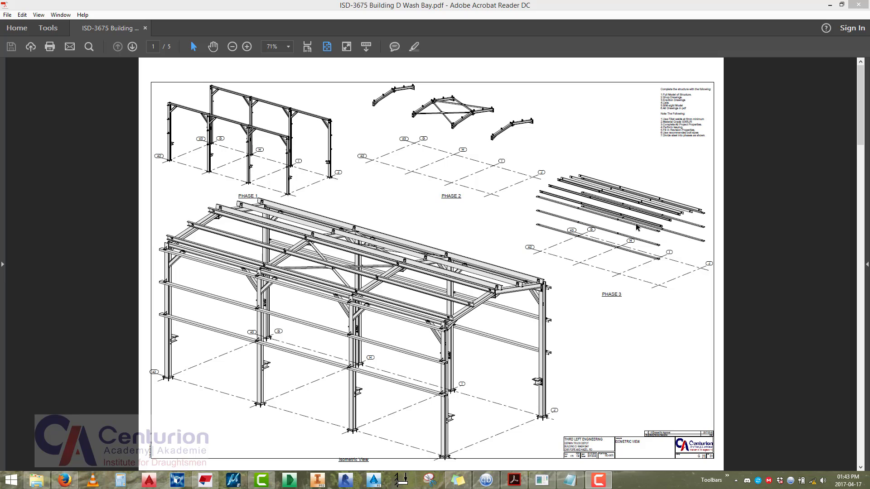
Review the isometric, phase and elevation sheets of the Building D Wash Bay PDF.
{"action": "left_click", "coordinate": [755, 239]}
{"action": "scroll", "coordinate": [756, 238], "scroll_direction": "down", "scroll_amount": 3}
{"action": "scroll", "coordinate": [755, 241], "scroll_direction": "down", "scroll_amount": 3}
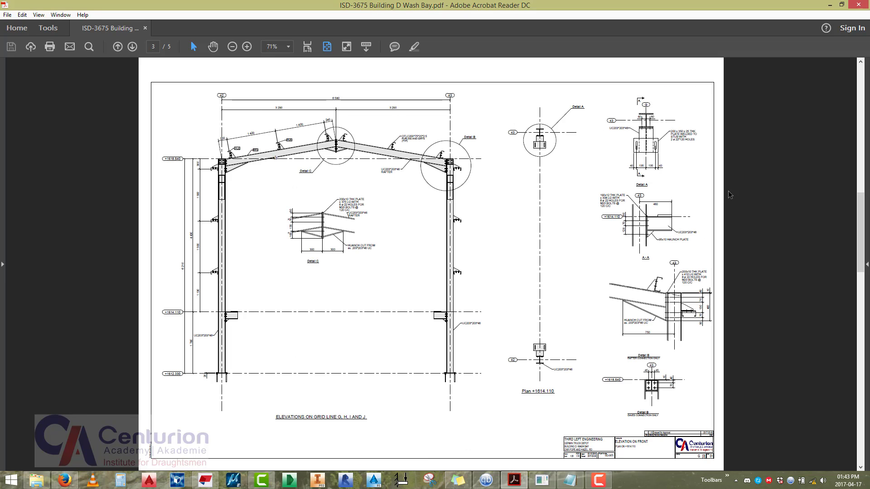
{"action": "scroll", "coordinate": [727, 191], "scroll_direction": "up", "scroll_amount": 6}
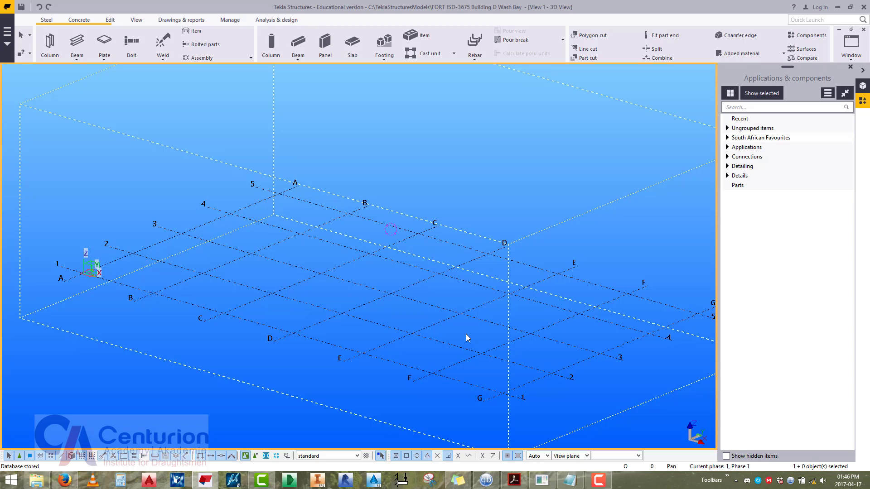
In Tekla Structures, show the model in plan and set the grid's X coordinates to 0 3*5200.
{"action": "mouse_move", "coordinate": [345, 295]}
{"action": "middle_mouse_down"}
{"action": "mouse_move", "coordinate": [362, 309]}
{"action": "mouse_move", "coordinate": [358, 299]}
{"action": "middle_mouse_up"}
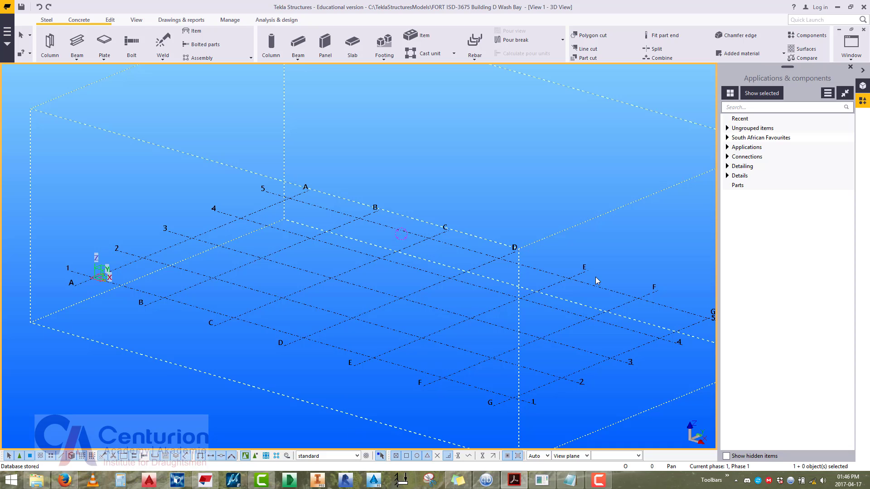
{"action": "key", "text": "ctrl+p"}
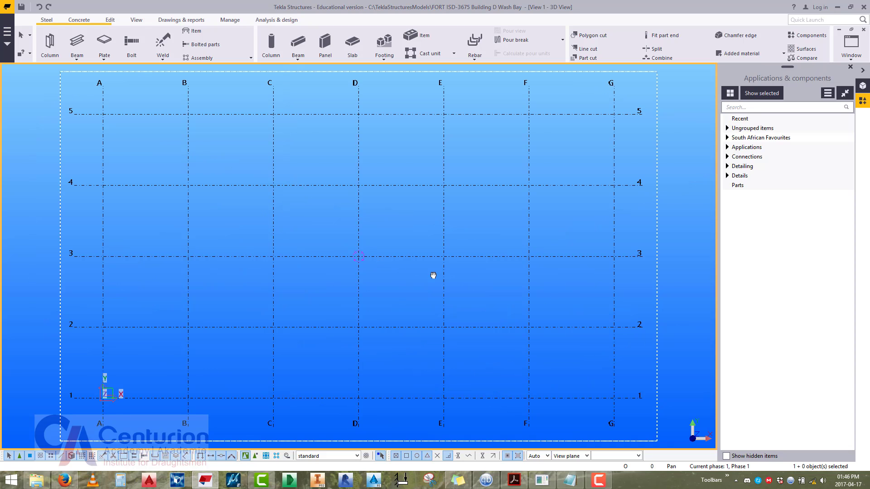
{"action": "double_click", "coordinate": [198, 129]}
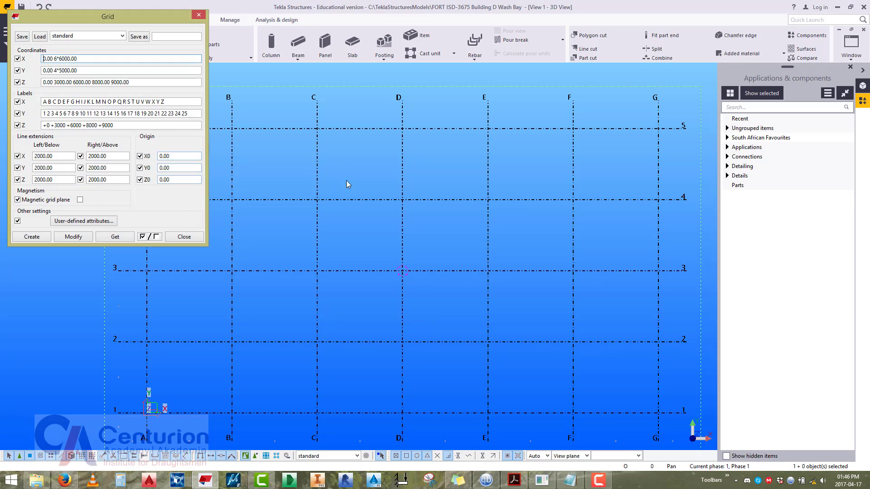
{"action": "middle_click_drag", "start_coordinate": [291, 212], "coordinate": [414, 159]}
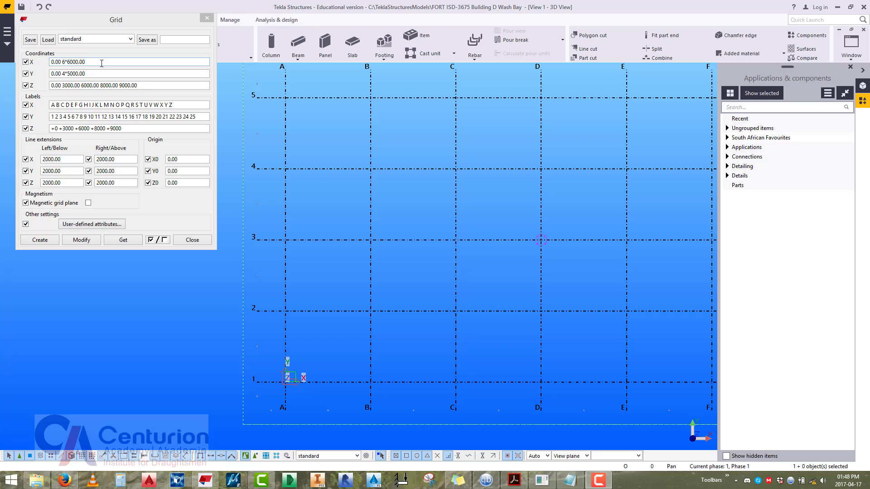
{"action": "left_click_drag", "start_coordinate": [101, 62], "coordinate": [32, 63]}
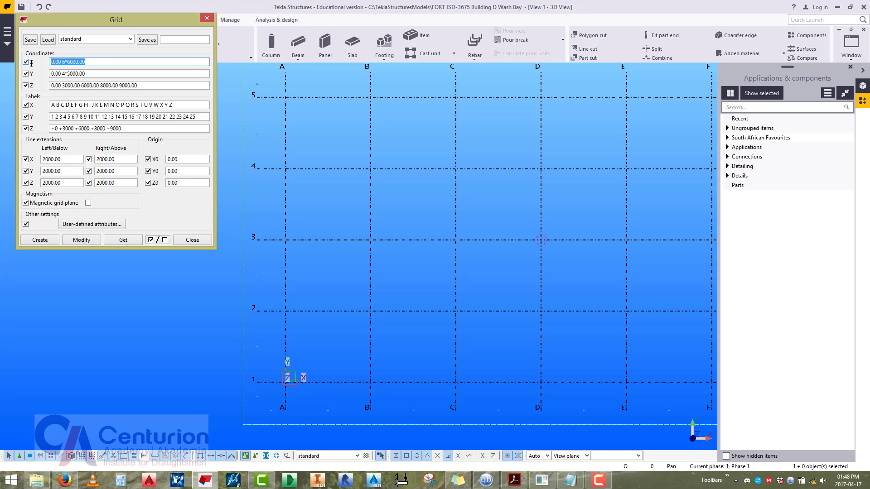
{"action": "type", "text": "0 3*5200"}
{"action": "key", "text": "Tab"}
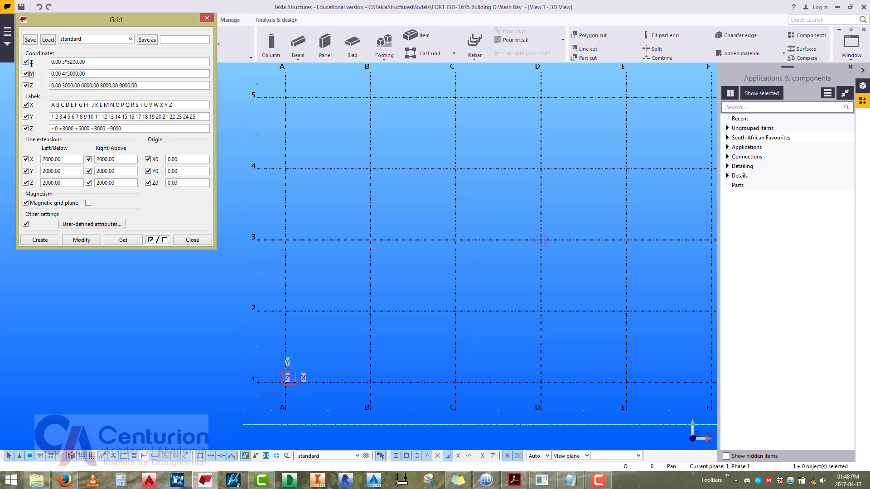
Set the grid's Y coordinates to 0 6580 and apply the new coordinates to the existing grid.
{"action": "key", "text": "Tab"}
{"action": "key", "text": "alt+Tab"}
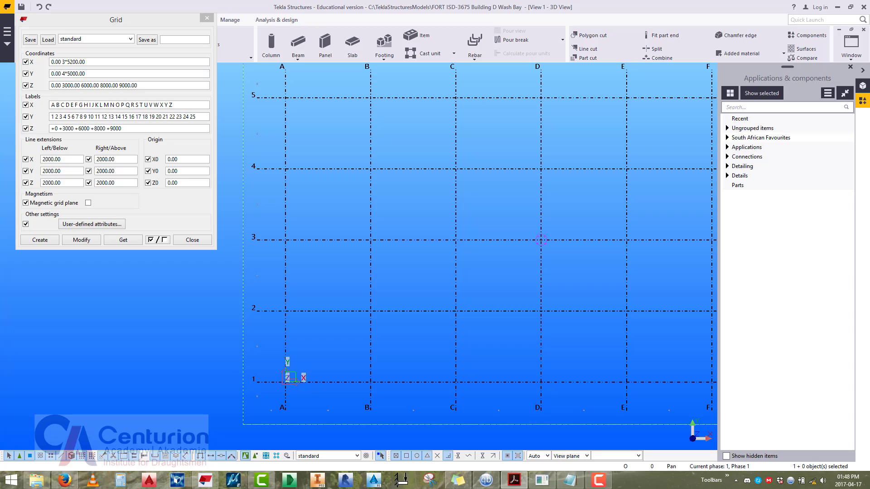
{"action": "double_click", "coordinate": [64, 74]}
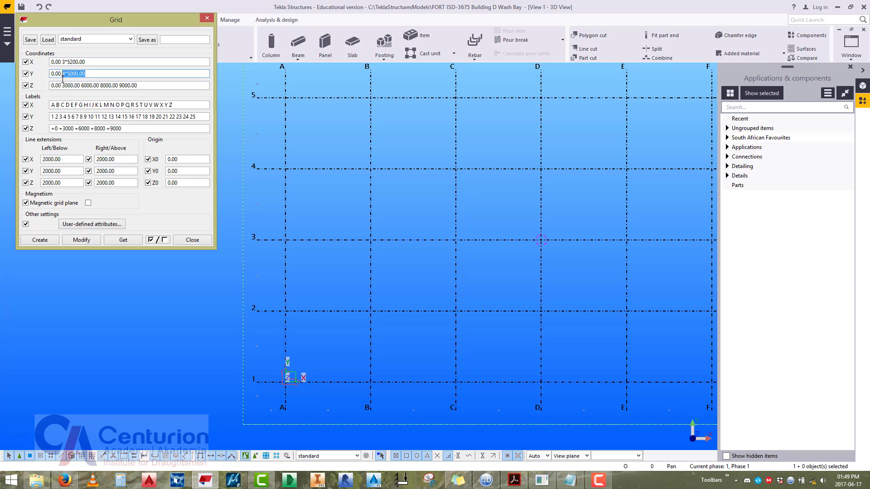
{"action": "type", "text": "6580"}
{"action": "left_click", "coordinate": [97, 242]}
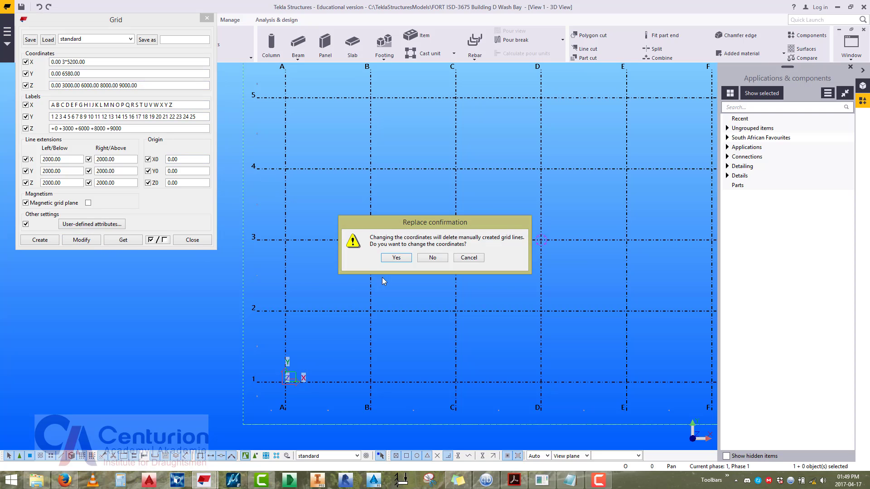
{"action": "left_click", "coordinate": [395, 258]}
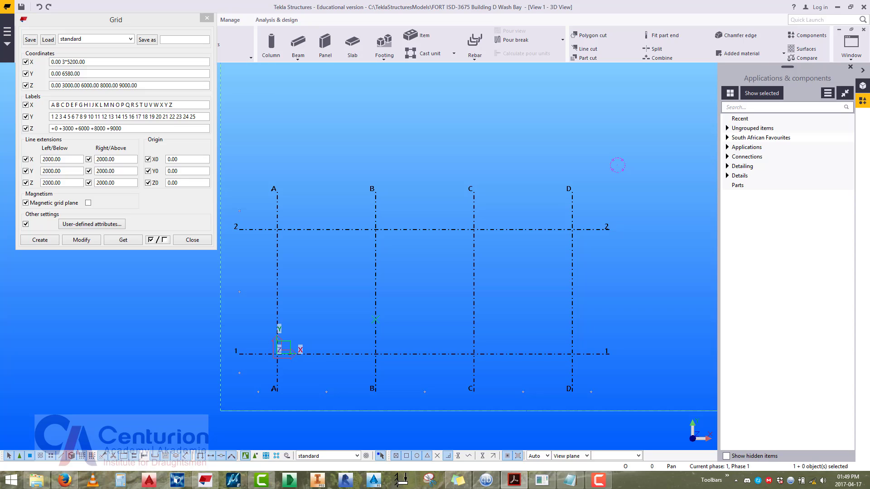
Relabel the X grid lines G H I J and the Y grid lines 42 43, and fit the work area to the entire model.
{"action": "left_click_drag", "start_coordinate": [177, 105], "coordinate": [21, 106]}
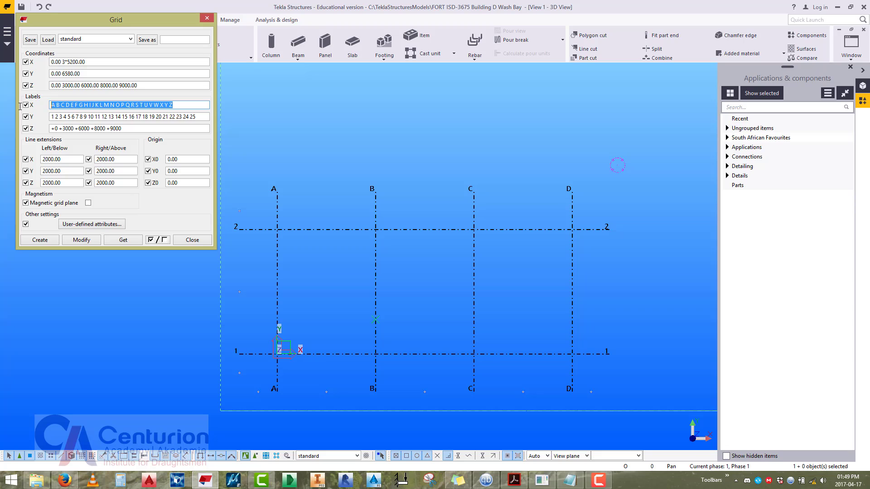
{"action": "type", "text": "G H I J"}
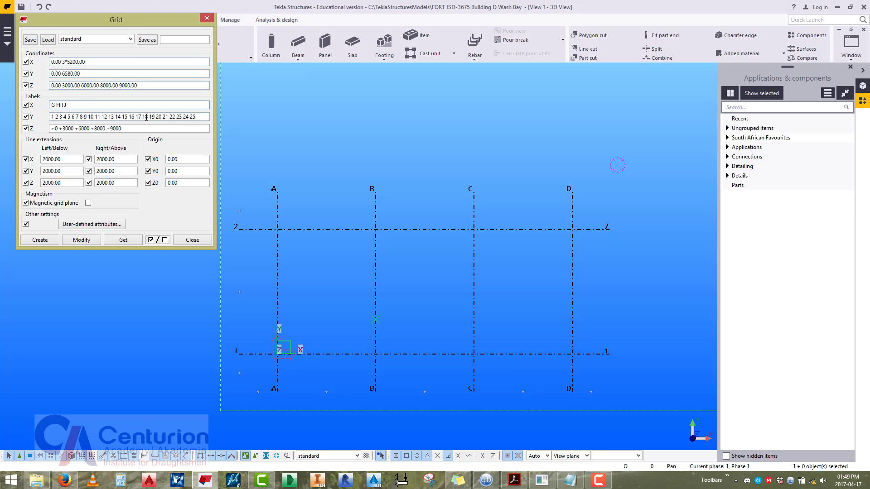
{"action": "left_click_drag", "start_coordinate": [196, 116], "coordinate": [50, 116]}
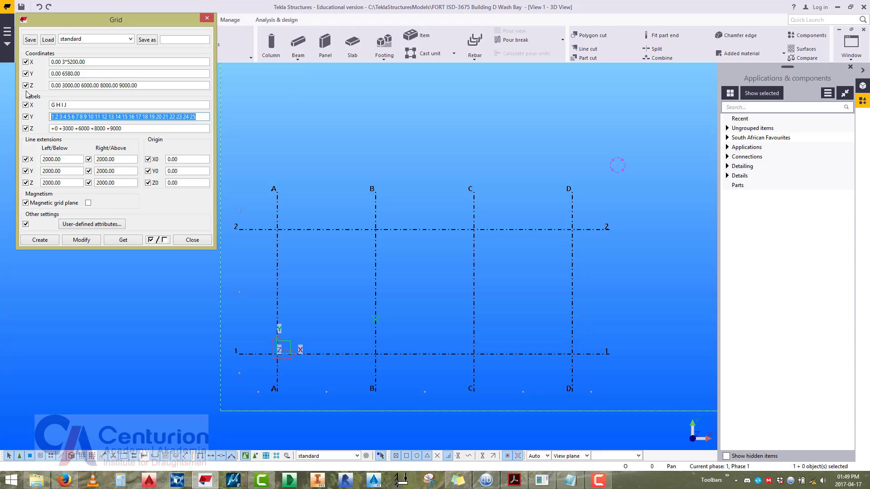
{"action": "type", "text": "42 43"}
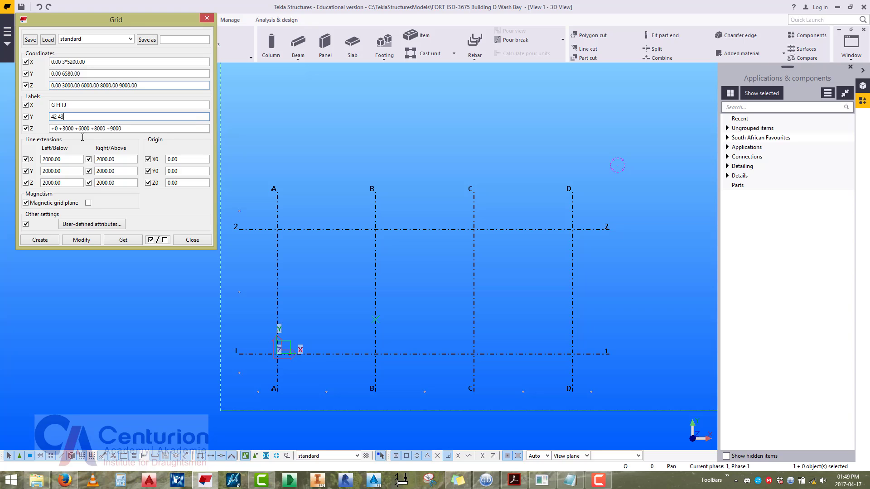
{"action": "left_click", "coordinate": [86, 240]}
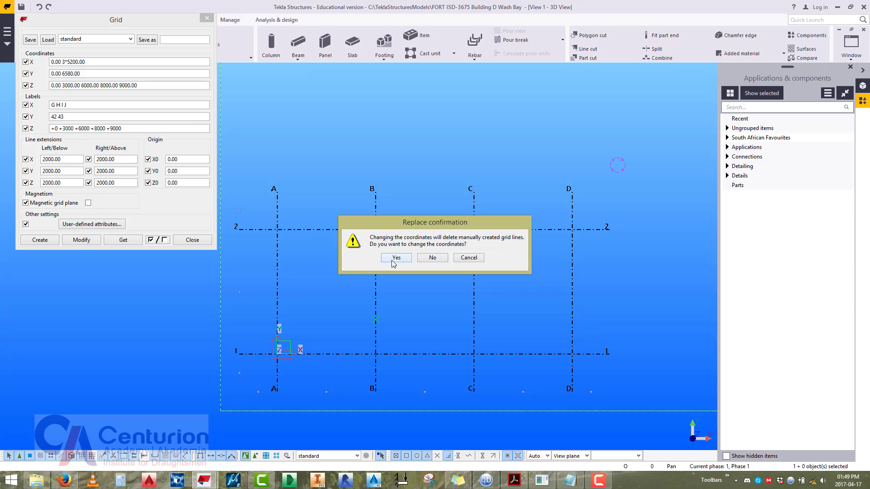
{"action": "left_click", "coordinate": [395, 260]}
{"action": "right_click", "coordinate": [402, 158]}
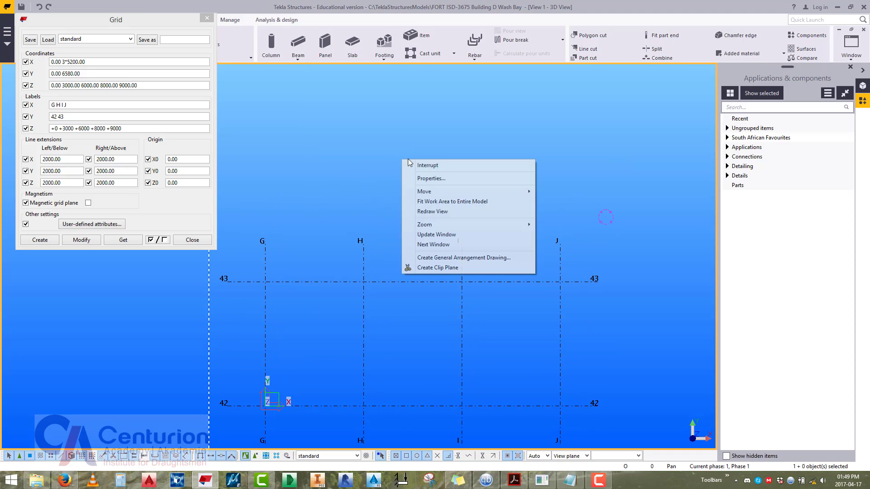
{"action": "left_click", "coordinate": [417, 191]}
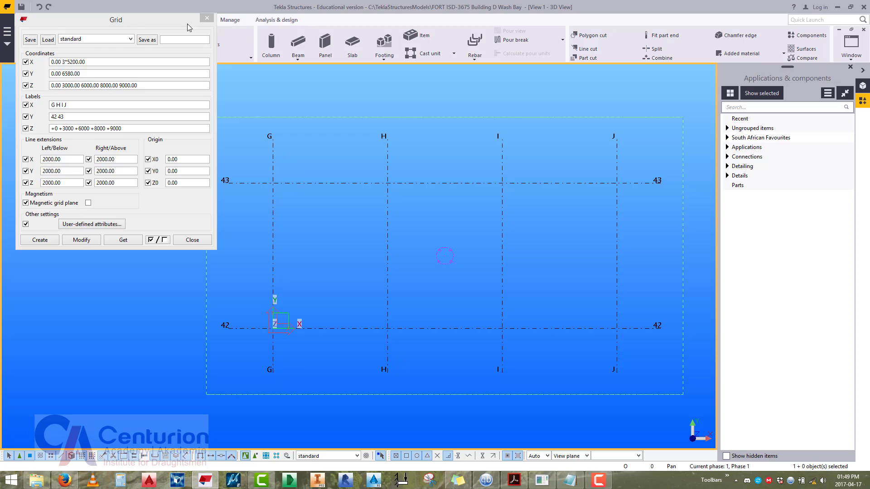
Create a two-point elevation view along grid line G, from grid line 43 to grid line 42.
{"action": "left_click_drag", "start_coordinate": [190, 21], "coordinate": [178, 99]}
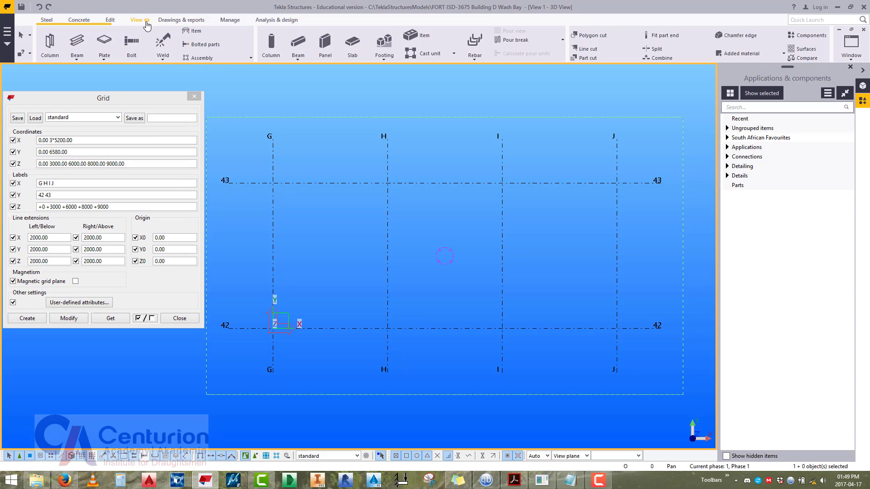
{"action": "left_click", "coordinate": [137, 21]}
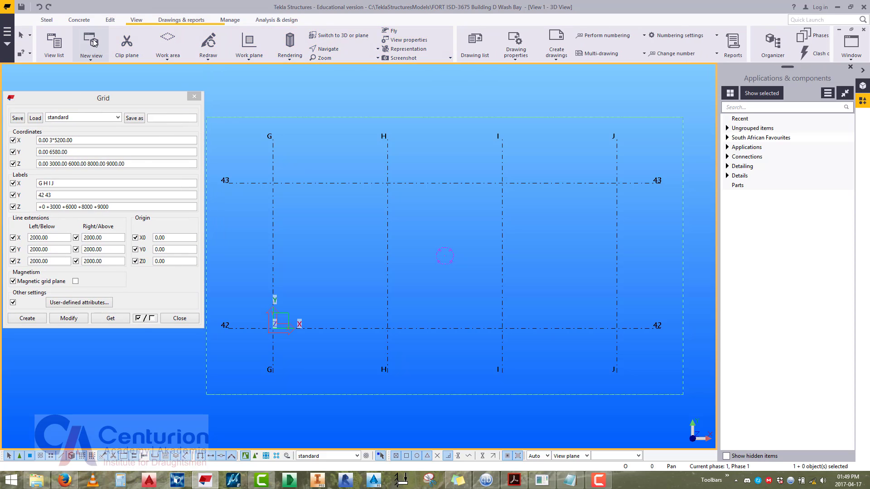
{"action": "left_click", "coordinate": [92, 43]}
{"action": "left_click", "coordinate": [101, 93]}
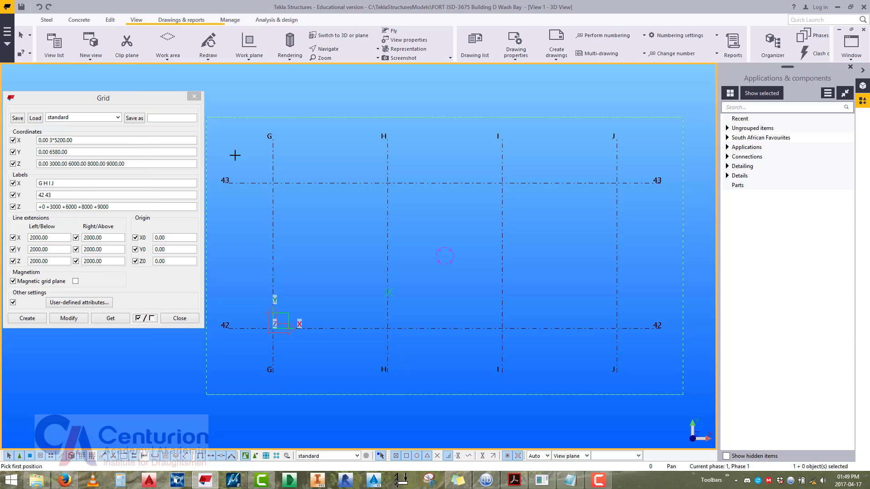
{"action": "left_click", "coordinate": [273, 183]}
{"action": "left_click", "coordinate": [275, 326]}
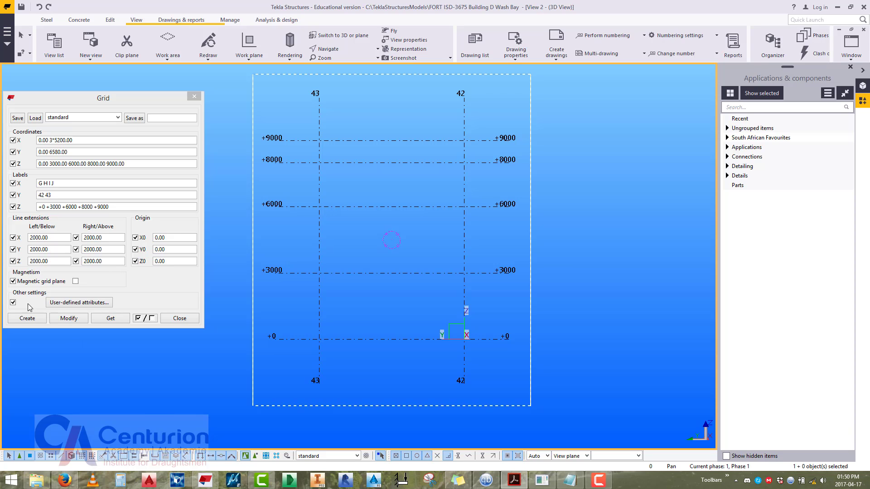
Set the grid's Z coordinates to 0 1780 6210.
{"action": "left_click_drag", "start_coordinate": [141, 167], "coordinate": [27, 170]}
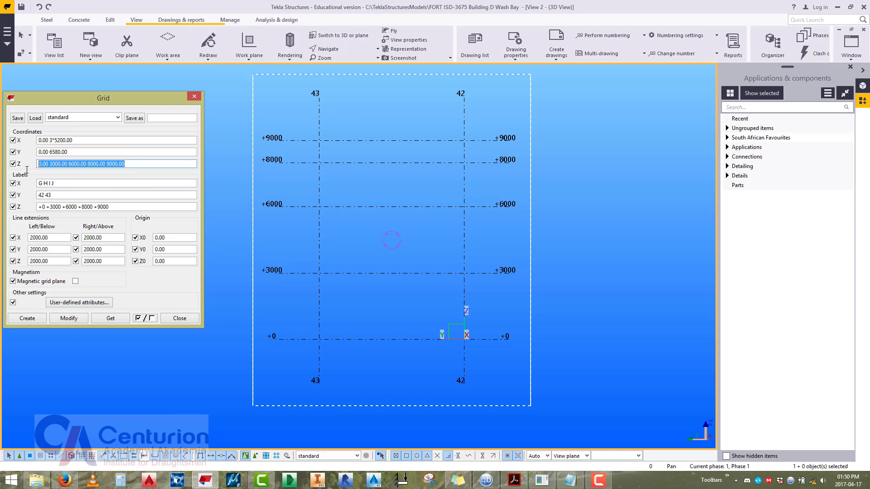
{"action": "type", "text": "0"}
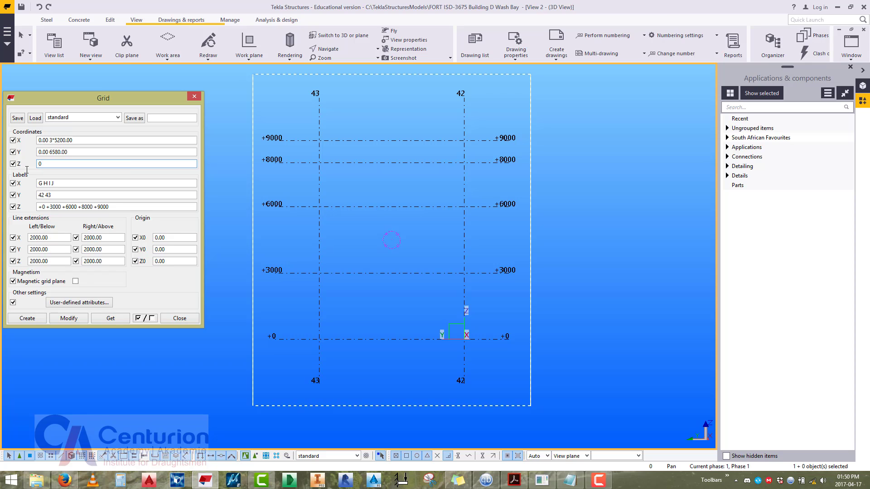
{"action": "type", "text": " 1780.00 6210.00"}
{"action": "key", "text": "Tab"}
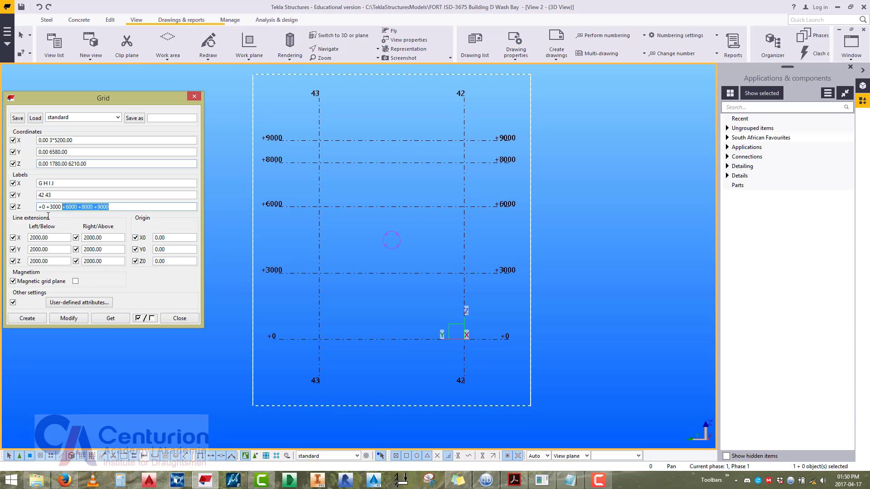
Set the grid's Z labels to +1612.330 +1614.110 +1618.540 and apply the changes to the existing grid.
{"action": "type", "text": "+"}
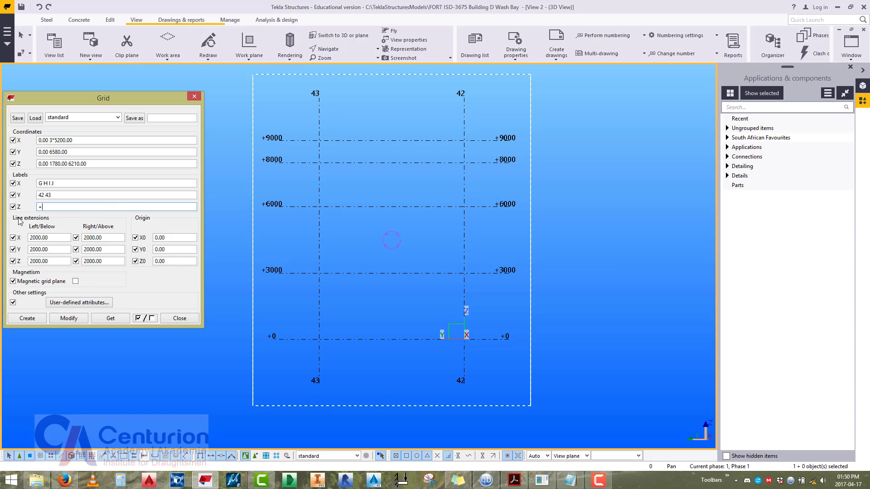
{"action": "type", "text": "1612.330 +1614.110"}
{"action": "key", "text": "alt+Tab"}
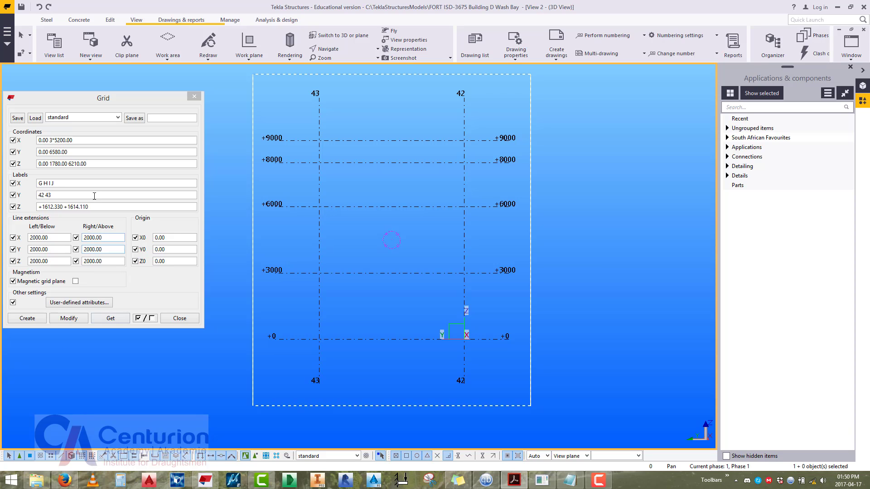
{"action": "left_click", "coordinate": [102, 209]}
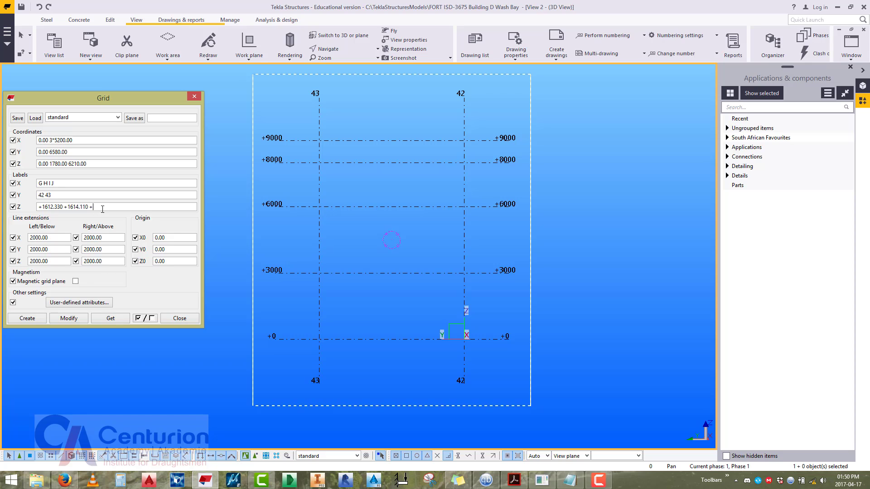
{"action": "type", "text": "1618.540"}
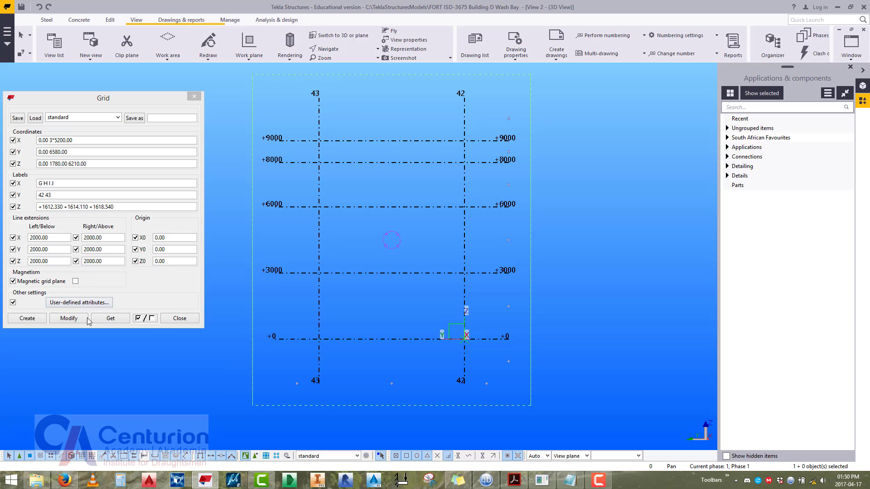
{"action": "left_click", "coordinate": [69, 318]}
{"action": "left_click", "coordinate": [396, 258]}
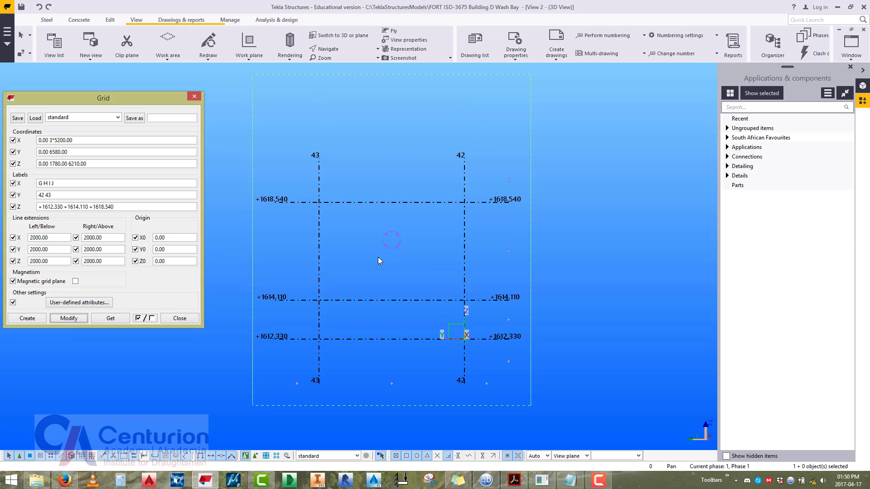
Fit the work area to the entire model in the elevation view and close the grid properties.
{"action": "middle_click_drag", "start_coordinate": [378, 257], "coordinate": [525, 289]}
{"action": "right_click", "coordinate": [401, 265]}
{"action": "left_click", "coordinate": [405, 306]}
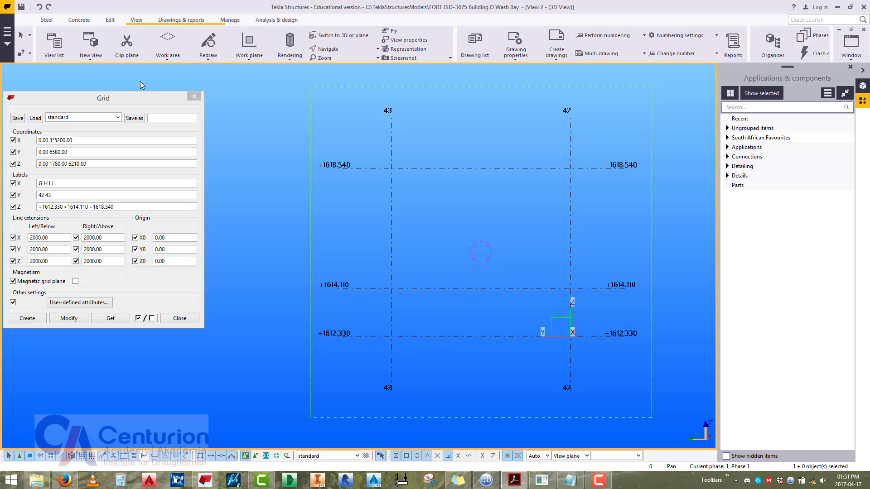
{"action": "left_click", "coordinate": [194, 97]}
Return to View 1 and rotate it from plan into a three-dimensional view of the grid near corner G-42.
{"action": "left_click", "coordinate": [851, 45]}
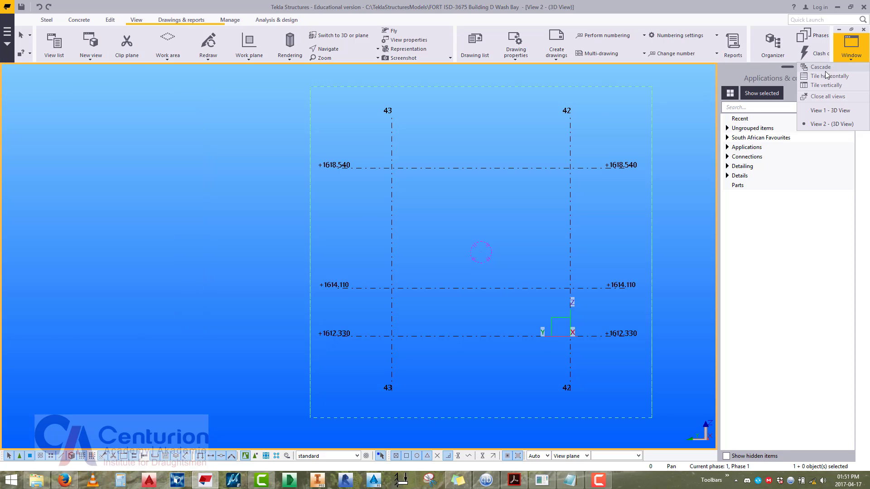
{"action": "left_click", "coordinate": [829, 110]}
{"action": "middle_click_drag", "start_coordinate": [398, 265], "coordinate": [393, 194], "text": "ctrl"}
{"action": "middle_click_drag", "start_coordinate": [388, 335], "coordinate": [411, 380]}
{"action": "scroll", "coordinate": [382, 370], "scroll_direction": "up", "scroll_amount": 3}
{"action": "scroll", "coordinate": [385, 370], "scroll_direction": "up", "scroll_amount": 2}
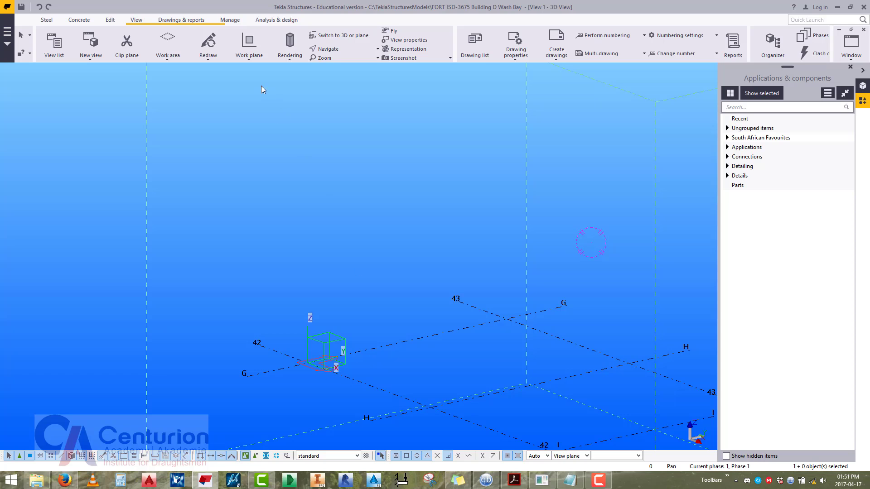
Add two more phases to the model in the Phase Manager and close it.
{"action": "left_click", "coordinate": [230, 19]}
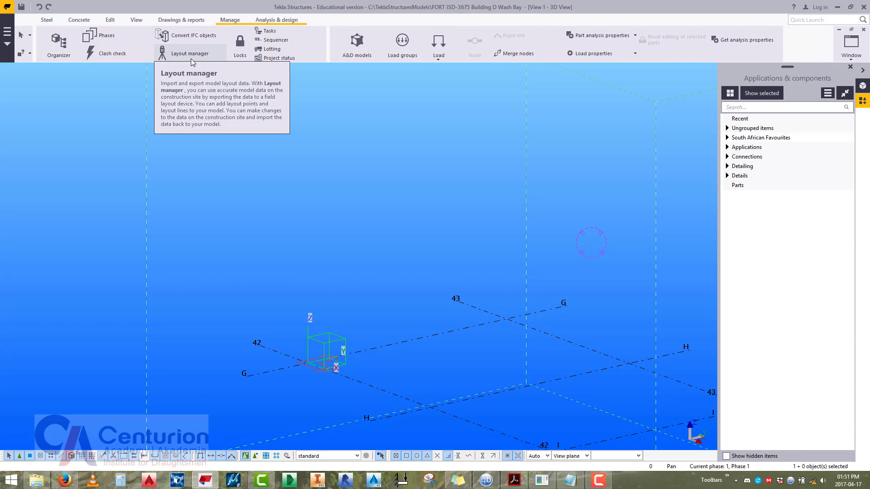
{"action": "left_click", "coordinate": [258, 212]}
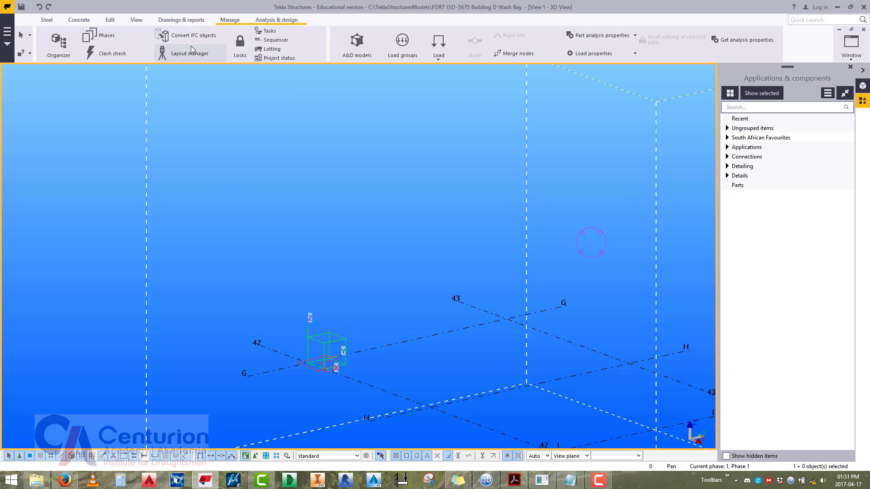
{"action": "left_click", "coordinate": [124, 37]}
{"action": "left_click_drag", "start_coordinate": [179, 83], "coordinate": [572, 125]}
{"action": "double_click", "coordinate": [591, 182]}
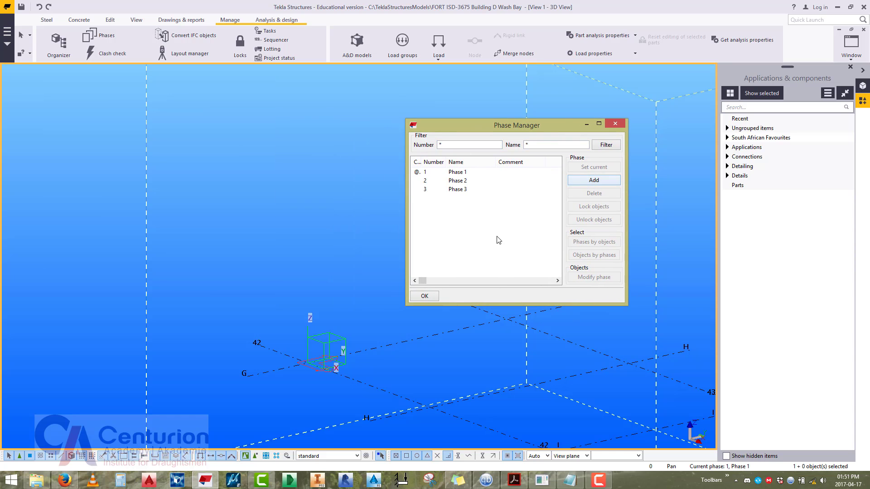
{"action": "left_click", "coordinate": [615, 124]}
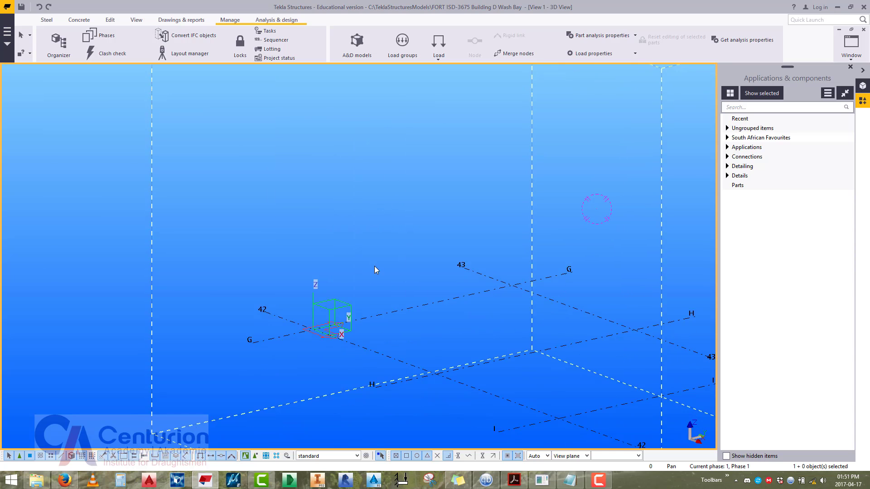
Place a steel column at grid intersection G-42 in the 3D view and end the command.
{"action": "scroll", "coordinate": [375, 267], "scroll_direction": "up", "scroll_amount": 2}
{"action": "middle_click_drag", "start_coordinate": [362, 248], "coordinate": [304, 239]}
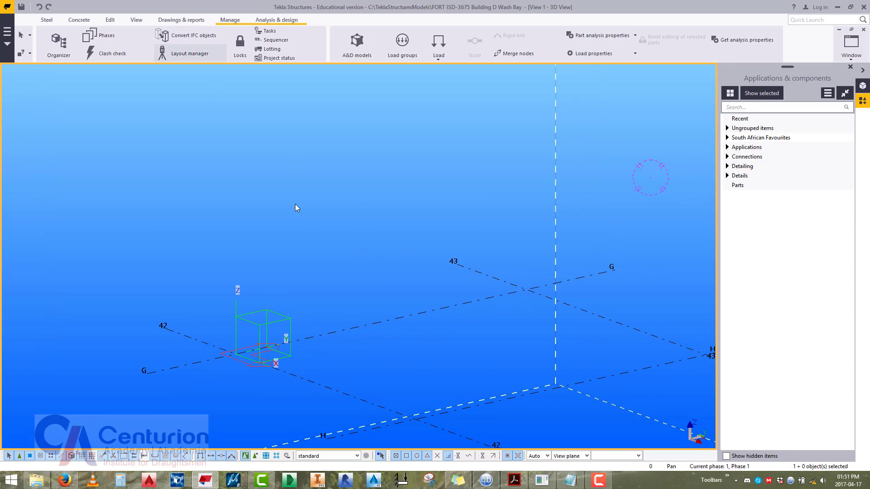
{"action": "middle_click_drag", "start_coordinate": [366, 271], "coordinate": [358, 266]}
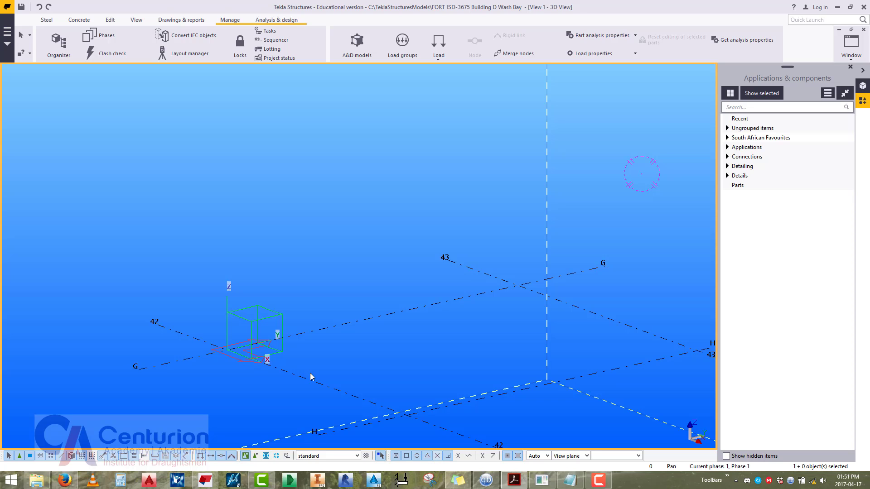
{"action": "left_click", "coordinate": [46, 20]}
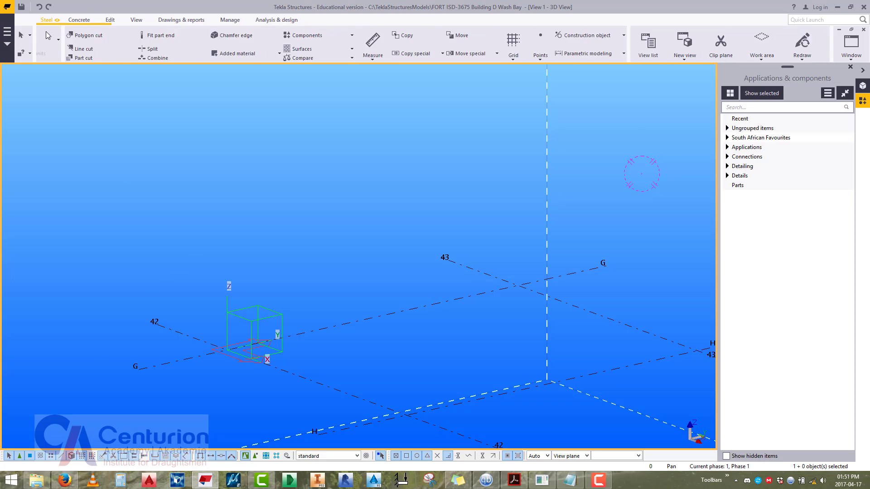
{"action": "left_click", "coordinate": [225, 349]}
{"action": "right_click", "coordinate": [235, 220]}
{"action": "left_click", "coordinate": [235, 221]}
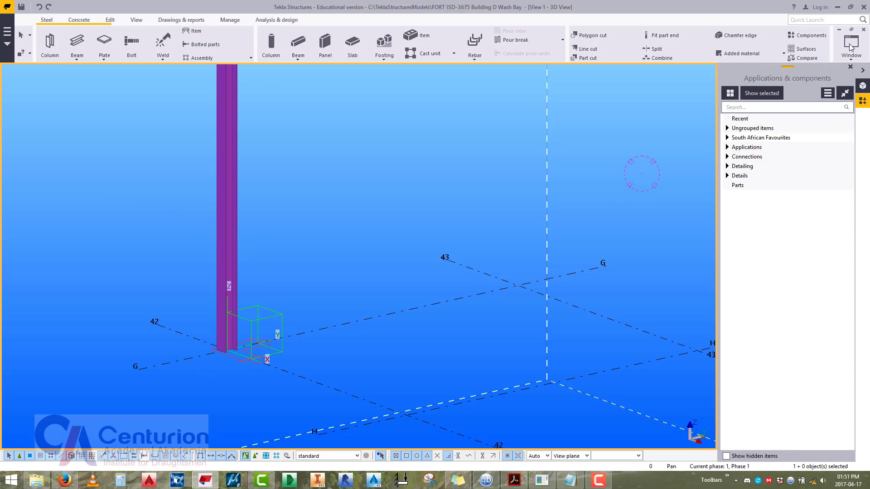
Switch to View 2 and move the column's top end up to the +1618.540 level on grid line 42.
{"action": "left_click", "coordinate": [852, 46]}
{"action": "left_click", "coordinate": [834, 119]}
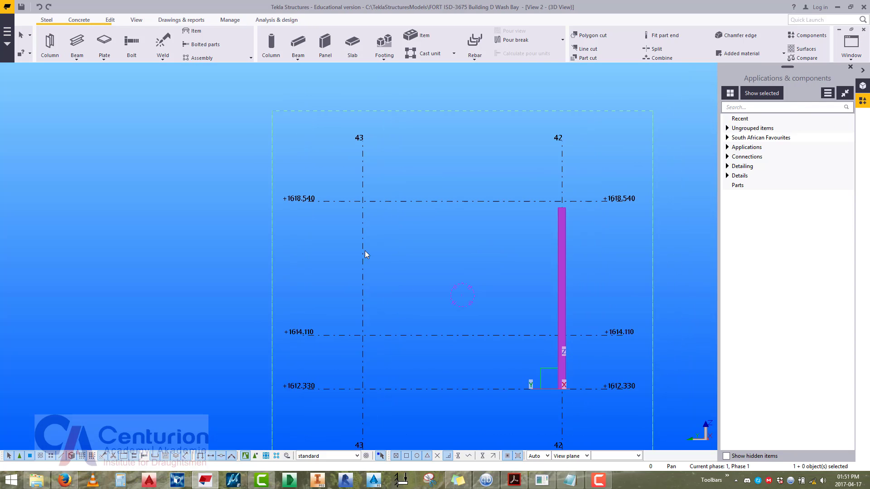
{"action": "left_click", "coordinate": [535, 243]}
{"action": "right_click", "coordinate": [566, 198]}
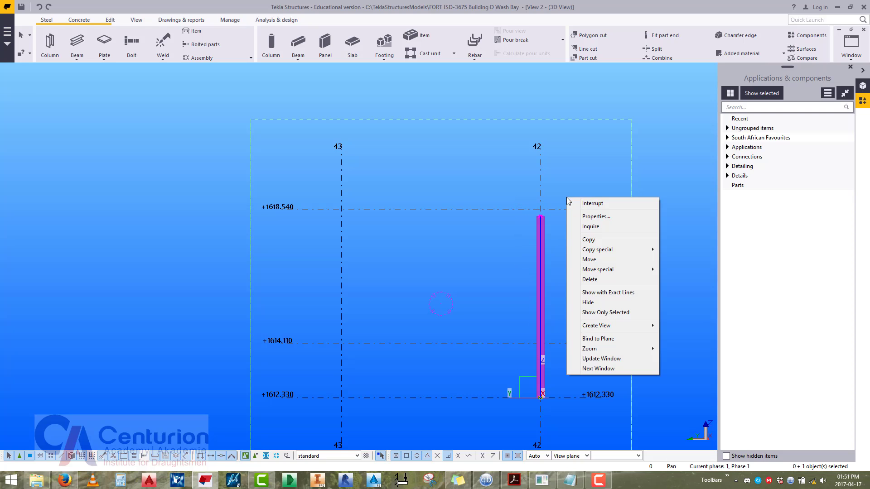
{"action": "left_click", "coordinate": [578, 258]}
{"action": "scroll", "coordinate": [541, 216], "scroll_direction": "up", "scroll_amount": 2}
{"action": "scroll", "coordinate": [456, 272], "scroll_direction": "up", "scroll_amount": 2}
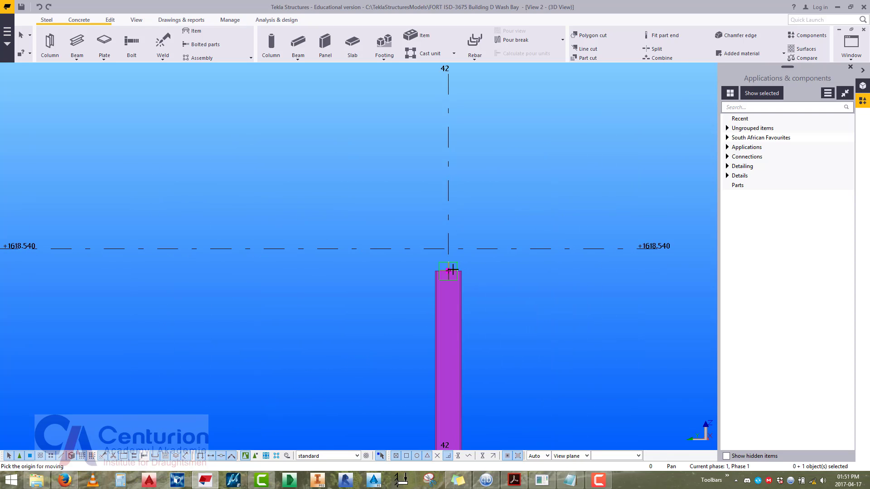
{"action": "right_click", "coordinate": [362, 184]}
{"action": "left_click", "coordinate": [375, 187]}
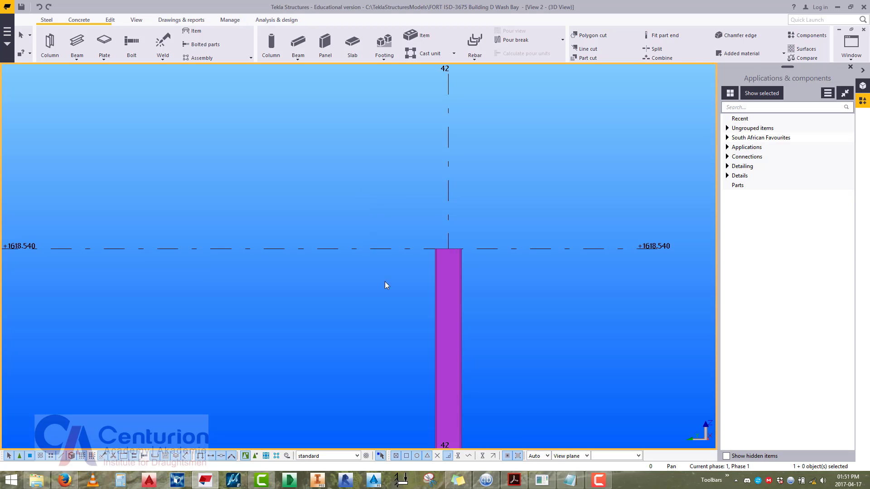
Open the column's properties and choose the UC203*203*46 profile from the profile catalog.
{"action": "scroll", "coordinate": [361, 268], "scroll_direction": "down", "scroll_amount": 2}
{"action": "scroll", "coordinate": [461, 281], "scroll_direction": "down", "scroll_amount": 2}
{"action": "middle_click_drag", "start_coordinate": [465, 277], "coordinate": [463, 260]}
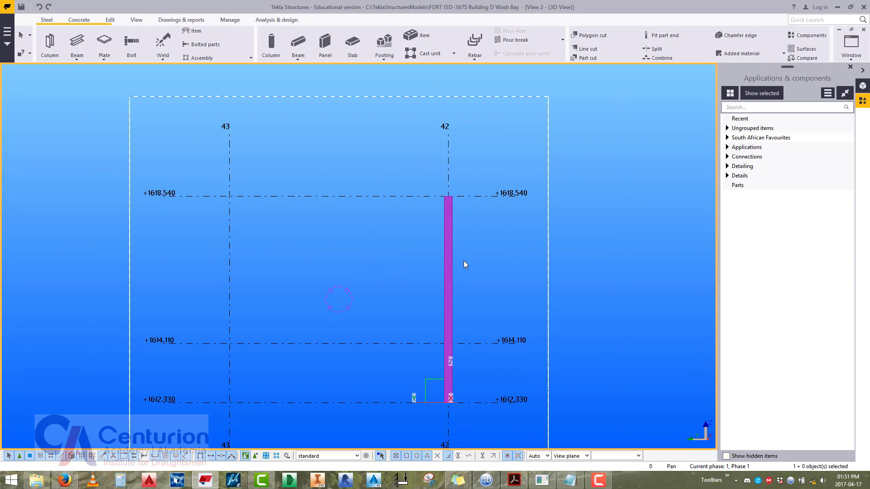
{"action": "left_click", "coordinate": [450, 252]}
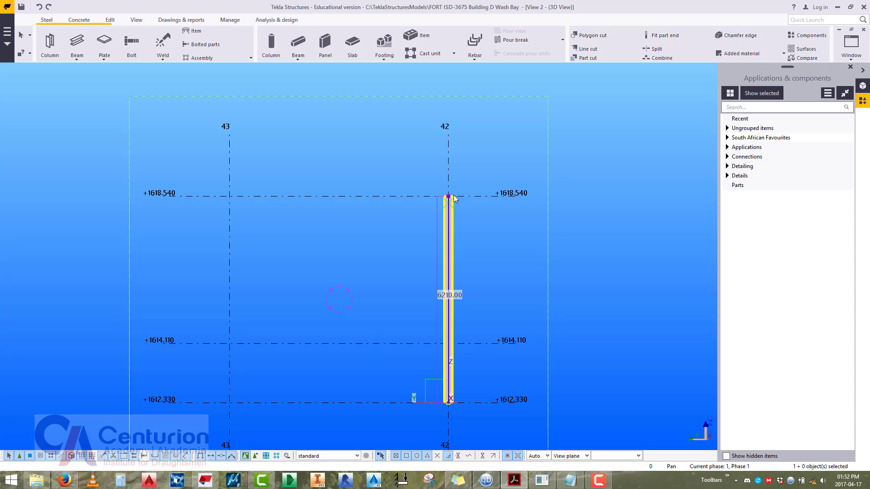
{"action": "double_click", "coordinate": [451, 248]}
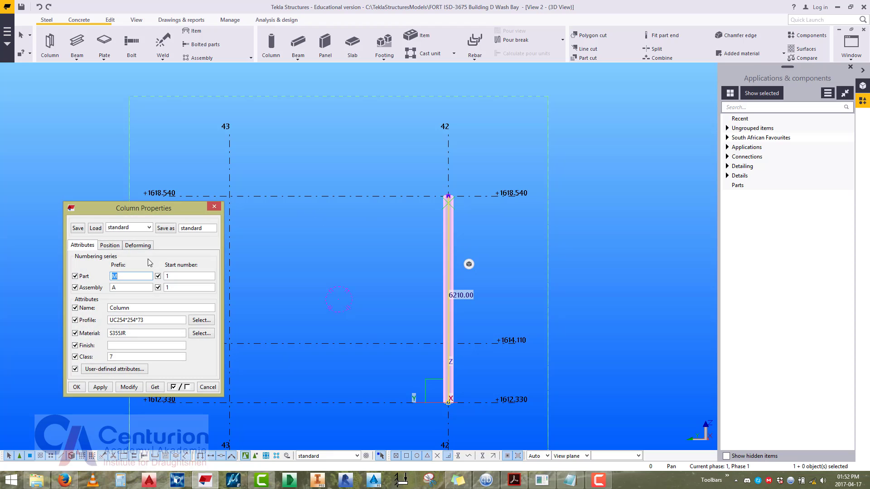
{"action": "left_click_drag", "start_coordinate": [144, 209], "coordinate": [532, 231]}
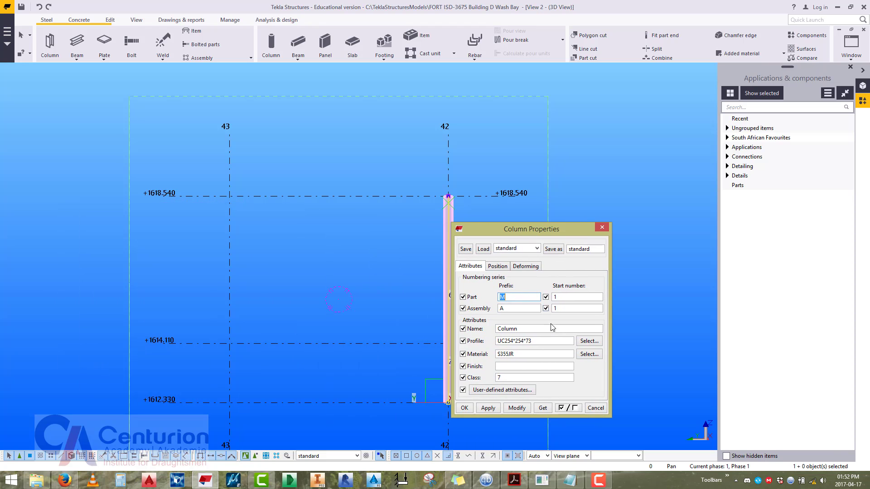
{"action": "left_click", "coordinate": [590, 341]}
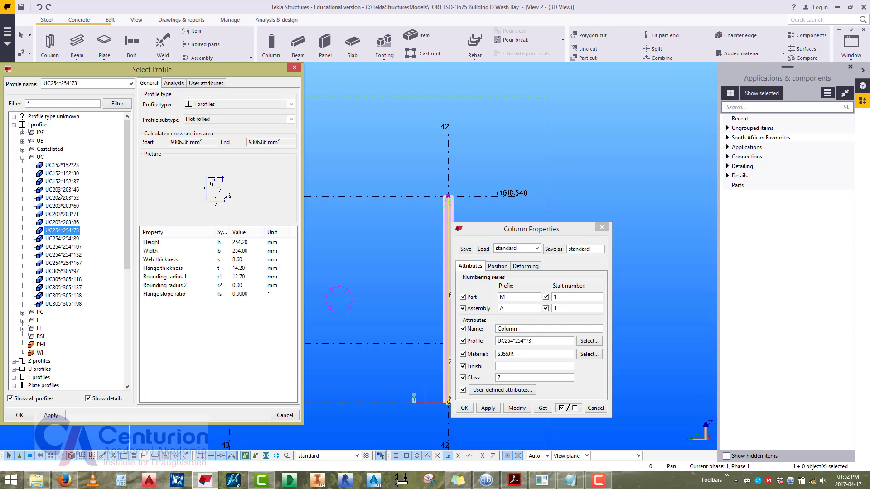
{"action": "left_click", "coordinate": [63, 190]}
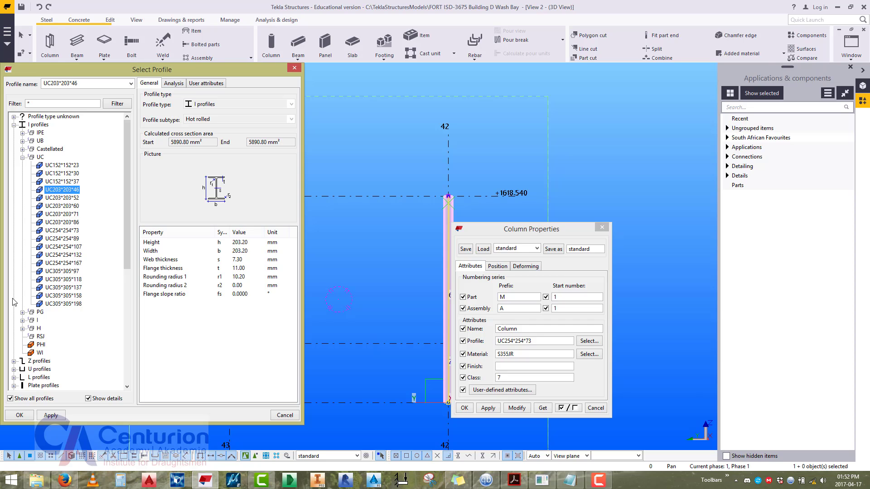
{"action": "left_click", "coordinate": [20, 416]}
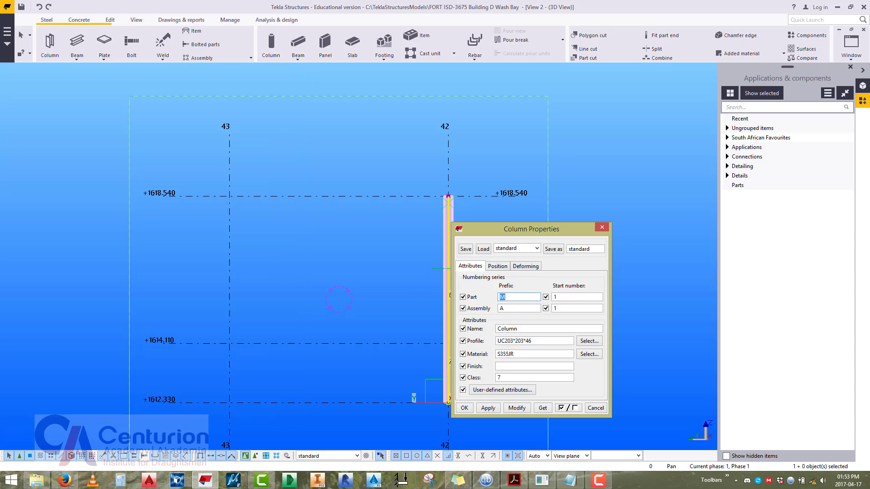
Set the column's part prefix to m and assembly prefix to C, modify the column and close its properties.
{"action": "type", "text": "C"}
{"action": "left_click", "coordinate": [518, 410]}
{"action": "scroll", "coordinate": [344, 248], "scroll_direction": "up", "scroll_amount": 2}
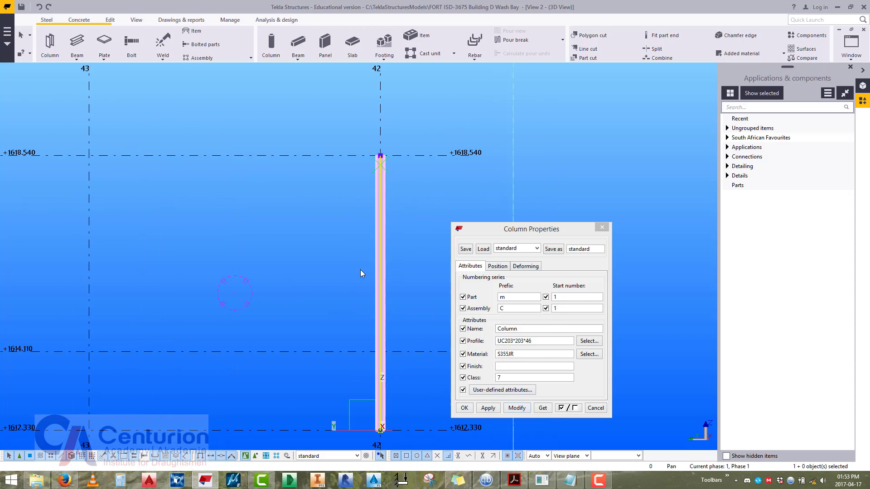
{"action": "left_click", "coordinate": [648, 381]}
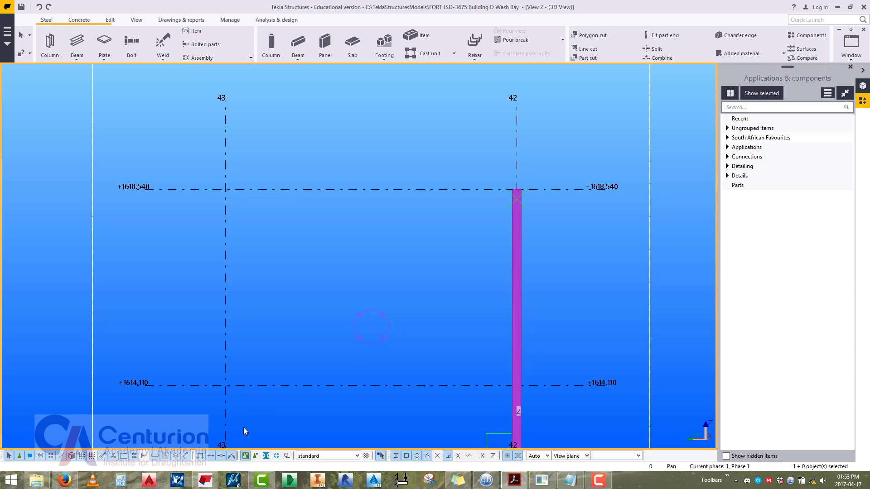
{"action": "middle_click_drag", "start_coordinate": [419, 349], "coordinate": [381, 318]}
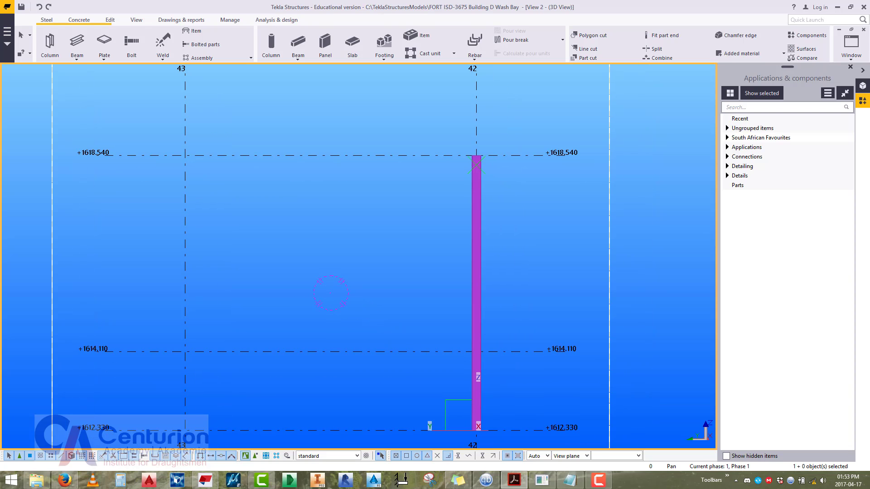
Switch to the Building D Wash Bay PDF in Acrobat Reader, check the stub in Detail A and section A-A, and return to Tekla Structures.
{"action": "left_click", "coordinate": [514, 480]}
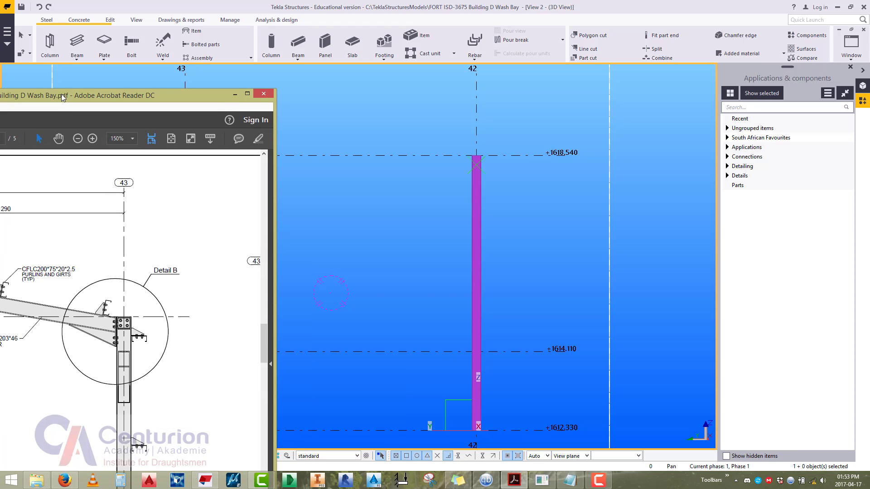
{"action": "left_click_drag", "start_coordinate": [295, 64], "coordinate": [313, 2]}
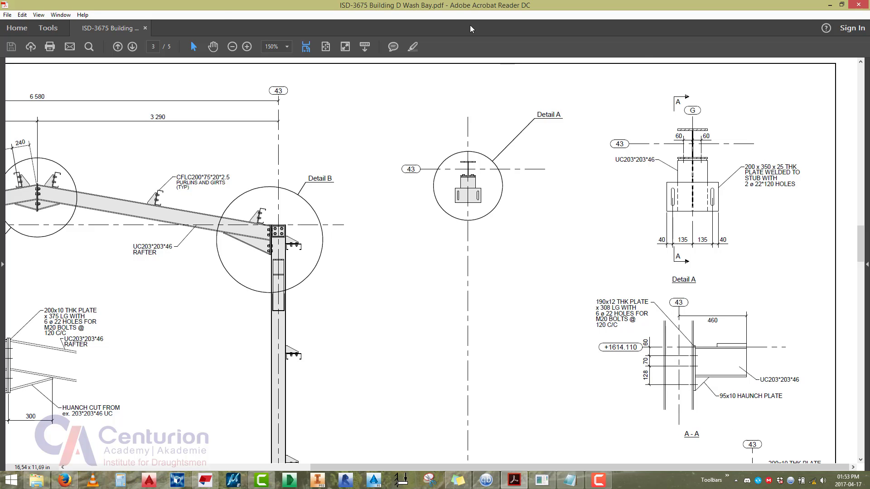
{"action": "key", "text": "alt+Tab"}
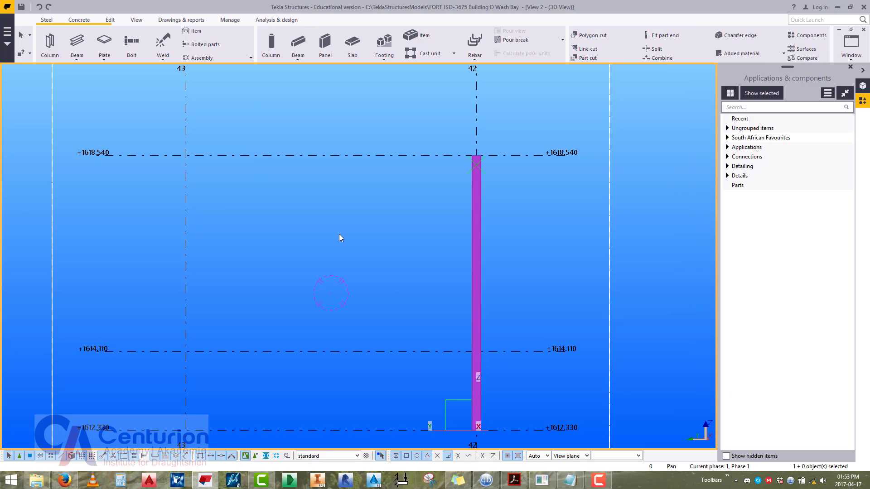
{"action": "left_click", "coordinate": [77, 43]}
{"action": "middle_click_drag", "start_coordinate": [355, 308], "coordinate": [341, 256]}
{"action": "scroll", "coordinate": [401, 280], "scroll_direction": "up", "scroll_amount": 3}
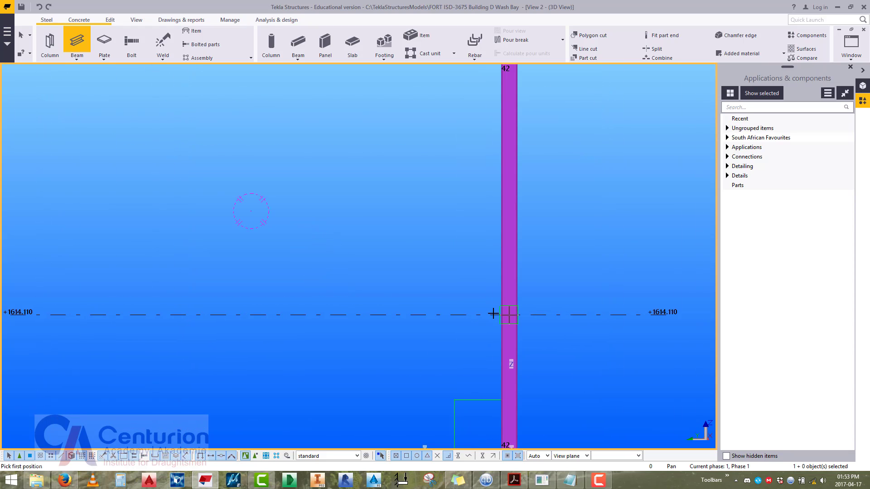
{"action": "right_click", "coordinate": [430, 208]}
{"action": "left_click", "coordinate": [449, 212]}
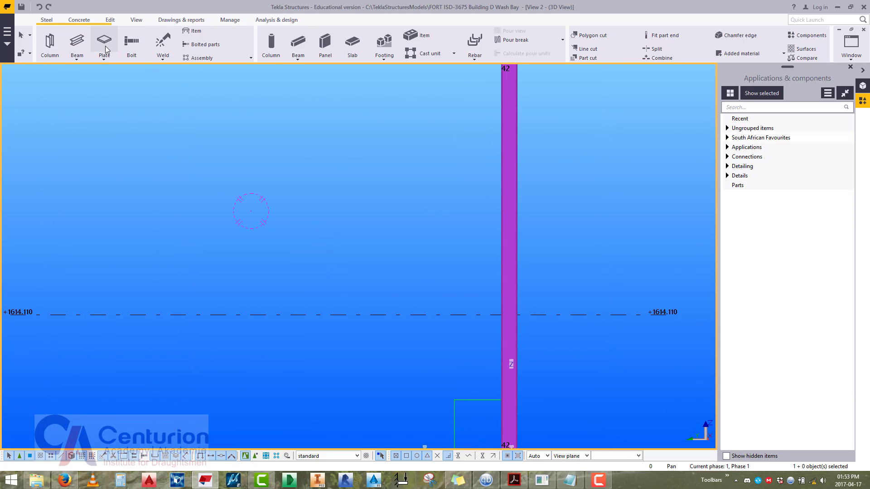
Model a 460 mm steel beam along the +1614.110 level from grid line 42 toward grid line 43.
{"action": "left_click", "coordinate": [77, 43]}
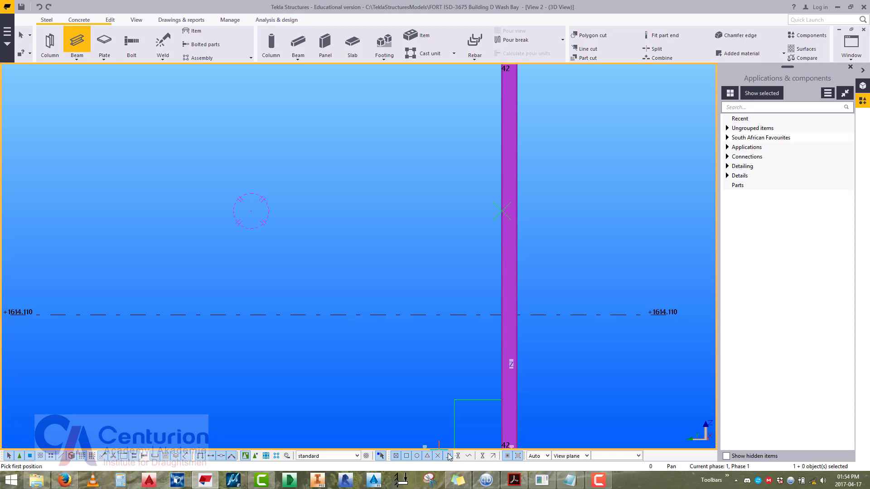
{"action": "left_click", "coordinate": [483, 455]}
{"action": "middle_click_drag", "start_coordinate": [501, 315], "coordinate": [487, 315]}
{"action": "left_click", "coordinate": [495, 314]}
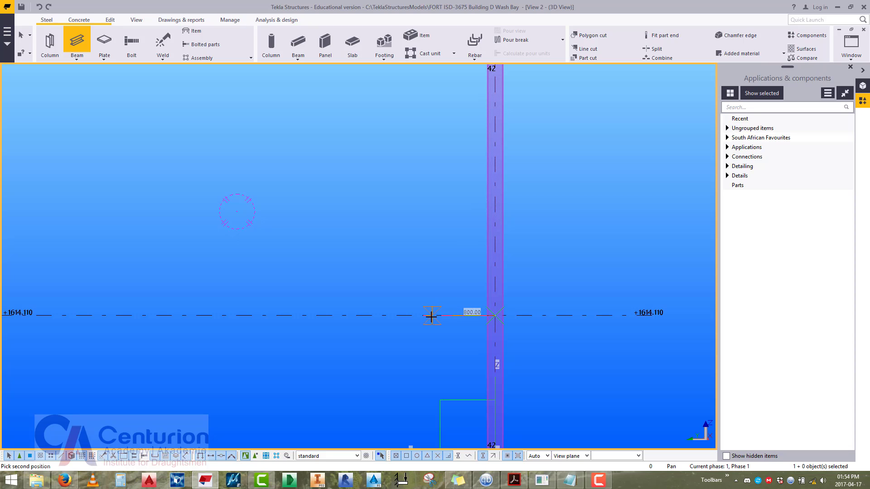
{"action": "type", "text": "460"}
{"action": "key", "text": "Return"}
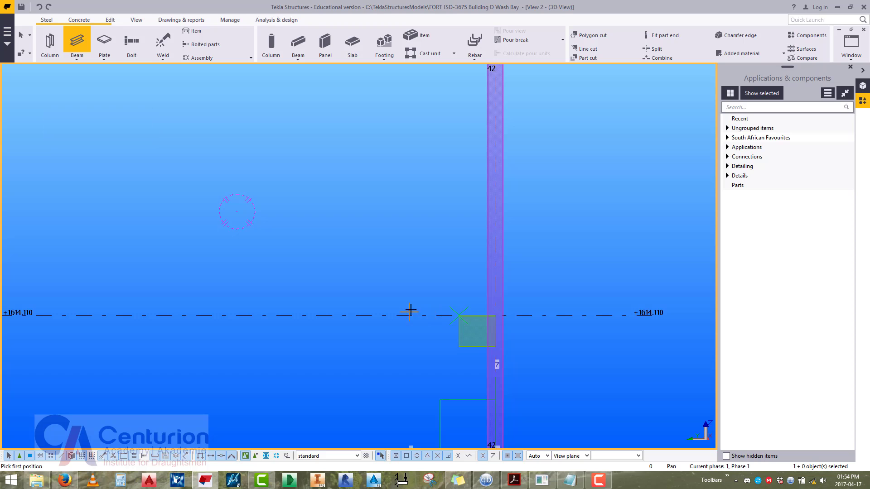
Copy the UC203*203*46 profile from the column's properties into the profile of the stub beam at +1614.110.
{"action": "middle_click_drag", "start_coordinate": [431, 296], "coordinate": [389, 295]}
{"action": "scroll", "coordinate": [436, 320], "scroll_direction": "up", "scroll_amount": 6}
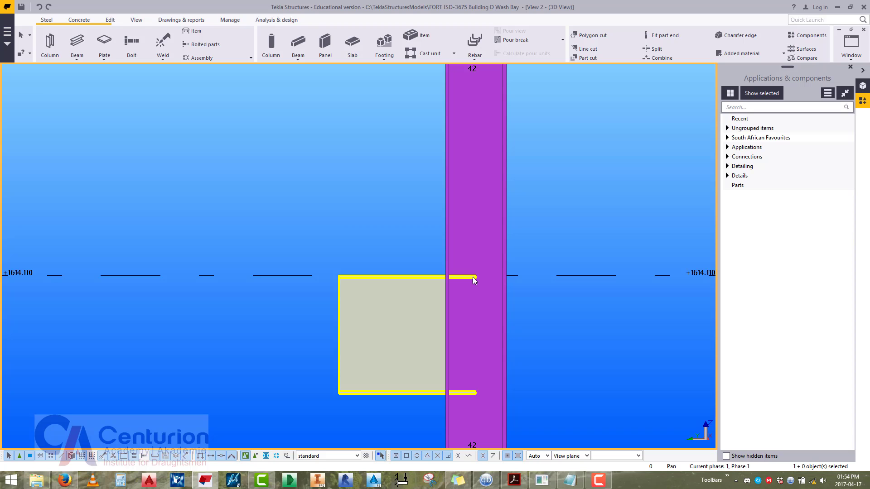
{"action": "middle_click_drag", "start_coordinate": [412, 288], "coordinate": [426, 297]}
{"action": "left_click", "coordinate": [415, 314]}
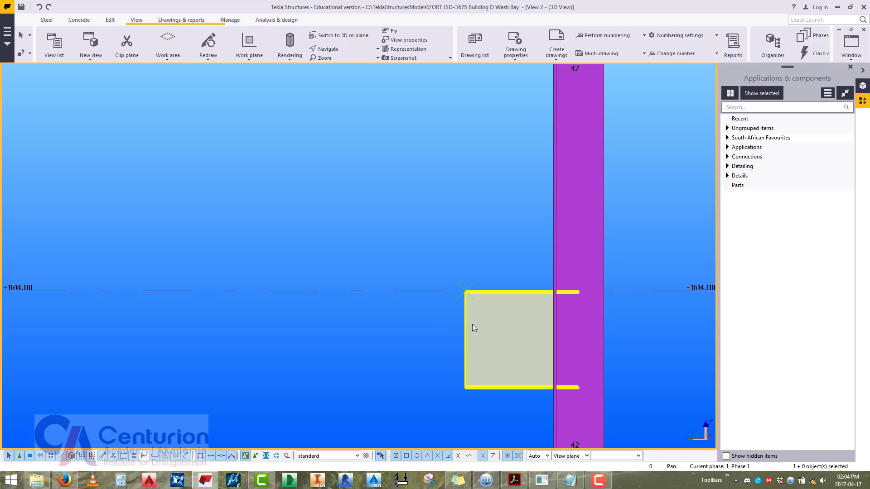
{"action": "double_click", "coordinate": [473, 325]}
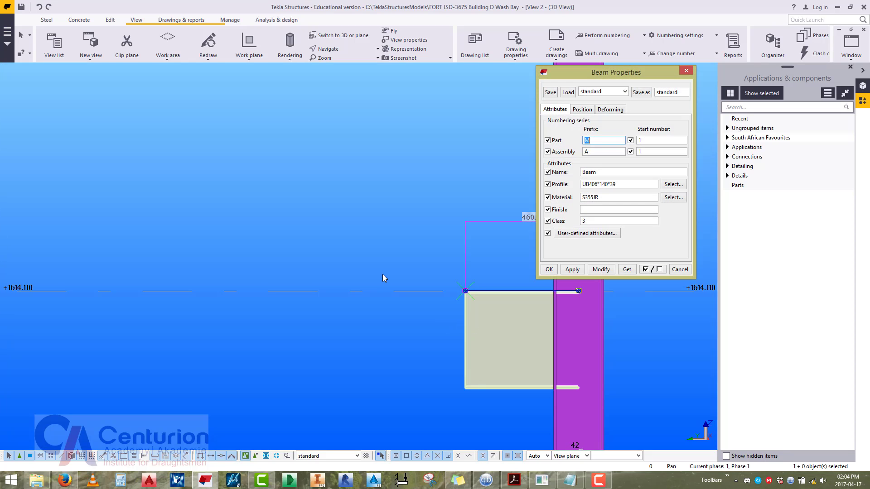
{"action": "double_click", "coordinate": [592, 353]}
{"action": "double_click", "coordinate": [574, 311]}
{"action": "key", "text": "ctrl+c"}
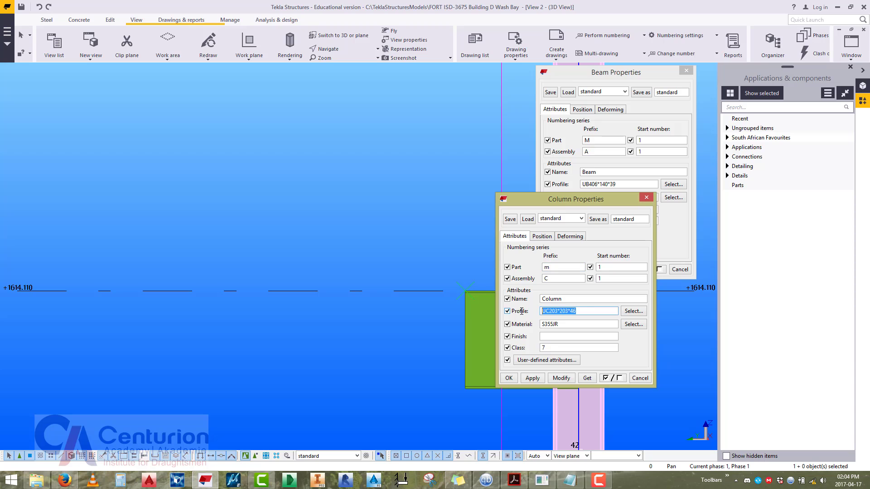
{"action": "left_click", "coordinate": [646, 198]}
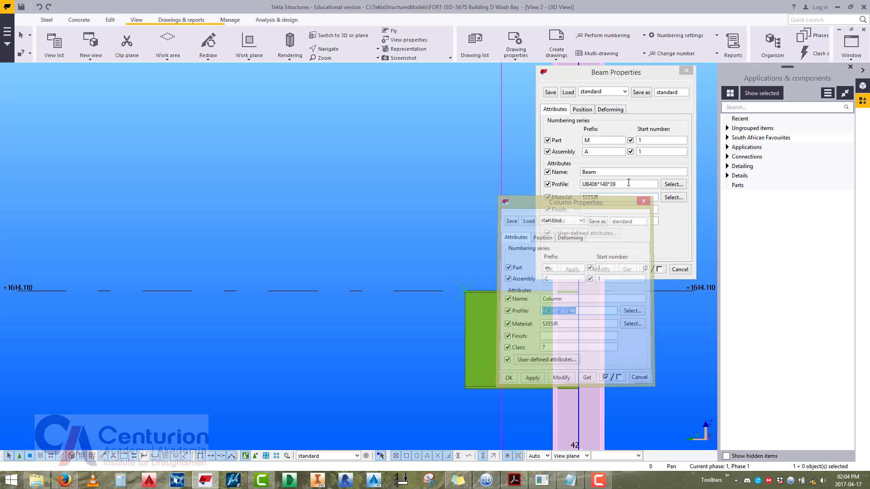
{"action": "double_click", "coordinate": [595, 184]}
{"action": "key", "text": "ctrl+v"}
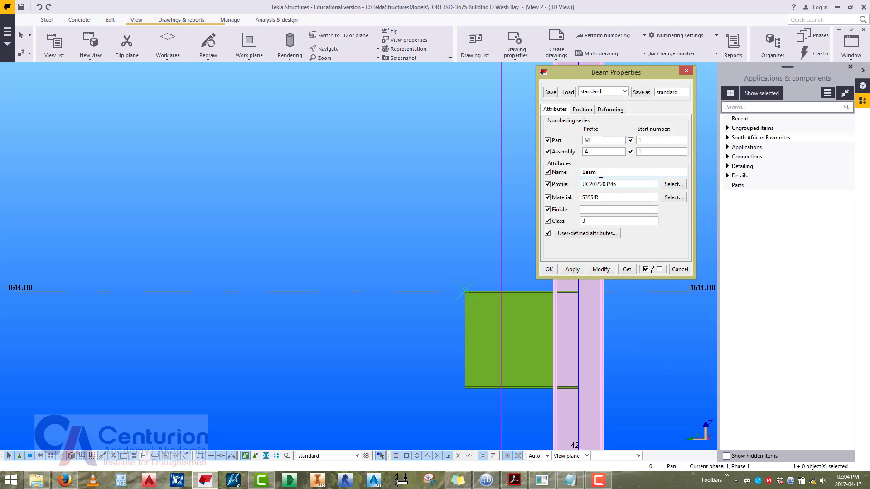
Set the stub beam's assembly prefix to B and part prefix to m, modify the beam and close its properties.
{"action": "double_click", "coordinate": [589, 152]}
{"action": "type", "text": "B"}
{"action": "double_click", "coordinate": [595, 138]}
{"action": "type", "text": "m"}
{"action": "left_click", "coordinate": [527, 320]}
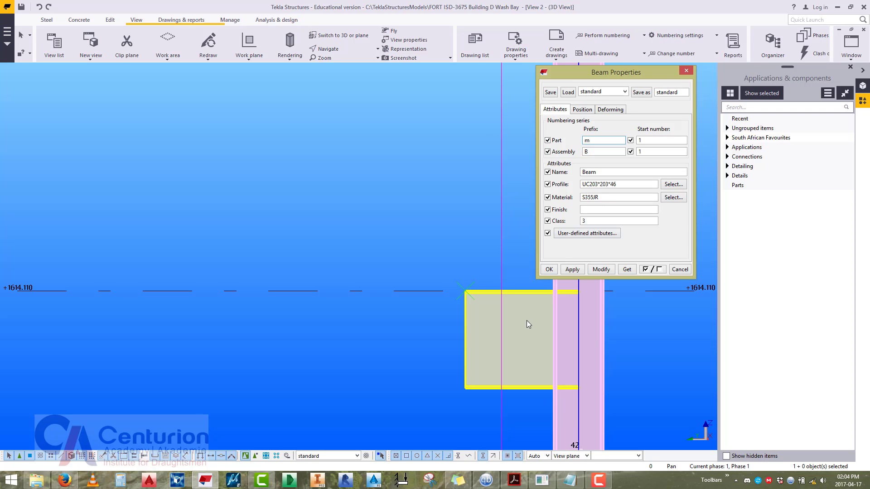
{"action": "left_click", "coordinate": [602, 269]}
{"action": "middle_click_drag", "start_coordinate": [546, 318], "coordinate": [388, 337]}
{"action": "scroll", "coordinate": [439, 340], "scroll_direction": "up", "scroll_amount": 2}
{"action": "left_click", "coordinate": [477, 271]}
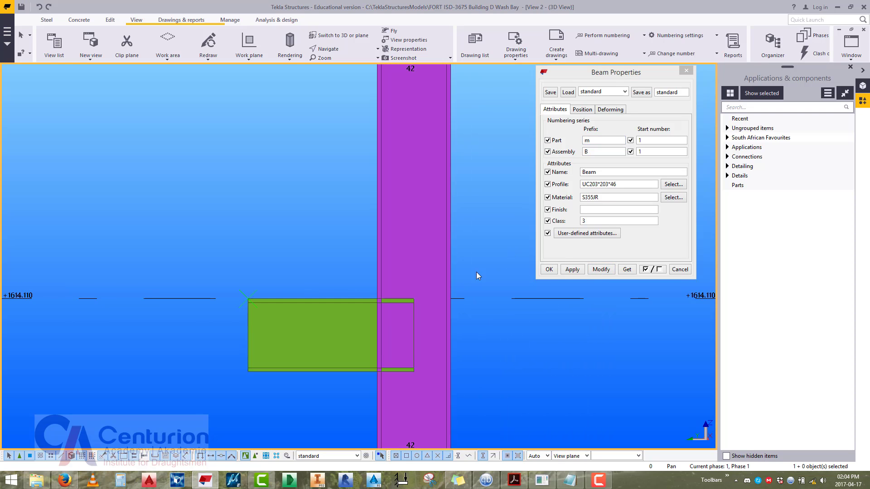
{"action": "middle_click_drag", "start_coordinate": [476, 272], "coordinate": [500, 206]}
{"action": "left_click", "coordinate": [685, 71]}
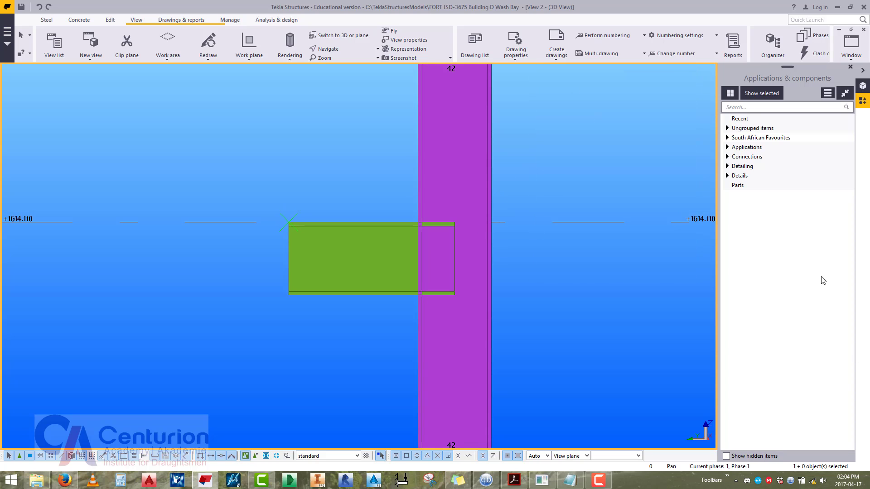
Search the components for "end" and apply End plate (144) with the column as main part and the stub beam as secondary.
{"action": "left_click", "coordinate": [752, 108]}
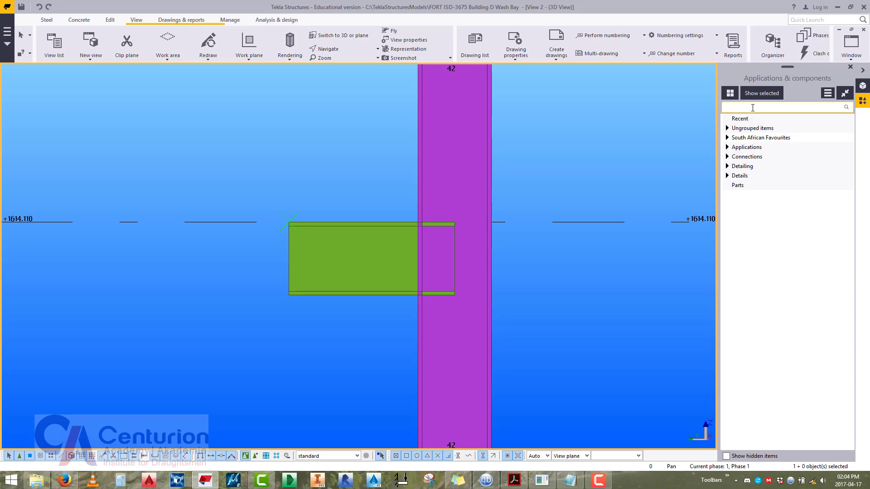
{"action": "type", "text": "end"}
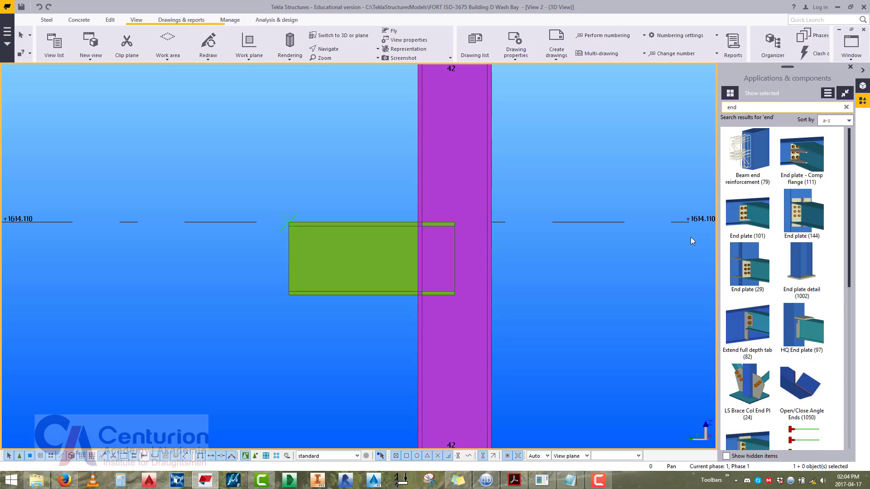
{"action": "double_click", "coordinate": [794, 221]}
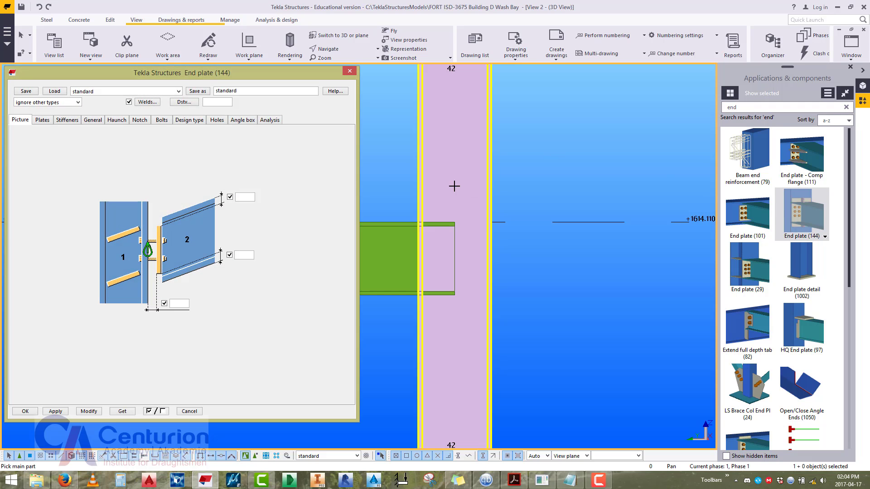
{"action": "middle_click_drag", "start_coordinate": [498, 227], "coordinate": [569, 227]}
{"action": "left_click", "coordinate": [536, 340]}
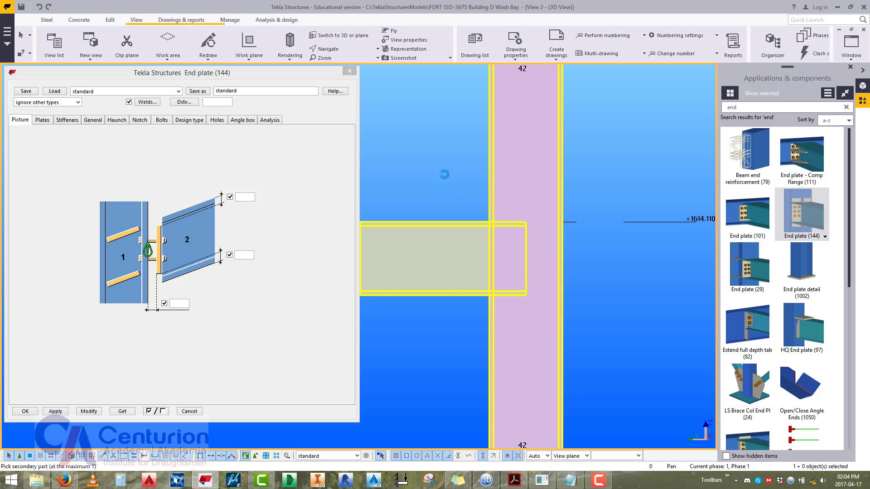
{"action": "right_click", "coordinate": [444, 174]}
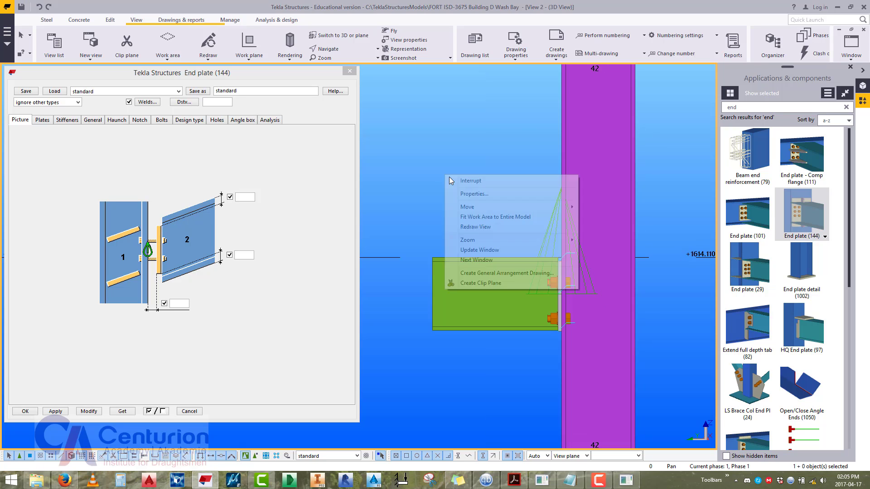
{"action": "left_click", "coordinate": [456, 180]}
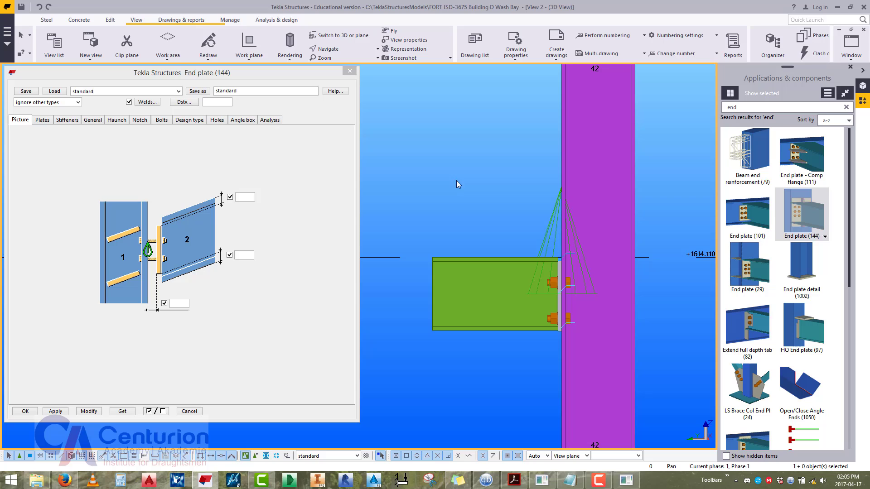
Set the end plate's thickness to 12, width to 190 and height to 308 mm.
{"action": "left_click", "coordinate": [42, 121]}
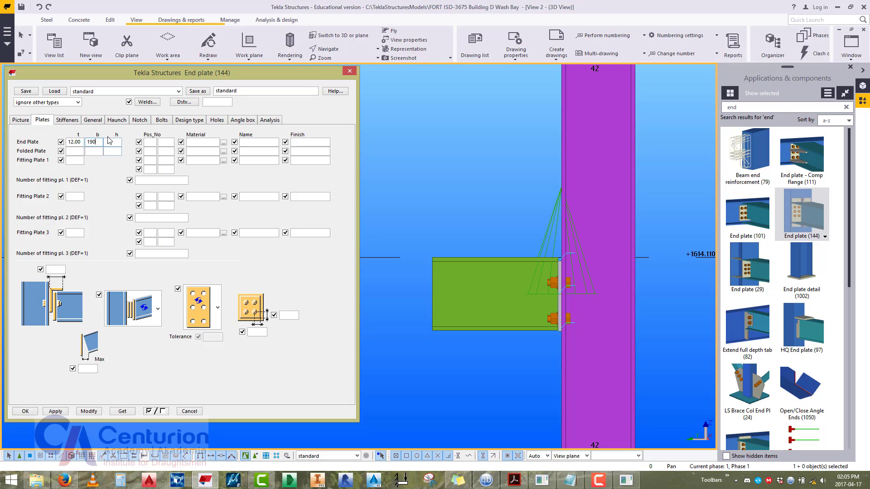
{"action": "left_click", "coordinate": [110, 143]}
{"action": "left_click", "coordinate": [65, 120]}
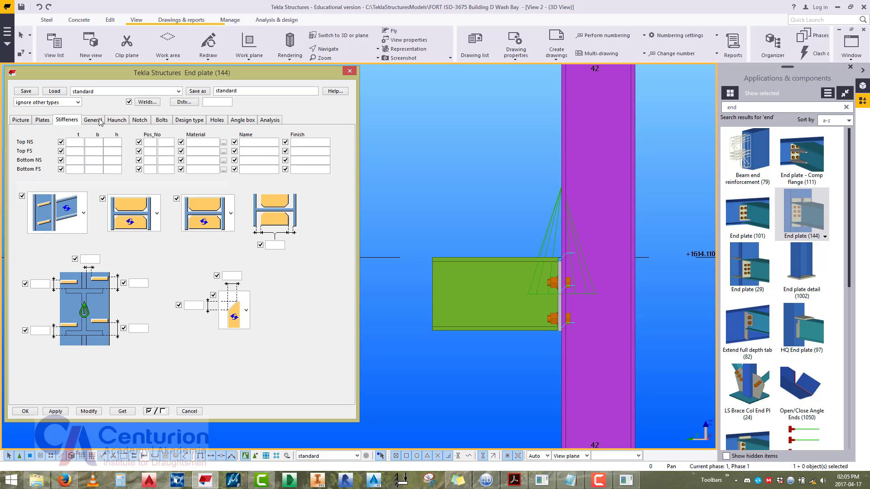
Set the bottom haunch plate's thickness to 10, width to 95 and height to 95 mm.
{"action": "left_click", "coordinate": [102, 121]}
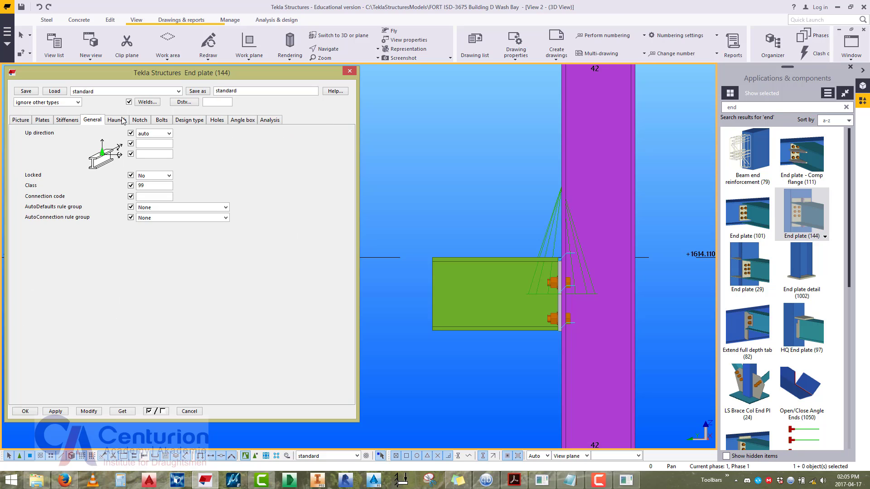
{"action": "left_click", "coordinate": [122, 121]}
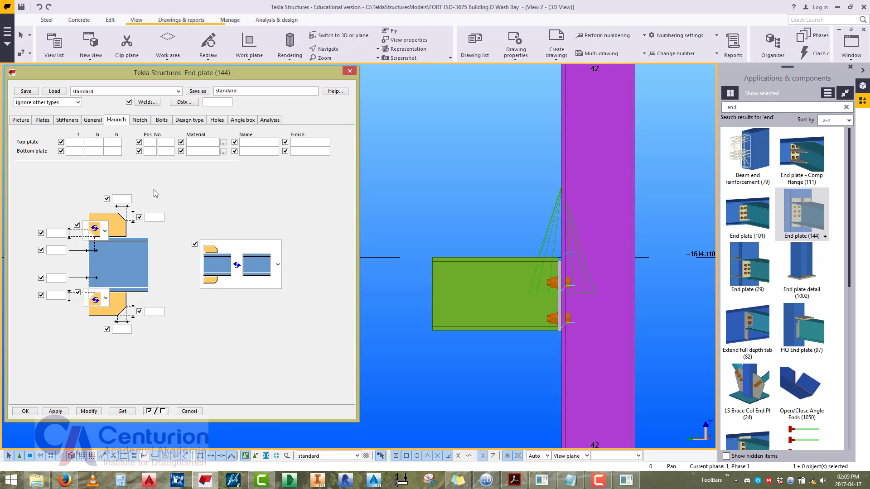
{"action": "left_click", "coordinate": [74, 151]}
{"action": "type", "text": "10"}
{"action": "left_click", "coordinate": [100, 151]}
{"action": "type", "text": "95"}
{"action": "left_click", "coordinate": [109, 151]}
{"action": "type", "text": "95"}
Set the bottom haunch plate's chamfer to 95 by 95 mm and modify the end plate connection at the column.
{"action": "left_click", "coordinate": [156, 312]}
{"action": "type", "text": "95"}
{"action": "left_click", "coordinate": [121, 329]}
{"action": "type", "text": "95"}
{"action": "left_click", "coordinate": [371, 295]}
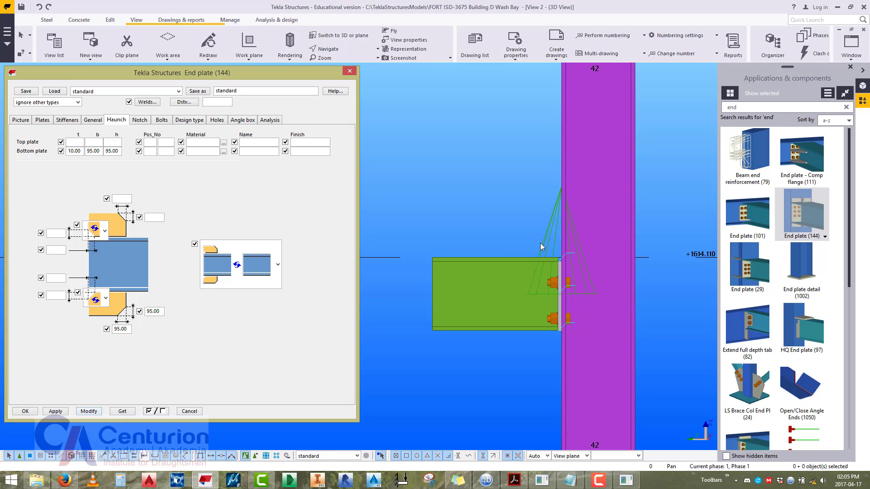
{"action": "left_click", "coordinate": [554, 236]}
{"action": "left_click", "coordinate": [88, 411]}
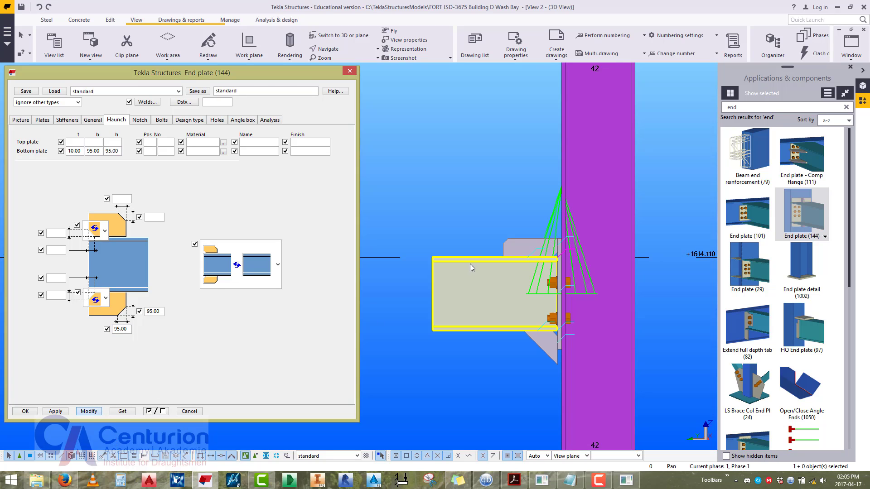
Set the connection's bolt size to 20, bolt standard to 8.8 and tolerance to 2 mm.
{"action": "scroll", "coordinate": [546, 352], "scroll_direction": "up", "scroll_amount": 5}
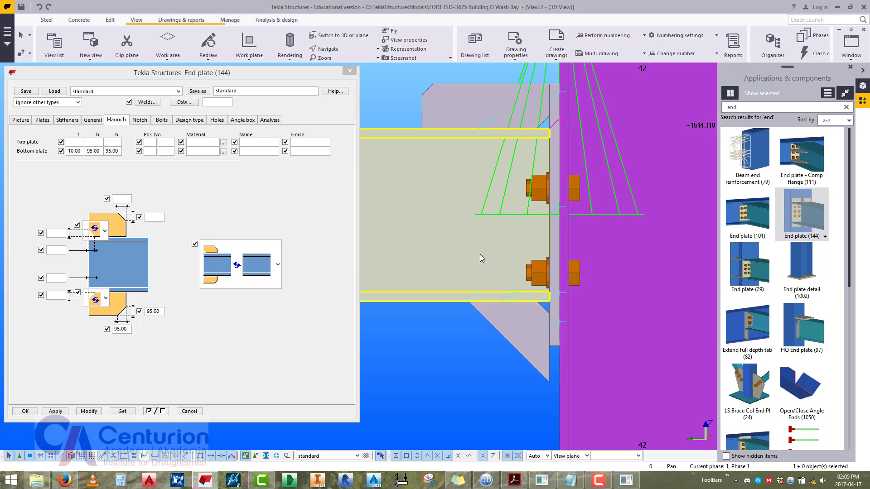
{"action": "scroll", "coordinate": [487, 276], "scroll_direction": "down", "scroll_amount": 3}
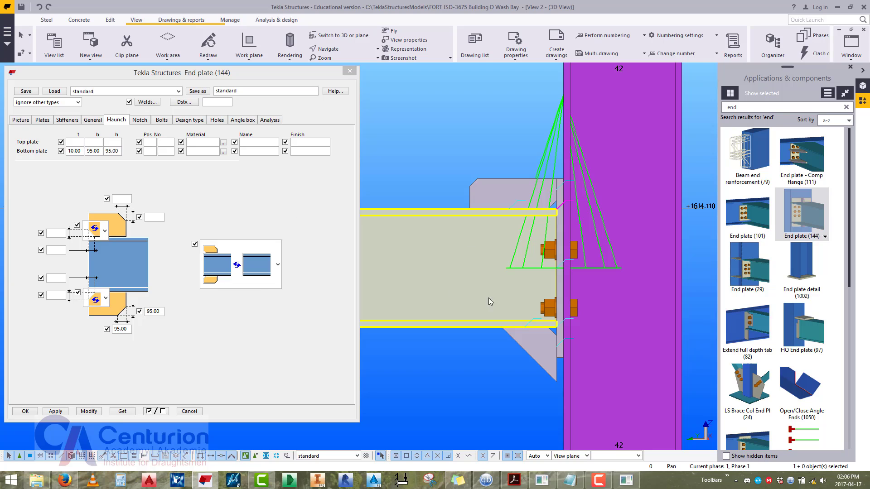
{"action": "left_click", "coordinate": [141, 121]}
{"action": "left_click", "coordinate": [162, 120]}
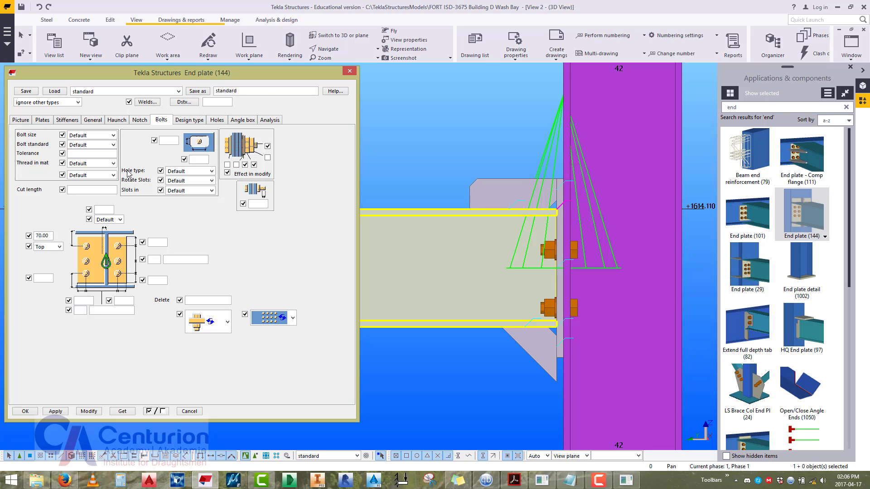
{"action": "left_click", "coordinate": [80, 137]}
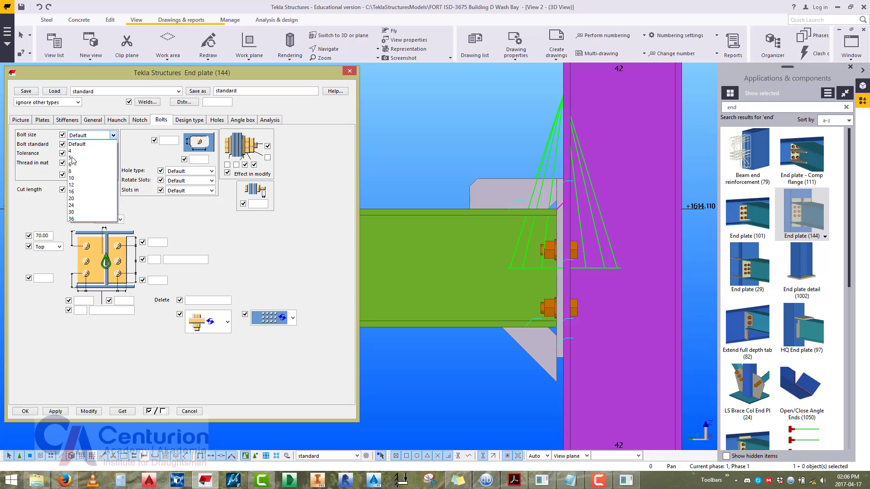
{"action": "left_click", "coordinate": [89, 145]}
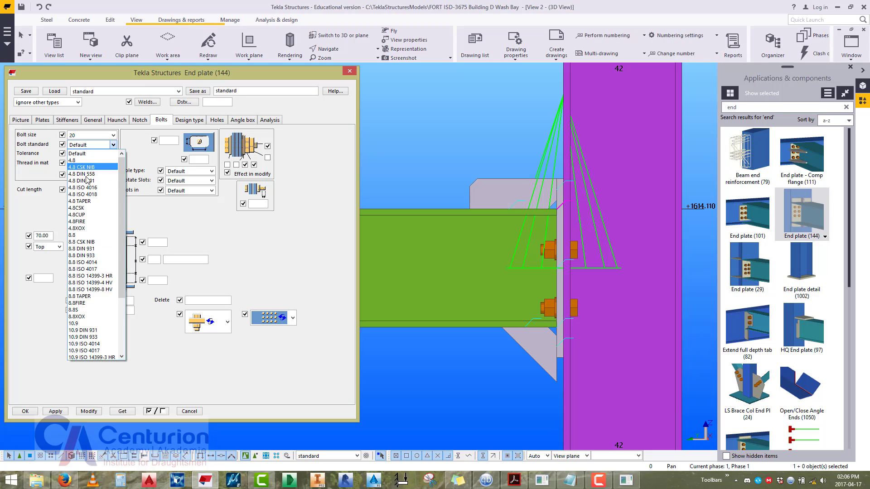
{"action": "left_click", "coordinate": [89, 232]}
{"action": "left_click", "coordinate": [93, 154]}
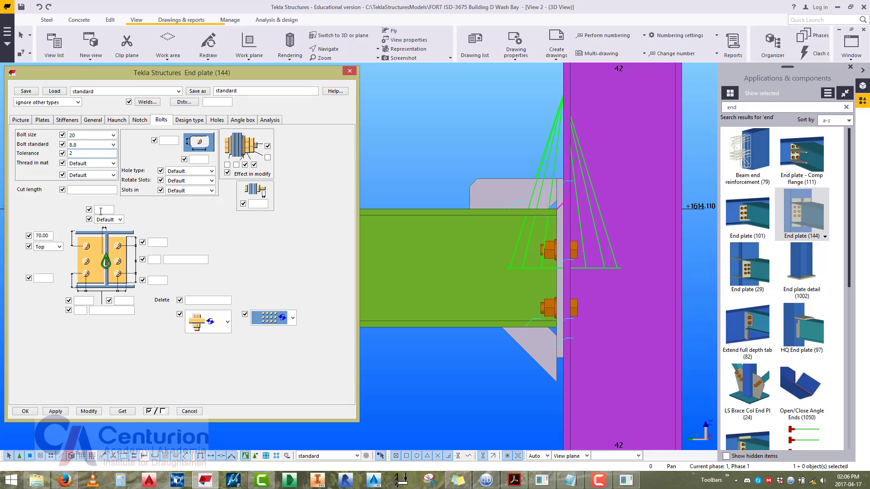
Place the top bolts at 60 mm with 3 vertical rows spaced 70 and 128 mm, and modify the connection.
{"action": "double_click", "coordinate": [49, 235]}
{"action": "type", "text": "60"}
{"action": "left_click", "coordinate": [154, 259]}
{"action": "left_click", "coordinate": [181, 262]}
{"action": "left_click", "coordinate": [89, 412]}
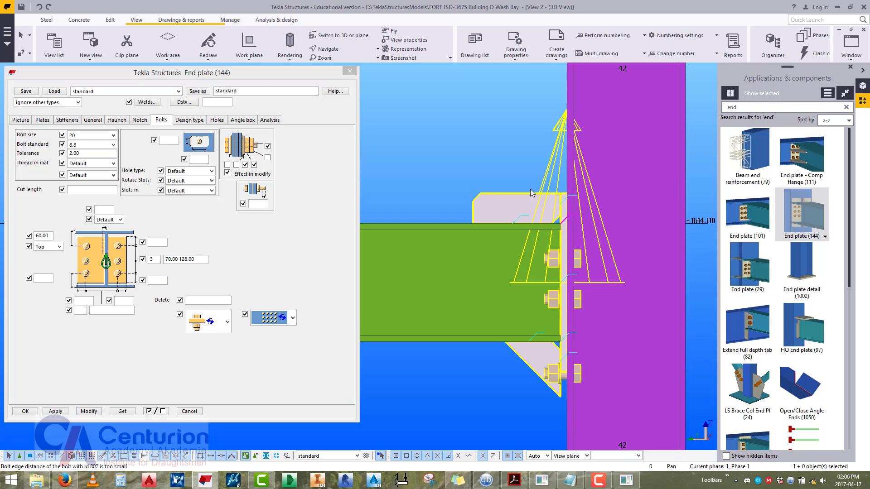
Set the bolts' top edge distance to 70 mm and bottom edge distance to 40 mm, and modify the connection.
{"action": "left_click", "coordinate": [159, 243]}
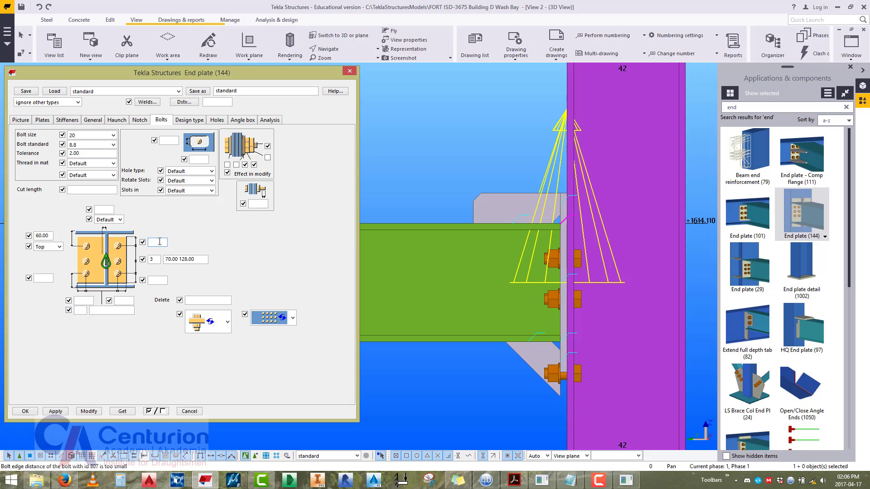
{"action": "type", "text": "70"}
{"action": "left_click", "coordinate": [90, 412]}
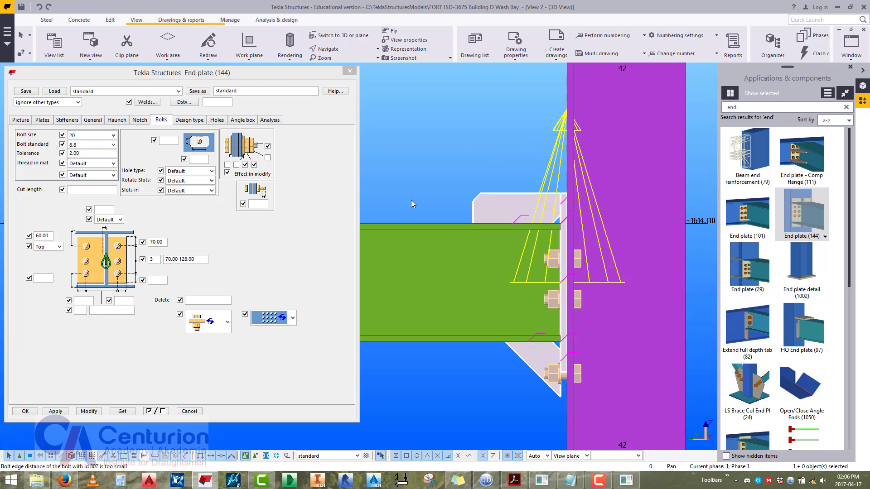
{"action": "left_click", "coordinate": [161, 339]}
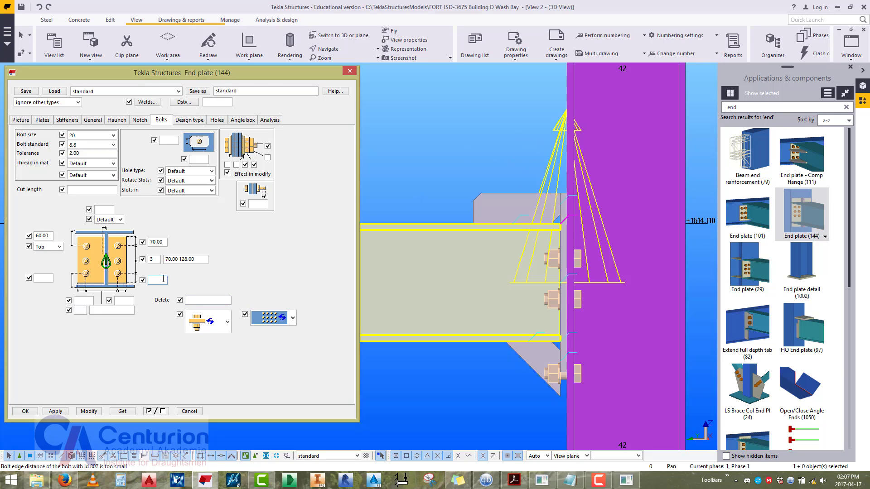
{"action": "type", "text": "40"}
{"action": "left_click", "coordinate": [100, 415]}
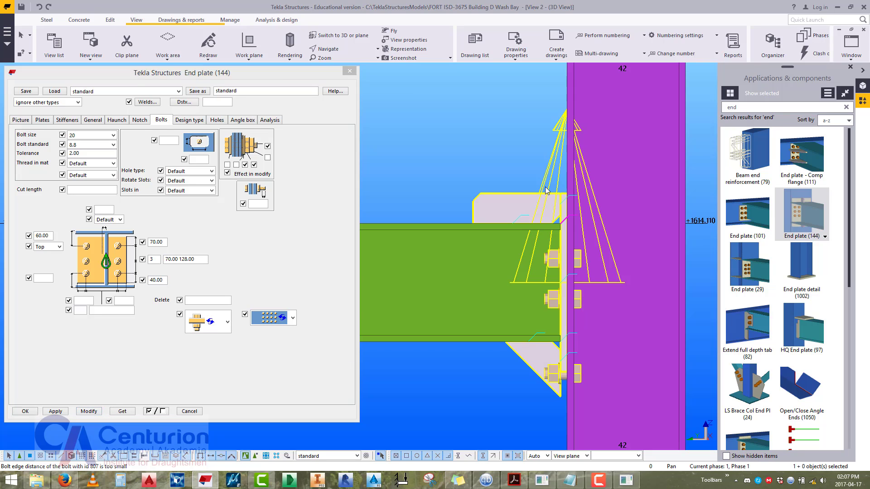
{"action": "left_click", "coordinate": [92, 412]}
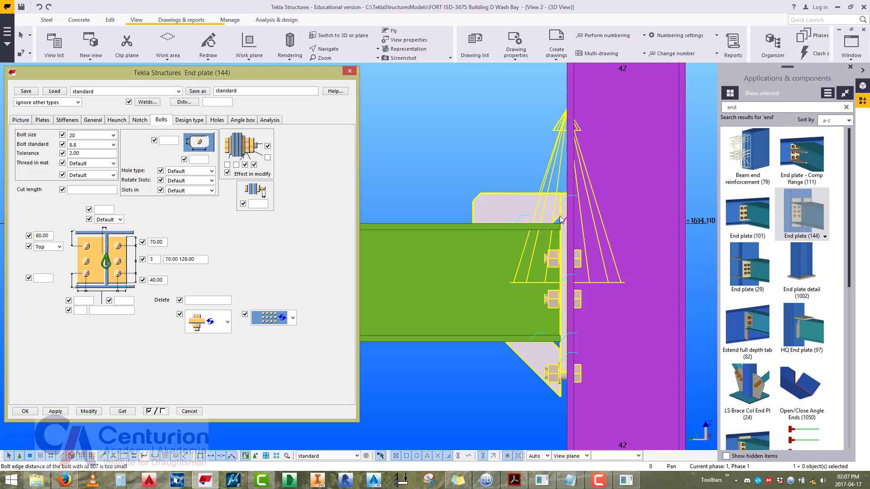
Clear the end plate's height value and modify the connection.
{"action": "left_click", "coordinate": [43, 120]}
{"action": "left_click", "coordinate": [67, 121]}
{"action": "left_click", "coordinate": [43, 120]}
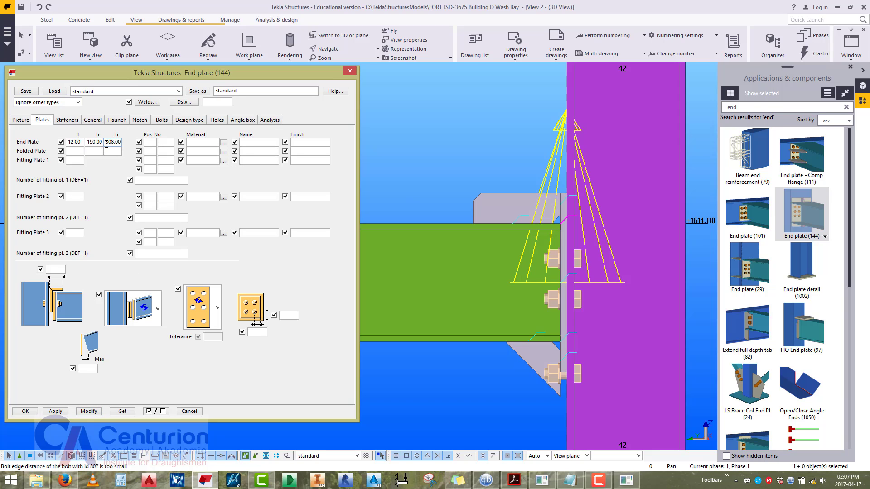
{"action": "double_click", "coordinate": [107, 144]}
{"action": "key", "text": "Delete"}
{"action": "left_click", "coordinate": [89, 412]}
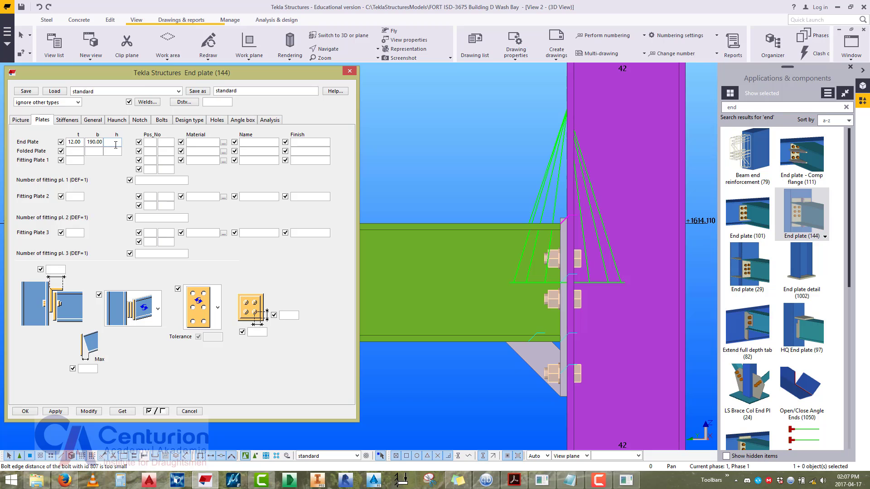
Undo the last end plate height change and reload the connection's current values from the model.
{"action": "left_click", "coordinate": [39, 7]}
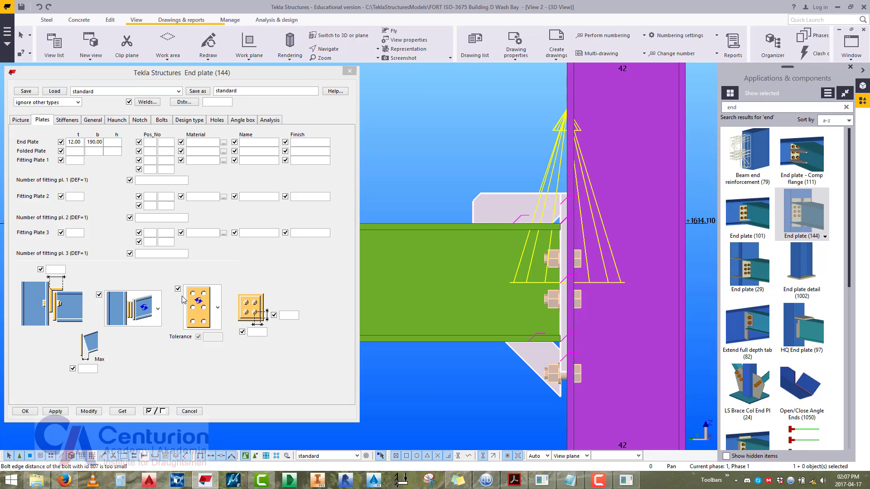
{"action": "left_click", "coordinate": [120, 413]}
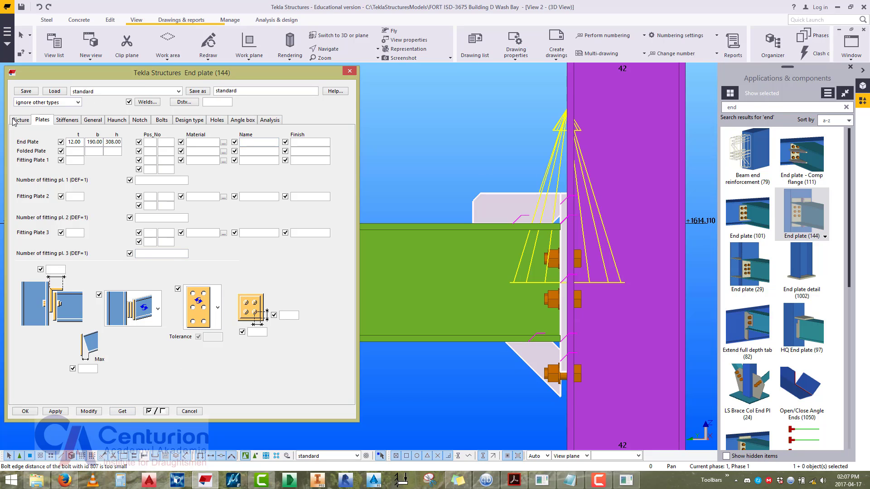
Set the connection's upper beam edge offset to 10 mm, reverse it to -10 mm, and modify the connection.
{"action": "left_click", "coordinate": [17, 120]}
{"action": "left_click", "coordinate": [240, 197]}
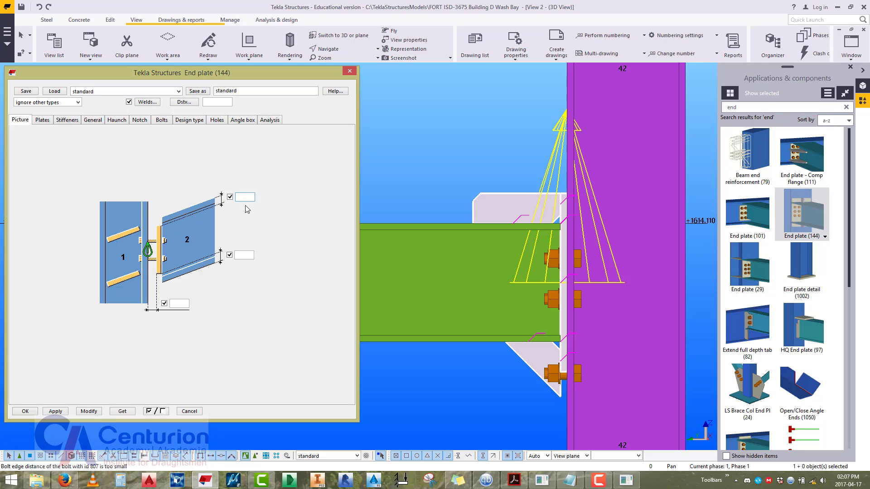
{"action": "type", "text": "10"}
{"action": "left_click", "coordinate": [88, 411]}
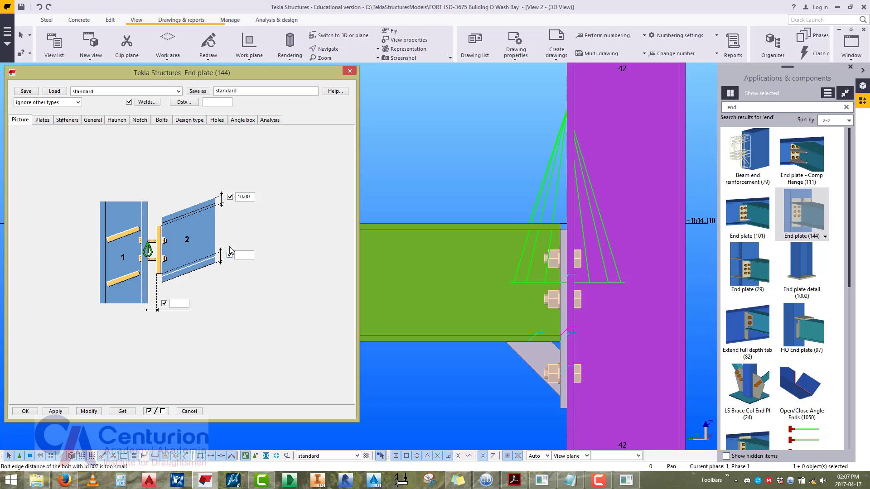
{"action": "type", "text": "-"}
{"action": "left_click", "coordinate": [89, 411]}
Set the end plate bolts to 2 horizontal columns spaced 120 mm and modify the connection.
{"action": "left_click", "coordinate": [43, 121]}
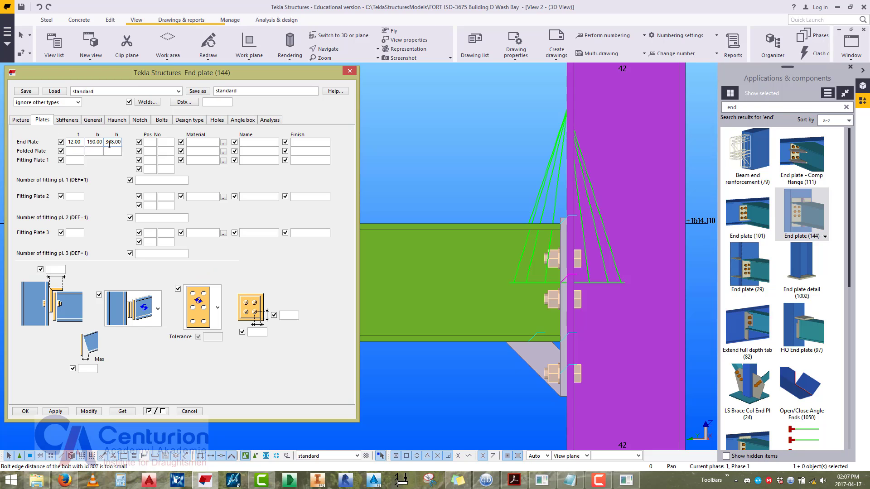
{"action": "left_click", "coordinate": [160, 121]}
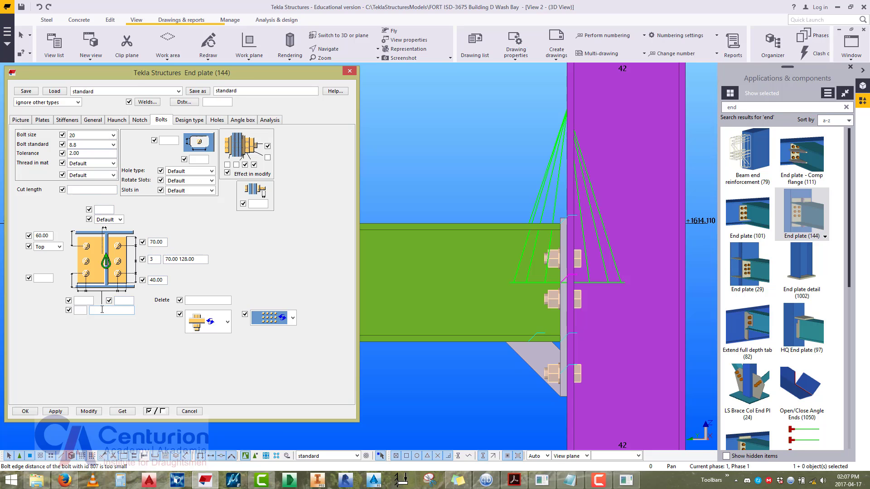
{"action": "type", "text": "0"}
{"action": "left_click", "coordinate": [85, 311]}
{"action": "left_click", "coordinate": [89, 413]}
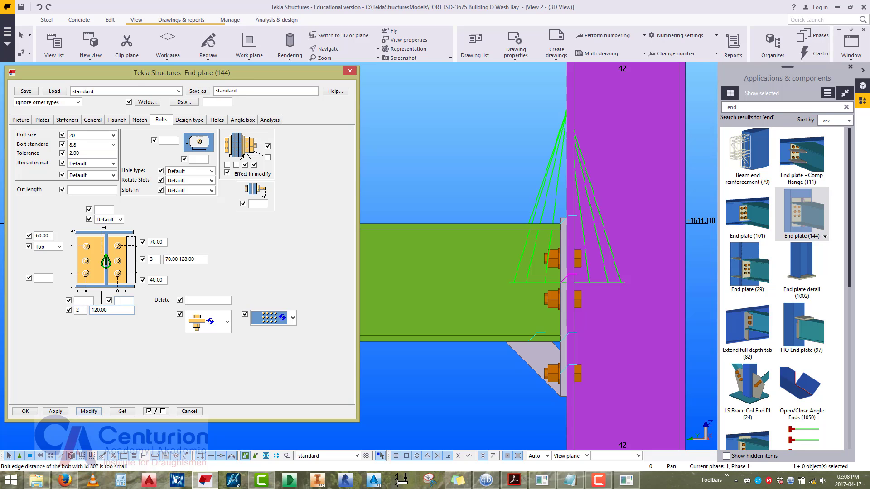
Examine the stub beam's end plate connection to the column from several angles in 3D and close the connection's settings.
{"action": "left_click", "coordinate": [453, 191]}
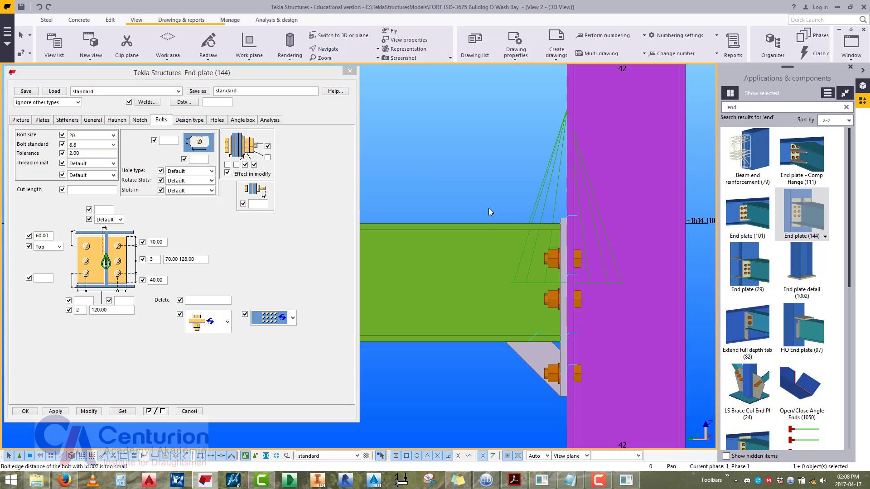
{"action": "left_click", "coordinate": [487, 237]}
{"action": "scroll", "coordinate": [488, 236], "scroll_direction": "down", "scroll_amount": 10}
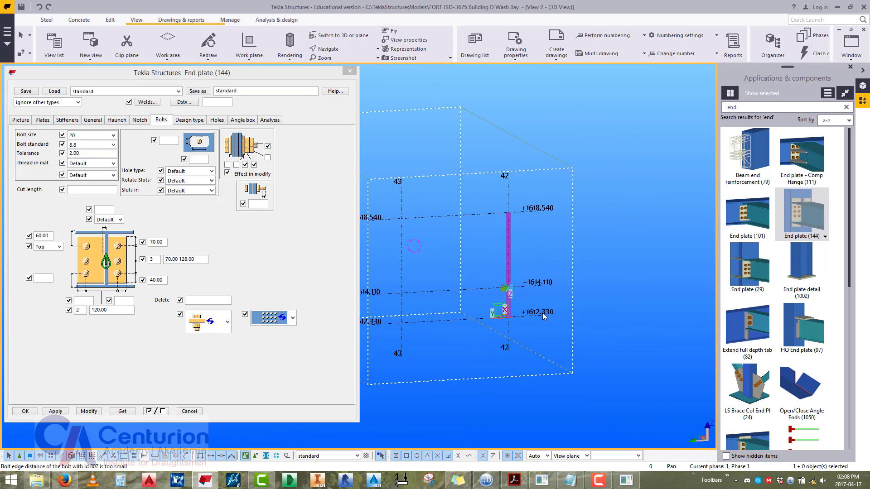
{"action": "scroll", "coordinate": [530, 292], "scroll_direction": "up", "scroll_amount": 10}
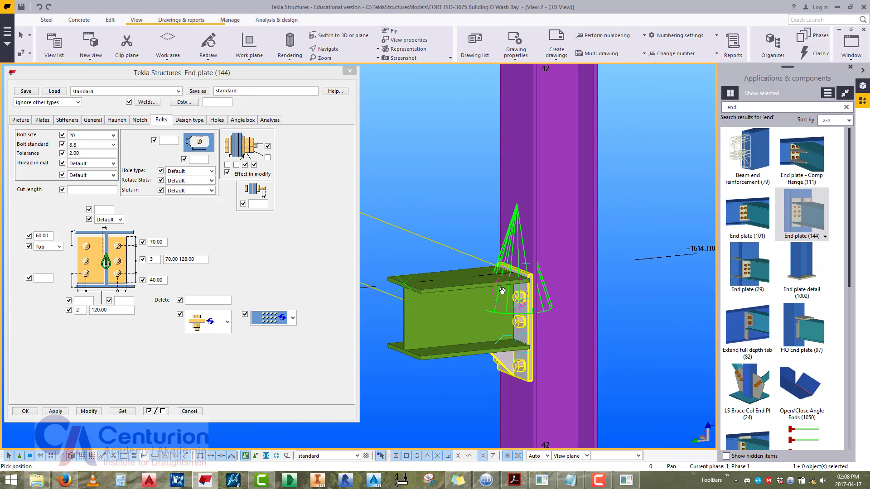
{"action": "middle_click_drag", "start_coordinate": [588, 264], "coordinate": [481, 216], "text": "ctrl"}
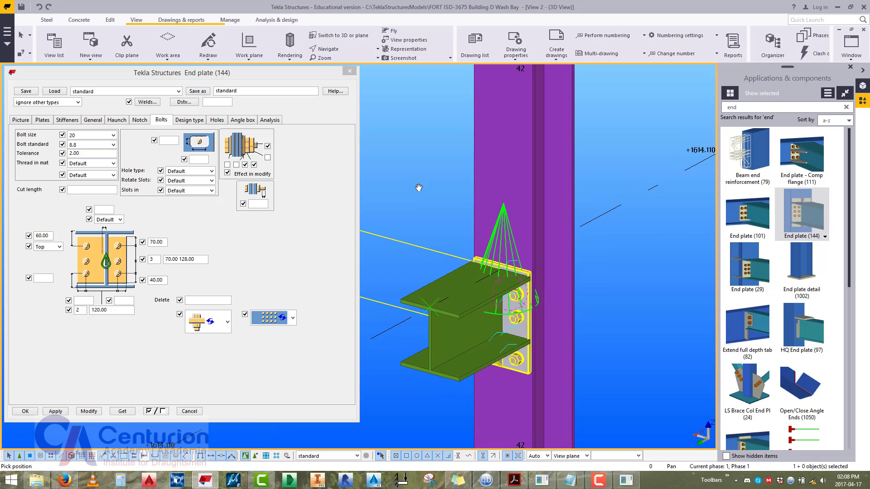
{"action": "double_click", "coordinate": [485, 185]}
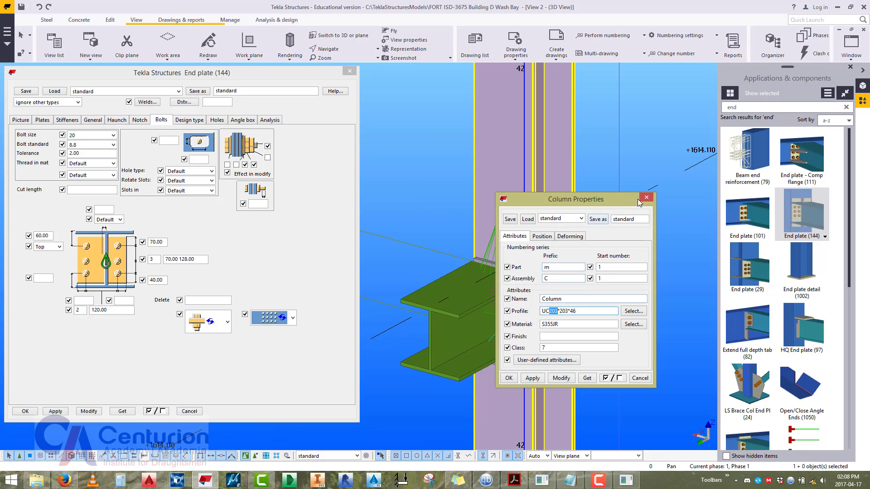
{"action": "left_click", "coordinate": [647, 197]}
{"action": "right_click", "coordinate": [629, 128]}
{"action": "left_click", "coordinate": [658, 183]}
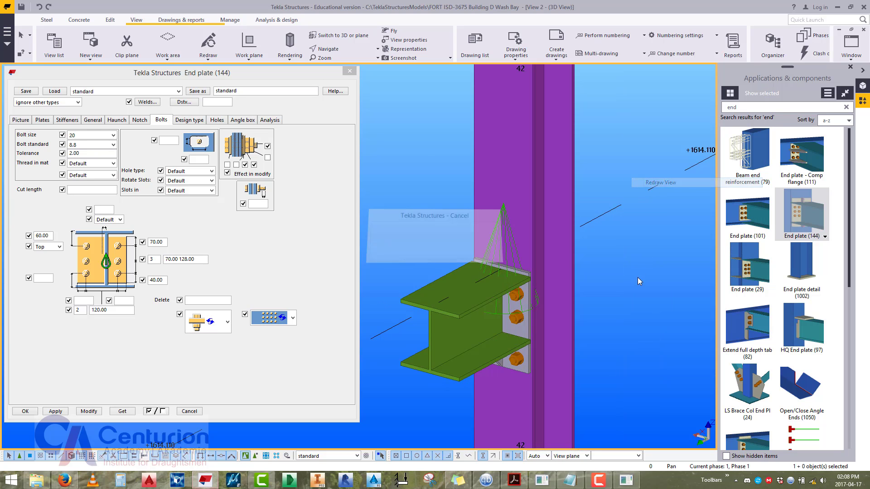
{"action": "middle_click_drag", "start_coordinate": [638, 277], "coordinate": [604, 292]}
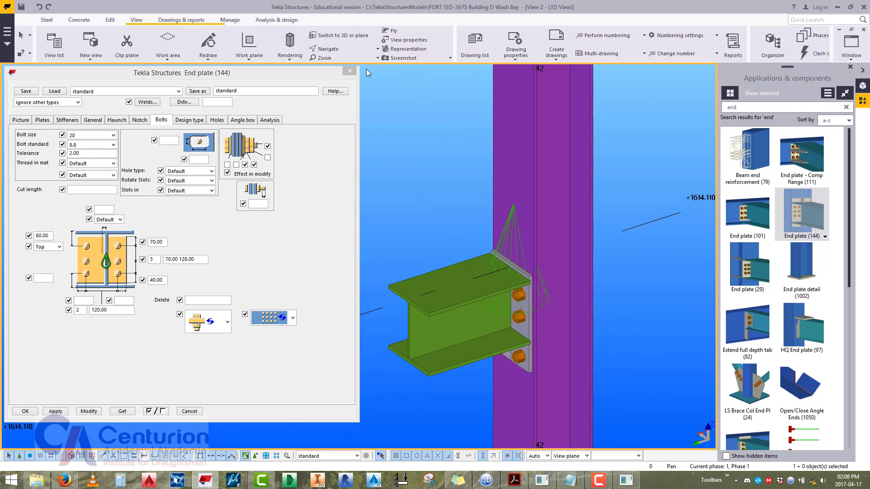
{"action": "left_click", "coordinate": [349, 72]}
Define a new beam as plate profile PL25*350 with part prefix p, class 1, and empty assembly prefix and name.
{"action": "middle_click_drag", "start_coordinate": [408, 192], "coordinate": [394, 252], "text": "ctrl"}
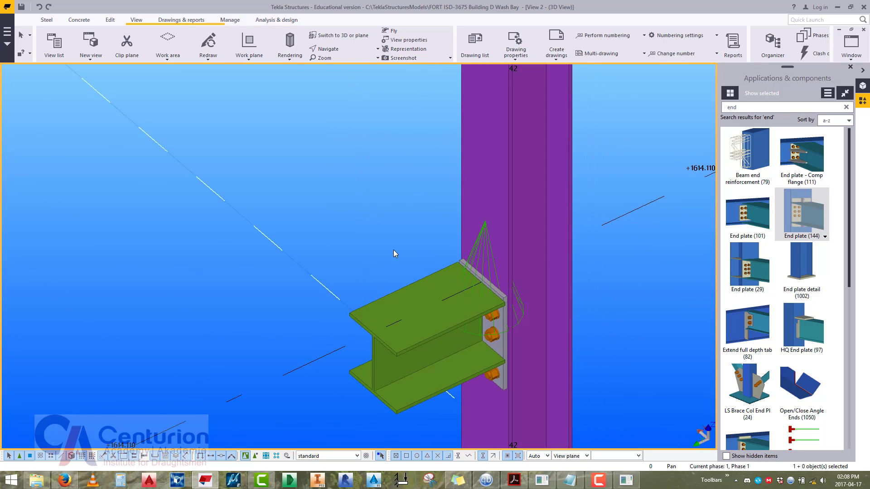
{"action": "scroll", "coordinate": [396, 258], "scroll_direction": "up", "scroll_amount": 3}
{"action": "scroll", "coordinate": [397, 266], "scroll_direction": "up", "scroll_amount": 2}
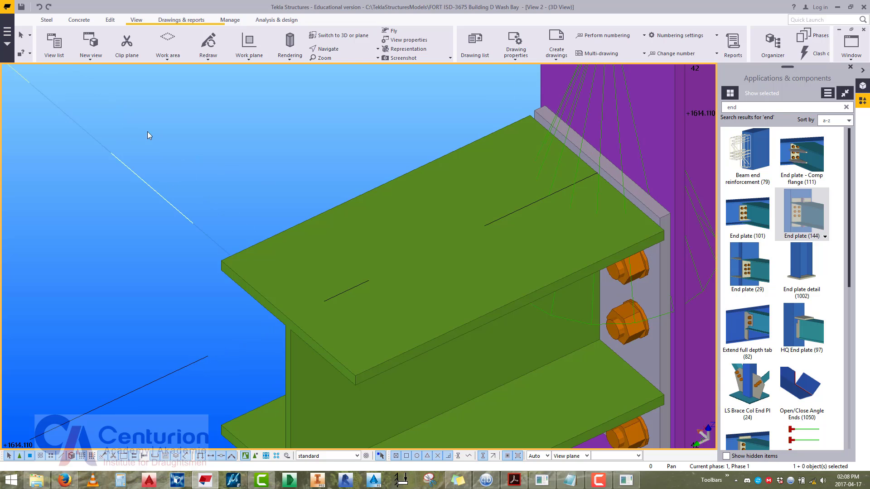
{"action": "left_click", "coordinate": [46, 20]}
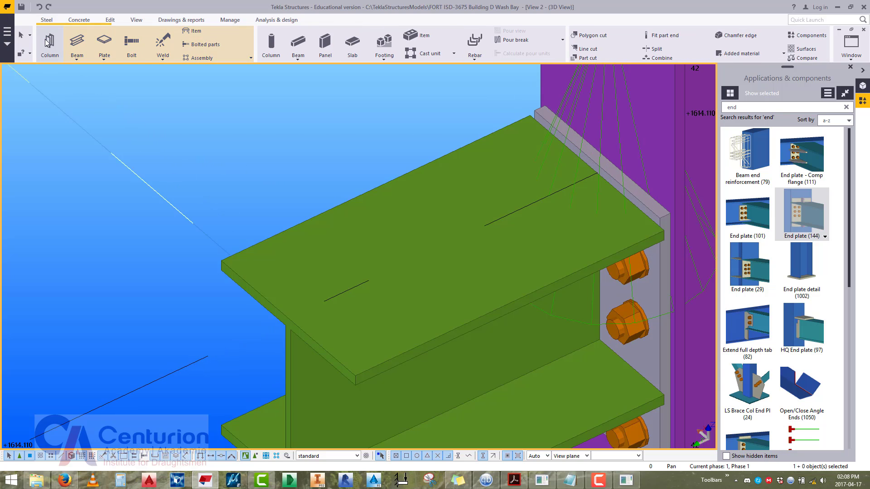
{"action": "double_click", "coordinate": [78, 41]}
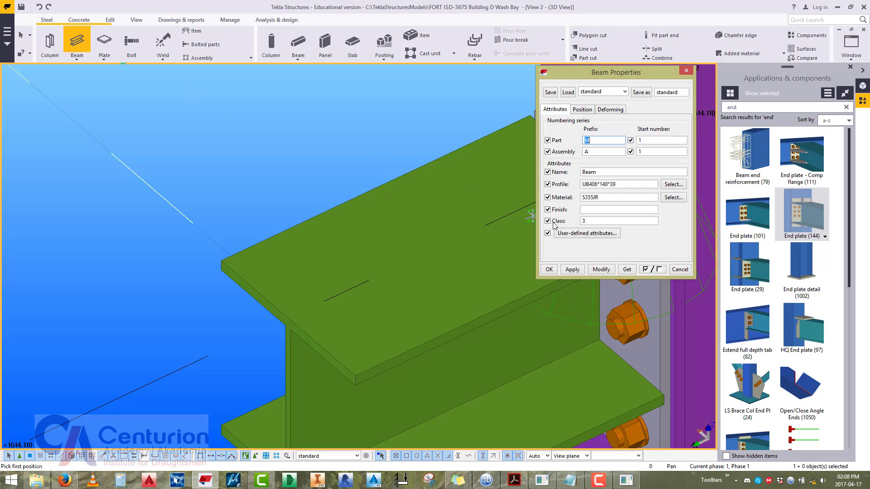
{"action": "left_click_drag", "start_coordinate": [589, 223], "coordinate": [572, 222]}
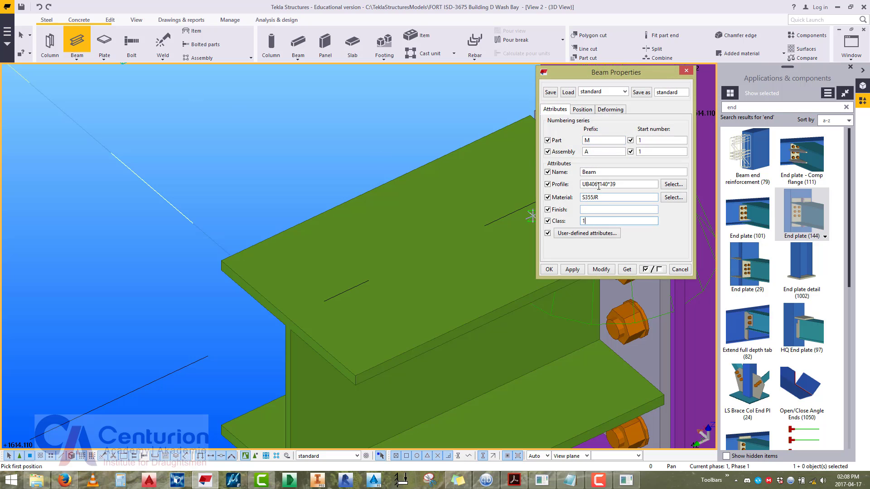
{"action": "left_click_drag", "start_coordinate": [600, 143], "coordinate": [576, 150]}
{"action": "left_click_drag", "start_coordinate": [602, 171], "coordinate": [566, 169]}
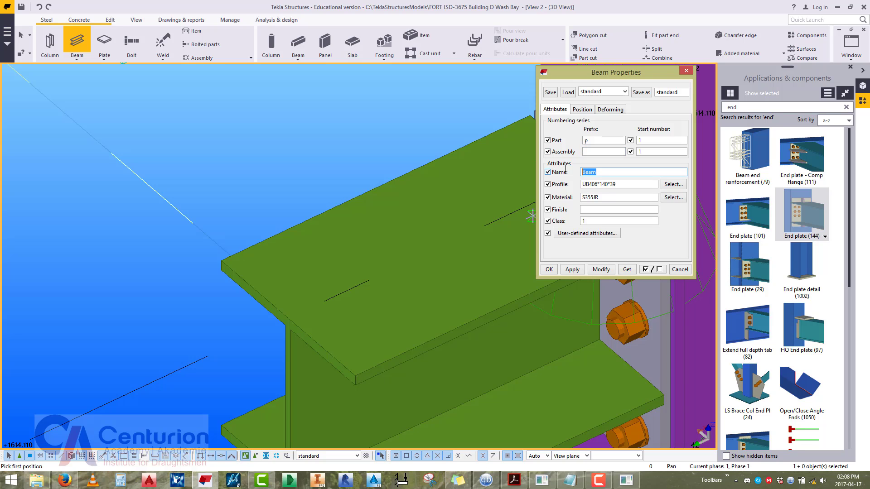
{"action": "key", "text": "BackSpace"}
{"action": "left_click_drag", "start_coordinate": [622, 184], "coordinate": [561, 181]}
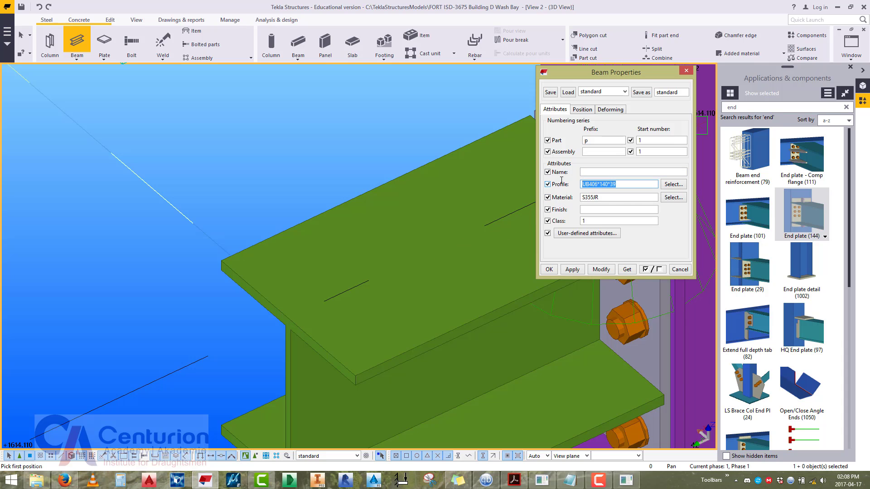
{"action": "type", "text": "PL25*350"}
{"action": "left_click", "coordinate": [573, 269]}
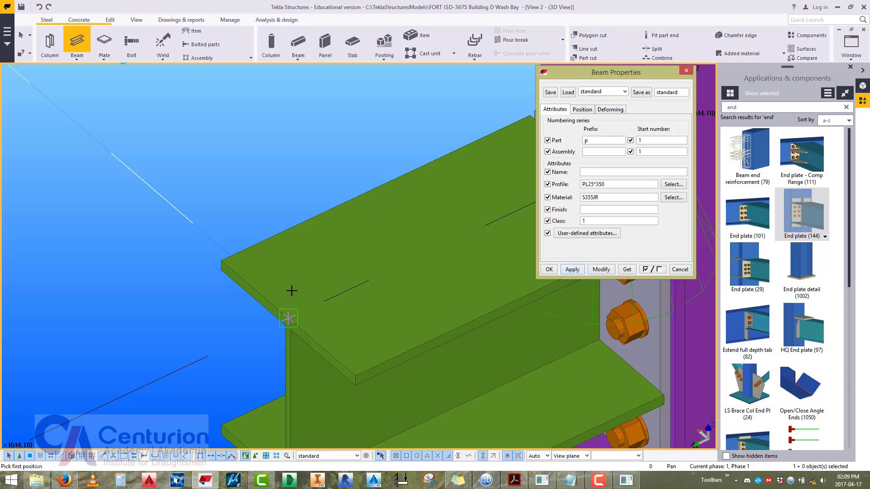
Place the plate along the centreline of the stub beam's top flange, 200 mm long from the beam's free end.
{"action": "left_click", "coordinate": [283, 318]}
{"action": "scroll", "coordinate": [283, 319], "scroll_direction": "down", "scroll_amount": 1}
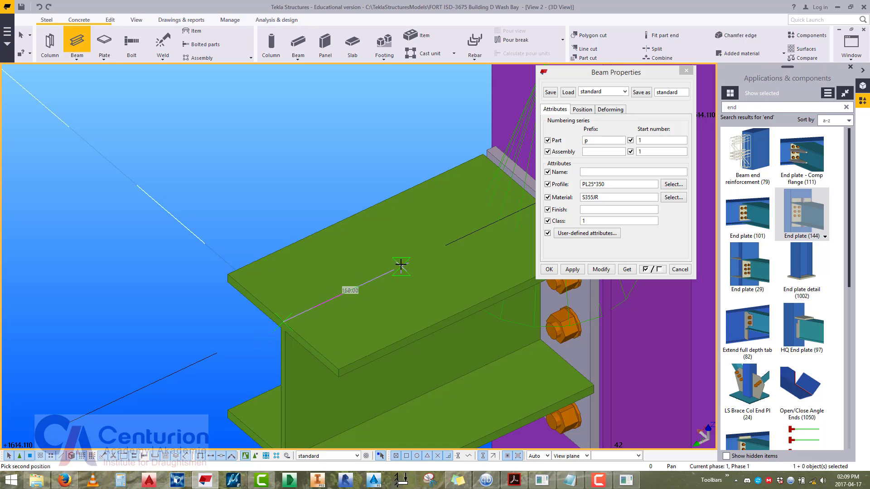
{"action": "left_click", "coordinate": [431, 253]}
{"action": "right_click", "coordinate": [271, 109]}
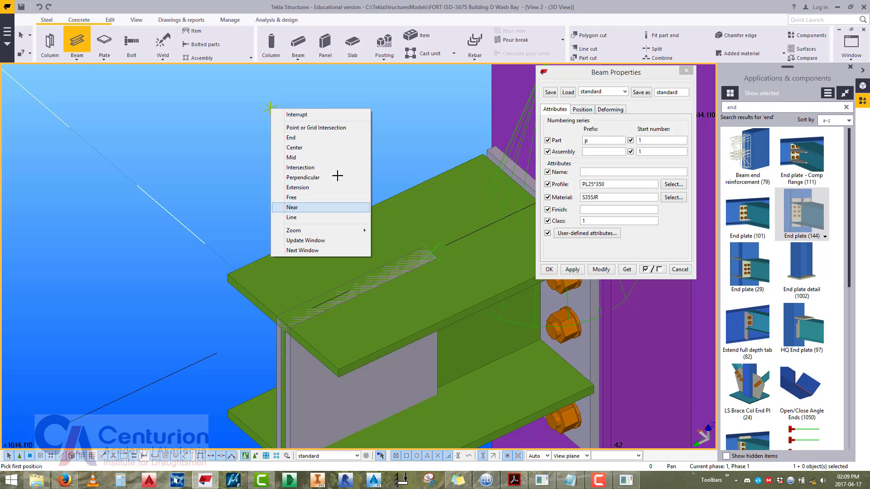
{"action": "left_click", "coordinate": [319, 118]}
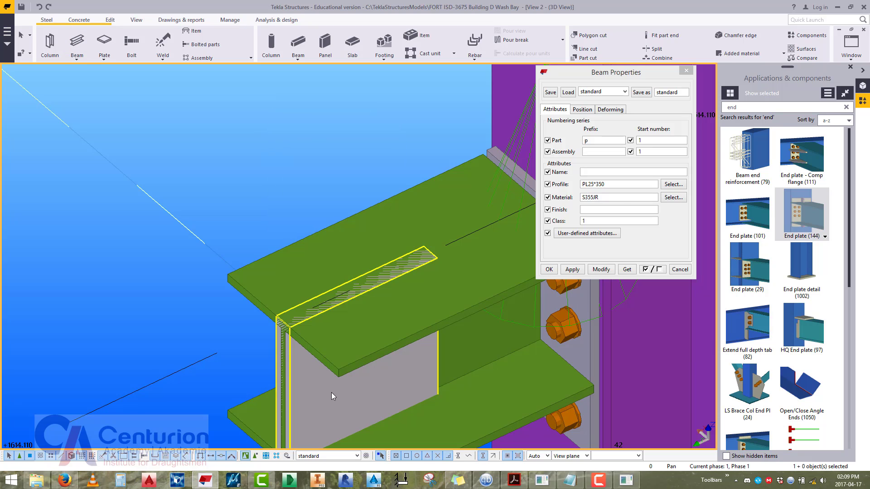
Set the plate's rotation to Front and its depth position to Front so it lies on the top flange.
{"action": "left_click", "coordinate": [583, 109]}
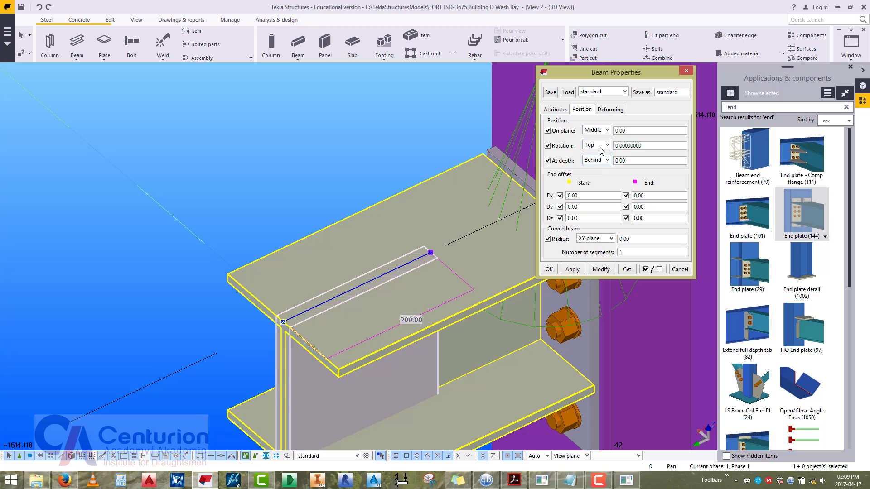
{"action": "left_click", "coordinate": [603, 145]}
{"action": "left_click", "coordinate": [590, 155]}
{"action": "left_click", "coordinate": [602, 269]}
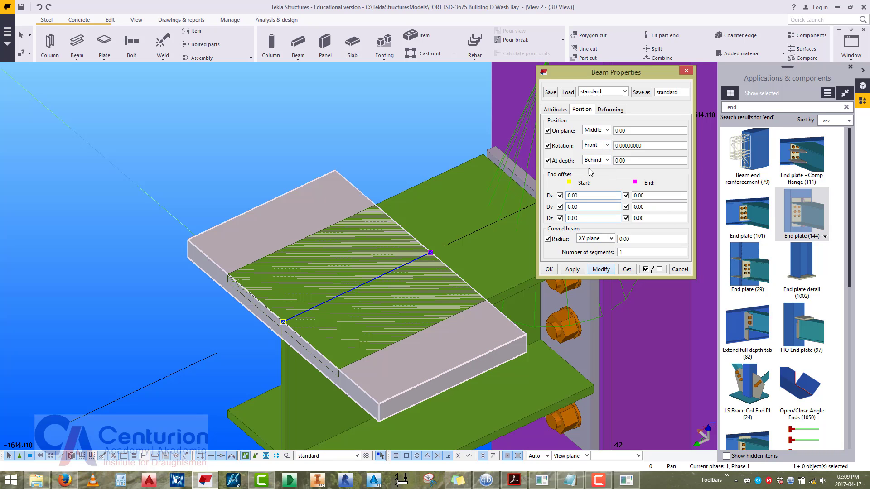
{"action": "left_click", "coordinate": [601, 161]}
{"action": "left_click", "coordinate": [592, 174]}
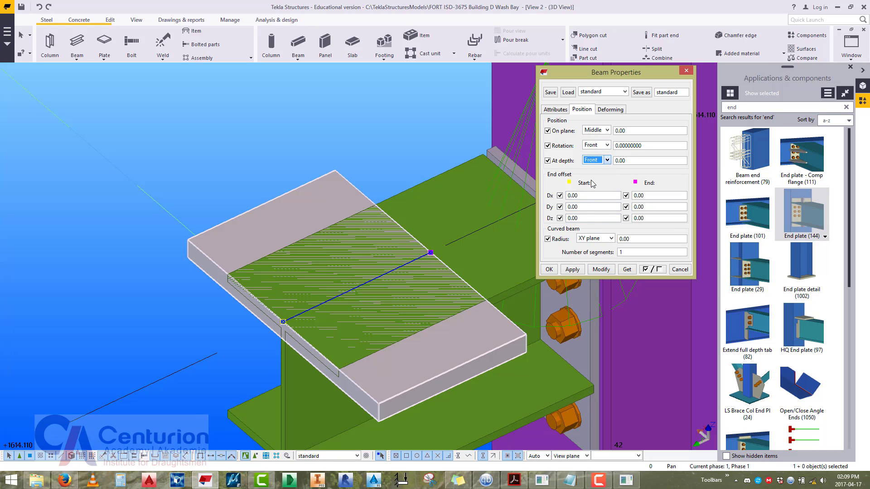
{"action": "left_click", "coordinate": [602, 270]}
Add a bolt group to the plate, directed from its start point at the beam's free end to its end point.
{"action": "scroll", "coordinate": [221, 140], "scroll_direction": "down", "scroll_amount": 3}
{"action": "scroll", "coordinate": [244, 208], "scroll_direction": "up", "scroll_amount": 2}
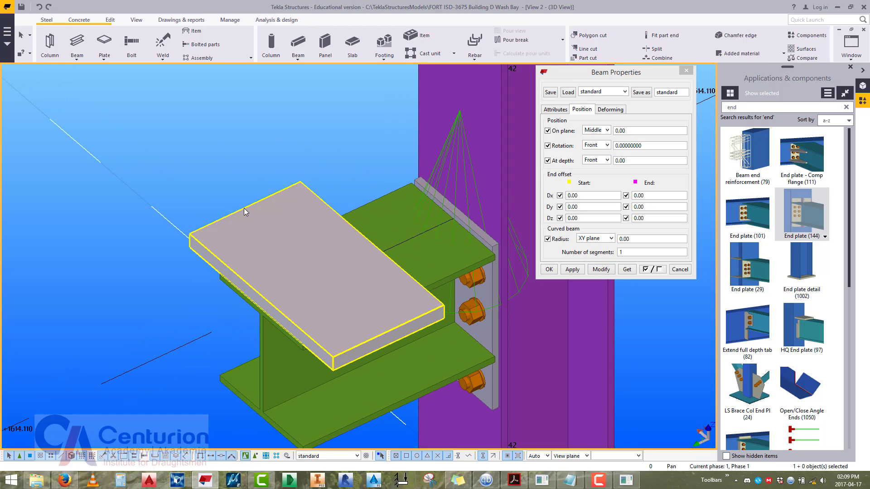
{"action": "middle_click_drag", "start_coordinate": [243, 208], "coordinate": [289, 209]}
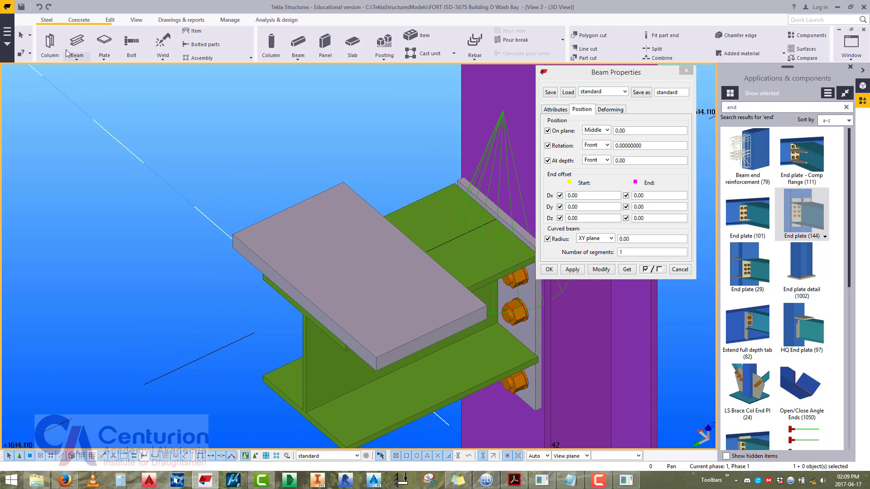
{"action": "left_click", "coordinate": [130, 41]}
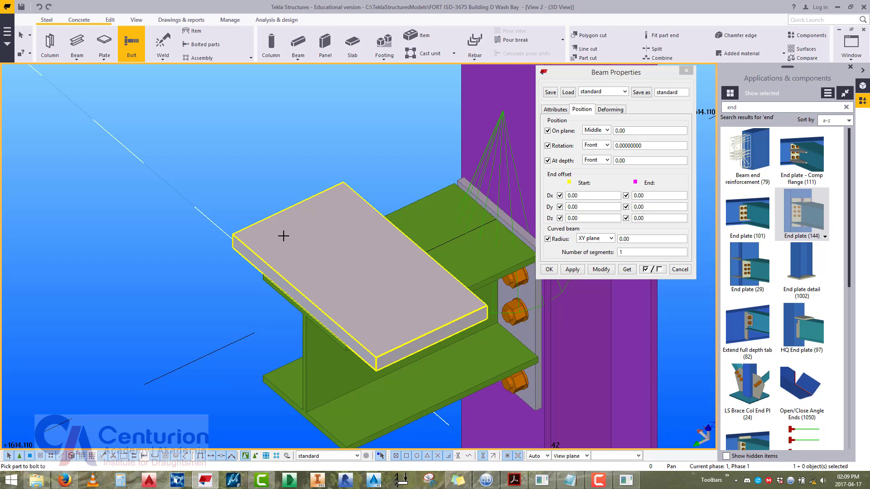
{"action": "middle_click", "coordinate": [247, 188]}
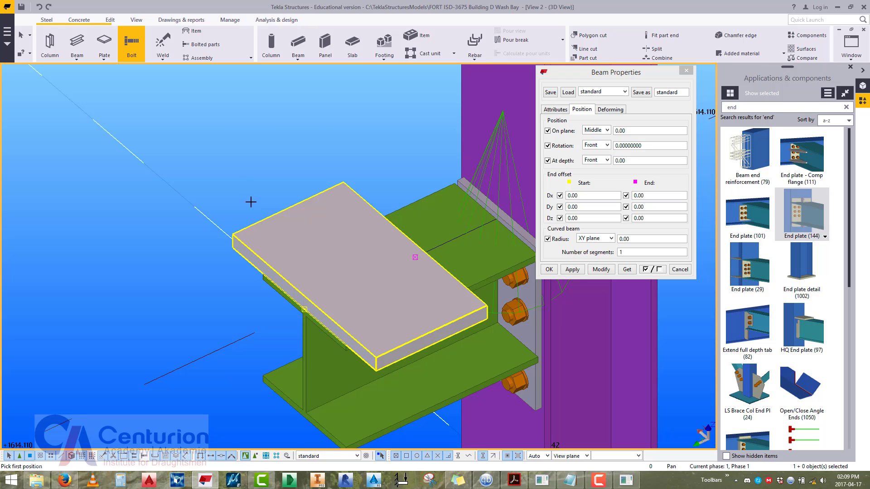
{"action": "left_click", "coordinate": [303, 309]}
{"action": "left_click", "coordinate": [413, 255]}
{"action": "right_click", "coordinate": [239, 144]}
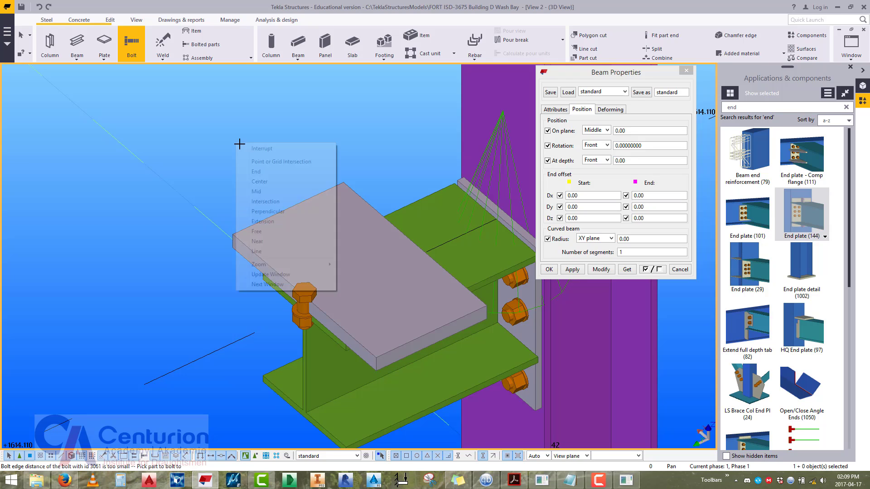
{"action": "left_click", "coordinate": [259, 148]}
Offset the new bolt group's start point by 100 mm in Dx so the bolt sits within the plate.
{"action": "left_click", "coordinate": [303, 294]}
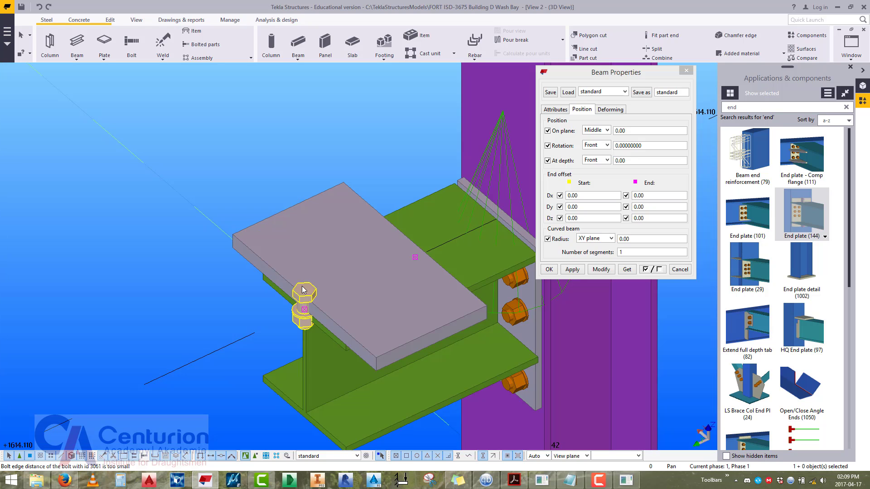
{"action": "double_click", "coordinate": [304, 292]}
{"action": "middle_click_drag", "start_coordinate": [304, 292], "coordinate": [150, 284]}
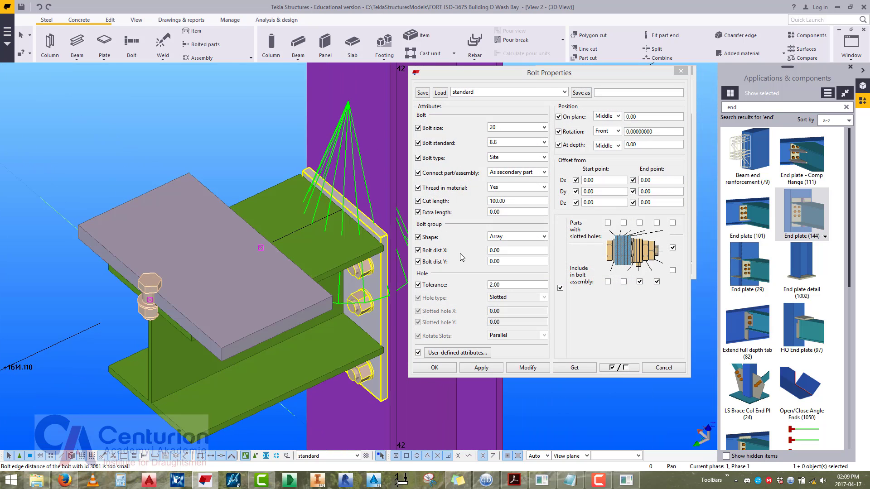
{"action": "left_click", "coordinate": [605, 179]}
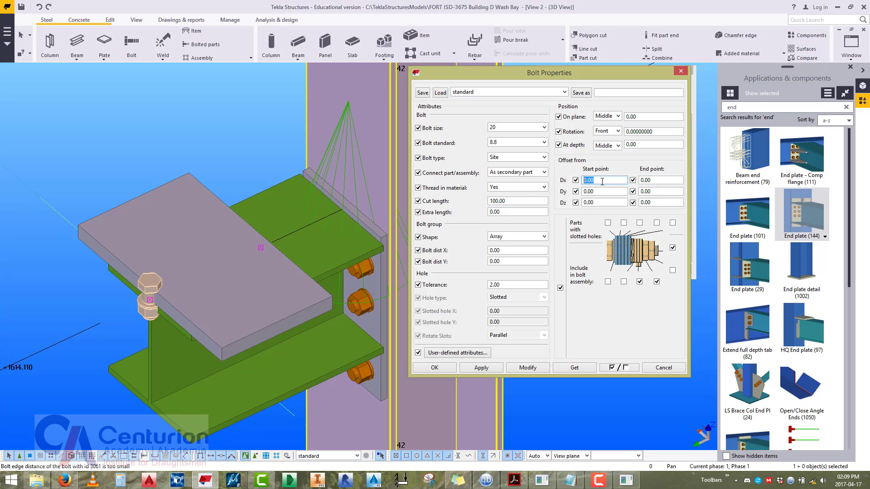
{"action": "type", "text": "100"}
{"action": "left_click", "coordinate": [529, 368]}
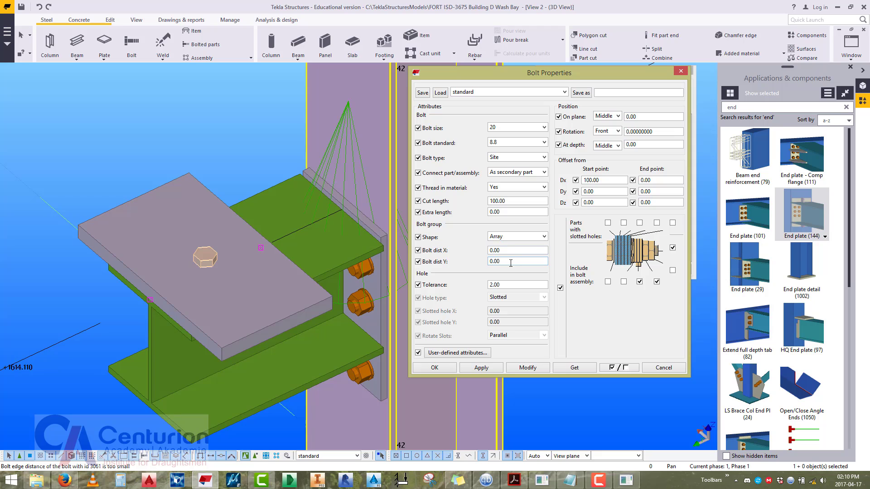
Set the bolt group's bolt distance Y to 270 mm for a pair of bolts across the plate.
{"action": "left_click_drag", "start_coordinate": [511, 263], "coordinate": [482, 259]}
{"action": "type", "text": "270"}
{"action": "left_click", "coordinate": [521, 369]}
{"action": "scroll", "coordinate": [208, 222], "scroll_direction": "up", "scroll_amount": 2}
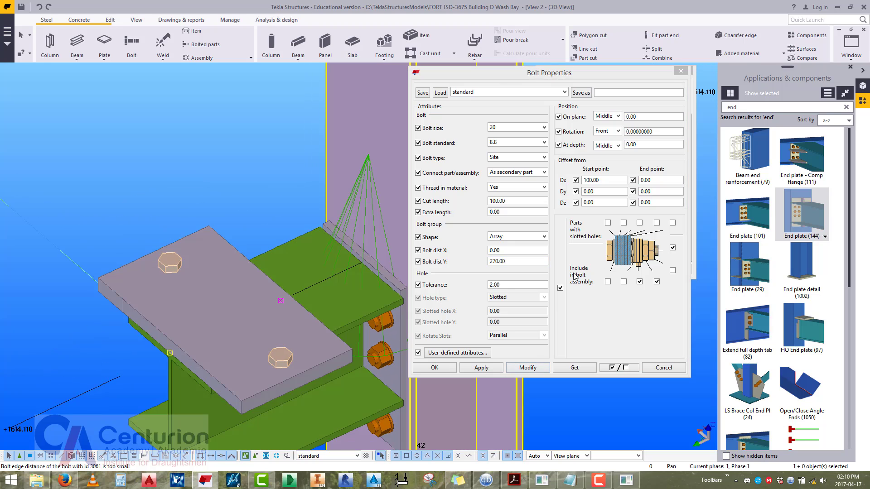
Exclude the bolts and nuts to leave holes only, and slot the holes in the first part with a slotted hole X of 100.
{"action": "left_click", "coordinate": [672, 247]}
{"action": "left_click", "coordinate": [535, 368]}
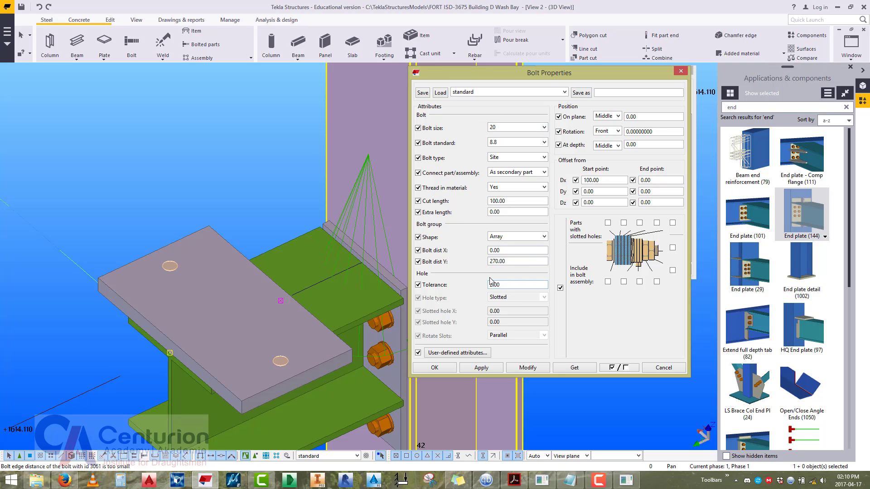
{"action": "left_click", "coordinate": [608, 222]}
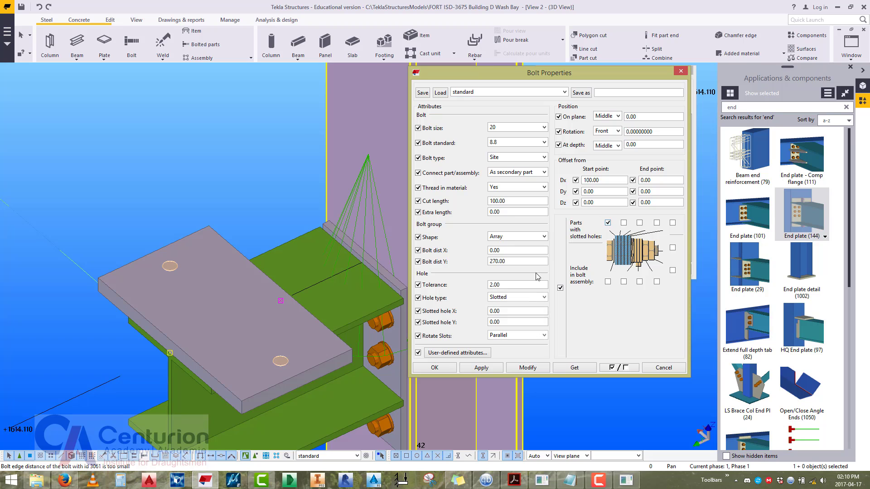
{"action": "double_click", "coordinate": [524, 311]}
{"action": "type", "text": "100"}
{"action": "left_click", "coordinate": [520, 369]}
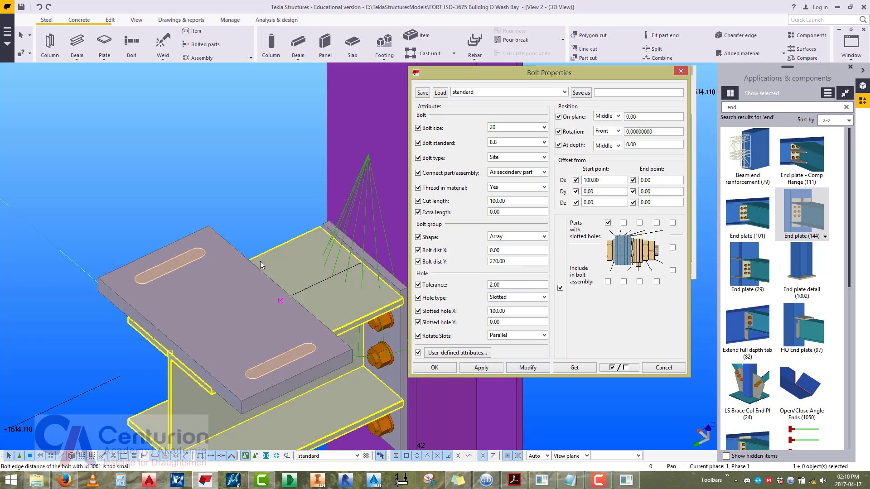
{"action": "scroll", "coordinate": [279, 272], "scroll_direction": "up", "scroll_amount": 3}
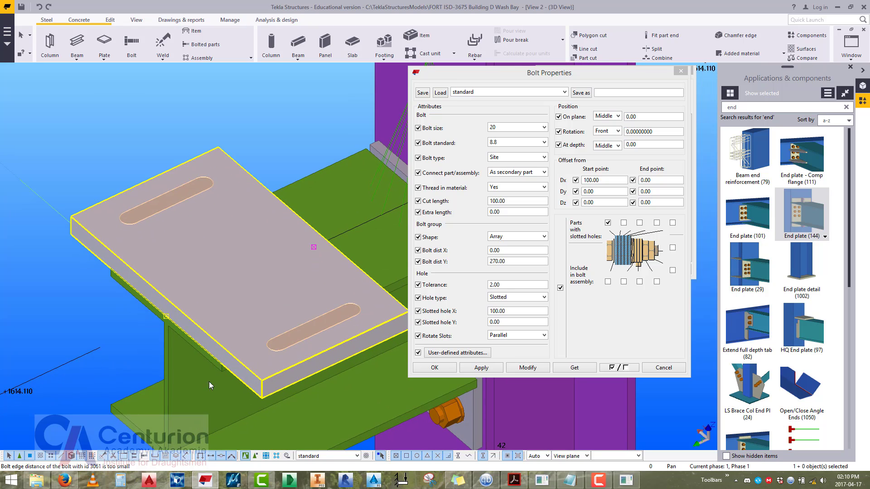
Calculate 120 minus 22 in Calculator to work out the slot length, and close it.
{"action": "left_click", "coordinate": [120, 481]}
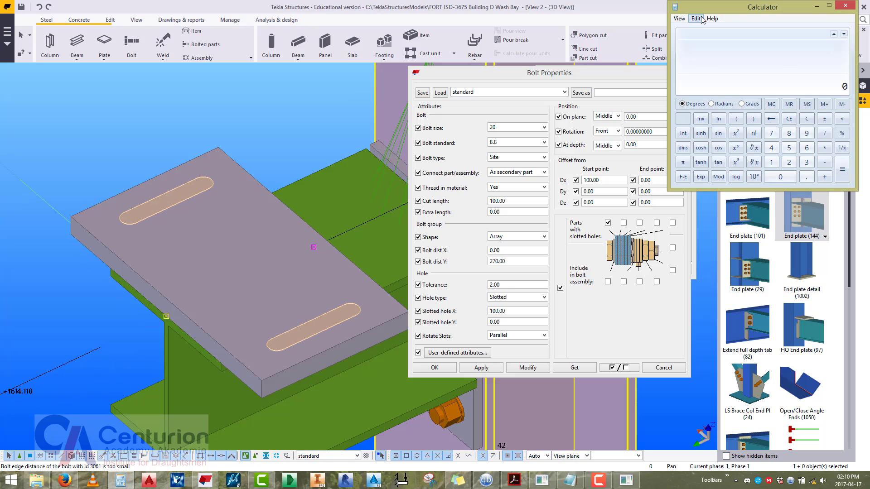
{"action": "left_click_drag", "start_coordinate": [713, 11], "coordinate": [688, 114]}
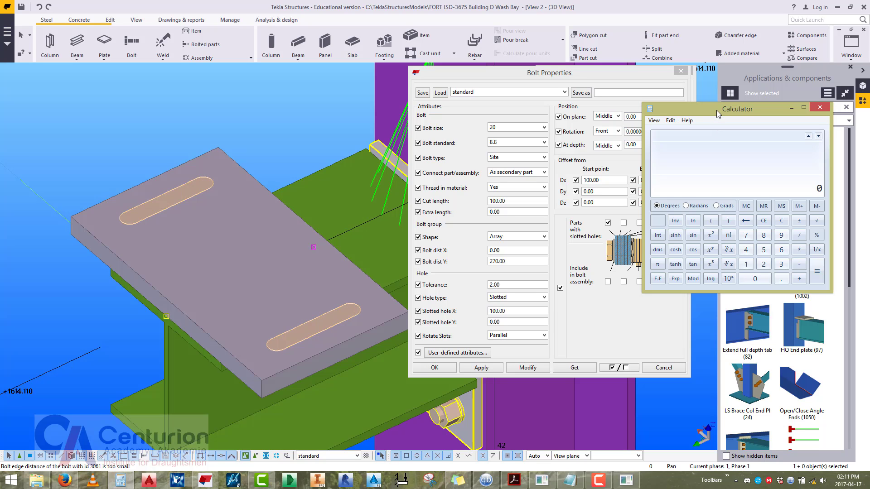
{"action": "type", "text": "120"}
{"action": "key", "text": "minus"}
{"action": "type", "text": "22"}
{"action": "key", "text": "Return"}
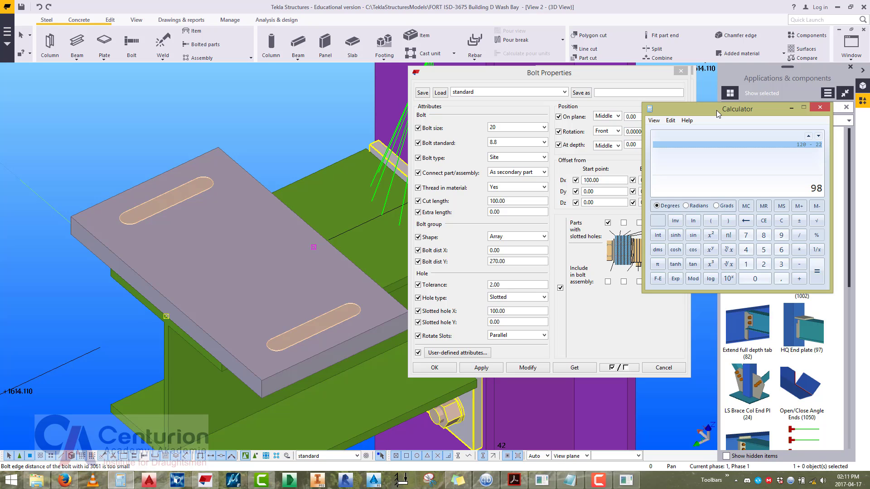
{"action": "left_click", "coordinate": [820, 108]}
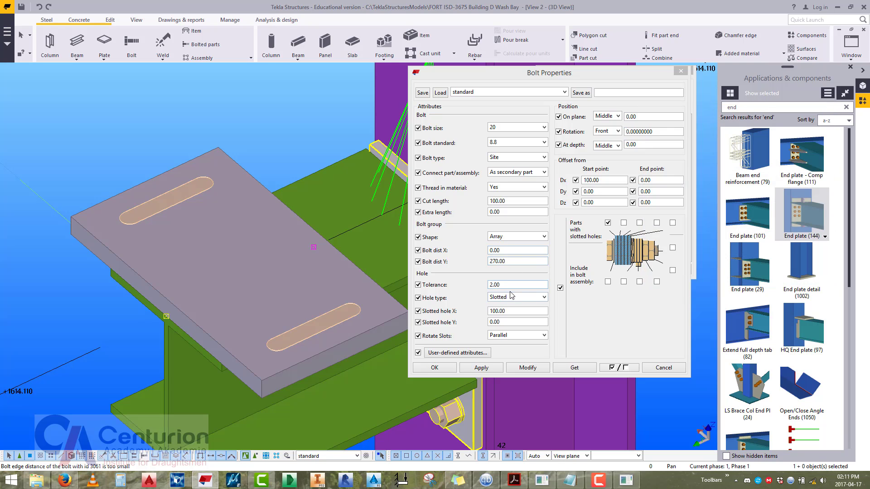
Set the holes' slotted hole X to 98 and apply it to the bolt group.
{"action": "double_click", "coordinate": [511, 310]}
{"action": "type", "text": "98"}
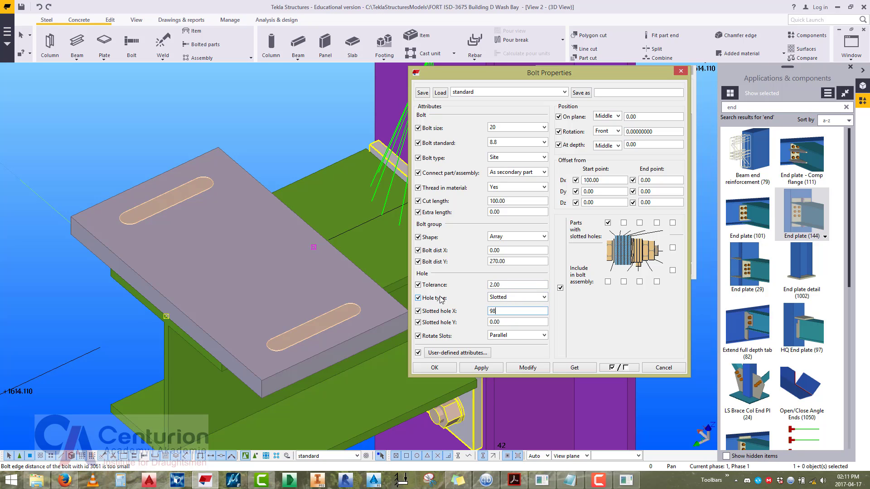
{"action": "left_click", "coordinate": [527, 367]}
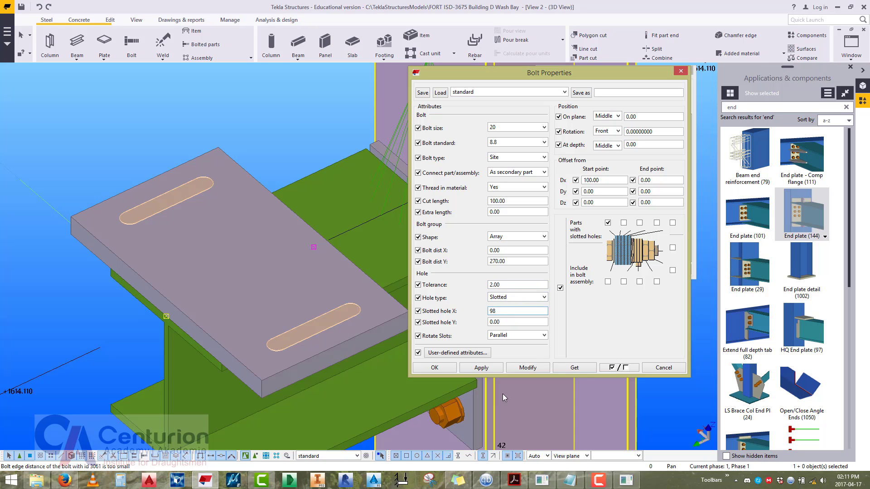
{"action": "left_click", "coordinate": [527, 367]}
{"action": "left_click", "coordinate": [270, 112]}
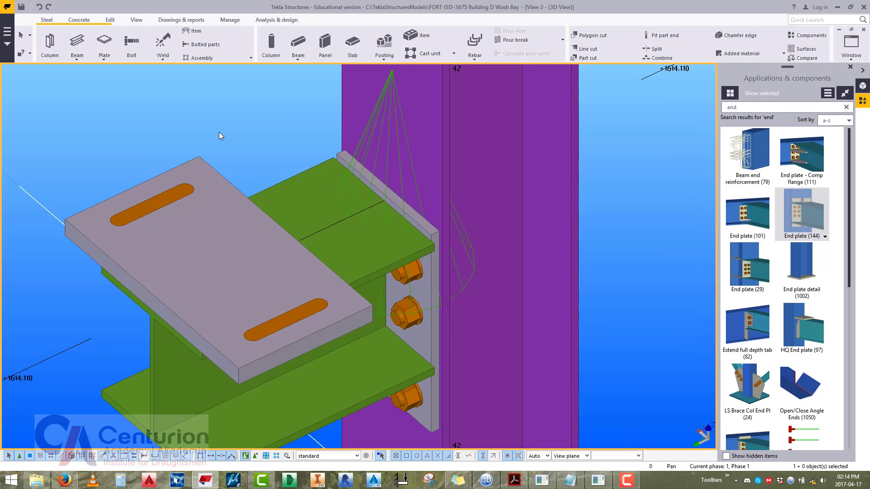
Start the Weld command and define a fillet weld with an above-line size of 8.
{"action": "middle_click_drag", "start_coordinate": [200, 136], "coordinate": [225, 121]}
{"action": "double_click", "coordinate": [163, 43]}
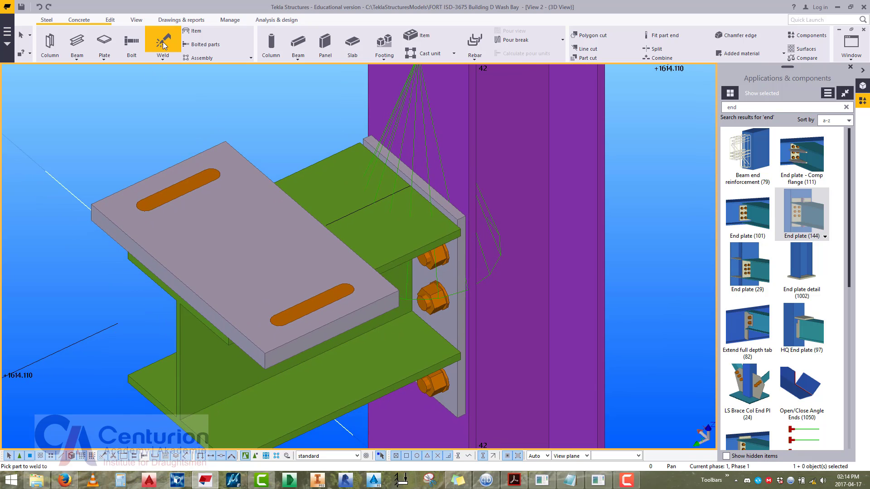
{"action": "left_click_drag", "start_coordinate": [546, 107], "coordinate": [544, 74]}
{"action": "middle_click_drag", "start_coordinate": [307, 293], "coordinate": [369, 352]}
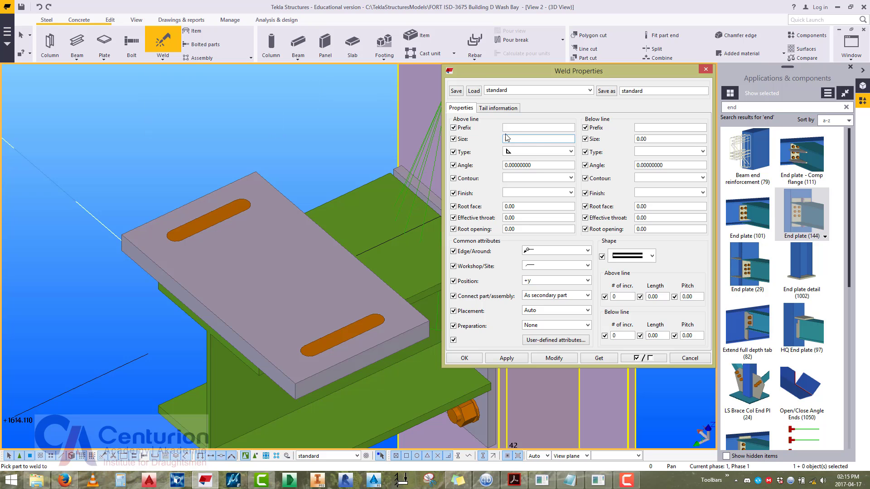
{"action": "left_click", "coordinate": [506, 358]}
Weld the slotted top plate to the stub beam, with the beam as the main part.
{"action": "left_click", "coordinate": [393, 266]}
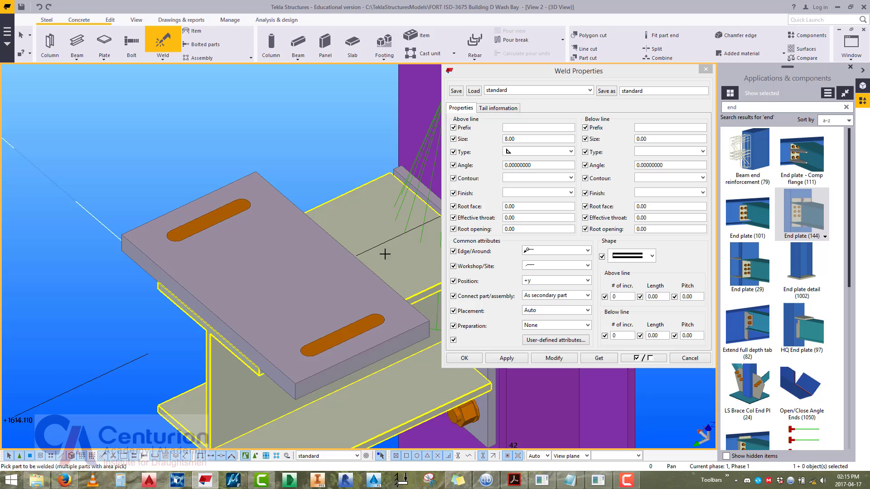
{"action": "left_click", "coordinate": [305, 254]}
{"action": "right_click", "coordinate": [245, 106]}
{"action": "left_click", "coordinate": [257, 108]}
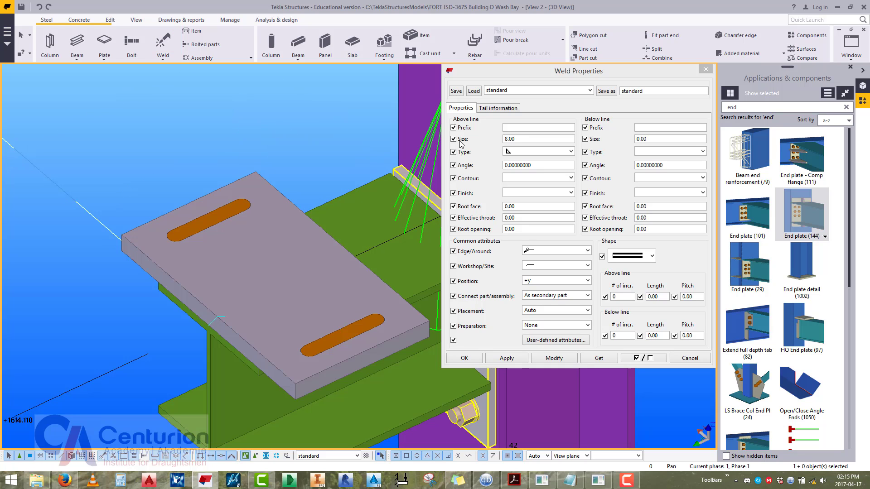
{"action": "left_click", "coordinate": [706, 70]}
Search the component catalogue for base and open the settings of Base plate (1004).
{"action": "scroll", "coordinate": [321, 133], "scroll_direction": "down", "scroll_amount": 3}
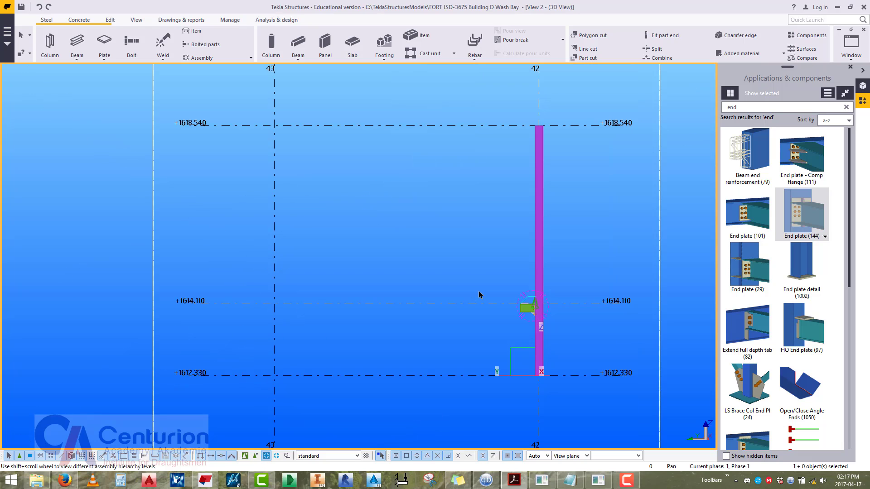
{"action": "scroll", "coordinate": [449, 283], "scroll_direction": "up", "scroll_amount": 3}
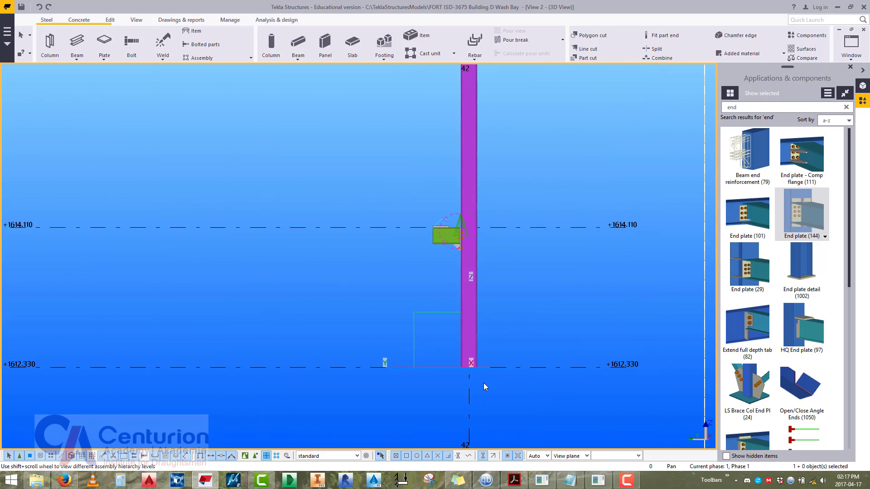
{"action": "scroll", "coordinate": [483, 382], "scroll_direction": "up", "scroll_amount": 3}
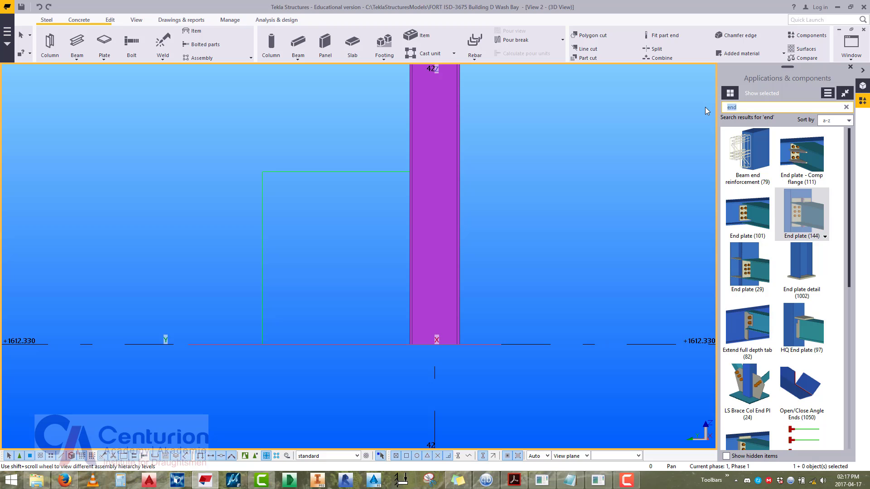
{"action": "type", "text": "base"}
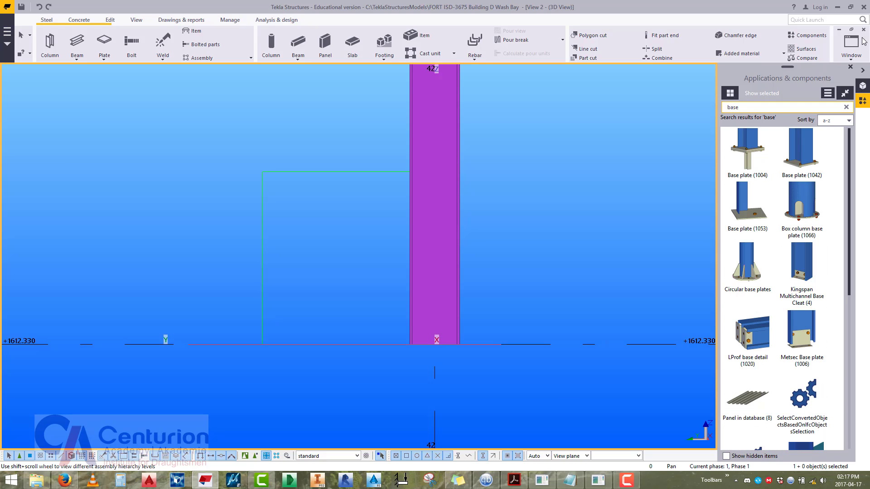
{"action": "double_click", "coordinate": [748, 152]}
Apply the base plate component to the foot of the column on gridline 42 and select it.
{"action": "middle_click_drag", "start_coordinate": [420, 312], "coordinate": [544, 345], "text": "ctrl"}
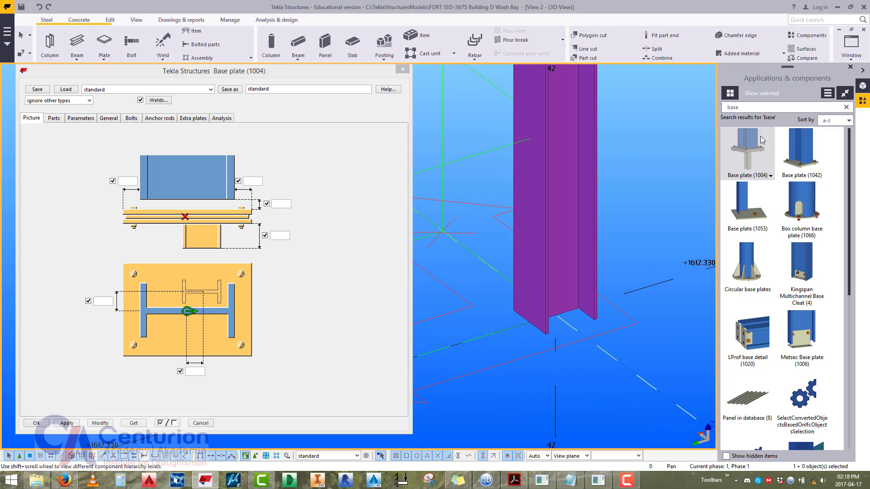
{"action": "left_click", "coordinate": [556, 315]}
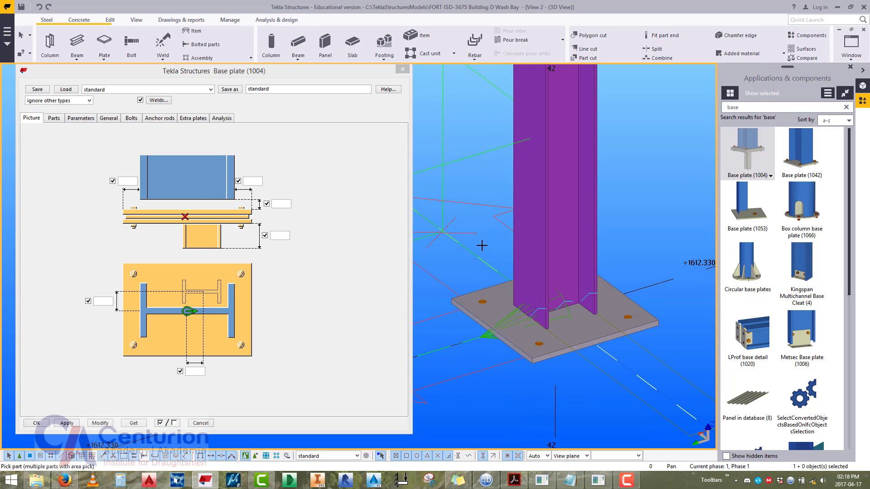
{"action": "left_click", "coordinate": [518, 321]}
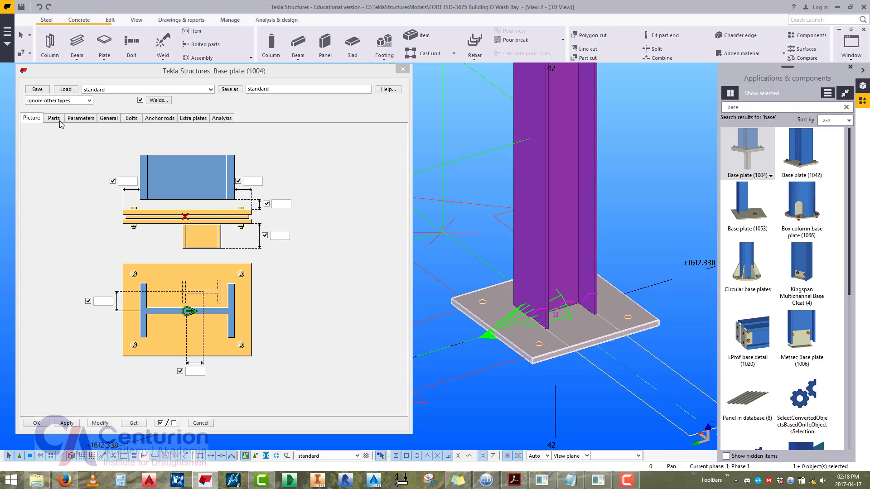
Set the base plate's bolt spacing to 270 mm in both directions.
{"action": "left_click", "coordinate": [54, 118]}
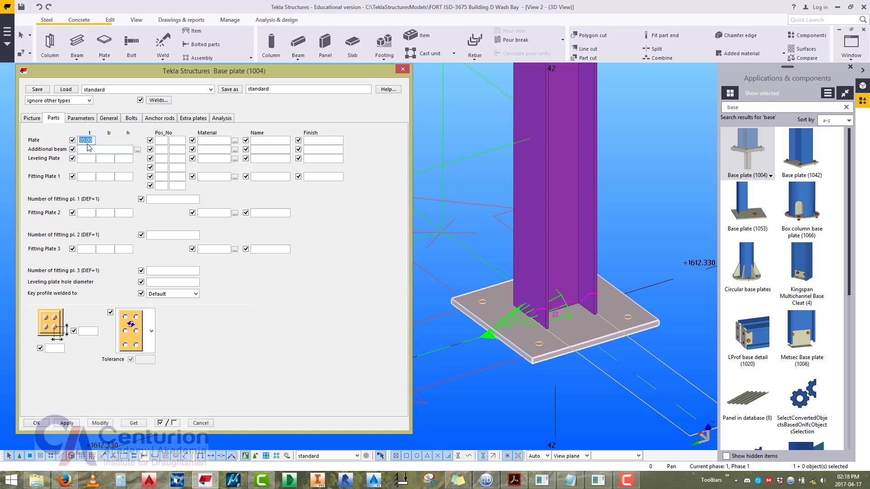
{"action": "left_click", "coordinate": [131, 119]}
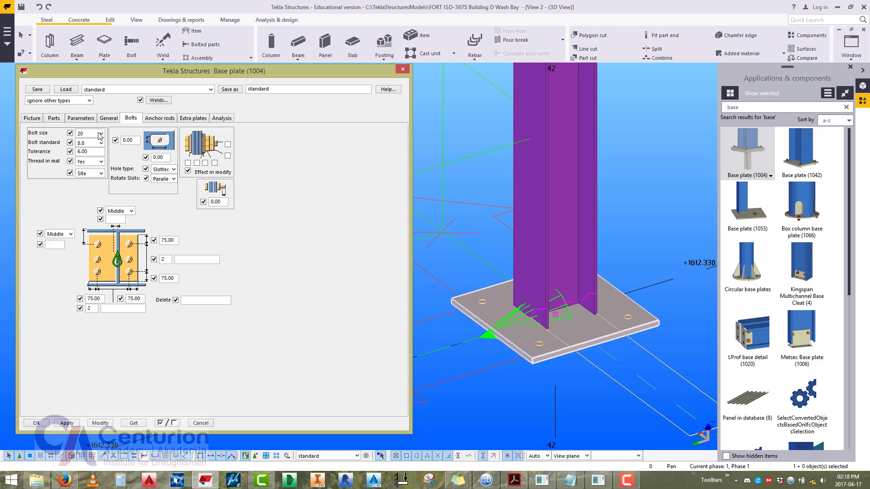
{"action": "left_click", "coordinate": [180, 259]}
{"action": "left_click", "coordinate": [134, 309]}
{"action": "type", "text": "270"}
Set all four bolt edge distances of the base plate to 40 mm and apply the changes to the component.
{"action": "double_click", "coordinate": [125, 299]}
{"action": "type", "text": "40"}
{"action": "double_click", "coordinate": [101, 299]}
{"action": "type", "text": "40"}
{"action": "double_click", "coordinate": [166, 278]}
{"action": "type", "text": "40"}
{"action": "double_click", "coordinate": [167, 241]}
{"action": "type", "text": "40"}
{"action": "left_click", "coordinate": [107, 424]}
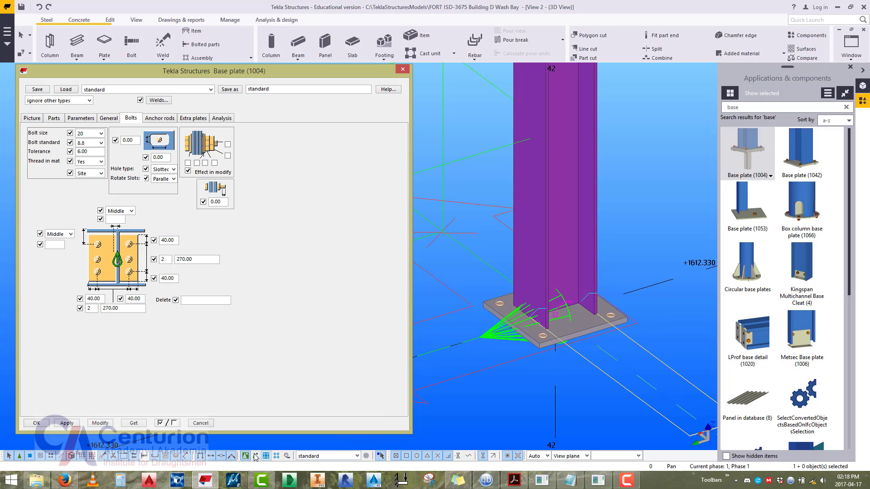
Set the base plate's bolt hole tolerance to 3 mm and apply it to the component.
{"action": "scroll", "coordinate": [532, 345], "scroll_direction": "up", "scroll_amount": 4}
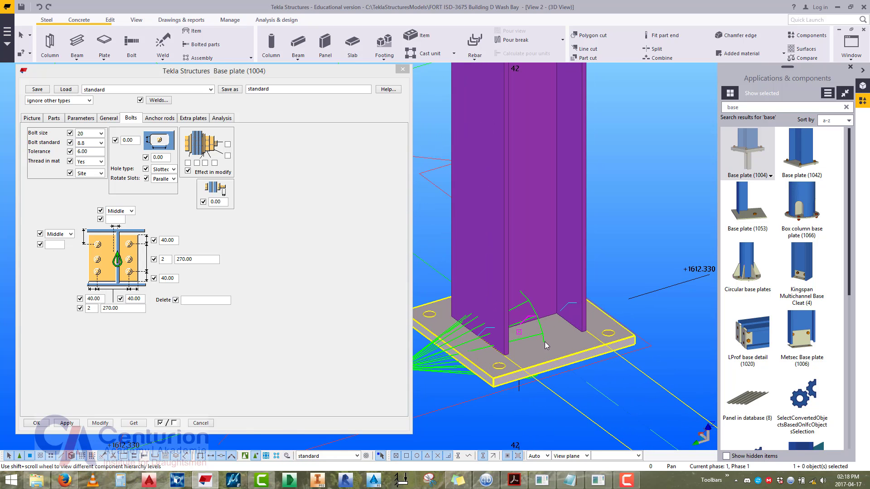
{"action": "scroll", "coordinate": [665, 260], "scroll_direction": "down", "scroll_amount": 3}
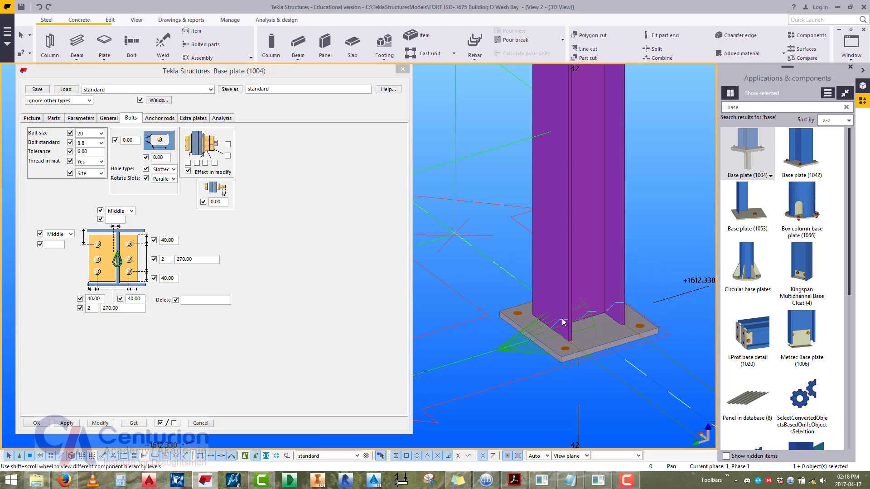
{"action": "middle_click_drag", "start_coordinate": [578, 364], "coordinate": [528, 366]}
{"action": "scroll", "coordinate": [461, 355], "scroll_direction": "up", "scroll_amount": 2}
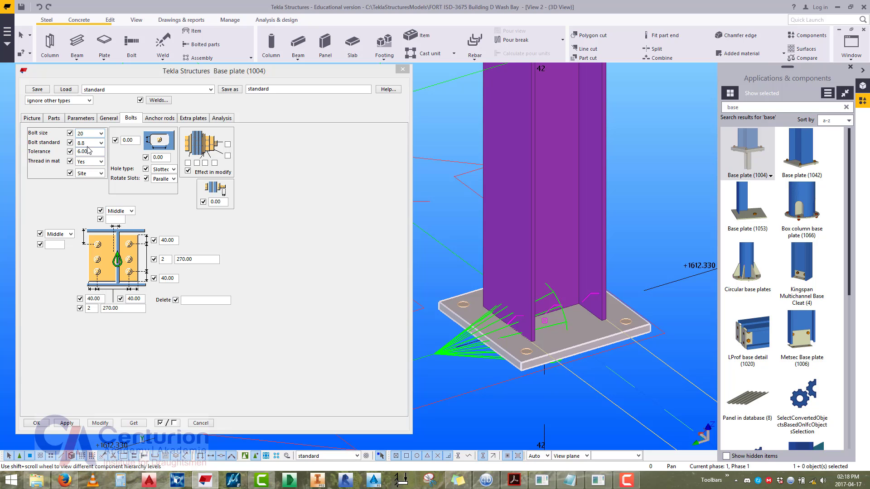
{"action": "left_click_drag", "start_coordinate": [89, 151], "coordinate": [76, 154]}
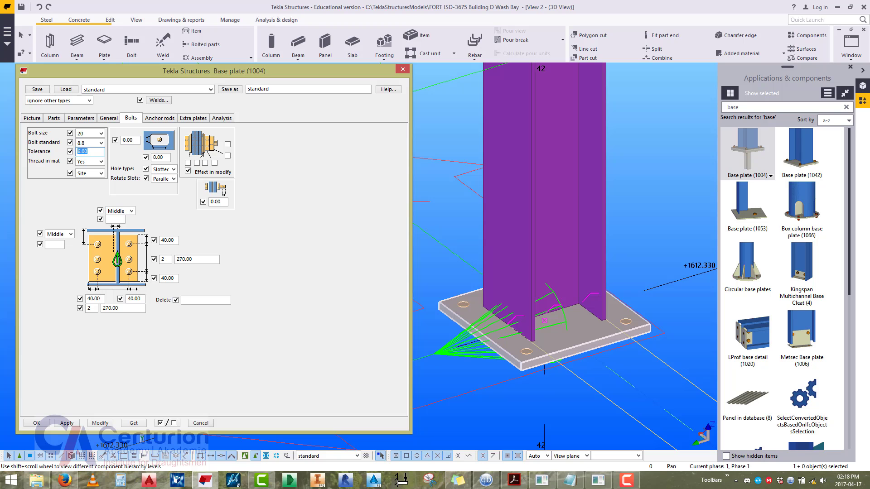
{"action": "type", "text": "3.00"}
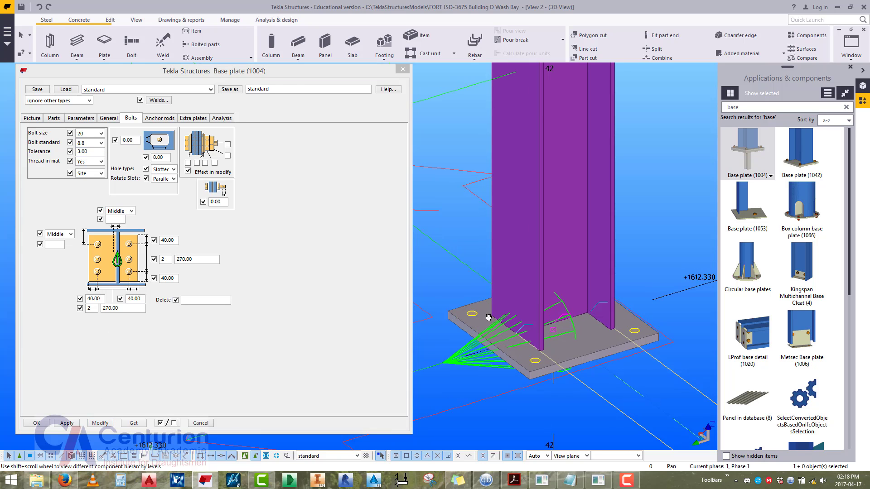
Examine the column's base plate and its level in the model and compare them with Detail A and section A-A of the PDF drawing.
{"action": "scroll", "coordinate": [477, 325], "scroll_direction": "up", "scroll_amount": 5}
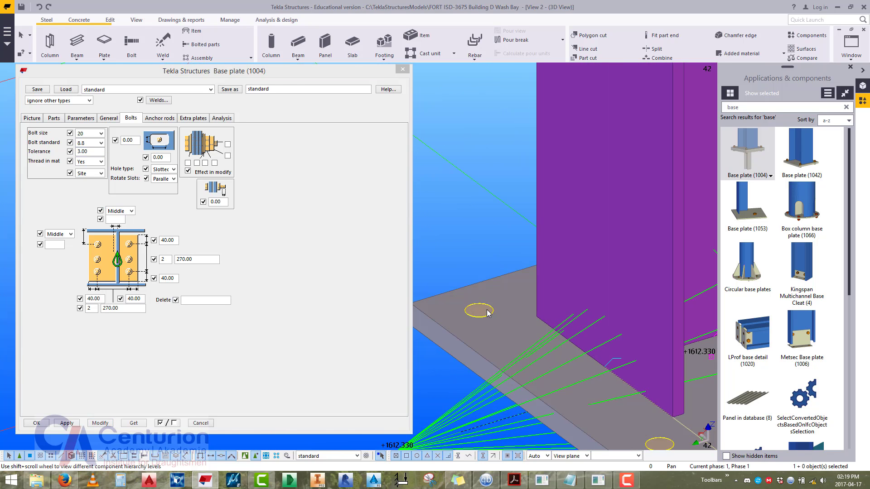
{"action": "right_click", "coordinate": [465, 206]}
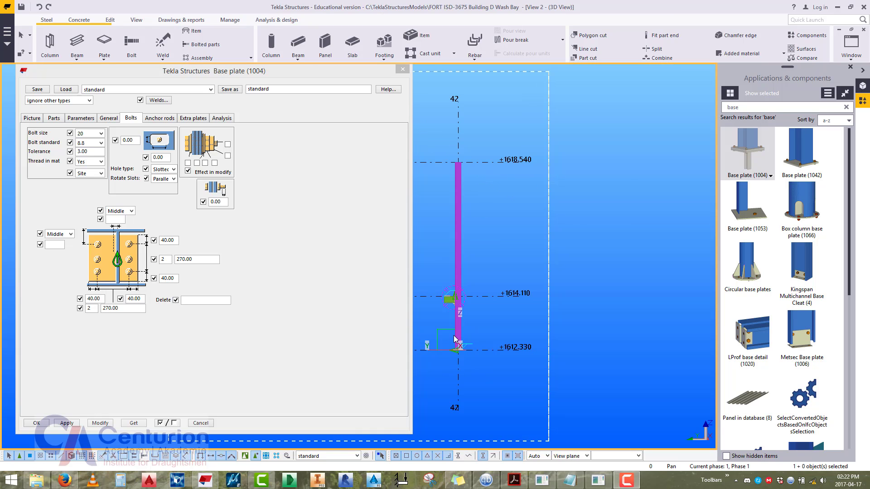
{"action": "middle_click_drag", "start_coordinate": [455, 339], "coordinate": [531, 350]}
{"action": "scroll", "coordinate": [537, 376], "scroll_direction": "up", "scroll_amount": 4}
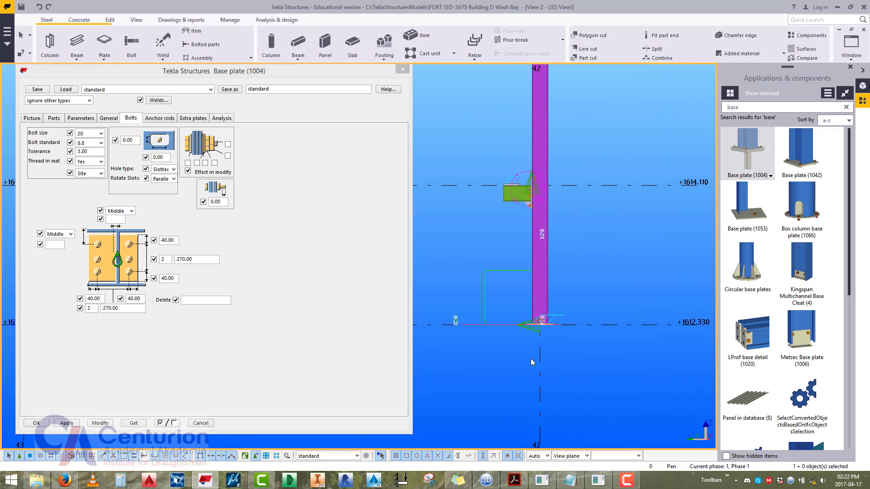
{"action": "scroll", "coordinate": [537, 336], "scroll_direction": "up", "scroll_amount": 4}
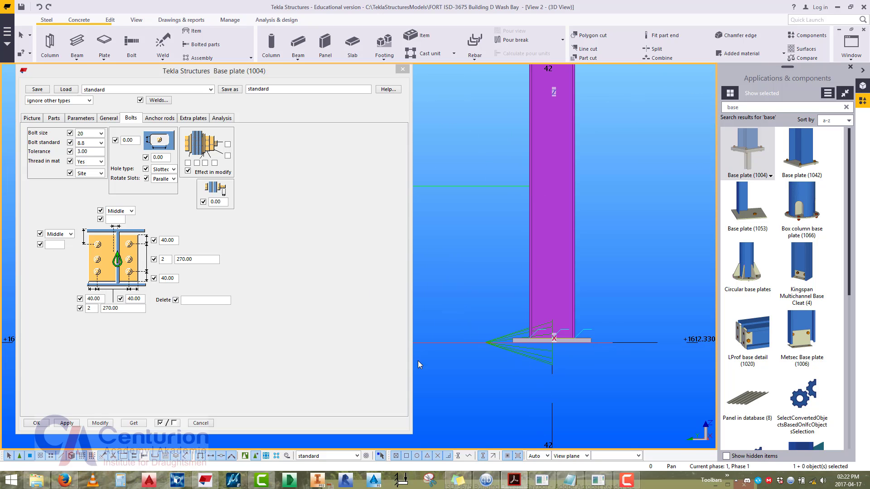
{"action": "left_click", "coordinate": [514, 480]}
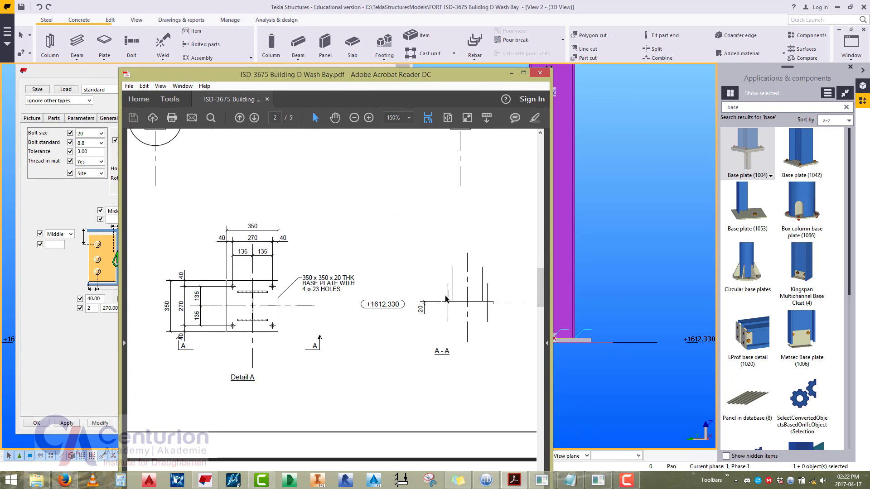
{"action": "left_click_drag", "start_coordinate": [469, 74], "coordinate": [499, 150]}
{"action": "key", "text": "alt+Tab"}
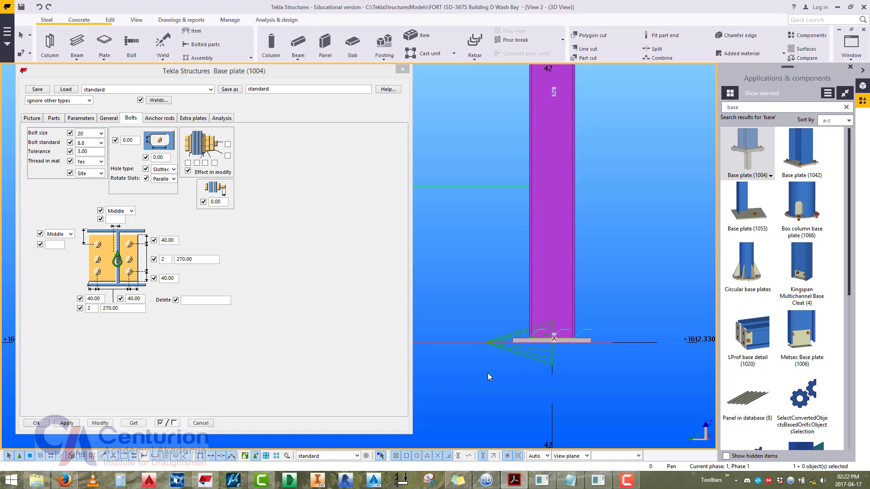
Copy the gridline 42 column with its bracket beam and top part to gridline 43, rotating one copy 180° around Z about the mid-bay point.
{"action": "middle_click_drag", "start_coordinate": [544, 345], "coordinate": [586, 366]}
{"action": "scroll", "coordinate": [511, 353], "scroll_direction": "down", "scroll_amount": 8}
{"action": "scroll", "coordinate": [562, 313], "scroll_direction": "up", "scroll_amount": 4}
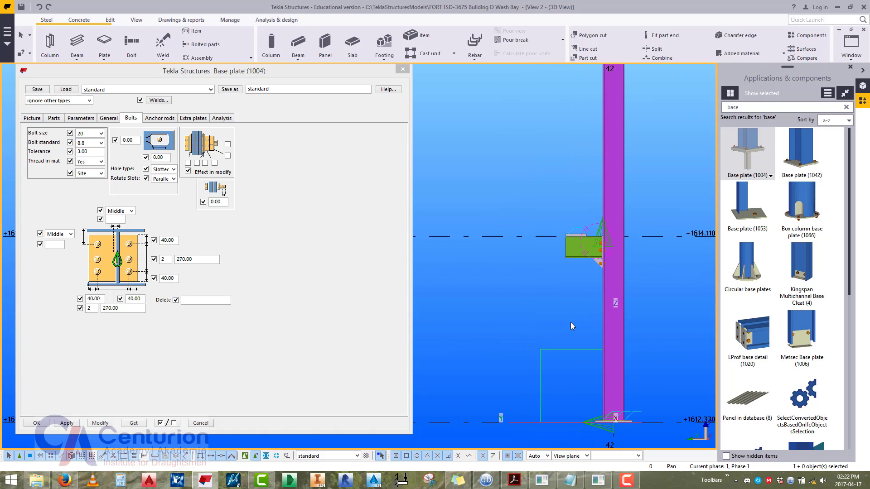
{"action": "middle_click_drag", "start_coordinate": [570, 323], "coordinate": [513, 299]}
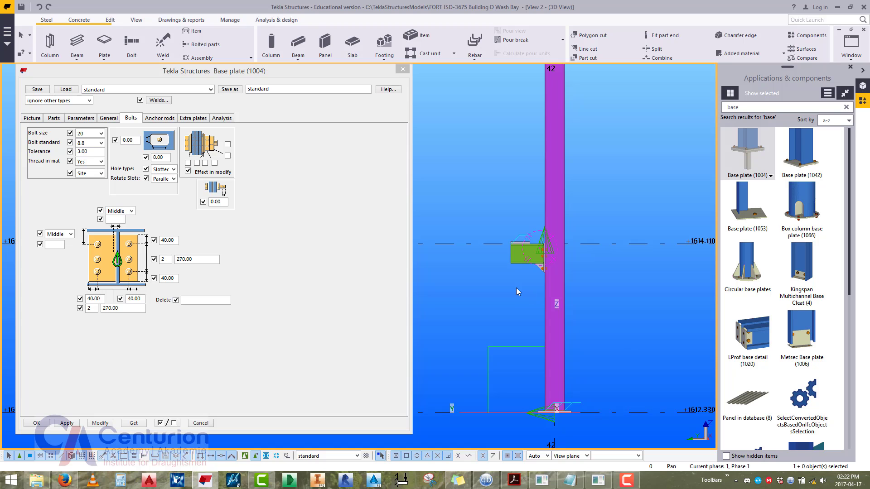
{"action": "scroll", "coordinate": [517, 299], "scroll_direction": "down", "scroll_amount": 4}
{"action": "scroll", "coordinate": [520, 301], "scroll_direction": "down", "scroll_amount": 1}
{"action": "middle_click_drag", "start_coordinate": [520, 300], "coordinate": [584, 286]}
{"action": "scroll", "coordinate": [516, 292], "scroll_direction": "down", "scroll_amount": 2}
{"action": "scroll", "coordinate": [646, 325], "scroll_direction": "up", "scroll_amount": 8}
{"action": "scroll", "coordinate": [613, 182], "scroll_direction": "up", "scroll_amount": 3}
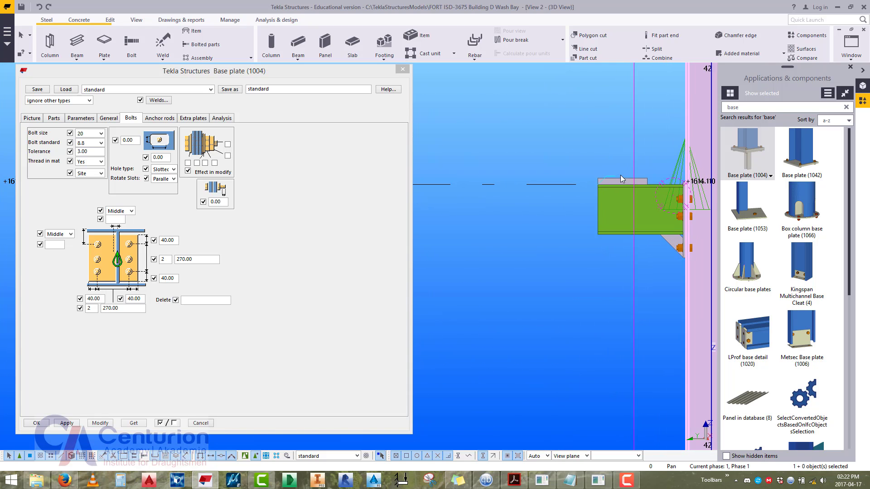
{"action": "left_click", "coordinate": [623, 182], "text": "ctrl"}
{"action": "left_click", "coordinate": [610, 216], "text": "ctrl"}
{"action": "scroll", "coordinate": [627, 276], "scroll_direction": "down", "scroll_amount": 9}
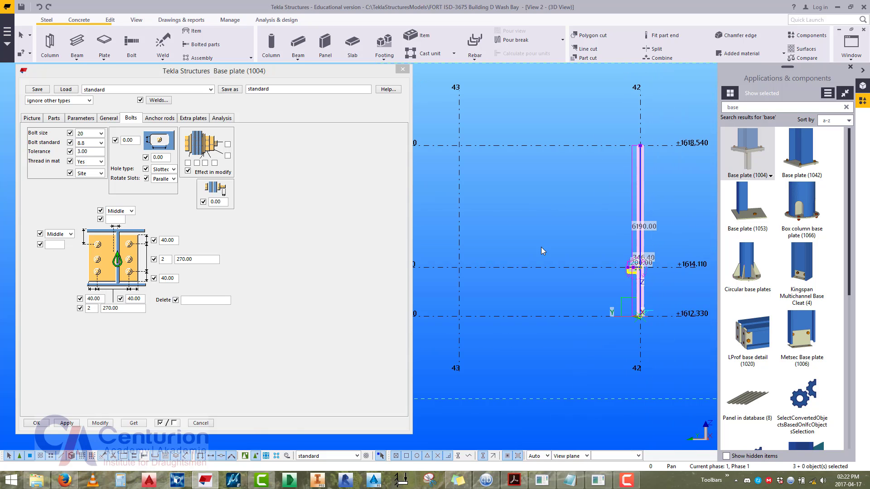
{"action": "middle_click_drag", "start_coordinate": [526, 207], "coordinate": [536, 215]}
{"action": "right_click", "coordinate": [536, 214]}
{"action": "mouse_move", "coordinate": [581, 243]}
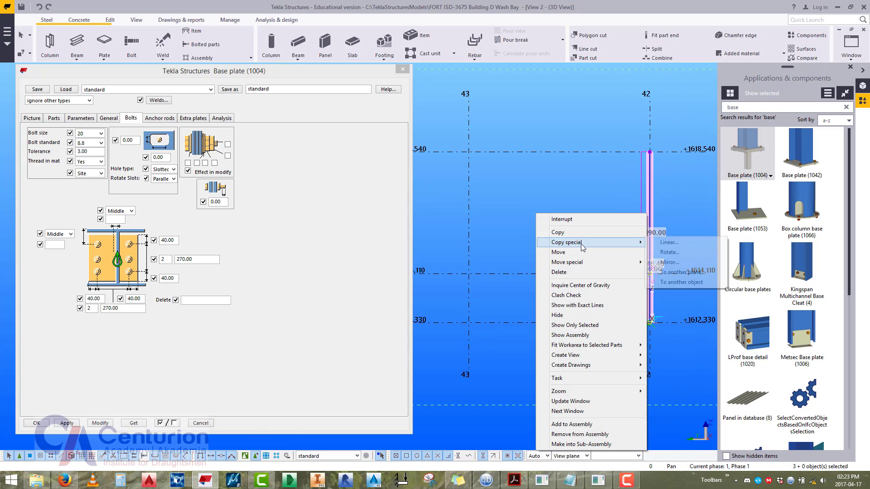
{"action": "left_click", "coordinate": [670, 252]}
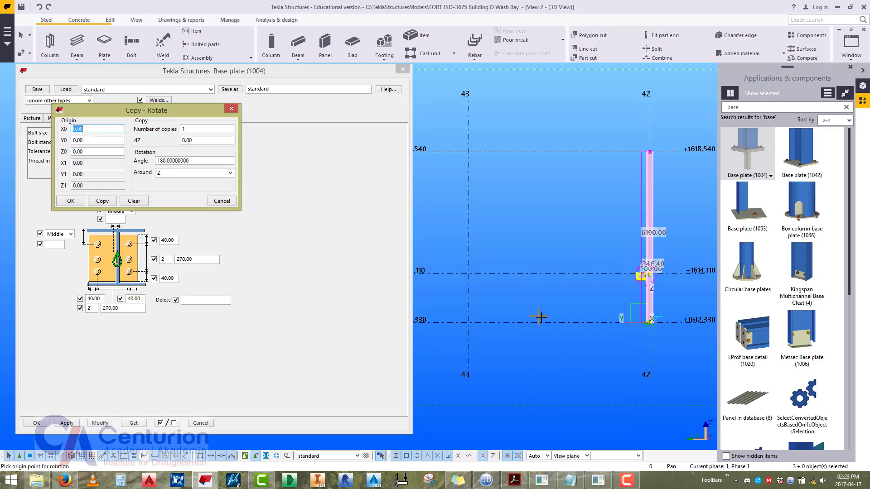
{"action": "left_click", "coordinate": [555, 324]}
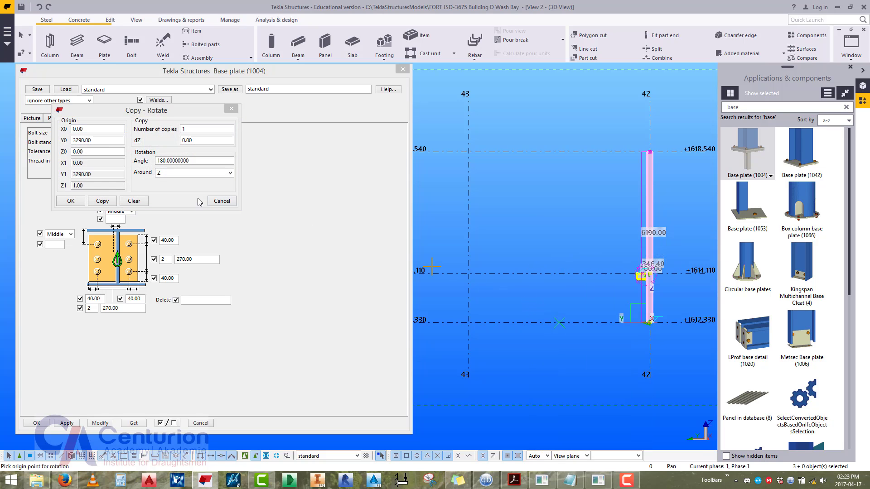
{"action": "left_click", "coordinate": [102, 201]}
{"action": "key", "text": "Escape"}
{"action": "left_click", "coordinate": [512, 221]}
{"action": "middle_click_drag", "start_coordinate": [512, 223], "coordinate": [504, 256]}
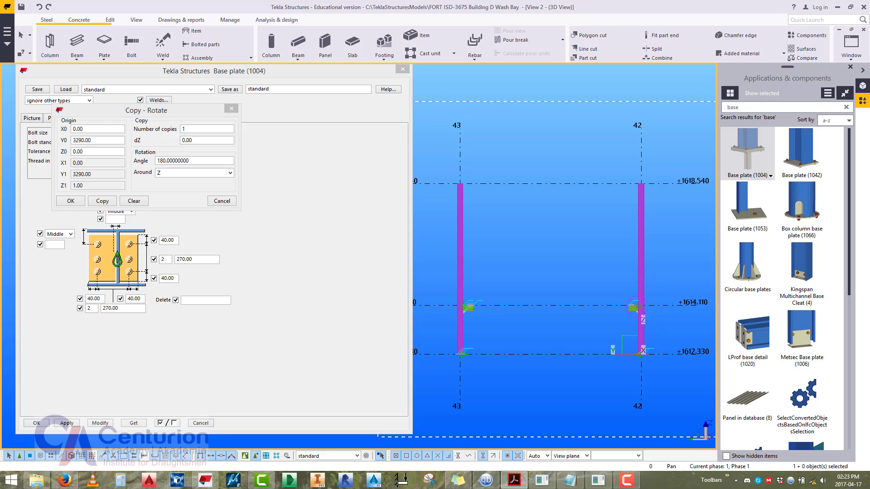
{"action": "left_click", "coordinate": [403, 69]}
{"action": "left_click", "coordinate": [232, 109]}
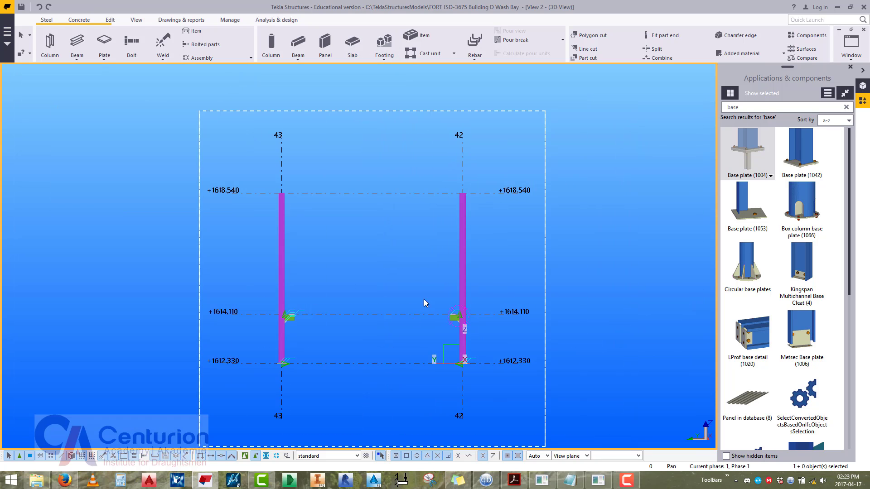
Open the properties of the bracket beam on gridline 42, change the name to Rafter, edit the assembly prefix and class, and apply for new beams.
{"action": "scroll", "coordinate": [557, 349], "scroll_direction": "up", "scroll_amount": 5}
{"action": "middle_click_drag", "start_coordinate": [470, 316], "coordinate": [489, 365]}
{"action": "double_click", "coordinate": [489, 365]}
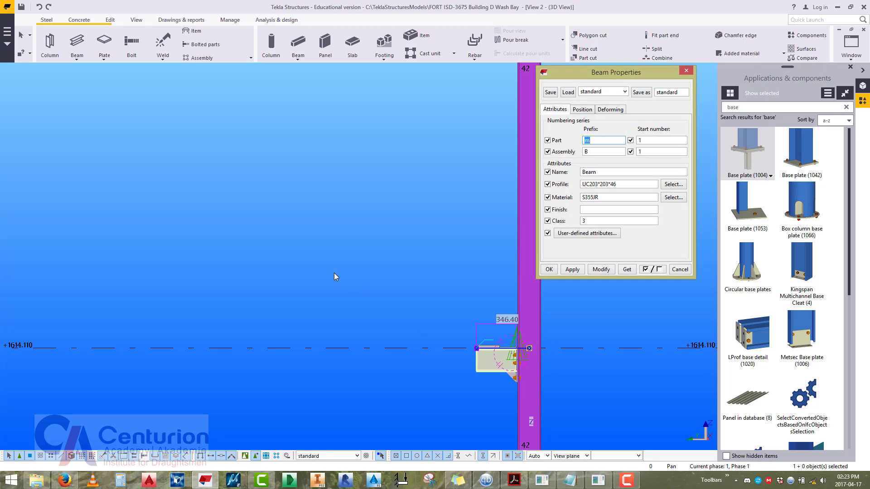
{"action": "scroll", "coordinate": [336, 321], "scroll_direction": "down", "scroll_amount": 4}
{"action": "mouse_move", "coordinate": [298, 279]}
{"action": "middle_mouse_down"}
{"action": "mouse_move", "coordinate": [260, 268]}
{"action": "mouse_move", "coordinate": [298, 254]}
{"action": "mouse_move", "coordinate": [287, 283]}
{"action": "middle_mouse_up"}
{"action": "scroll", "coordinate": [260, 267], "scroll_direction": "down", "scroll_amount": 1}
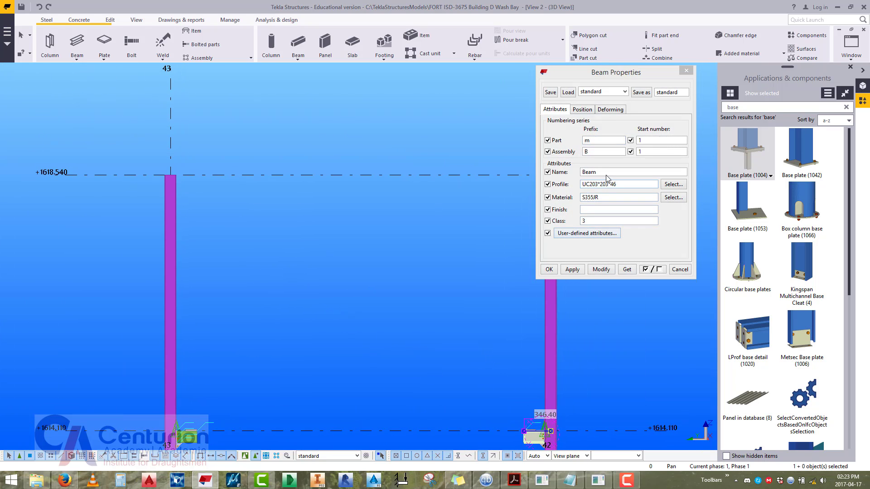
{"action": "left_click_drag", "start_coordinate": [607, 174], "coordinate": [549, 175]}
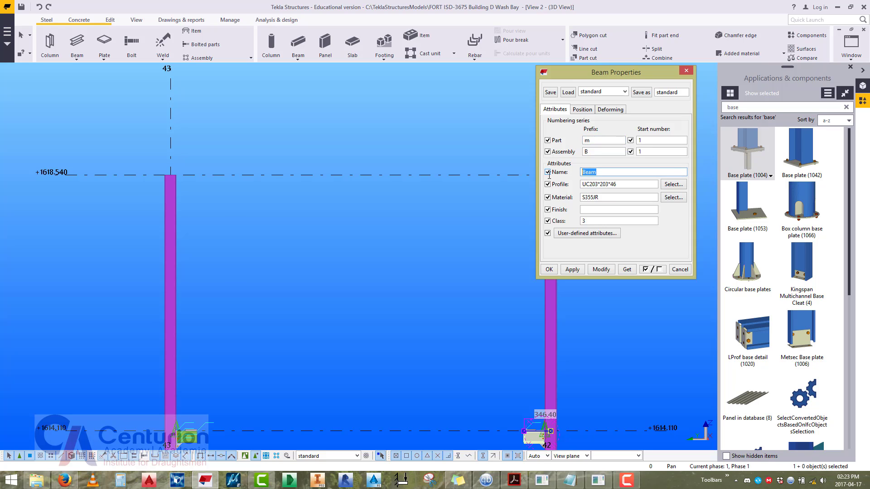
{"action": "type", "text": "Rafter"}
{"action": "left_click_drag", "start_coordinate": [590, 151], "coordinate": [557, 151]}
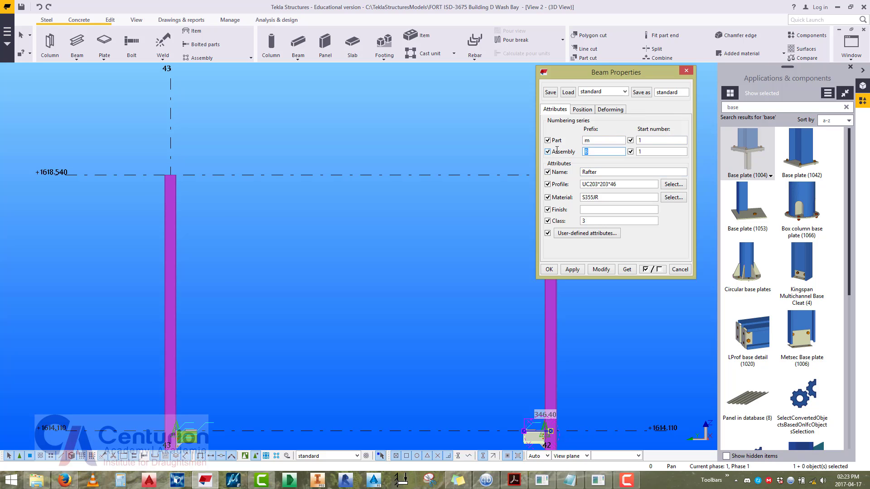
{"action": "left_click", "coordinate": [581, 220]}
{"action": "left_click", "coordinate": [572, 269]}
{"action": "left_click", "coordinate": [557, 272]}
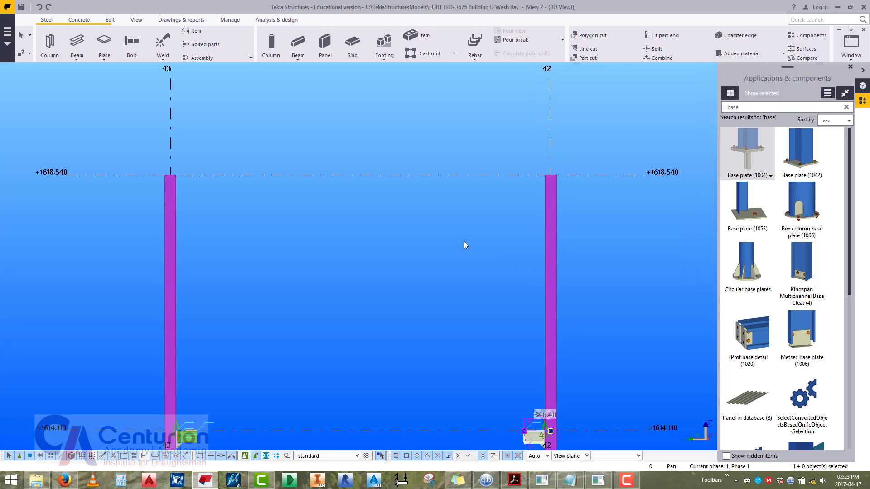
Create a horizontal rafter about 5300 mm long at level +1618.540, starting at the top of the column on gridline 43.
{"action": "middle_click_drag", "start_coordinate": [466, 243], "coordinate": [455, 272]}
{"action": "left_click", "coordinate": [77, 42]}
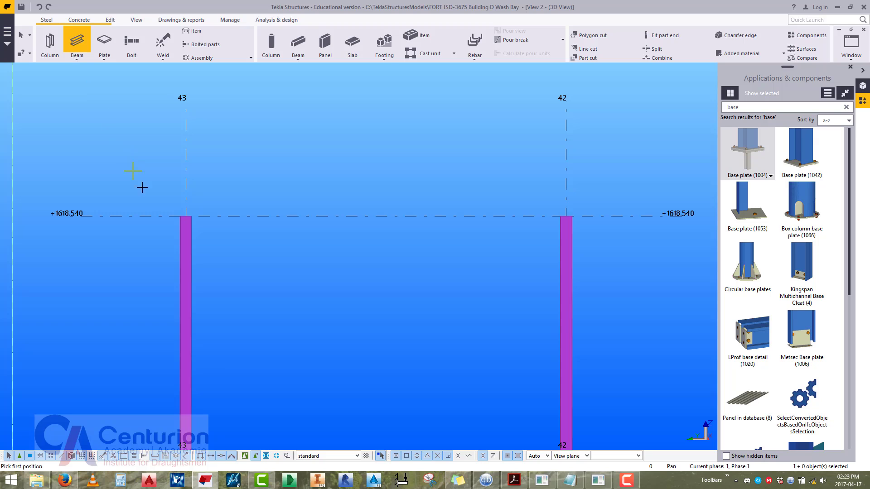
{"action": "left_click", "coordinate": [185, 216]}
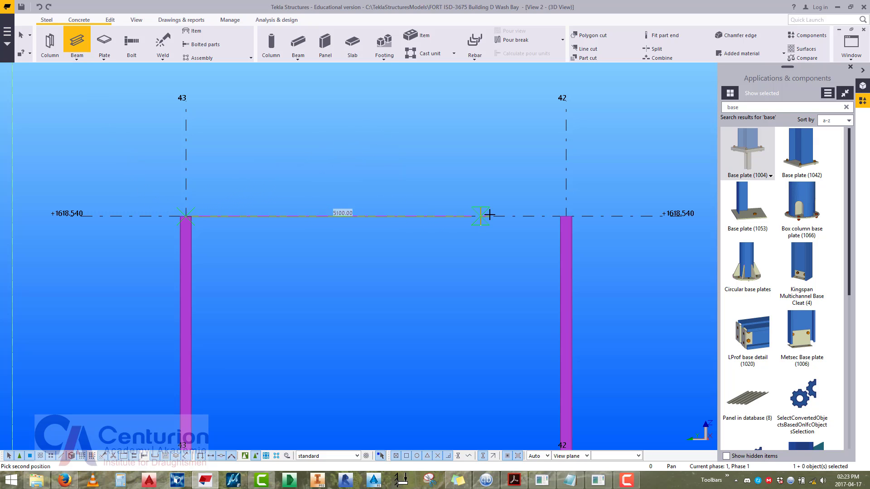
{"action": "left_click", "coordinate": [566, 217]}
{"action": "right_click", "coordinate": [369, 130]}
{"action": "left_click", "coordinate": [383, 133]}
{"action": "scroll", "coordinate": [363, 202], "scroll_direction": "up", "scroll_amount": 5}
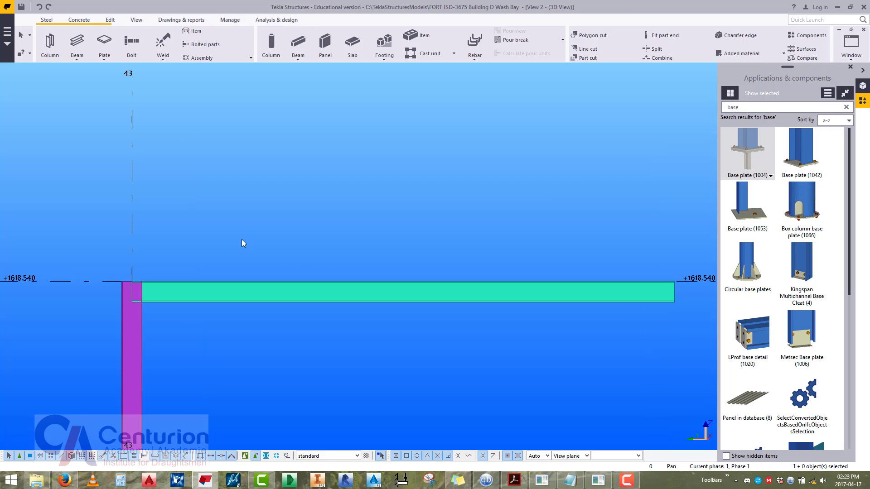
{"action": "middle_click_drag", "start_coordinate": [246, 259], "coordinate": [230, 220]}
{"action": "left_click", "coordinate": [259, 198]}
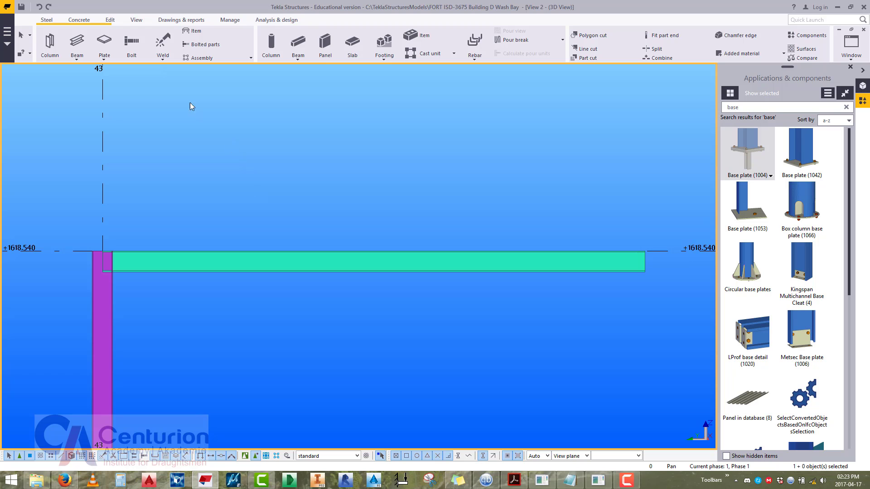
Set the work plane to the plane of the current elevation view.
{"action": "left_click", "coordinate": [134, 21]}
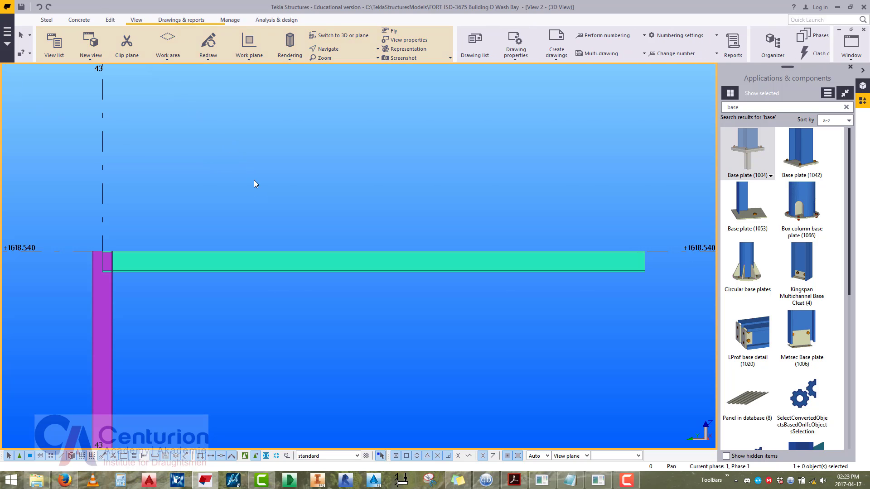
{"action": "left_click", "coordinate": [249, 42]}
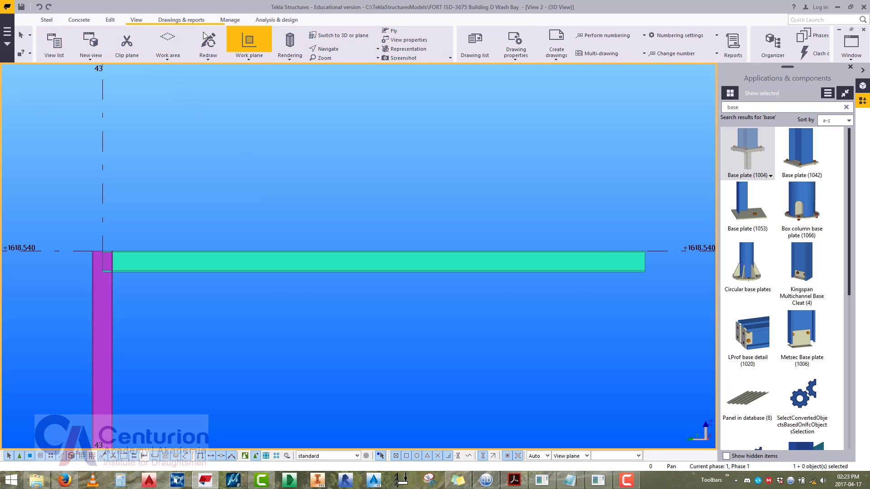
{"action": "left_click", "coordinate": [249, 59]}
{"action": "left_click", "coordinate": [259, 208]}
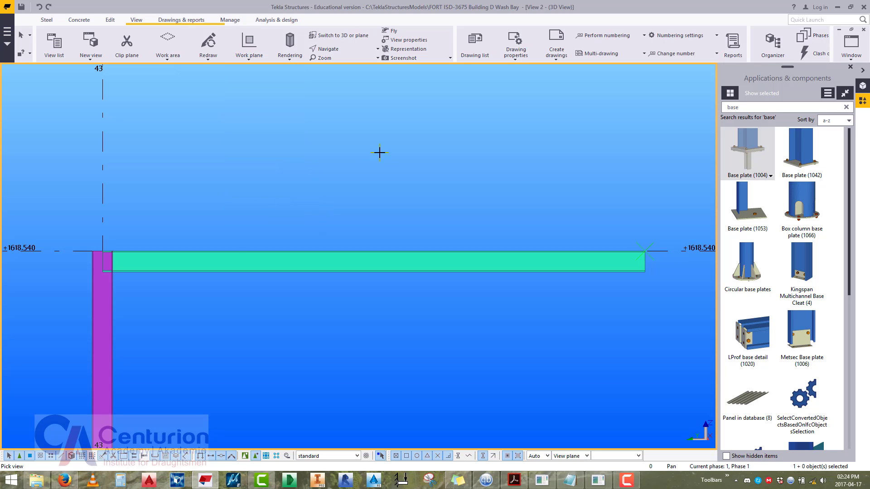
{"action": "left_click", "coordinate": [380, 153]}
Start a rotational move of the rafter, with the origin where its top edge meets the gridline 43 column's inner face.
{"action": "left_click", "coordinate": [349, 260]}
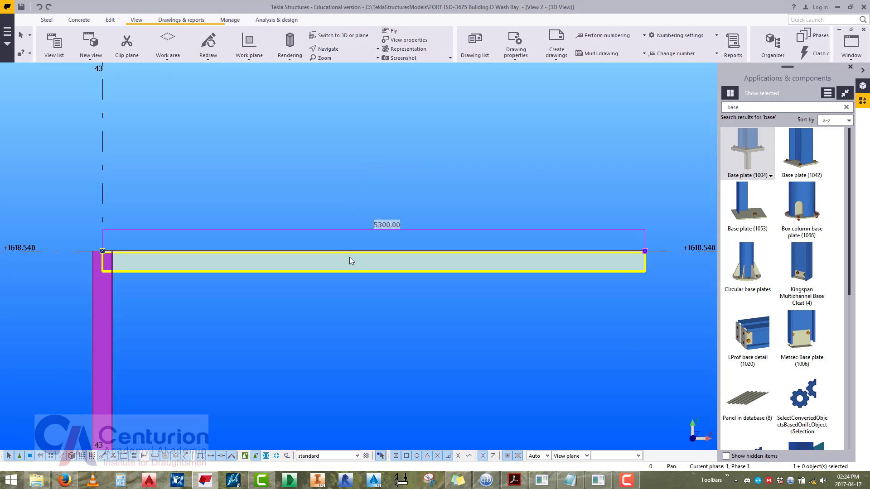
{"action": "right_click", "coordinate": [335, 195]}
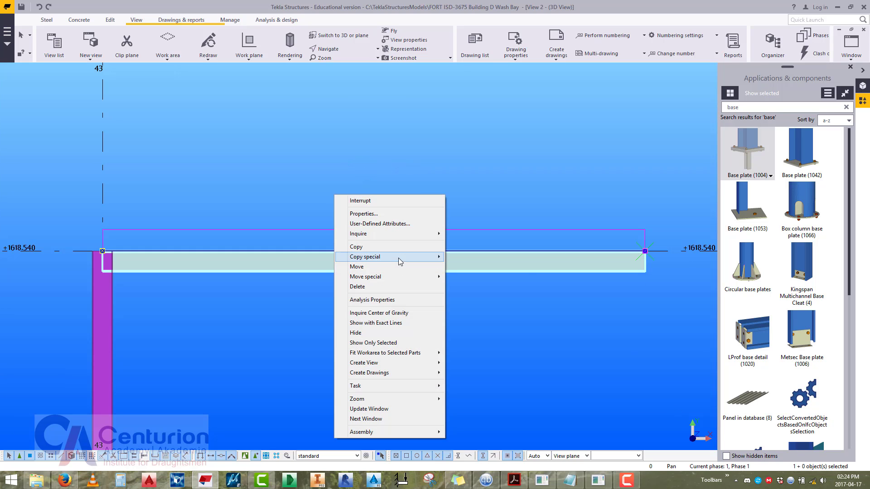
{"action": "mouse_move", "coordinate": [399, 257]}
{"action": "mouse_move", "coordinate": [406, 278]}
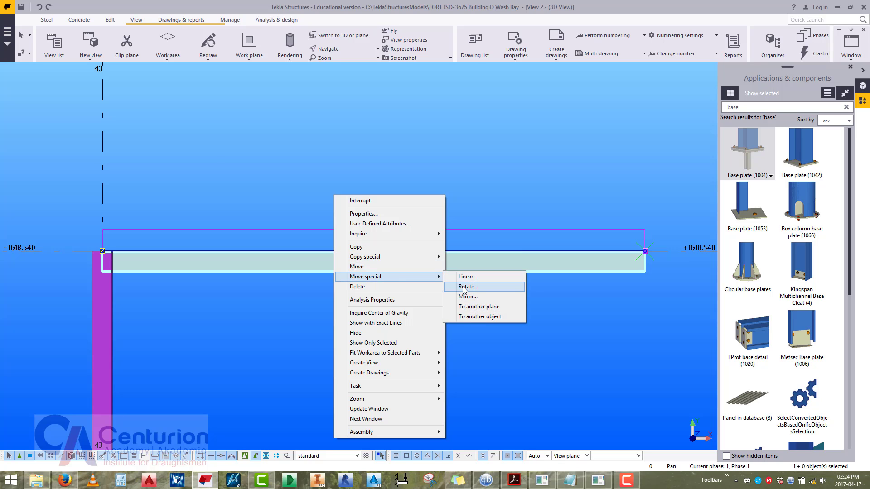
{"action": "left_click", "coordinate": [466, 287]}
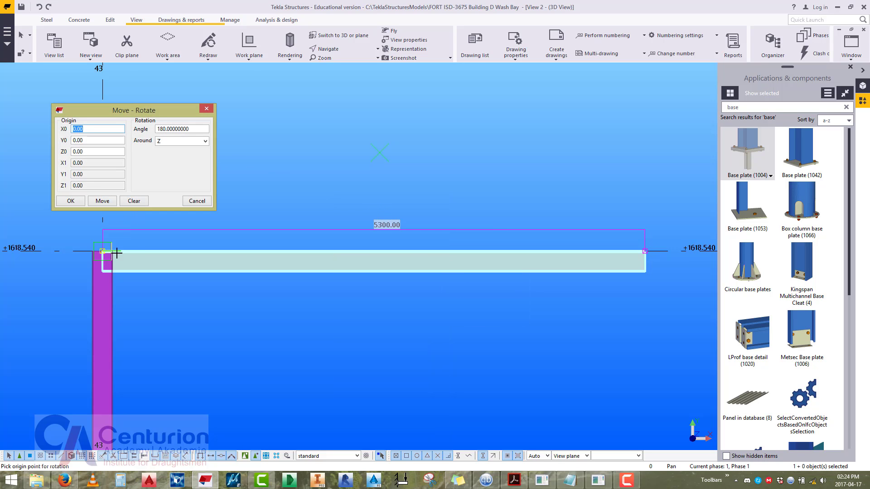
{"action": "scroll", "coordinate": [117, 253], "scroll_direction": "up", "scroll_amount": 8}
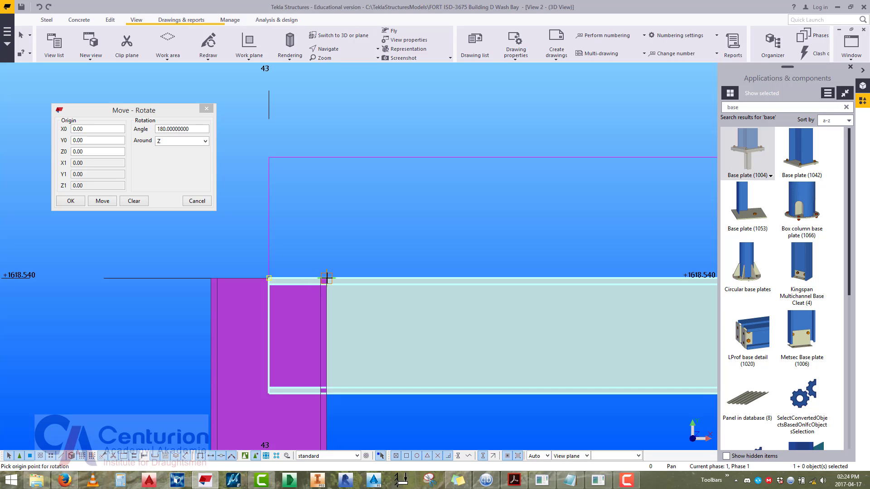
{"action": "left_click", "coordinate": [326, 277]}
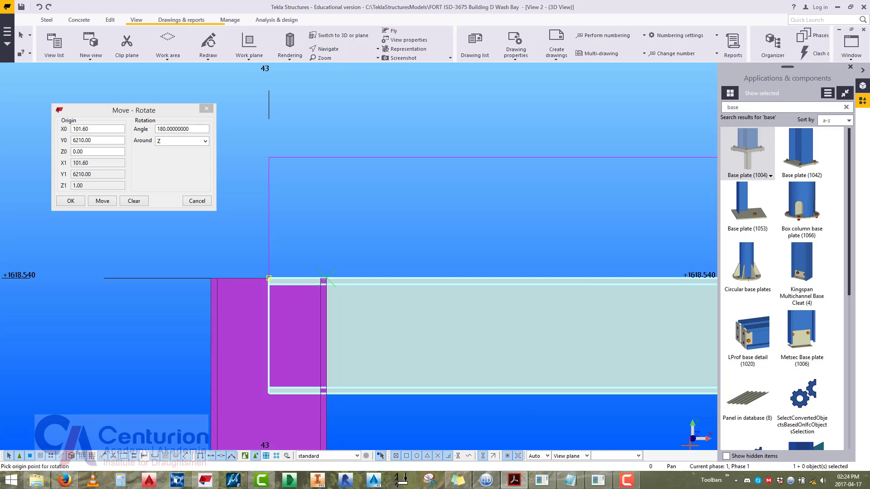
Switch to the PDF drawing in Adobe Acrobat Reader and examine the Detail B rafter connection, then return to the model.
{"action": "left_click", "coordinate": [514, 480]}
{"action": "mouse_move", "coordinate": [232, 90]}
{"action": "left_mouse_down"}
{"action": "mouse_move", "coordinate": [338, 40]}
{"action": "mouse_move", "coordinate": [335, 53]}
{"action": "left_mouse_up"}
{"action": "scroll", "coordinate": [334, 272], "scroll_direction": "down", "scroll_amount": 2}
{"action": "scroll", "coordinate": [334, 290], "scroll_direction": "down", "scroll_amount": 10}
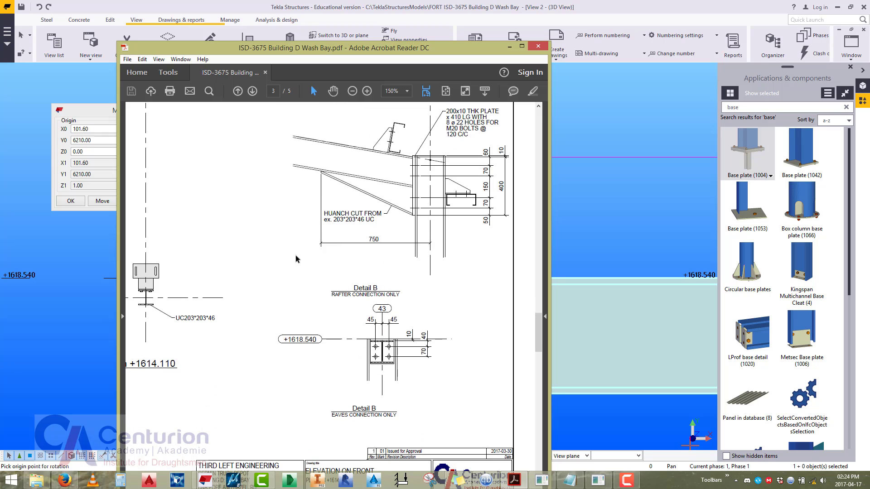
{"action": "left_click", "coordinate": [510, 47]}
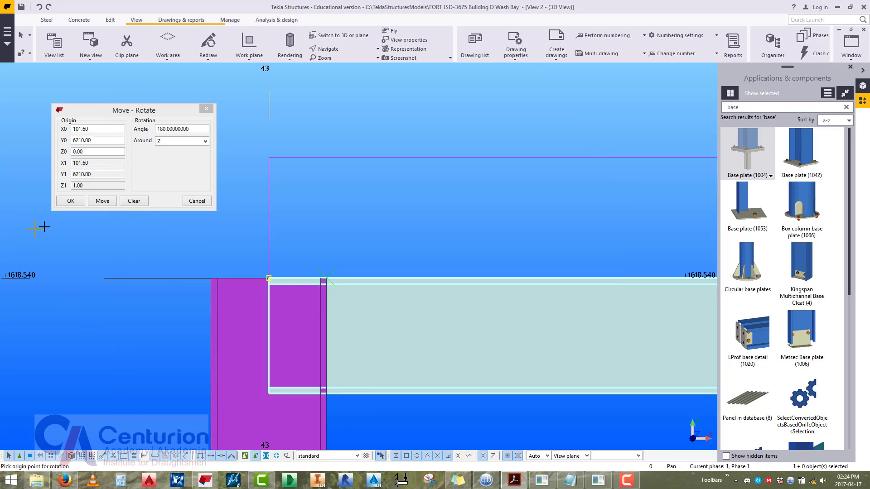
Rotate the rafter 10° around Z about the chosen origin and finish the move.
{"action": "left_click", "coordinate": [144, 130]}
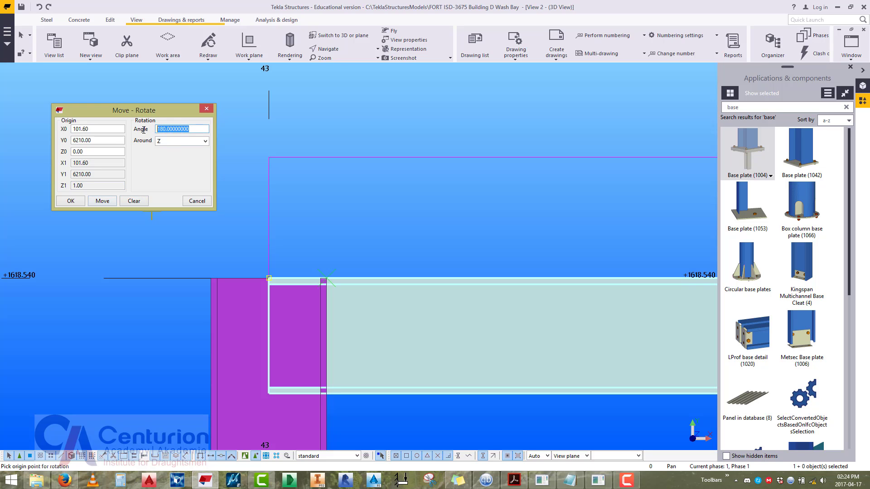
{"action": "type", "text": "10"}
{"action": "left_click", "coordinate": [99, 201]}
{"action": "middle_click_drag", "start_coordinate": [227, 257], "coordinate": [200, 305]}
{"action": "right_click", "coordinate": [325, 175]}
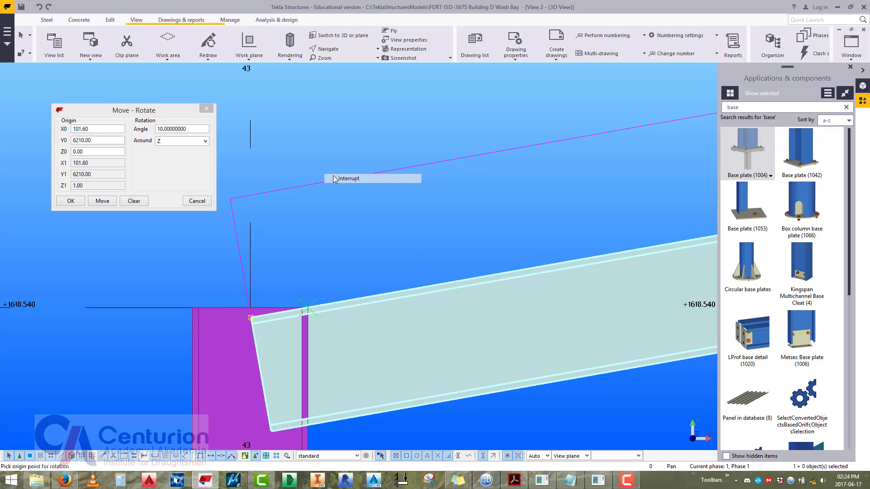
{"action": "left_click", "coordinate": [336, 179]}
{"action": "left_click", "coordinate": [207, 110]}
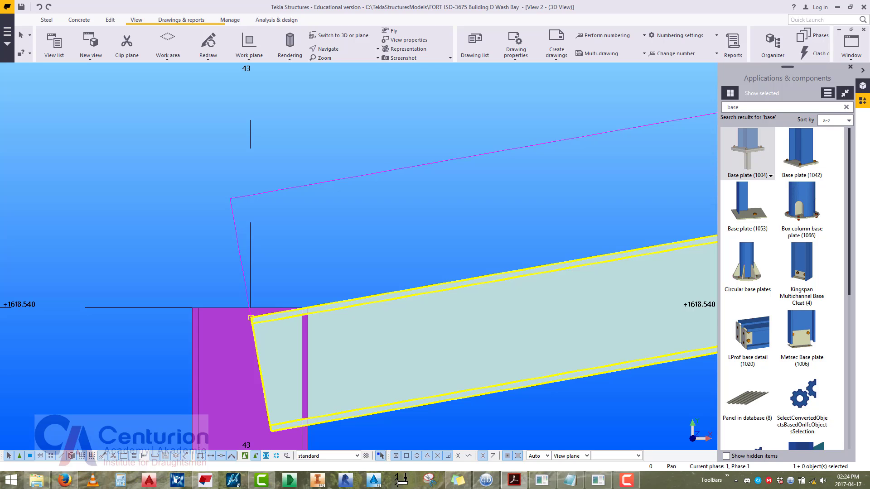
{"action": "left_click", "coordinate": [83, 200]}
{"action": "scroll", "coordinate": [169, 213], "scroll_direction": "down", "scroll_amount": 10}
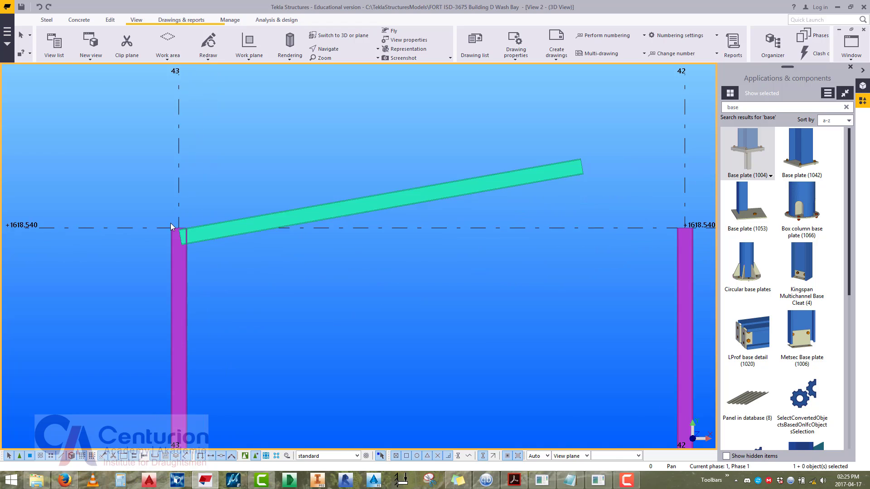
{"action": "middle_click_drag", "start_coordinate": [293, 213], "coordinate": [398, 224]}
{"action": "left_click", "coordinate": [398, 222]}
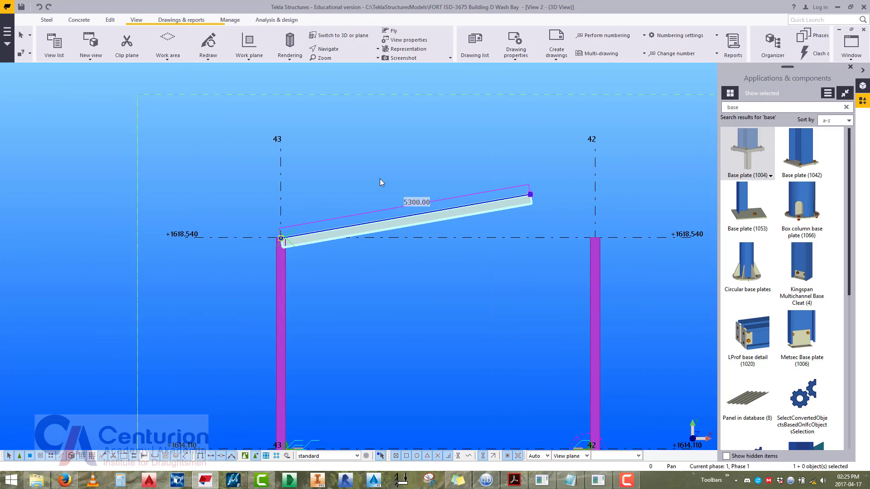
{"action": "right_click", "coordinate": [381, 179]}
{"action": "mouse_move", "coordinate": [433, 242]}
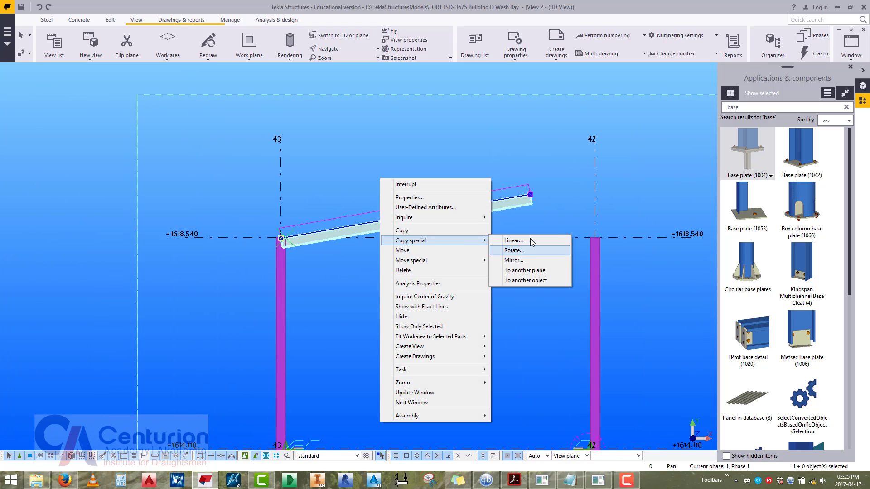
{"action": "left_click", "coordinate": [625, 117]}
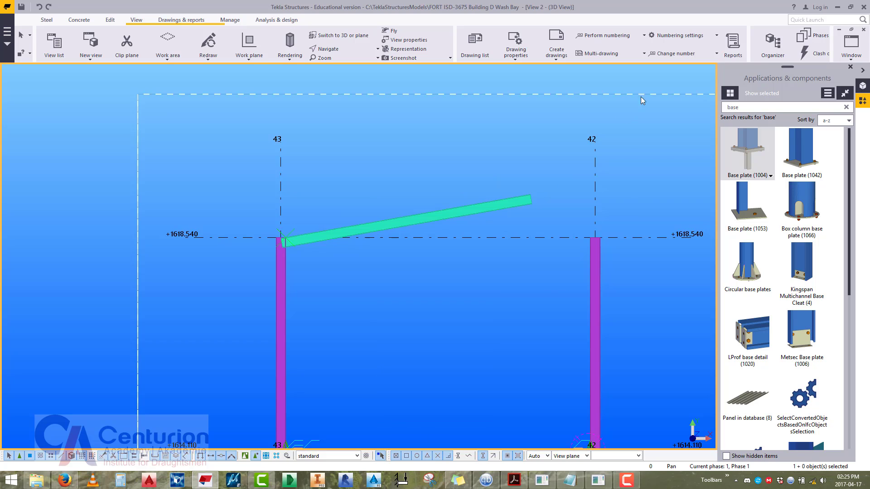
Set the work plane back to the horizontal plane at the model origin from the 3D view, and return to the elevation view.
{"action": "left_click", "coordinate": [851, 45]}
{"action": "left_click", "coordinate": [831, 110]}
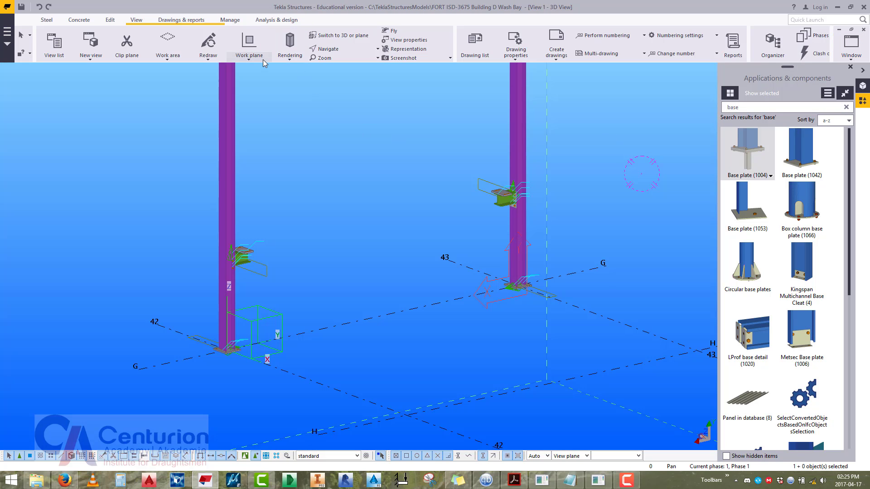
{"action": "left_click", "coordinate": [249, 51]}
{"action": "left_click", "coordinate": [272, 212]}
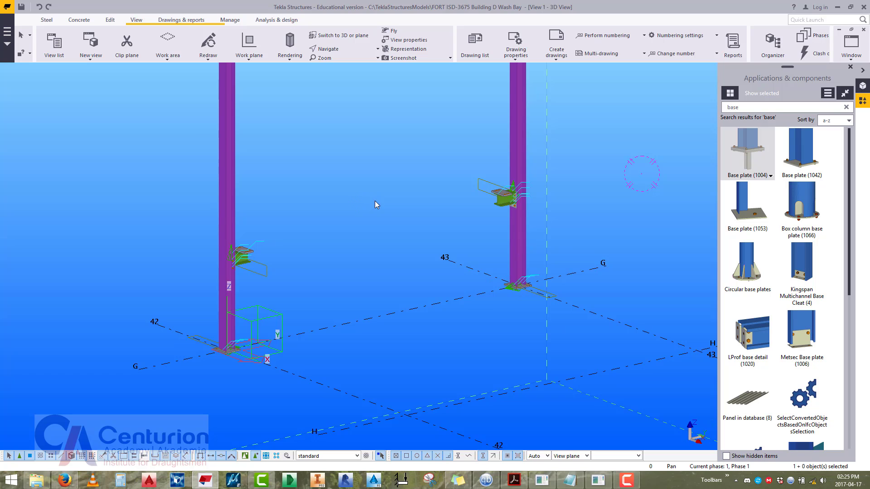
{"action": "right_click", "coordinate": [362, 171]}
{"action": "left_click", "coordinate": [372, 176]}
{"action": "left_click", "coordinate": [851, 45]}
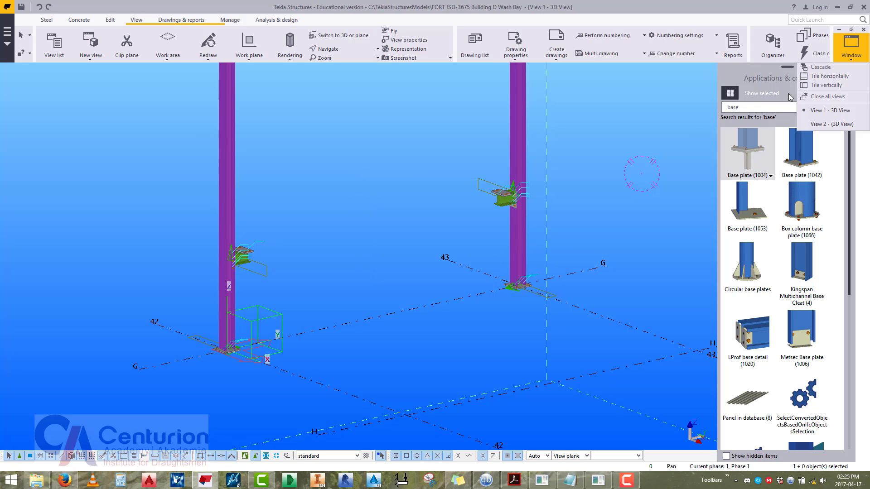
{"action": "left_click", "coordinate": [826, 124]}
Examine the sloped rafter's attributes and position settings in its beam properties.
{"action": "scroll", "coordinate": [417, 226], "scroll_direction": "up", "scroll_amount": 4}
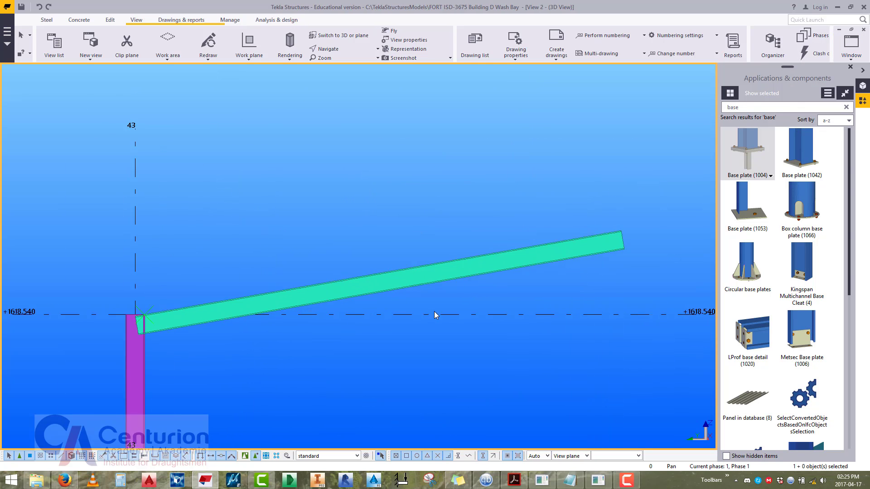
{"action": "left_click", "coordinate": [367, 231]}
{"action": "right_click", "coordinate": [351, 198]}
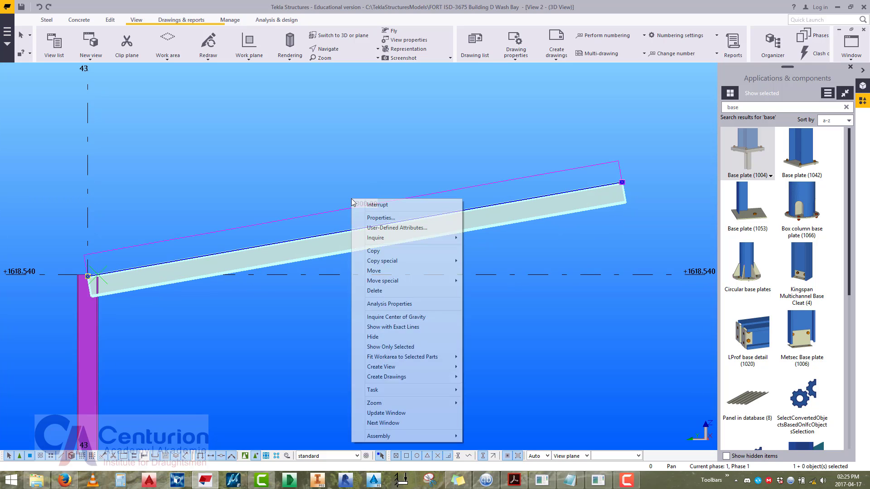
{"action": "double_click", "coordinate": [319, 239]}
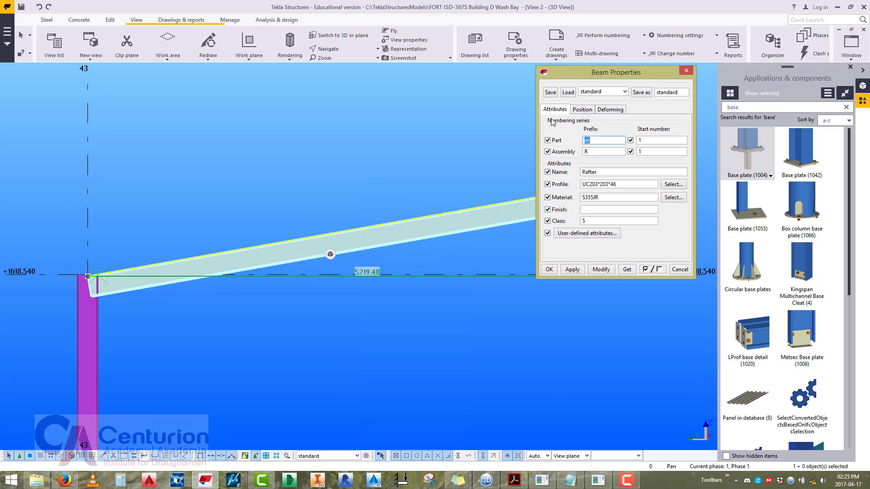
{"action": "left_click", "coordinate": [582, 110]}
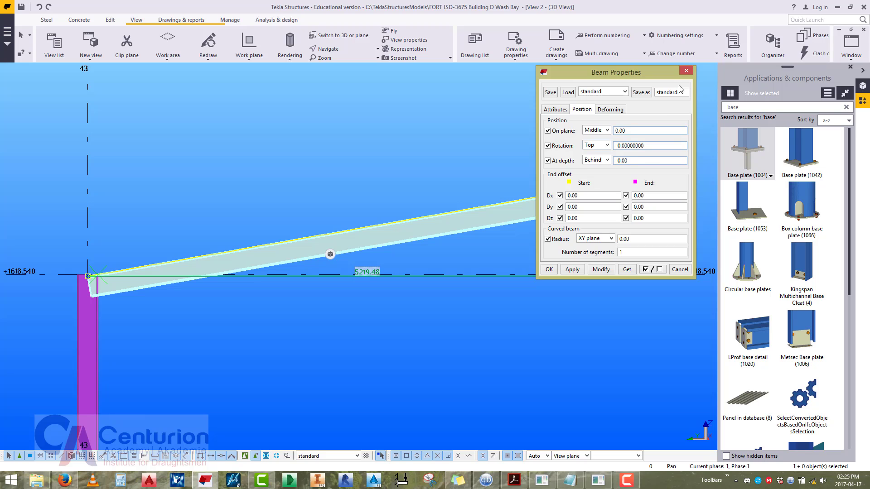
{"action": "left_click", "coordinate": [688, 73]}
Copy the rafter once, rotated 180° around Z about the mid-bay point at level +1618.540, to reach the gridline 42 column.
{"action": "right_click", "coordinate": [375, 171]}
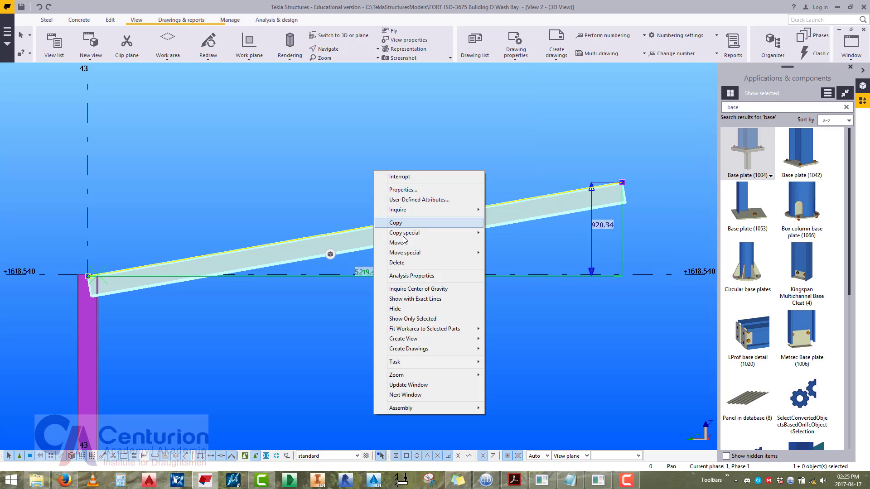
{"action": "mouse_move", "coordinate": [424, 233]}
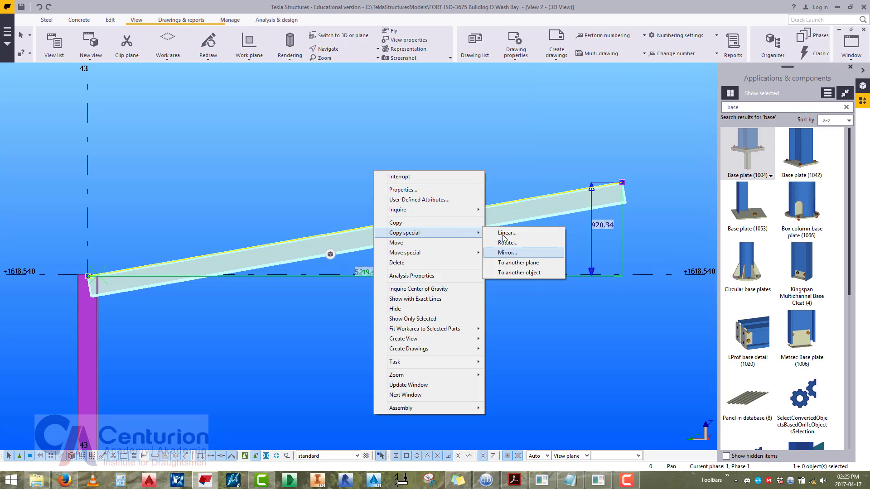
{"action": "left_click", "coordinate": [505, 243]}
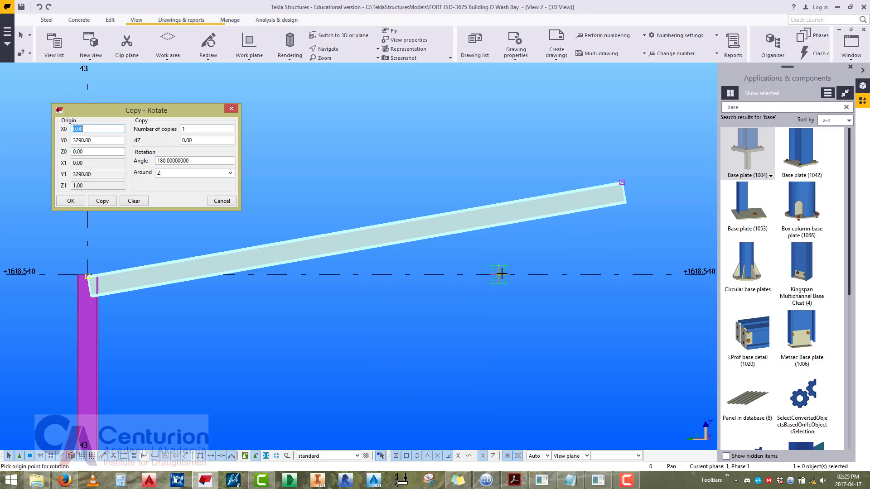
{"action": "scroll", "coordinate": [489, 258], "scroll_direction": "down", "scroll_amount": 5}
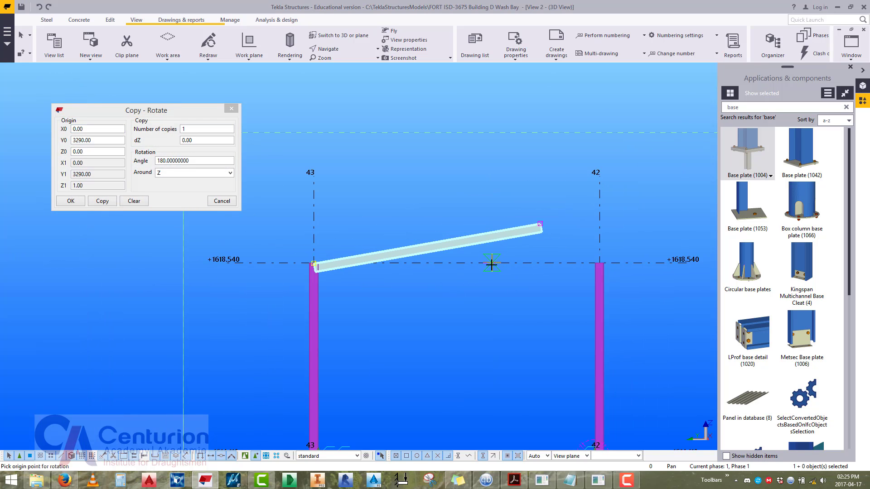
{"action": "left_click", "coordinate": [455, 264]}
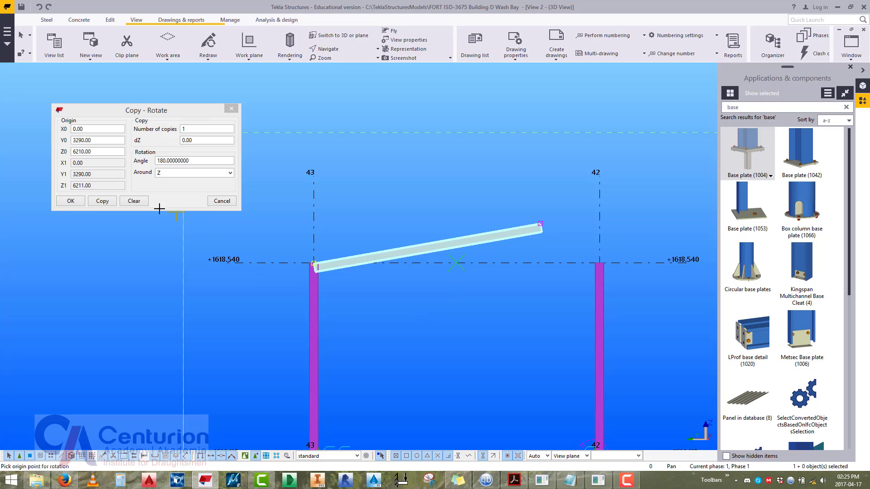
{"action": "left_click", "coordinate": [112, 204]}
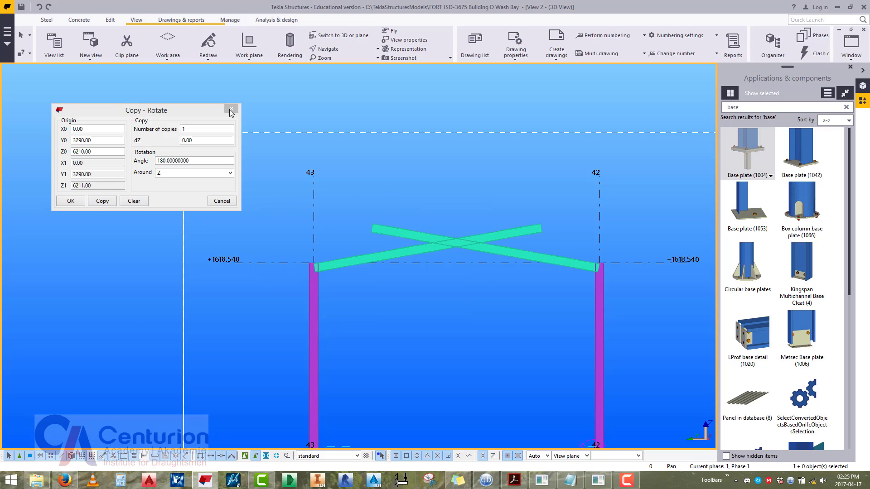
{"action": "left_click", "coordinate": [221, 200]}
Move the upper end point of the gridline 42 rafter to the ridge point where both rafters' top edges cross.
{"action": "left_click", "coordinate": [110, 20]}
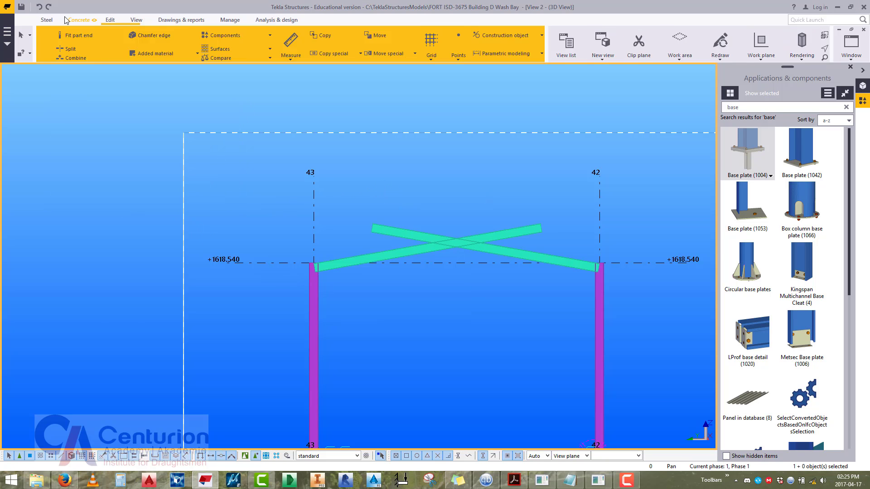
{"action": "middle_click_drag", "start_coordinate": [407, 186], "coordinate": [389, 218]}
{"action": "scroll", "coordinate": [443, 303], "scroll_direction": "up", "scroll_amount": 5}
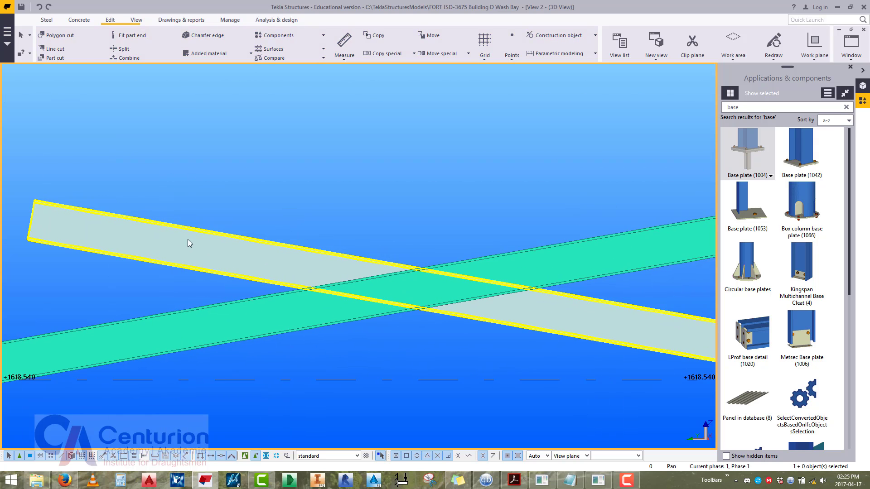
{"action": "right_click", "coordinate": [22, 161]}
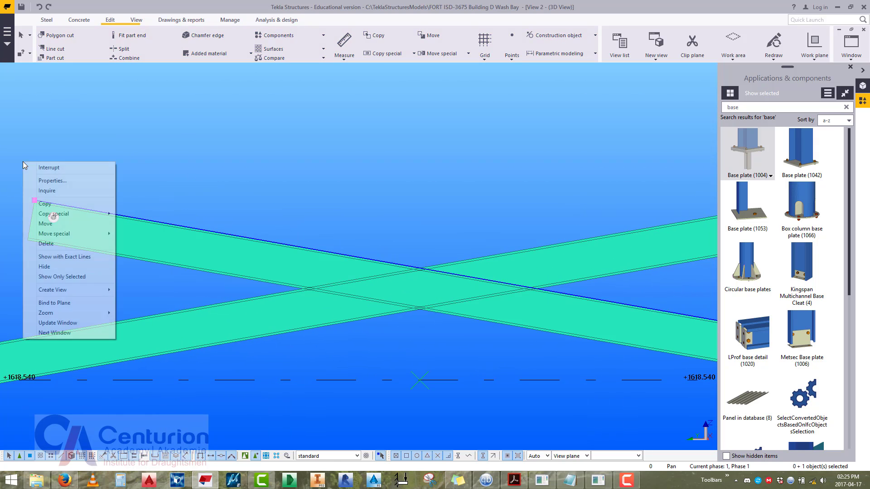
{"action": "left_click", "coordinate": [51, 226]}
{"action": "left_click", "coordinate": [34, 200]}
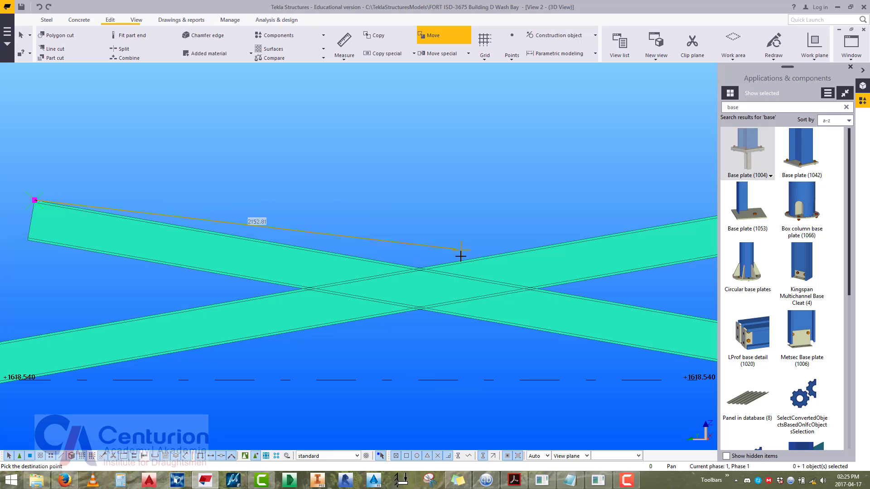
{"action": "left_click", "coordinate": [417, 267]}
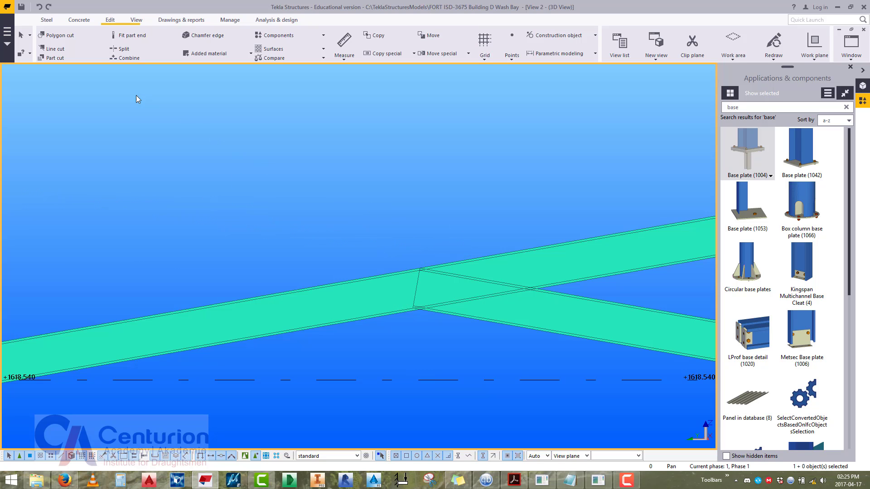
Split the gridline 43 rafter at the ridge point and select the surplus piece beyond it.
{"action": "left_click", "coordinate": [121, 49]}
{"action": "left_click", "coordinate": [566, 239]}
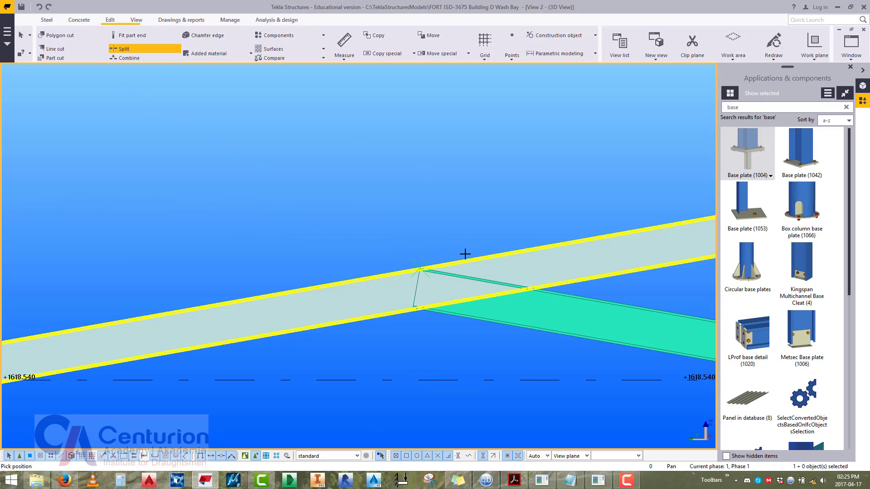
{"action": "left_click", "coordinate": [418, 266]}
{"action": "key", "text": "Escape"}
{"action": "left_click", "coordinate": [502, 269]}
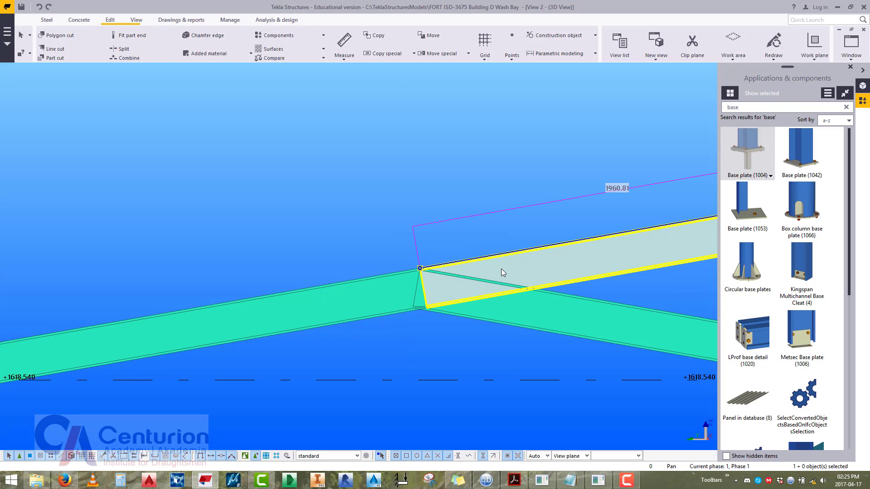
Delete the surplus rafter piece beyond the ridge point.
{"action": "key", "text": "Delete"}
{"action": "scroll", "coordinate": [453, 249], "scroll_direction": "down", "scroll_amount": 3}
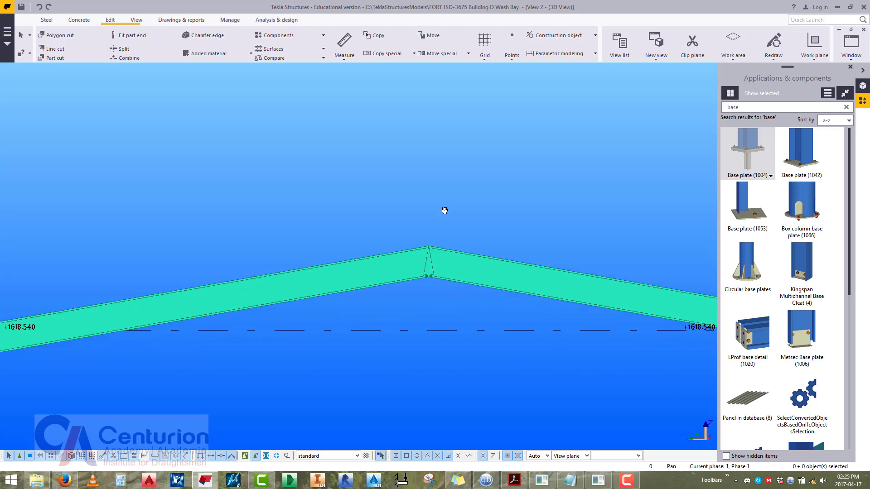
{"action": "scroll", "coordinate": [310, 224], "scroll_direction": "up", "scroll_amount": 1}
{"action": "right_click", "coordinate": [310, 222]}
{"action": "left_click", "coordinate": [338, 189]}
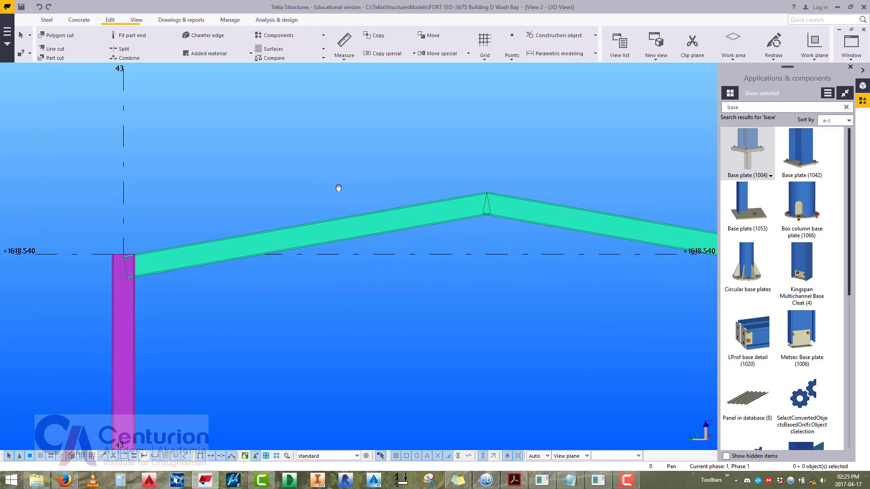
{"action": "middle_click_drag", "start_coordinate": [338, 188], "coordinate": [369, 225]}
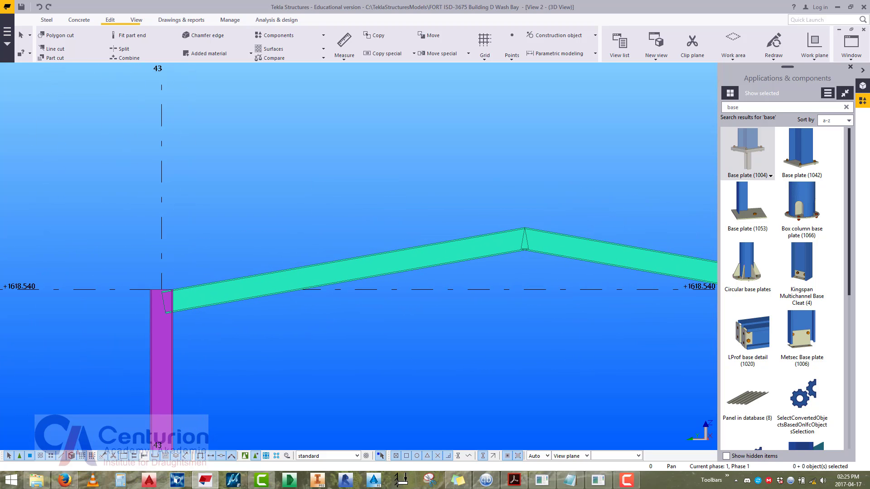
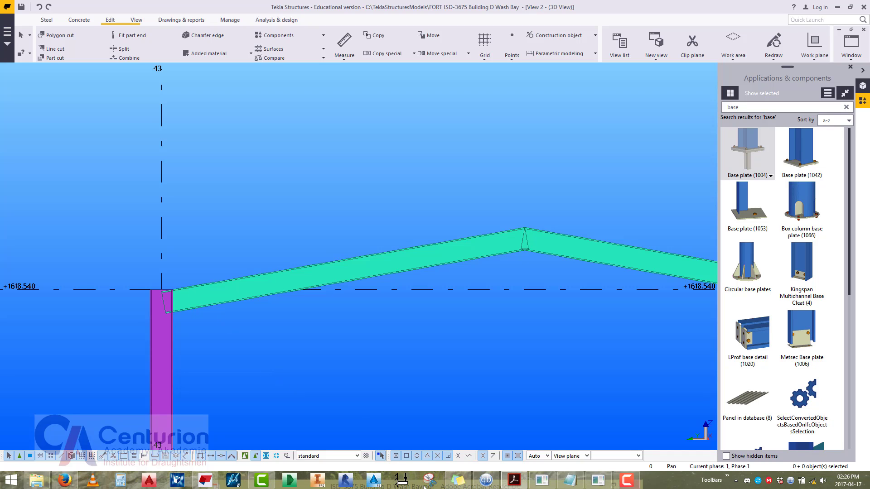
Check the Detail B rafter connection in the PDF drawing for the haunch, end plate and bolt dimensions.
{"action": "left_click", "coordinate": [514, 479]}
{"action": "scroll", "coordinate": [371, 334], "scroll_direction": "down", "scroll_amount": 10}
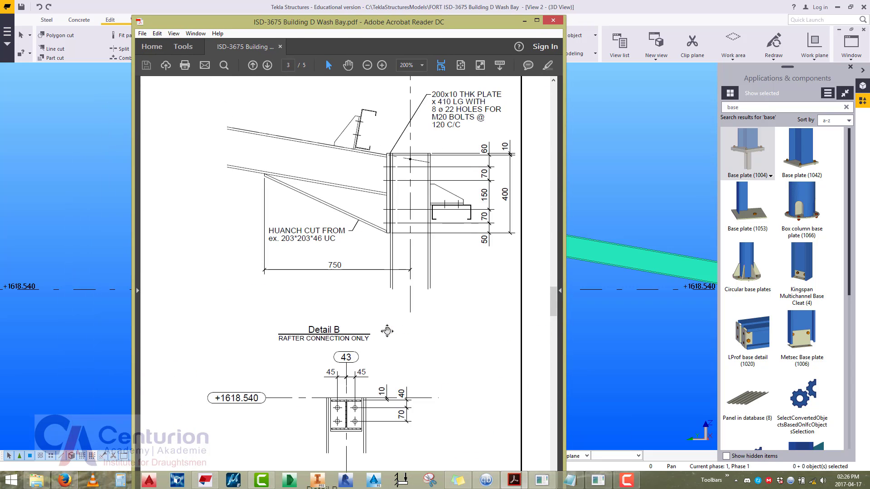
{"action": "scroll", "coordinate": [378, 354], "scroll_direction": "down", "scroll_amount": 1}
{"action": "scroll", "coordinate": [378, 354], "scroll_direction": "down", "scroll_amount": 1, "text": "ctrl"}
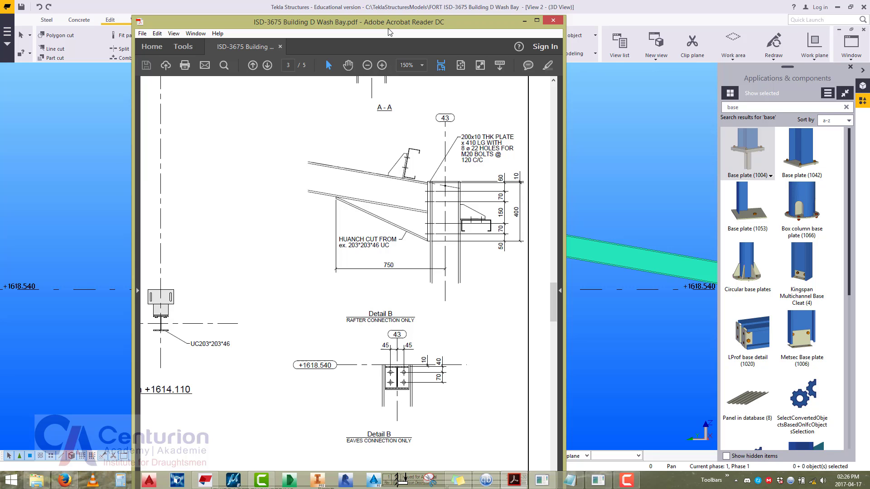
{"action": "key", "text": "alt+Tab"}
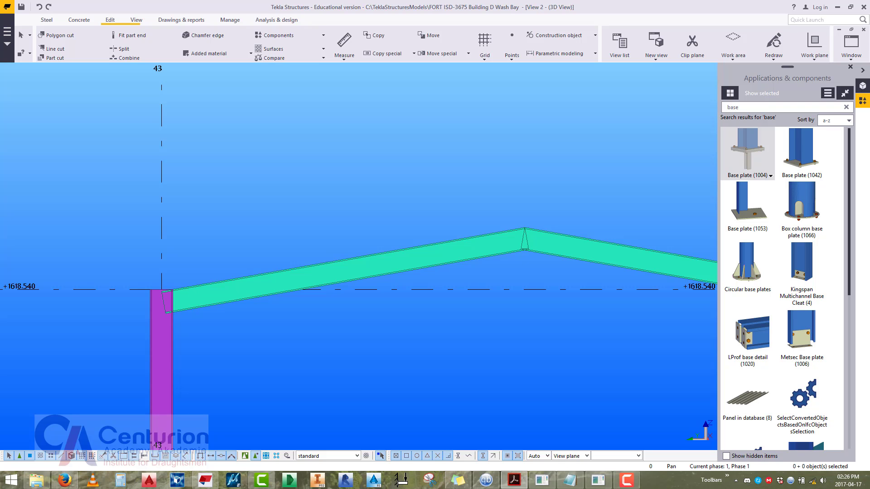
Search the component catalog for "hau" and start the Haunch (40) connection for the gridline 42 eaves joint.
{"action": "left_click", "coordinate": [301, 186]}
{"action": "middle_click_drag", "start_coordinate": [336, 248], "coordinate": [2, 256]}
{"action": "middle_click_drag", "start_coordinate": [328, 330], "coordinate": [211, 302]}
{"action": "scroll", "coordinate": [322, 292], "scroll_direction": "up", "scroll_amount": 1}
{"action": "middle_click_drag", "start_coordinate": [324, 293], "coordinate": [375, 315]}
{"action": "scroll", "coordinate": [363, 339], "scroll_direction": "up", "scroll_amount": 1}
{"action": "double_click", "coordinate": [720, 107]}
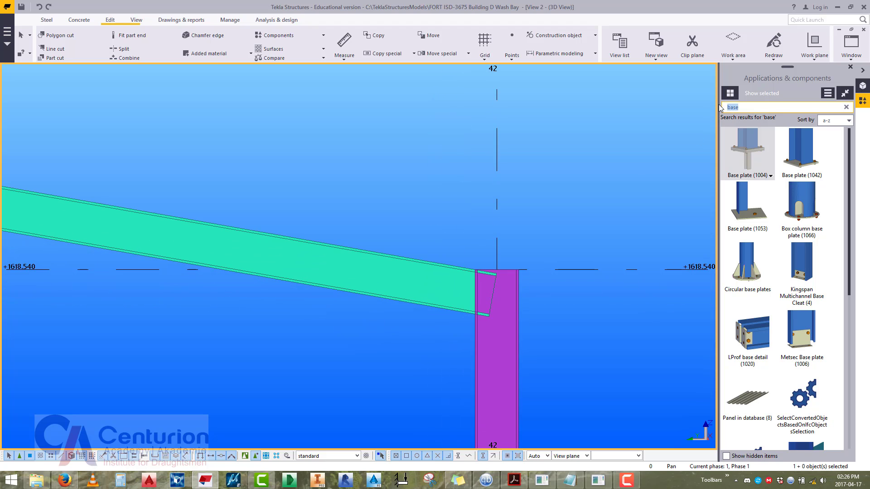
{"action": "type", "text": "hau"}
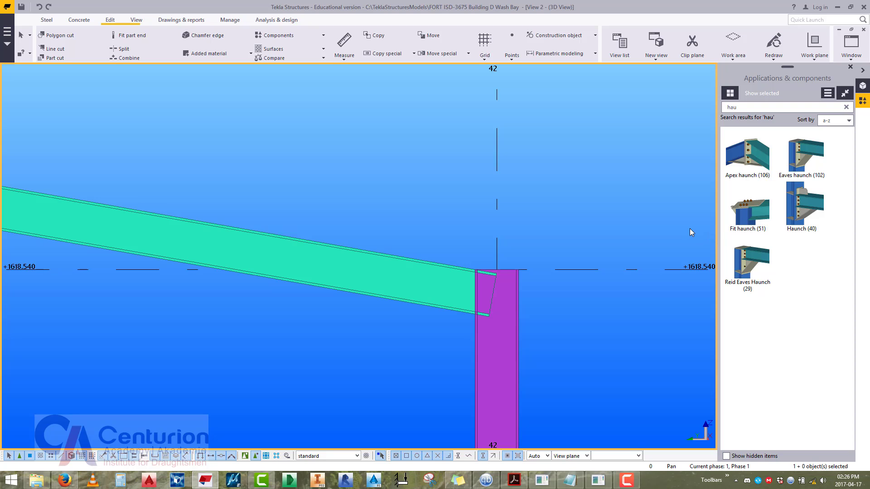
{"action": "double_click", "coordinate": [810, 207]}
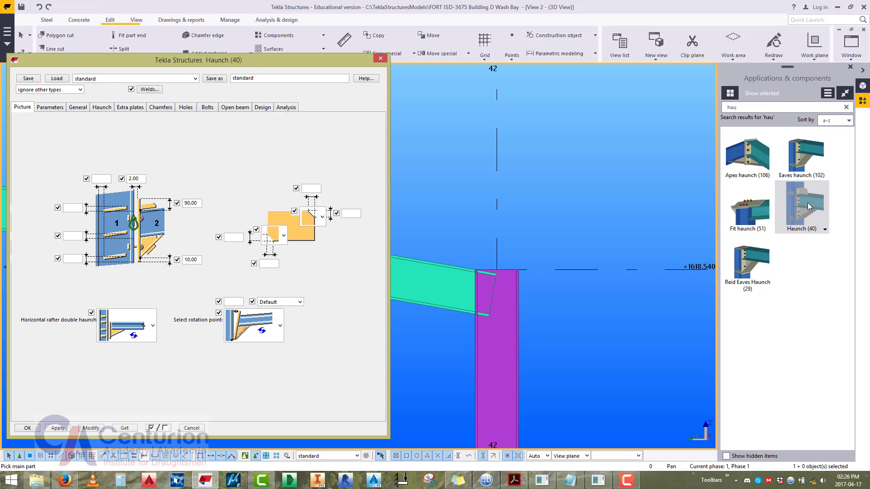
Apply the Haunch (40) connection with the gridline 42 column as main part and the sloped rafter as secondary.
{"action": "middle_click_drag", "start_coordinate": [545, 274], "coordinate": [584, 250]}
{"action": "scroll", "coordinate": [549, 289], "scroll_direction": "up", "scroll_amount": 1}
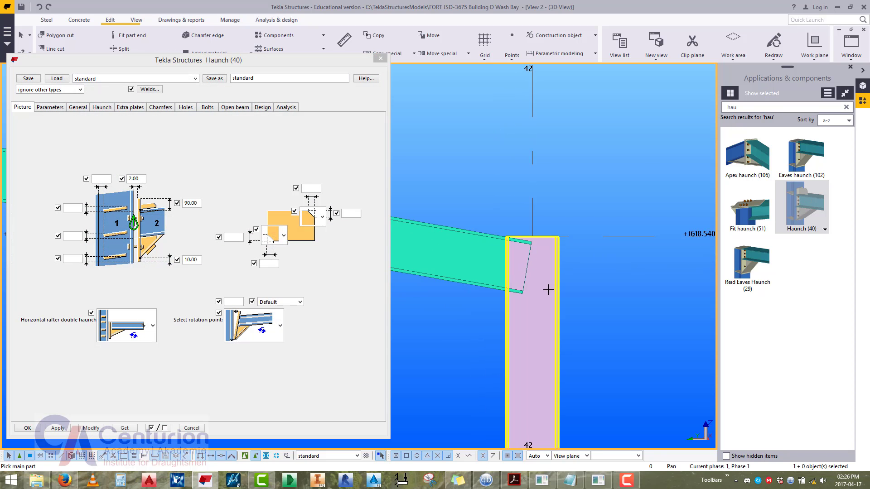
{"action": "middle_click_drag", "start_coordinate": [534, 321], "coordinate": [574, 312]}
{"action": "left_click", "coordinate": [564, 318]}
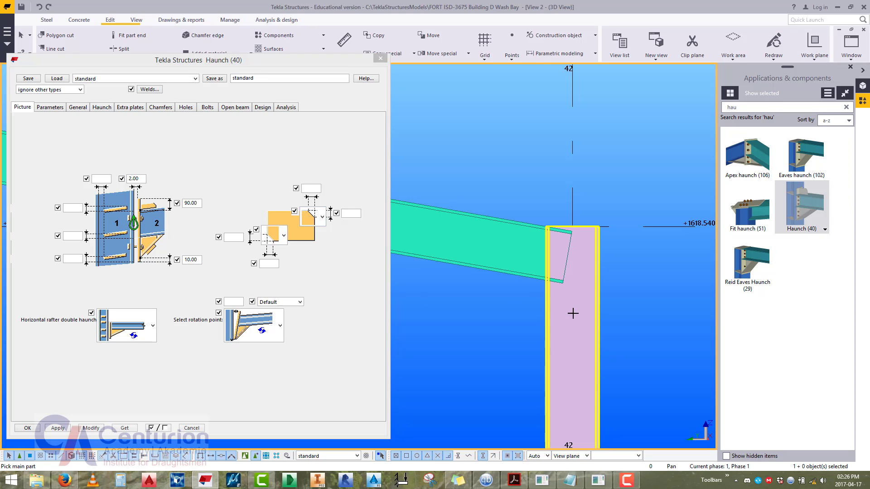
{"action": "left_click", "coordinate": [515, 266]}
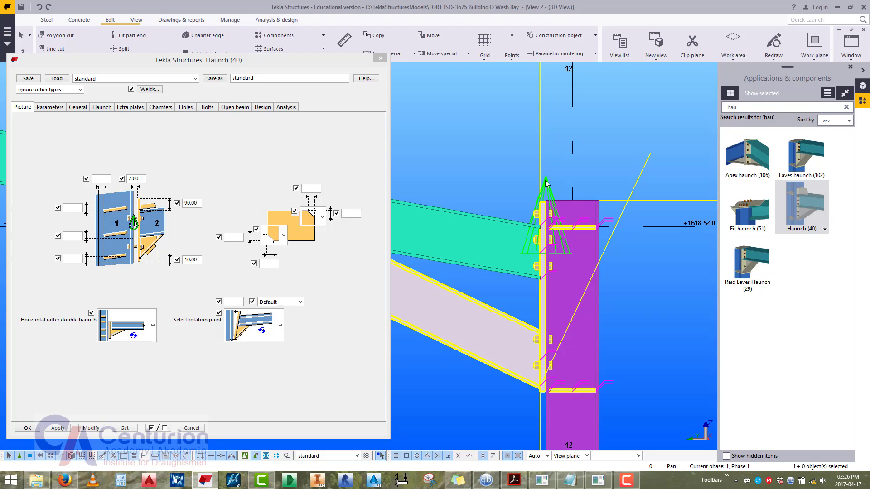
{"action": "middle_click_drag", "start_coordinate": [485, 186], "coordinate": [554, 267]}
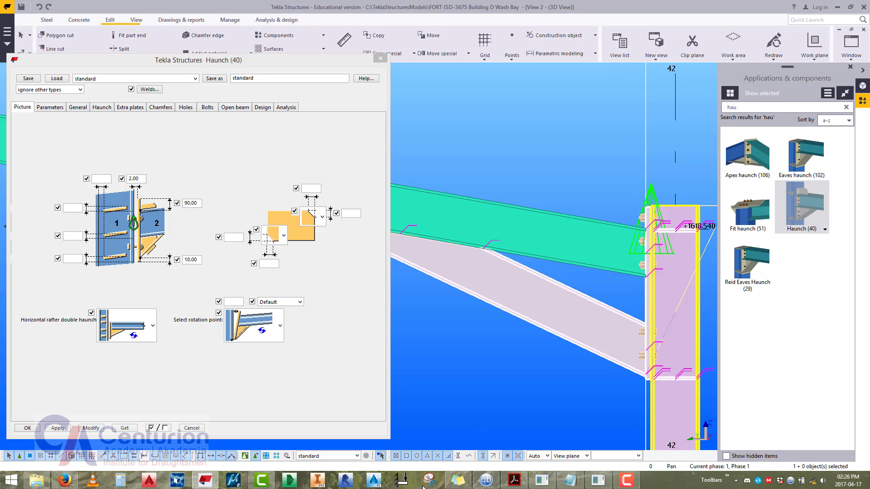
Set the end plate's upper edge distance to 10 mm, its thickness to 10 mm and its width to 200 mm.
{"action": "double_click", "coordinate": [195, 203]}
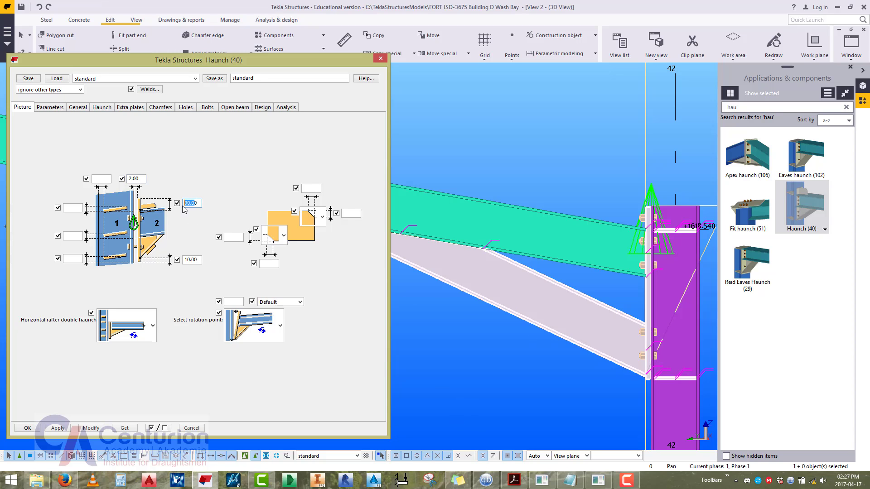
{"action": "type", "text": "10"}
{"action": "left_click", "coordinate": [58, 108]}
{"action": "left_click_drag", "start_coordinate": [84, 130], "coordinate": [56, 124]}
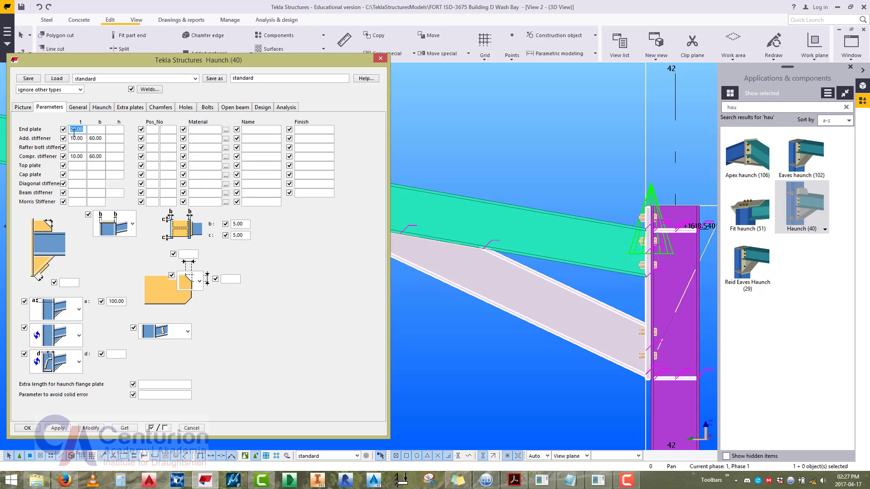
{"action": "type", "text": "10"}
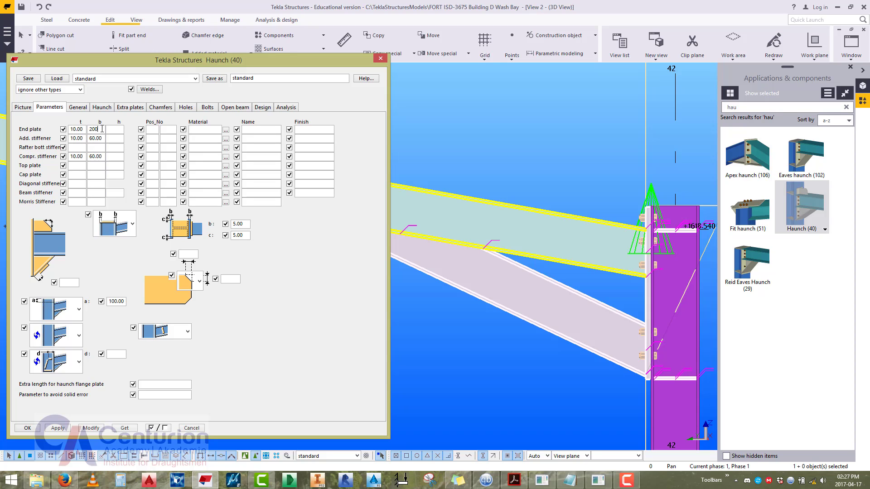
Set the haunch parameters to L3 750 mm and H1 400 mm and modify the connection.
{"action": "left_click", "coordinate": [78, 109]}
{"action": "left_click", "coordinate": [101, 108]}
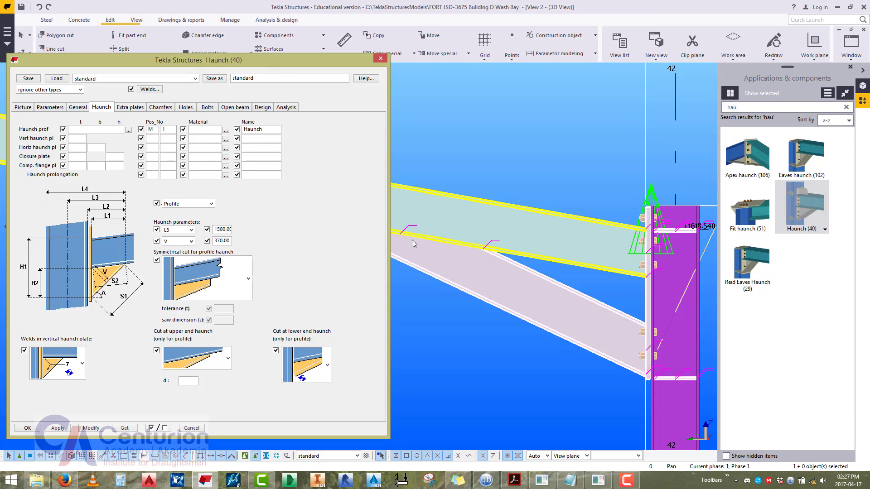
{"action": "scroll", "coordinate": [412, 241], "scroll_direction": "up", "scroll_amount": 1}
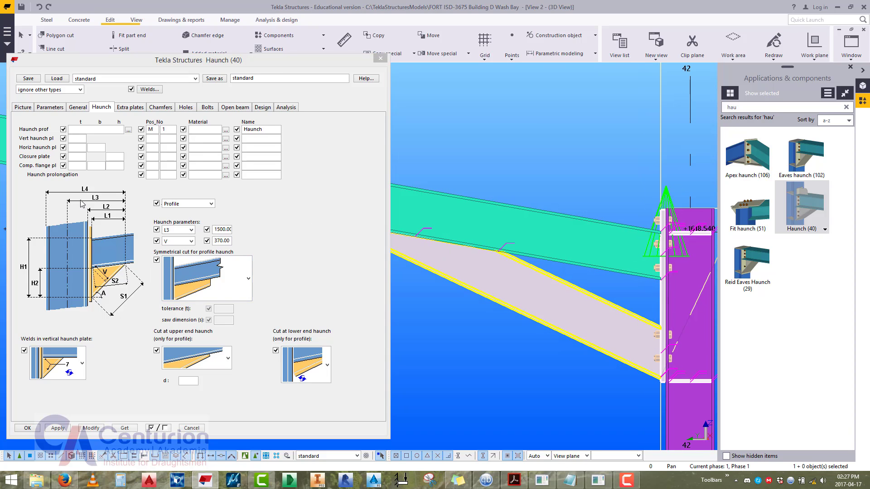
{"action": "double_click", "coordinate": [215, 229]}
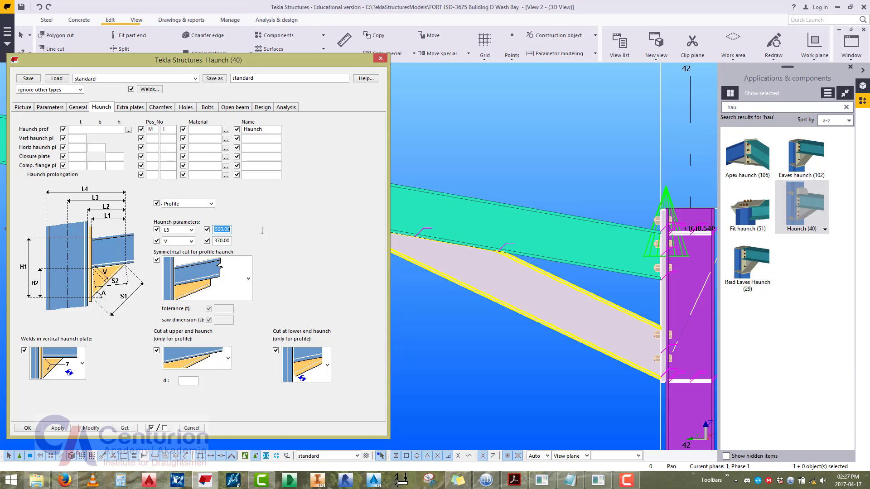
{"action": "type", "text": "750"}
{"action": "left_click", "coordinate": [191, 241]}
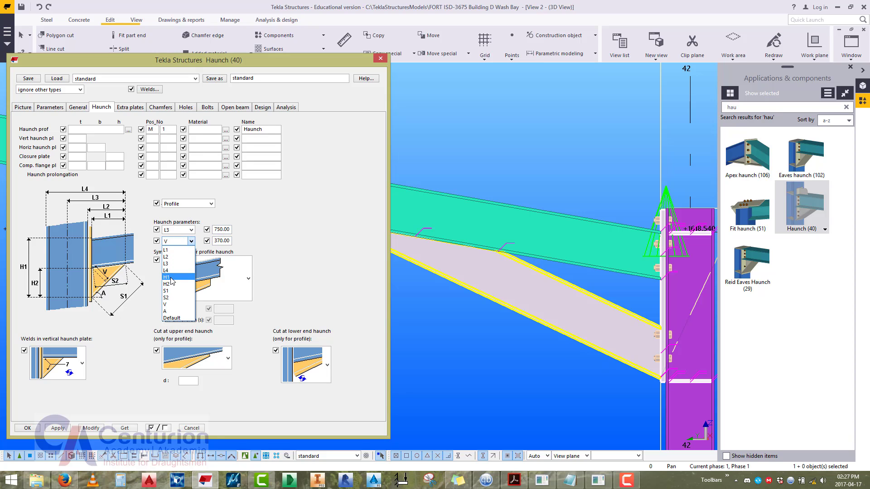
{"action": "left_click", "coordinate": [174, 280]}
{"action": "double_click", "coordinate": [216, 241]}
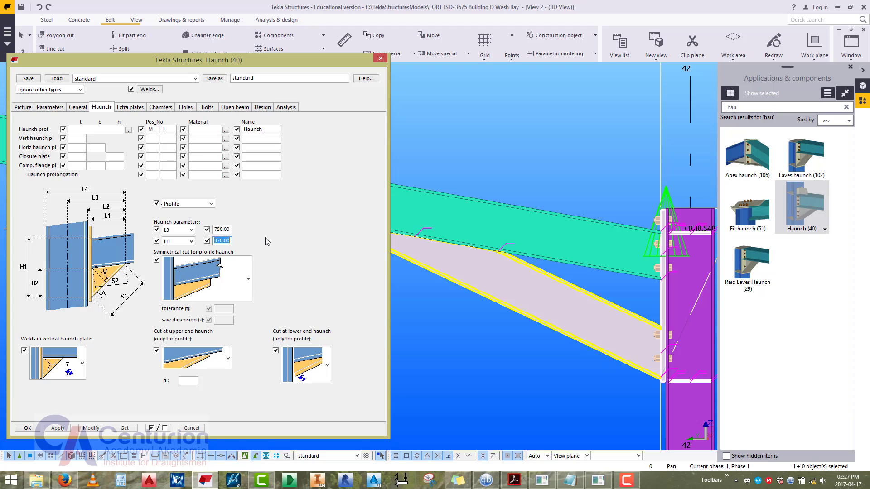
{"action": "type", "text": "400"}
{"action": "left_click", "coordinate": [97, 428]}
{"action": "middle_click_drag", "start_coordinate": [579, 311], "coordinate": [503, 363]}
{"action": "scroll", "coordinate": [567, 312], "scroll_direction": "up", "scroll_amount": 1}
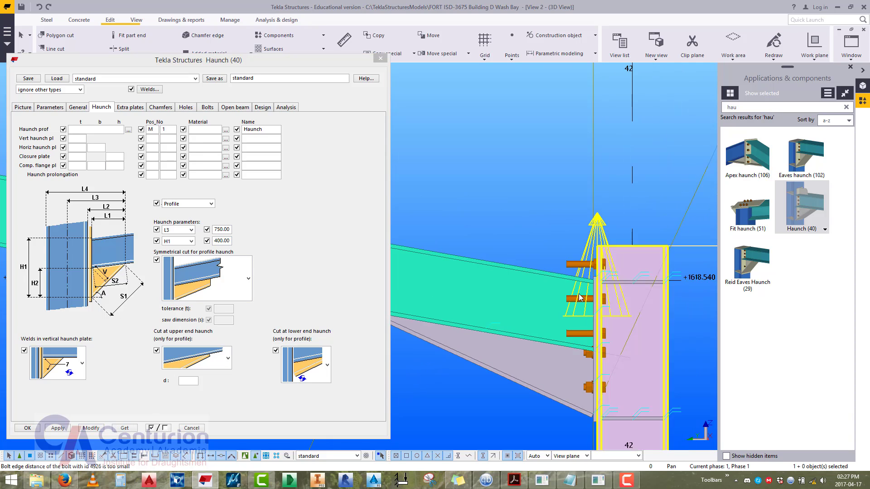
{"action": "middle_click_drag", "start_coordinate": [545, 311], "coordinate": [567, 271]}
{"action": "scroll", "coordinate": [566, 272], "scroll_direction": "up", "scroll_amount": 1}
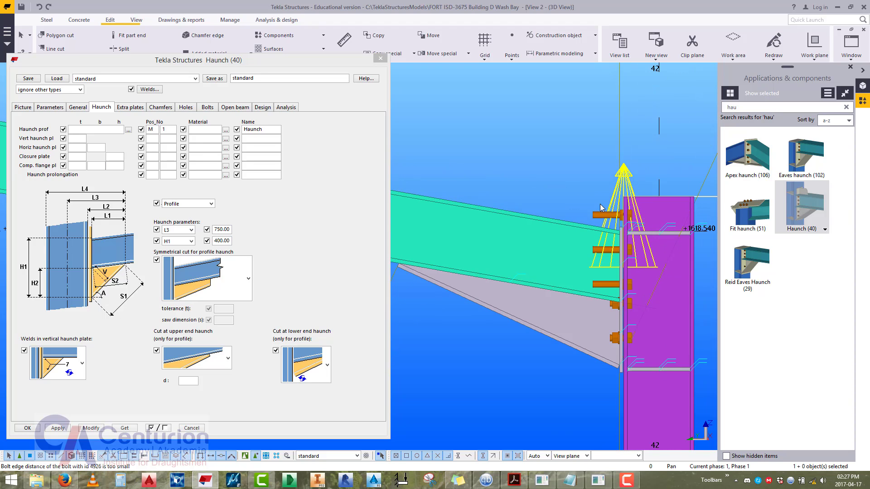
Set the end plate's lower edge distance to 0 mm and update the haunch connection.
{"action": "left_click", "coordinate": [29, 107]}
{"action": "left_click_drag", "start_coordinate": [184, 261], "coordinate": [179, 263]}
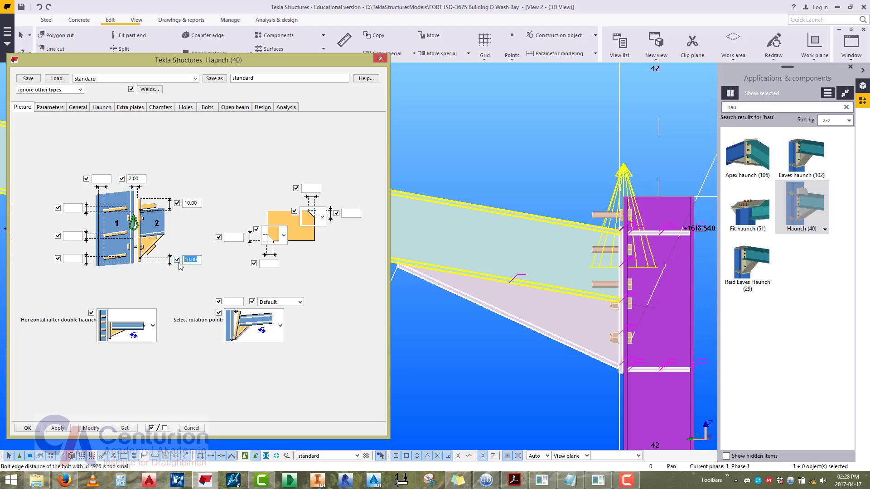
{"action": "type", "text": "0"}
{"action": "left_click", "coordinate": [85, 428]}
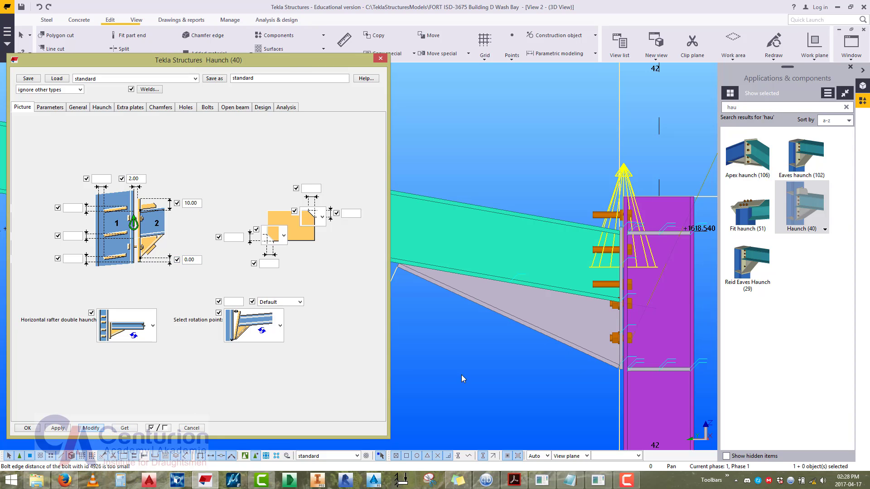
{"action": "scroll", "coordinate": [594, 366], "scroll_direction": "up", "scroll_amount": 5}
{"action": "scroll", "coordinate": [597, 367], "scroll_direction": "down", "scroll_amount": 6}
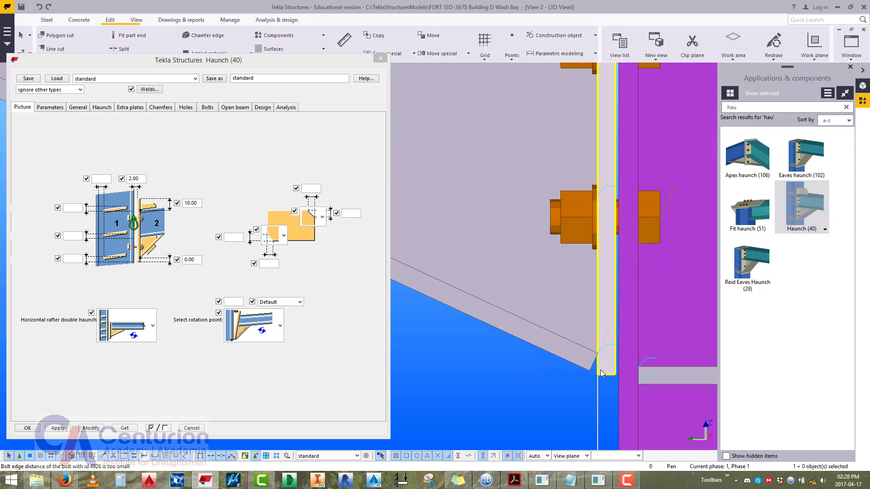
{"action": "middle_click_drag", "start_coordinate": [558, 327], "coordinate": [587, 340]}
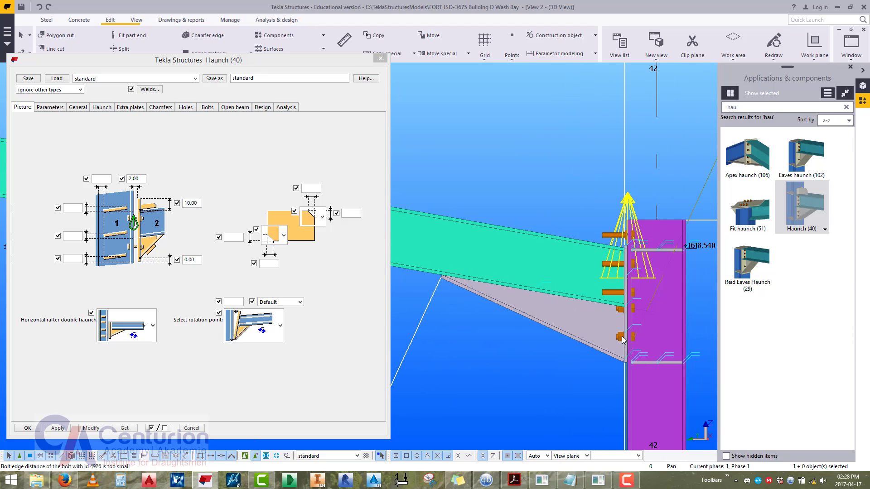
Clear the thickness and width values of the compression stiffener and the additional stiffener.
{"action": "left_click", "coordinate": [49, 108]}
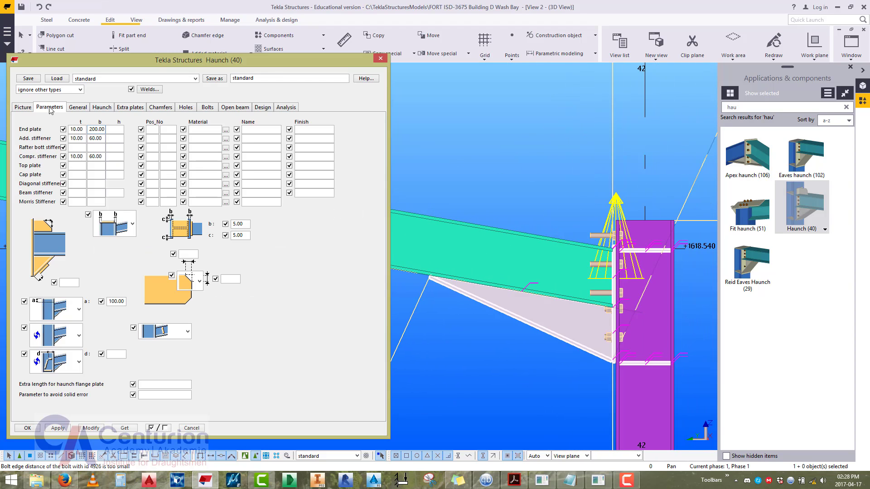
{"action": "double_click", "coordinate": [76, 156]}
{"action": "key", "text": "Delete"}
{"action": "double_click", "coordinate": [96, 157]}
{"action": "key", "text": "Delete"}
{"action": "double_click", "coordinate": [81, 138]}
{"action": "key", "text": "Delete"}
{"action": "left_click_drag", "start_coordinate": [101, 139], "coordinate": [80, 140]}
{"action": "key", "text": "Delete"}
Set the thickness of all stiffeners, the top plate and the cap plate to 0 and modify the connection.
{"action": "left_click", "coordinate": [80, 139]}
{"action": "type", "text": "0"}
{"action": "left_click", "coordinate": [79, 148]}
{"action": "type", "text": "0"}
{"action": "left_click", "coordinate": [77, 157]}
{"action": "type", "text": "0"}
{"action": "left_click", "coordinate": [83, 184]}
{"action": "type", "text": "0"}
{"action": "left_click", "coordinate": [79, 194]}
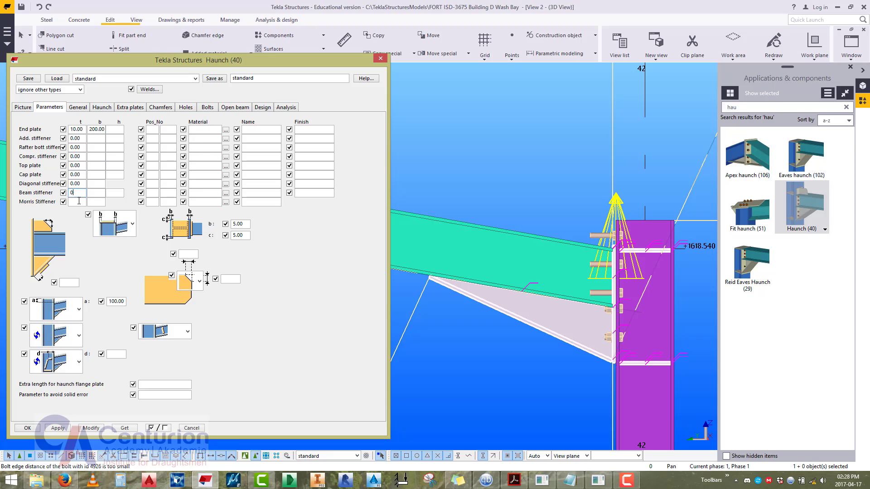
{"action": "type", "text": "0"}
{"action": "left_click", "coordinate": [78, 202]}
{"action": "type", "text": "0"}
{"action": "left_click", "coordinate": [91, 428]}
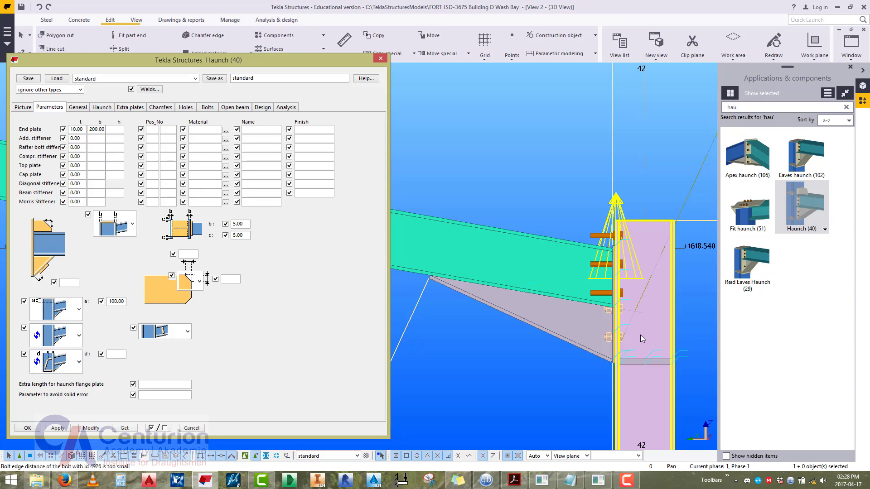
Set the column stiffener option and the option with dimension d to their variants without extra plates.
{"action": "left_click", "coordinate": [79, 362]}
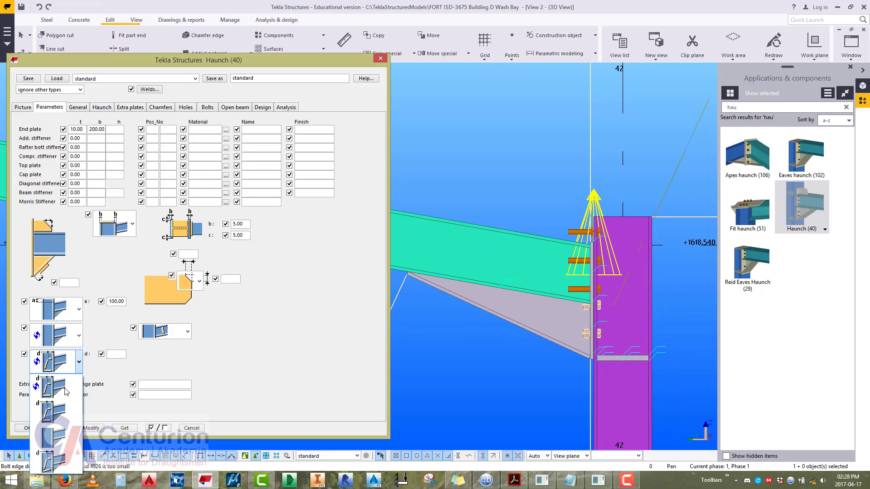
{"action": "left_click", "coordinate": [63, 434]}
{"action": "left_click", "coordinate": [79, 335]}
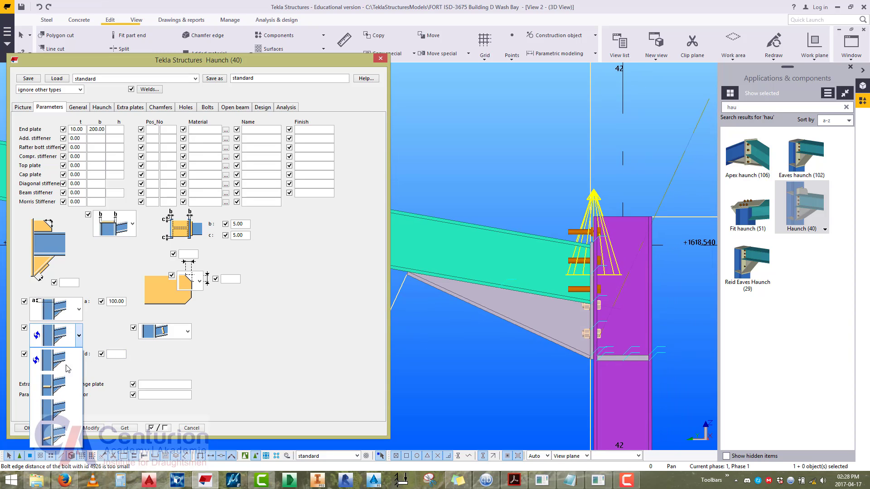
{"action": "left_click", "coordinate": [53, 408]}
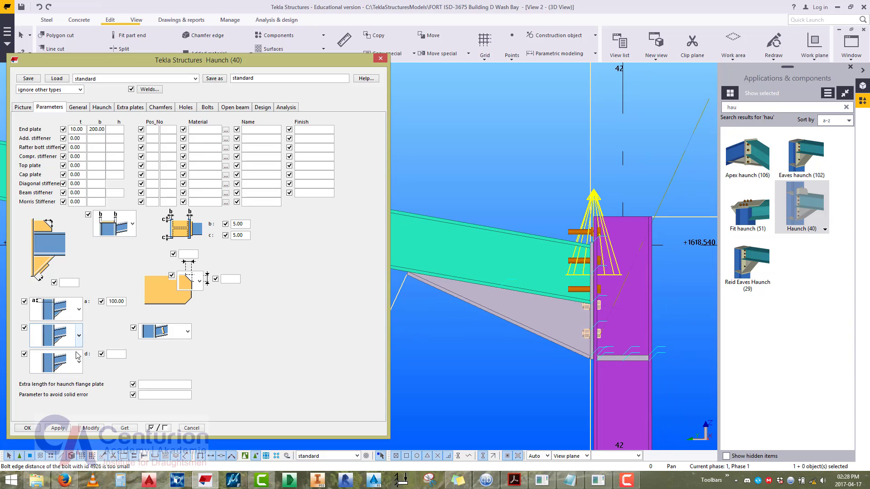
Set the column top distance a to 10 mm and modify the haunch connection.
{"action": "left_click", "coordinate": [62, 310]}
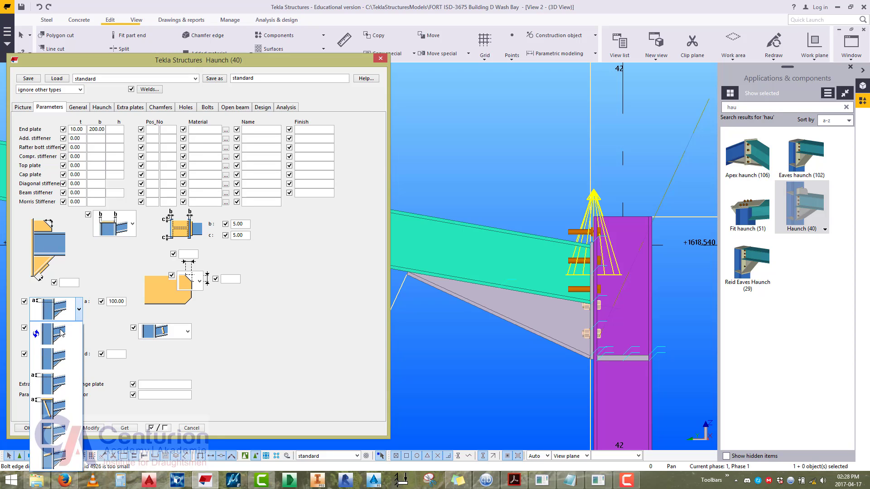
{"action": "left_click", "coordinate": [125, 302]}
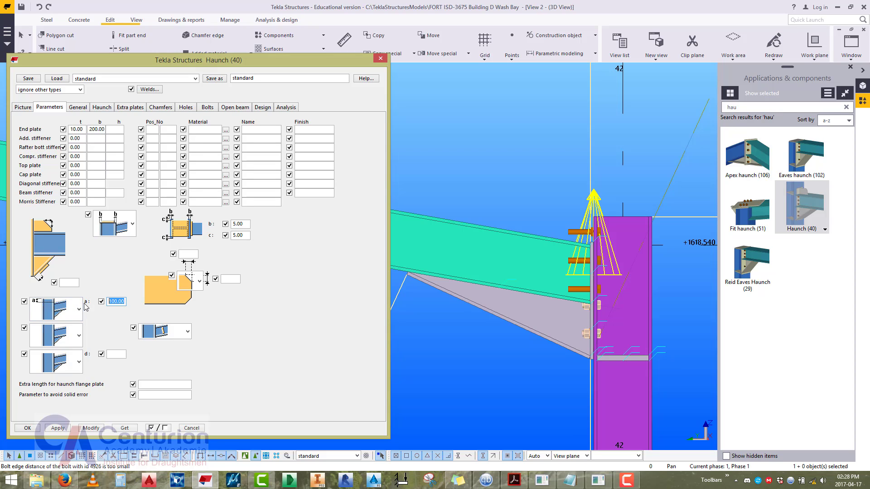
{"action": "type", "text": "10"}
{"action": "left_click", "coordinate": [93, 431]}
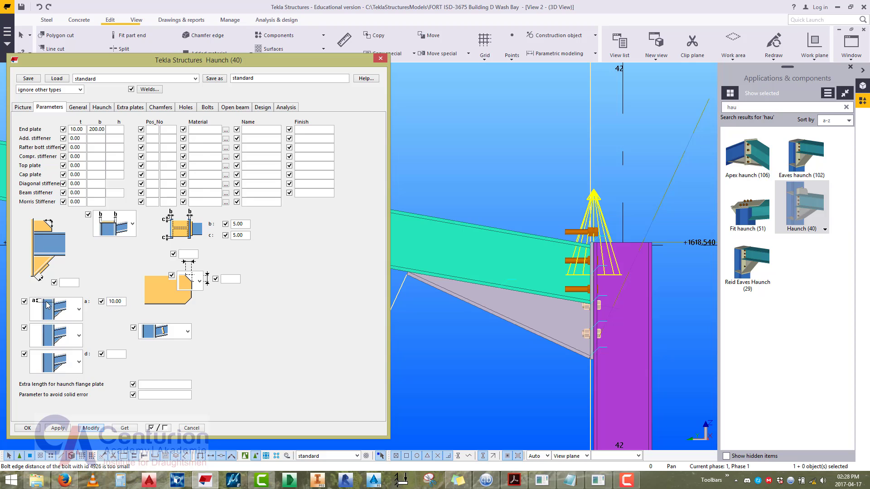
{"action": "scroll", "coordinate": [589, 272], "scroll_direction": "up", "scroll_amount": 5}
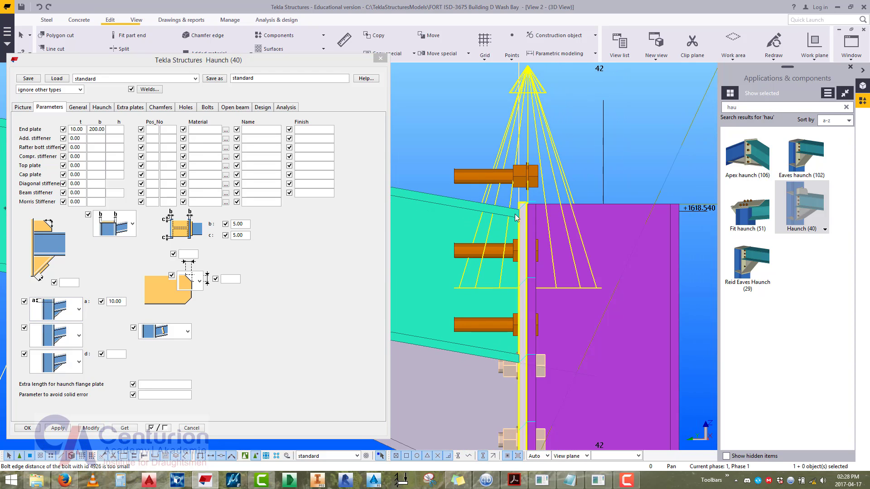
{"action": "scroll", "coordinate": [631, 238], "scroll_direction": "down", "scroll_amount": 2}
{"action": "middle_click_drag", "start_coordinate": [575, 311], "coordinate": [572, 286]}
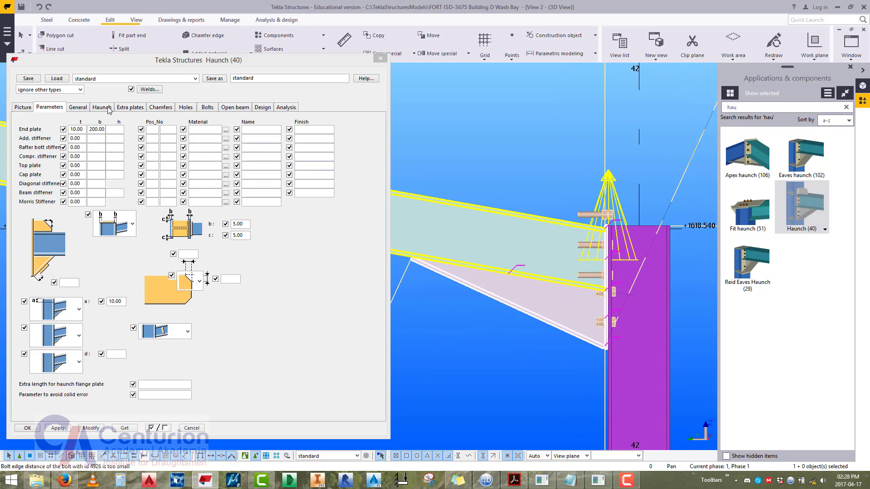
Set the upper bolt group's top edge distance to 60 mm and its vertical spacing to 70 mm.
{"action": "left_click", "coordinate": [207, 108]}
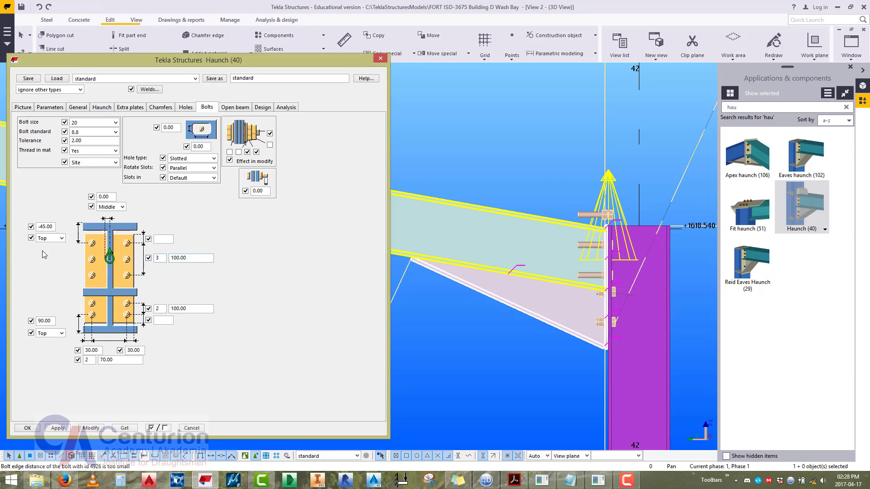
{"action": "left_click_drag", "start_coordinate": [53, 227], "coordinate": [37, 227]}
{"action": "type", "text": "60"}
{"action": "left_click_drag", "start_coordinate": [190, 258], "coordinate": [159, 259]}
{"action": "type", "text": "70"}
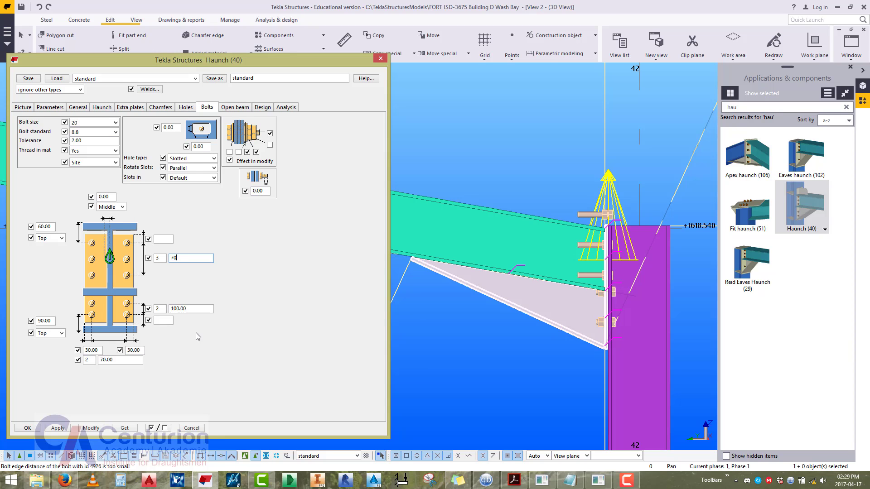
Set the lower bolt group to 70 mm spacing and 50 mm edge distance, the horizontal spacing to 120 mm, and modify the connection.
{"action": "left_click_drag", "start_coordinate": [164, 311], "coordinate": [153, 310]}
{"action": "key", "text": "Tab"}
{"action": "type", "text": "70"}
{"action": "left_click_drag", "start_coordinate": [53, 320], "coordinate": [30, 319]}
{"action": "type", "text": "50"}
{"action": "left_click_drag", "start_coordinate": [118, 362], "coordinate": [72, 355]}
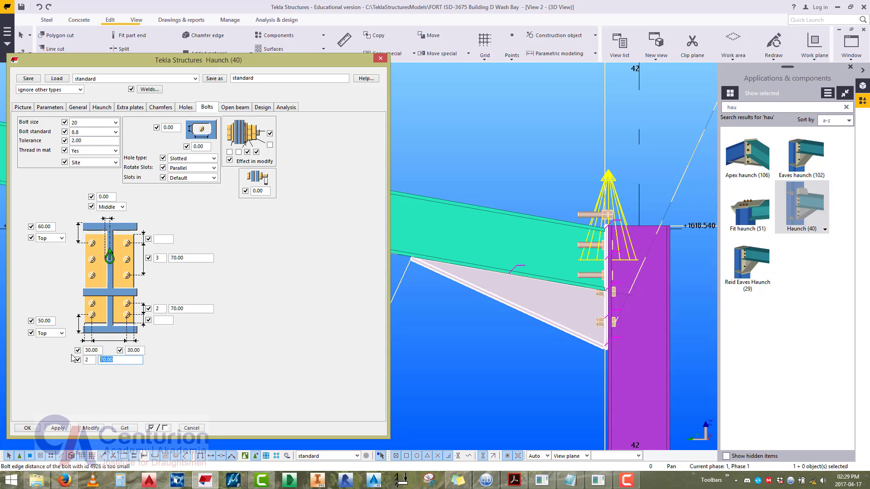
{"action": "type", "text": "120"}
{"action": "left_click", "coordinate": [97, 429]}
{"action": "scroll", "coordinate": [407, 218], "scroll_direction": "up", "scroll_amount": 5}
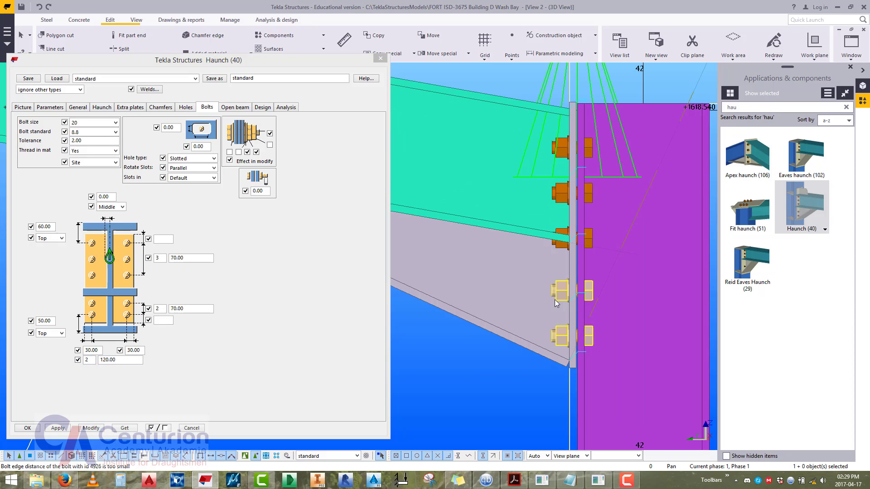
Reduce the upper bolt group to 2 rows and modify the haunch connection.
{"action": "double_click", "coordinate": [158, 258]}
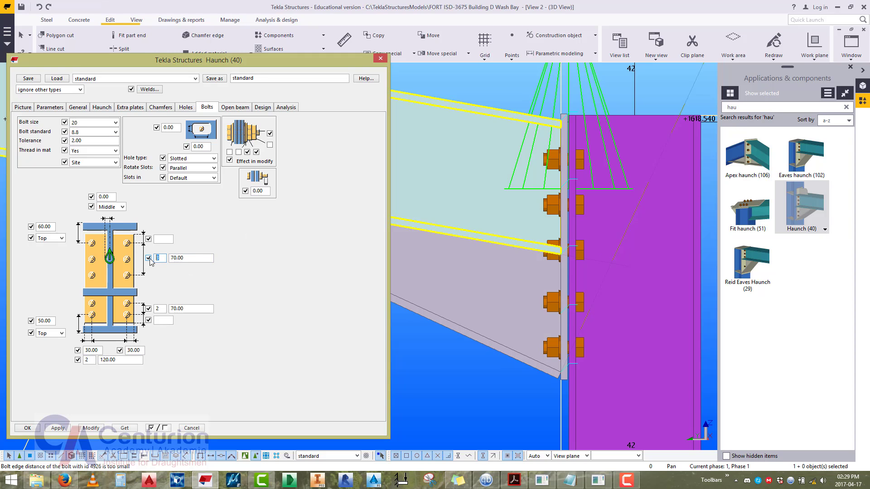
{"action": "type", "text": "2"}
{"action": "left_click", "coordinate": [99, 428]}
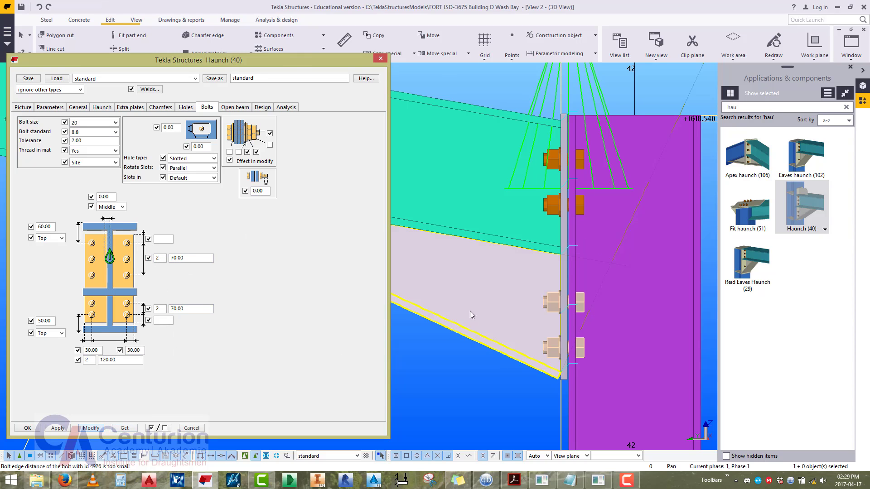
{"action": "middle_click_drag", "start_coordinate": [469, 311], "coordinate": [501, 357]}
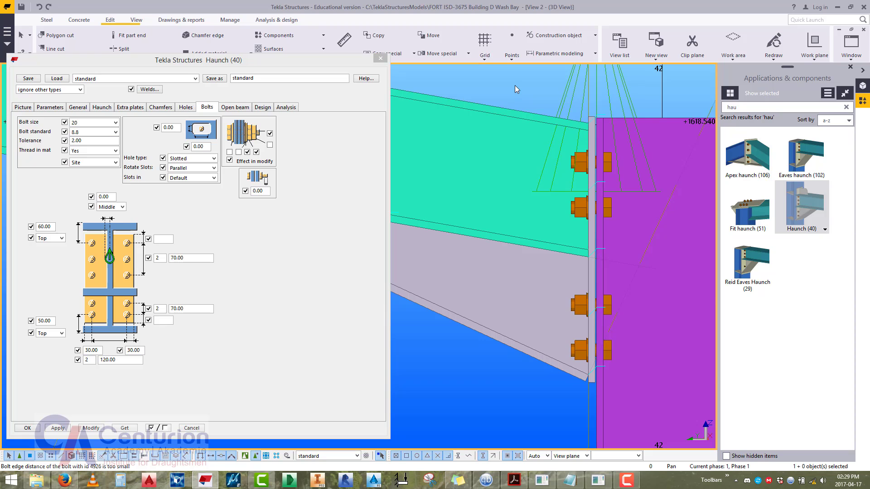
Measure the vertical distance between the upper and lower bolt groups, and clear the temporary dimension from the view.
{"action": "key", "text": "f"}
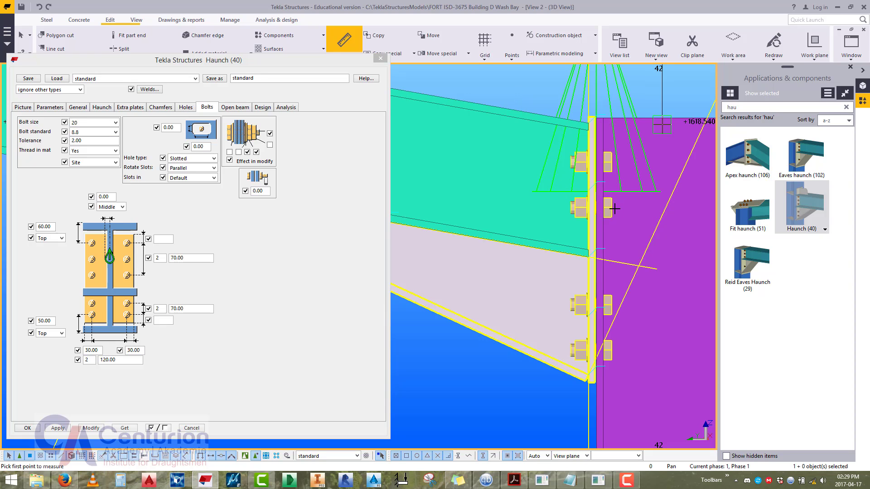
{"action": "left_click", "coordinate": [609, 207]}
{"action": "left_click", "coordinate": [612, 305]}
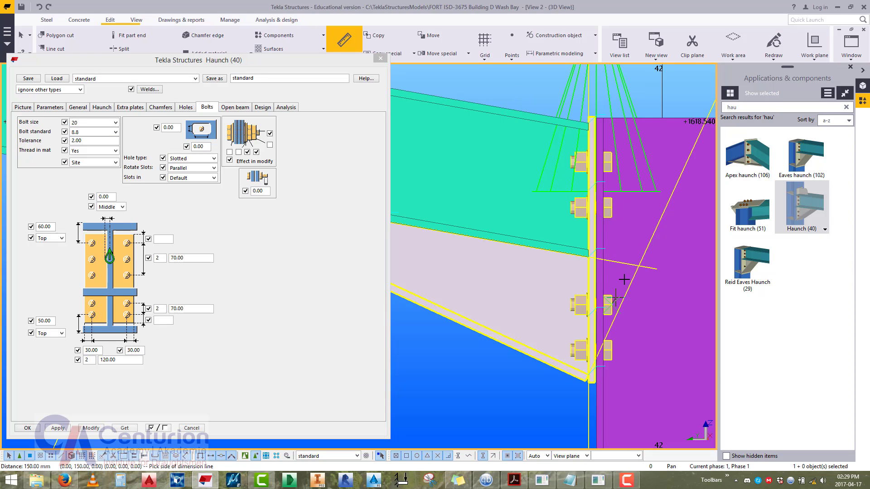
{"action": "middle_click_drag", "start_coordinate": [649, 243], "coordinate": [588, 258]}
{"action": "right_click", "coordinate": [587, 258]}
{"action": "left_click", "coordinate": [601, 258]}
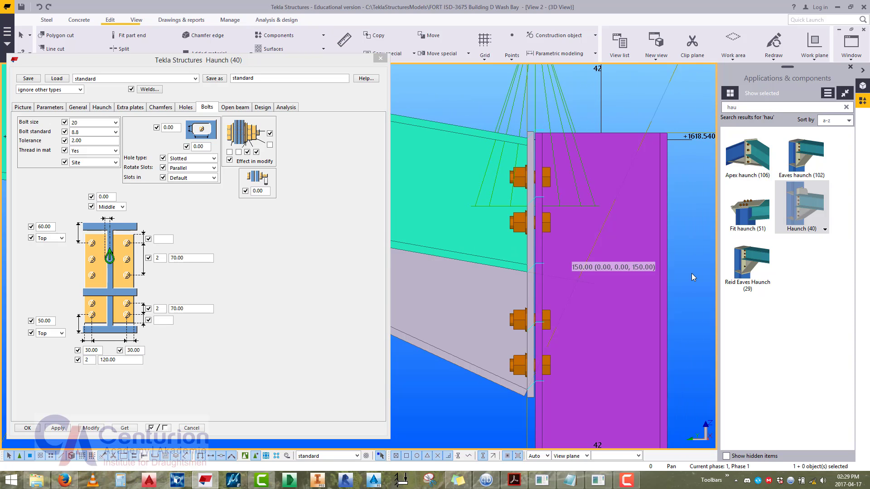
{"action": "scroll", "coordinate": [625, 303], "scroll_direction": "down", "scroll_amount": 3}
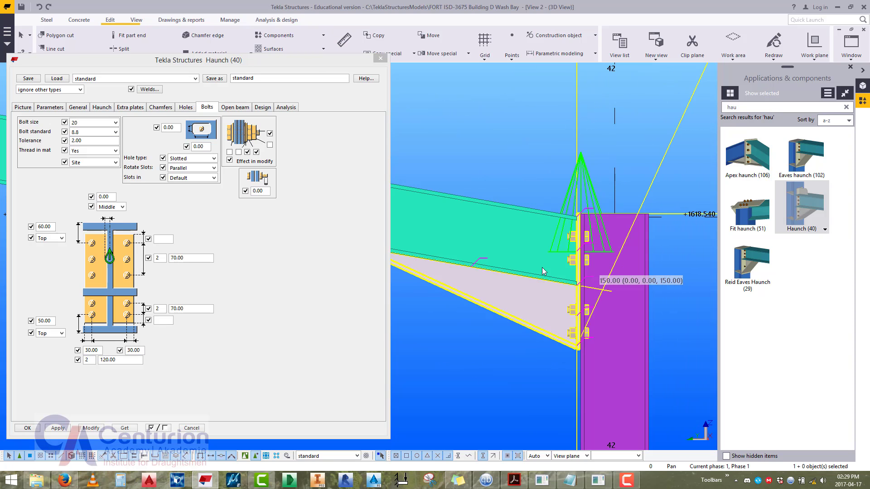
{"action": "left_click", "coordinate": [614, 340]}
{"action": "left_click", "coordinate": [530, 361]}
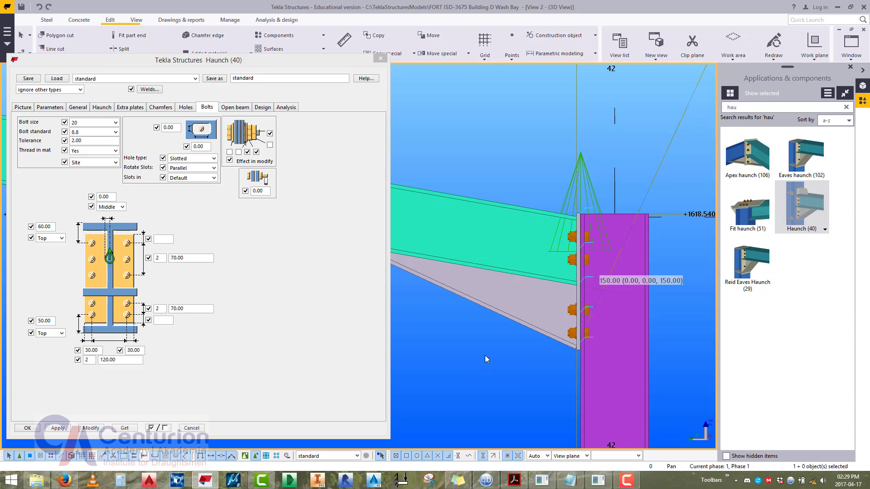
{"action": "right_click", "coordinate": [468, 149]}
{"action": "left_click", "coordinate": [499, 202]}
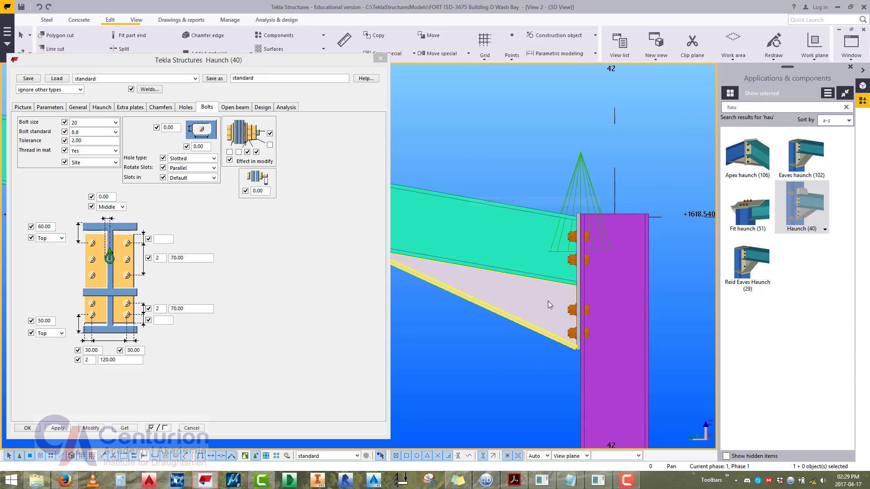
Select the finished haunch connection at gridline 42 and accept its settings, closing the properties dialog.
{"action": "middle_click_drag", "start_coordinate": [580, 300], "coordinate": [651, 344]}
{"action": "scroll", "coordinate": [653, 333], "scroll_direction": "down", "scroll_amount": 2}
{"action": "middle_click_drag", "start_coordinate": [623, 277], "coordinate": [595, 250]}
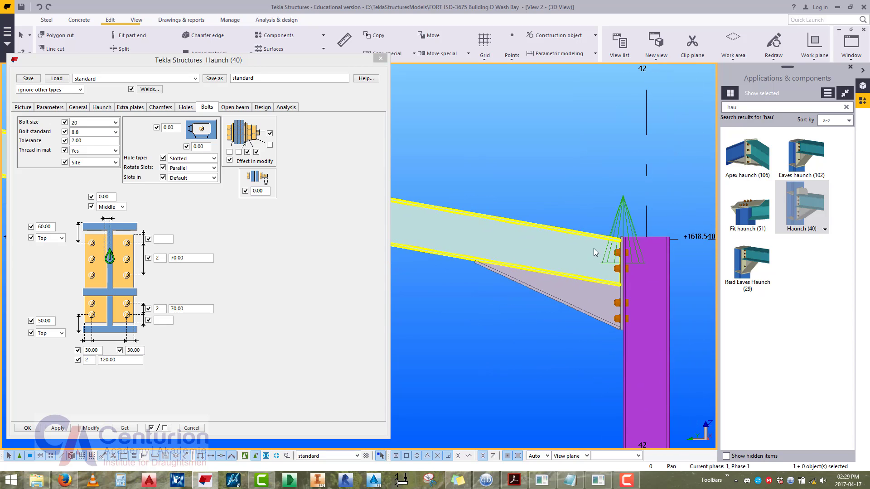
{"action": "left_click", "coordinate": [620, 211]}
{"action": "left_click", "coordinate": [36, 429]}
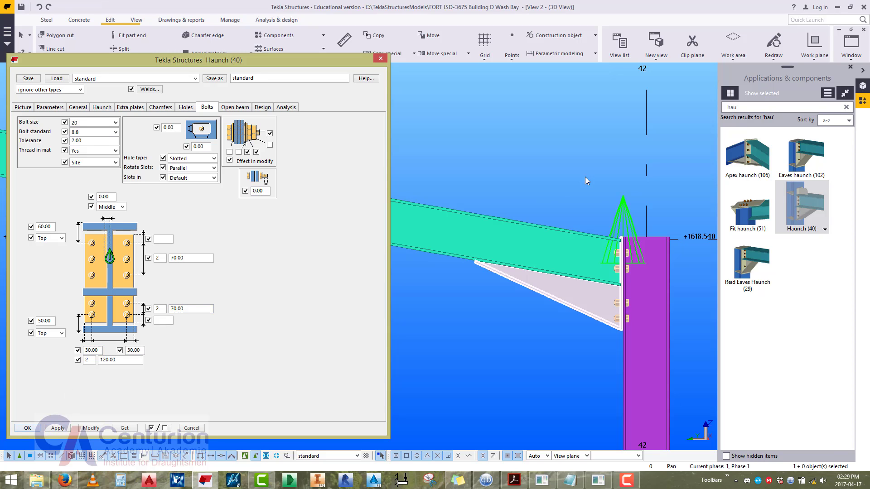
{"action": "left_click", "coordinate": [619, 197]}
{"action": "left_click", "coordinate": [67, 426]}
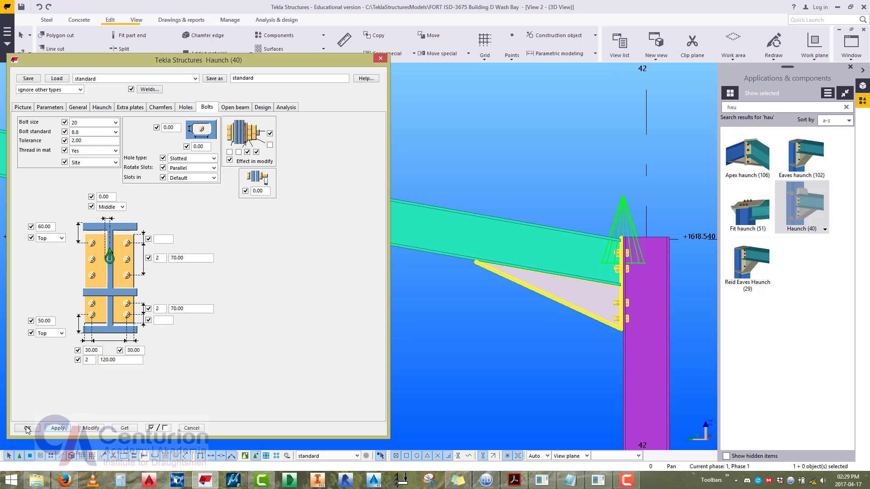
Apply the Haunch (40) connection between the gridline 43 column and its rafter.
{"action": "scroll", "coordinate": [453, 323], "scroll_direction": "down", "scroll_amount": 2}
{"action": "middle_click_drag", "start_coordinate": [431, 320], "coordinate": [491, 302]}
{"action": "scroll", "coordinate": [491, 303], "scroll_direction": "down", "scroll_amount": 5}
{"action": "middle_click_drag", "start_coordinate": [172, 254], "coordinate": [369, 234]}
{"action": "scroll", "coordinate": [342, 249], "scroll_direction": "down", "scroll_amount": 1}
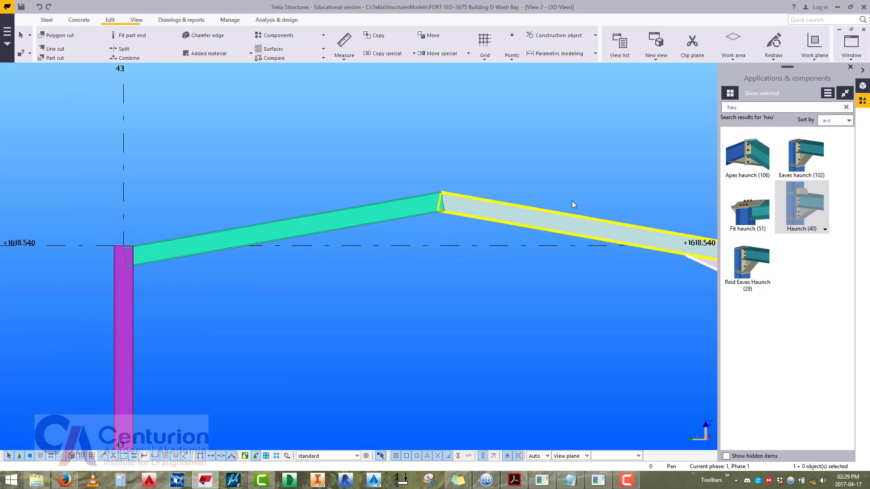
{"action": "left_click", "coordinate": [794, 215]}
{"action": "left_click", "coordinate": [126, 295]}
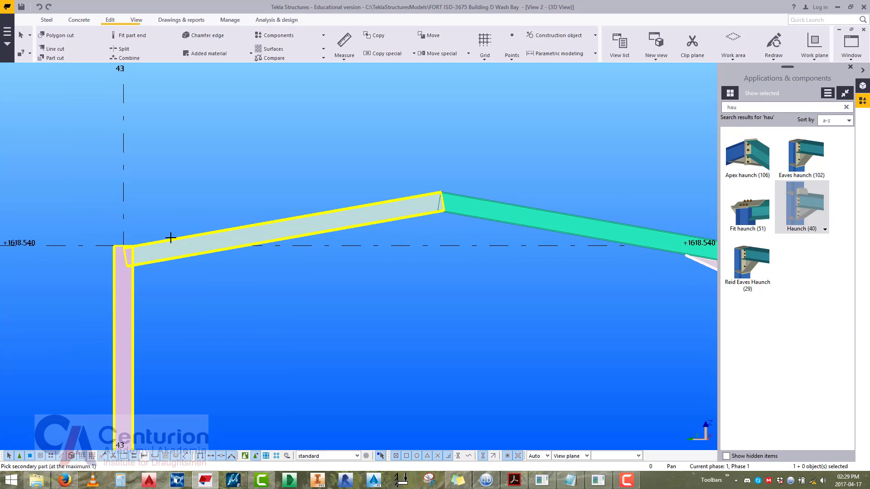
{"action": "left_click", "coordinate": [170, 237]}
{"action": "scroll", "coordinate": [210, 254], "scroll_direction": "down", "scroll_amount": 2}
Apply the Apex haunch (106) connection between the two rafters at the ridge.
{"action": "scroll", "coordinate": [313, 274], "scroll_direction": "up", "scroll_amount": 5}
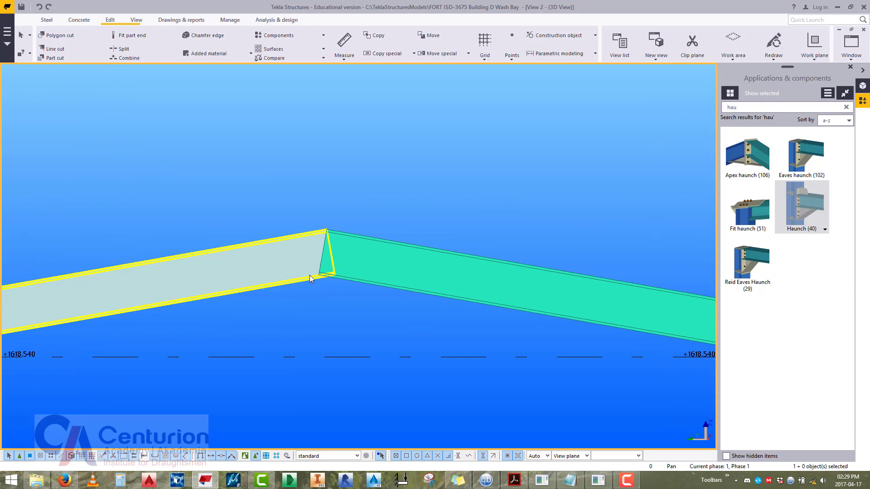
{"action": "left_click", "coordinate": [751, 157]}
{"action": "left_click", "coordinate": [499, 262]}
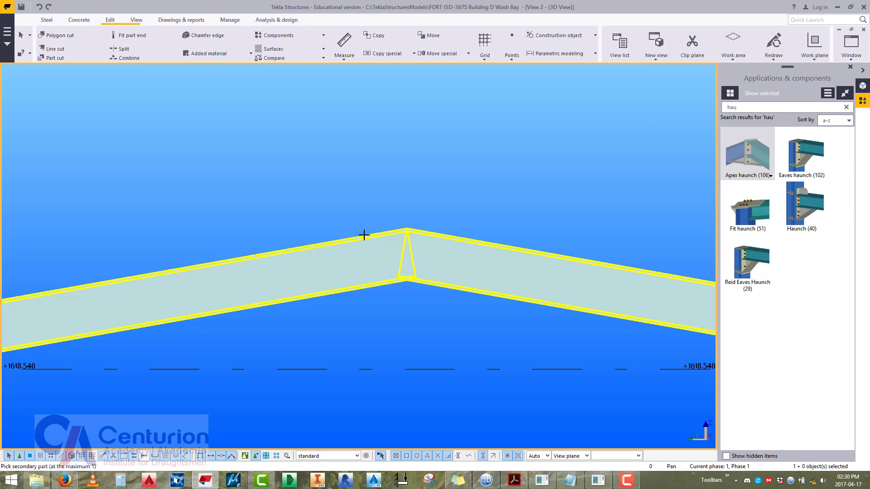
{"action": "left_click", "coordinate": [357, 247]}
{"action": "right_click", "coordinate": [353, 165]}
Set the apex haunch lengths to 300 mm on both sides and both end plate edge distances to 10 mm, and modify the connection.
{"action": "double_click", "coordinate": [402, 199]}
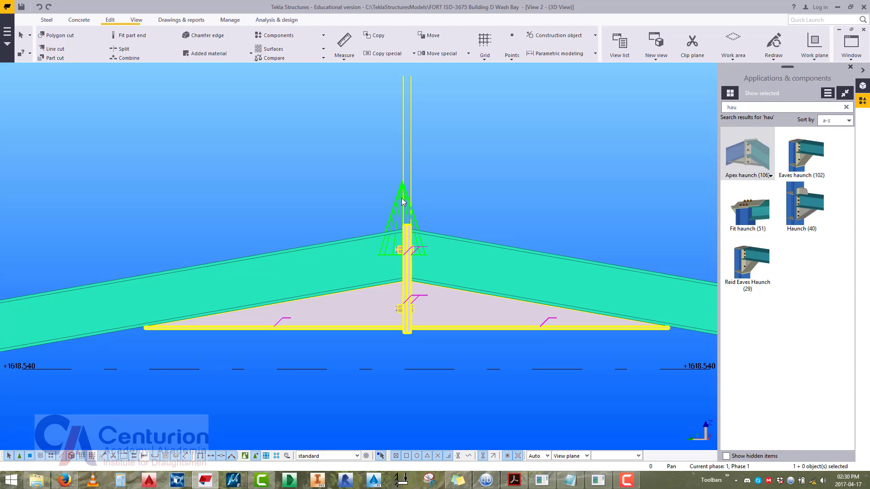
{"action": "middle_click_drag", "start_coordinate": [421, 222], "coordinate": [543, 242]}
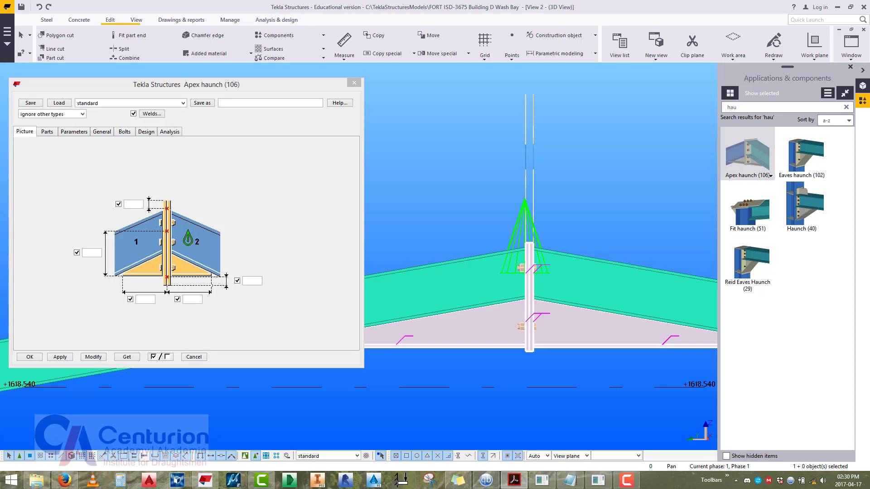
{"action": "left_click", "coordinate": [149, 300]}
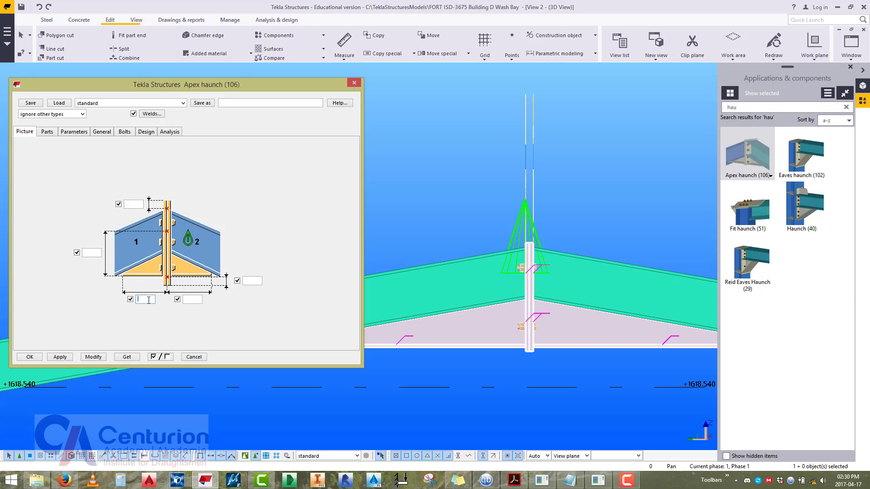
{"action": "type", "text": "3003"}
{"action": "left_click", "coordinate": [129, 205]}
{"action": "type", "text": "10"}
{"action": "left_click", "coordinate": [252, 281]}
{"action": "type", "text": "10"}
{"action": "left_click", "coordinate": [94, 357]}
{"action": "scroll", "coordinate": [554, 318], "scroll_direction": "up", "scroll_amount": 5}
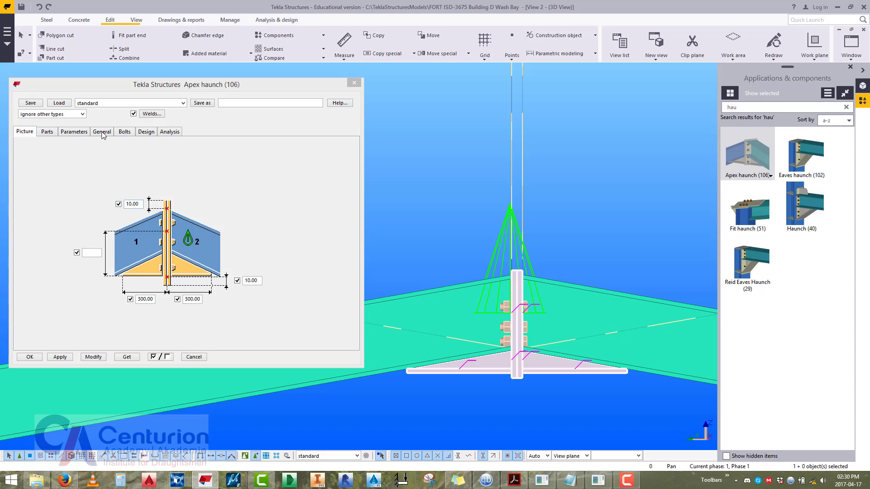
Set the apex end plate to 10 × 200 × 375 mm with two bolt columns spaced 120 mm, and modify the connection.
{"action": "left_click", "coordinate": [53, 135]}
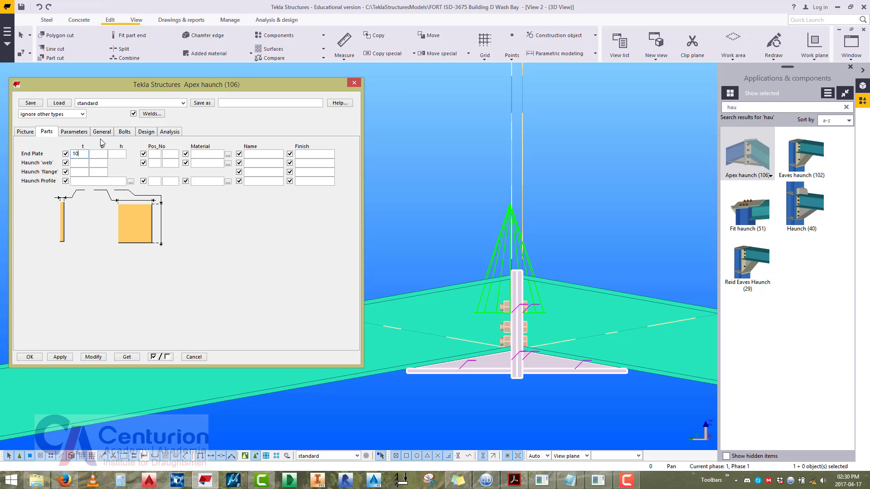
{"action": "left_click", "coordinate": [124, 132]}
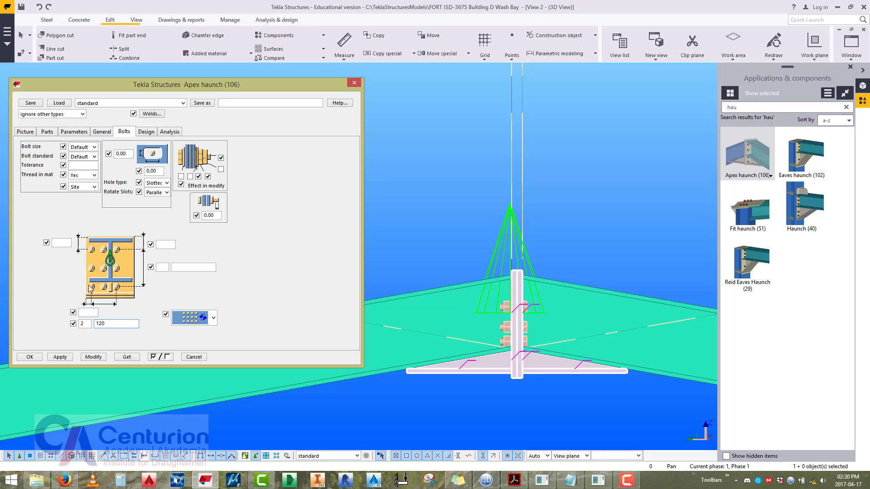
{"action": "left_click", "coordinate": [47, 131]}
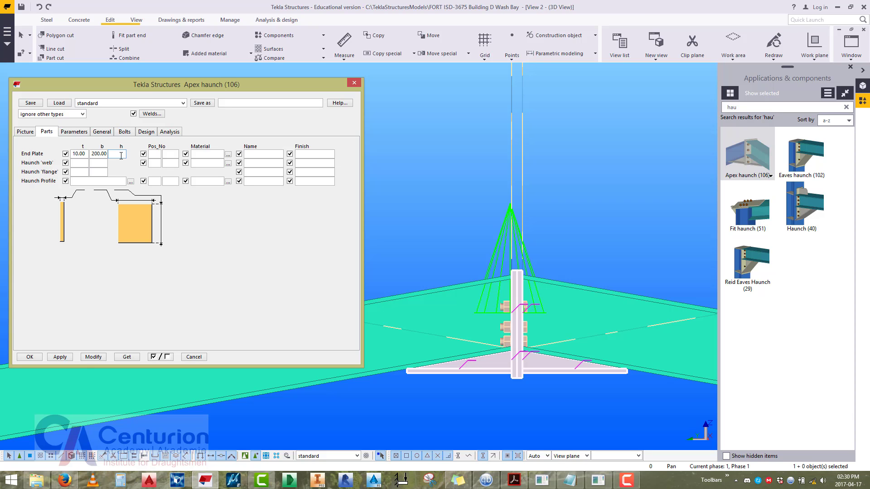
{"action": "left_click", "coordinate": [98, 358]}
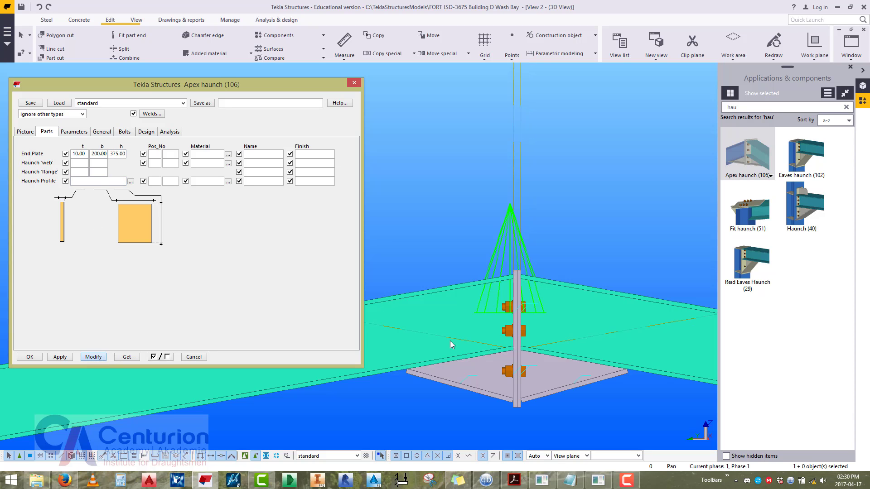
Set the apex bolts to three rows spaced 70 and 135 mm with a 60 mm top edge distance, and modify the connection.
{"action": "left_click", "coordinate": [124, 132]}
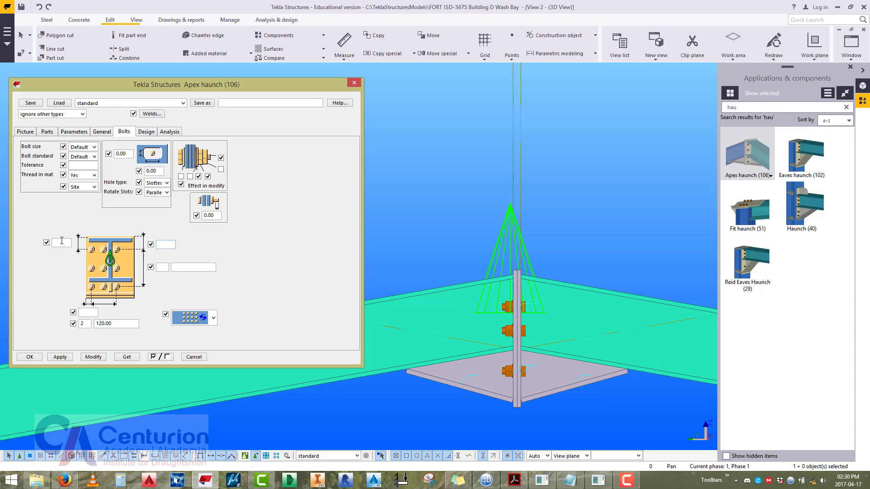
{"action": "left_click", "coordinate": [61, 243]}
{"action": "left_click", "coordinate": [168, 269]}
{"action": "type", "text": "70 135"}
{"action": "left_click", "coordinate": [94, 357]}
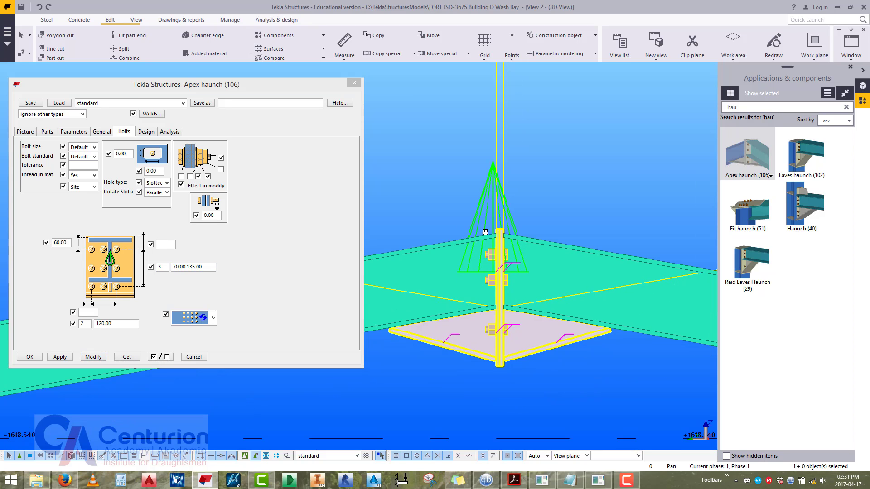
{"action": "scroll", "coordinate": [502, 310], "scroll_direction": "up", "scroll_amount": 2}
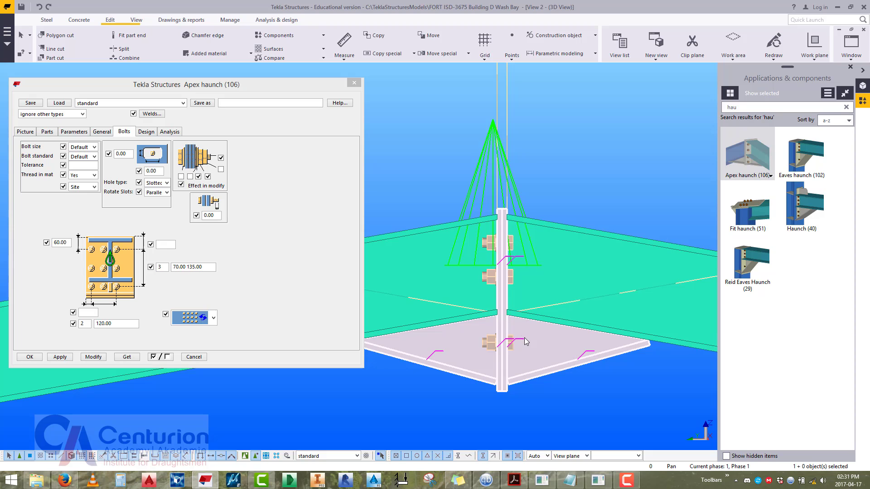
Measure the distance from the lowest apex bolt to the lower end of the end plate.
{"action": "middle_click_drag", "start_coordinate": [524, 338], "coordinate": [540, 323]}
{"action": "left_click", "coordinate": [349, 45]}
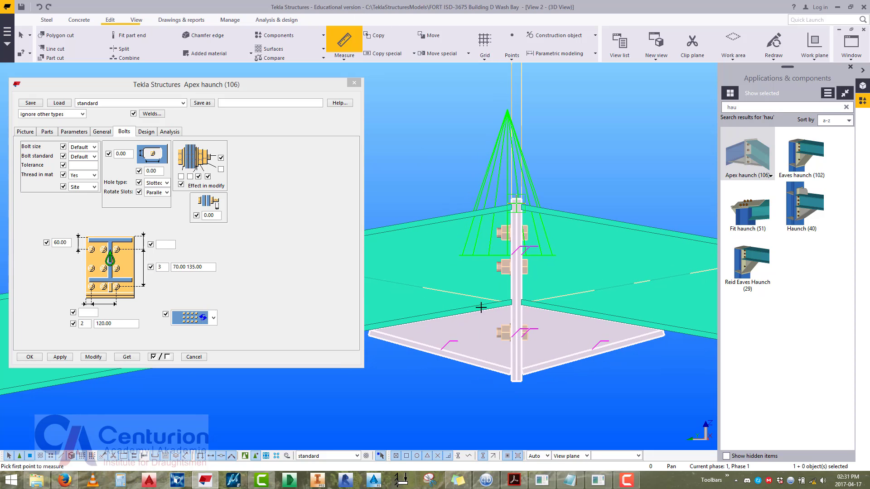
{"action": "left_click", "coordinate": [497, 332]}
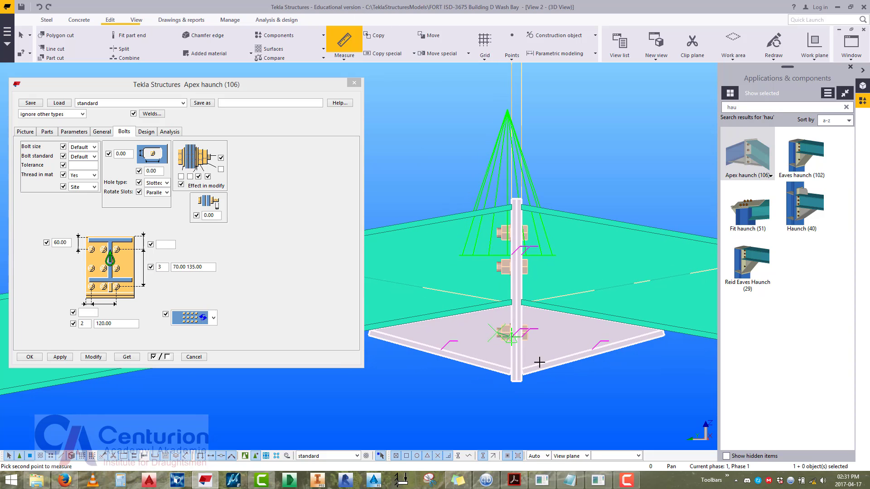
{"action": "left_click", "coordinate": [514, 380]}
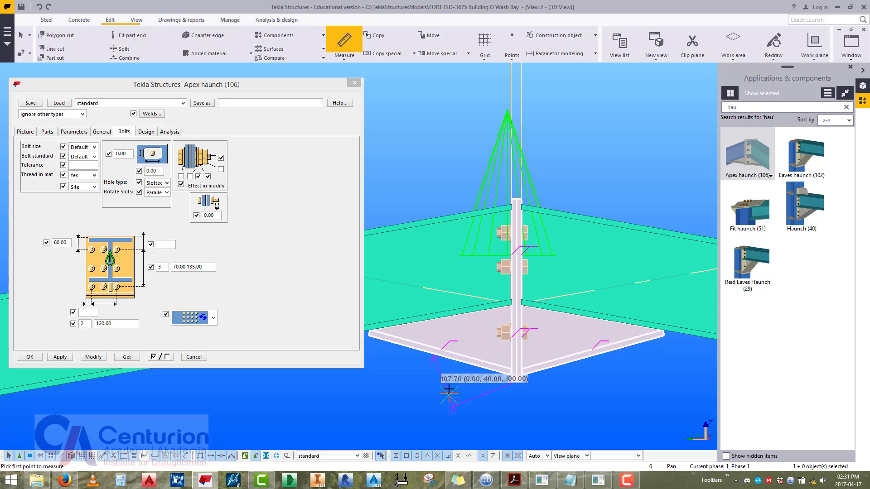
{"action": "right_click", "coordinate": [476, 299]}
{"action": "left_click", "coordinate": [496, 302]}
{"action": "middle_click_drag", "start_coordinate": [501, 173], "coordinate": [526, 206]}
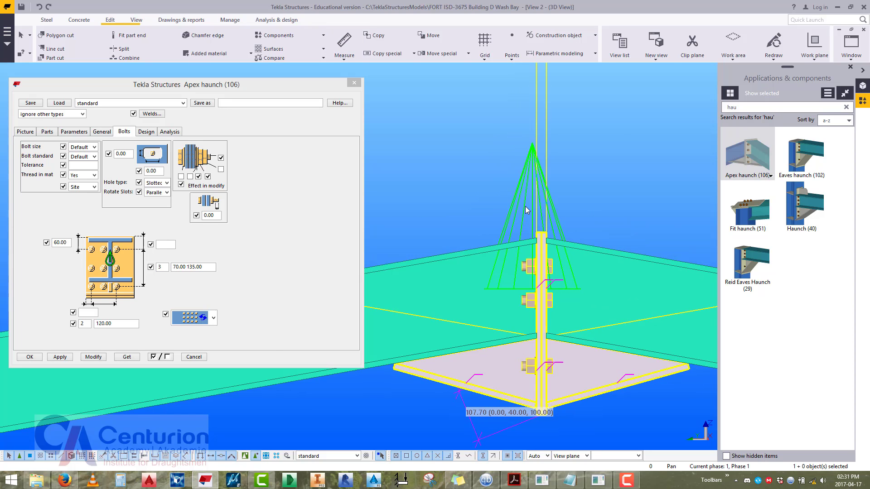
{"action": "left_click", "coordinate": [175, 267]}
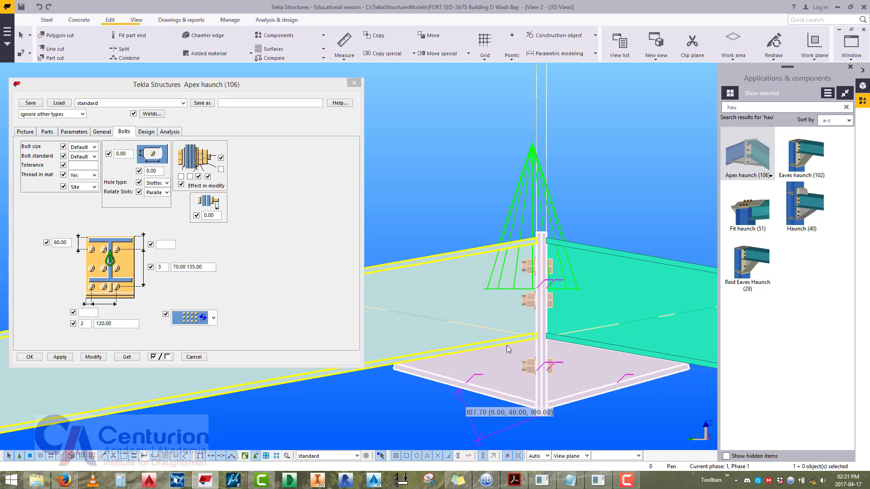
Try a height dimension of 150 mm for the apex haunch and modify the connection.
{"action": "left_click", "coordinate": [30, 132]}
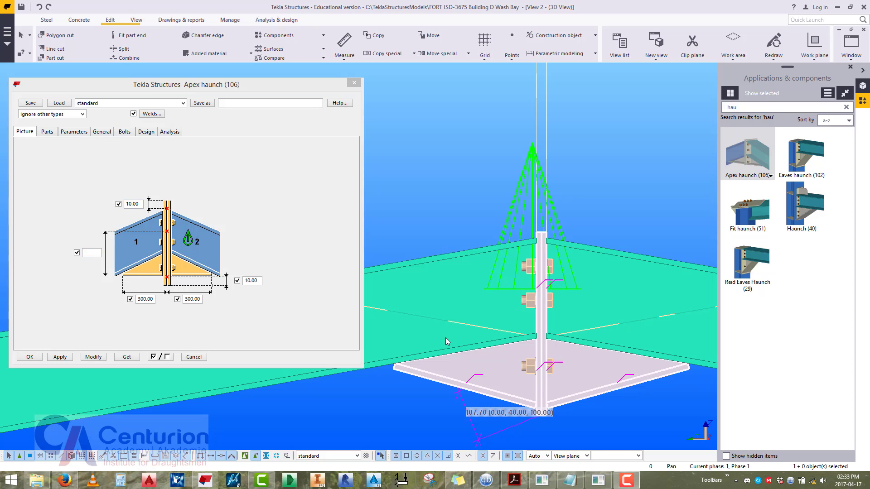
{"action": "left_click", "coordinate": [95, 253]}
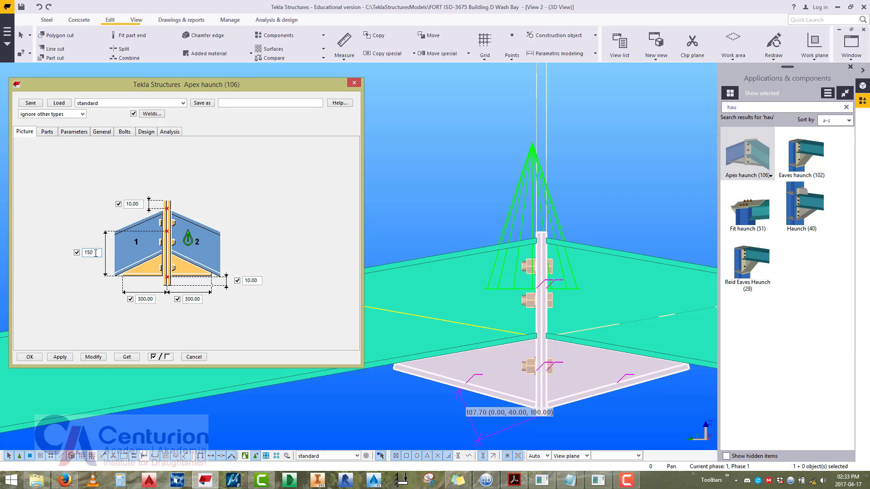
{"action": "left_click", "coordinate": [92, 357]}
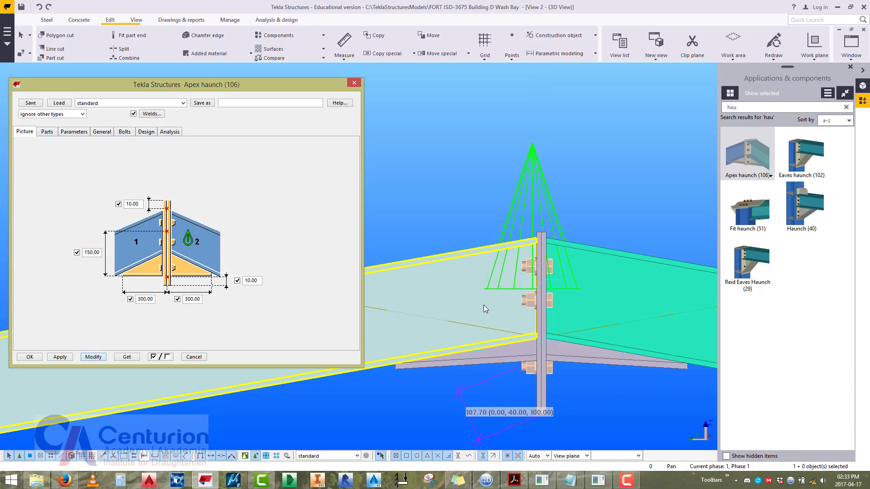
{"action": "middle_click_drag", "start_coordinate": [500, 229], "coordinate": [489, 181]}
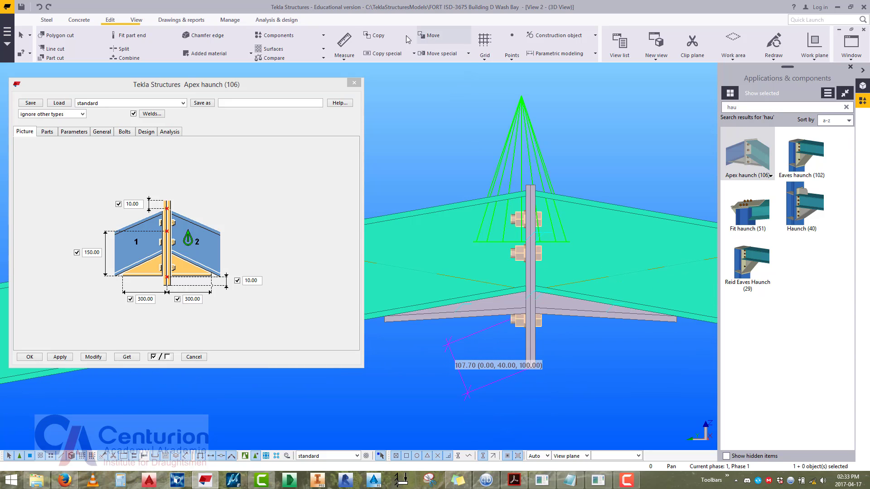
Measure vertically from the haunch underside at the end plate down to the plate's lower end.
{"action": "left_click", "coordinate": [344, 43]}
{"action": "scroll", "coordinate": [538, 320], "scroll_direction": "up", "scroll_amount": 3}
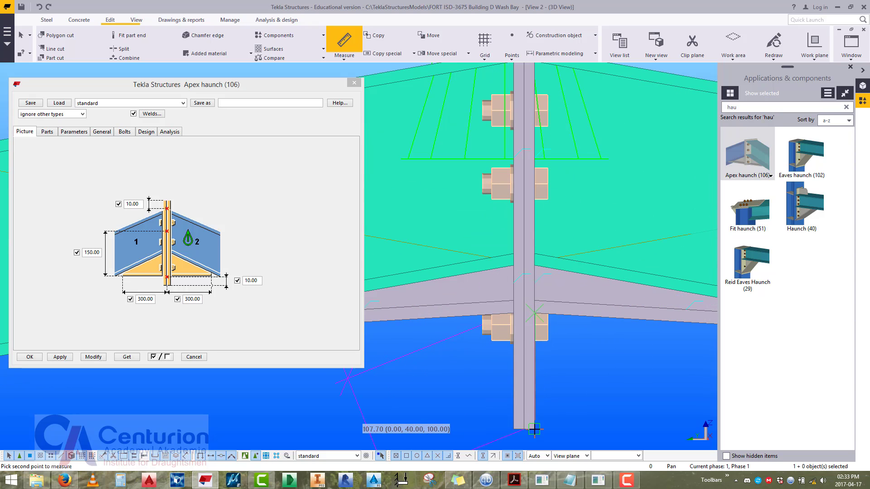
{"action": "right_click", "coordinate": [537, 345]}
{"action": "left_click", "coordinate": [561, 202]}
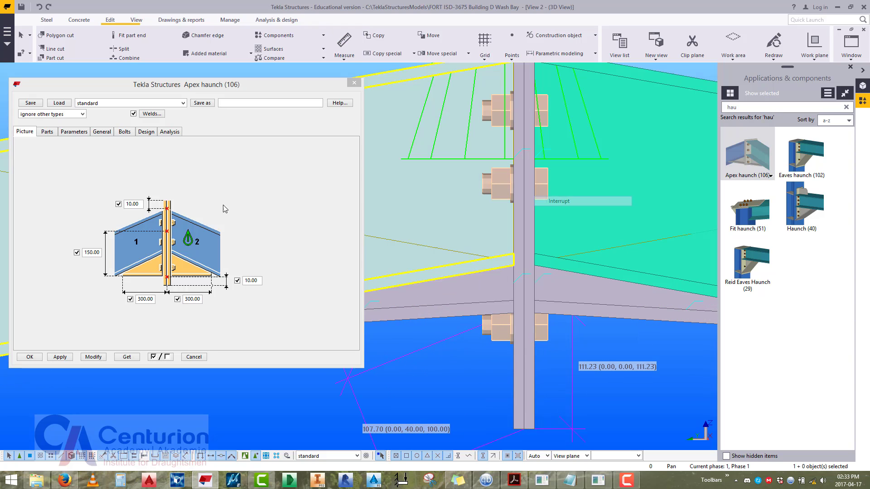
Try a height dimension of 251 mm for the apex haunch and modify the connection.
{"action": "left_click_drag", "start_coordinate": [91, 254], "coordinate": [86, 253]}
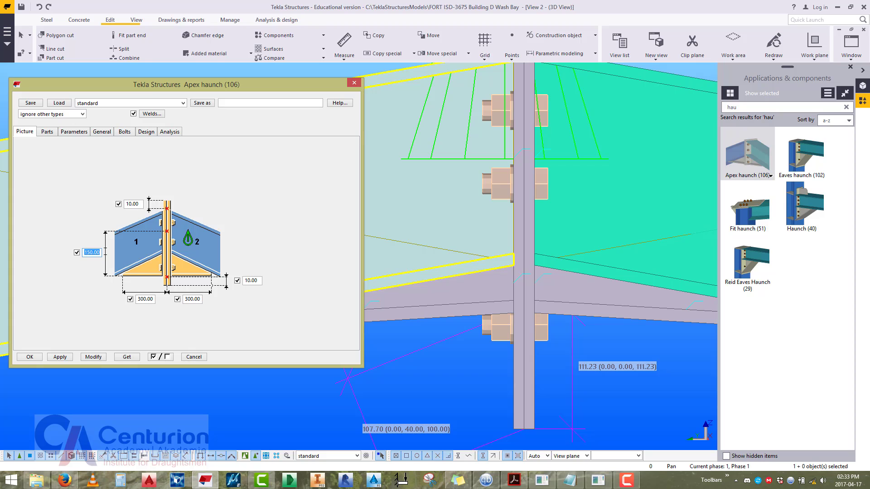
{"action": "type", "text": "25"}
{"action": "left_click", "coordinate": [86, 359]}
{"action": "middle_click_drag", "start_coordinate": [441, 356], "coordinate": [445, 304]}
{"action": "scroll", "coordinate": [482, 337], "scroll_direction": "down", "scroll_amount": 2}
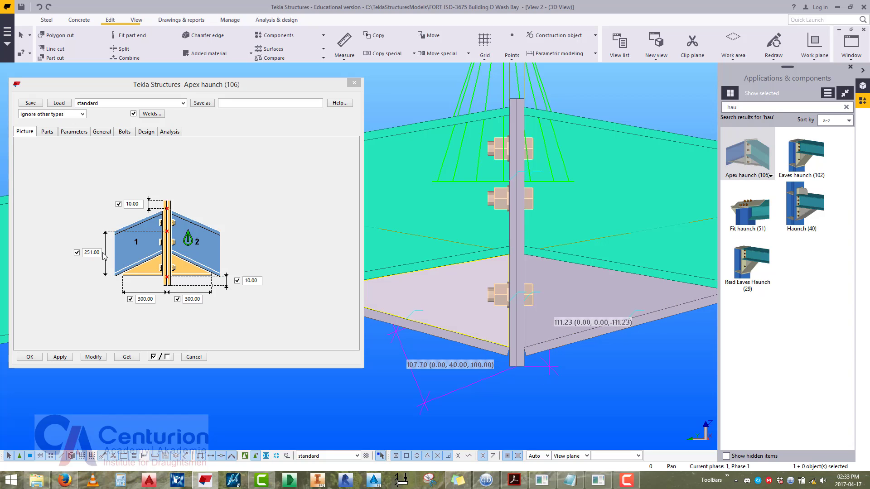
Clear the apex haunch height dimension and modify the connection to use its default.
{"action": "left_click", "coordinate": [89, 253]}
{"action": "double_click", "coordinate": [86, 252]}
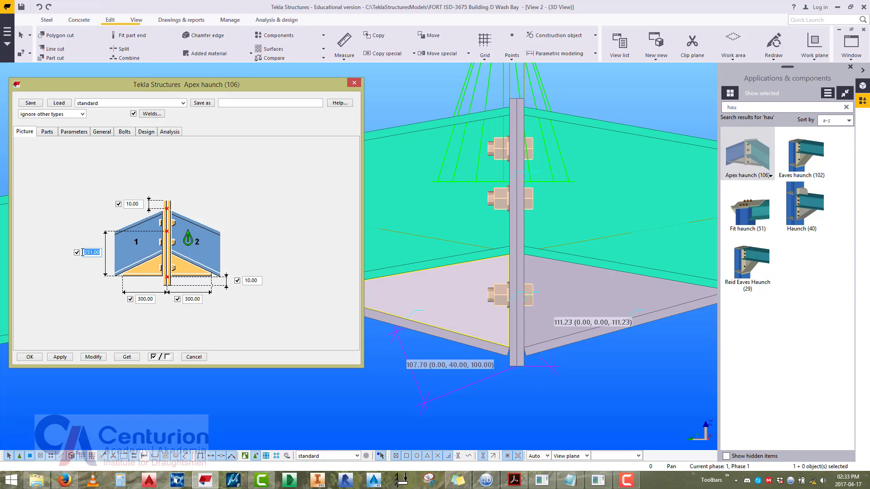
{"action": "key", "text": "BackSpace"}
{"action": "left_click", "coordinate": [99, 360]}
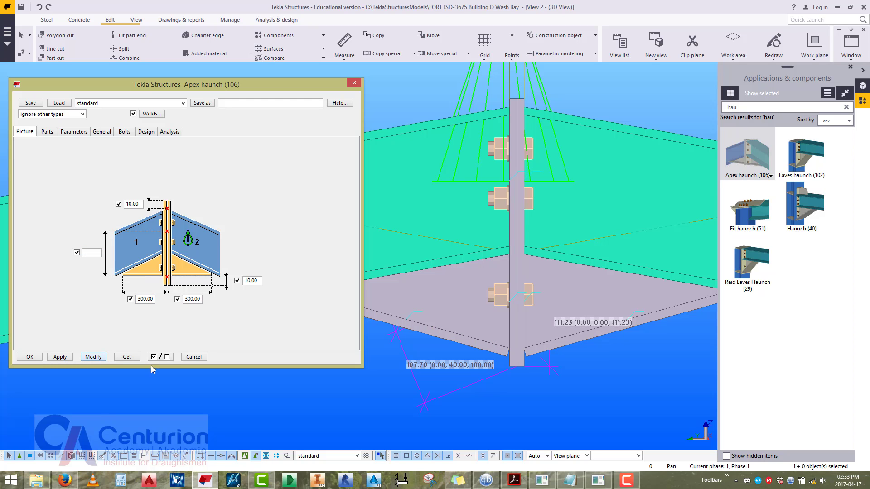
Redraw the view to remove the temporary measurements and close the apex haunch properties.
{"action": "scroll", "coordinate": [543, 374], "scroll_direction": "down", "scroll_amount": 5}
{"action": "right_click", "coordinate": [573, 233]}
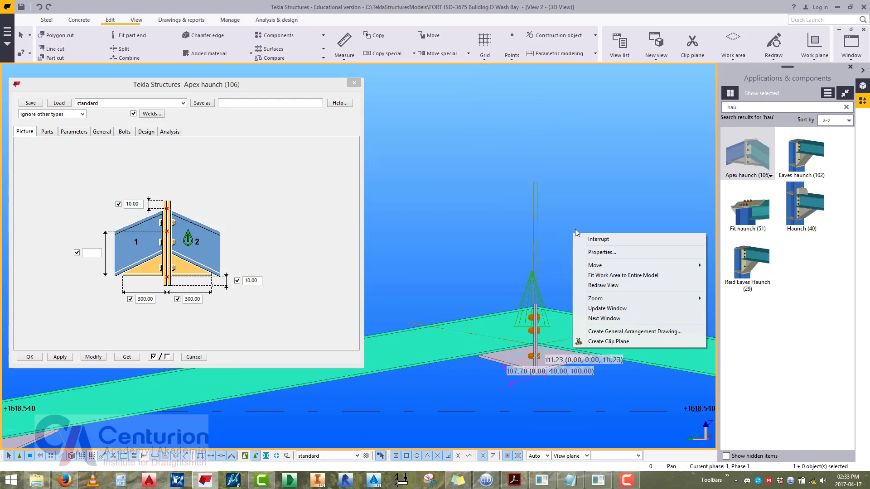
{"action": "left_click", "coordinate": [596, 287]}
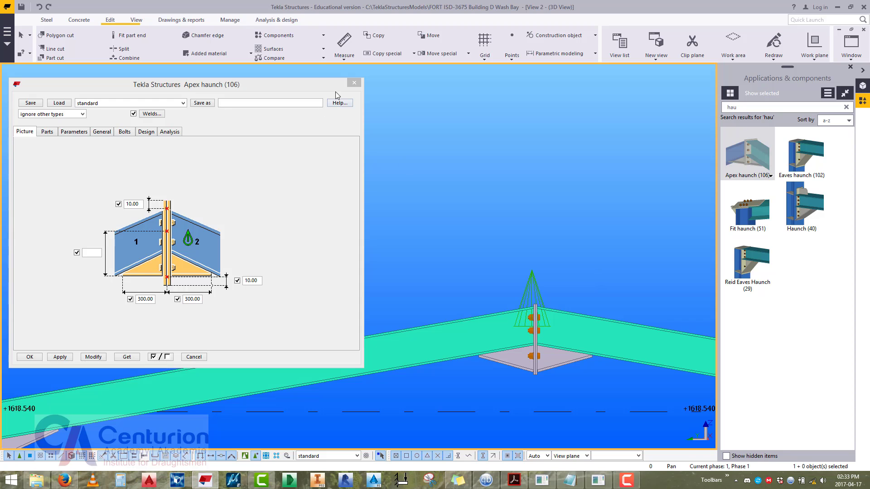
{"action": "left_click", "coordinate": [354, 83]}
Assign both rafters together with their eaves and apex haunch connections to Phase 2 in the Phase Manager.
{"action": "scroll", "coordinate": [428, 162], "scroll_direction": "down", "scroll_amount": 8}
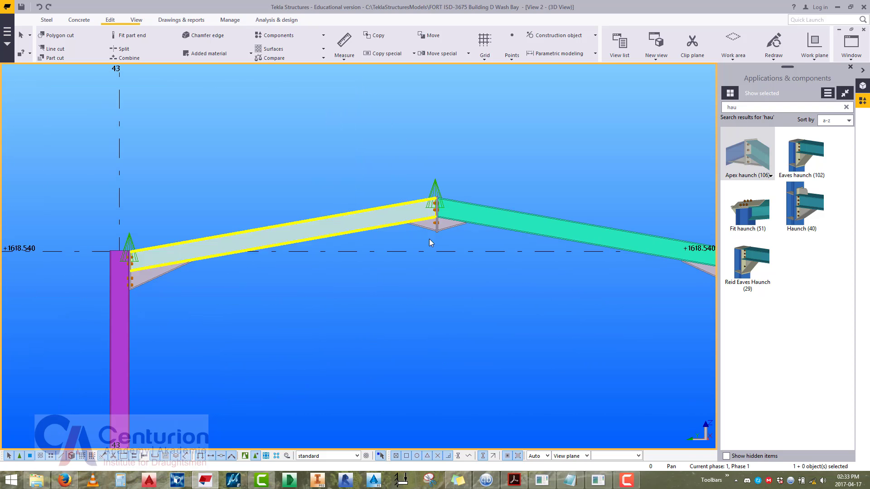
{"action": "scroll", "coordinate": [354, 206], "scroll_direction": "down", "scroll_amount": 2}
{"action": "middle_click_drag", "start_coordinate": [335, 202], "coordinate": [399, 214]}
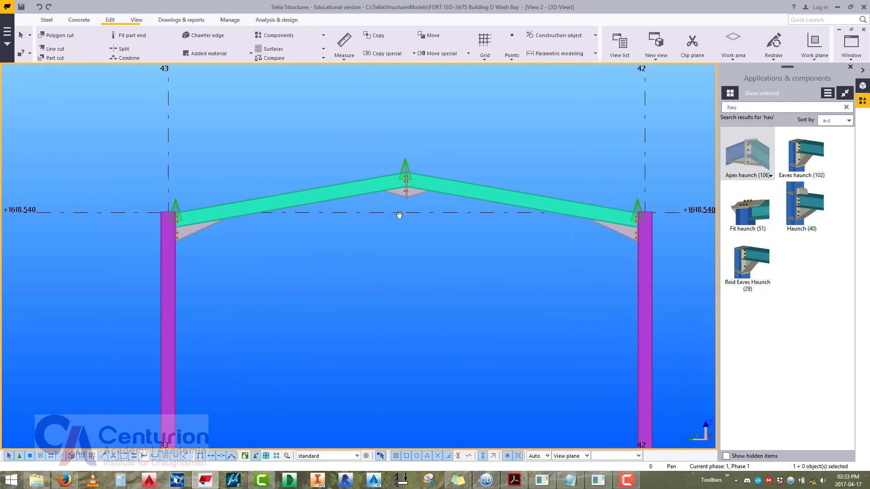
{"action": "scroll", "coordinate": [358, 312], "scroll_direction": "down", "scroll_amount": 1}
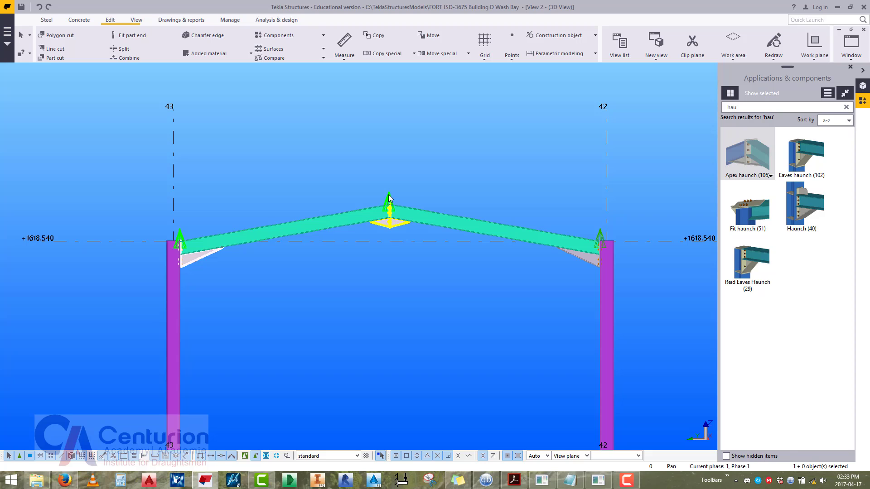
{"action": "left_click", "coordinate": [353, 215], "text": "ctrl"}
{"action": "left_click", "coordinate": [471, 229], "text": "ctrl"}
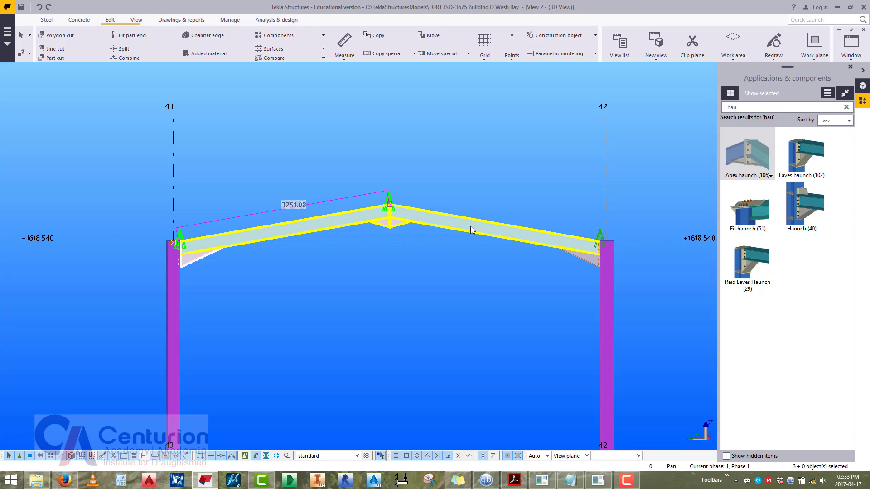
{"action": "left_click", "coordinate": [597, 234], "text": "ctrl"}
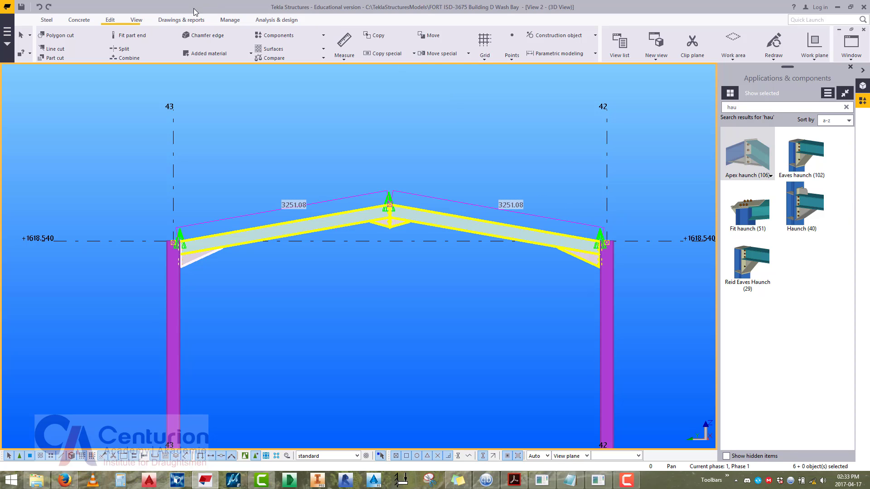
{"action": "left_click", "coordinate": [181, 20]}
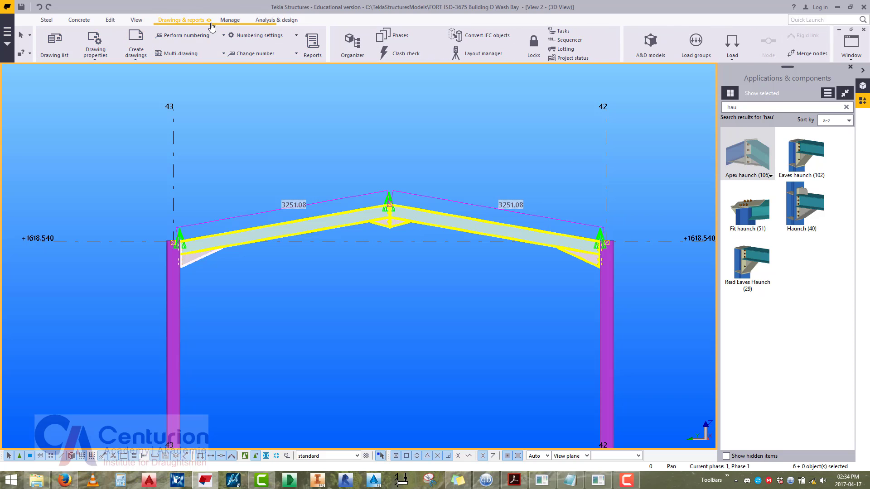
{"action": "left_click", "coordinate": [230, 20]}
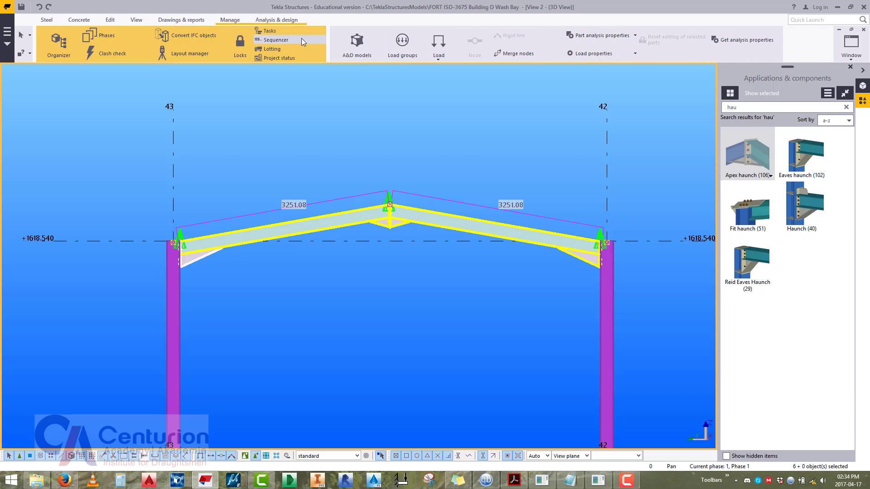
{"action": "left_click", "coordinate": [100, 35]}
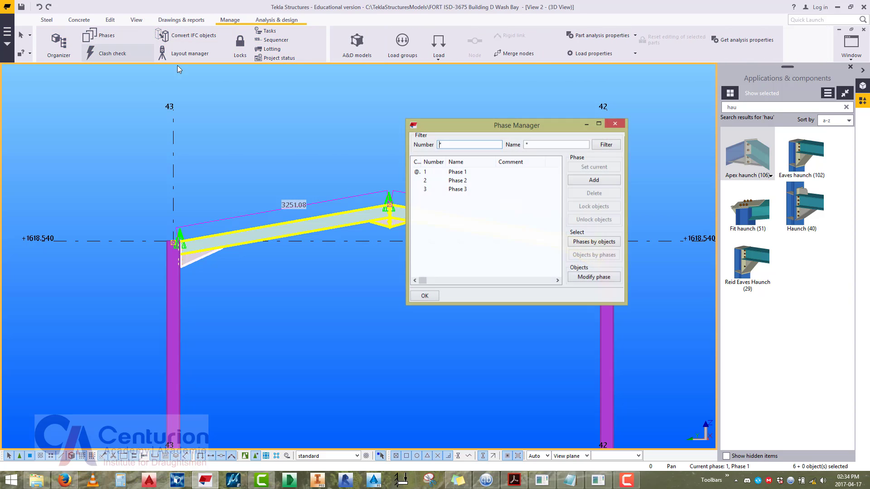
{"action": "left_click", "coordinate": [451, 181]}
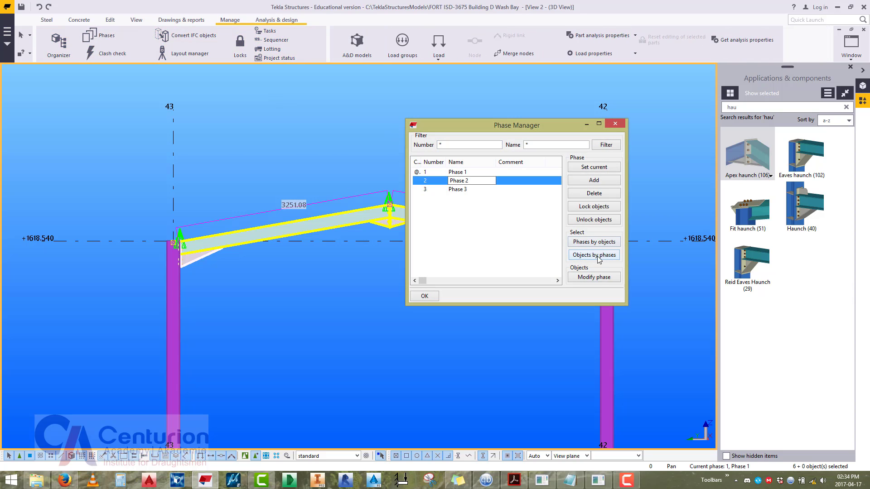
{"action": "left_click", "coordinate": [594, 278]}
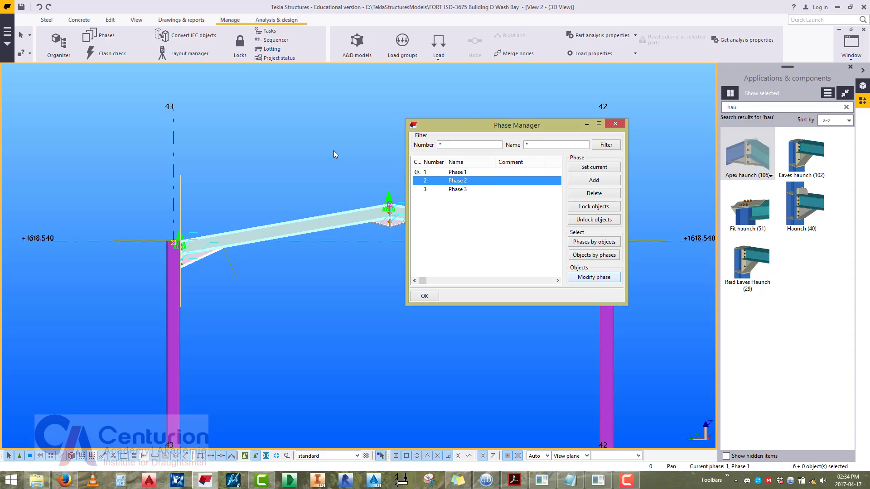
Assign the apex haunch connection to Phase 2, then set Phase 2 as the current phase and close the Phase Manager.
{"action": "left_click", "coordinate": [322, 149]}
{"action": "scroll", "coordinate": [320, 158], "scroll_direction": "down", "scroll_amount": 3}
{"action": "left_click", "coordinate": [350, 173]}
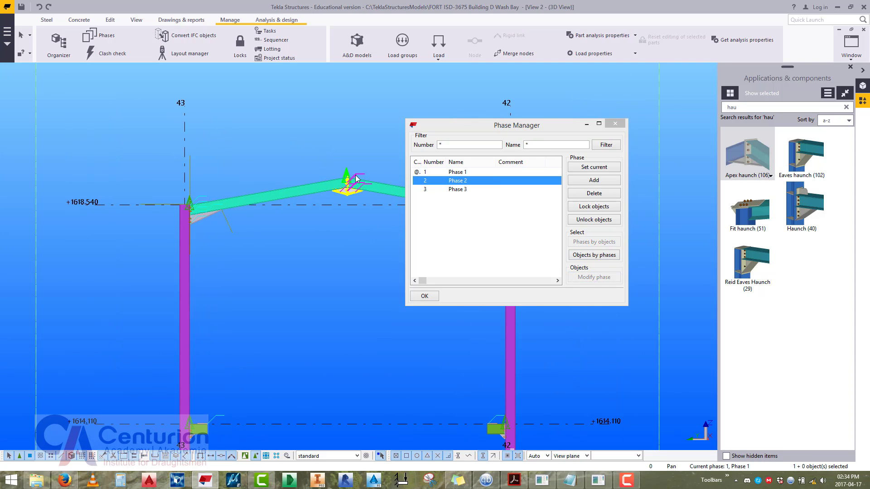
{"action": "left_click", "coordinate": [598, 278]}
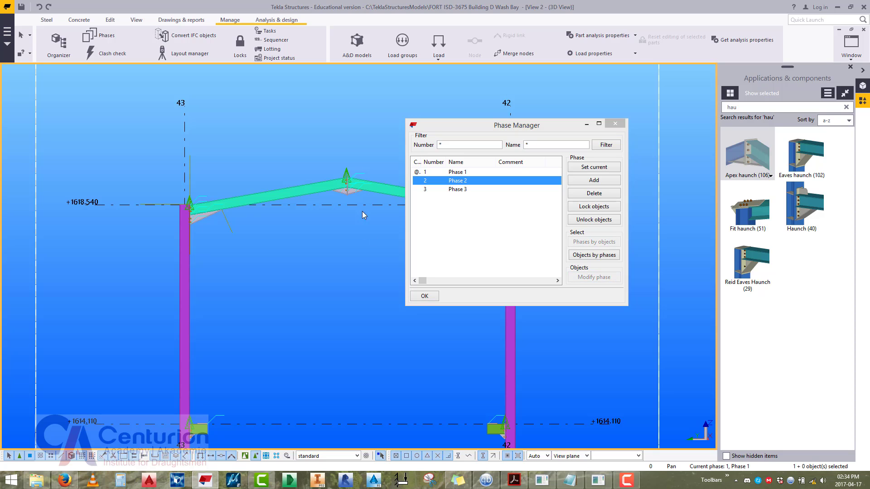
{"action": "scroll", "coordinate": [349, 184], "scroll_direction": "up", "scroll_amount": 10}
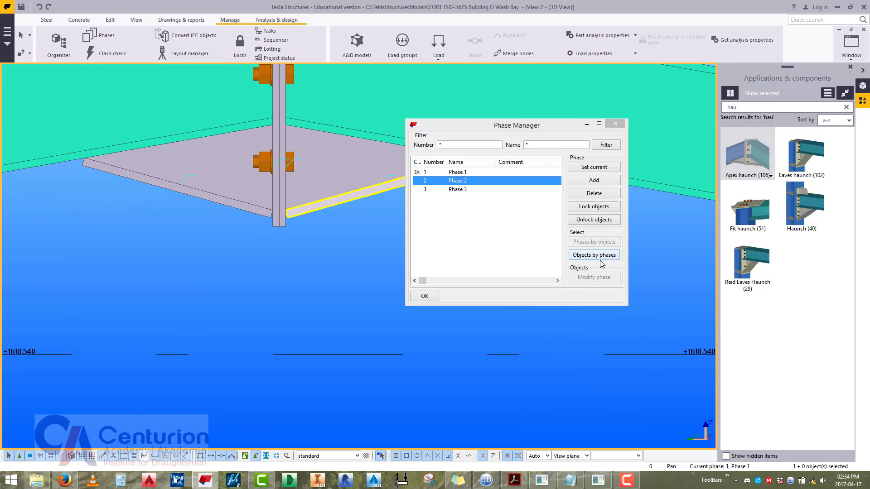
{"action": "left_click", "coordinate": [593, 167]}
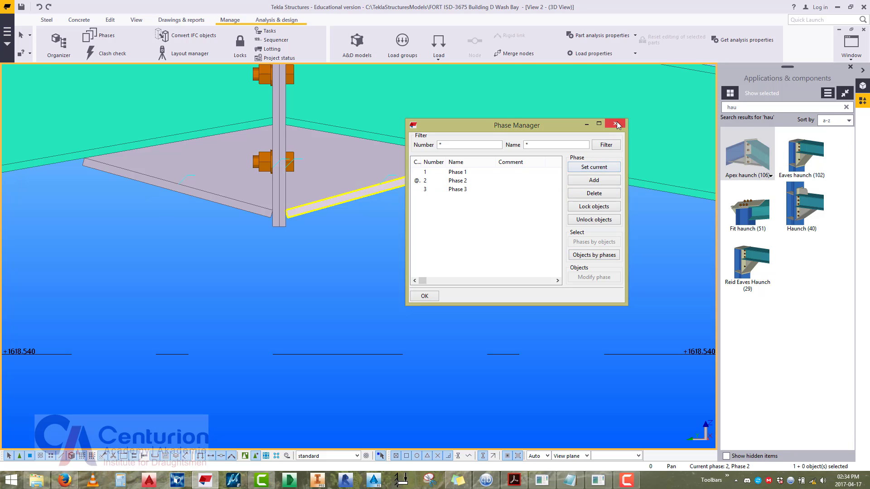
{"action": "left_click", "coordinate": [615, 123]}
Copy the rafter's profile UC203*203*46 into the apex haunch's Haunch Profile and modify the connection.
{"action": "scroll", "coordinate": [412, 308], "scroll_direction": "up", "scroll_amount": 3}
{"action": "scroll", "coordinate": [410, 345], "scroll_direction": "down", "scroll_amount": 2}
{"action": "double_click", "coordinate": [285, 88]}
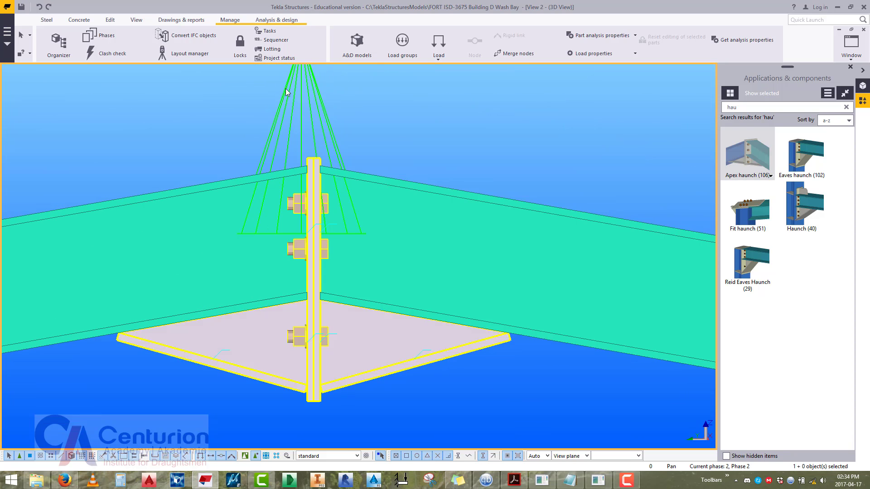
{"action": "middle_click_drag", "start_coordinate": [398, 317], "coordinate": [548, 231], "text": "ctrl"}
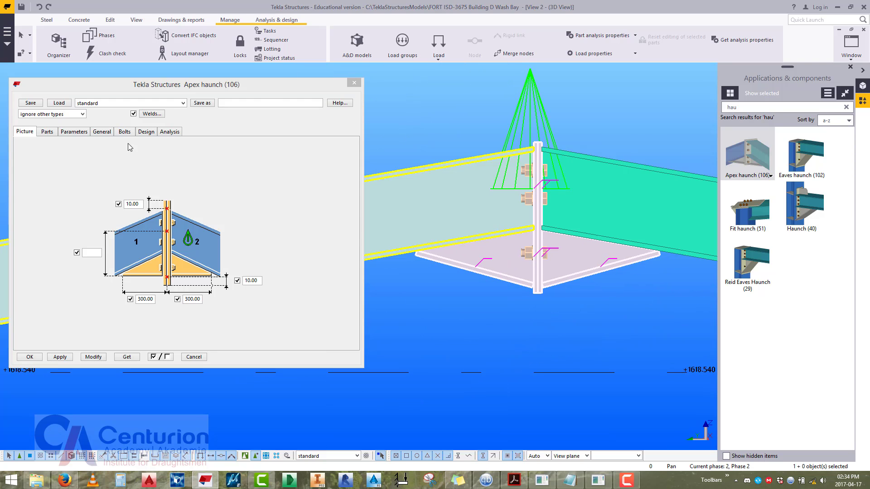
{"action": "double_click", "coordinate": [421, 198]}
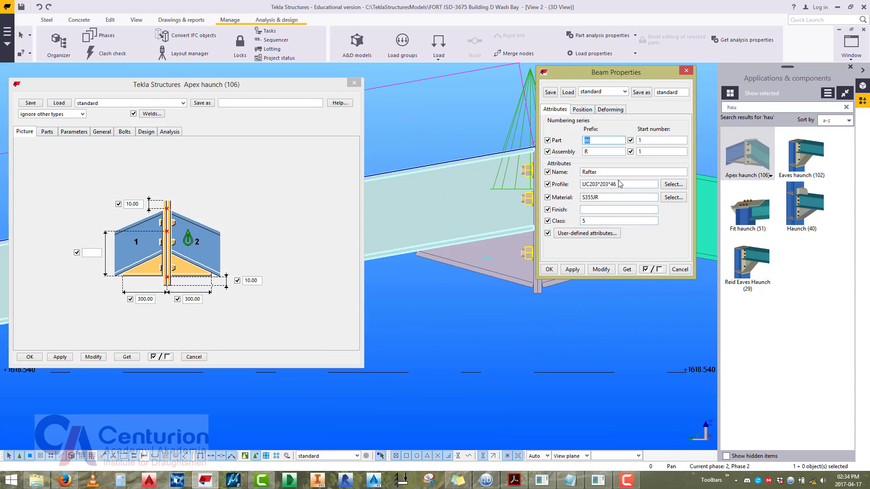
{"action": "left_click_drag", "start_coordinate": [617, 185], "coordinate": [560, 185]}
{"action": "key", "text": "ctrl+c"}
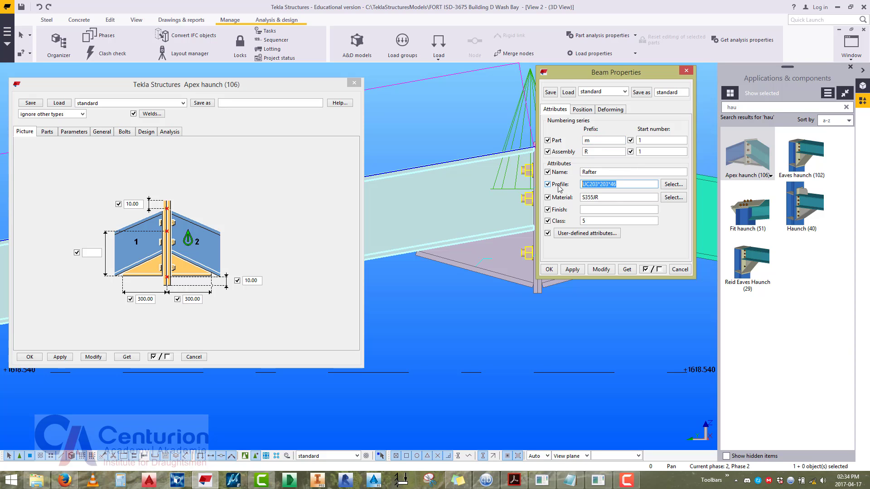
{"action": "left_click", "coordinate": [686, 71]}
{"action": "left_click", "coordinate": [46, 131]}
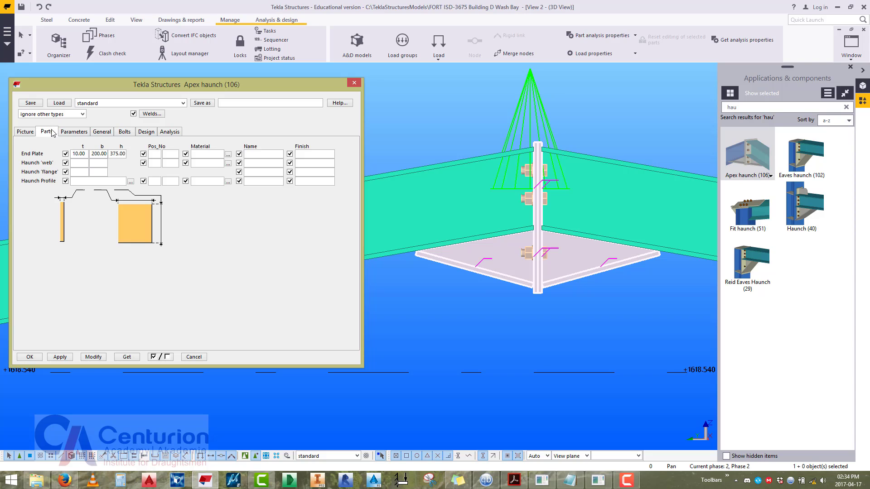
{"action": "key", "text": "ctrl+v"}
{"action": "left_click", "coordinate": [93, 358]}
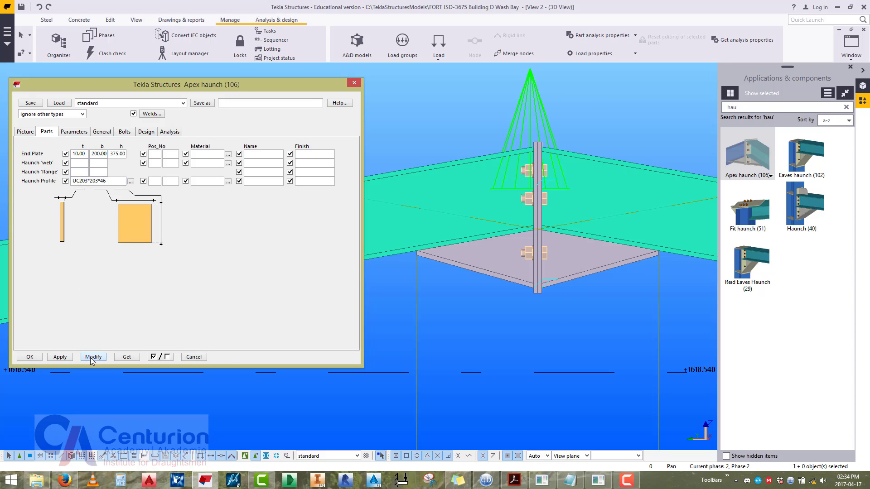
Close the apex haunch properties and redraw View 2 to clear the temporary lines.
{"action": "left_click", "coordinate": [458, 392]}
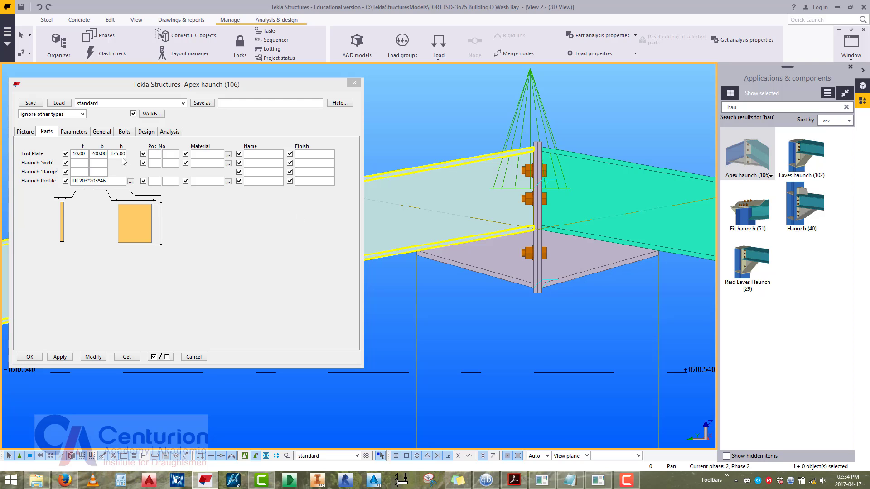
{"action": "left_click", "coordinate": [25, 131]}
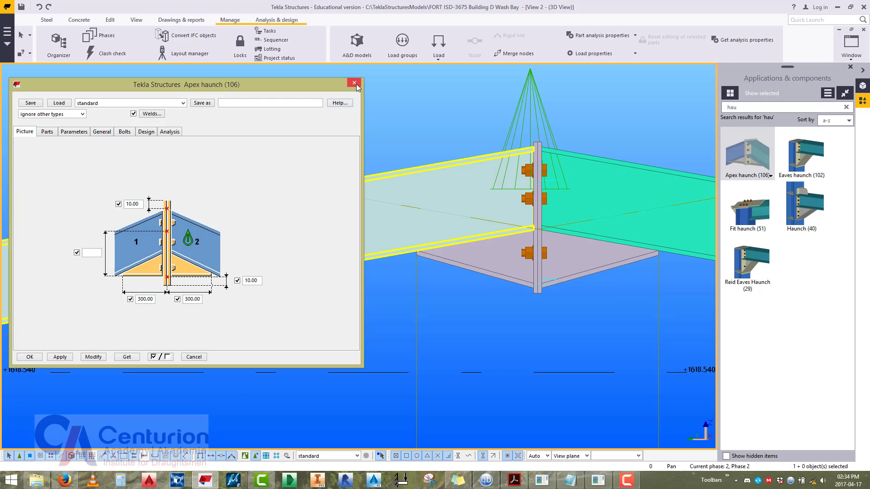
{"action": "left_click", "coordinate": [354, 83]}
{"action": "right_click", "coordinate": [392, 91]}
{"action": "left_click", "coordinate": [423, 129]}
{"action": "scroll", "coordinate": [335, 214], "scroll_direction": "down", "scroll_amount": 5}
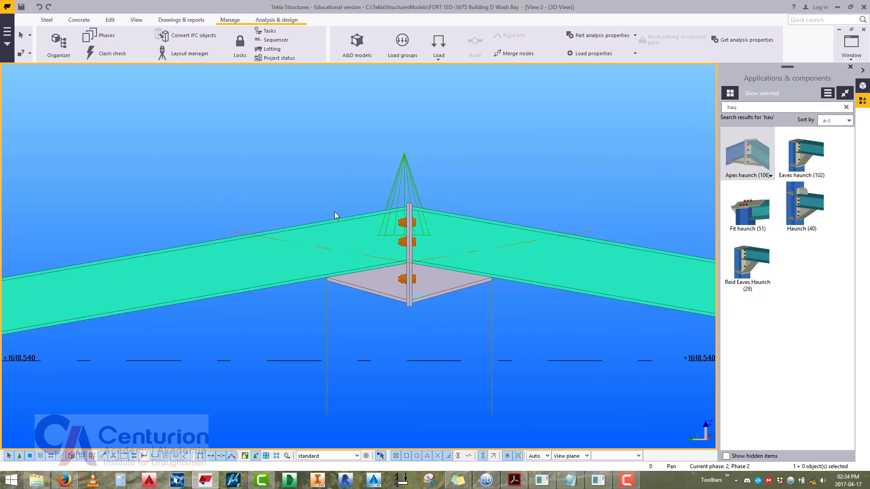
Switch to the View 1 3D view and redraw it to clear the temporary lines around the frame.
{"action": "left_click", "coordinate": [860, 54]}
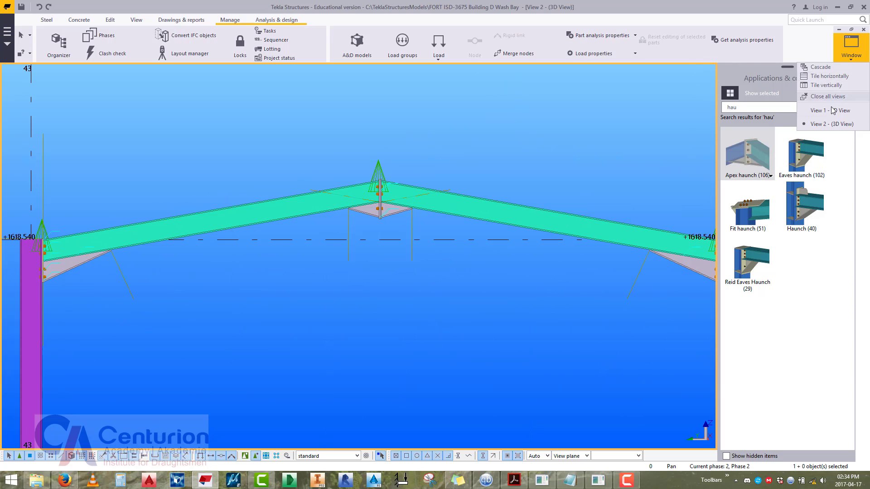
{"action": "left_click", "coordinate": [834, 97]}
{"action": "scroll", "coordinate": [371, 327], "scroll_direction": "down", "scroll_amount": 6}
{"action": "scroll", "coordinate": [370, 327], "scroll_direction": "up", "scroll_amount": 3}
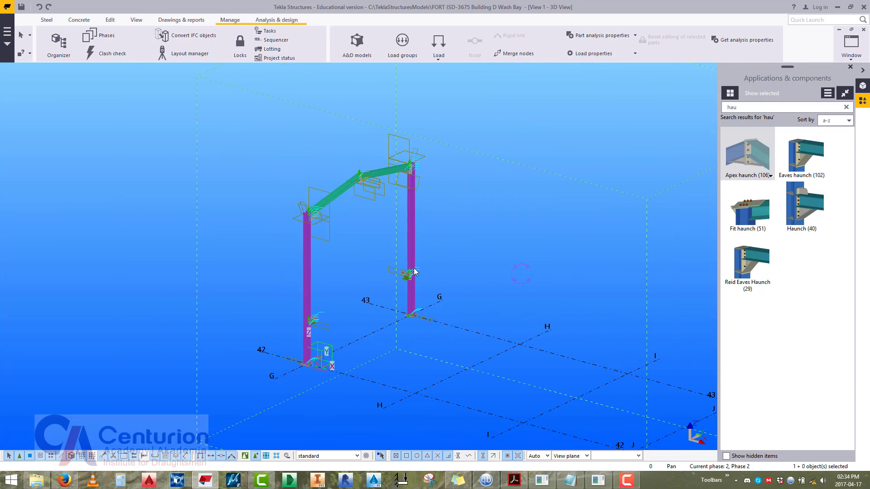
{"action": "right_click", "coordinate": [466, 218]}
{"action": "left_click", "coordinate": [502, 269]}
{"action": "middle_click_drag", "start_coordinate": [503, 276], "coordinate": [337, 298]}
{"action": "scroll", "coordinate": [315, 276], "scroll_direction": "down", "scroll_amount": 4}
{"action": "scroll", "coordinate": [300, 256], "scroll_direction": "up", "scroll_amount": 3}
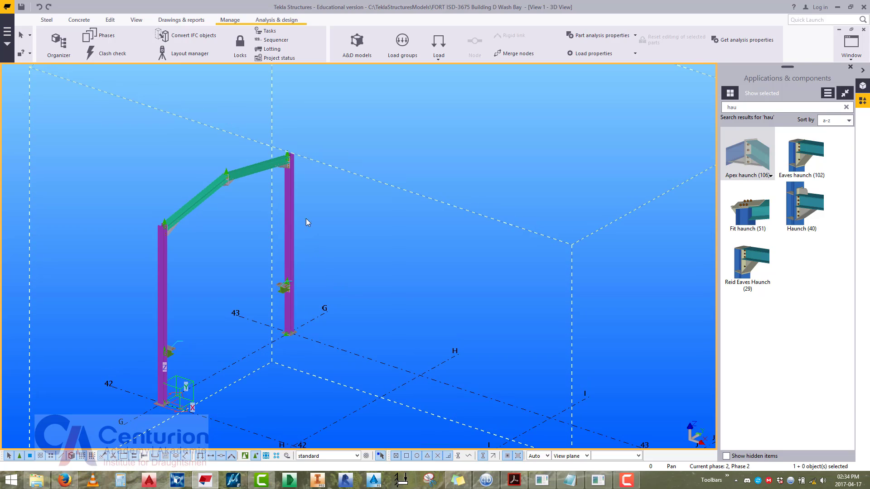
Select the objects of Phase 2 and those of Phase 1 from the Phase Manager to check the phase assignments.
{"action": "left_click", "coordinate": [88, 51]}
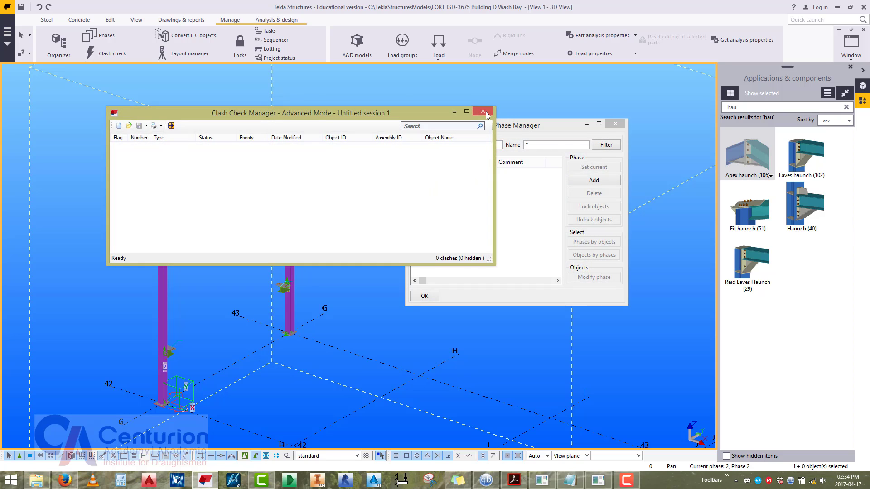
{"action": "left_click", "coordinate": [483, 111]}
{"action": "left_click", "coordinate": [514, 149]}
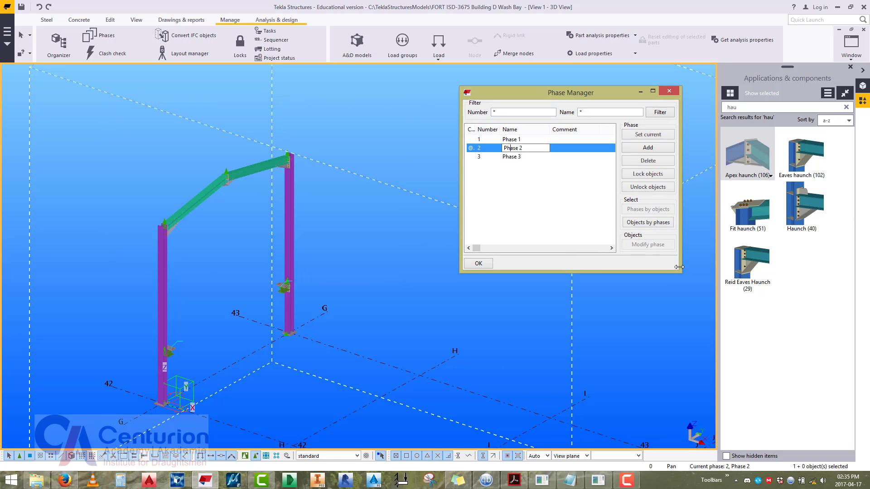
{"action": "left_click", "coordinate": [646, 222]}
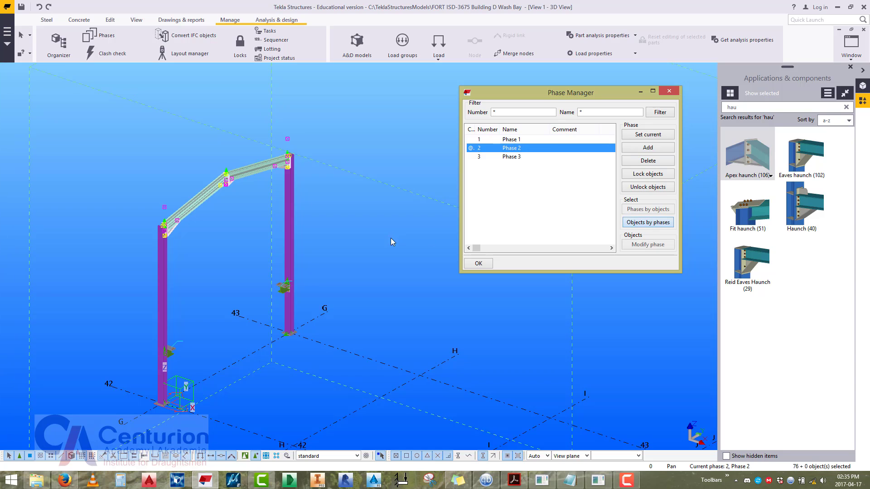
{"action": "left_click", "coordinate": [511, 140]}
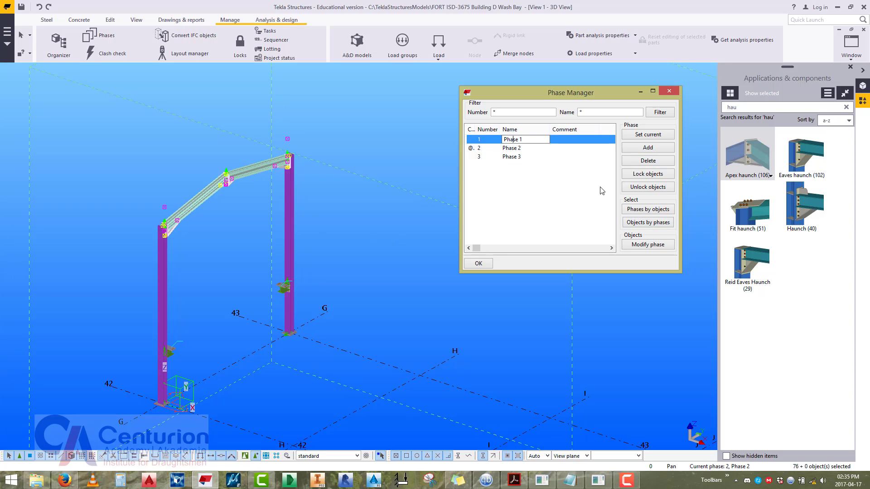
{"action": "left_click", "coordinate": [639, 226]}
{"action": "right_click", "coordinate": [363, 214]}
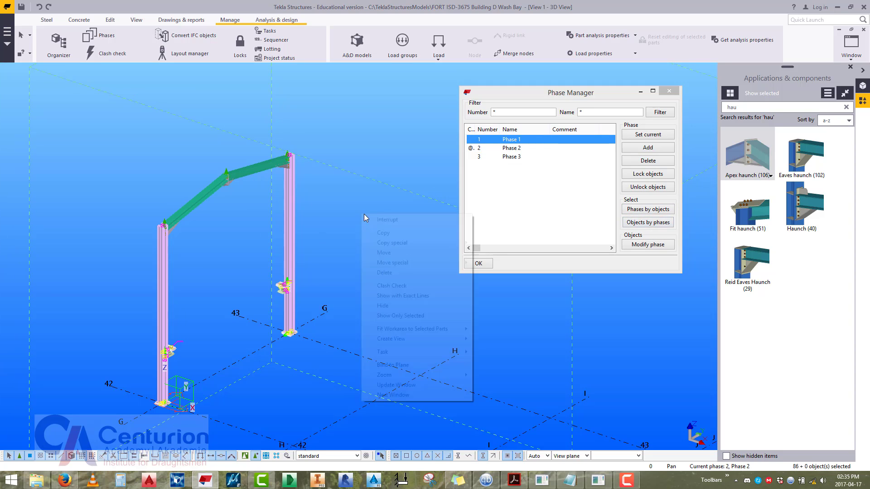
{"action": "left_click", "coordinate": [370, 223]}
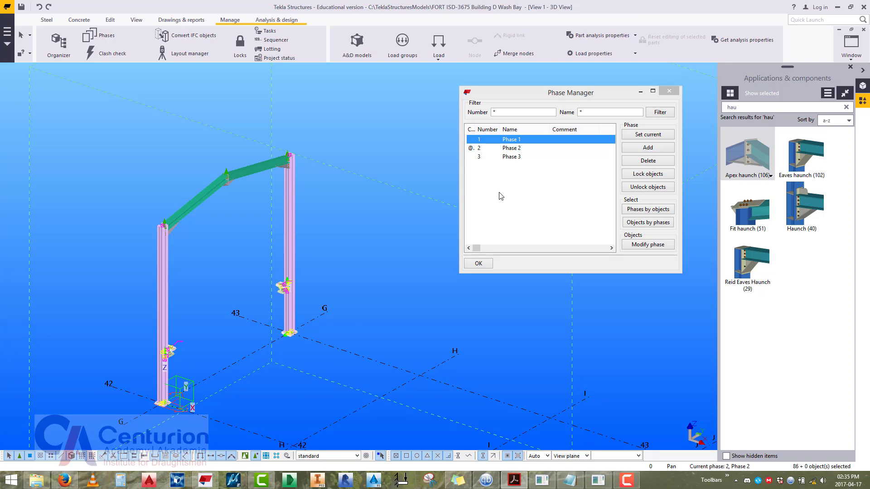
Set Phase 1 as the current phase, close the Phase Manager and clear the object selection.
{"action": "left_click", "coordinate": [642, 135]}
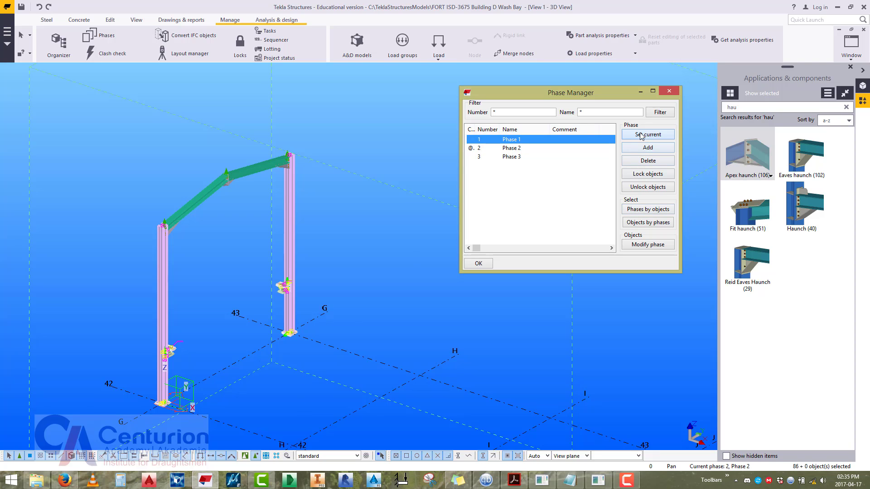
{"action": "left_click", "coordinate": [670, 93]}
{"action": "right_click", "coordinate": [418, 97]}
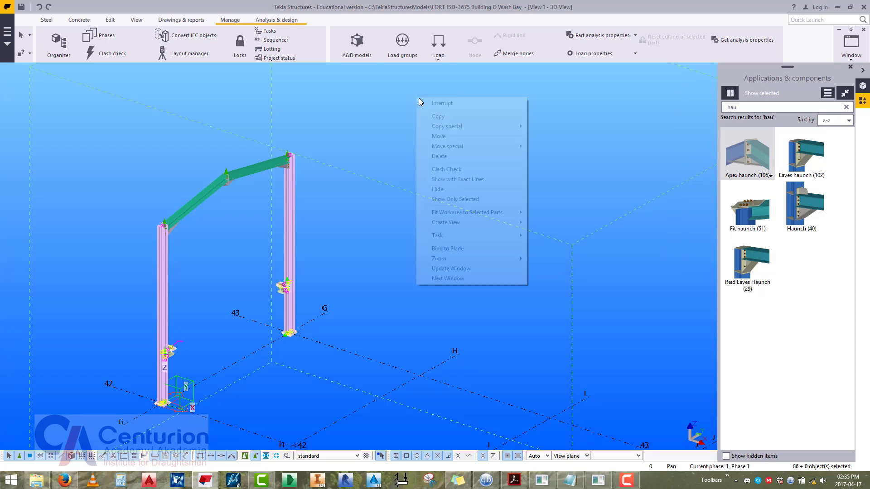
{"action": "left_click", "coordinate": [410, 222]}
Copy the complete portal frame on grid line G, including its column, rafter and bracket assemblies, to grid lines H, I and J.
{"action": "scroll", "coordinate": [391, 230], "scroll_direction": "down", "scroll_amount": 3}
{"action": "scroll", "coordinate": [322, 235], "scroll_direction": "up", "scroll_amount": 5}
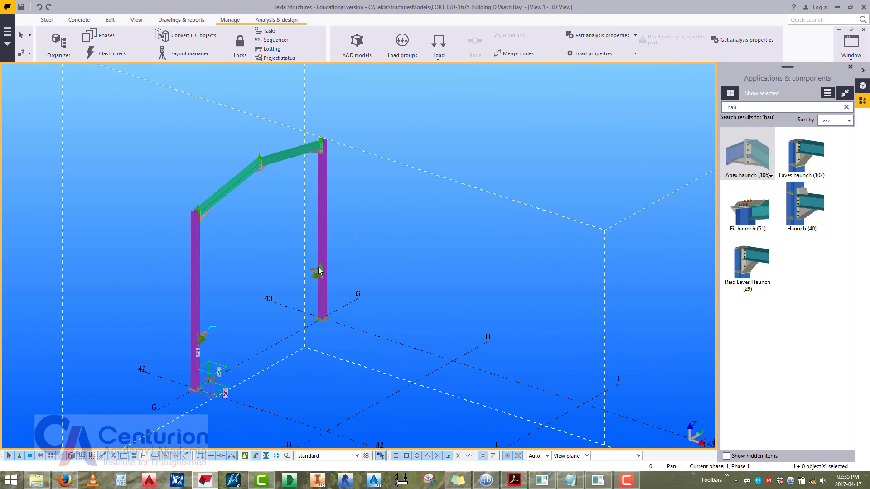
{"action": "scroll", "coordinate": [370, 279], "scroll_direction": "down", "scroll_amount": 1}
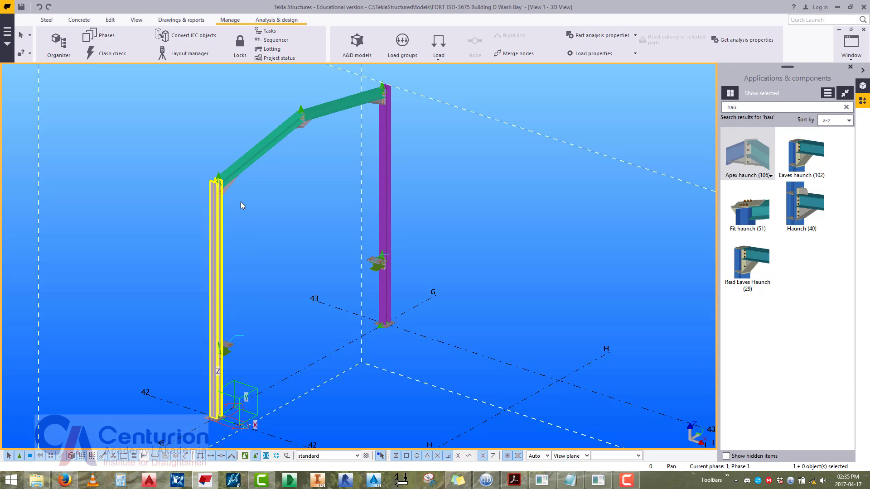
{"action": "scroll", "coordinate": [241, 202], "scroll_direction": "down", "scroll_amount": 3}
{"action": "middle_click_drag", "start_coordinate": [169, 131], "coordinate": [166, 154]}
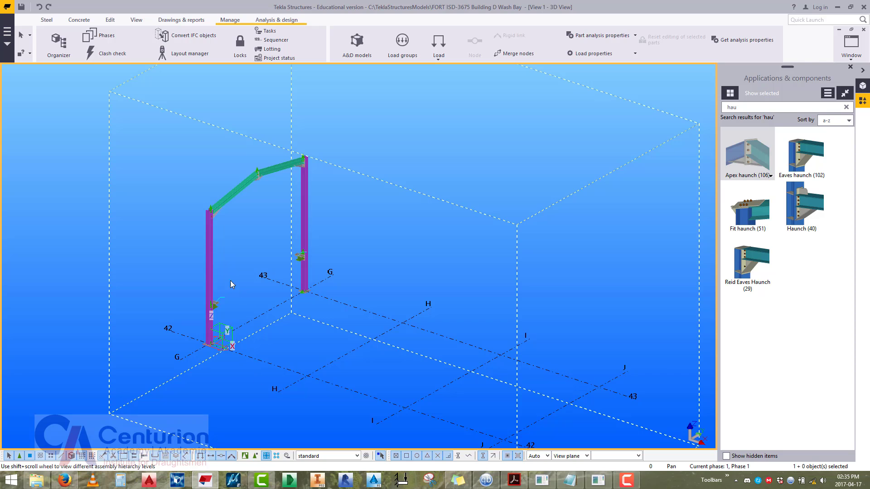
{"action": "left_click", "coordinate": [233, 190]}
{"action": "left_click", "coordinate": [274, 170], "text": "shift"}
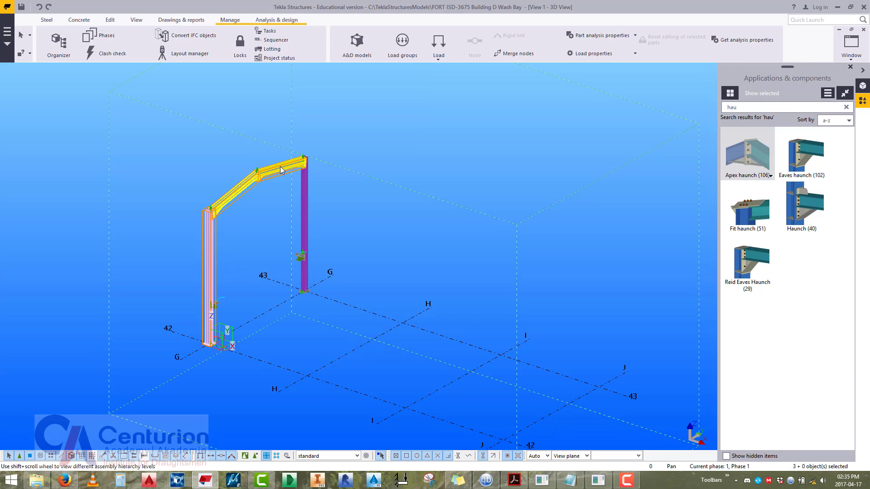
{"action": "left_click", "coordinate": [303, 205], "text": "shift"}
{"action": "scroll", "coordinate": [303, 206], "scroll_direction": "up", "scroll_amount": 8}
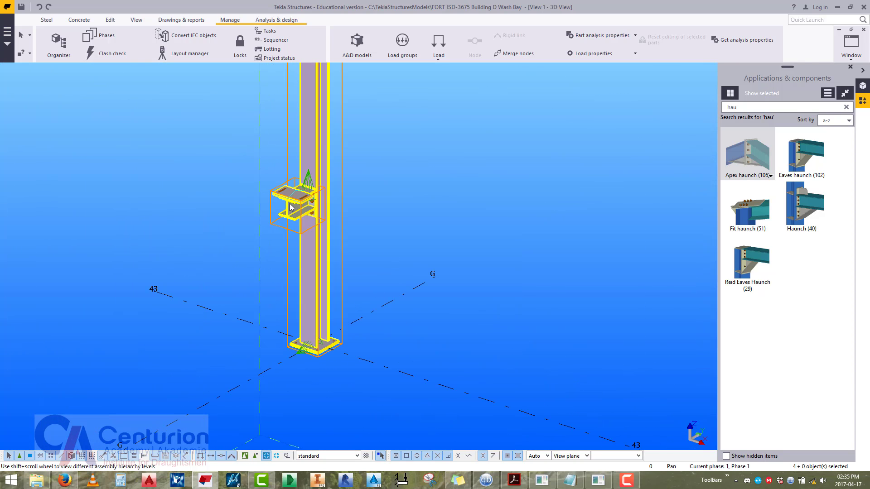
{"action": "left_click", "coordinate": [290, 204], "text": "shift"}
{"action": "scroll", "coordinate": [211, 260], "scroll_direction": "down", "scroll_amount": 3}
{"action": "middle_click_drag", "start_coordinate": [32, 371], "coordinate": [285, 213]}
{"action": "scroll", "coordinate": [276, 215], "scroll_direction": "up", "scroll_amount": 5}
{"action": "left_click", "coordinate": [368, 163], "text": "shift"}
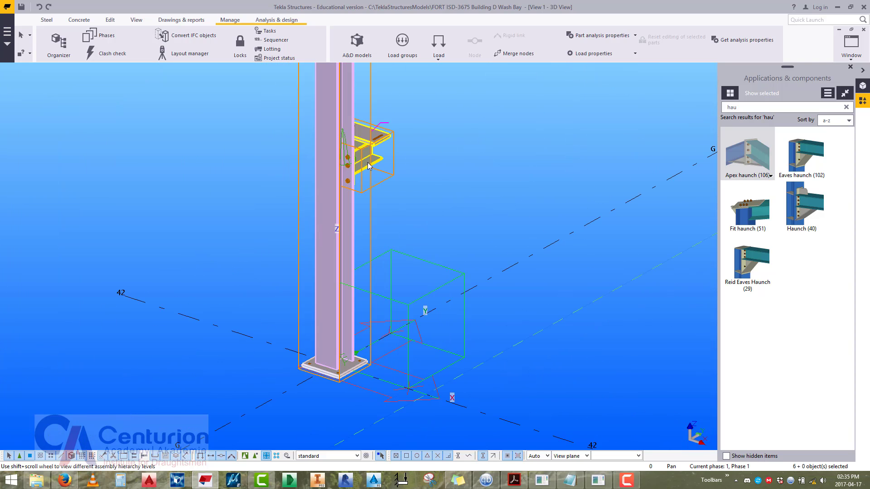
{"action": "scroll", "coordinate": [175, 236], "scroll_direction": "down", "scroll_amount": 5}
{"action": "right_click", "coordinate": [244, 191]}
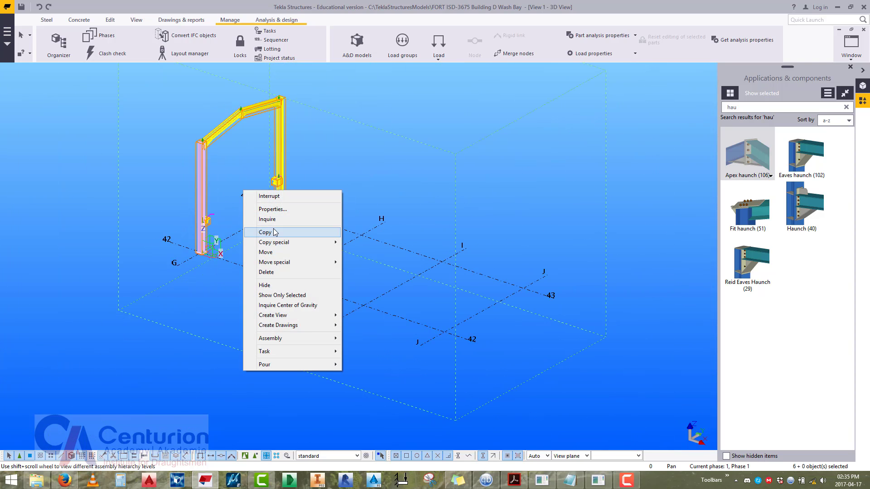
{"action": "left_click", "coordinate": [274, 233]}
{"action": "left_click", "coordinate": [176, 264]}
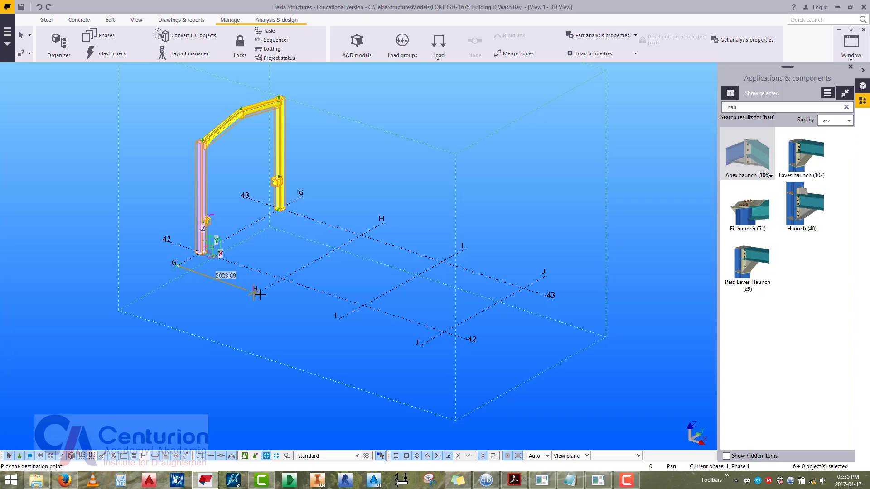
{"action": "left_click", "coordinate": [259, 293]}
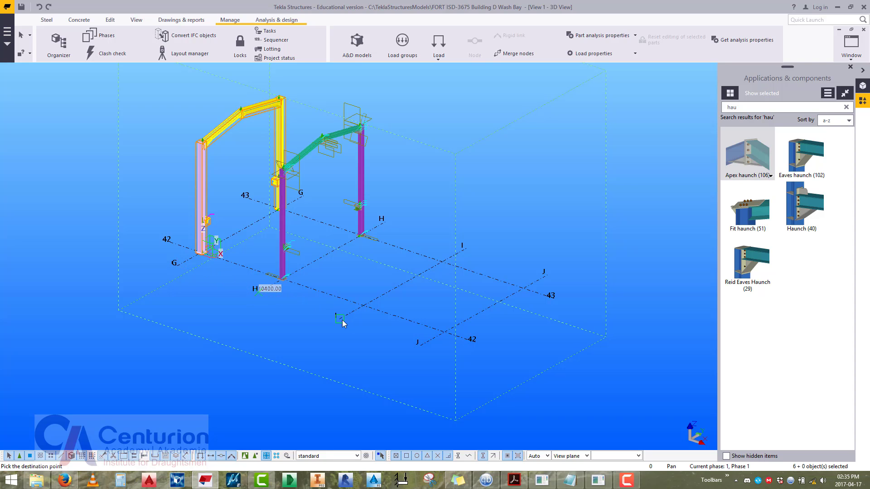
{"action": "left_click", "coordinate": [340, 320]}
{"action": "left_click", "coordinate": [421, 345]}
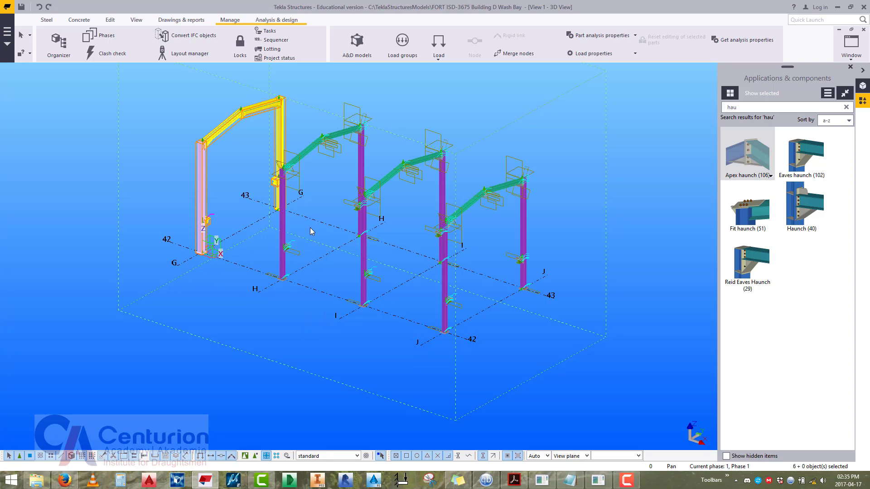
Redraw the 3D view to clear the temporary lines around the copied frames and inspect them from the opposite side.
{"action": "middle_click_drag", "start_coordinate": [310, 227], "coordinate": [389, 281], "text": "ctrl"}
{"action": "right_click", "coordinate": [438, 233]}
{"action": "left_click", "coordinate": [471, 267]}
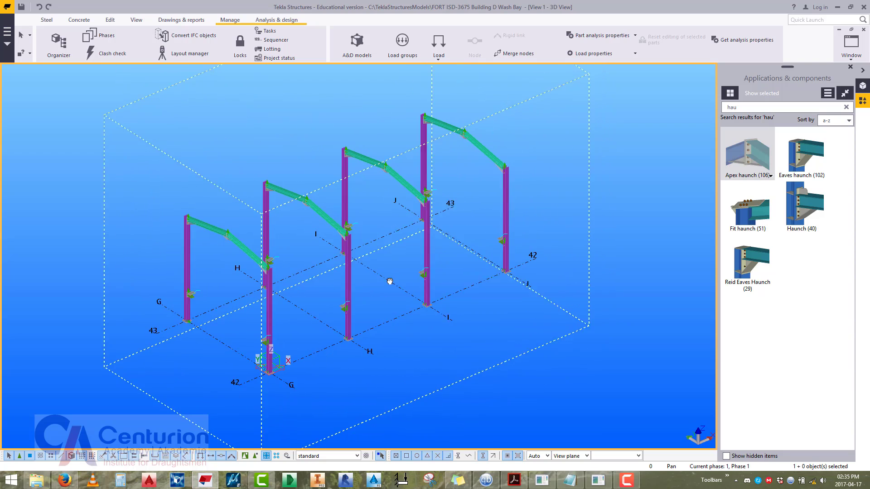
Create an elevation view along grid line 42 using two points, showing the columns on grids G to J, and end the view command.
{"action": "left_click", "coordinate": [136, 20]}
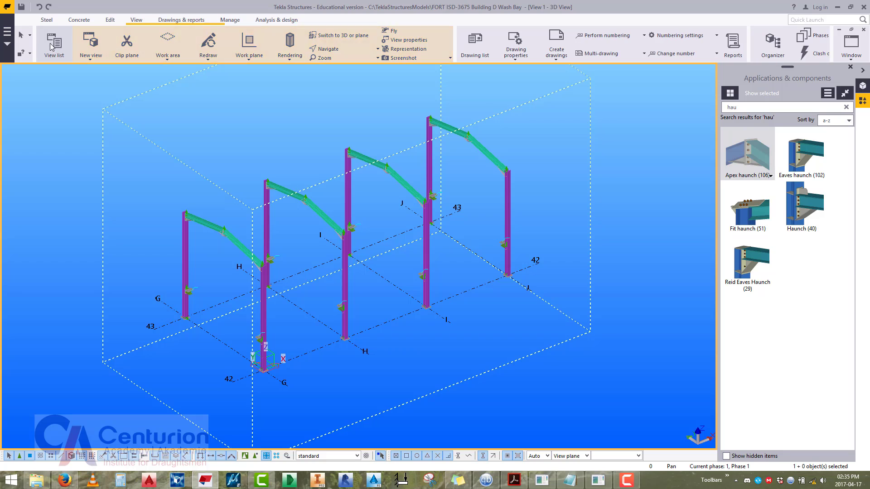
{"action": "left_click", "coordinate": [102, 43]}
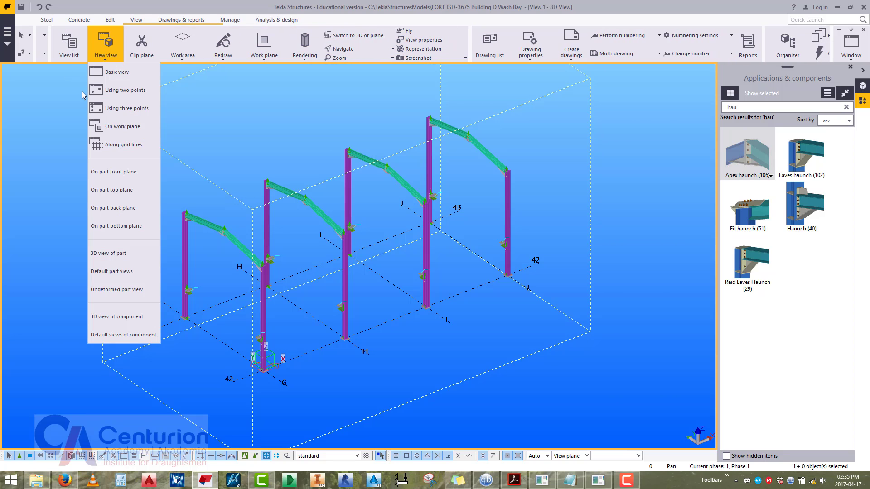
{"action": "left_click", "coordinate": [118, 90]}
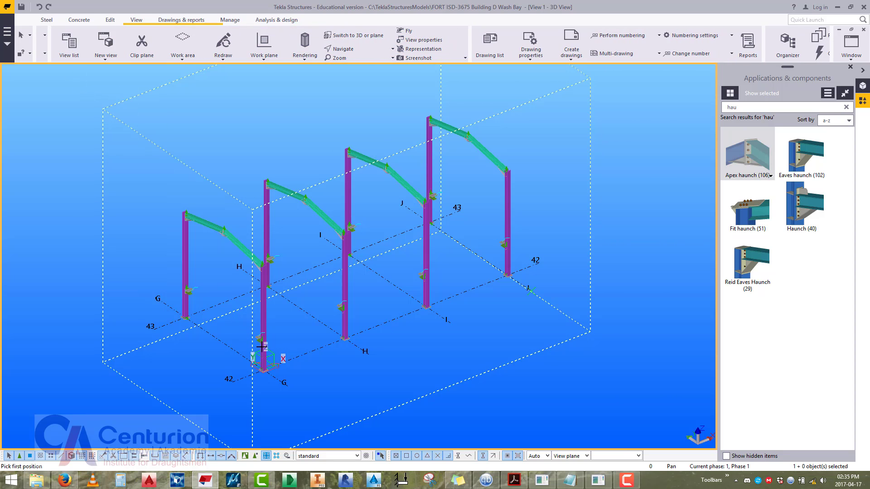
{"action": "left_click", "coordinate": [320, 347]}
{"action": "left_click", "coordinate": [460, 294]}
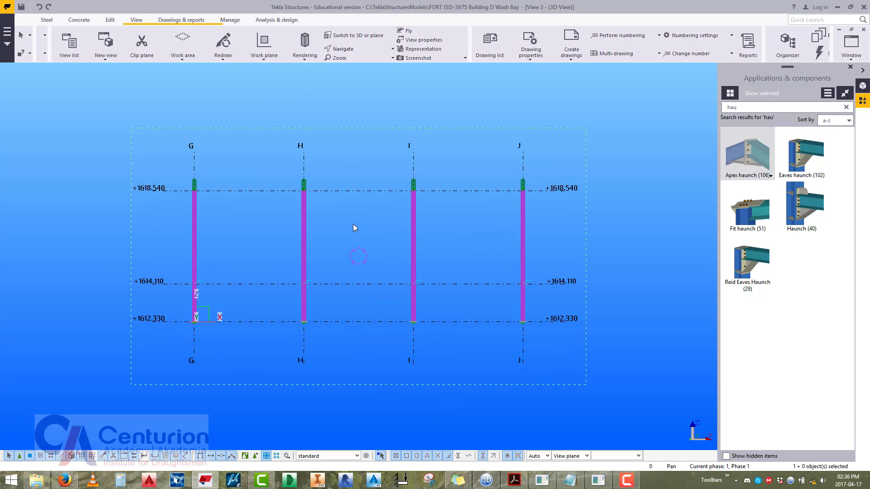
{"action": "scroll", "coordinate": [252, 236], "scroll_direction": "up", "scroll_amount": 6}
{"action": "right_click", "coordinate": [235, 172]}
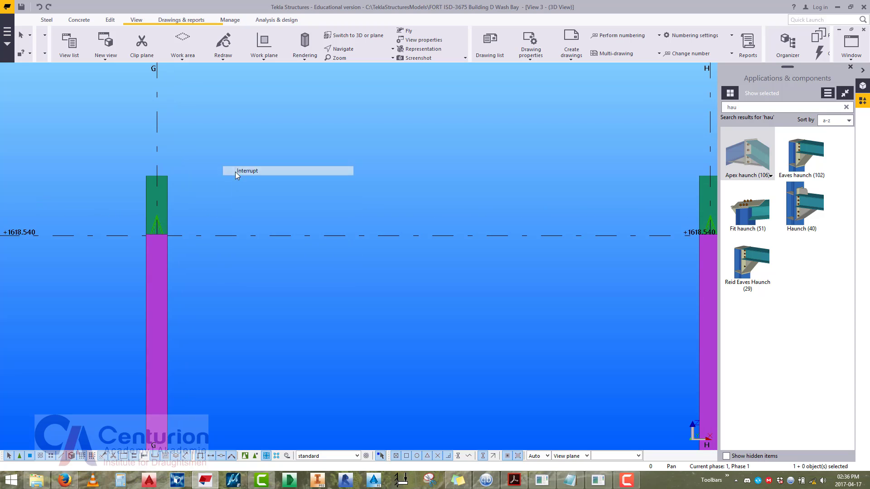
{"action": "left_click", "coordinate": [247, 170]}
Set up the steel beam properties with the name Eaves Beam and the profile UC152*152*23.
{"action": "left_click", "coordinate": [47, 19]}
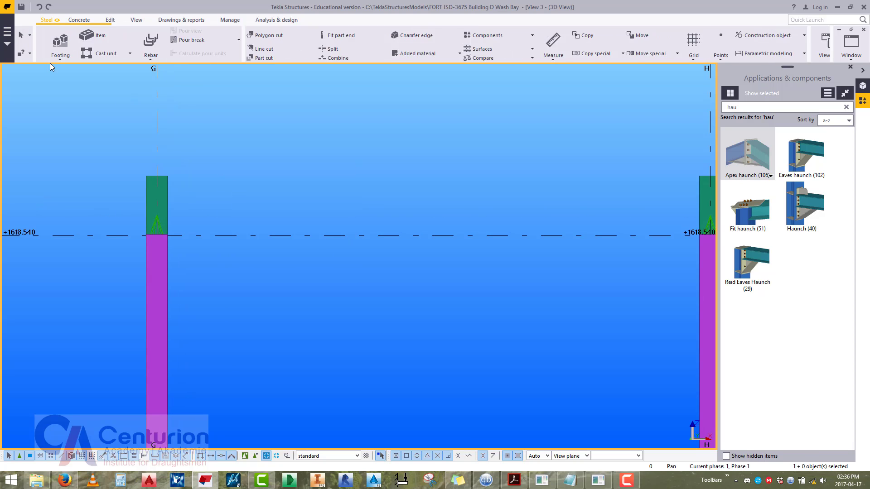
{"action": "double_click", "coordinate": [77, 41]}
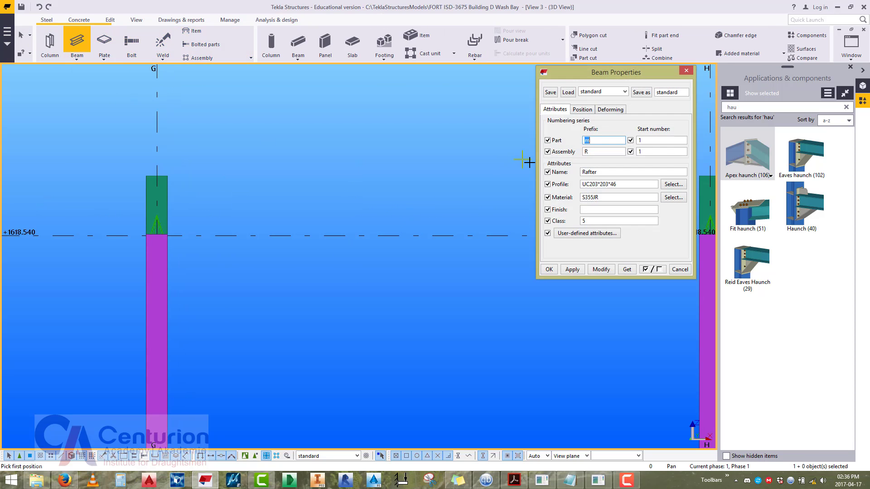
{"action": "double_click", "coordinate": [602, 171]}
{"action": "type", "text": "Eaves Beam"}
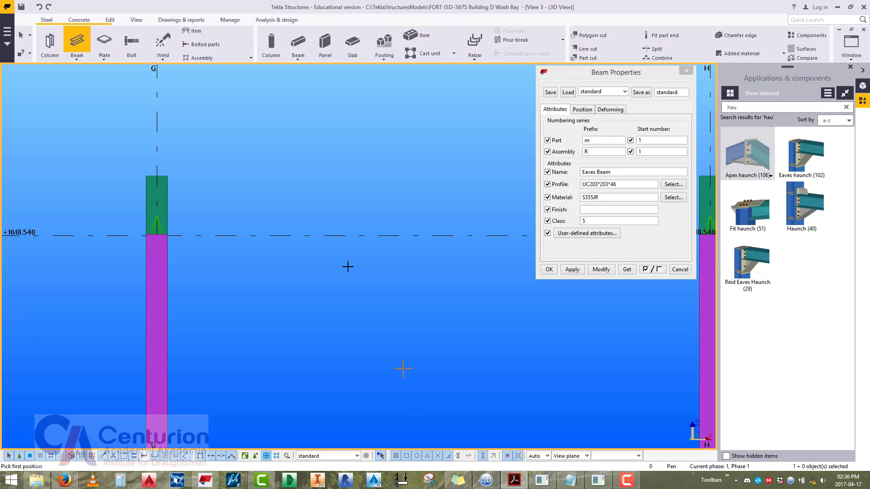
{"action": "left_click", "coordinate": [682, 194]}
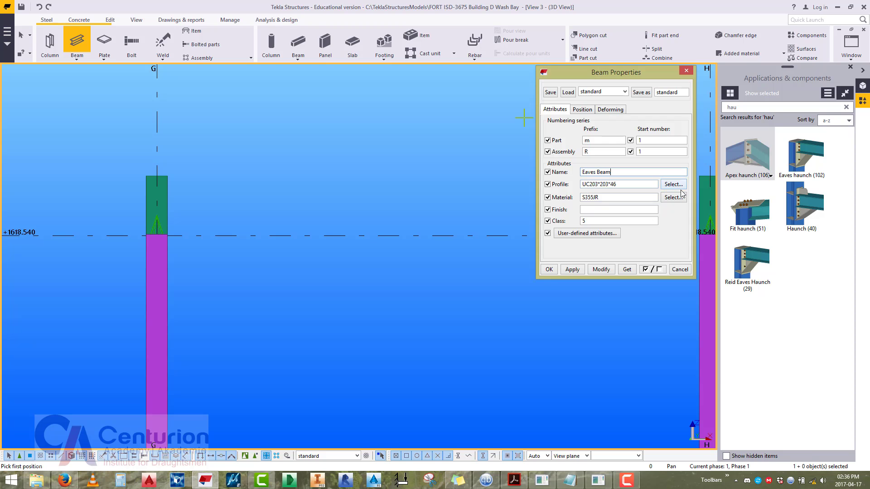
{"action": "left_click", "coordinate": [676, 185]}
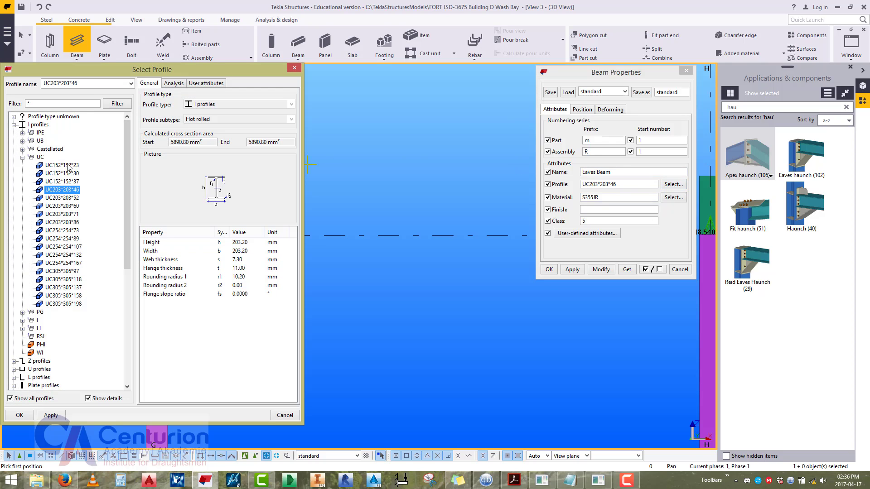
{"action": "left_click", "coordinate": [67, 165]}
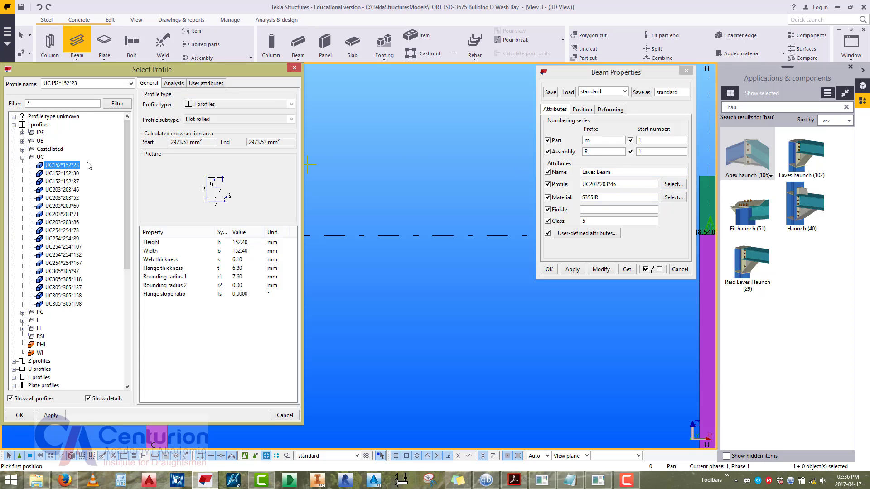
{"action": "left_click", "coordinate": [19, 416]}
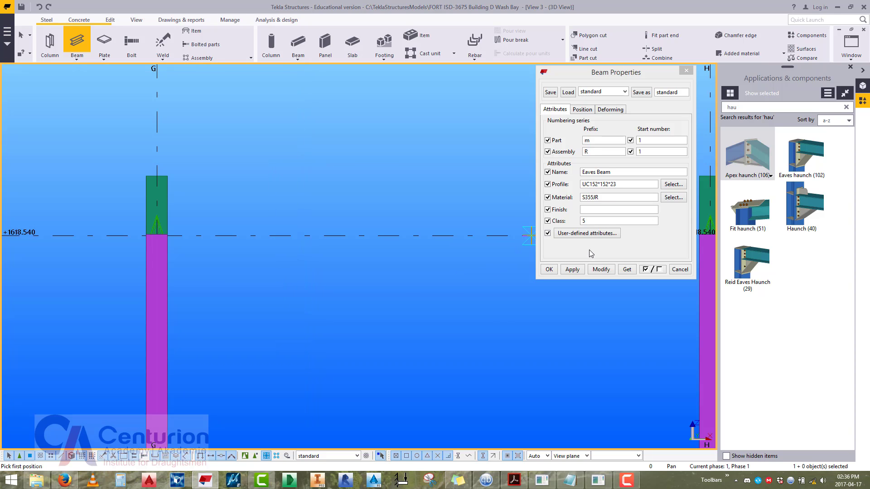
Set the eaves beam's assembly prefix to EB and its class to 4, and confirm the properties.
{"action": "left_click_drag", "start_coordinate": [589, 152], "coordinate": [575, 150]}
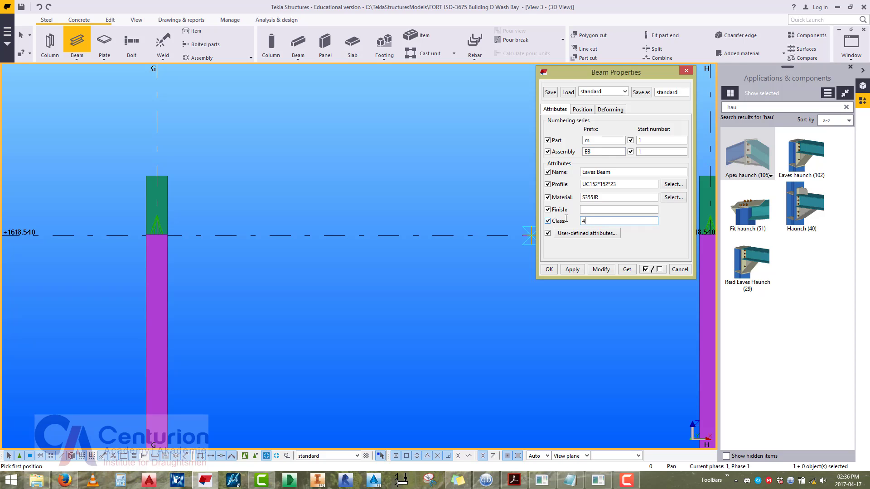
{"action": "left_click", "coordinate": [575, 270]}
{"action": "left_click", "coordinate": [548, 270]}
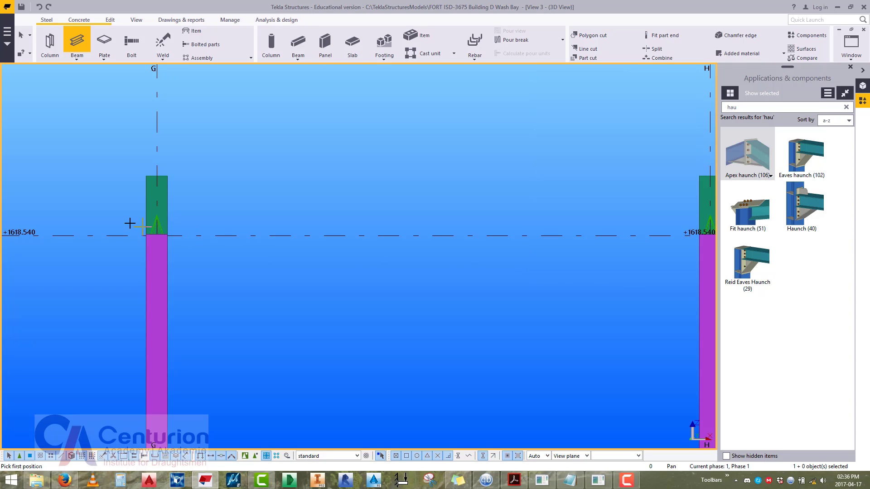
Place eaves beams at level +1618.540 between the columns on grids G and H and on grids H and I.
{"action": "left_click", "coordinate": [155, 240]}
{"action": "left_click", "coordinate": [438, 242]}
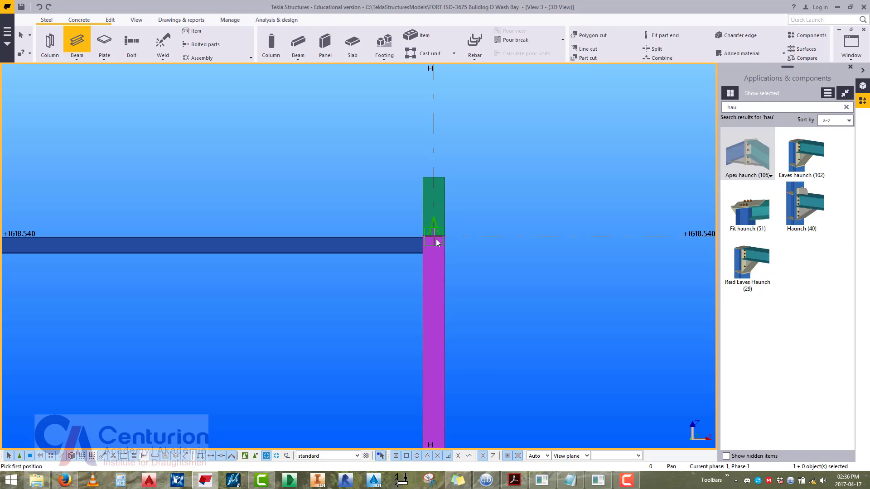
{"action": "left_click", "coordinate": [438, 242]}
{"action": "key", "text": "Right"}
{"action": "key", "text": "Right"}
{"action": "key", "text": "Right"}
{"action": "key", "text": "Right"}
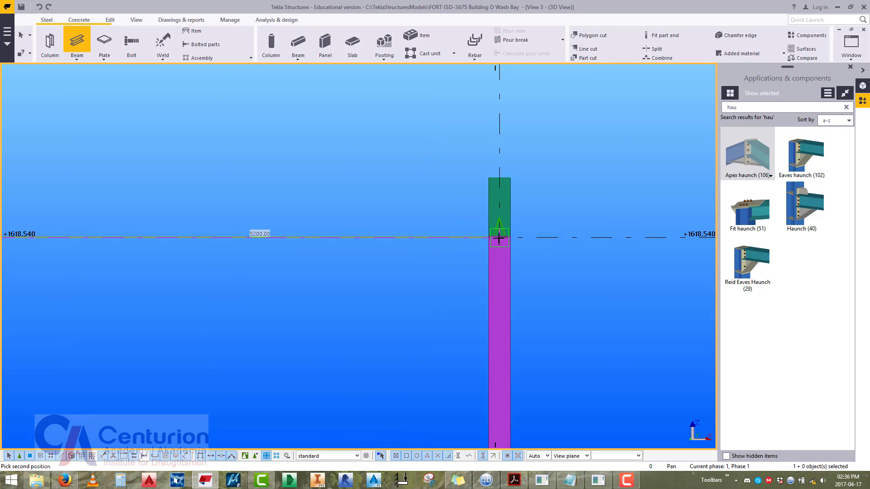
{"action": "left_click", "coordinate": [499, 237]}
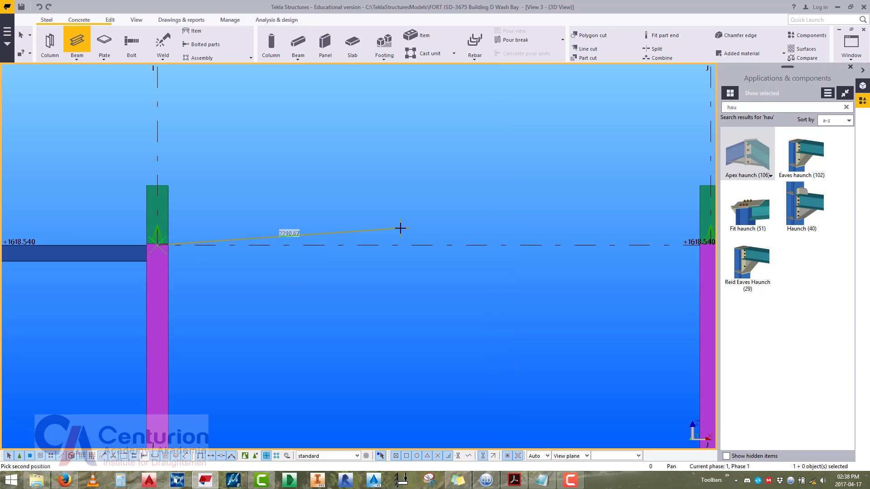
Place the eaves beam between the columns on grids I and J at level +1618.540 and end the beam command.
{"action": "key", "text": "Right"}
{"action": "key", "text": "Right"}
{"action": "key", "text": "Right"}
{"action": "key", "text": "Right"}
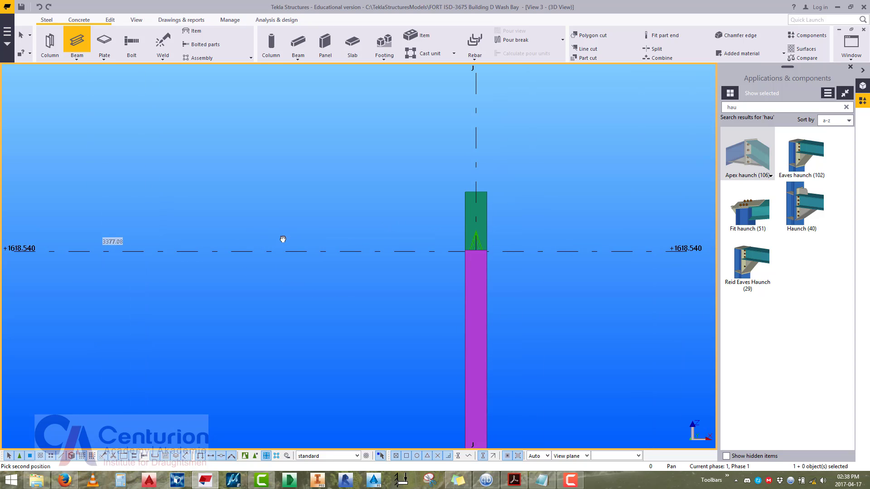
{"action": "left_click", "coordinate": [468, 253]}
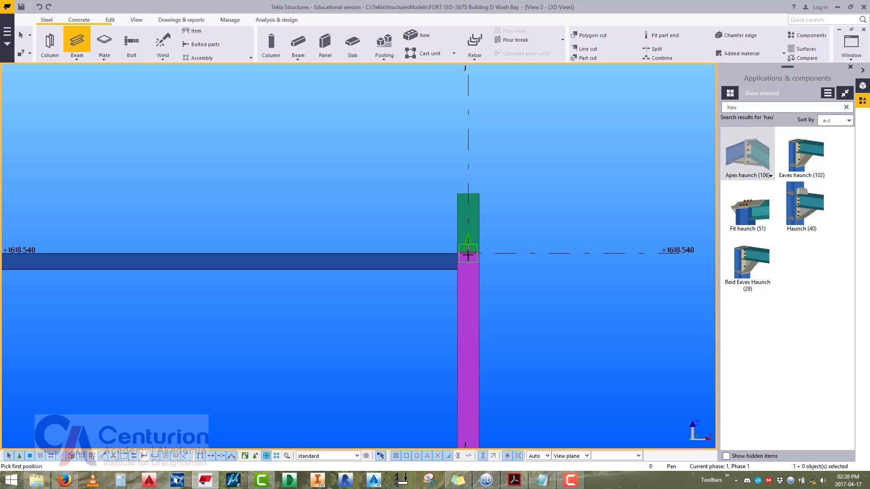
{"action": "left_click", "coordinate": [468, 253]}
{"action": "middle_click_drag", "start_coordinate": [652, 257], "coordinate": [234, 252]}
{"action": "right_click", "coordinate": [345, 202]}
{"action": "left_click", "coordinate": [357, 211]}
{"action": "scroll", "coordinate": [358, 215], "scroll_direction": "down", "scroll_amount": 5}
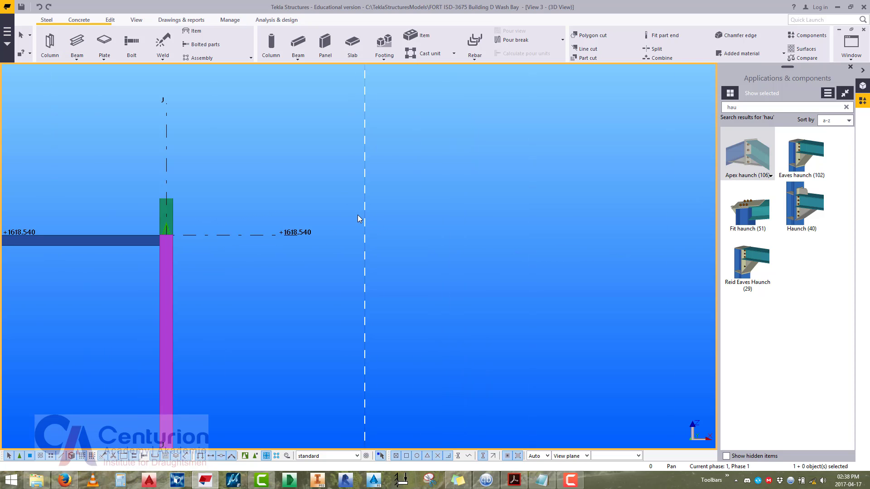
Search the components for "end" and open the End plate (144) settings at its connection picture for the eaves beam at grid G.
{"action": "middle_click_drag", "start_coordinate": [326, 226], "coordinate": [638, 216]}
{"action": "middle_click_drag", "start_coordinate": [371, 211], "coordinate": [271, 255], "text": "ctrl"}
{"action": "scroll", "coordinate": [93, 173], "scroll_direction": "up", "scroll_amount": 3}
{"action": "scroll", "coordinate": [95, 163], "scroll_direction": "up", "scroll_amount": 5}
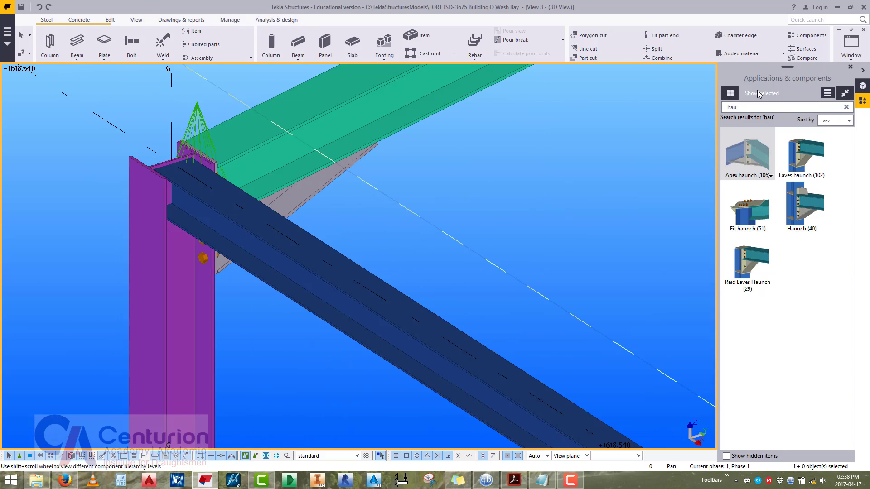
{"action": "left_click", "coordinate": [752, 106]}
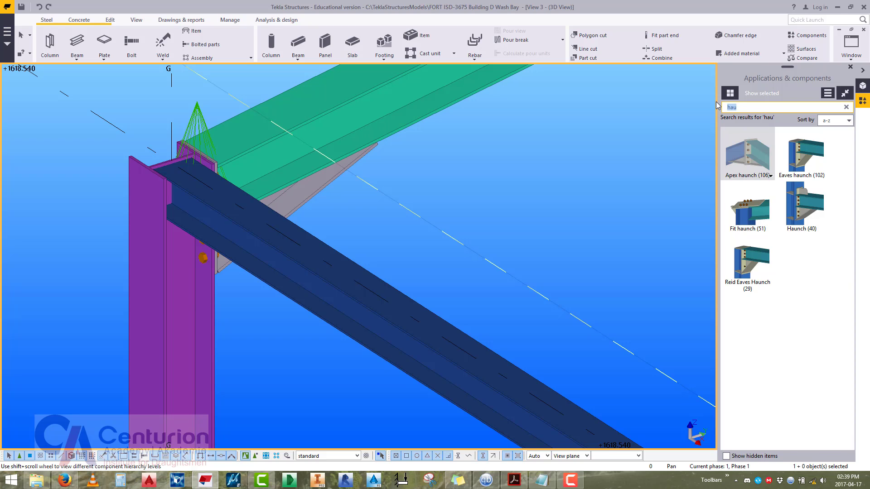
{"action": "type", "text": "end"}
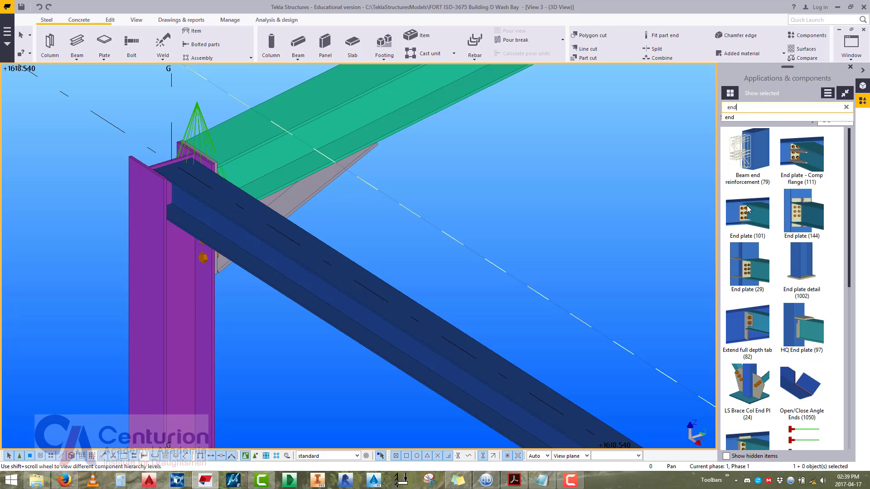
{"action": "double_click", "coordinate": [794, 206]}
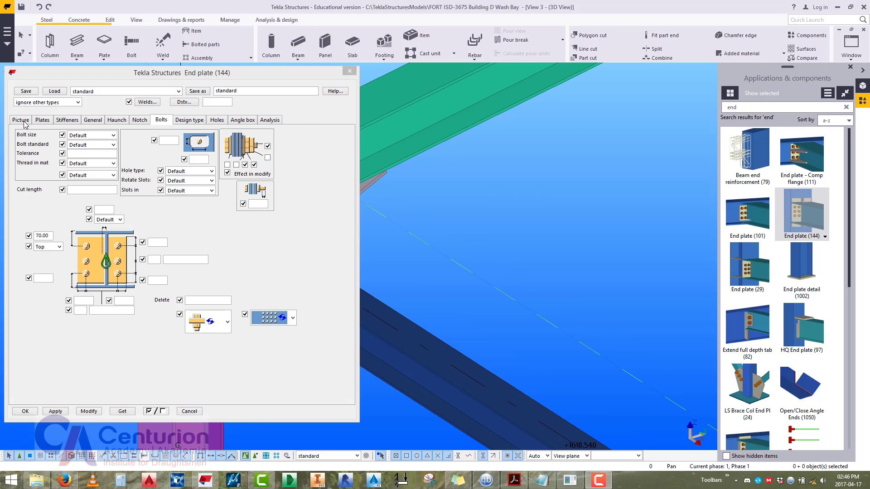
{"action": "left_click", "coordinate": [21, 120]}
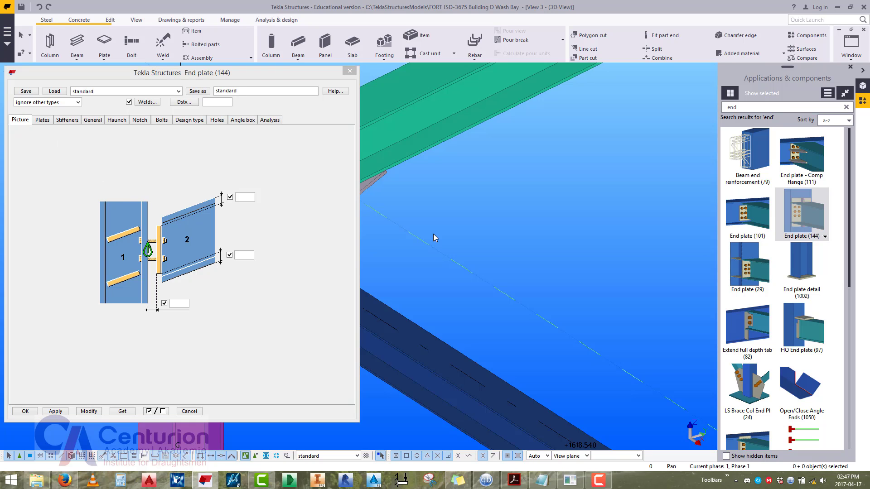
Connect the eaves beam to the grid G column with End plate (144), end the command and inspect the plate and bolts up close.
{"action": "scroll", "coordinate": [433, 234], "scroll_direction": "down", "scroll_amount": 5}
{"action": "left_click", "coordinate": [823, 229]}
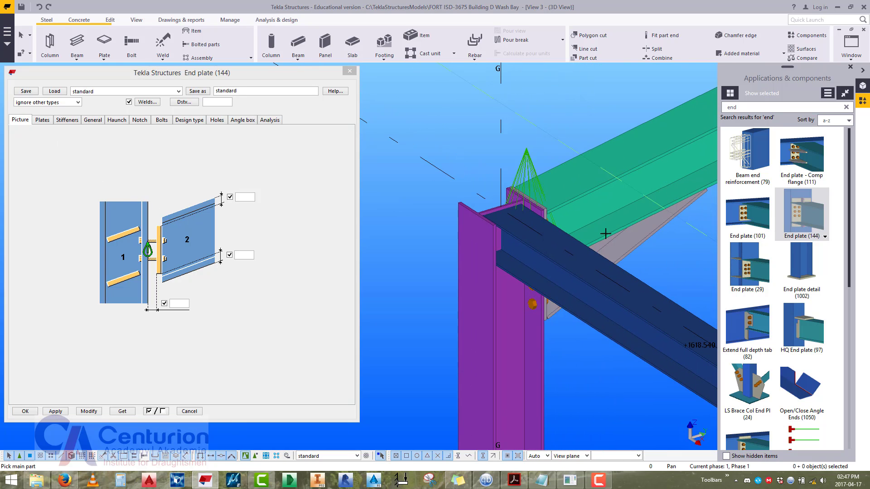
{"action": "right_click", "coordinate": [549, 155]}
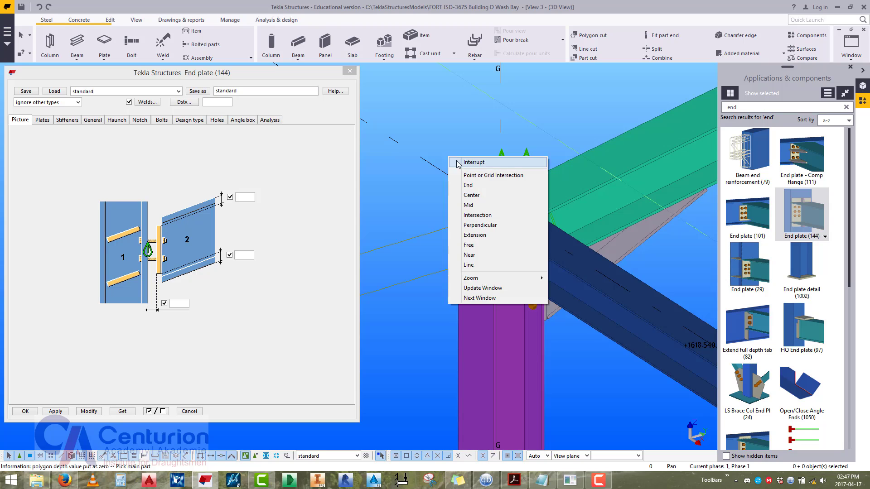
{"action": "left_click", "coordinate": [572, 167]}
{"action": "scroll", "coordinate": [490, 296], "scroll_direction": "up", "scroll_amount": 5}
{"action": "key", "text": "v"}
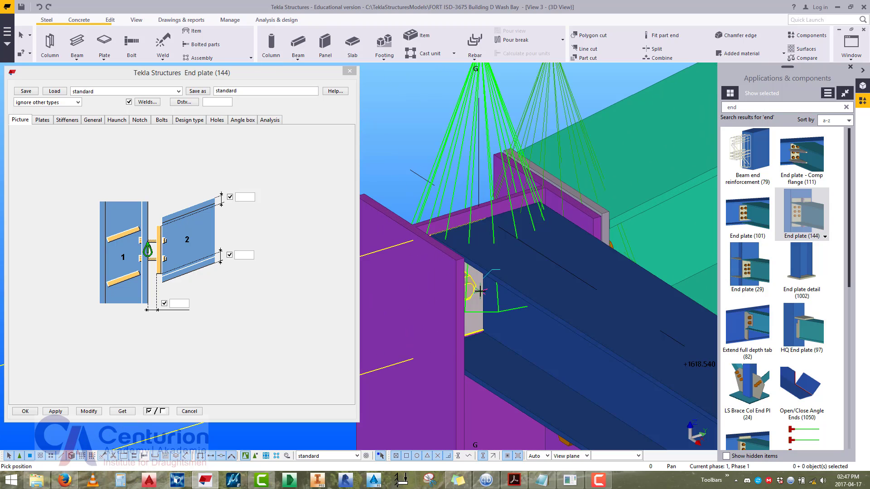
{"action": "left_click", "coordinate": [481, 292]}
{"action": "middle_click_drag", "start_coordinate": [481, 291], "coordinate": [465, 280], "text": "ctrl"}
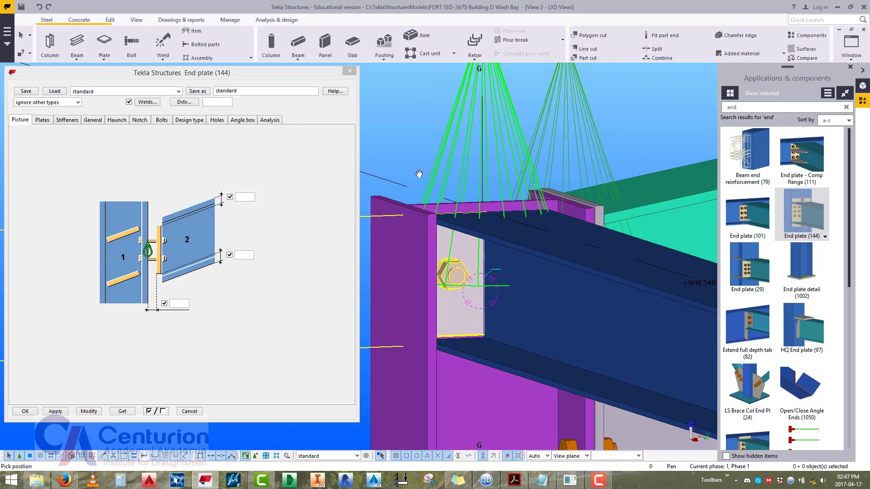
{"action": "middle_click_drag", "start_coordinate": [433, 184], "coordinate": [442, 226], "text": "ctrl"}
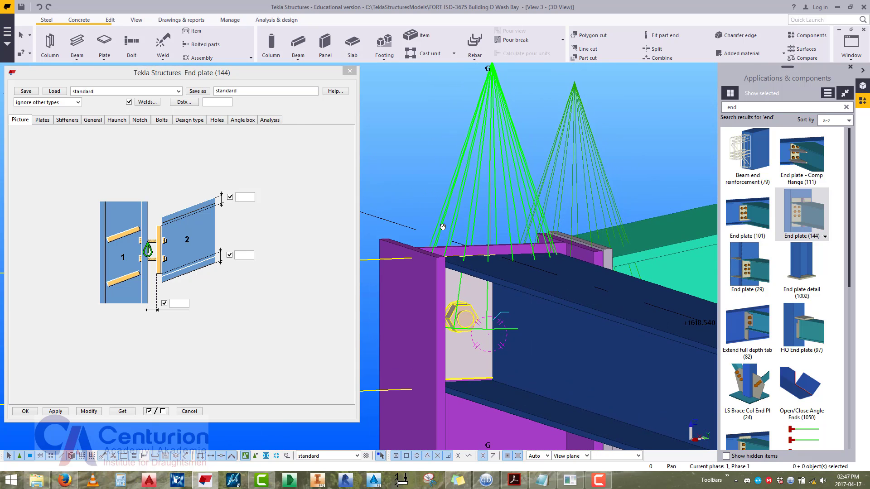
Set the end plate bolt layout to 40 from the top, 2 rows spaced 70, 2 columns spaced 90, and 30 side edge distances.
{"action": "left_click", "coordinate": [474, 158]}
{"action": "left_click", "coordinate": [159, 121]}
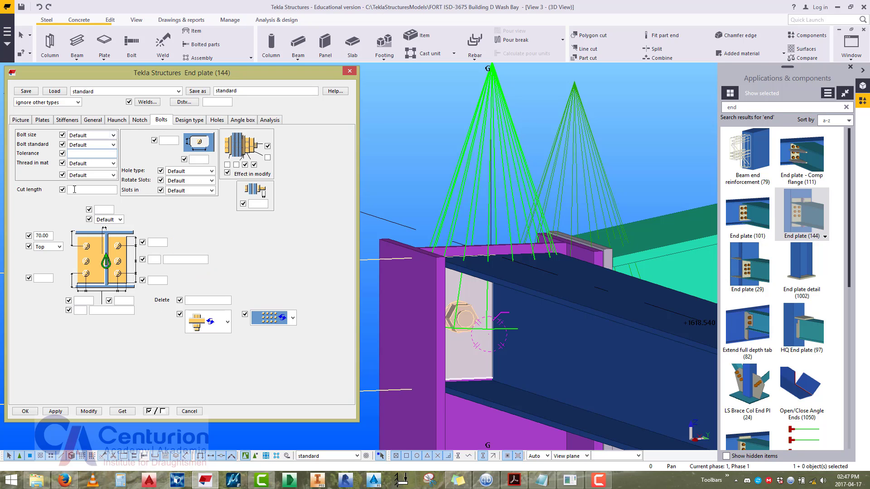
{"action": "left_click_drag", "start_coordinate": [50, 237], "coordinate": [33, 236]}
{"action": "type", "text": "40"}
{"action": "left_click", "coordinate": [153, 260]}
{"action": "type", "text": "2"}
{"action": "left_click", "coordinate": [104, 311]}
{"action": "left_click", "coordinate": [132, 301]}
{"action": "left_click", "coordinate": [84, 301]}
{"action": "type", "text": "30.00"}
Set the bolts to size 20, standard 8.8 and tolerance 2, and modify the selected end plate connection.
{"action": "left_click", "coordinate": [82, 136]}
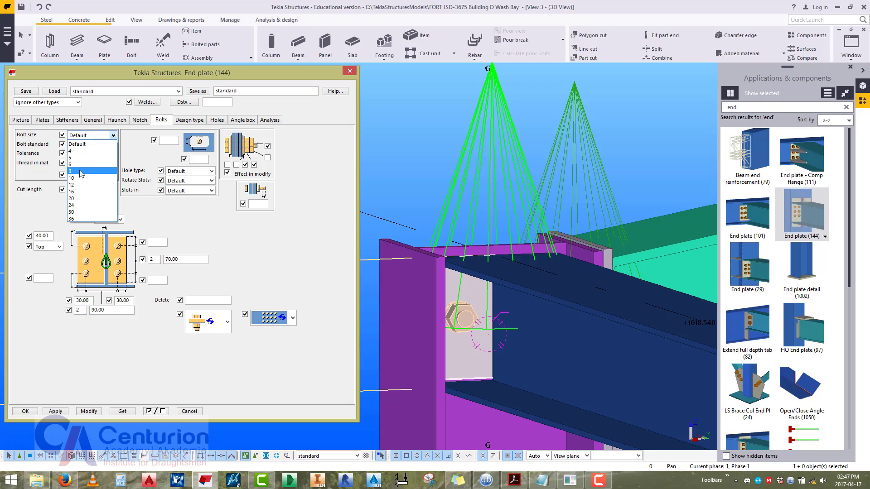
{"action": "left_click", "coordinate": [77, 199]}
{"action": "left_click", "coordinate": [91, 145]}
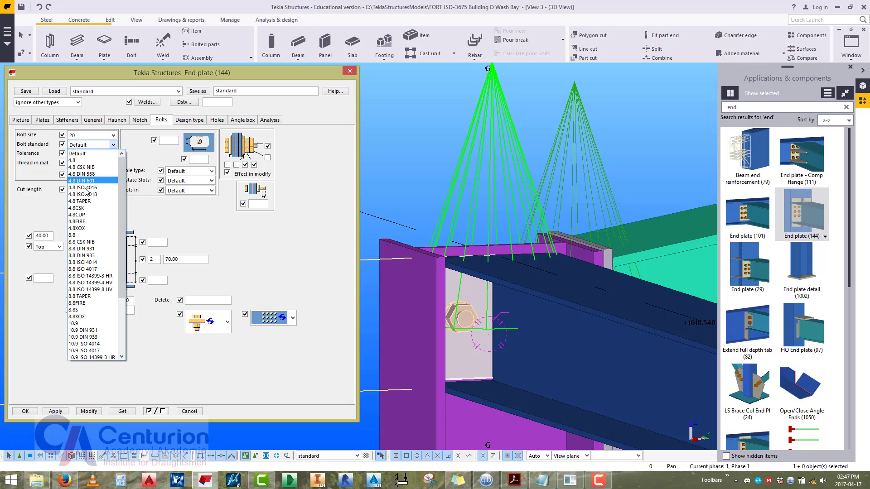
{"action": "left_click", "coordinate": [85, 235]}
{"action": "left_click", "coordinate": [74, 154]}
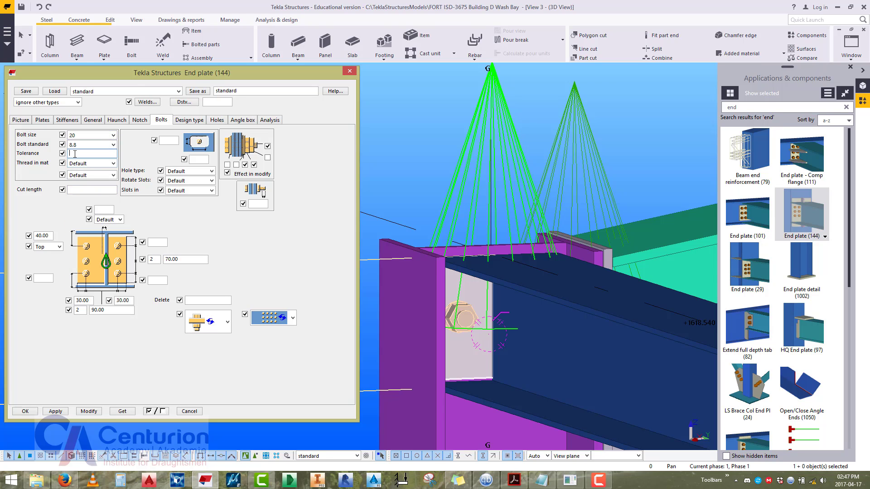
{"action": "type", "text": "2"}
{"action": "left_click", "coordinate": [88, 412]}
Set the horizontal gap between the main part and end plate to 2, apply it and close the End plate (144) settings.
{"action": "middle_click_drag", "start_coordinate": [512, 333], "coordinate": [503, 372]}
{"action": "left_click", "coordinate": [43, 120]}
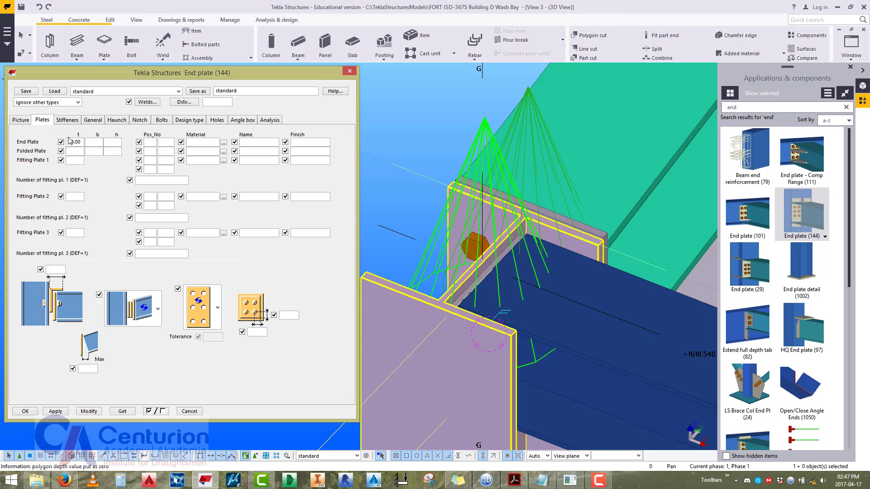
{"action": "left_click", "coordinate": [20, 120]}
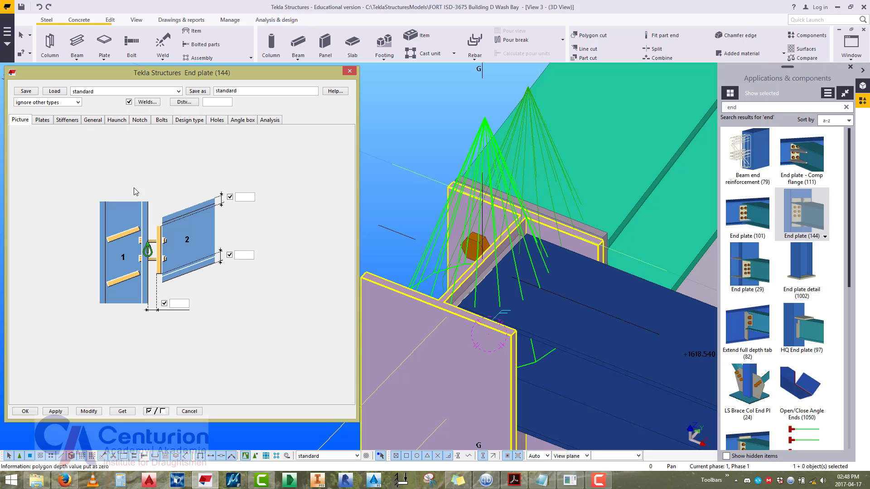
{"action": "left_click", "coordinate": [182, 303]}
{"action": "type", "text": "2"}
{"action": "middle_click_drag", "start_coordinate": [483, 321], "coordinate": [220, 157], "text": "ctrl"}
{"action": "left_click", "coordinate": [63, 412]}
{"action": "left_click", "coordinate": [26, 412]}
{"action": "scroll", "coordinate": [453, 294], "scroll_direction": "down", "scroll_amount": 5}
{"action": "scroll", "coordinate": [367, 198], "scroll_direction": "up", "scroll_amount": 3}
{"action": "double_click", "coordinate": [739, 204]}
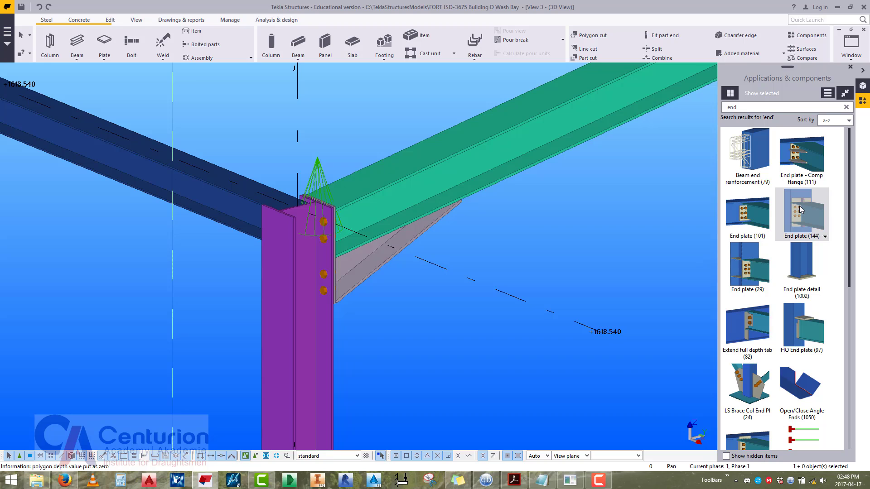
{"action": "left_click", "coordinate": [292, 254]}
{"action": "left_click", "coordinate": [261, 206]}
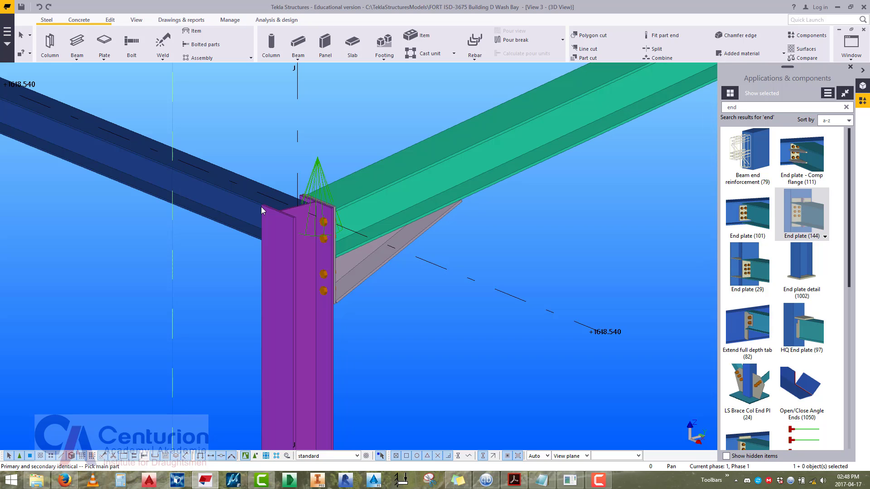
{"action": "right_click", "coordinate": [269, 160]}
{"action": "left_click", "coordinate": [294, 165]}
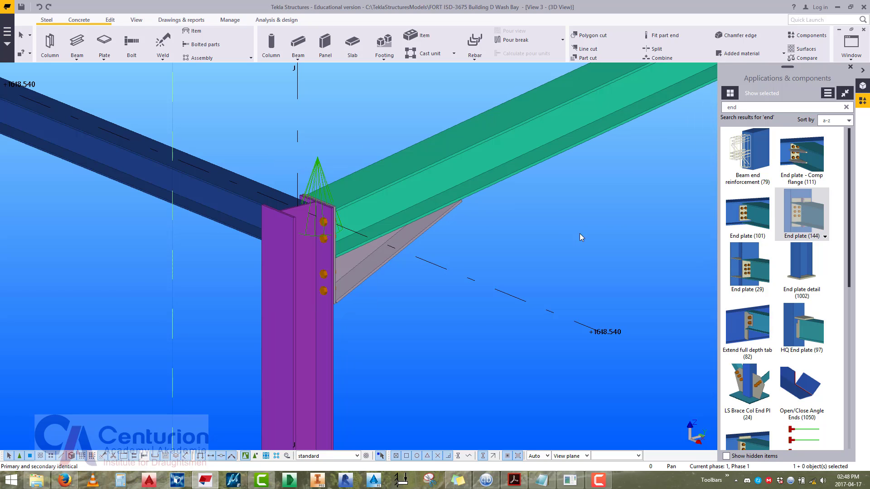
Create an End plate (144) connection between the purple column at grid J and the blue beam.
{"action": "double_click", "coordinate": [797, 215]}
{"action": "left_click", "coordinate": [282, 330]}
{"action": "left_click", "coordinate": [213, 207]}
{"action": "middle_click", "coordinate": [215, 186]}
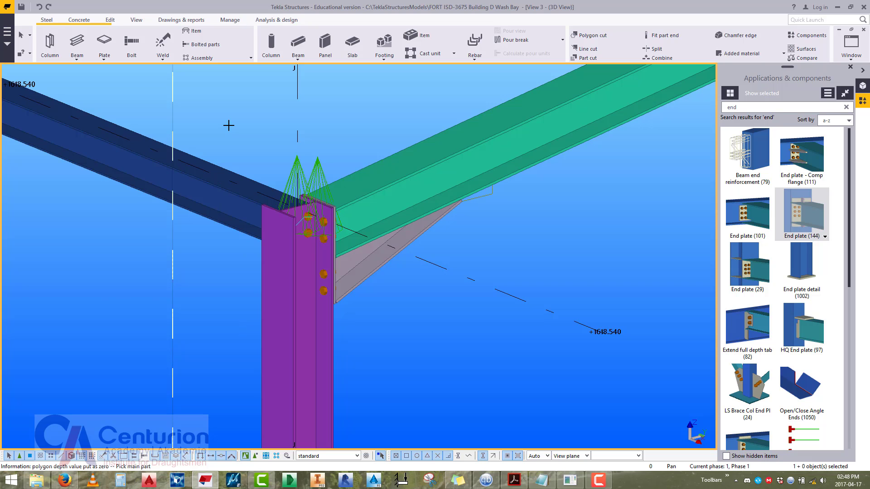
{"action": "middle_click_drag", "start_coordinate": [243, 133], "coordinate": [756, 250], "text": "ctrl"}
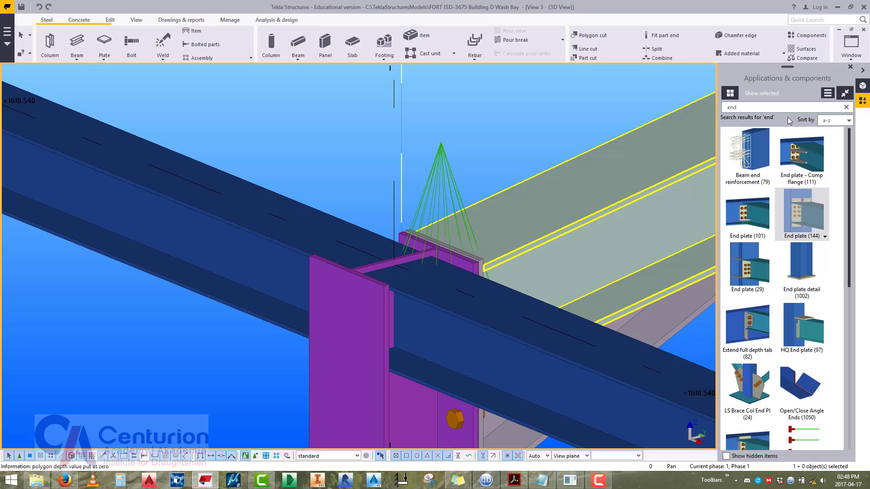
{"action": "left_click_drag", "start_coordinate": [747, 107], "coordinate": [703, 105]}
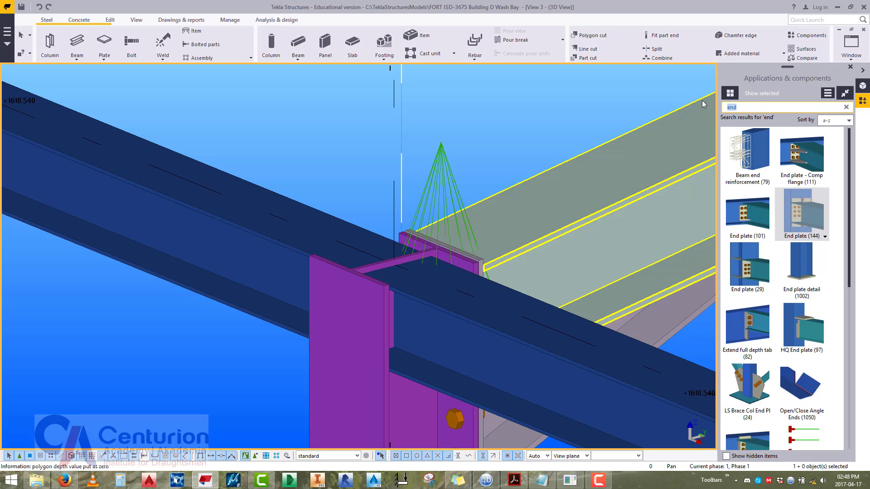
{"action": "type", "text": "double"}
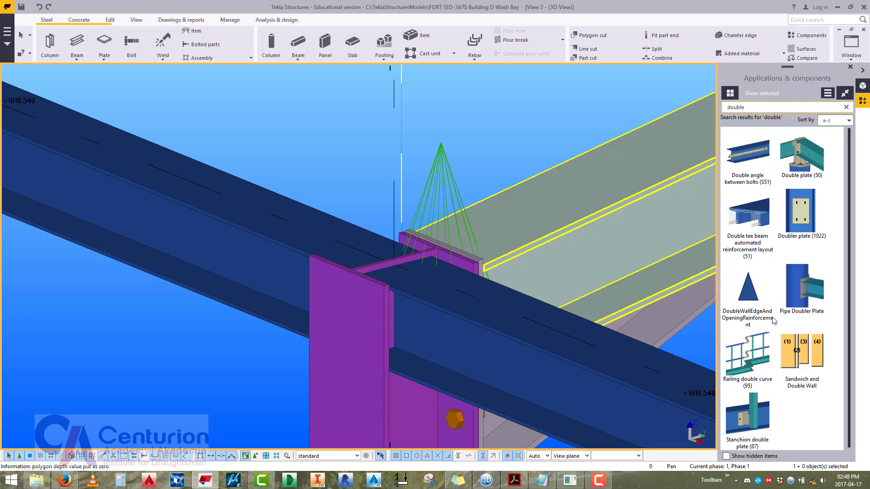
{"action": "type", "text": " si"}
{"action": "key", "text": "BackSpace"}
{"action": "key", "text": "BackSpace"}
{"action": "key", "text": "BackSpace"}
{"action": "key", "text": "BackSpace"}
{"action": "key", "text": "BackSpace"}
{"action": "key", "text": "BackSpace"}
{"action": "key", "text": "BackSpace"}
{"action": "key", "text": "BackSpace"}
{"action": "key", "text": "BackSpace"}
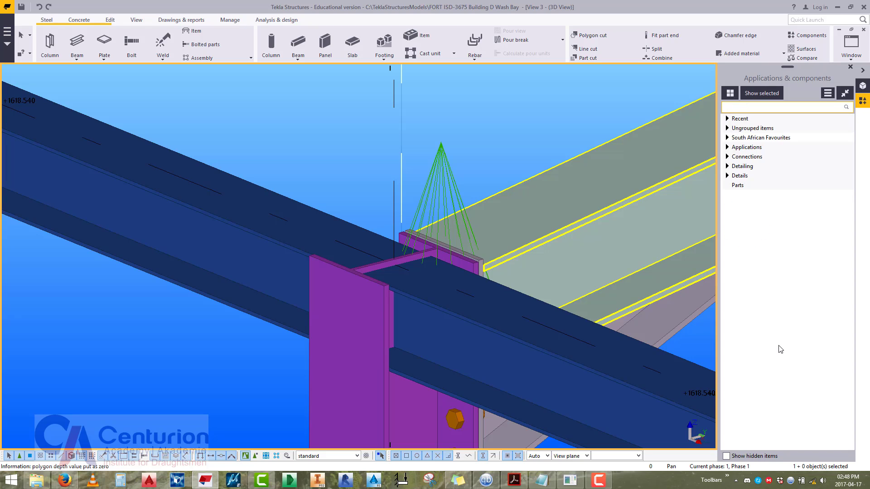
Search the components for "sided" and open the settings of Two sided end plate (142).
{"action": "type", "text": "side"}
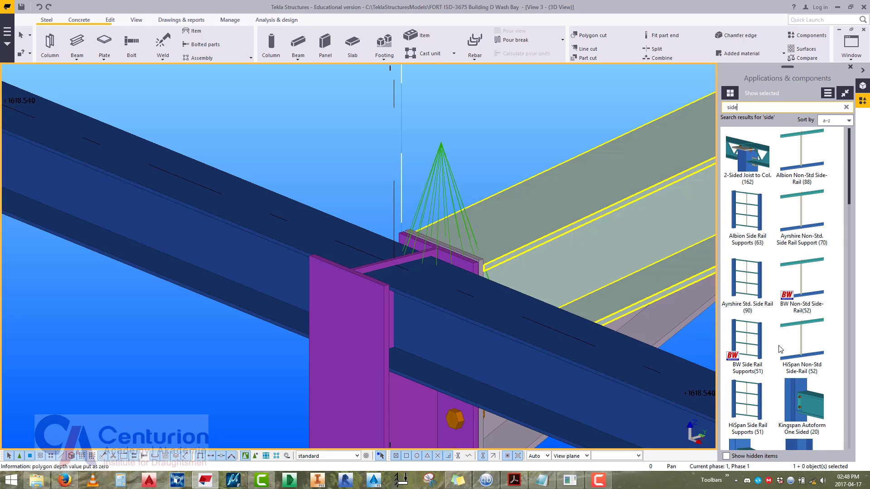
{"action": "type", "text": "s"}
{"action": "type", "text": "d"}
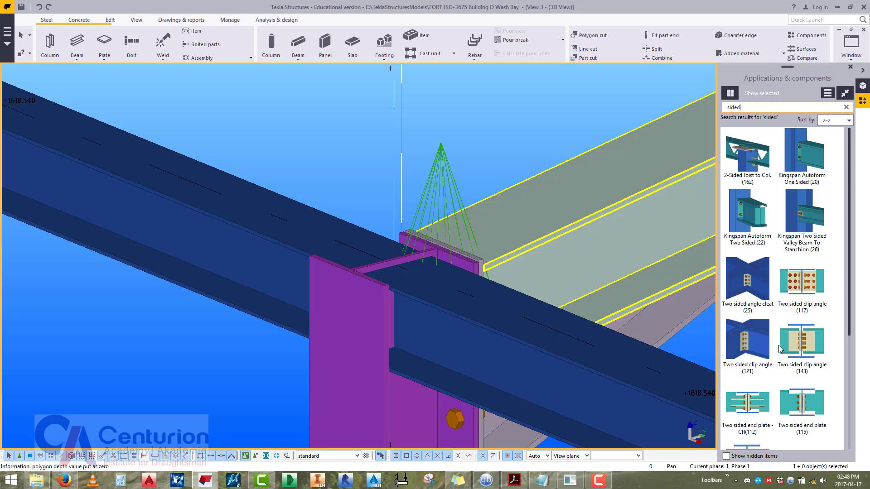
{"action": "left_click", "coordinate": [805, 348]}
{"action": "scroll", "coordinate": [802, 347], "scroll_direction": "down", "scroll_amount": 1}
{"action": "scroll", "coordinate": [745, 361], "scroll_direction": "down", "scroll_amount": 1}
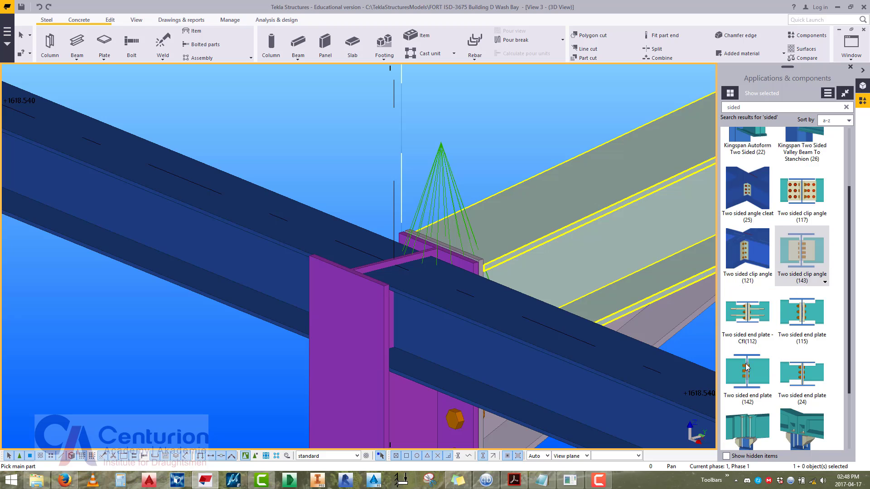
{"action": "scroll", "coordinate": [771, 377], "scroll_direction": "down", "scroll_amount": 2}
{"action": "left_click", "coordinate": [745, 280]}
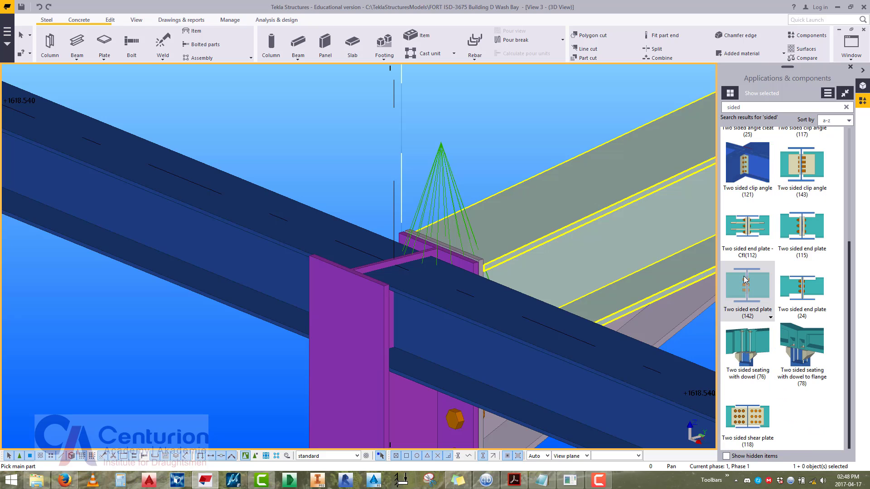
{"action": "double_click", "coordinate": [747, 286]}
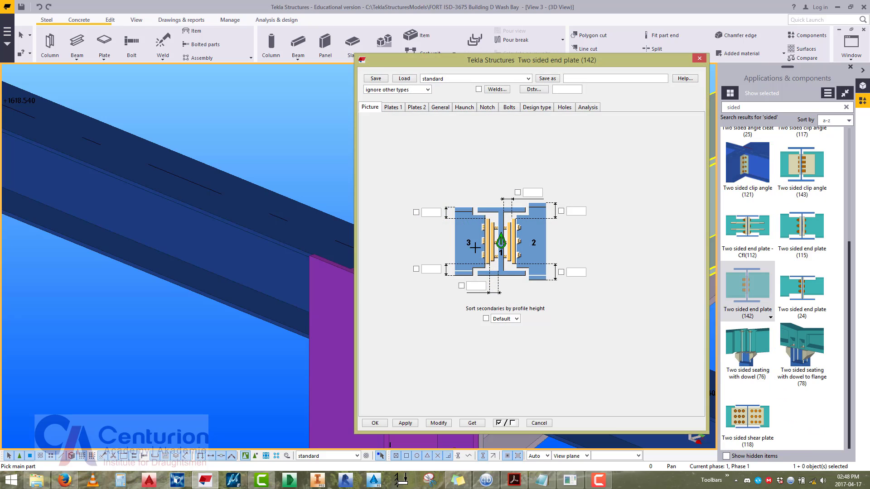
Create the two-sided end plate connection with the purple column as main part and the two adjoining blue beams as secondary parts.
{"action": "scroll", "coordinate": [207, 286], "scroll_direction": "down", "scroll_amount": 3}
{"action": "scroll", "coordinate": [208, 286], "scroll_direction": "up", "scroll_amount": 3}
{"action": "left_click", "coordinate": [207, 286]}
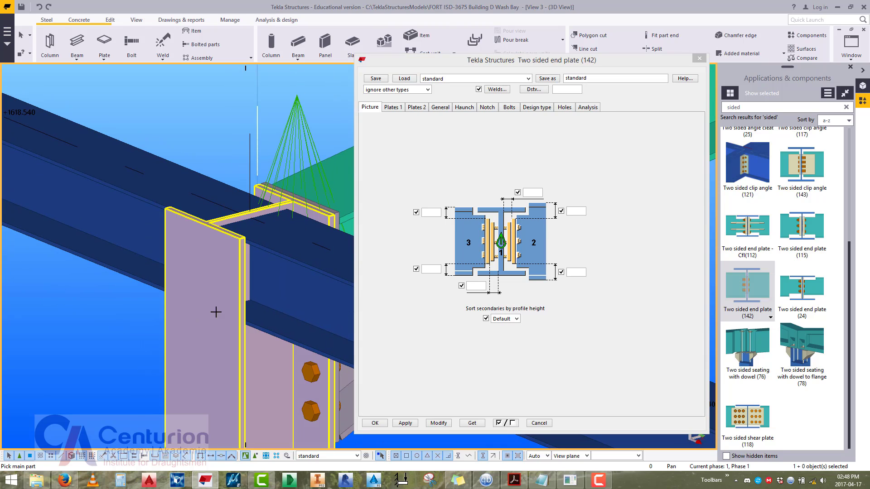
{"action": "left_click", "coordinate": [273, 298]}
{"action": "left_click", "coordinate": [179, 159]}
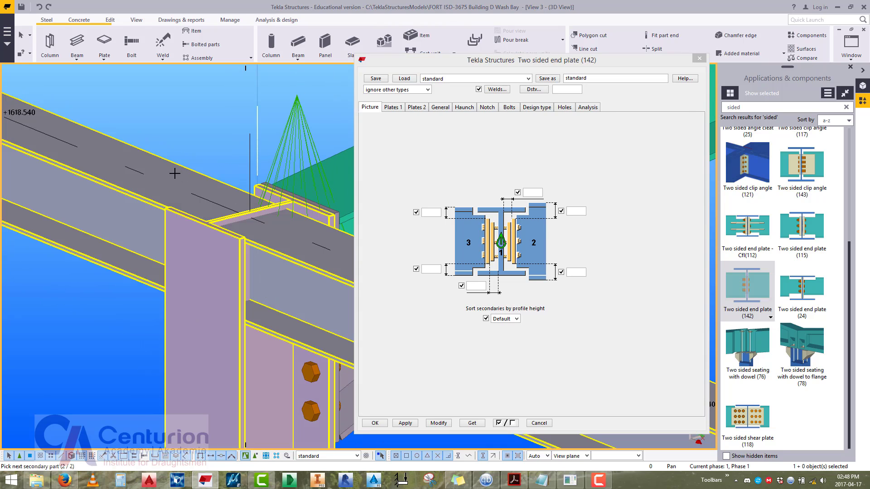
{"action": "middle_click", "coordinate": [180, 116]}
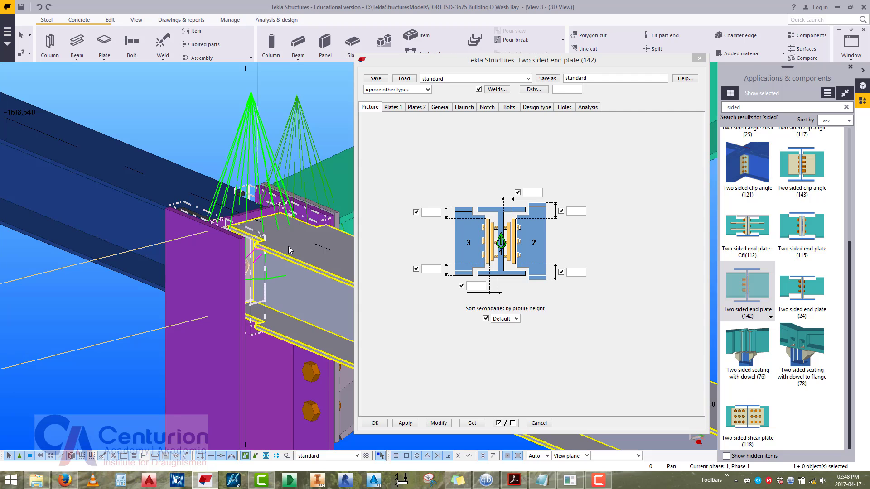
Set all five automatic notch dimensions of the two-sided end plate to 0 and modify the connection.
{"action": "scroll", "coordinate": [274, 245], "scroll_direction": "down", "scroll_amount": 3}
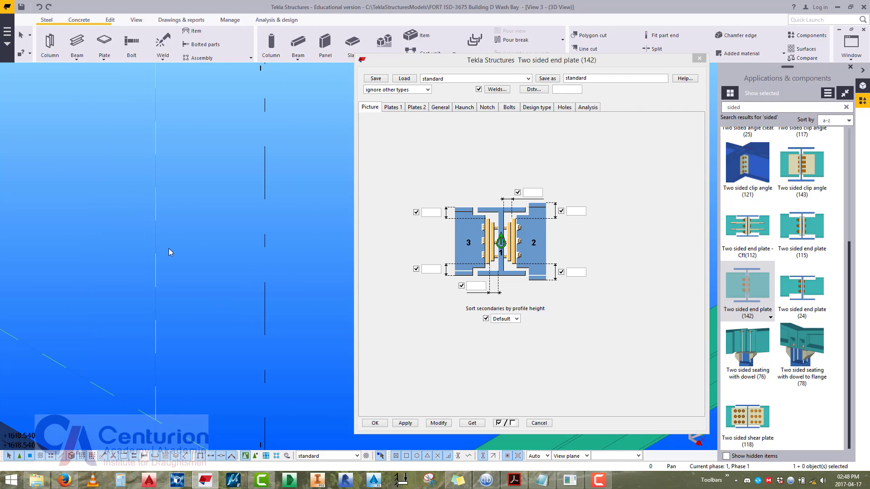
{"action": "scroll", "coordinate": [176, 300], "scroll_direction": "up", "scroll_amount": 3}
{"action": "scroll", "coordinate": [176, 295], "scroll_direction": "up", "scroll_amount": 5}
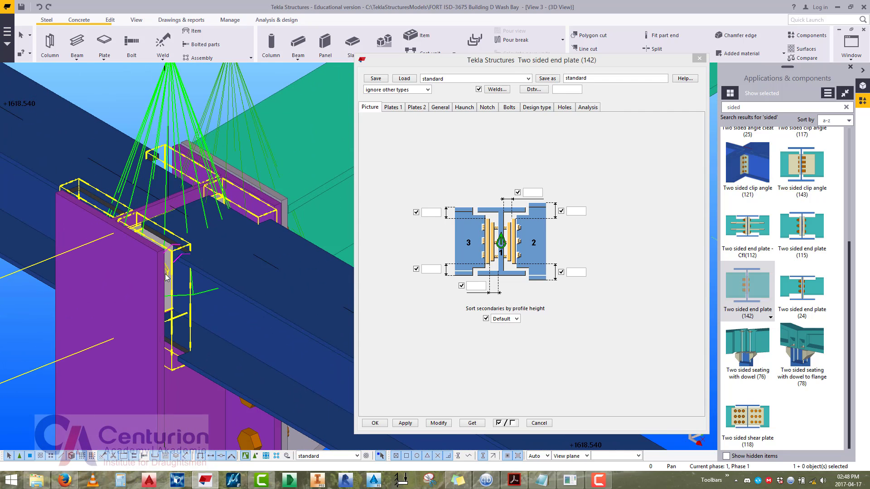
{"action": "middle_click_drag", "start_coordinate": [182, 267], "coordinate": [141, 257], "text": "ctrl"}
{"action": "right_click", "coordinate": [175, 242]}
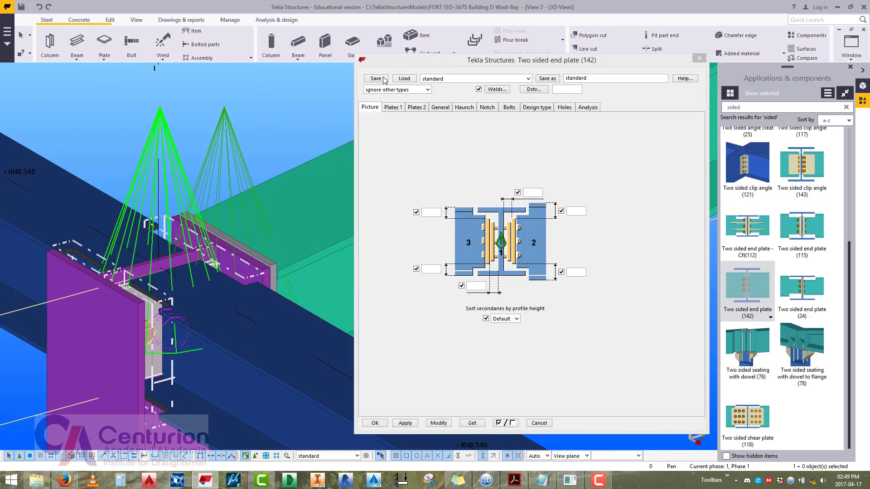
{"action": "left_click", "coordinate": [482, 109]}
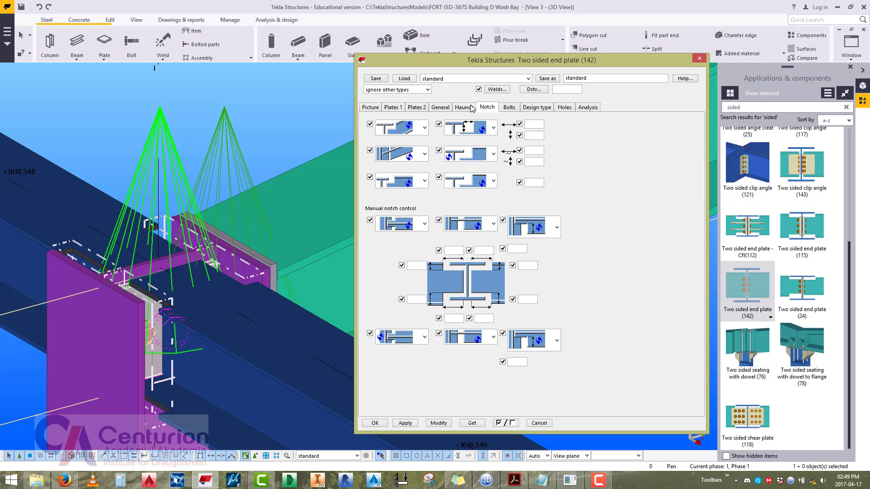
{"action": "left_click", "coordinate": [531, 126]}
{"action": "left_click", "coordinate": [535, 135]}
{"action": "left_click", "coordinate": [533, 150]}
{"action": "type", "text": "0"}
{"action": "left_click", "coordinate": [532, 162]}
{"action": "type", "text": "00"}
{"action": "left_click", "coordinate": [533, 182]}
{"action": "type", "text": "0"}
{"action": "left_click", "coordinate": [442, 424]}
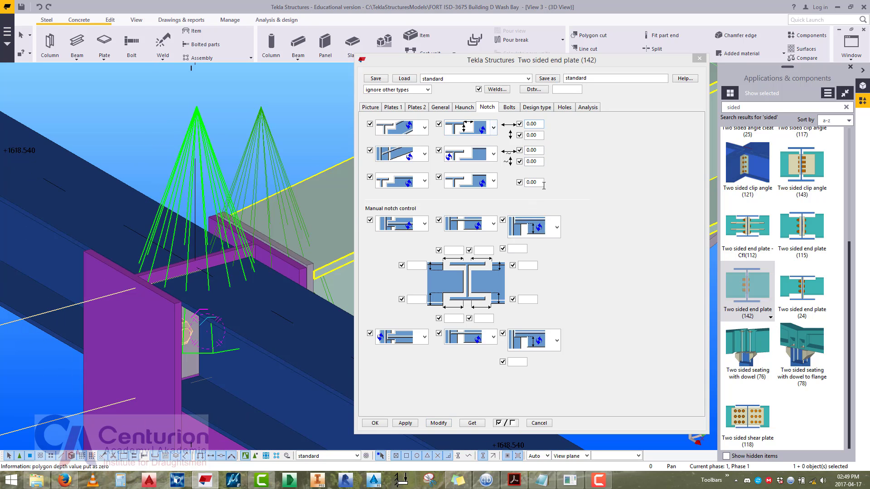
Choose the unnotched option for the beam's upper and lower manual notches and modify the two-sided connection.
{"action": "middle_click_drag", "start_coordinate": [290, 262], "coordinate": [255, 271]}
{"action": "scroll", "coordinate": [255, 271], "scroll_direction": "up", "scroll_amount": 3}
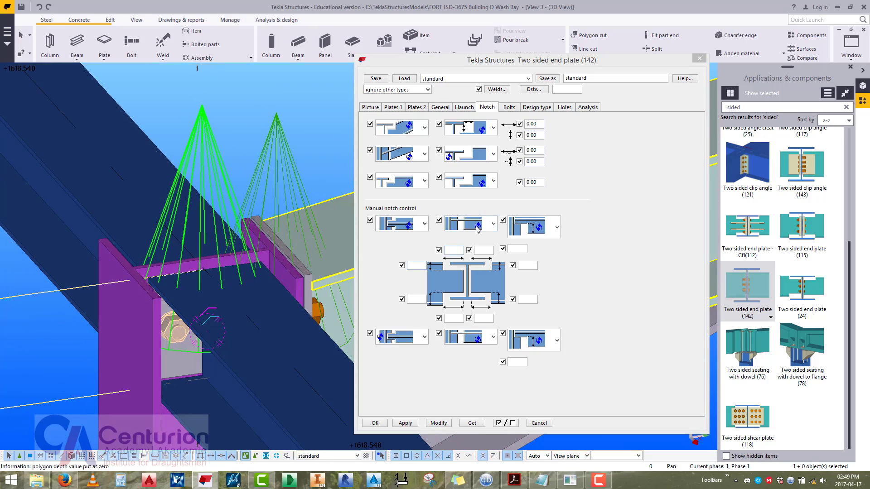
{"action": "left_click", "coordinate": [478, 229]}
{"action": "left_click", "coordinate": [462, 292]}
{"action": "left_click", "coordinate": [463, 339]}
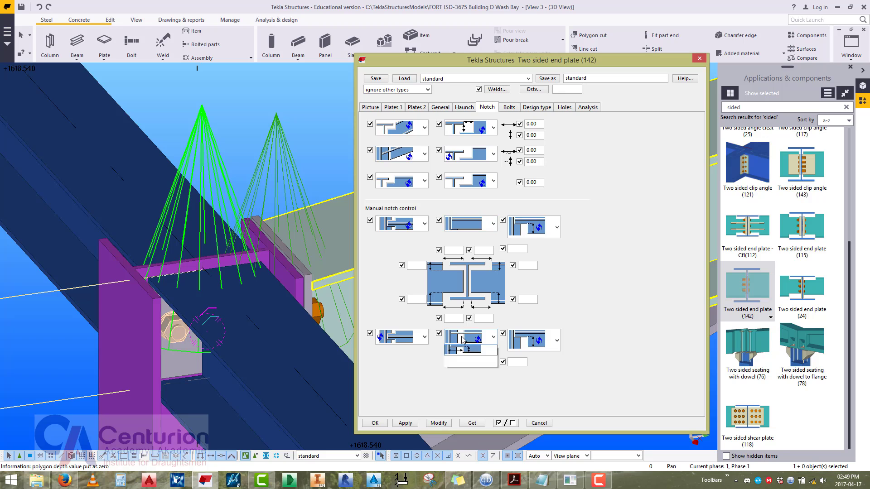
{"action": "left_click", "coordinate": [472, 413]}
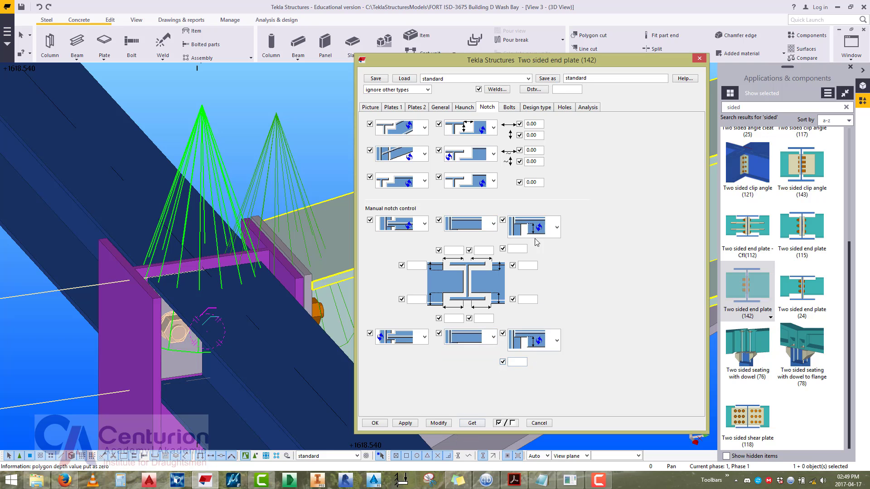
{"action": "left_click", "coordinate": [438, 423]}
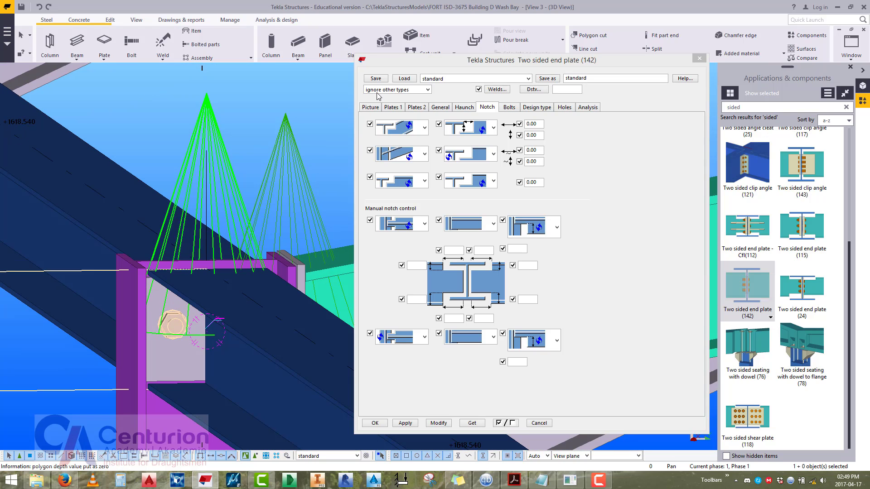
Set the end plate thickness to 8 for both sides of the connection.
{"action": "left_click", "coordinate": [391, 107]}
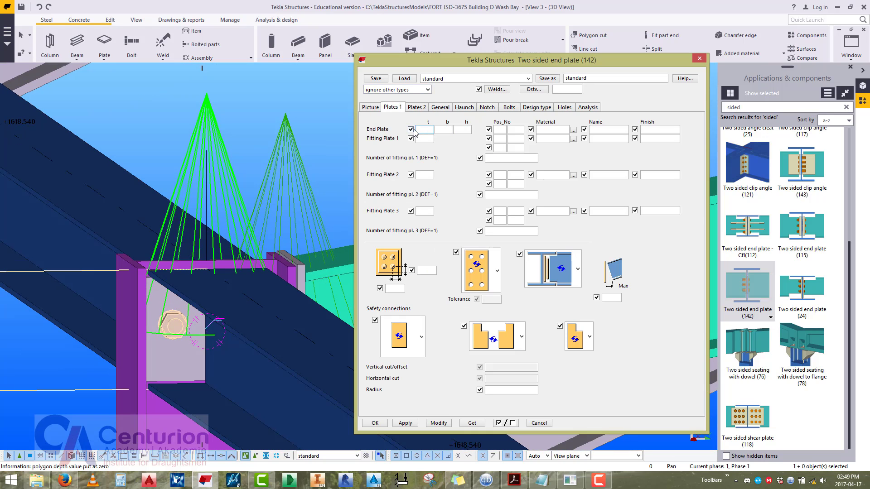
{"action": "left_click", "coordinate": [422, 109]}
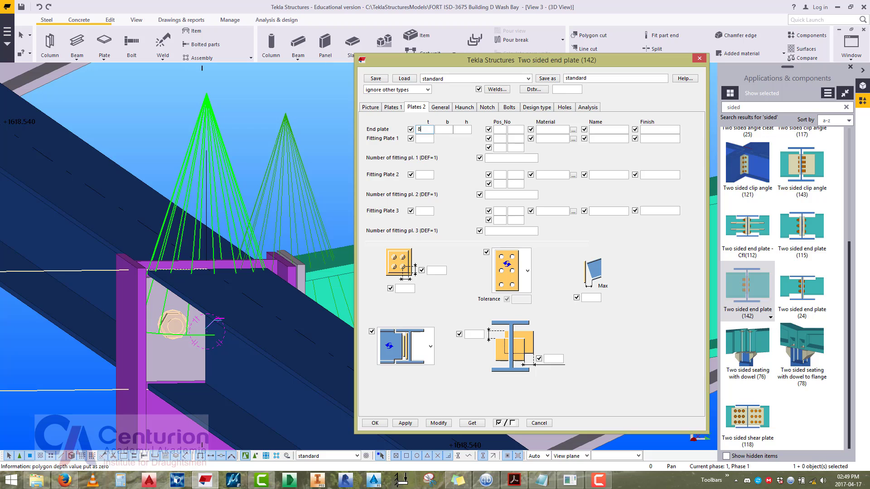
Position the bolts on both sides from the top with a 40 mm edge distance and 2 rows at 70 mm spacing.
{"action": "left_click", "coordinate": [509, 108]}
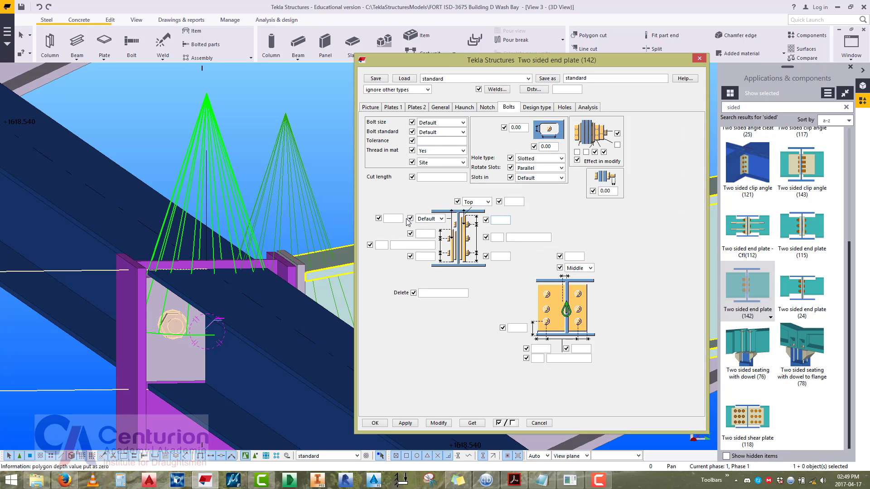
{"action": "left_click", "coordinate": [438, 220]}
{"action": "left_click", "coordinate": [429, 232]}
{"action": "left_click", "coordinate": [398, 218]}
{"action": "type", "text": "4040"}
{"action": "left_click", "coordinate": [497, 237]}
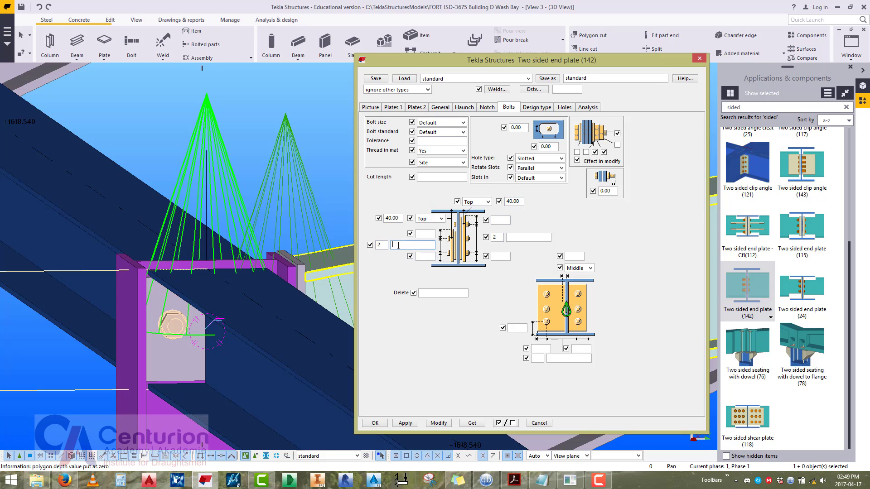
{"action": "type", "text": "70"}
{"action": "left_click", "coordinate": [513, 237]}
{"action": "type", "text": "7"}
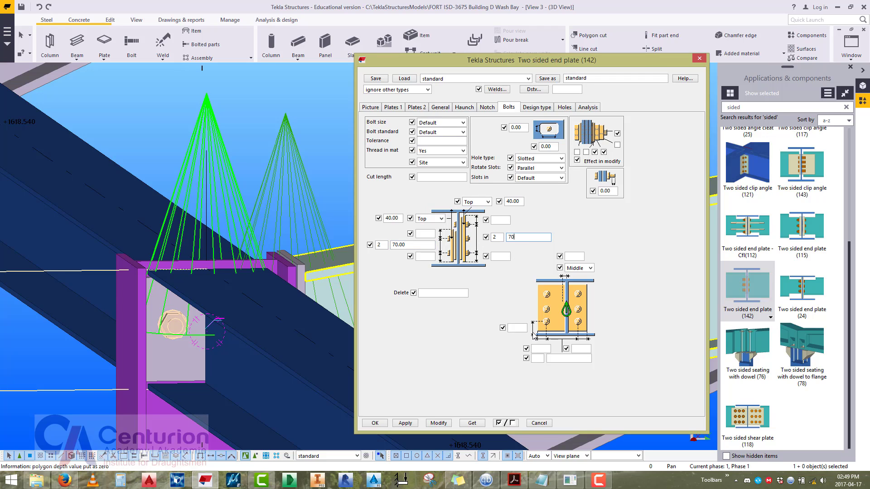
Set the horizontal bolts to 2 columns at 90 mm spacing with 30 mm edge distances and modify the connection.
{"action": "left_click", "coordinate": [539, 359]}
{"action": "left_click", "coordinate": [437, 422]}
{"action": "scroll", "coordinate": [229, 346], "scroll_direction": "up", "scroll_amount": 3}
{"action": "middle_click_drag", "start_coordinate": [229, 346], "coordinate": [345, 317]}
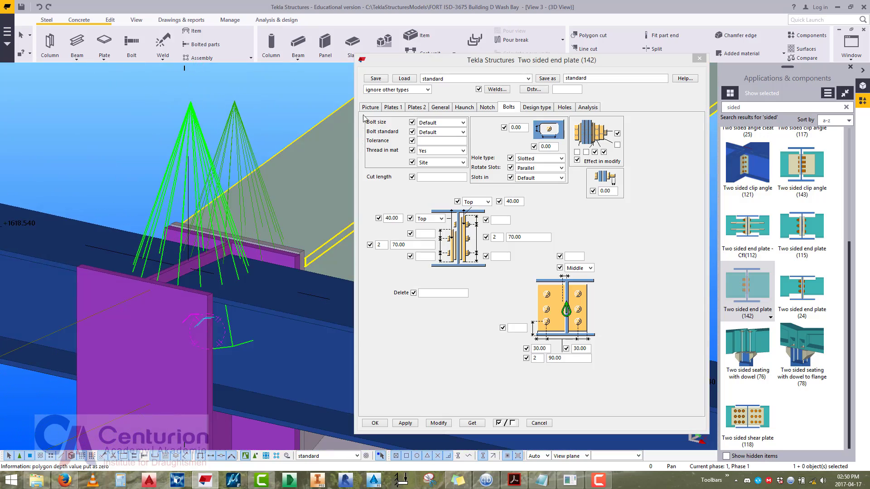
Set the gap on both sides of the two-sided end plate to 2 mm, modify the connection and accept the settings.
{"action": "left_click", "coordinate": [370, 107]}
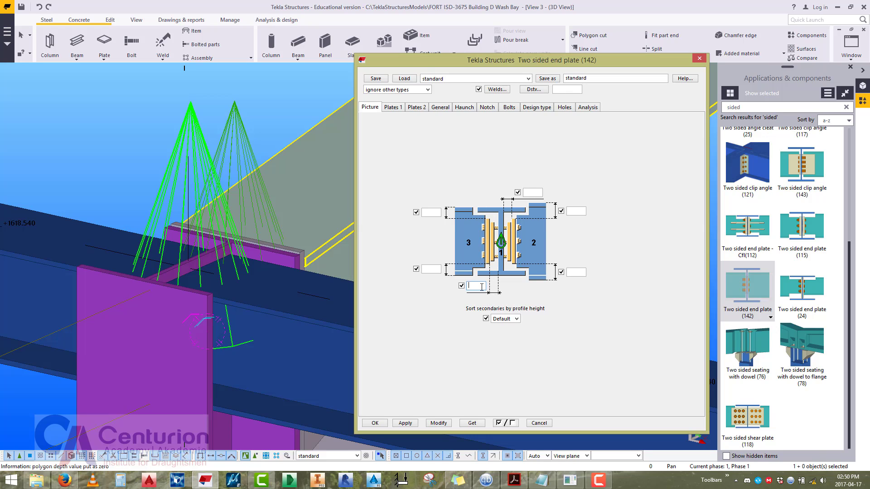
{"action": "left_click", "coordinate": [527, 192]}
{"action": "type", "text": "2"}
{"action": "left_click", "coordinate": [439, 424]}
{"action": "left_click", "coordinate": [405, 423]}
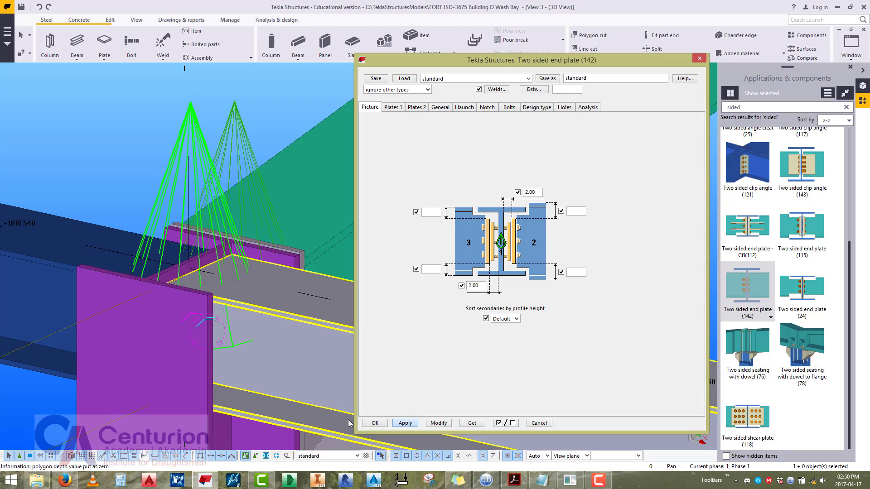
{"action": "left_click", "coordinate": [375, 423]}
Create a two-sided end plate (142) at grid H with the purple column as main part and both blue beams as secondary parts.
{"action": "scroll", "coordinate": [317, 318], "scroll_direction": "down", "scroll_amount": 4}
{"action": "scroll", "coordinate": [385, 308], "scroll_direction": "down", "scroll_amount": 5}
{"action": "middle_click_drag", "start_coordinate": [383, 309], "coordinate": [376, 320], "text": "ctrl"}
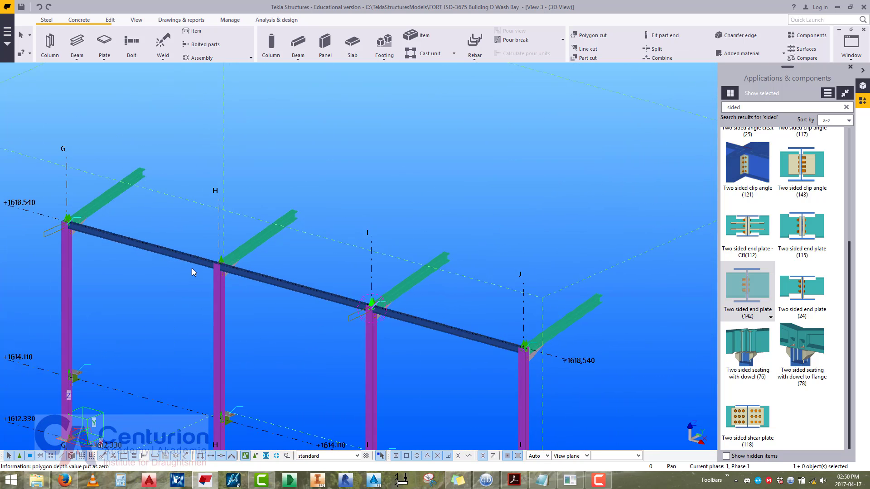
{"action": "scroll", "coordinate": [192, 268], "scroll_direction": "up", "scroll_amount": 7}
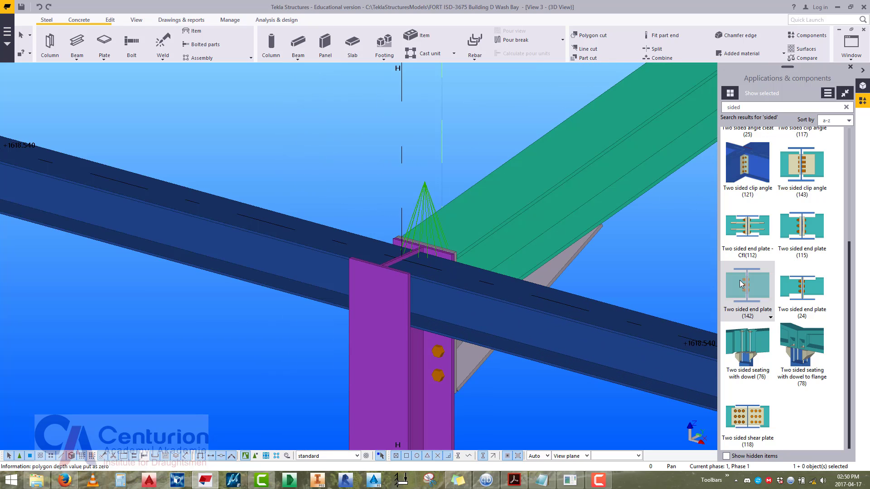
{"action": "left_click", "coordinate": [743, 280]}
{"action": "left_click", "coordinate": [401, 377]}
{"action": "left_click", "coordinate": [259, 279]}
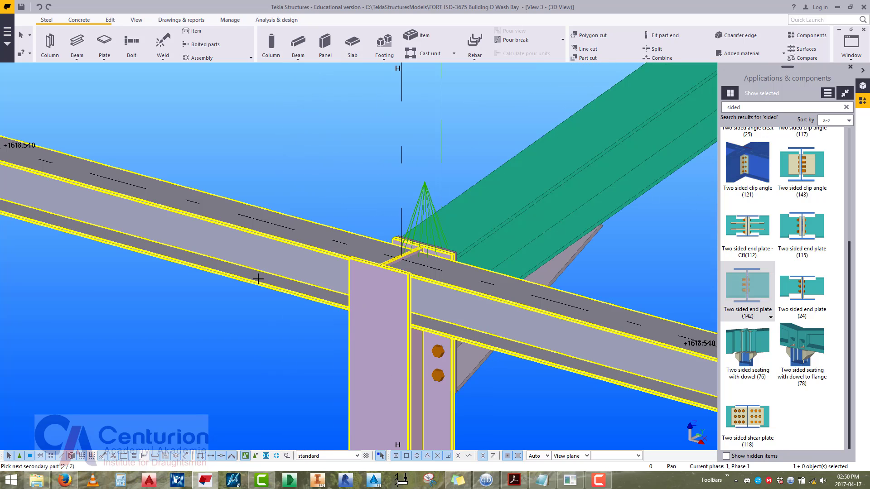
{"action": "middle_click", "coordinate": [256, 208]}
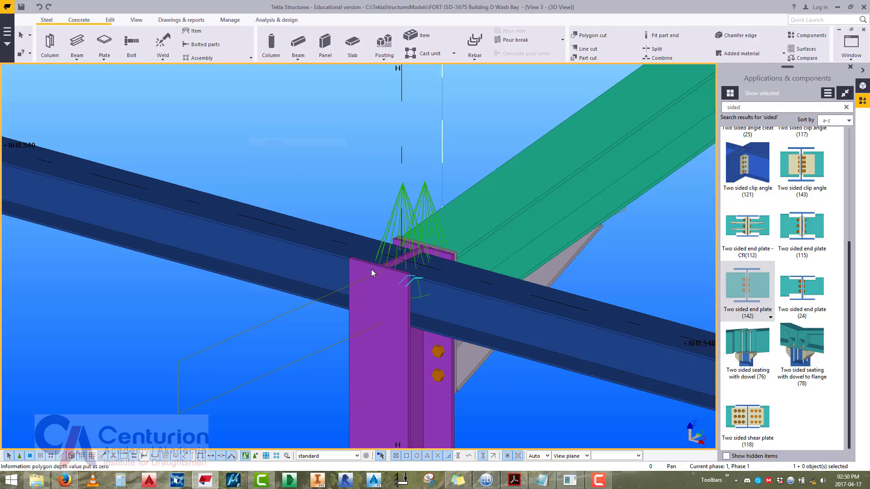
Examine the new two-sided end plate connection at the grid H column from several angles.
{"action": "scroll", "coordinate": [371, 270], "scroll_direction": "up", "scroll_amount": 8}
{"action": "middle_click_drag", "start_coordinate": [356, 310], "coordinate": [295, 310]}
{"action": "scroll", "coordinate": [295, 310], "scroll_direction": "down", "scroll_amount": 7}
{"action": "scroll", "coordinate": [342, 227], "scroll_direction": "up", "scroll_amount": 6}
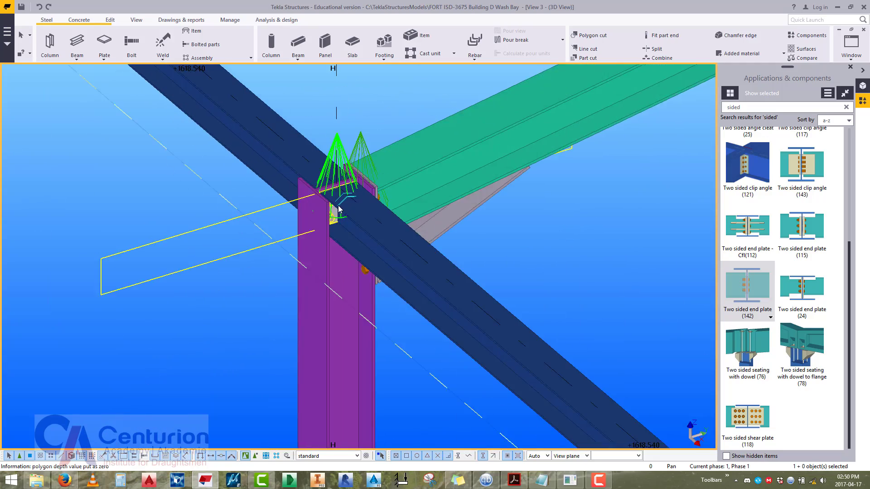
{"action": "key", "text": "v"}
{"action": "left_click", "coordinate": [335, 192]}
{"action": "mouse_move", "coordinate": [335, 192]}
{"action": "middle_mouse_down", "text": "ctrl"}
{"action": "mouse_move", "coordinate": [382, 140]}
{"action": "mouse_move", "coordinate": [626, 192]}
{"action": "mouse_move", "coordinate": [577, 186]}
{"action": "mouse_move", "coordinate": [410, 241]}
{"action": "mouse_move", "coordinate": [334, 200]}
{"action": "middle_mouse_up", "text": "ctrl"}
{"action": "scroll", "coordinate": [299, 272], "scroll_direction": "down", "scroll_amount": 8}
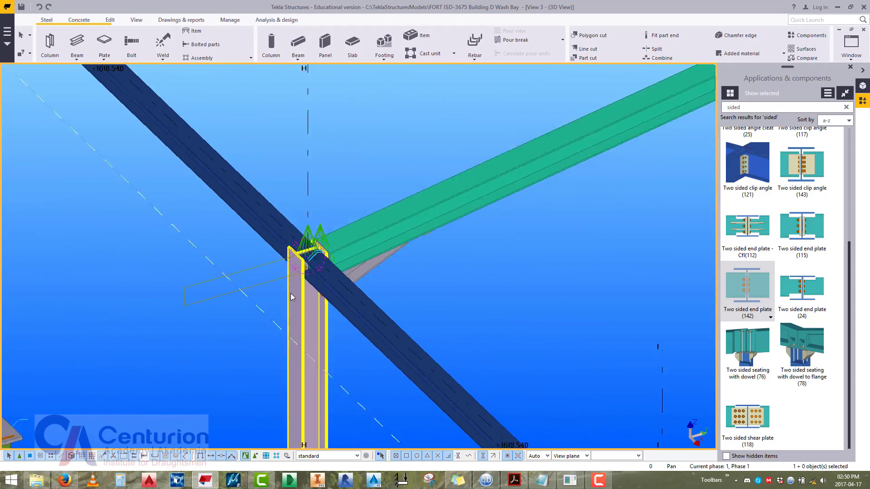
{"action": "scroll", "coordinate": [288, 290], "scroll_direction": "down", "scroll_amount": 5}
{"action": "middle_click_drag", "start_coordinate": [288, 289], "coordinate": [438, 141], "text": "ctrl"}
Switch the 3D view to a plane view facing the frame along grids G to J.
{"action": "right_click", "coordinate": [418, 173]}
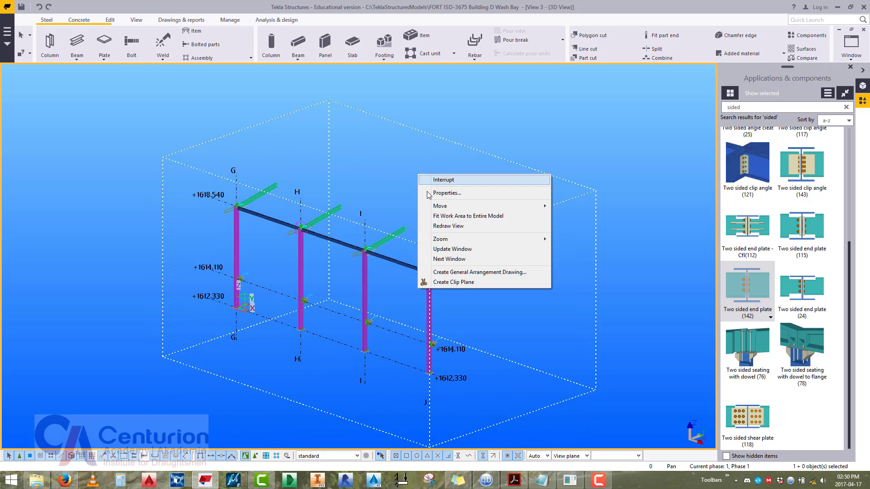
{"action": "left_click", "coordinate": [431, 224]}
{"action": "middle_click_drag", "start_coordinate": [431, 225], "coordinate": [402, 232]}
{"action": "key", "text": "ctrl+p"}
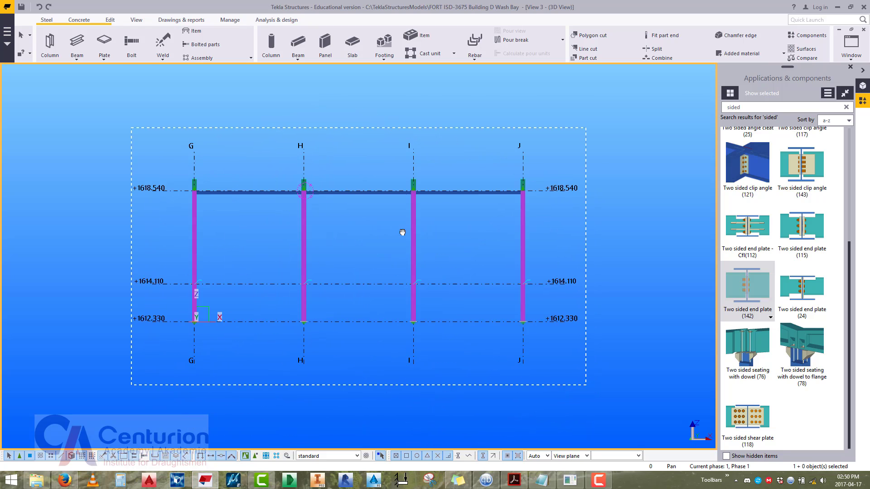
{"action": "middle_click_drag", "start_coordinate": [331, 275], "coordinate": [377, 311]}
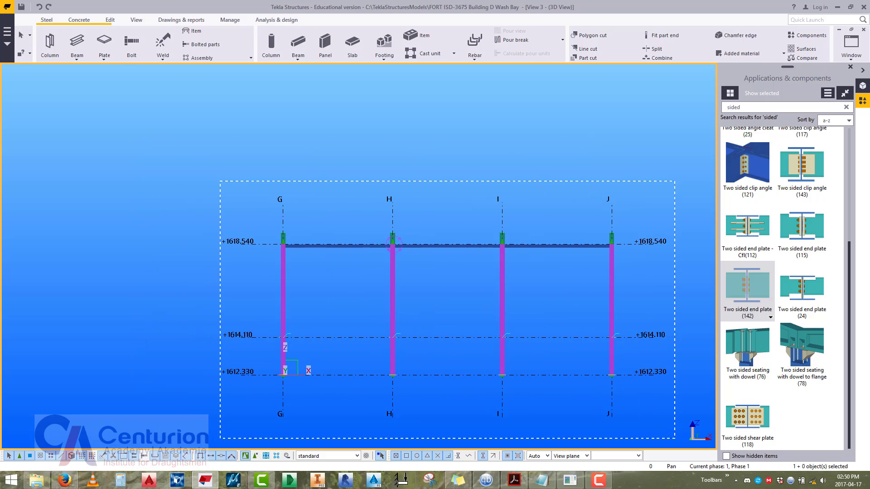
{"action": "middle_click_drag", "start_coordinate": [324, 259], "coordinate": [333, 271]}
{"action": "scroll", "coordinate": [334, 271], "scroll_direction": "up", "scroll_amount": 5}
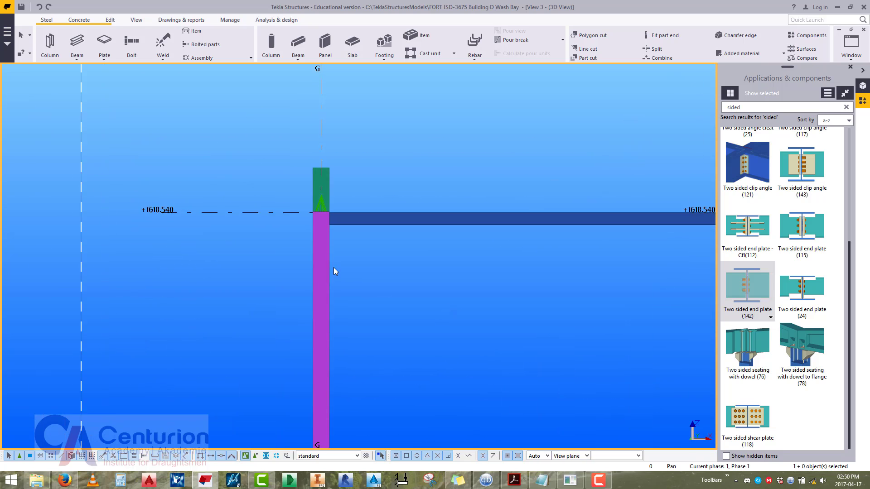
{"action": "scroll", "coordinate": [334, 267], "scroll_direction": "up", "scroll_amount": 2}
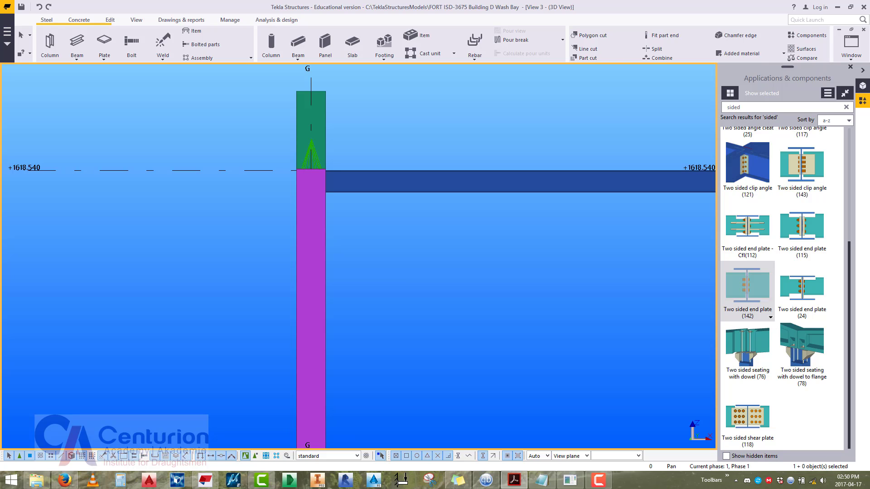
Switch to the ISD-3675 Building D Wash Bay PDF in Acrobat Reader and examine the knee brace layout at grids G and H.
{"action": "key", "text": "alt+Tab"}
{"action": "mouse_move", "coordinate": [267, 214]}
{"action": "left_mouse_down"}
{"action": "mouse_move", "coordinate": [243, 124]}
{"action": "mouse_move", "coordinate": [388, 74]}
{"action": "left_mouse_up"}
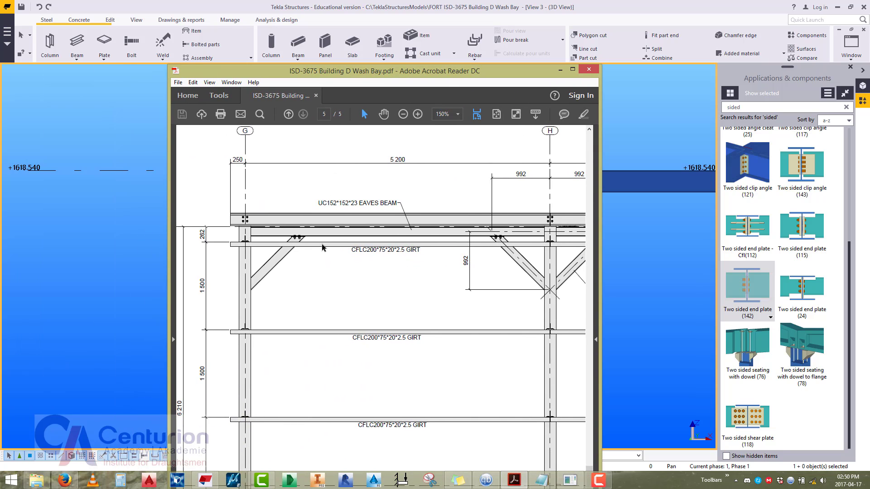
{"action": "middle_click_drag", "start_coordinate": [322, 244], "coordinate": [342, 259]}
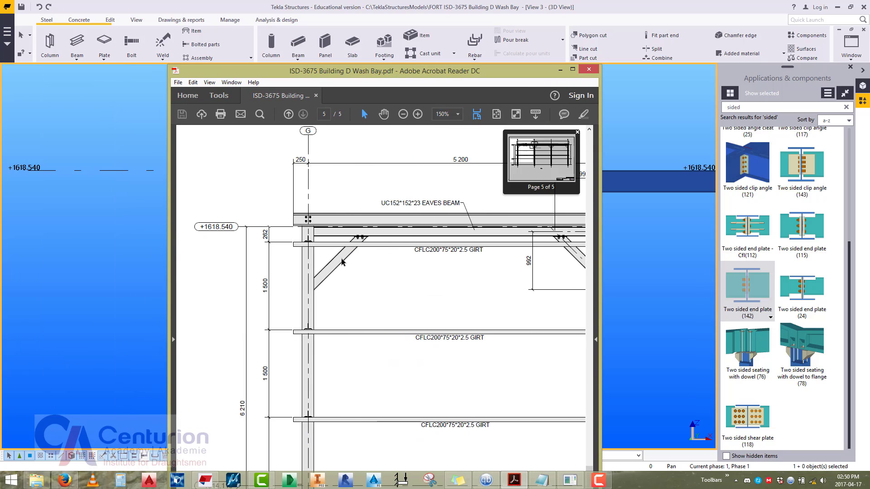
{"action": "mouse_move", "coordinate": [359, 293]}
{"action": "middle_mouse_down"}
{"action": "mouse_move", "coordinate": [388, 288]}
{"action": "mouse_move", "coordinate": [375, 286]}
{"action": "mouse_move", "coordinate": [377, 312]}
{"action": "mouse_move", "coordinate": [377, 301]}
{"action": "middle_mouse_up"}
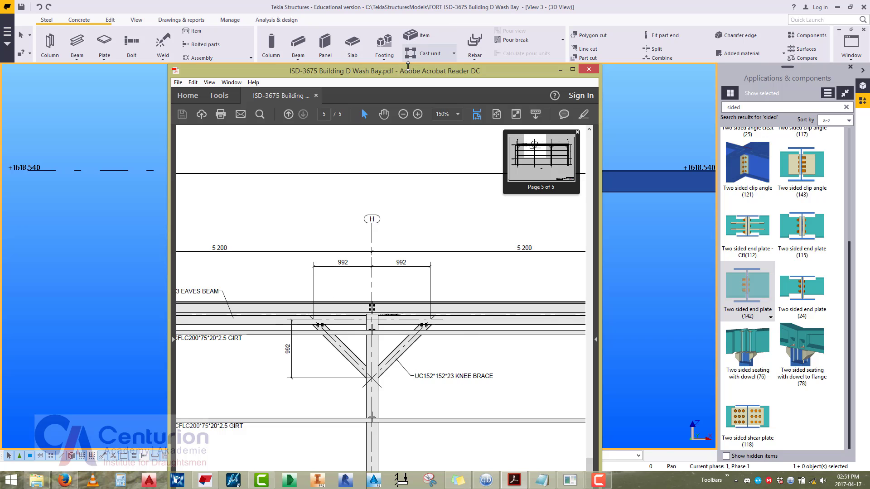
{"action": "left_click_drag", "start_coordinate": [432, 71], "coordinate": [867, 421]}
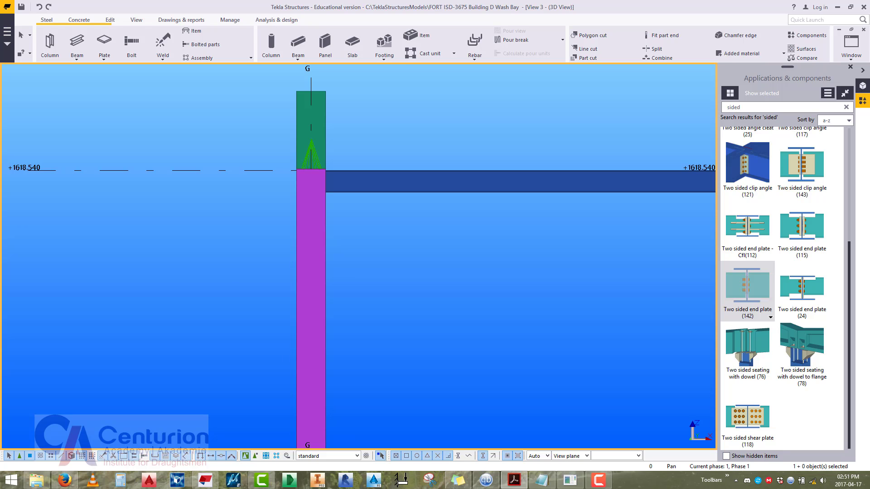
Return to the Tekla model and select the two blue beams meeting at the grid H column.
{"action": "right_click", "coordinate": [353, 222]}
{"action": "left_click", "coordinate": [377, 228]}
{"action": "scroll", "coordinate": [427, 249], "scroll_direction": "down", "scroll_amount": 5}
{"action": "scroll", "coordinate": [397, 244], "scroll_direction": "up", "scroll_amount": 4}
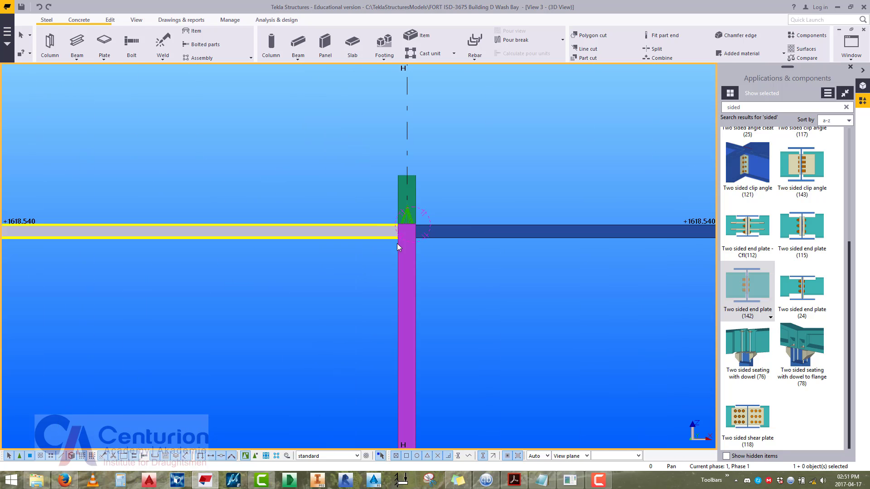
{"action": "scroll", "coordinate": [377, 232], "scroll_direction": "up", "scroll_amount": 5}
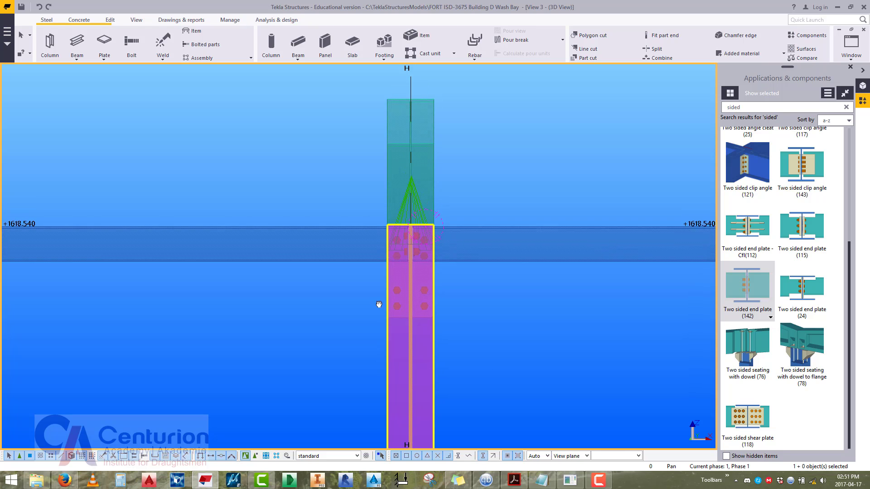
{"action": "left_click", "coordinate": [336, 251]}
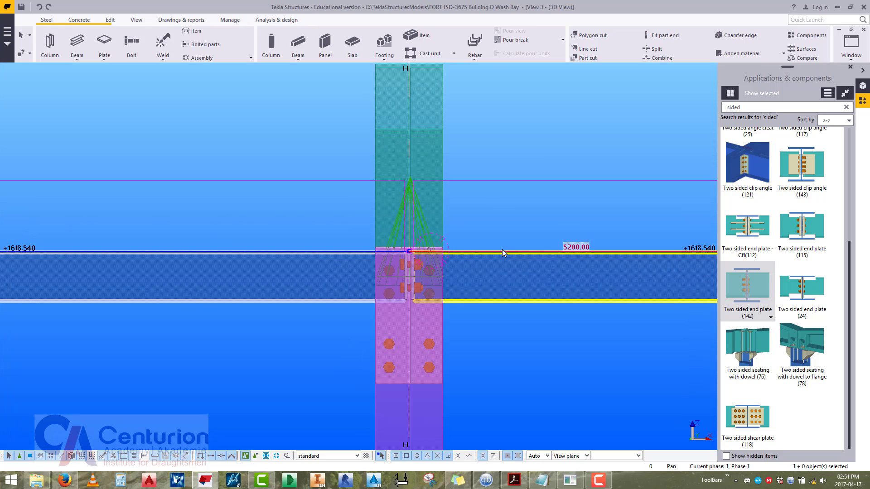
{"action": "scroll", "coordinate": [272, 254], "scroll_direction": "down", "scroll_amount": 2}
{"action": "scroll", "coordinate": [269, 256], "scroll_direction": "up", "scroll_amount": 3}
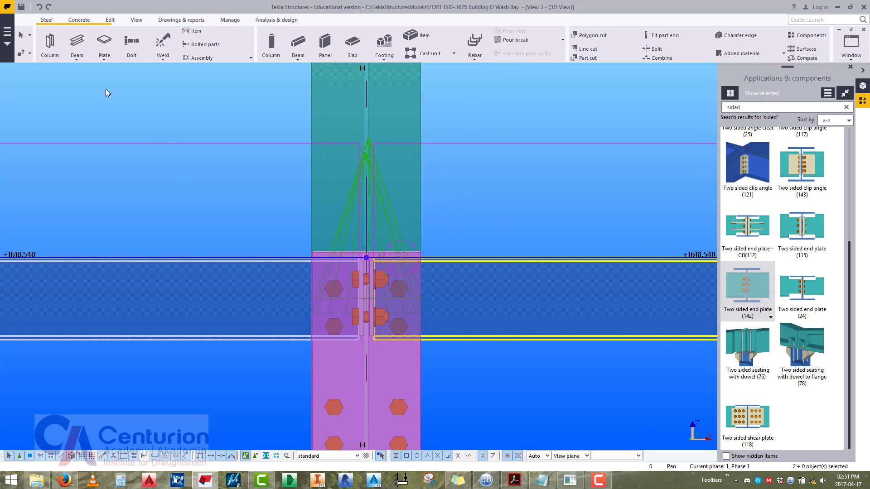
Add 1 divided line point midway between the top and bottom edges of the beam between grids G and H.
{"action": "left_click", "coordinate": [110, 20]}
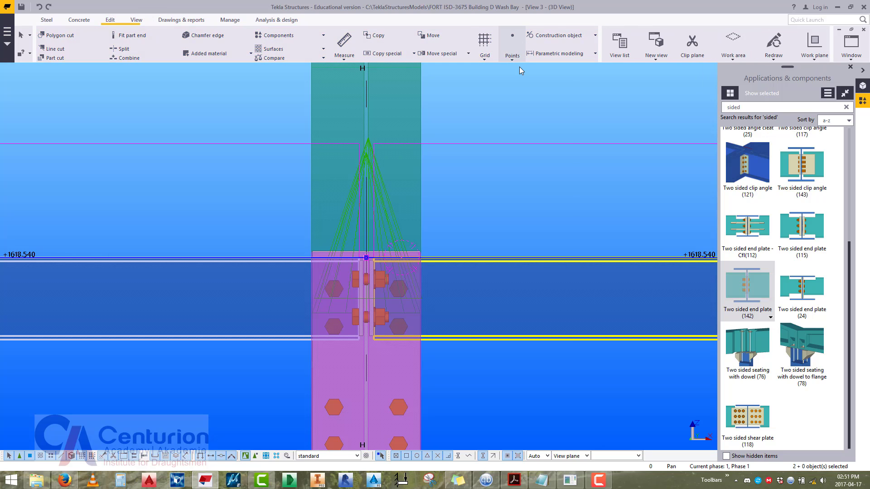
{"action": "left_click", "coordinate": [512, 50]}
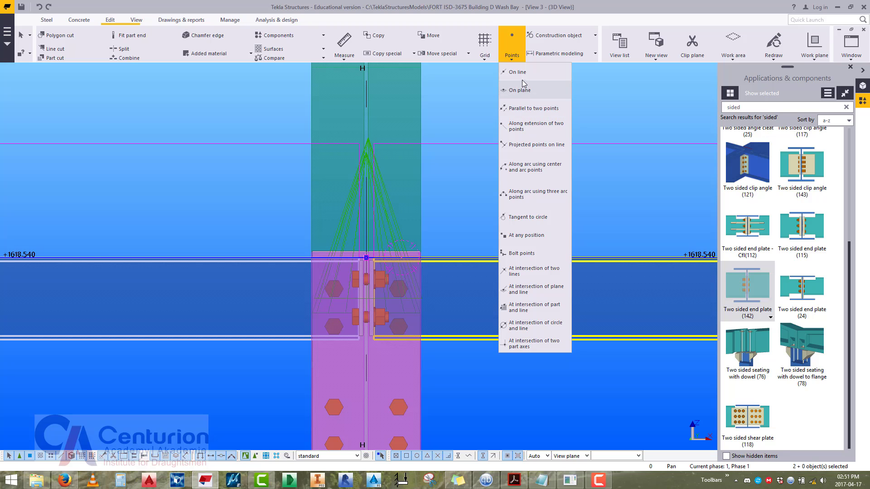
{"action": "left_click", "coordinate": [518, 72]}
{"action": "scroll", "coordinate": [240, 245], "scroll_direction": "up", "scroll_amount": 2}
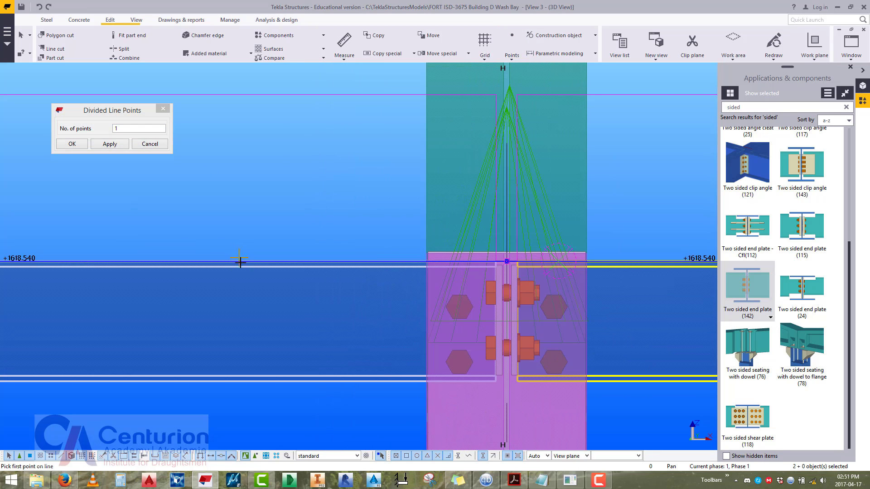
{"action": "left_click", "coordinate": [241, 262]}
{"action": "left_click", "coordinate": [241, 381]}
Add a matching point at mid-depth of the beam between grids H and I.
{"action": "scroll", "coordinate": [493, 274], "scroll_direction": "down", "scroll_amount": 2}
{"action": "scroll", "coordinate": [604, 227], "scroll_direction": "up", "scroll_amount": 2}
{"action": "left_click", "coordinate": [606, 241]}
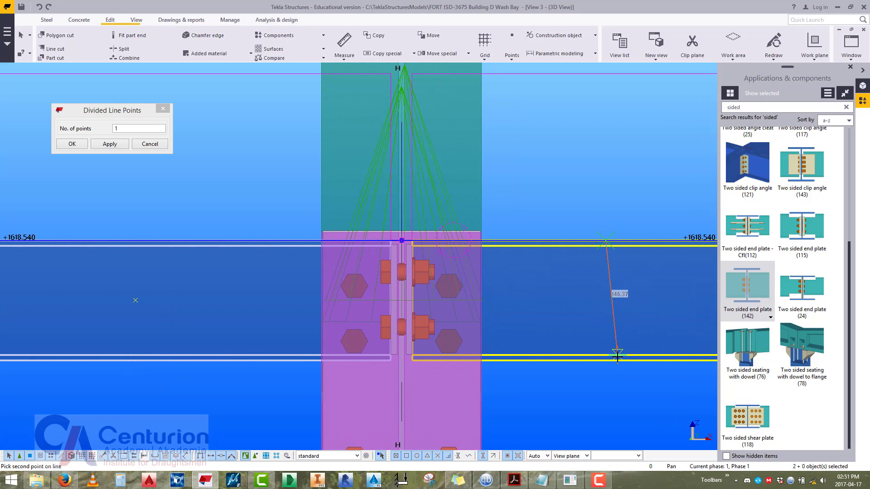
{"action": "left_click", "coordinate": [617, 357]}
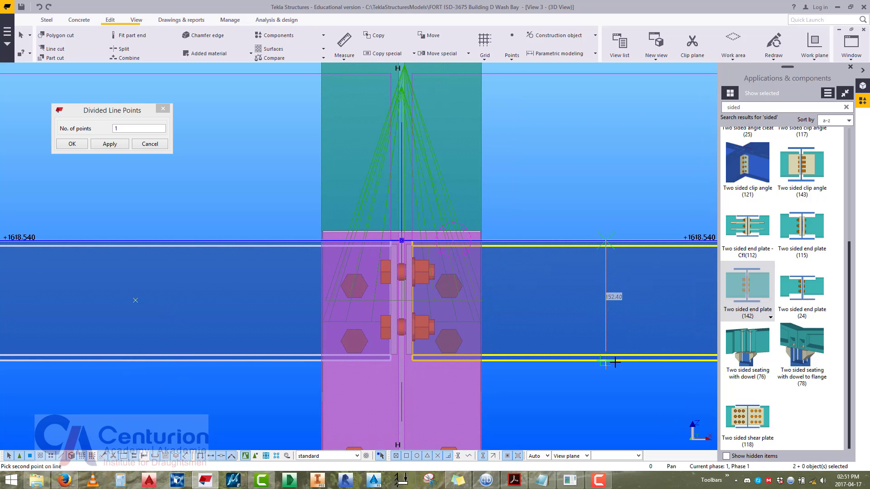
Draw a construction line through the two mid-depth points along the beams' centreline and end the command.
{"action": "left_click", "coordinate": [538, 37]}
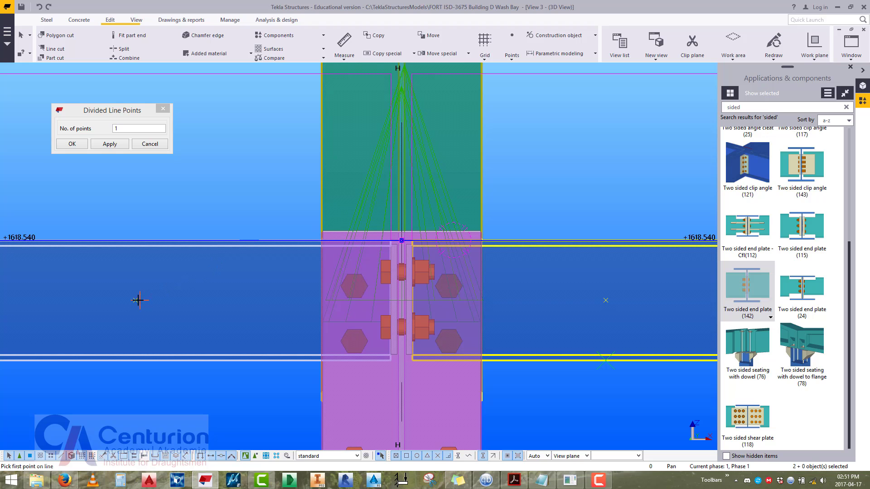
{"action": "right_click", "coordinate": [547, 153]}
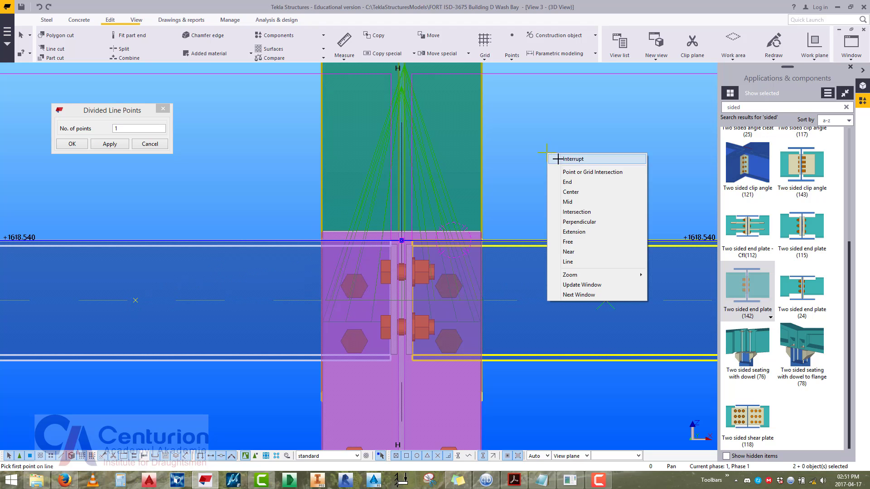
{"action": "left_click", "coordinate": [574, 159]}
{"action": "scroll", "coordinate": [557, 361], "scroll_direction": "down", "scroll_amount": 5}
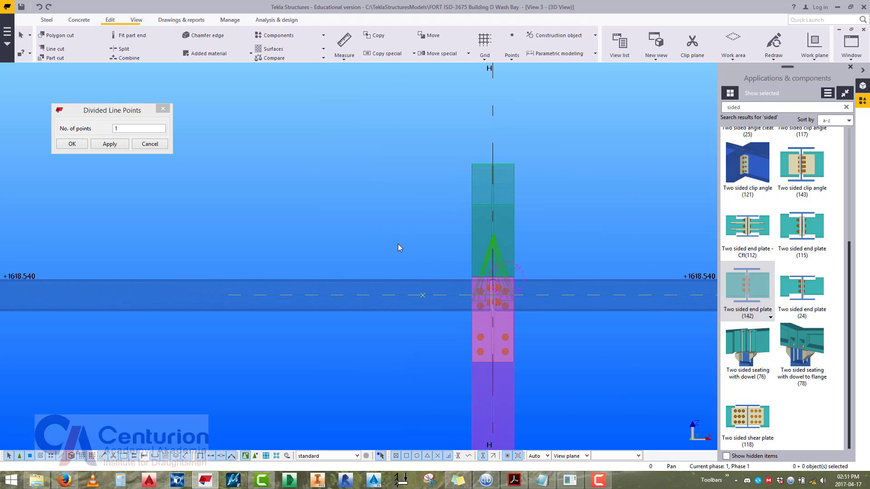
{"action": "scroll", "coordinate": [443, 345], "scroll_direction": "down", "scroll_amount": 2}
{"action": "middle_click_drag", "start_coordinate": [443, 345], "coordinate": [403, 275]}
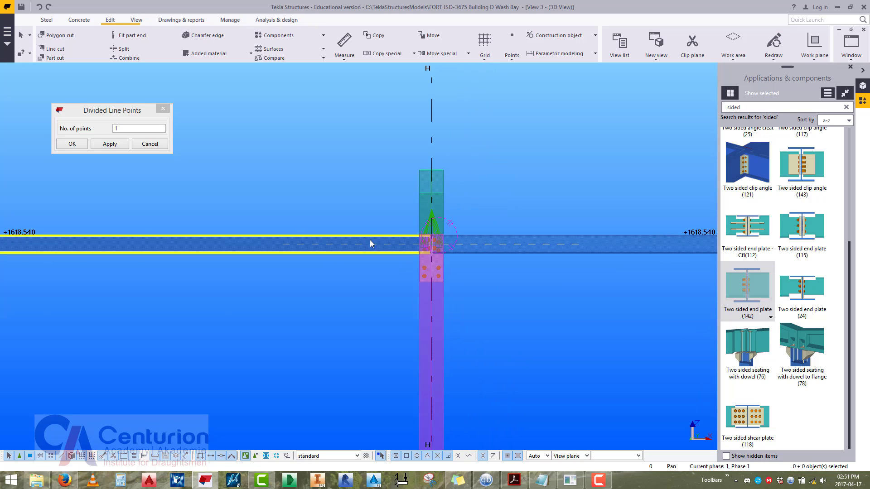
{"action": "scroll", "coordinate": [438, 322], "scroll_direction": "up", "scroll_amount": 5}
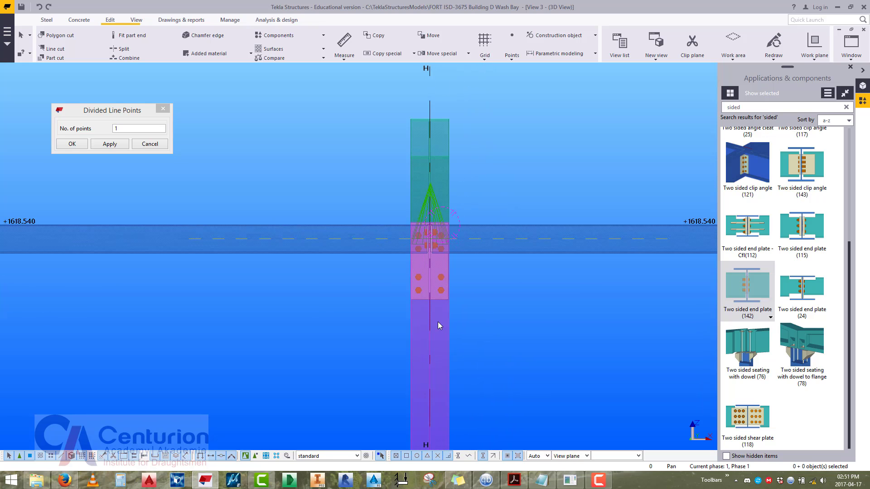
Draw a 992 mm radius construction circle centred where the beam centreline crosses the grid H column, and end the command.
{"action": "scroll", "coordinate": [426, 326], "scroll_direction": "up", "scroll_amount": 4}
{"action": "scroll", "coordinate": [424, 240], "scroll_direction": "down", "scroll_amount": 1}
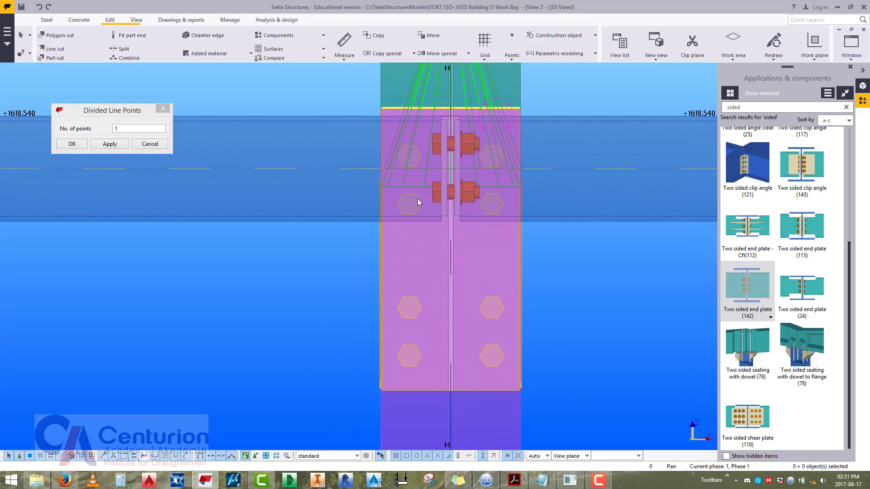
{"action": "scroll", "coordinate": [444, 217], "scroll_direction": "up", "scroll_amount": 3}
{"action": "scroll", "coordinate": [462, 225], "scroll_direction": "up", "scroll_amount": 3}
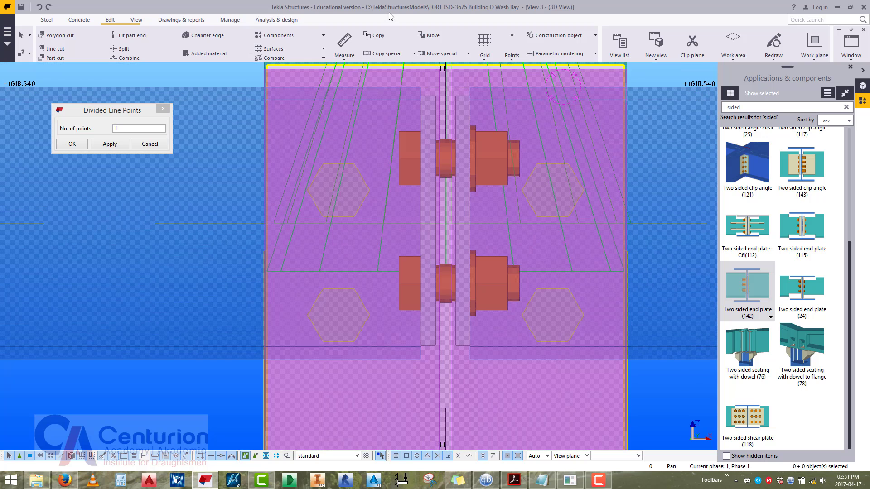
{"action": "left_click", "coordinate": [545, 43]}
{"action": "left_click", "coordinate": [535, 92]}
{"action": "left_click", "coordinate": [446, 225]}
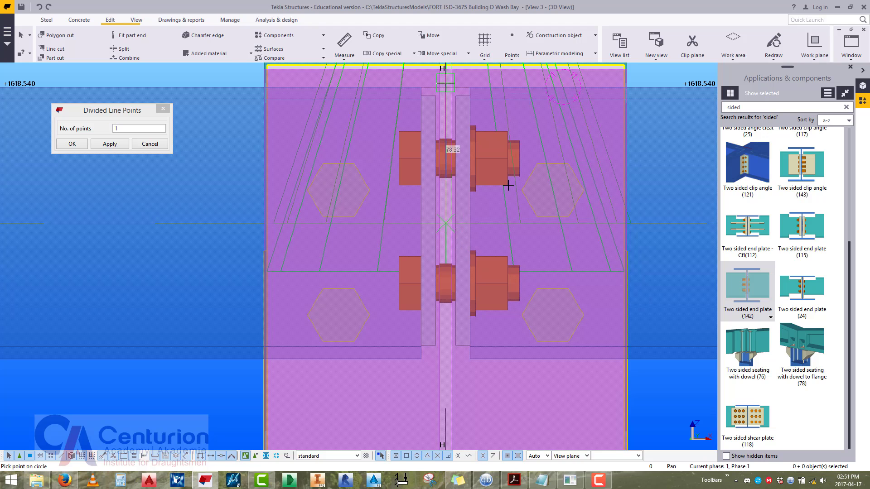
{"action": "scroll", "coordinate": [508, 181], "scroll_direction": "down", "scroll_amount": 8}
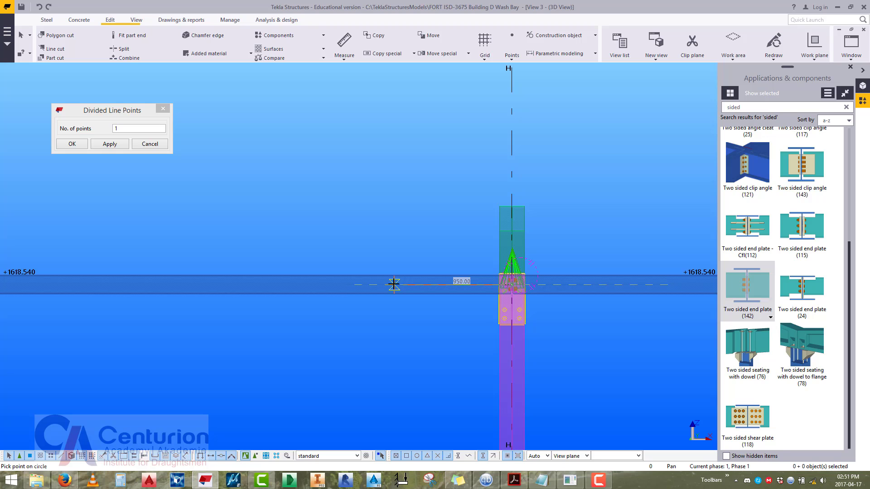
{"action": "type", "text": "992"}
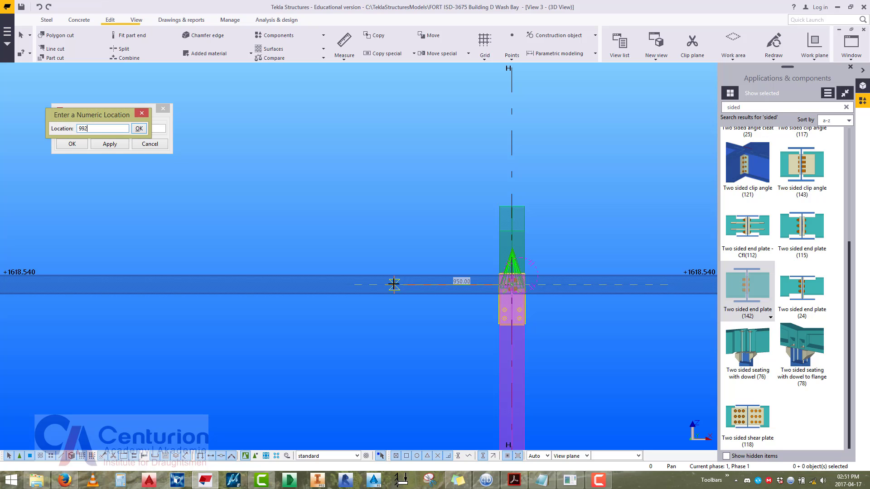
{"action": "key", "text": "Return"}
{"action": "right_click", "coordinate": [355, 194]}
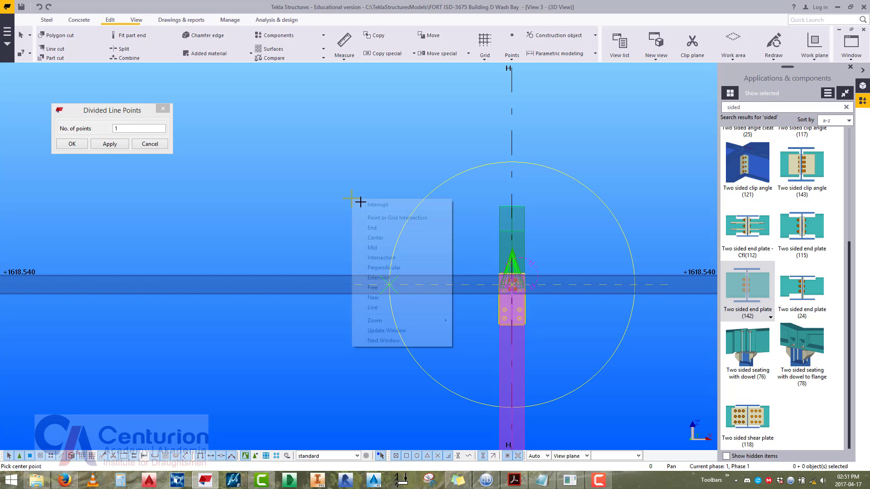
{"action": "left_click", "coordinate": [370, 201]}
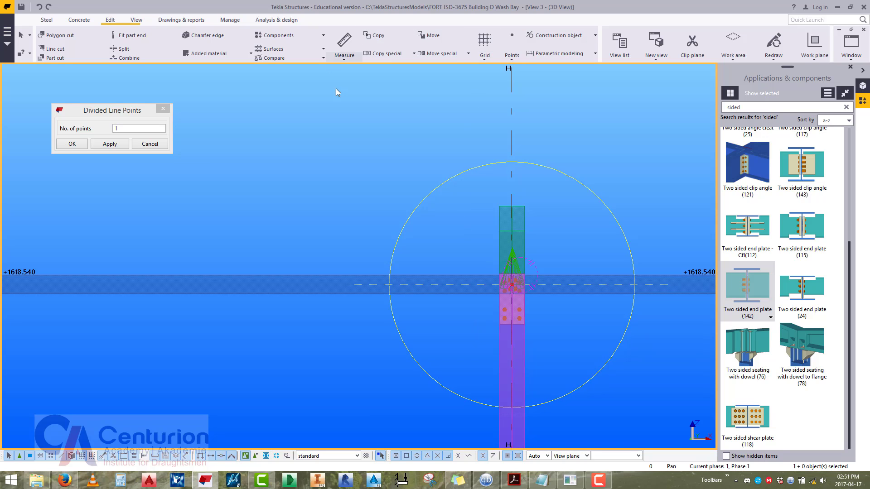
Measure the distance between the circle's crossings with the G–H beam centreline and the column centreline.
{"action": "middle_click_drag", "start_coordinate": [449, 223], "coordinate": [442, 207]}
{"action": "key", "text": "f"}
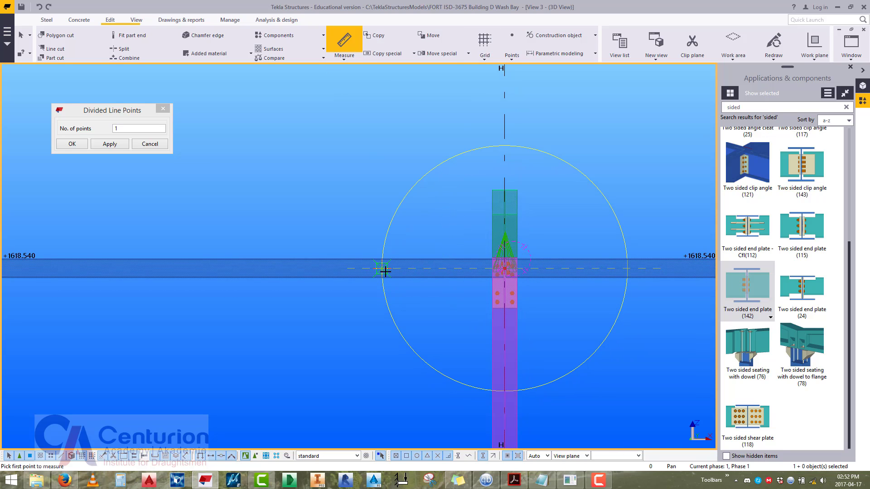
{"action": "left_click", "coordinate": [383, 269]}
{"action": "scroll", "coordinate": [503, 387], "scroll_direction": "up", "scroll_amount": 4}
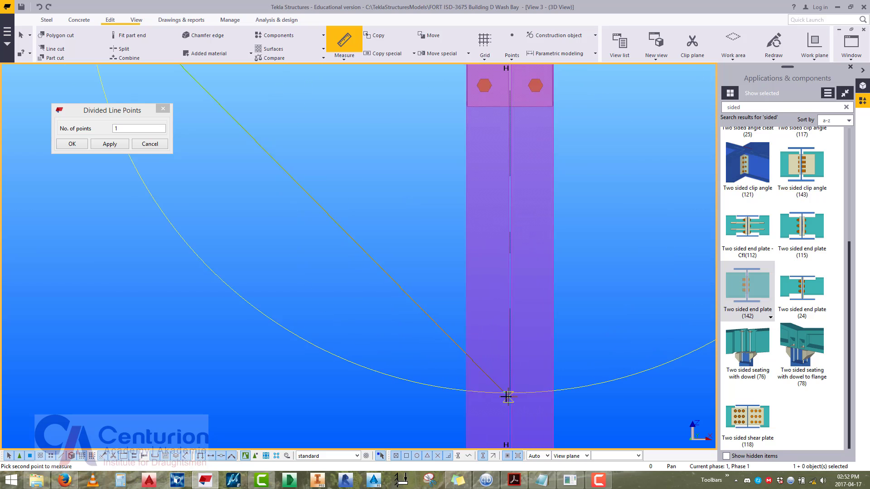
{"action": "left_click", "coordinate": [509, 392]}
{"action": "scroll", "coordinate": [518, 358], "scroll_direction": "down", "scroll_amount": 5}
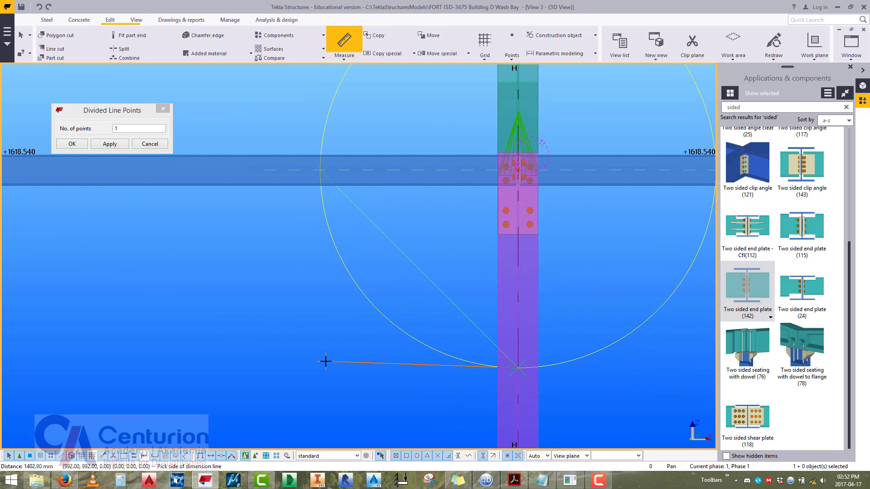
{"action": "key", "text": "Escape"}
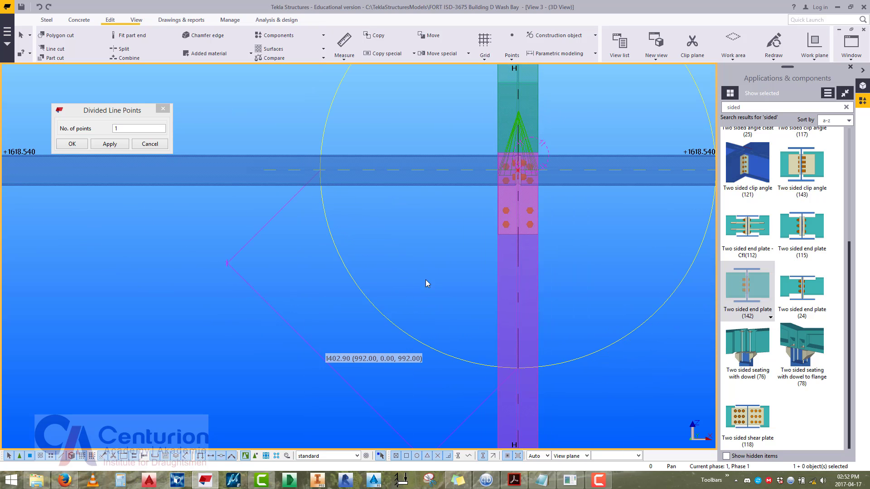
{"action": "middle_click_drag", "start_coordinate": [426, 285], "coordinate": [322, 232]}
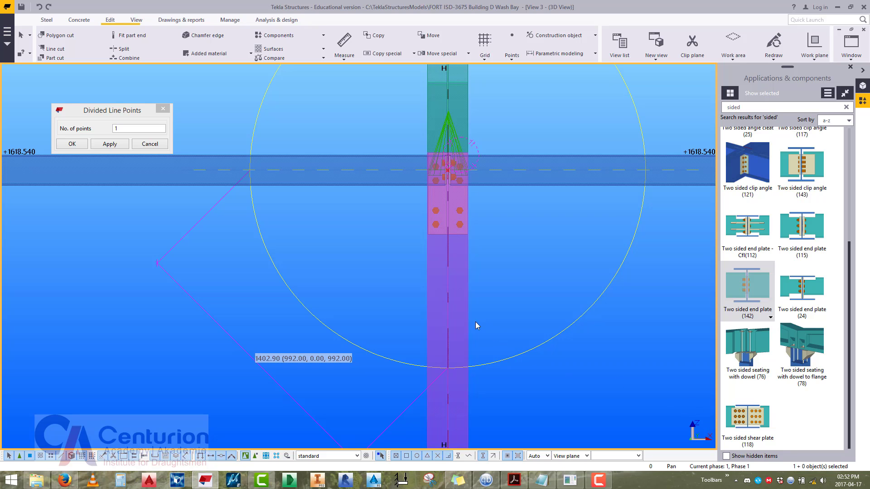
Open the properties of the eaves beam between grids G and H and set the depth position to Middle.
{"action": "left_click", "coordinate": [45, 21]}
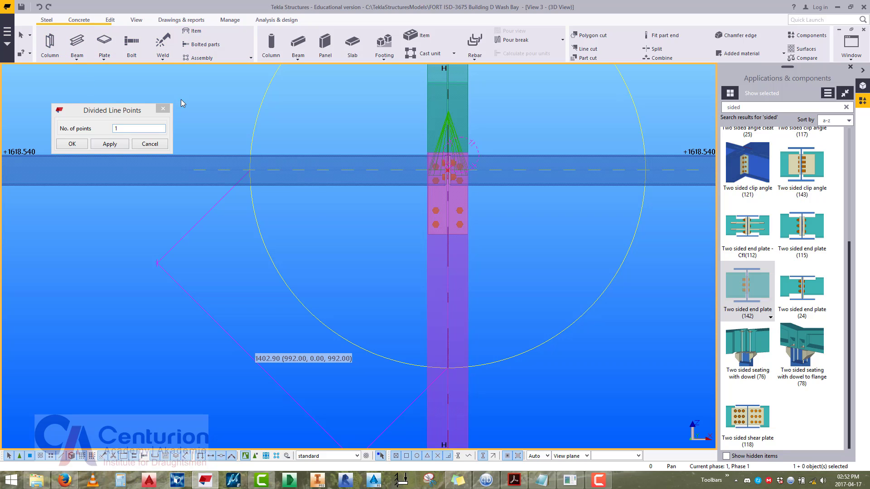
{"action": "double_click", "coordinate": [188, 156]}
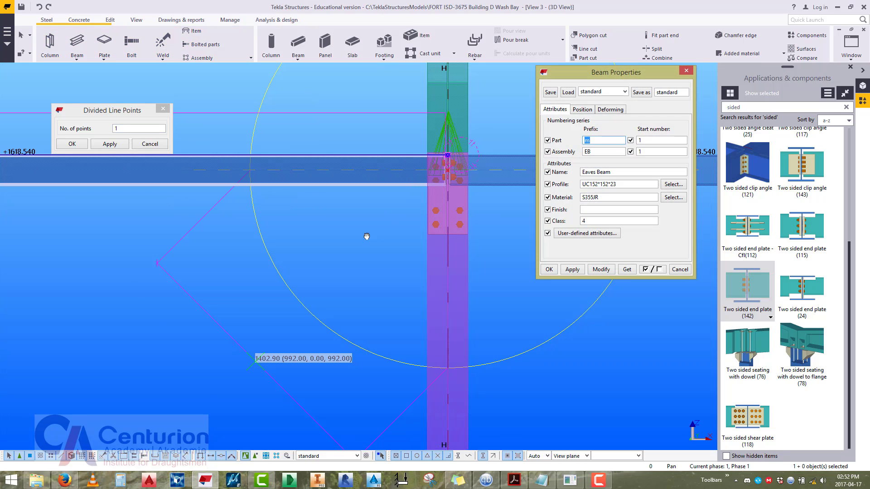
{"action": "middle_click_drag", "start_coordinate": [366, 236], "coordinate": [329, 260]}
{"action": "left_click", "coordinate": [581, 110]}
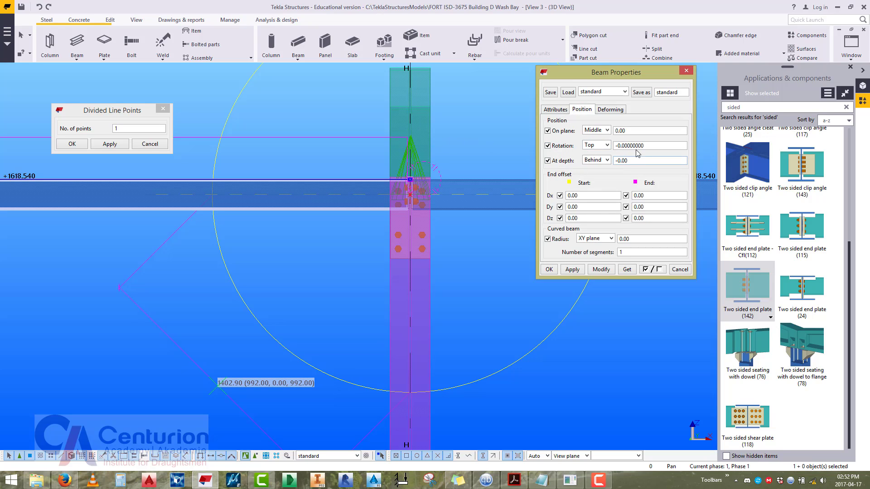
{"action": "left_click", "coordinate": [594, 144]}
{"action": "left_click", "coordinate": [598, 144]}
{"action": "left_click", "coordinate": [600, 131]}
{"action": "left_click", "coordinate": [601, 132]}
{"action": "left_click", "coordinate": [605, 161]}
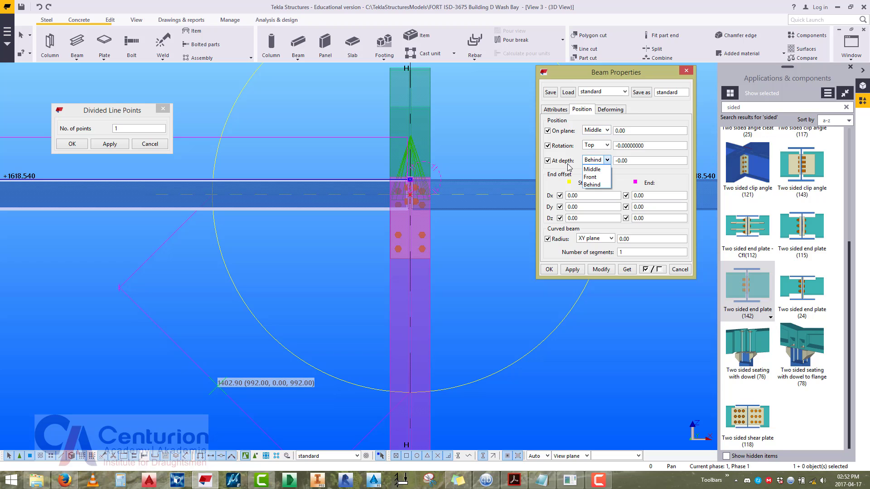
{"action": "left_click", "coordinate": [593, 168]}
Set the beam name to Knee Brace and the assembly prefix to KB, and accept the properties.
{"action": "left_click", "coordinate": [547, 110]}
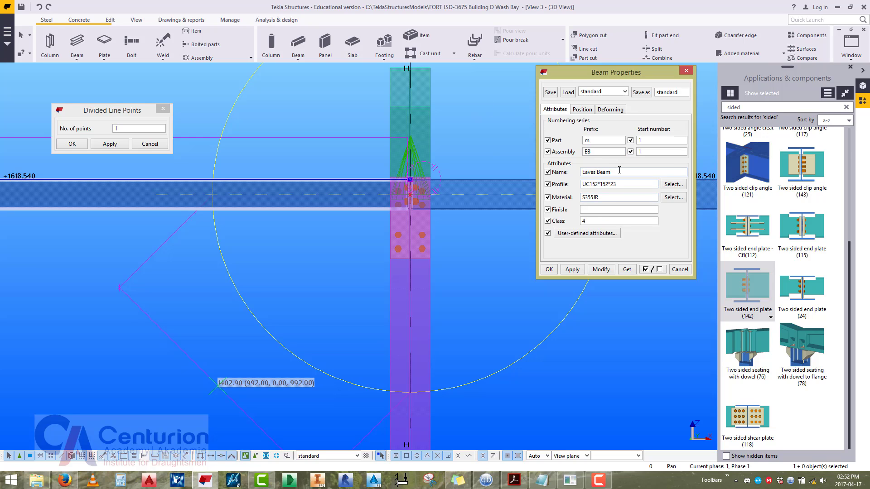
{"action": "left_click_drag", "start_coordinate": [619, 170], "coordinate": [605, 169]}
{"action": "type", "text": "Knee Brace"}
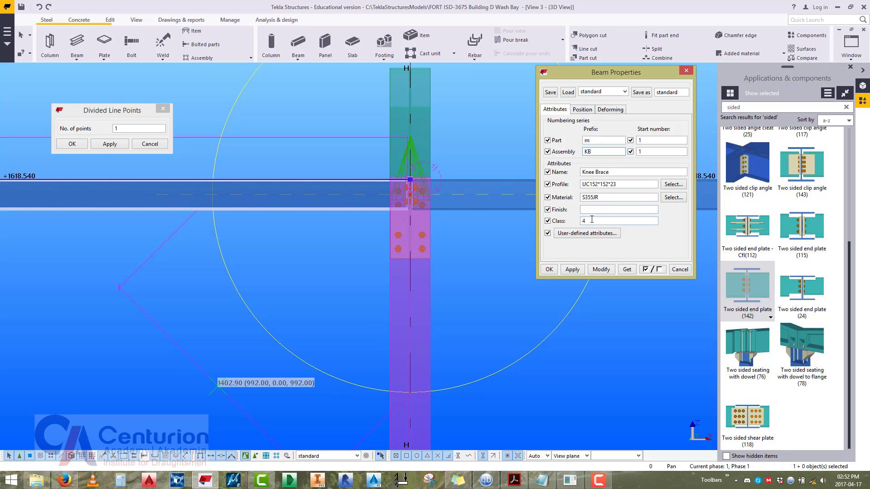
{"action": "left_click", "coordinate": [549, 269]}
{"action": "middle_click_drag", "start_coordinate": [425, 367], "coordinate": [446, 342]}
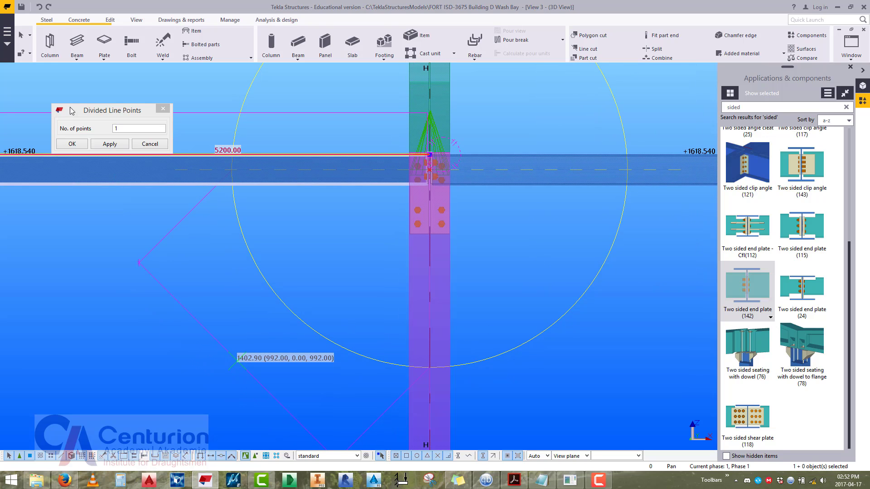
Model a knee brace from the circle's lower crossing on the column centreline to its crossing on the G–H beam centreline.
{"action": "left_click", "coordinate": [82, 44]}
{"action": "scroll", "coordinate": [435, 383], "scroll_direction": "up", "scroll_amount": 6}
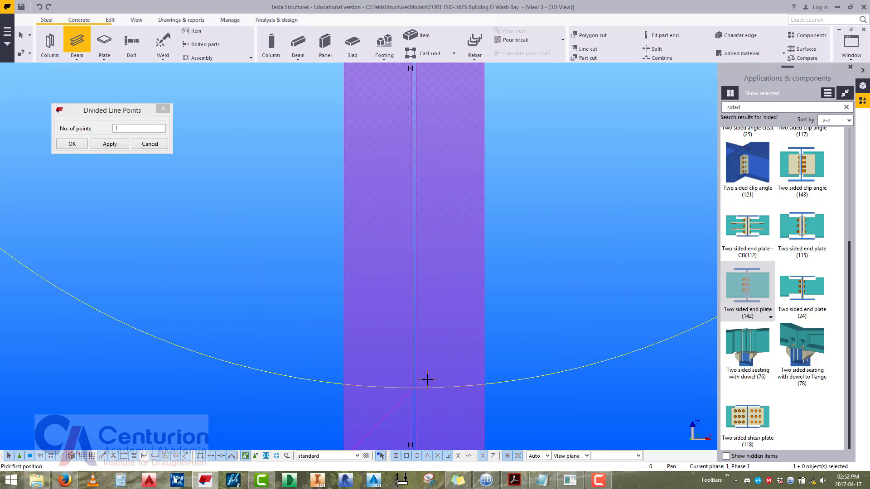
{"action": "left_click", "coordinate": [404, 393]}
{"action": "middle_click_drag", "start_coordinate": [405, 394], "coordinate": [525, 414]}
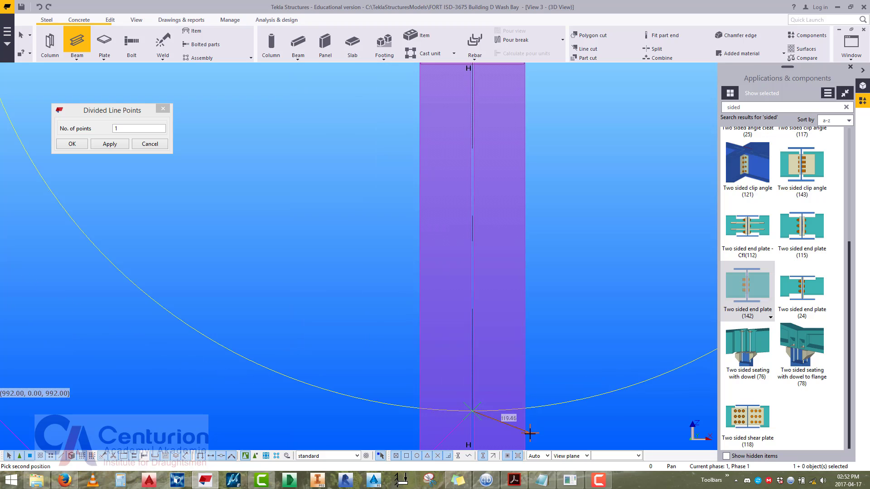
{"action": "scroll", "coordinate": [484, 361], "scroll_direction": "down", "scroll_amount": 5}
{"action": "scroll", "coordinate": [363, 288], "scroll_direction": "up", "scroll_amount": 8}
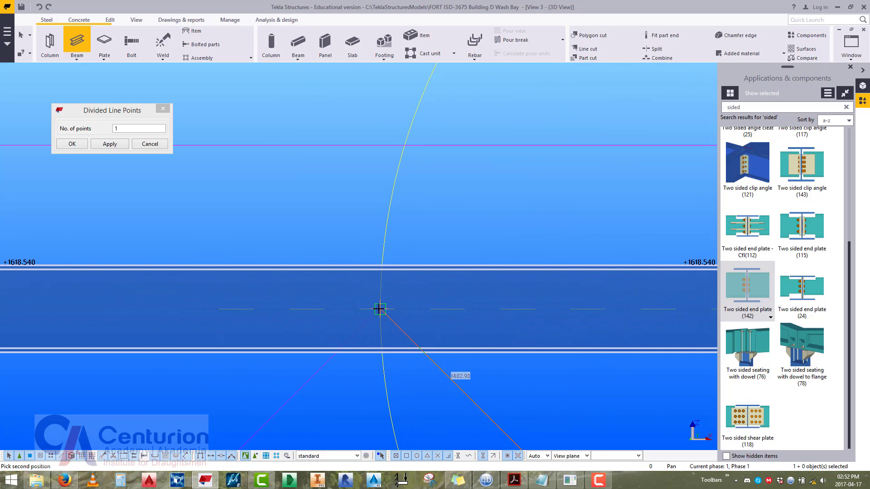
{"action": "left_click", "coordinate": [380, 307]}
{"action": "scroll", "coordinate": [475, 369], "scroll_direction": "down", "scroll_amount": 5}
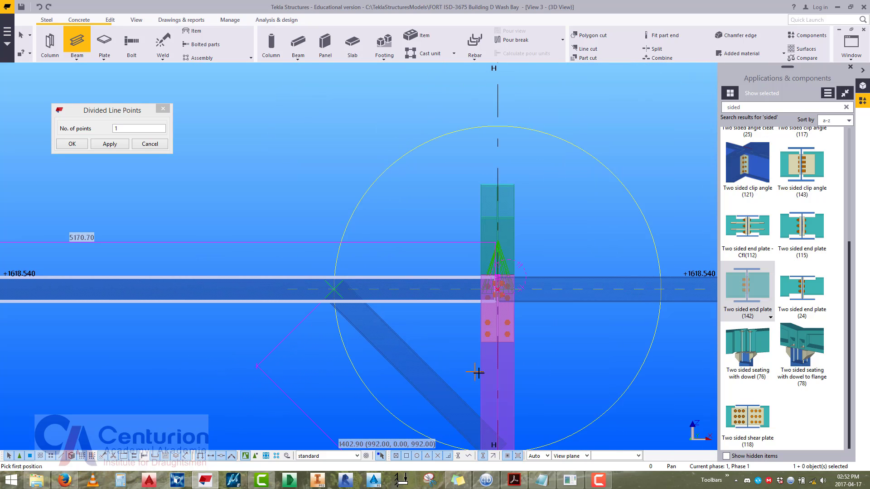
Model the opposite knee brace from the same column point to the circle's crossing on the H–I beam centreline and end the command.
{"action": "scroll", "coordinate": [476, 365], "scroll_direction": "up", "scroll_amount": 8}
{"action": "left_click", "coordinate": [430, 299]}
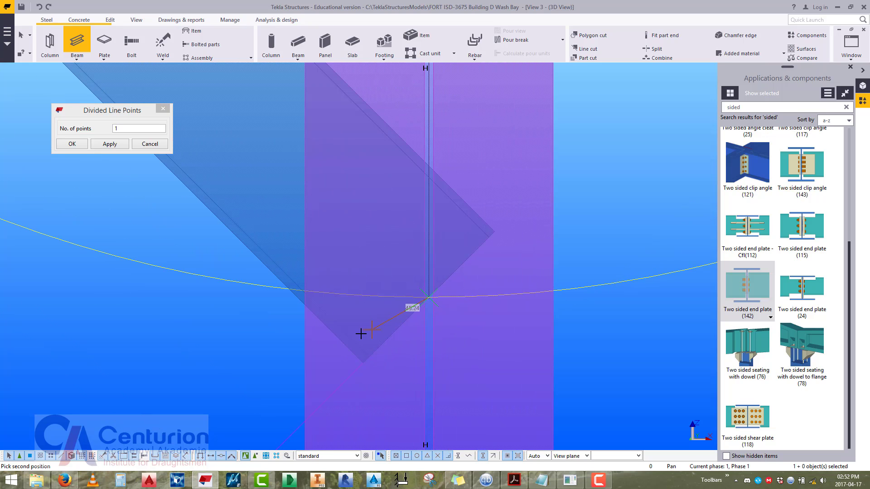
{"action": "scroll", "coordinate": [360, 332], "scroll_direction": "down", "scroll_amount": 6}
{"action": "middle_click_drag", "start_coordinate": [385, 383], "coordinate": [491, 286]}
{"action": "scroll", "coordinate": [540, 287], "scroll_direction": "up", "scroll_amount": 6}
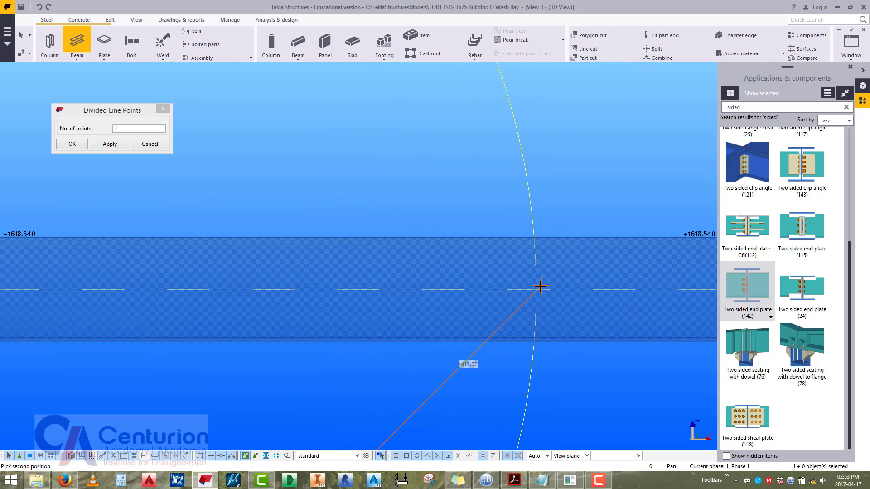
{"action": "left_click", "coordinate": [536, 289]}
{"action": "scroll", "coordinate": [490, 309], "scroll_direction": "down", "scroll_amount": 4}
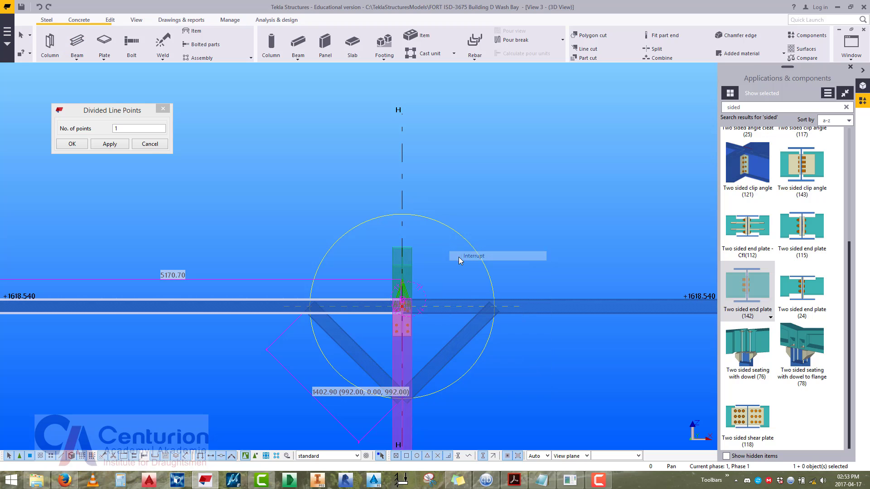
Redraw the view to clear the temporary measurement dimensions around the knee braces.
{"action": "scroll", "coordinate": [462, 254], "scroll_direction": "down", "scroll_amount": 2}
{"action": "middle_click_drag", "start_coordinate": [462, 254], "coordinate": [422, 305]}
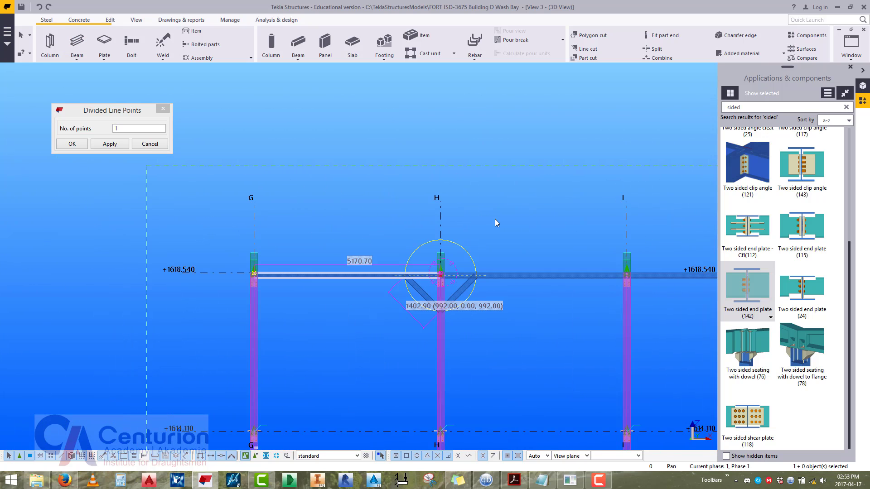
{"action": "right_click", "coordinate": [495, 219]}
{"action": "left_click", "coordinate": [521, 271]}
{"action": "scroll", "coordinate": [505, 308], "scroll_direction": "up", "scroll_amount": 6}
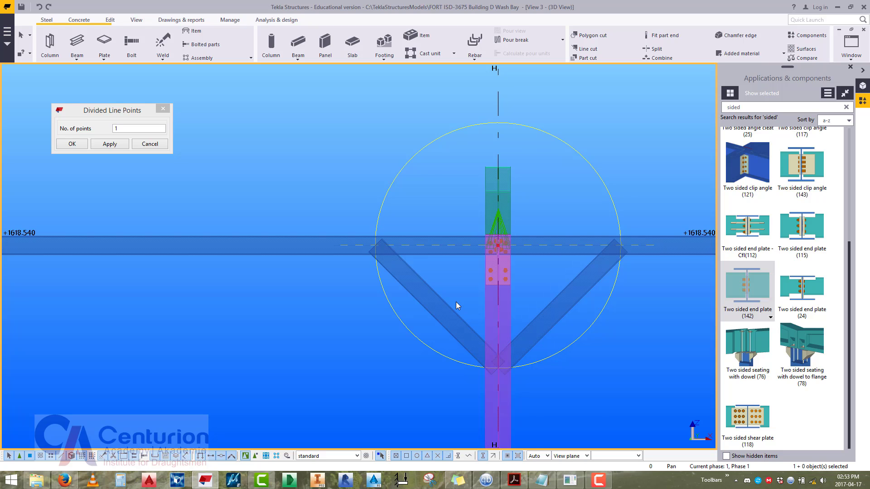
Apply Two sided end plate (142) to the grid H column with the two knee braces as secondary parts, and end the command.
{"action": "middle_click_drag", "start_coordinate": [456, 302], "coordinate": [483, 319]}
{"action": "scroll", "coordinate": [577, 296], "scroll_direction": "up", "scroll_amount": 3}
{"action": "middle_click_drag", "start_coordinate": [577, 308], "coordinate": [536, 277]}
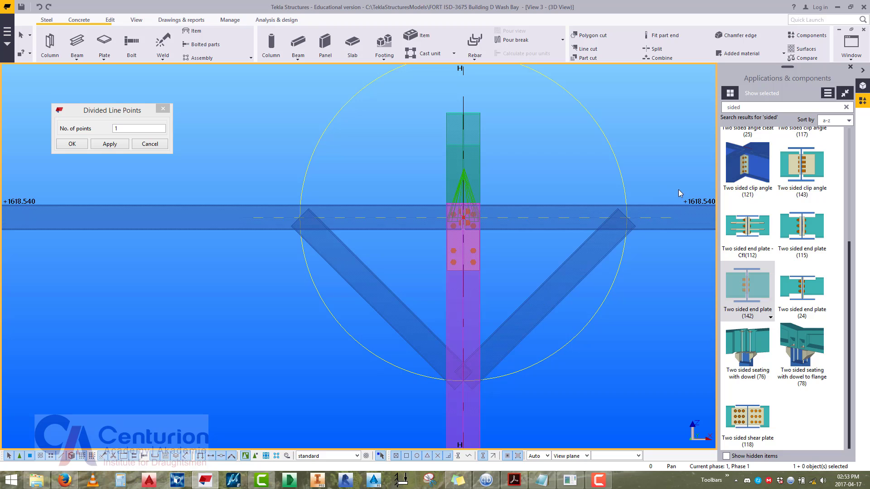
{"action": "left_click", "coordinate": [745, 301]}
{"action": "middle_click_drag", "start_coordinate": [449, 318], "coordinate": [470, 294]}
{"action": "scroll", "coordinate": [483, 309], "scroll_direction": "up", "scroll_amount": 1}
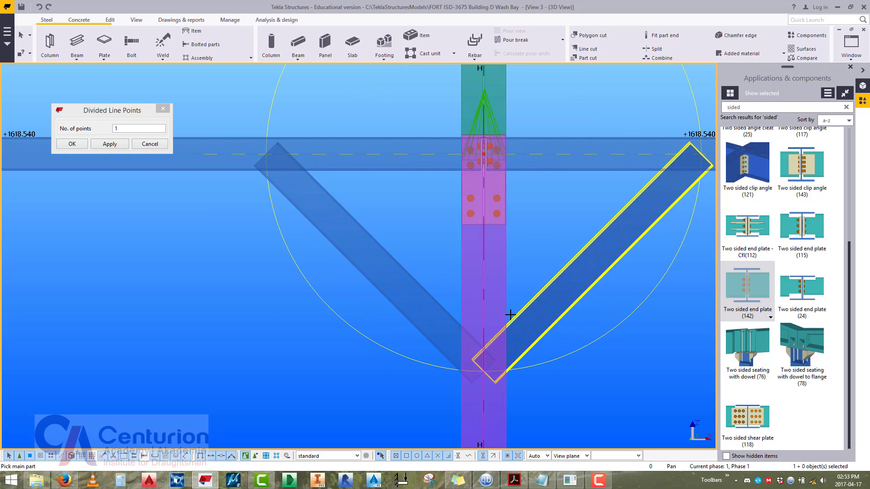
{"action": "left_click", "coordinate": [505, 307]}
{"action": "left_click", "coordinate": [433, 295]}
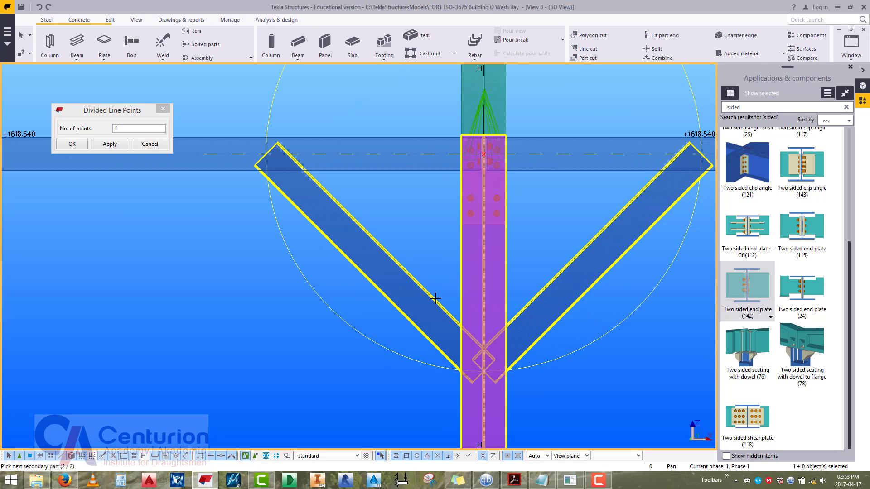
{"action": "middle_click", "coordinate": [430, 271]}
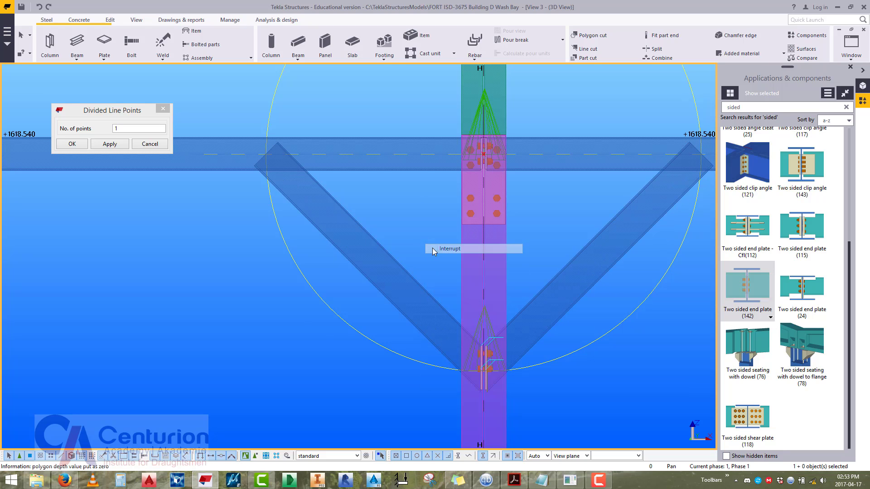
Apply End plate (144) between each eaves beam and the upper end of its knee brace, and end the command.
{"action": "left_click", "coordinate": [750, 111]}
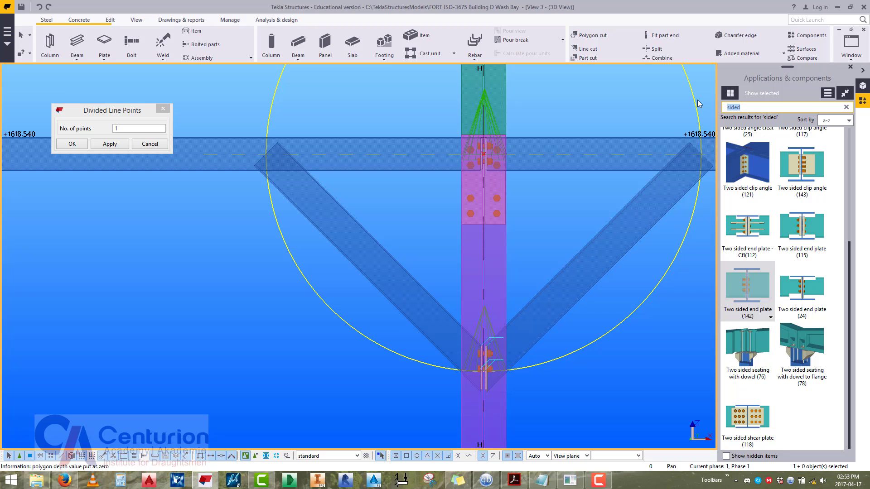
{"action": "type", "text": "end"}
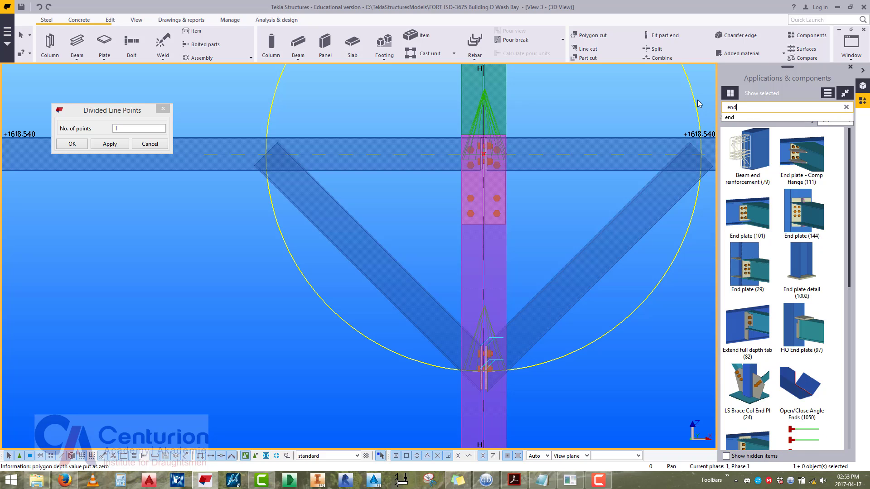
{"action": "left_click", "coordinate": [793, 225]}
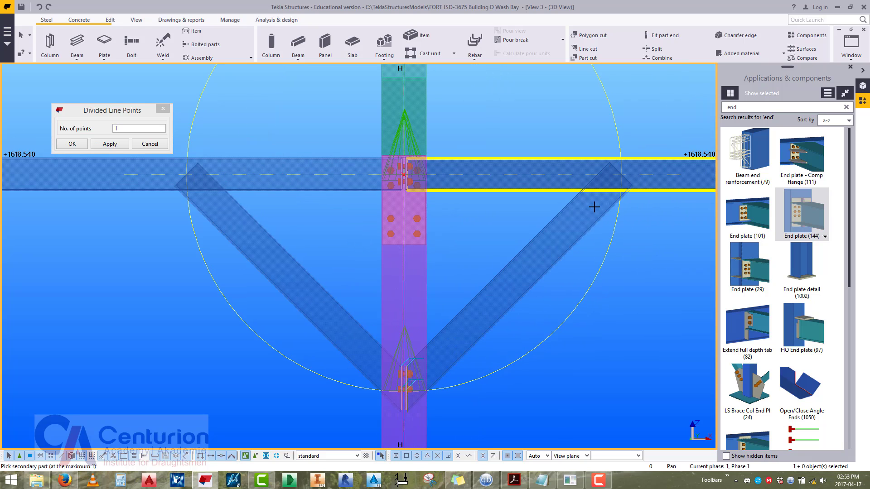
{"action": "left_click", "coordinate": [592, 211]}
{"action": "middle_click_drag", "start_coordinate": [450, 215], "coordinate": [535, 215]}
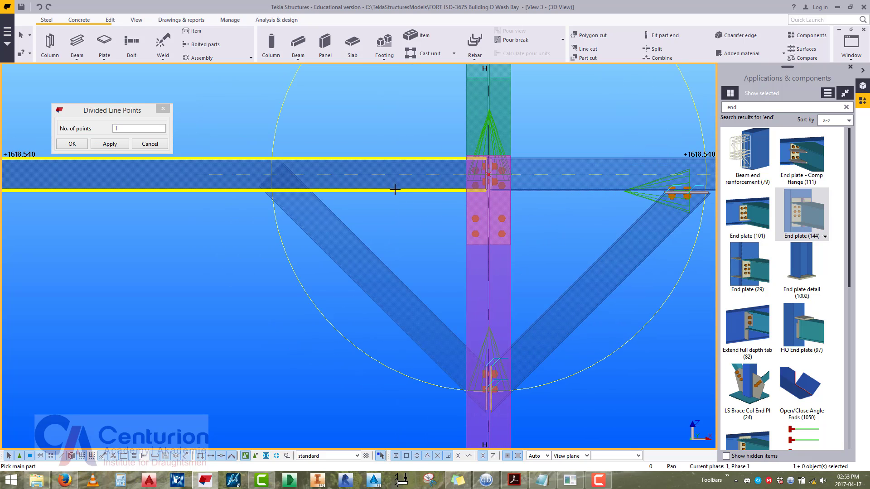
{"action": "right_click", "coordinate": [351, 161]}
{"action": "left_click", "coordinate": [376, 164]}
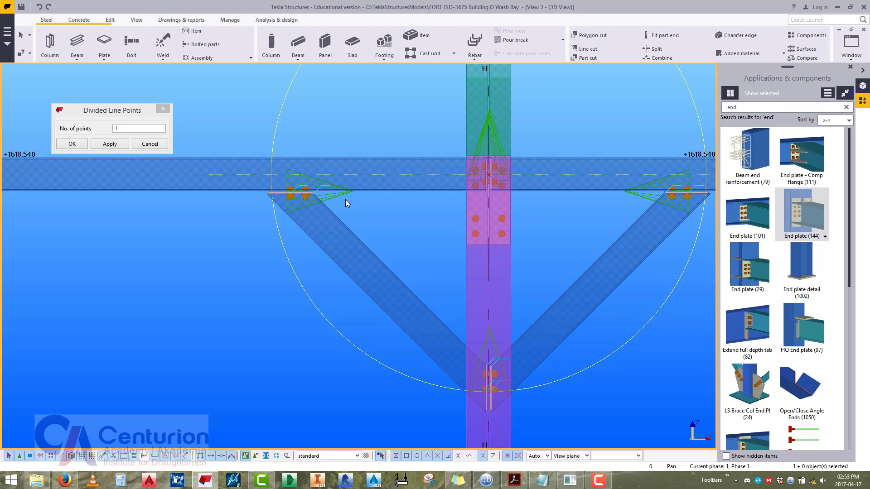
Modify both knee brace end plates to position the bolt group vertically from Middle with an offset of 0.
{"action": "double_click", "coordinate": [344, 199]}
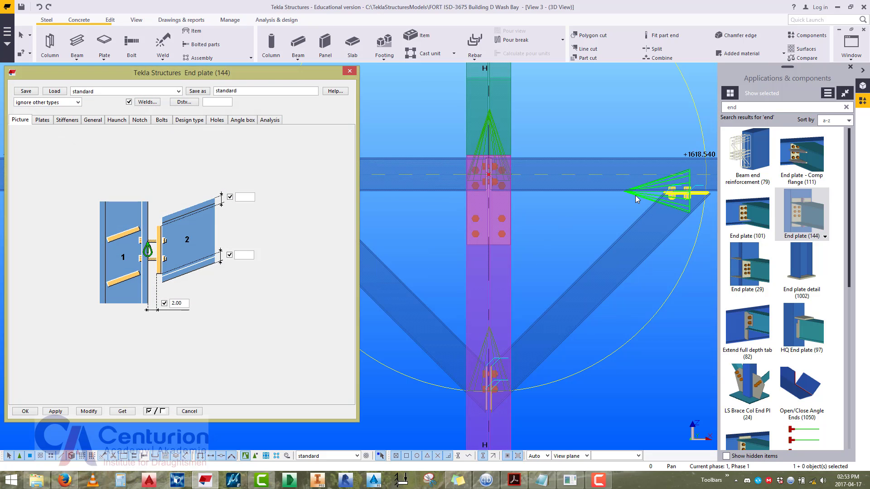
{"action": "middle_click_drag", "start_coordinate": [636, 195], "coordinate": [498, 239]}
{"action": "scroll", "coordinate": [516, 294], "scroll_direction": "up", "scroll_amount": 5}
{"action": "left_click", "coordinate": [161, 120]}
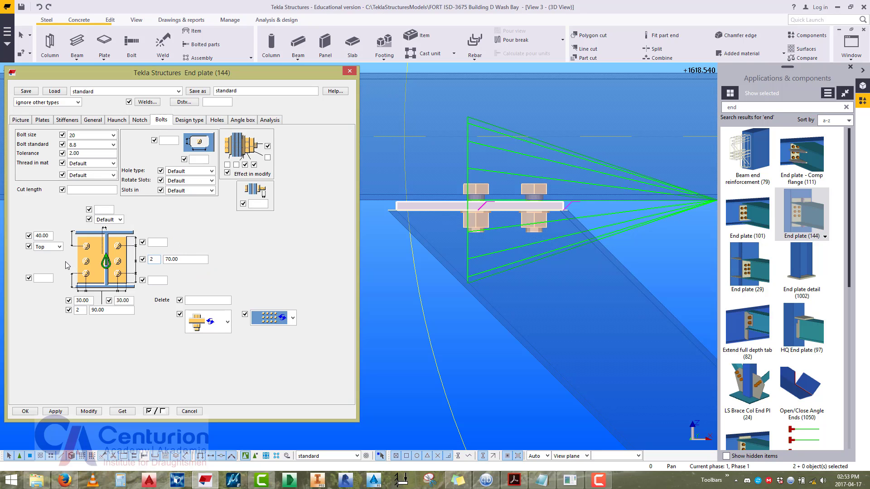
{"action": "left_click", "coordinate": [59, 247]}
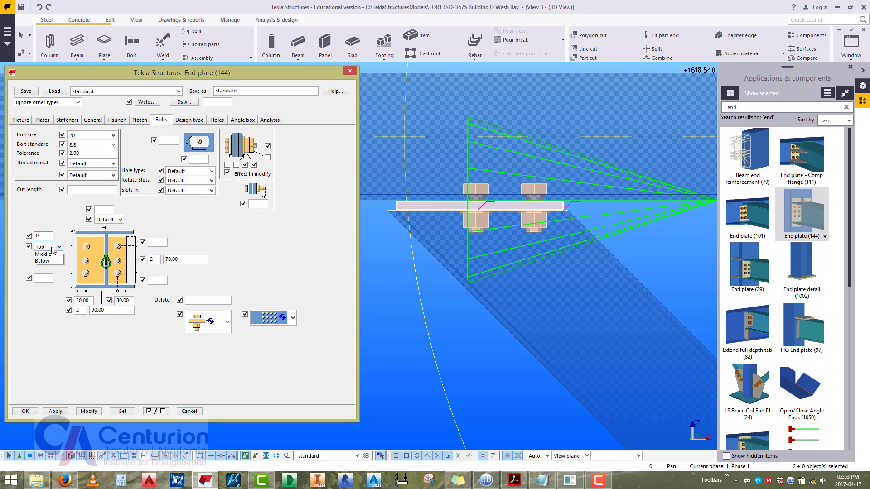
{"action": "left_click", "coordinate": [52, 276]}
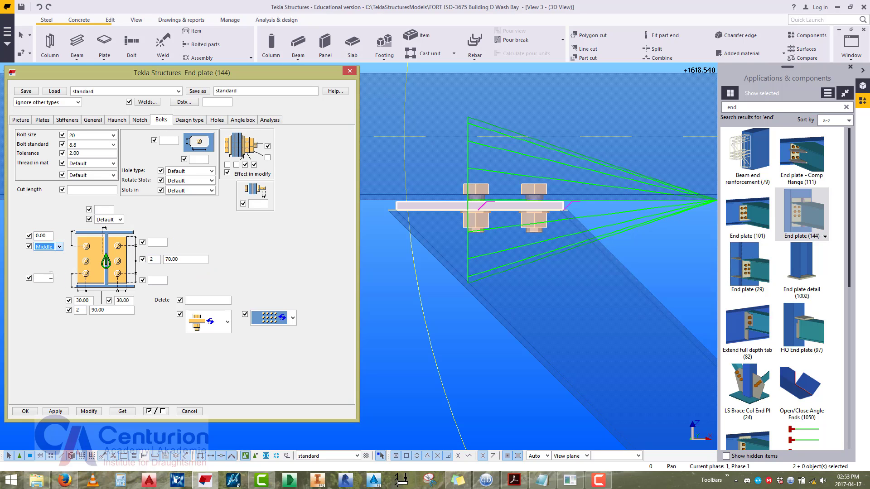
{"action": "left_click", "coordinate": [89, 411]}
{"action": "scroll", "coordinate": [505, 311], "scroll_direction": "down", "scroll_amount": 3}
{"action": "middle_click_drag", "start_coordinate": [463, 255], "coordinate": [463, 289]}
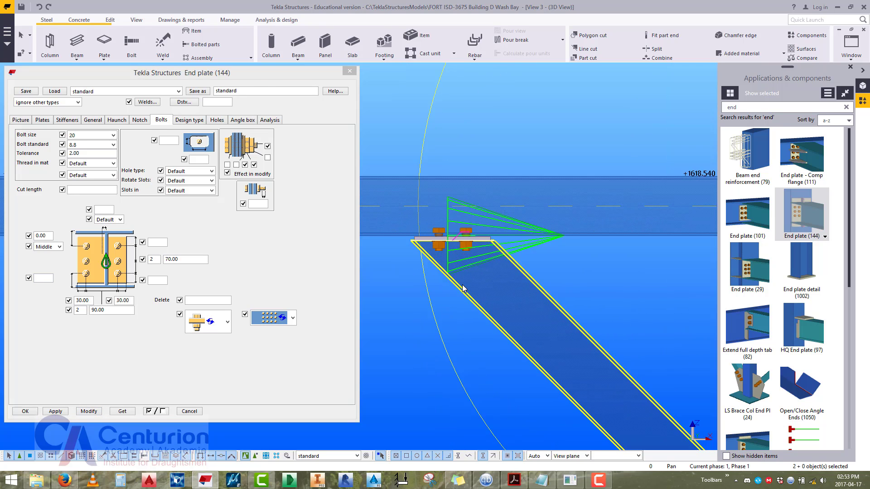
{"action": "scroll", "coordinate": [463, 288], "scroll_direction": "up", "scroll_amount": 3}
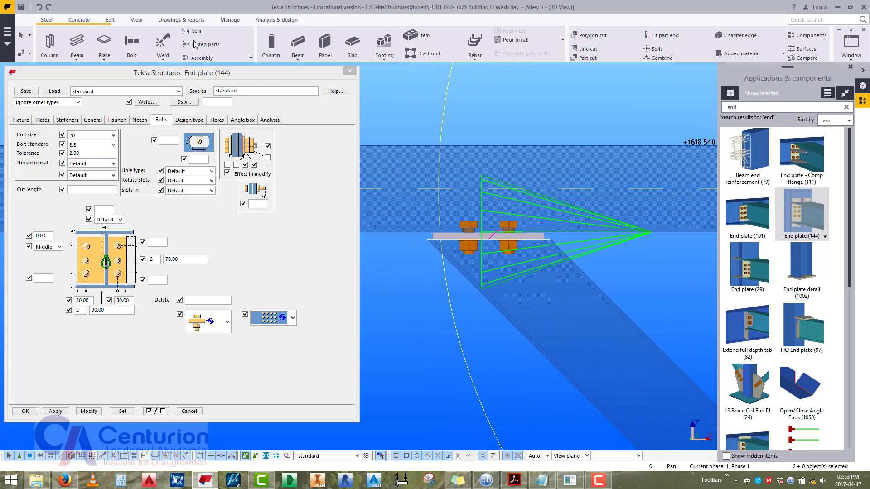
Examine the bolts between the knee brace end plate and the eaves beam flange in View 1 from below.
{"action": "left_click", "coordinate": [114, 21]}
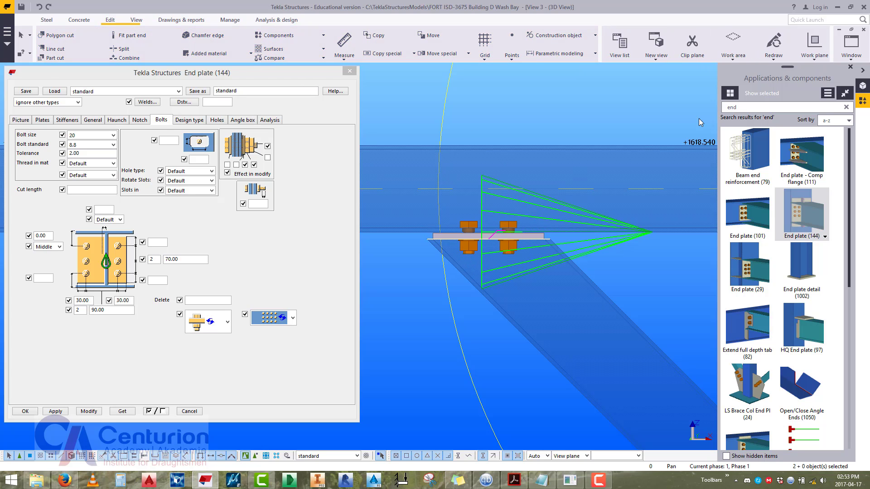
{"action": "left_click", "coordinate": [851, 45]}
{"action": "left_click", "coordinate": [832, 119]}
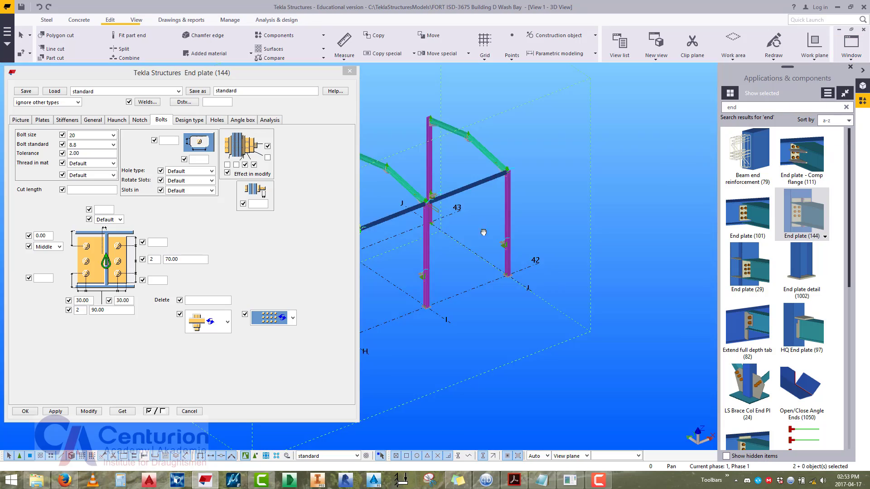
{"action": "scroll", "coordinate": [483, 233], "scroll_direction": "up", "scroll_amount": 10}
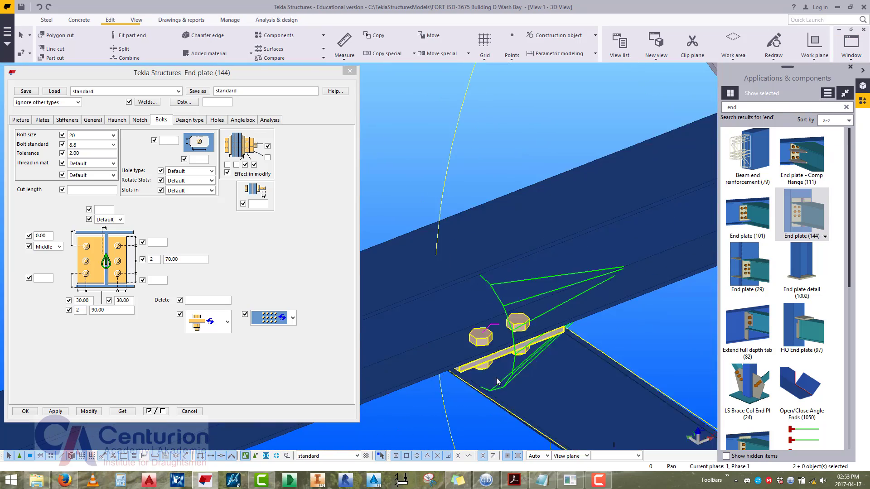
{"action": "scroll", "coordinate": [496, 379], "scroll_direction": "up", "scroll_amount": 2}
{"action": "key", "text": "v"}
{"action": "left_click", "coordinate": [481, 354]}
{"action": "middle_click_drag", "start_coordinate": [481, 354], "coordinate": [455, 287], "text": "ctrl"}
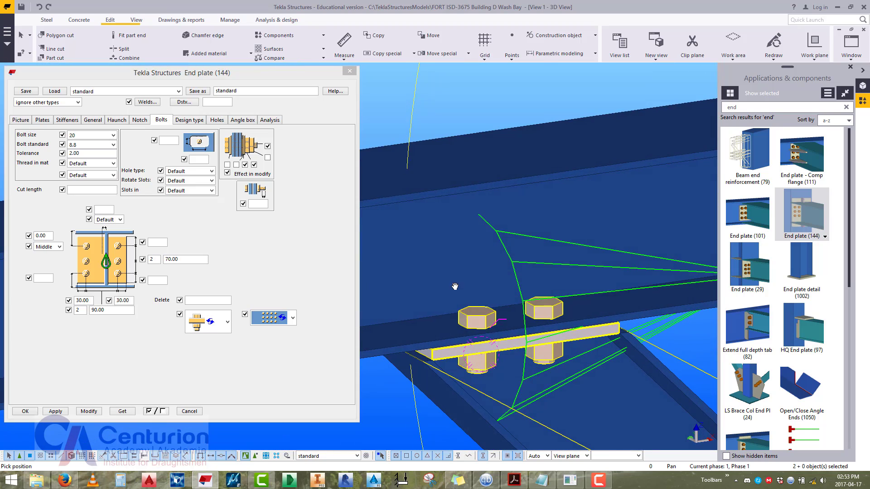
In View 3, draw construction lines along the outer bolt's axis and the end plate's lower face, and end the command.
{"action": "left_click", "coordinate": [852, 46]}
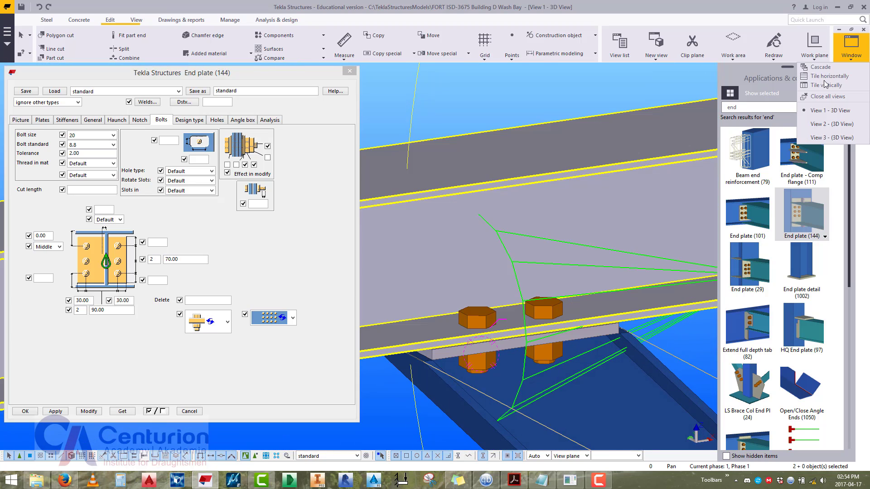
{"action": "left_click", "coordinate": [822, 136]}
{"action": "scroll", "coordinate": [575, 197], "scroll_direction": "up", "scroll_amount": 5}
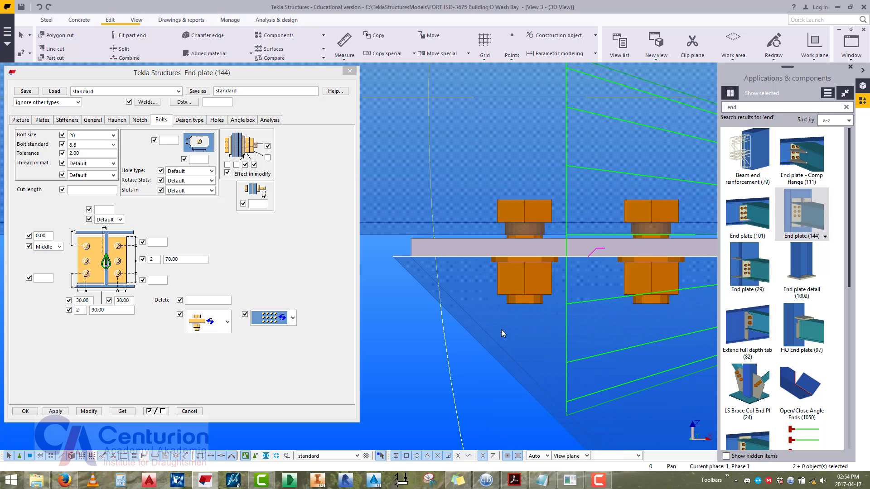
{"action": "scroll", "coordinate": [472, 199], "scroll_direction": "down", "scroll_amount": 4}
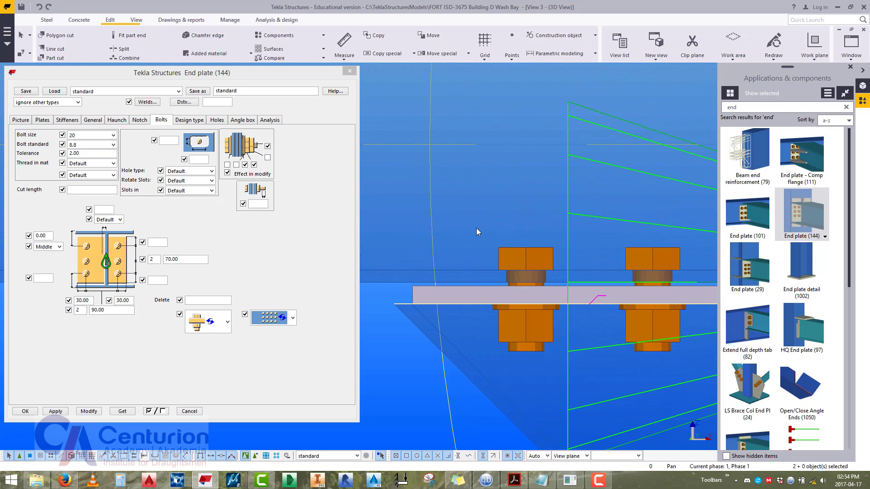
{"action": "left_click", "coordinate": [549, 40]}
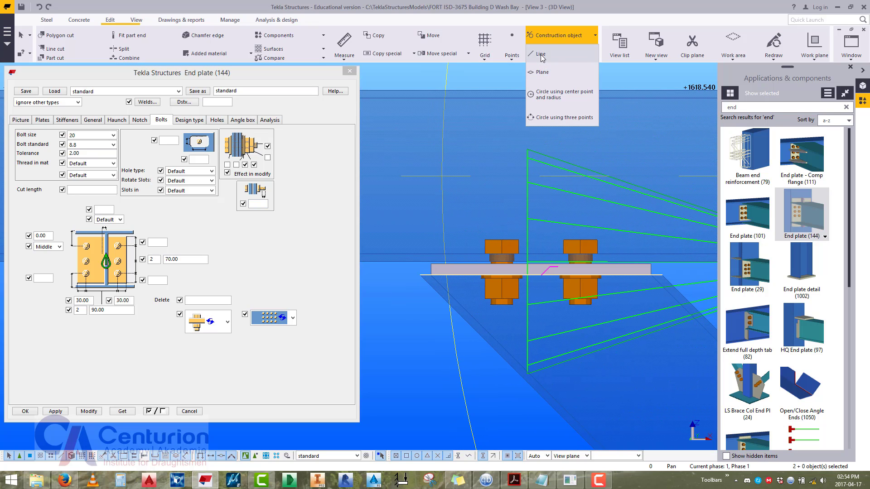
{"action": "left_click", "coordinate": [542, 55]}
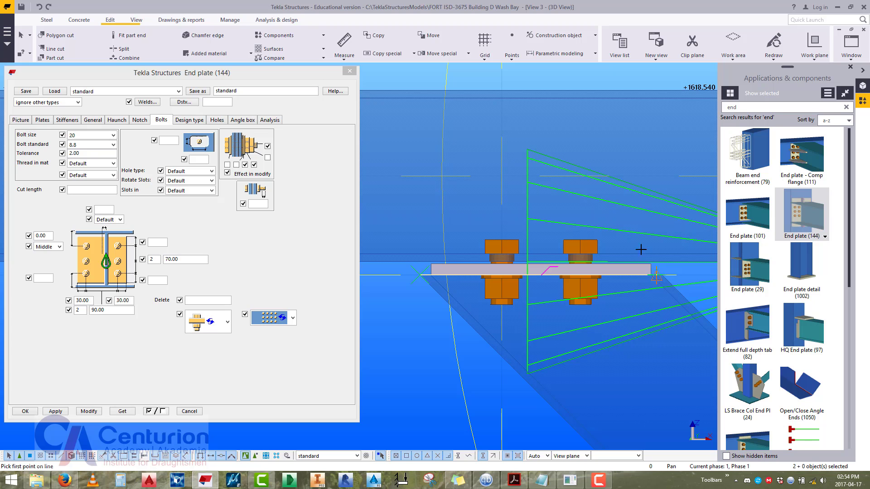
{"action": "right_click", "coordinate": [631, 214]}
{"action": "middle_click_drag", "start_coordinate": [697, 280], "coordinate": [618, 234]}
Move the horizontal construction line 75 mm downwards, using the end plate's upper corner as origin.
{"action": "left_click", "coordinate": [622, 228]}
{"action": "right_click", "coordinate": [555, 151]}
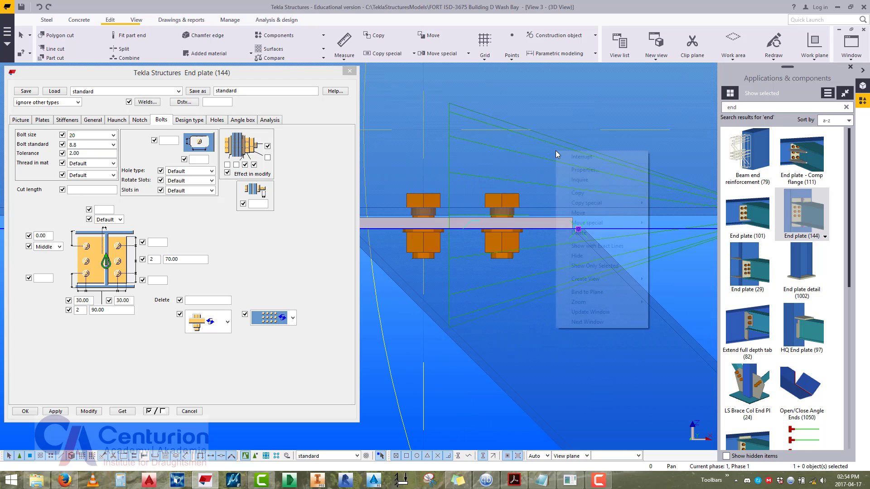
{"action": "left_click", "coordinate": [579, 212]}
{"action": "scroll", "coordinate": [553, 219], "scroll_direction": "up", "scroll_amount": 2}
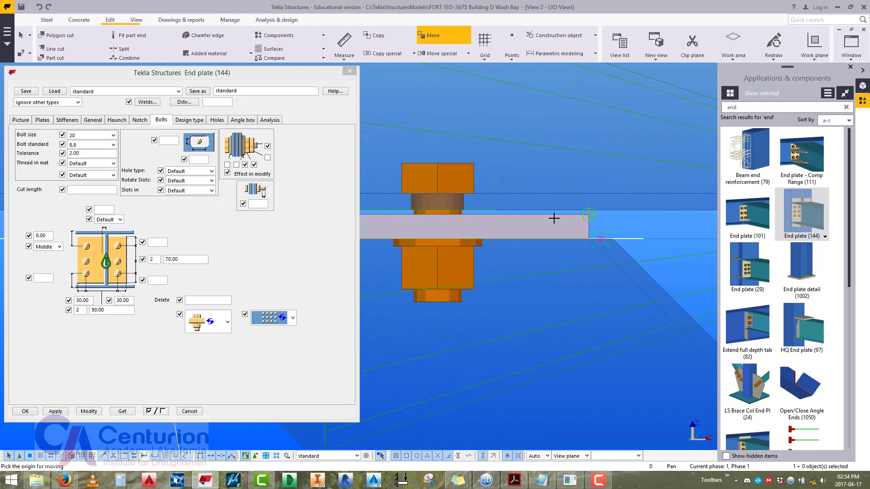
{"action": "left_click", "coordinate": [588, 216]}
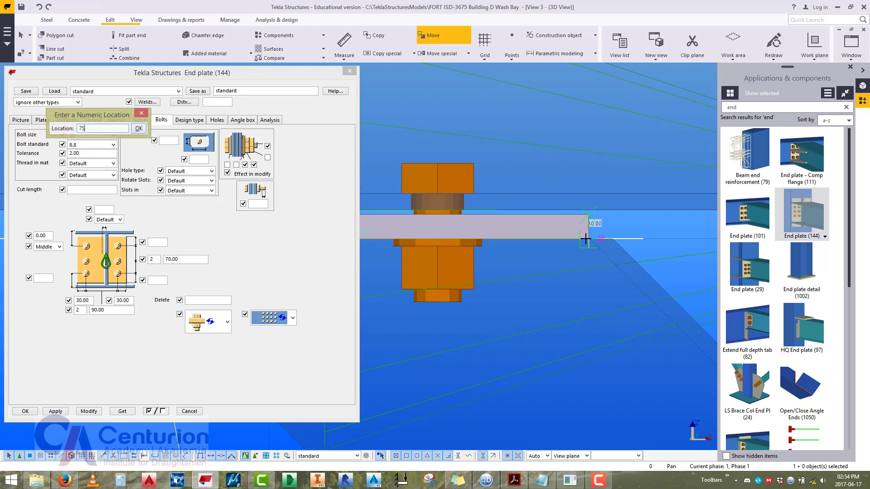
{"action": "scroll", "coordinate": [584, 232], "scroll_direction": "down", "scroll_amount": 4}
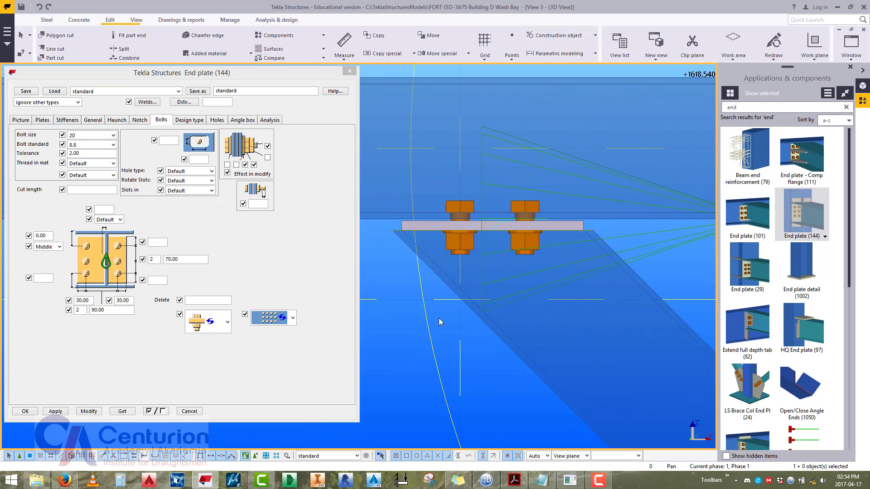
Measure the offset from the vertical bolt axis line to where the horizontal construction line meets the knee brace's edge.
{"action": "scroll", "coordinate": [469, 303], "scroll_direction": "up", "scroll_amount": 2}
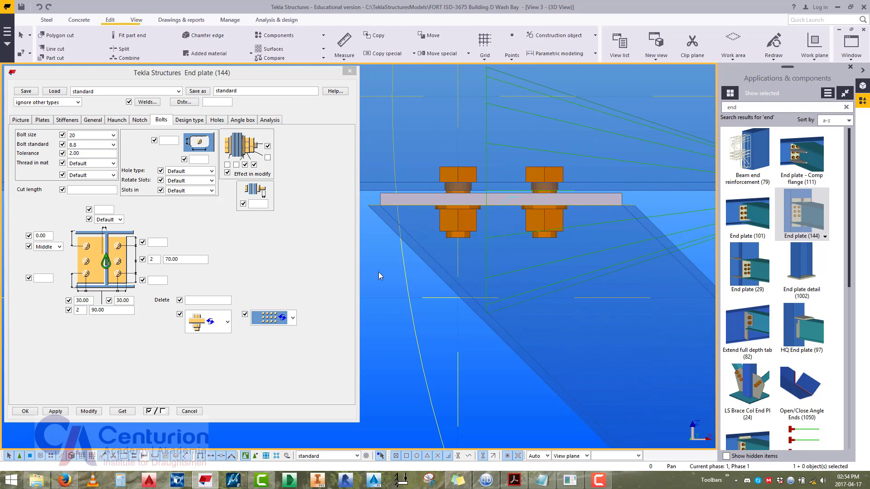
{"action": "left_click", "coordinate": [458, 259]}
{"action": "left_click", "coordinate": [474, 299]}
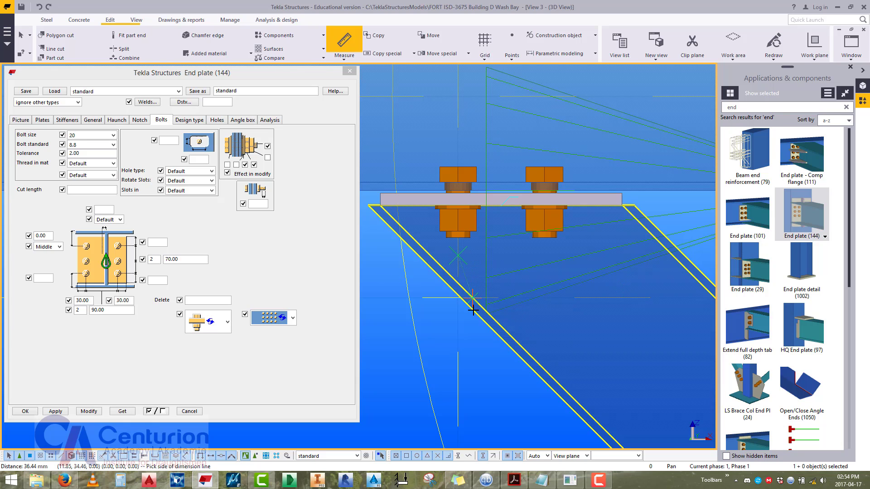
{"action": "right_click", "coordinate": [422, 227]}
{"action": "left_click", "coordinate": [498, 260]}
{"action": "left_click_drag", "start_coordinate": [498, 260], "coordinate": [500, 285]}
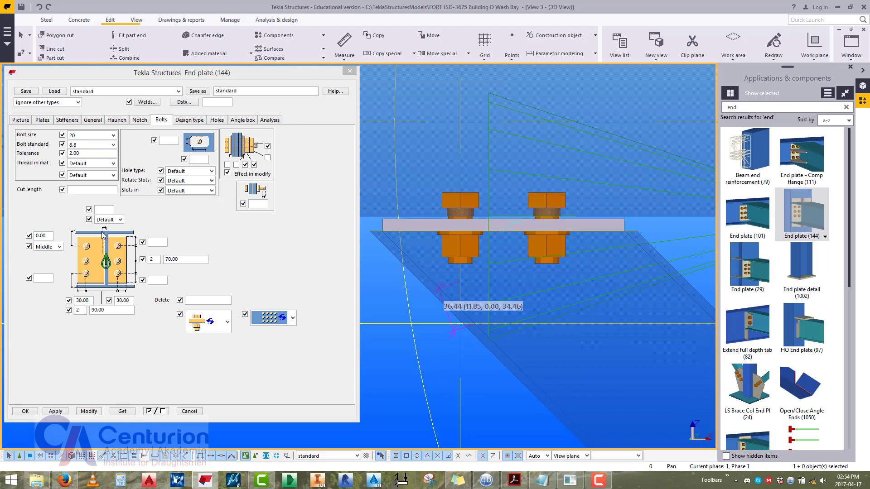
Set the bolt group's vertical offset from Middle to 12 mm, modify the knee brace end plate, and redraw the view.
{"action": "double_click", "coordinate": [47, 236]}
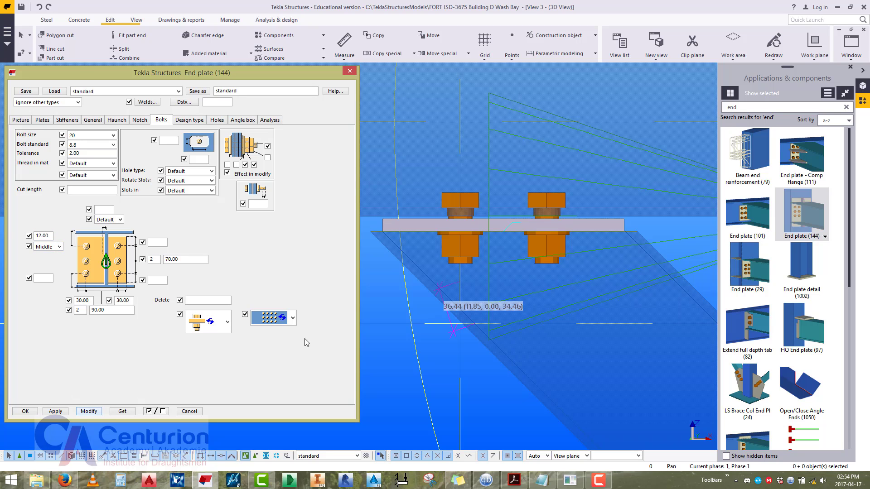
{"action": "left_click", "coordinate": [488, 295]}
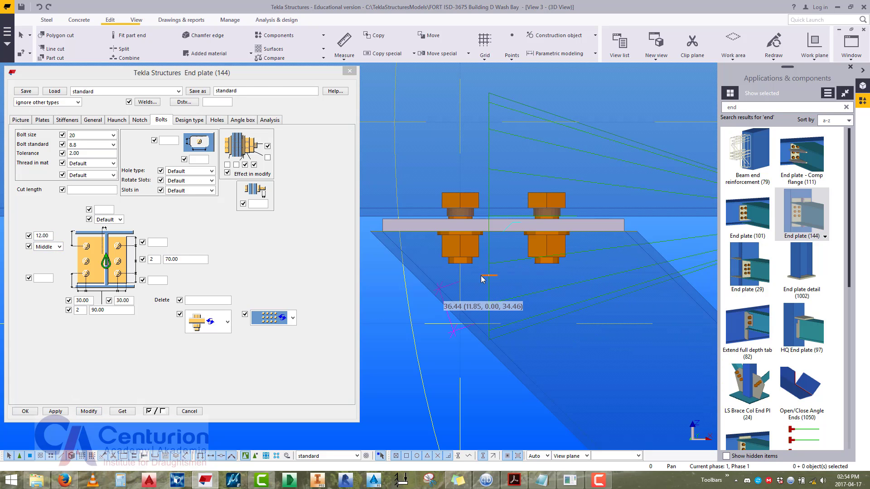
{"action": "left_click", "coordinate": [97, 412]}
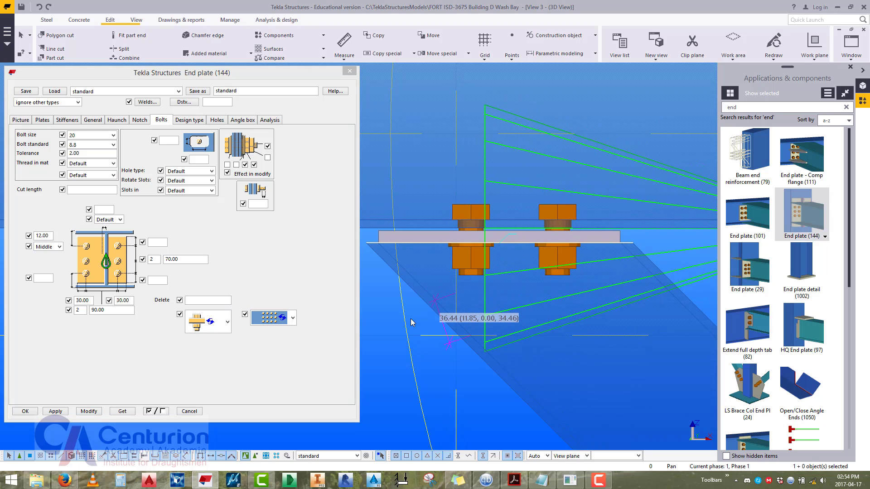
{"action": "right_click", "coordinate": [421, 310]}
{"action": "left_click", "coordinate": [453, 363]}
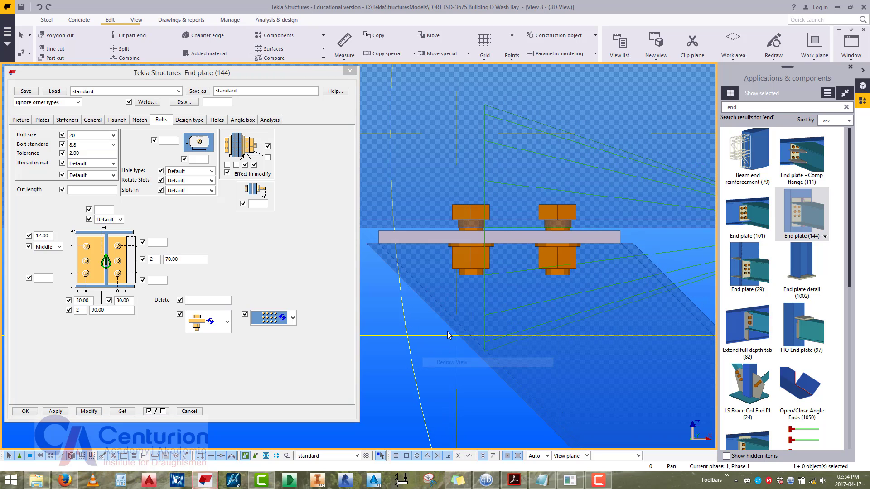
Move the vertical construction line onto the shifted outer bolt's axis to check the clearance to the knee brace flange.
{"action": "right_click", "coordinate": [455, 281]}
{"action": "left_click", "coordinate": [471, 348]}
{"action": "left_click", "coordinate": [455, 290]}
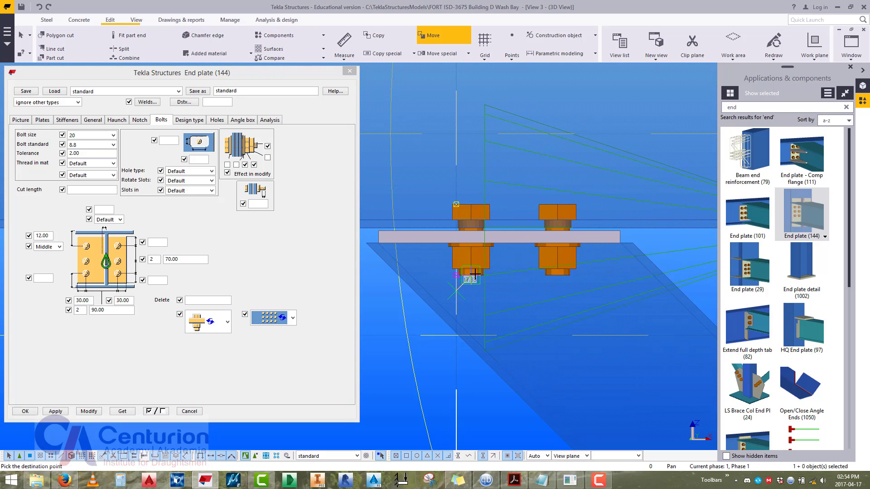
{"action": "left_click", "coordinate": [475, 274]}
{"action": "scroll", "coordinate": [469, 336], "scroll_direction": "up", "scroll_amount": 5}
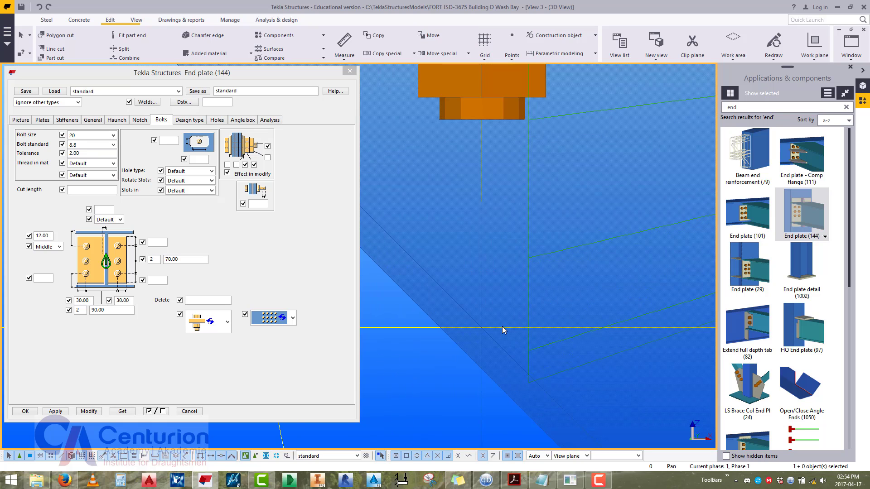
{"action": "scroll", "coordinate": [483, 327], "scroll_direction": "down", "scroll_amount": 5}
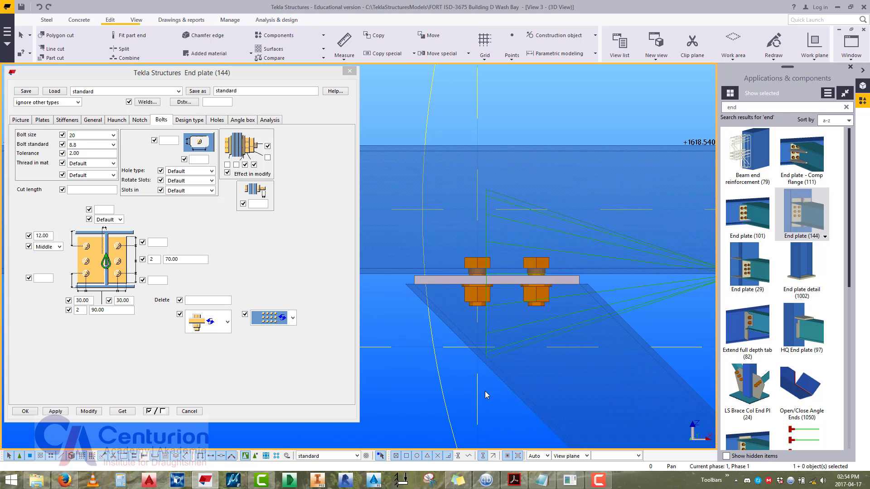
{"action": "left_click", "coordinate": [470, 396]}
{"action": "scroll", "coordinate": [613, 283], "scroll_direction": "up", "scroll_amount": 3}
{"action": "scroll", "coordinate": [600, 313], "scroll_direction": "down", "scroll_amount": 2}
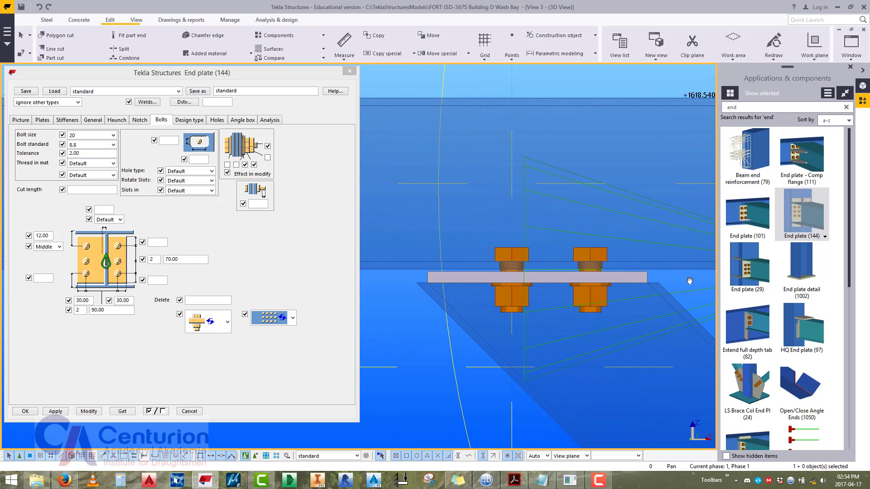
Measure the distance from the outer bolt's head to the point where the knee brace's outer edge meets the end plate.
{"action": "scroll", "coordinate": [660, 284], "scroll_direction": "up", "scroll_amount": 2}
{"action": "key", "text": "f"}
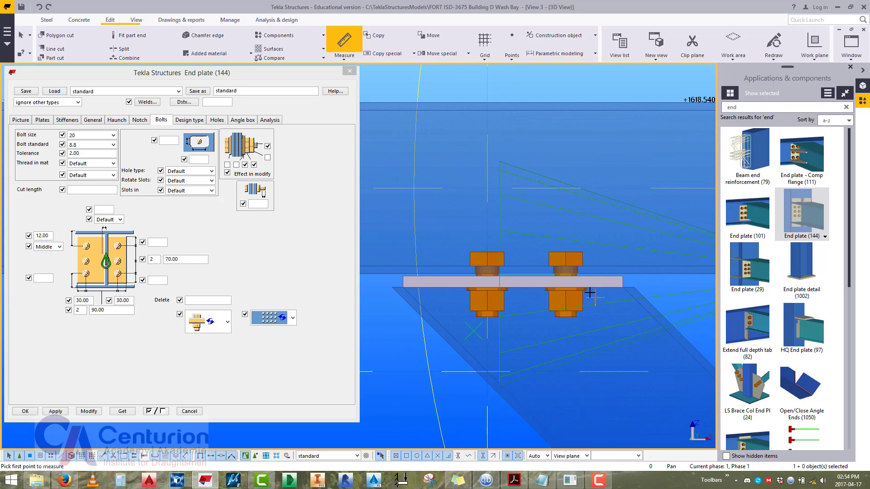
{"action": "left_click", "coordinate": [565, 251]}
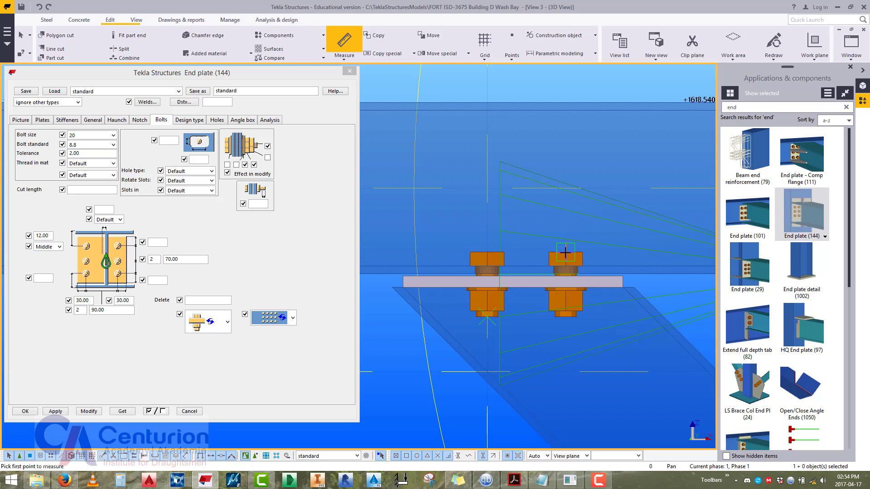
{"action": "left_click", "coordinate": [630, 286]}
{"action": "right_click", "coordinate": [553, 176]}
{"action": "left_click", "coordinate": [578, 180]}
{"action": "middle_click_drag", "start_coordinate": [635, 223], "coordinate": [610, 228]}
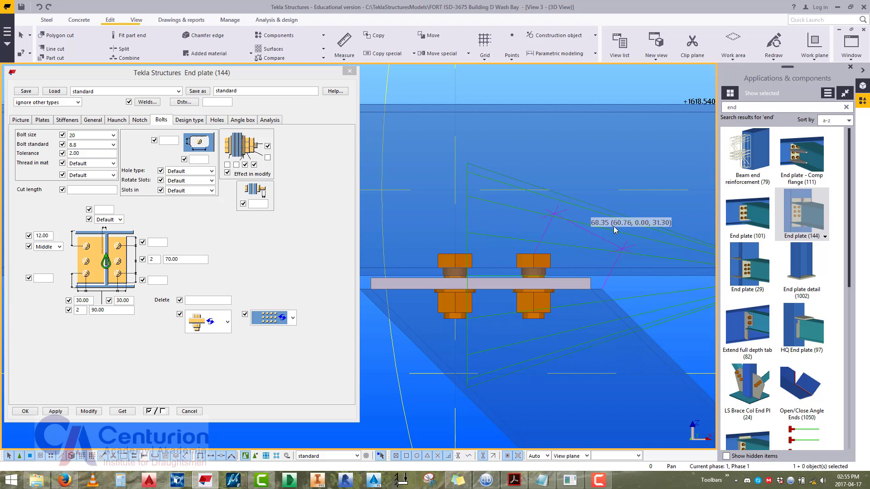
Select the end plate connections of both knee braces at the beam and apply the 12 mm bolt offset from Middle.
{"action": "middle_click_drag", "start_coordinate": [608, 279], "coordinate": [470, 371], "text": "ctrl"}
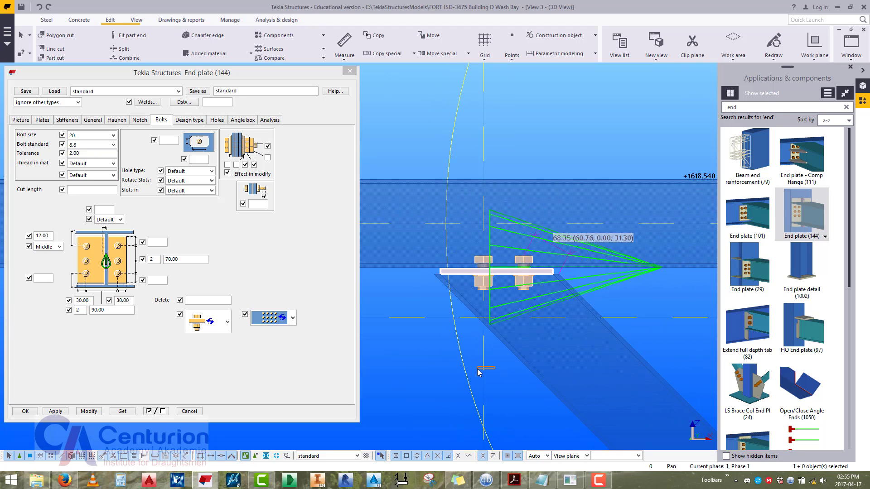
{"action": "middle_click_drag", "start_coordinate": [398, 351], "coordinate": [621, 288], "text": "ctrl"}
{"action": "left_click", "coordinate": [526, 302]}
{"action": "left_click", "coordinate": [385, 329]}
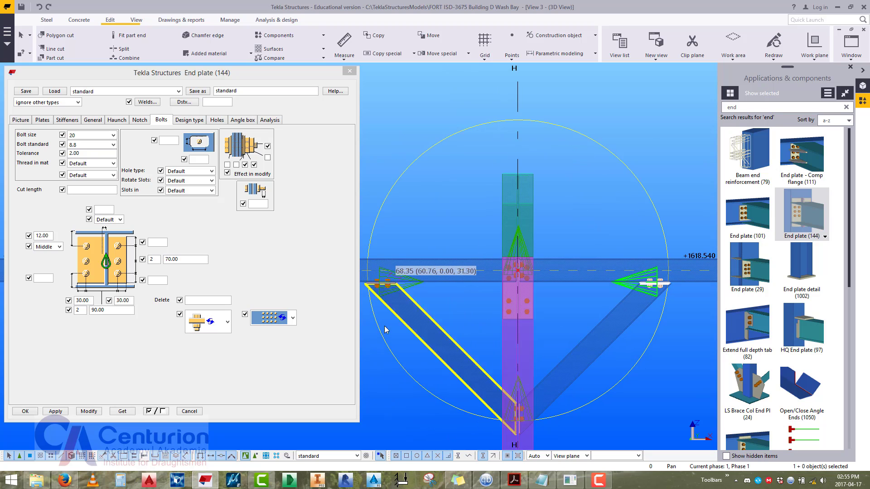
{"action": "left_click", "coordinate": [409, 285]}
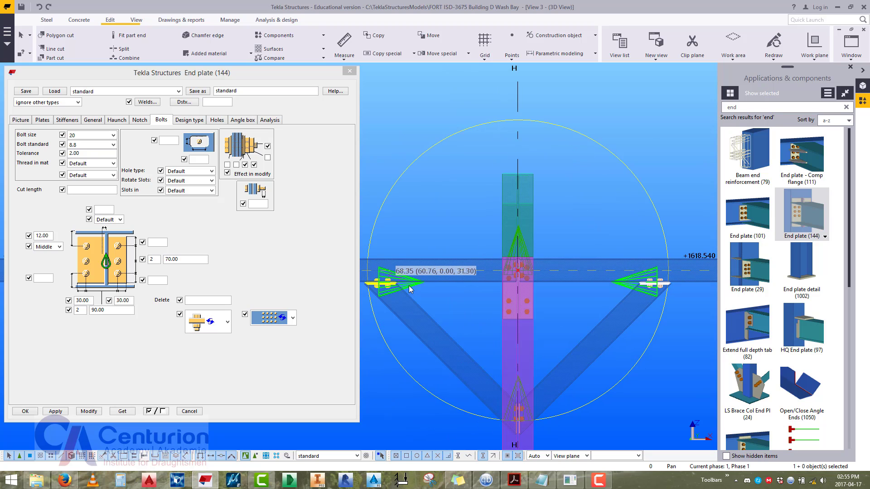
{"action": "left_click", "coordinate": [94, 412]}
{"action": "scroll", "coordinate": [589, 317], "scroll_direction": "up", "scroll_amount": 5}
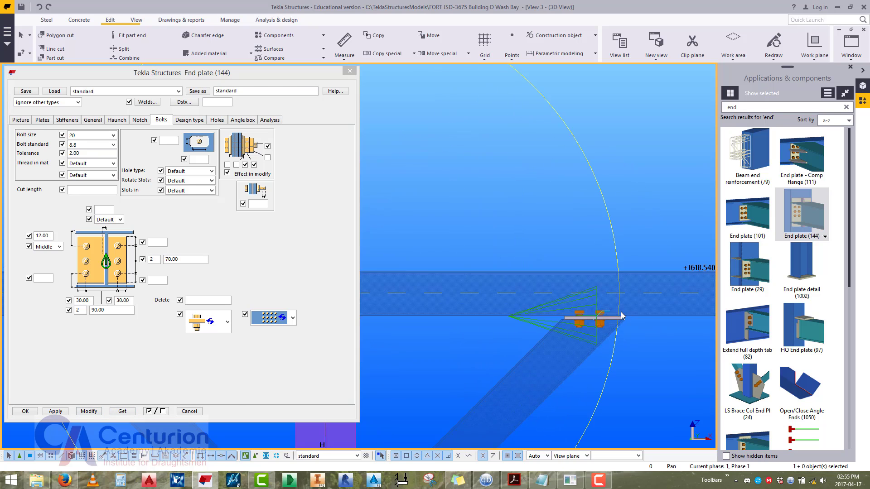
{"action": "scroll", "coordinate": [594, 348], "scroll_direction": "down", "scroll_amount": 4}
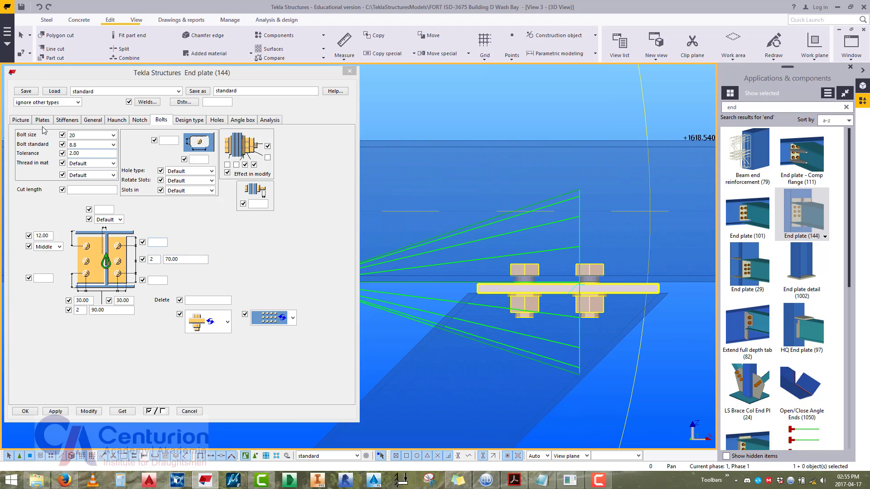
Set the upper and lower plate edge distances from the brace to 0 and modify both knee brace end plates at the beam.
{"action": "left_click", "coordinate": [20, 120]}
{"action": "left_click", "coordinate": [395, 303]}
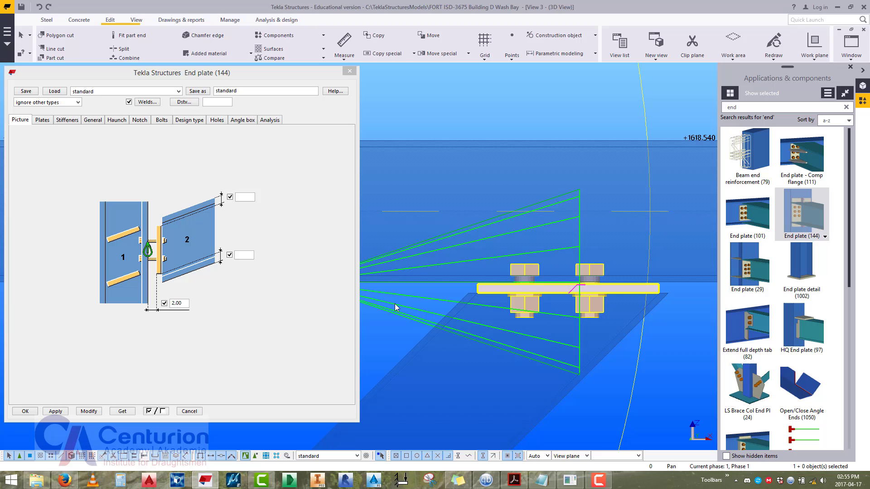
{"action": "left_click", "coordinate": [244, 200]}
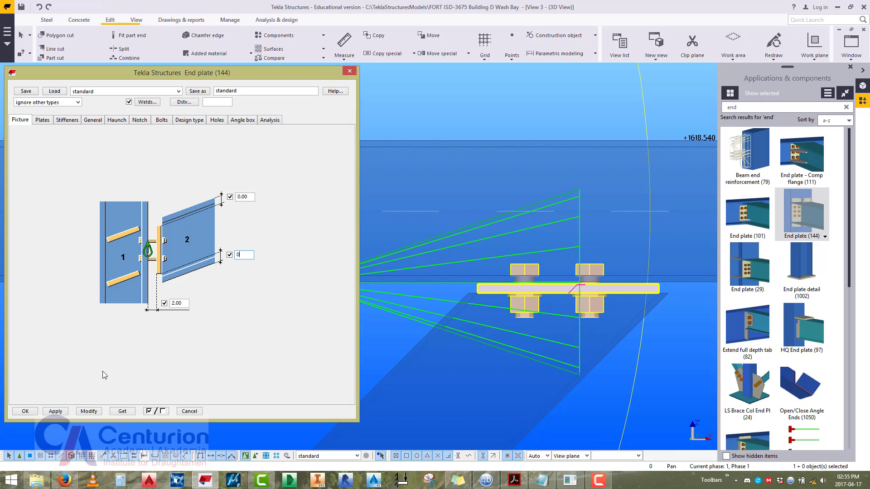
{"action": "left_click", "coordinate": [88, 412]}
{"action": "scroll", "coordinate": [581, 314], "scroll_direction": "down", "scroll_amount": 5}
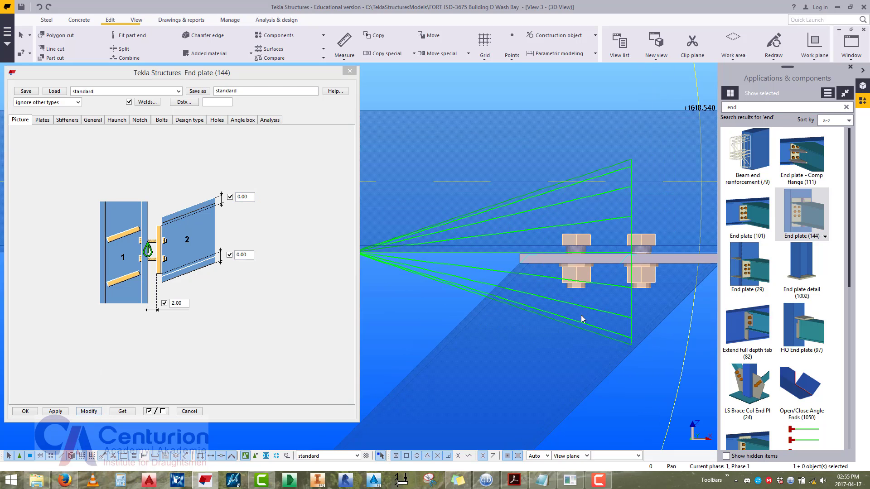
{"action": "middle_click_drag", "start_coordinate": [451, 327], "coordinate": [585, 284]}
{"action": "scroll", "coordinate": [415, 263], "scroll_direction": "up", "scroll_amount": 2}
{"action": "middle_click_drag", "start_coordinate": [416, 263], "coordinate": [499, 264]}
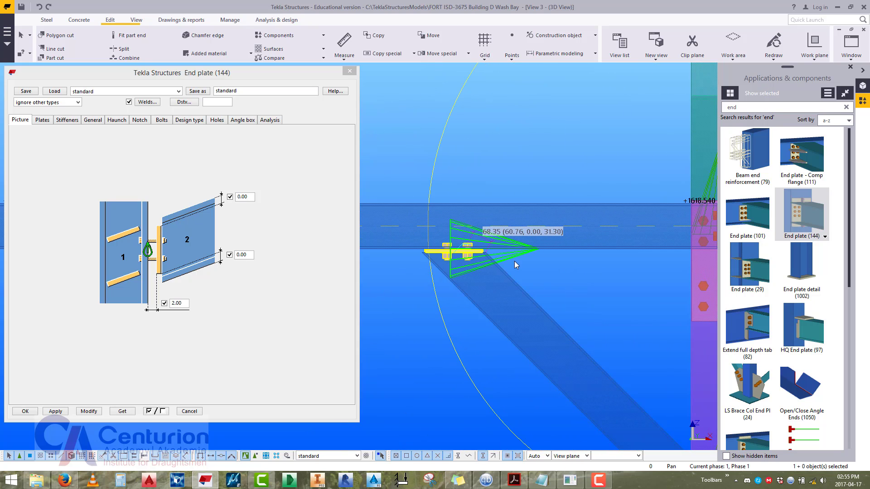
{"action": "left_click", "coordinate": [90, 412]}
{"action": "scroll", "coordinate": [436, 300], "scroll_direction": "up", "scroll_amount": 7}
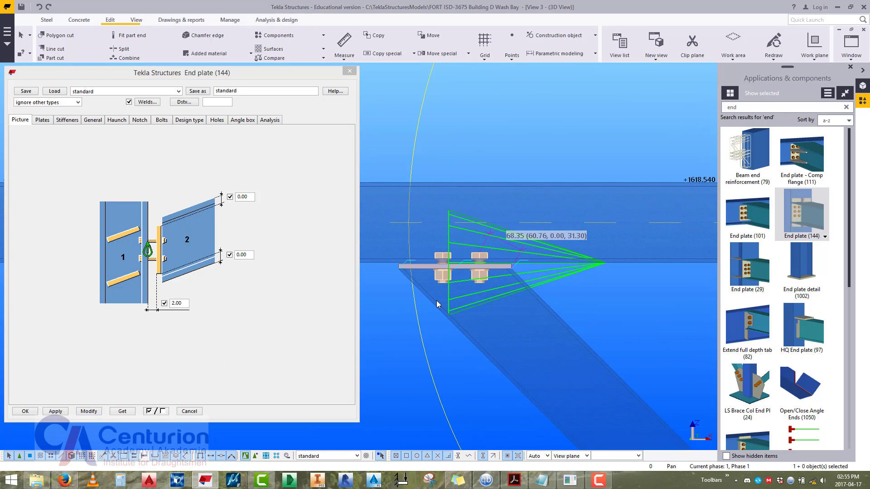
{"action": "scroll", "coordinate": [484, 286], "scroll_direction": "down", "scroll_amount": 7}
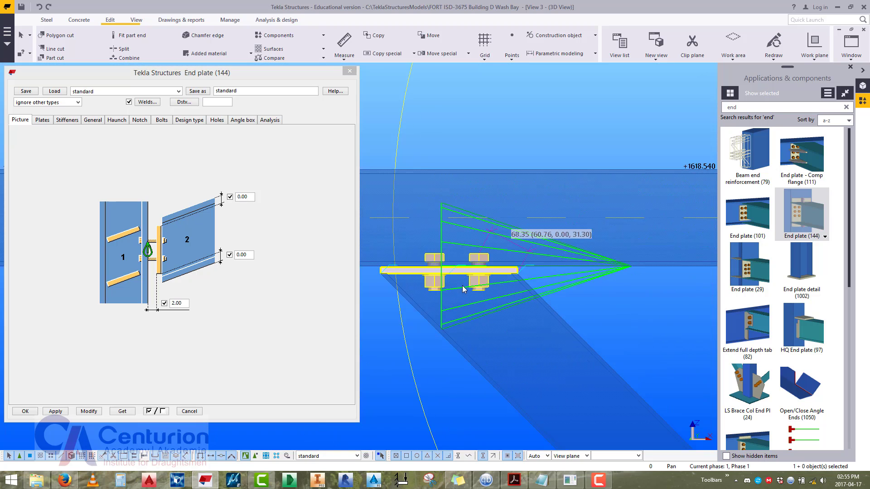
Open the bolt settings of the two sided end plate joining both knee braces to the column.
{"action": "middle_click_drag", "start_coordinate": [638, 410], "coordinate": [357, 185]}
{"action": "scroll", "coordinate": [532, 268], "scroll_direction": "up", "scroll_amount": 5}
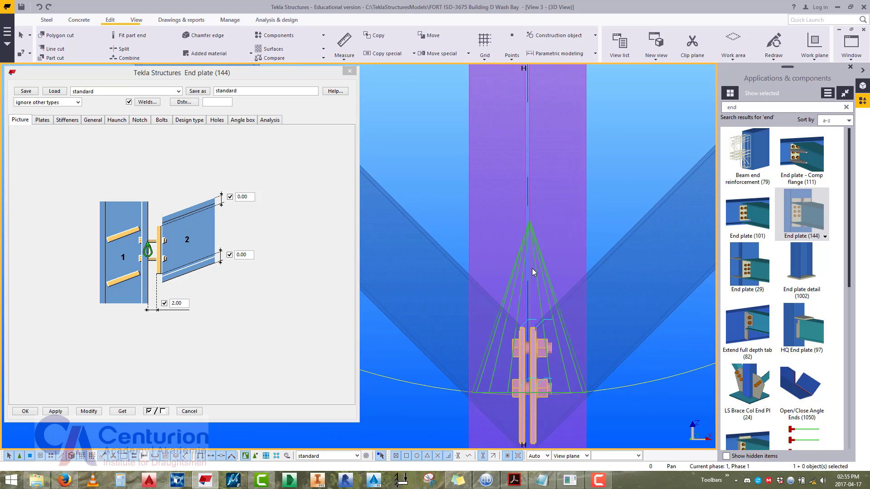
{"action": "middle_click_drag", "start_coordinate": [516, 234], "coordinate": [516, 189]}
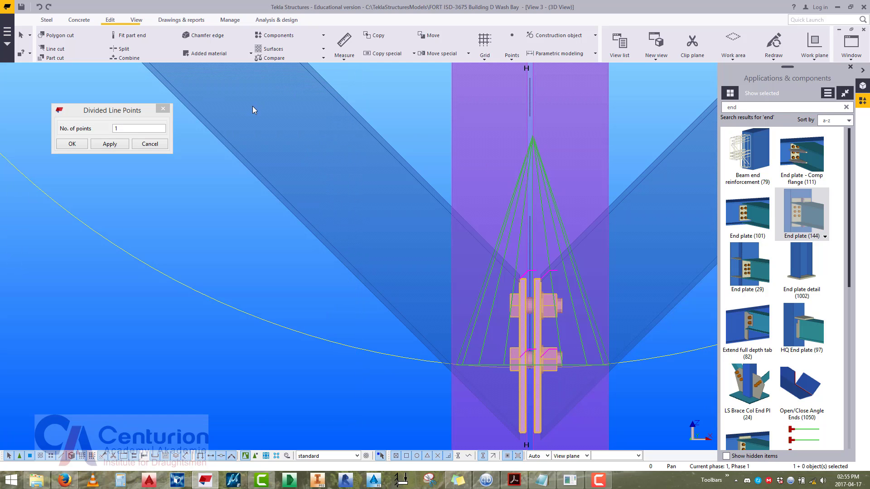
{"action": "double_click", "coordinate": [533, 150]}
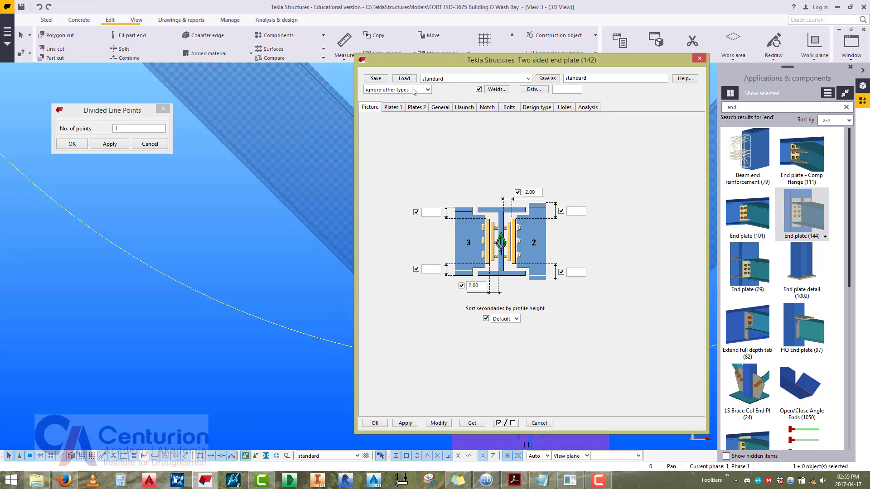
{"action": "left_click_drag", "start_coordinate": [464, 65], "coordinate": [123, 75]}
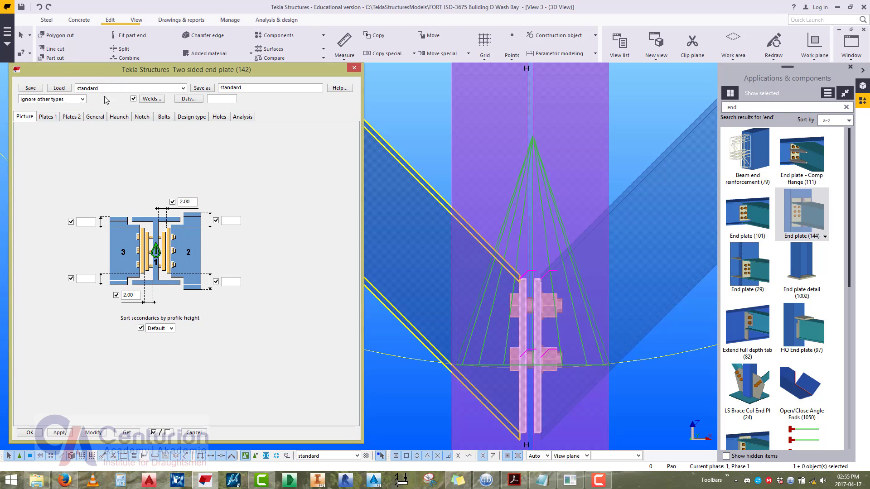
{"action": "left_click", "coordinate": [163, 116]}
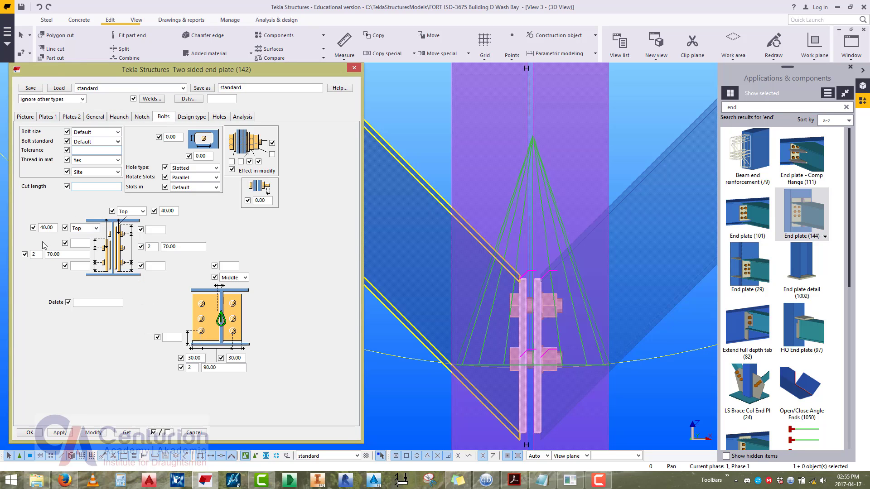
{"action": "left_click", "coordinate": [89, 230]}
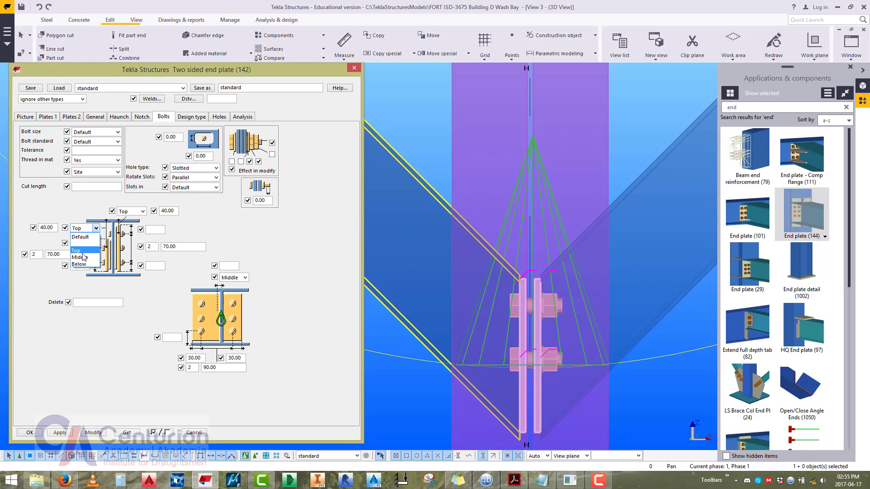
{"action": "left_click", "coordinate": [83, 257]}
{"action": "left_click", "coordinate": [129, 211]}
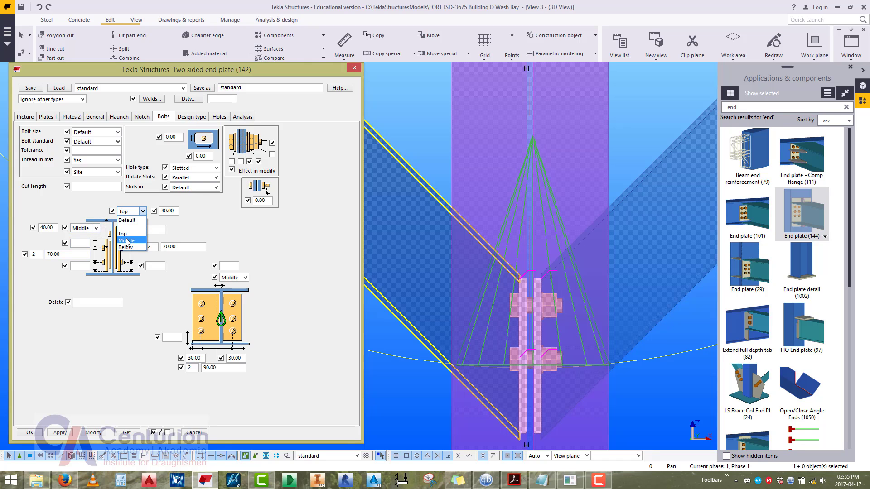
{"action": "left_click", "coordinate": [129, 239]}
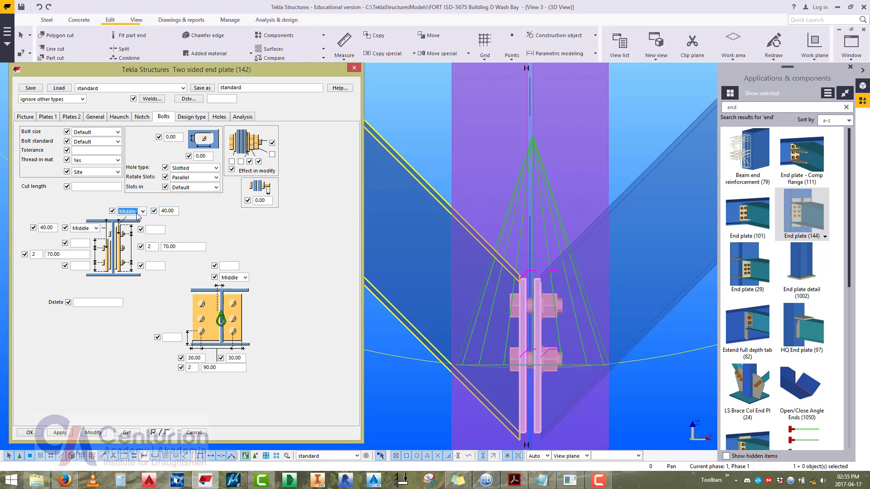
{"action": "left_click", "coordinate": [138, 213]}
{"action": "left_click", "coordinate": [129, 233]}
{"action": "left_click", "coordinate": [93, 228]}
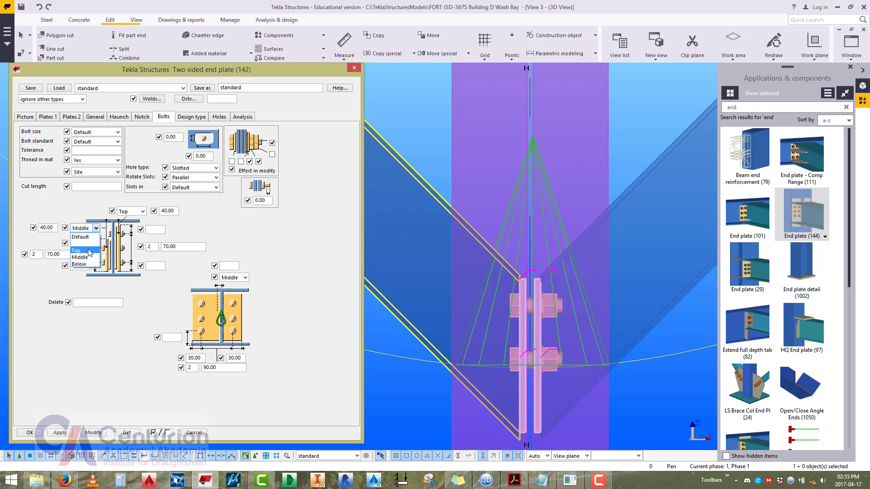
{"action": "left_click", "coordinate": [91, 252]}
Set both bolt edge distances from Top to 60 mm and modify the two sided end plate at the column.
{"action": "left_click_drag", "start_coordinate": [55, 228], "coordinate": [14, 227]}
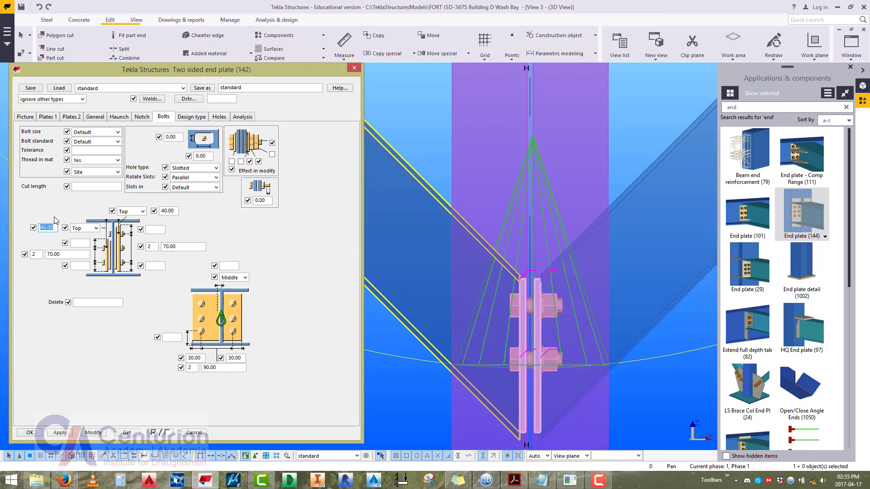
{"action": "type", "text": "60"}
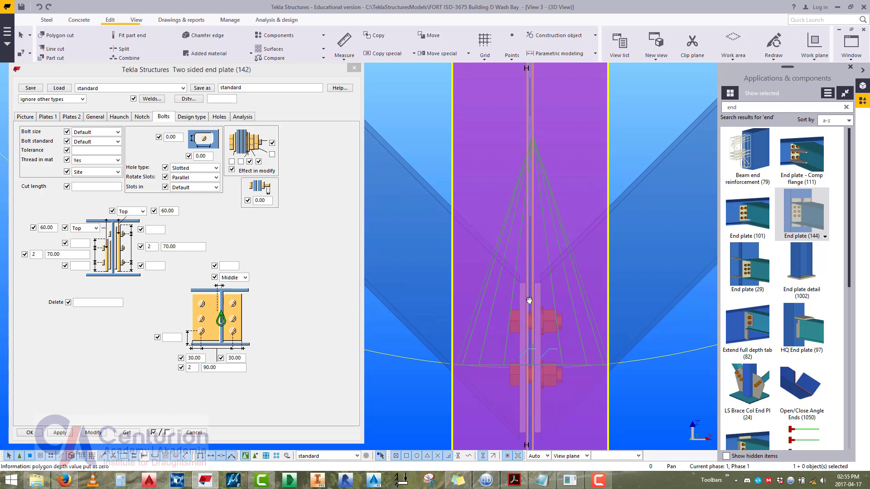
{"action": "middle_click_drag", "start_coordinate": [528, 301], "coordinate": [519, 274]}
{"action": "middle_click_drag", "start_coordinate": [561, 344], "coordinate": [553, 325]}
{"action": "scroll", "coordinate": [540, 335], "scroll_direction": "up", "scroll_amount": 4}
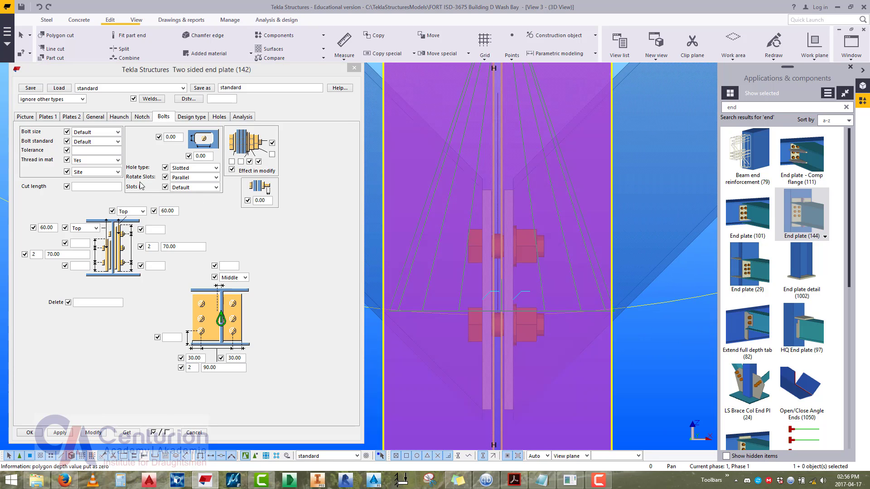
Set all four upper and lower plate edge distances of the two sided end plate to 0 and modify the connection.
{"action": "left_click", "coordinate": [25, 117]}
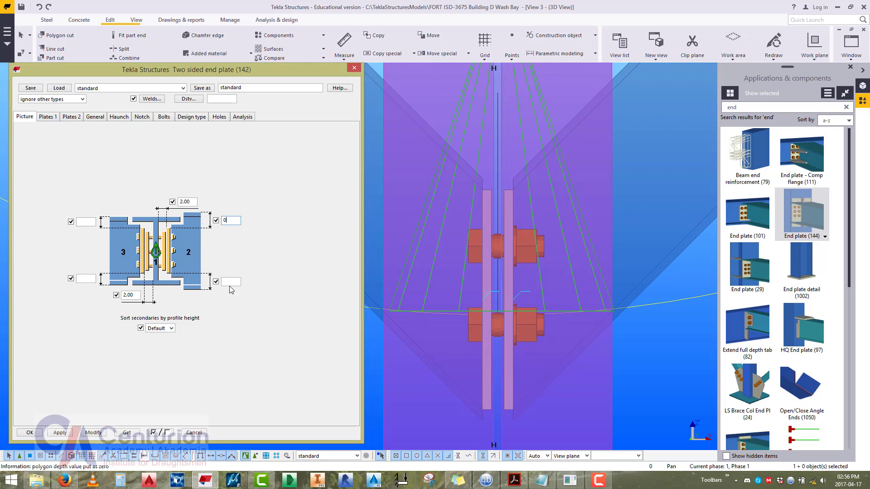
{"action": "left_click", "coordinate": [230, 283]}
{"action": "type", "text": "00"}
{"action": "left_click", "coordinate": [89, 222]}
{"action": "left_click", "coordinate": [93, 433]}
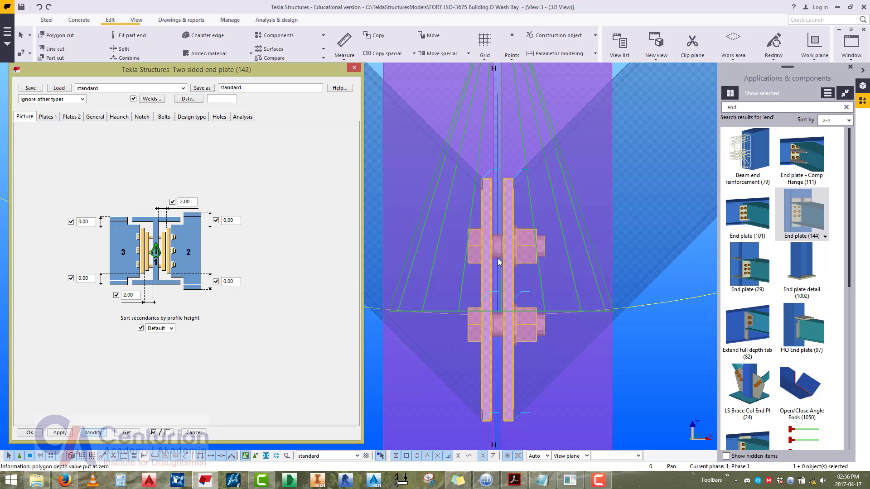
Add a horizontal construction line through the axis of the lower bolts in the two sided end plate.
{"action": "left_click", "coordinate": [497, 232]}
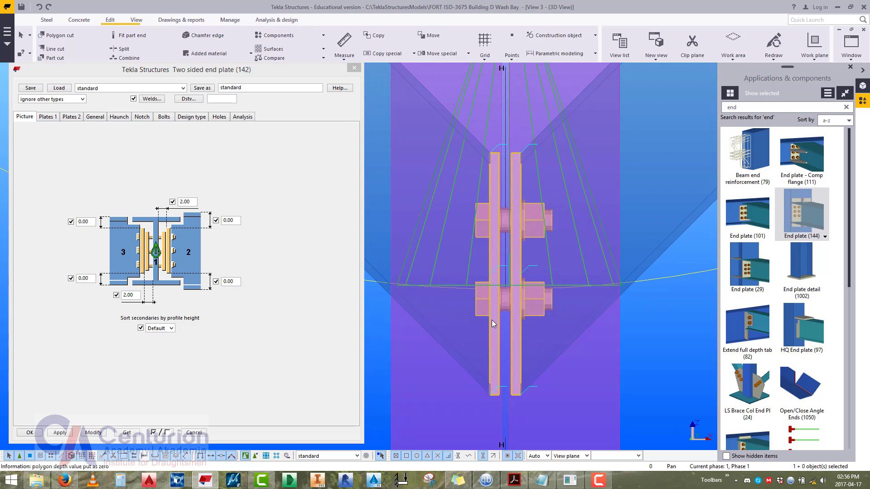
{"action": "left_click", "coordinate": [542, 35]}
{"action": "left_click", "coordinate": [542, 58]}
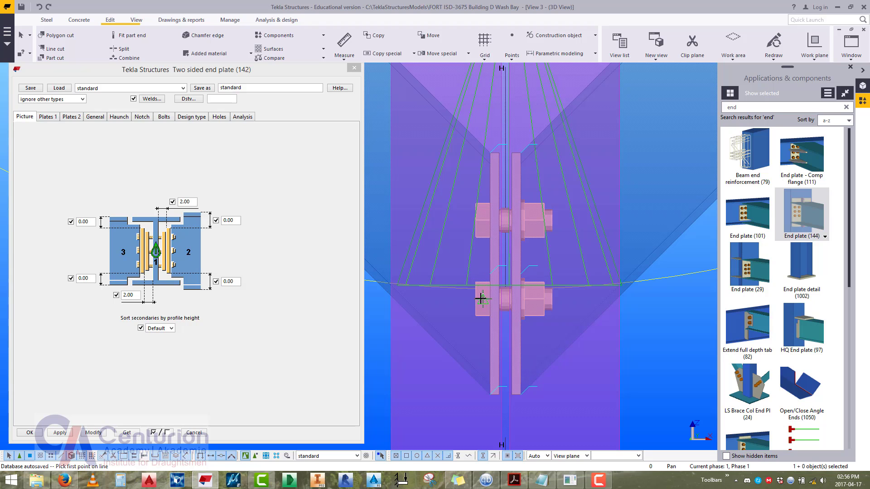
{"action": "left_click", "coordinate": [479, 298]}
{"action": "left_click", "coordinate": [554, 297]}
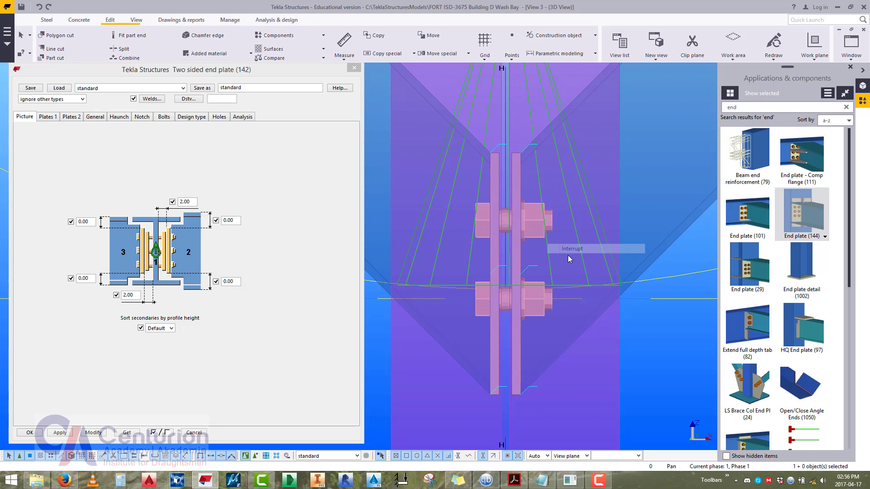
Measure along the horizontal construction line from the end plate face to the knee brace's lower edge, and redraw the view.
{"action": "middle_click_drag", "start_coordinate": [567, 255], "coordinate": [564, 268]}
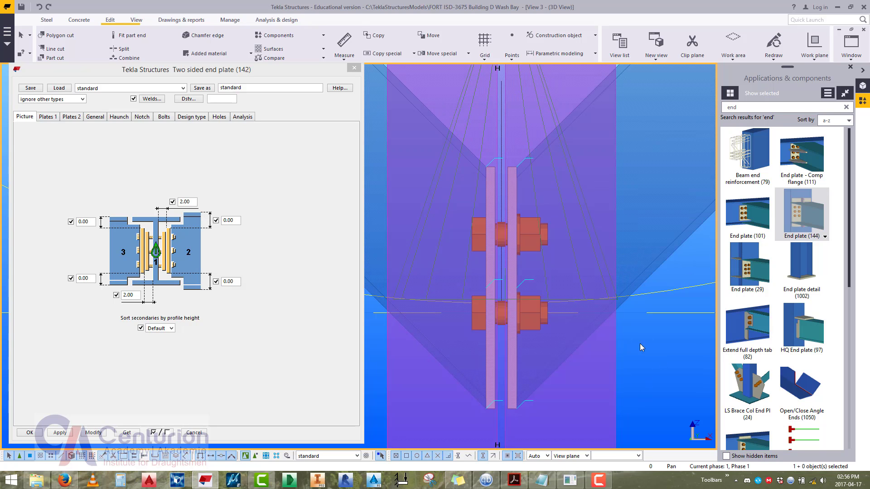
{"action": "key", "text": "f"}
{"action": "left_click", "coordinate": [517, 312]}
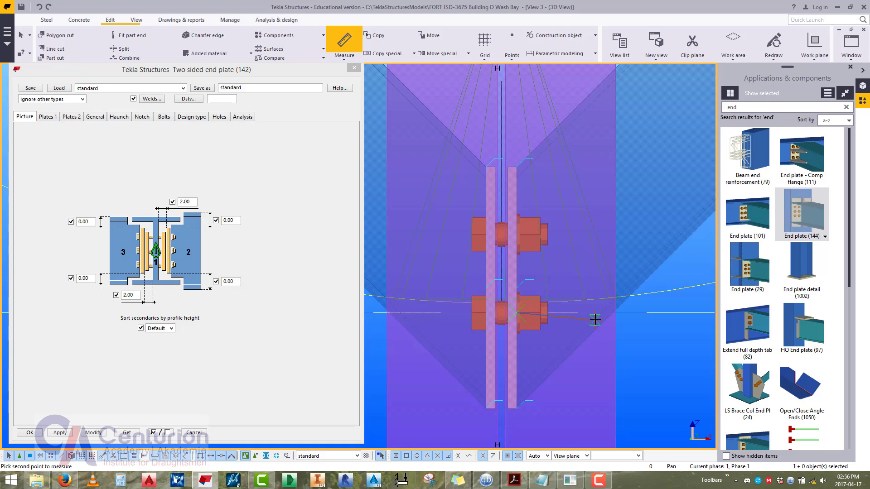
{"action": "left_click", "coordinate": [602, 311]}
{"action": "key", "text": "Escape"}
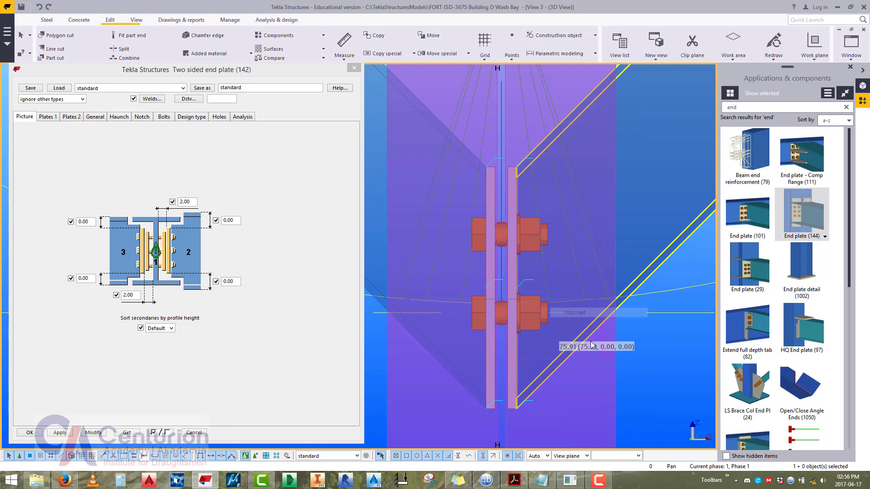
{"action": "right_click", "coordinate": [656, 341]}
{"action": "left_click", "coordinate": [677, 390]}
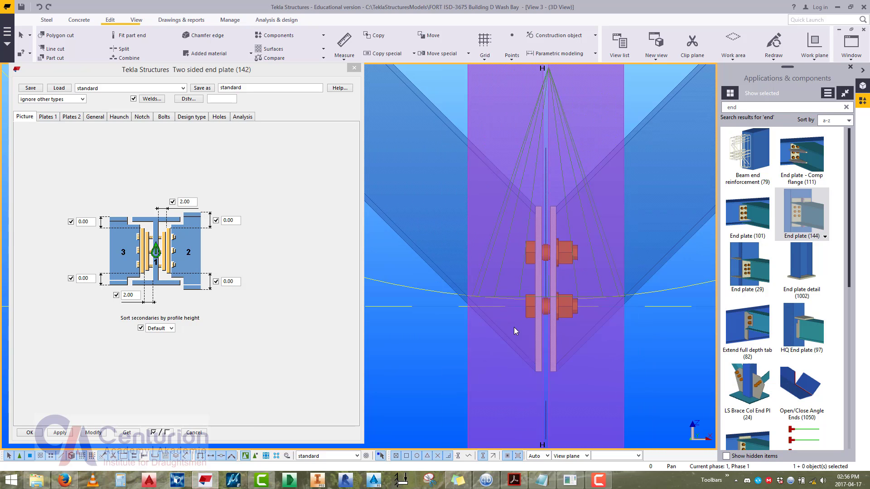
Close the Two sided end plate and Divided Line Points dialogs.
{"action": "scroll", "coordinate": [521, 317], "scroll_direction": "down", "scroll_amount": 2}
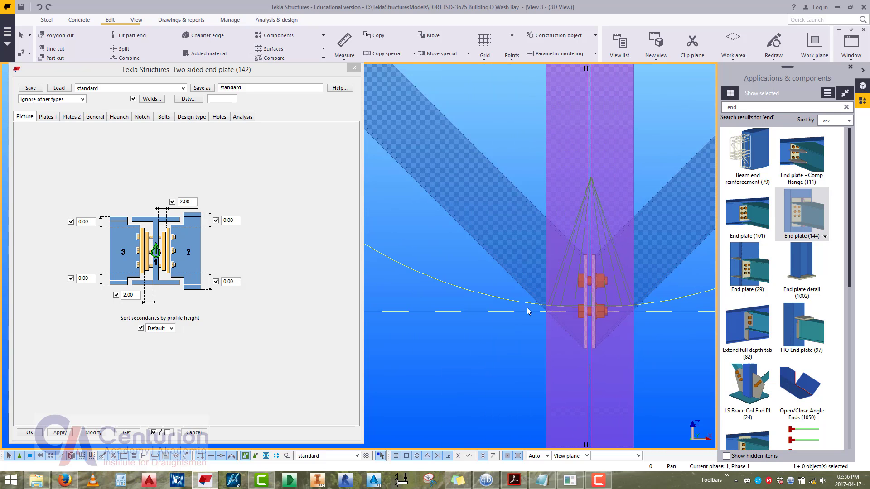
{"action": "left_click", "coordinate": [355, 67]}
{"action": "left_click", "coordinate": [164, 109]}
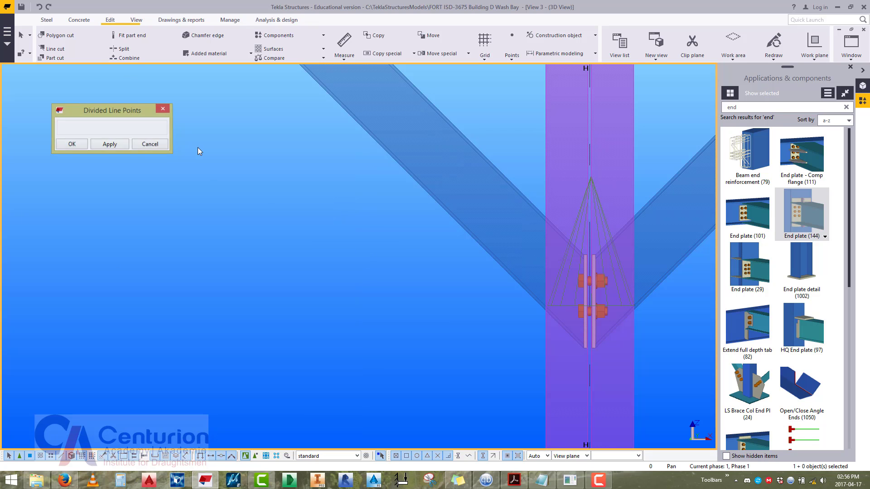
Copy both knee braces at grid H to the columns on grids I, G and J.
{"action": "scroll", "coordinate": [377, 324], "scroll_direction": "down", "scroll_amount": 4}
{"action": "left_click", "coordinate": [448, 250]}
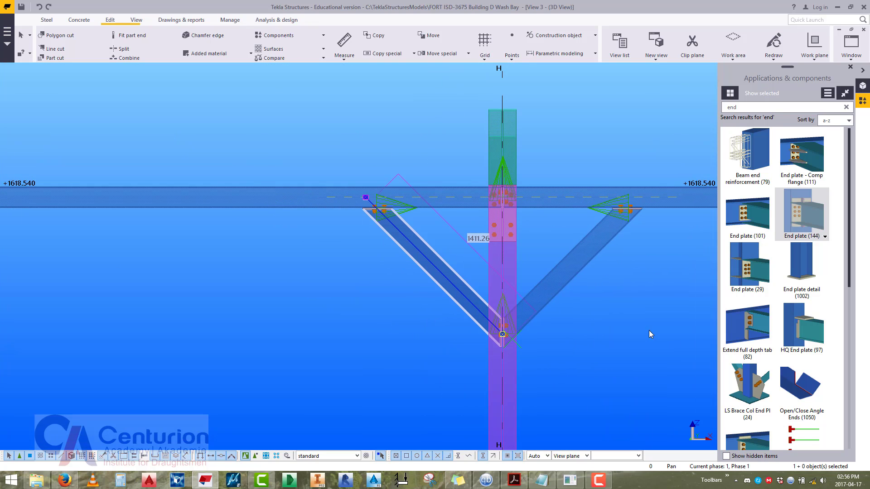
{"action": "left_click_drag", "start_coordinate": [626, 327], "coordinate": [566, 265], "text": "shift"}
{"action": "scroll", "coordinate": [415, 324], "scroll_direction": "down", "scroll_amount": 5}
{"action": "right_click", "coordinate": [461, 224]}
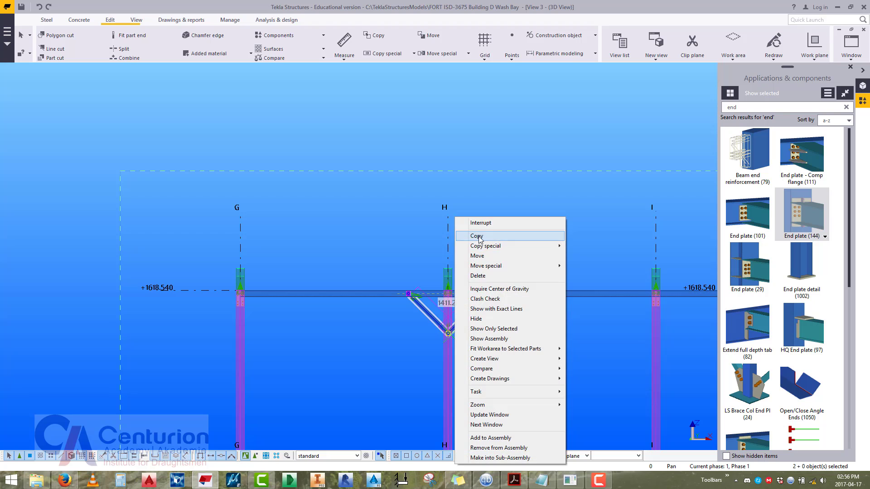
{"action": "left_click", "coordinate": [476, 236]}
{"action": "left_click", "coordinate": [448, 250]}
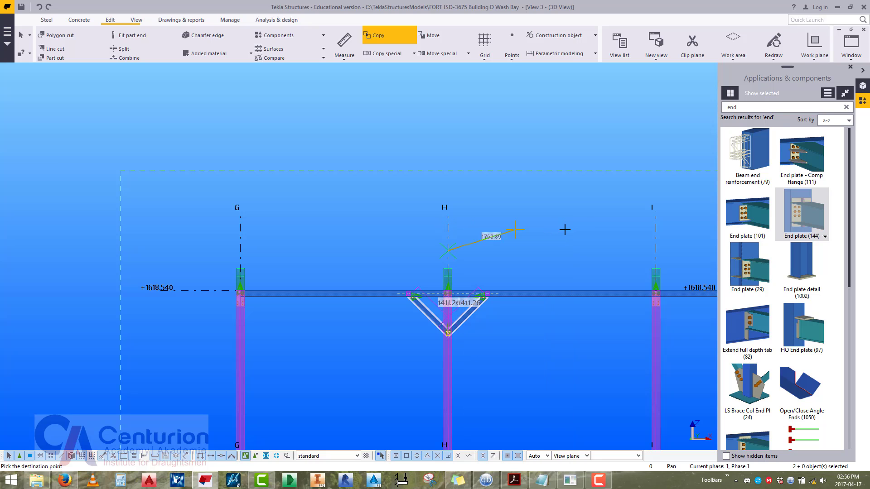
{"action": "left_click", "coordinate": [655, 251]}
{"action": "left_click", "coordinate": [243, 245]}
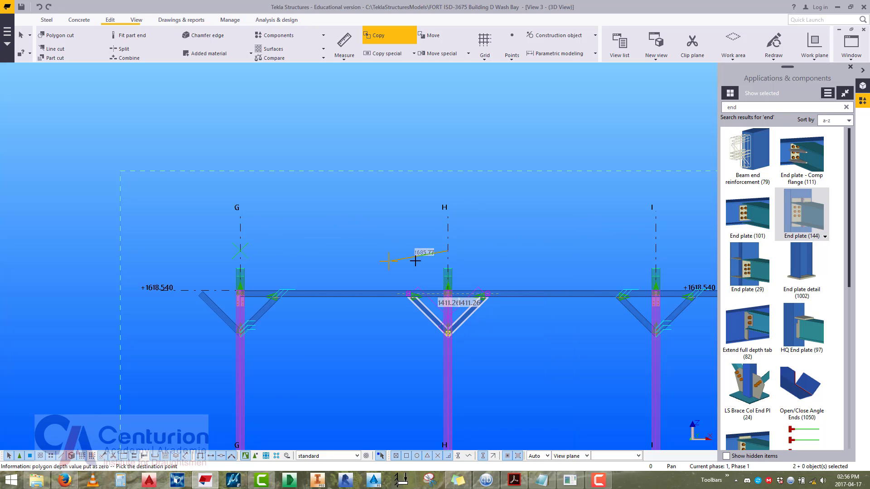
{"action": "middle_click_drag", "start_coordinate": [415, 250], "coordinate": [334, 245]}
{"action": "scroll", "coordinate": [334, 245], "scroll_direction": "down", "scroll_amount": 2}
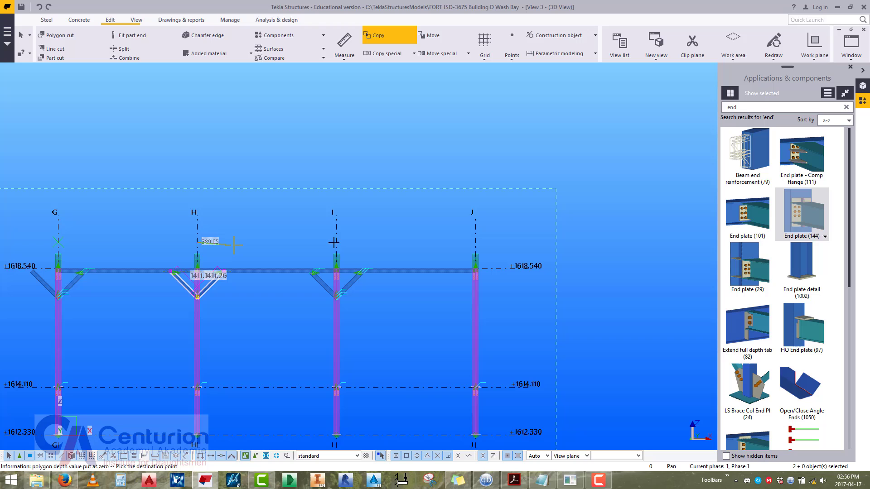
{"action": "left_click", "coordinate": [476, 240]}
{"action": "key", "text": "Escape"}
Delete the outward-facing knee braces at the end columns on grids J and G.
{"action": "middle_click_drag", "start_coordinate": [410, 268], "coordinate": [530, 282]}
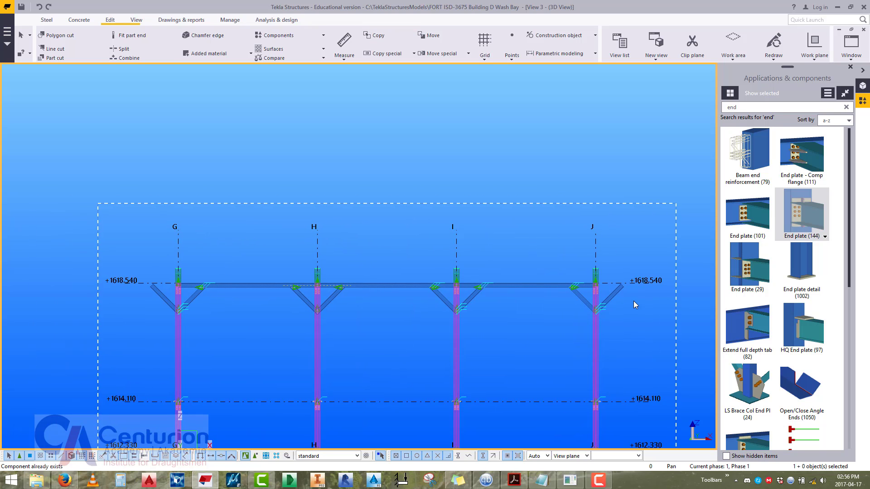
{"action": "key", "text": "Delete"}
{"action": "left_click", "coordinate": [164, 297]}
{"action": "key", "text": "Delete"}
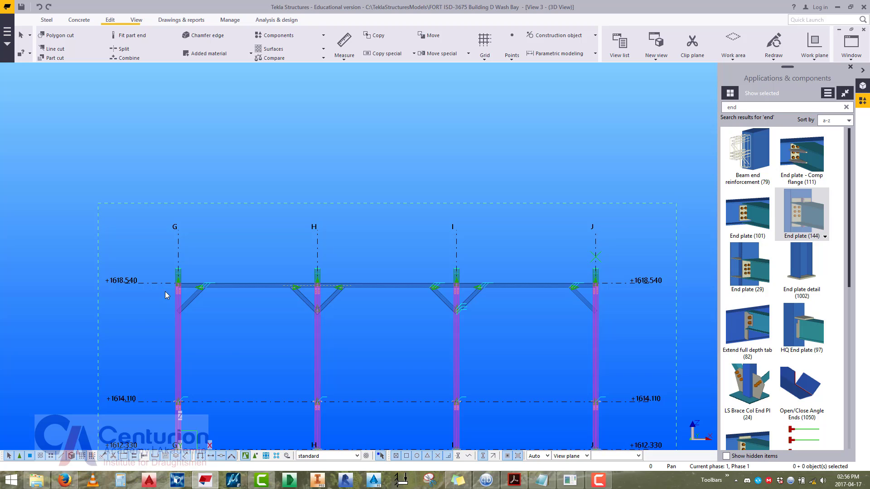
Connect the knee brace to the grid G column with End plate (144).
{"action": "middle_click_drag", "start_coordinate": [164, 292], "coordinate": [238, 343]}
{"action": "scroll", "coordinate": [246, 343], "scroll_direction": "up", "scroll_amount": 3}
{"action": "middle_click_drag", "start_coordinate": [309, 344], "coordinate": [447, 234]}
{"action": "scroll", "coordinate": [448, 233], "scroll_direction": "up", "scroll_amount": 2}
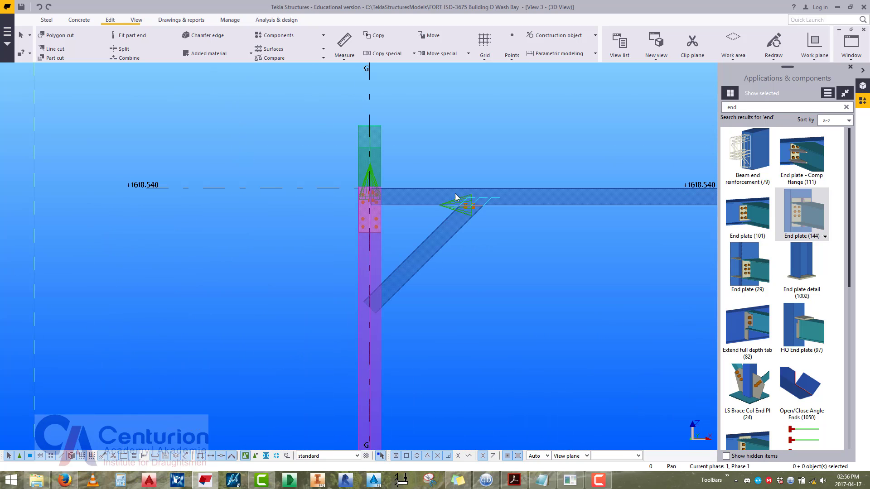
{"action": "double_click", "coordinate": [791, 211]}
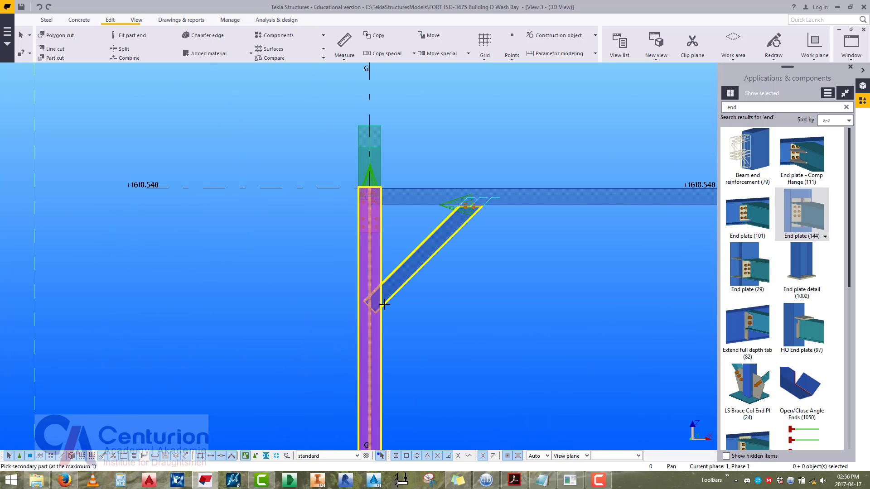
{"action": "right_click", "coordinate": [224, 255]}
{"action": "left_click", "coordinate": [241, 261]}
Set the bolt edge distance of the grid G column end plate to 60 mm from Top and modify the connection.
{"action": "scroll", "coordinate": [374, 281], "scroll_direction": "up", "scroll_amount": 2}
{"action": "double_click", "coordinate": [374, 281]}
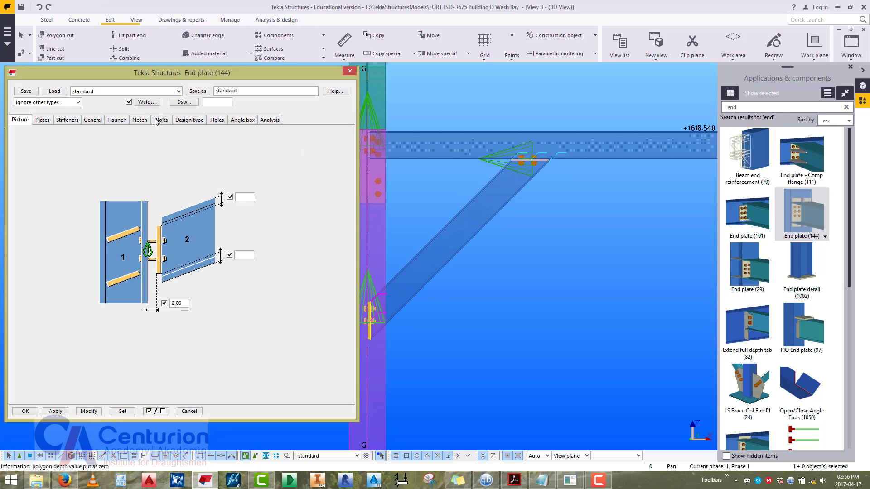
{"action": "left_click", "coordinate": [160, 120]}
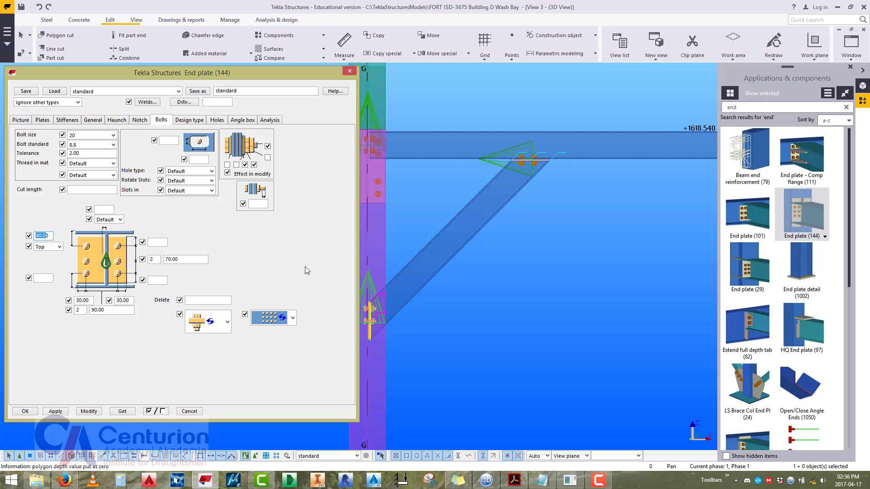
{"action": "double_click", "coordinate": [502, 174]}
{"action": "middle_click_drag", "start_coordinate": [517, 202], "coordinate": [599, 206]}
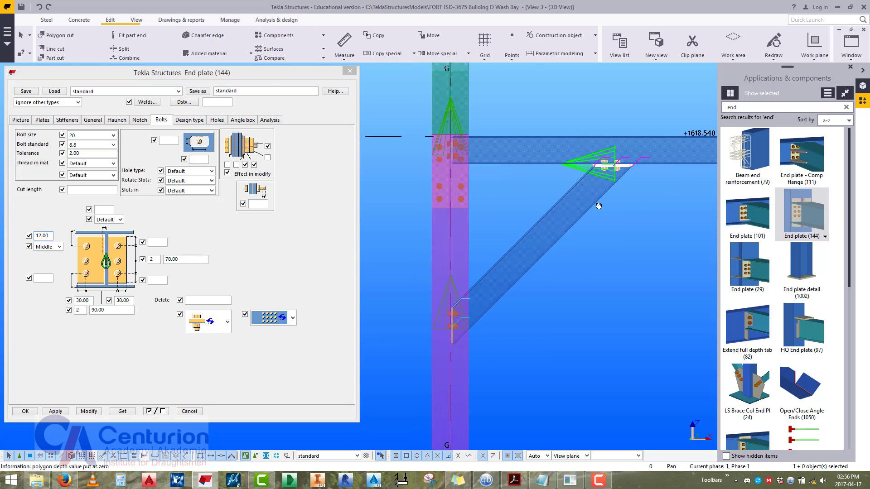
{"action": "left_click", "coordinate": [523, 278]}
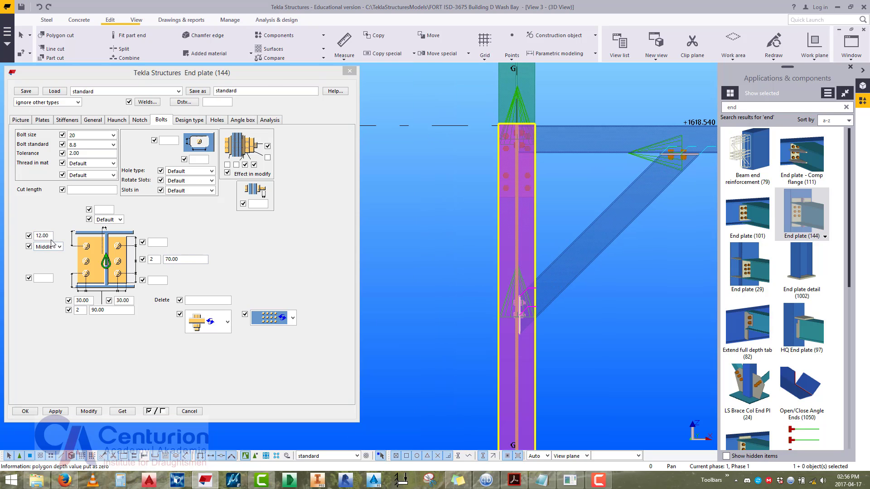
{"action": "left_click", "coordinate": [21, 237]}
{"action": "type", "text": "60"}
{"action": "key", "text": "Tab"}
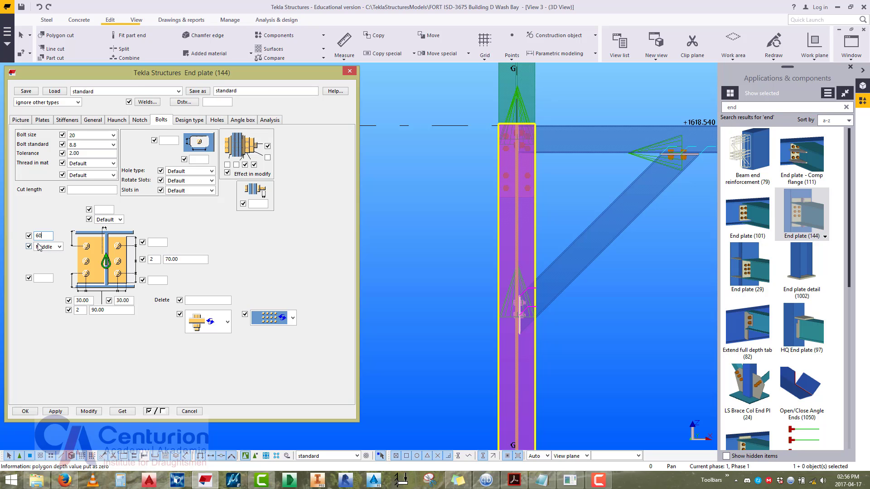
{"action": "left_click", "coordinate": [58, 247]}
{"action": "left_click", "coordinate": [63, 277]}
{"action": "left_click", "coordinate": [89, 411]}
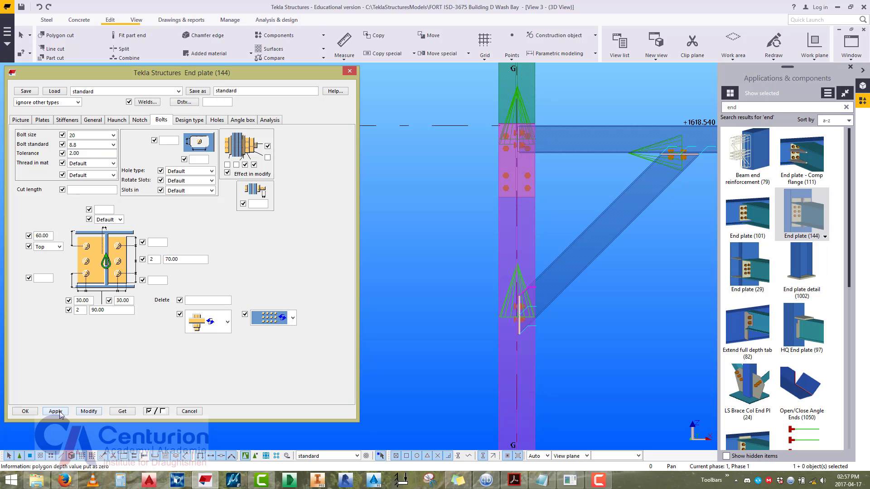
{"action": "left_click", "coordinate": [20, 413]}
Connect the knee brace to the grid J column with the same End plate (144) settings and redraw the view.
{"action": "scroll", "coordinate": [381, 285], "scroll_direction": "down", "scroll_amount": 5}
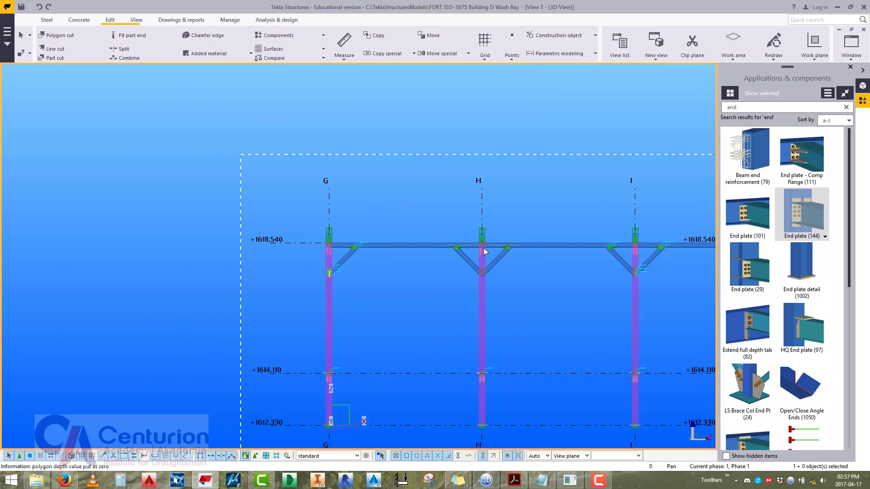
{"action": "scroll", "coordinate": [572, 247], "scroll_direction": "up", "scroll_amount": 5}
{"action": "key", "text": "Return"}
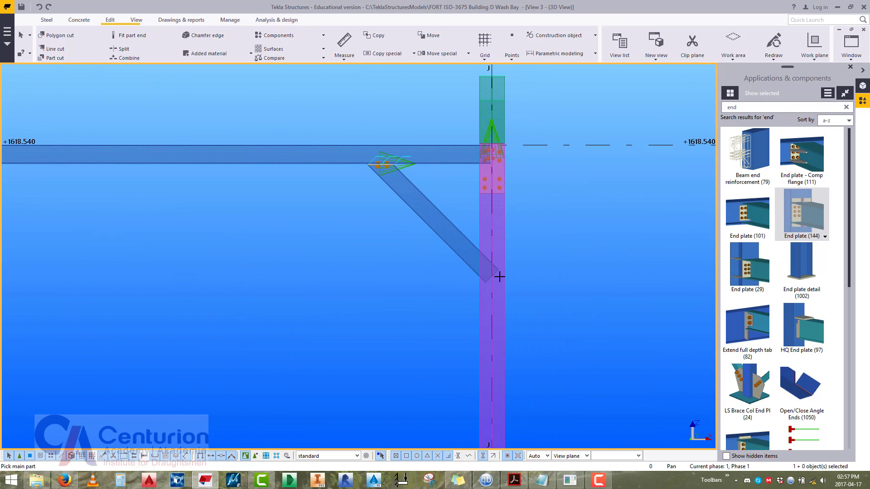
{"action": "left_click", "coordinate": [480, 233]}
{"action": "left_click", "coordinate": [463, 241]}
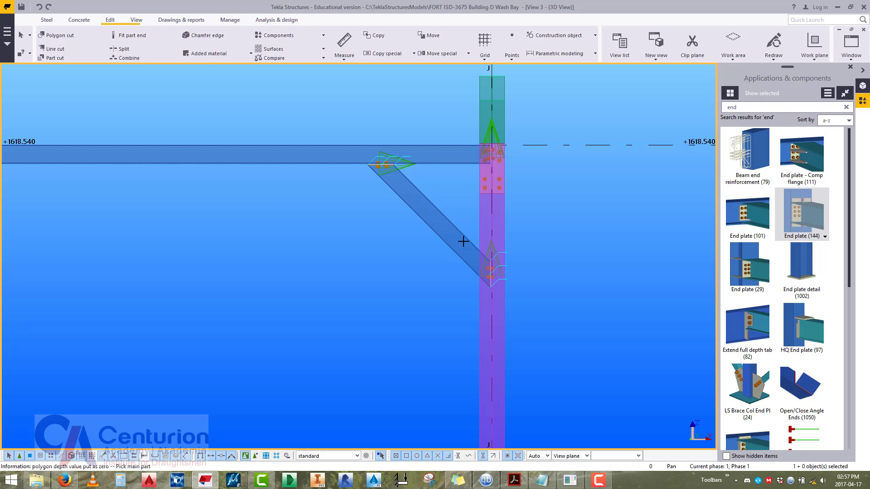
{"action": "scroll", "coordinate": [519, 263], "scroll_direction": "up", "scroll_amount": 5}
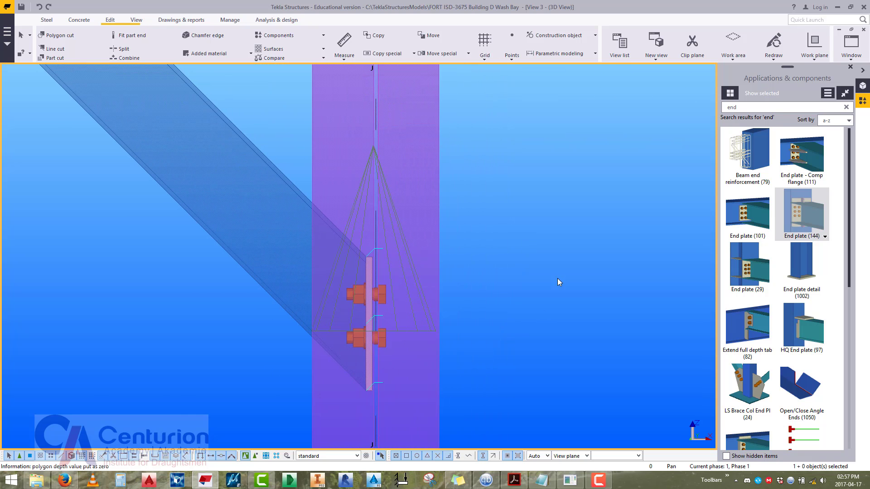
{"action": "right_click", "coordinate": [559, 261]}
{"action": "left_click", "coordinate": [598, 313]}
{"action": "scroll", "coordinate": [504, 315], "scroll_direction": "down", "scroll_amount": 6}
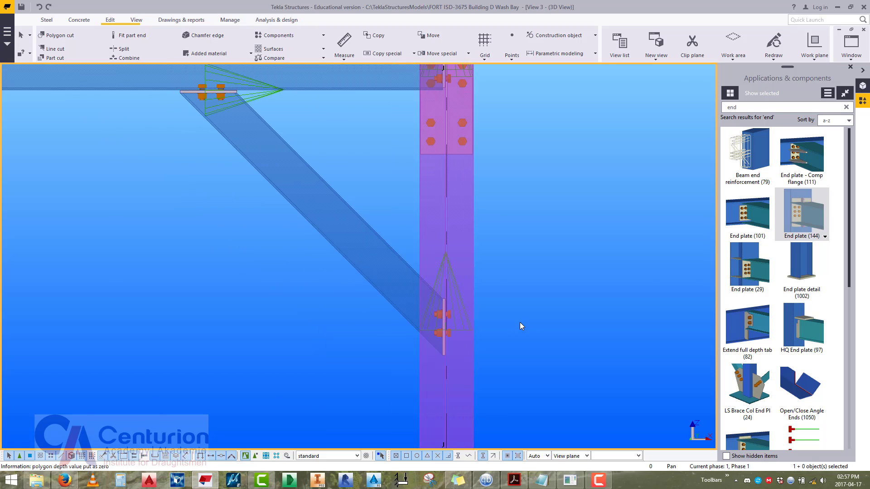
Copy the three eaves beams and all six knee braces from grid line 42 to grid line 43, working in the 3D view.
{"action": "scroll", "coordinate": [531, 319], "scroll_direction": "down", "scroll_amount": 2}
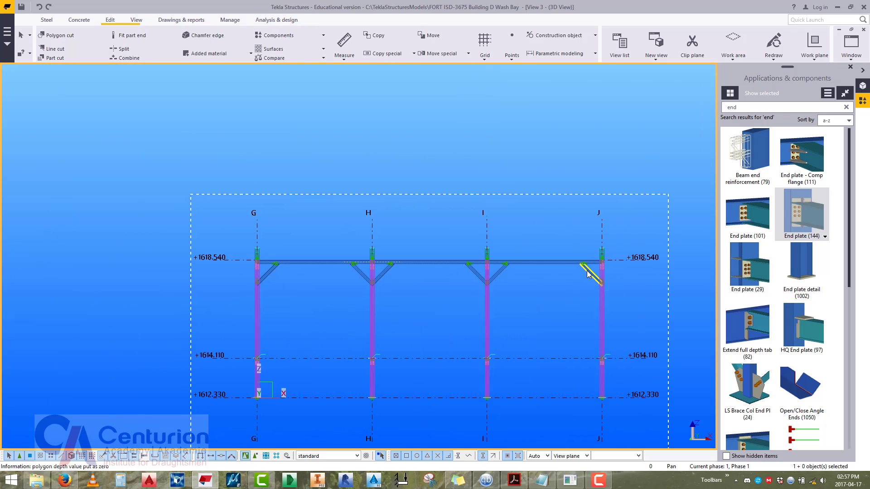
{"action": "left_click", "coordinate": [587, 272]}
{"action": "left_click", "coordinate": [494, 273], "text": "ctrl"}
{"action": "left_click", "coordinate": [522, 263], "text": "ctrl"}
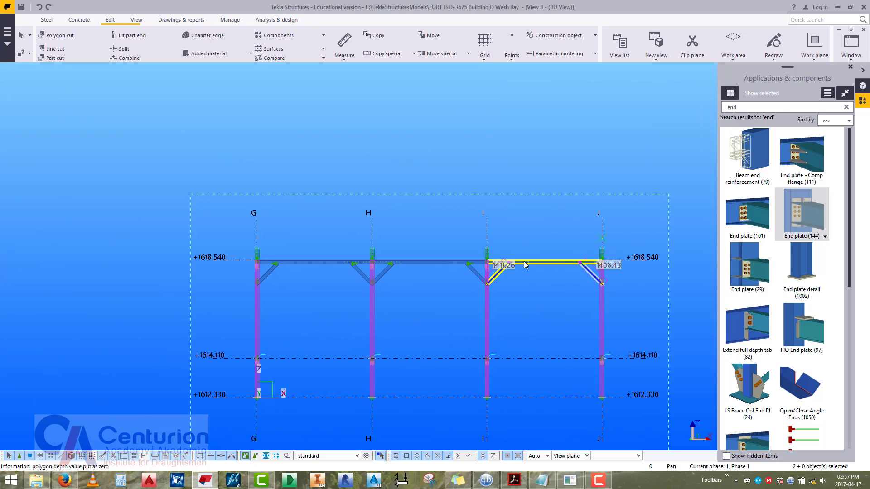
{"action": "left_click", "coordinate": [473, 271], "text": "ctrl"}
{"action": "left_click", "coordinate": [430, 262], "text": "ctrl"}
{"action": "left_click", "coordinate": [385, 274], "text": "ctrl"}
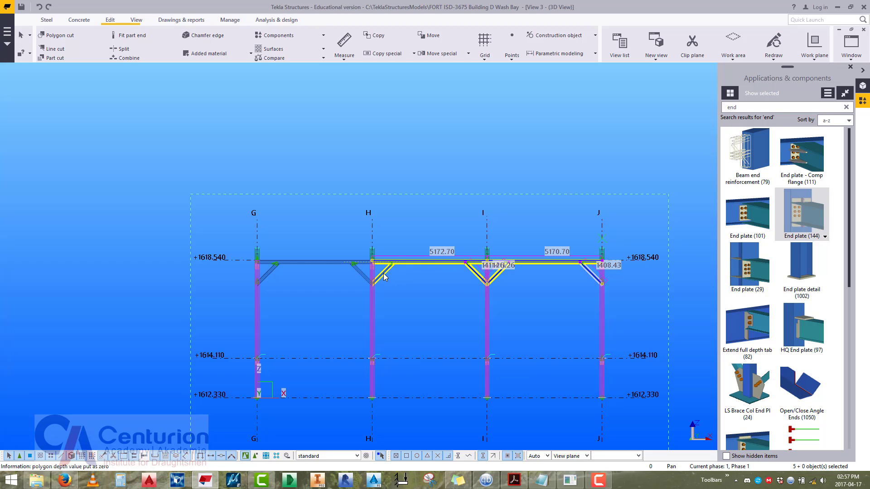
{"action": "left_click", "coordinate": [357, 273], "text": "ctrl"}
{"action": "left_click", "coordinate": [318, 261], "text": "ctrl"}
{"action": "left_click", "coordinate": [270, 273], "text": "ctrl"}
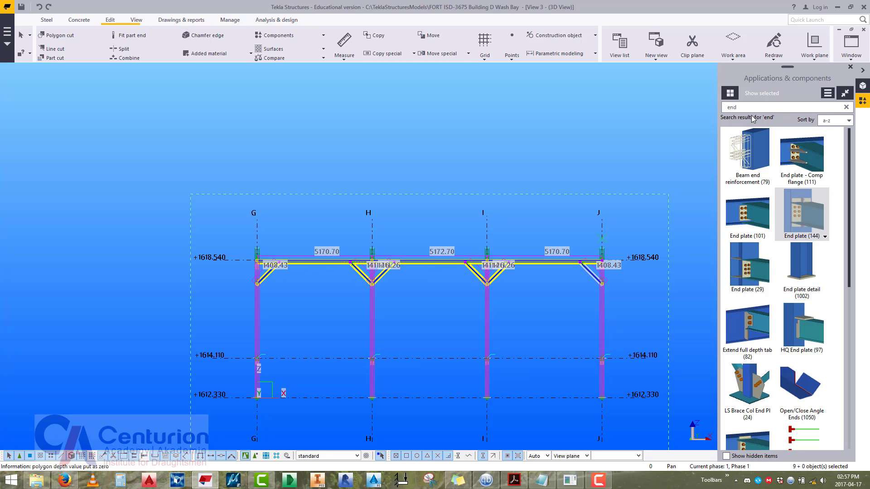
{"action": "left_click", "coordinate": [864, 30]}
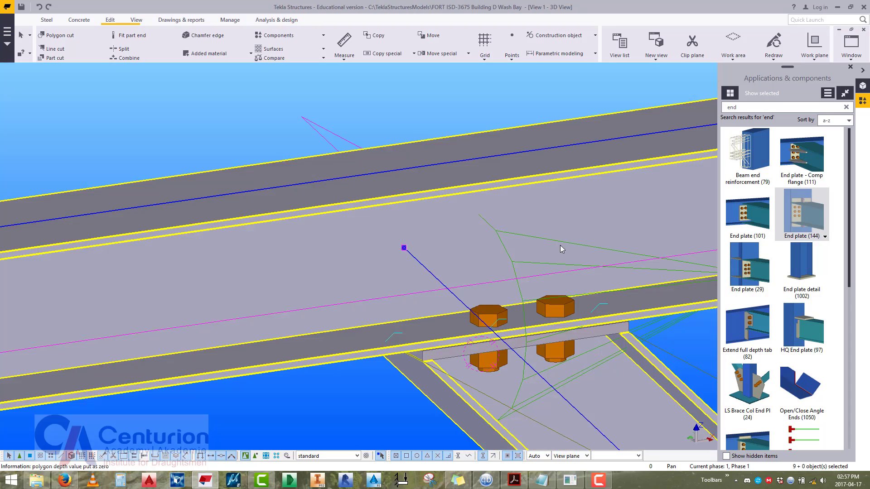
{"action": "scroll", "coordinate": [412, 226], "scroll_direction": "down", "scroll_amount": 10}
{"action": "middle_click_drag", "start_coordinate": [329, 230], "coordinate": [358, 284], "text": "ctrl"}
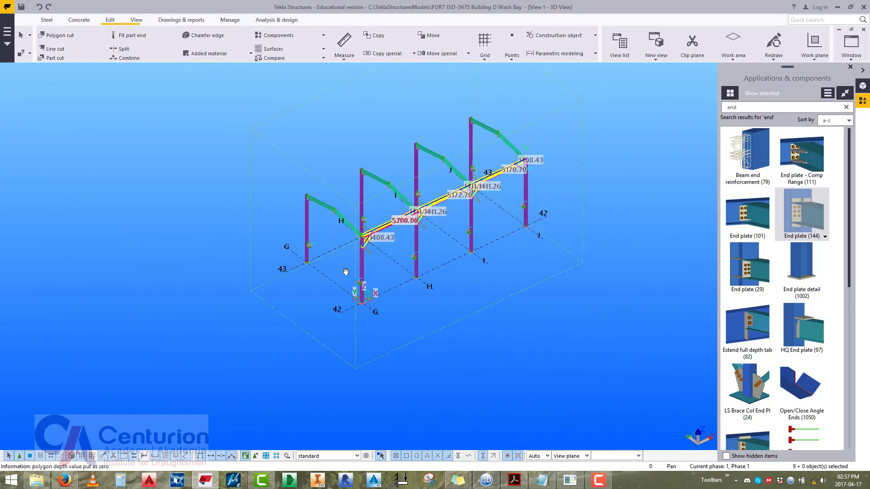
{"action": "scroll", "coordinate": [360, 288], "scroll_direction": "up", "scroll_amount": 3}
{"action": "scroll", "coordinate": [360, 283], "scroll_direction": "up", "scroll_amount": 3}
{"action": "right_click", "coordinate": [377, 290]}
{"action": "left_click", "coordinate": [392, 228]}
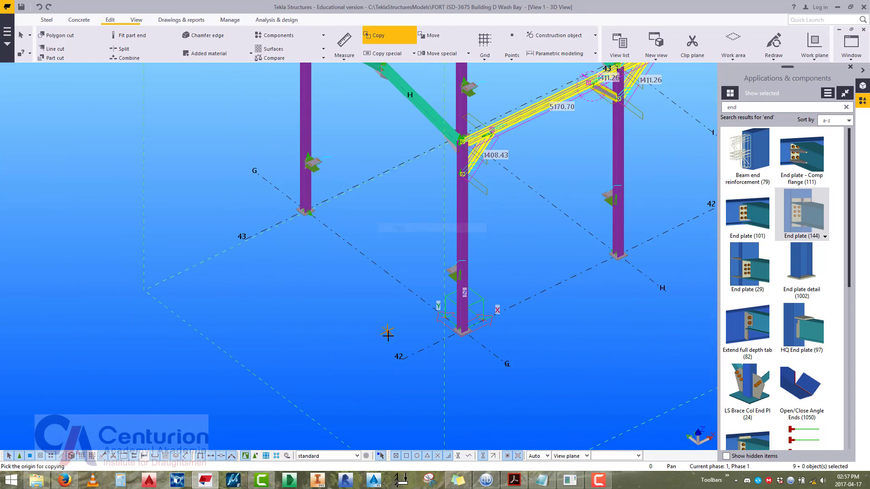
{"action": "left_click", "coordinate": [402, 358]}
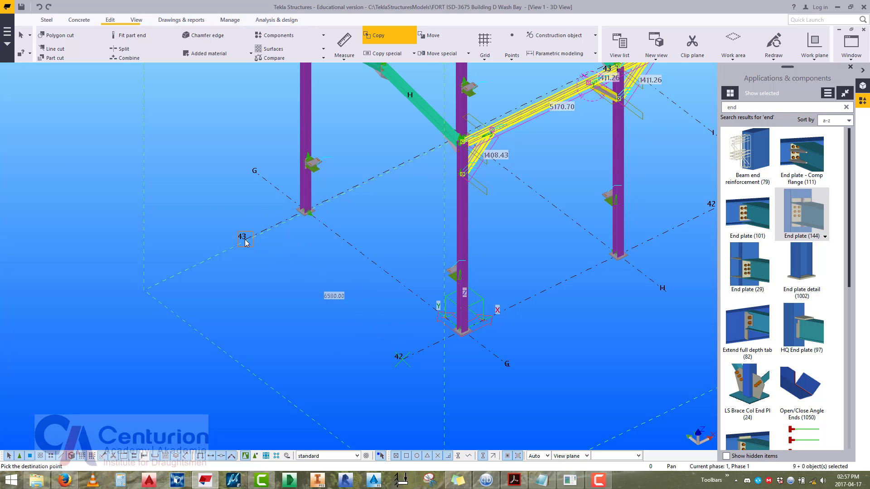
Redraw the 3D view and examine the eaves beams and knee braces along both sides of the frame.
{"action": "scroll", "coordinate": [208, 195], "scroll_direction": "down", "scroll_amount": 5}
{"action": "scroll", "coordinate": [165, 202], "scroll_direction": "up", "scroll_amount": 2}
{"action": "right_click", "coordinate": [166, 191]}
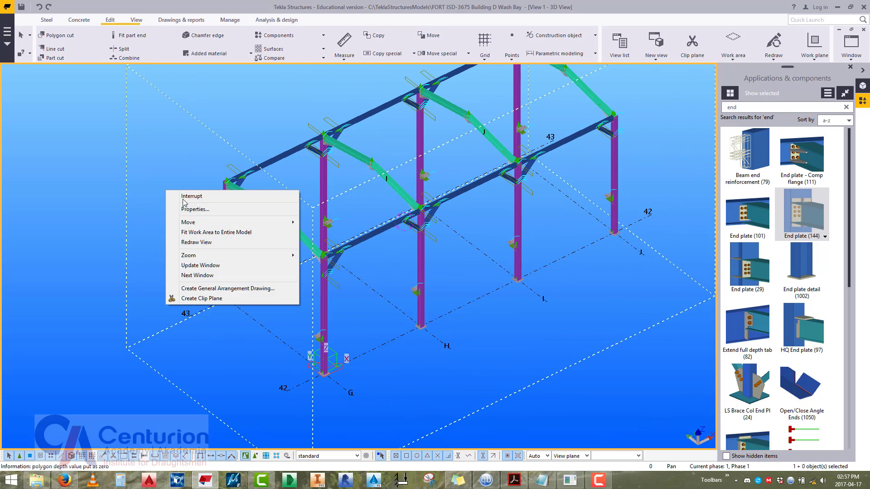
{"action": "left_click", "coordinate": [197, 244]}
{"action": "middle_click_drag", "start_coordinate": [445, 255], "coordinate": [457, 339]}
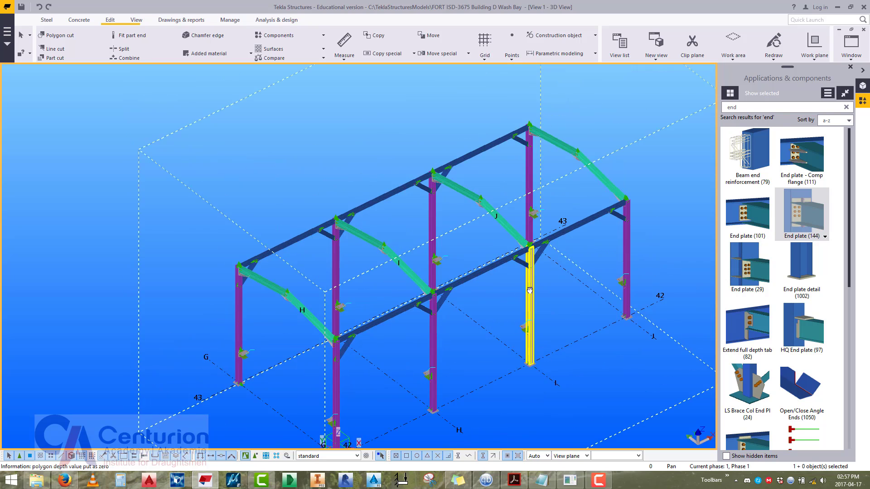
{"action": "middle_click_drag", "start_coordinate": [530, 290], "coordinate": [491, 293], "text": "ctrl"}
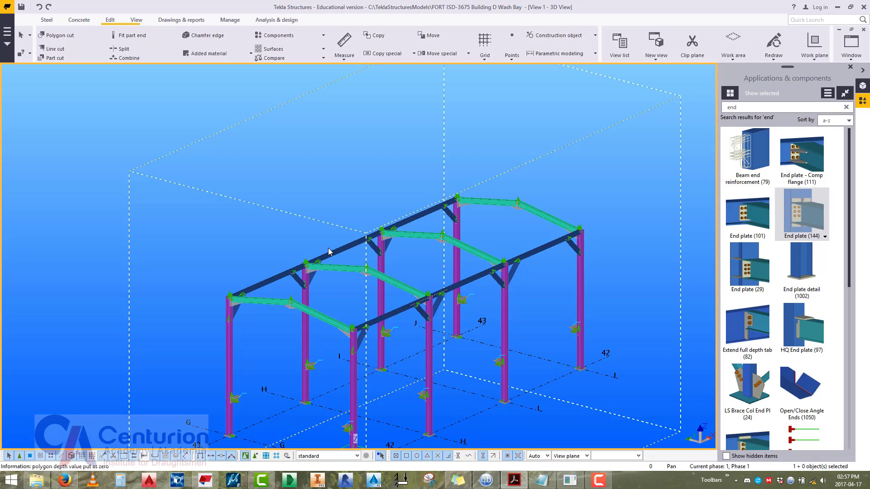
{"action": "middle_click_drag", "start_coordinate": [423, 193], "coordinate": [232, 197], "text": "ctrl"}
{"action": "middle_click_drag", "start_coordinate": [410, 295], "coordinate": [294, 198]}
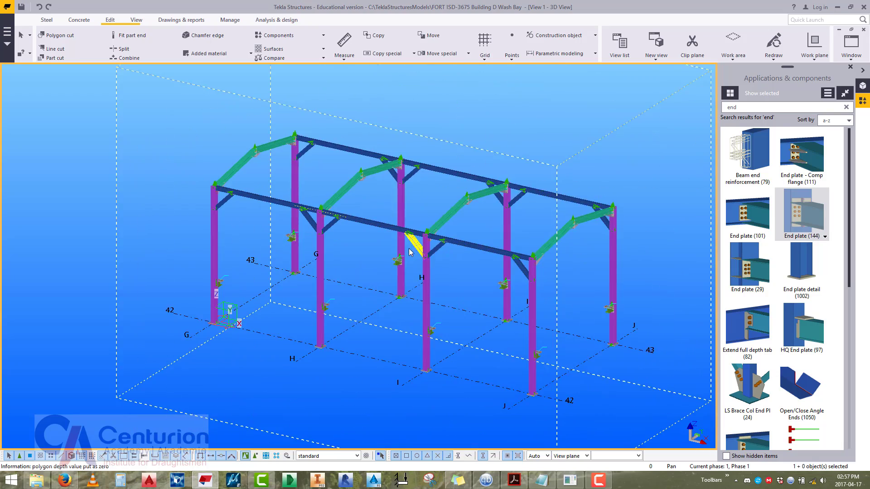
{"action": "middle_click_drag", "start_coordinate": [410, 252], "coordinate": [419, 234], "text": "ctrl"}
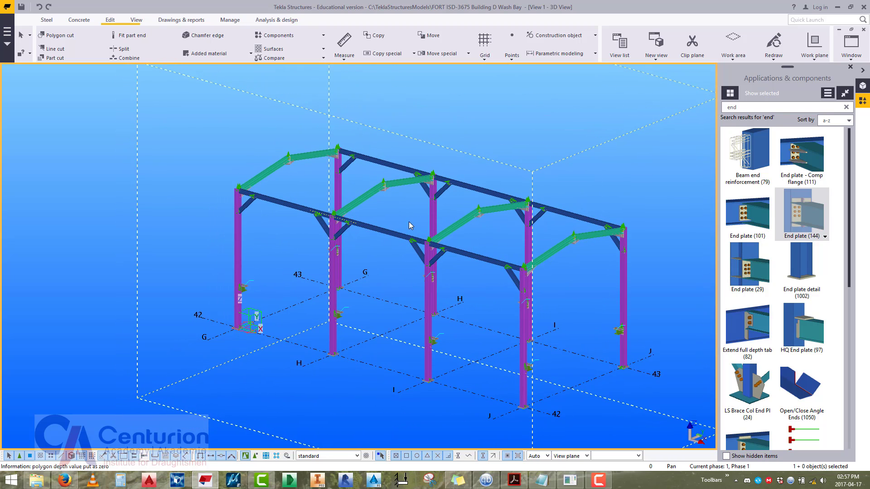
Make Phase 3 the current phase in the Phase Manager and close it.
{"action": "scroll", "coordinate": [409, 221], "scroll_direction": "up", "scroll_amount": 8}
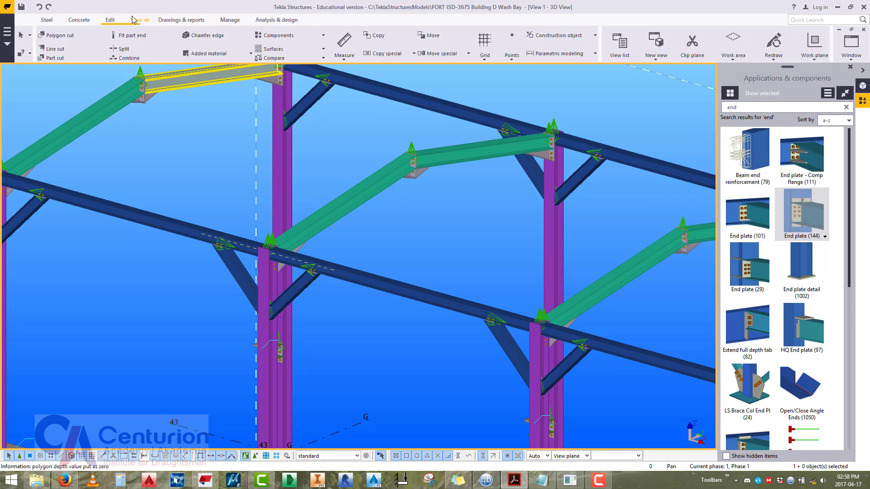
{"action": "left_click", "coordinate": [229, 20]}
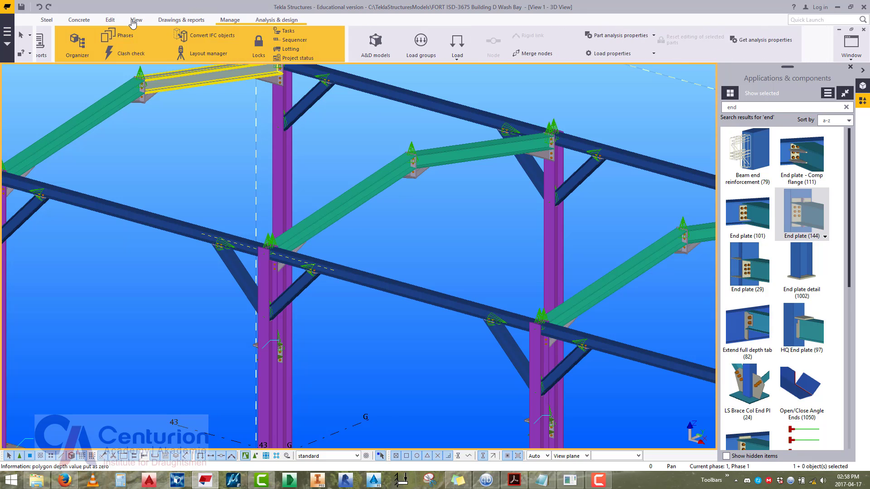
{"action": "left_click", "coordinate": [108, 38]}
{"action": "double_click", "coordinate": [514, 156]}
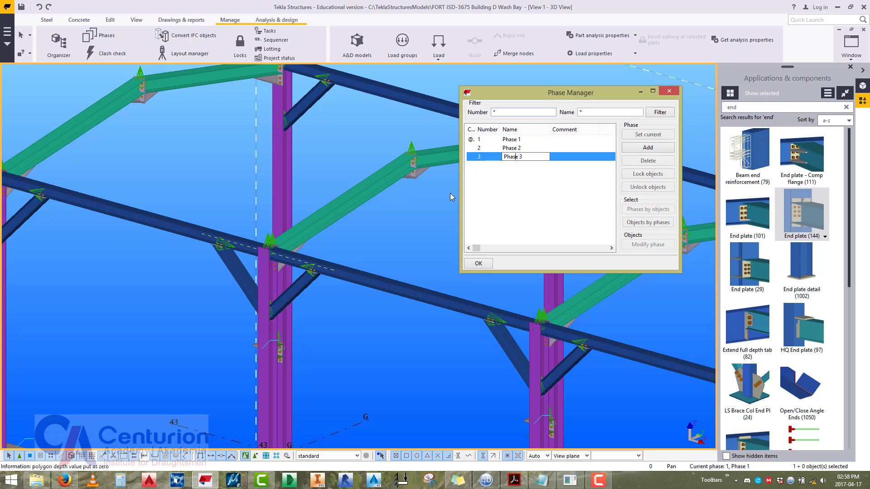
{"action": "left_click", "coordinate": [649, 136]}
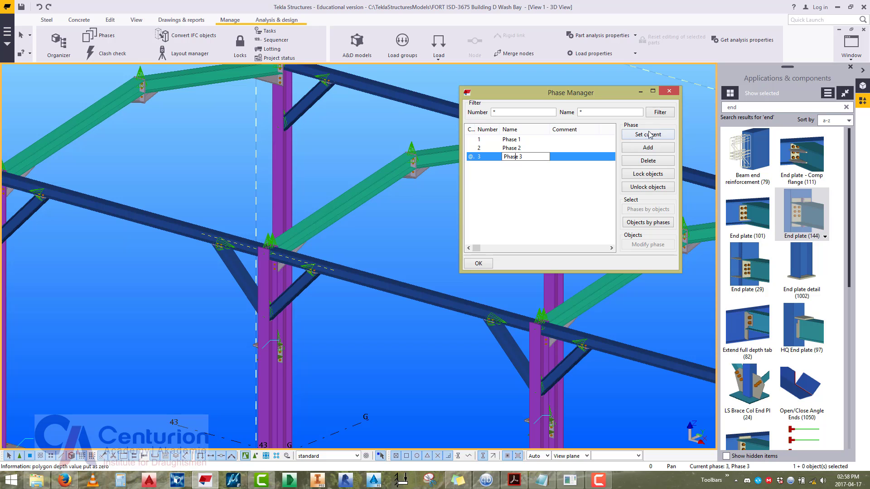
{"action": "left_click", "coordinate": [649, 135]}
{"action": "left_click", "coordinate": [669, 91]}
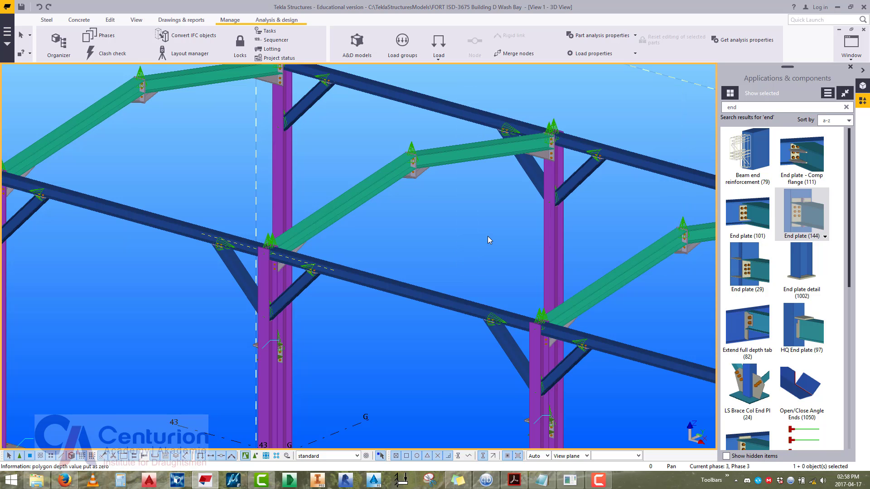
Create a beam from grid label G to grid label J, alongside the columns of grid line 42.
{"action": "key", "text": "Home"}
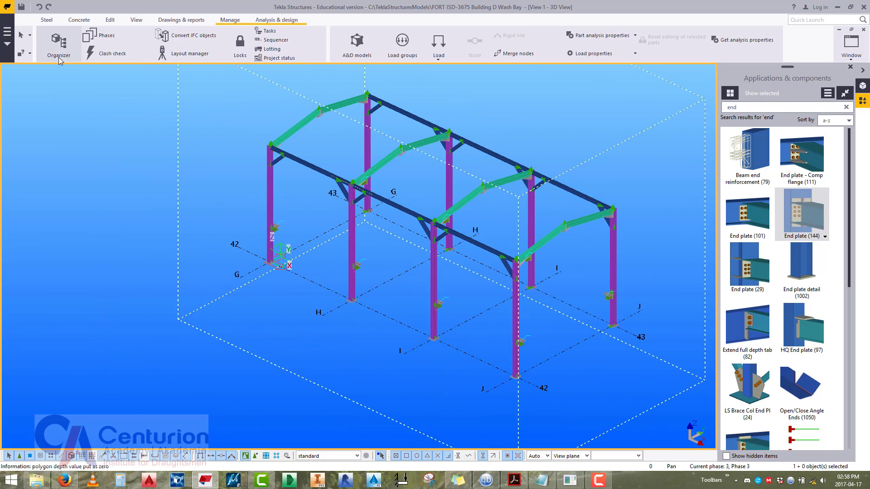
{"action": "scroll", "coordinate": [68, 46], "scroll_direction": "up", "scroll_amount": 5}
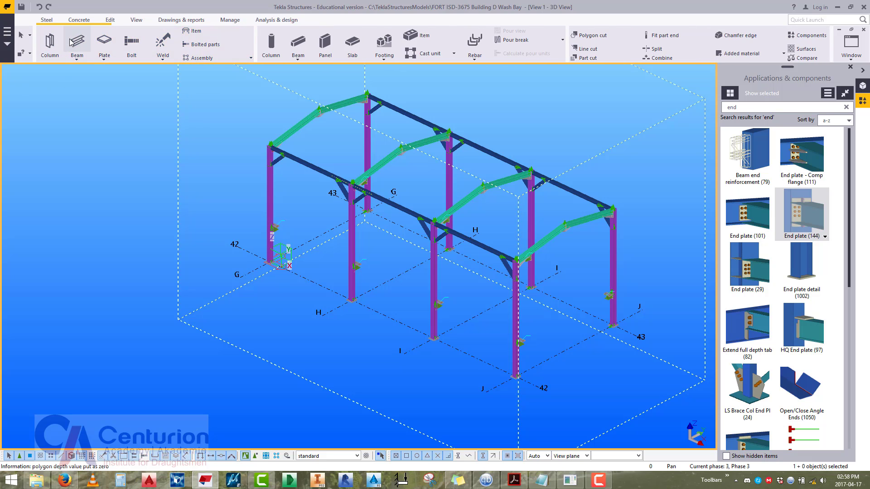
{"action": "double_click", "coordinate": [71, 42]}
{"action": "middle_click_drag", "start_coordinate": [238, 244], "coordinate": [153, 195]}
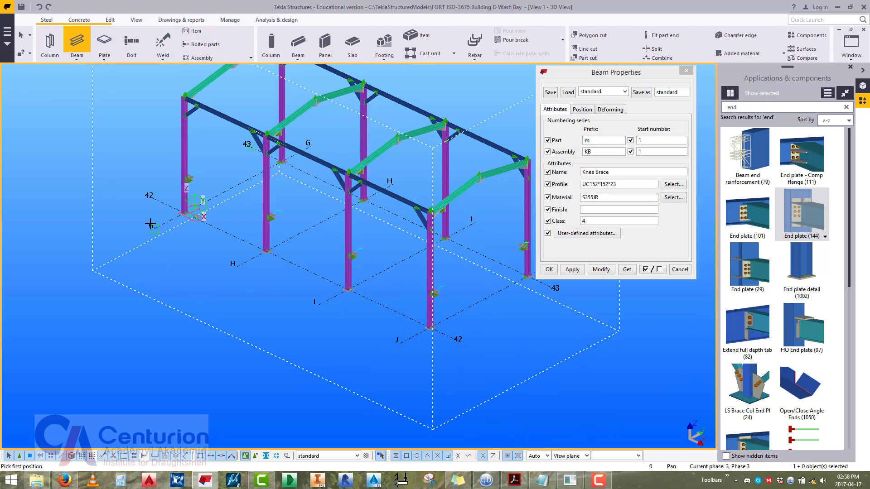
{"action": "left_click", "coordinate": [150, 224]}
{"action": "left_click", "coordinate": [399, 341]}
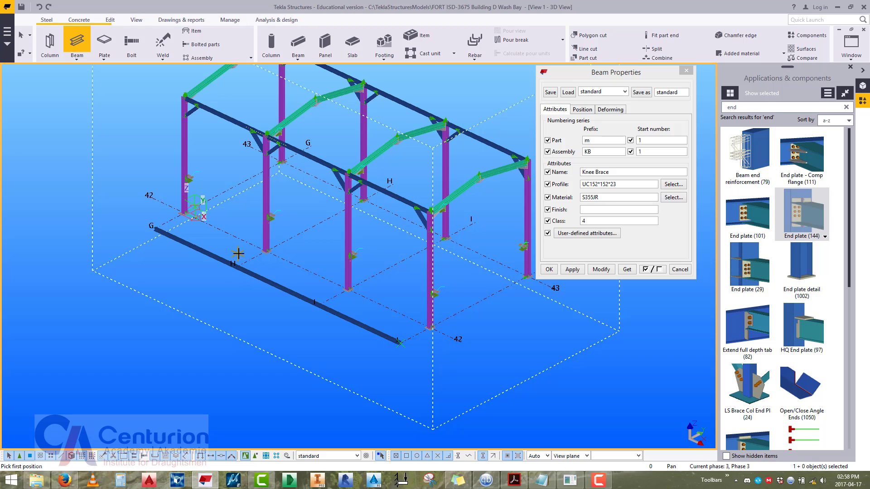
{"action": "key", "text": "Escape"}
Load the purlin preset into the new beam's properties and change the material to S355JR.
{"action": "scroll", "coordinate": [288, 294], "scroll_direction": "up", "scroll_amount": 1}
{"action": "scroll", "coordinate": [290, 295], "scroll_direction": "up", "scroll_amount": 1}
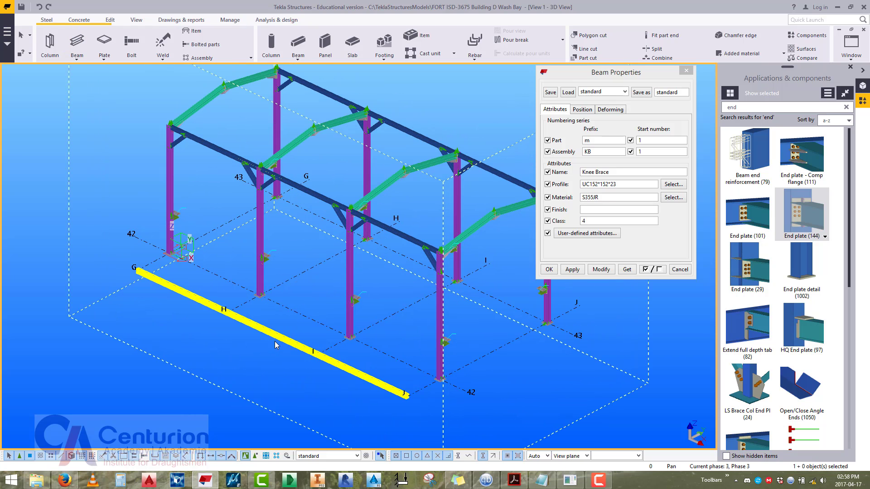
{"action": "left_click", "coordinate": [595, 92]}
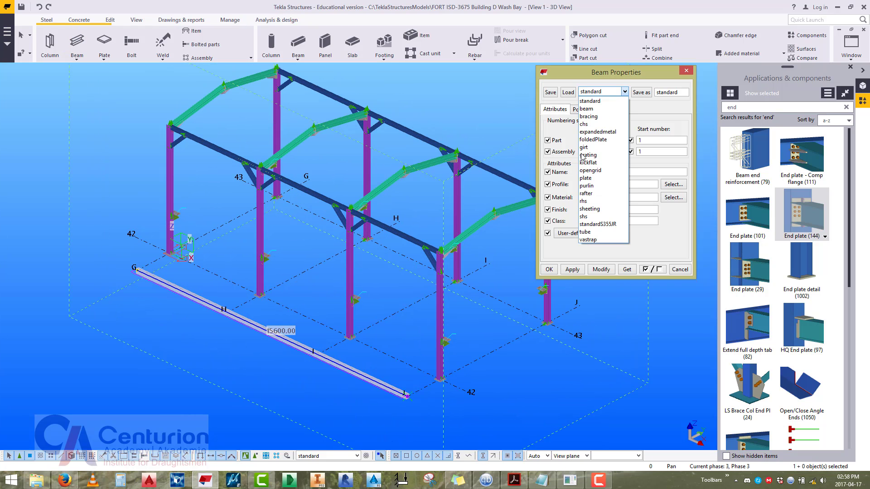
{"action": "left_click", "coordinate": [587, 186]}
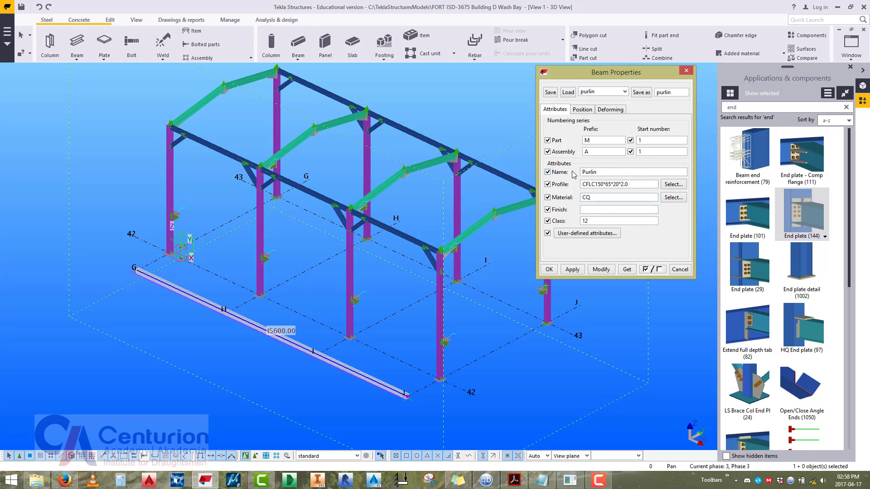
{"action": "left_click_drag", "start_coordinate": [595, 198], "coordinate": [571, 194]}
{"action": "left_click", "coordinate": [682, 197]}
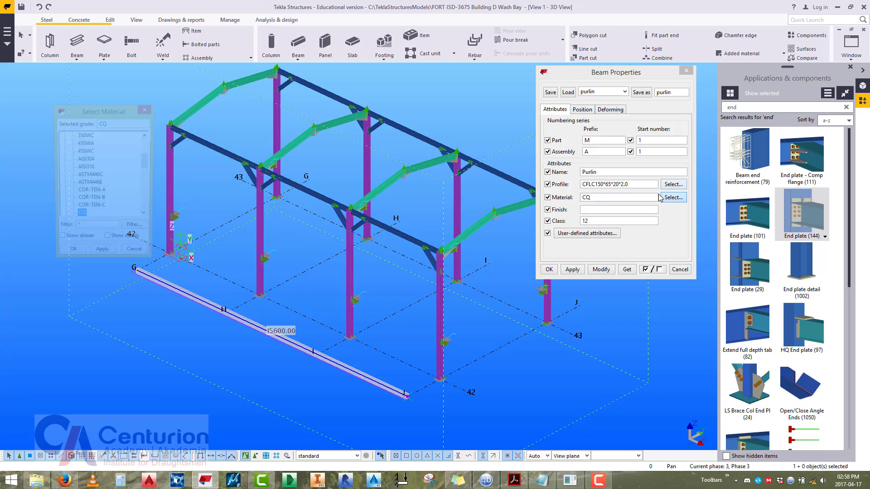
{"action": "scroll", "coordinate": [92, 169], "scroll_direction": "down", "scroll_amount": 8}
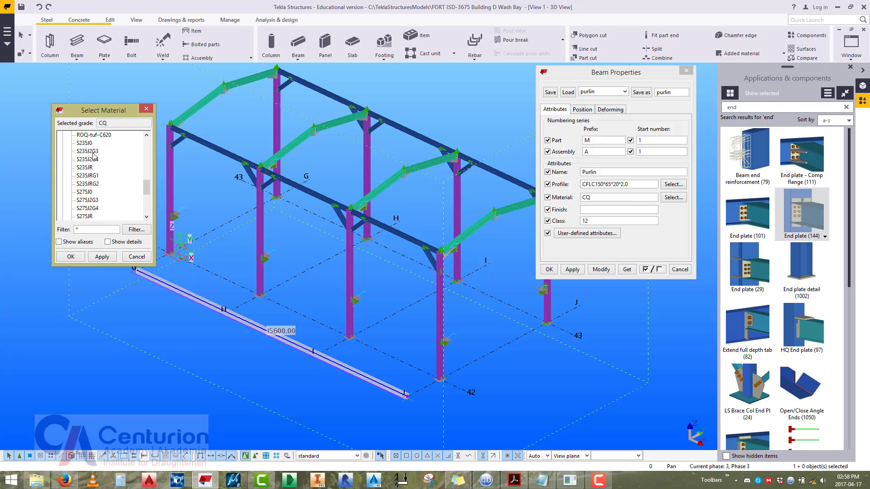
{"action": "scroll", "coordinate": [94, 156], "scroll_direction": "down", "scroll_amount": 2}
{"action": "left_click", "coordinate": [90, 217]}
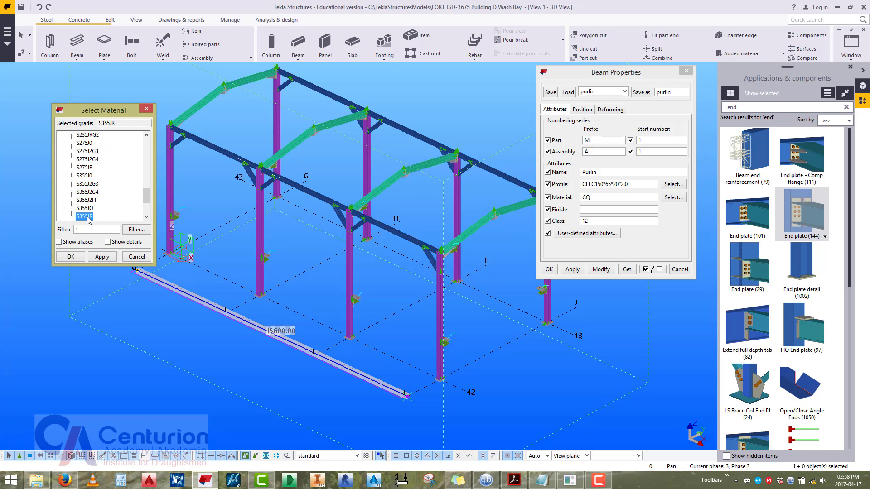
{"action": "left_click", "coordinate": [71, 256]}
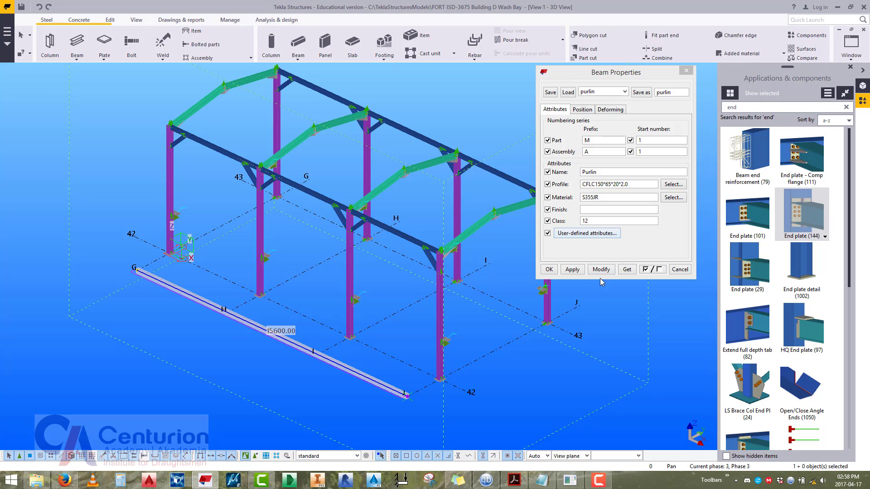
Set the purlin's part prefix to m and assembly prefix to PU, and modify the beam.
{"action": "scroll", "coordinate": [401, 390], "scroll_direction": "up", "scroll_amount": 10}
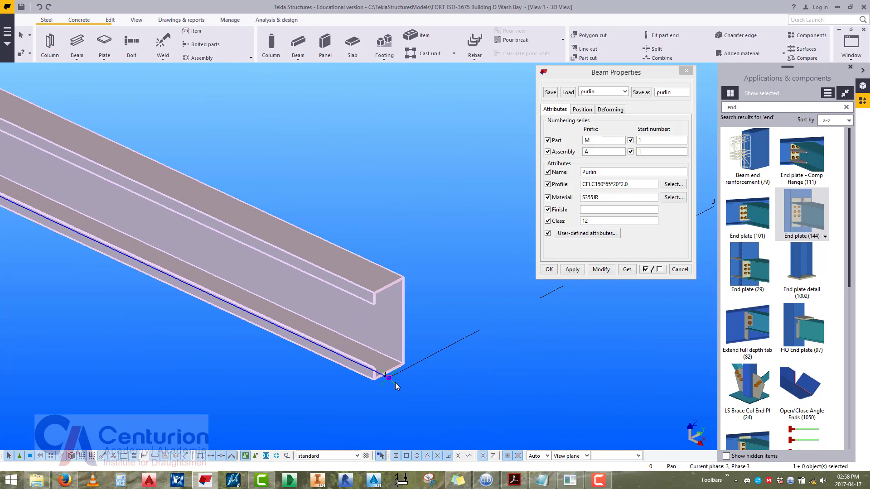
{"action": "scroll", "coordinate": [393, 384], "scroll_direction": "down", "scroll_amount": 3}
{"action": "left_click", "coordinate": [579, 111]}
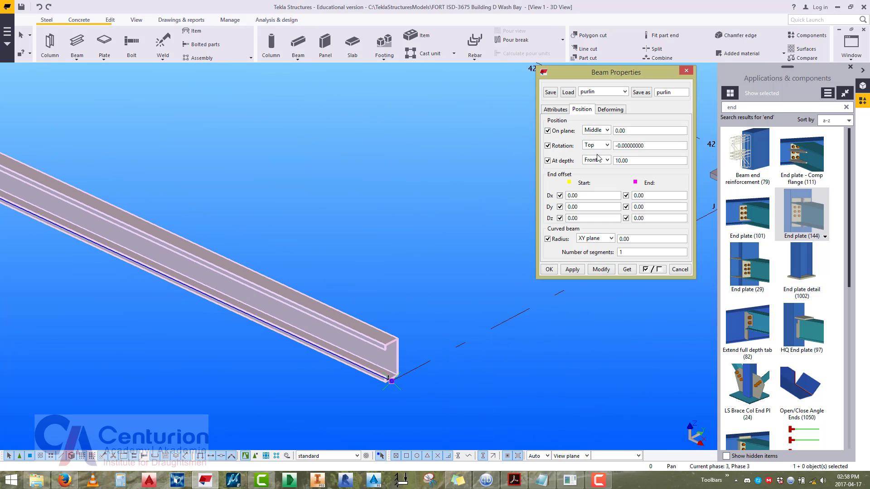
{"action": "left_click", "coordinate": [547, 111]}
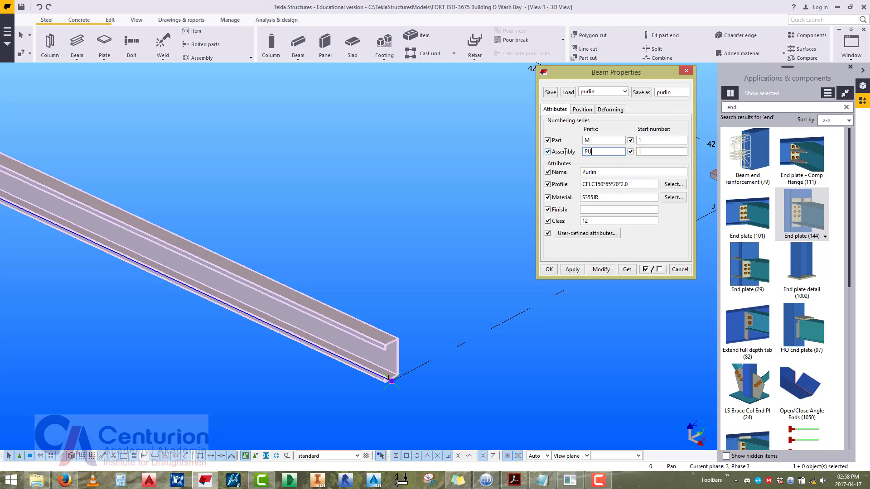
{"action": "double_click", "coordinate": [602, 141]}
{"action": "left_click", "coordinate": [601, 270]}
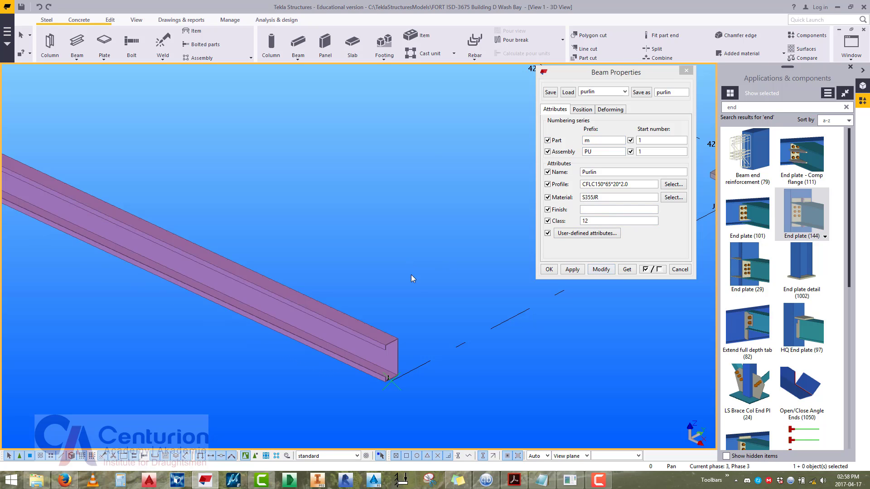
{"action": "scroll", "coordinate": [412, 290], "scroll_direction": "down", "scroll_amount": 3}
{"action": "middle_click_drag", "start_coordinate": [417, 307], "coordinate": [405, 389]}
{"action": "scroll", "coordinate": [407, 276], "scroll_direction": "down", "scroll_amount": 5}
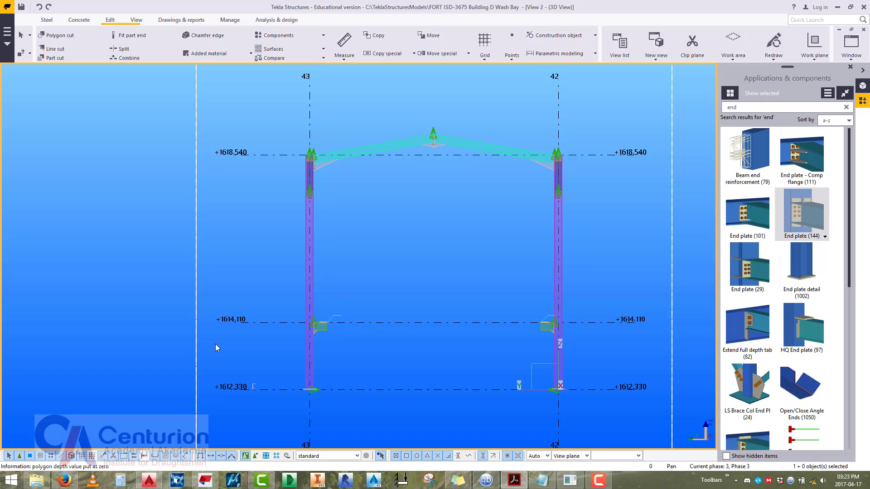
Draw a construction line along the rafter's top edge, extending past the column on grid line 43.
{"action": "scroll", "coordinate": [360, 179], "scroll_direction": "up", "scroll_amount": 5}
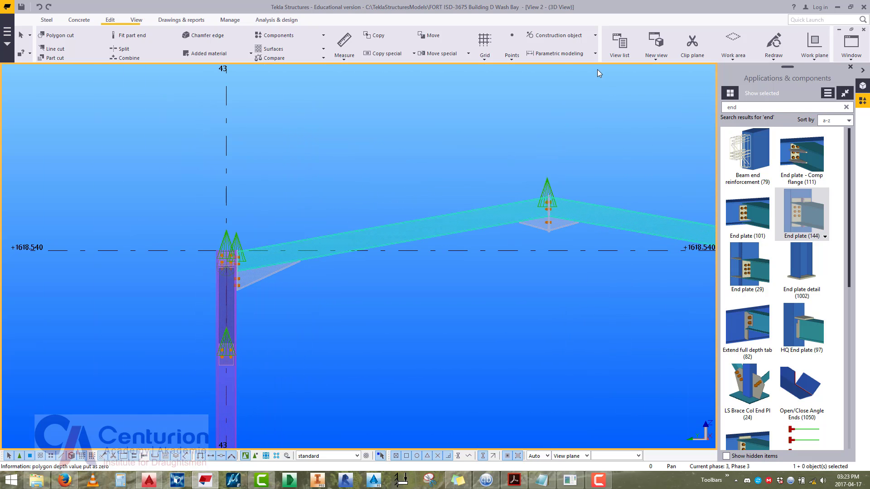
{"action": "left_click", "coordinate": [589, 35]}
{"action": "left_click", "coordinate": [544, 55]}
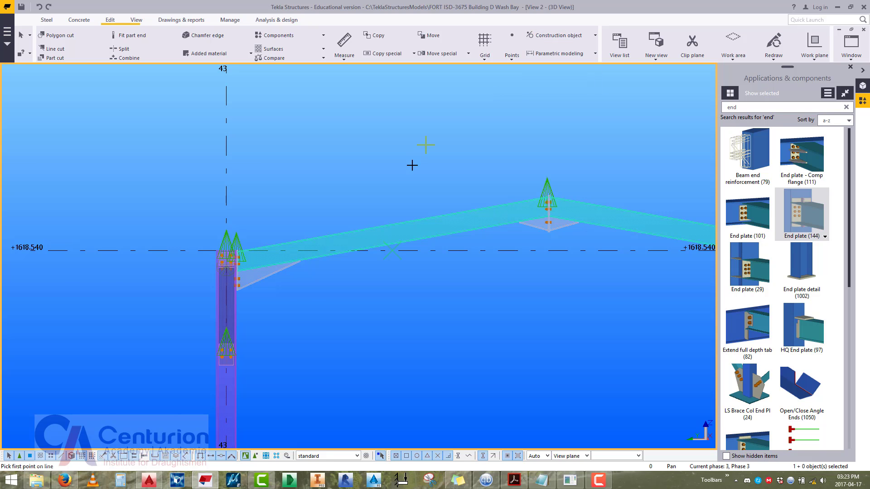
{"action": "scroll", "coordinate": [412, 165], "scroll_direction": "up", "scroll_amount": 3}
{"action": "scroll", "coordinate": [424, 247], "scroll_direction": "up", "scroll_amount": 2}
{"action": "scroll", "coordinate": [408, 277], "scroll_direction": "up", "scroll_amount": 3}
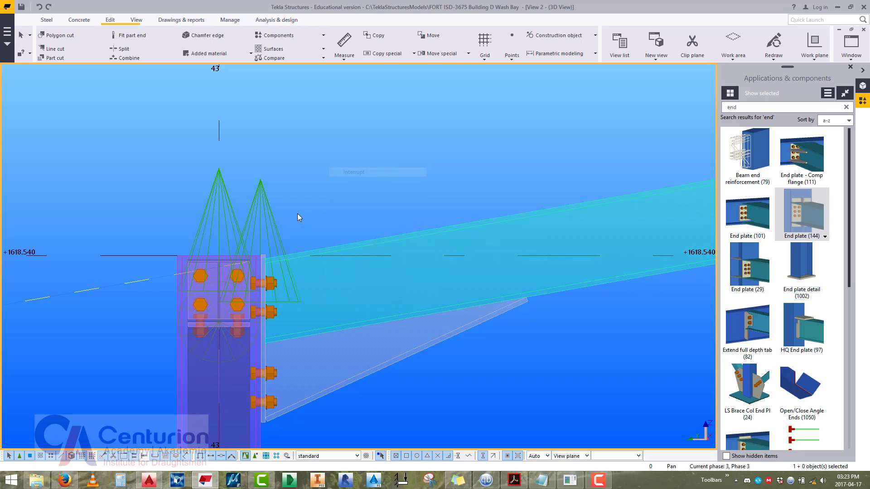
Move the rafter's lower end point to where the construction line crosses grid line 43, and check its new position.
{"action": "scroll", "coordinate": [373, 253], "scroll_direction": "up", "scroll_amount": 2}
{"action": "scroll", "coordinate": [373, 252], "scroll_direction": "up", "scroll_amount": 2}
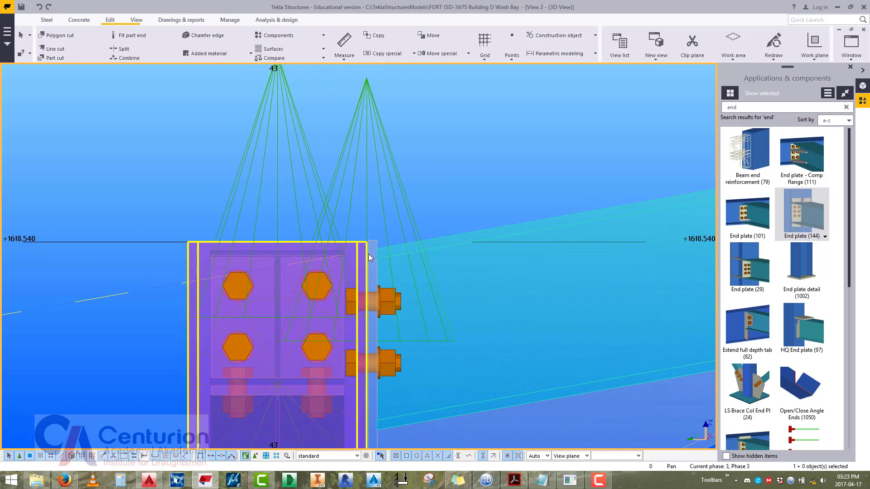
{"action": "scroll", "coordinate": [271, 280], "scroll_direction": "up", "scroll_amount": 2}
{"action": "scroll", "coordinate": [271, 280], "scroll_direction": "up", "scroll_amount": 3}
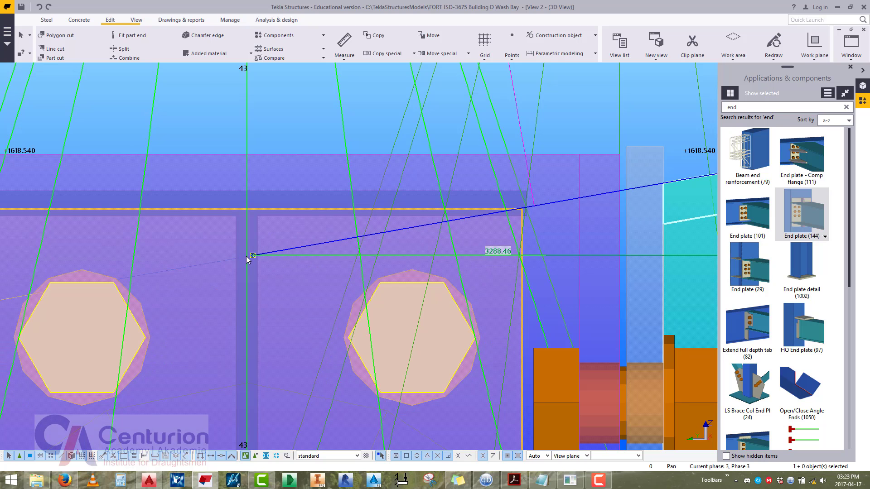
{"action": "right_click", "coordinate": [262, 226]}
{"action": "left_click", "coordinate": [283, 289]}
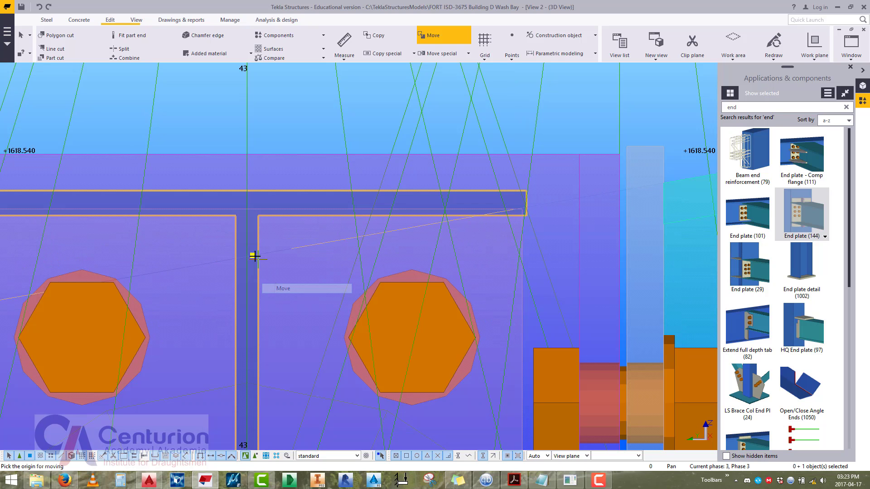
{"action": "left_click", "coordinate": [252, 255]}
{"action": "scroll", "coordinate": [252, 254], "scroll_direction": "up", "scroll_amount": 3}
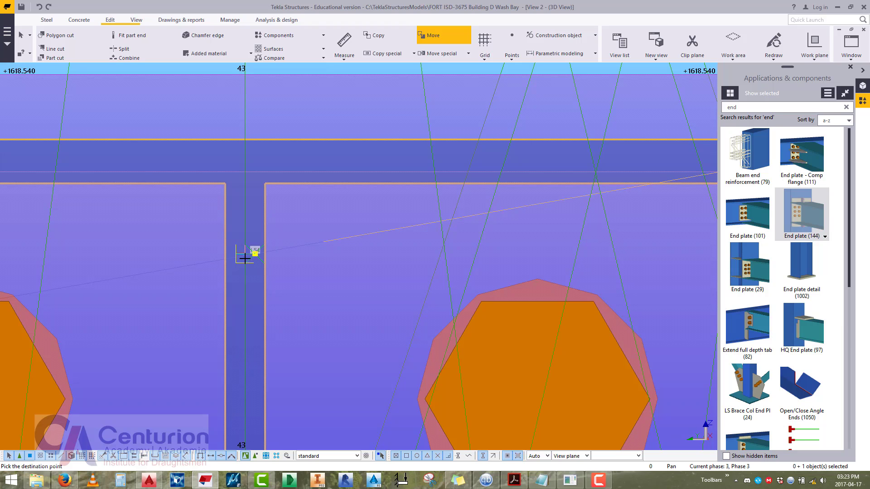
{"action": "scroll", "coordinate": [245, 258], "scroll_direction": "up", "scroll_amount": 3}
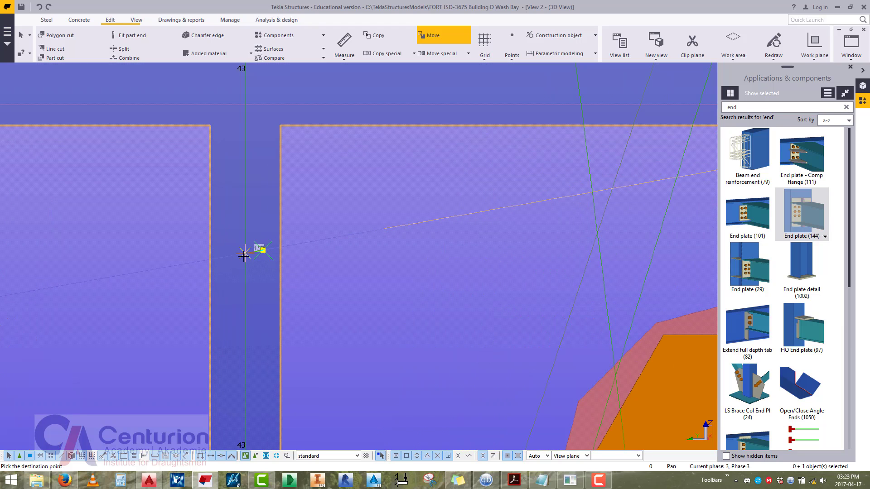
{"action": "scroll", "coordinate": [245, 255], "scroll_direction": "up", "scroll_amount": 2}
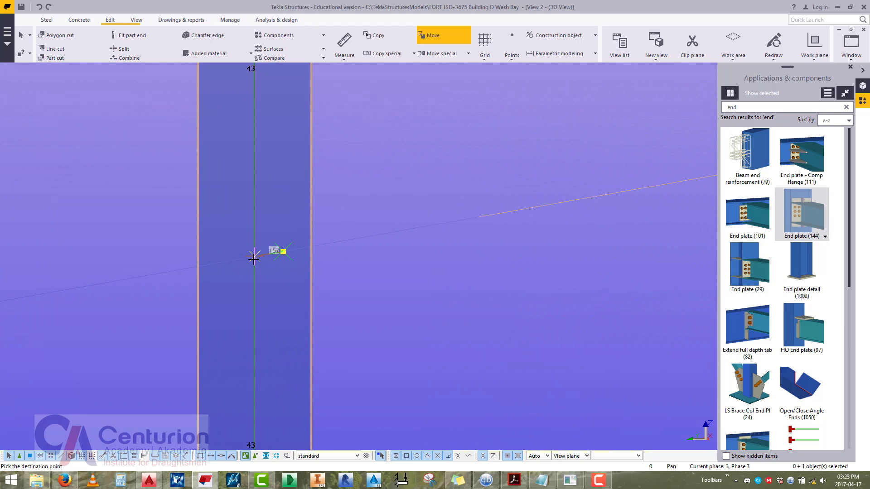
{"action": "left_click", "coordinate": [255, 263]}
{"action": "scroll", "coordinate": [239, 249], "scroll_direction": "down", "scroll_amount": 2}
{"action": "scroll", "coordinate": [238, 283], "scroll_direction": "down", "scroll_amount": 3}
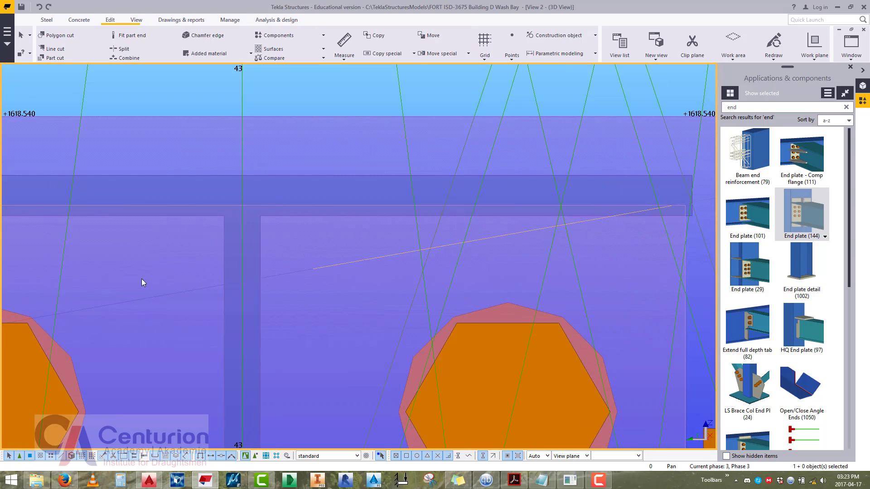
{"action": "scroll", "coordinate": [130, 309], "scroll_direction": "down", "scroll_amount": 5}
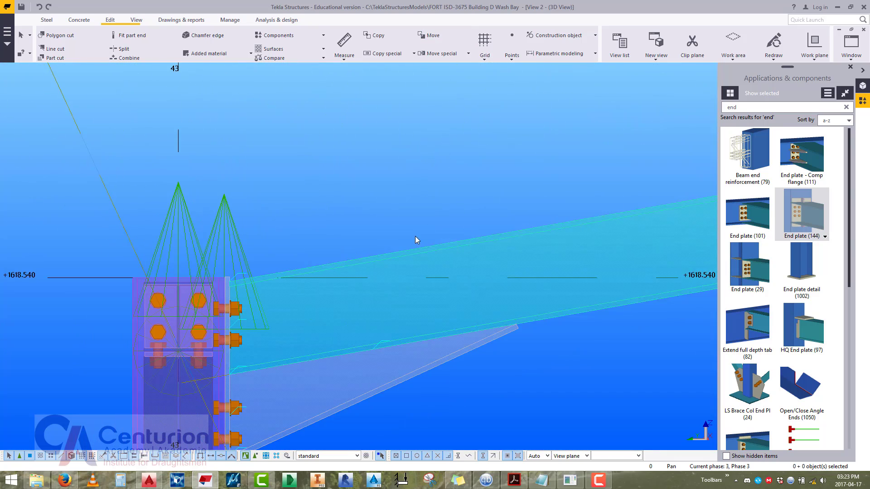
{"action": "scroll", "coordinate": [168, 286], "scroll_direction": "down", "scroll_amount": 6}
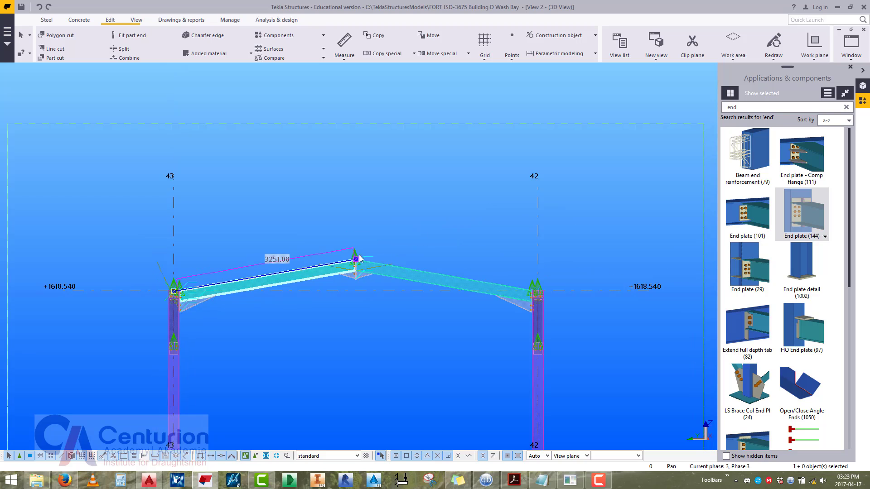
{"action": "scroll", "coordinate": [202, 290], "scroll_direction": "up", "scroll_amount": 10}
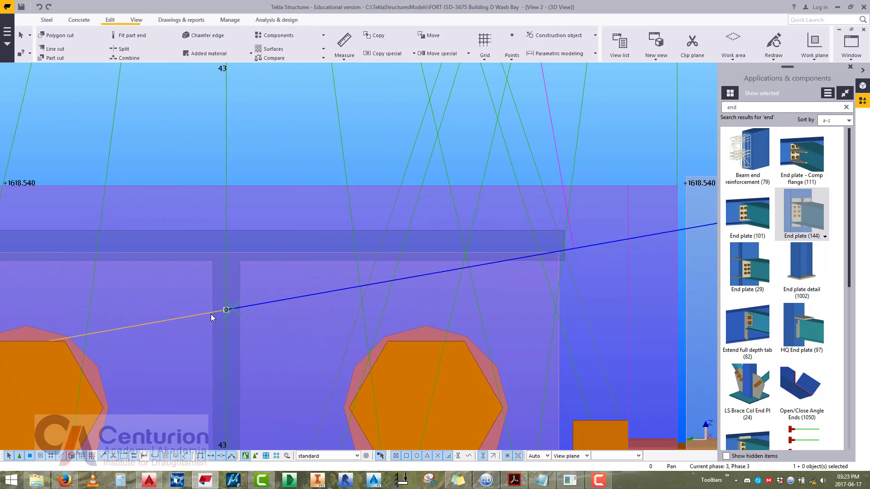
{"action": "scroll", "coordinate": [177, 315], "scroll_direction": "down", "scroll_amount": 6}
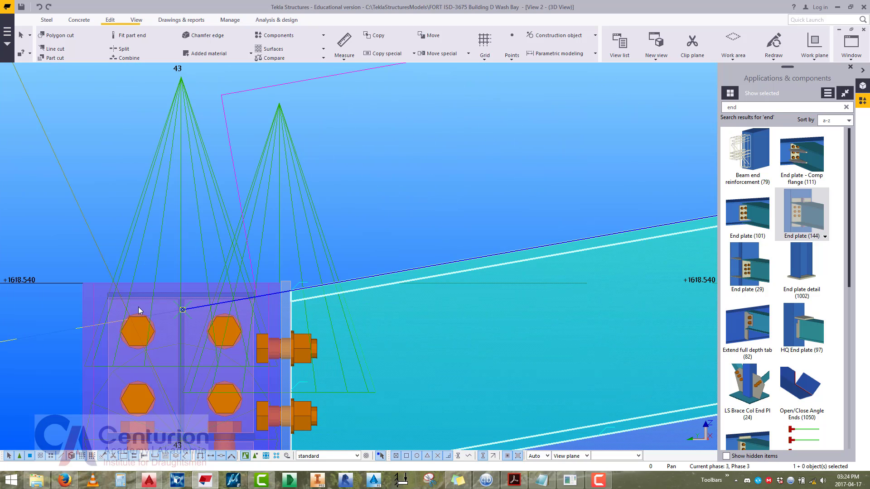
Add one dividing point midway along the rafter's top line, between its grid line 43 end point and the ridge.
{"action": "left_click", "coordinate": [161, 317], "text": "shift"}
{"action": "left_click", "coordinate": [512, 41]}
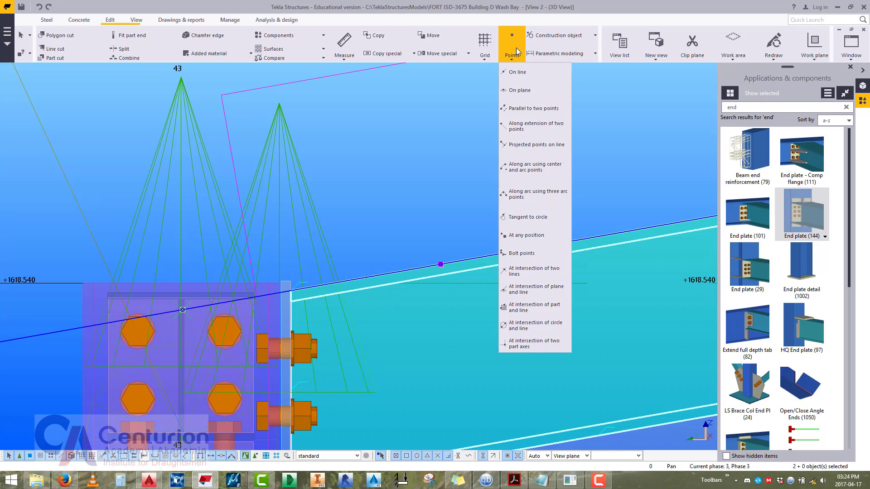
{"action": "left_click", "coordinate": [517, 74]}
{"action": "middle_click_drag", "start_coordinate": [211, 207], "coordinate": [322, 191]}
{"action": "scroll", "coordinate": [294, 295], "scroll_direction": "up", "scroll_amount": 8}
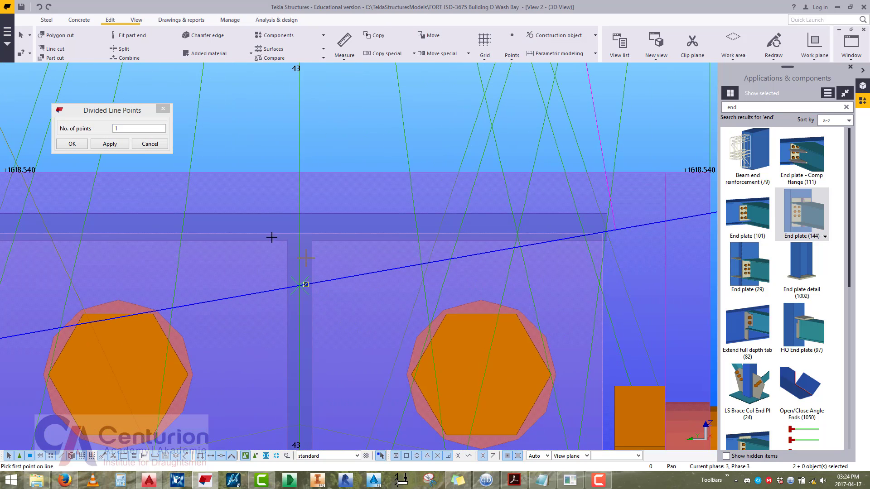
{"action": "scroll", "coordinate": [302, 284], "scroll_direction": "up", "scroll_amount": 2}
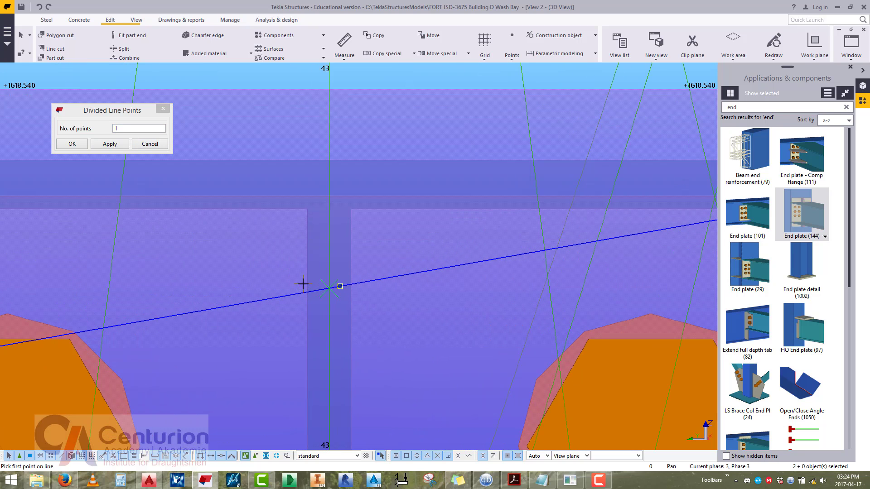
{"action": "left_click", "coordinate": [328, 288]}
{"action": "scroll", "coordinate": [329, 288], "scroll_direction": "down", "scroll_amount": 6}
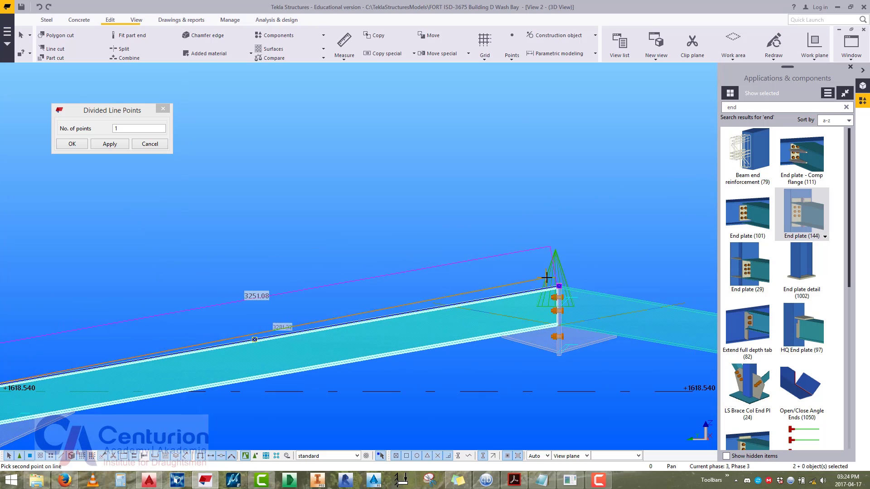
{"action": "scroll", "coordinate": [547, 278], "scroll_direction": "up", "scroll_amount": 6}
{"action": "left_click", "coordinate": [566, 261]}
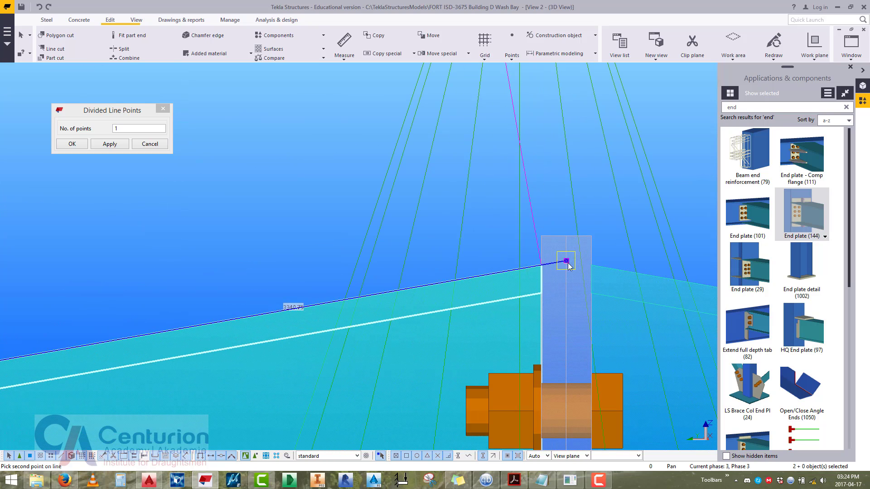
{"action": "scroll", "coordinate": [412, 268], "scroll_direction": "down", "scroll_amount": 5}
{"action": "key", "text": "Escape"}
{"action": "scroll", "coordinate": [408, 175], "scroll_direction": "up", "scroll_amount": 4}
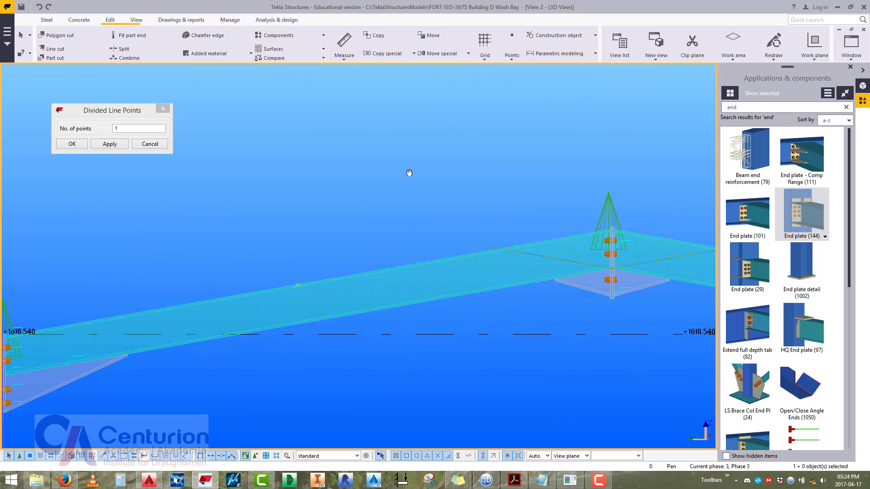
Copy the rafter's midpoint 1420 mm up the slope towards the ridge.
{"action": "left_click_drag", "start_coordinate": [370, 257], "coordinate": [482, 344]}
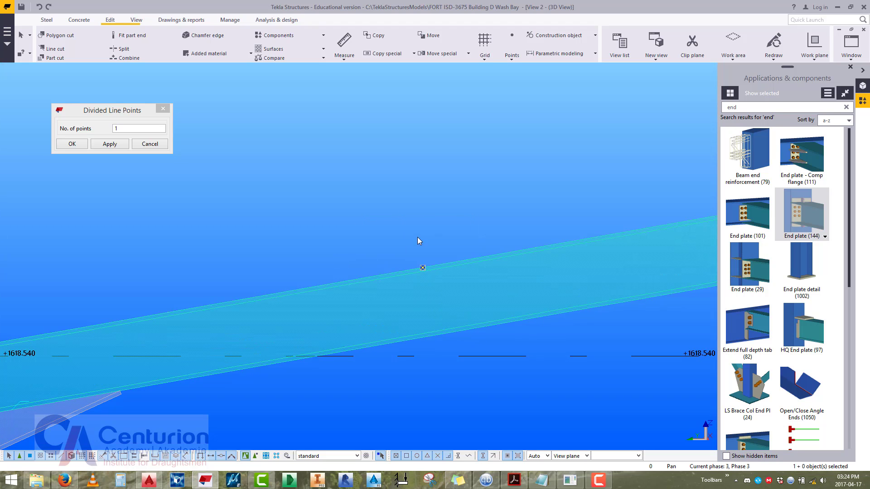
{"action": "middle_click_drag", "start_coordinate": [417, 237], "coordinate": [334, 260]}
{"action": "right_click", "coordinate": [334, 250]}
{"action": "left_click", "coordinate": [370, 287]}
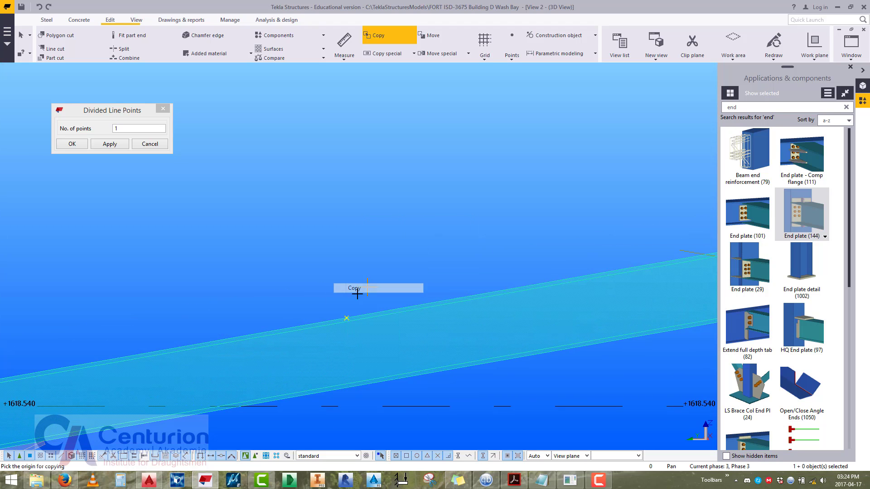
{"action": "left_click", "coordinate": [346, 318]}
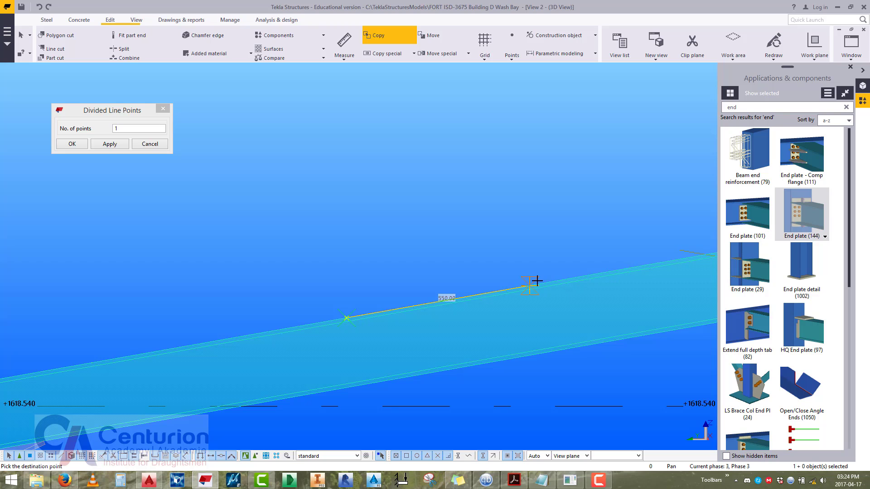
{"action": "type", "text": "1420"}
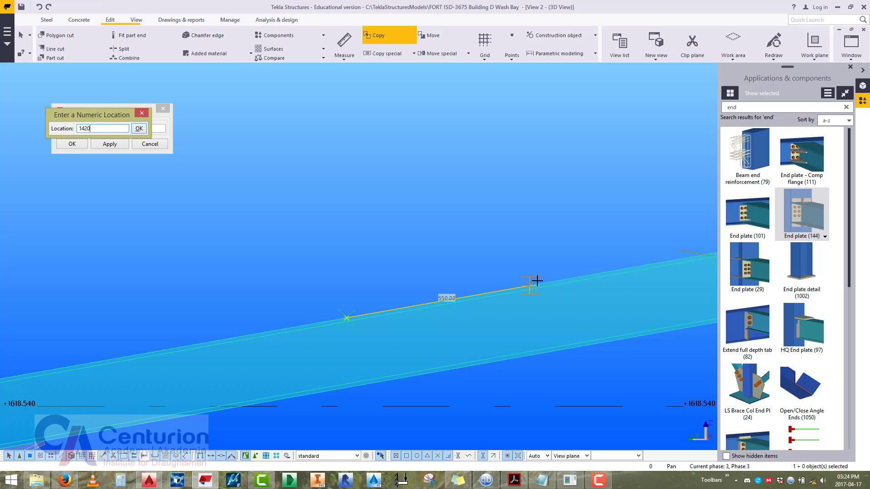
{"action": "key", "text": "Return"}
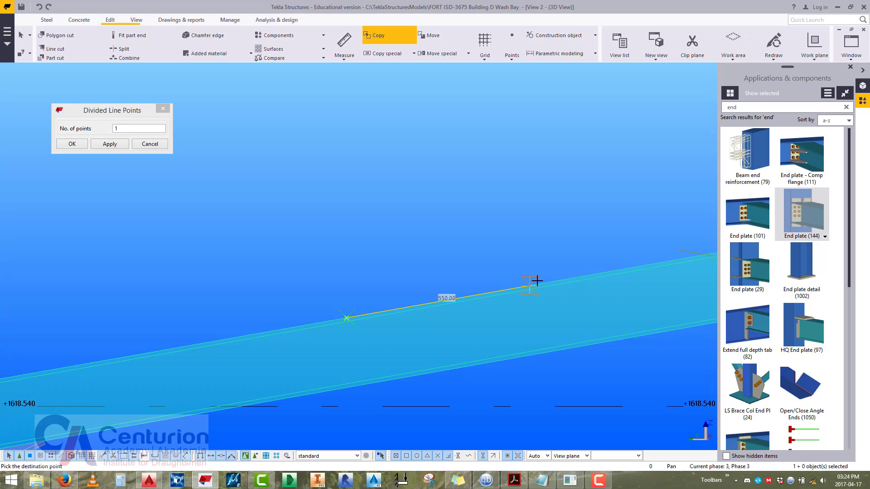
{"action": "right_click", "coordinate": [466, 202]}
{"action": "left_click", "coordinate": [500, 209]}
{"action": "scroll", "coordinate": [421, 270], "scroll_direction": "down", "scroll_amount": 3}
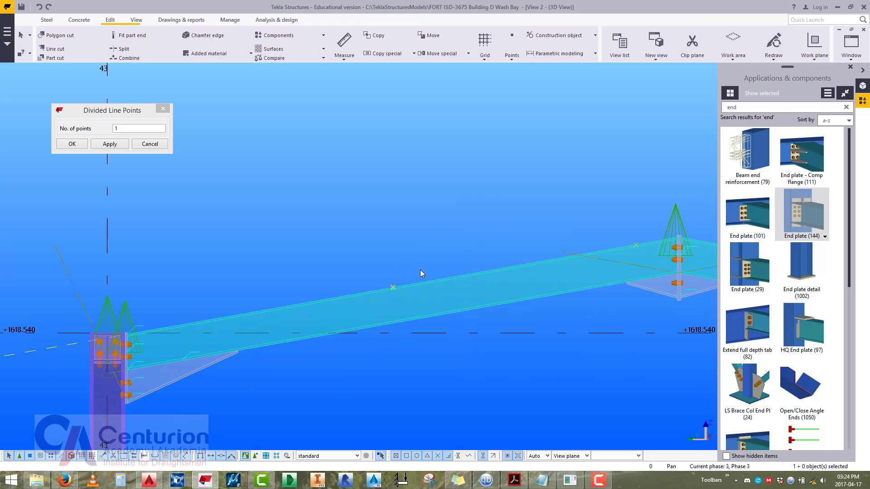
Copy the point near the ridge down the slope by its 1420 mm spacing from the midpoint to add a point near the column.
{"action": "right_click", "coordinate": [404, 163]}
{"action": "left_click", "coordinate": [434, 210]}
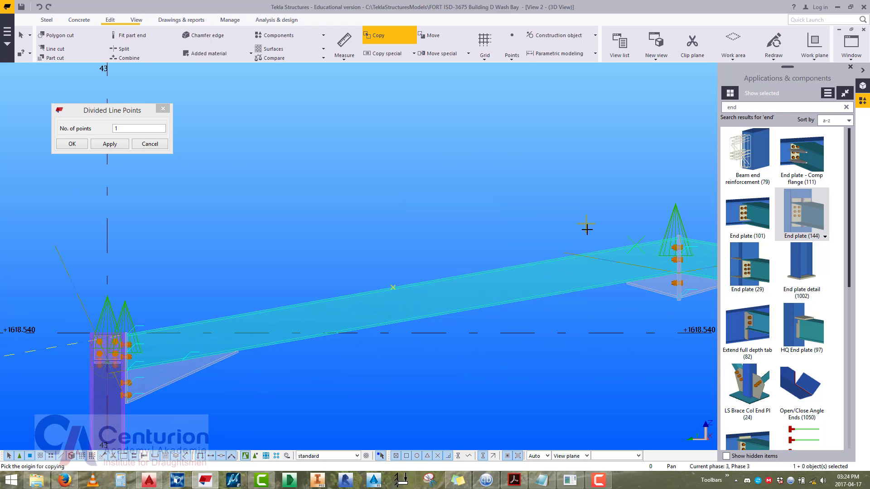
{"action": "left_click", "coordinate": [632, 244]}
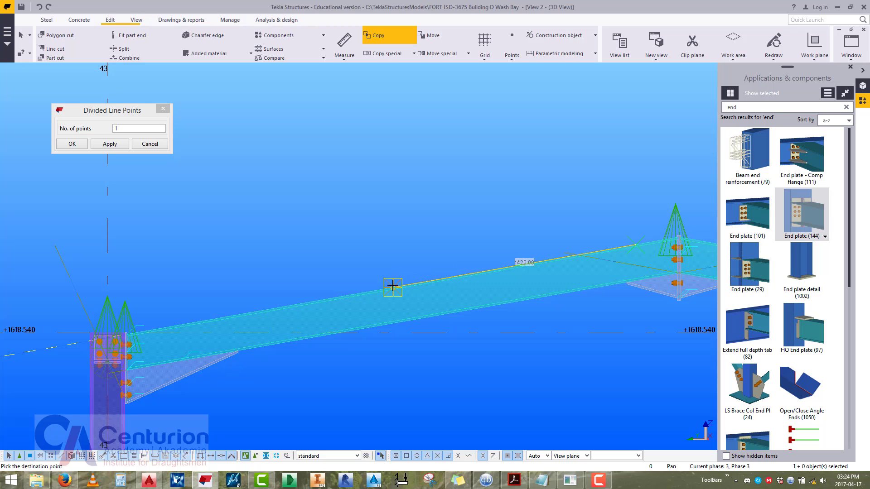
{"action": "right_click", "coordinate": [383, 202]}
{"action": "left_click", "coordinate": [388, 208]}
{"action": "scroll", "coordinate": [316, 243], "scroll_direction": "down", "scroll_amount": 3}
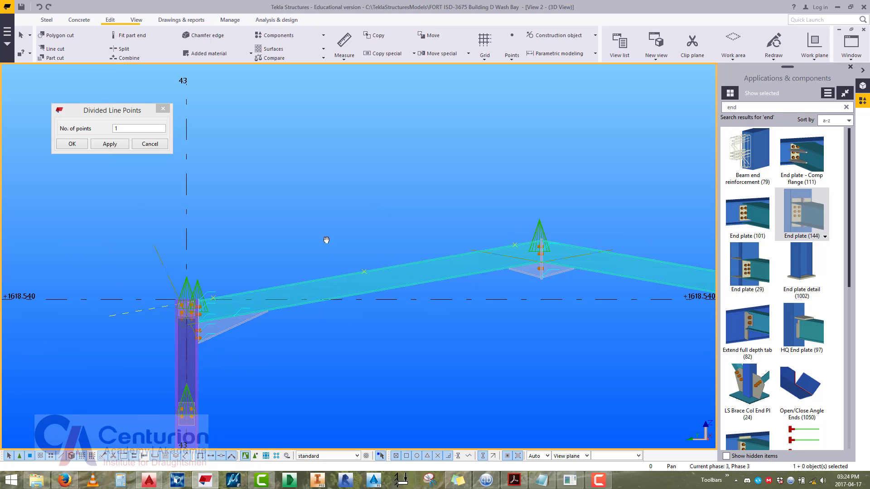
Measure the distance from the lower purlin point to the rafter's end point on grid line 43.
{"action": "middle_click_drag", "start_coordinate": [324, 241], "coordinate": [404, 233]}
{"action": "scroll", "coordinate": [237, 315], "scroll_direction": "up", "scroll_amount": 5}
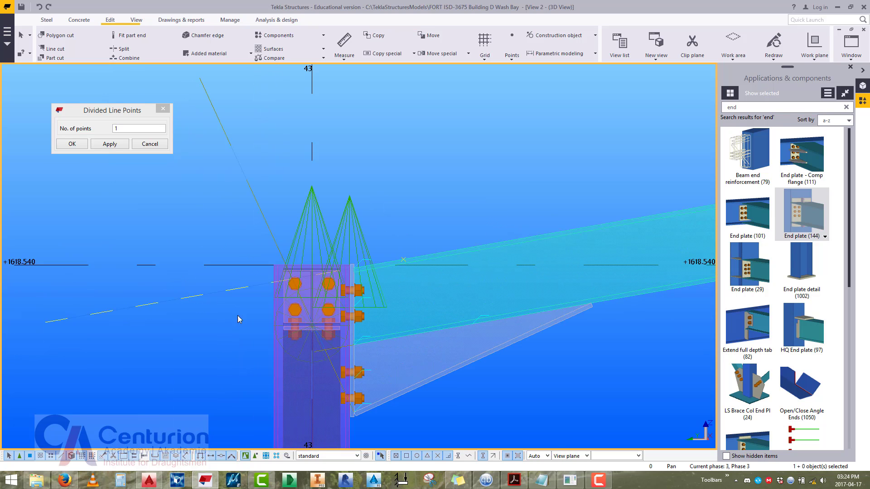
{"action": "key", "text": "f"}
{"action": "scroll", "coordinate": [491, 272], "scroll_direction": "up", "scroll_amount": 3}
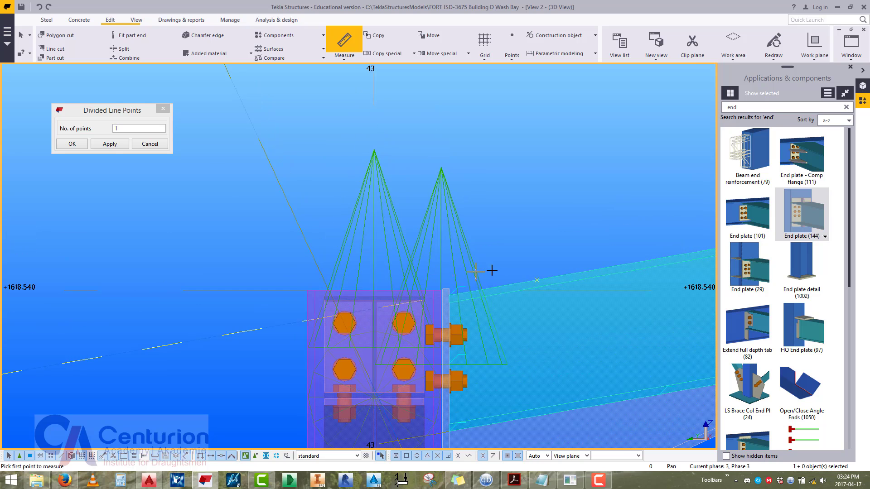
{"action": "left_click", "coordinate": [552, 283]}
{"action": "scroll", "coordinate": [337, 320], "scroll_direction": "up", "scroll_amount": 2}
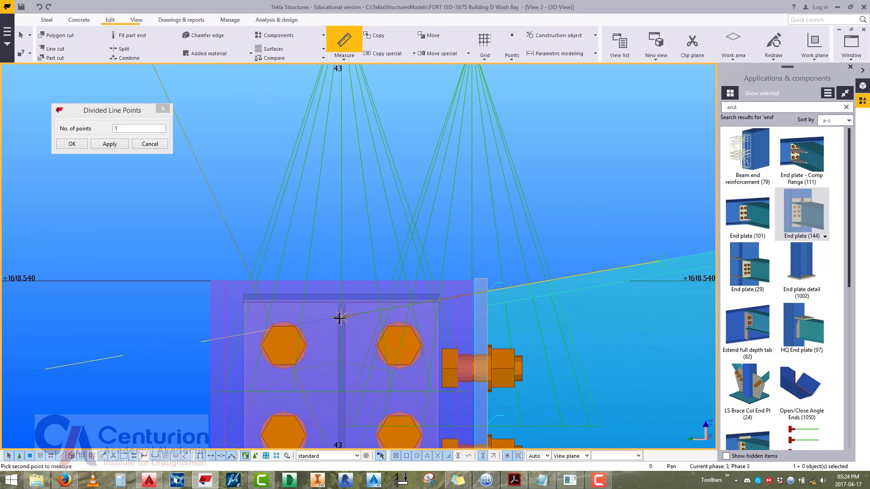
{"action": "left_click", "coordinate": [342, 317]}
{"action": "scroll", "coordinate": [322, 262], "scroll_direction": "down", "scroll_amount": 3}
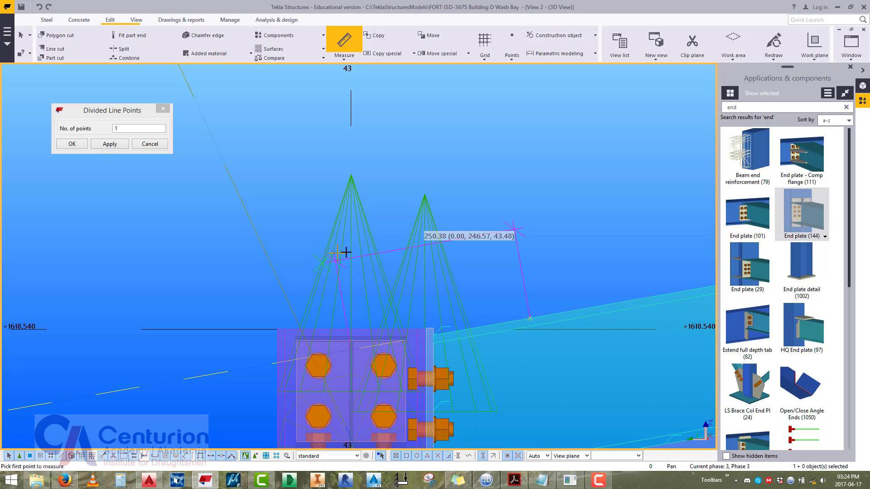
Measure the distance from the upper purlin point to the rafter's ridge point.
{"action": "scroll", "coordinate": [573, 196], "scroll_direction": "down", "scroll_amount": 3}
{"action": "middle_click_drag", "start_coordinate": [573, 196], "coordinate": [441, 240], "text": "ctrl"}
{"action": "scroll", "coordinate": [367, 305], "scroll_direction": "up", "scroll_amount": 2}
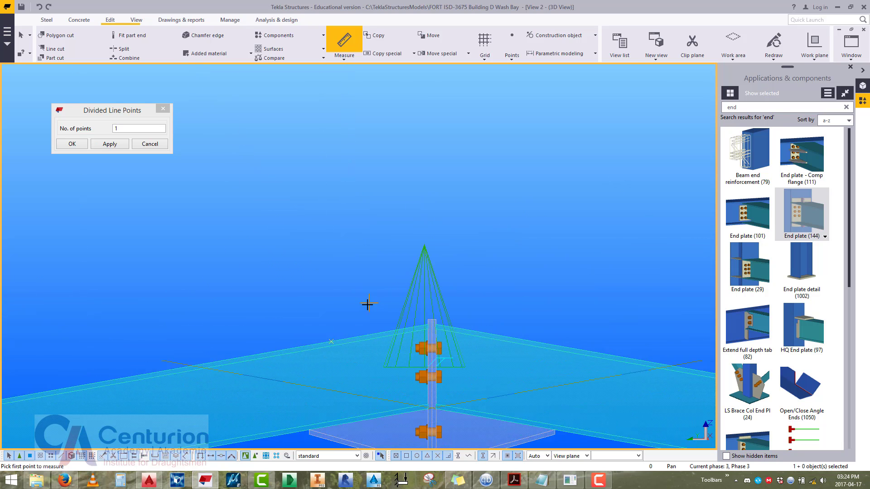
{"action": "scroll", "coordinate": [319, 359], "scroll_direction": "up", "scroll_amount": 2}
{"action": "left_click", "coordinate": [318, 359]}
{"action": "scroll", "coordinate": [451, 335], "scroll_direction": "up", "scroll_amount": 2}
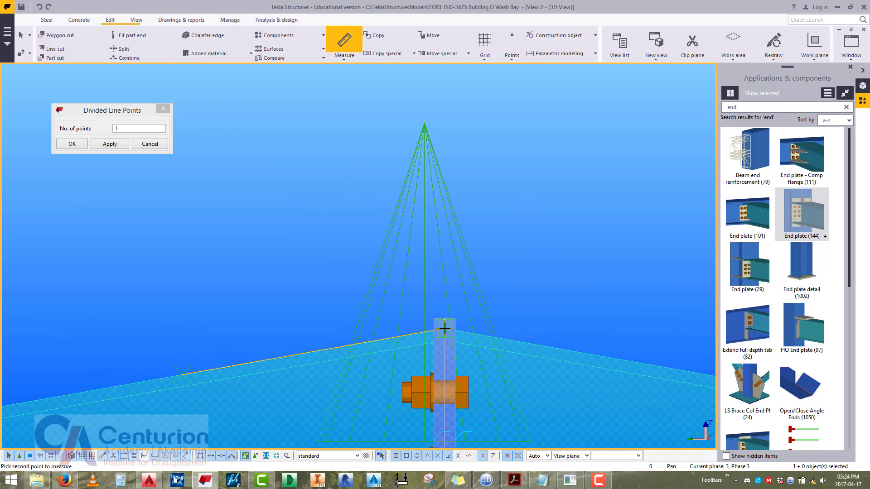
{"action": "left_click", "coordinate": [317, 272]}
{"action": "scroll", "coordinate": [297, 239], "scroll_direction": "down", "scroll_amount": 2}
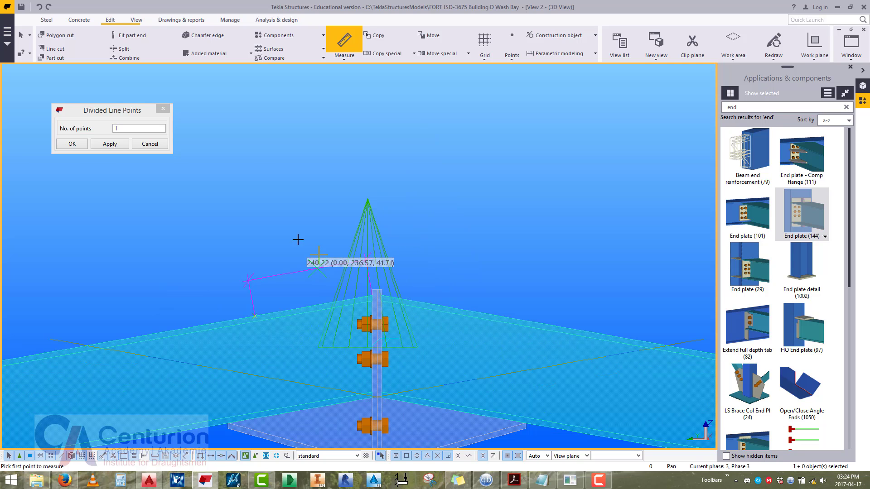
{"action": "right_click", "coordinate": [299, 228]}
{"action": "left_click", "coordinate": [317, 232]}
Clear the temporary dimensions from the view and delete the construction line running along the rafter's top edge.
{"action": "scroll", "coordinate": [479, 219], "scroll_direction": "down", "scroll_amount": 3}
{"action": "scroll", "coordinate": [471, 213], "scroll_direction": "down", "scroll_amount": 2}
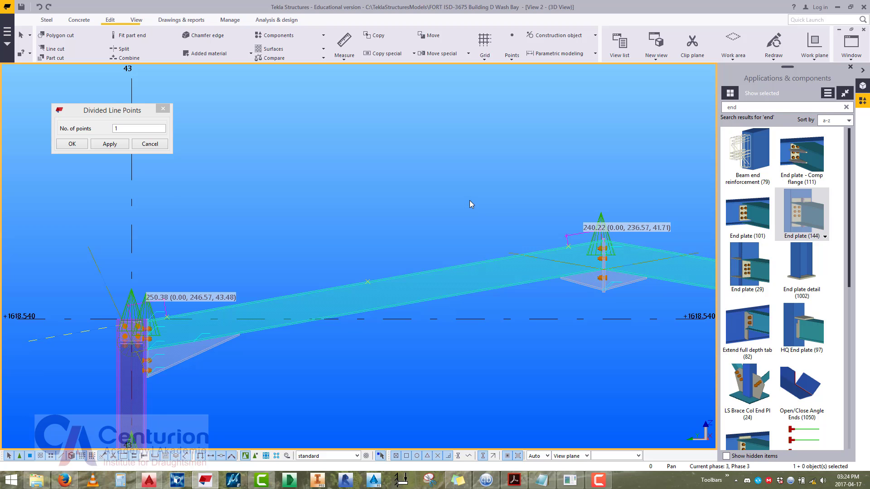
{"action": "right_click", "coordinate": [442, 183]}
{"action": "left_click", "coordinate": [479, 222]}
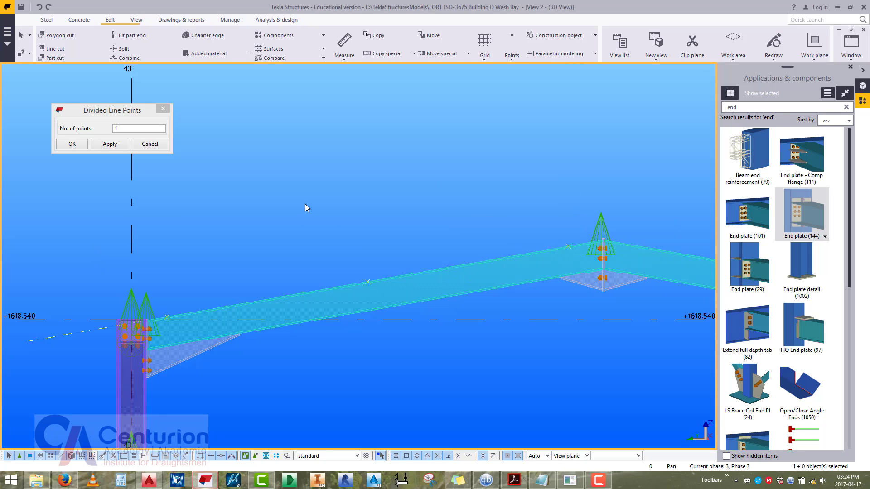
{"action": "middle_click_drag", "start_coordinate": [111, 319], "coordinate": [262, 275]}
{"action": "scroll", "coordinate": [190, 313], "scroll_direction": "up", "scroll_amount": 4}
{"action": "left_click", "coordinate": [202, 286]}
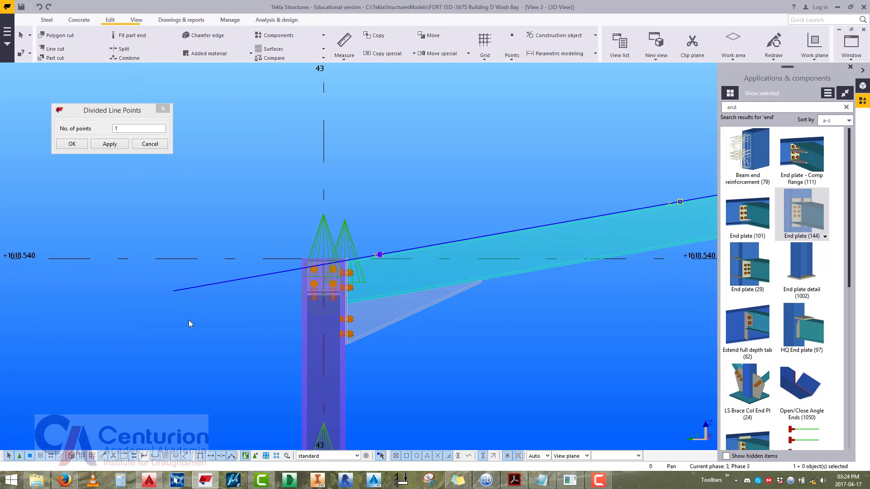
{"action": "left_click", "coordinate": [189, 315]}
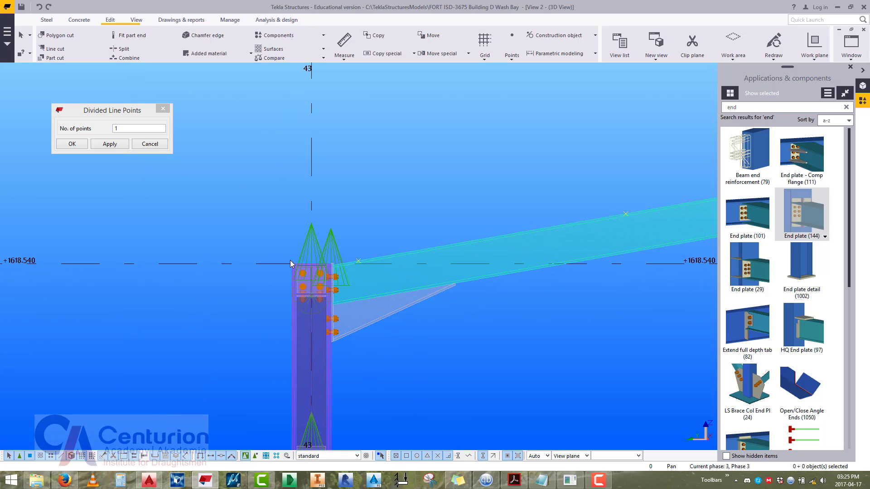
Place a point at the top outer corner of the column on grid line 43.
{"action": "middle_click_drag", "start_coordinate": [446, 266], "coordinate": [290, 278]}
{"action": "scroll", "coordinate": [285, 281], "scroll_direction": "down", "scroll_amount": 2}
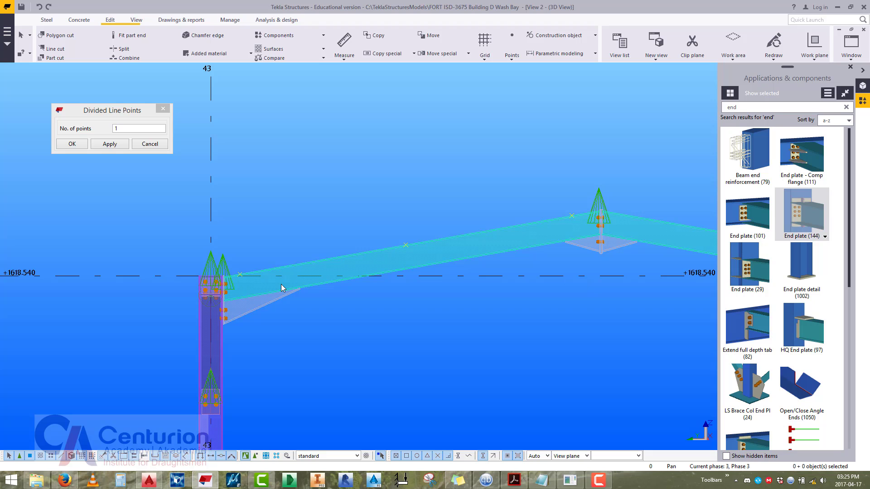
{"action": "scroll", "coordinate": [284, 272], "scroll_direction": "down", "scroll_amount": 3}
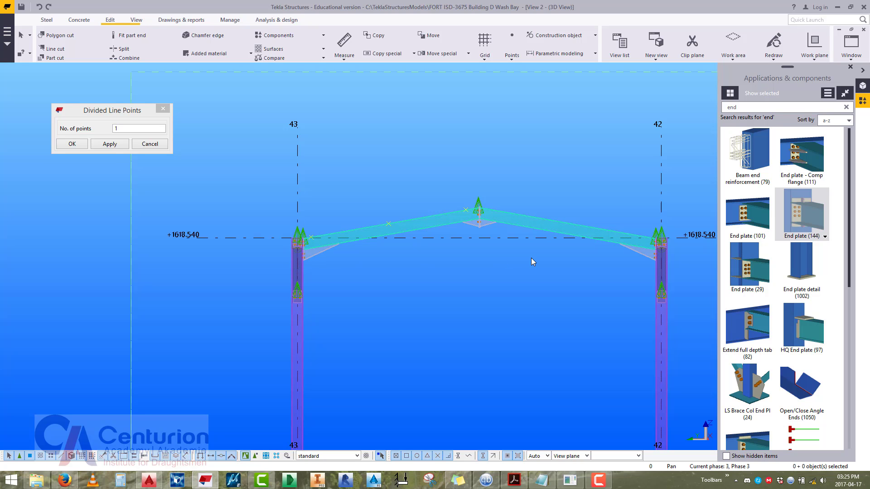
{"action": "scroll", "coordinate": [321, 308], "scroll_direction": "up", "scroll_amount": 6}
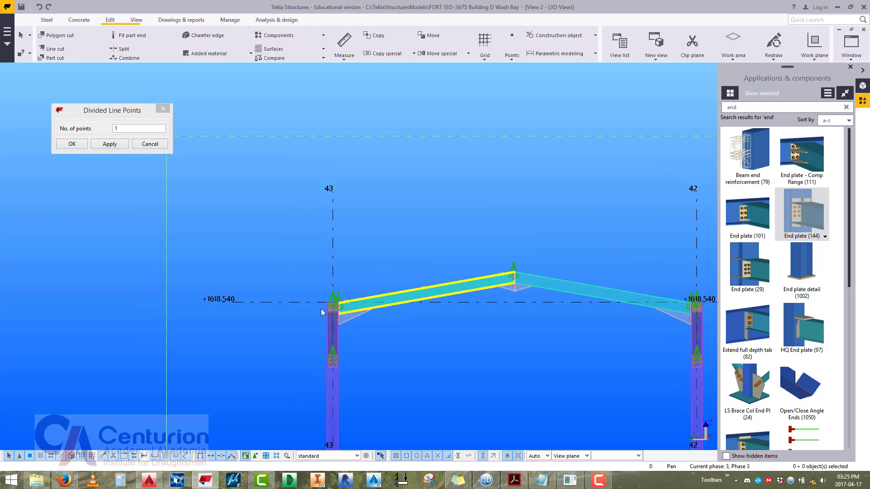
{"action": "scroll", "coordinate": [312, 271], "scroll_direction": "up", "scroll_amount": 1}
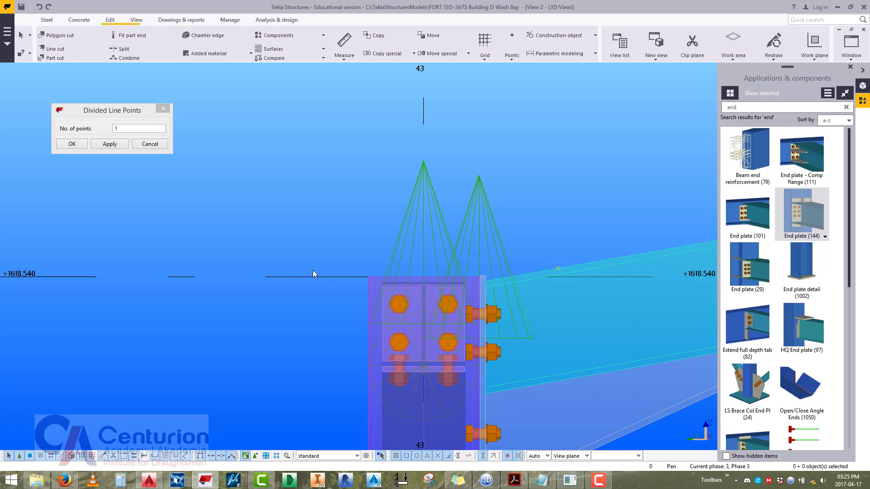
{"action": "middle_click_drag", "start_coordinate": [313, 270], "coordinate": [334, 303]}
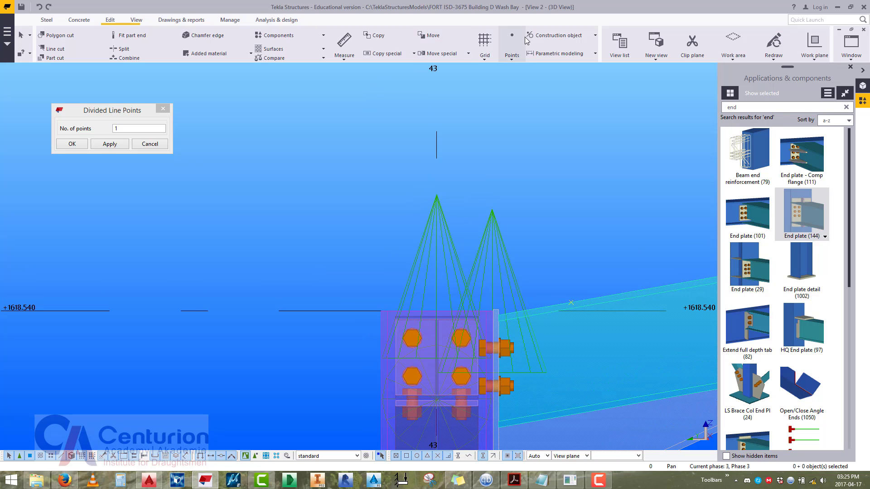
{"action": "left_click", "coordinate": [510, 51]}
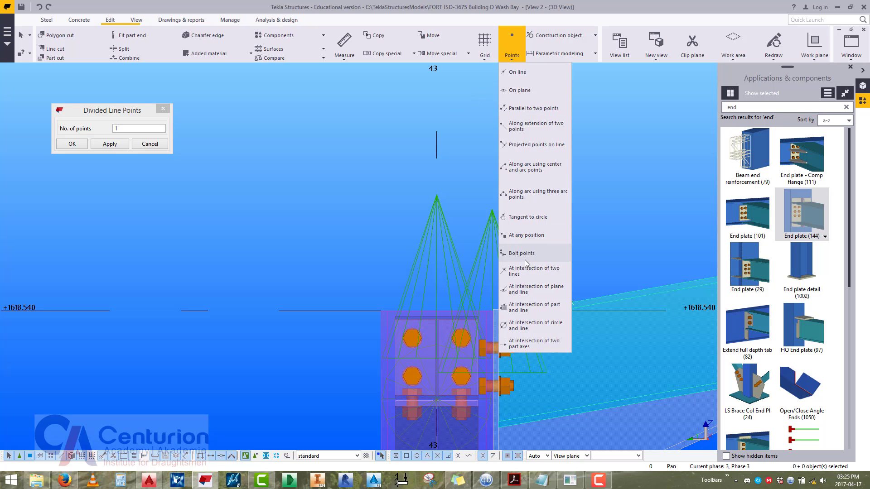
{"action": "left_click", "coordinate": [522, 236]}
{"action": "scroll", "coordinate": [379, 278], "scroll_direction": "up", "scroll_amount": 3}
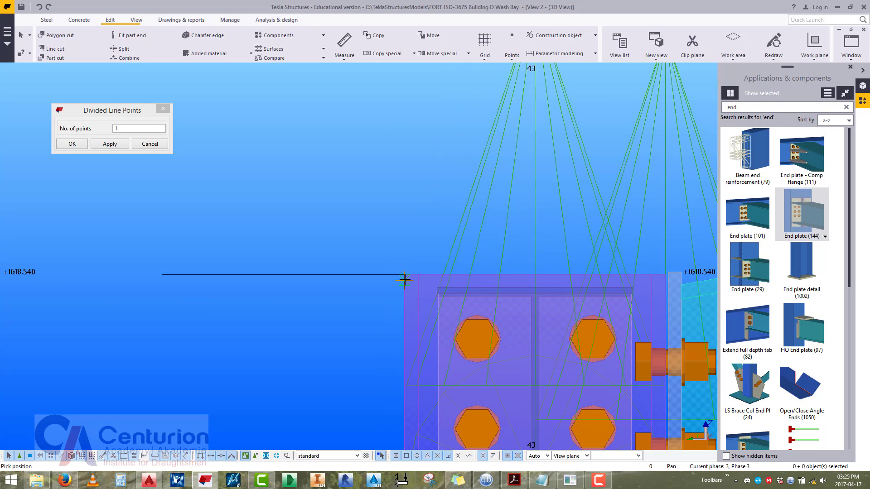
{"action": "scroll", "coordinate": [368, 217], "scroll_direction": "down", "scroll_amount": 5}
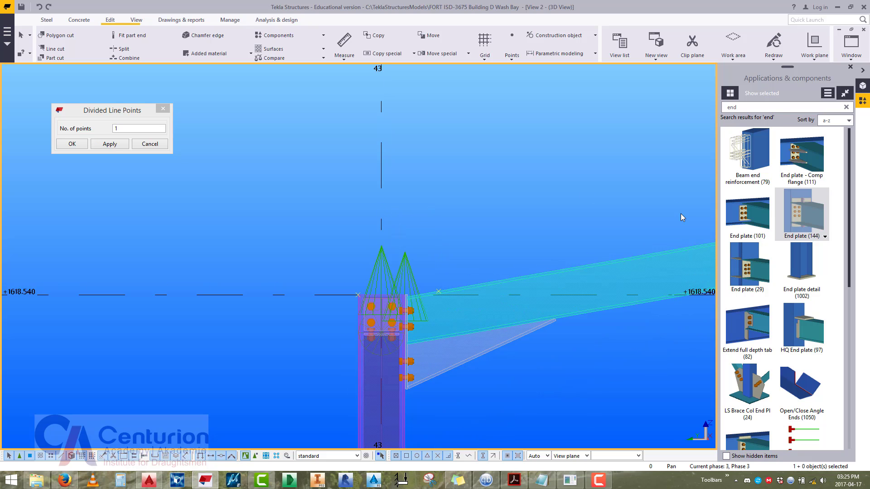
{"action": "scroll", "coordinate": [379, 287], "scroll_direction": "up", "scroll_amount": 4}
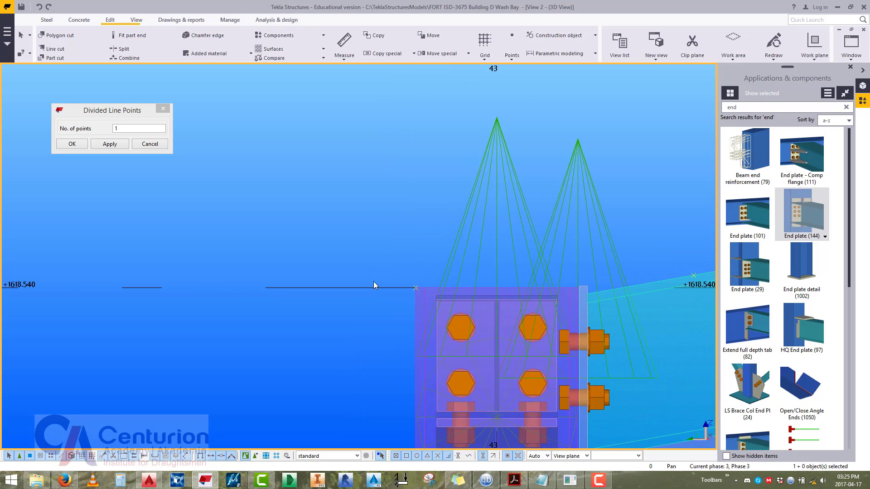
Copy the point at the column's top outer corner 300 mm down the column's outer edge.
{"action": "scroll", "coordinate": [374, 285], "scroll_direction": "up", "scroll_amount": 2}
{"action": "right_click", "coordinate": [423, 224]}
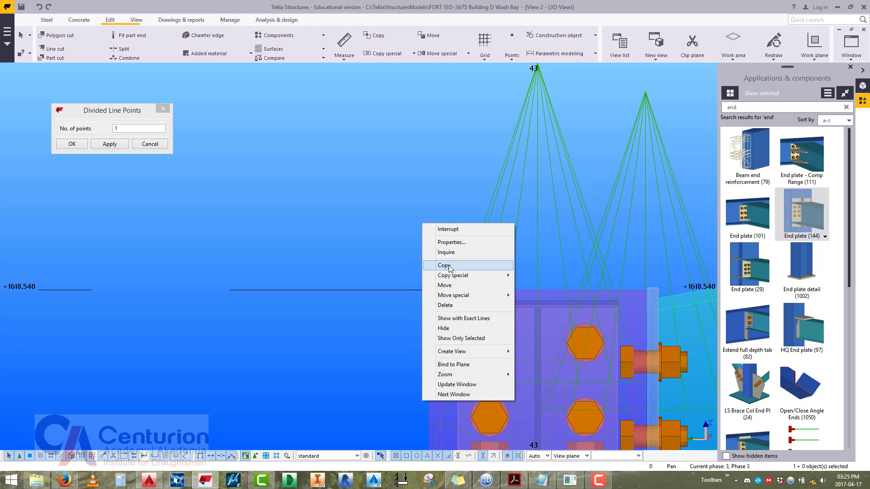
{"action": "left_click", "coordinate": [445, 265]}
{"action": "scroll", "coordinate": [414, 295], "scroll_direction": "down", "scroll_amount": 3}
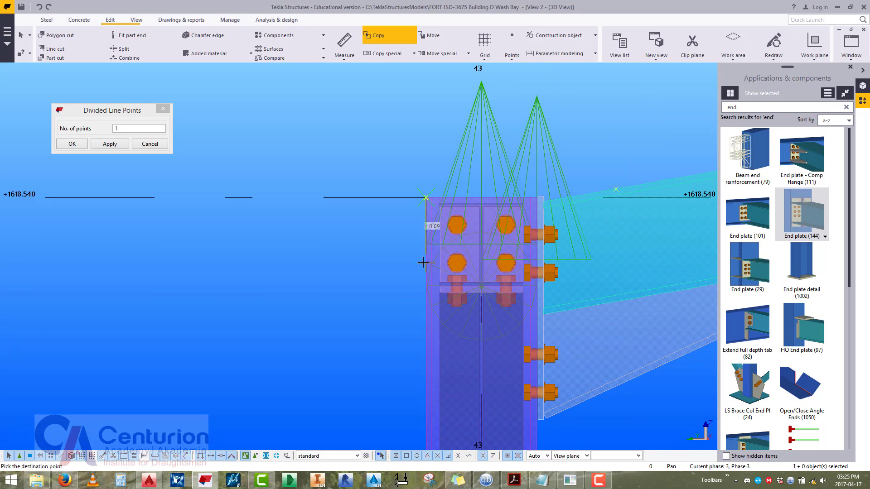
{"action": "type", "text": "300"}
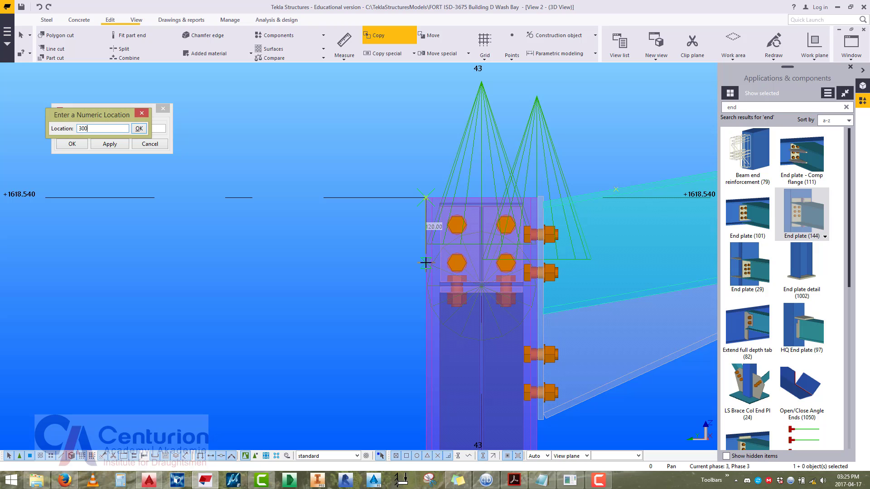
{"action": "key", "text": "Return"}
{"action": "right_click", "coordinate": [425, 285]}
{"action": "left_click", "coordinate": [436, 292]}
Copy the 300 mm point a further 1500 mm down the outer edge of the column on grid line 43.
{"action": "scroll", "coordinate": [428, 294], "scroll_direction": "down", "scroll_amount": 2}
{"action": "middle_click_drag", "start_coordinate": [429, 313], "coordinate": [406, 249]}
{"action": "scroll", "coordinate": [379, 259], "scroll_direction": "up", "scroll_amount": 2}
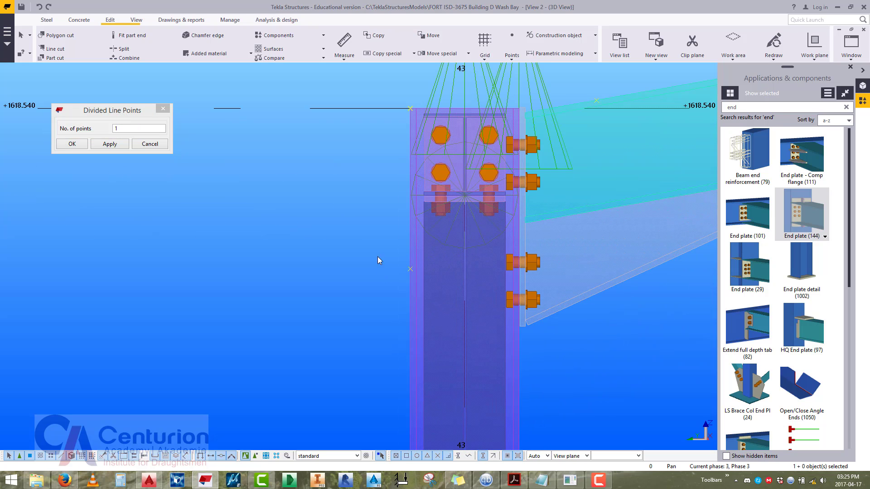
{"action": "right_click", "coordinate": [389, 250]}
{"action": "left_click", "coordinate": [415, 294]}
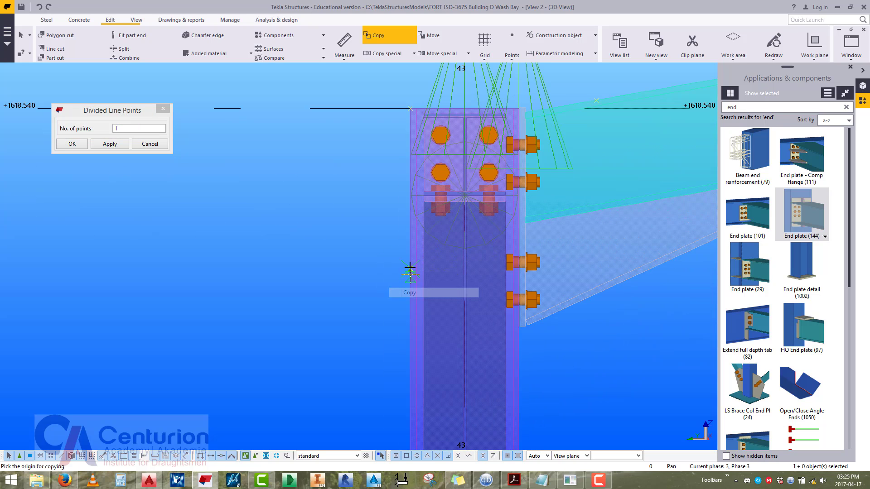
{"action": "left_click", "coordinate": [410, 269]}
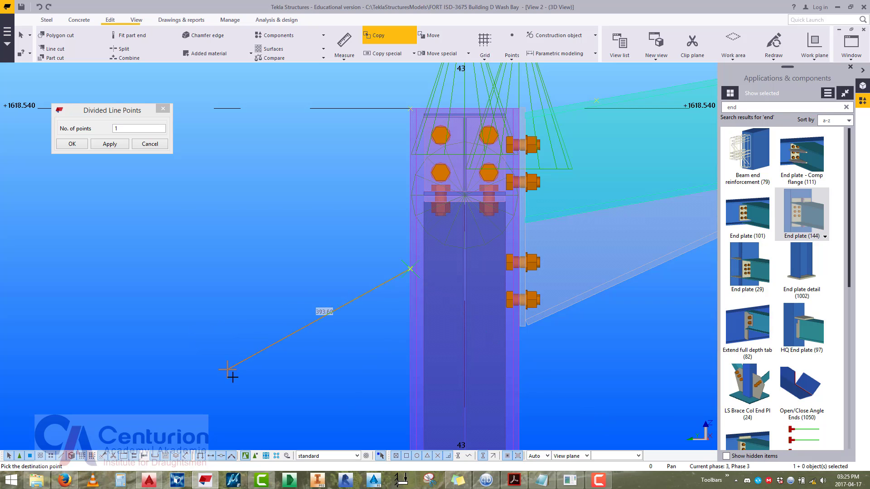
{"action": "middle_click_drag", "start_coordinate": [383, 415], "coordinate": [385, 300]}
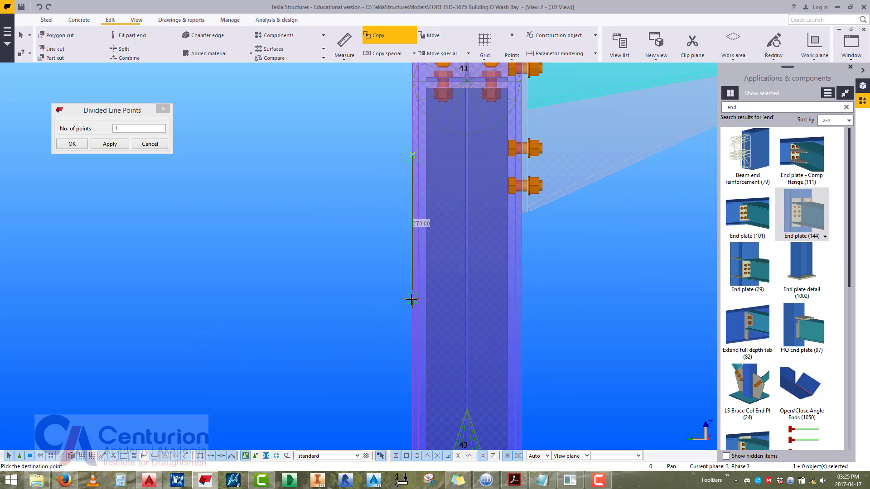
{"action": "type", "text": "1500"}
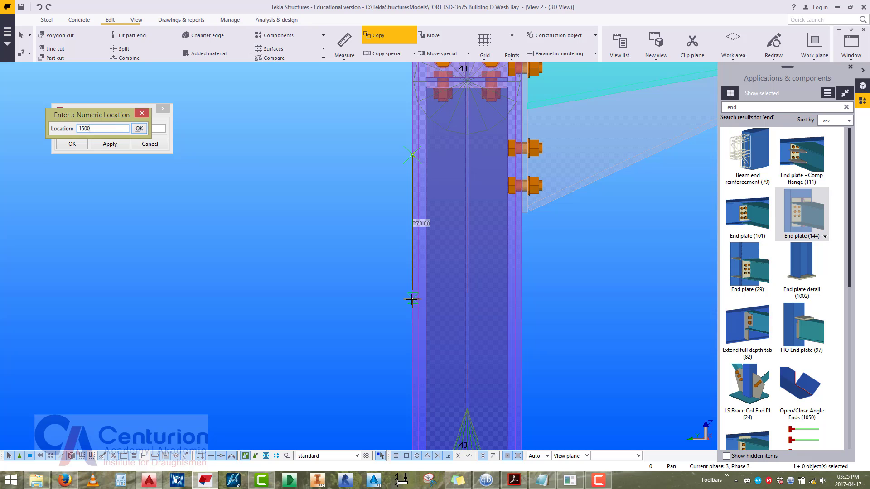
{"action": "key", "text": "Return"}
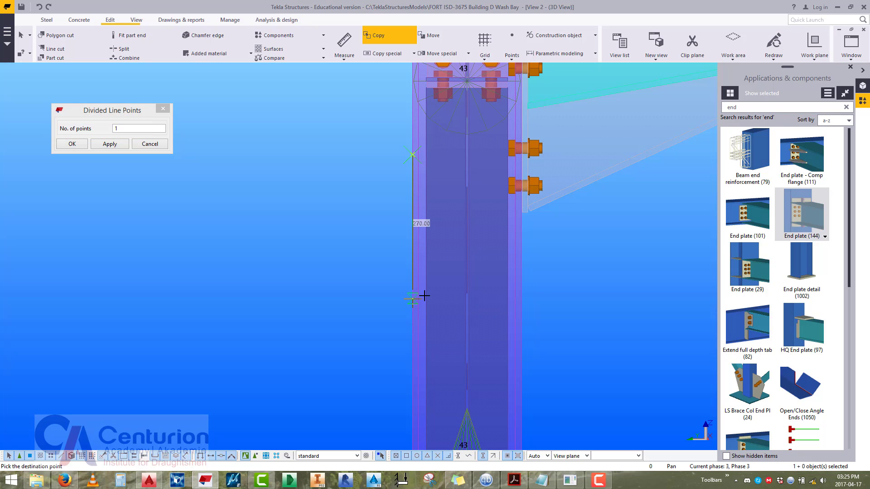
{"action": "right_click", "coordinate": [359, 237]}
{"action": "left_click", "coordinate": [367, 241]}
Copy the lowest column point another 1500 mm down, using the two existing lower points as the copy distance.
{"action": "scroll", "coordinate": [409, 307], "scroll_direction": "down", "scroll_amount": 5}
{"action": "middle_click_drag", "start_coordinate": [409, 307], "coordinate": [419, 191]}
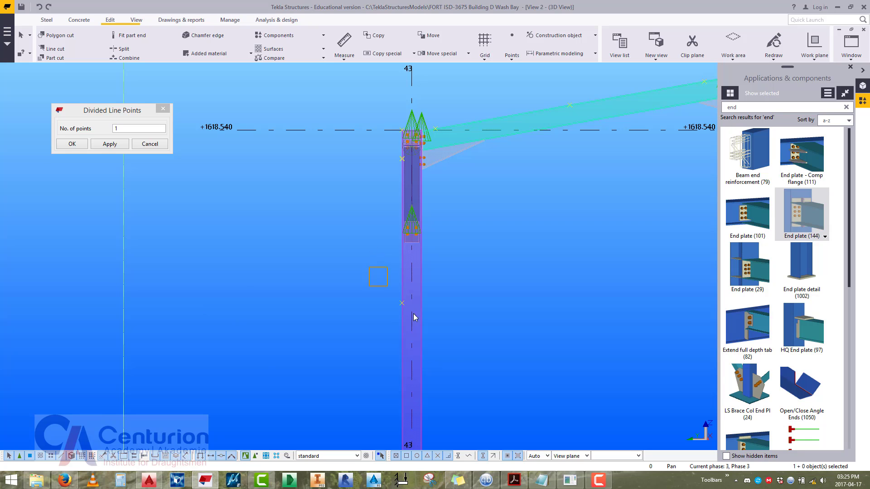
{"action": "left_click", "coordinate": [416, 301]}
{"action": "right_click", "coordinate": [423, 280]}
{"action": "left_click", "coordinate": [453, 320]}
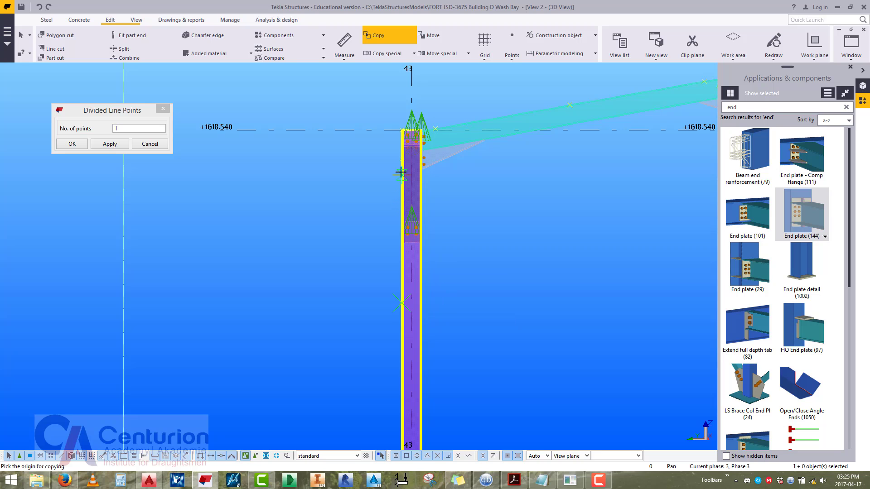
{"action": "left_click", "coordinate": [402, 158]}
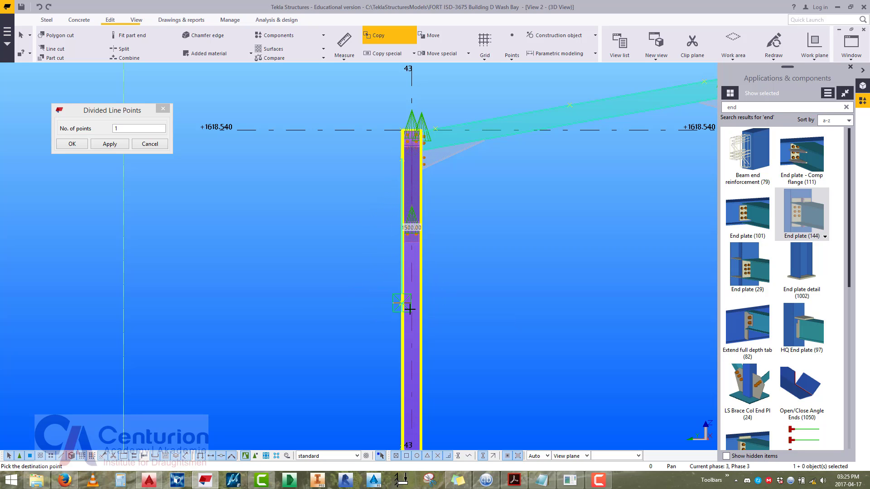
{"action": "scroll", "coordinate": [406, 305], "scroll_direction": "down", "scroll_amount": 3}
{"action": "scroll", "coordinate": [431, 354], "scroll_direction": "up", "scroll_amount": 2}
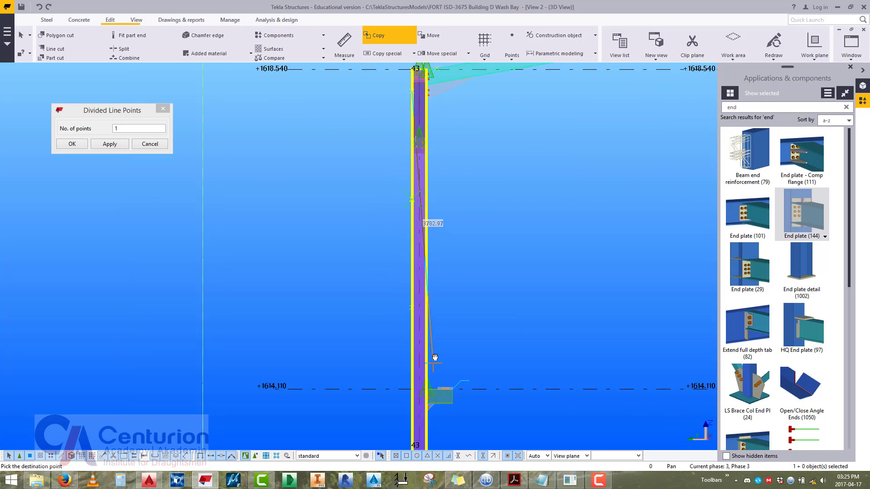
{"action": "left_click", "coordinate": [353, 260]}
Measure the vertical distance from the lowest column point to the +1614.110 level, and clear the temporary dimension from the view.
{"action": "key", "text": "f"}
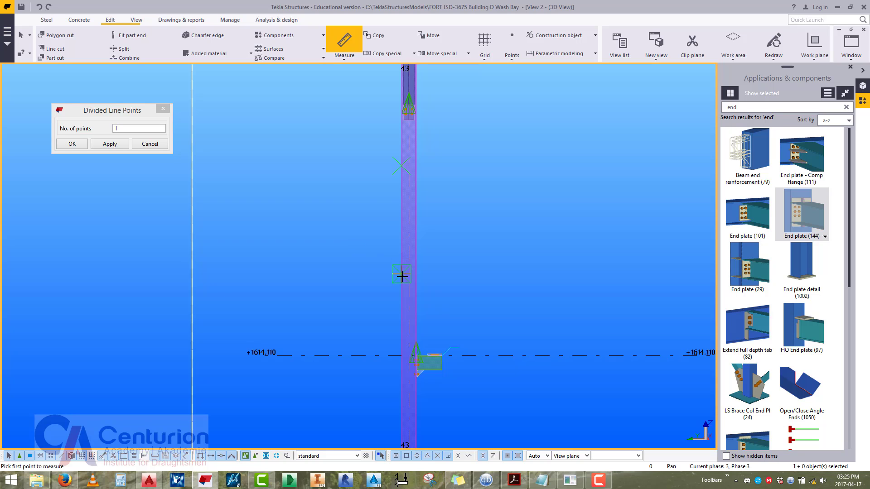
{"action": "left_click", "coordinate": [401, 274]}
{"action": "left_click", "coordinate": [401, 356]}
{"action": "left_click", "coordinate": [341, 332]}
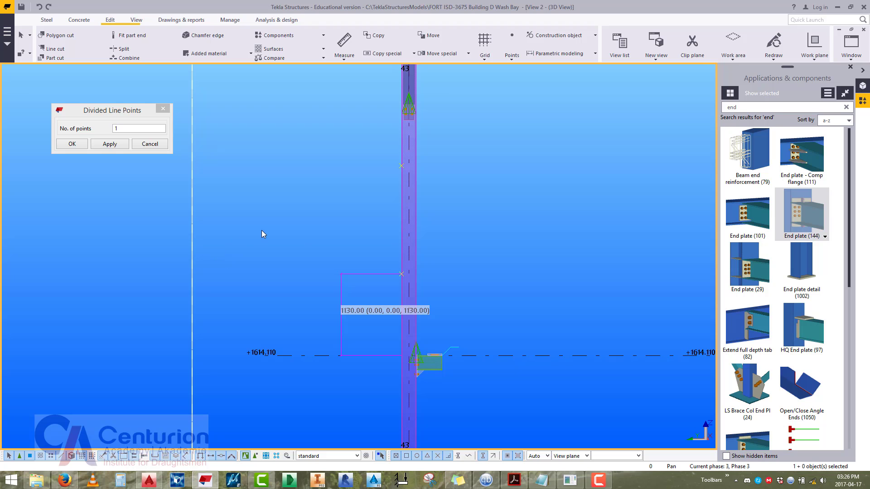
{"action": "right_click", "coordinate": [262, 231]}
{"action": "left_click", "coordinate": [316, 274]}
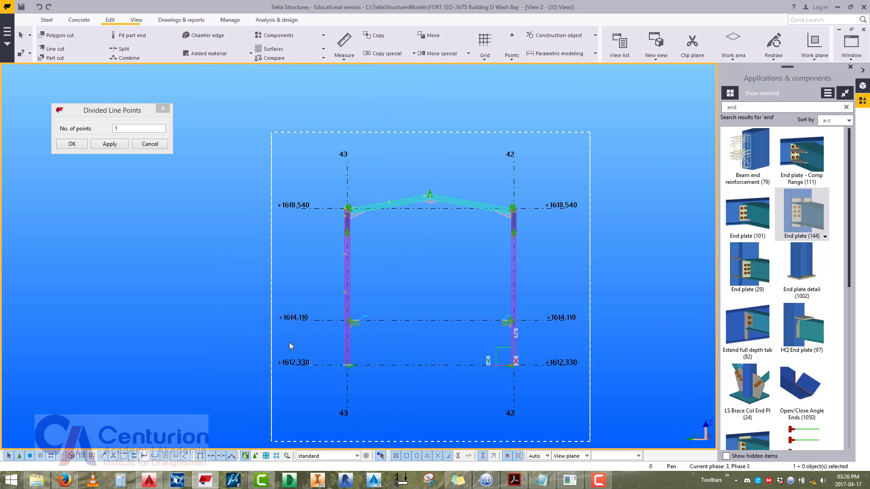
Move the channel purlin from the +1612.330 level to the uppermost 300 mm spacing point on the column's outer edge.
{"action": "scroll", "coordinate": [314, 371], "scroll_direction": "up", "scroll_amount": 4}
{"action": "right_click", "coordinate": [317, 313]}
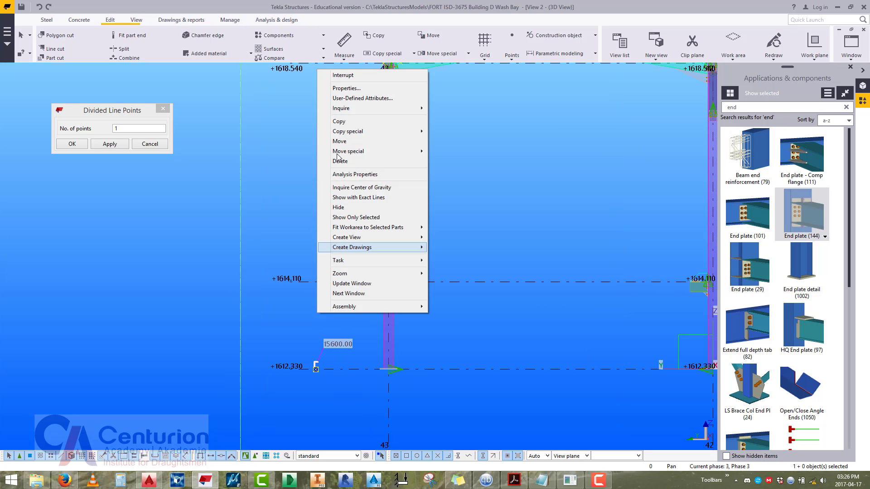
{"action": "left_click", "coordinate": [339, 140]}
{"action": "left_click", "coordinate": [312, 375]}
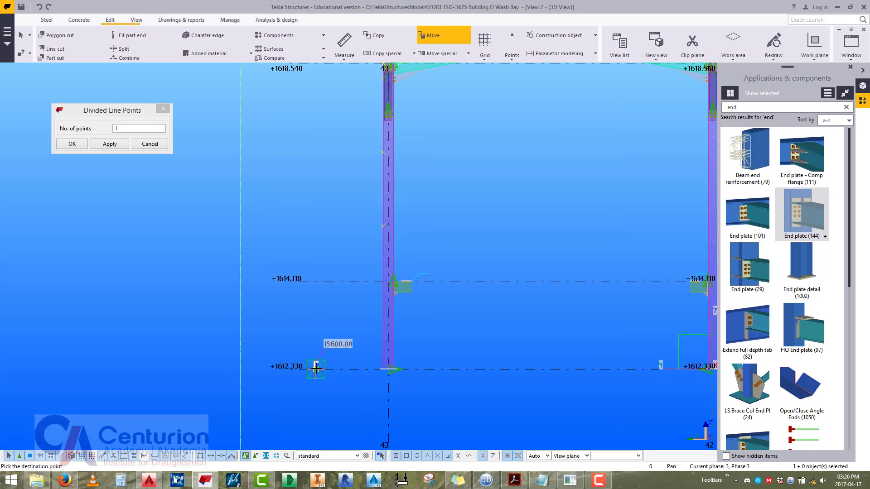
{"action": "scroll", "coordinate": [318, 362], "scroll_direction": "down", "scroll_amount": 3}
{"action": "scroll", "coordinate": [343, 319], "scroll_direction": "up", "scroll_amount": 5}
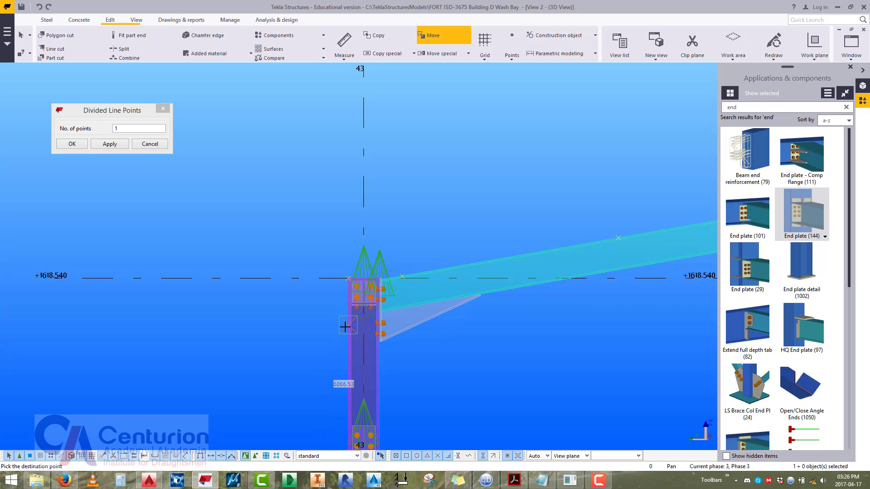
{"action": "left_click", "coordinate": [345, 322]}
Copy the purlin from the column's 300 mm point to the lower purlin point on the rafter.
{"action": "scroll", "coordinate": [318, 363], "scroll_direction": "up", "scroll_amount": 2}
{"action": "right_click", "coordinate": [312, 318]}
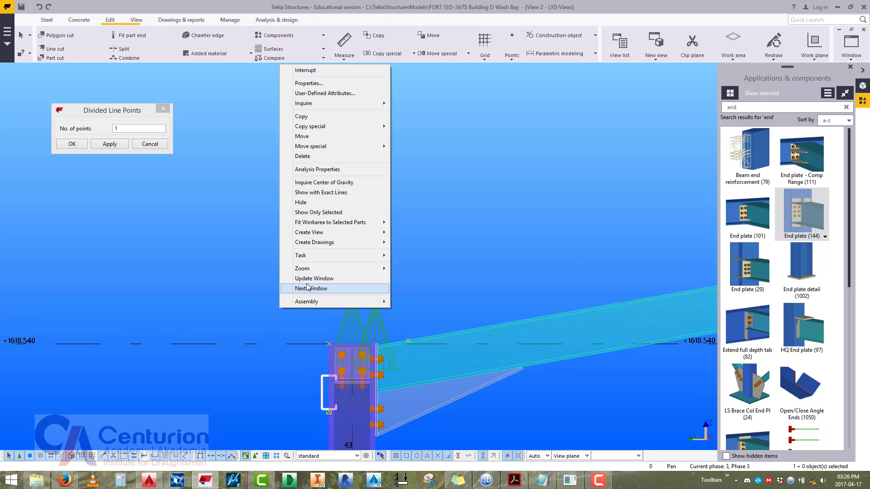
{"action": "left_click", "coordinate": [301, 117]}
{"action": "left_click", "coordinate": [329, 412]}
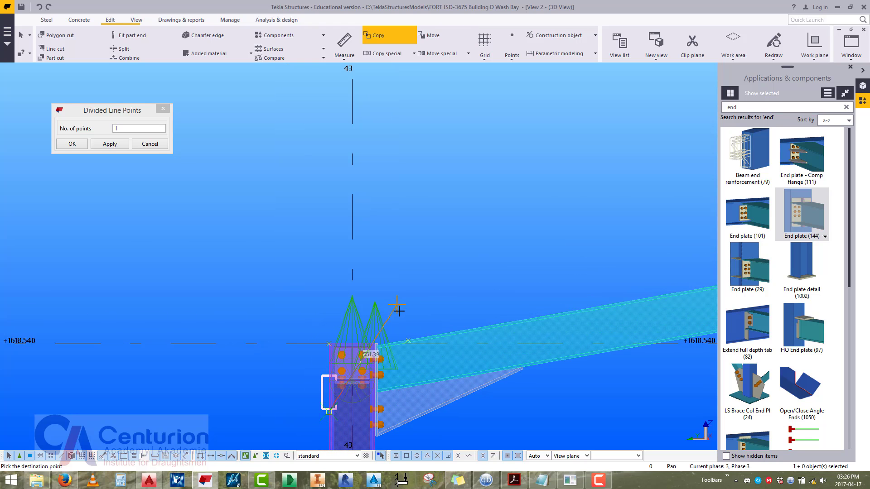
{"action": "left_click", "coordinate": [408, 341]}
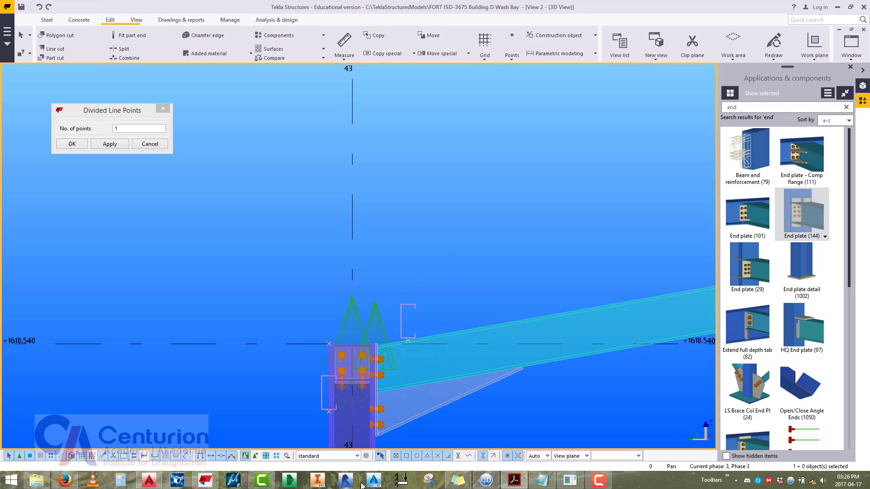
Change the channel on the column to assembly prefix GU and name Girt, and apply the modification.
{"action": "scroll", "coordinate": [342, 304], "scroll_direction": "up", "scroll_amount": 4}
{"action": "double_click", "coordinate": [341, 304]}
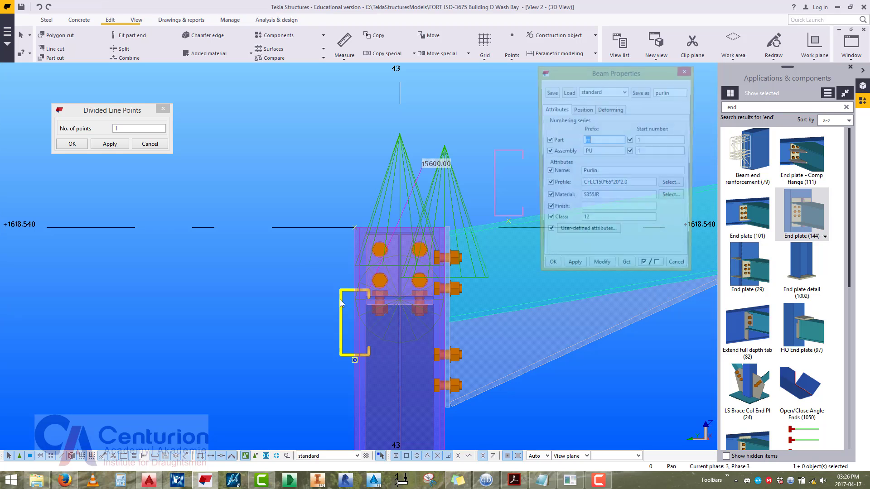
{"action": "left_click_drag", "start_coordinate": [590, 151], "coordinate": [568, 150]}
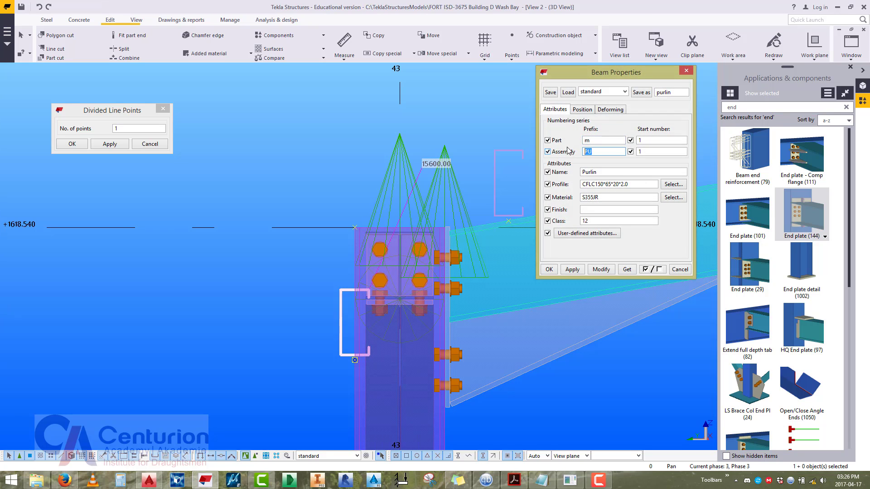
{"action": "type", "text": "G"}
{"action": "key", "text": "Tab"}
{"action": "key", "text": "Tab"}
{"action": "key", "text": "Tab"}
{"action": "key", "text": "Tab"}
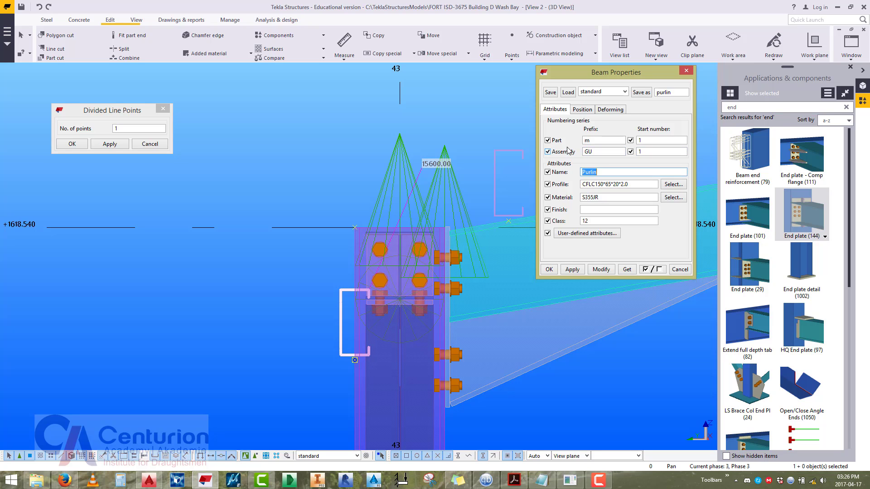
{"action": "type", "text": "Girt"}
{"action": "left_click", "coordinate": [602, 269]}
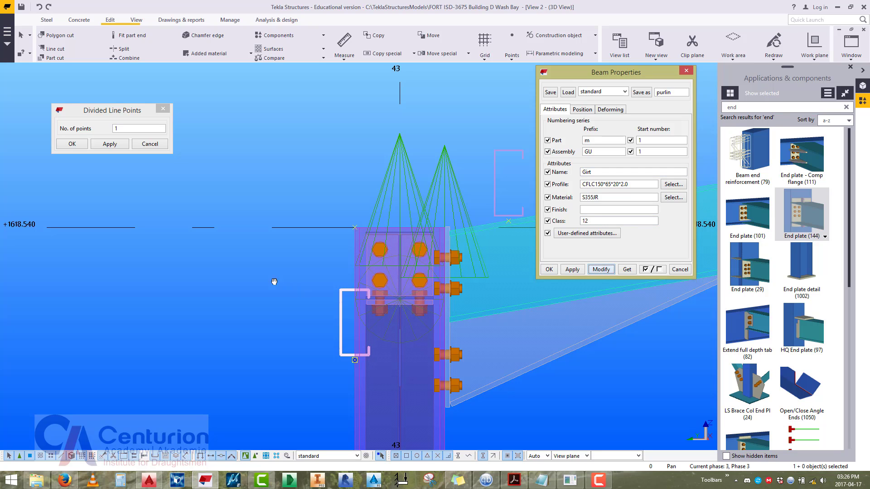
Set the girt's rotation angle to 90 degrees with the Top option and apply the modification.
{"action": "middle_click_drag", "start_coordinate": [274, 282], "coordinate": [205, 259]}
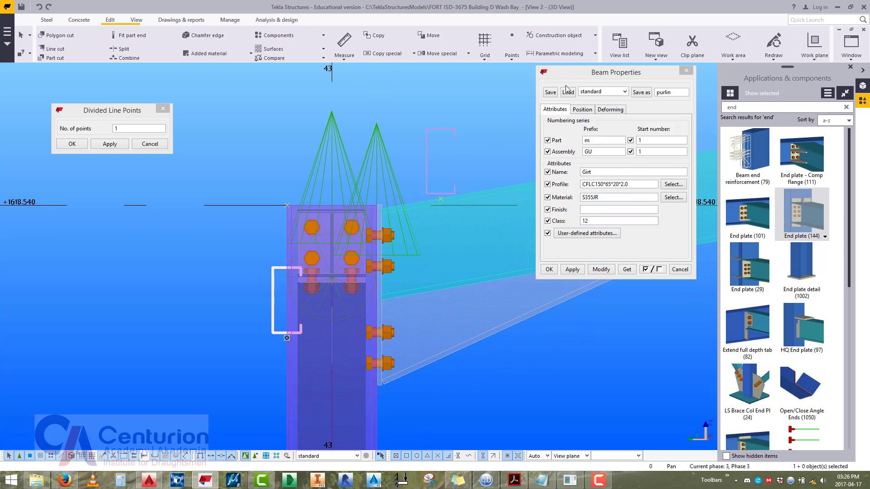
{"action": "left_click", "coordinate": [581, 109]}
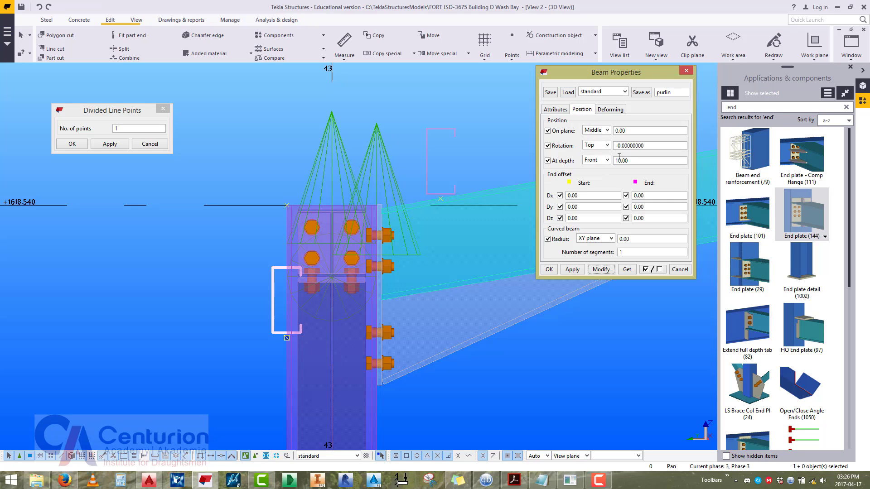
{"action": "left_click_drag", "start_coordinate": [643, 148], "coordinate": [545, 150]}
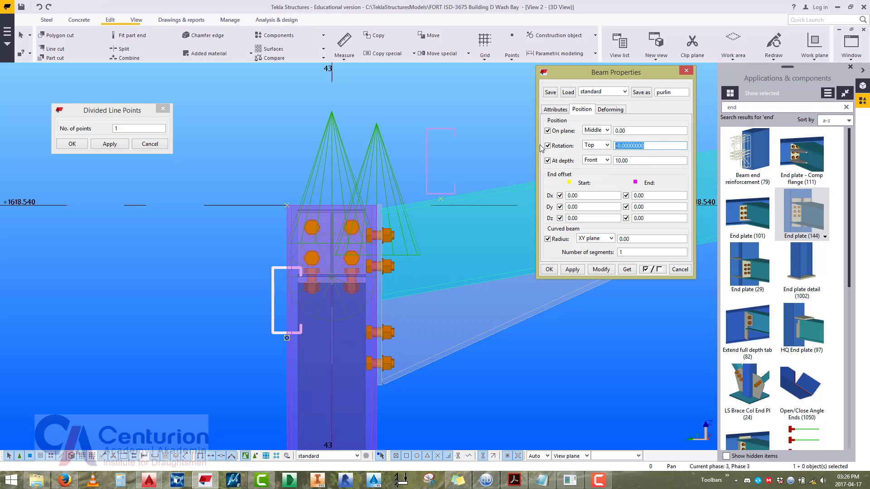
{"action": "type", "text": "90"}
{"action": "left_click", "coordinate": [599, 270]}
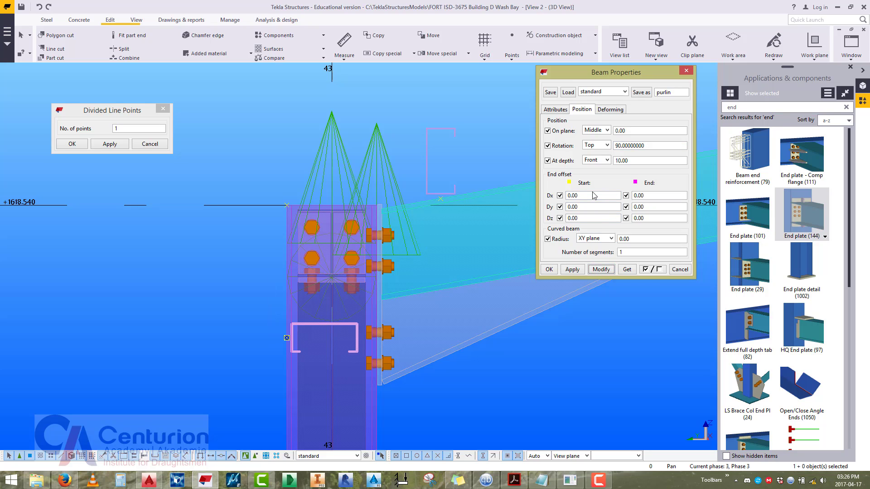
Find the Swap Handles component by searching for swap, and run it on the girt to reverse its end handles.
{"action": "left_click", "coordinate": [734, 107]}
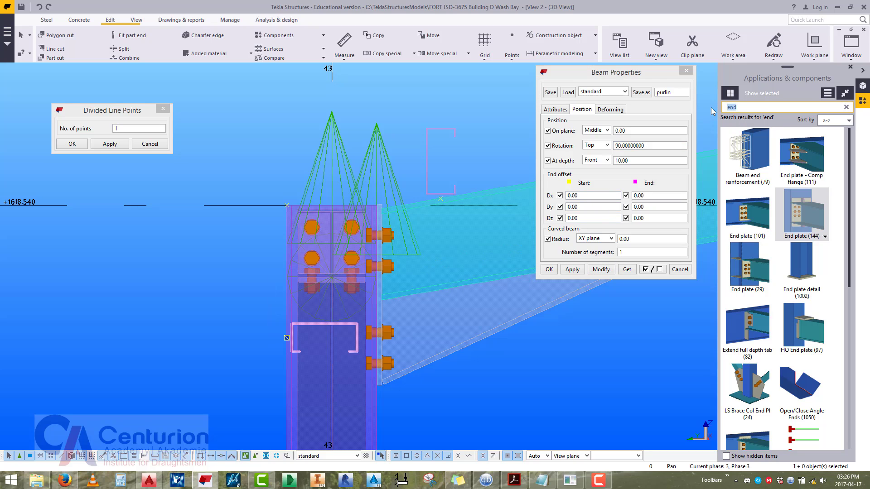
{"action": "type", "text": "s"}
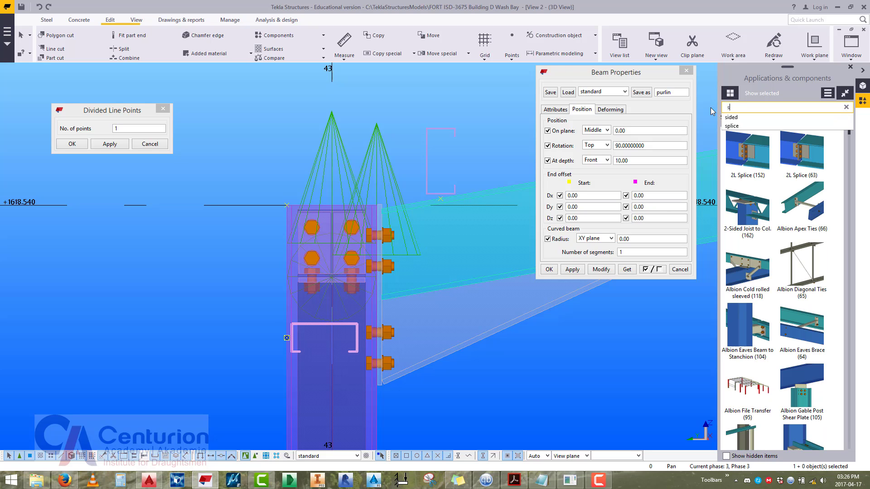
{"action": "type", "text": "wap"}
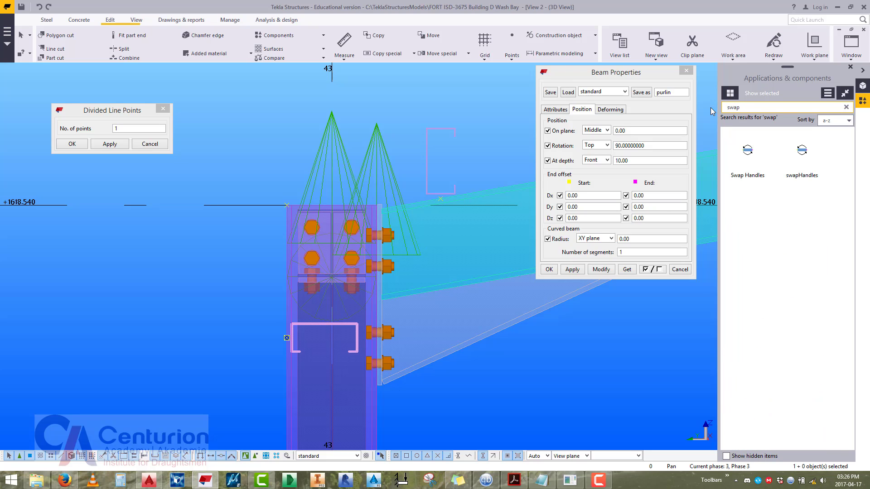
{"action": "double_click", "coordinate": [746, 151]}
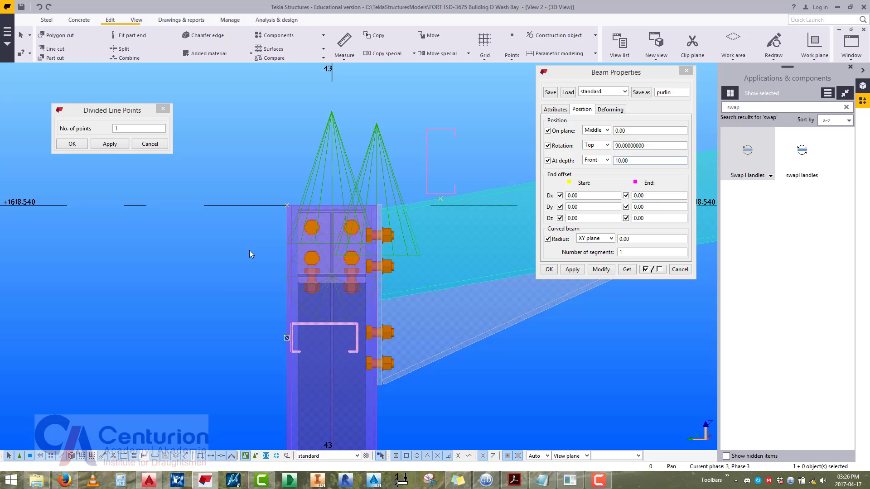
{"action": "left_click", "coordinate": [223, 284]}
{"action": "middle_click_drag", "start_coordinate": [242, 260], "coordinate": [103, 314]}
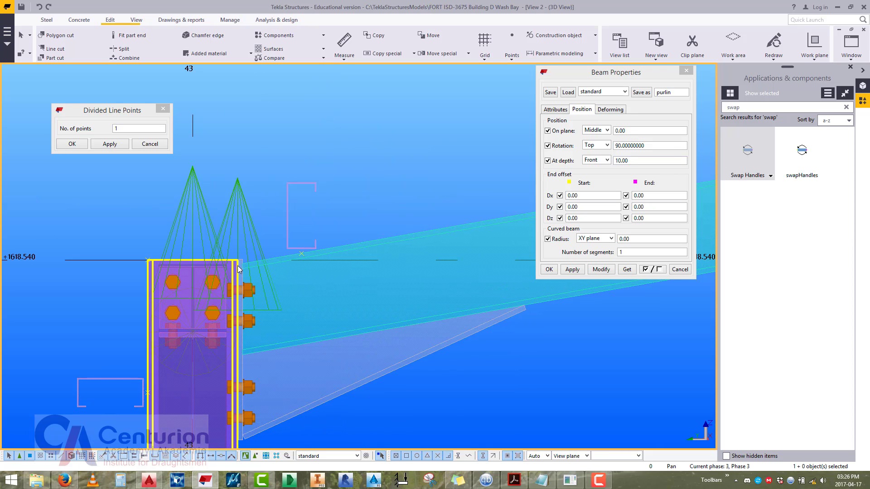
Run the Swap Handles component on the purlin above the rafter and close the beam properties.
{"action": "middle_click_drag", "start_coordinate": [239, 270], "coordinate": [308, 257]}
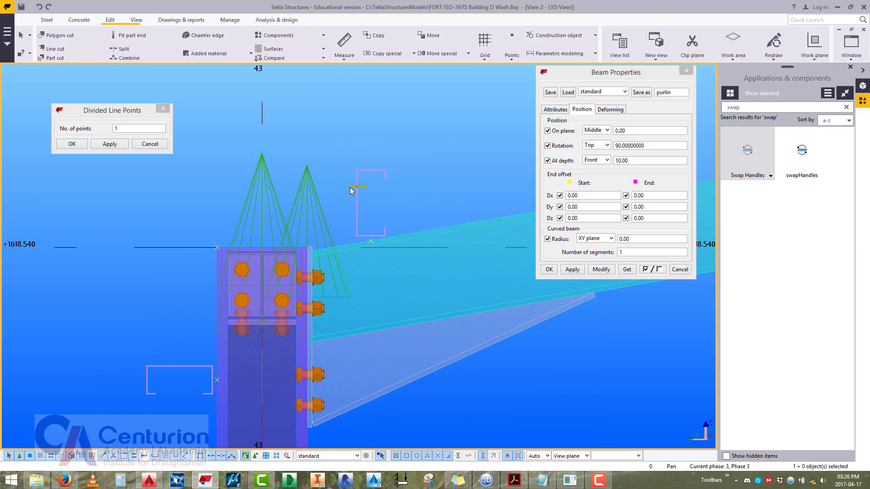
{"action": "left_click", "coordinate": [352, 191]}
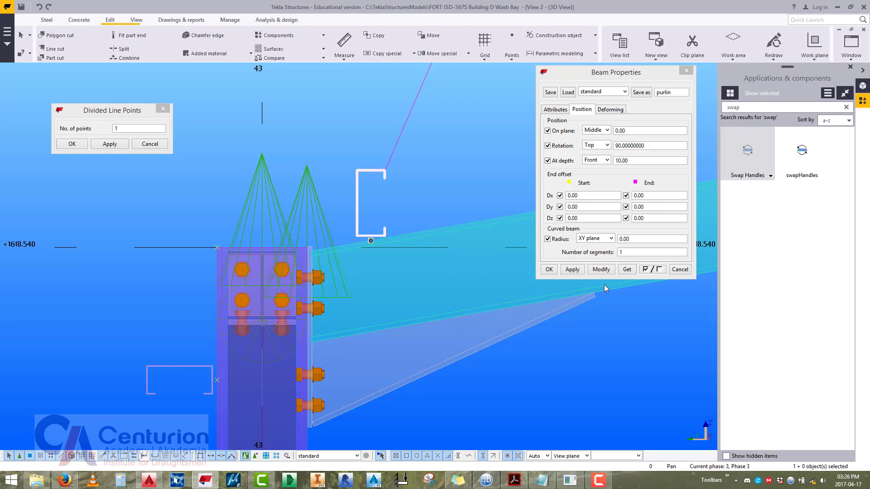
{"action": "left_click", "coordinate": [748, 150]}
{"action": "middle_click_drag", "start_coordinate": [447, 217], "coordinate": [376, 262]}
{"action": "left_click", "coordinate": [687, 71]}
{"action": "left_click", "coordinate": [357, 246]}
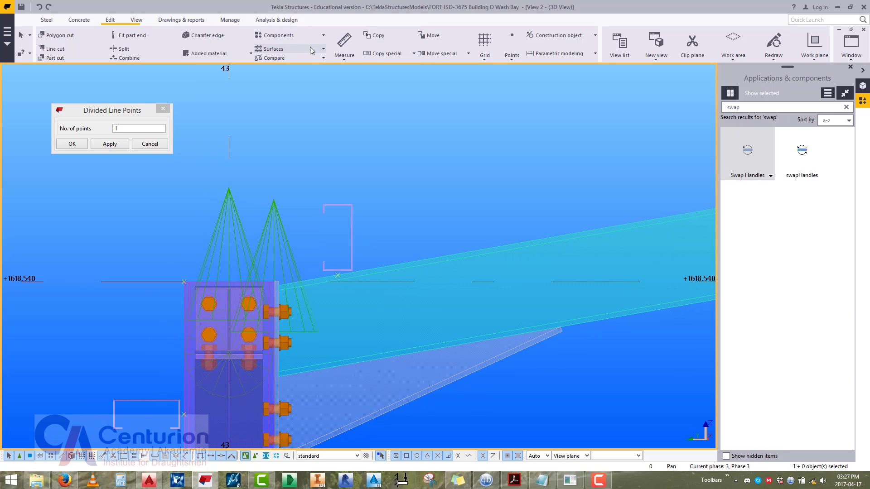
Try a 10 degree rotation angle on the rafter purlin, and undo the modification.
{"action": "double_click", "coordinate": [352, 226]}
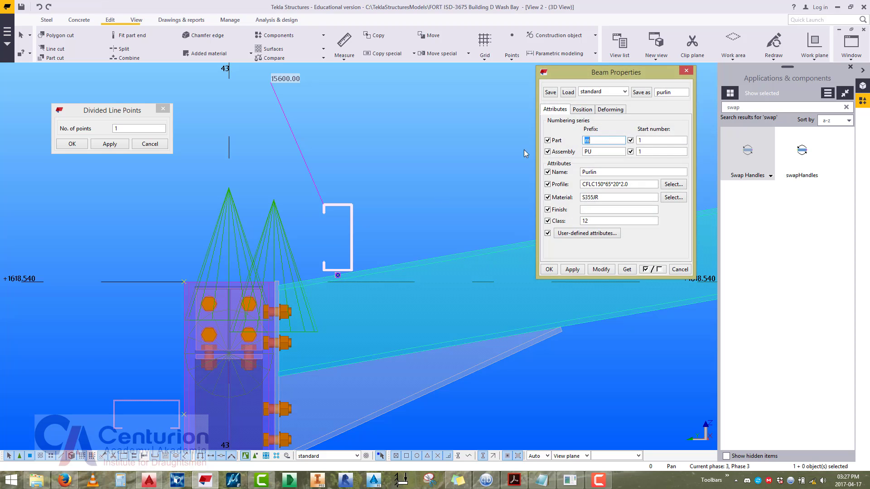
{"action": "left_click", "coordinate": [583, 109]}
{"action": "middle_click_drag", "start_coordinate": [523, 223], "coordinate": [490, 244]}
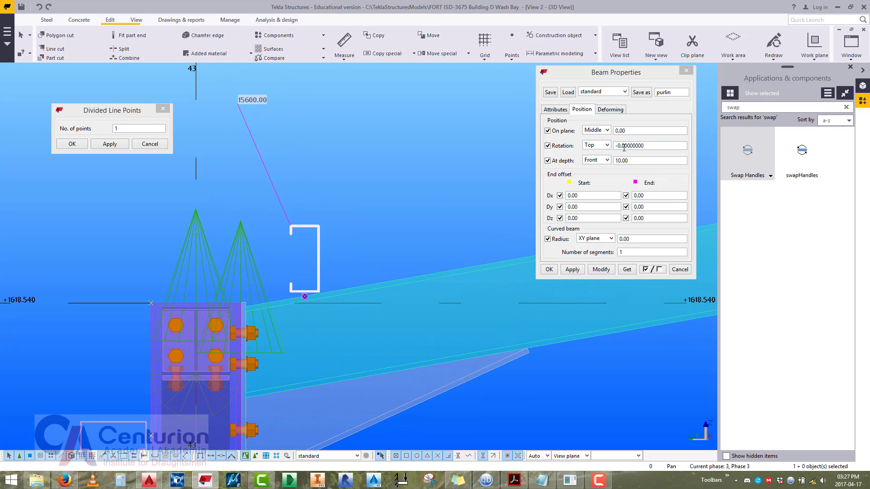
{"action": "double_click", "coordinate": [611, 146]}
{"action": "type", "text": "10"}
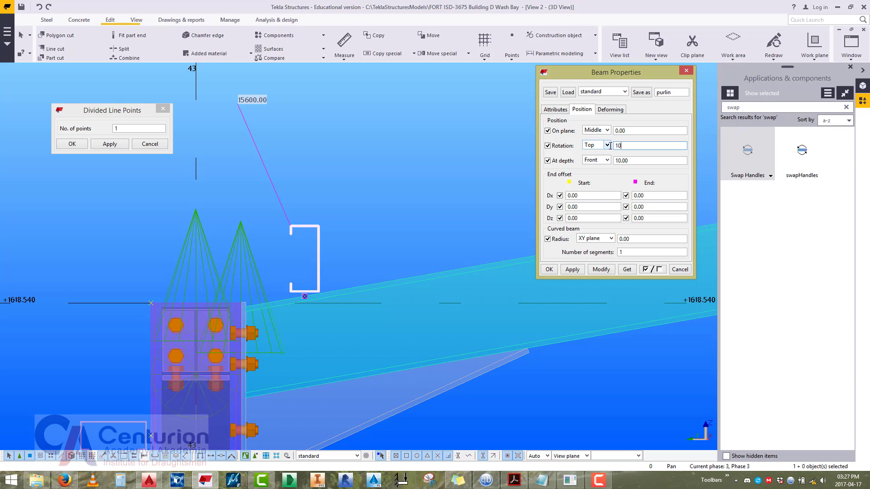
{"action": "left_click", "coordinate": [597, 269]}
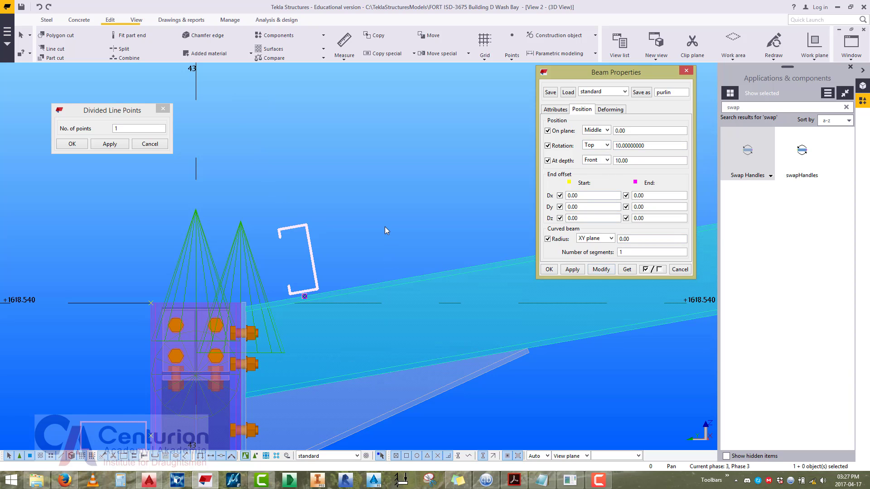
{"action": "middle_click_drag", "start_coordinate": [370, 229], "coordinate": [309, 229]}
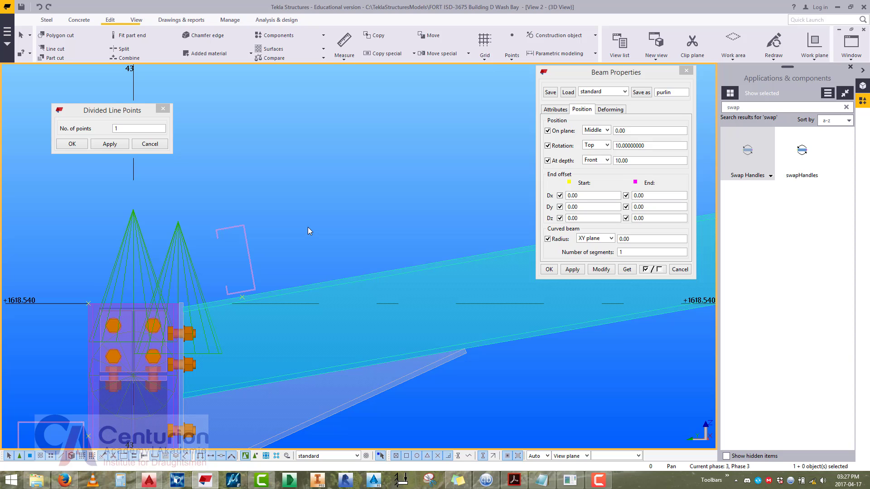
{"action": "key", "text": "ctrl+z"}
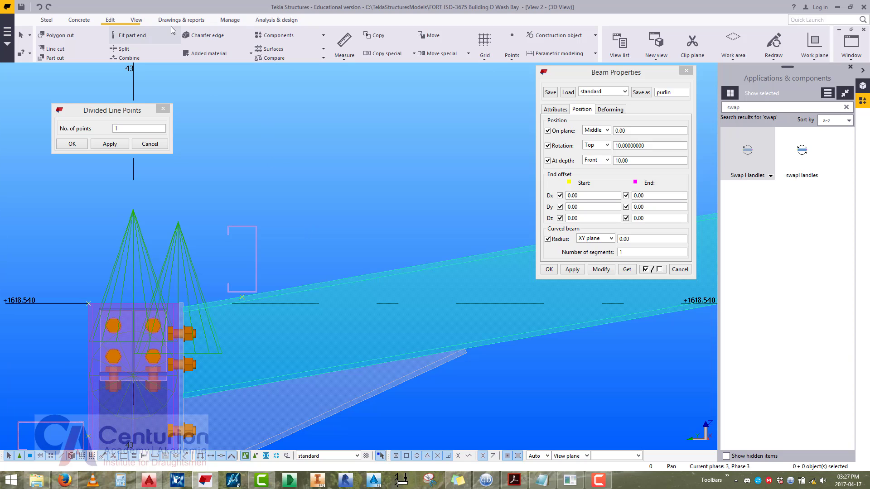
Align the work plane with the sloping rafter using the Work plane tool, and end the command.
{"action": "left_click", "coordinate": [137, 21]}
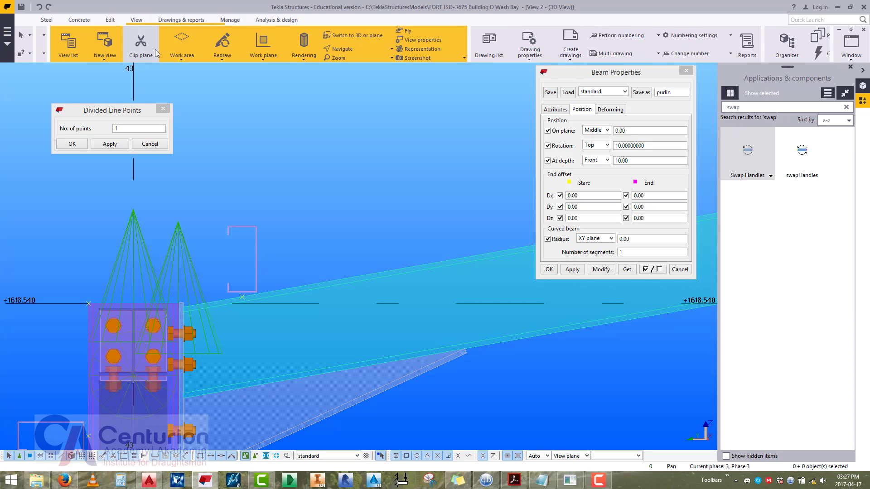
{"action": "left_click", "coordinate": [249, 59]}
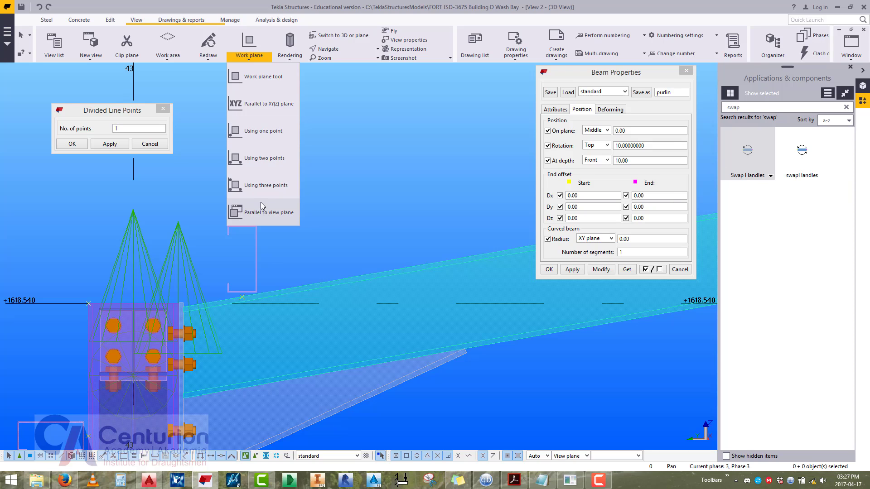
{"action": "left_click", "coordinate": [262, 76]}
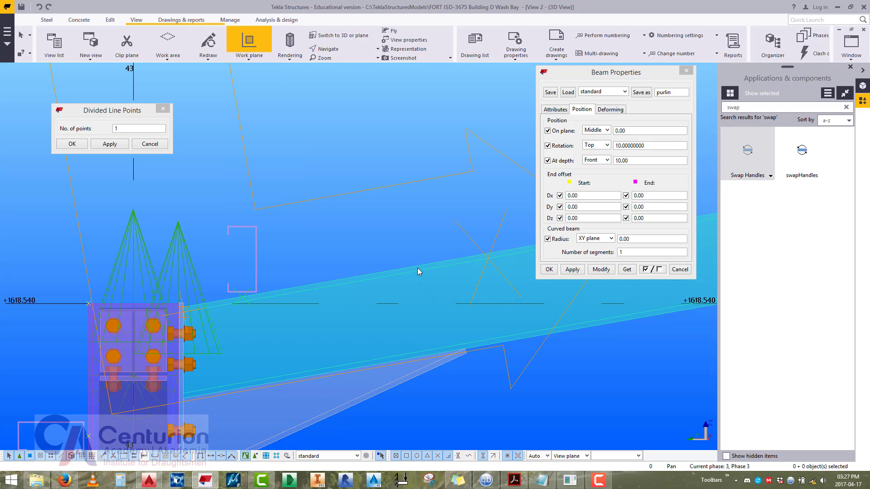
{"action": "right_click", "coordinate": [364, 227]}
{"action": "left_click", "coordinate": [382, 234]}
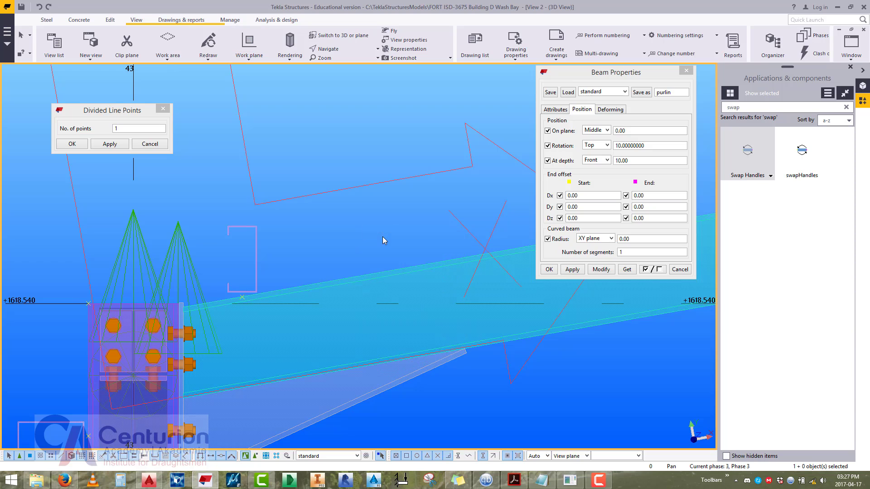
Set the rafter purlin's rotation angle to 0 with the Front option, apply the modification and close its properties.
{"action": "double_click", "coordinate": [255, 254]}
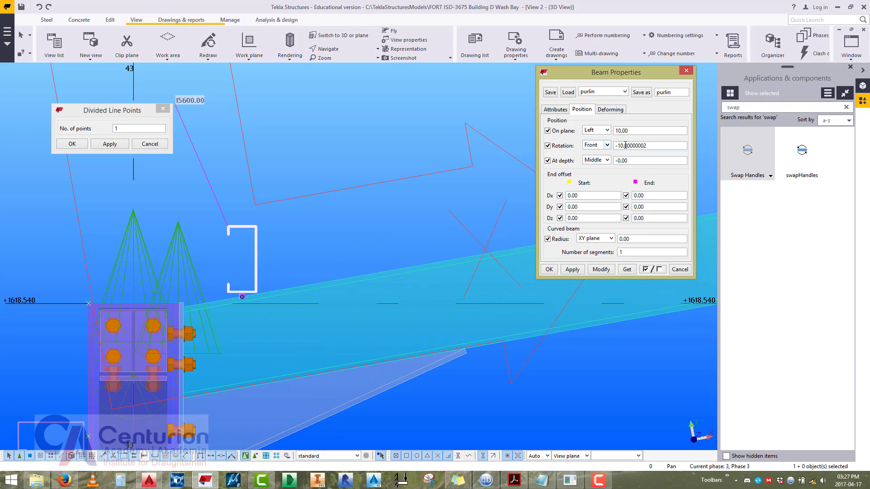
{"action": "double_click", "coordinate": [642, 149]}
{"action": "type", "text": "0"}
{"action": "left_click", "coordinate": [588, 270]}
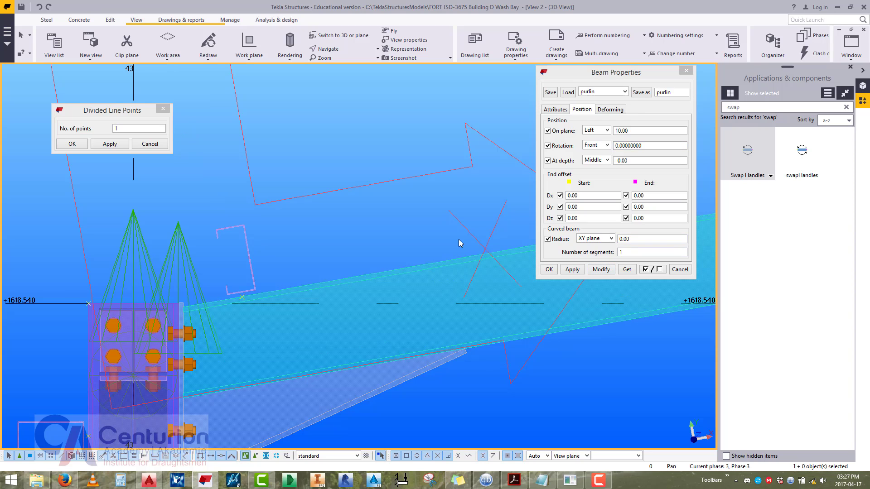
{"action": "left_click", "coordinate": [687, 70]}
Switch to View 1 - 3D View and set the work plane parallel to its view plane.
{"action": "left_click", "coordinate": [846, 54]}
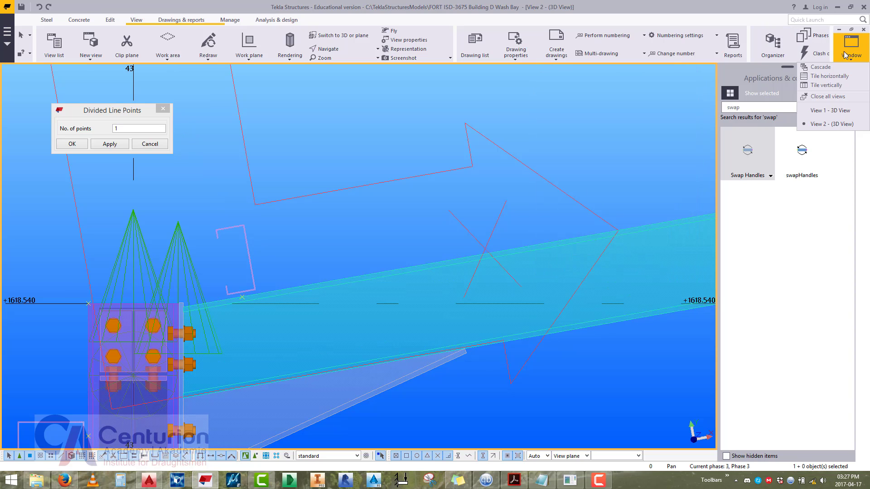
{"action": "left_click", "coordinate": [839, 112]}
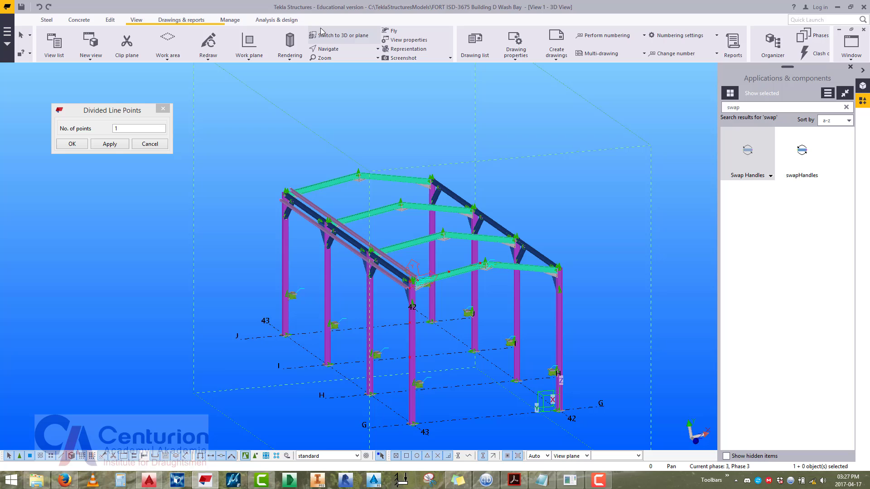
{"action": "left_click", "coordinate": [249, 50]}
{"action": "left_click", "coordinate": [238, 212]}
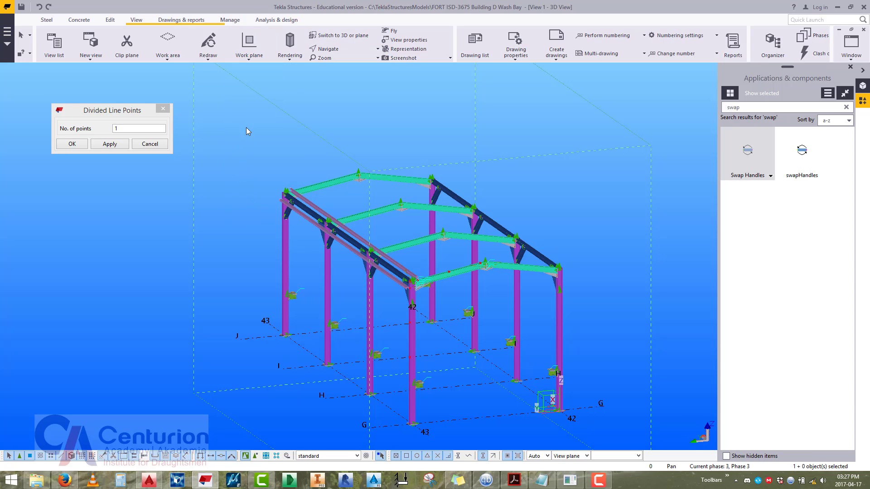
Examine how the purlin and girt sit against the rafter and corner column at the eaves.
{"action": "scroll", "coordinate": [415, 258], "scroll_direction": "up", "scroll_amount": 6}
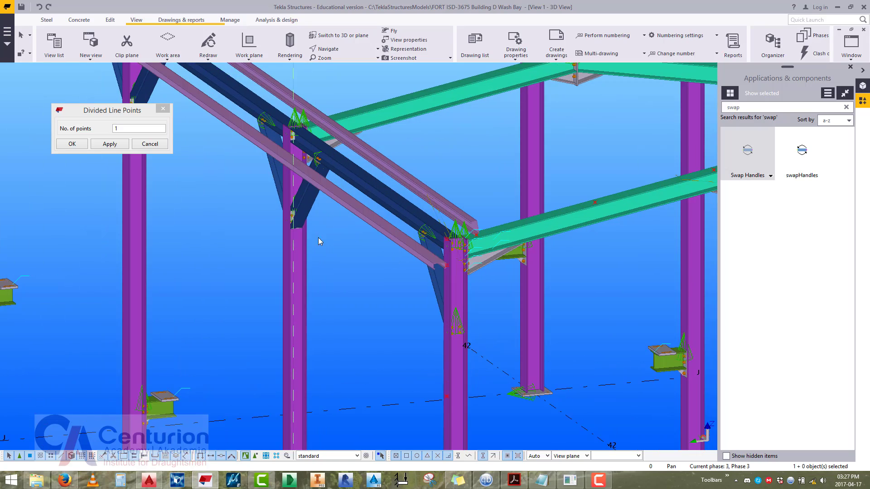
{"action": "middle_click_drag", "start_coordinate": [314, 240], "coordinate": [427, 309], "text": "ctrl"}
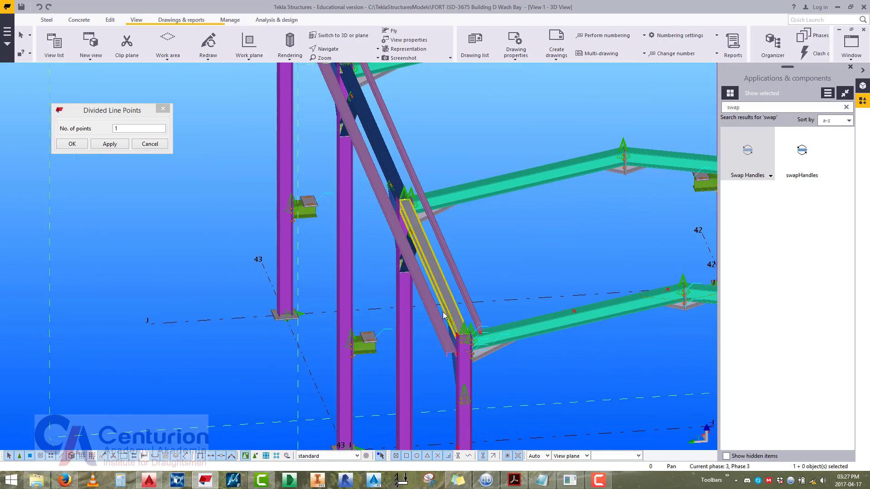
{"action": "scroll", "coordinate": [471, 317], "scroll_direction": "up", "scroll_amount": 8}
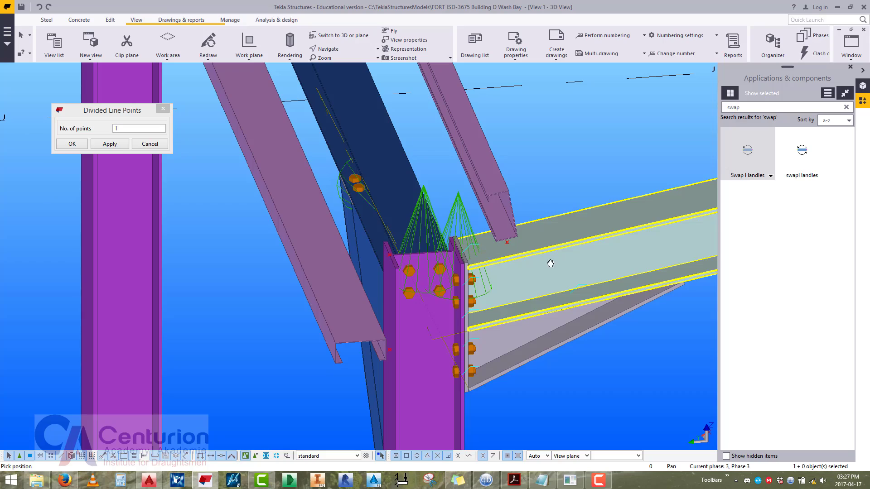
{"action": "middle_click_drag", "start_coordinate": [549, 258], "coordinate": [465, 220], "text": "ctrl"}
{"action": "right_click", "coordinate": [265, 176]}
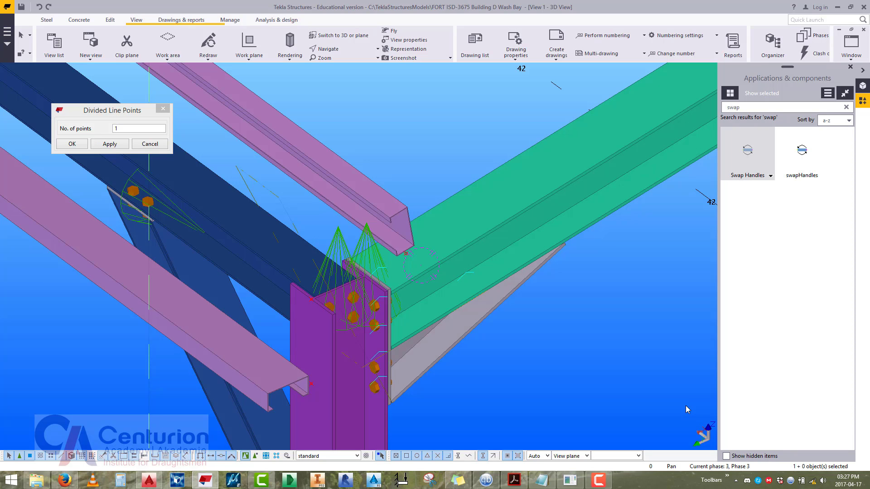
{"action": "scroll", "coordinate": [470, 396], "scroll_direction": "down", "scroll_amount": 5}
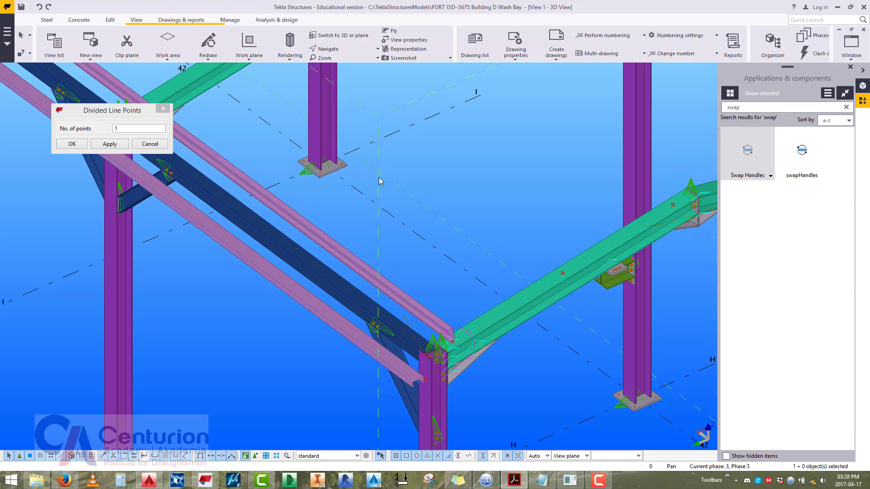
{"action": "scroll", "coordinate": [276, 256], "scroll_direction": "down", "scroll_amount": 5}
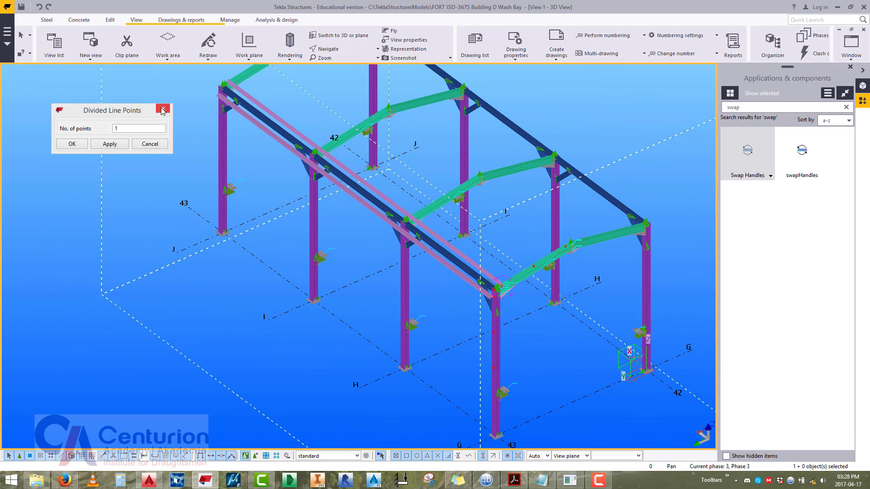
Close the Divided Line Points settings, and split the eaves purlin and the girt at the intermediate frames on grid lines I and H.
{"action": "left_click", "coordinate": [162, 109]}
{"action": "left_click", "coordinate": [110, 20]}
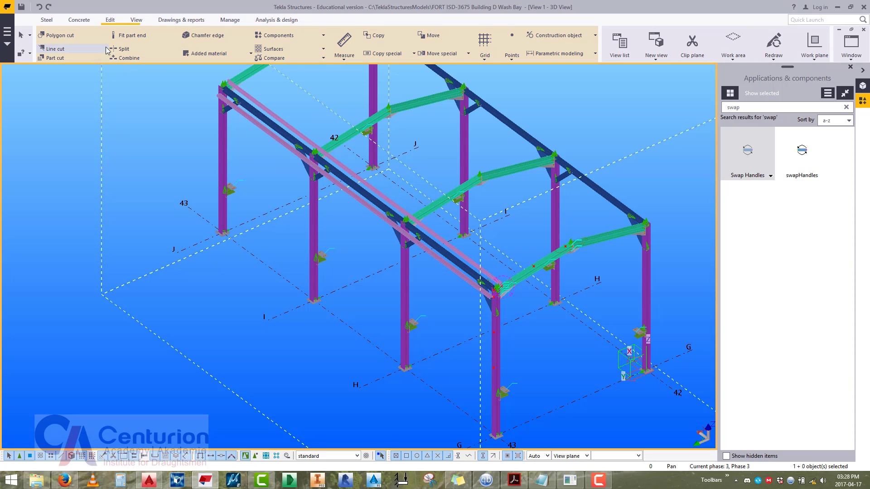
{"action": "left_click", "coordinate": [123, 49]}
{"action": "left_click", "coordinate": [288, 122]}
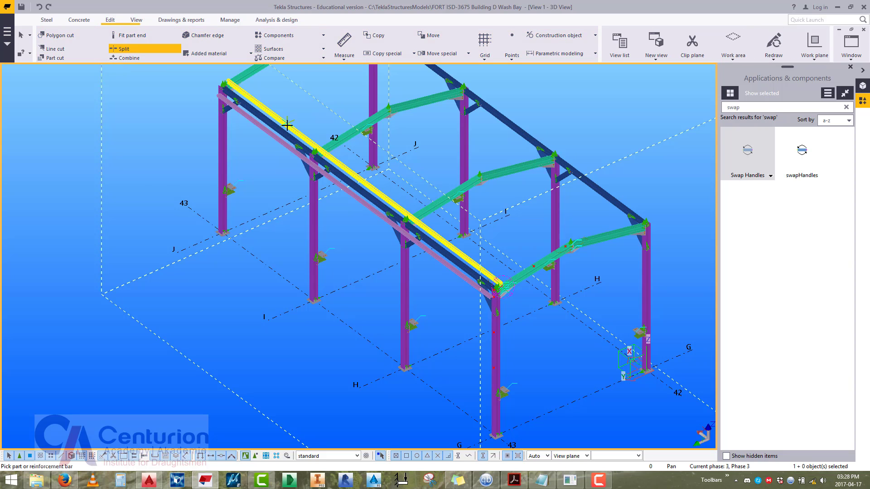
{"action": "left_click", "coordinate": [292, 311]}
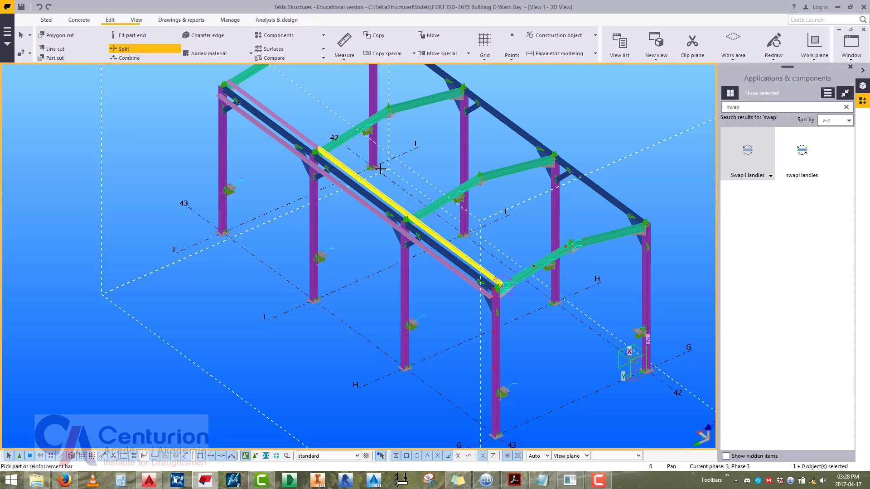
{"action": "left_click", "coordinate": [376, 385]}
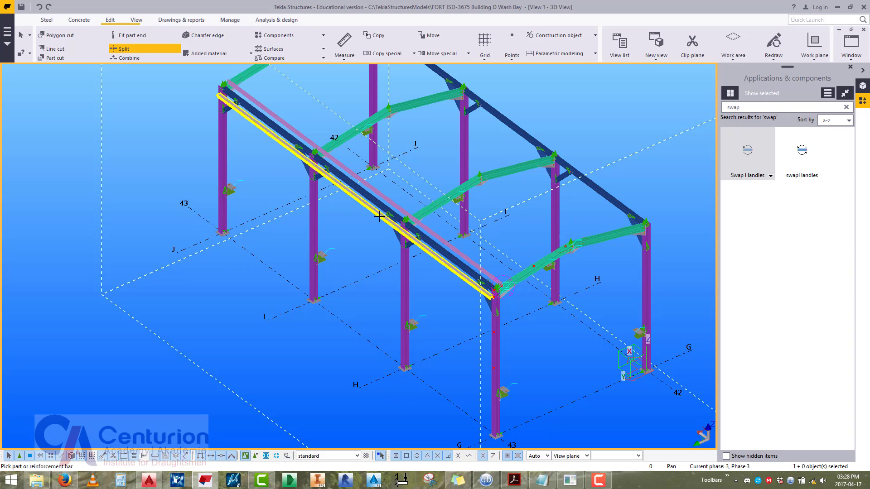
{"action": "left_click", "coordinate": [334, 181]}
{"action": "right_click", "coordinate": [240, 252]}
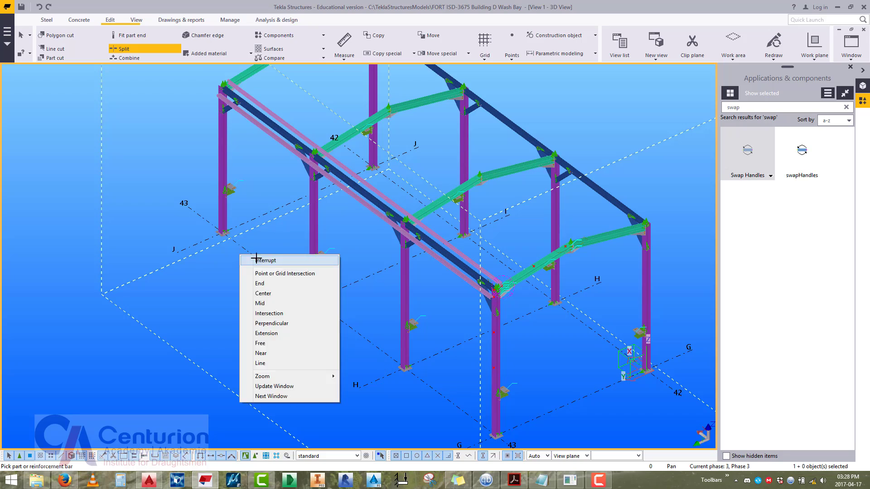
{"action": "left_click", "coordinate": [271, 260]}
Search the applications and components catalog for cold roll.
{"action": "scroll", "coordinate": [301, 175], "scroll_direction": "up", "scroll_amount": 5}
{"action": "scroll", "coordinate": [287, 249], "scroll_direction": "down", "scroll_amount": 4}
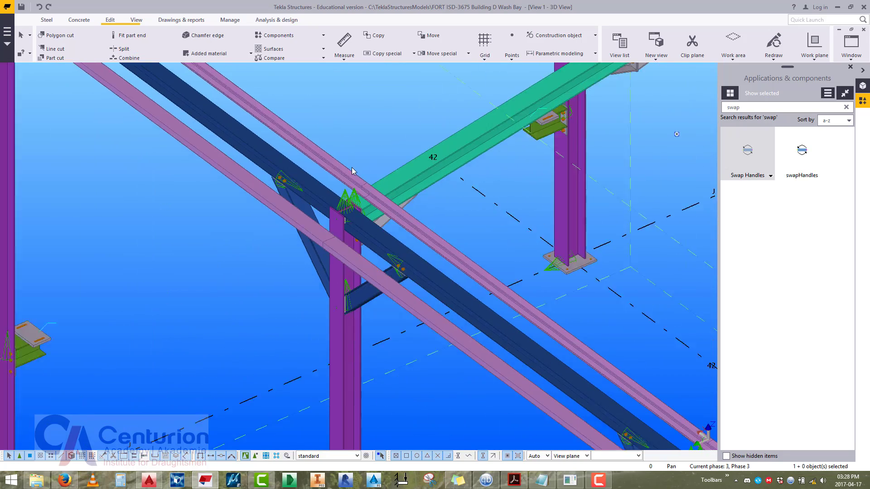
{"action": "scroll", "coordinate": [254, 171], "scroll_direction": "up", "scroll_amount": 5}
{"action": "middle_click_drag", "start_coordinate": [290, 201], "coordinate": [223, 170]}
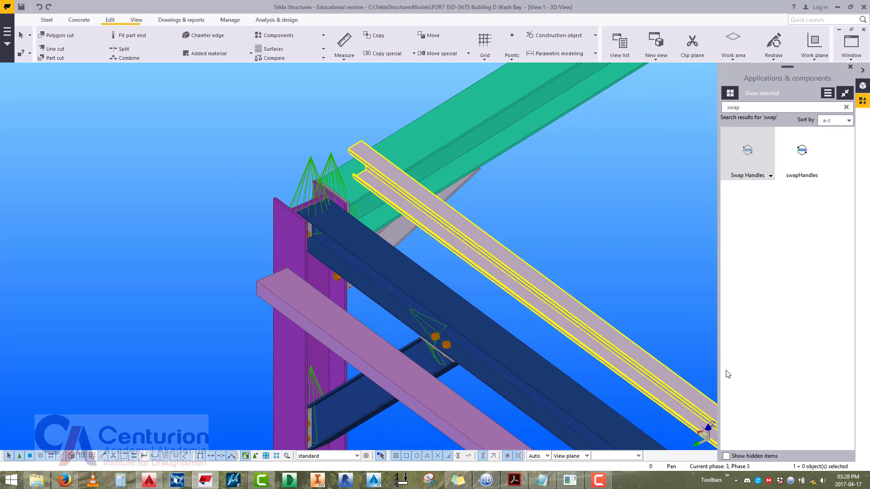
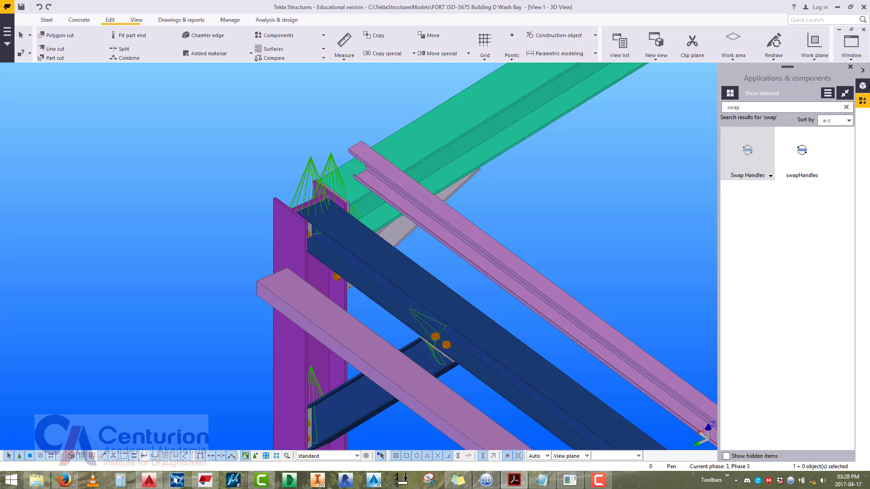
{"action": "scroll", "coordinate": [455, 230], "scroll_direction": "down", "scroll_amount": 3}
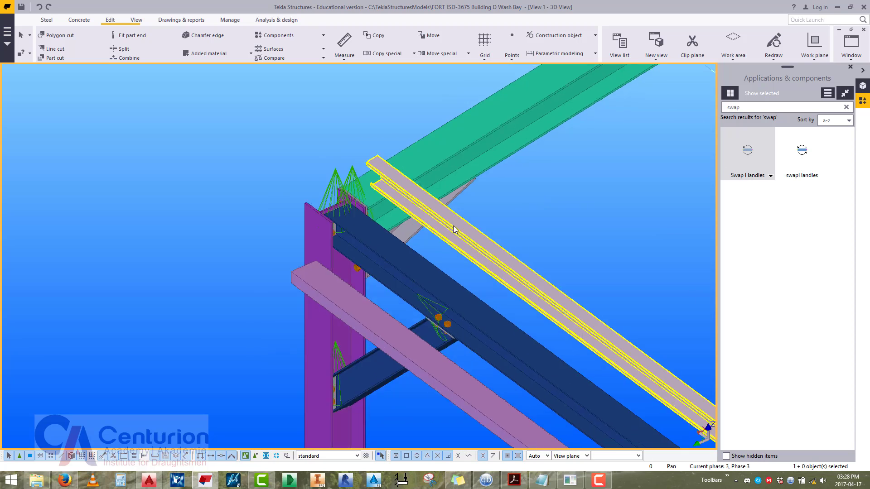
{"action": "middle_click_drag", "start_coordinate": [454, 229], "coordinate": [307, 205]}
{"action": "left_click", "coordinate": [753, 109]}
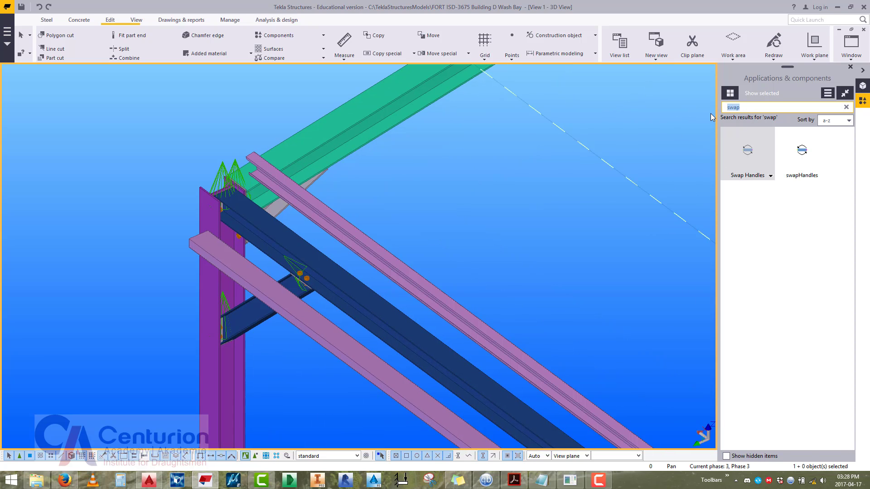
{"action": "type", "text": "cold roll"}
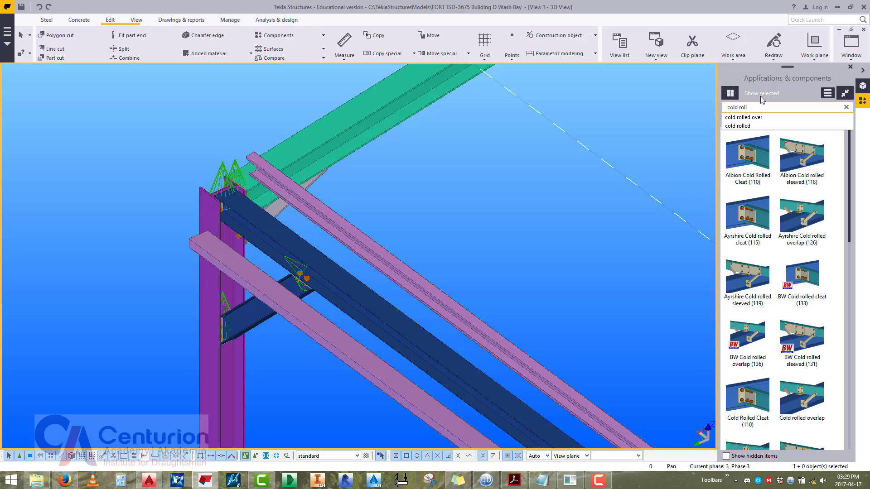
Search the catalog for cold rolled over and apply the Cold rolled overlap (1) connection between the corner column and the girt.
{"action": "left_click", "coordinate": [749, 118]}
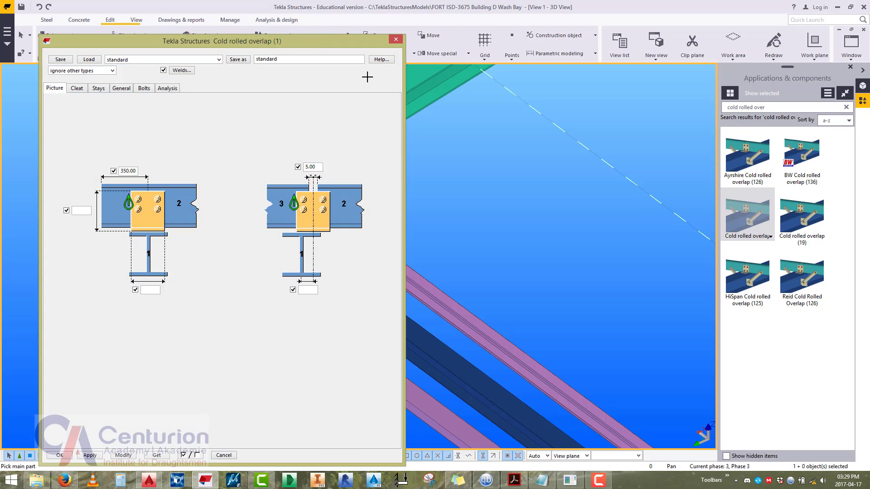
{"action": "left_click_drag", "start_coordinate": [282, 38], "coordinate": [250, 20]}
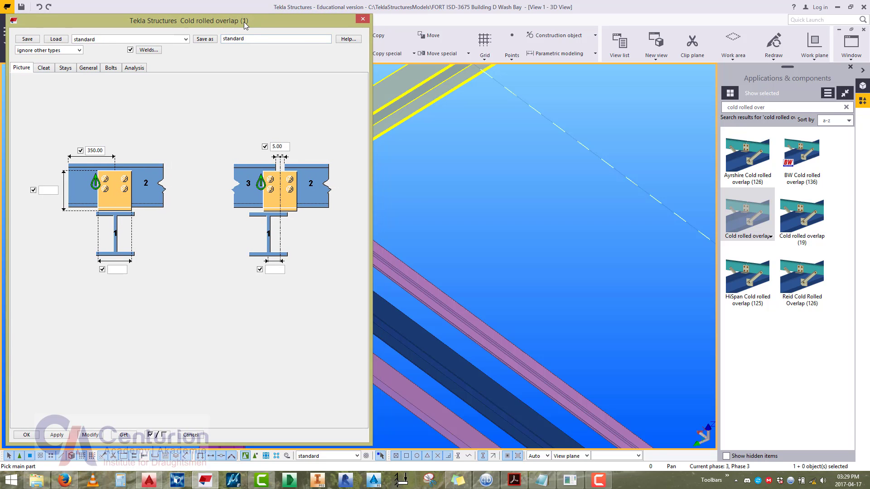
{"action": "scroll", "coordinate": [499, 283], "scroll_direction": "down", "scroll_amount": 5}
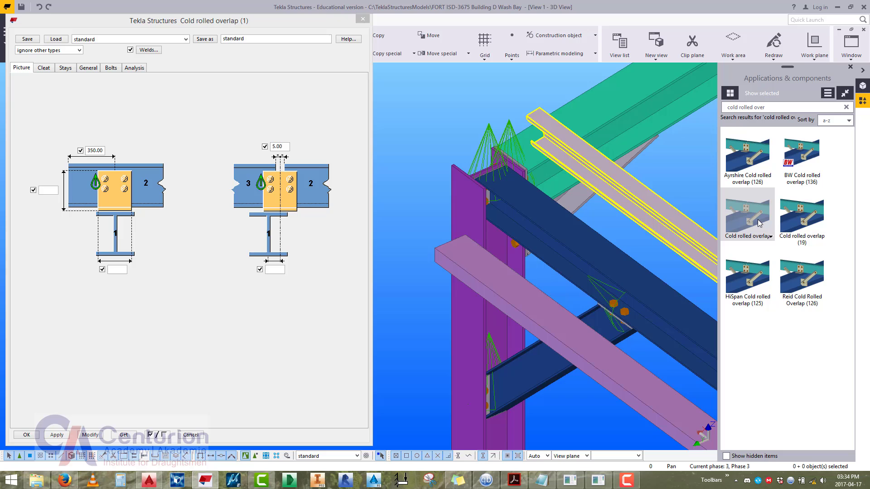
{"action": "left_click", "coordinate": [760, 222]}
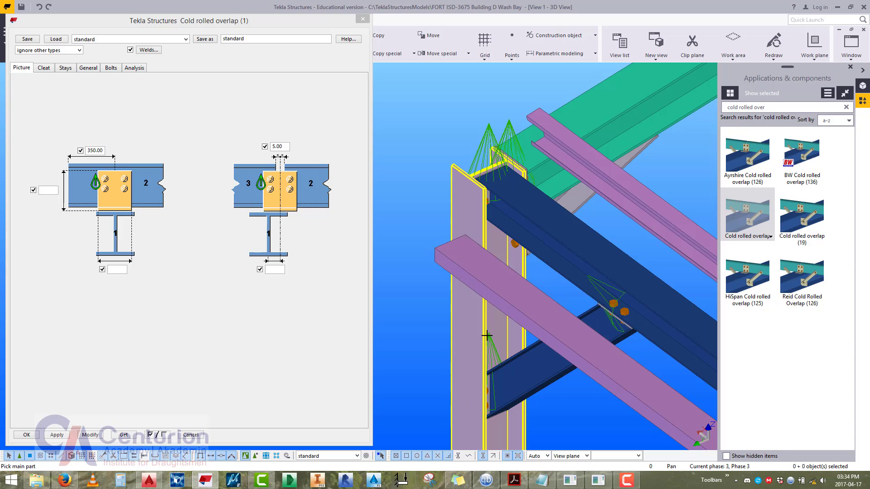
{"action": "scroll", "coordinate": [417, 176], "scroll_direction": "up", "scroll_amount": 6}
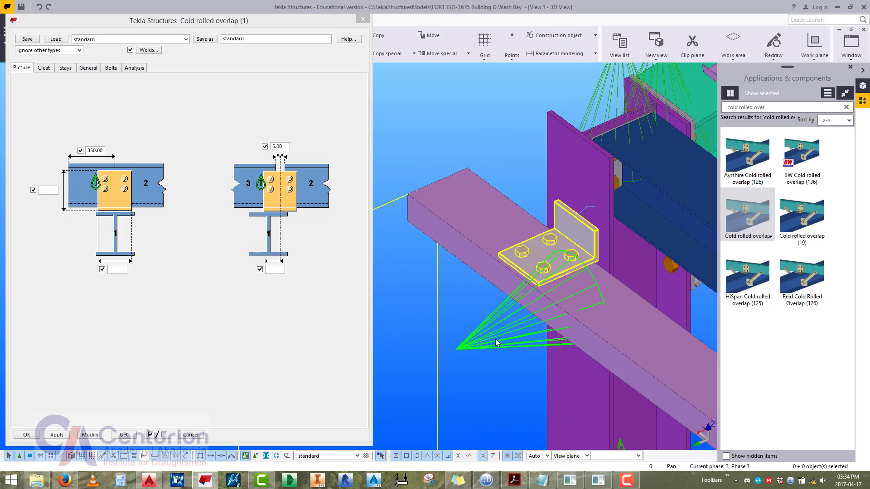
Set the overlap length of the new girt connection to 250 mm and update the connection.
{"action": "left_click", "coordinate": [496, 339]}
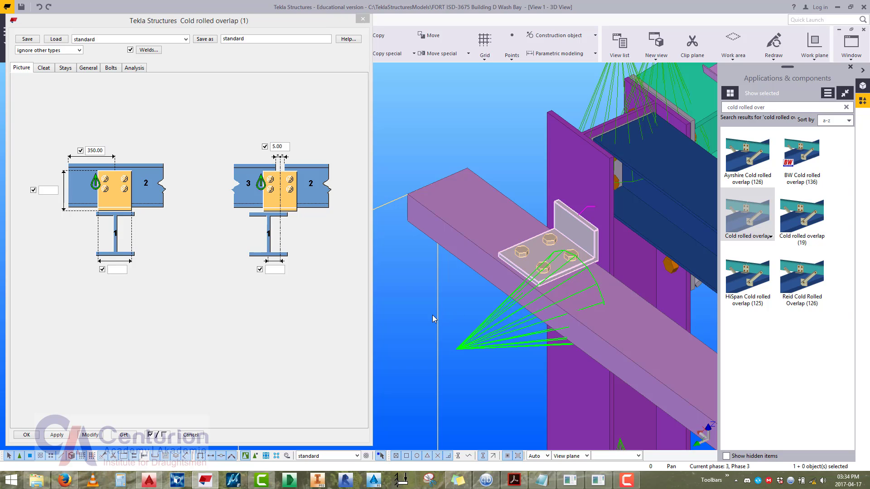
{"action": "left_click", "coordinate": [103, 151]}
{"action": "left_click_drag", "start_coordinate": [103, 151], "coordinate": [65, 154]}
{"action": "type", "text": "250"}
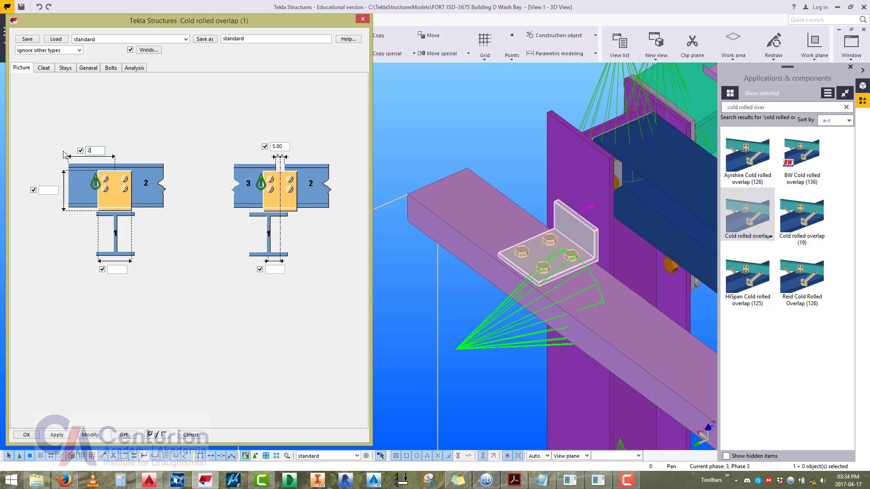
{"action": "left_click", "coordinate": [95, 436]}
{"action": "middle_click_drag", "start_coordinate": [542, 218], "coordinate": [510, 212]}
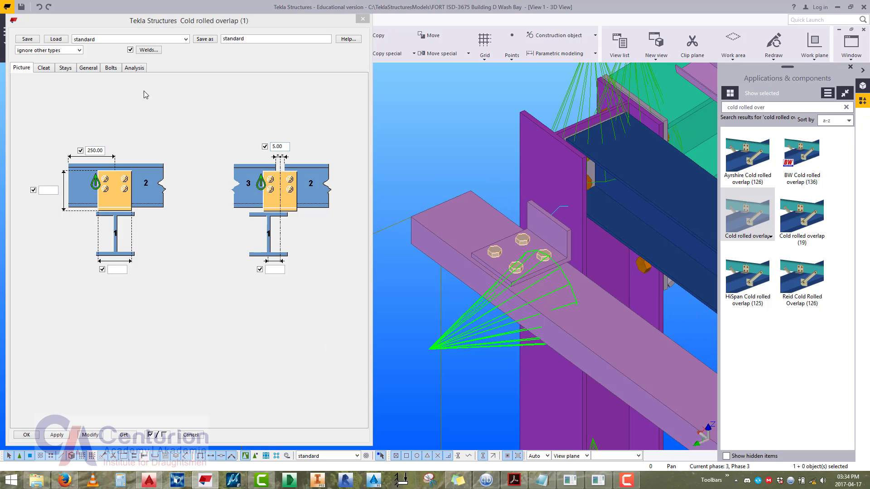
Change the girt connection's cleat profile to PL8*130 and update the connection.
{"action": "left_click", "coordinate": [44, 68]}
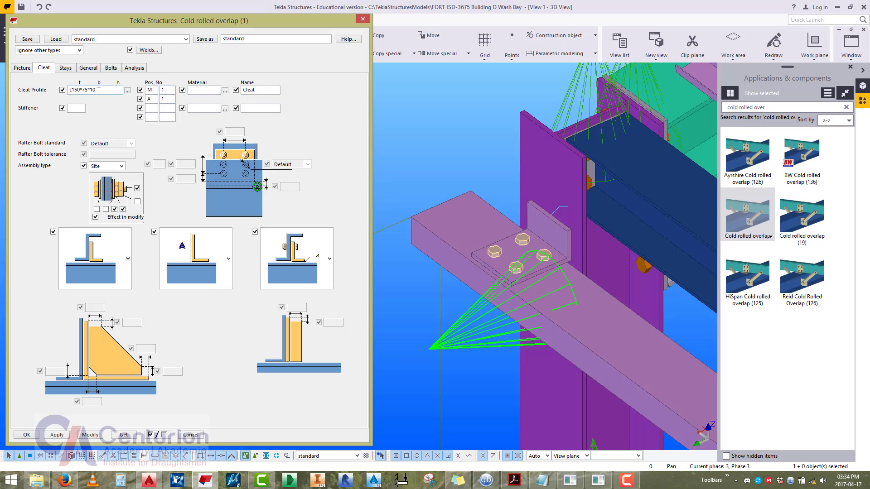
{"action": "left_click_drag", "start_coordinate": [102, 91], "coordinate": [49, 88]}
{"action": "type", "text": "PL8*130"}
{"action": "left_click", "coordinate": [91, 435]}
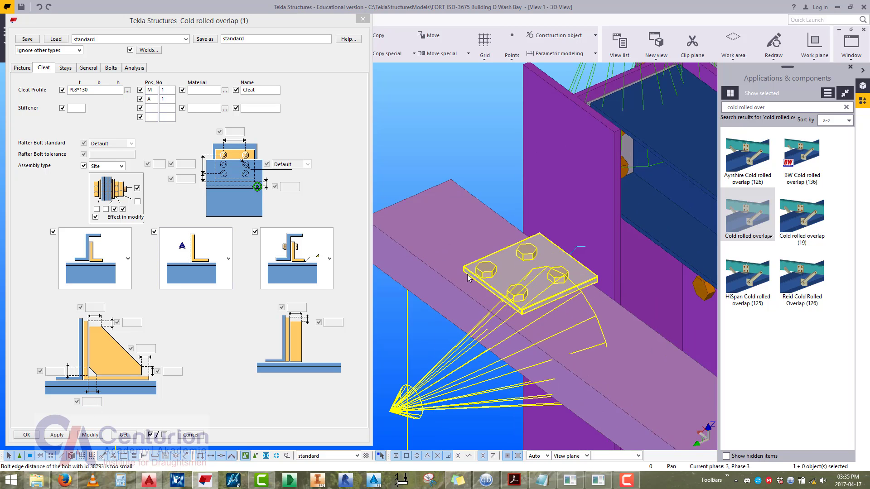
Set the distance from the column to the first cleat bolt row to 75 mm and update the connection.
{"action": "left_click", "coordinate": [91, 67]}
{"action": "left_click", "coordinate": [110, 68]}
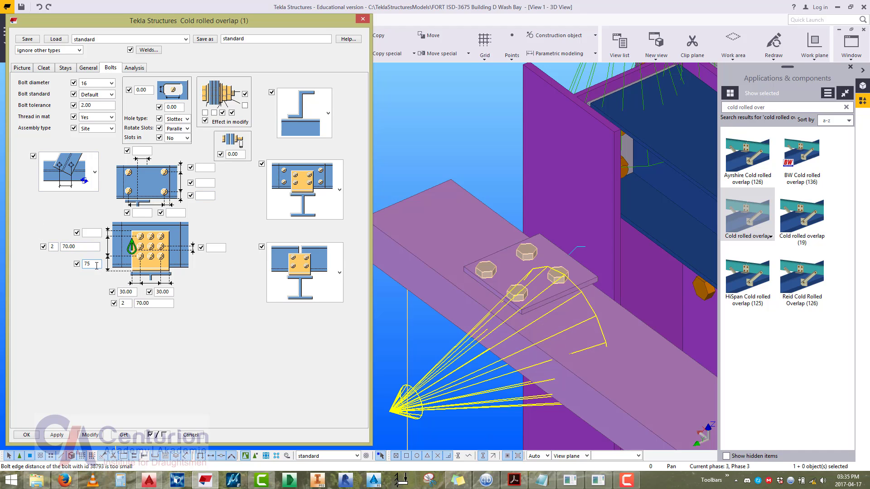
{"action": "left_click", "coordinate": [90, 435]}
{"action": "middle_click_drag", "start_coordinate": [515, 261], "coordinate": [497, 264]}
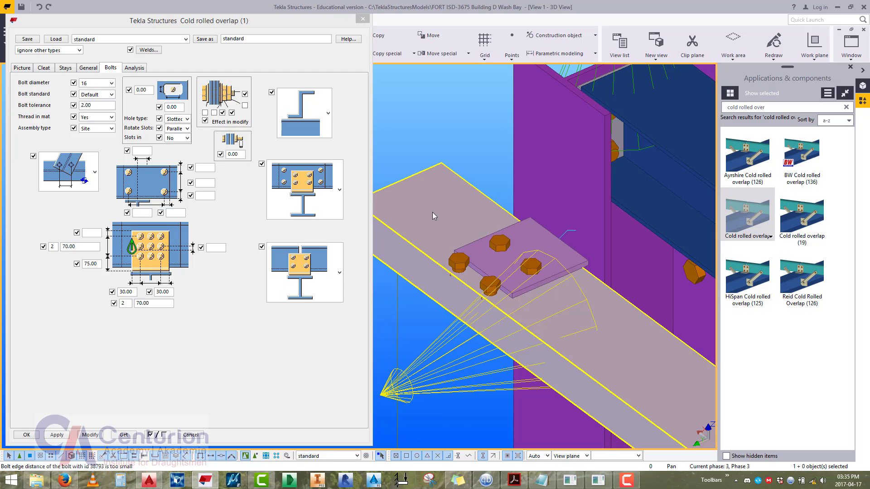
Change only the profile of all six eaves purlin and girt segments to CFLC200*75*20*2.5.
{"action": "double_click", "coordinate": [425, 199]}
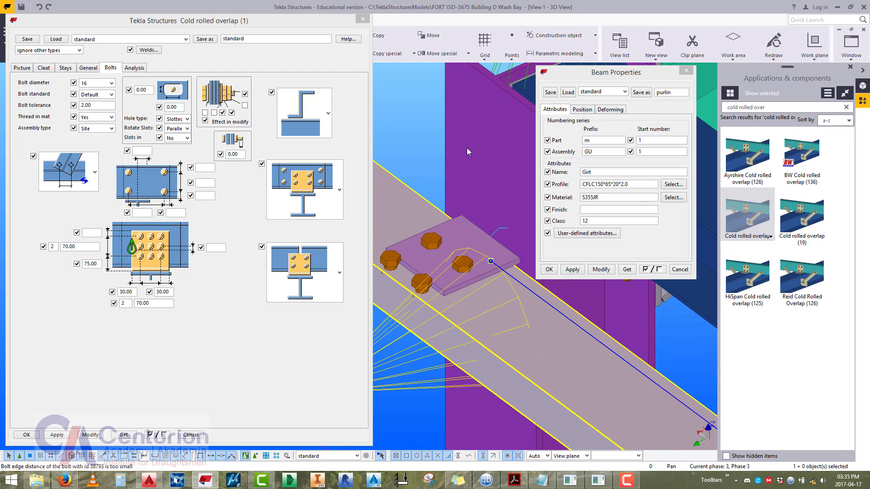
{"action": "left_click_drag", "start_coordinate": [587, 76], "coordinate": [609, 71]}
{"action": "scroll", "coordinate": [415, 214], "scroll_direction": "down", "scroll_amount": 6}
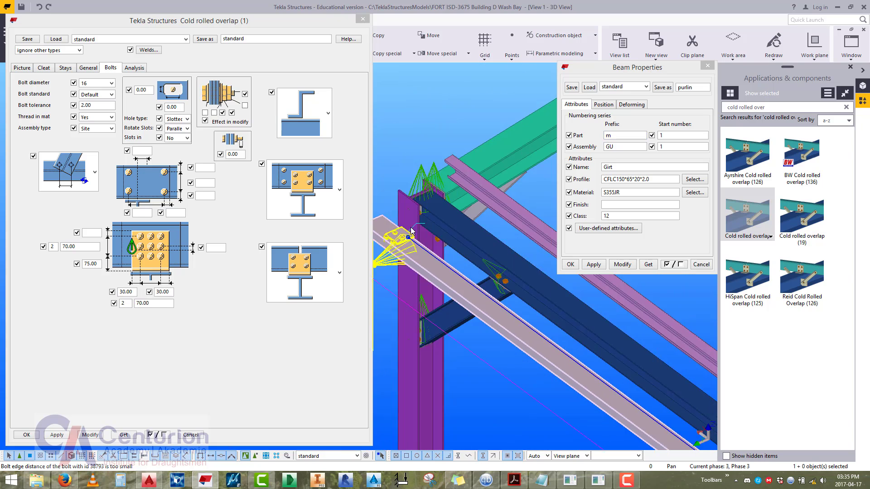
{"action": "scroll", "coordinate": [410, 227], "scroll_direction": "down", "scroll_amount": 2}
{"action": "left_click", "coordinate": [484, 230], "text": "ctrl"}
{"action": "scroll", "coordinate": [491, 252], "scroll_direction": "down", "scroll_amount": 3}
{"action": "middle_click_drag", "start_coordinate": [493, 253], "coordinate": [343, 162]}
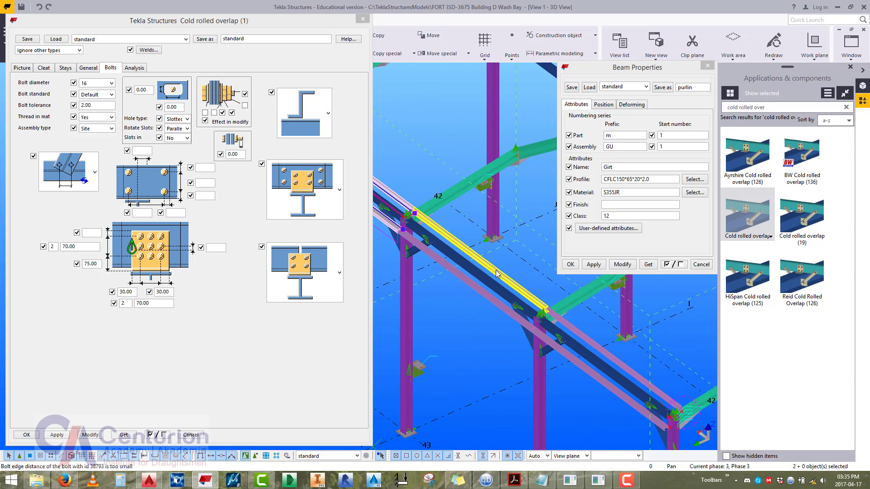
{"action": "left_click", "coordinate": [497, 274], "text": "ctrl"}
{"action": "left_click", "coordinate": [516, 320], "text": "ctrl"}
{"action": "left_click", "coordinate": [615, 352], "text": "ctrl"}
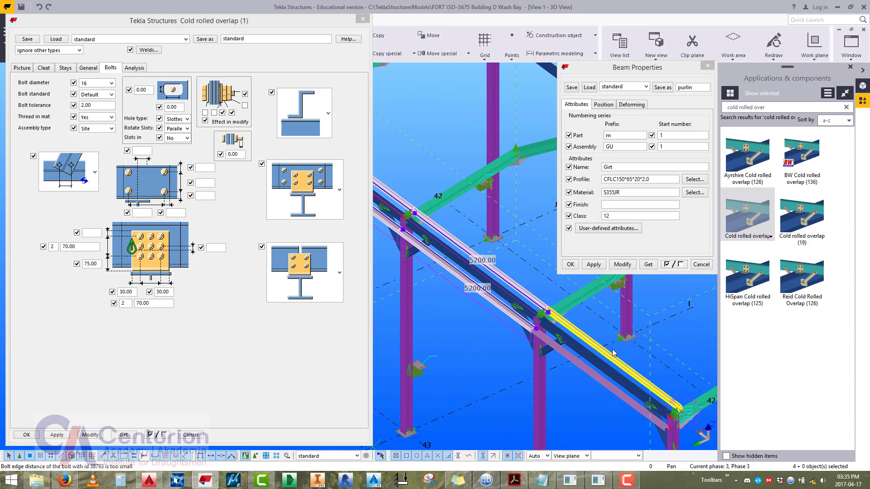
{"action": "left_click", "coordinate": [589, 362], "text": "ctrl"}
{"action": "scroll", "coordinate": [504, 286], "scroll_direction": "down", "scroll_amount": 3}
{"action": "scroll", "coordinate": [504, 286], "scroll_direction": "up", "scroll_amount": 6}
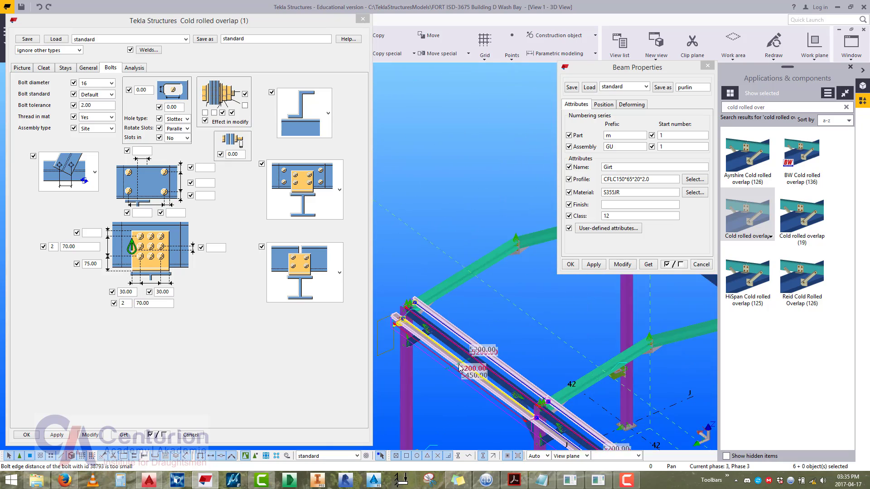
{"action": "scroll", "coordinate": [536, 317], "scroll_direction": "up", "scroll_amount": 4}
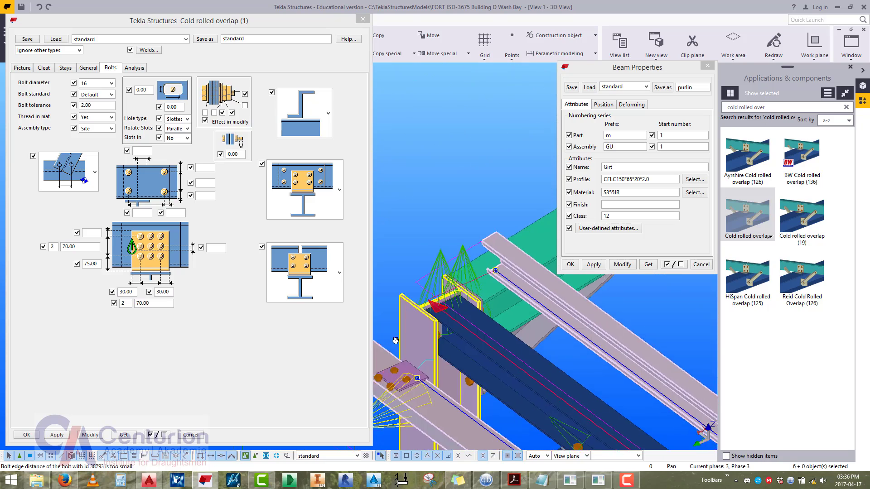
{"action": "left_click", "coordinate": [667, 265]}
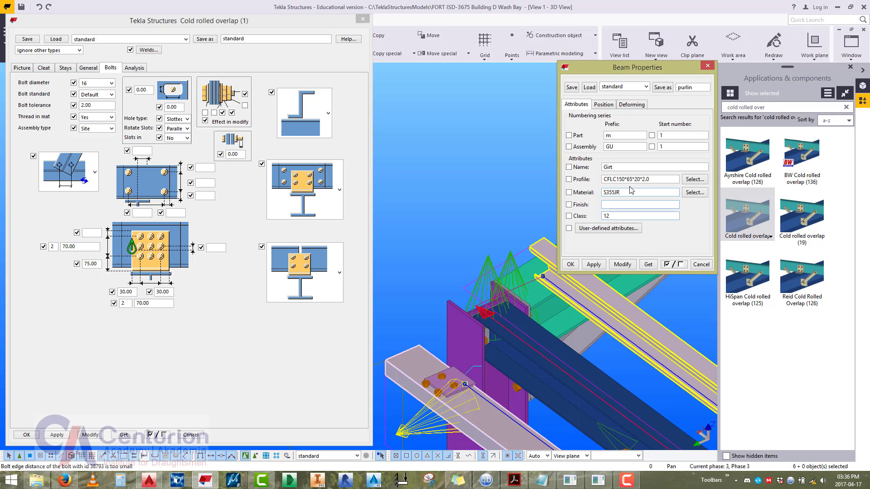
{"action": "left_click", "coordinate": [693, 180]}
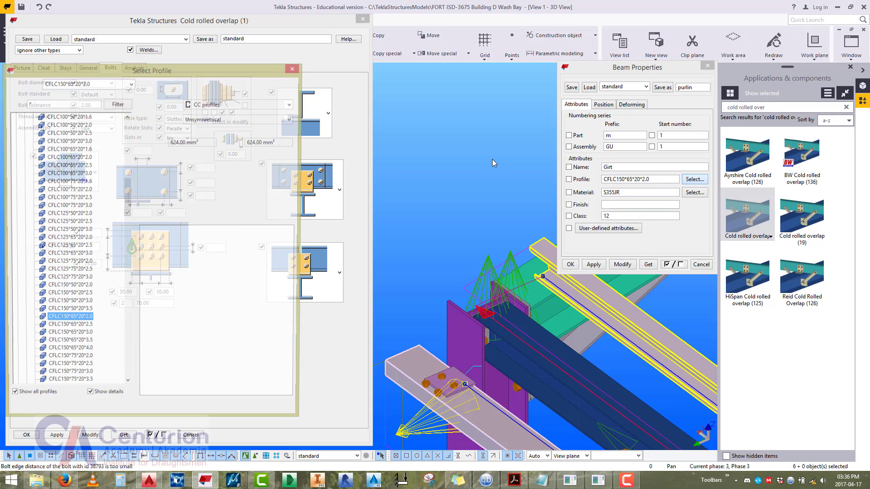
{"action": "scroll", "coordinate": [77, 254], "scroll_direction": "down", "scroll_amount": 10}
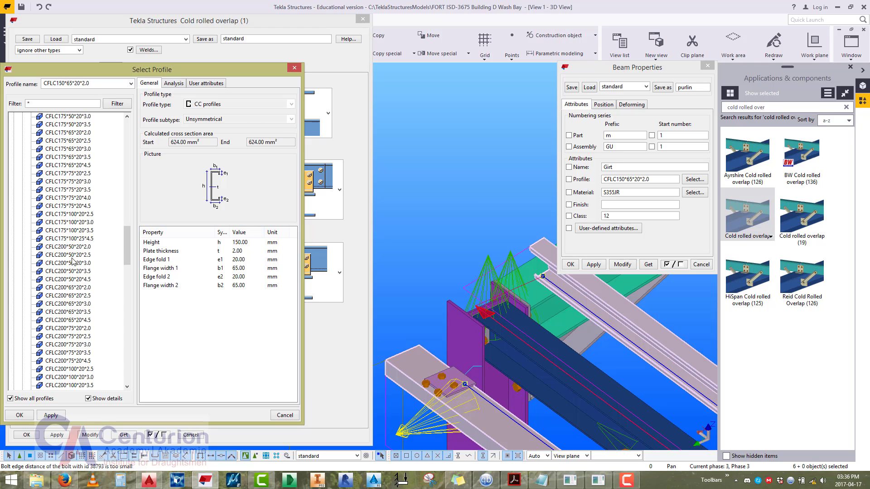
{"action": "left_click", "coordinate": [70, 248]}
{"action": "scroll", "coordinate": [73, 259], "scroll_direction": "down", "scroll_amount": 3}
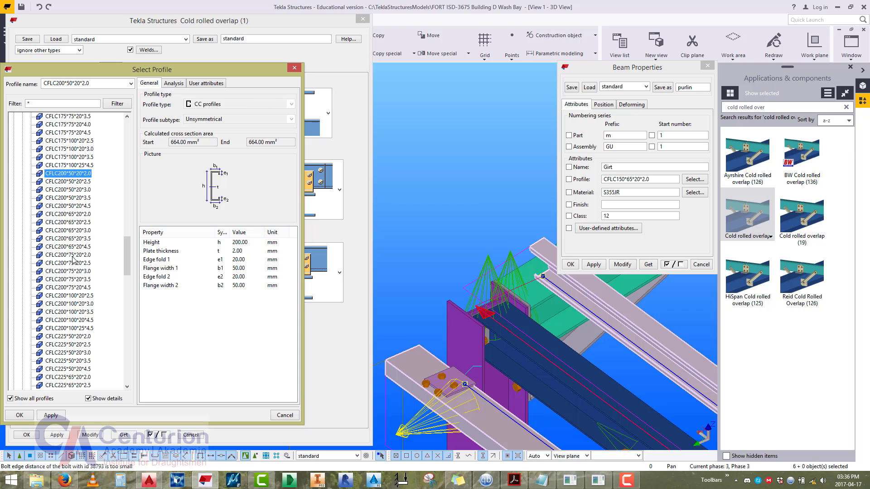
{"action": "left_click", "coordinate": [73, 256]}
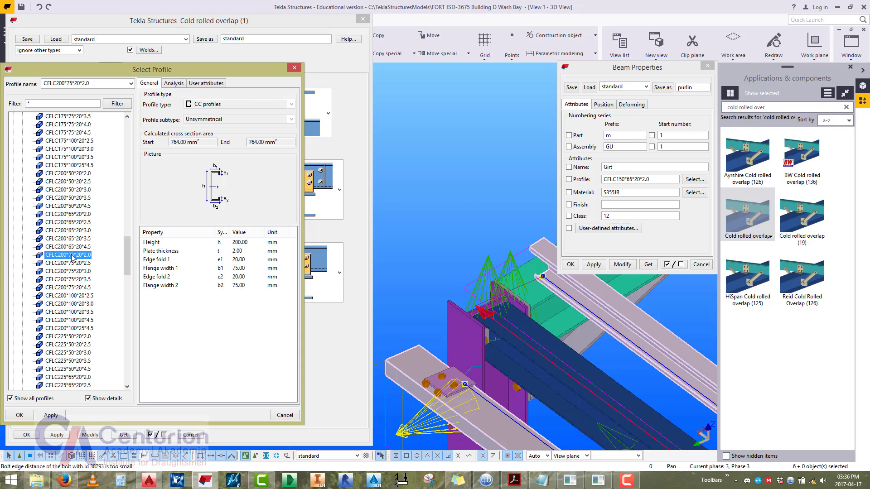
{"action": "left_click", "coordinate": [71, 263]}
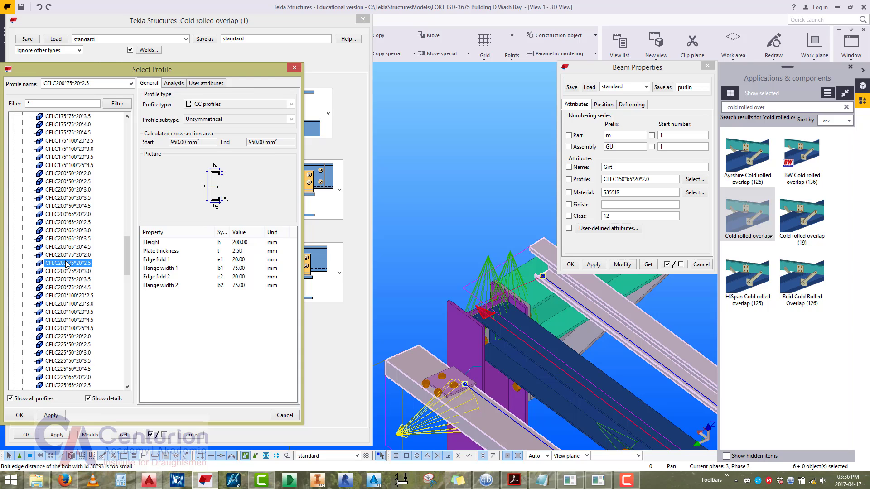
{"action": "left_click", "coordinate": [20, 415]}
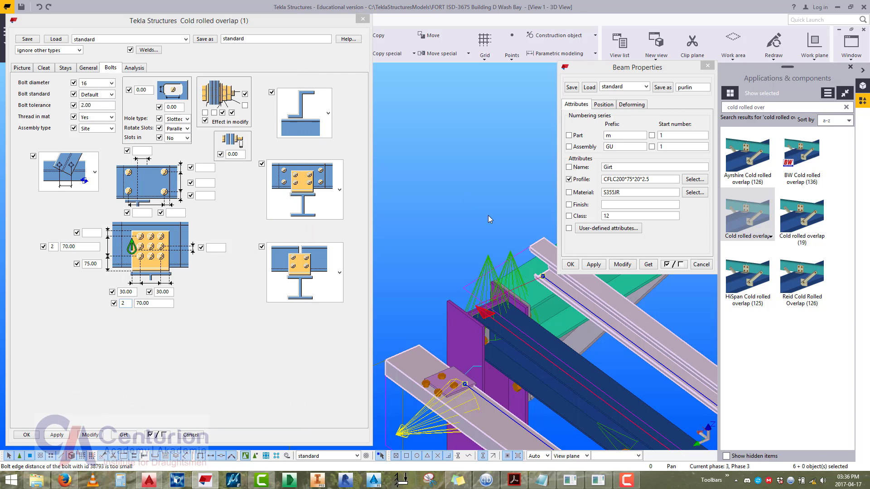
{"action": "left_click", "coordinate": [630, 265]}
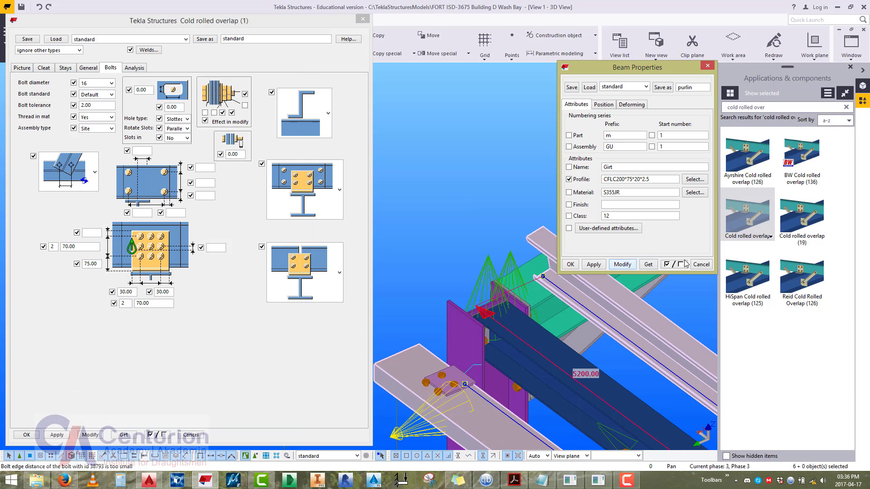
{"action": "left_click", "coordinate": [701, 265]}
Reapply the overlap connection to the resized girt and set the cleat's part position prefix to m.
{"action": "middle_click_drag", "start_coordinate": [445, 287], "coordinate": [501, 216]}
{"action": "scroll", "coordinate": [467, 336], "scroll_direction": "up", "scroll_amount": 2}
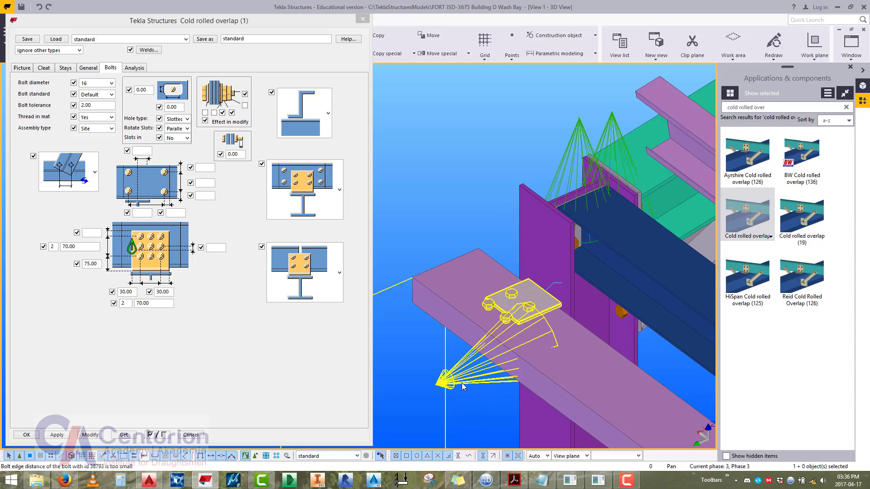
{"action": "left_click", "coordinate": [91, 435]}
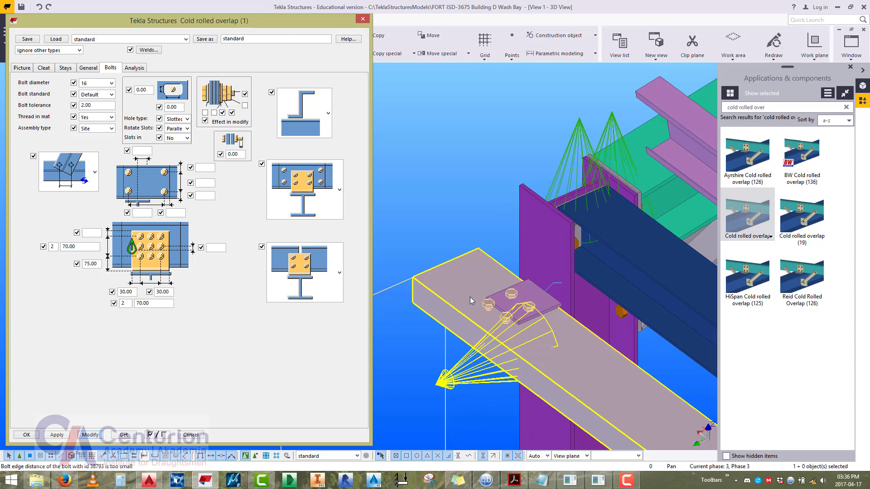
{"action": "scroll", "coordinate": [485, 292], "scroll_direction": "up", "scroll_amount": 3}
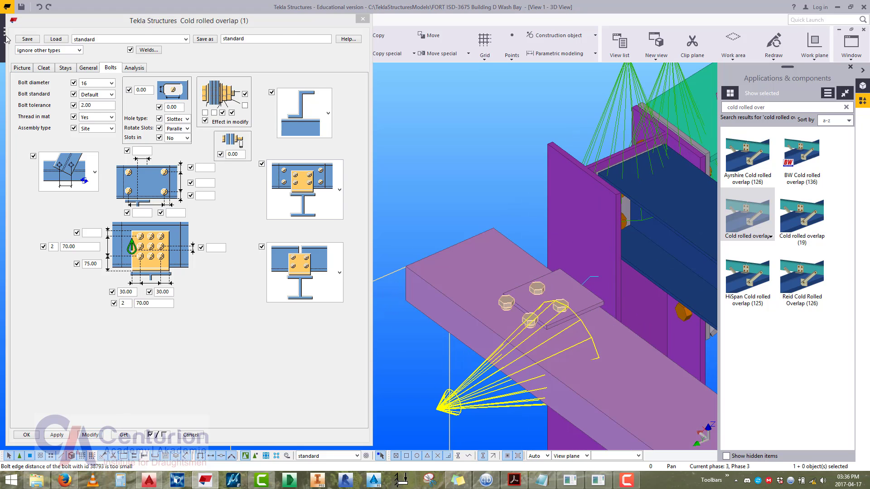
{"action": "left_click", "coordinate": [22, 67]}
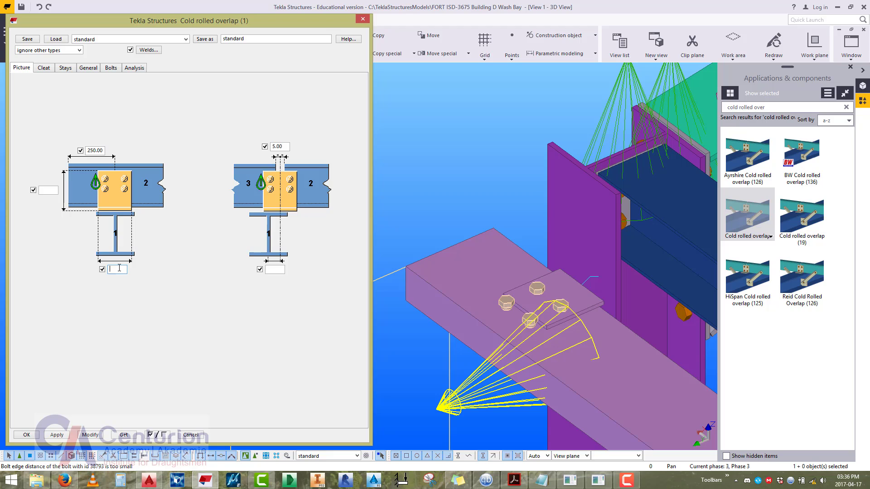
{"action": "left_click", "coordinate": [44, 68]}
{"action": "left_click_drag", "start_coordinate": [86, 94], "coordinate": [82, 96]}
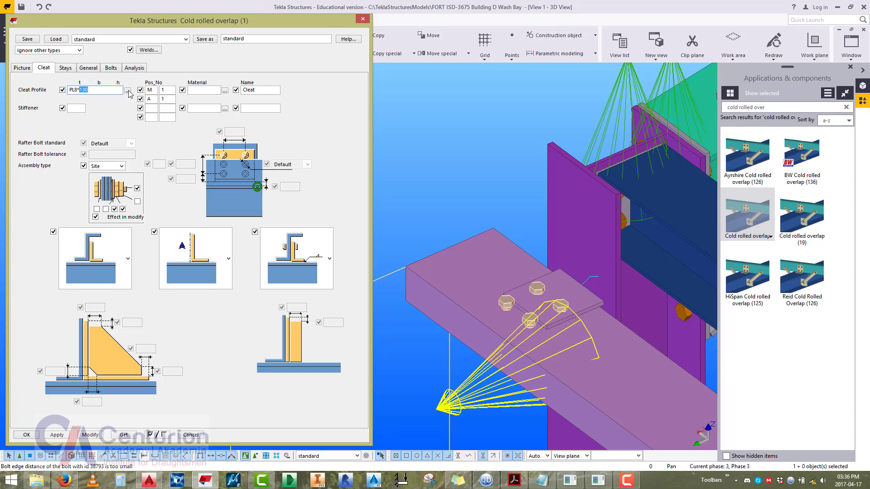
{"action": "double_click", "coordinate": [149, 91]}
{"action": "left_click", "coordinate": [90, 435]}
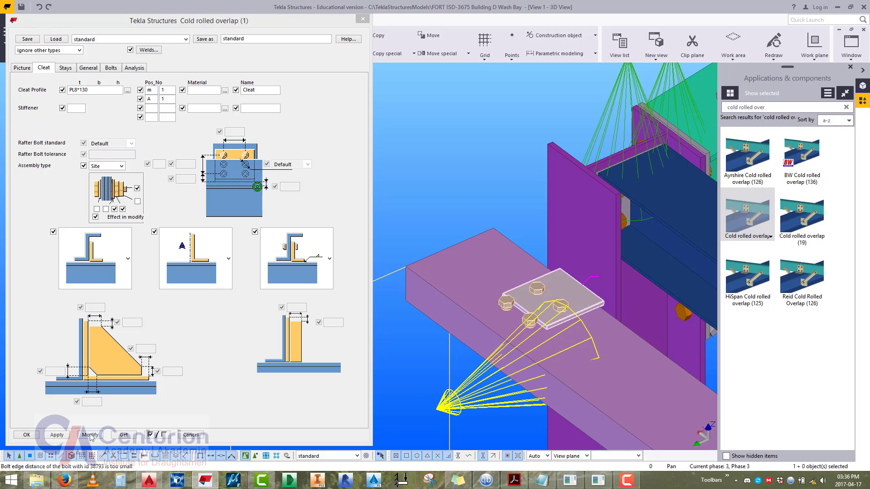
Set the cleat profile of the girt connection to PL8*170 and update the connection.
{"action": "scroll", "coordinate": [542, 325], "scroll_direction": "up", "scroll_amount": 3}
{"action": "middle_click_drag", "start_coordinate": [526, 337], "coordinate": [542, 325]}
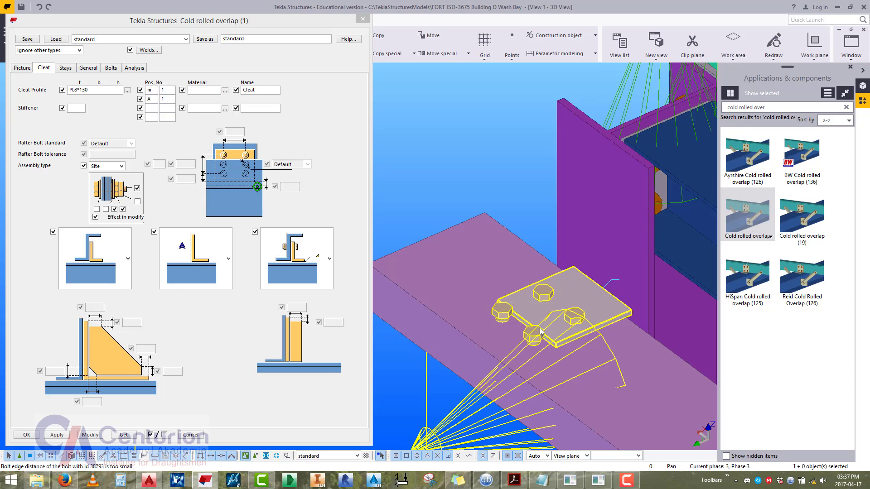
{"action": "left_click", "coordinate": [86, 91]}
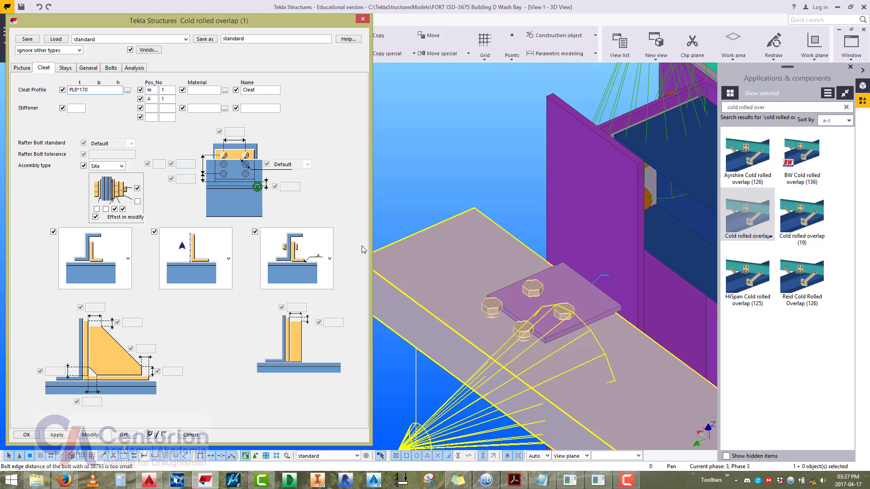
{"action": "left_click", "coordinate": [96, 435]}
{"action": "scroll", "coordinate": [531, 334], "scroll_direction": "down", "scroll_amount": 4}
{"action": "scroll", "coordinate": [520, 355], "scroll_direction": "up", "scroll_amount": 5}
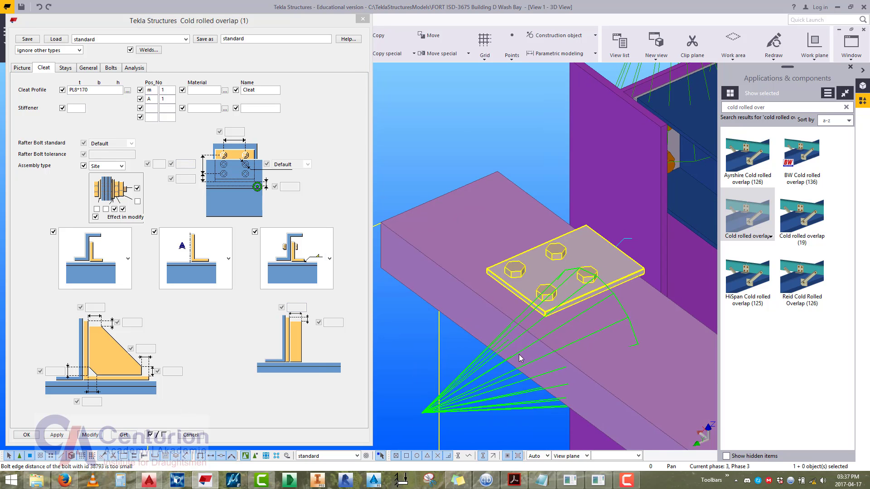
Delete the cold rolled overlap connection, with its cleat and bolts, from the girt at the current column.
{"action": "scroll", "coordinate": [520, 355], "scroll_direction": "down", "scroll_amount": 5}
{"action": "scroll", "coordinate": [507, 349], "scroll_direction": "up", "scroll_amount": 4}
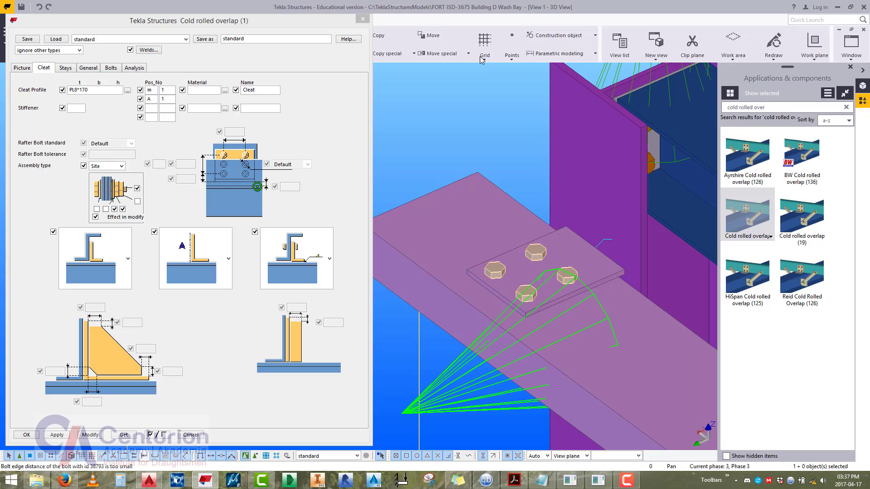
{"action": "left_click", "coordinate": [851, 43]}
{"action": "left_click", "coordinate": [833, 118]}
{"action": "scroll", "coordinate": [600, 206], "scroll_direction": "down", "scroll_amount": 5}
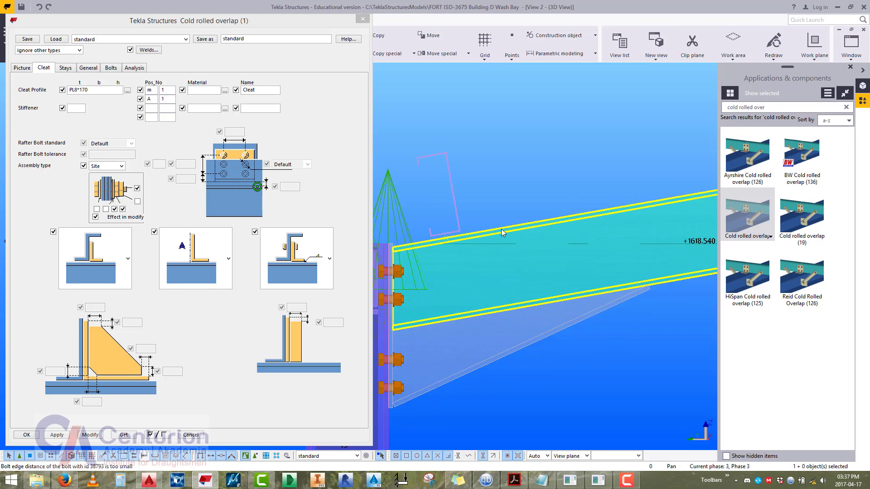
{"action": "left_click", "coordinate": [861, 46]}
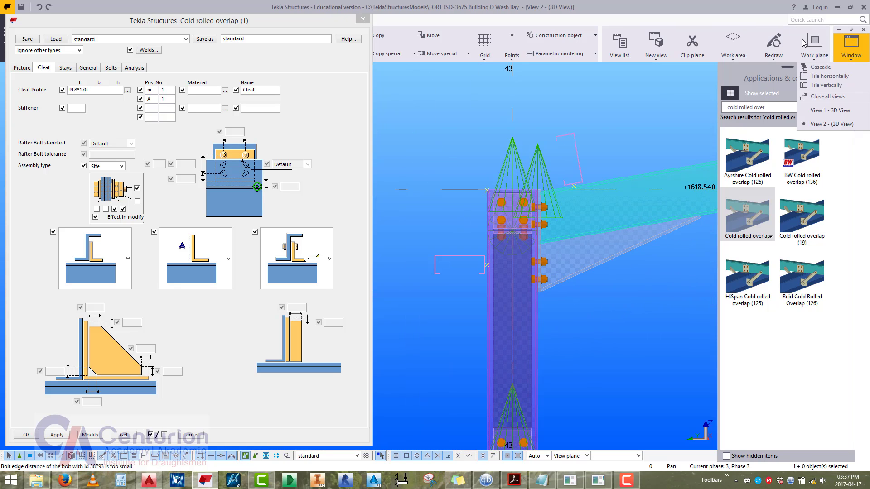
{"action": "left_click", "coordinate": [832, 111]}
{"action": "scroll", "coordinate": [509, 201], "scroll_direction": "down", "scroll_amount": 3}
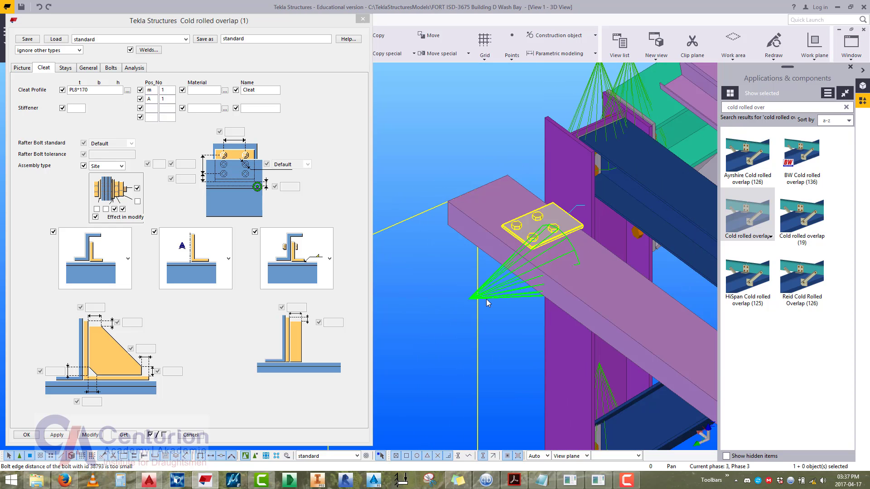
{"action": "right_click", "coordinate": [490, 284]}
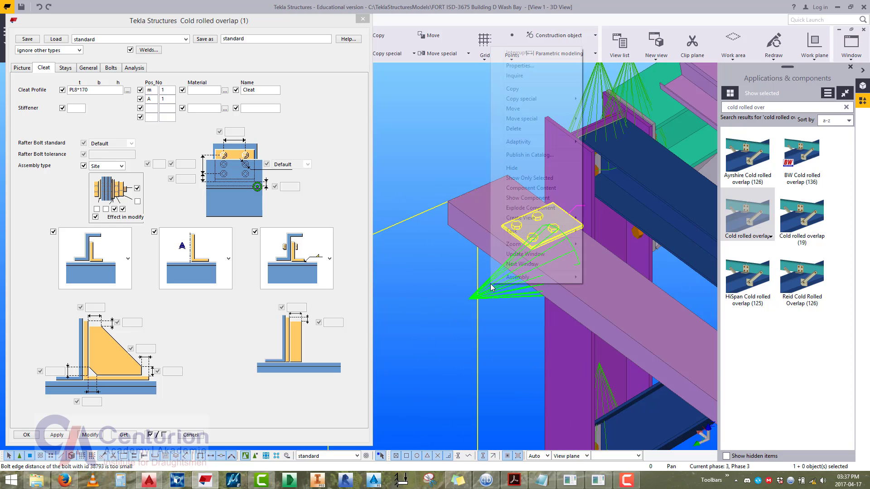
{"action": "left_click", "coordinate": [514, 129]}
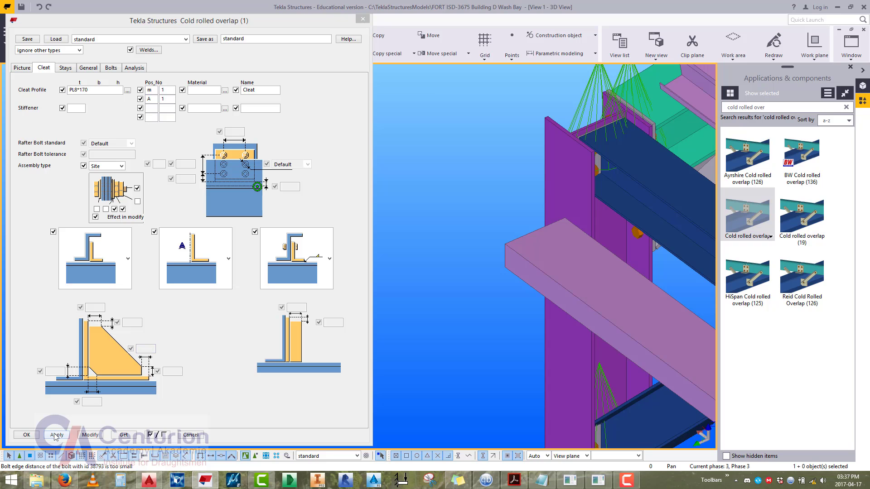
Apply the Cold rolled overlap (1) connection between the end frame's column and the girt, using the column as main part.
{"action": "scroll", "coordinate": [454, 213], "scroll_direction": "down", "scroll_amount": 5}
{"action": "scroll", "coordinate": [584, 285], "scroll_direction": "up", "scroll_amount": 10}
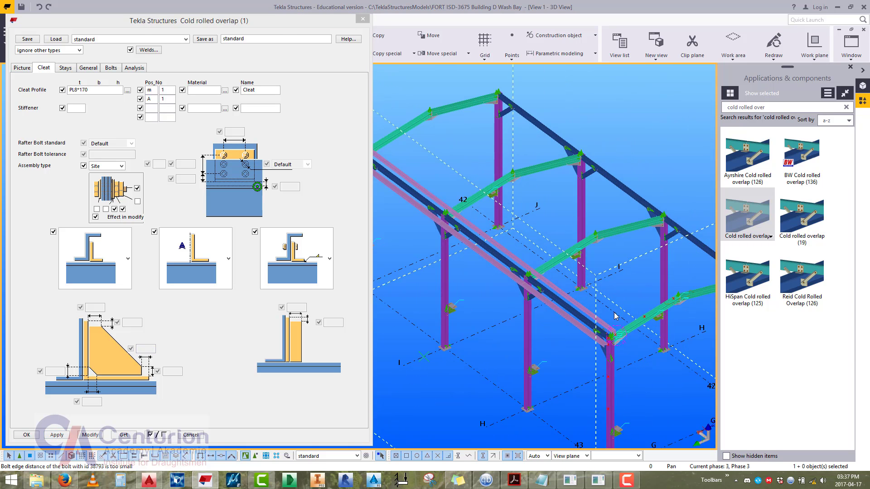
{"action": "left_click", "coordinate": [742, 229]}
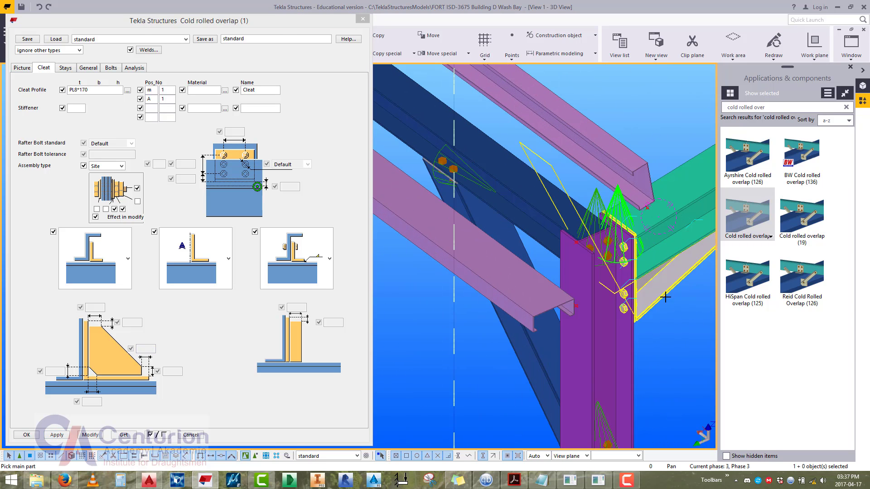
{"action": "left_click", "coordinate": [623, 361]}
{"action": "left_click", "coordinate": [549, 297]}
{"action": "middle_click", "coordinate": [542, 256]}
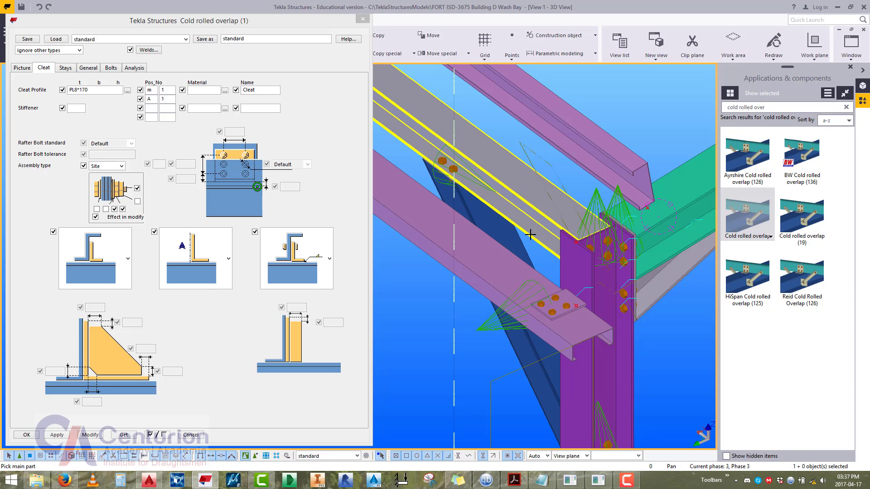
Measure from the outer end of the new girt cleat toward its bolts in View 2.
{"action": "left_click", "coordinate": [851, 46]}
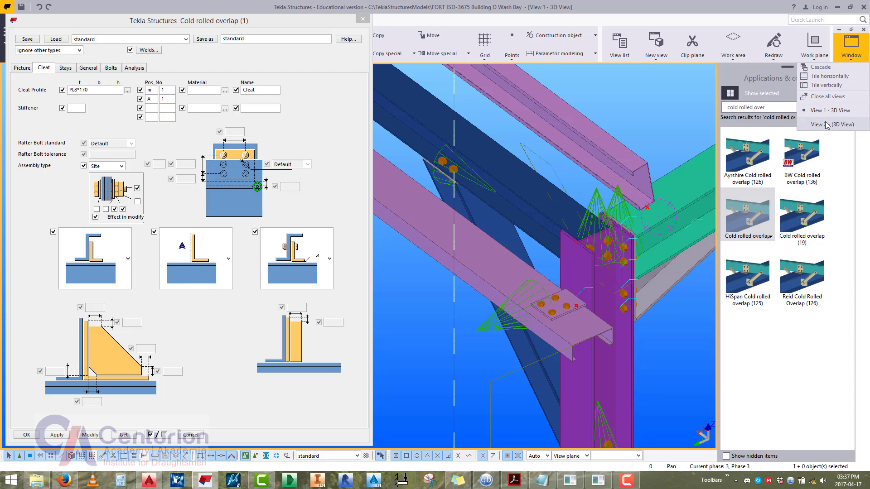
{"action": "left_click", "coordinate": [832, 124]}
{"action": "scroll", "coordinate": [564, 200], "scroll_direction": "up", "scroll_amount": 5}
{"action": "scroll", "coordinate": [542, 247], "scroll_direction": "up", "scroll_amount": 2}
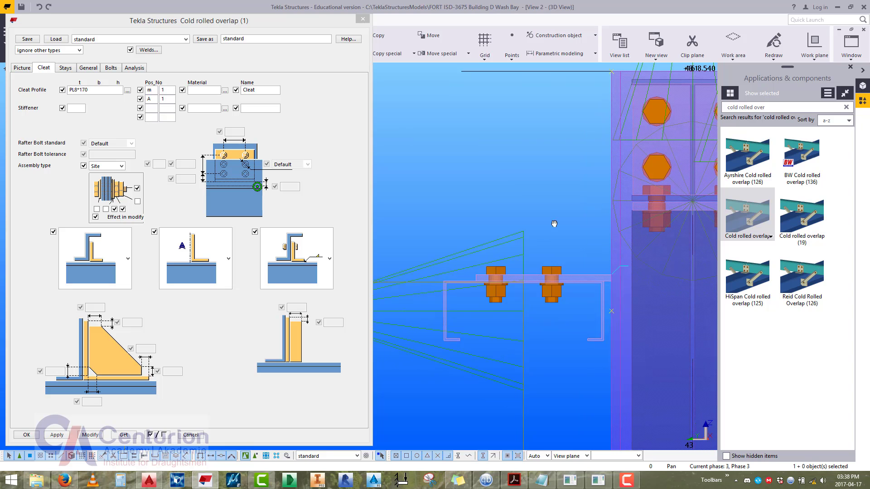
{"action": "key", "text": "f"}
{"action": "left_click", "coordinate": [479, 273]}
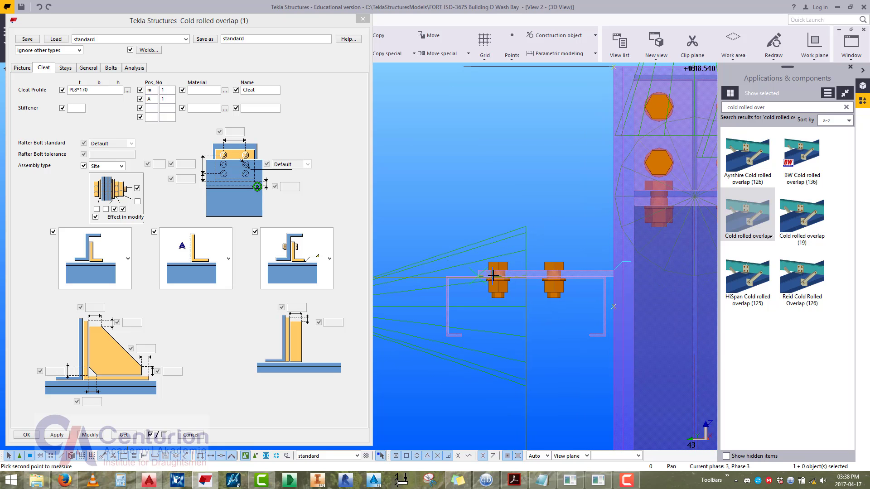
Measure from the cleat's outer end to the first bolt, between the two bolts, and from the second bolt to the column face.
{"action": "left_click", "coordinate": [498, 266]}
{"action": "left_click", "coordinate": [498, 265]}
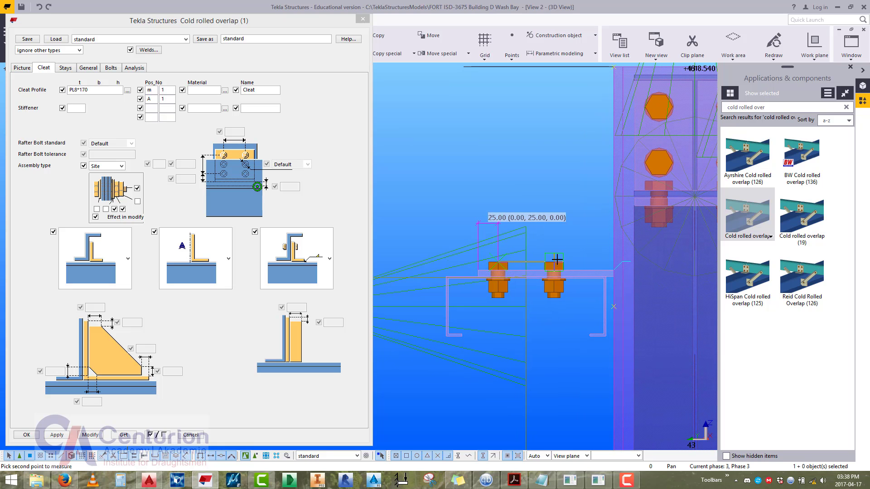
{"action": "left_click", "coordinate": [553, 261]}
{"action": "left_click", "coordinate": [556, 261]}
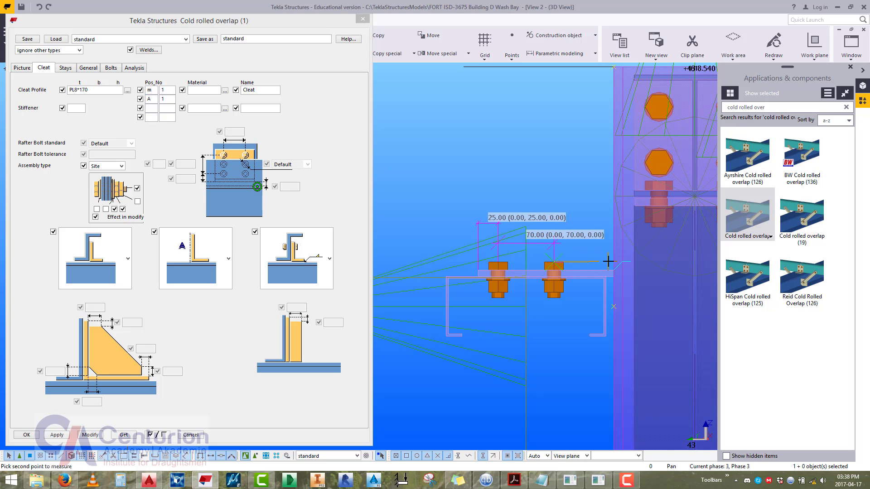
{"action": "left_click", "coordinate": [608, 260]}
{"action": "right_click", "coordinate": [542, 187]}
{"action": "left_click", "coordinate": [552, 194]}
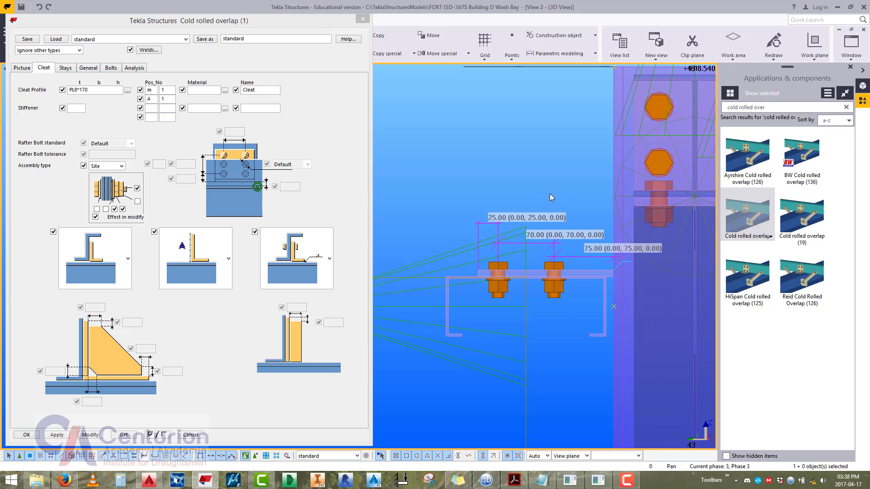
{"action": "right_click", "coordinate": [530, 164]}
{"action": "left_click", "coordinate": [556, 216]}
{"action": "middle_click_drag", "start_coordinate": [556, 220], "coordinate": [575, 204]}
{"action": "middle_click_drag", "start_coordinate": [493, 131], "coordinate": [504, 142]}
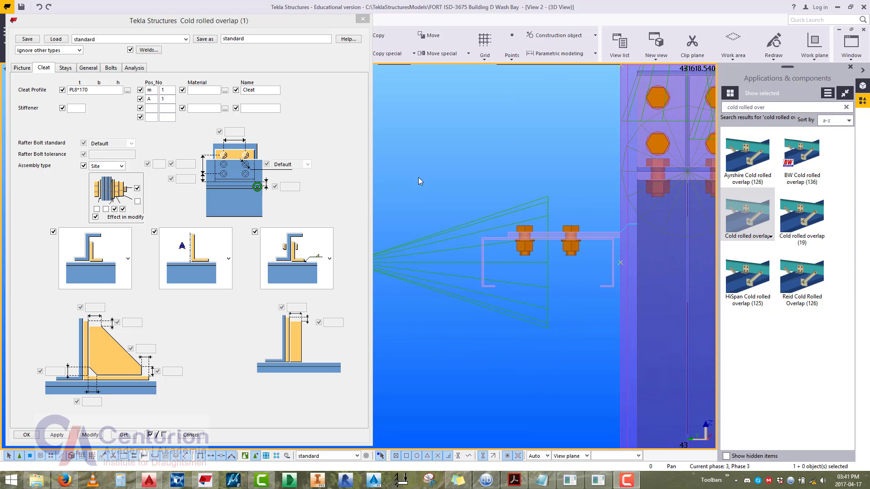
Try adding a rectangular stiffener to the selected cold rolled overlap connection, with thickness 8, width 100 and edge offset 0.
{"action": "left_click", "coordinate": [425, 271]}
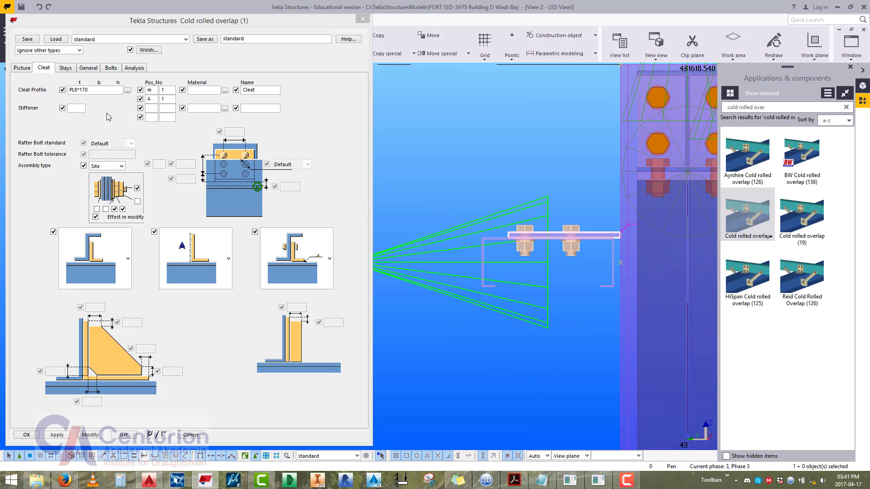
{"action": "left_click", "coordinate": [68, 109]}
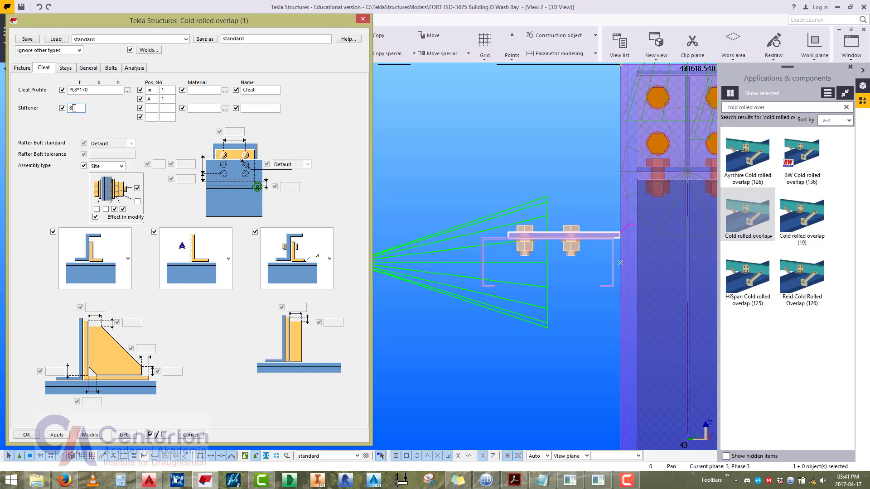
{"action": "left_click", "coordinate": [128, 259]}
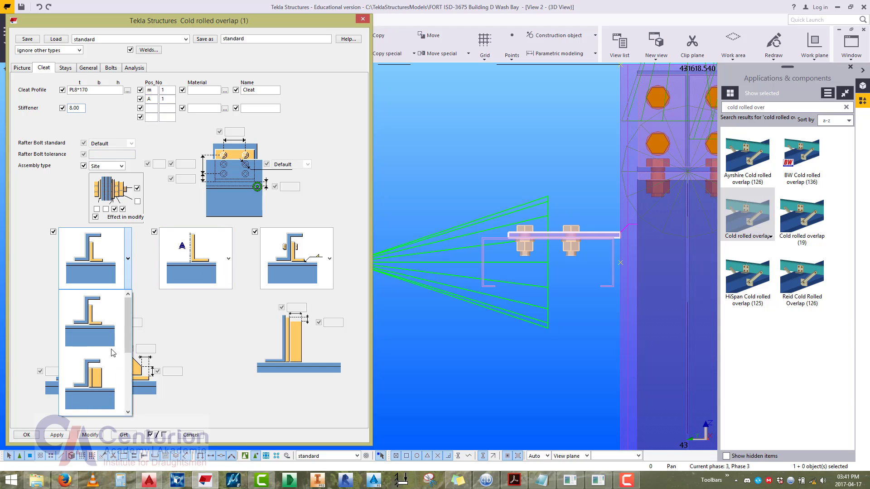
{"action": "left_click", "coordinate": [101, 377]}
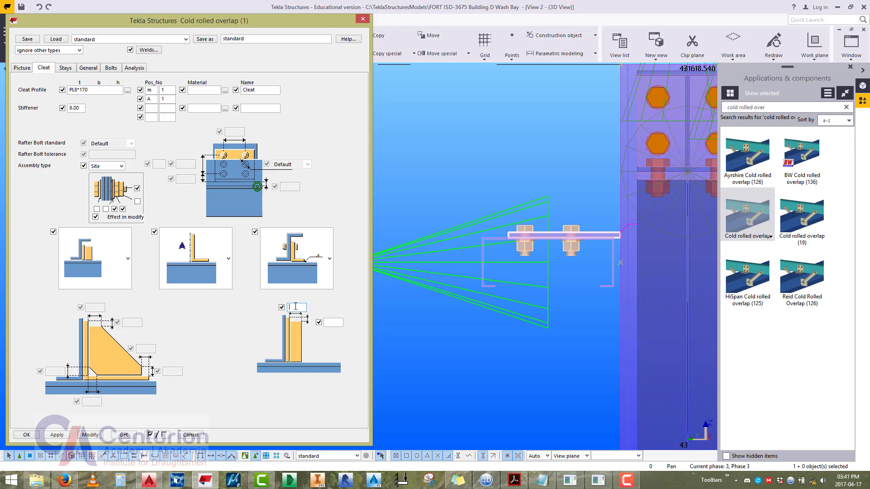
{"action": "left_click", "coordinate": [330, 322]}
{"action": "type", "text": "1"}
{"action": "key", "text": "BackSpace"}
{"action": "type", "text": "0"}
{"action": "left_click", "coordinate": [100, 436]}
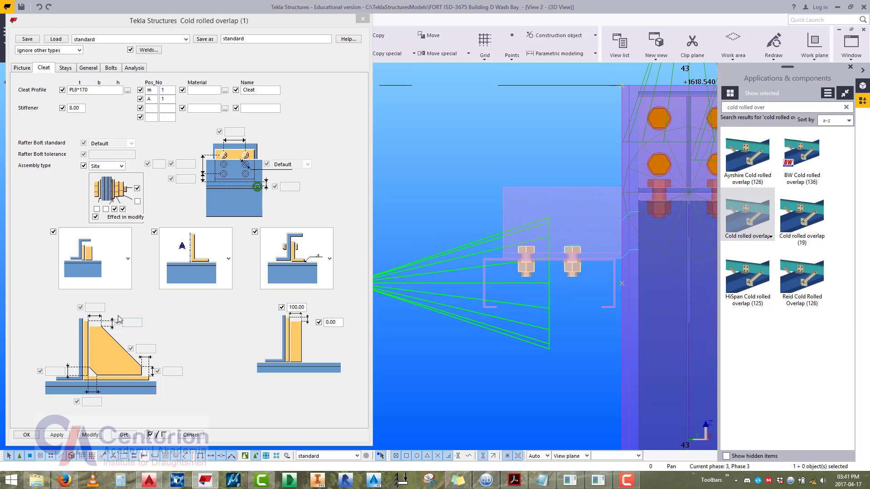
Clear the stiffener's thickness, width and edge offset values and update the selected connection.
{"action": "left_click", "coordinate": [120, 277]}
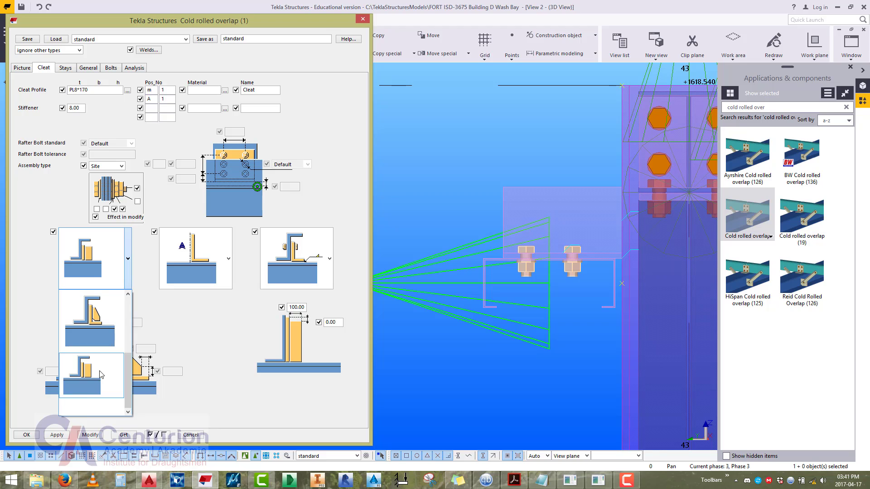
{"action": "left_click", "coordinate": [102, 376]}
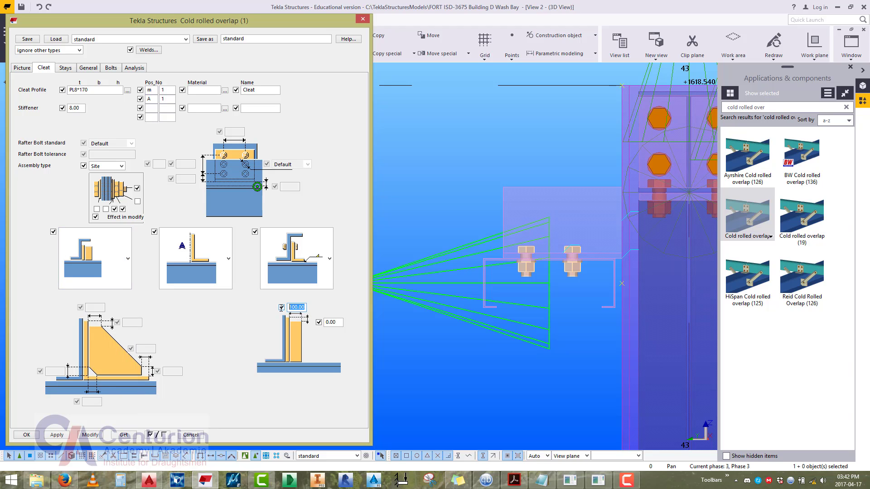
{"action": "key", "text": "BackSpace"}
{"action": "double_click", "coordinate": [76, 108]}
{"action": "type", "text": "0"}
{"action": "left_click", "coordinate": [90, 435]}
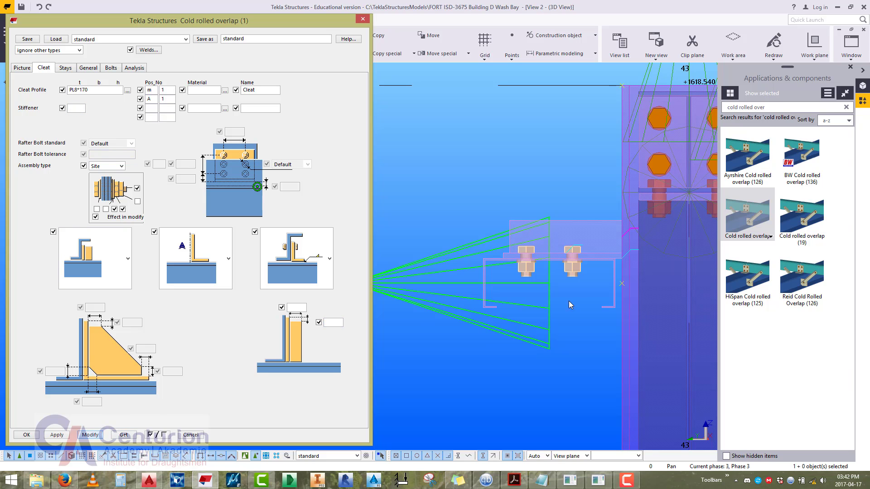
Switch the cleat type back to the plain cleat without a stiffener and update the connection.
{"action": "middle_click_drag", "start_coordinate": [569, 301], "coordinate": [552, 320]}
{"action": "left_click", "coordinate": [75, 272]}
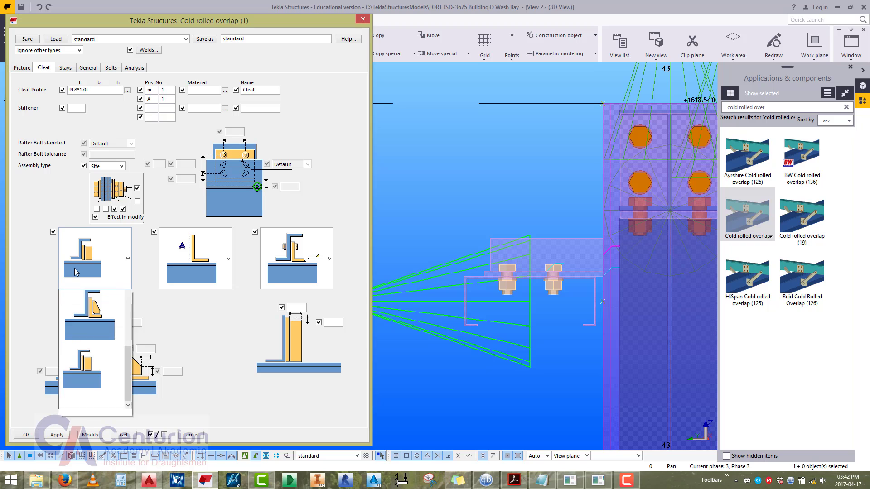
{"action": "left_click", "coordinate": [98, 363]}
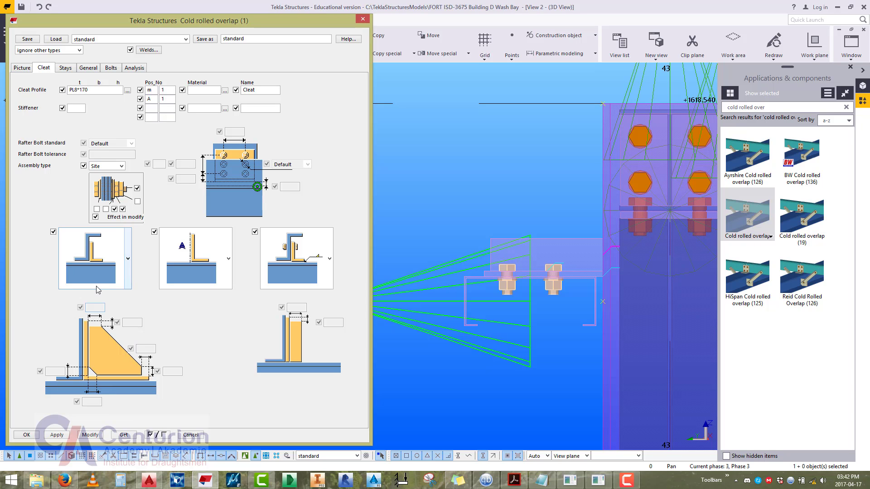
{"action": "left_click", "coordinate": [83, 437]}
Examine the bolted cleat and the cold rolled section beside the column, and close the connection settings.
{"action": "middle_click_drag", "start_coordinate": [473, 284], "coordinate": [454, 292]}
{"action": "middle_click_drag", "start_coordinate": [432, 194], "coordinate": [512, 213]}
{"action": "middle_click_drag", "start_coordinate": [498, 244], "coordinate": [474, 277]}
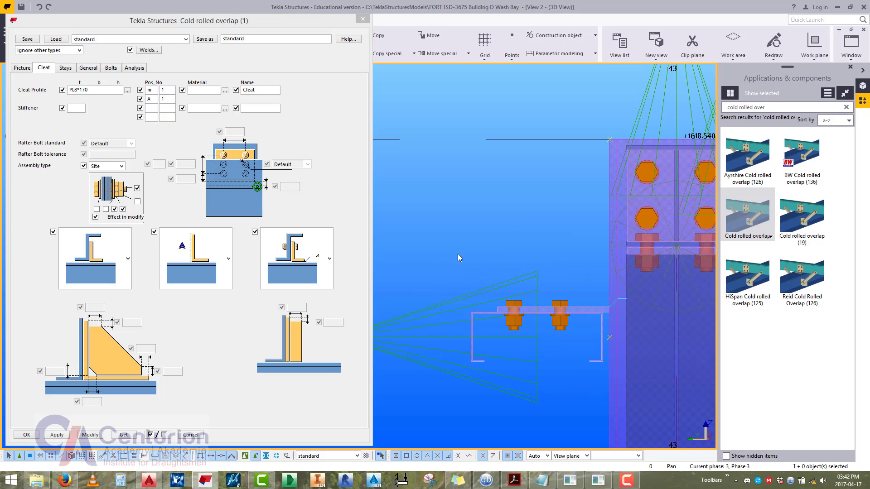
{"action": "middle_click_drag", "start_coordinate": [469, 221], "coordinate": [435, 222]}
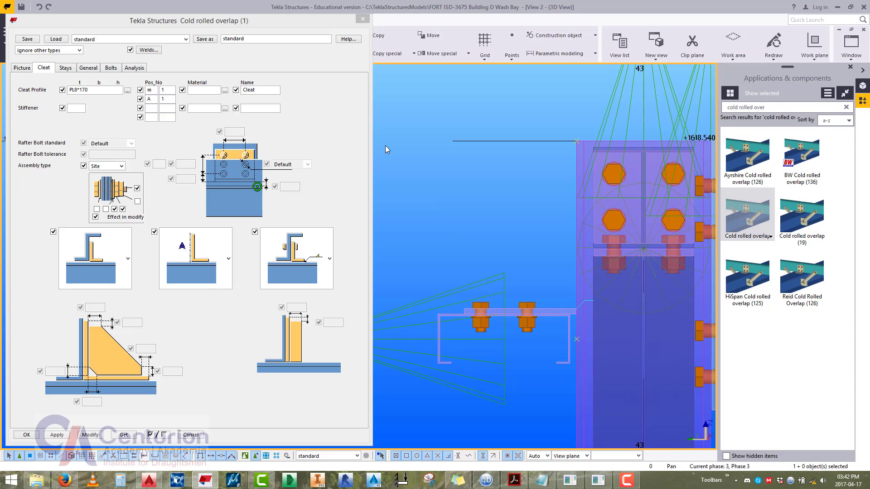
{"action": "middle_click_drag", "start_coordinate": [480, 279], "coordinate": [550, 235]}
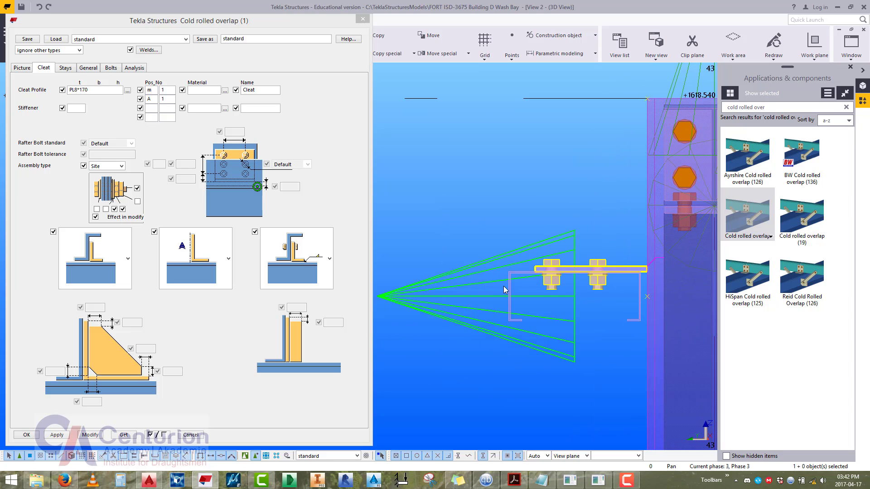
{"action": "scroll", "coordinate": [540, 343], "scroll_direction": "down", "scroll_amount": 2}
{"action": "middle_click_drag", "start_coordinate": [540, 343], "coordinate": [483, 334]}
{"action": "scroll", "coordinate": [443, 329], "scroll_direction": "down", "scroll_amount": 1}
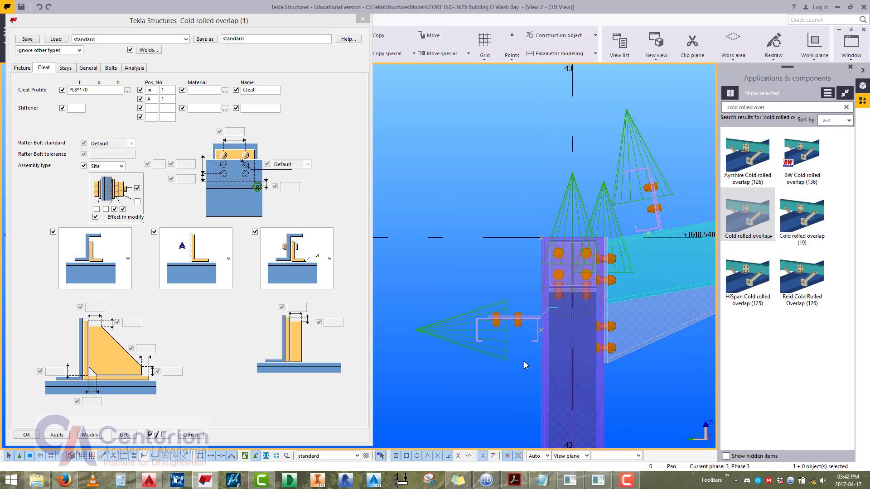
{"action": "middle_click_drag", "start_coordinate": [524, 360], "coordinate": [507, 362]}
{"action": "scroll", "coordinate": [480, 313], "scroll_direction": "up", "scroll_amount": 3}
{"action": "middle_click_drag", "start_coordinate": [481, 312], "coordinate": [499, 332]}
{"action": "left_click", "coordinate": [363, 21]}
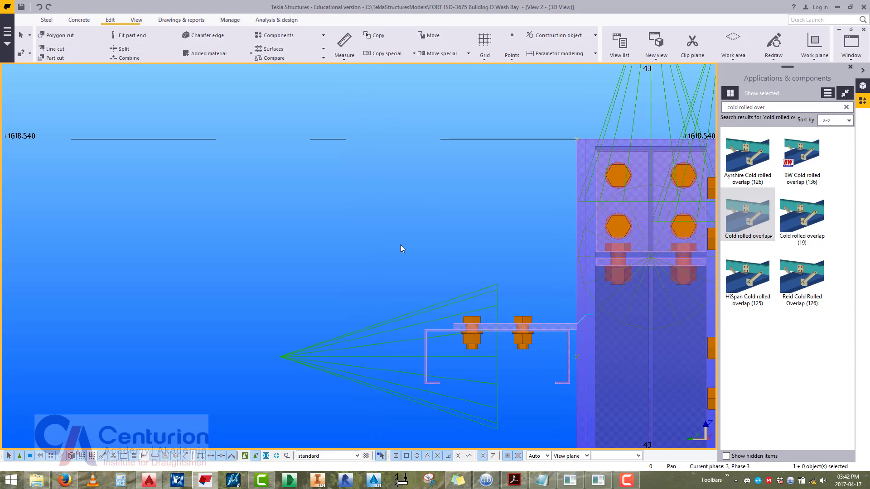
{"action": "middle_click_drag", "start_coordinate": [375, 175], "coordinate": [286, 160]}
{"action": "right_click", "coordinate": [287, 161]}
{"action": "key", "text": "Escape"}
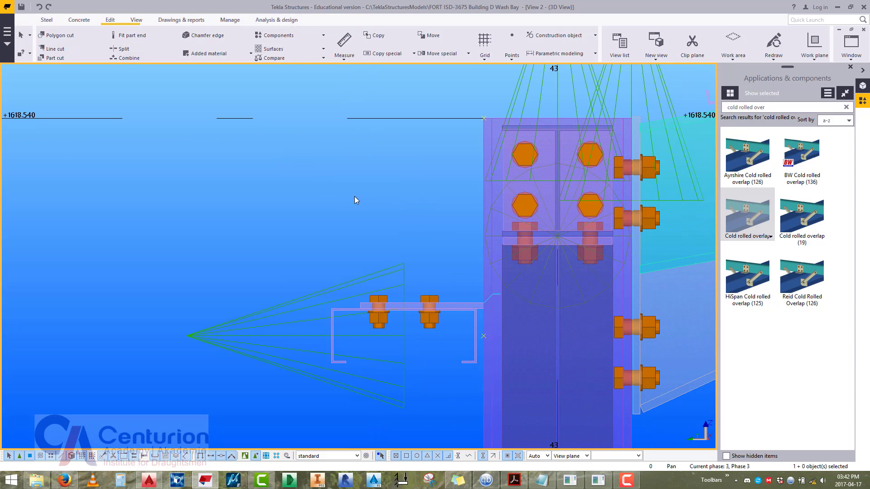
{"action": "middle_click_drag", "start_coordinate": [355, 197], "coordinate": [400, 245]}
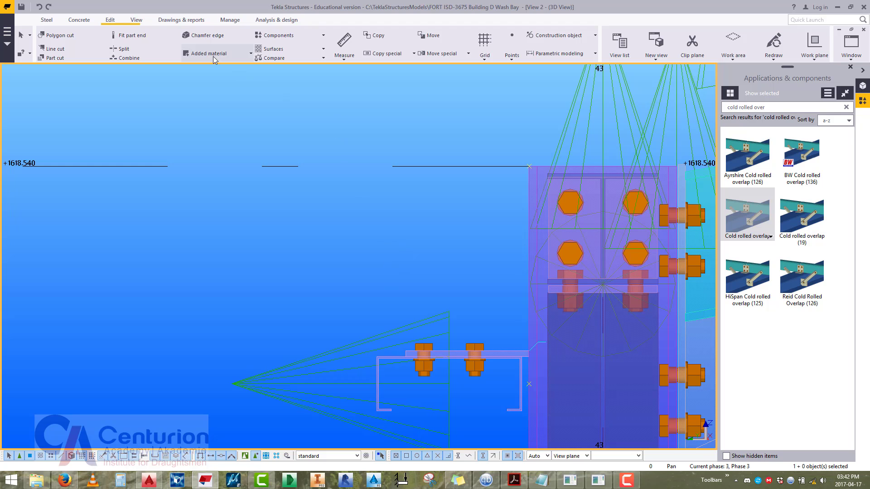
{"action": "left_click", "coordinate": [45, 19]}
{"action": "middle_click_drag", "start_coordinate": [251, 156], "coordinate": [208, 158]}
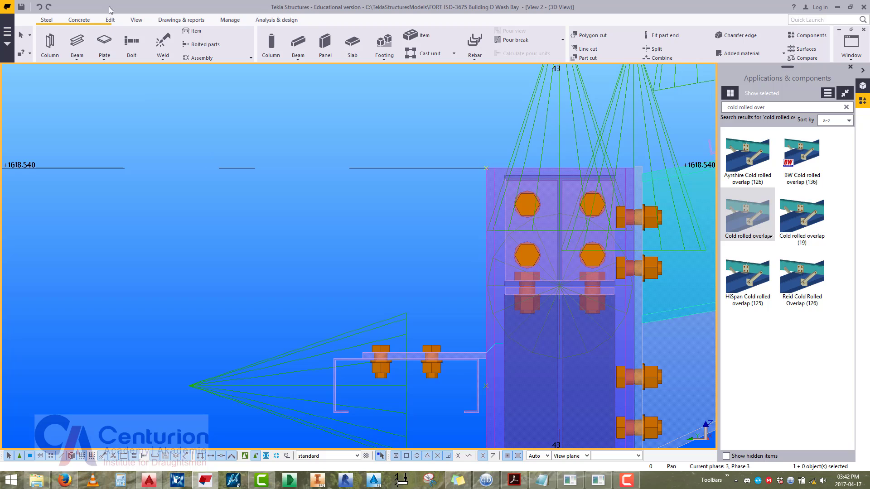
{"action": "left_click", "coordinate": [110, 21]}
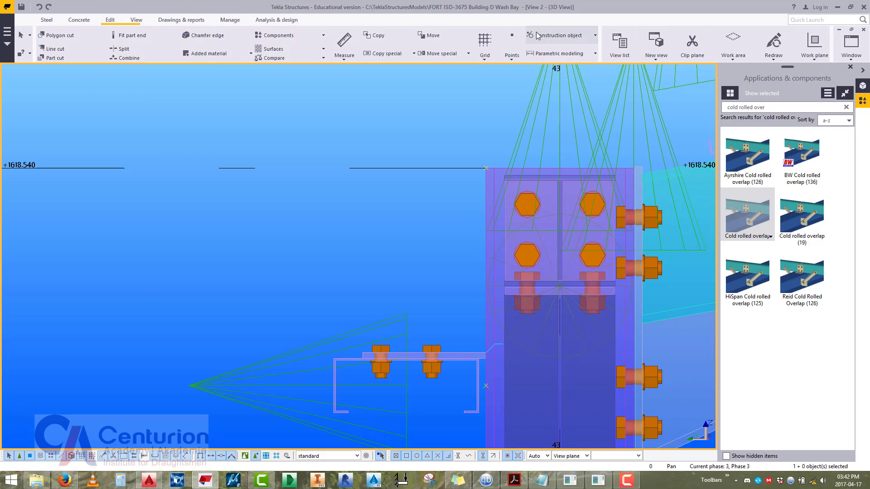
Place construction points at the two upper corners of the cleat, one at its outer end and one at the column face.
{"action": "left_click", "coordinate": [539, 35]}
{"action": "left_click", "coordinate": [518, 53]}
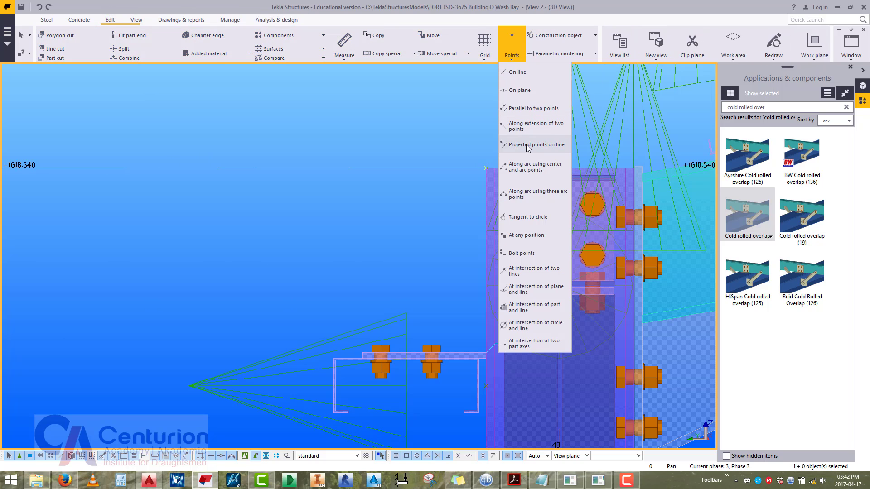
{"action": "left_click", "coordinate": [519, 236]}
{"action": "scroll", "coordinate": [369, 305], "scroll_direction": "up", "scroll_amount": 4}
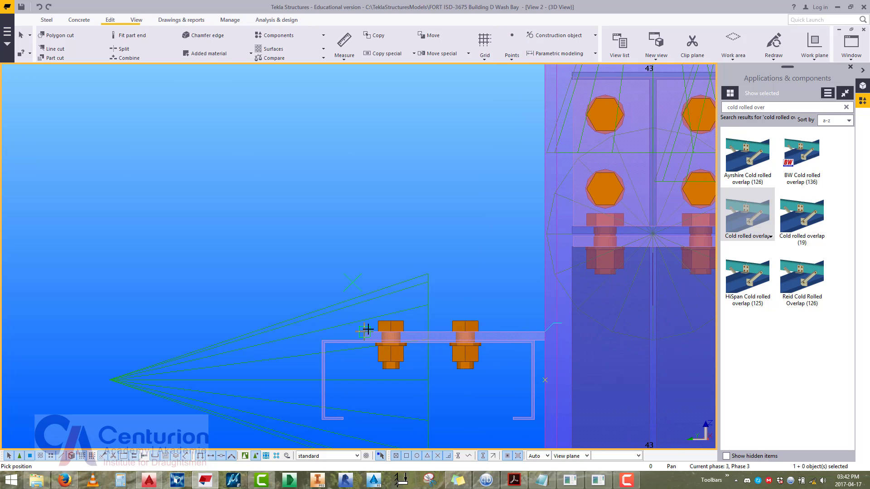
{"action": "left_click", "coordinate": [366, 331]}
{"action": "left_click", "coordinate": [544, 332]}
{"action": "right_click", "coordinate": [463, 215]}
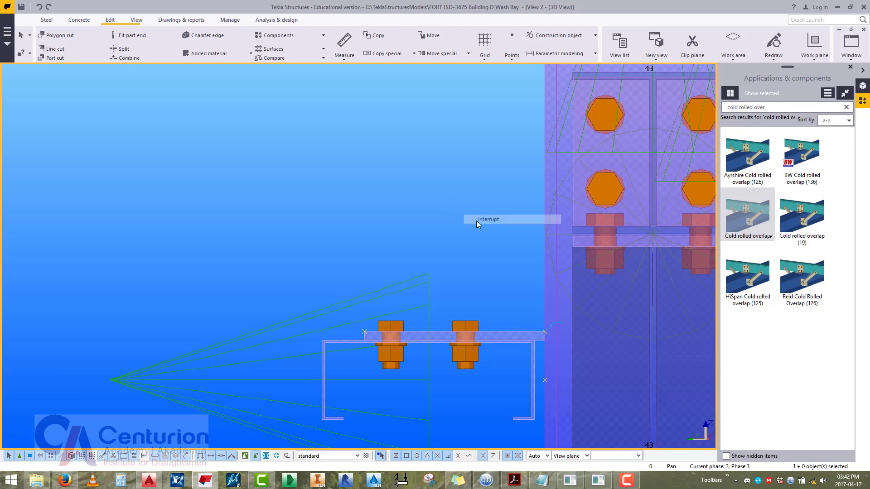
{"action": "left_click", "coordinate": [480, 220]}
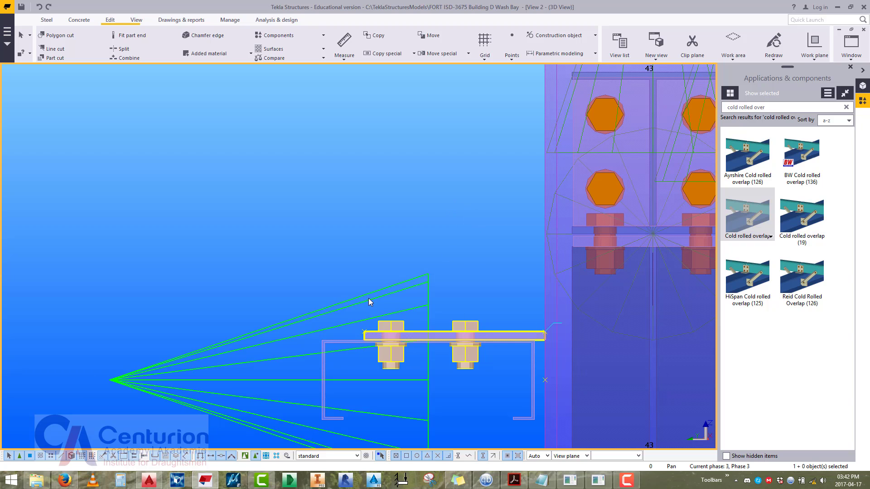
Make one linear copy of the point at the cleat's outer end, offset 20 mm in Z.
{"action": "right_click", "coordinate": [371, 334]}
{"action": "mouse_move", "coordinate": [426, 287]}
{"action": "left_click", "coordinate": [501, 291]}
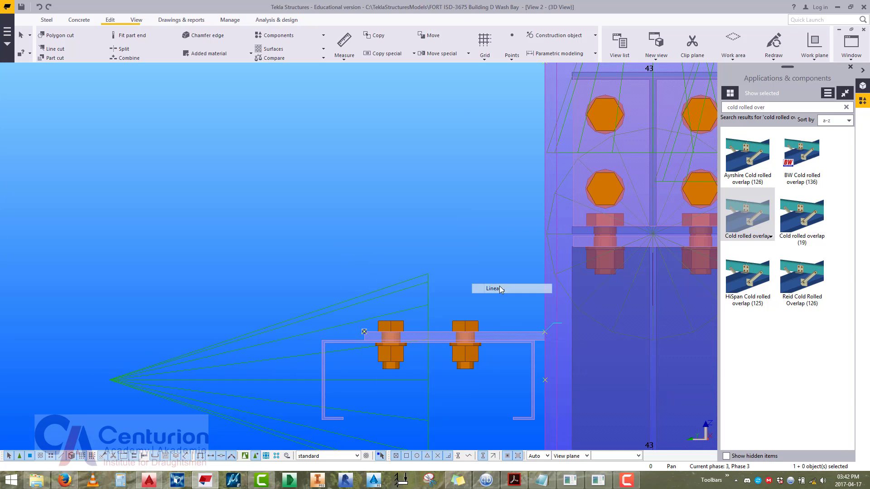
{"action": "left_click_drag", "start_coordinate": [589, 309], "coordinate": [648, 268]}
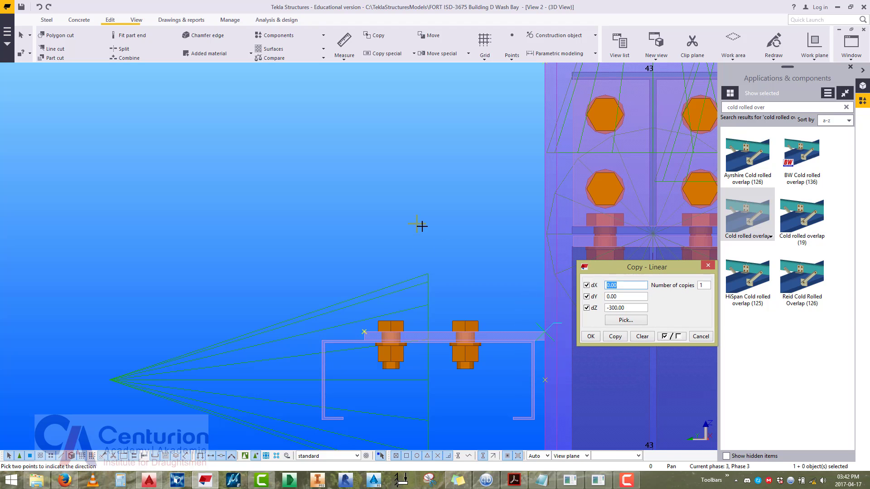
{"action": "middle_click_drag", "start_coordinate": [480, 247], "coordinate": [420, 276]}
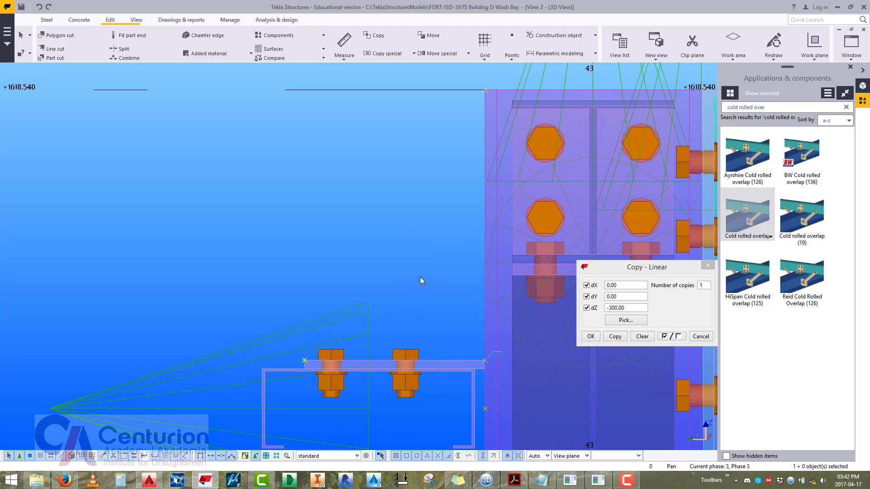
{"action": "left_click", "coordinate": [643, 336]}
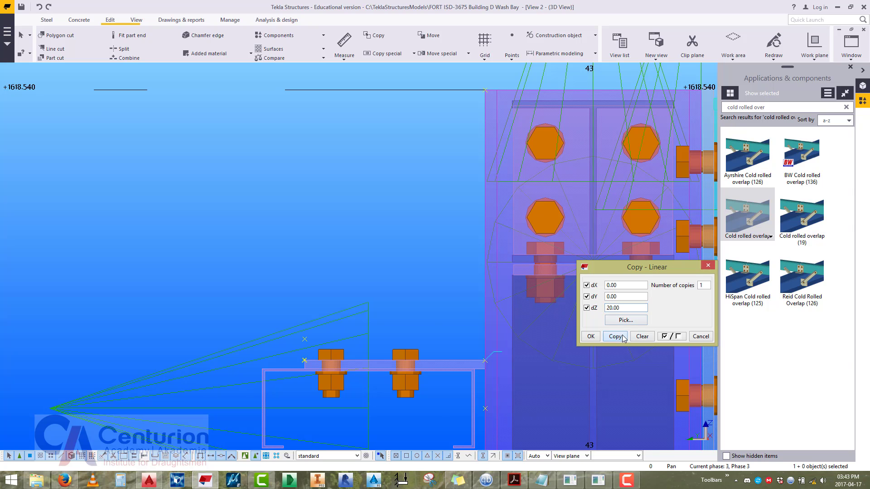
{"action": "right_click", "coordinate": [341, 275]}
{"action": "left_click", "coordinate": [449, 349]}
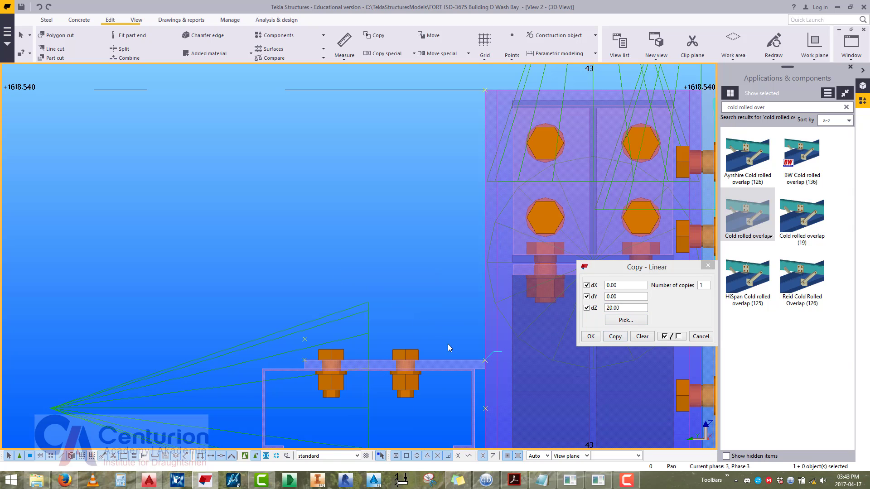
Make one linear copy of the cleat point at the column face, offset 100 mm in Z.
{"action": "left_click", "coordinate": [485, 361]}
{"action": "left_click_drag", "start_coordinate": [621, 308], "coordinate": [612, 308]}
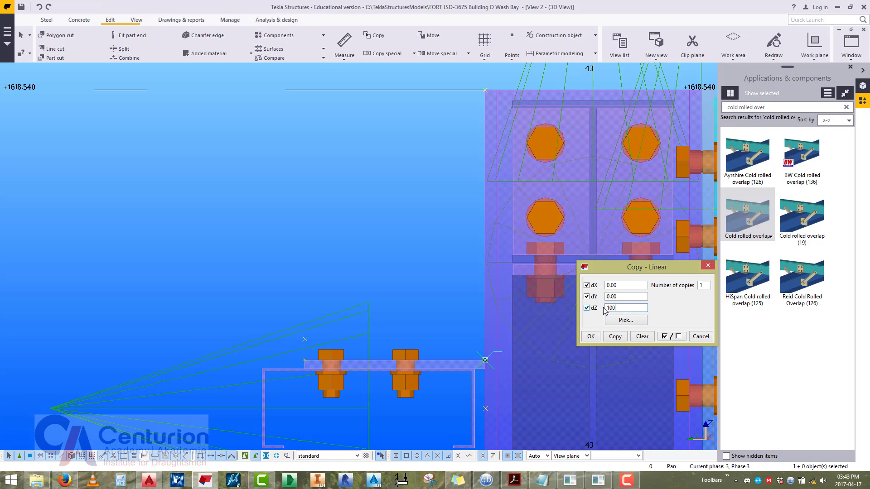
{"action": "left_click", "coordinate": [608, 336]}
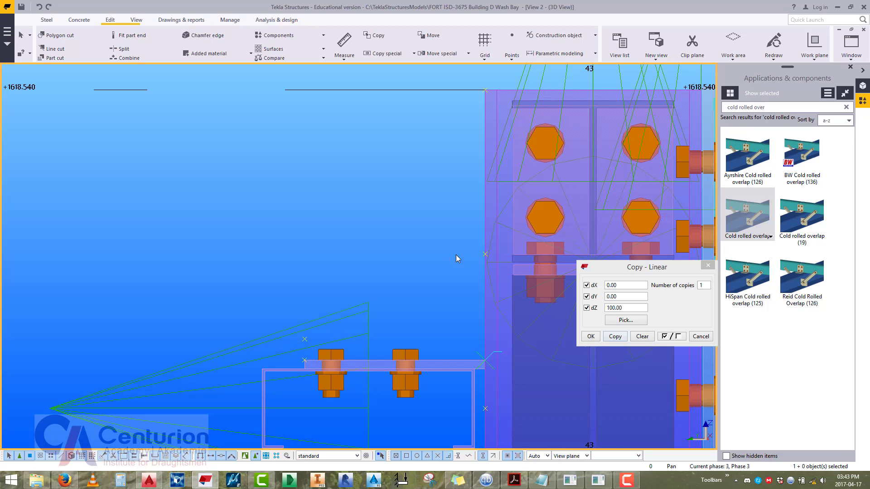
Make one linear copy of the raised point at the column face, offset 20 mm in Y.
{"action": "left_click", "coordinate": [490, 268]}
{"action": "left_click", "coordinate": [640, 338]}
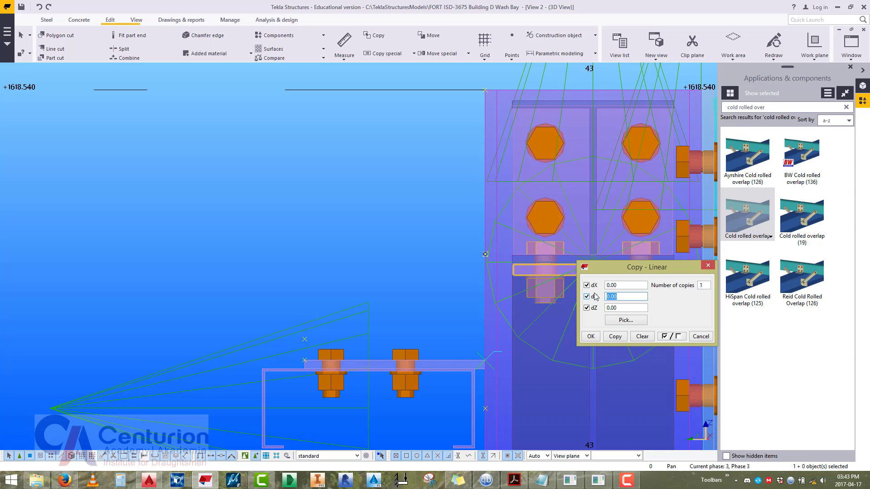
{"action": "left_click", "coordinate": [616, 337]}
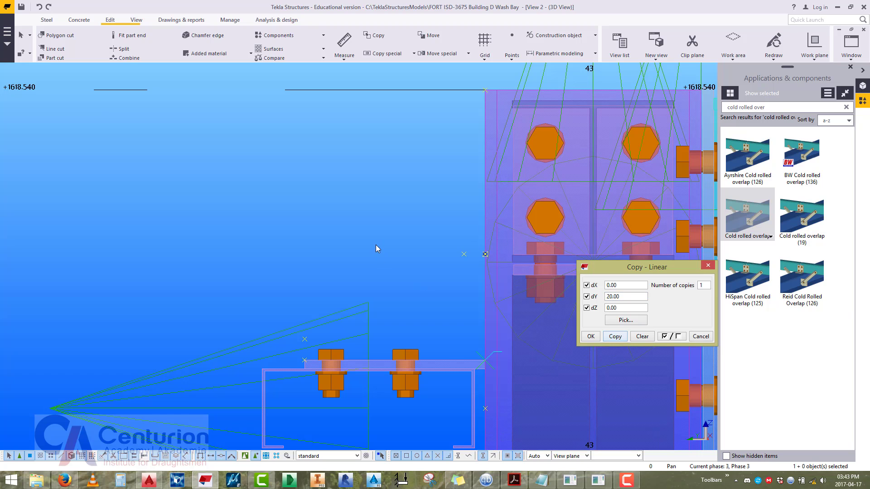
Place construction points on the rafter cleat's free face, one at its outer end and one at its base on the rafter.
{"action": "middle_click_drag", "start_coordinate": [389, 242], "coordinate": [344, 286]}
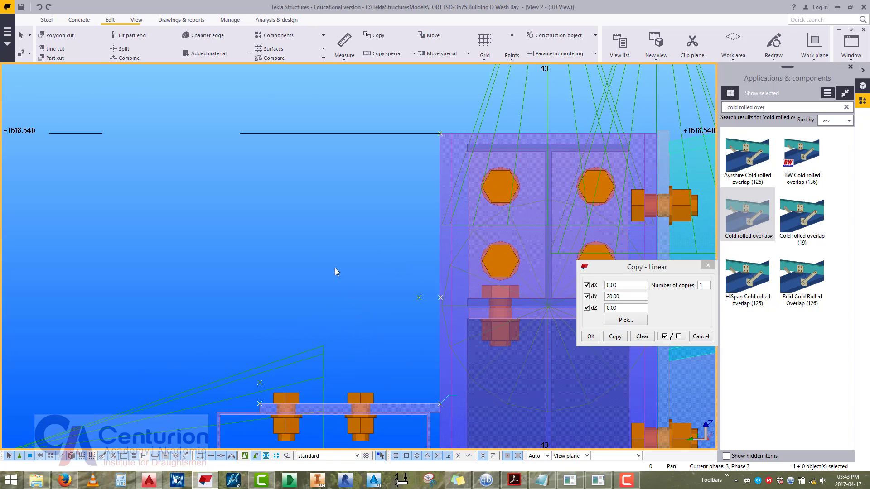
{"action": "left_click", "coordinate": [516, 55]}
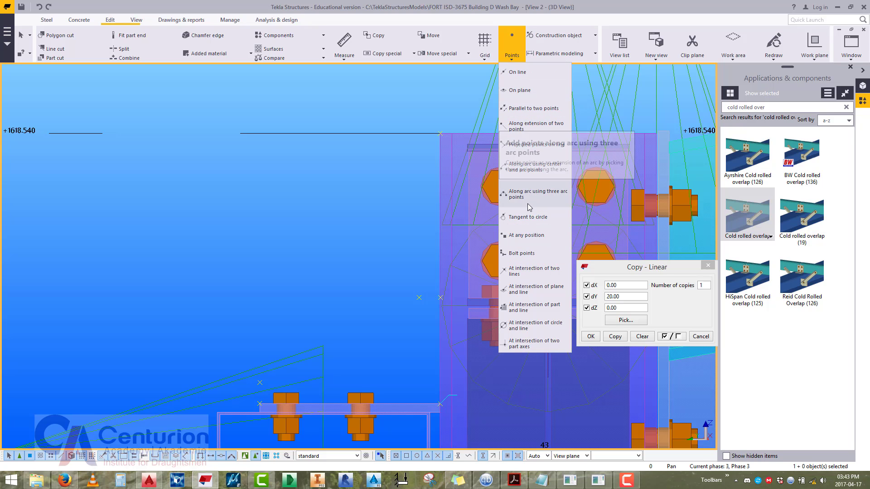
{"action": "left_click", "coordinate": [517, 235]}
{"action": "middle_click_drag", "start_coordinate": [367, 179], "coordinate": [150, 284]}
{"action": "scroll", "coordinate": [540, 200], "scroll_direction": "up", "scroll_amount": 2}
{"action": "middle_click_drag", "start_coordinate": [540, 199], "coordinate": [385, 300]}
{"action": "middle_click_drag", "start_coordinate": [390, 133], "coordinate": [381, 189]}
{"action": "middle_click_drag", "start_coordinate": [358, 143], "coordinate": [373, 185]}
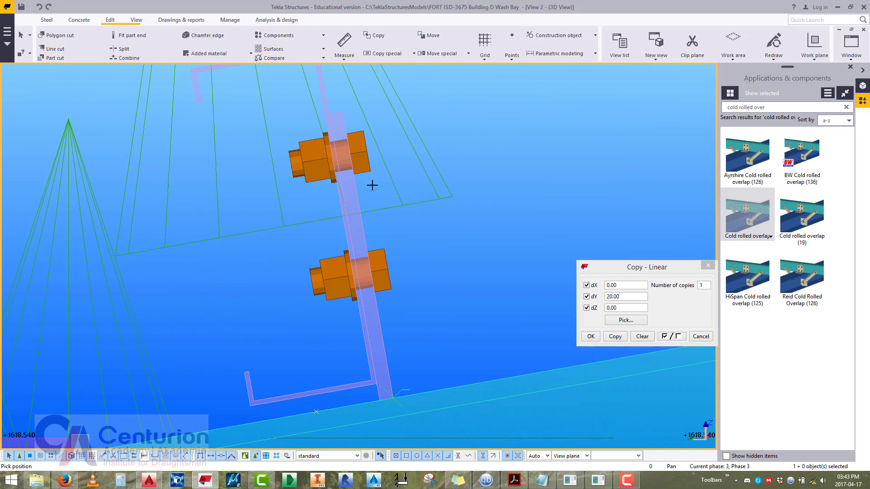
{"action": "middle_click_drag", "start_coordinate": [376, 95], "coordinate": [334, 194]}
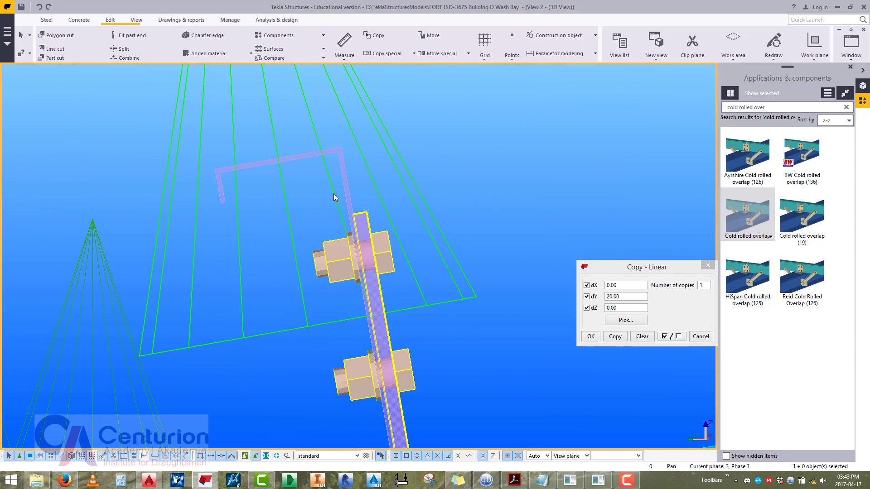
Copy the point at the rafter cleat's outer end 20 mm away from the cleat, parallel to the rafter.
{"action": "scroll", "coordinate": [395, 235], "scroll_direction": "up", "scroll_amount": 1}
{"action": "right_click", "coordinate": [376, 188]}
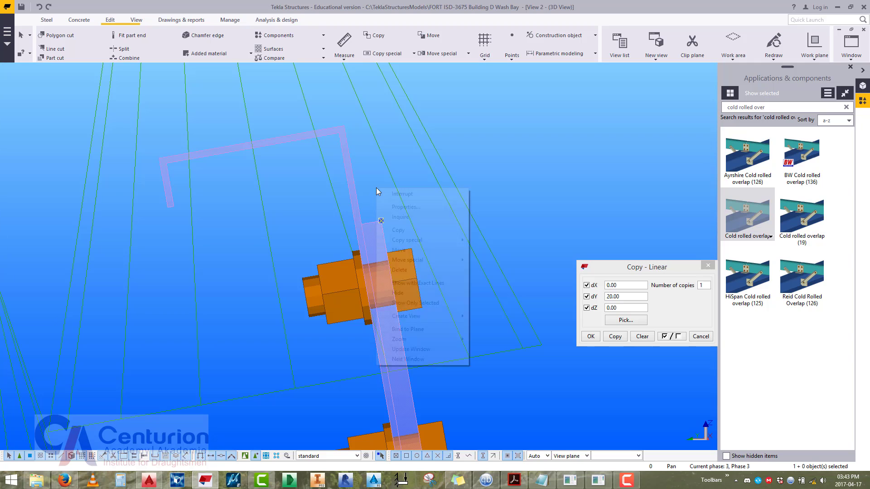
{"action": "left_click", "coordinate": [398, 230]}
{"action": "scroll", "coordinate": [409, 258], "scroll_direction": "down", "scroll_amount": 1}
{"action": "middle_click_drag", "start_coordinate": [503, 448], "coordinate": [442, 362]}
{"action": "left_click", "coordinate": [443, 393]}
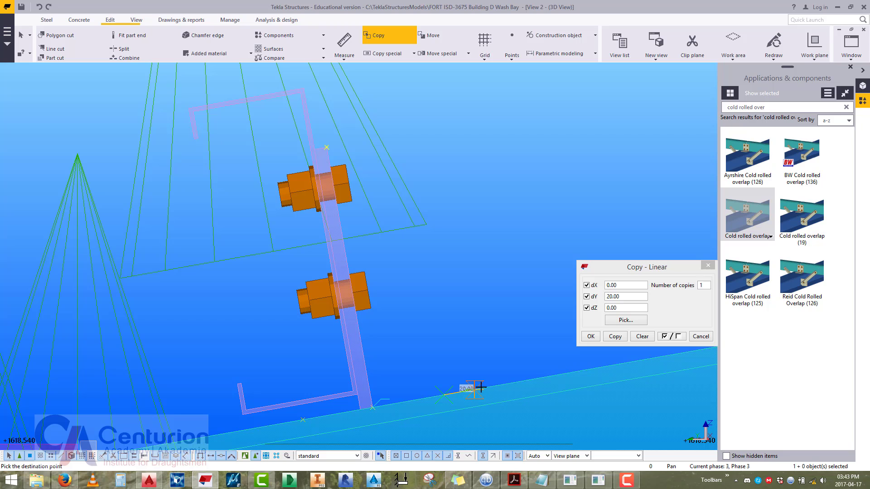
{"action": "left_click", "coordinate": [474, 388]}
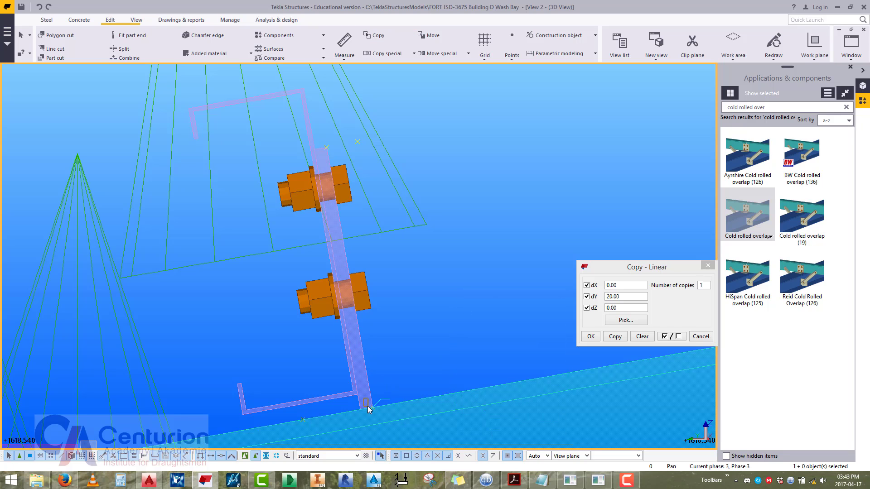
Copy the point at the rafter cleat's base 100 mm up the slope along the rafter's top edge.
{"action": "right_click", "coordinate": [415, 344]}
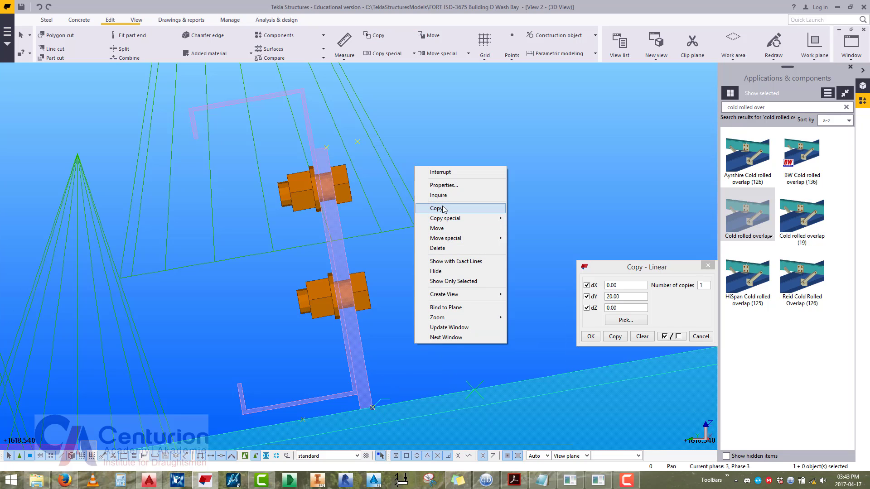
{"action": "left_click", "coordinate": [444, 210]}
{"action": "left_click", "coordinate": [373, 407]}
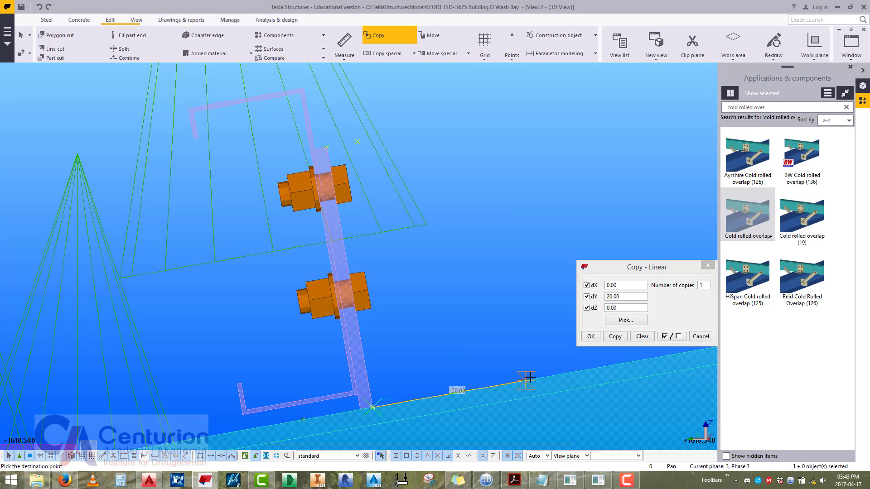
{"action": "right_click", "coordinate": [475, 305]}
{"action": "left_click", "coordinate": [485, 309]}
Copy the point on the rafter's top edge 20 mm outward, perpendicular to the rafter, and close the linear copy settings.
{"action": "right_click", "coordinate": [434, 336]}
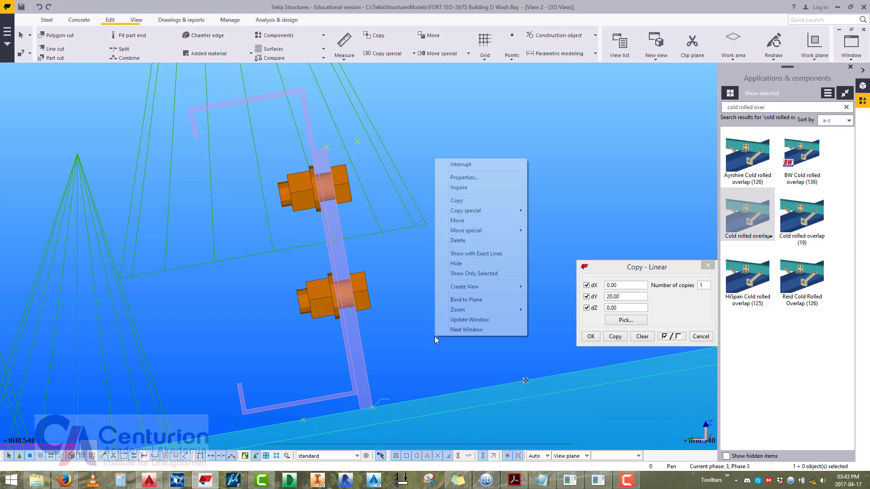
{"action": "left_click", "coordinate": [457, 201]}
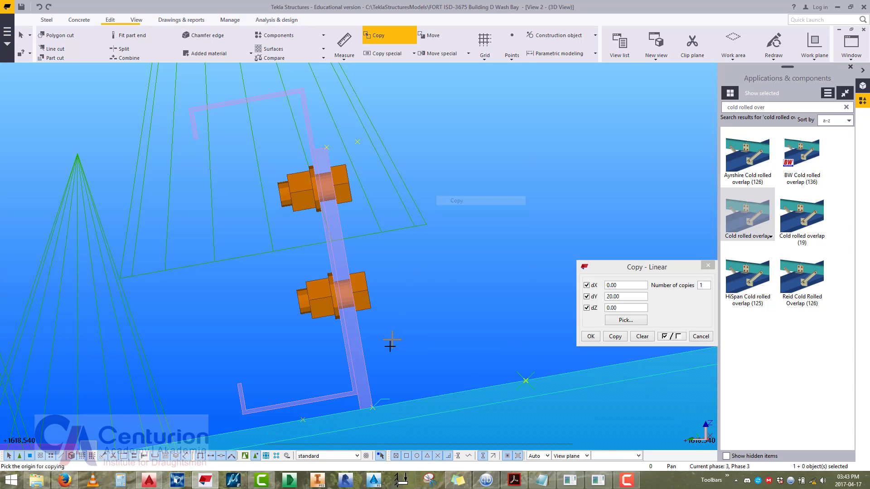
{"action": "left_click", "coordinate": [367, 382]}
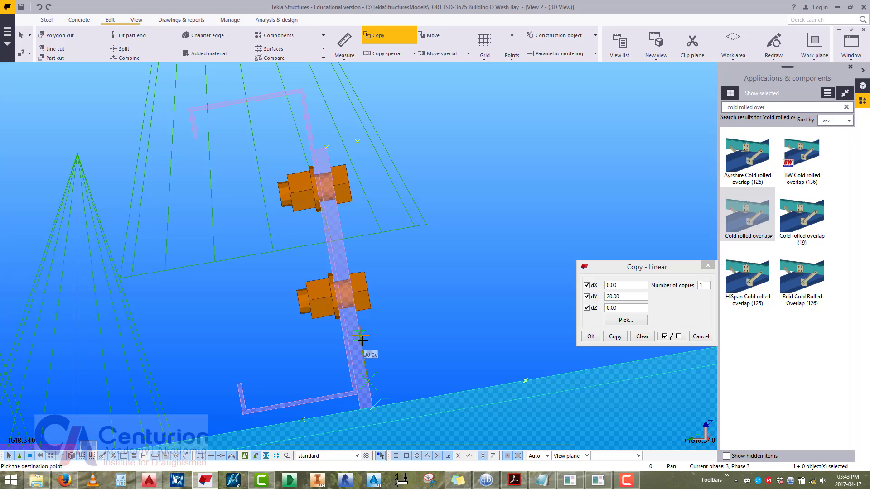
{"action": "right_click", "coordinate": [413, 304]}
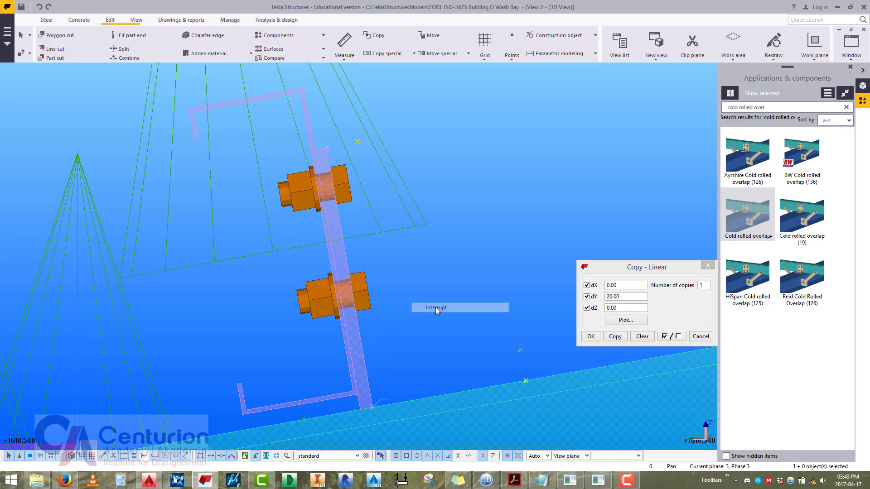
{"action": "left_click", "coordinate": [708, 266]}
{"action": "right_click", "coordinate": [457, 187]}
{"action": "left_click", "coordinate": [470, 195]}
Explode the two cold rolled overlap connections, the one at the column and the one on the rafter.
{"action": "scroll", "coordinate": [464, 245], "scroll_direction": "down", "scroll_amount": 2}
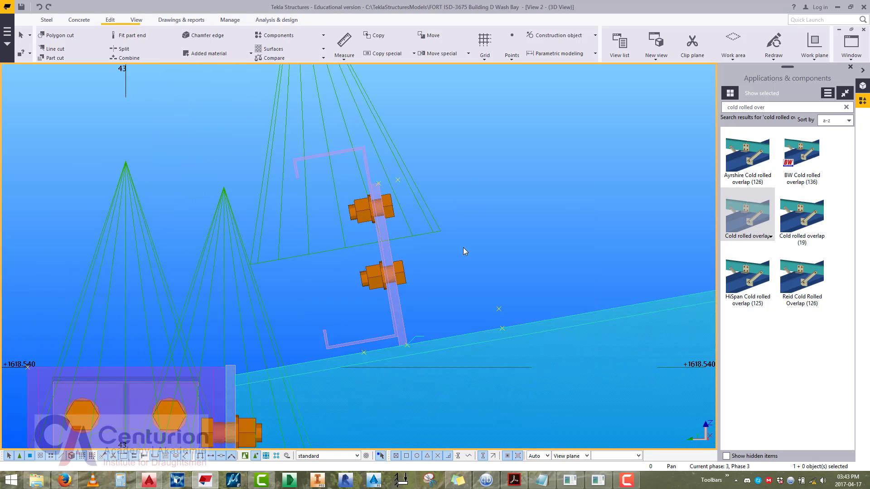
{"action": "scroll", "coordinate": [463, 248], "scroll_direction": "down", "scroll_amount": 4}
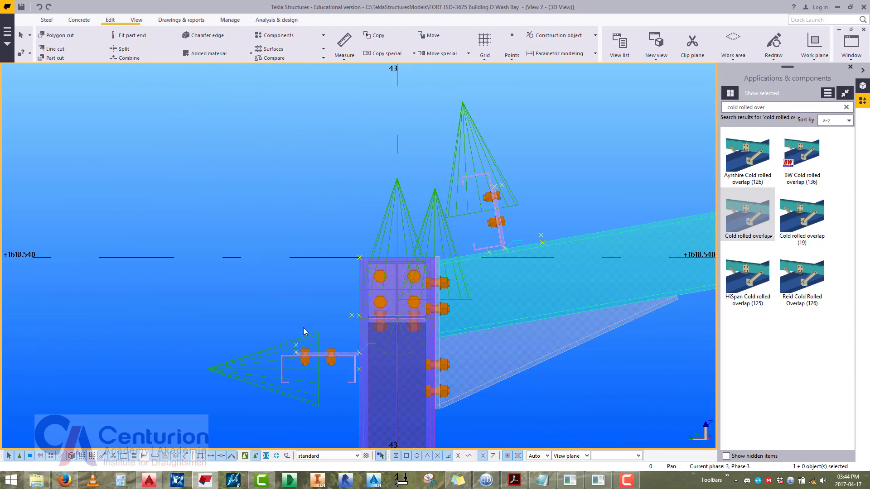
{"action": "double_click", "coordinate": [304, 332]}
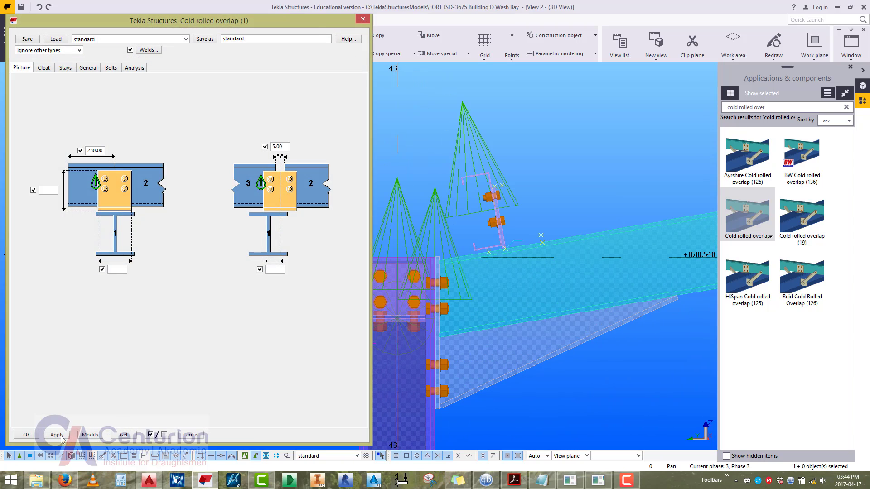
{"action": "left_click", "coordinate": [36, 437]}
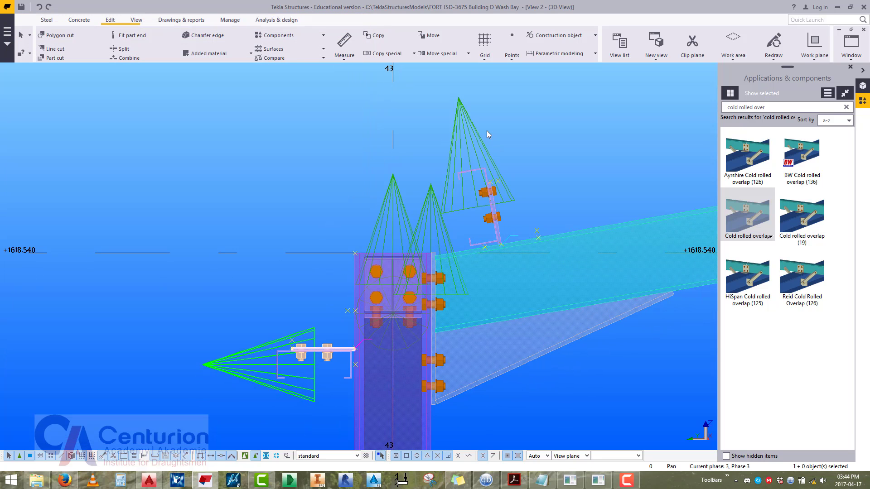
{"action": "left_click", "coordinate": [487, 132]}
{"action": "right_click", "coordinate": [488, 109]}
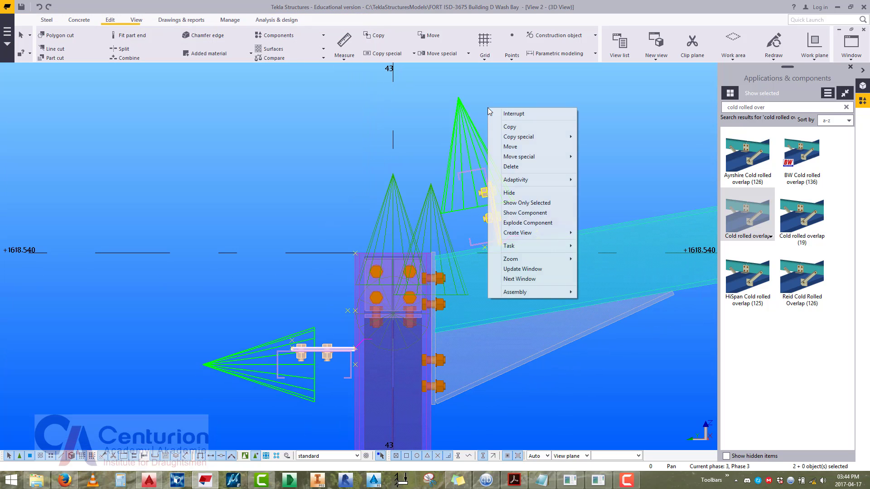
{"action": "left_click", "coordinate": [529, 222]}
{"action": "right_click", "coordinate": [537, 146]}
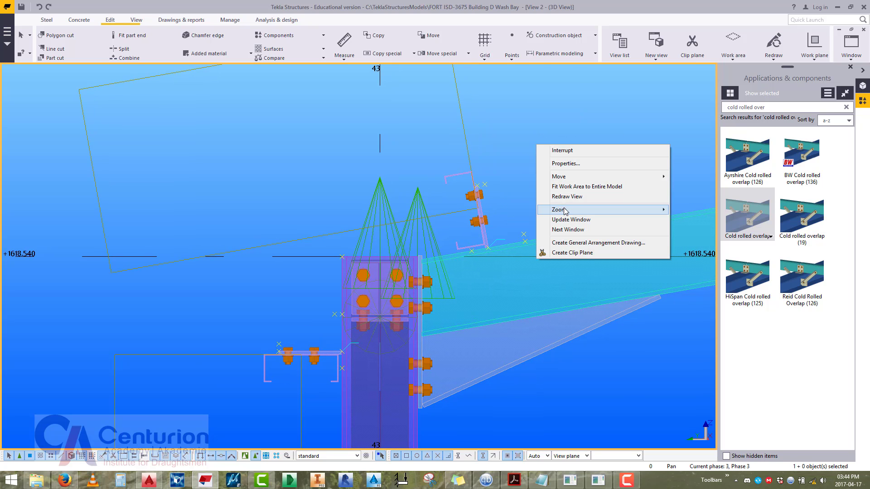
{"action": "left_click", "coordinate": [510, 138]}
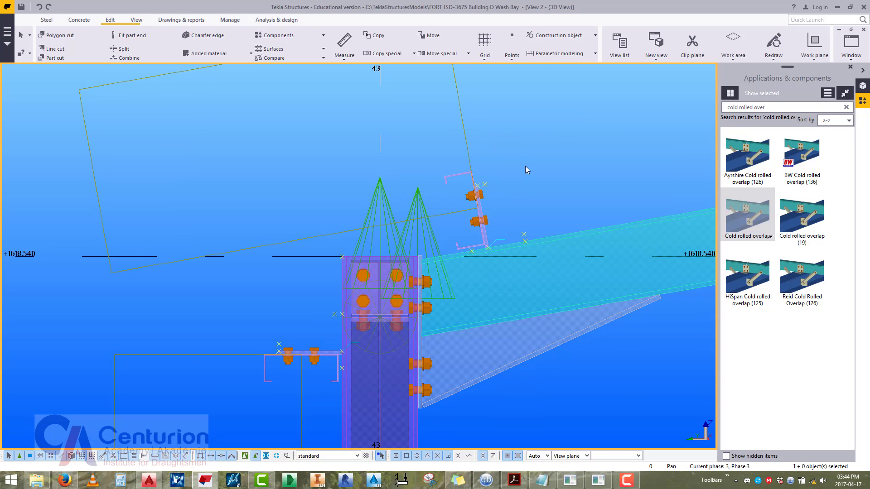
Start a contour plate with profile PLT8 and apply its properties.
{"action": "left_click", "coordinate": [45, 20]}
{"action": "left_click", "coordinate": [106, 43]}
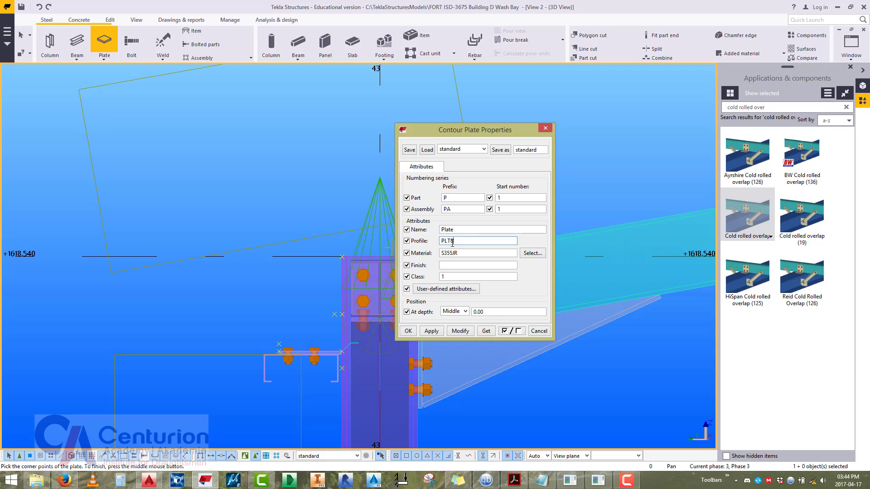
{"action": "left_click_drag", "start_coordinate": [453, 200], "coordinate": [434, 197]}
{"action": "left_click", "coordinate": [430, 331]}
{"action": "left_click", "coordinate": [409, 331]}
Model the stiffener plate between the rafter cleat and the rafter's top edge through the five construction points.
{"action": "middle_click_drag", "start_coordinate": [415, 334], "coordinate": [480, 319], "text": "ctrl"}
{"action": "left_click", "coordinate": [503, 316]}
{"action": "left_click", "coordinate": [525, 312]}
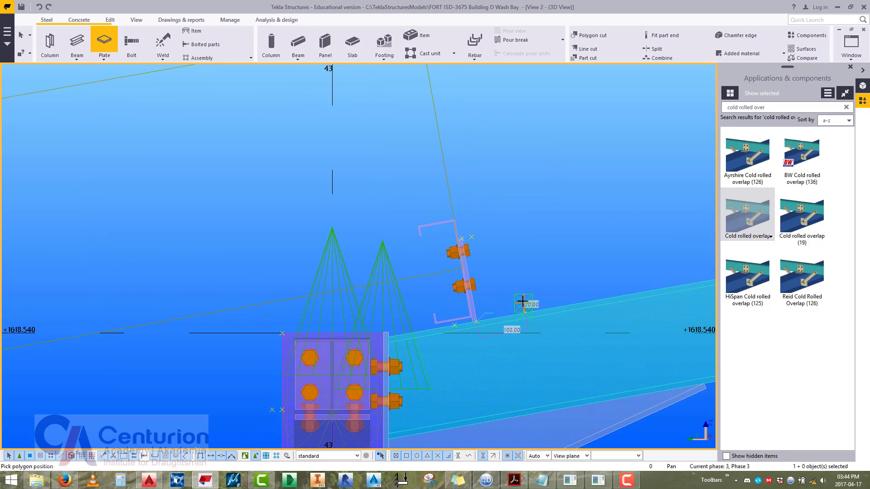
{"action": "left_click", "coordinate": [524, 301]}
{"action": "left_click", "coordinate": [471, 236]}
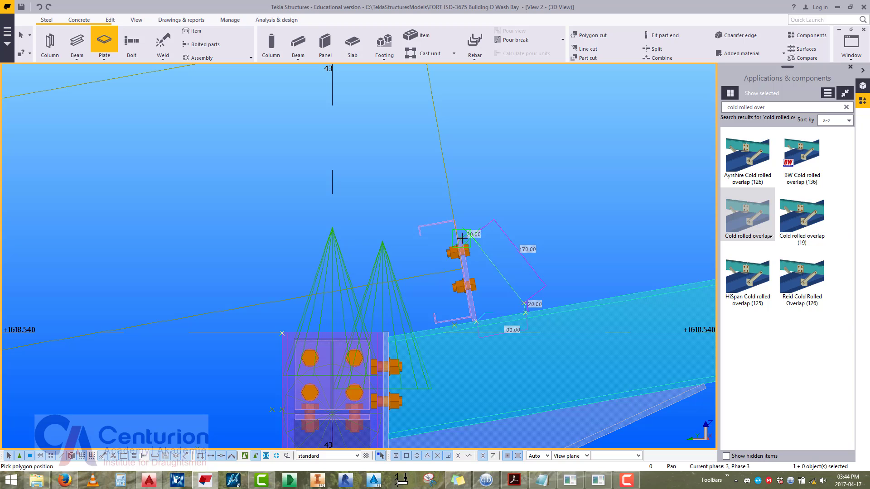
{"action": "middle_click", "coordinate": [469, 308]}
Model the matching stiffener plate above the column cleat through its five construction points, and end the plate command.
{"action": "middle_click_drag", "start_coordinate": [469, 308], "coordinate": [554, 105]}
{"action": "middle_click_drag", "start_coordinate": [447, 237], "coordinate": [491, 264]}
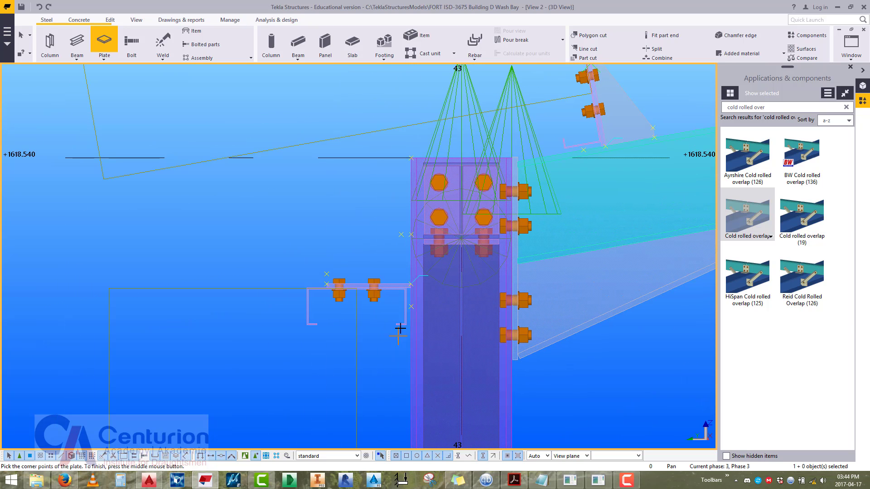
{"action": "left_click", "coordinate": [411, 284]}
{"action": "left_click", "coordinate": [412, 233]}
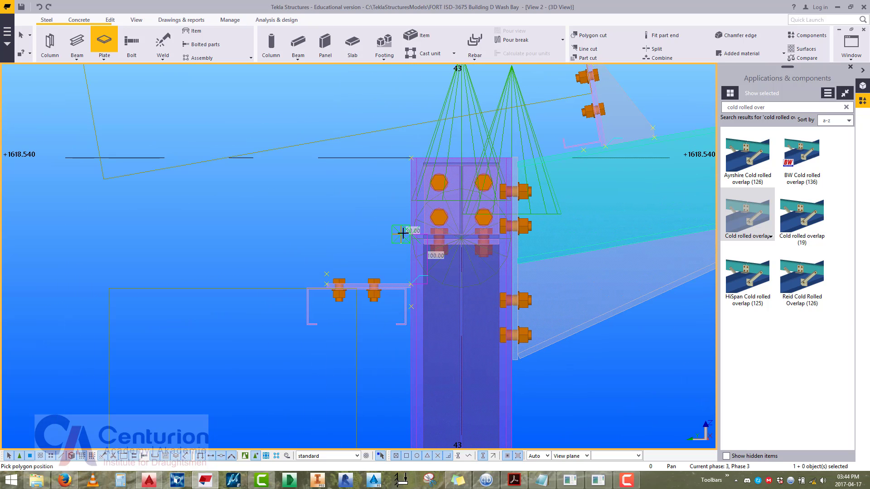
{"action": "left_click", "coordinate": [402, 233]}
{"action": "left_click", "coordinate": [327, 274]}
{"action": "left_click", "coordinate": [327, 284]}
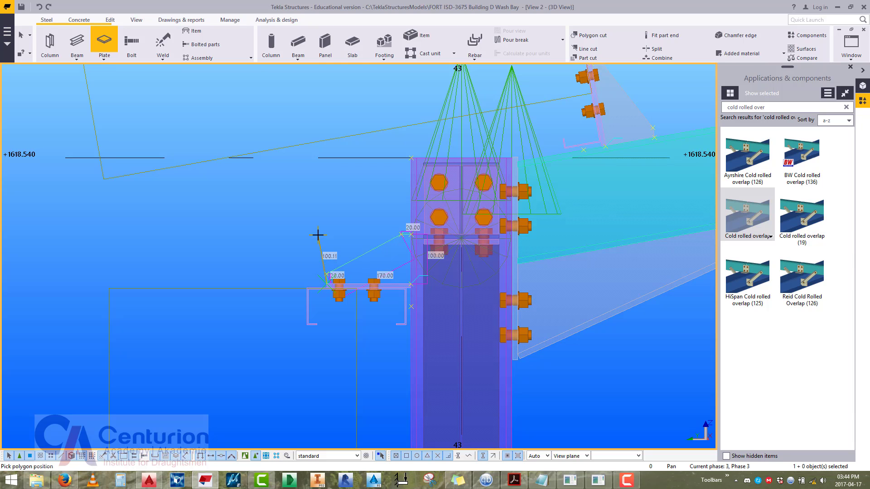
{"action": "middle_click", "coordinate": [318, 237]}
{"action": "key", "text": "Escape"}
Start a weld with a 6 mm fillet above the line and apply the weld properties.
{"action": "middle_click_drag", "start_coordinate": [324, 213], "coordinate": [289, 299]}
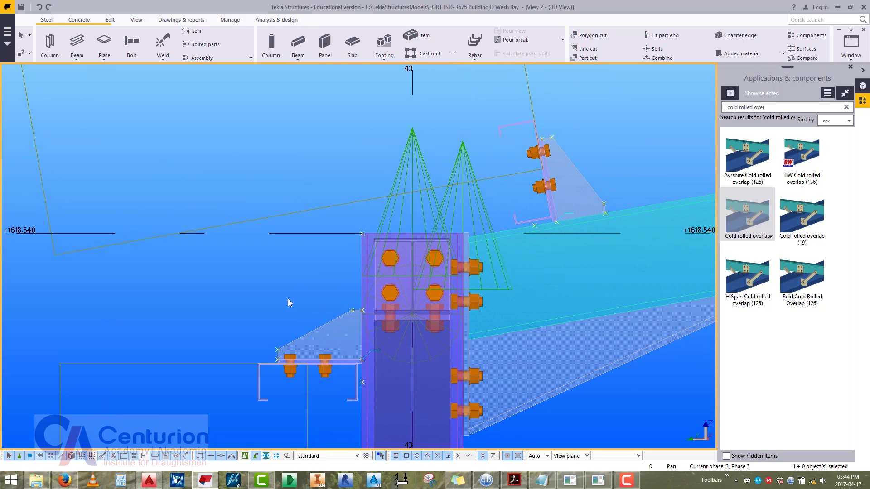
{"action": "double_click", "coordinate": [163, 43]}
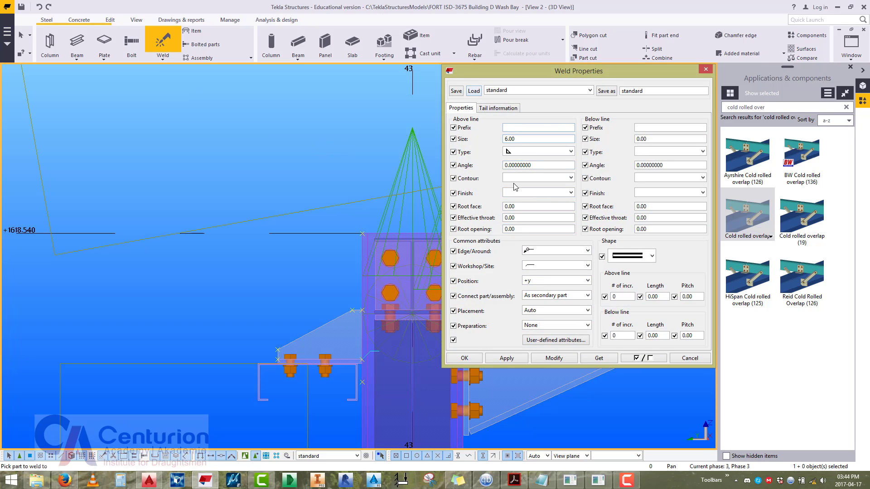
{"action": "left_click", "coordinate": [507, 365]}
{"action": "left_click", "coordinate": [464, 358]}
Weld the column cleat's stiffener plate to the column.
{"action": "scroll", "coordinate": [360, 281], "scroll_direction": "up", "scroll_amount": 3}
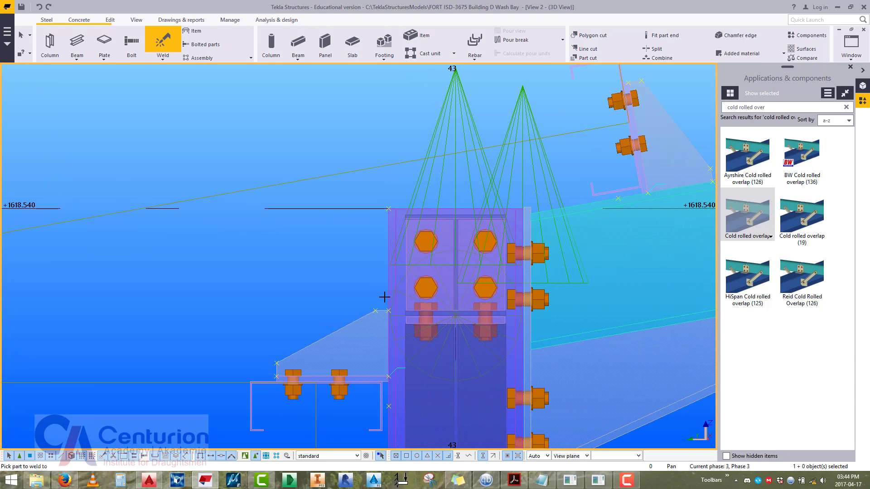
{"action": "left_click", "coordinate": [387, 297]}
{"action": "left_click", "coordinate": [319, 329]}
Weld the rafter cleat's stiffener plate to the rafter, and end the weld command.
{"action": "scroll", "coordinate": [319, 328], "scroll_direction": "down", "scroll_amount": 2}
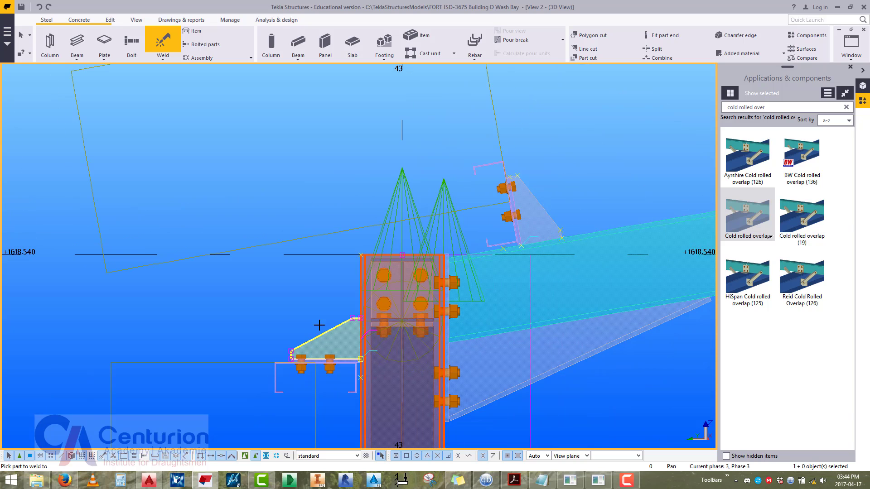
{"action": "left_click", "coordinate": [587, 227]}
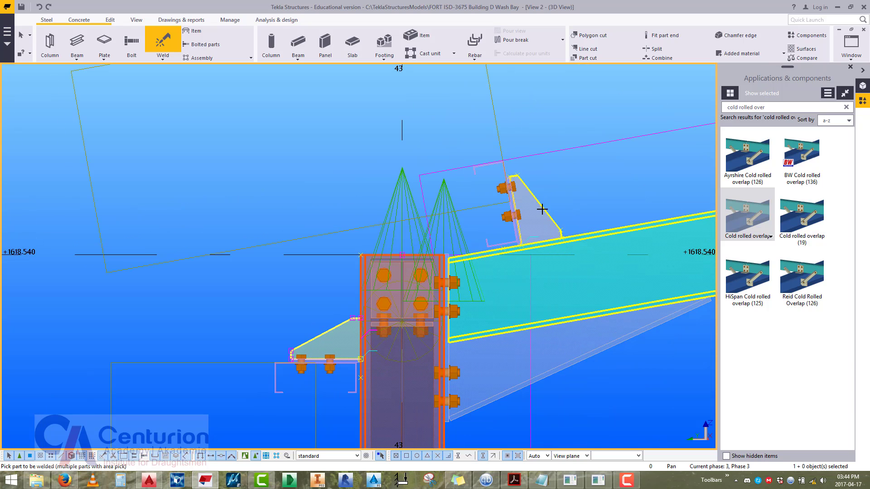
{"action": "left_click", "coordinate": [540, 208]}
{"action": "right_click", "coordinate": [568, 176]}
{"action": "left_click", "coordinate": [572, 173]}
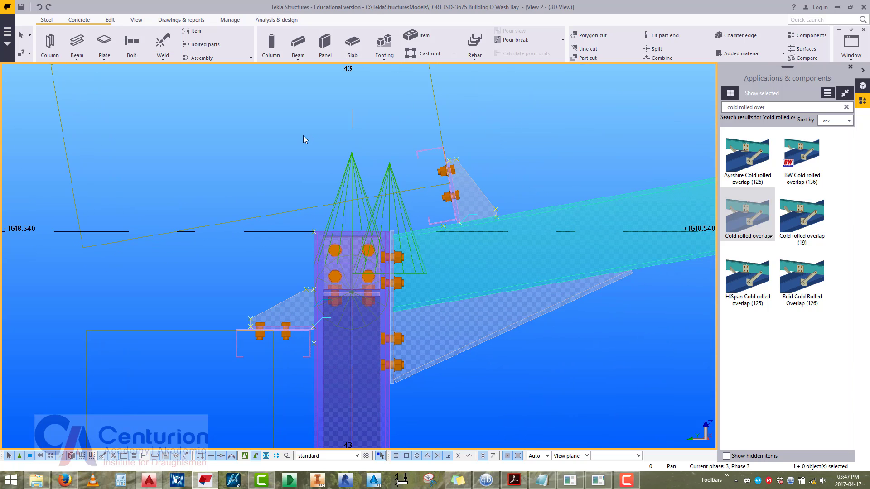
Open the Phase Manager and select the objects that belong to Phase 3.
{"action": "left_click", "coordinate": [173, 19]}
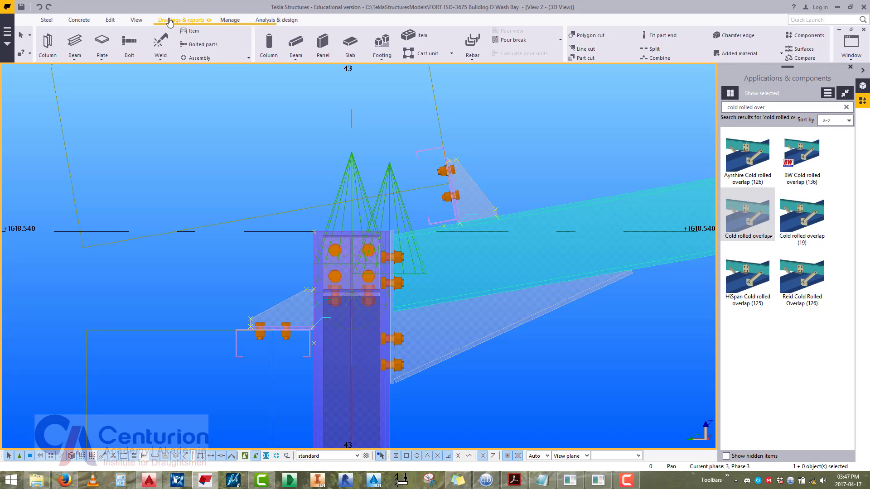
{"action": "left_click", "coordinate": [230, 20]}
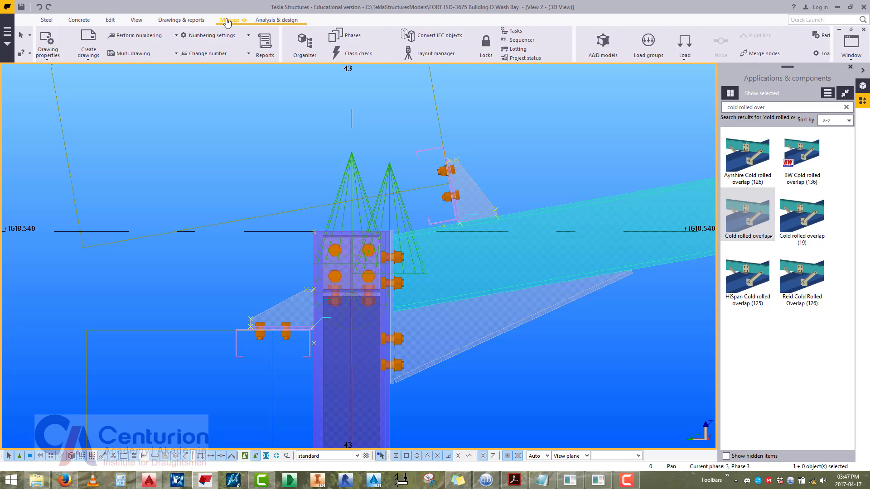
{"action": "left_click", "coordinate": [95, 35]}
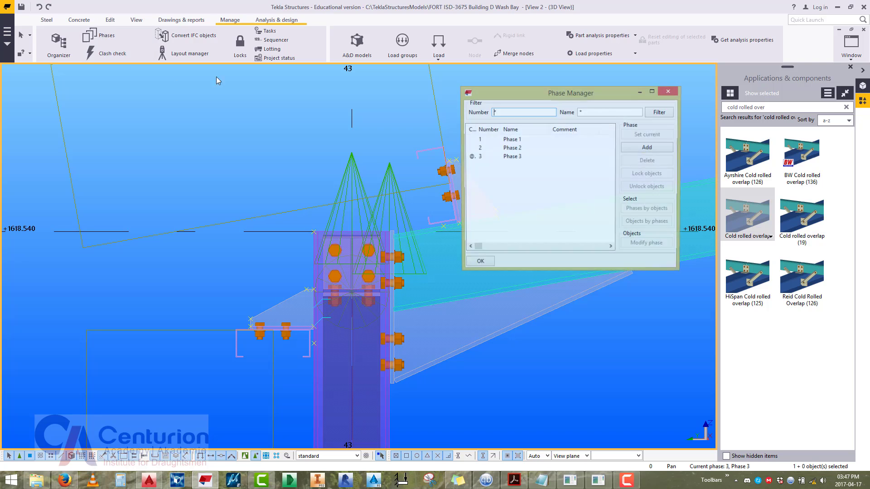
{"action": "left_click_drag", "start_coordinate": [540, 89], "coordinate": [582, 72]}
{"action": "middle_click_drag", "start_coordinate": [460, 116], "coordinate": [329, 179]}
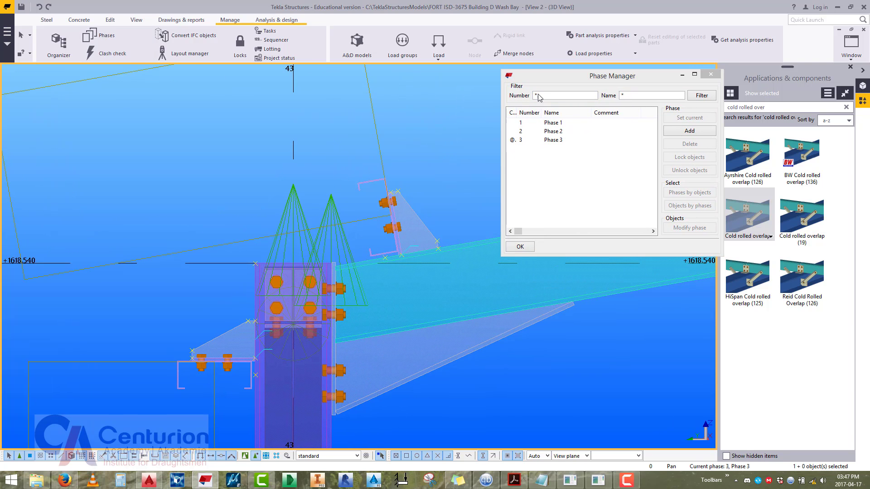
{"action": "left_click", "coordinate": [553, 140]}
{"action": "left_click", "coordinate": [690, 206]}
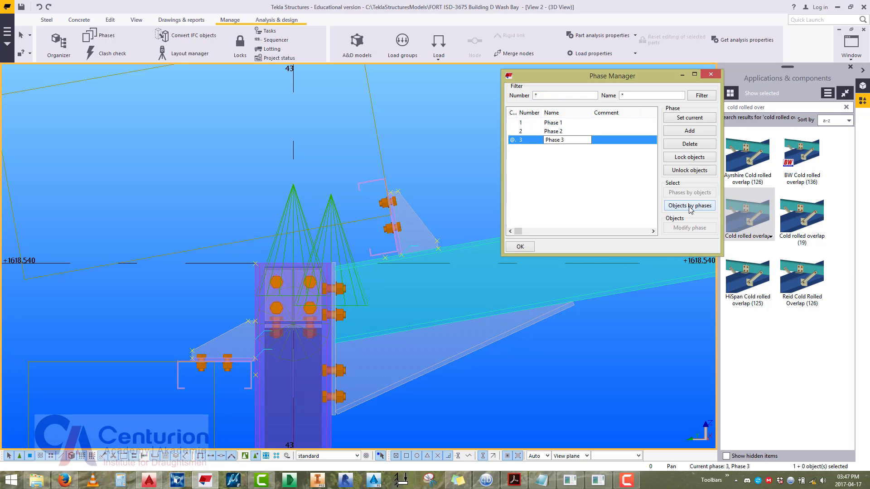
Assign the column cleat and its stiffener plate to Phase 1.
{"action": "middle_click_drag", "start_coordinate": [458, 206], "coordinate": [271, 286], "text": "ctrl"}
{"action": "left_click", "coordinate": [271, 286]}
{"action": "scroll", "coordinate": [330, 297], "scroll_direction": "up", "scroll_amount": 5}
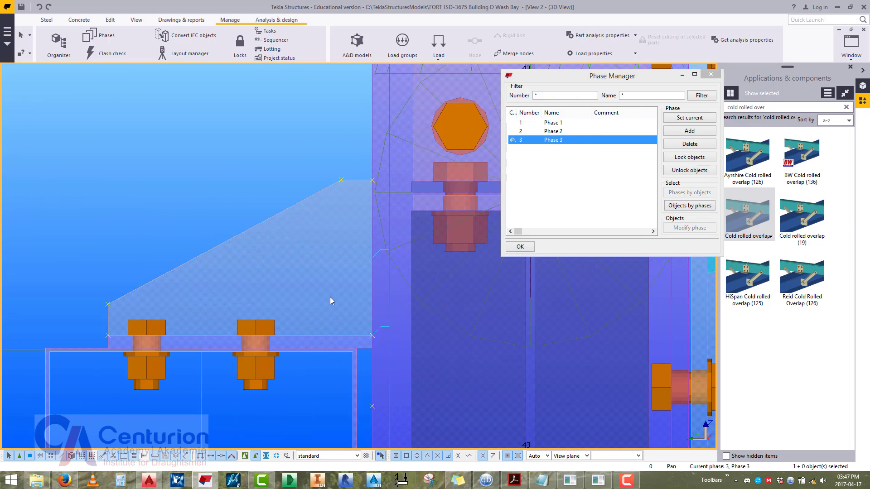
{"action": "scroll", "coordinate": [304, 336], "scroll_direction": "down", "scroll_amount": 5}
{"action": "left_click", "coordinate": [330, 290], "text": "shift"}
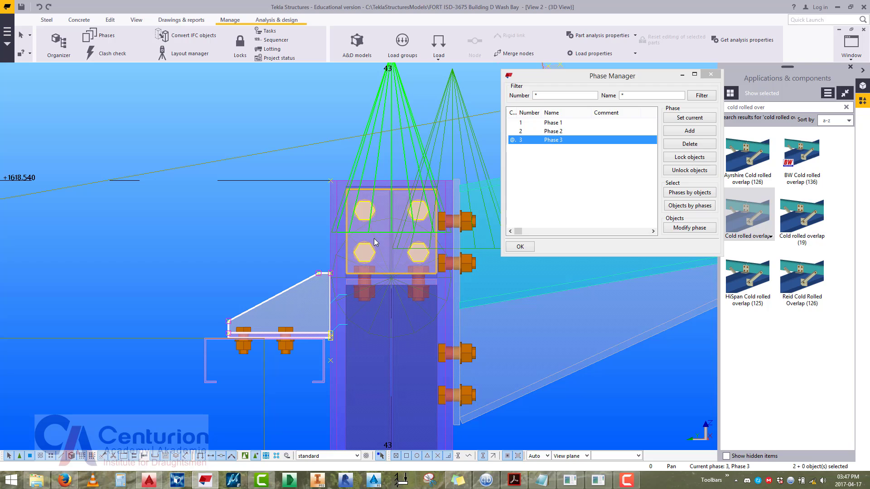
{"action": "double_click", "coordinate": [572, 122]}
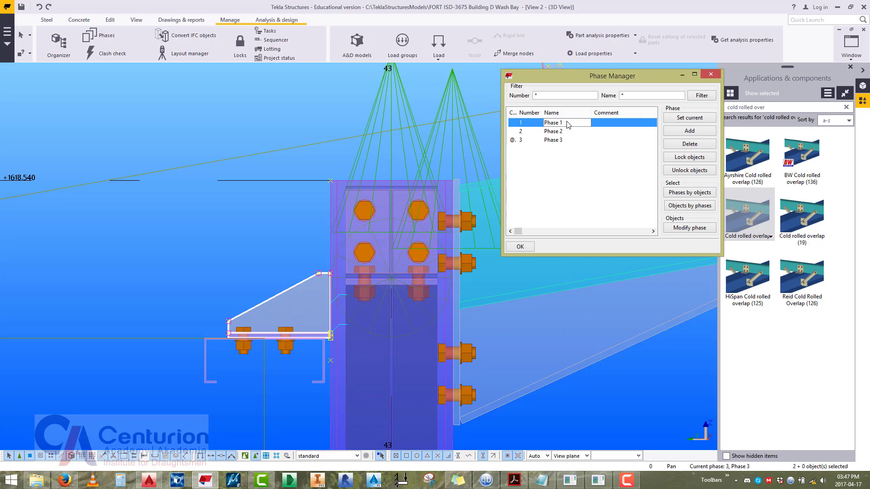
{"action": "left_click", "coordinate": [685, 231]}
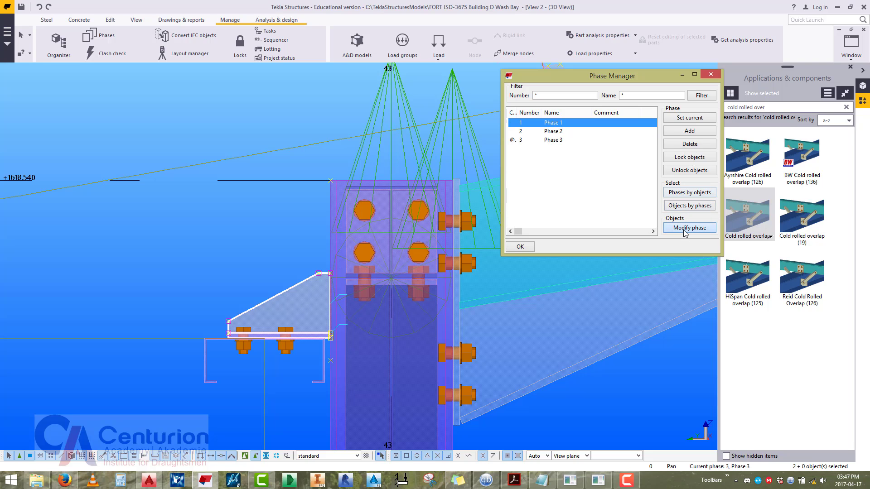
Check the phase assignments by selecting all Phase 1 objects and all Phase 3 objects in the model.
{"action": "scroll", "coordinate": [231, 249], "scroll_direction": "down", "scroll_amount": 3}
{"action": "left_click", "coordinate": [393, 198]}
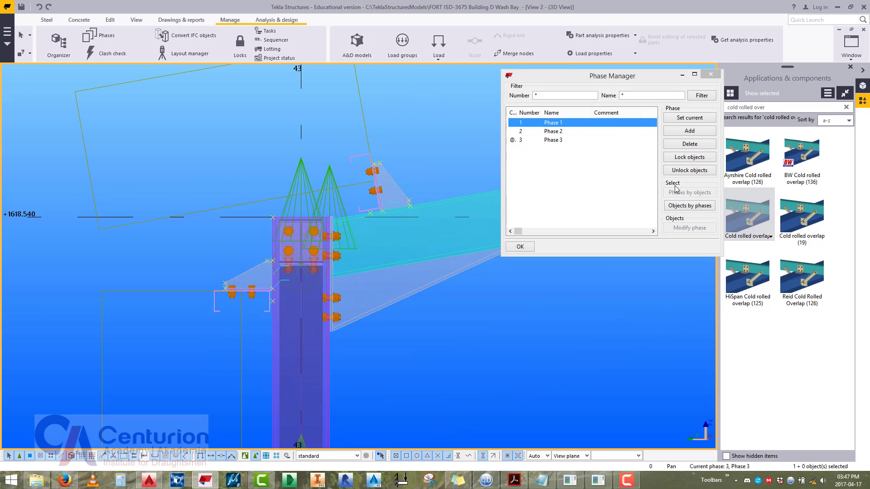
{"action": "left_click", "coordinate": [689, 206]}
{"action": "middle_click_drag", "start_coordinate": [326, 206], "coordinate": [313, 196]}
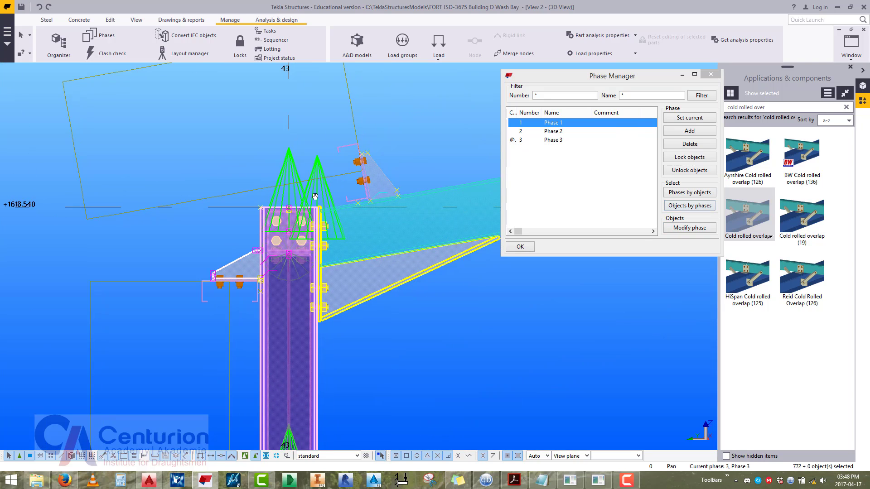
{"action": "double_click", "coordinate": [570, 142]}
{"action": "left_click", "coordinate": [677, 206]}
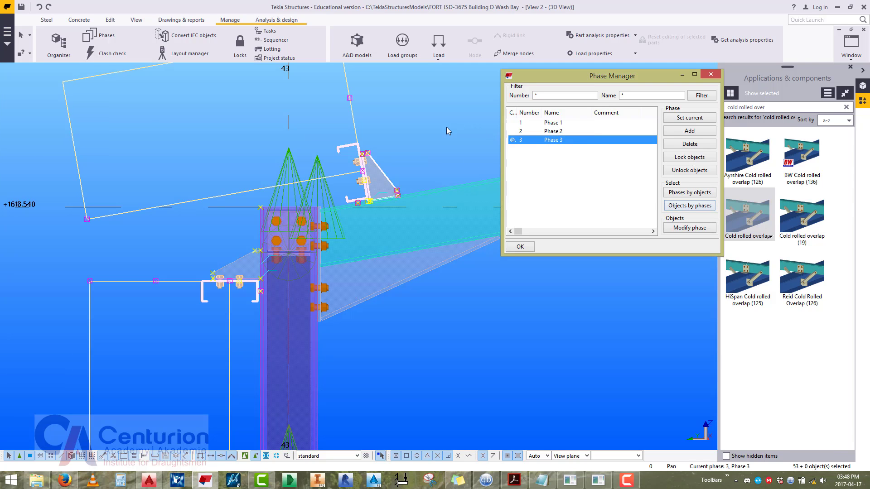
{"action": "left_click", "coordinate": [418, 144]}
Assign the rafter cleat and its stiffener plate to Phase 2.
{"action": "scroll", "coordinate": [363, 218], "scroll_direction": "up", "scroll_amount": 6}
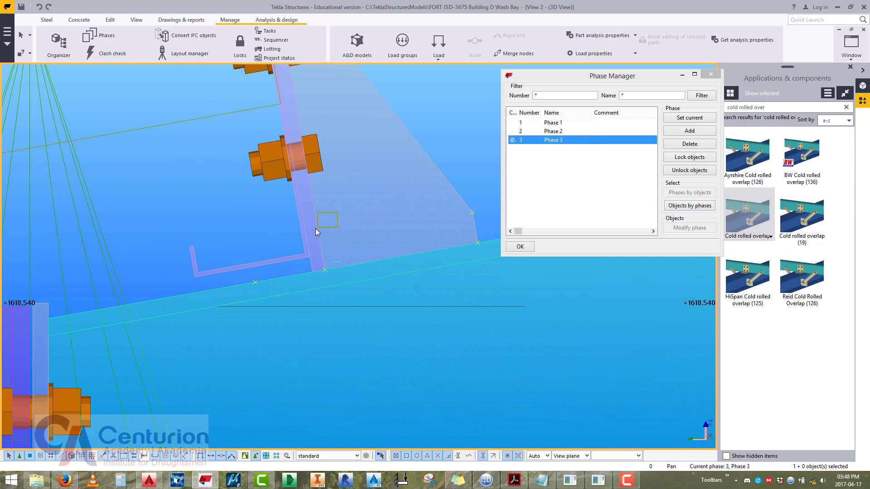
{"action": "left_click_drag", "start_coordinate": [316, 229], "coordinate": [311, 227]}
{"action": "scroll", "coordinate": [312, 227], "scroll_direction": "down", "scroll_amount": 4}
{"action": "left_click", "coordinate": [551, 131]}
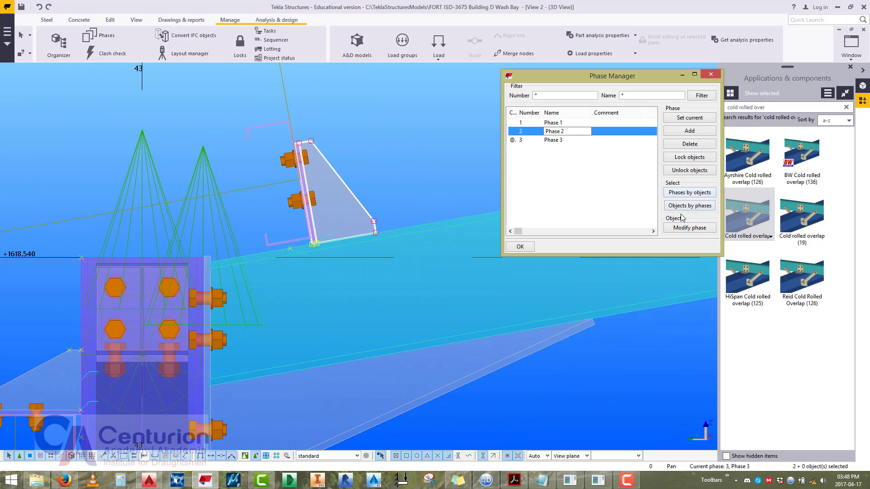
Check the rafter cleat's phase by selecting all Phase 2 objects, and close the Phase Manager.
{"action": "left_click", "coordinate": [393, 188]}
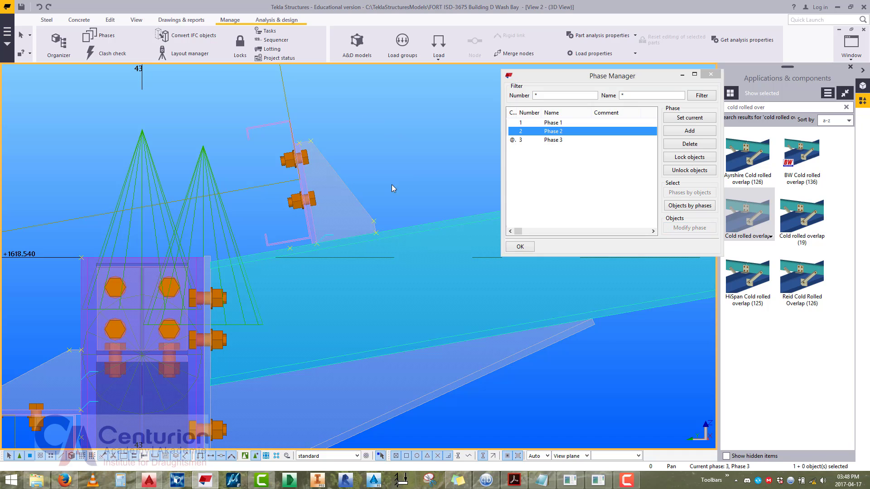
{"action": "left_click", "coordinate": [683, 204]}
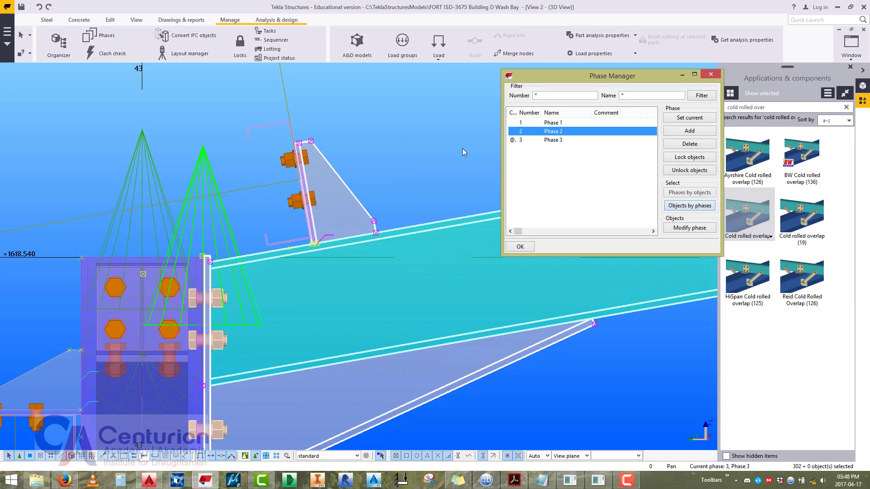
{"action": "left_click", "coordinate": [447, 145]}
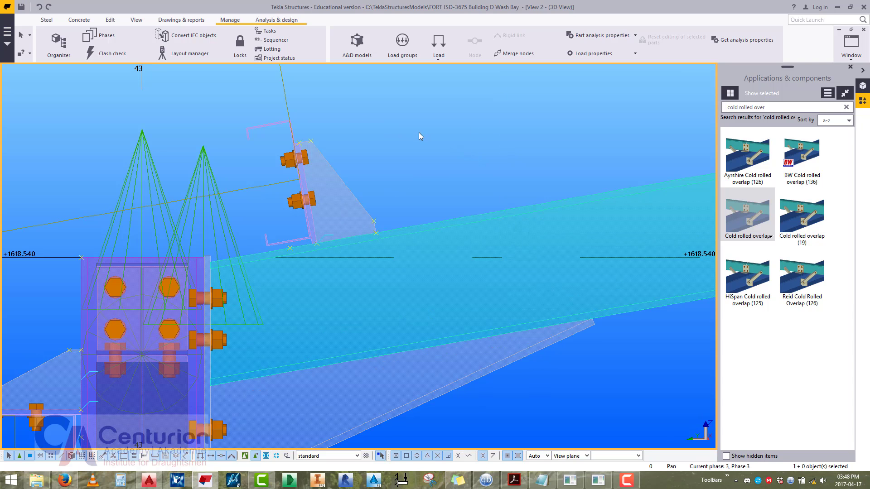
{"action": "right_click", "coordinate": [420, 132]}
{"action": "left_click", "coordinate": [427, 139]}
Examine the cleats, stiffener plates and cold rolled members around the column head and rafter on grid line 43.
{"action": "scroll", "coordinate": [372, 218], "scroll_direction": "down", "scroll_amount": 2}
{"action": "middle_click_drag", "start_coordinate": [372, 218], "coordinate": [497, 233]}
{"action": "scroll", "coordinate": [469, 236], "scroll_direction": "up", "scroll_amount": 2}
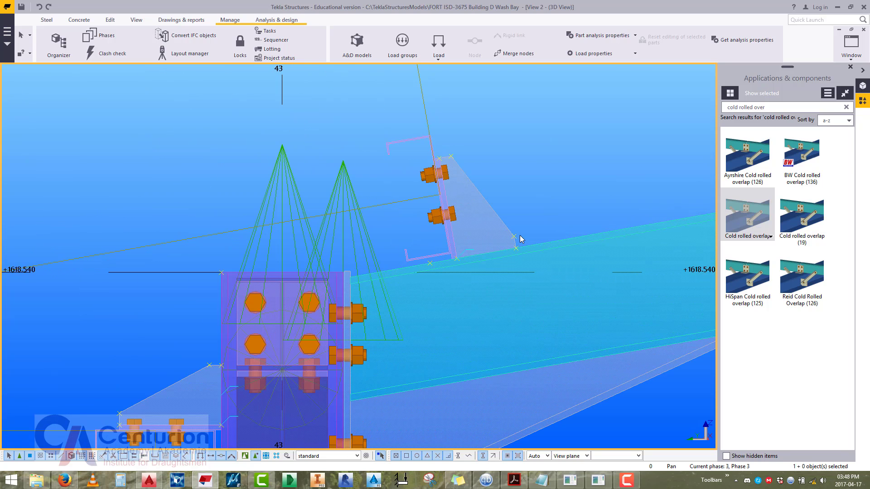
{"action": "scroll", "coordinate": [482, 190], "scroll_direction": "down", "scroll_amount": 2}
{"action": "middle_click_drag", "start_coordinate": [455, 206], "coordinate": [387, 237]}
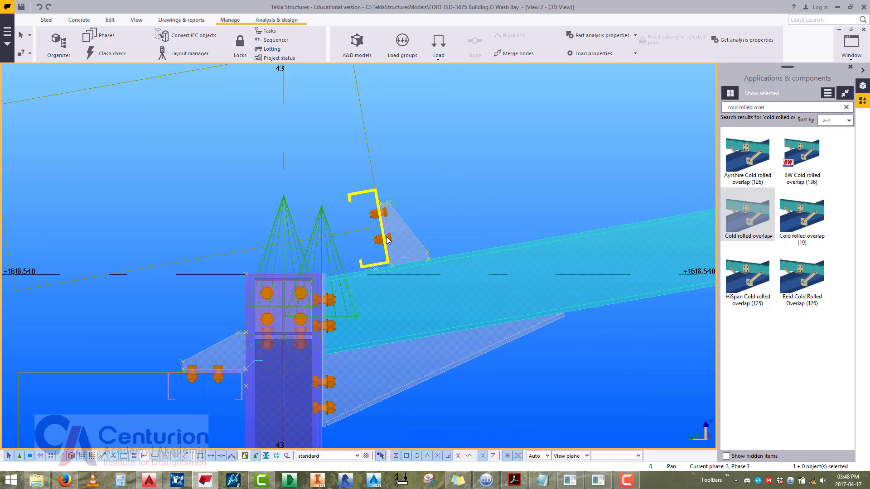
{"action": "scroll", "coordinate": [386, 238], "scroll_direction": "down", "scroll_amount": 3}
{"action": "middle_click_drag", "start_coordinate": [292, 319], "coordinate": [349, 259]}
{"action": "scroll", "coordinate": [346, 257], "scroll_direction": "up", "scroll_amount": 4}
{"action": "scroll", "coordinate": [390, 199], "scroll_direction": "down", "scroll_amount": 7}
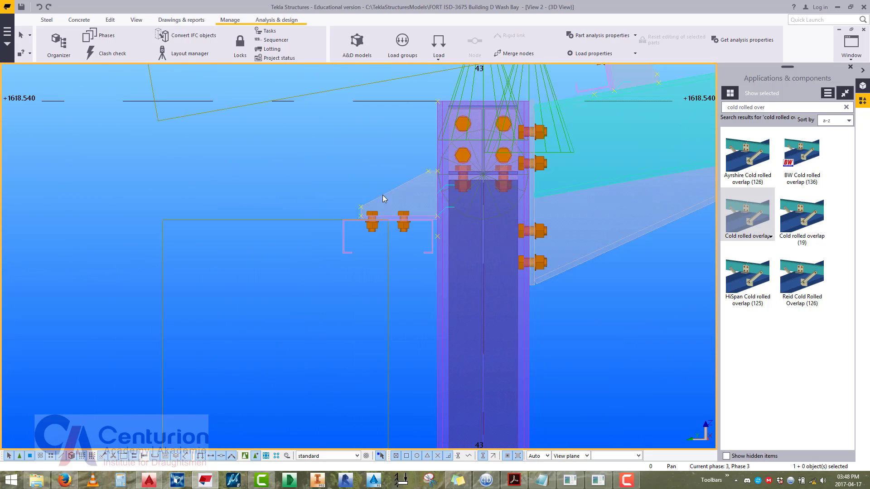
{"action": "middle_click_drag", "start_coordinate": [377, 299], "coordinate": [347, 296]}
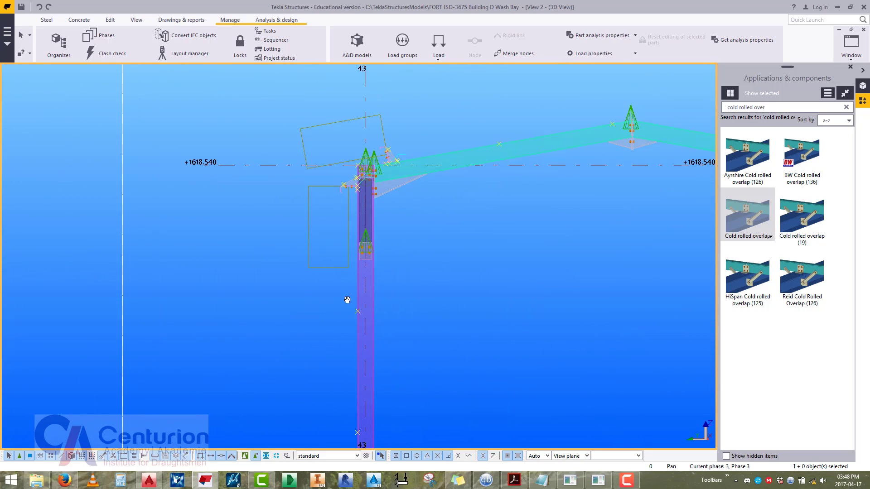
{"action": "scroll", "coordinate": [346, 228], "scroll_direction": "up", "scroll_amount": 7}
{"action": "scroll", "coordinate": [367, 157], "scroll_direction": "down", "scroll_amount": 6}
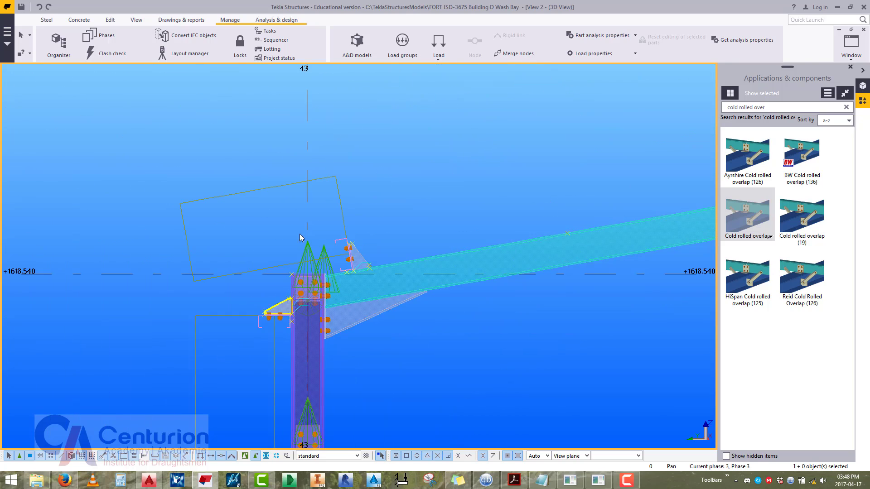
Switch from the section view to the View 1 3D view of the frame.
{"action": "left_click", "coordinate": [858, 49]}
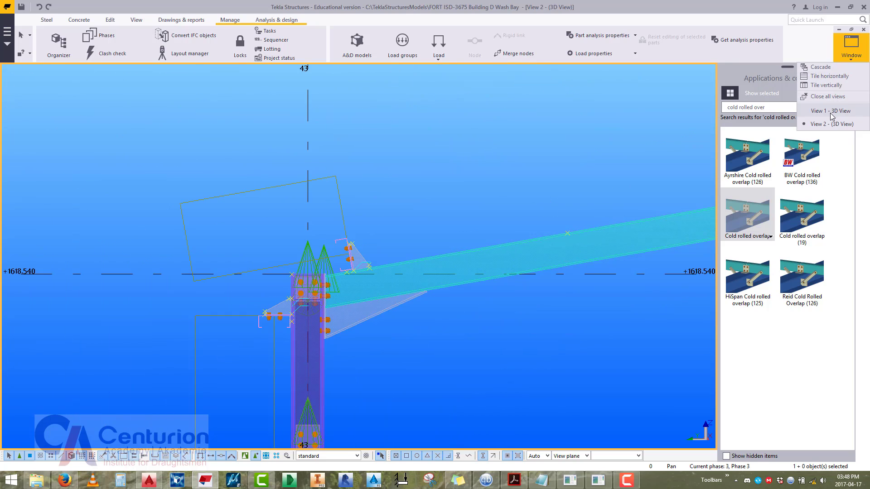
{"action": "left_click", "coordinate": [830, 110]}
{"action": "scroll", "coordinate": [371, 343], "scroll_direction": "down", "scroll_amount": 2}
{"action": "right_click", "coordinate": [422, 241]}
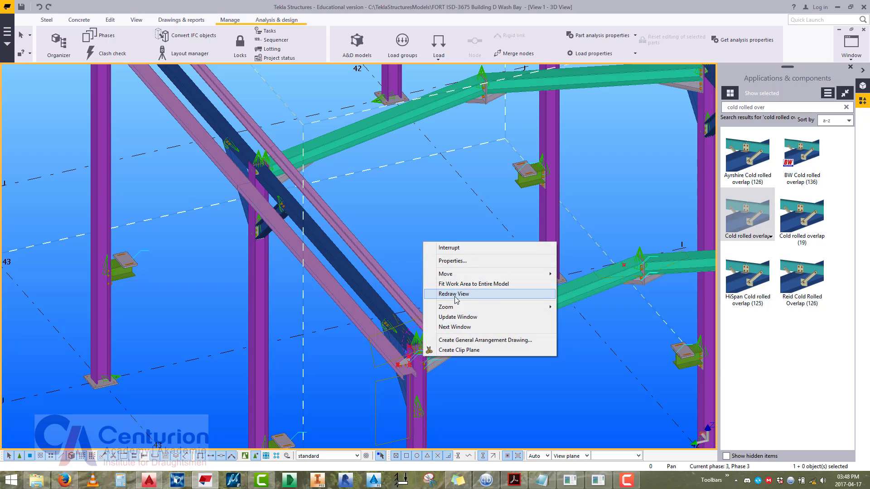
{"action": "left_click", "coordinate": [475, 304]}
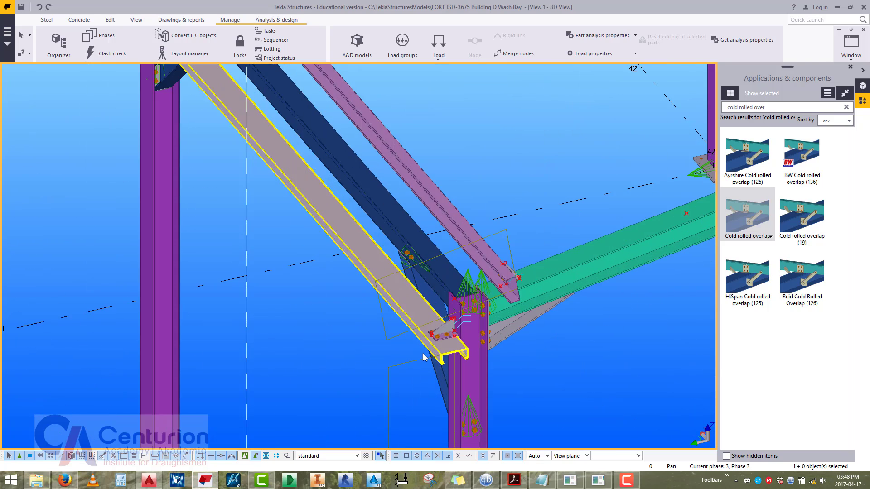
Select both cold rolled overlap connections at the column and rafter together with their welded stiffener plates.
{"action": "left_click_drag", "start_coordinate": [279, 257], "coordinate": [278, 257]}
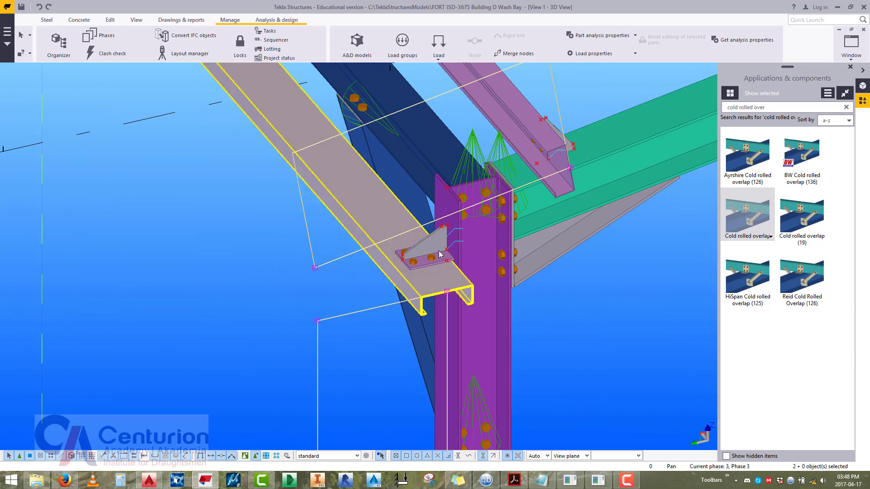
{"action": "scroll", "coordinate": [425, 258], "scroll_direction": "up", "scroll_amount": 3}
{"action": "left_click", "coordinate": [413, 273], "text": "ctrl"}
{"action": "left_click", "coordinate": [394, 247], "text": "ctrl"}
{"action": "scroll", "coordinate": [363, 283], "scroll_direction": "down", "scroll_amount": 3}
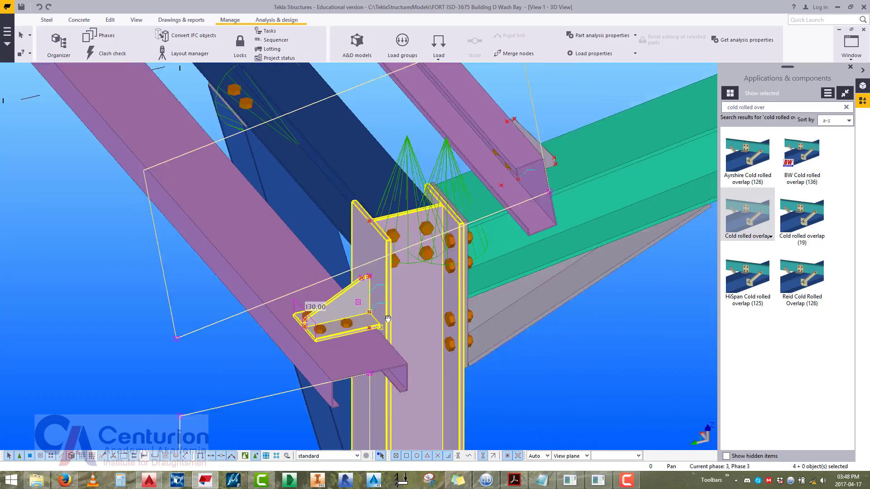
{"action": "scroll", "coordinate": [544, 213], "scroll_direction": "up", "scroll_amount": 4}
{"action": "left_click", "coordinate": [557, 216], "text": "ctrl"}
{"action": "scroll", "coordinate": [557, 212], "scroll_direction": "down", "scroll_amount": 3}
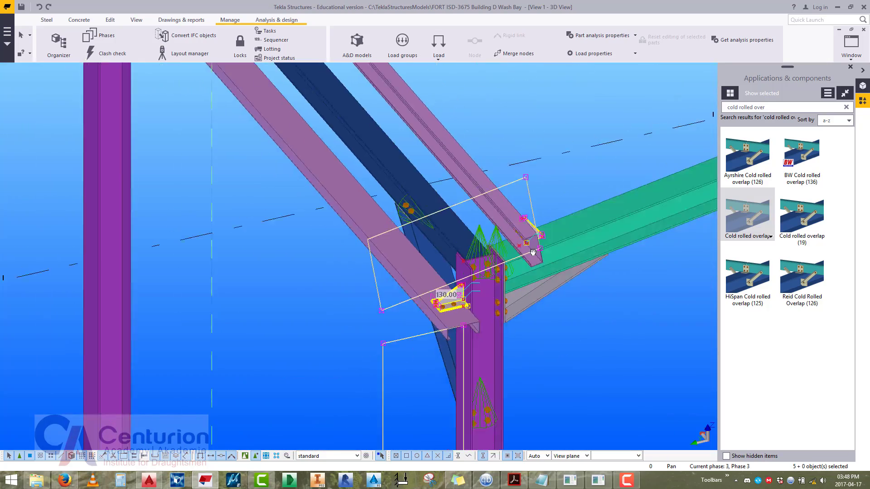
{"action": "scroll", "coordinate": [510, 221], "scroll_direction": "up", "scroll_amount": 6}
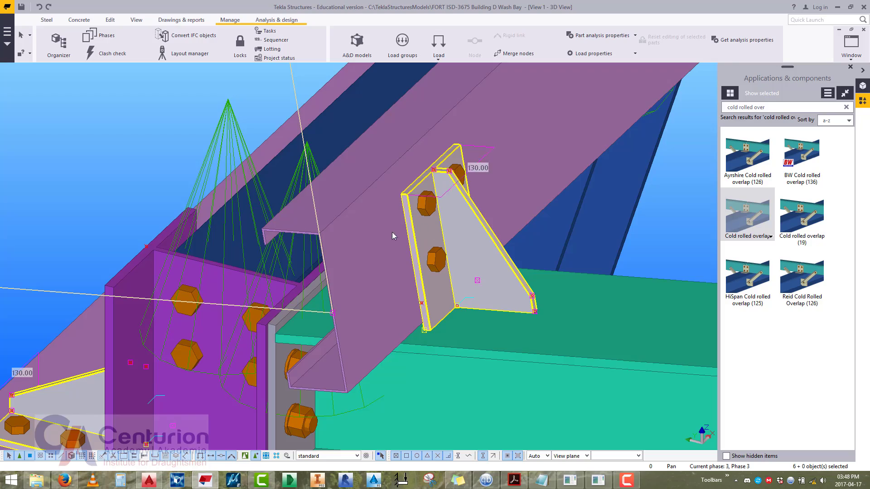
Mirror-copy the selected connections to the opposite end of the building about X0 7800, Y0 6580 at an angle of -90.
{"action": "scroll", "coordinate": [392, 232], "scroll_direction": "down", "scroll_amount": 6}
{"action": "scroll", "coordinate": [351, 223], "scroll_direction": "up", "scroll_amount": 2}
{"action": "middle_click_drag", "start_coordinate": [351, 223], "coordinate": [491, 224]}
{"action": "scroll", "coordinate": [492, 224], "scroll_direction": "up", "scroll_amount": 2}
{"action": "right_click", "coordinate": [275, 242]}
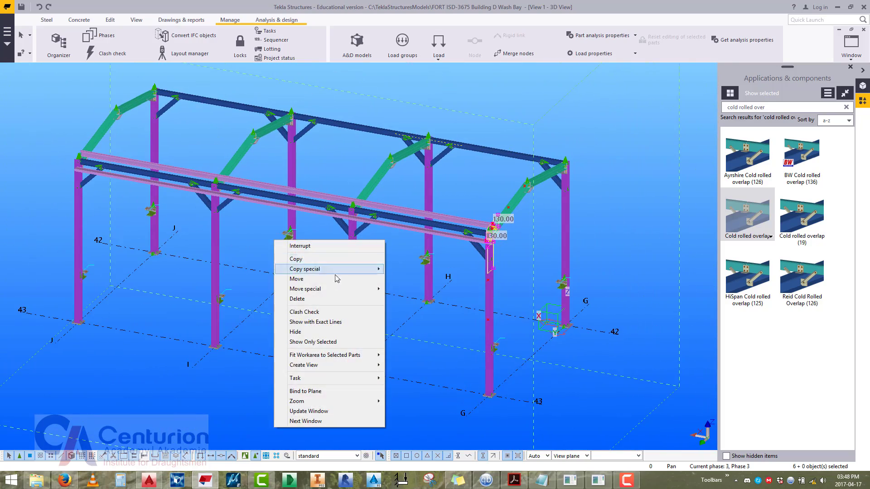
{"action": "mouse_move", "coordinate": [328, 289]}
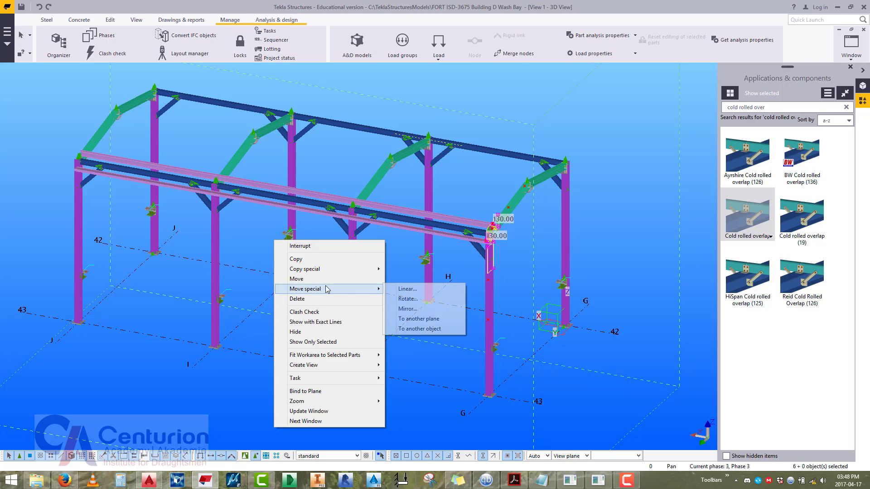
{"action": "mouse_move", "coordinate": [317, 269]}
{"action": "left_click", "coordinate": [407, 290]}
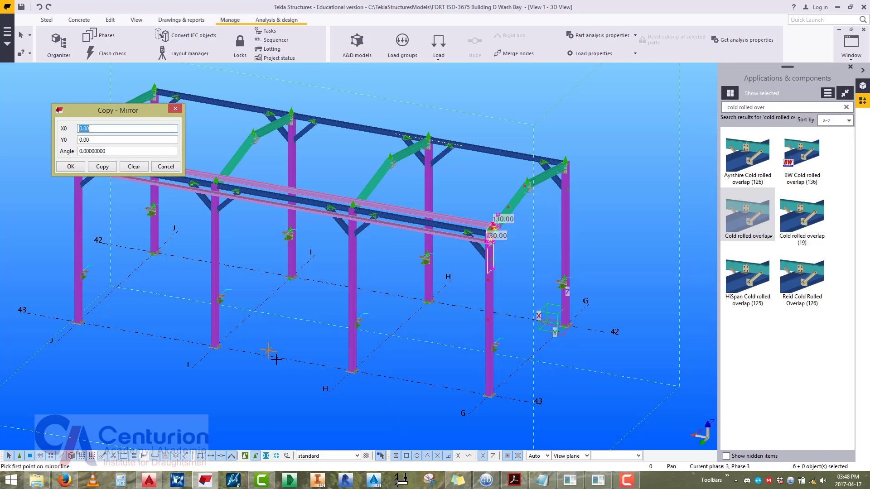
{"action": "left_click", "coordinate": [281, 360]}
{"action": "middle_click_drag", "start_coordinate": [335, 319], "coordinate": [370, 282], "text": "ctrl"}
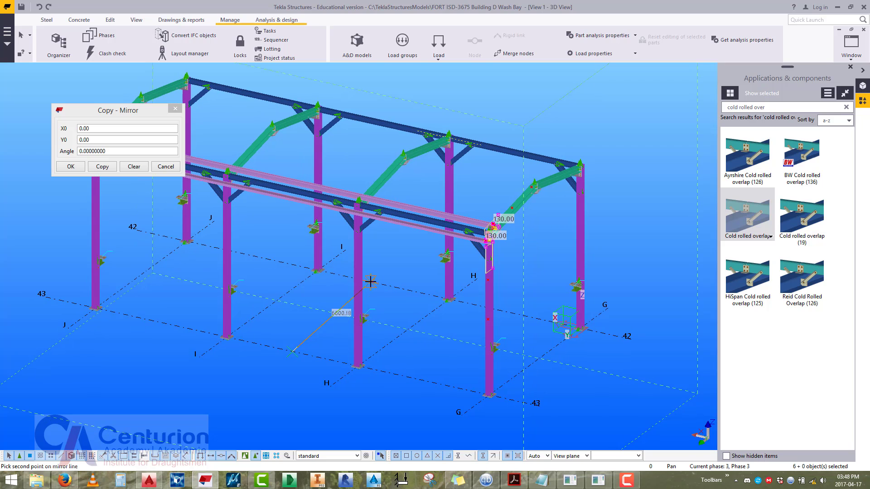
{"action": "scroll", "coordinate": [341, 274], "scroll_direction": "up", "scroll_amount": 10}
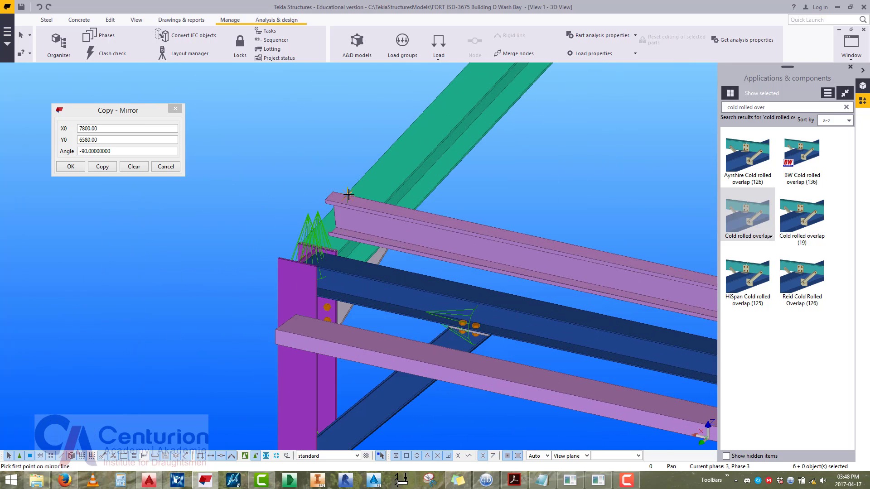
{"action": "left_click", "coordinate": [92, 168]}
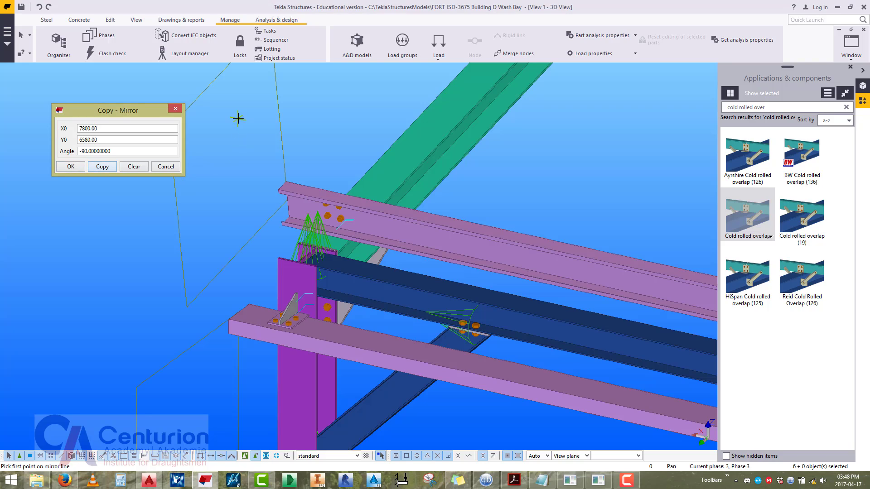
End the mirror copy and close its Copy - Mirror settings.
{"action": "middle_click_drag", "start_coordinate": [252, 209], "coordinate": [260, 209]}
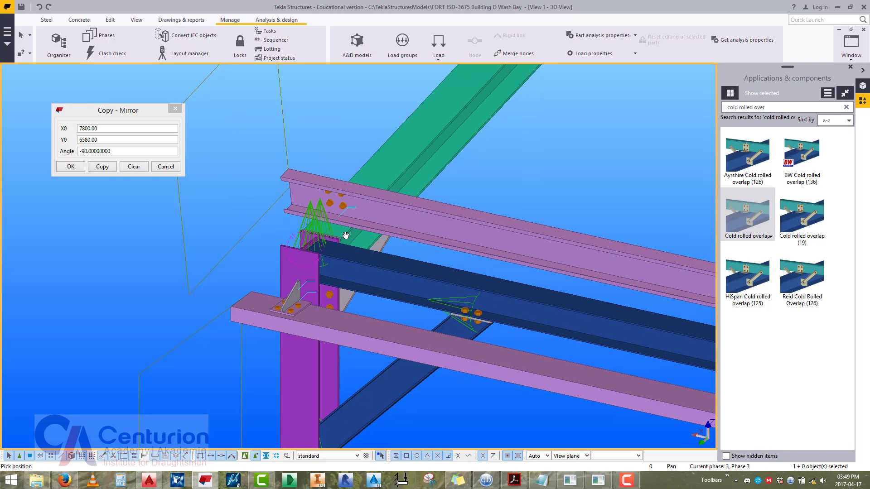
{"action": "middle_click_drag", "start_coordinate": [346, 236], "coordinate": [219, 154], "text": "ctrl"}
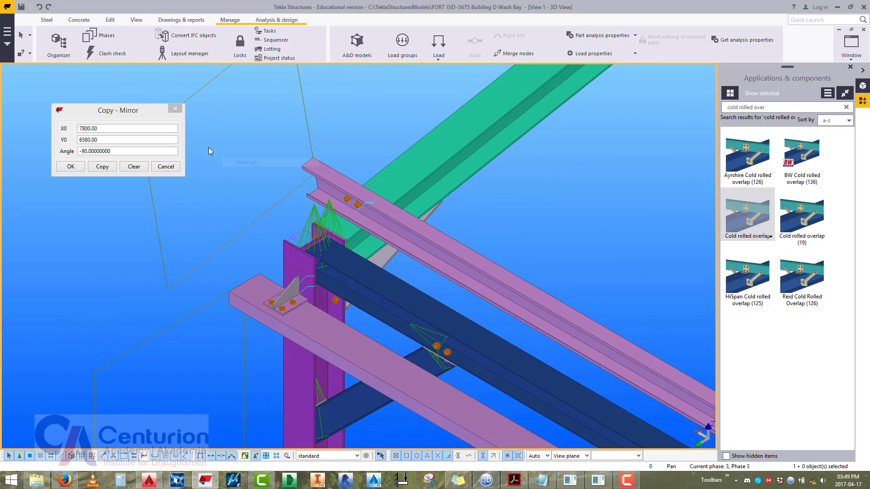
{"action": "left_click", "coordinate": [176, 109]}
{"action": "right_click", "coordinate": [210, 151]}
{"action": "left_click", "coordinate": [226, 153]}
{"action": "scroll", "coordinate": [108, 154], "scroll_direction": "down", "scroll_amount": 5}
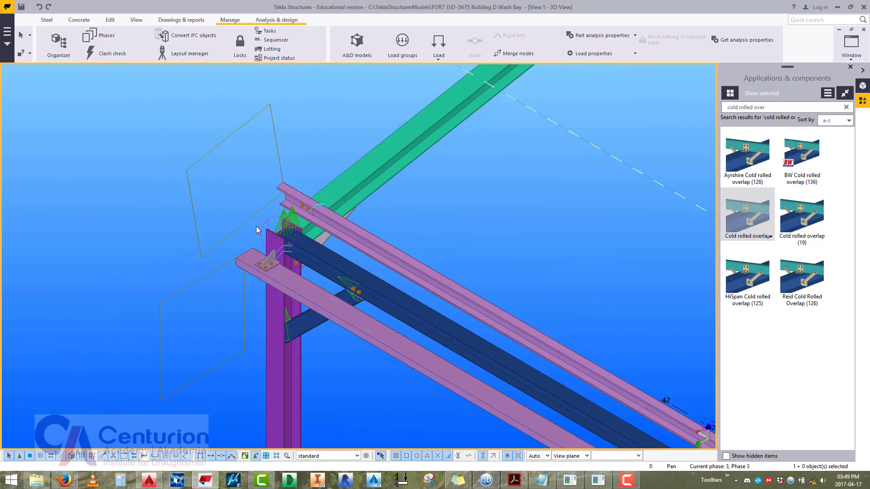
Apply the Cold rolled overlap connection between the rafter and the two abutting upper cold rolled members at the adjacent intermediate frame.
{"action": "scroll", "coordinate": [288, 235], "scroll_direction": "up", "scroll_amount": 8}
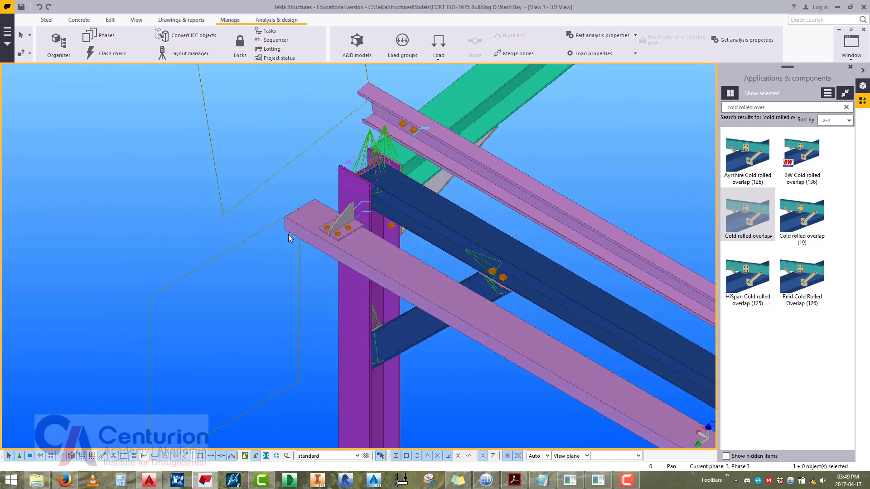
{"action": "scroll", "coordinate": [367, 267], "scroll_direction": "up", "scroll_amount": 2}
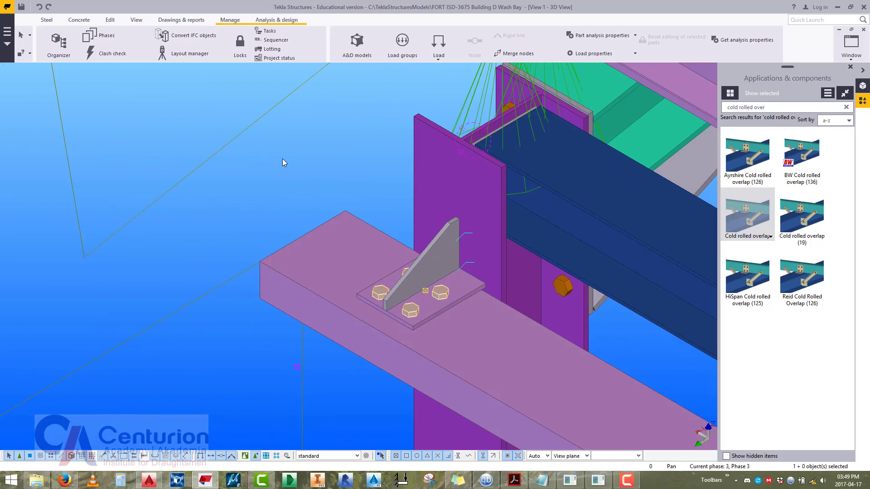
{"action": "scroll", "coordinate": [212, 197], "scroll_direction": "down", "scroll_amount": 7}
{"action": "scroll", "coordinate": [407, 254], "scroll_direction": "up", "scroll_amount": 4}
{"action": "scroll", "coordinate": [407, 256], "scroll_direction": "up", "scroll_amount": 4}
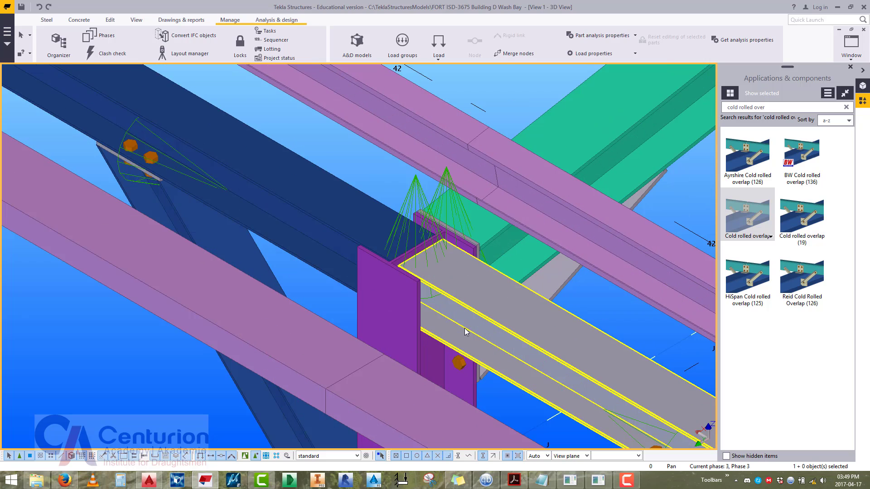
{"action": "scroll", "coordinate": [499, 245], "scroll_direction": "down", "scroll_amount": 2}
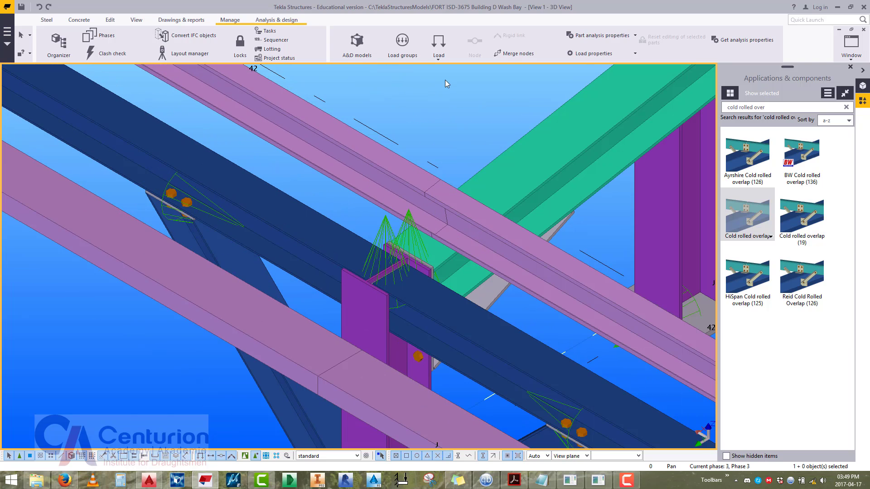
{"action": "left_click", "coordinate": [747, 209]}
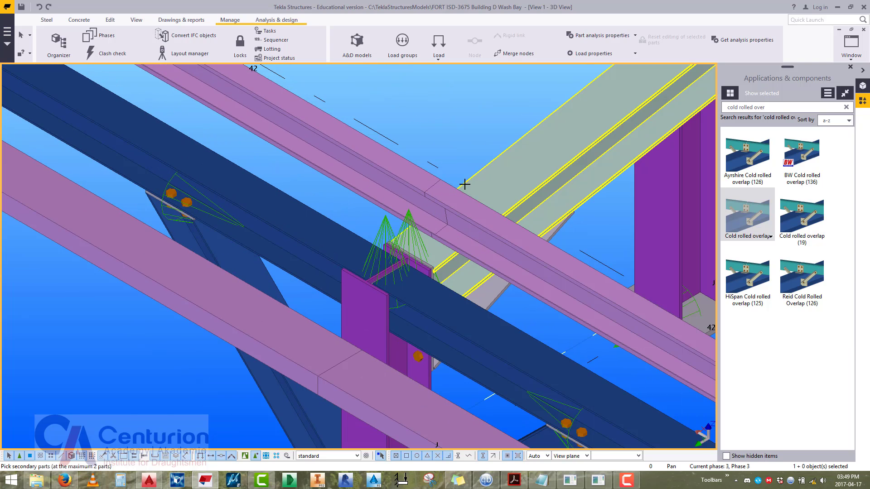
{"action": "left_click", "coordinate": [438, 211]}
{"action": "middle_click", "coordinate": [437, 162]}
Apply the Cold rolled overlap connection between the intermediate column and the two abutting lower cold rolled members.
{"action": "middle_click_drag", "start_coordinate": [397, 292], "coordinate": [429, 178]}
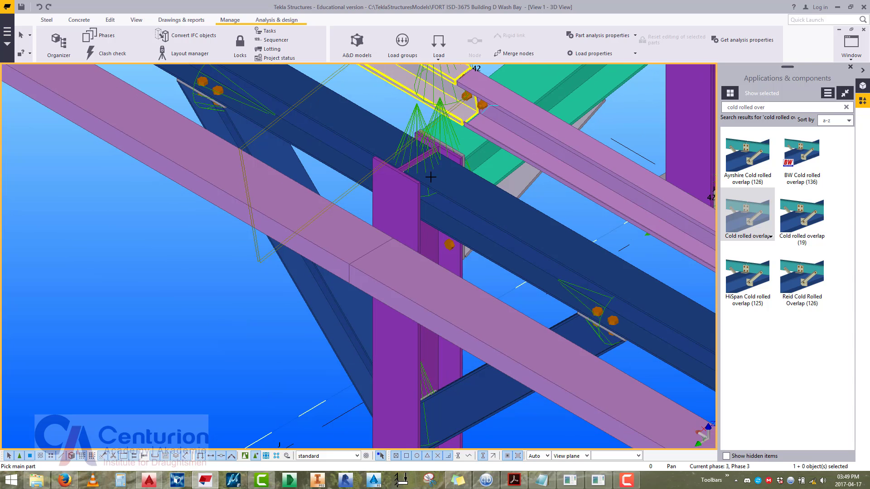
{"action": "left_click", "coordinate": [399, 229]}
{"action": "left_click", "coordinate": [356, 247]}
{"action": "left_click", "coordinate": [396, 272]}
{"action": "middle_click", "coordinate": [396, 272]}
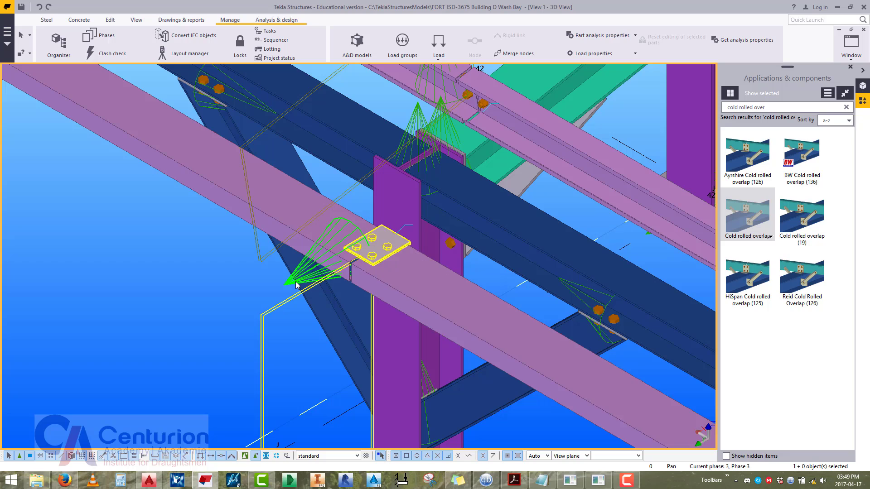
Explode both new cold rolled overlap connections at the intermediate column and rafter.
{"action": "middle_click_drag", "start_coordinate": [435, 63], "coordinate": [385, 210]}
{"action": "left_click", "coordinate": [436, 101], "text": "ctrl"}
{"action": "scroll", "coordinate": [428, 117], "scroll_direction": "down", "scroll_amount": 2}
{"action": "right_click", "coordinate": [382, 160]}
{"action": "left_click", "coordinate": [418, 275]}
{"action": "right_click", "coordinate": [410, 99]}
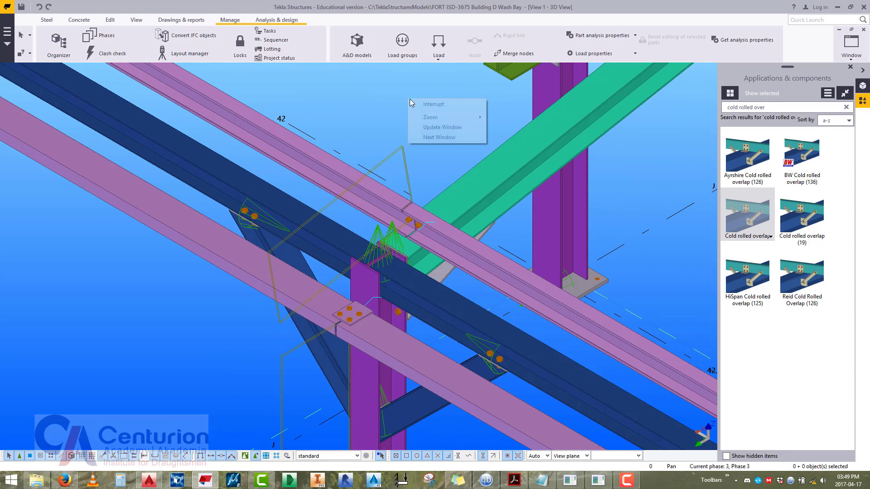
{"action": "left_click", "coordinate": [417, 104]}
Assign the cleat plate on the lower cold rolled member beside the intermediate column to Phase 1.
{"action": "scroll", "coordinate": [418, 132], "scroll_direction": "down", "scroll_amount": 3}
{"action": "middle_click_drag", "start_coordinate": [418, 133], "coordinate": [364, 226], "text": "ctrl"}
{"action": "middle_click_drag", "start_coordinate": [201, 397], "coordinate": [204, 196]}
{"action": "scroll", "coordinate": [382, 255], "scroll_direction": "up", "scroll_amount": 2}
{"action": "key", "text": "v"}
{"action": "left_click", "coordinate": [382, 256]}
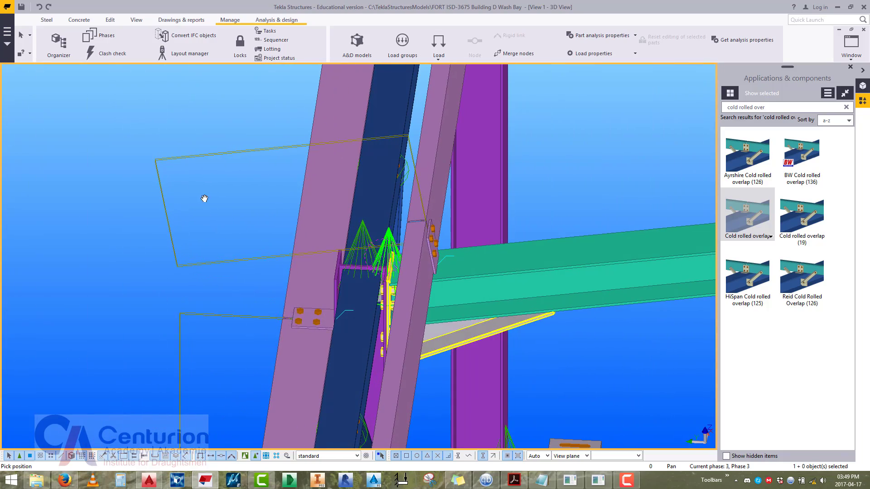
{"action": "left_click", "coordinate": [97, 36]}
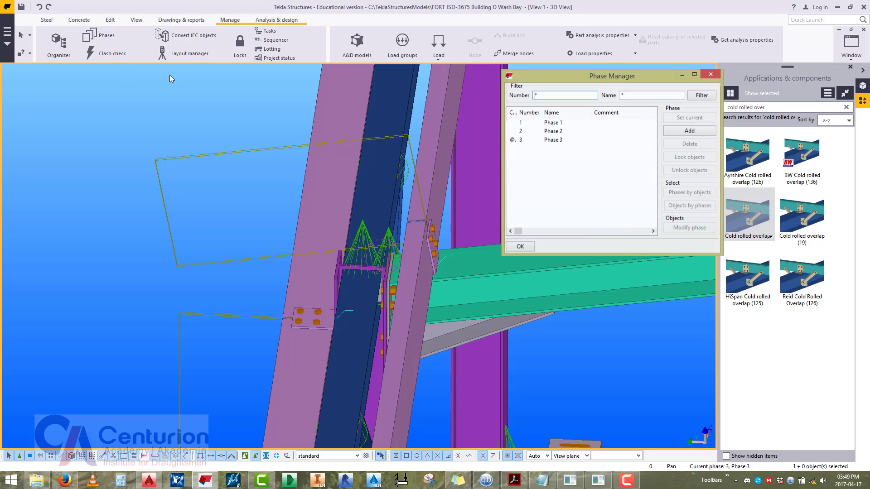
{"action": "left_click", "coordinate": [325, 325]}
{"action": "left_click", "coordinate": [557, 126]}
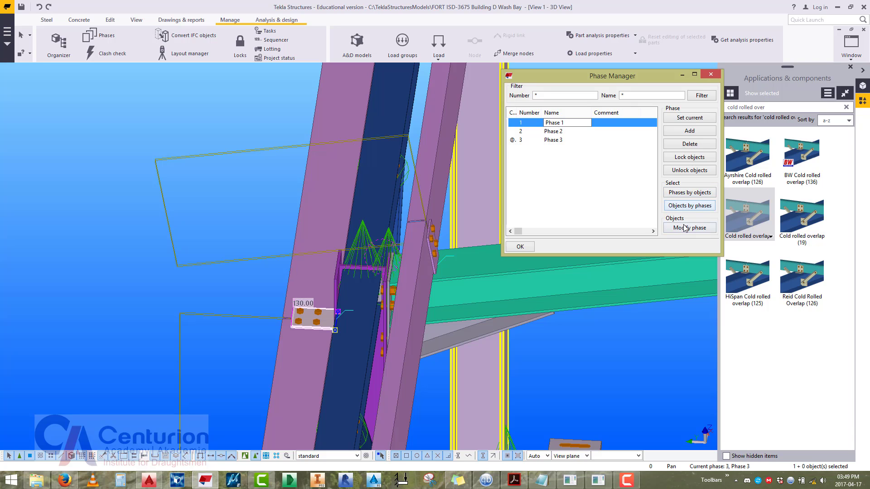
Assign the cleat plate on the upper cold rolled member at the rafter to Phase 2 and close the Phase Manager.
{"action": "left_click", "coordinate": [433, 256]}
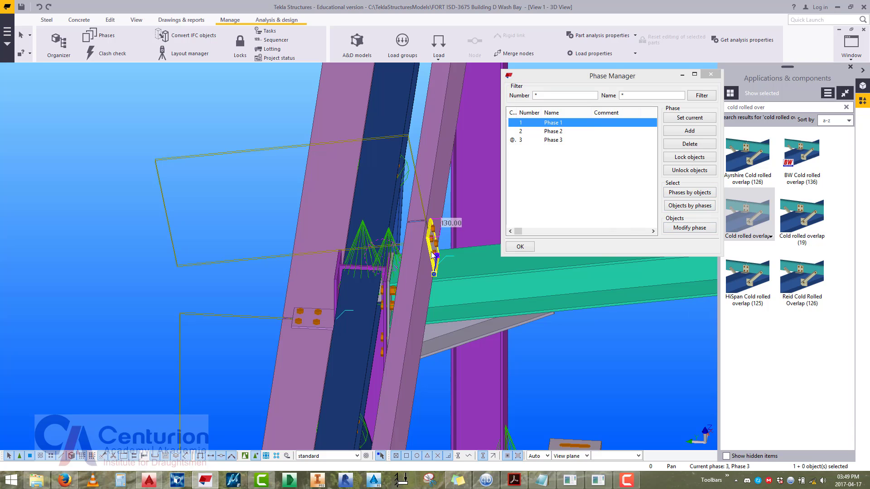
{"action": "left_click", "coordinate": [557, 132]}
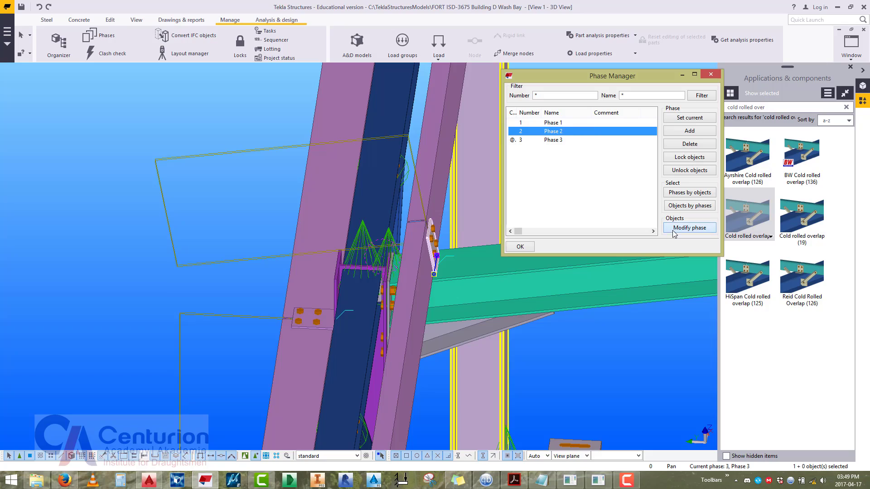
{"action": "left_click", "coordinate": [713, 72]}
Copy the two triangular stiffener plates from the end frame's cleats to the matching cleats at the intermediate frame.
{"action": "scroll", "coordinate": [640, 108], "scroll_direction": "down", "scroll_amount": 5}
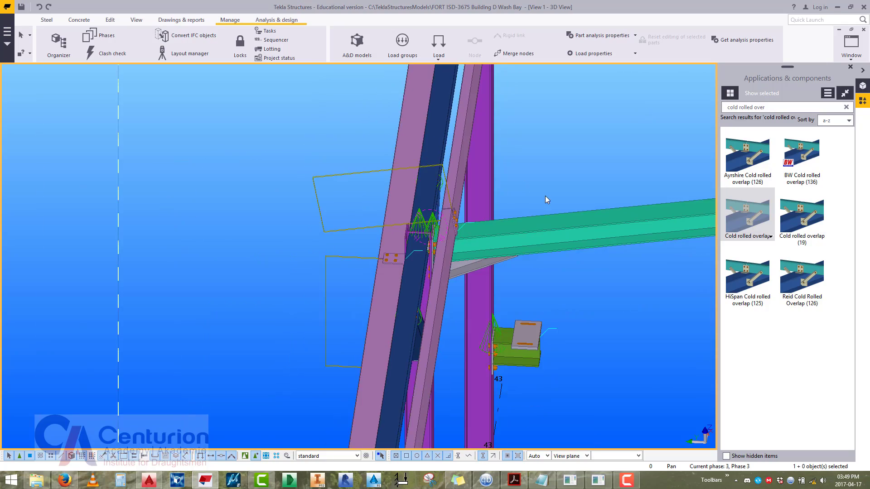
{"action": "middle_click_drag", "start_coordinate": [545, 195], "coordinate": [388, 258]}
{"action": "scroll", "coordinate": [471, 346], "scroll_direction": "up", "scroll_amount": 5}
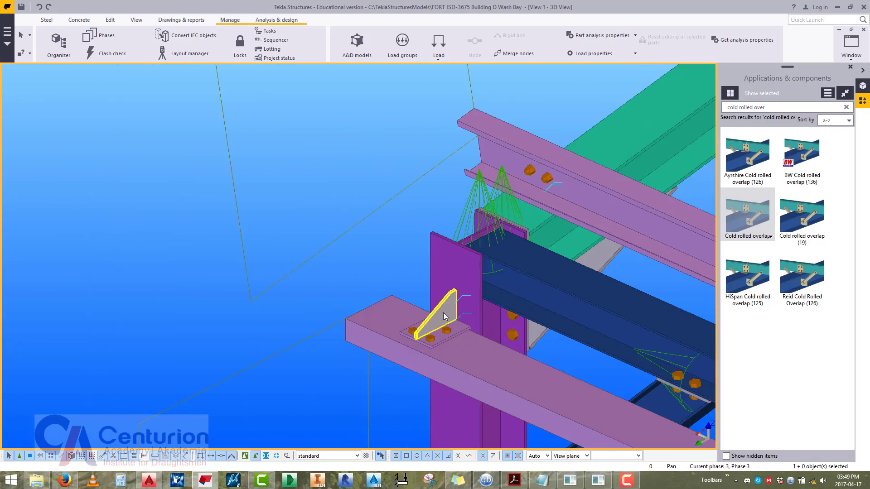
{"action": "middle_click_drag", "start_coordinate": [463, 344], "coordinate": [516, 240], "text": "ctrl"}
{"action": "left_click", "coordinate": [515, 240], "text": "shift"}
{"action": "scroll", "coordinate": [515, 241], "scroll_direction": "up", "scroll_amount": 3}
{"action": "right_click", "coordinate": [526, 163]}
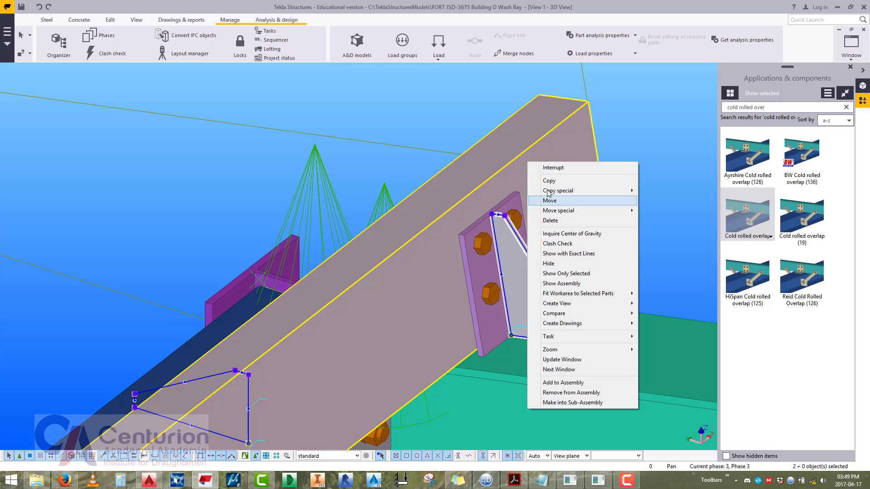
{"action": "left_click", "coordinate": [549, 181]}
{"action": "middle_click_drag", "start_coordinate": [443, 214], "coordinate": [271, 269], "text": "ctrl"}
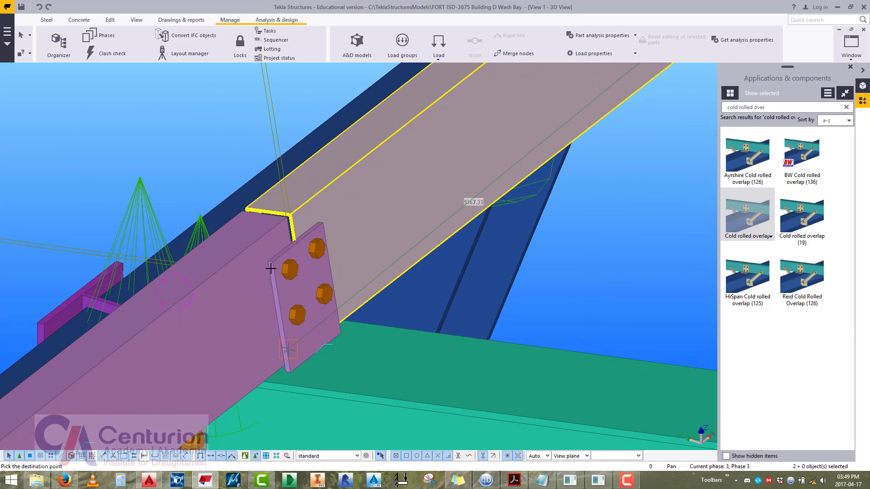
{"action": "left_click", "coordinate": [295, 270]}
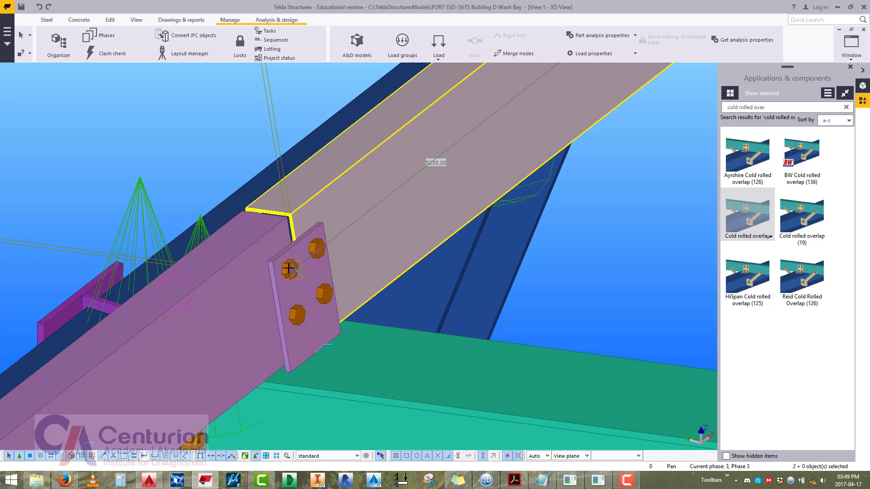
{"action": "left_click", "coordinate": [292, 270]}
{"action": "scroll", "coordinate": [292, 270], "scroll_direction": "down", "scroll_amount": 3}
{"action": "right_click", "coordinate": [192, 199]}
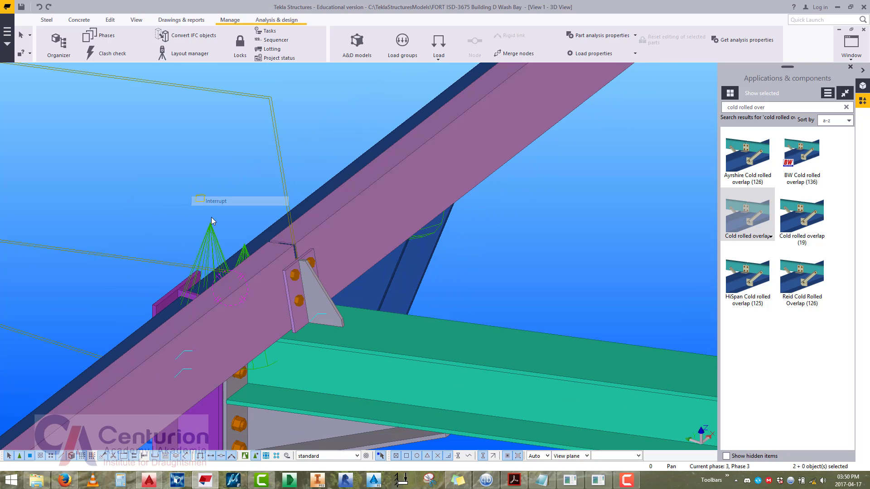
{"action": "left_click", "coordinate": [210, 201]}
Redraw the model view and inspect the stiffened cleats at the intermediate column and rafter.
{"action": "left_click", "coordinate": [272, 173]}
{"action": "scroll", "coordinate": [294, 168], "scroll_direction": "down", "scroll_amount": 2}
{"action": "scroll", "coordinate": [282, 256], "scroll_direction": "up", "scroll_amount": 2}
{"action": "key", "text": "v"}
{"action": "middle_click_drag", "start_coordinate": [201, 226], "coordinate": [323, 160], "text": "ctrl"}
{"action": "right_click", "coordinate": [340, 123]}
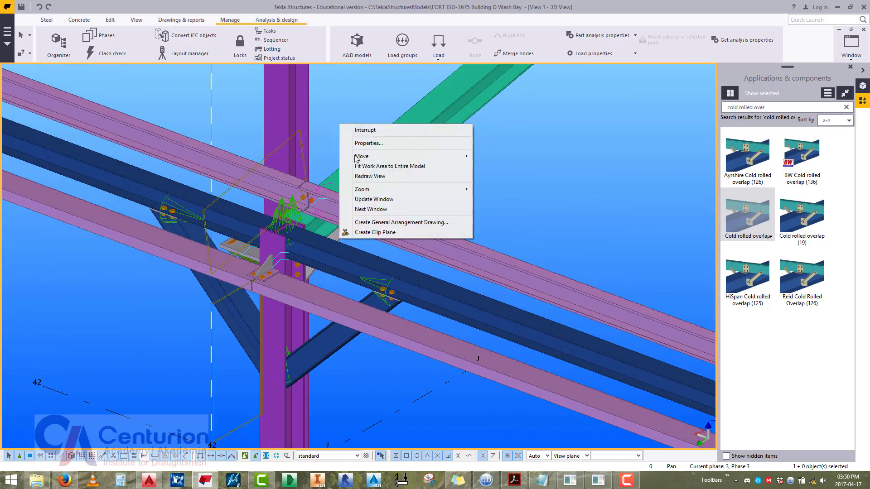
{"action": "left_click", "coordinate": [362, 177]}
{"action": "scroll", "coordinate": [312, 206], "scroll_direction": "down", "scroll_amount": 3}
{"action": "middle_click_drag", "start_coordinate": [296, 195], "coordinate": [275, 198]}
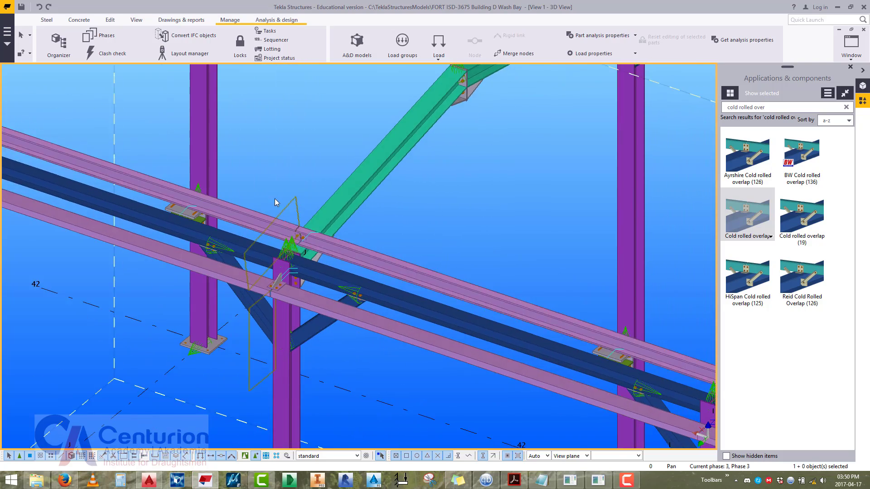
{"action": "scroll", "coordinate": [321, 167], "scroll_direction": "up", "scroll_amount": 2}
{"action": "right_click", "coordinate": [321, 167]}
{"action": "left_click", "coordinate": [351, 219]}
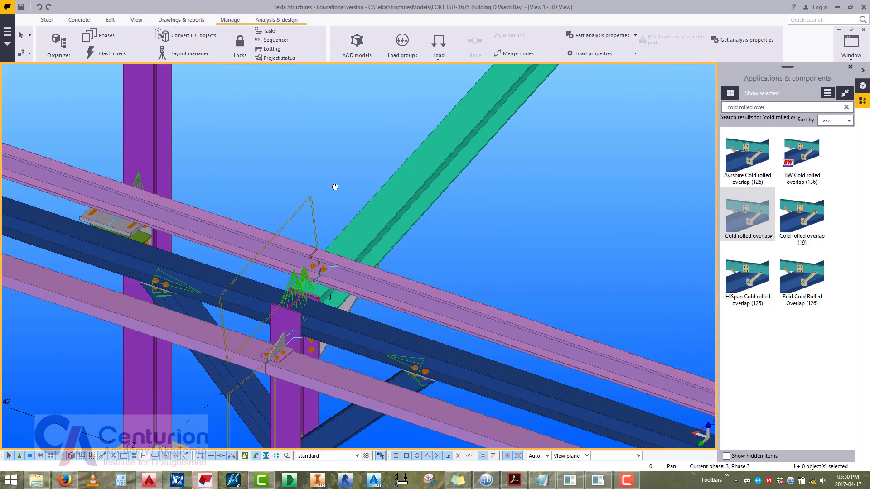
Create a view on the back part plane of the upper cold rolled member at the intermediate rafter.
{"action": "scroll", "coordinate": [313, 213], "scroll_direction": "up", "scroll_amount": 5}
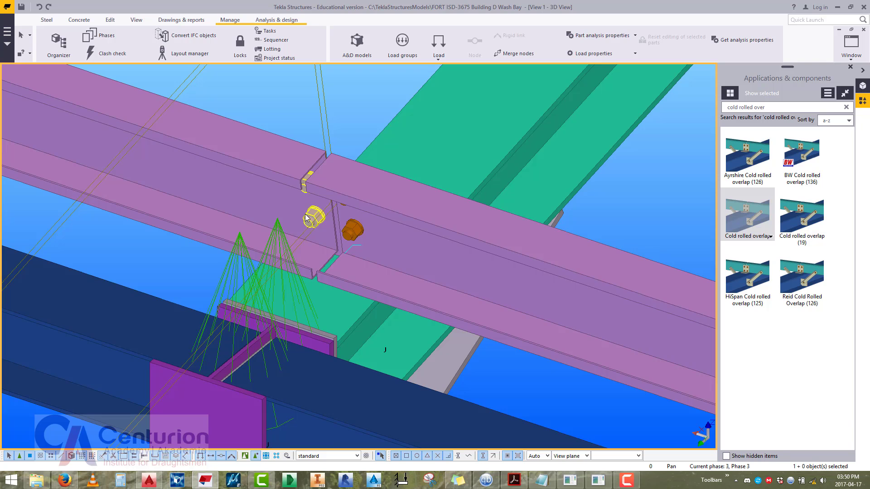
{"action": "scroll", "coordinate": [306, 218], "scroll_direction": "down", "scroll_amount": 4}
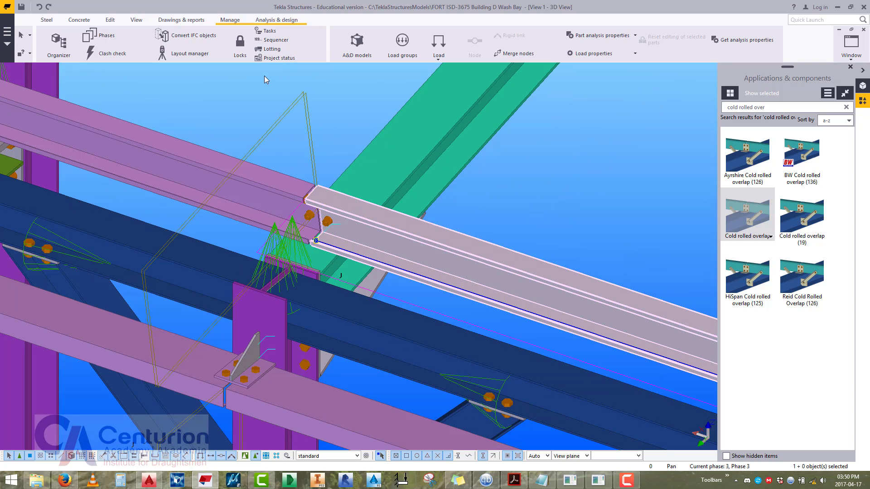
{"action": "right_click", "coordinate": [264, 75]}
{"action": "mouse_move", "coordinate": [341, 244]}
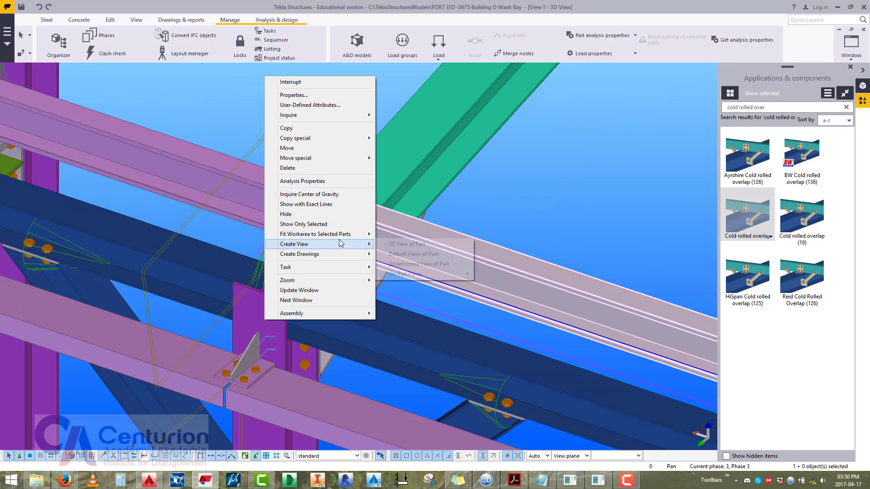
{"action": "mouse_move", "coordinate": [408, 274]}
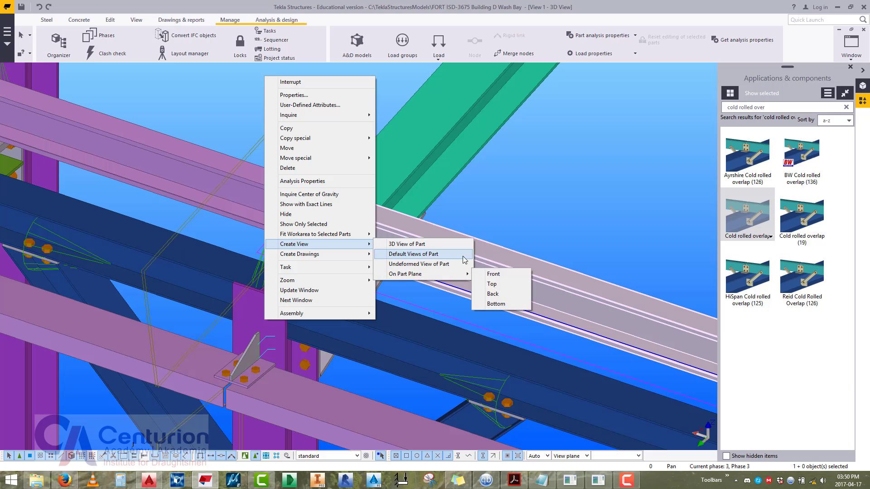
{"action": "left_click", "coordinate": [493, 294]}
{"action": "scroll", "coordinate": [393, 271], "scroll_direction": "up", "scroll_amount": 8}
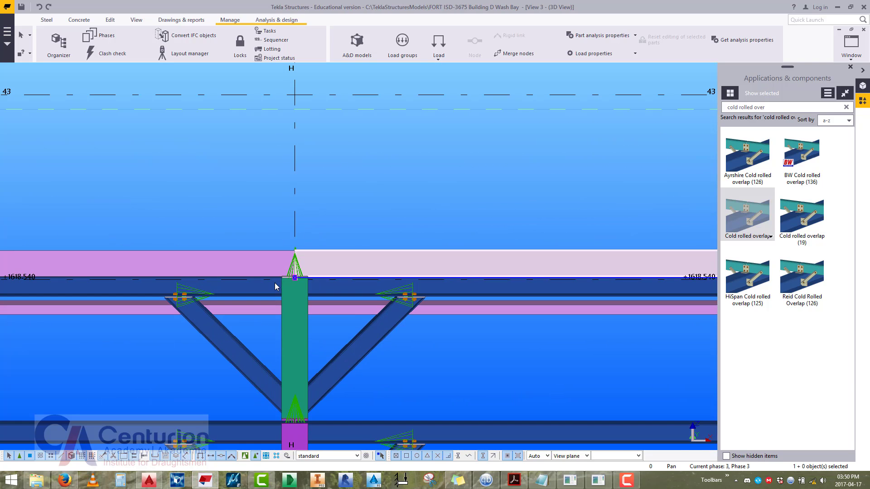
Set the new view's depth to 200 up and 200 down.
{"action": "scroll", "coordinate": [548, 280], "scroll_direction": "up", "scroll_amount": 6}
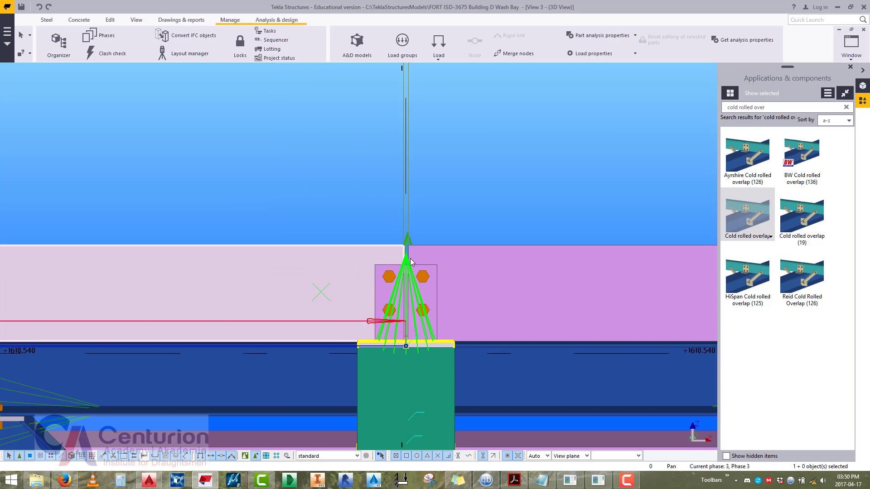
{"action": "double_click", "coordinate": [460, 205]}
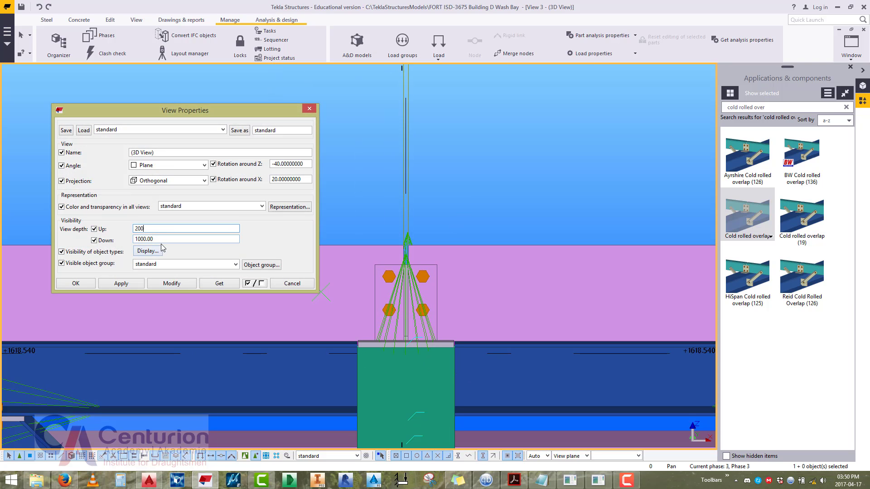
{"action": "left_click", "coordinate": [171, 284]}
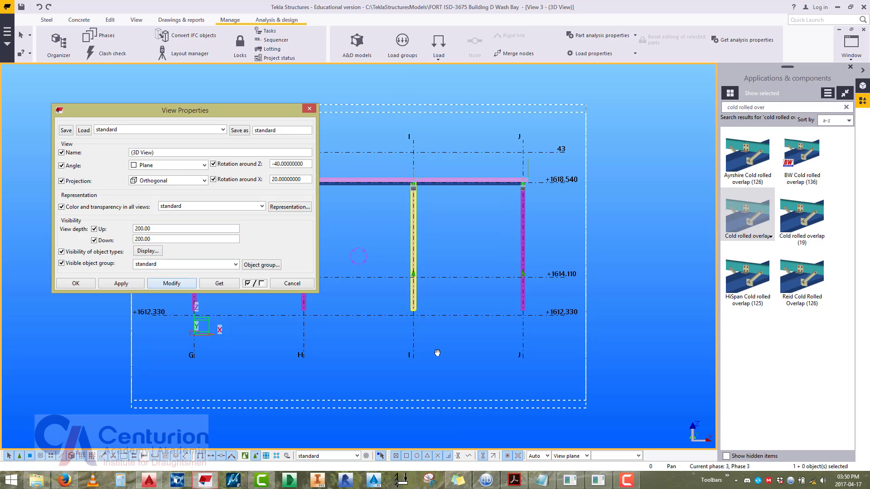
Show the parts transparently in the new view around the bolted cleat above the intermediate rafter.
{"action": "scroll", "coordinate": [446, 212], "scroll_direction": "up", "scroll_amount": 6}
{"action": "scroll", "coordinate": [533, 319], "scroll_direction": "up", "scroll_amount": 2}
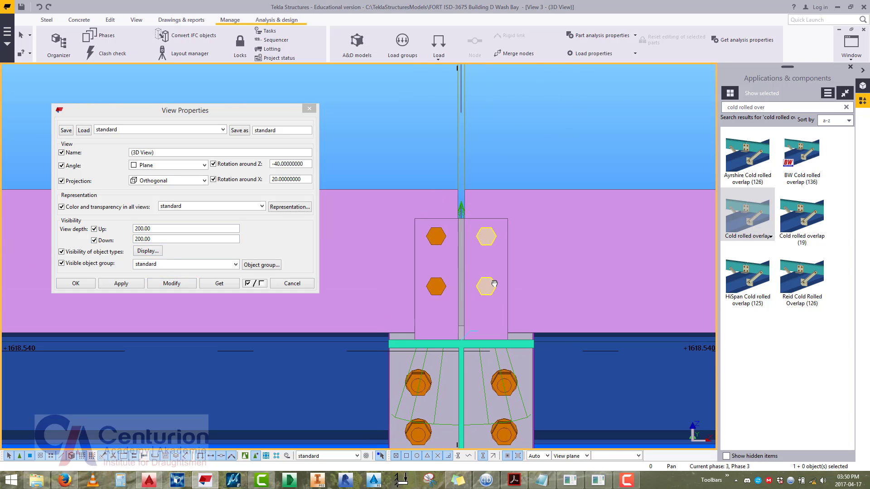
{"action": "scroll", "coordinate": [450, 236], "scroll_direction": "up", "scroll_amount": 2}
{"action": "key", "text": "ctrl+2"}
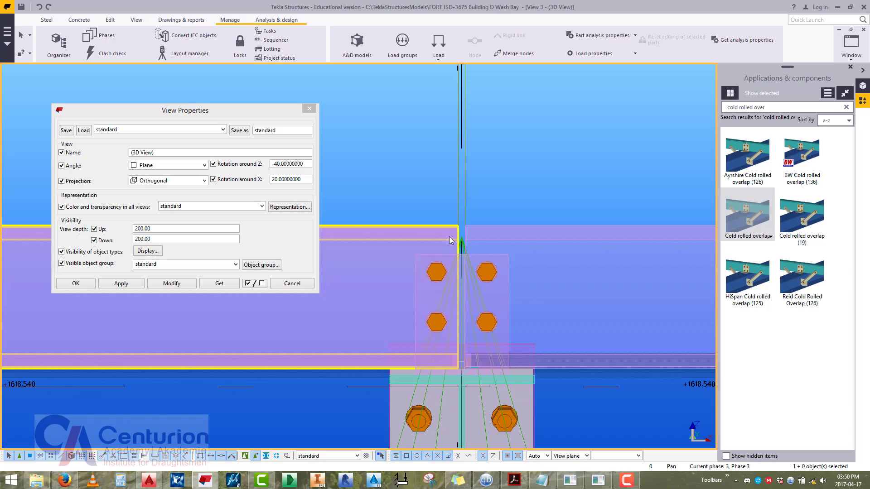
Draw construction lines through both bolt rows and both bolt columns of the upper four-bolt group on the cleat.
{"action": "left_click", "coordinate": [308, 110]}
{"action": "right_click", "coordinate": [299, 97]}
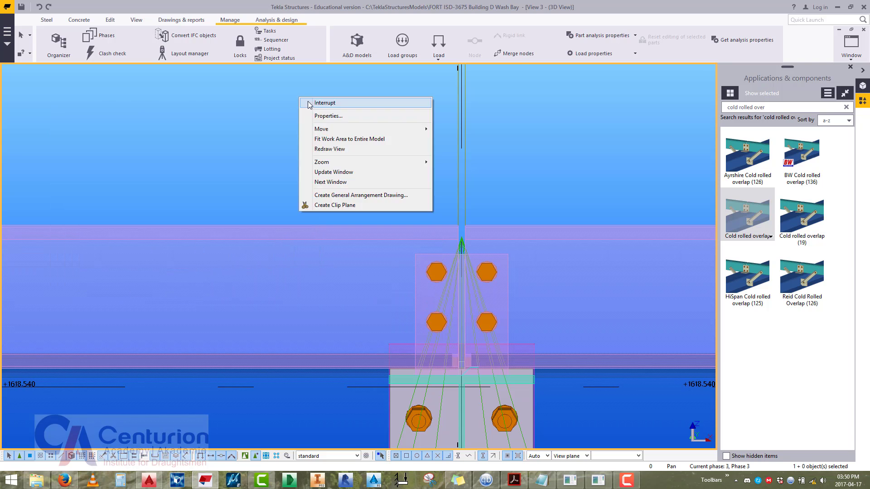
{"action": "left_click", "coordinate": [309, 104]}
{"action": "middle_click_drag", "start_coordinate": [333, 129], "coordinate": [289, 176]}
{"action": "scroll", "coordinate": [290, 175], "scroll_direction": "down", "scroll_amount": 2}
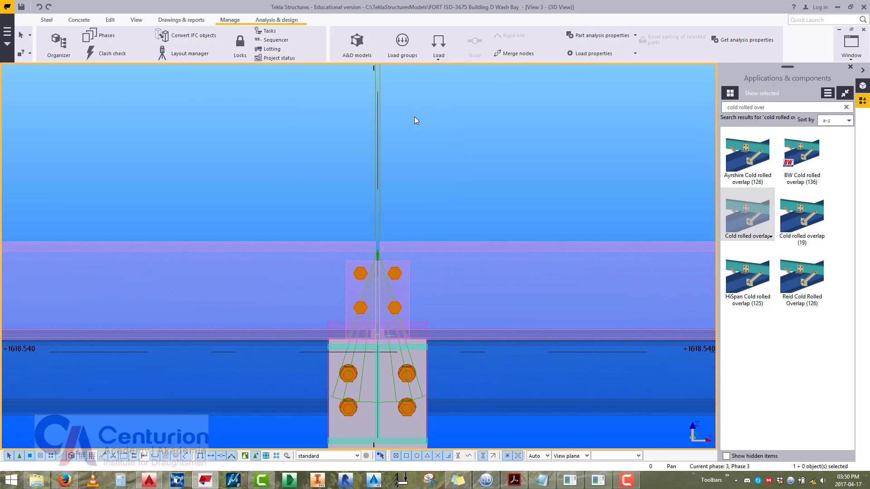
{"action": "left_click", "coordinate": [107, 21]}
{"action": "left_click", "coordinate": [539, 33]}
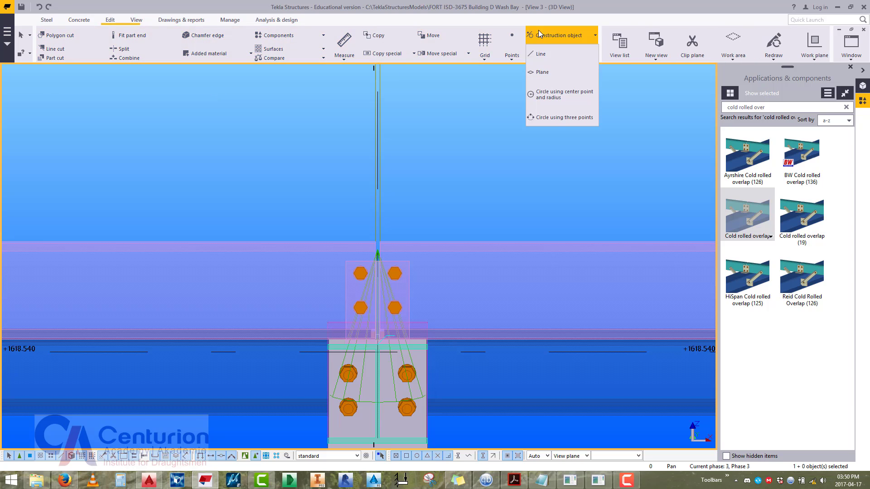
{"action": "left_click", "coordinate": [542, 54]}
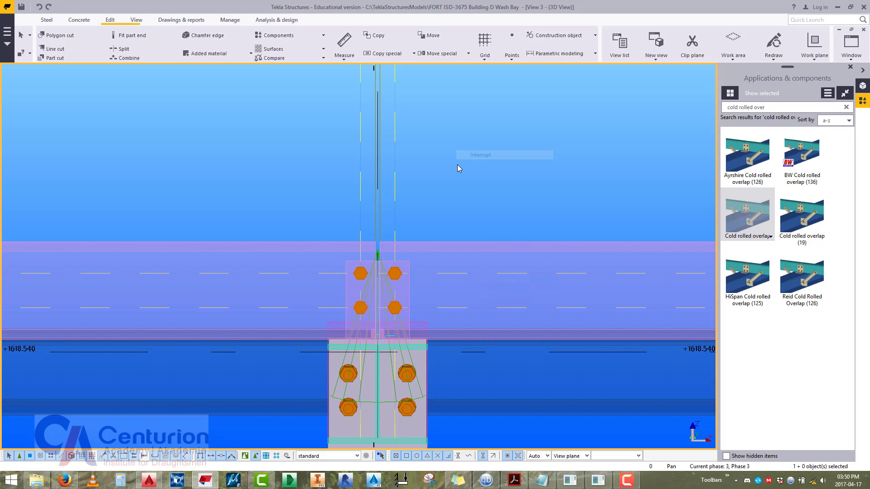
Copy the construction line through the right bolt column 440 mm to the right.
{"action": "middle_click_drag", "start_coordinate": [425, 187], "coordinate": [428, 249]}
{"action": "left_click", "coordinate": [424, 251]}
{"action": "right_click", "coordinate": [455, 232]}
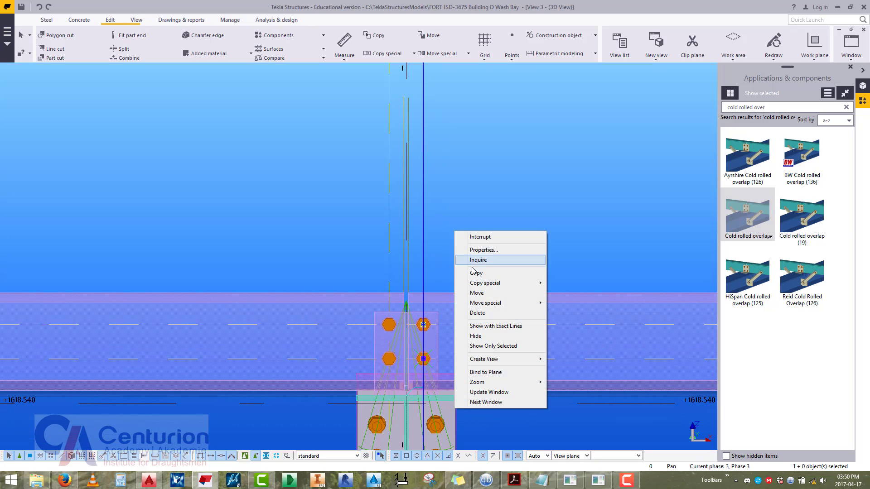
{"action": "left_click", "coordinate": [476, 274]}
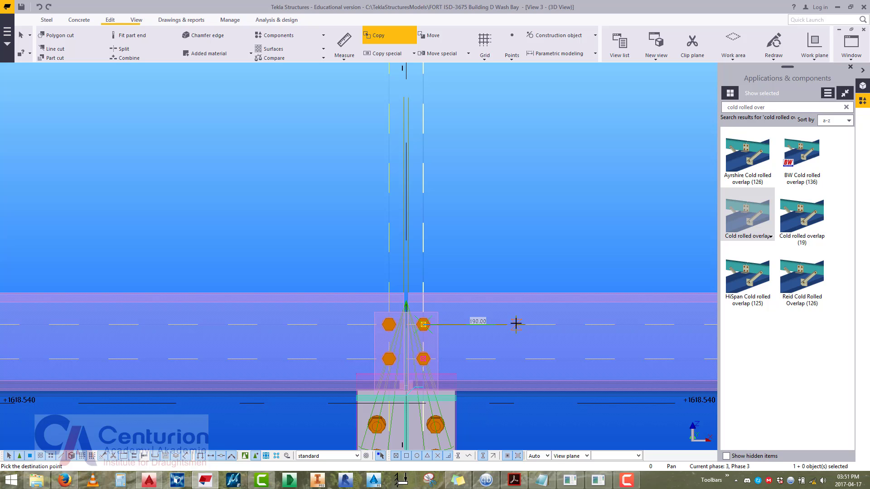
{"action": "type", "text": "440"}
{"action": "key", "text": "Return"}
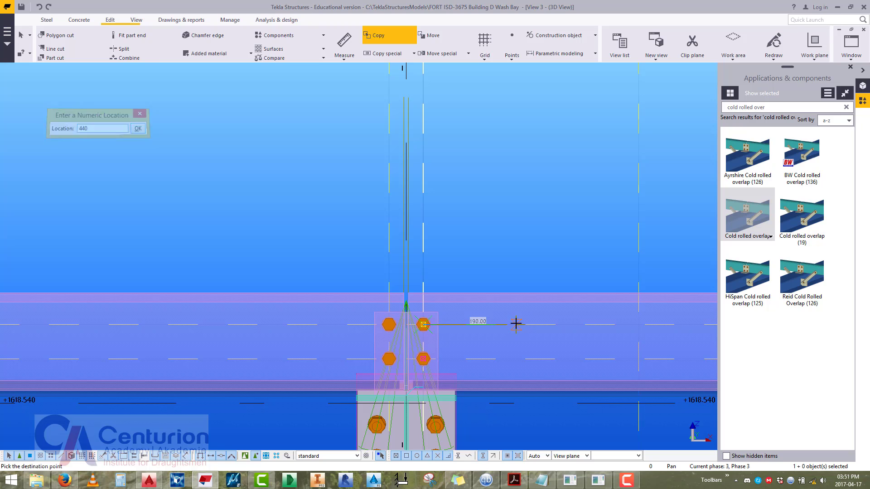
{"action": "right_click", "coordinate": [517, 208]}
{"action": "left_click", "coordinate": [535, 213]}
Copy the construction line through the left bolt column 440 mm to the left.
{"action": "left_click", "coordinate": [389, 228]}
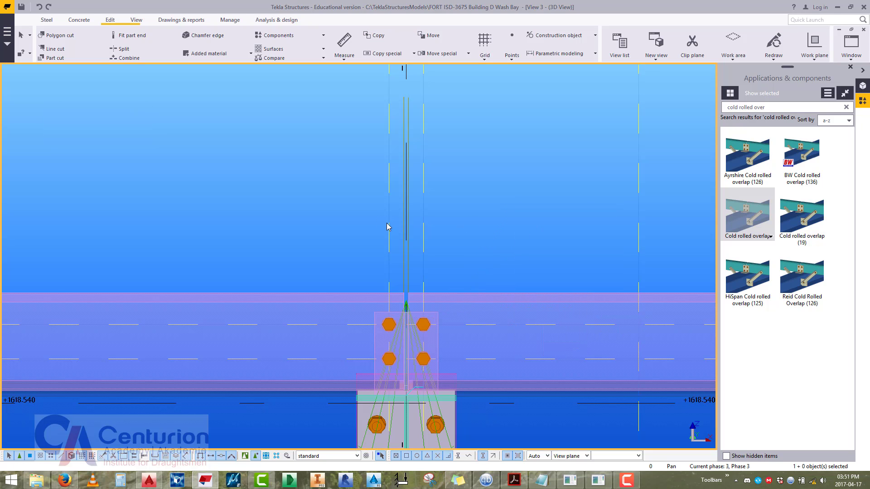
{"action": "right_click", "coordinate": [370, 205]}
{"action": "left_click", "coordinate": [394, 247]}
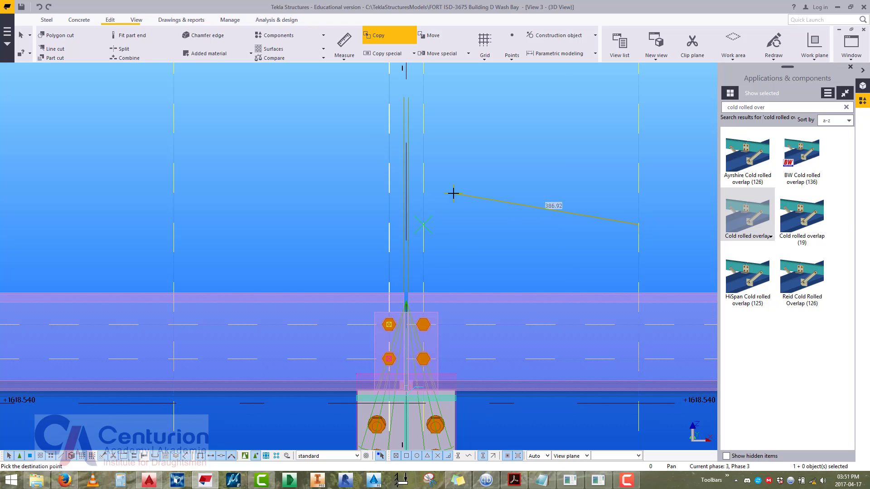
{"action": "key", "text": "Escape"}
{"action": "middle_click_drag", "start_coordinate": [477, 218], "coordinate": [419, 232]}
{"action": "right_click", "coordinate": [521, 226]}
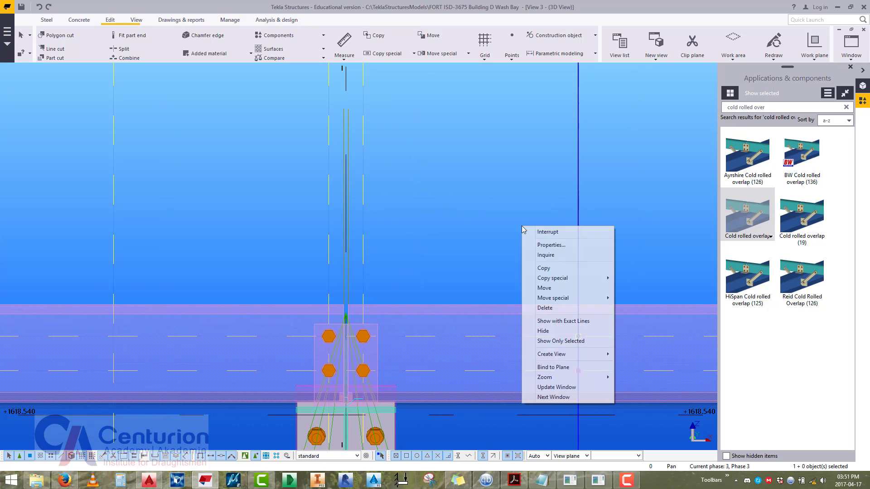
{"action": "key", "text": "Escape"}
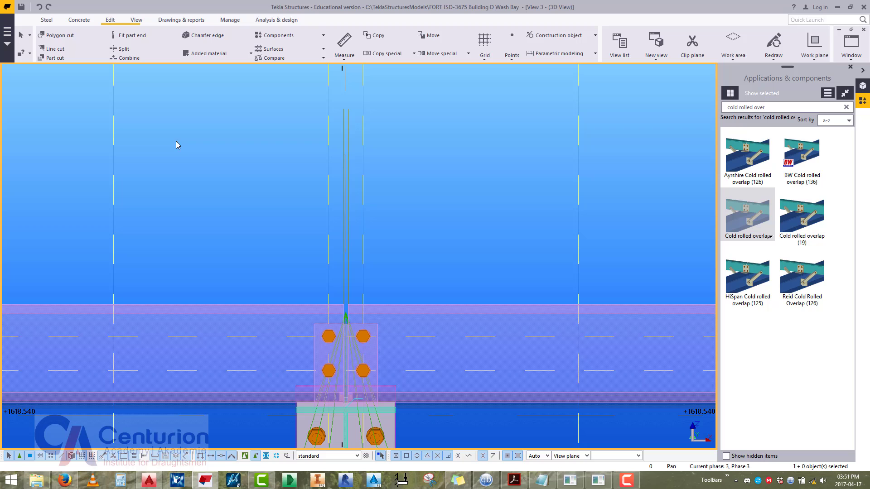
Place a steel beam along the upper bolt row line between the two outer vertical construction lines.
{"action": "left_click", "coordinate": [47, 20]}
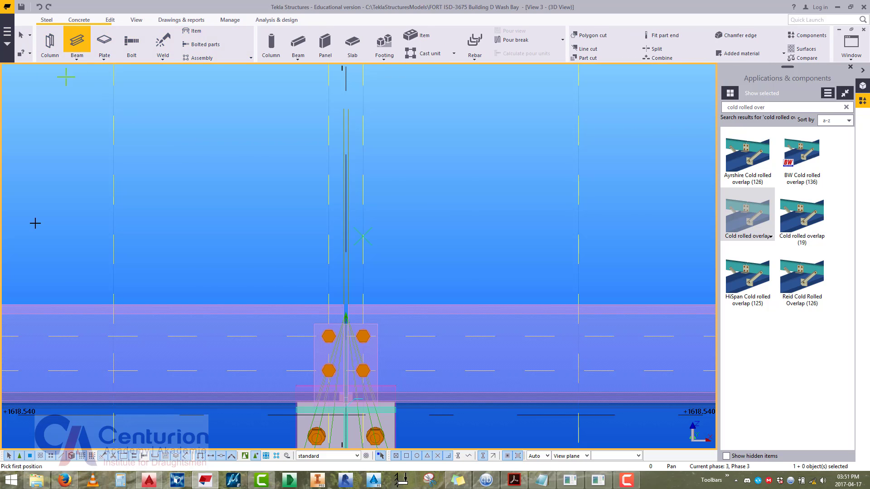
{"action": "left_click", "coordinate": [578, 337]}
{"action": "key", "text": "Escape"}
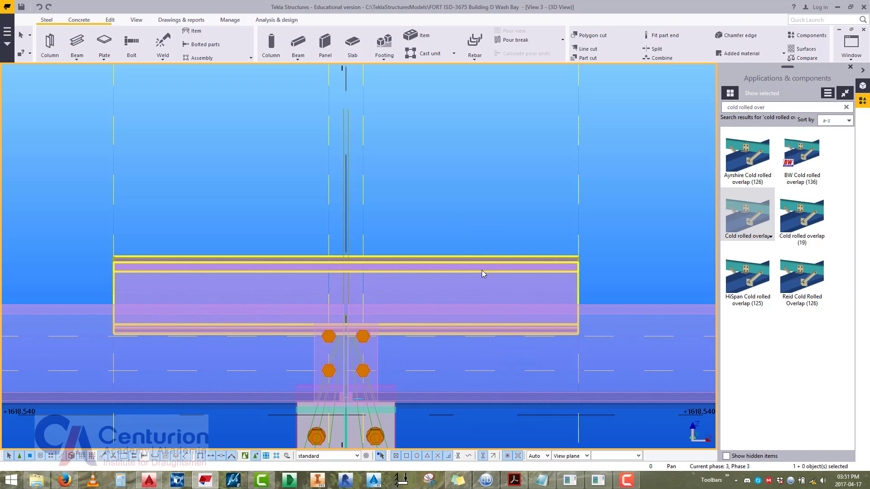
{"action": "middle_click_drag", "start_coordinate": [468, 229], "coordinate": [450, 170]}
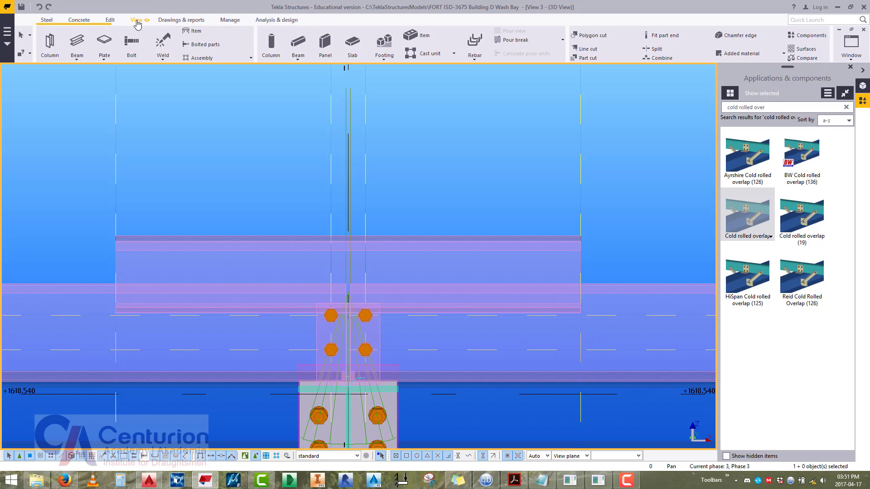
Set the work plane on the plane of the current view.
{"action": "left_click", "coordinate": [168, 20]}
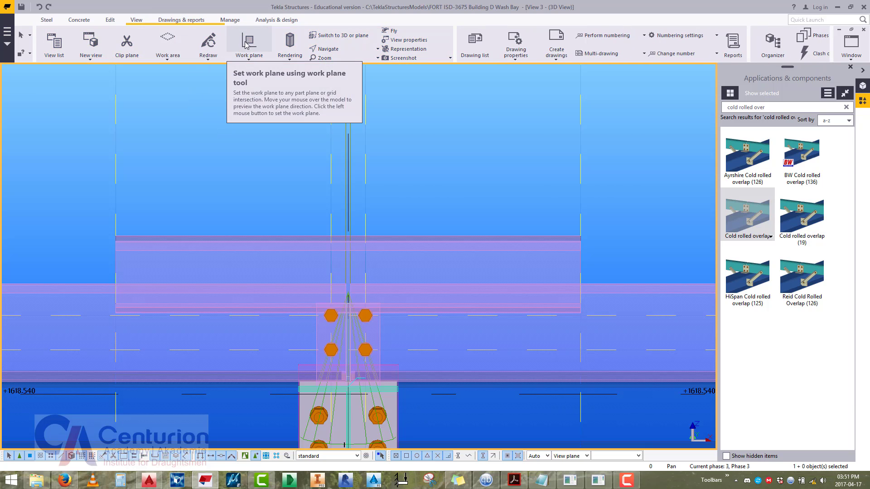
{"action": "left_click", "coordinate": [267, 53]}
{"action": "right_click", "coordinate": [632, 209]}
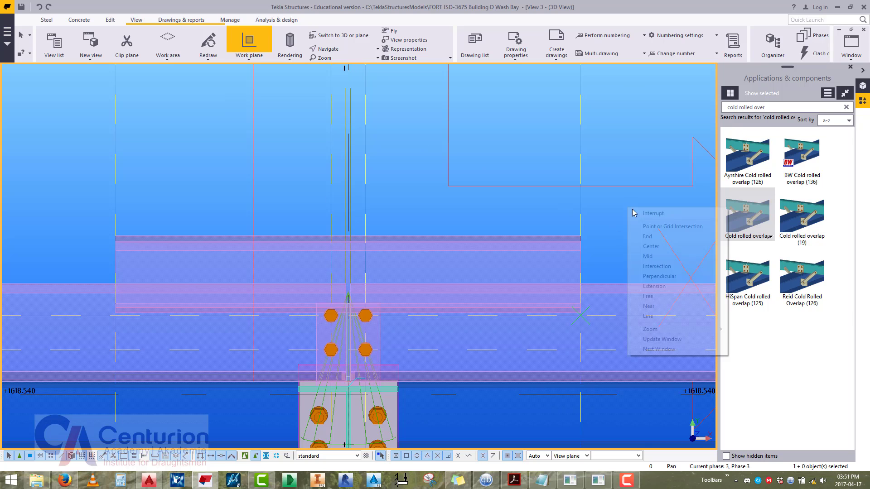
{"action": "left_click", "coordinate": [648, 214]}
Modify the new beam between the outer construction lines to an on-plane position of Right with a 0 offset.
{"action": "double_click", "coordinate": [561, 237]}
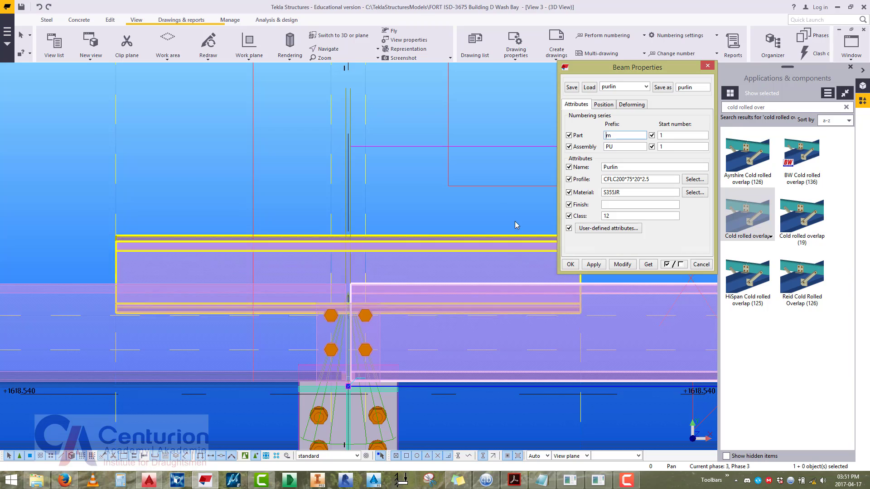
{"action": "left_click", "coordinate": [505, 208]}
{"action": "left_click", "coordinate": [621, 265]}
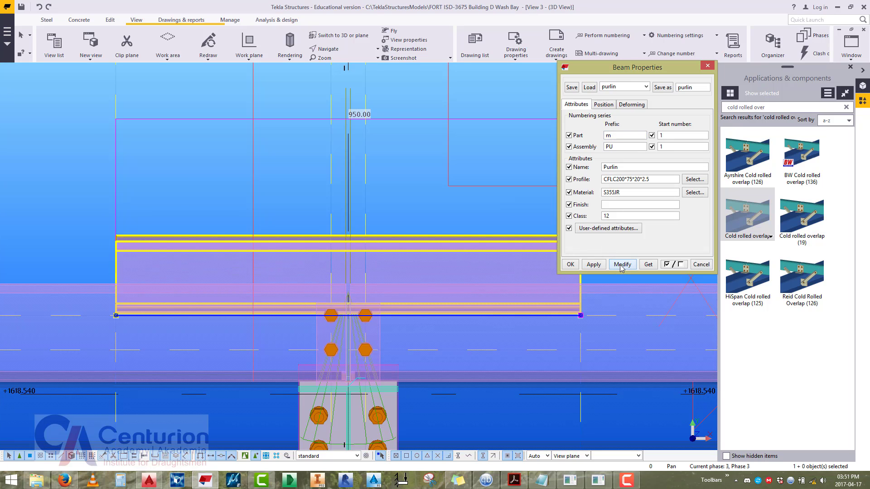
{"action": "left_click", "coordinate": [603, 105]}
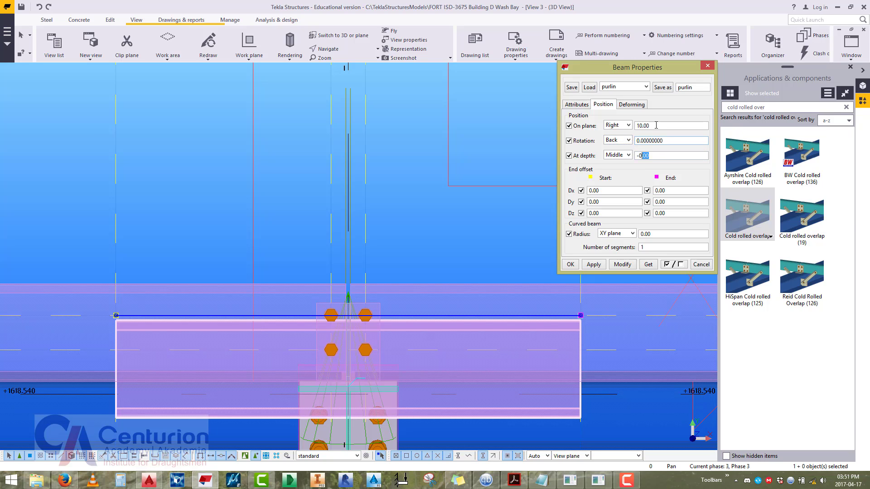
{"action": "double_click", "coordinate": [656, 126]}
{"action": "type", "text": "0"}
{"action": "left_click", "coordinate": [633, 265]}
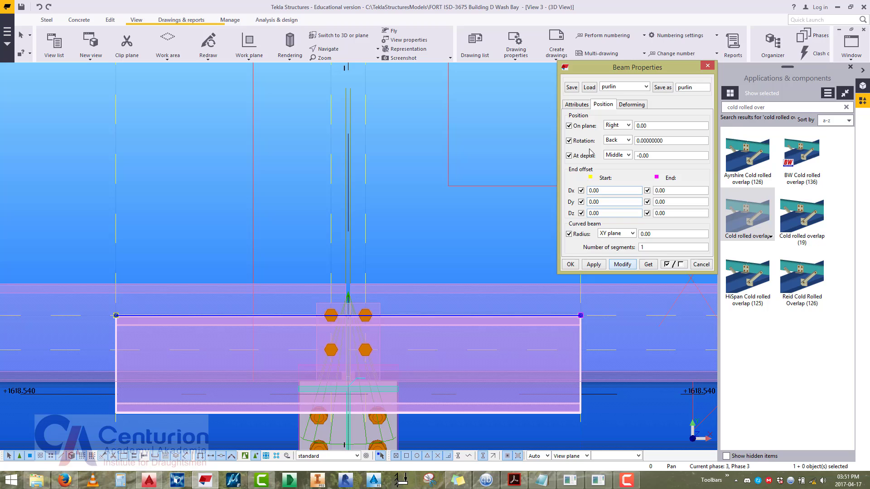
Change the new beam to a Splice Plate with profile PL6*120, part prefix p, assembly prefix SP and class 1.
{"action": "left_click", "coordinate": [577, 105]}
{"action": "double_click", "coordinate": [605, 216]}
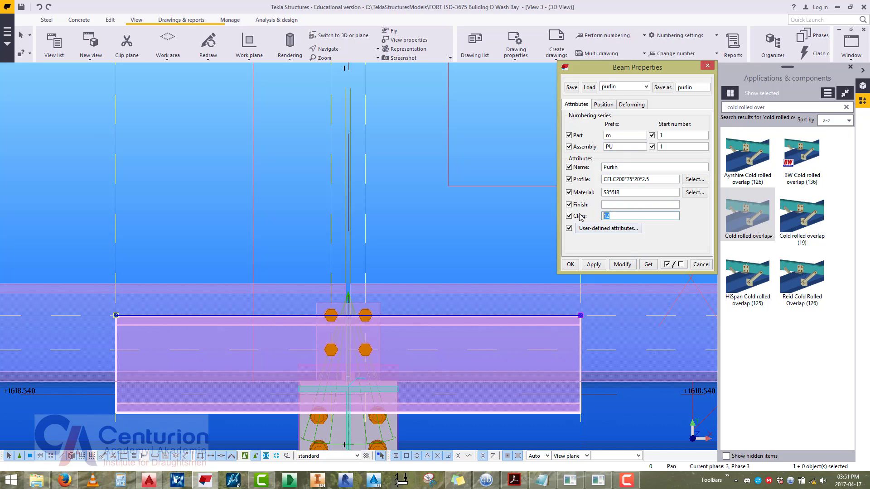
{"action": "double_click", "coordinate": [611, 138]}
{"action": "key", "text": "Tab"}
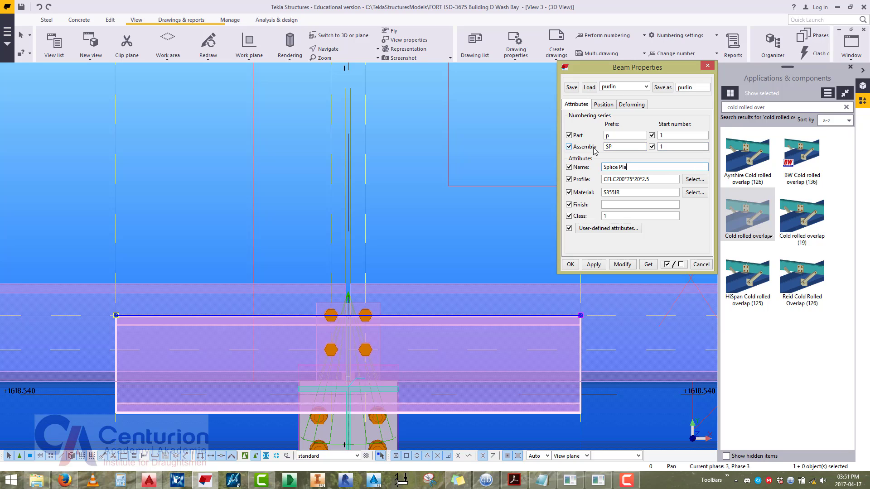
{"action": "double_click", "coordinate": [660, 176]}
{"action": "type", "text": "\\"}
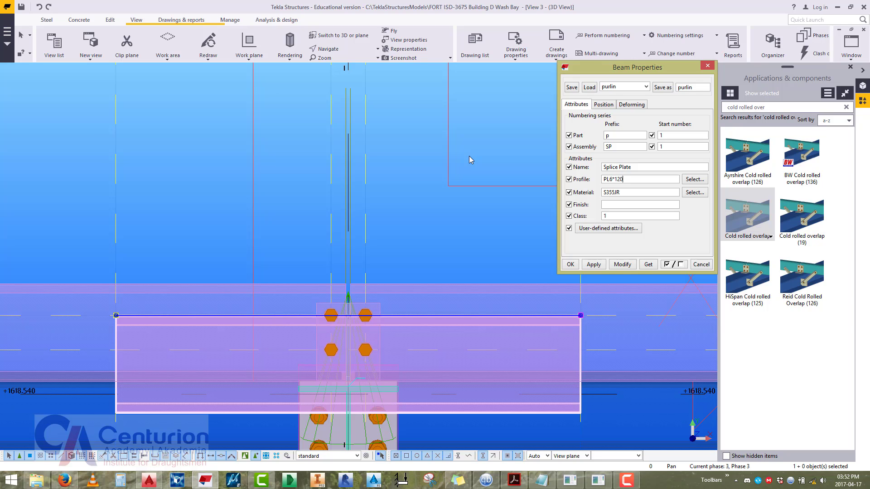
{"action": "left_click", "coordinate": [623, 265]}
{"action": "middle_click_drag", "start_coordinate": [546, 128], "coordinate": [553, 136]}
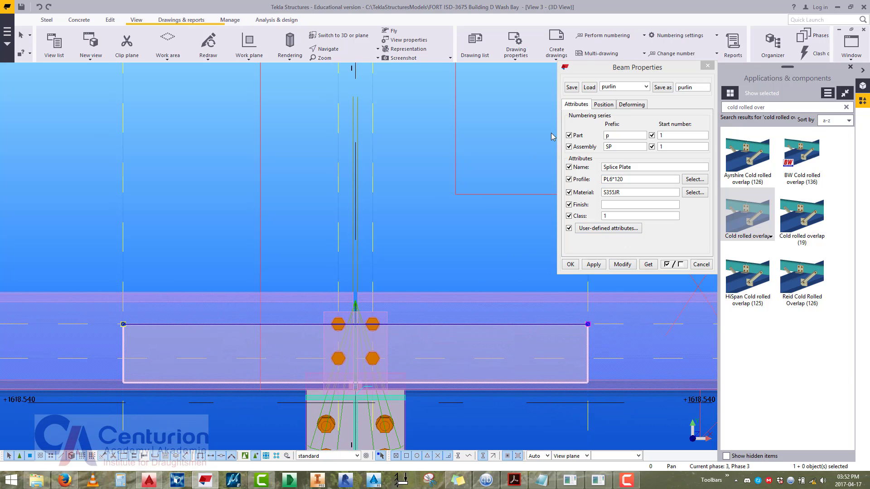
Set the splice plate's on-plane position to Middle so it centres on the upper bolt row line.
{"action": "left_click", "coordinate": [604, 105]}
{"action": "double_click", "coordinate": [650, 127]}
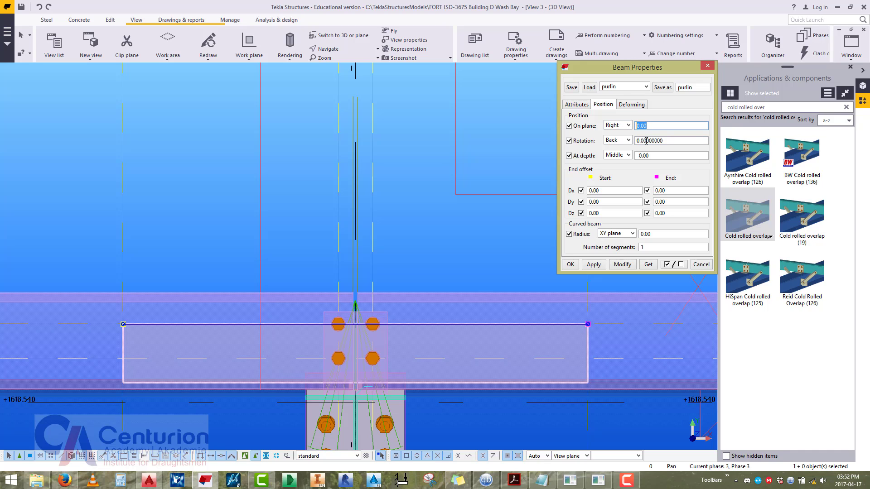
{"action": "left_click", "coordinate": [629, 126]}
{"action": "left_click", "coordinate": [614, 131]}
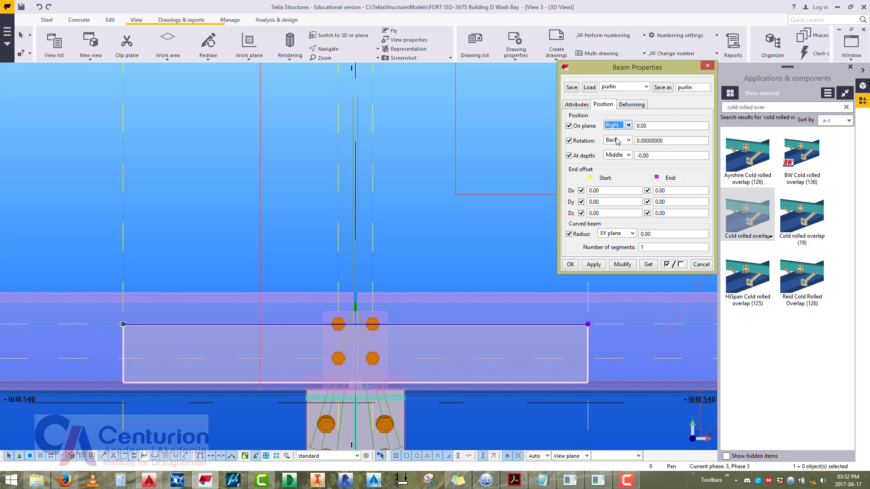
{"action": "left_click", "coordinate": [618, 141]}
{"action": "left_click", "coordinate": [621, 125]}
{"action": "left_click", "coordinate": [621, 125]}
{"action": "left_click", "coordinate": [615, 133]}
{"action": "left_click", "coordinate": [622, 264]}
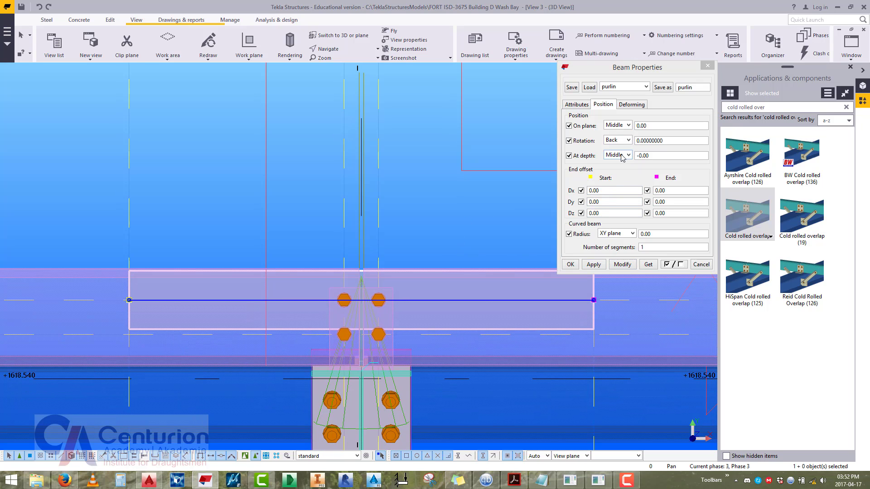
Set the splice plate's depth position to Front.
{"action": "left_click", "coordinate": [623, 155]}
{"action": "left_click", "coordinate": [615, 169]}
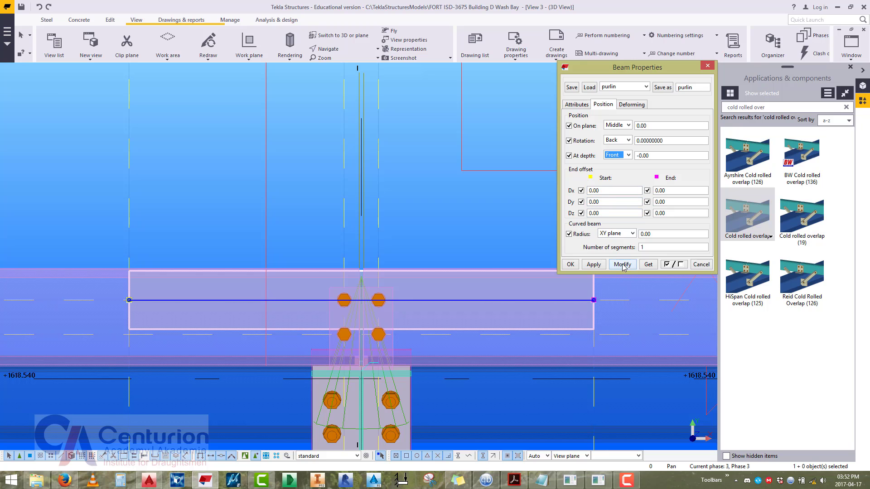
{"action": "left_click", "coordinate": [623, 264]}
{"action": "middle_click_drag", "start_coordinate": [489, 236], "coordinate": [576, 203]}
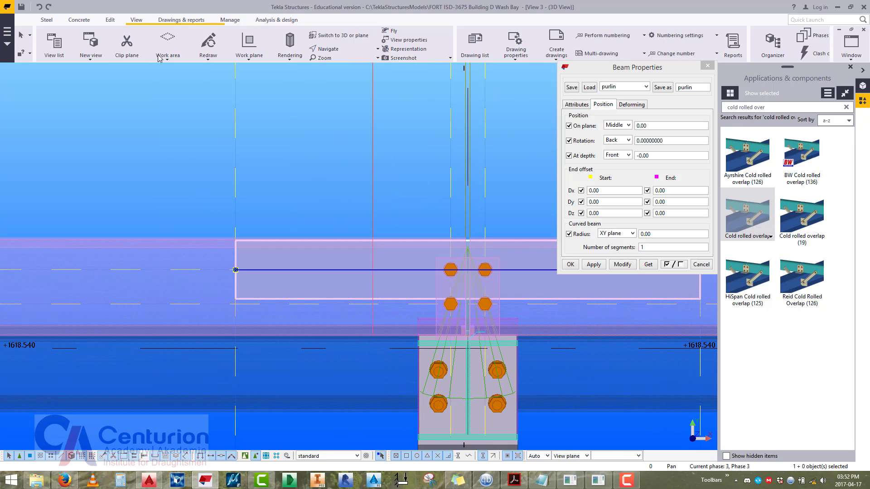
Add one divided-line point midway between the upper and lower bolt row lines on the left outer construction line.
{"action": "left_click", "coordinate": [110, 20]}
{"action": "left_click", "coordinate": [512, 45]}
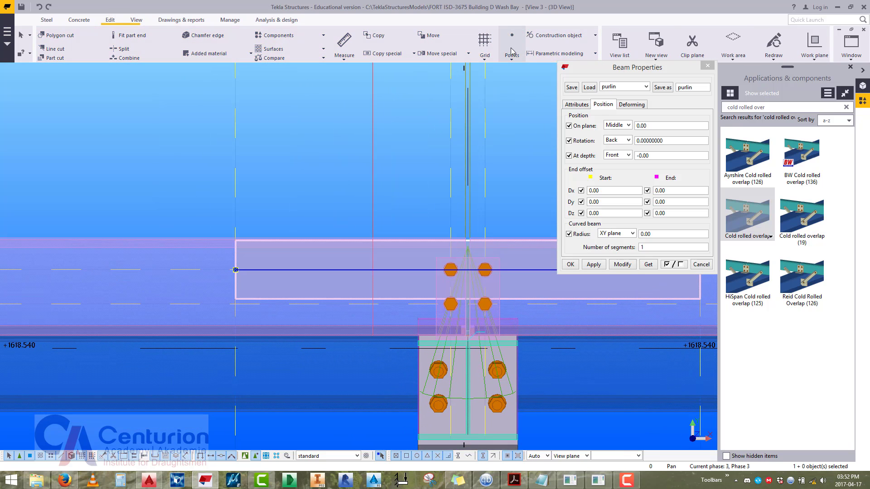
{"action": "left_click", "coordinate": [517, 72]}
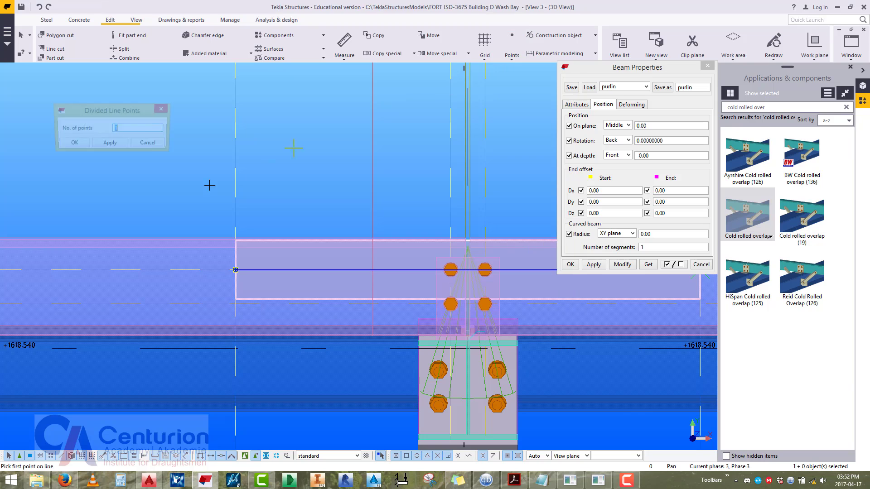
{"action": "left_click", "coordinate": [278, 243]}
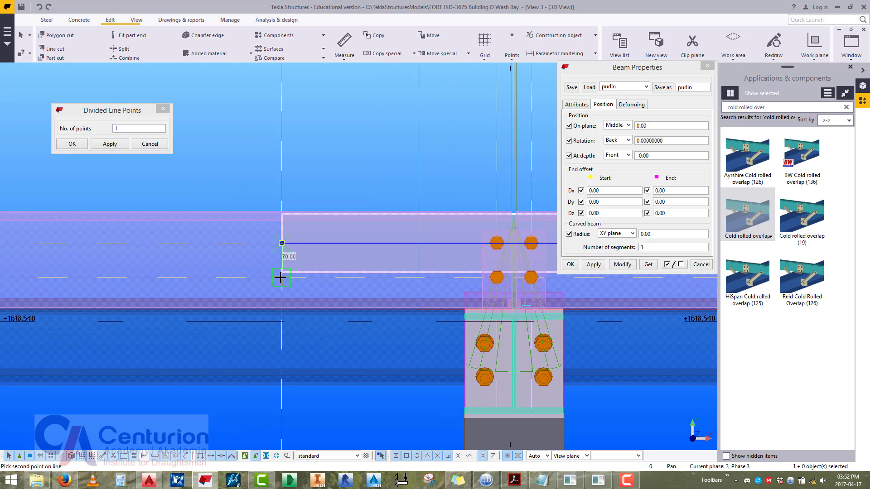
{"action": "left_click", "coordinate": [280, 277]}
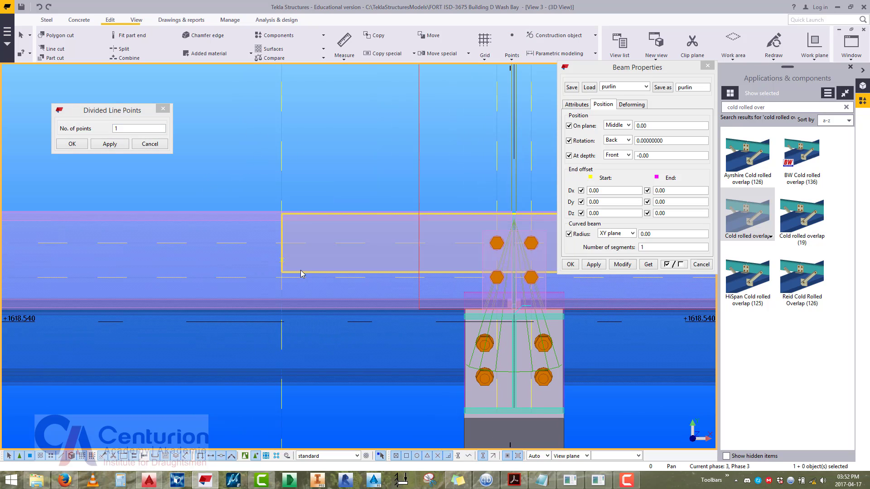
{"action": "right_click", "coordinate": [302, 273]}
{"action": "left_click", "coordinate": [304, 301]}
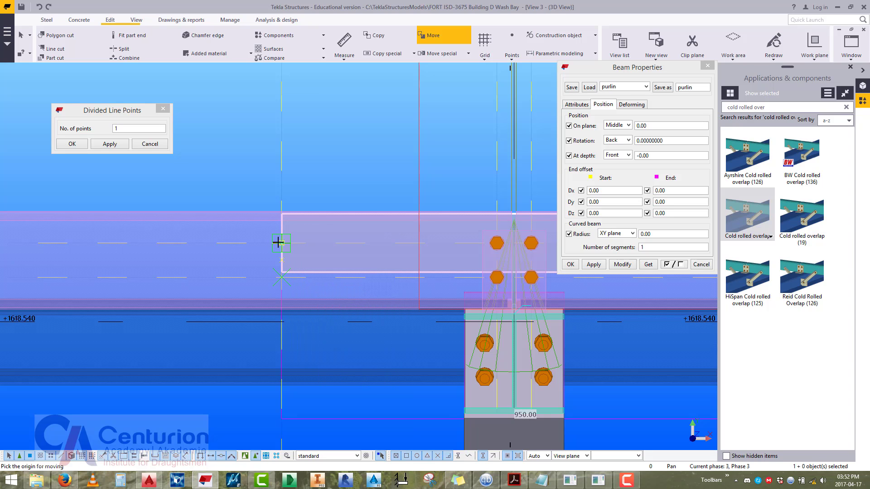
{"action": "right_click", "coordinate": [260, 180]}
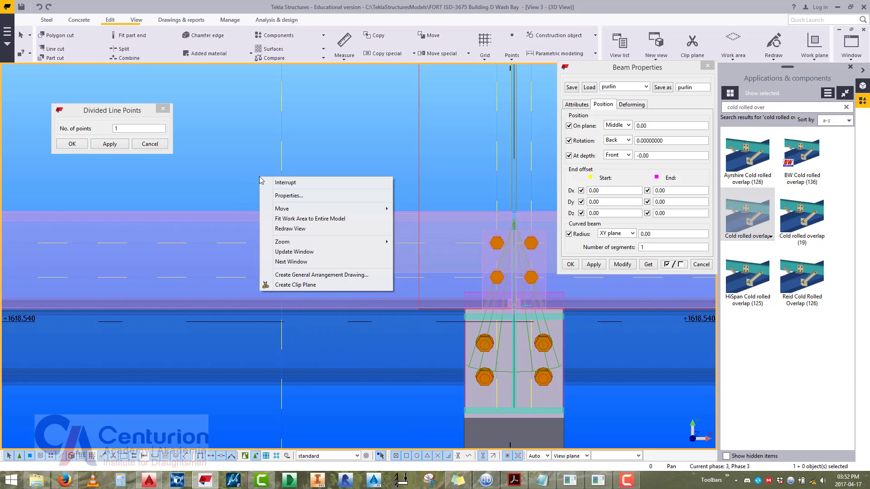
{"action": "left_click", "coordinate": [262, 182]}
Move the splice plate down from the upper bolt row line to the divided-line point midway between the bolt rows.
{"action": "right_click", "coordinate": [299, 248]}
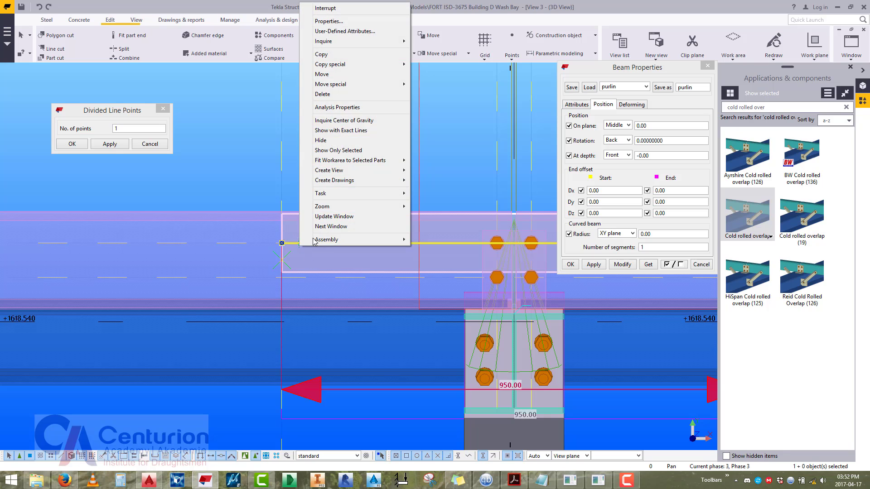
{"action": "left_click", "coordinate": [322, 74]}
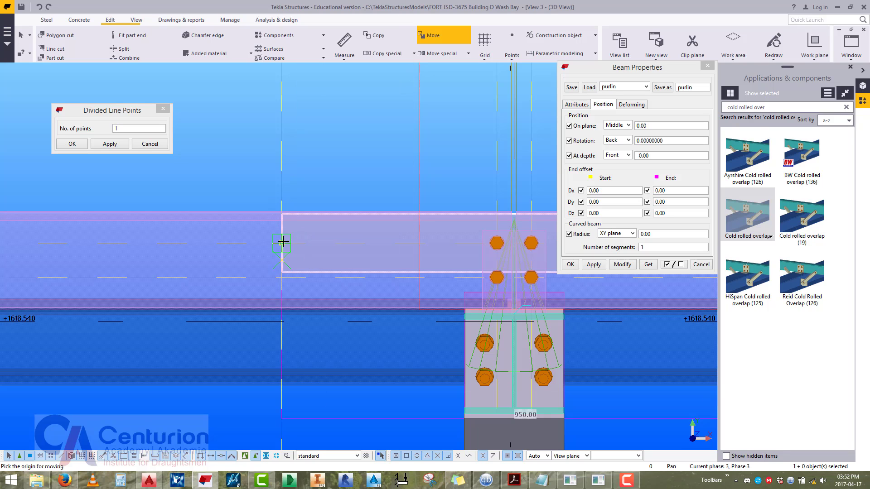
{"action": "left_click", "coordinate": [281, 243]}
{"action": "right_click", "coordinate": [261, 173]}
{"action": "left_click", "coordinate": [263, 175]}
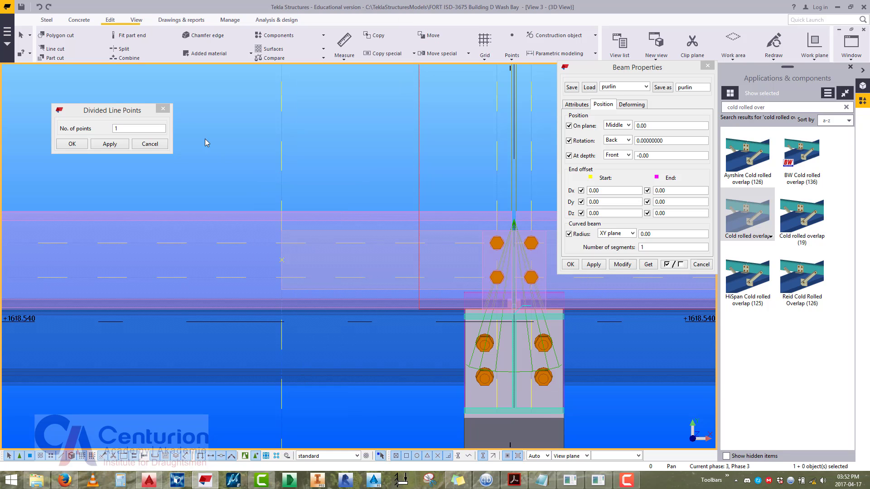
{"action": "scroll", "coordinate": [311, 222], "scroll_direction": "down", "scroll_amount": 1}
{"action": "middle_click_drag", "start_coordinate": [357, 199], "coordinate": [168, 186]}
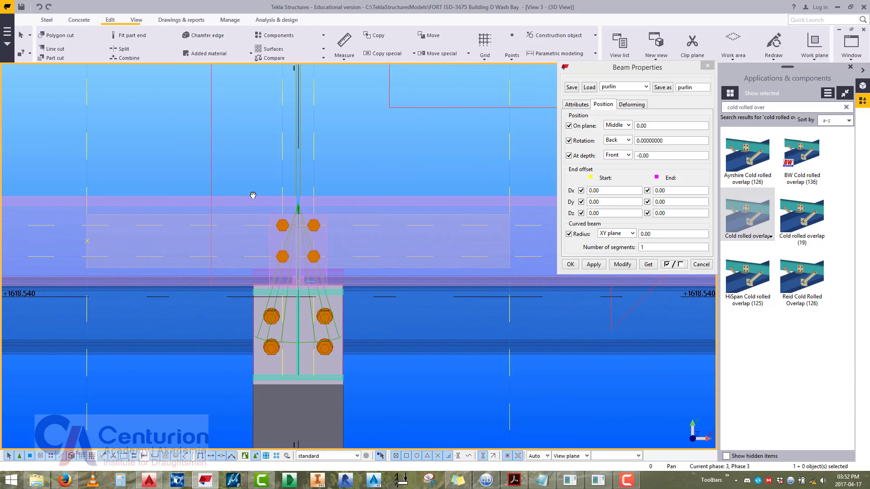
{"action": "middle_click_drag", "start_coordinate": [314, 197], "coordinate": [345, 221]}
Extend the start of the splice plate by setting its start Dx end offset to -30.
{"action": "left_click", "coordinate": [418, 248]}
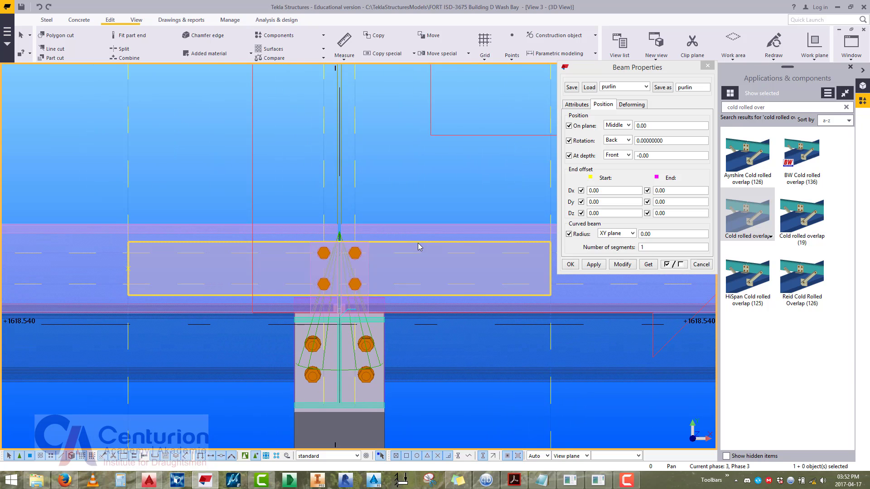
{"action": "middle_click_drag", "start_coordinate": [513, 231], "coordinate": [460, 230]}
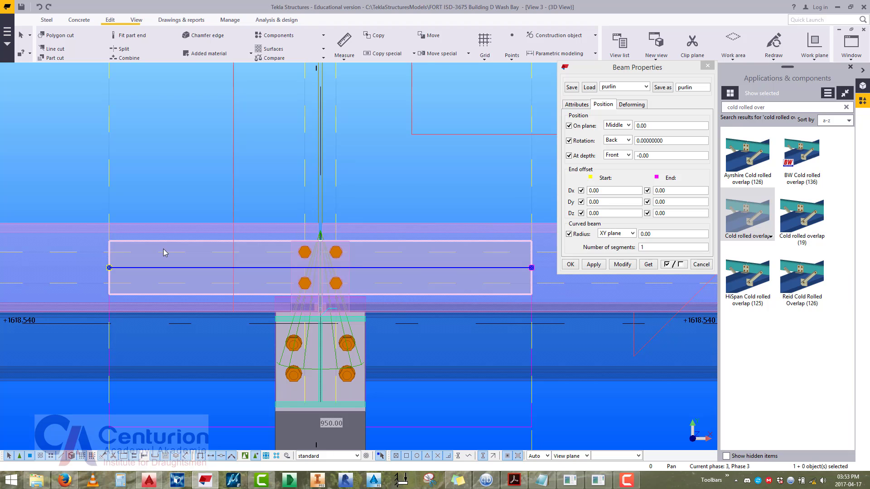
{"action": "middle_click_drag", "start_coordinate": [163, 251], "coordinate": [179, 250]}
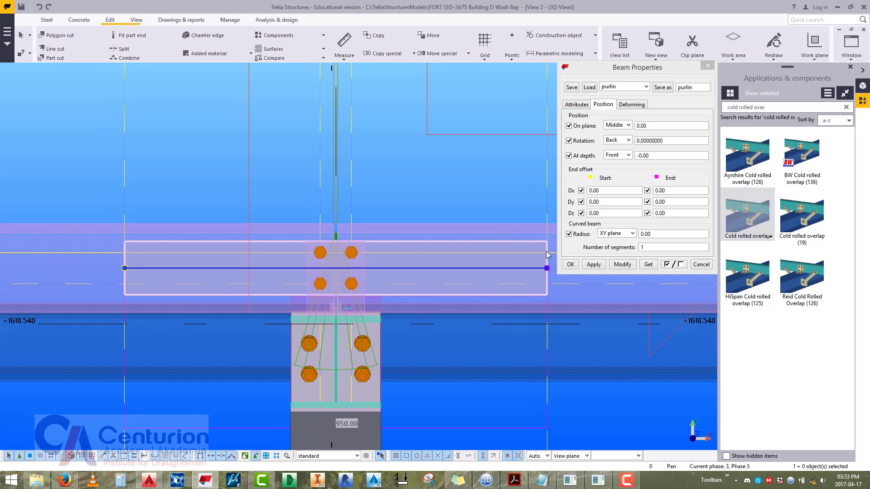
{"action": "middle_click_drag", "start_coordinate": [488, 239], "coordinate": [465, 259]}
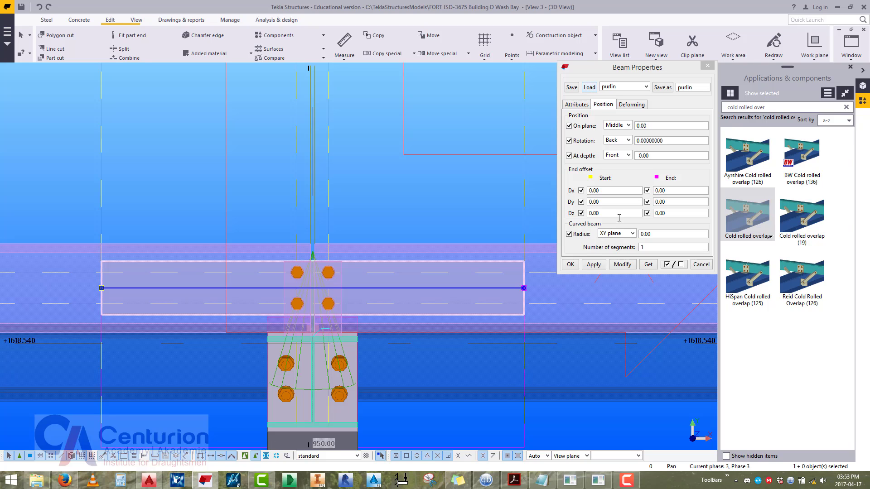
{"action": "left_click", "coordinate": [610, 189]}
{"action": "type", "text": "30"}
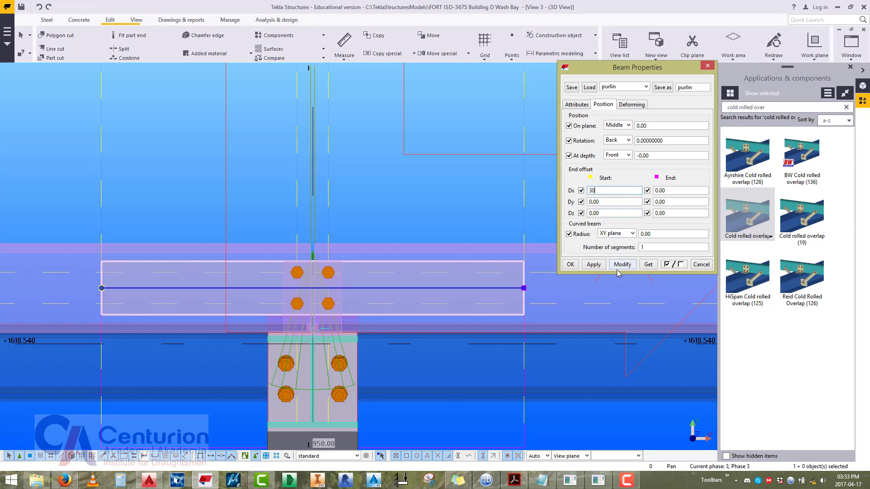
{"action": "left_click", "coordinate": [622, 265]}
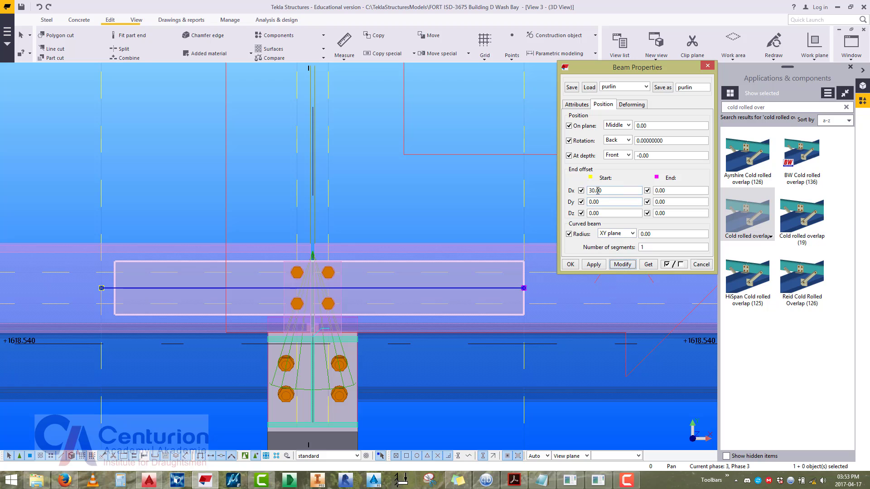
{"action": "left_click", "coordinate": [617, 266]}
Set the splice plate's end Dx offset to 30 and close its beam properties.
{"action": "double_click", "coordinate": [665, 190]}
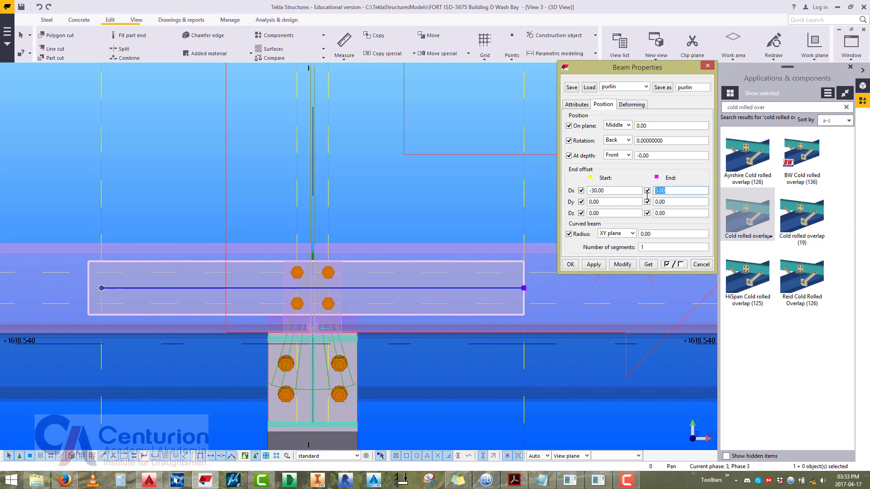
{"action": "type", "text": "30"}
{"action": "left_click", "coordinate": [625, 265]}
{"action": "middle_click_drag", "start_coordinate": [470, 229], "coordinate": [438, 232]}
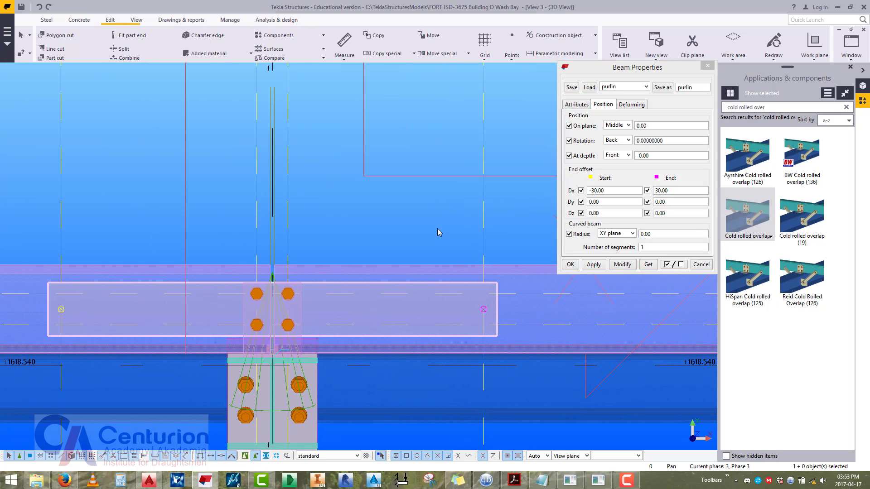
{"action": "left_click", "coordinate": [695, 266]}
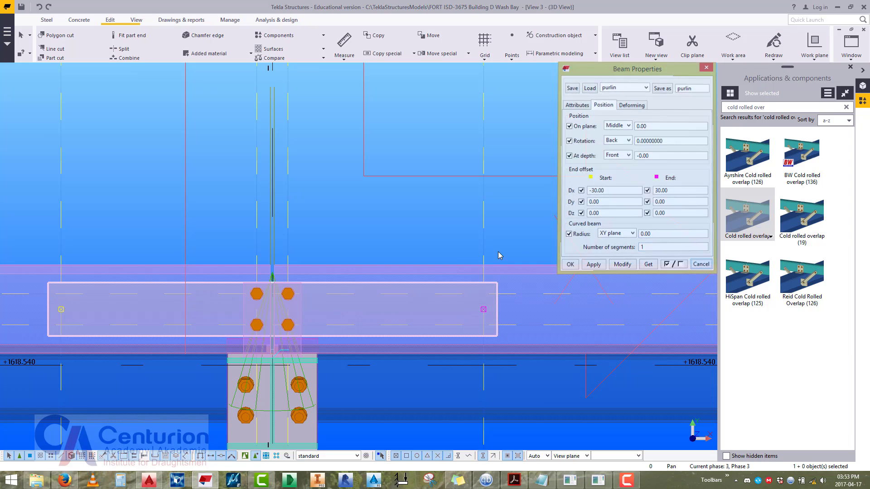
{"action": "left_click", "coordinate": [484, 310]}
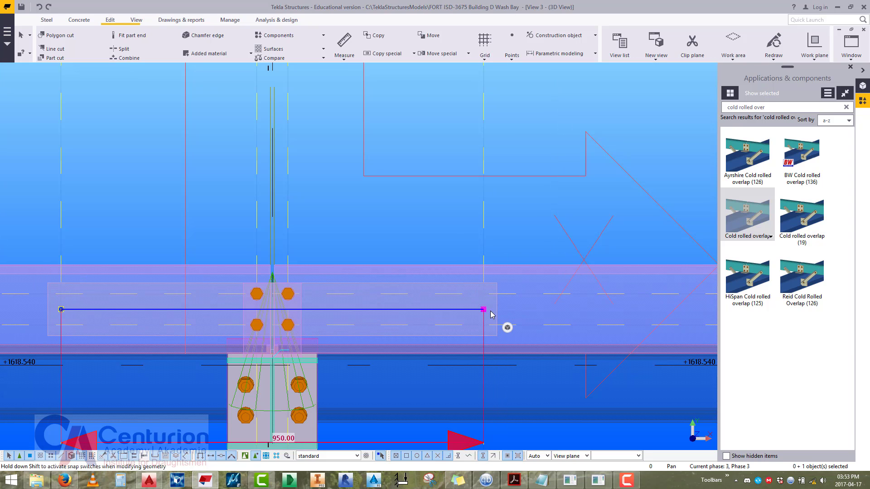
{"action": "middle_click_drag", "start_coordinate": [451, 235], "coordinate": [524, 241]}
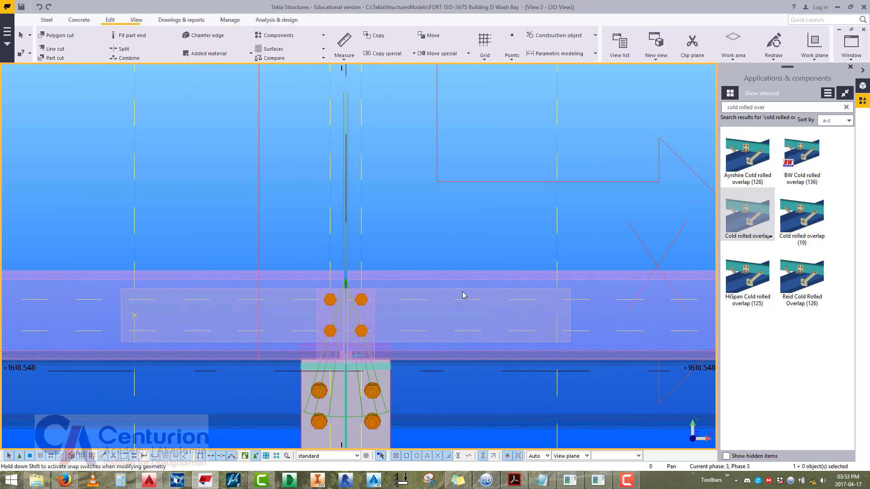
Switch to View 1 - 3D View and bring the whole frame structure into sight.
{"action": "left_click", "coordinate": [845, 49]}
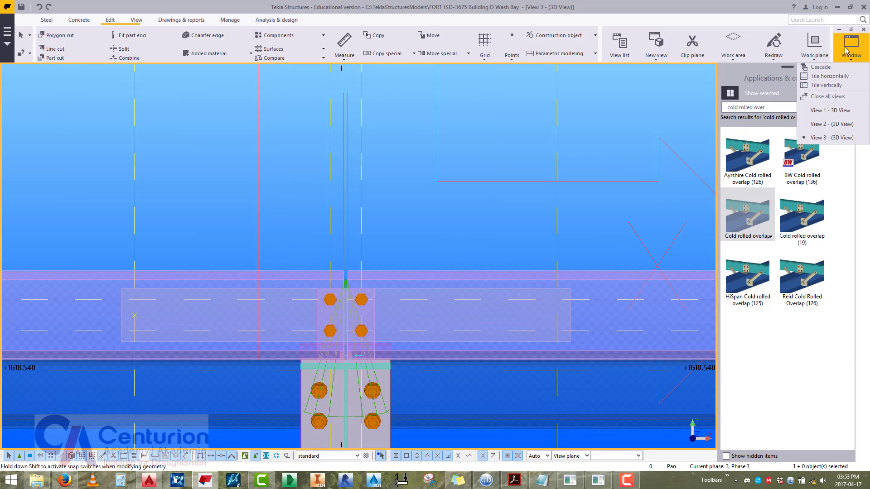
{"action": "left_click", "coordinate": [831, 110]}
{"action": "scroll", "coordinate": [421, 253], "scroll_direction": "down", "scroll_amount": 5}
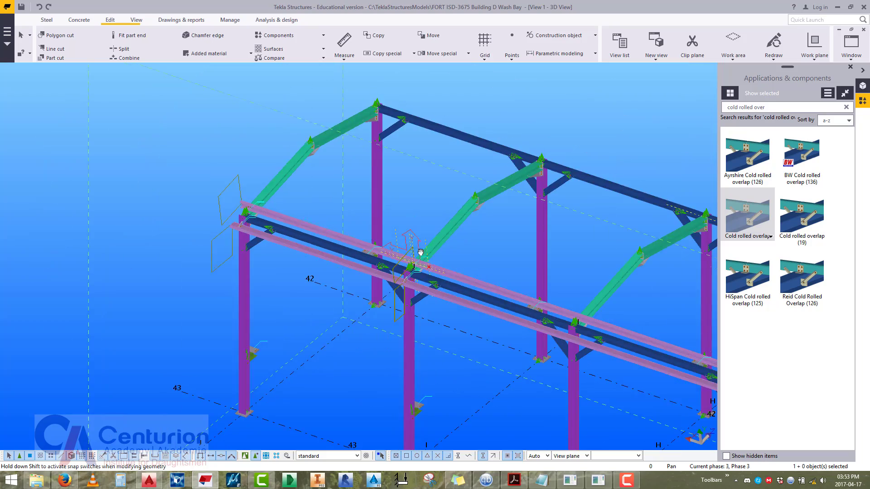
{"action": "middle_click_drag", "start_coordinate": [421, 252], "coordinate": [417, 224], "text": "ctrl"}
{"action": "scroll", "coordinate": [344, 254], "scroll_direction": "up", "scroll_amount": 2}
{"action": "right_click", "coordinate": [338, 240]}
{"action": "left_click", "coordinate": [350, 246]}
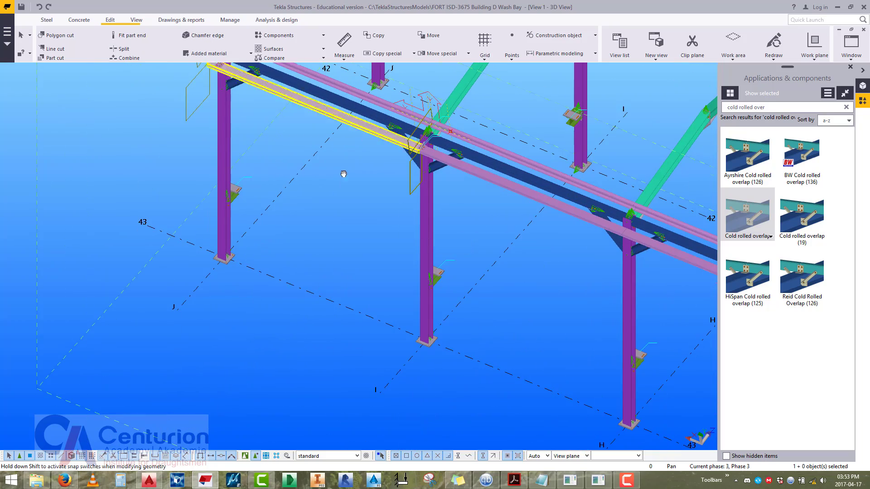
{"action": "middle_click_drag", "start_coordinate": [344, 174], "coordinate": [281, 247]}
{"action": "scroll", "coordinate": [357, 181], "scroll_direction": "up", "scroll_amount": 6}
{"action": "scroll", "coordinate": [357, 182], "scroll_direction": "down", "scroll_amount": 8}
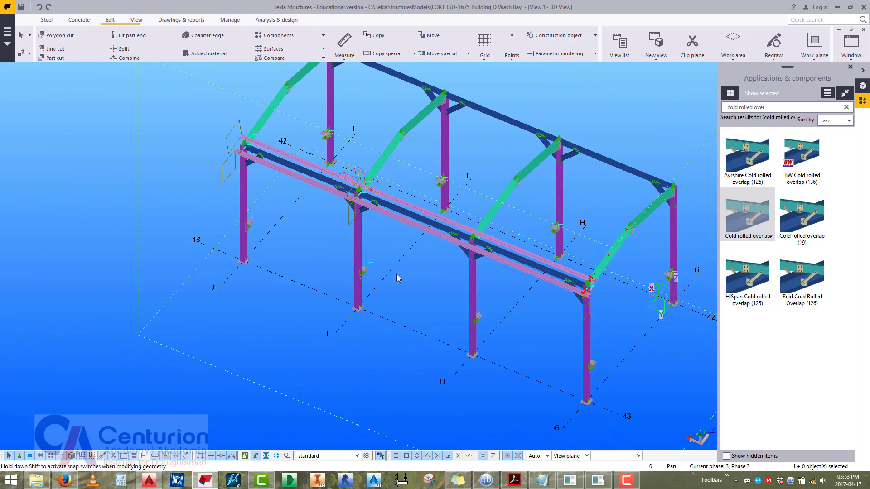
{"action": "left_click", "coordinate": [136, 20]}
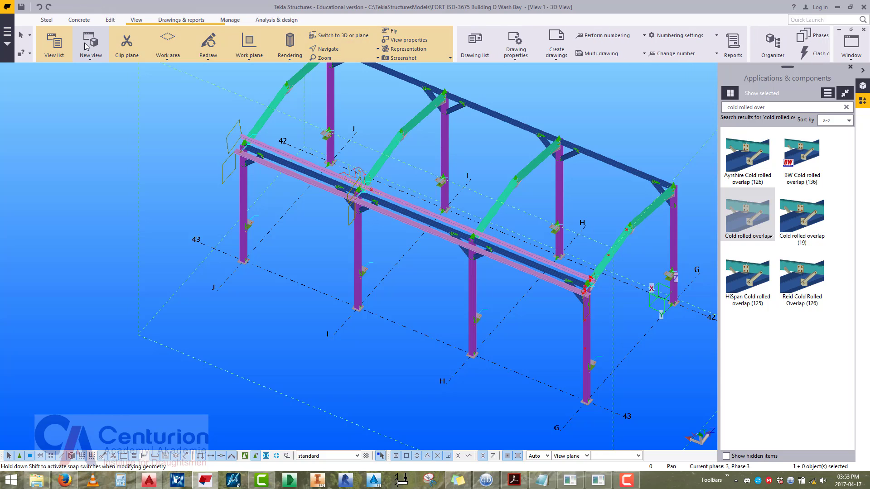
{"action": "left_click", "coordinate": [54, 43]}
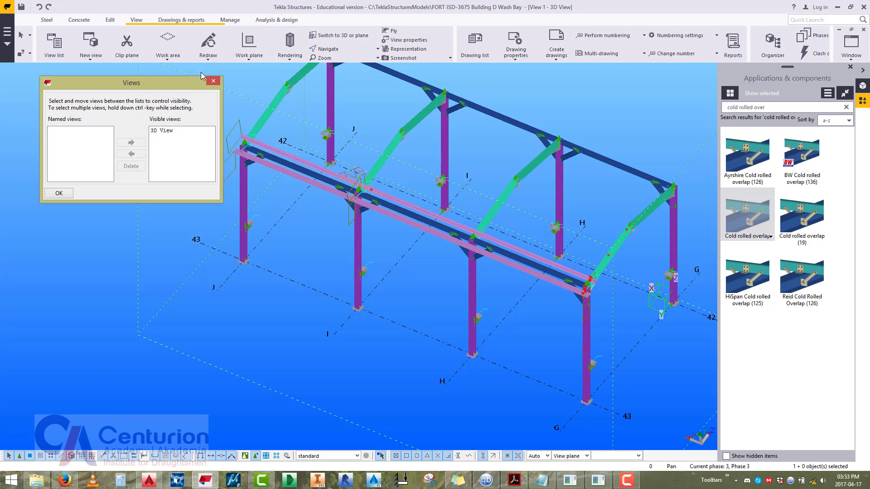
{"action": "key", "text": "Escape"}
Create a new two-point view along grid line I.
{"action": "left_click", "coordinate": [91, 46]}
{"action": "left_click", "coordinate": [98, 109]}
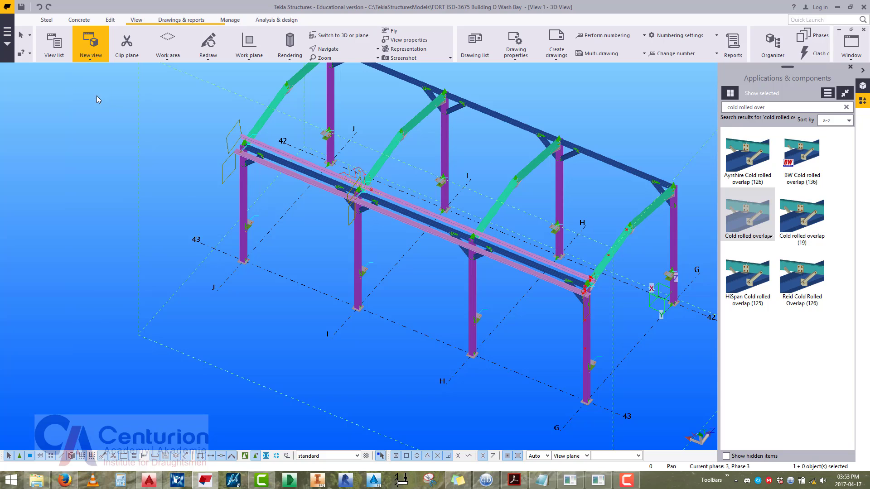
{"action": "left_click", "coordinate": [379, 289]}
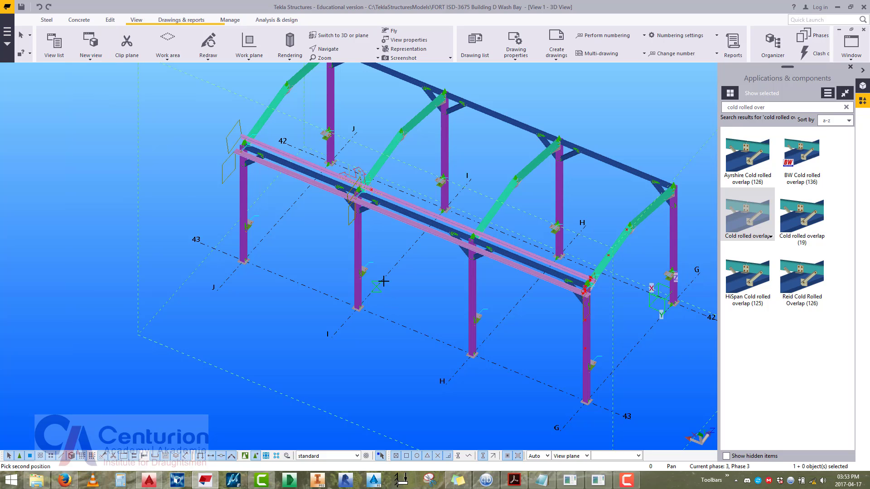
{"action": "left_click", "coordinate": [399, 260]}
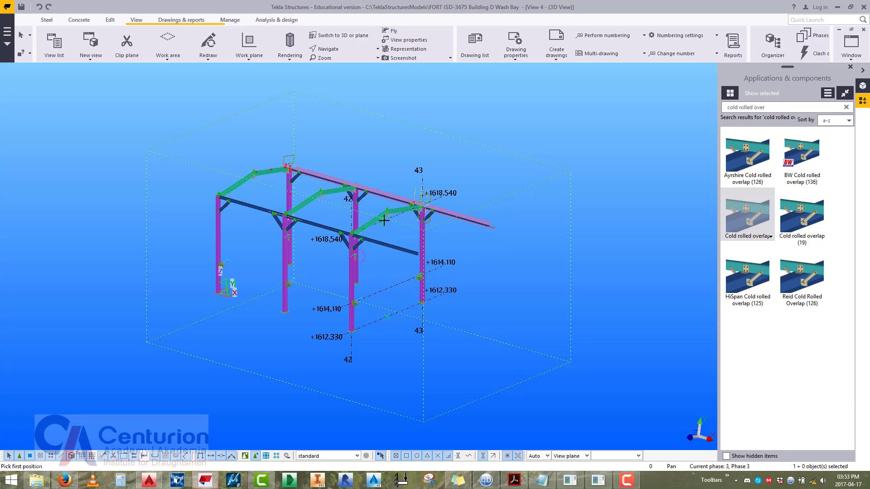
Set the new view's depth to 500 up and 500 down and change its angle from 3D to a plane view.
{"action": "double_click", "coordinate": [316, 212]}
{"action": "type", "text": "500.00"}
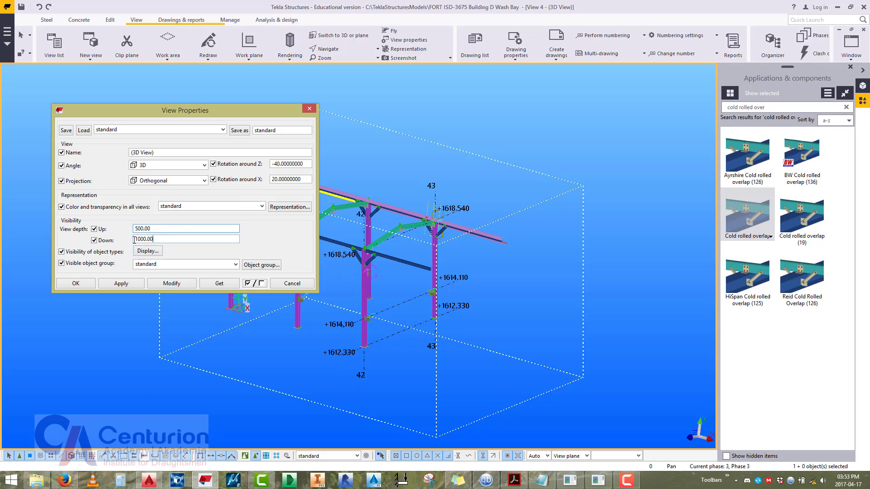
{"action": "double_click", "coordinate": [134, 241]}
{"action": "type", "text": "50"}
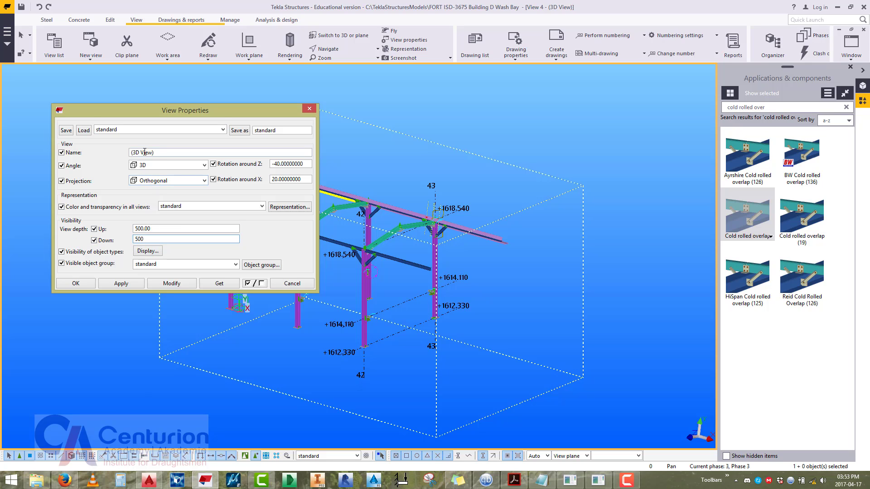
{"action": "type", "text": "0"}
{"action": "left_click", "coordinate": [145, 165]}
{"action": "left_click", "coordinate": [145, 182]}
{"action": "left_click", "coordinate": [167, 283]}
{"action": "scroll", "coordinate": [325, 247], "scroll_direction": "up", "scroll_amount": 5}
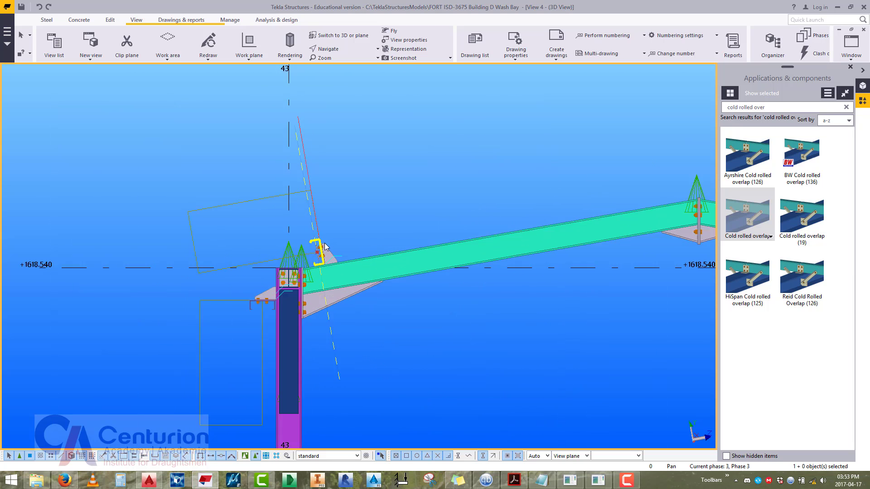
Set the depth position of the splice plate inside the purlin to Behind.
{"action": "scroll", "coordinate": [325, 247], "scroll_direction": "up", "scroll_amount": 5}
{"action": "double_click", "coordinate": [378, 271]}
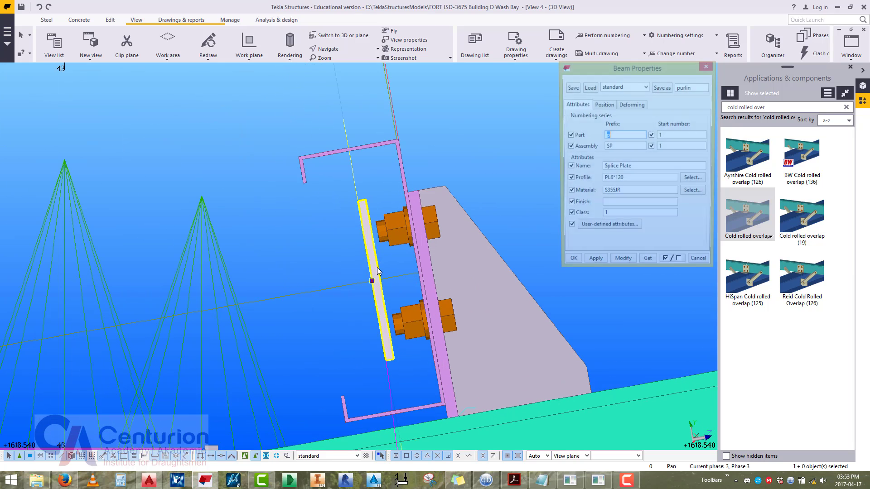
{"action": "left_click", "coordinate": [610, 106]}
{"action": "left_click", "coordinate": [617, 155]}
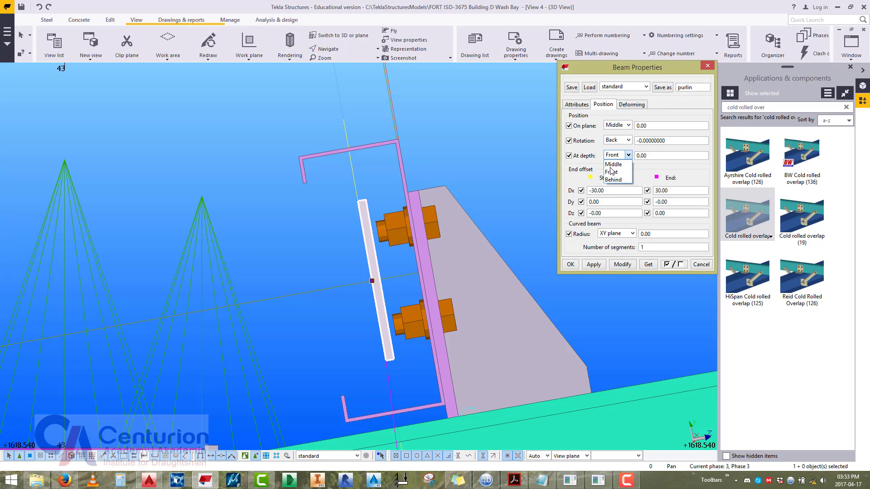
{"action": "left_click", "coordinate": [613, 183]}
{"action": "left_click", "coordinate": [621, 265]}
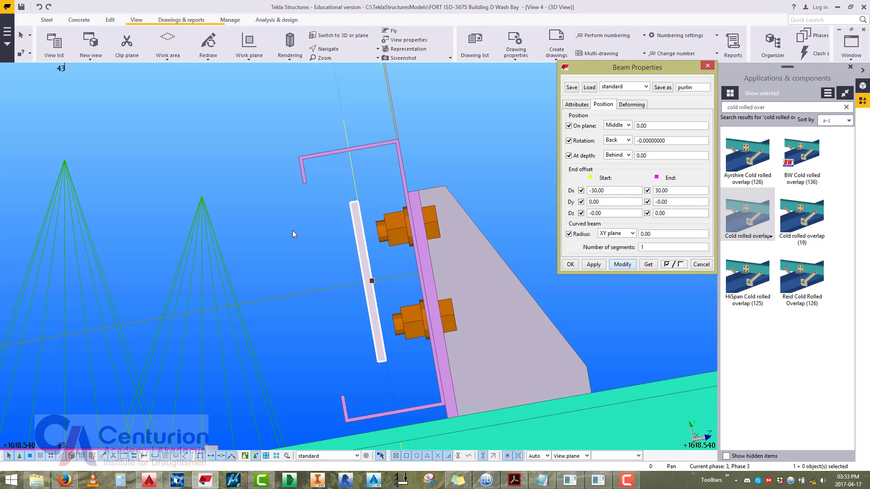
Move the splice plate from its reference point onto the inner face of the purlin web without expanding the work area.
{"action": "right_click", "coordinate": [294, 230]}
{"action": "left_click", "coordinate": [317, 299]}
{"action": "left_click", "coordinate": [363, 283]}
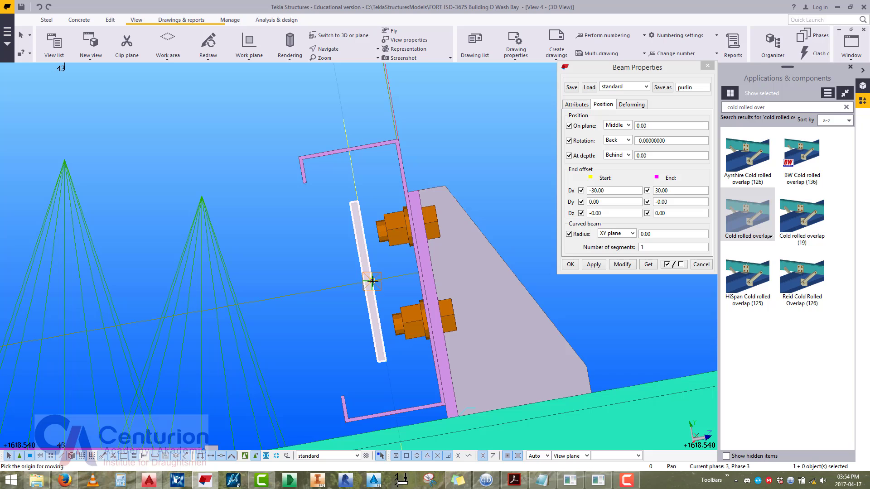
{"action": "scroll", "coordinate": [410, 269], "scroll_direction": "up", "scroll_amount": 2}
{"action": "left_click", "coordinate": [422, 280]}
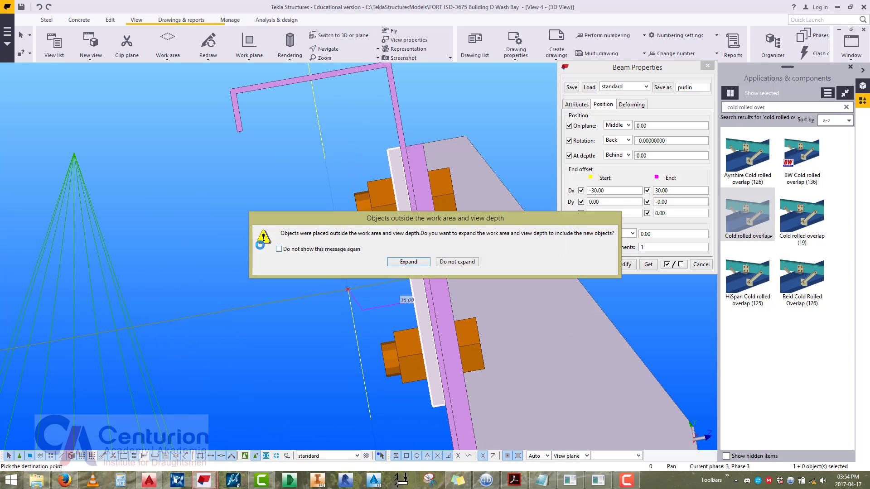
{"action": "left_click", "coordinate": [455, 262]}
{"action": "scroll", "coordinate": [269, 259], "scroll_direction": "down", "scroll_amount": 2}
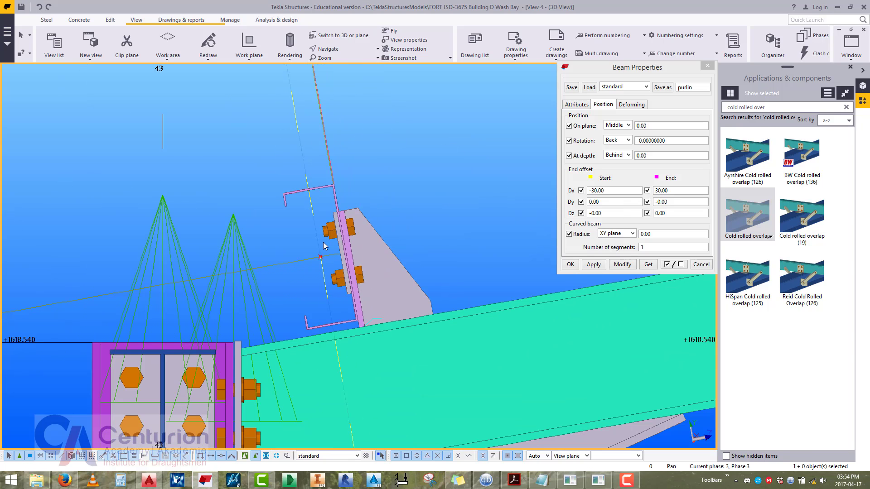
In View 3, open the properties of the cleat bolts beside the purlin joint and apply an on-plane position of 0 for new bolts.
{"action": "left_click", "coordinate": [853, 53]}
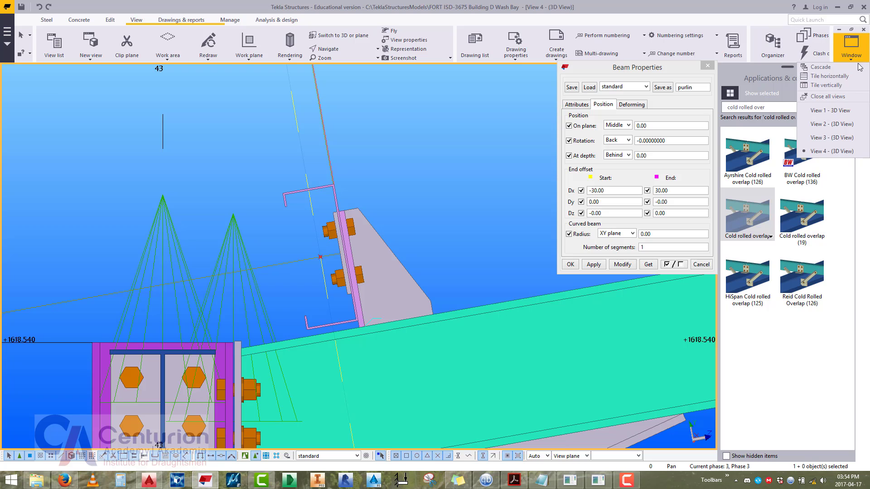
{"action": "left_click", "coordinate": [833, 137]}
{"action": "scroll", "coordinate": [307, 297], "scroll_direction": "up", "scroll_amount": 3}
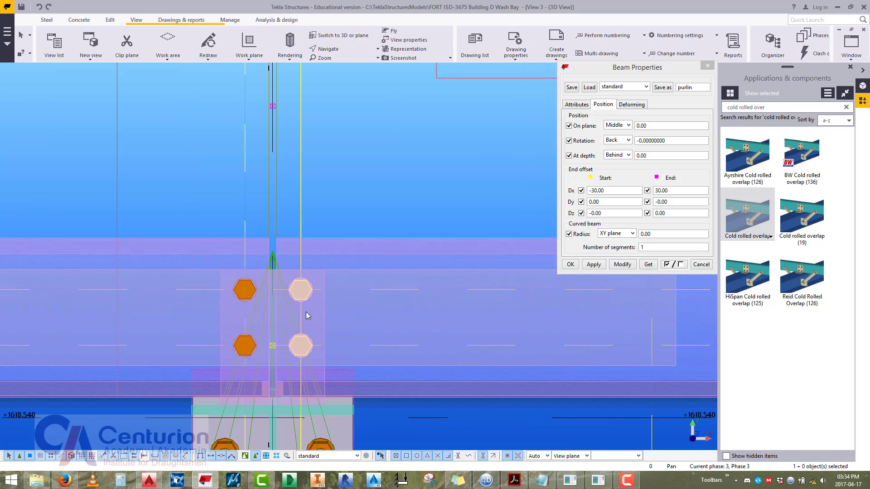
{"action": "scroll", "coordinate": [306, 312], "scroll_direction": "down", "scroll_amount": 4}
{"action": "scroll", "coordinate": [303, 298], "scroll_direction": "up", "scroll_amount": 3}
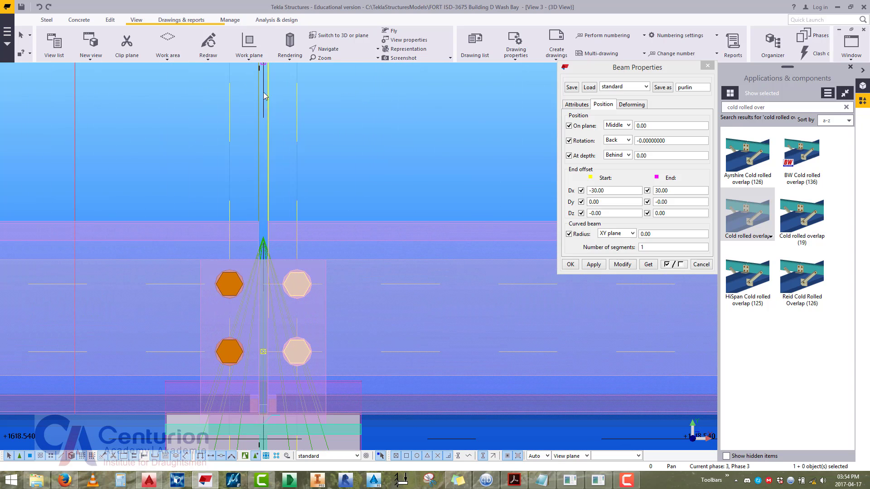
{"action": "middle_click_drag", "start_coordinate": [263, 92], "coordinate": [274, 160]}
{"action": "scroll", "coordinate": [290, 328], "scroll_direction": "down", "scroll_amount": 3, "text": "ctrl"}
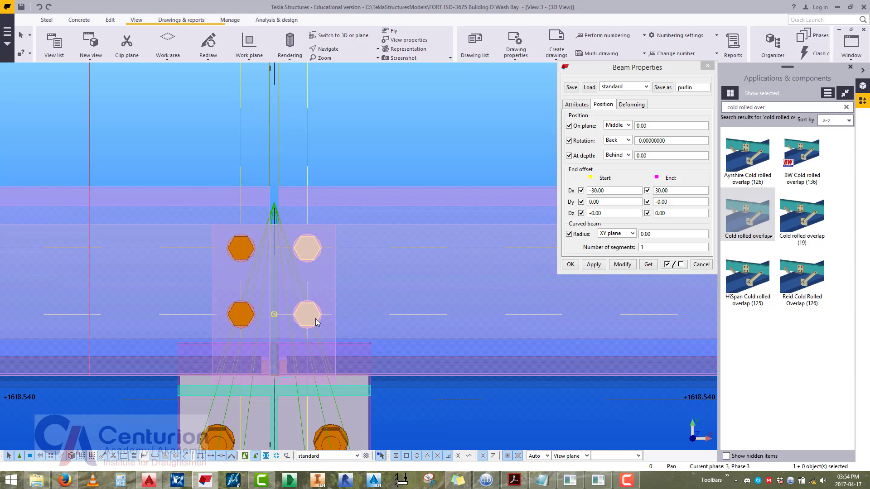
{"action": "double_click", "coordinate": [299, 257]}
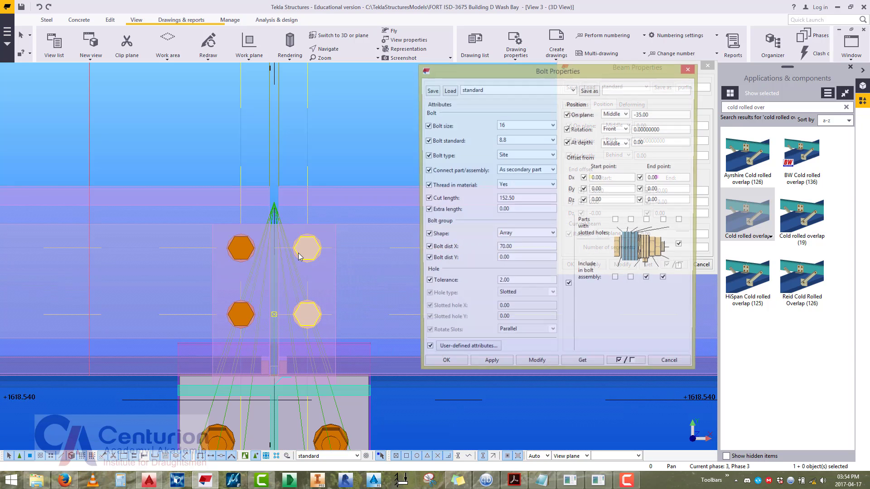
{"action": "middle_click_drag", "start_coordinate": [323, 233], "coordinate": [278, 229]}
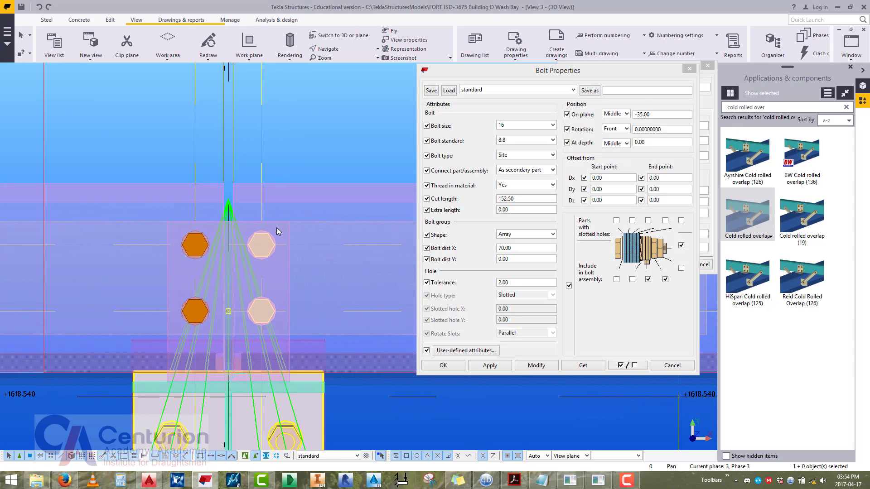
{"action": "double_click", "coordinate": [647, 113]}
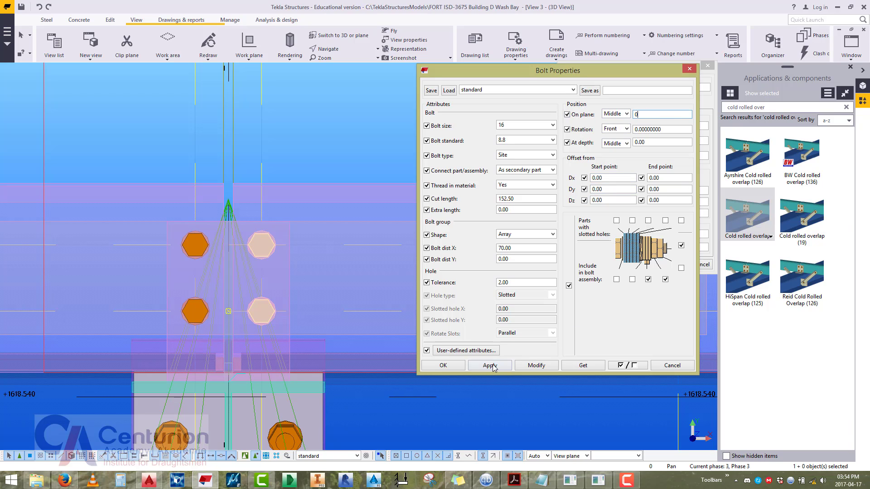
{"action": "scroll", "coordinate": [302, 165], "scroll_direction": "up", "scroll_amount": 5}
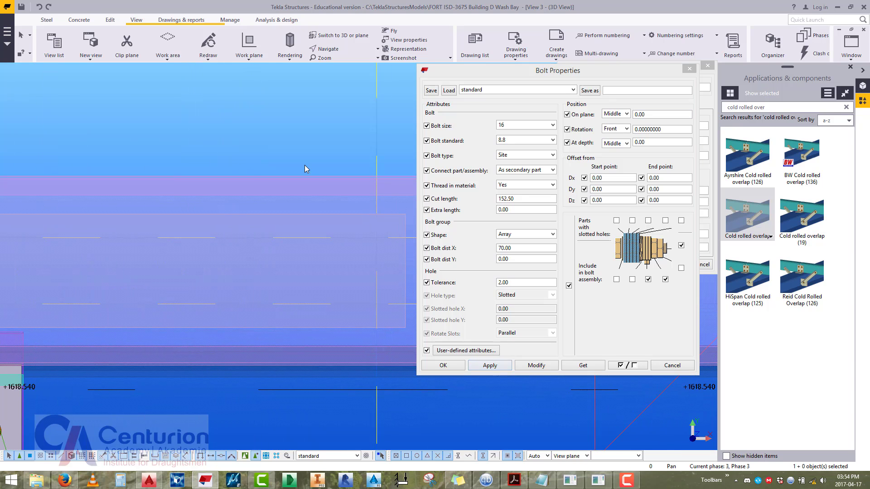
Bolt the splice plate to the purlin at the plate's right end with two M16 8.8 bolts spaced 70 mm apart.
{"action": "left_click", "coordinate": [46, 20]}
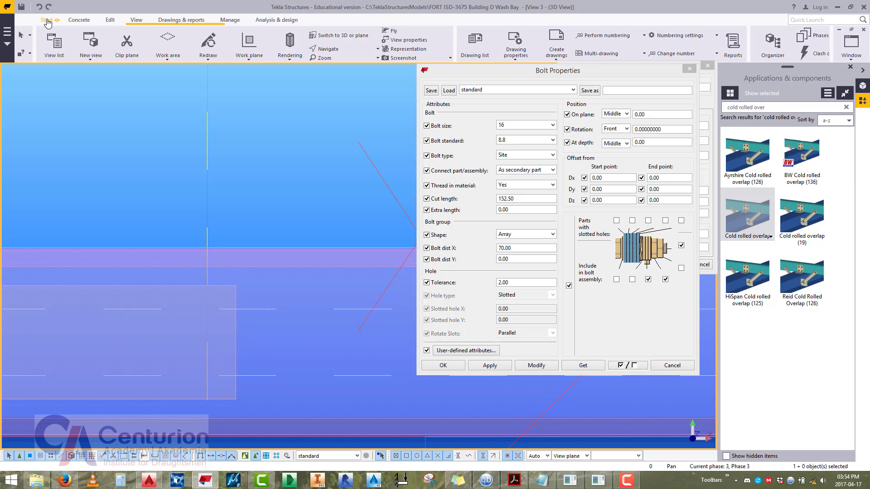
{"action": "left_click", "coordinate": [131, 45]}
{"action": "middle_click_drag", "start_coordinate": [194, 204], "coordinate": [267, 174]}
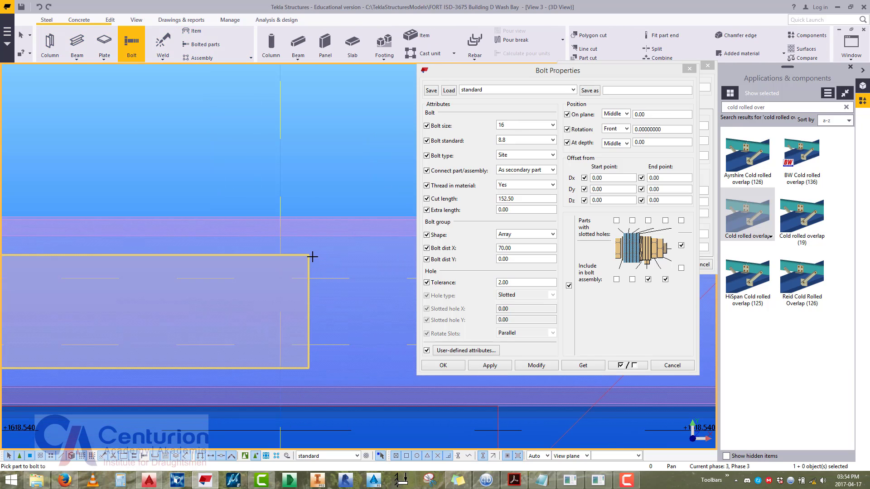
{"action": "left_click", "coordinate": [307, 254]}
{"action": "left_click", "coordinate": [315, 233]}
{"action": "middle_click", "coordinate": [281, 338]}
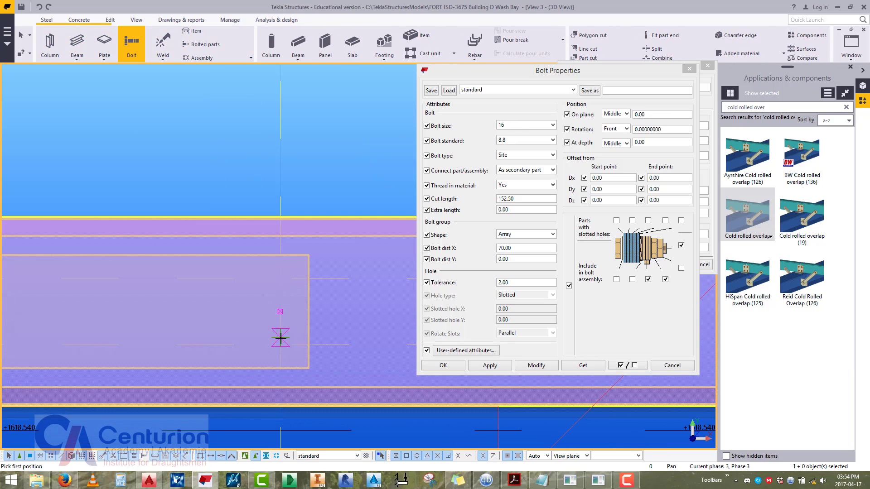
{"action": "left_click", "coordinate": [281, 346]}
{"action": "left_click", "coordinate": [280, 279]}
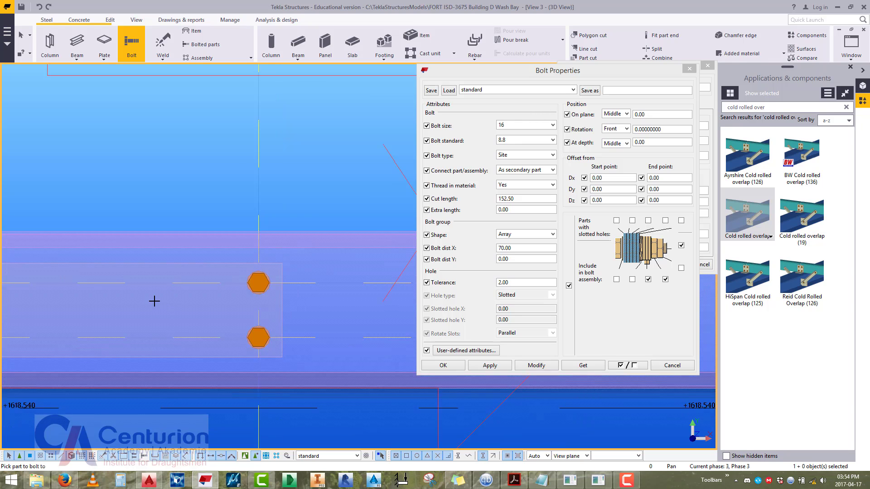
Bolt the splice plate's left end to the other purlin with the same 70 mm bolt pair, and close the bolt and beam properties.
{"action": "middle_click_drag", "start_coordinate": [154, 301], "coordinate": [388, 295]}
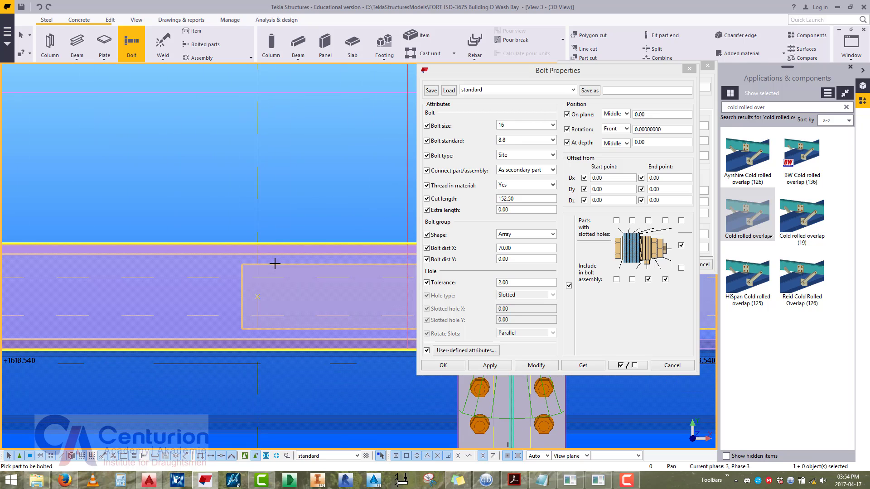
{"action": "left_click", "coordinate": [270, 277]}
{"action": "middle_click", "coordinate": [253, 297]}
{"action": "left_click", "coordinate": [258, 316]}
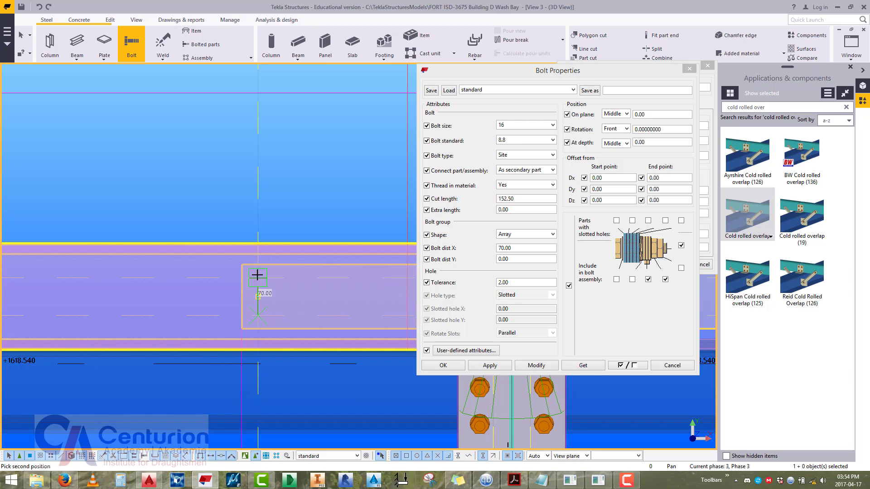
{"action": "left_click", "coordinate": [257, 278]}
{"action": "key", "text": "Escape"}
{"action": "middle_click_drag", "start_coordinate": [288, 198], "coordinate": [51, 160]}
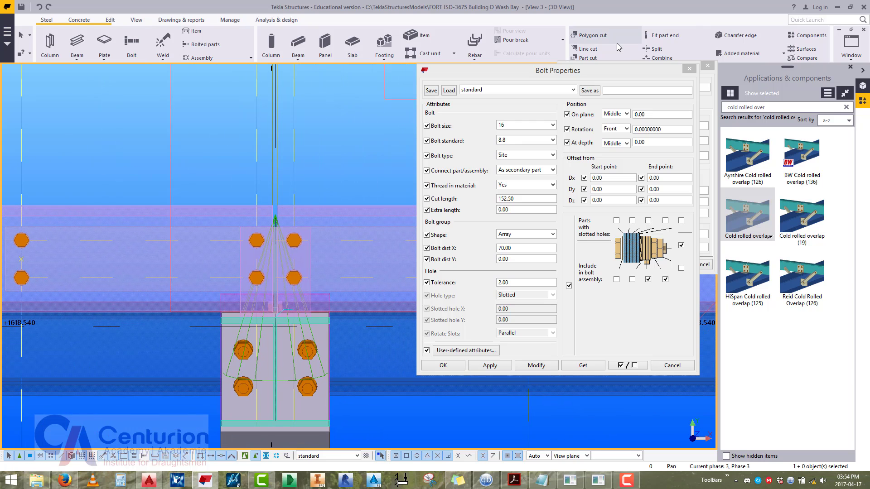
{"action": "left_click", "coordinate": [690, 69]}
{"action": "left_click", "coordinate": [707, 66]}
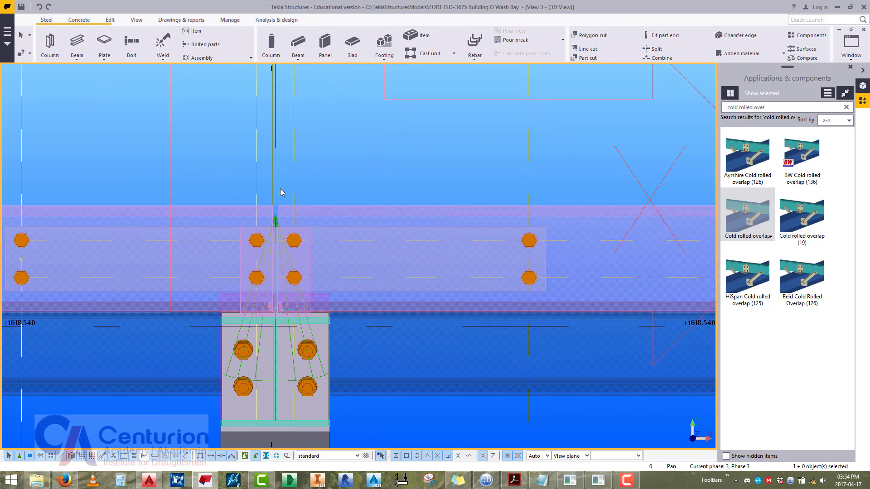
Redefine the bolted parts of the right-hand cleat bolt pair so that it joins the cleat, purlin and splice plate.
{"action": "scroll", "coordinate": [282, 192], "scroll_direction": "up", "scroll_amount": 2}
{"action": "middle_click_drag", "start_coordinate": [282, 192], "coordinate": [409, 179]}
{"action": "scroll", "coordinate": [430, 253], "scroll_direction": "up", "scroll_amount": 1}
{"action": "right_click", "coordinate": [419, 249]}
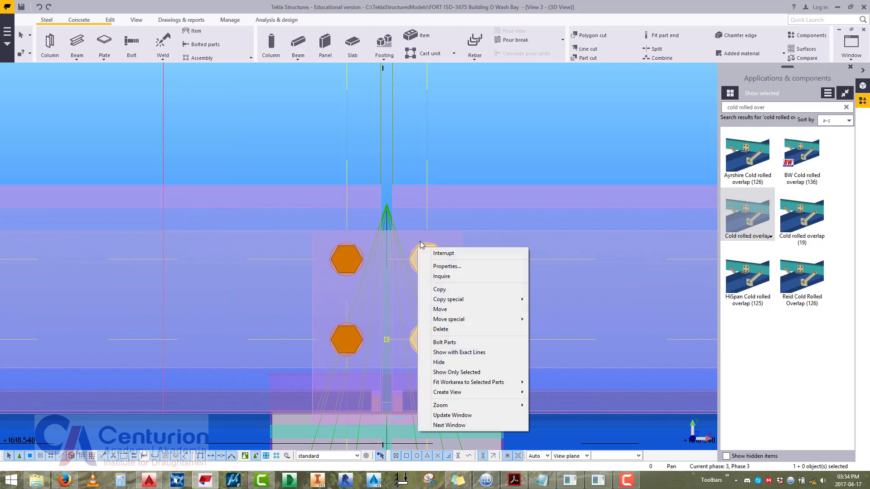
{"action": "left_click", "coordinate": [450, 343]}
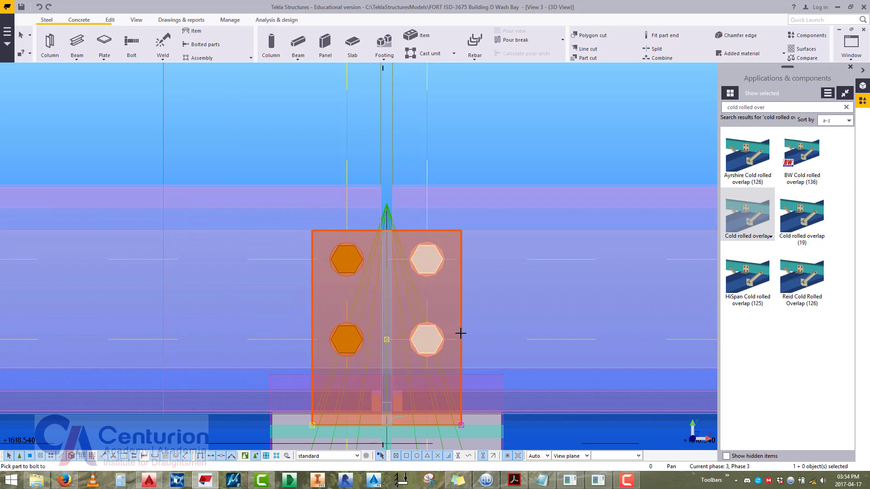
{"action": "middle_click", "coordinate": [478, 232]}
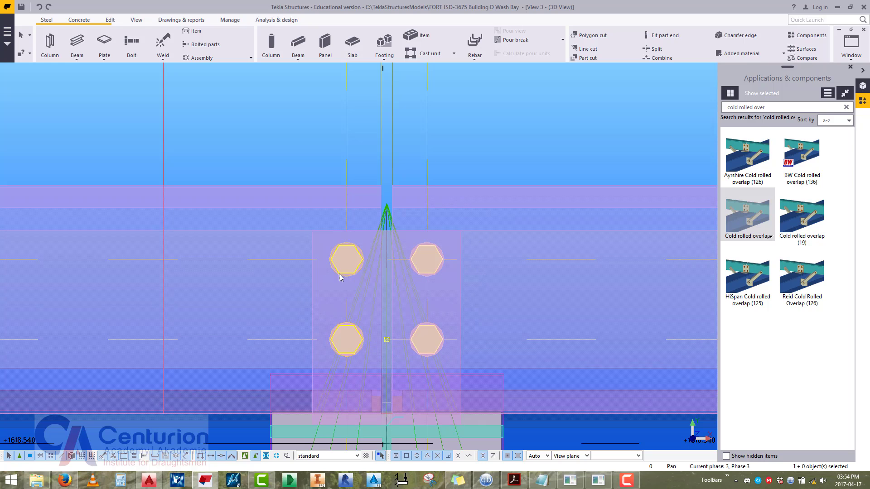
Redefine the bolted parts of the left-hand cleat bolt pair to include the left purlin, splice plate and cleat.
{"action": "right_click", "coordinate": [314, 231]}
{"action": "left_click", "coordinate": [341, 326]}
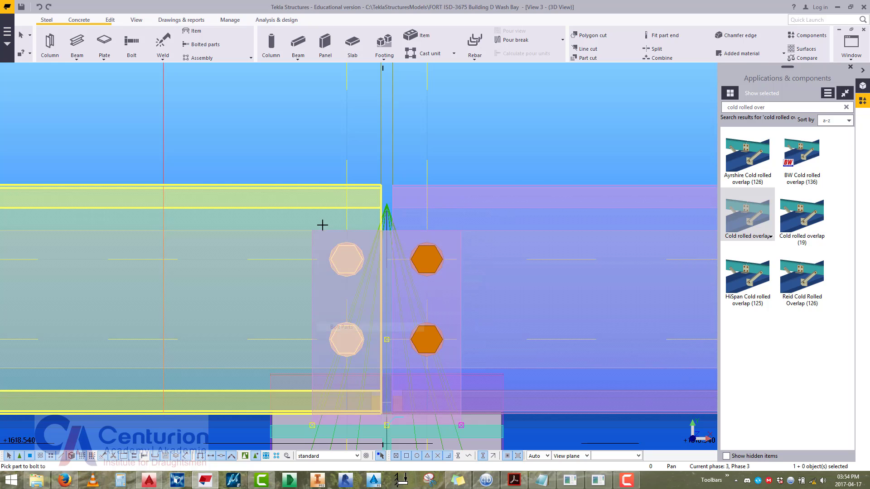
{"action": "left_click", "coordinate": [297, 232]}
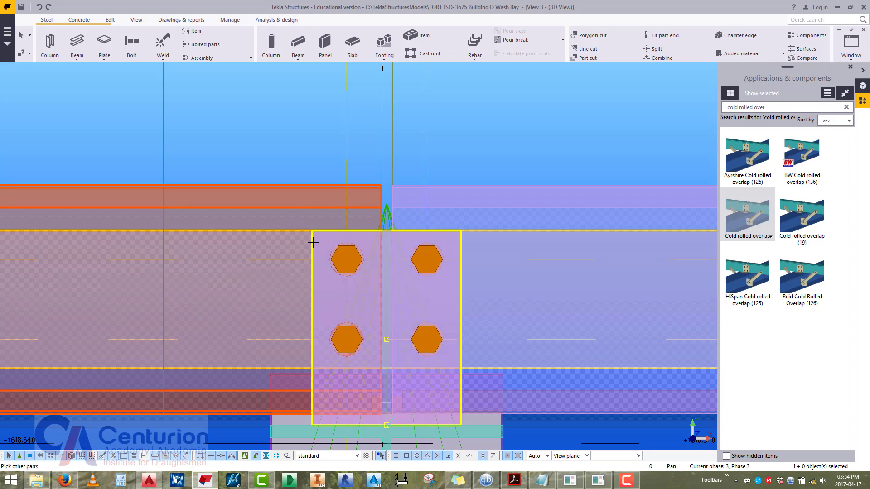
{"action": "middle_click", "coordinate": [304, 243]}
{"action": "left_click", "coordinate": [250, 146]}
Redraw the elevation view of the bolted purlin splice.
{"action": "scroll", "coordinate": [245, 192], "scroll_direction": "down", "scroll_amount": 3}
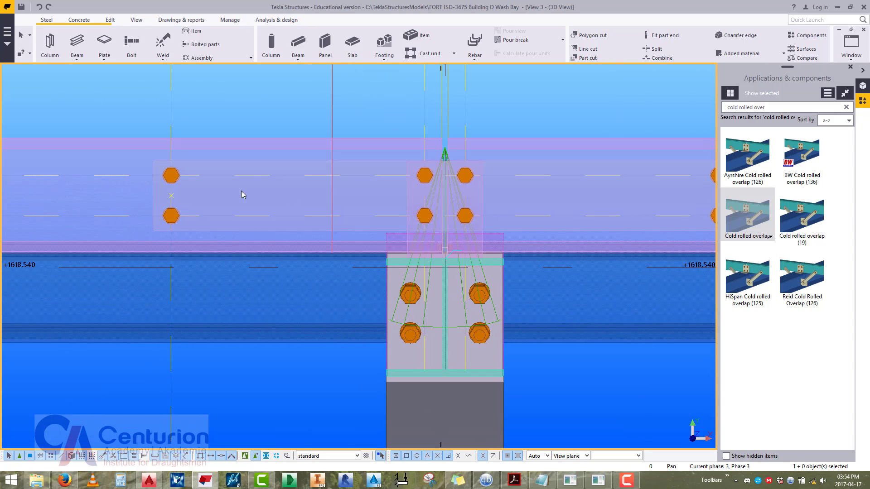
{"action": "right_click", "coordinate": [251, 113]}
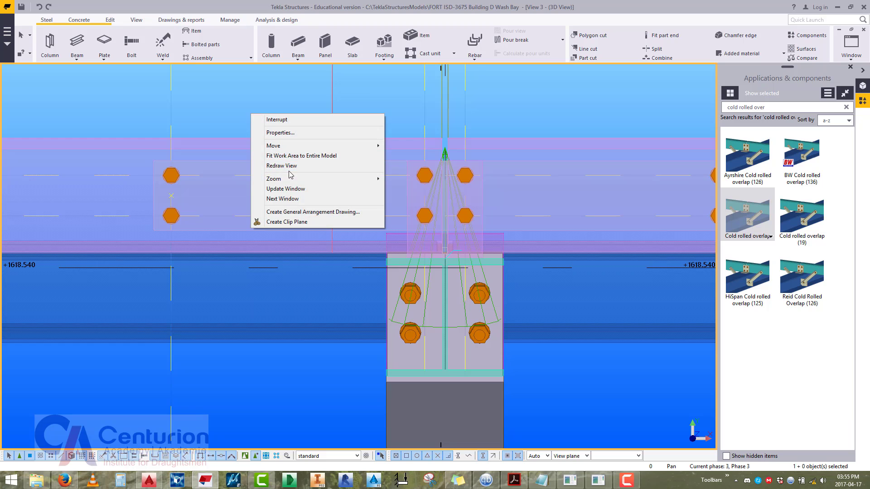
{"action": "left_click", "coordinate": [290, 166]}
{"action": "scroll", "coordinate": [311, 213], "scroll_direction": "down", "scroll_amount": 2}
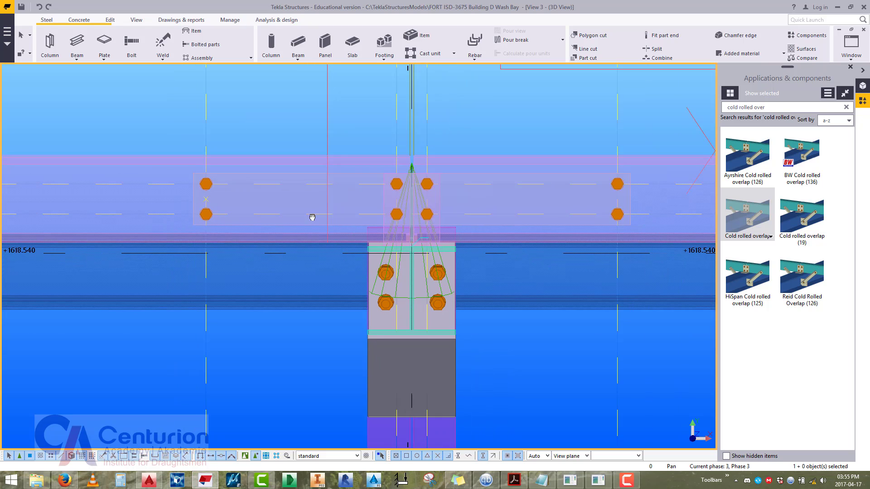
{"action": "middle_click_drag", "start_coordinate": [311, 214], "coordinate": [397, 213]}
{"action": "right_click", "coordinate": [278, 146]}
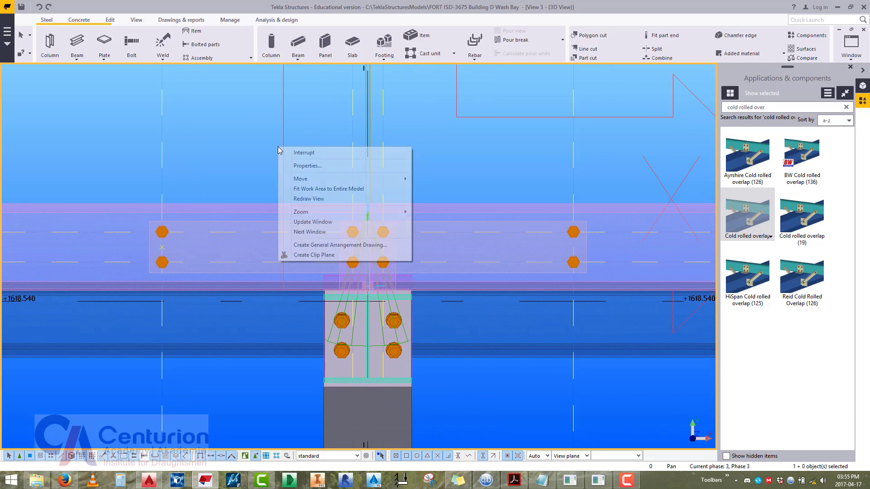
{"action": "left_click", "coordinate": [313, 200]}
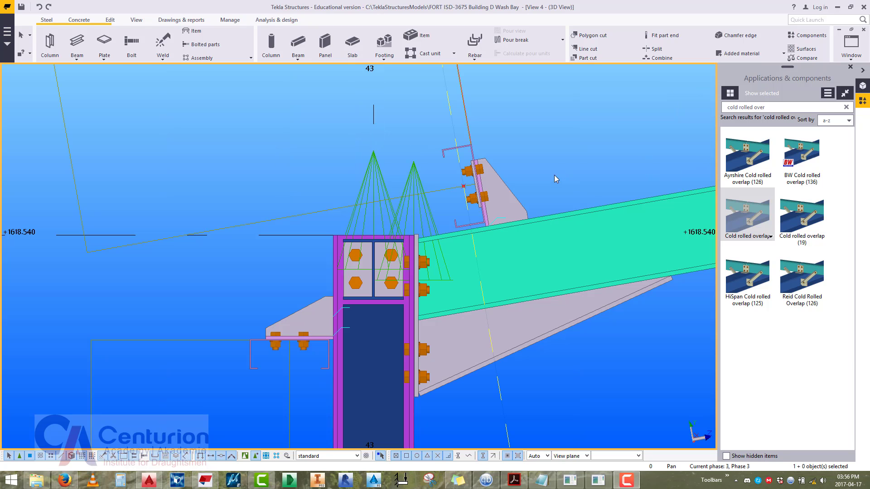
In View 4, delete the bolts connecting the horizontal channel to its cleat on the outer side of the column.
{"action": "middle_click_drag", "start_coordinate": [548, 178], "coordinate": [561, 222]}
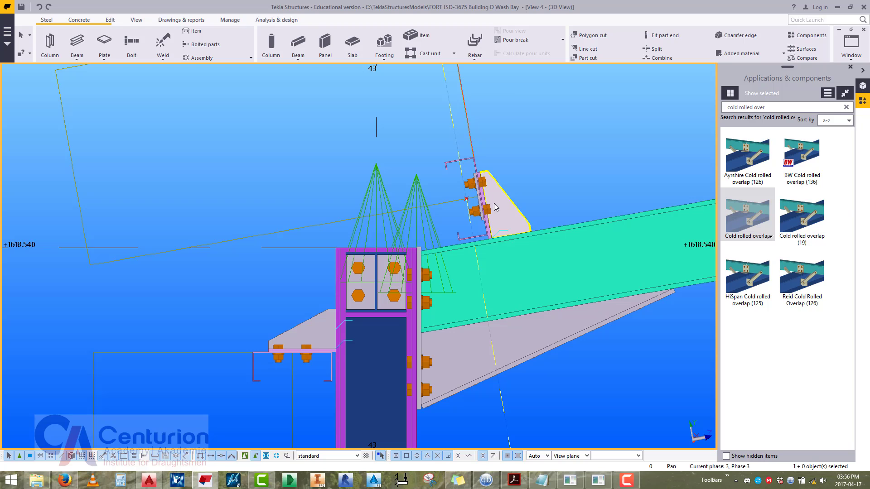
{"action": "middle_click_drag", "start_coordinate": [483, 179], "coordinate": [508, 173]}
{"action": "middle_click_drag", "start_coordinate": [454, 176], "coordinate": [439, 188]}
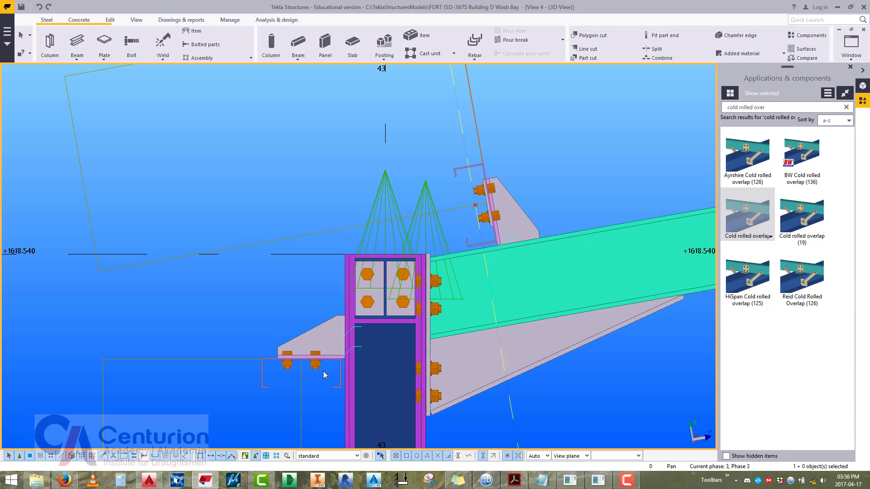
{"action": "left_click", "coordinate": [308, 367]}
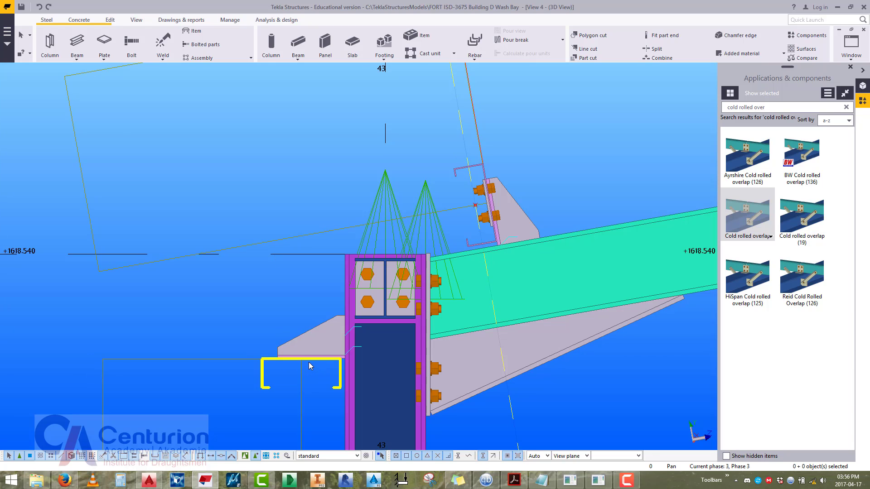
{"action": "middle_click_drag", "start_coordinate": [290, 339], "coordinate": [301, 349]}
{"action": "left_click", "coordinate": [308, 343]}
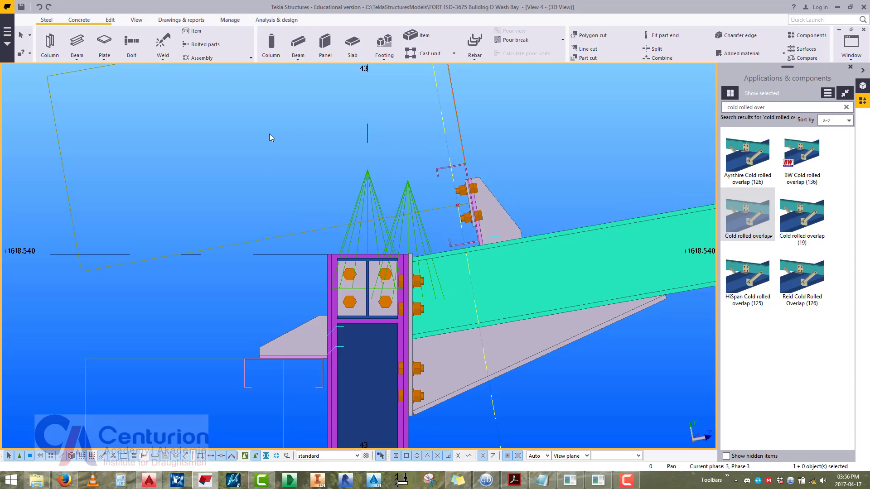
Select both the roof purlin on the rafter and the horizontal channel beneath the side cleat.
{"action": "left_click", "coordinate": [438, 174]}
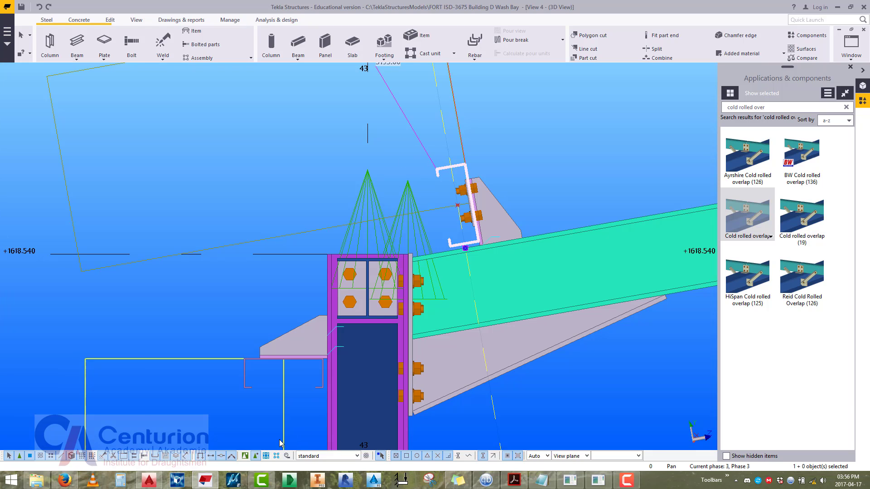
{"action": "scroll", "coordinate": [254, 335], "scroll_direction": "down", "scroll_amount": 2}
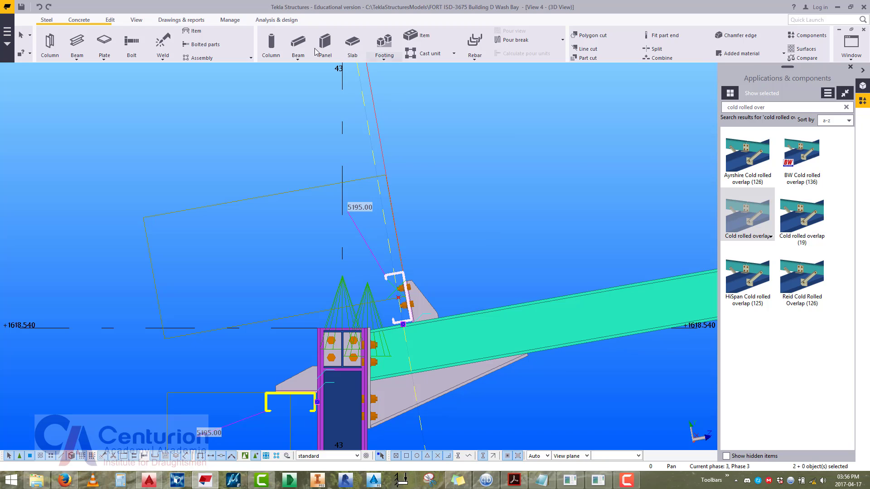
{"action": "left_click", "coordinate": [111, 21]}
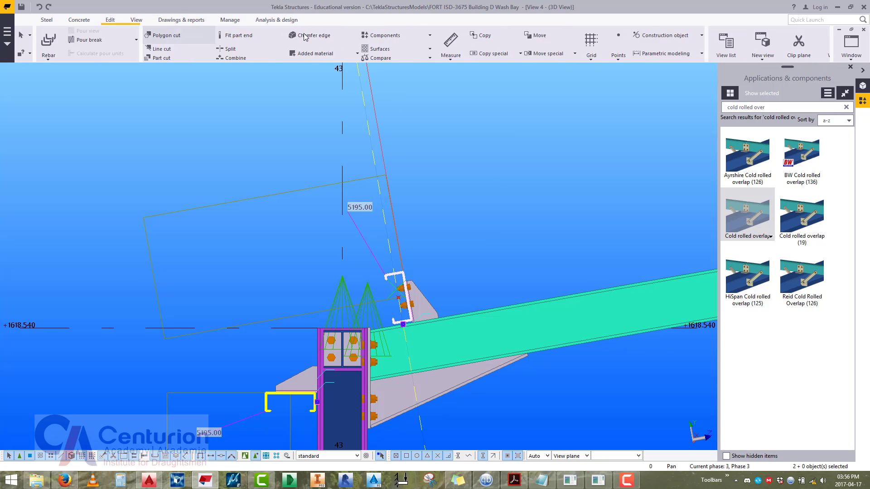
{"action": "left_click", "coordinate": [543, 36]}
{"action": "left_click", "coordinate": [539, 54]}
{"action": "scroll", "coordinate": [427, 320], "scroll_direction": "up", "scroll_amount": 3}
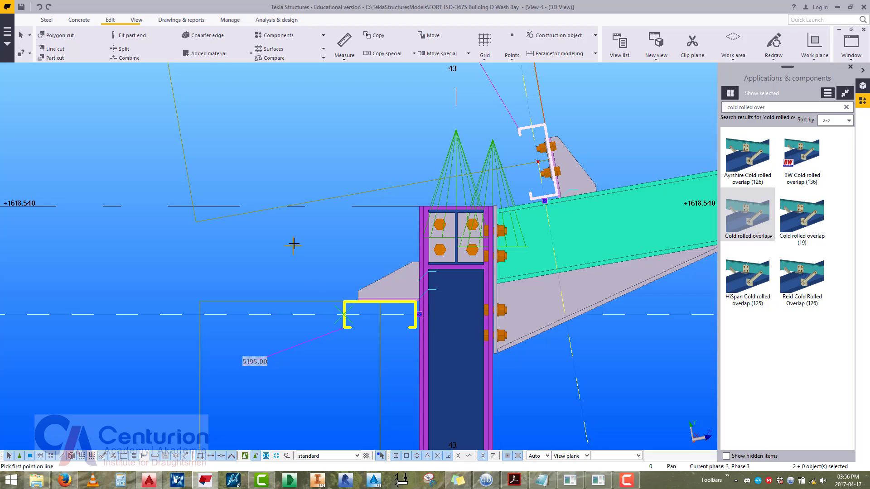
{"action": "key", "text": "Escape"}
{"action": "middle_click_drag", "start_coordinate": [579, 214], "coordinate": [499, 265]}
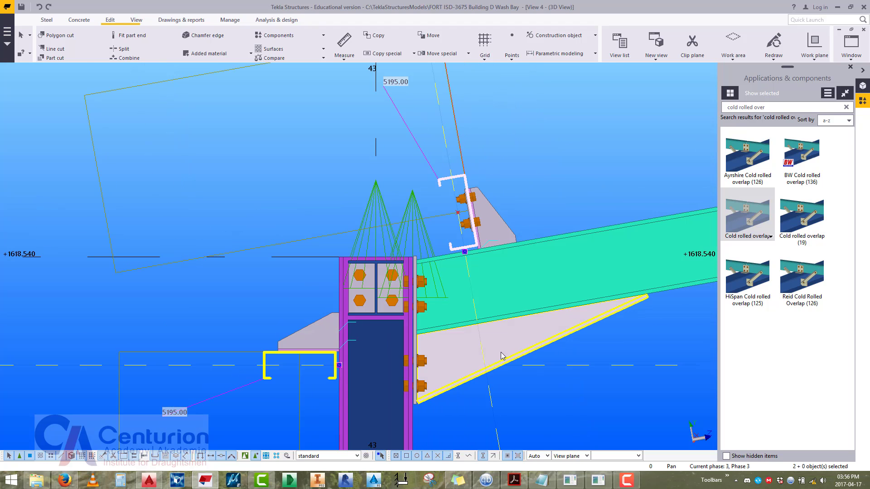
Set the work plane parallel to the view plane of View 4.
{"action": "scroll", "coordinate": [501, 360], "scroll_direction": "up", "scroll_amount": 6}
{"action": "scroll", "coordinate": [494, 369], "scroll_direction": "down", "scroll_amount": 2}
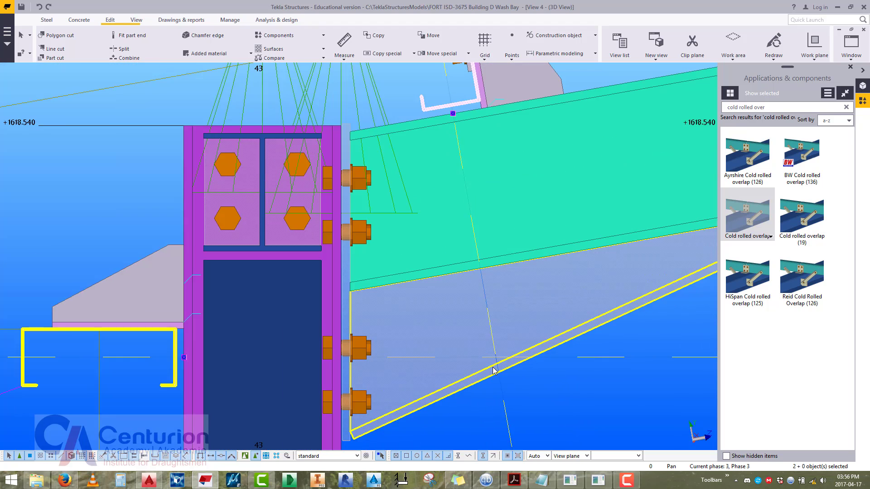
{"action": "scroll", "coordinate": [494, 370], "scroll_direction": "down", "scroll_amount": 3}
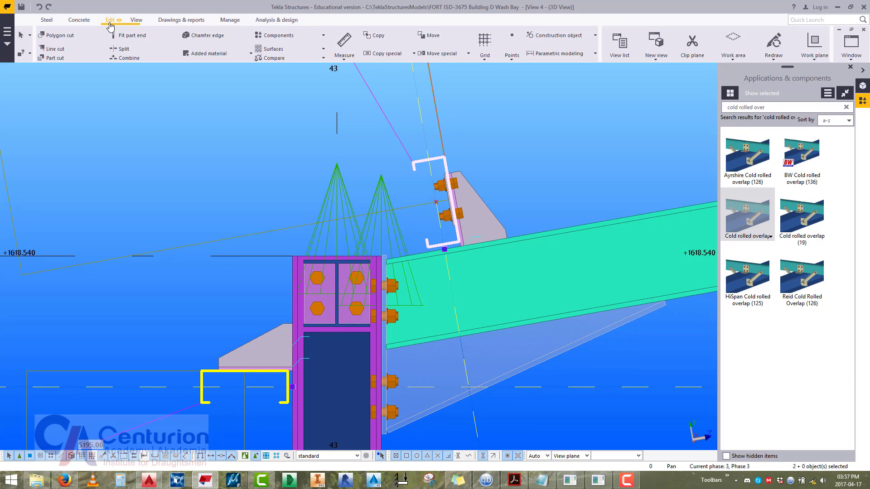
{"action": "left_click", "coordinate": [136, 20]}
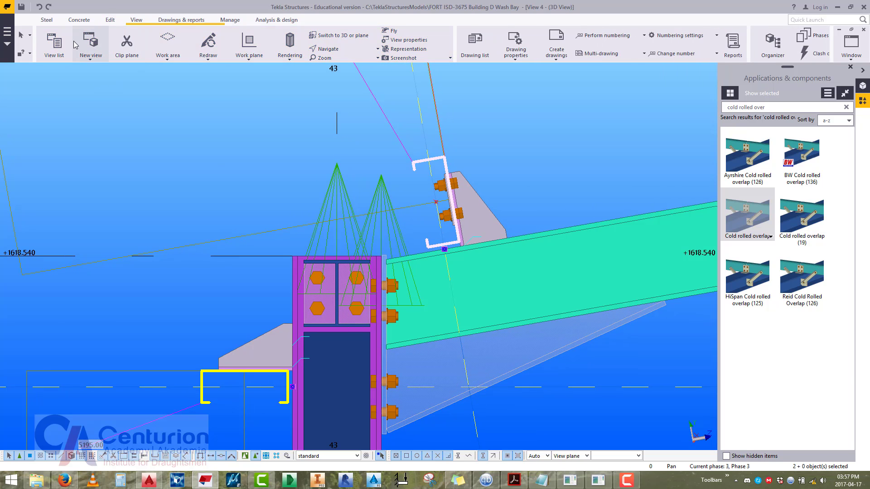
{"action": "left_click", "coordinate": [249, 60]}
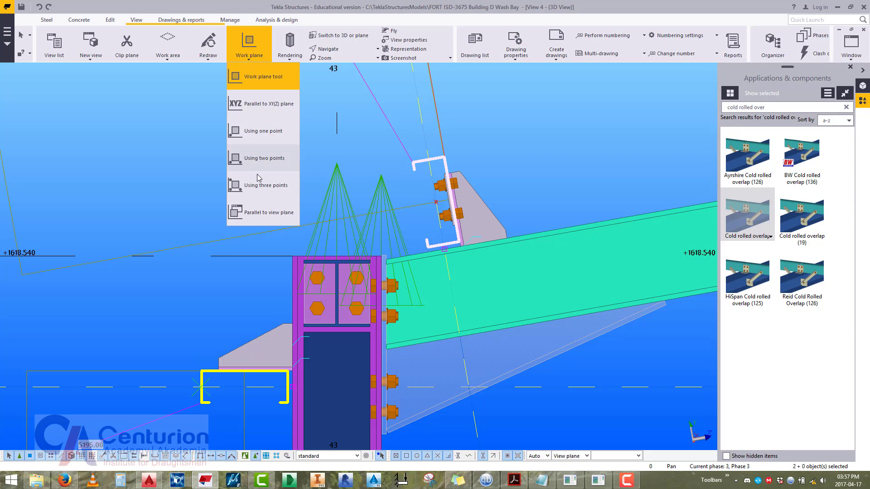
{"action": "left_click", "coordinate": [265, 206]}
{"action": "right_click", "coordinate": [207, 130]}
{"action": "left_click", "coordinate": [207, 133]}
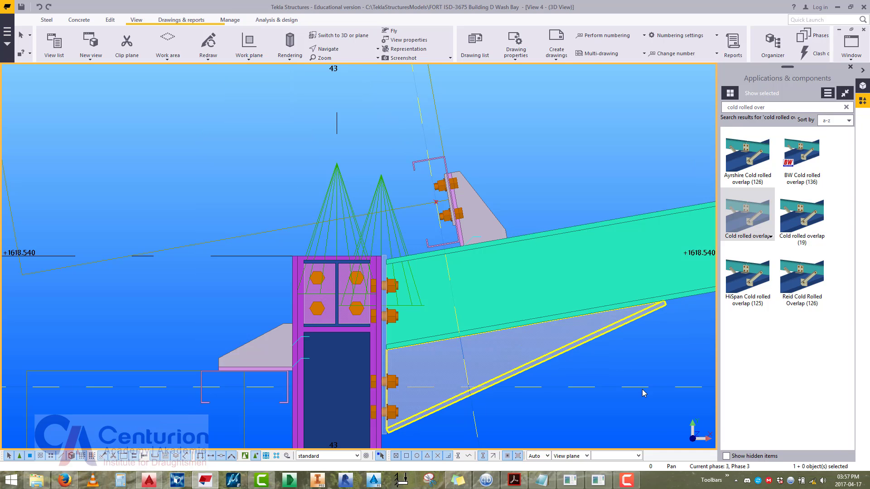
Start a rotated copy of the roof purlin's splice plate and bolts, with its origin where the two yellow reference lines cross under the rafter.
{"action": "scroll", "coordinate": [447, 206], "scroll_direction": "up", "scroll_amount": 3}
{"action": "scroll", "coordinate": [447, 212], "scroll_direction": "up", "scroll_amount": 5}
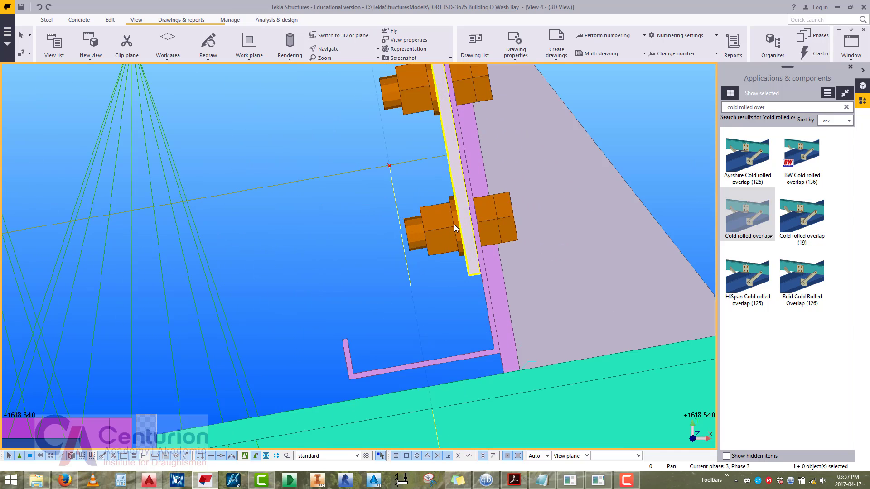
{"action": "left_click", "coordinate": [436, 159]}
{"action": "scroll", "coordinate": [401, 292], "scroll_direction": "down", "scroll_amount": 1}
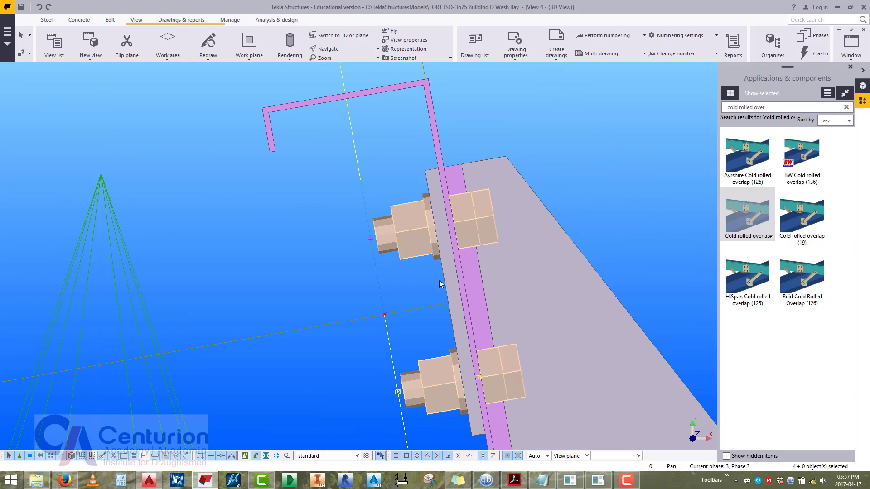
{"action": "scroll", "coordinate": [392, 284], "scroll_direction": "down", "scroll_amount": 5}
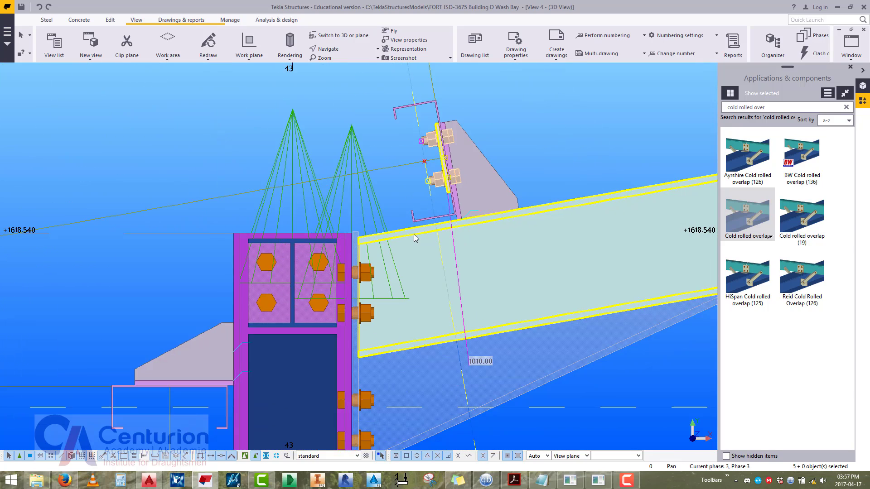
{"action": "right_click", "coordinate": [349, 126]}
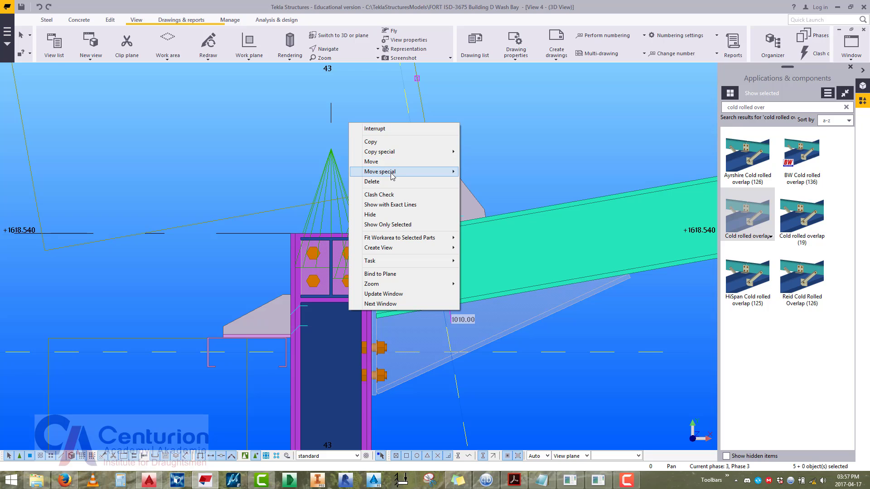
{"action": "mouse_move", "coordinate": [401, 154]}
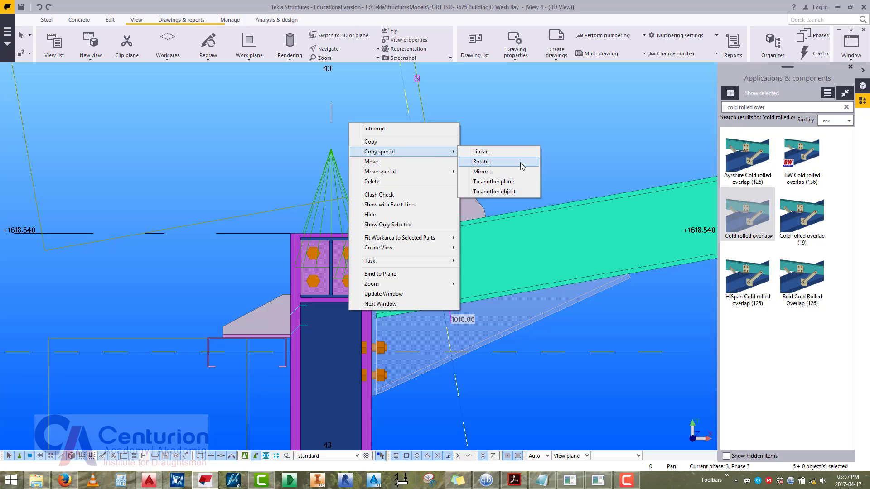
{"action": "left_click", "coordinate": [473, 162]}
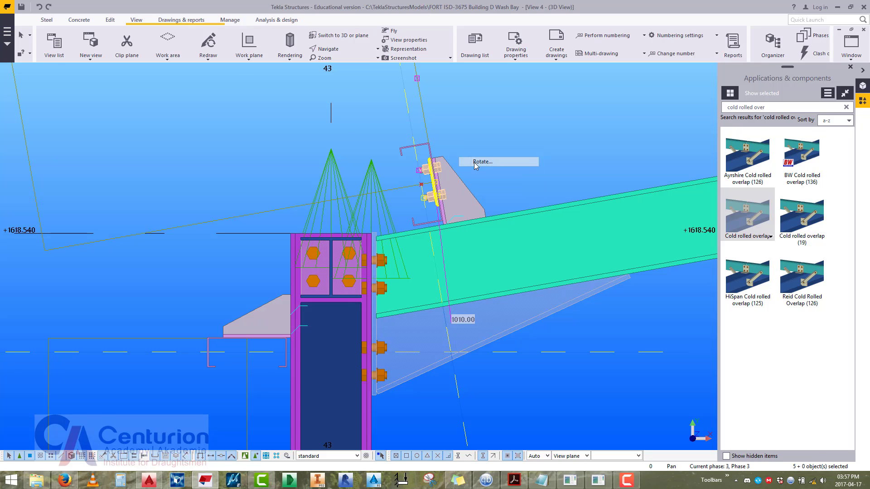
{"action": "left_click", "coordinate": [451, 352]}
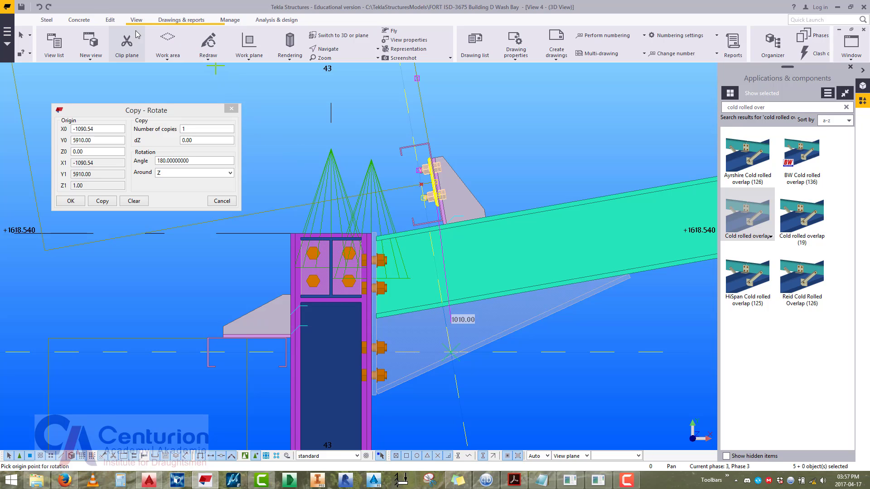
Measure the angle between the horizontal and sloping reference lines about their crossing point below the rafter.
{"action": "left_click", "coordinate": [110, 20]}
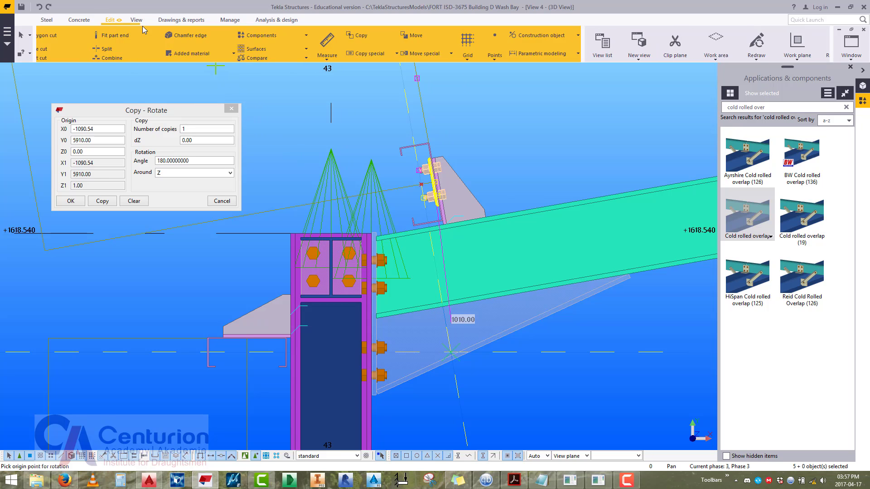
{"action": "left_click", "coordinate": [345, 57]}
{"action": "left_click", "coordinate": [358, 128]}
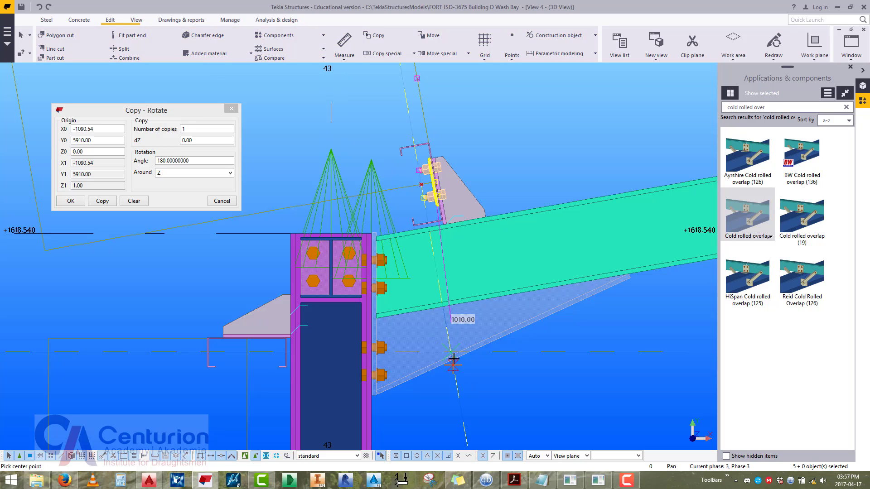
{"action": "right_click", "coordinate": [406, 335]}
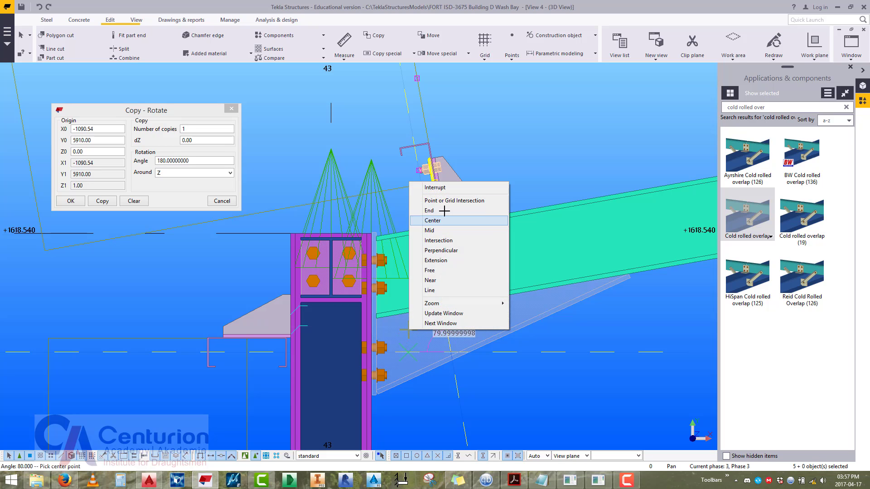
{"action": "left_click", "coordinate": [420, 185]}
Copy the splice plate and bolts once, rotated 80 degrees around Z, onto the side channel without expanding the work area.
{"action": "left_click_drag", "start_coordinate": [195, 160], "coordinate": [144, 163]}
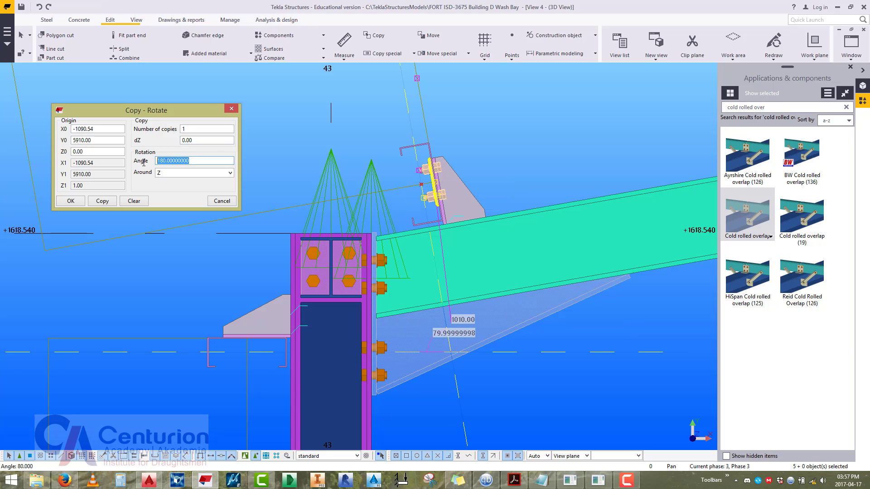
{"action": "left_click", "coordinate": [102, 202]}
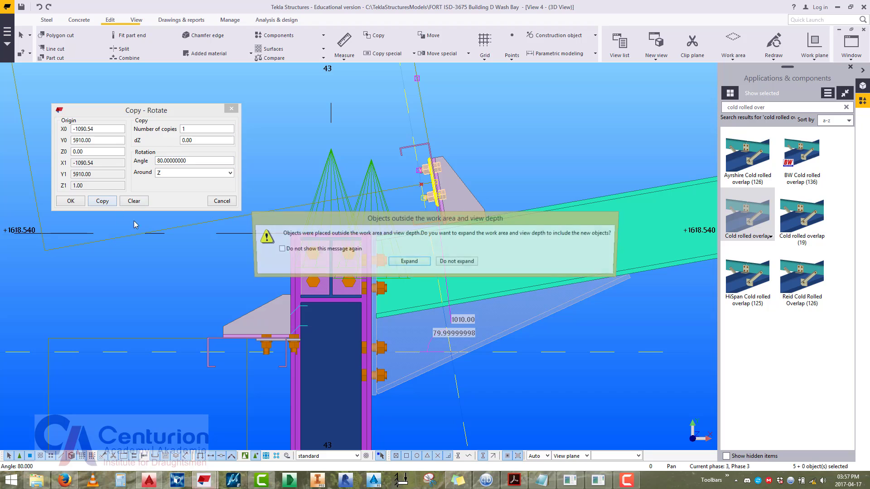
{"action": "left_click", "coordinate": [453, 262]}
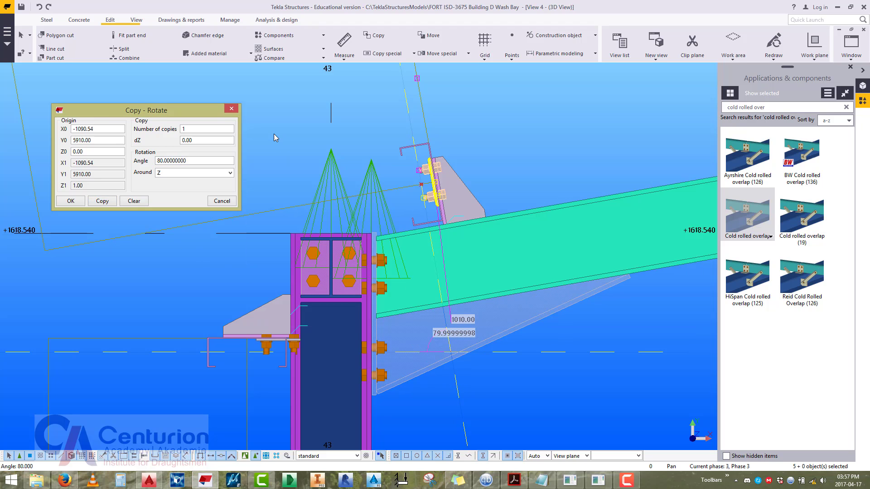
{"action": "right_click", "coordinate": [273, 134]}
{"action": "left_click", "coordinate": [288, 146]}
{"action": "left_click", "coordinate": [231, 108]}
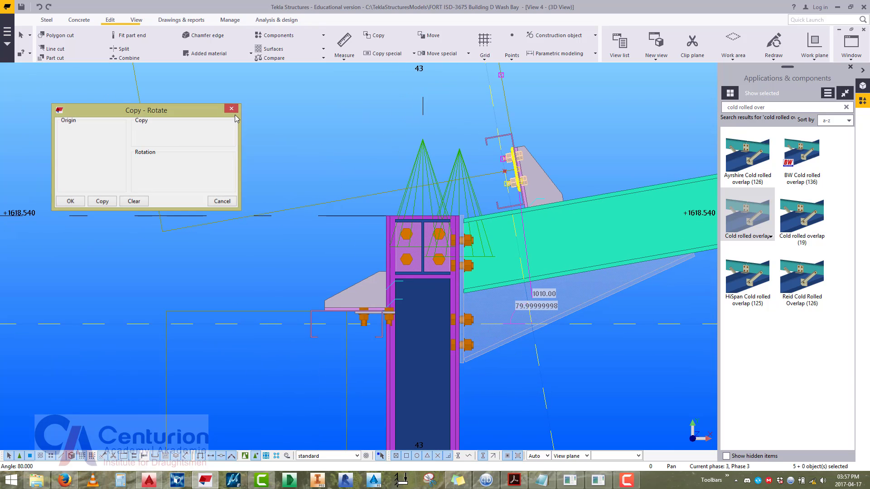
Move the copied splice plate and bolts by dX -83.39 only, aligning the plate with the cleat's outer edge, without expanding the work area.
{"action": "scroll", "coordinate": [389, 308], "scroll_direction": "up", "scroll_amount": 6}
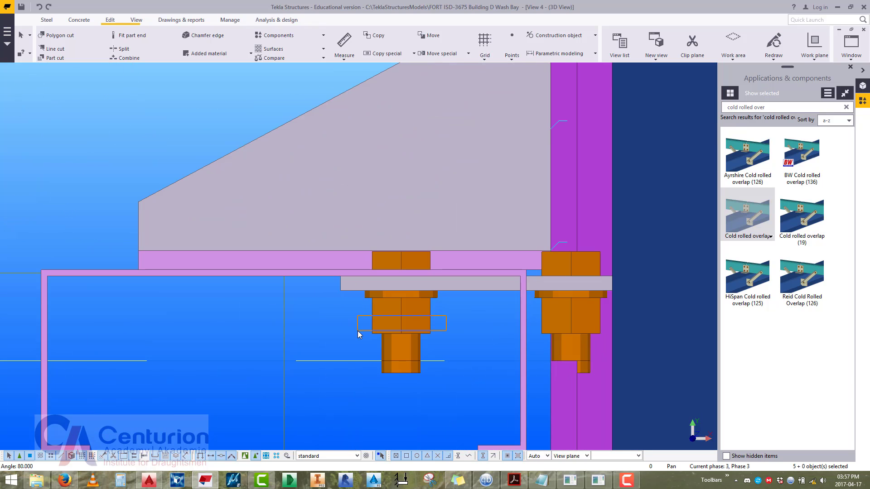
{"action": "left_click_drag", "start_coordinate": [358, 331], "coordinate": [357, 331]}
{"action": "left_click", "coordinate": [282, 189], "text": "ctrl"}
{"action": "right_click", "coordinate": [282, 189]}
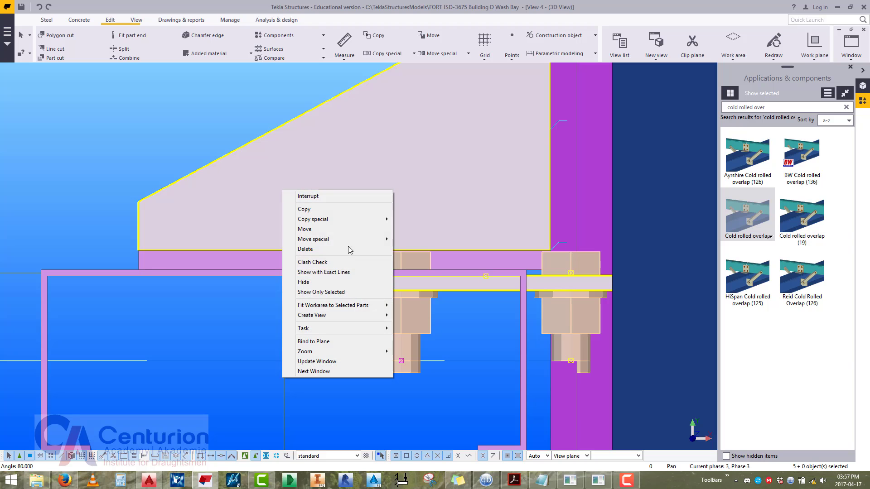
{"action": "mouse_move", "coordinate": [350, 239]}
{"action": "left_click", "coordinate": [416, 240]}
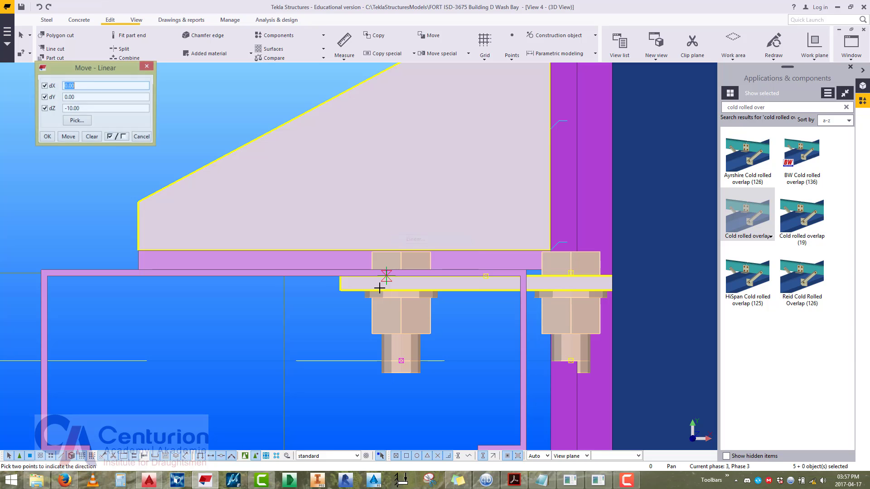
{"action": "left_click", "coordinate": [340, 291]}
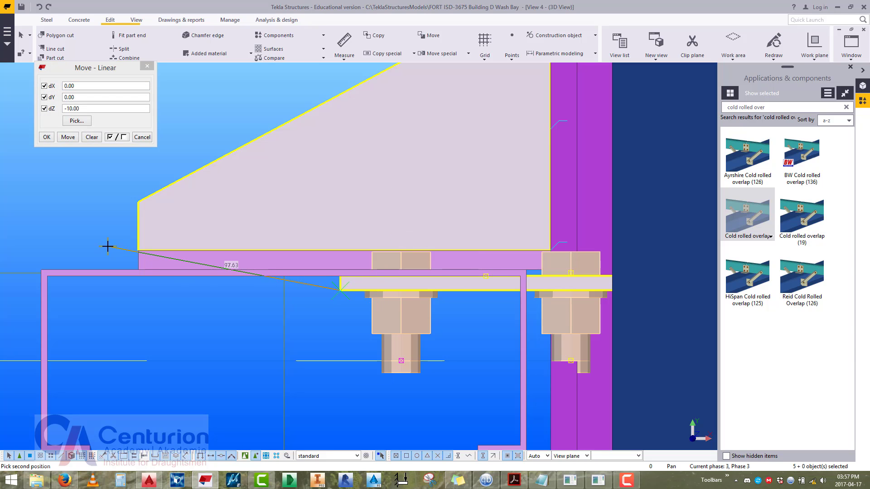
{"action": "left_click", "coordinate": [137, 259]}
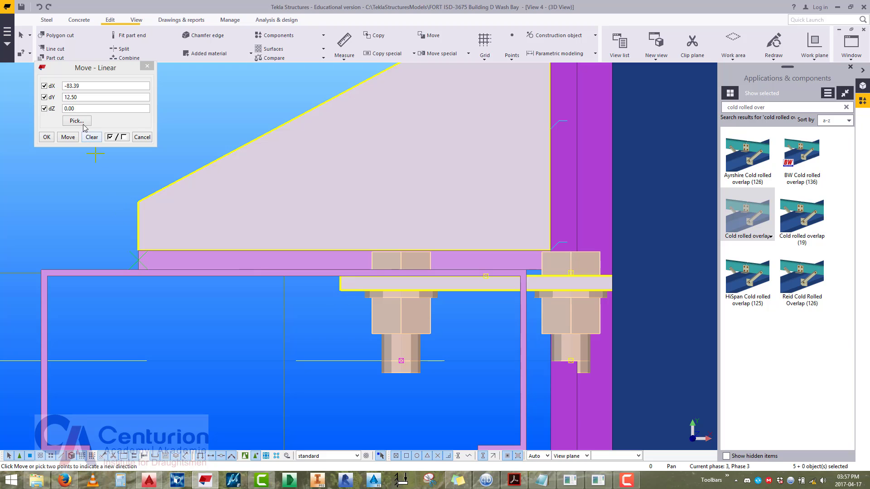
{"action": "left_click", "coordinate": [122, 136]}
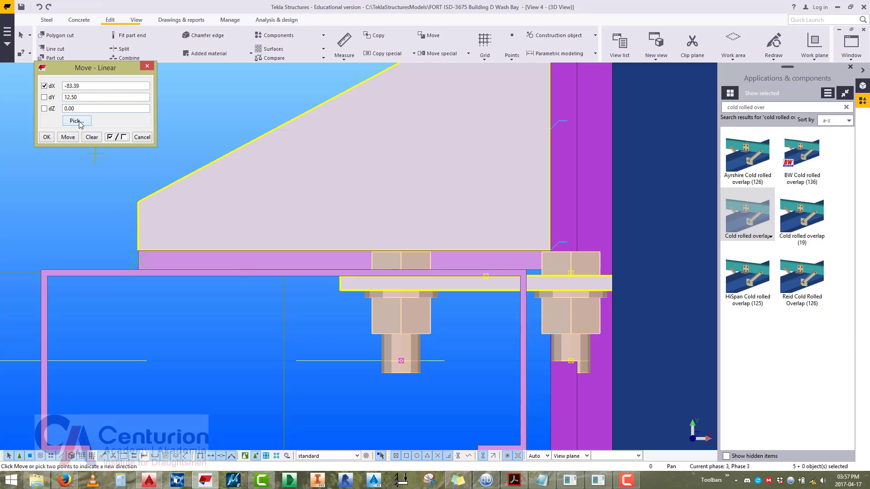
{"action": "left_click", "coordinate": [68, 137]}
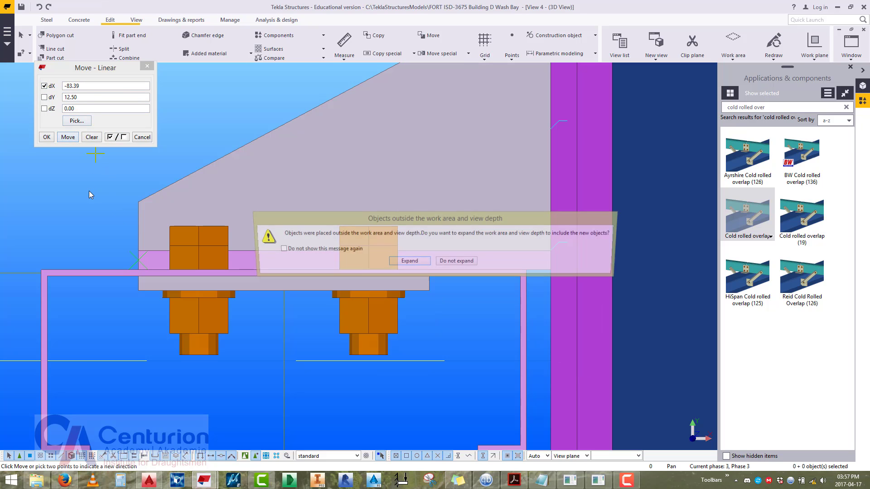
{"action": "left_click", "coordinate": [454, 267]}
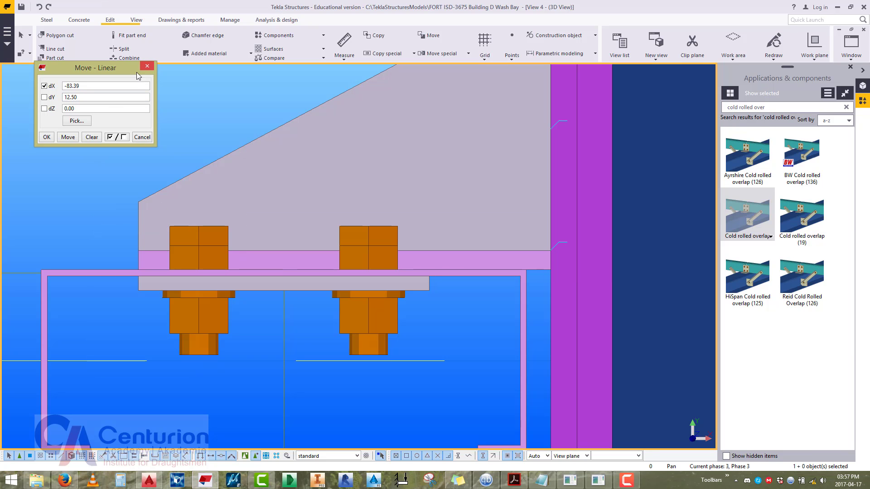
{"action": "left_click", "coordinate": [147, 67]}
Close View 4 and View 3 and return to the View 1 model view.
{"action": "scroll", "coordinate": [129, 194], "scroll_direction": "down", "scroll_amount": 5}
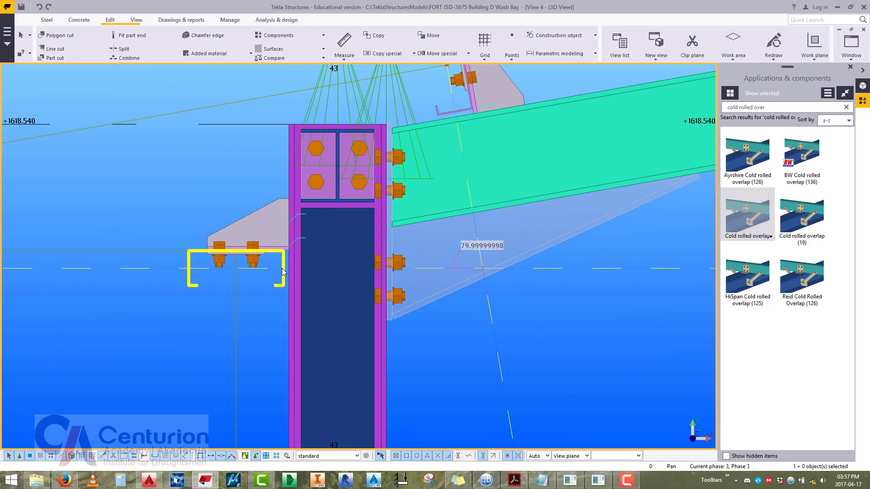
{"action": "left_click", "coordinate": [424, 128]}
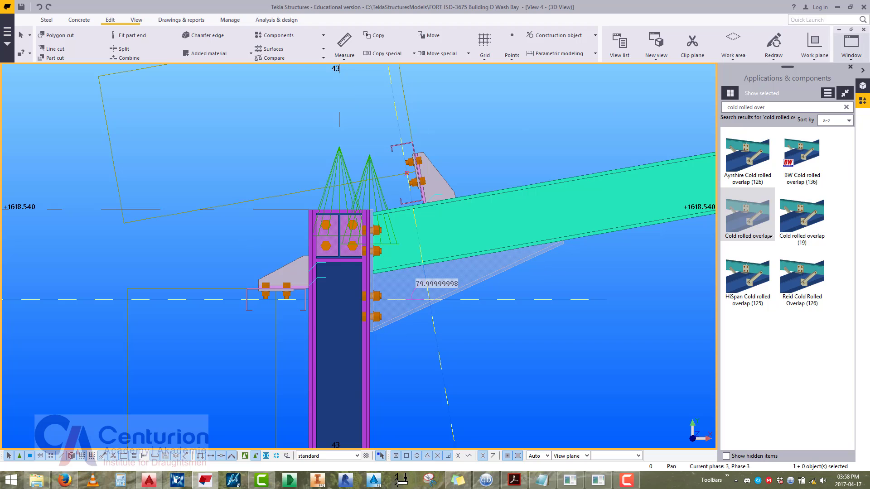
{"action": "left_click", "coordinate": [859, 50]}
{"action": "left_click", "coordinate": [865, 31]}
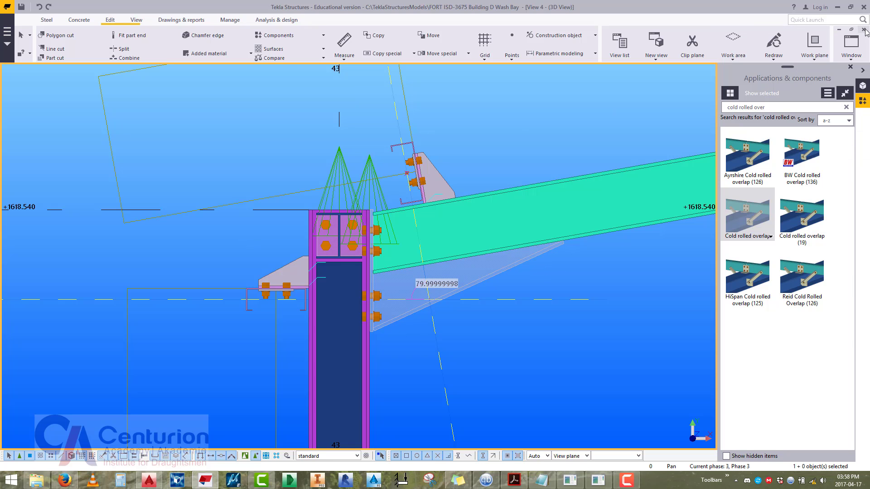
{"action": "left_click", "coordinate": [865, 30]}
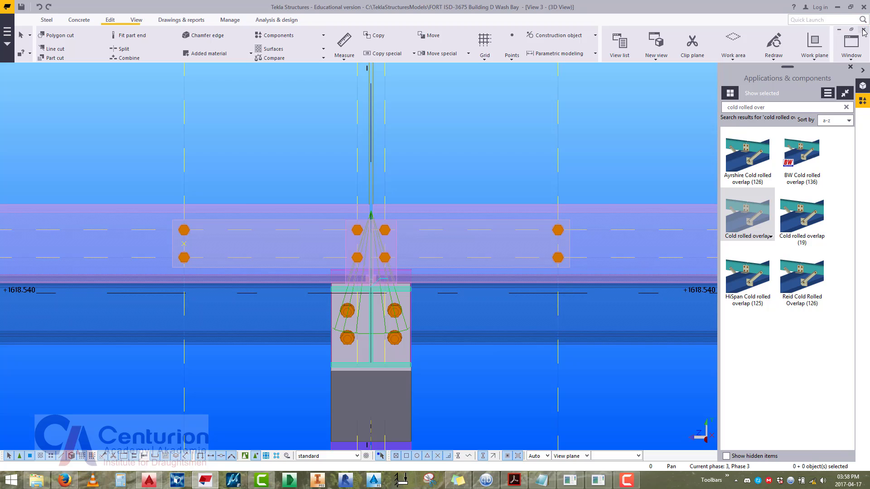
{"action": "left_click", "coordinate": [864, 30]}
Set the work plane parallel to the View 1 view plane.
{"action": "scroll", "coordinate": [397, 242], "scroll_direction": "up", "scroll_amount": 10}
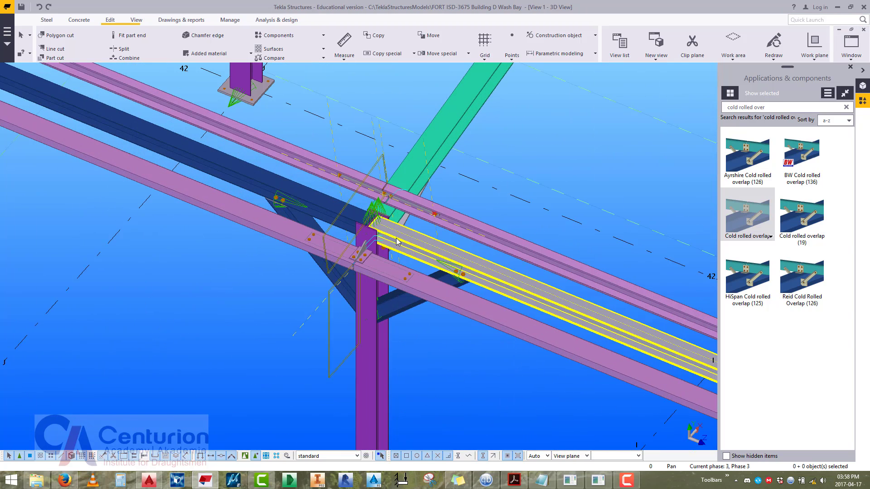
{"action": "scroll", "coordinate": [386, 235], "scroll_direction": "up", "scroll_amount": 2}
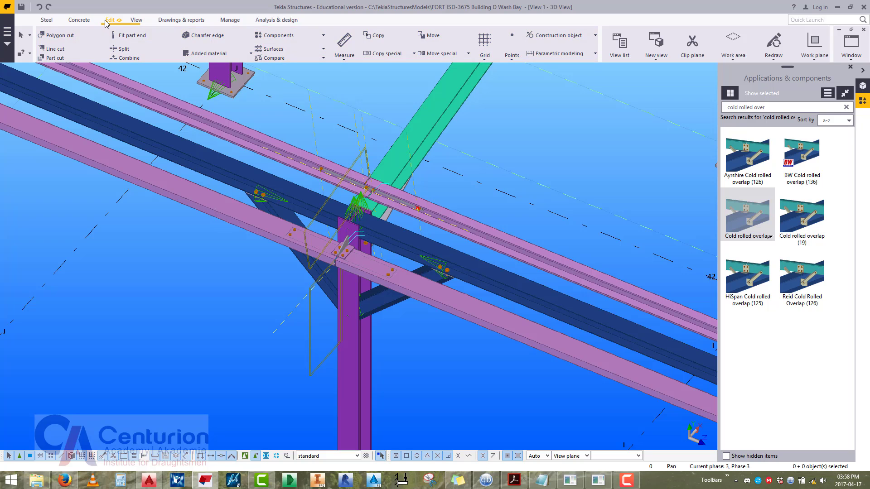
{"action": "scroll", "coordinate": [107, 21], "scroll_direction": "down", "scroll_amount": 1}
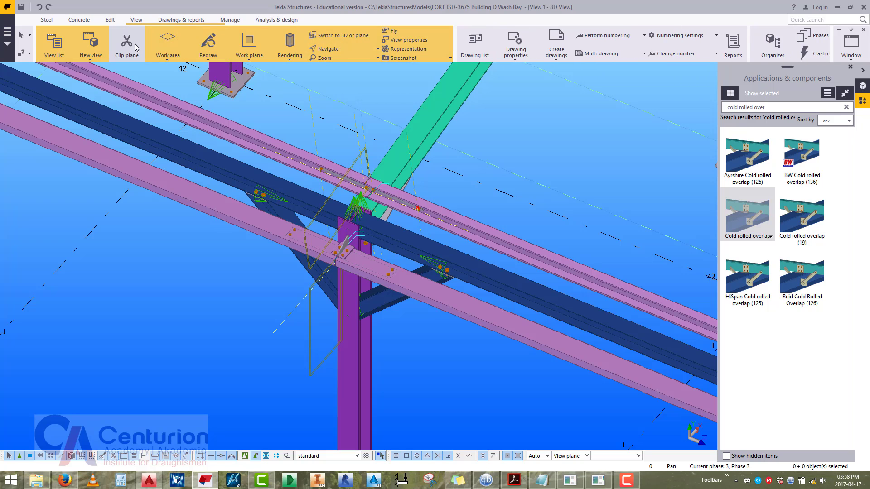
{"action": "left_click", "coordinate": [249, 55]}
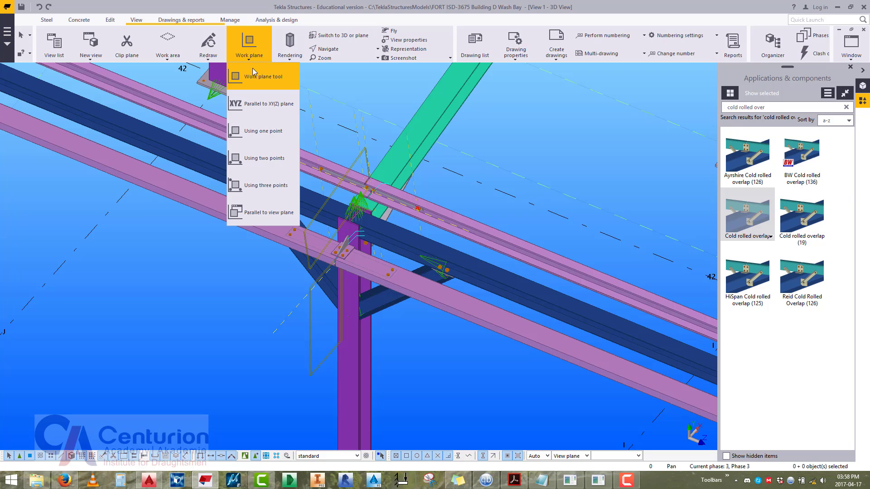
{"action": "left_click", "coordinate": [262, 213]}
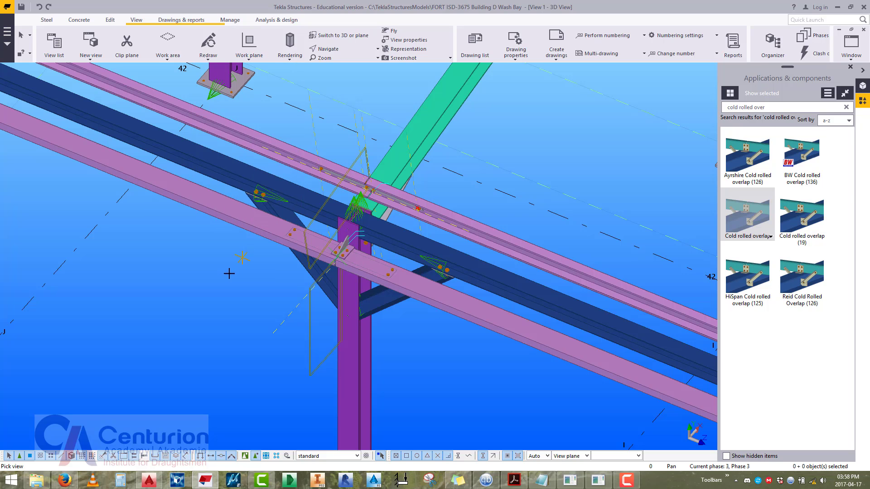
{"action": "right_click", "coordinate": [201, 257]}
{"action": "left_click", "coordinate": [213, 249]}
Examine the bolted cleat and splice connections at the intermediate rafter from above, below and across the whole frame.
{"action": "scroll", "coordinate": [379, 230], "scroll_direction": "up", "scroll_amount": 3}
{"action": "left_click", "coordinate": [299, 295]}
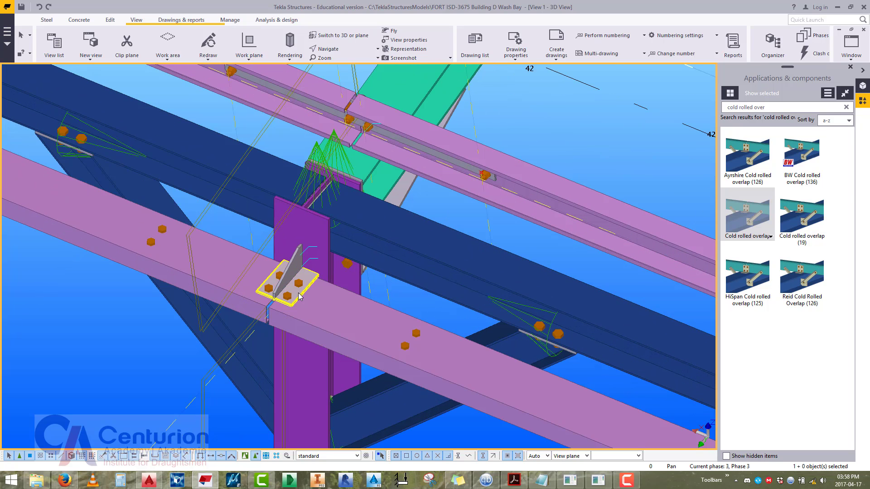
{"action": "key", "text": "v"}
{"action": "middle_click_drag", "start_coordinate": [285, 327], "coordinate": [171, 127], "text": "ctrl"}
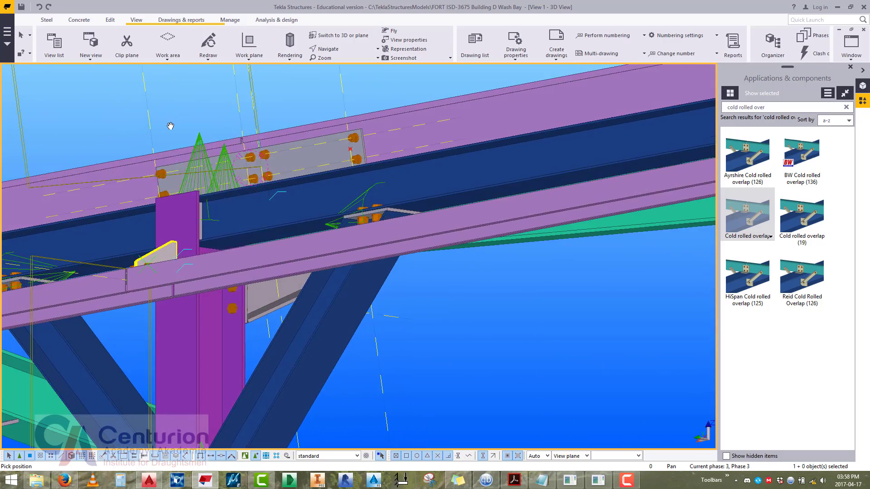
{"action": "scroll", "coordinate": [204, 164], "scroll_direction": "down", "scroll_amount": 6}
{"action": "middle_click_drag", "start_coordinate": [241, 183], "coordinate": [245, 212], "text": "ctrl"}
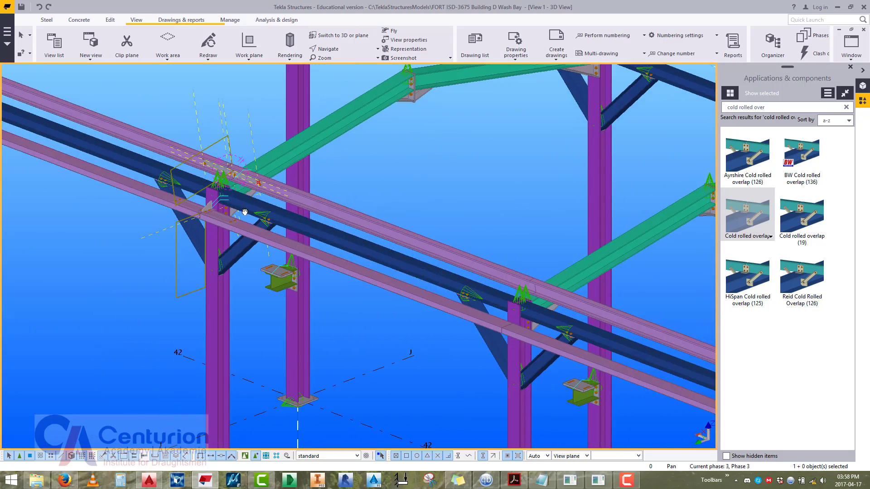
{"action": "scroll", "coordinate": [190, 136], "scroll_direction": "down", "scroll_amount": 3}
{"action": "right_click", "coordinate": [181, 128]}
{"action": "key", "text": "Escape"}
{"action": "scroll", "coordinate": [341, 222], "scroll_direction": "down", "scroll_amount": 3}
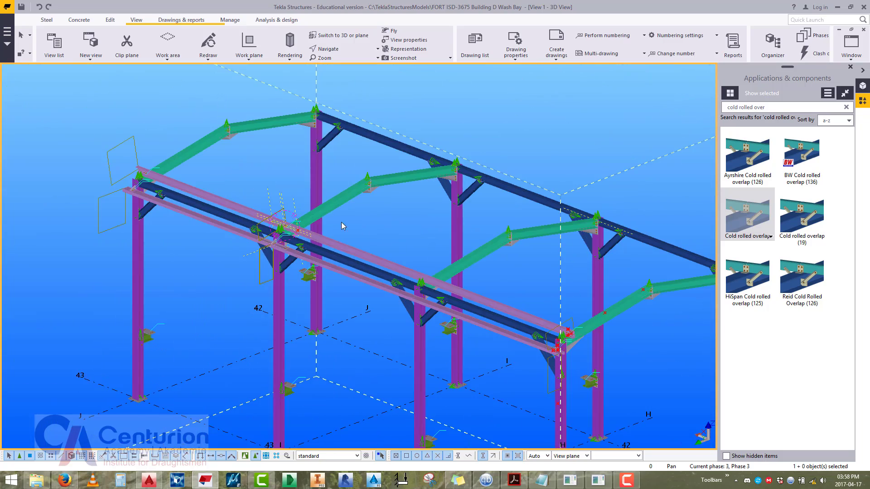
{"action": "middle_click_drag", "start_coordinate": [405, 254], "coordinate": [390, 154], "text": "ctrl"}
{"action": "scroll", "coordinate": [388, 149], "scroll_direction": "up", "scroll_amount": 5}
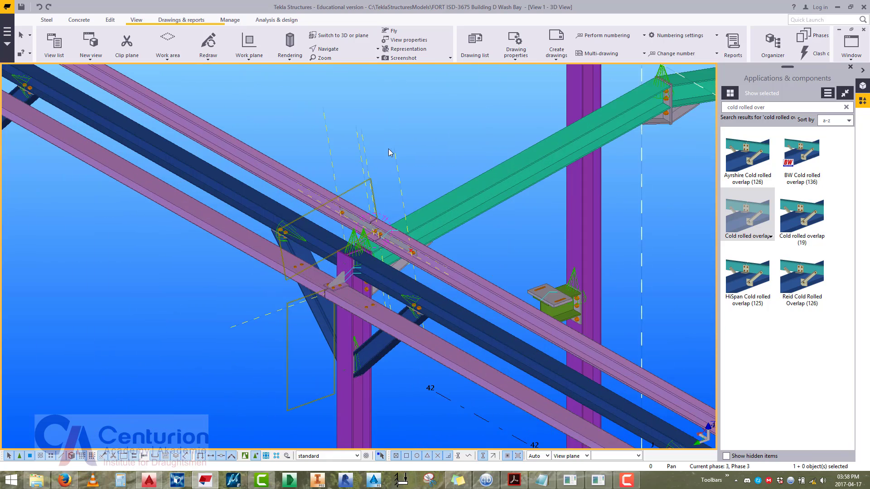
Delete the dashed construction lines around the intermediate rafter's purlin and side channel splices.
{"action": "scroll", "coordinate": [388, 149], "scroll_direction": "up", "scroll_amount": 1}
{"action": "left_click_drag", "start_coordinate": [443, 108], "coordinate": [298, 153]}
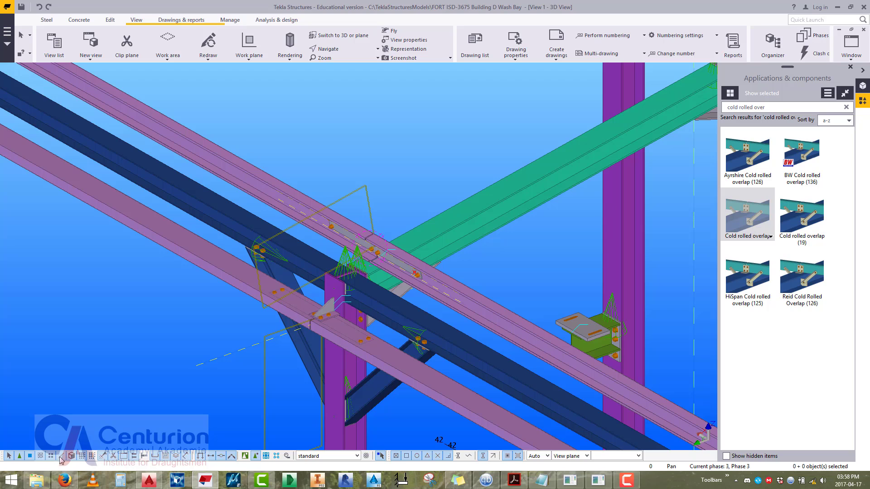
{"action": "scroll", "coordinate": [274, 363], "scroll_direction": "down", "scroll_amount": 2}
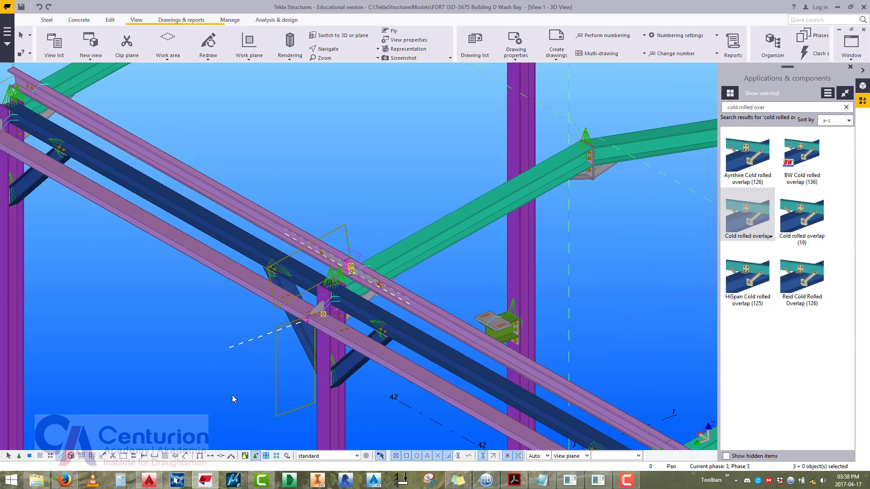
{"action": "scroll", "coordinate": [229, 250], "scroll_direction": "down", "scroll_amount": 5}
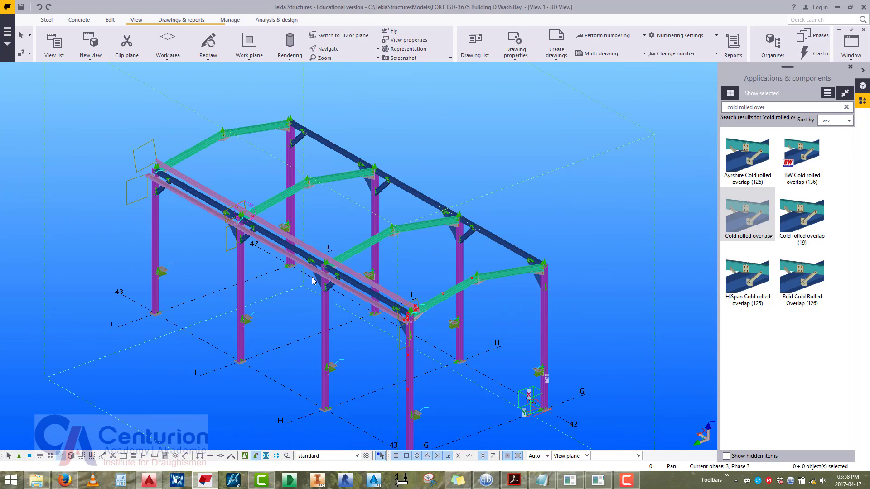
{"action": "scroll", "coordinate": [211, 232], "scroll_direction": "up", "scroll_amount": 4}
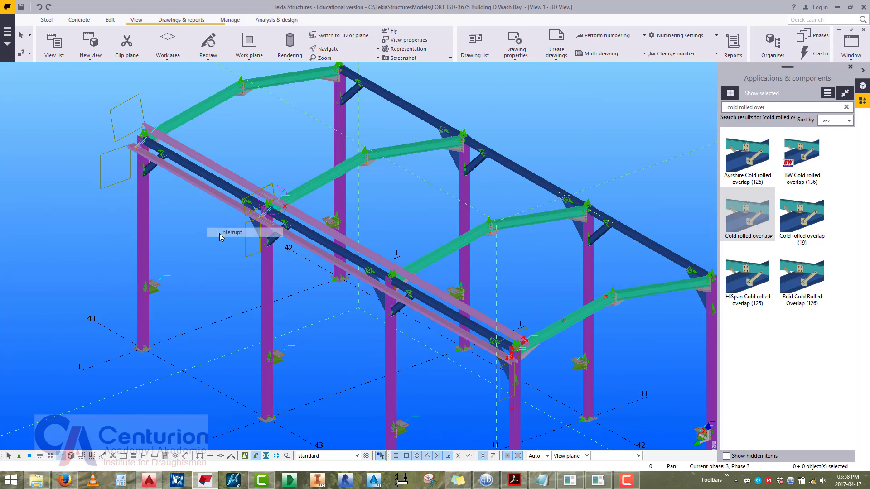
{"action": "scroll", "coordinate": [267, 258], "scroll_direction": "up", "scroll_amount": 6}
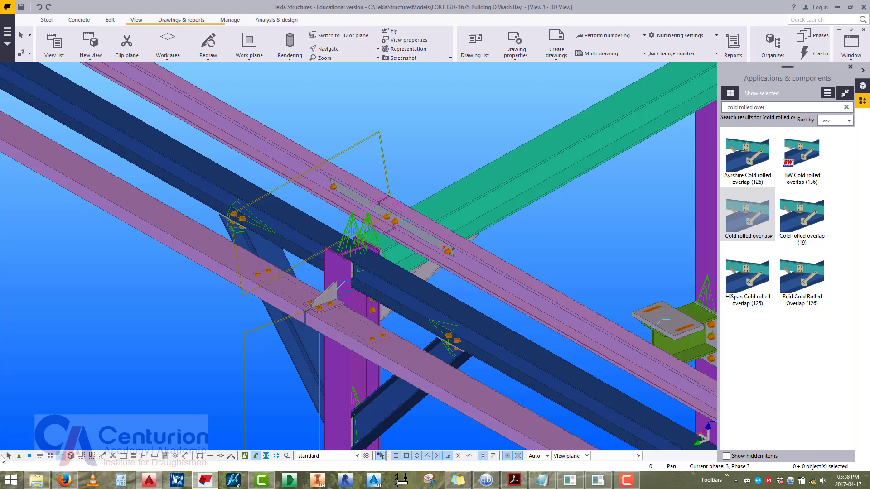
Copy the intermediate rafter's purlin and side channel cleats, splice plates and associated cut outlines 5200 mm from grid line I to H.
{"action": "scroll", "coordinate": [338, 270], "scroll_direction": "up", "scroll_amount": 5}
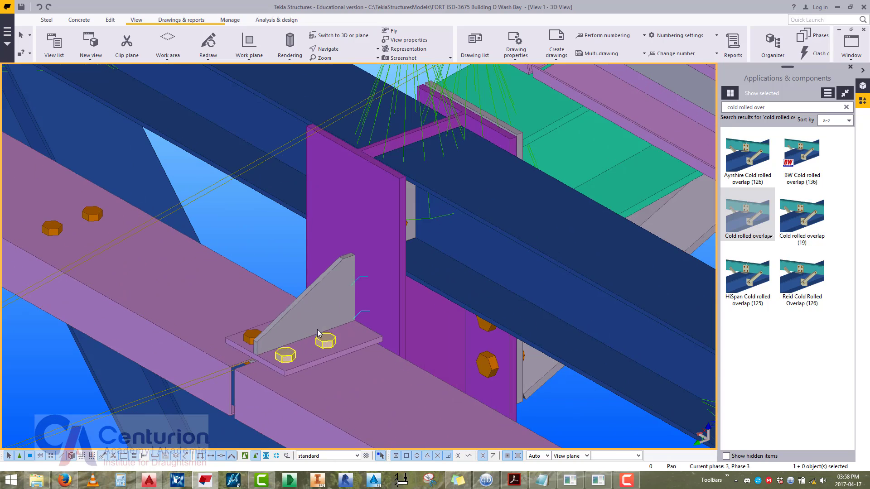
{"action": "left_click", "coordinate": [338, 339]}
{"action": "left_click", "coordinate": [337, 339], "text": "ctrl"}
{"action": "scroll", "coordinate": [335, 337], "scroll_direction": "up", "scroll_amount": 7}
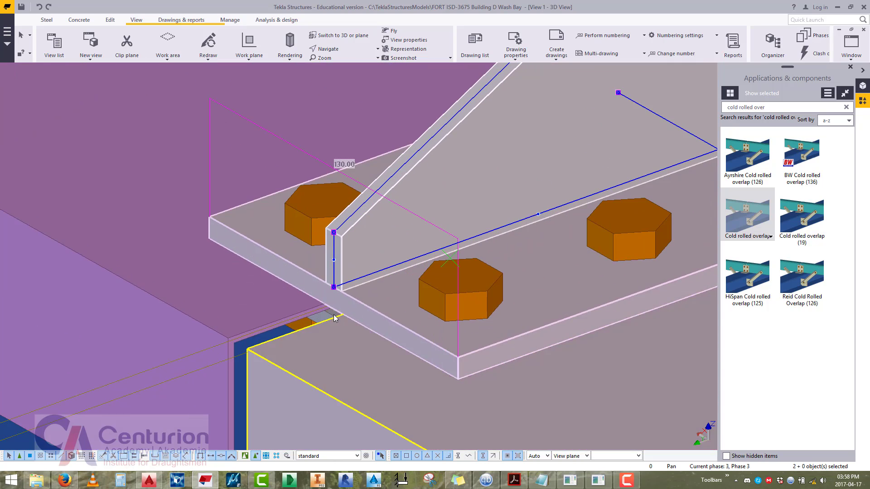
{"action": "left_click", "coordinate": [329, 318], "text": "ctrl"}
{"action": "scroll", "coordinate": [327, 319], "scroll_direction": "down", "scroll_amount": 6}
{"action": "middle_click_drag", "start_coordinate": [557, 86], "coordinate": [427, 295]}
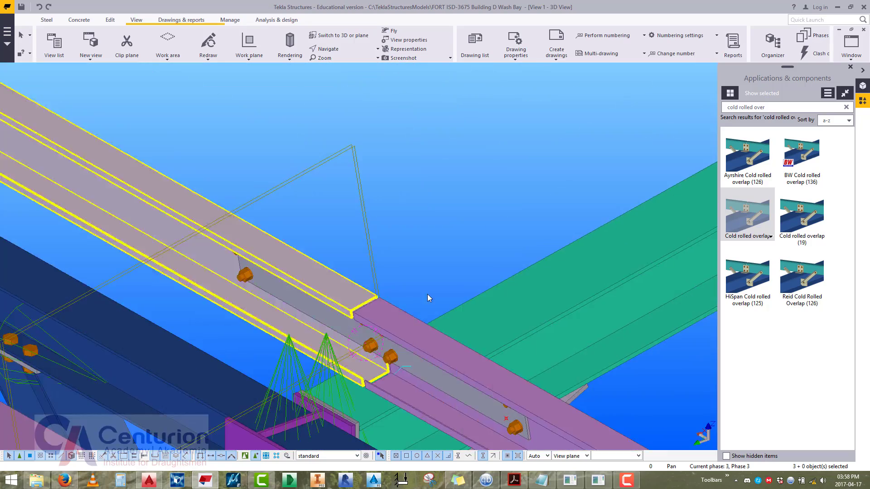
{"action": "scroll", "coordinate": [428, 295], "scroll_direction": "up", "scroll_amount": 4}
{"action": "scroll", "coordinate": [287, 396], "scroll_direction": "down", "scroll_amount": 2}
{"action": "left_click", "coordinate": [230, 305], "text": "ctrl"}
{"action": "scroll", "coordinate": [257, 278], "scroll_direction": "down", "scroll_amount": 4}
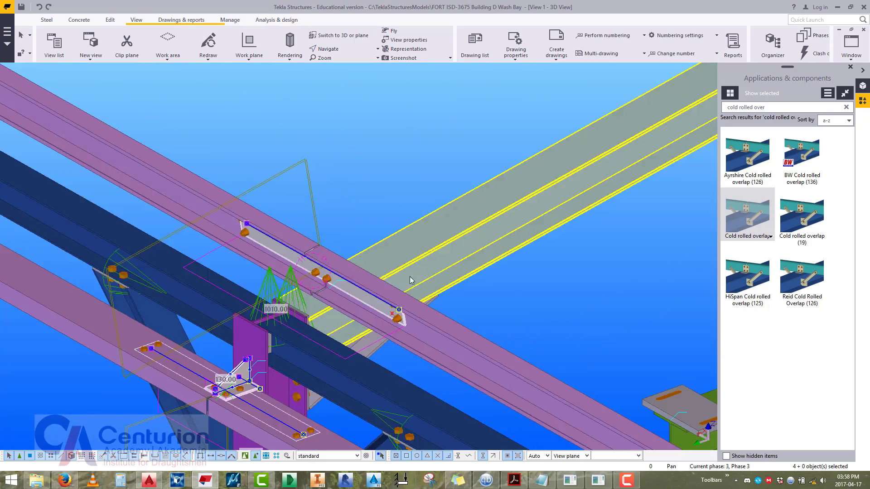
{"action": "scroll", "coordinate": [235, 277], "scroll_direction": "up", "scroll_amount": 4}
{"action": "scroll", "coordinate": [236, 277], "scroll_direction": "up", "scroll_amount": 6}
{"action": "left_click", "coordinate": [214, 317], "text": "ctrl"}
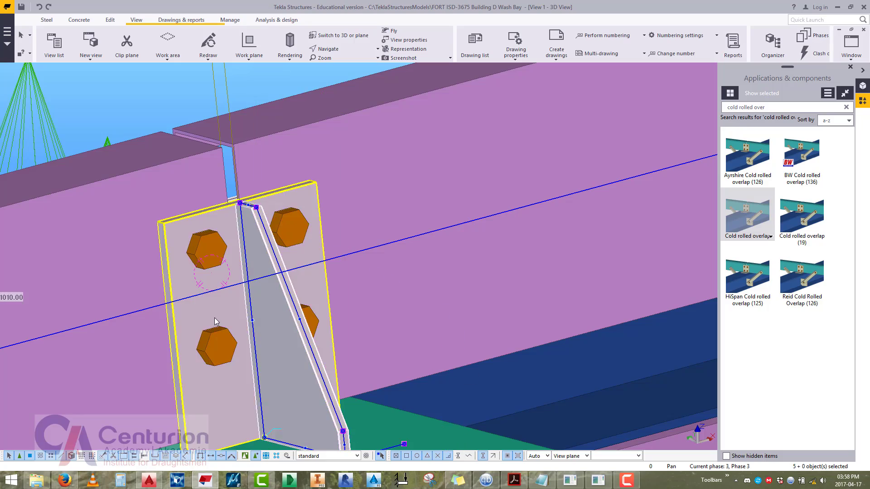
{"action": "left_click", "coordinate": [295, 335], "text": "ctrl"}
{"action": "scroll", "coordinate": [377, 343], "scroll_direction": "down", "scroll_amount": 7}
{"action": "left_click_drag", "start_coordinate": [382, 192], "coordinate": [236, 224], "text": "ctrl"}
{"action": "scroll", "coordinate": [235, 223], "scroll_direction": "down", "scroll_amount": 2}
{"action": "middle_click_drag", "start_coordinate": [236, 224], "coordinate": [331, 240]}
{"action": "scroll", "coordinate": [205, 229], "scroll_direction": "down", "scroll_amount": 6}
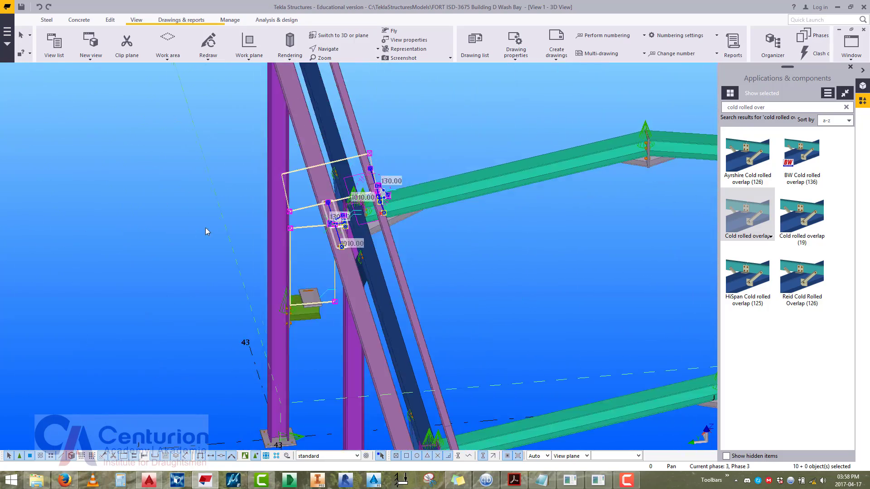
{"action": "left_click", "coordinate": [446, 229], "text": "ctrl"}
{"action": "middle_click_drag", "start_coordinate": [446, 229], "coordinate": [454, 126]}
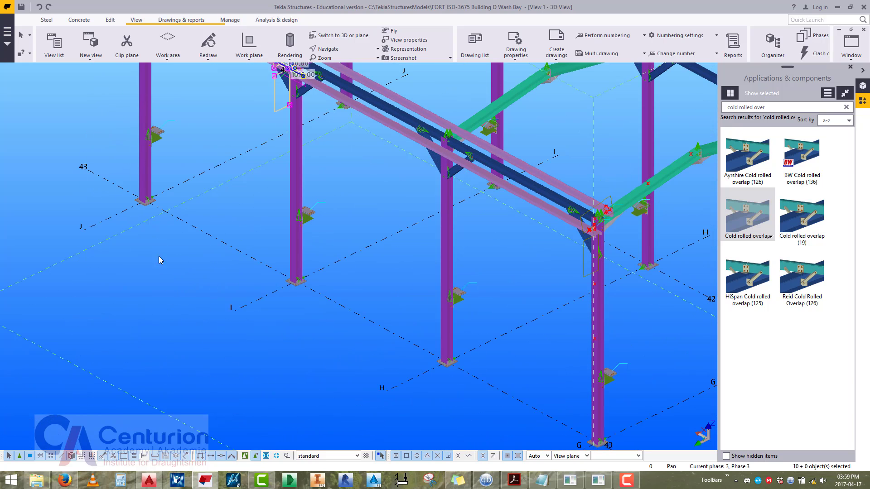
{"action": "right_click", "coordinate": [169, 208]}
{"action": "left_click", "coordinate": [167, 238]}
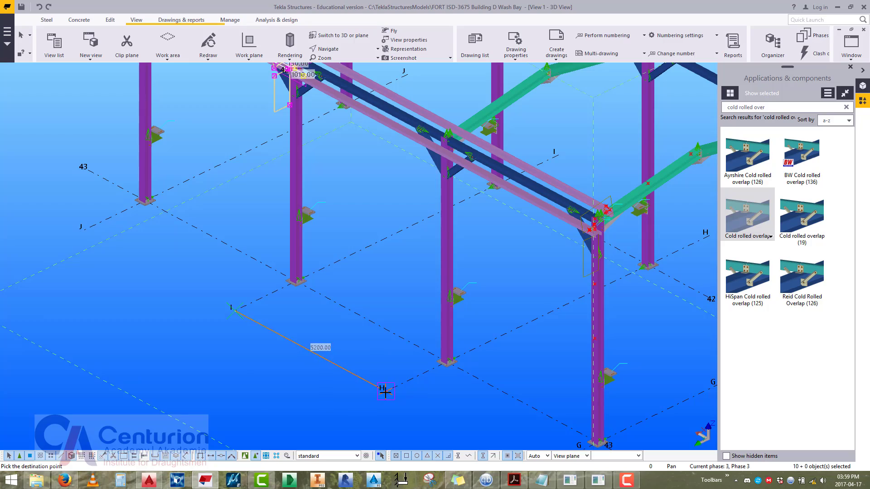
{"action": "left_click", "coordinate": [382, 295]}
{"action": "scroll", "coordinate": [388, 307], "scroll_direction": "down", "scroll_amount": 3}
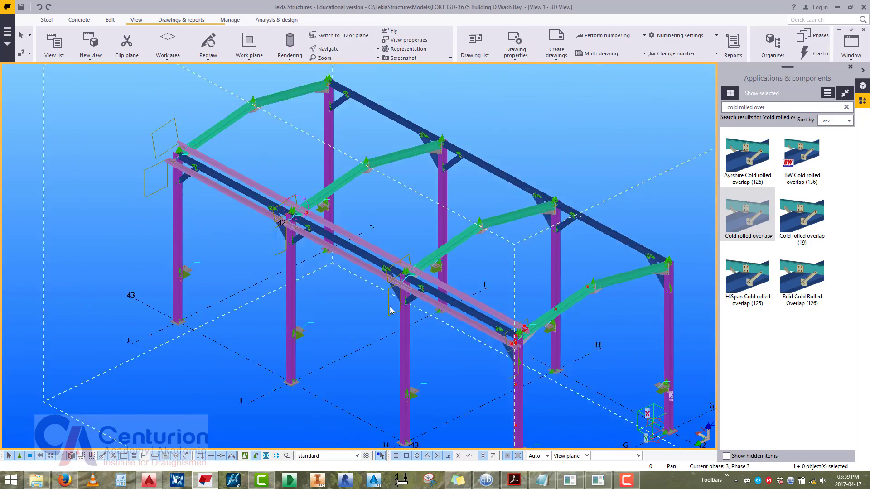
Examine the copied connections at the next rafter and the aligned cleats and channels from the building's end.
{"action": "scroll", "coordinate": [439, 396], "scroll_direction": "up", "scroll_amount": 8}
{"action": "scroll", "coordinate": [439, 395], "scroll_direction": "down", "scroll_amount": 8}
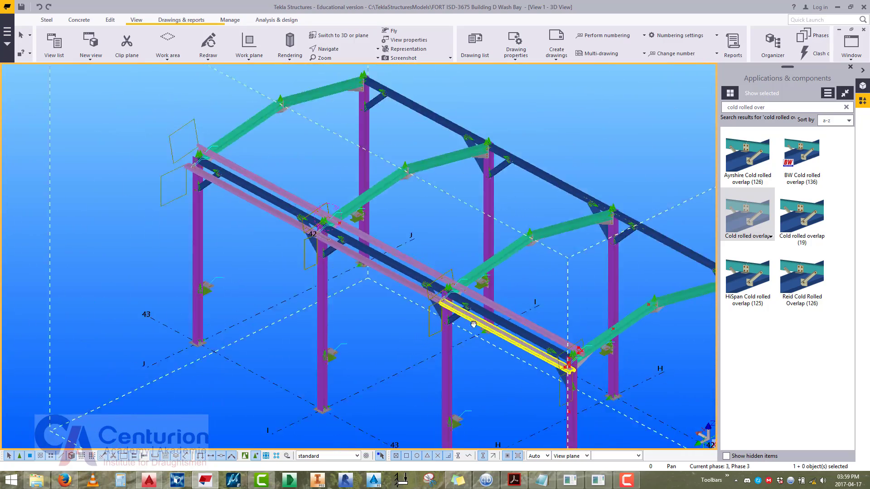
{"action": "middle_click_drag", "start_coordinate": [404, 276], "coordinate": [392, 269], "text": "ctrl"}
{"action": "middle_click_drag", "start_coordinate": [275, 249], "coordinate": [321, 306]}
{"action": "scroll", "coordinate": [322, 307], "scroll_direction": "up", "scroll_amount": 3}
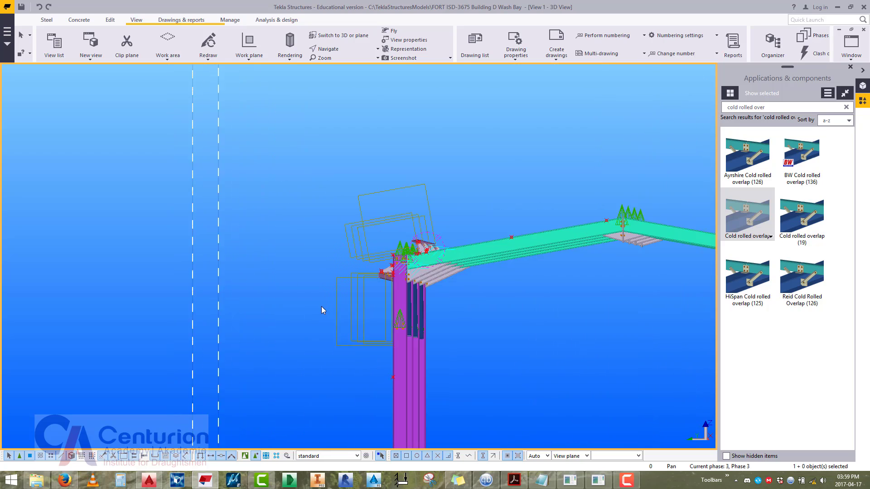
{"action": "scroll", "coordinate": [372, 303], "scroll_direction": "up", "scroll_amount": 4}
{"action": "scroll", "coordinate": [372, 303], "scroll_direction": "up", "scroll_amount": 3}
{"action": "middle_click_drag", "start_coordinate": [379, 301], "coordinate": [377, 303], "text": "ctrl"}
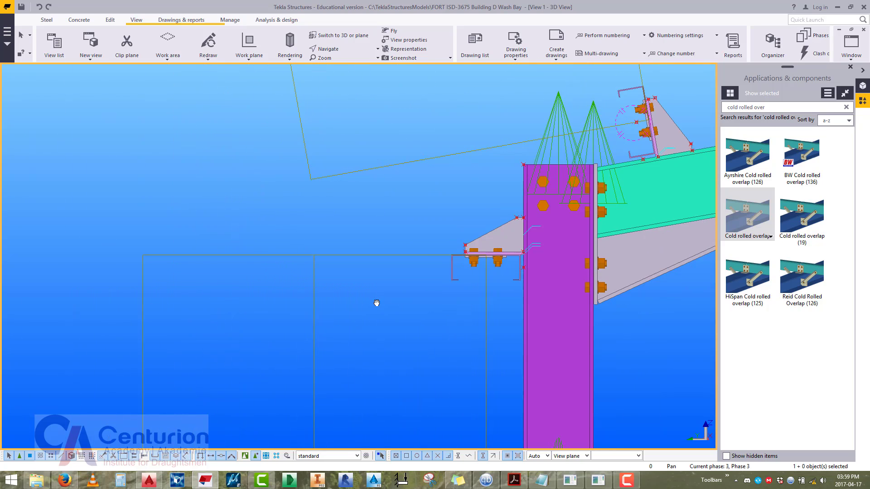
Select the eaves side channel run with its cleats, splice plates and bolts, and check the selection along the building's length.
{"action": "scroll", "coordinate": [536, 250], "scroll_direction": "up", "scroll_amount": 8}
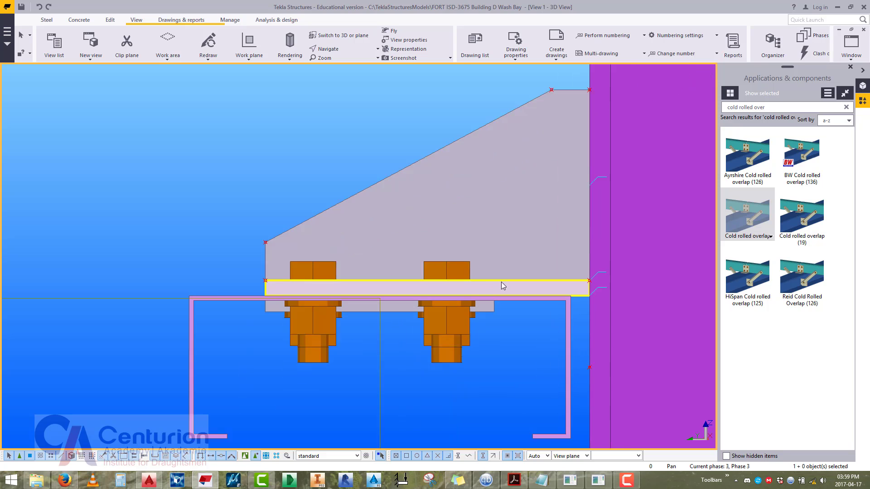
{"action": "left_click", "coordinate": [482, 335]}
{"action": "scroll", "coordinate": [482, 312], "scroll_direction": "down", "scroll_amount": 8}
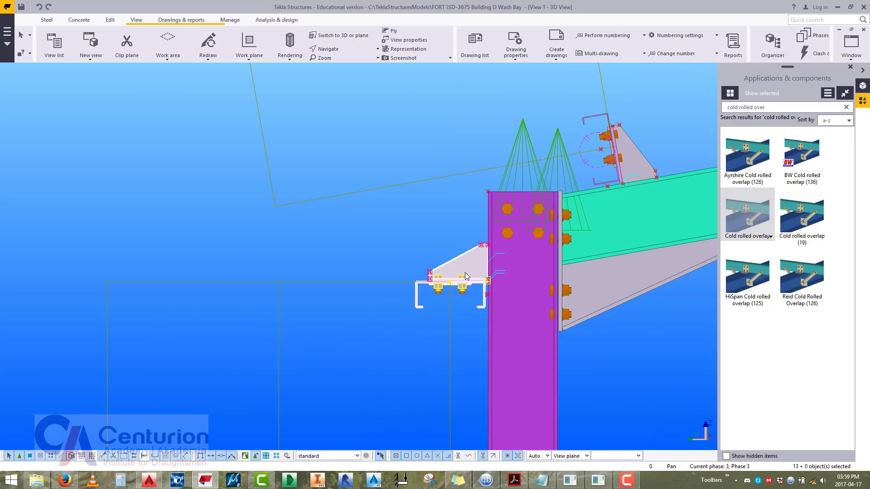
{"action": "scroll", "coordinate": [407, 251], "scroll_direction": "up", "scroll_amount": 8}
{"action": "middle_click_drag", "start_coordinate": [447, 243], "coordinate": [368, 241]}
{"action": "scroll", "coordinate": [419, 238], "scroll_direction": "down", "scroll_amount": 12}
{"action": "scroll", "coordinate": [325, 204], "scroll_direction": "down", "scroll_amount": 5}
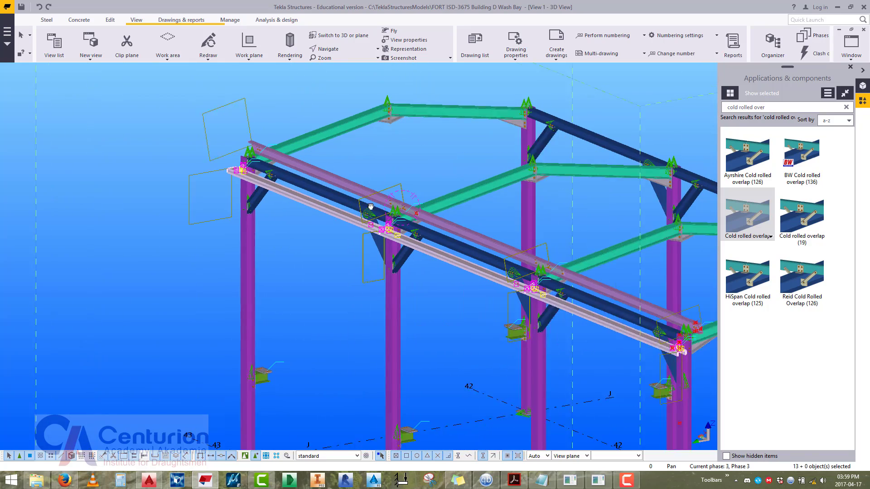
{"action": "middle_click_drag", "start_coordinate": [325, 204], "coordinate": [220, 197], "text": "ctrl"}
{"action": "scroll", "coordinate": [201, 147], "scroll_direction": "up", "scroll_amount": 5}
{"action": "scroll", "coordinate": [200, 147], "scroll_direction": "up", "scroll_amount": 2}
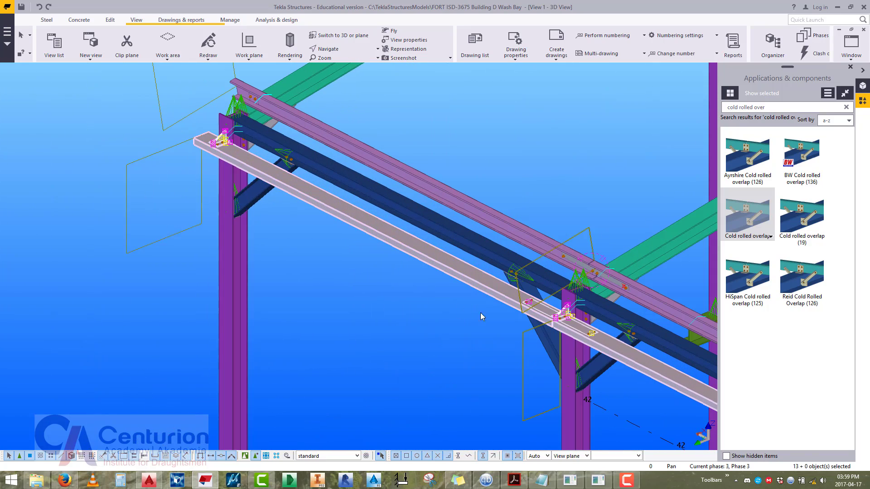
{"action": "scroll", "coordinate": [199, 151], "scroll_direction": "up", "scroll_amount": 3}
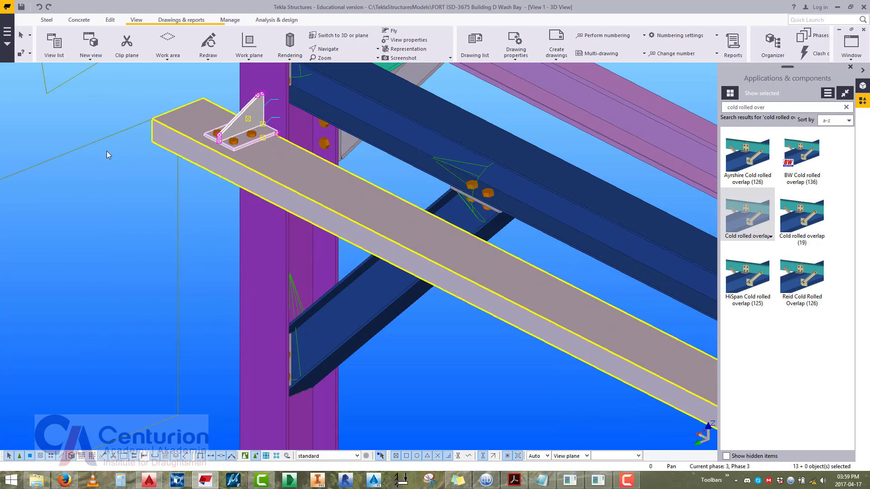
{"action": "scroll", "coordinate": [105, 182], "scroll_direction": "down", "scroll_amount": 10}
In View 2, copy the selected side channel run from its column mark to the two lower marked points on the grid line 43 column.
{"action": "left_click", "coordinate": [852, 52]}
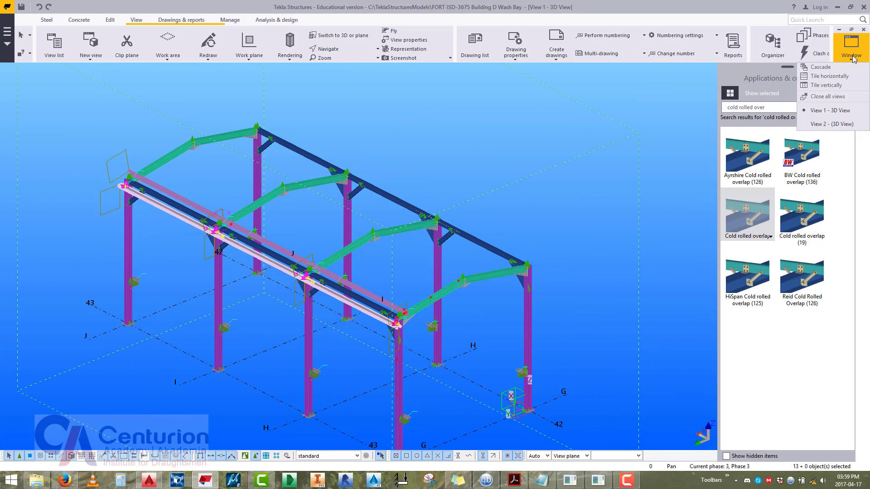
{"action": "left_click", "coordinate": [829, 123]}
{"action": "scroll", "coordinate": [536, 251], "scroll_direction": "down", "scroll_amount": 3}
{"action": "middle_click_drag", "start_coordinate": [372, 308], "coordinate": [379, 210]}
{"action": "scroll", "coordinate": [433, 176], "scroll_direction": "up", "scroll_amount": 6}
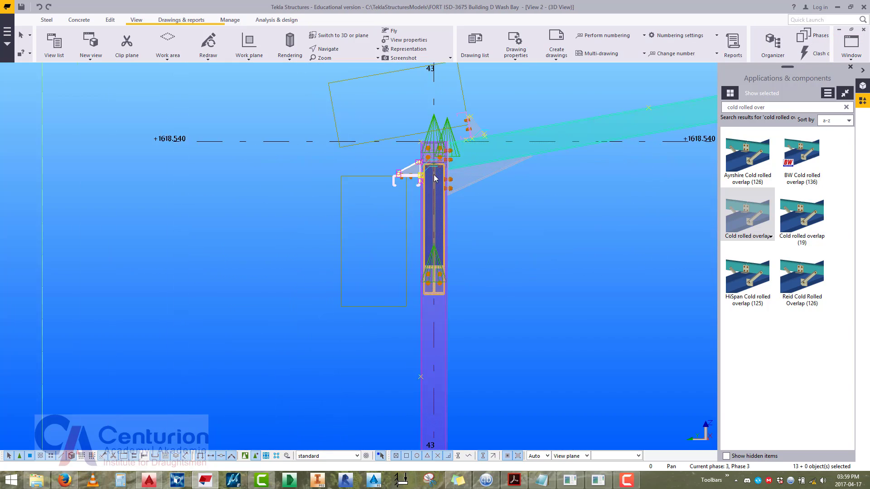
{"action": "scroll", "coordinate": [405, 193], "scroll_direction": "up", "scroll_amount": 5}
{"action": "right_click", "coordinate": [377, 222]}
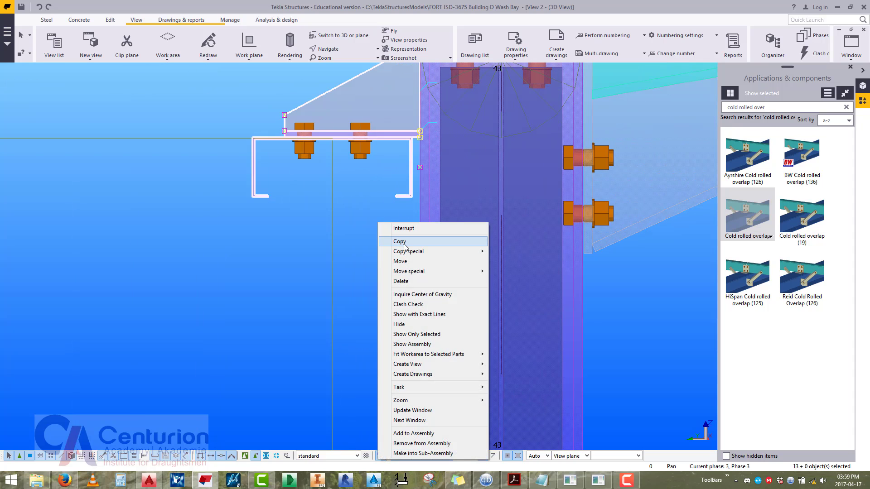
{"action": "left_click", "coordinate": [399, 239]}
{"action": "left_click", "coordinate": [423, 167]}
{"action": "scroll", "coordinate": [398, 224], "scroll_direction": "down", "scroll_amount": 5}
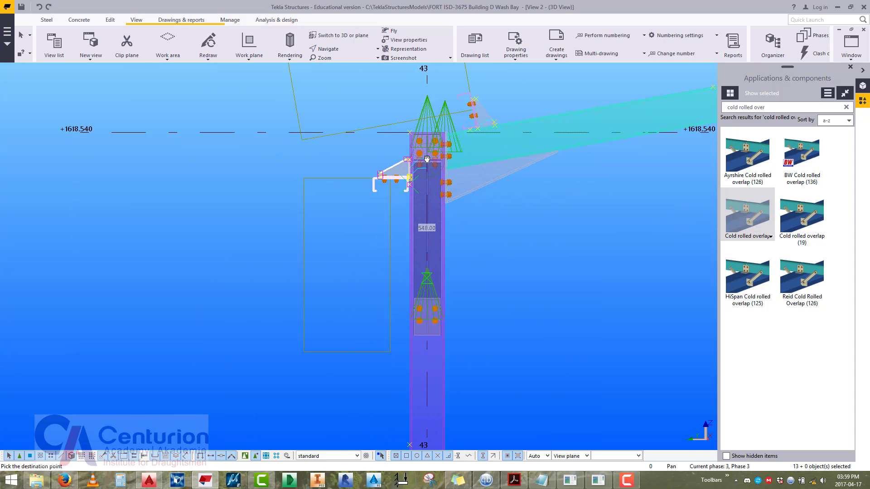
{"action": "scroll", "coordinate": [407, 320], "scroll_direction": "up", "scroll_amount": 4}
{"action": "scroll", "coordinate": [409, 290], "scroll_direction": "up", "scroll_amount": 2}
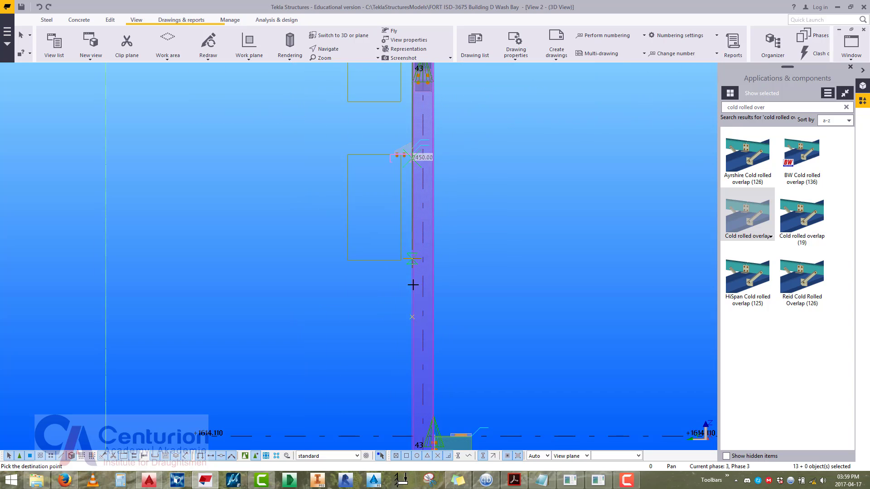
{"action": "left_click", "coordinate": [411, 328]}
{"action": "scroll", "coordinate": [430, 217], "scroll_direction": "down", "scroll_amount": 5}
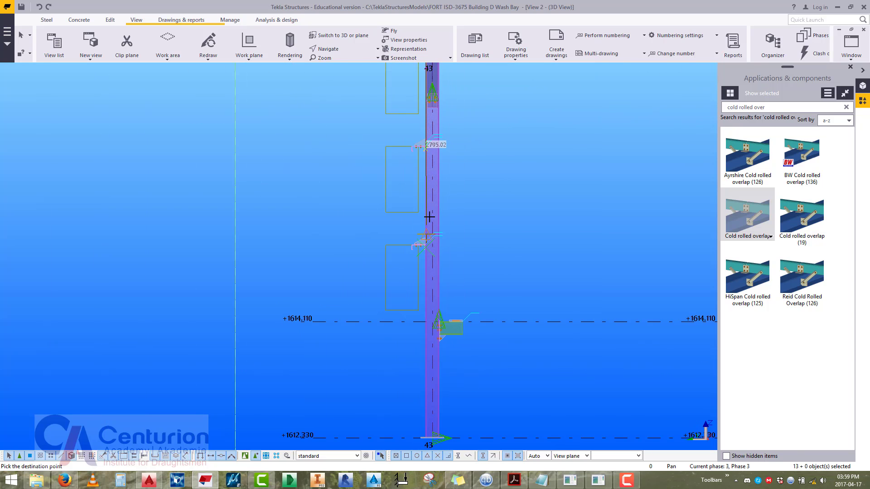
{"action": "right_click", "coordinate": [468, 195]}
{"action": "left_click", "coordinate": [480, 202]}
{"action": "middle_click_drag", "start_coordinate": [545, 197], "coordinate": [498, 327]}
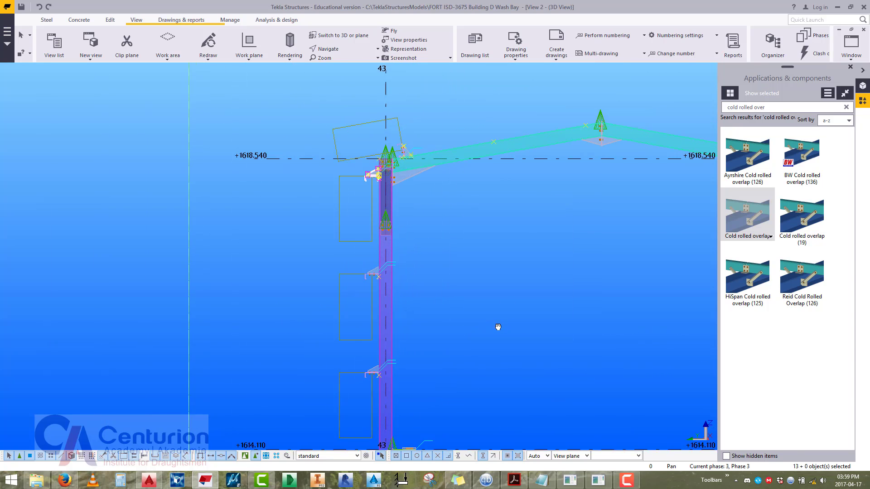
Examine the copied side channel runs from the building's end in View 1.
{"action": "left_click", "coordinate": [851, 46]}
{"action": "left_click", "coordinate": [830, 111]}
{"action": "middle_click_drag", "start_coordinate": [528, 229], "coordinate": [421, 233], "text": "ctrl"}
{"action": "key", "text": "ctrl+p"}
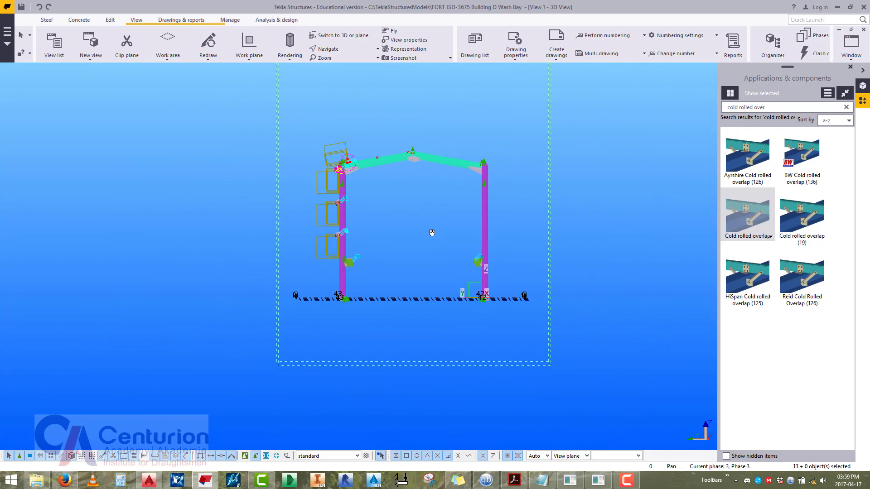
{"action": "scroll", "coordinate": [344, 217], "scroll_direction": "up", "scroll_amount": 6}
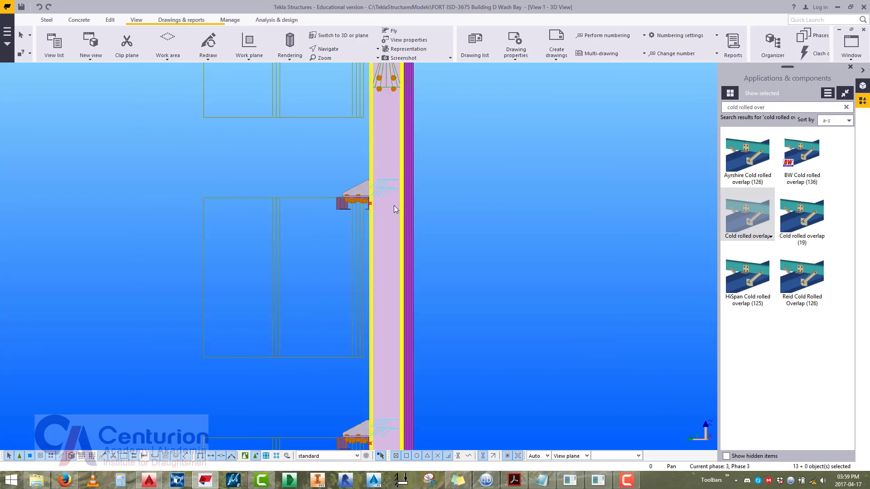
{"action": "scroll", "coordinate": [399, 299], "scroll_direction": "down", "scroll_amount": 3}
{"action": "scroll", "coordinate": [386, 292], "scroll_direction": "down", "scroll_amount": 2}
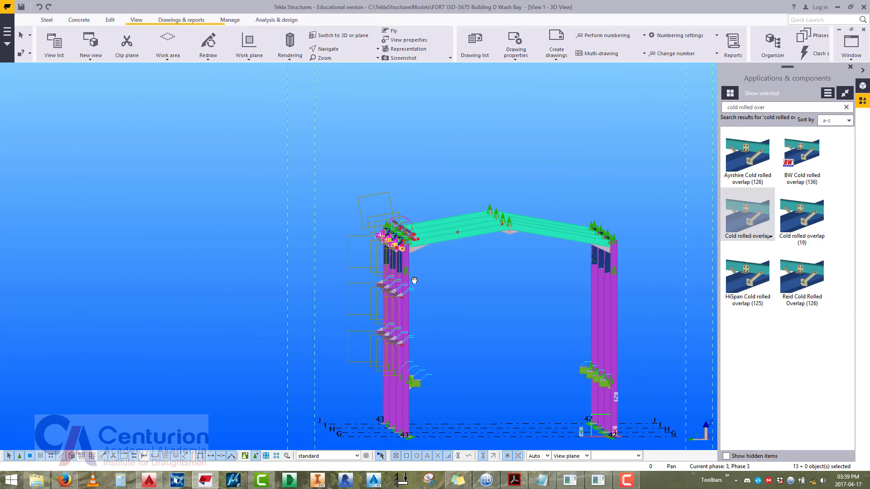
Redraw the 3D view and select the eaves purlin run with its cleats, splice plates and bolts.
{"action": "right_click", "coordinate": [447, 177]}
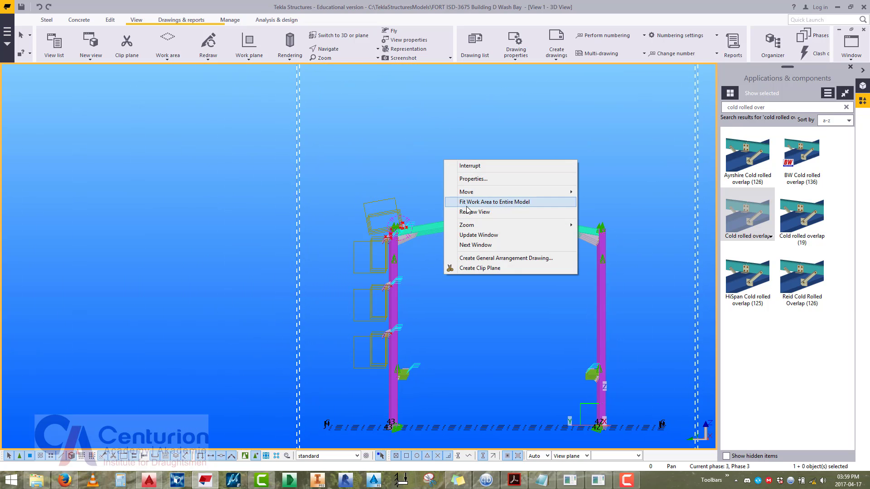
{"action": "left_click", "coordinate": [458, 209]}
{"action": "scroll", "coordinate": [380, 262], "scroll_direction": "up", "scroll_amount": 8}
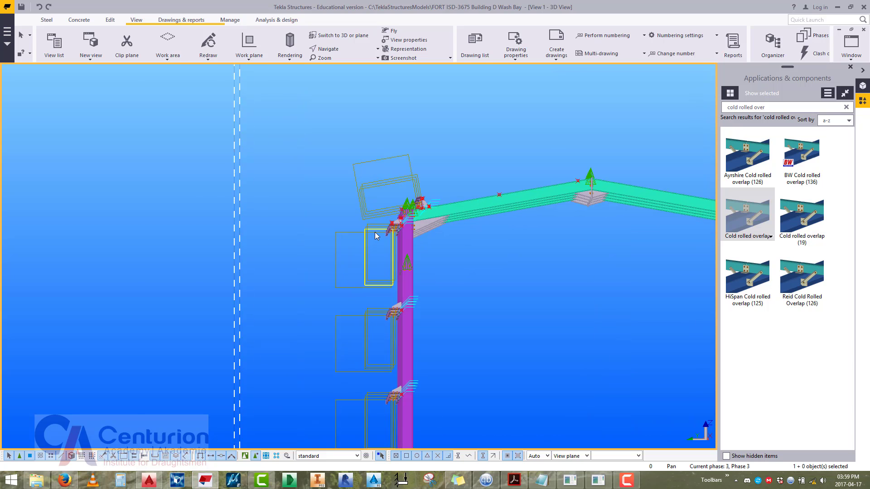
{"action": "middle_click_drag", "start_coordinate": [515, 263], "coordinate": [480, 265], "text": "ctrl"}
{"action": "scroll", "coordinate": [486, 263], "scroll_direction": "up", "scroll_amount": 3}
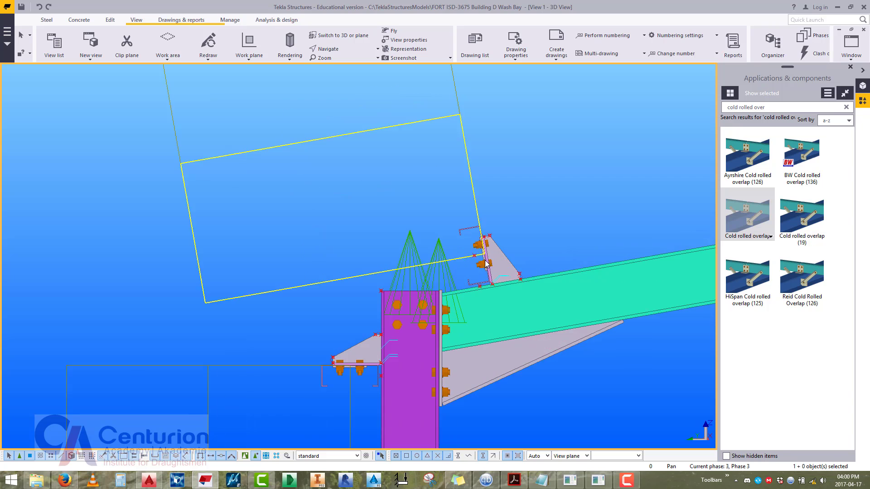
{"action": "scroll", "coordinate": [486, 263], "scroll_direction": "up", "scroll_amount": 5}
{"action": "left_click_drag", "start_coordinate": [455, 338], "coordinate": [455, 337]}
{"action": "scroll", "coordinate": [437, 332], "scroll_direction": "down", "scroll_amount": 10}
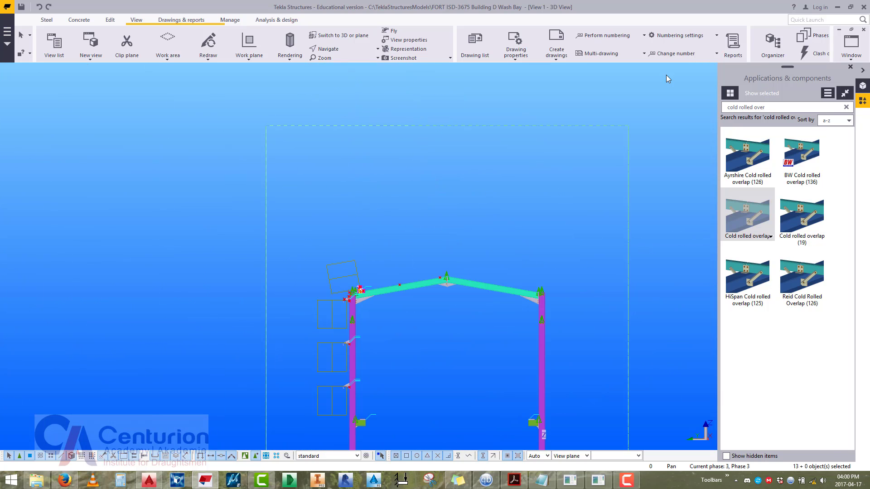
In View 2, copy the purlin run from its rafter mark to the two marked points further up the slope.
{"action": "left_click", "coordinate": [849, 48]}
{"action": "left_click", "coordinate": [829, 123]}
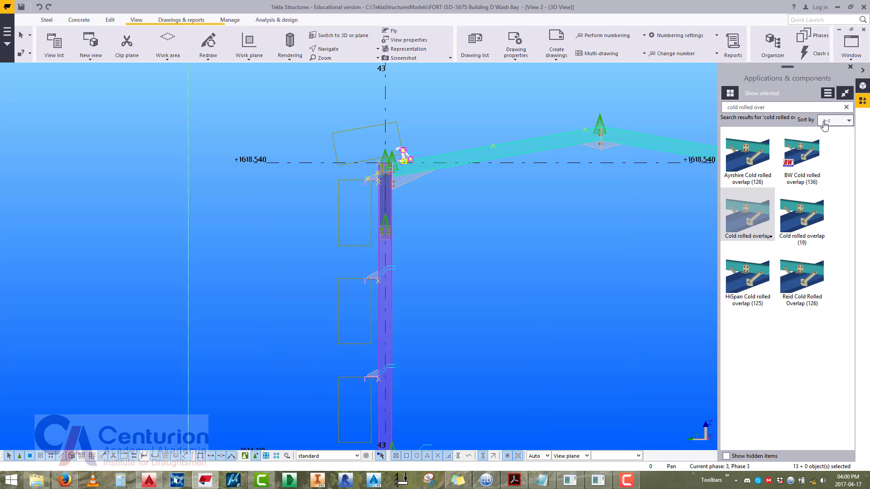
{"action": "scroll", "coordinate": [367, 356], "scroll_direction": "up", "scroll_amount": 6}
{"action": "scroll", "coordinate": [368, 357], "scroll_direction": "up", "scroll_amount": 3}
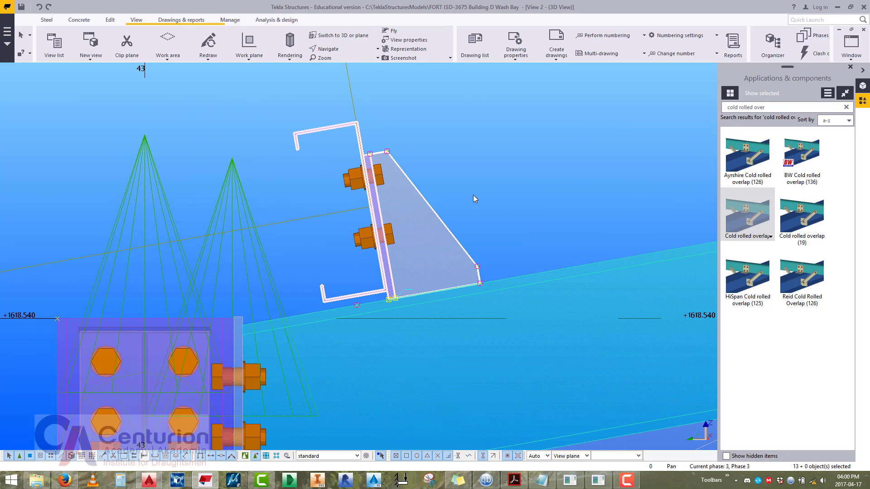
{"action": "right_click", "coordinate": [474, 193]}
{"action": "left_click", "coordinate": [497, 212]}
{"action": "left_click", "coordinate": [354, 307]}
{"action": "scroll", "coordinate": [355, 307], "scroll_direction": "down", "scroll_amount": 5}
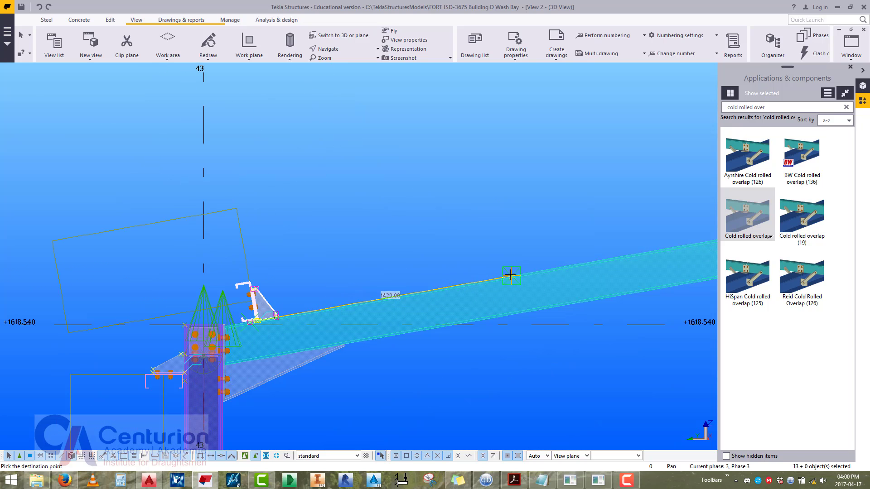
{"action": "middle_click_drag", "start_coordinate": [561, 247], "coordinate": [367, 237]}
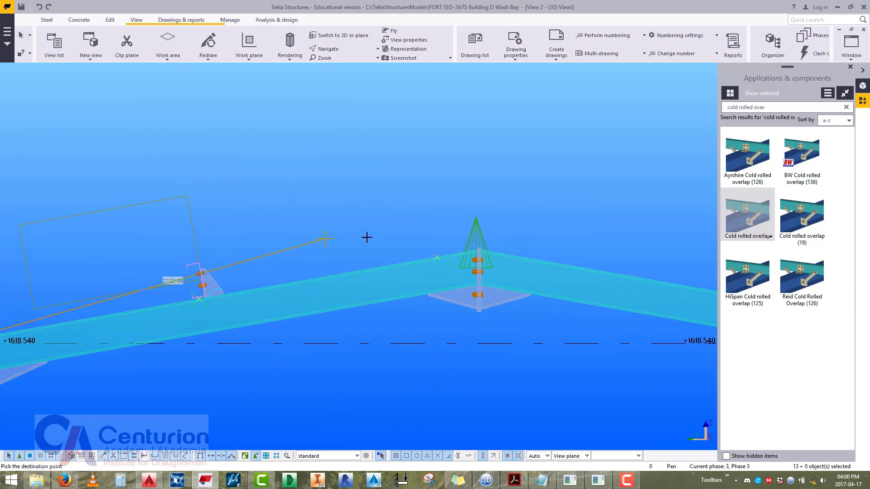
{"action": "left_click", "coordinate": [435, 257]}
{"action": "right_click", "coordinate": [374, 190]}
{"action": "left_click", "coordinate": [385, 196]}
Set the depth of View 2 to 2000000 up and 1000000 down.
{"action": "double_click", "coordinate": [365, 202]}
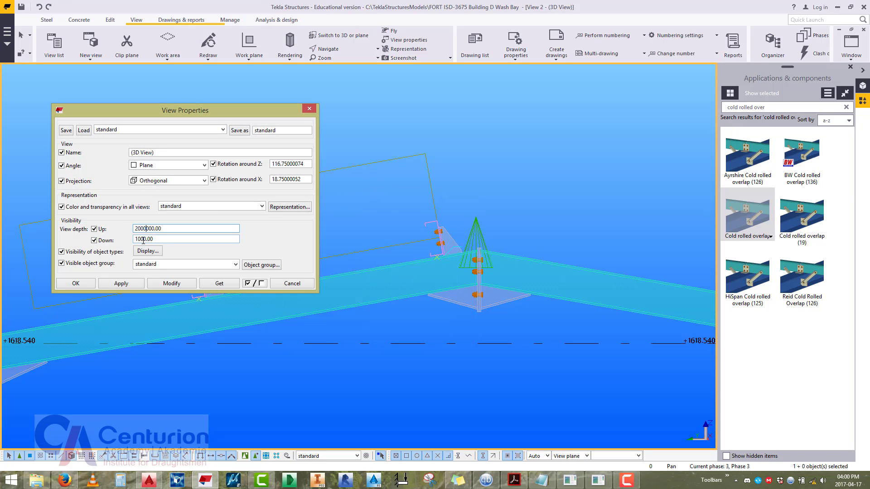
{"action": "left_click", "coordinate": [168, 284]}
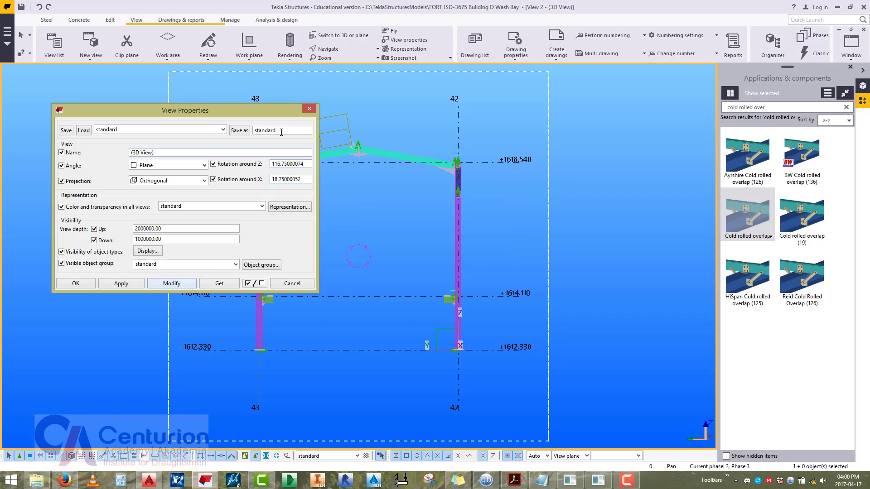
{"action": "left_click", "coordinate": [309, 109]}
Select the three purlin runs on the rafter slope together with their cleats, splice plates and bolts.
{"action": "scroll", "coordinate": [371, 231], "scroll_direction": "up", "scroll_amount": 10}
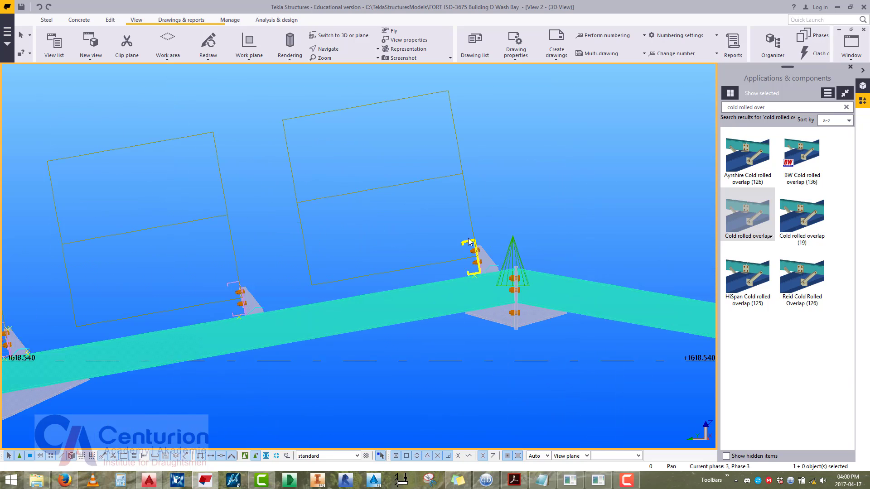
{"action": "scroll", "coordinate": [459, 248], "scroll_direction": "up", "scroll_amount": 3}
{"action": "left_click_drag", "start_coordinate": [376, 248], "coordinate": [367, 250]}
{"action": "scroll", "coordinate": [281, 259], "scroll_direction": "down", "scroll_amount": 8}
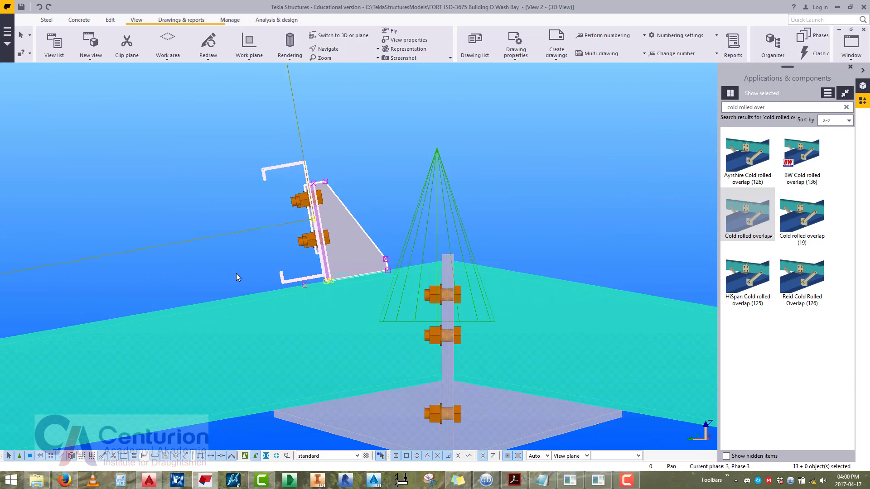
{"action": "scroll", "coordinate": [274, 214], "scroll_direction": "up", "scroll_amount": 4}
{"action": "scroll", "coordinate": [499, 245], "scroll_direction": "up", "scroll_amount": 6}
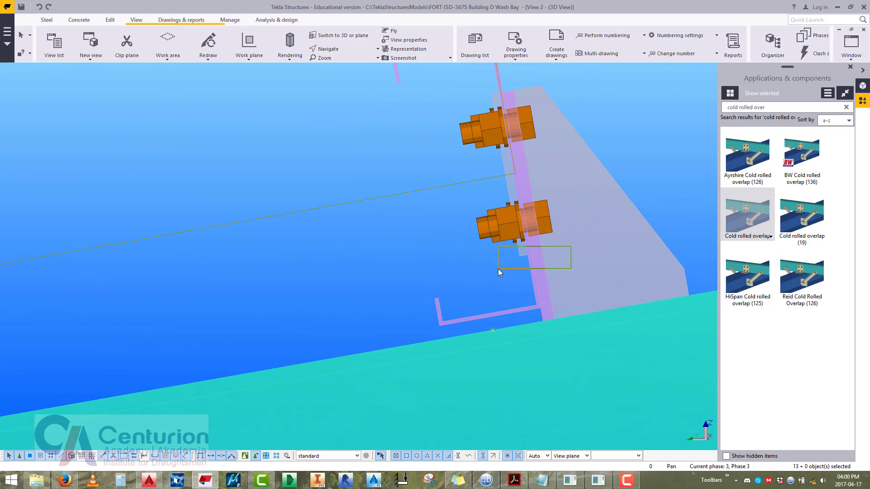
{"action": "left_click_drag", "start_coordinate": [499, 271], "coordinate": [498, 270], "text": "shift"}
{"action": "scroll", "coordinate": [496, 227], "scroll_direction": "down", "scroll_amount": 5}
{"action": "scroll", "coordinate": [408, 199], "scroll_direction": "up", "scroll_amount": 5}
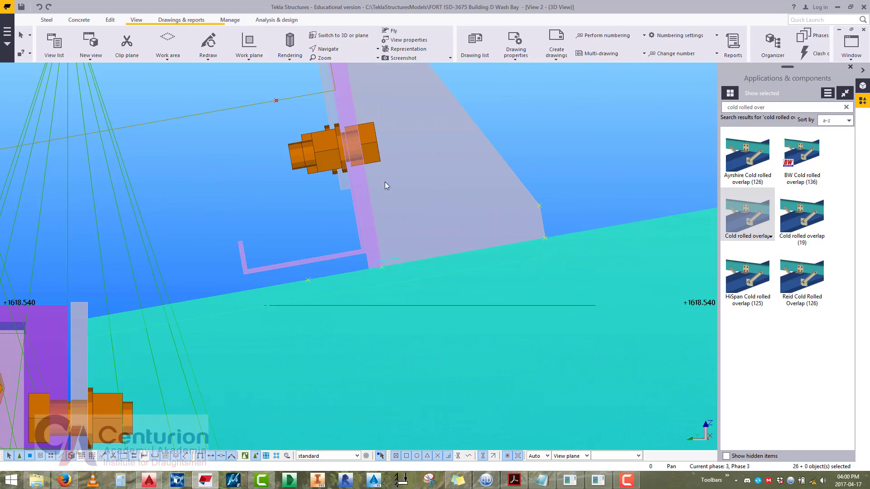
{"action": "left_click_drag", "start_coordinate": [316, 200], "coordinate": [316, 200], "text": "shift"}
{"action": "scroll", "coordinate": [317, 200], "scroll_direction": "down", "scroll_amount": 5}
Add the three side channel runs on the grid line 43 columns, with their cleats and splices, to the selection.
{"action": "scroll", "coordinate": [342, 171], "scroll_direction": "up", "scroll_amount": 6}
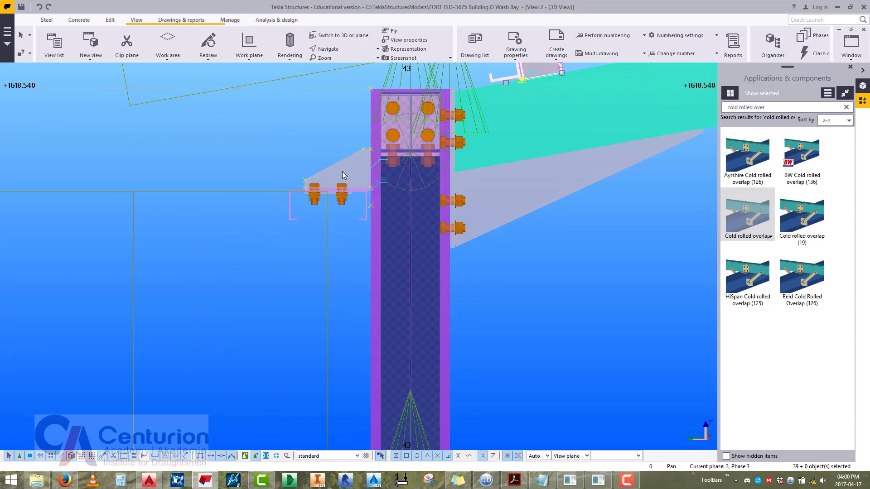
{"action": "scroll", "coordinate": [338, 240], "scroll_direction": "down", "scroll_amount": 5}
{"action": "left_click_drag", "start_coordinate": [337, 241], "coordinate": [288, 300], "text": "shift"}
{"action": "scroll", "coordinate": [342, 290], "scroll_direction": "up", "scroll_amount": 6}
{"action": "scroll", "coordinate": [305, 323], "scroll_direction": "down", "scroll_amount": 5}
{"action": "scroll", "coordinate": [317, 314], "scroll_direction": "up", "scroll_amount": 6}
{"action": "scroll", "coordinate": [288, 299], "scroll_direction": "down", "scroll_amount": 6}
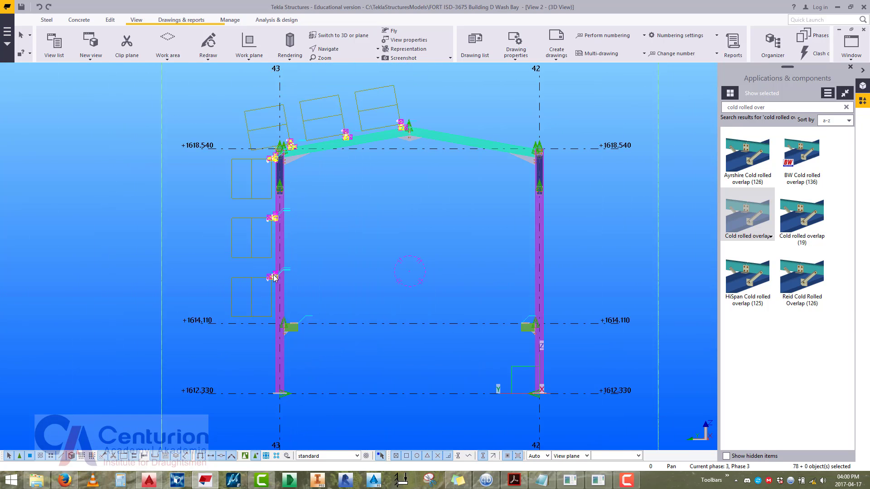
In View 1, mirror-copy the selected runs across the building centreline midway between grid lines 43 and 42, picking from grid H to G.
{"action": "left_click", "coordinate": [852, 45]}
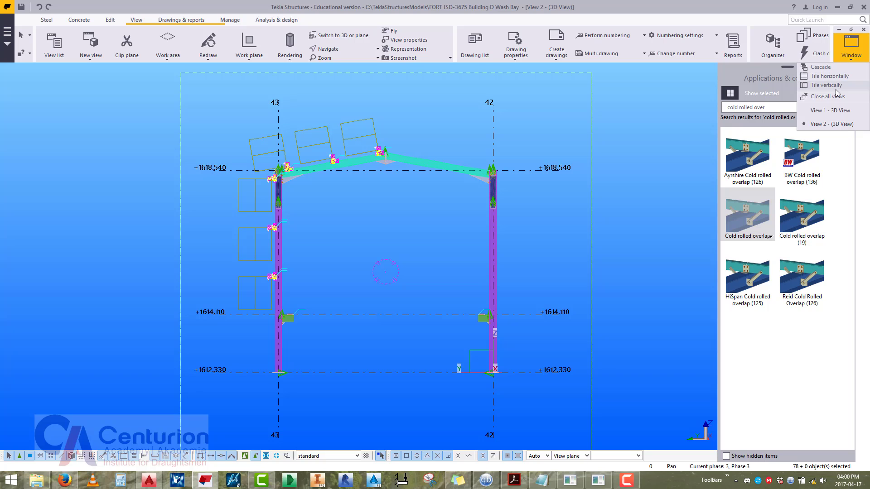
{"action": "left_click", "coordinate": [831, 111]}
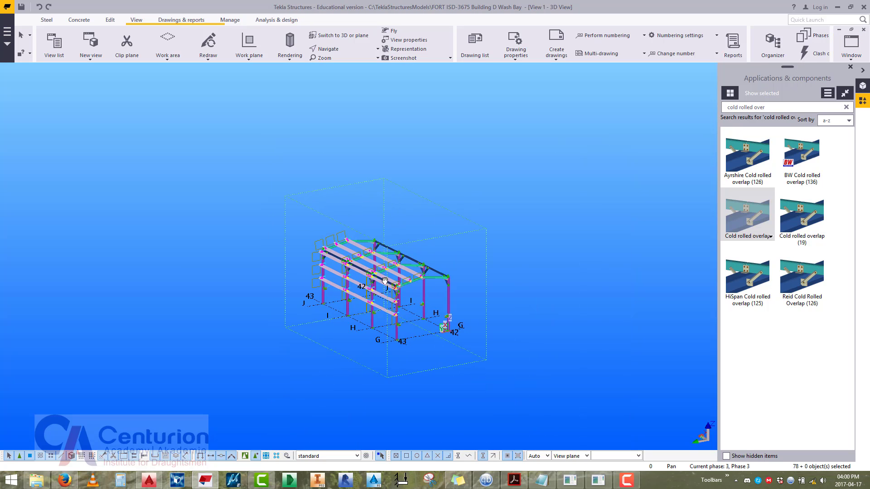
{"action": "scroll", "coordinate": [395, 308], "scroll_direction": "up", "scroll_amount": 5}
{"action": "right_click", "coordinate": [407, 273]}
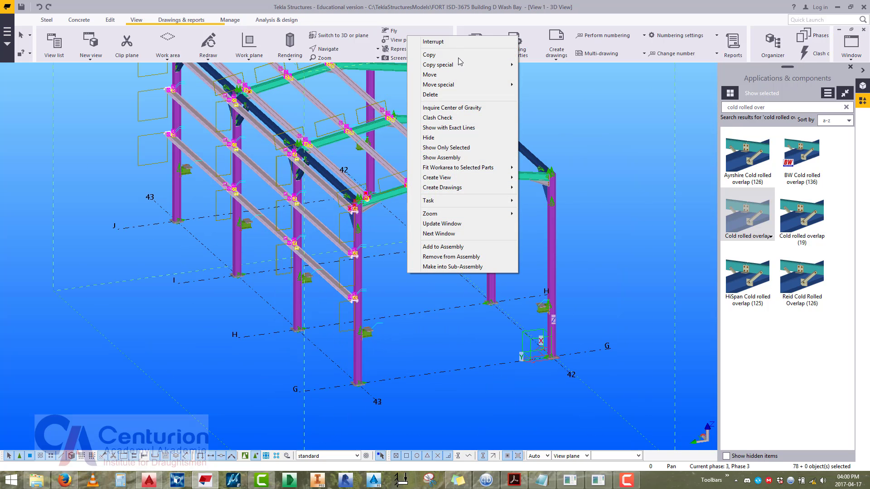
{"action": "mouse_move", "coordinate": [516, 64]}
{"action": "left_click", "coordinate": [541, 84]}
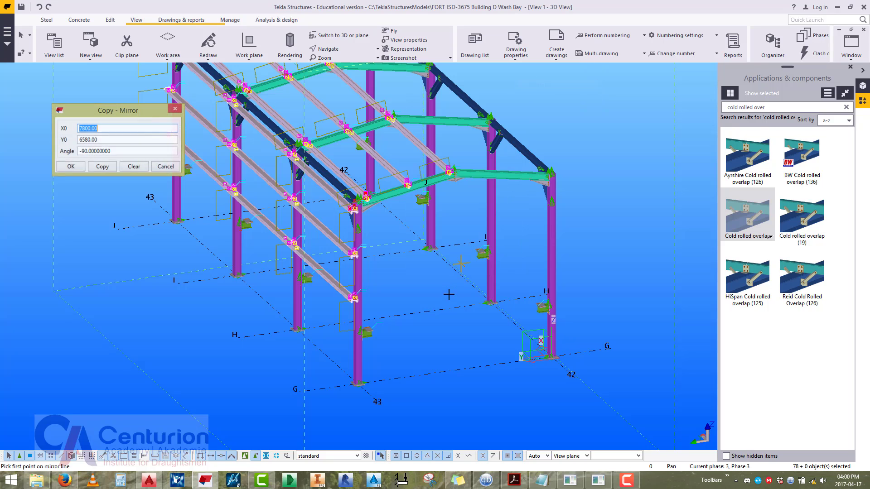
{"action": "left_click", "coordinate": [399, 317]}
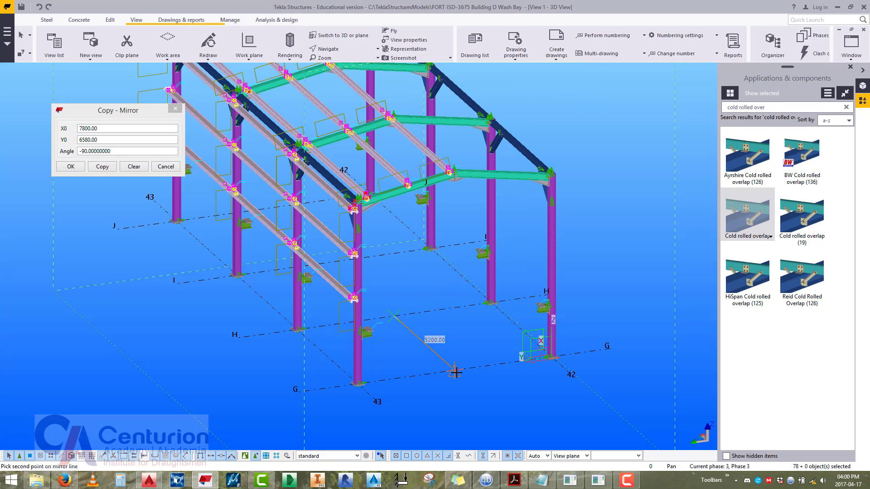
{"action": "left_click", "coordinate": [103, 167]}
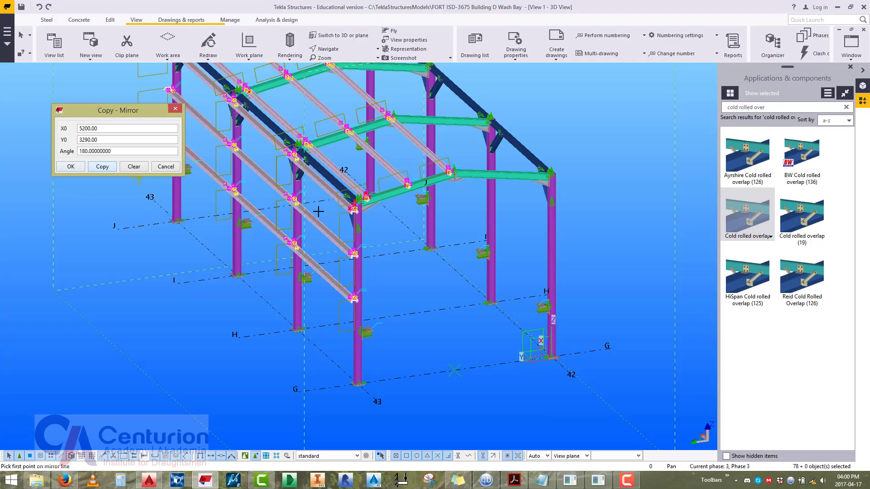
{"action": "right_click", "coordinate": [368, 100]}
{"action": "left_click", "coordinate": [384, 139]}
Check the mirrored runs from both sides of the building, redraw the view and close the Copy - Mirror dialog.
{"action": "scroll", "coordinate": [385, 139], "scroll_direction": "up", "scroll_amount": 6}
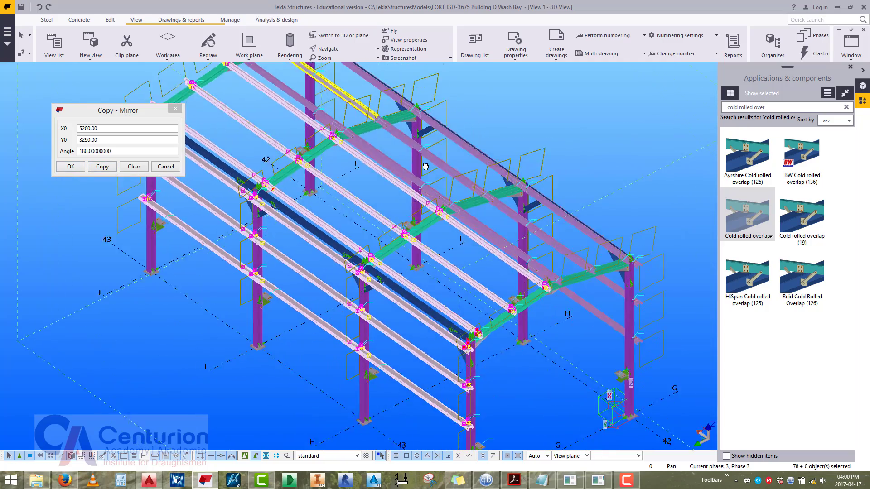
{"action": "scroll", "coordinate": [493, 185], "scroll_direction": "down", "scroll_amount": 8}
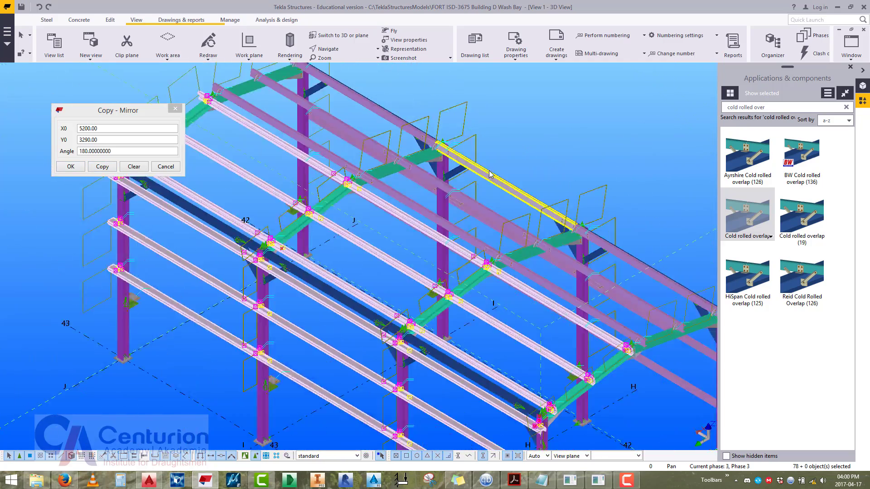
{"action": "scroll", "coordinate": [390, 432], "scroll_direction": "up", "scroll_amount": 8}
{"action": "scroll", "coordinate": [391, 433], "scroll_direction": "down", "scroll_amount": 8}
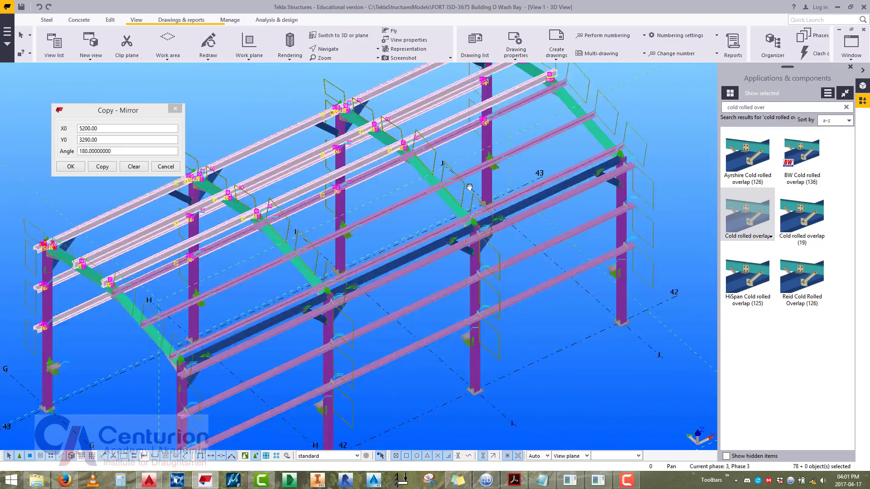
{"action": "scroll", "coordinate": [399, 272], "scroll_direction": "up", "scroll_amount": 4}
{"action": "right_click", "coordinate": [409, 266]}
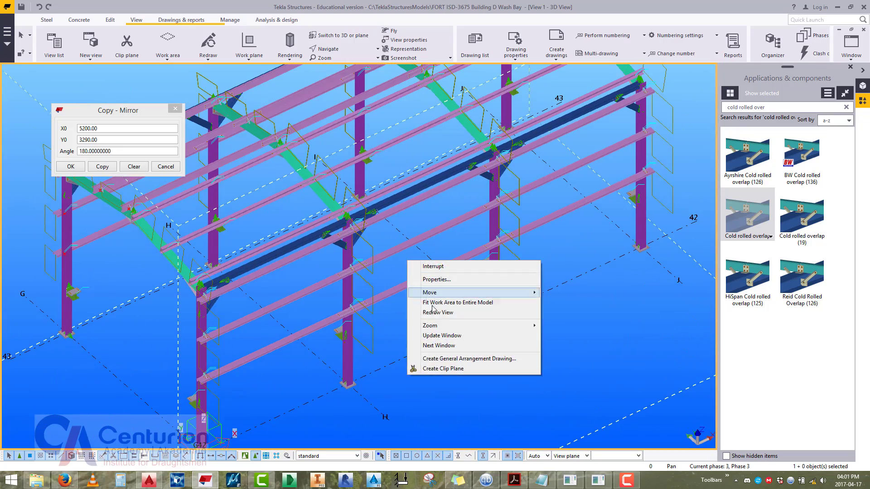
{"action": "left_click", "coordinate": [435, 311]}
{"action": "scroll", "coordinate": [394, 319], "scroll_direction": "down", "scroll_amount": 3}
{"action": "middle_click_drag", "start_coordinate": [306, 291], "coordinate": [547, 278]}
{"action": "middle_click_drag", "start_coordinate": [479, 260], "coordinate": [344, 253]}
{"action": "scroll", "coordinate": [280, 166], "scroll_direction": "up", "scroll_amount": 3}
{"action": "left_click", "coordinate": [177, 109]}
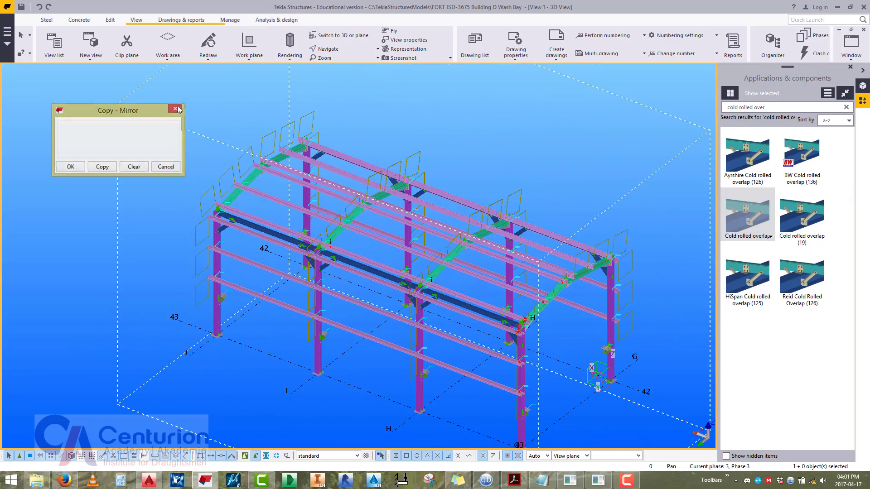
In the display settings of View 1, turn off cuts and added material and fittings in the model.
{"action": "scroll", "coordinate": [341, 235], "scroll_direction": "up", "scroll_amount": 5}
{"action": "scroll", "coordinate": [353, 206], "scroll_direction": "up", "scroll_amount": 1}
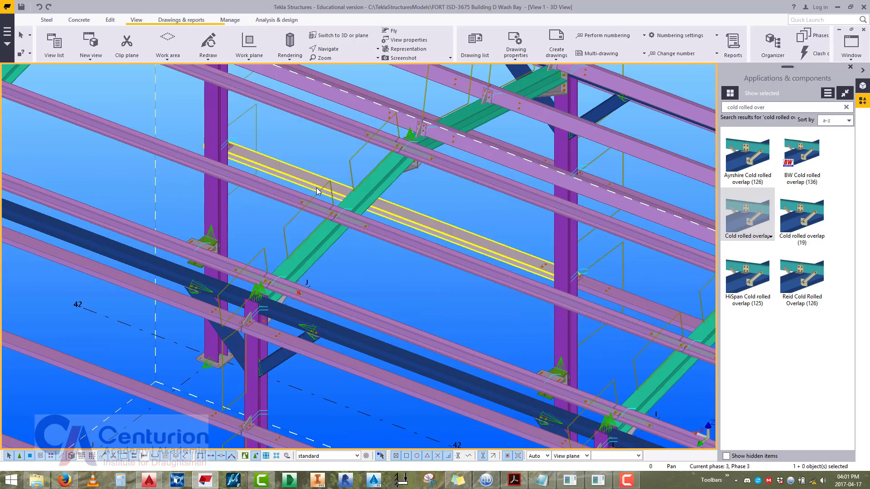
{"action": "scroll", "coordinate": [281, 233], "scroll_direction": "down", "scroll_amount": 3}
{"action": "middle_click_drag", "start_coordinate": [277, 265], "coordinate": [380, 237]}
{"action": "scroll", "coordinate": [398, 207], "scroll_direction": "down", "scroll_amount": 5}
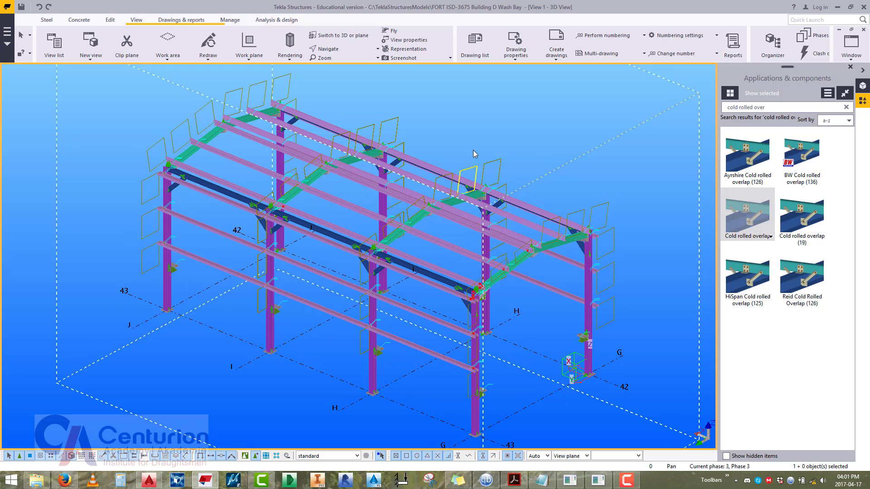
{"action": "double_click", "coordinate": [472, 146]}
{"action": "left_click", "coordinate": [153, 252]}
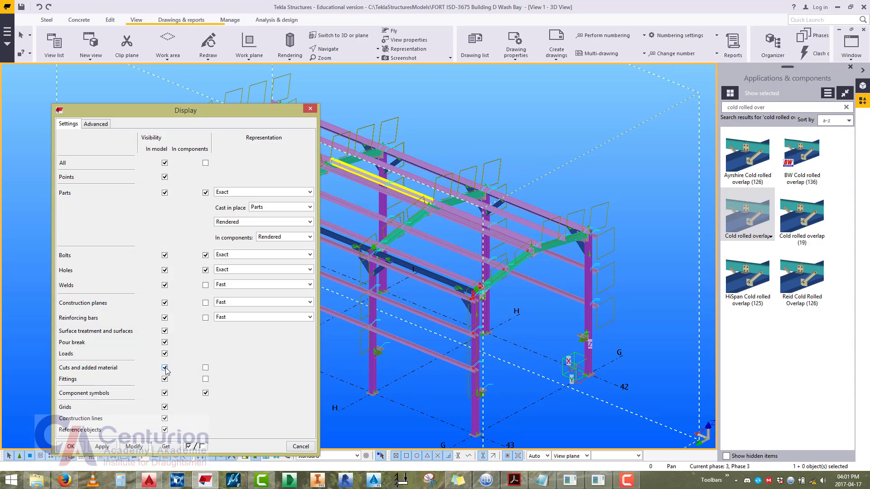
{"action": "left_click", "coordinate": [135, 447]}
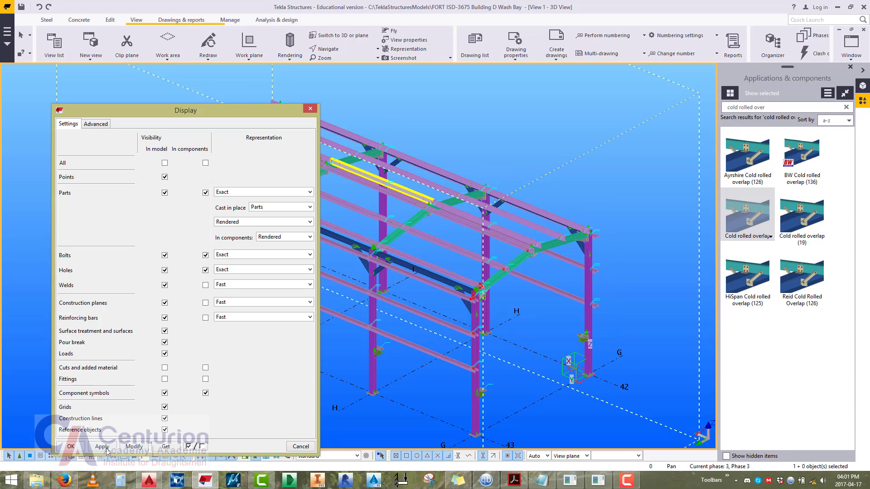
{"action": "left_click", "coordinate": [68, 447]}
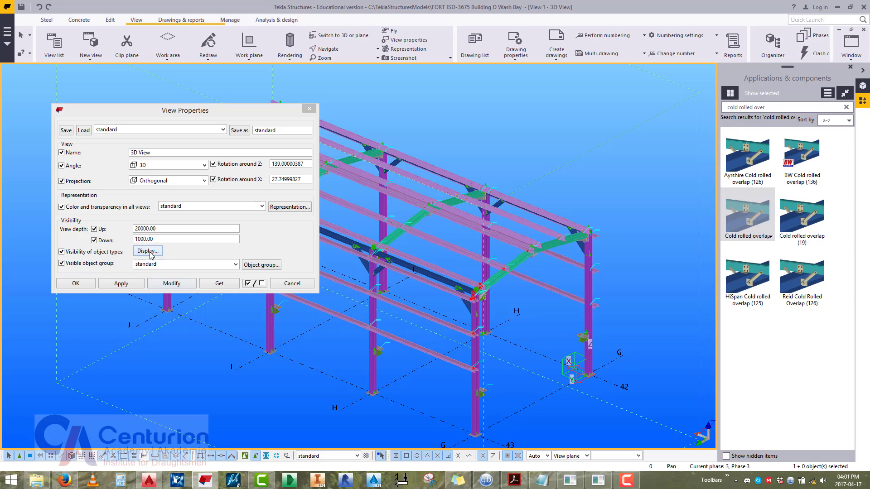
{"action": "left_click", "coordinate": [150, 252]}
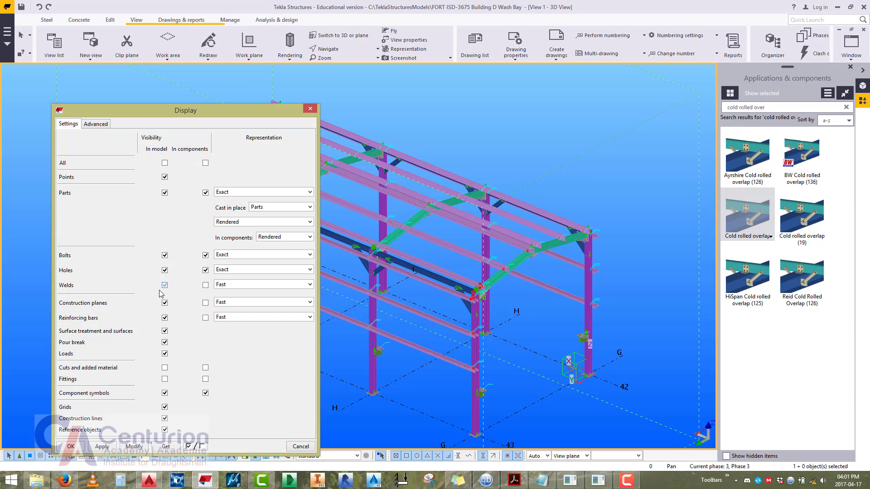
{"action": "left_click", "coordinate": [63, 447]}
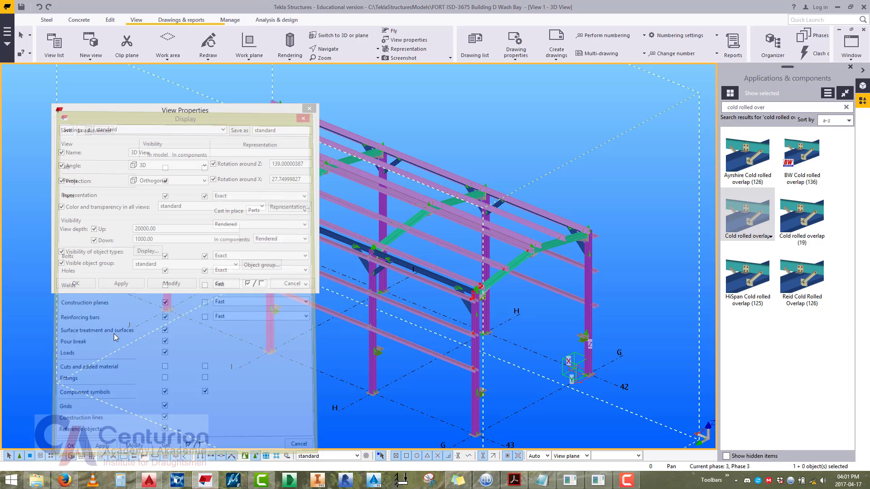
{"action": "left_click", "coordinate": [78, 284]}
{"action": "scroll", "coordinate": [132, 264], "scroll_direction": "down", "scroll_amount": 6}
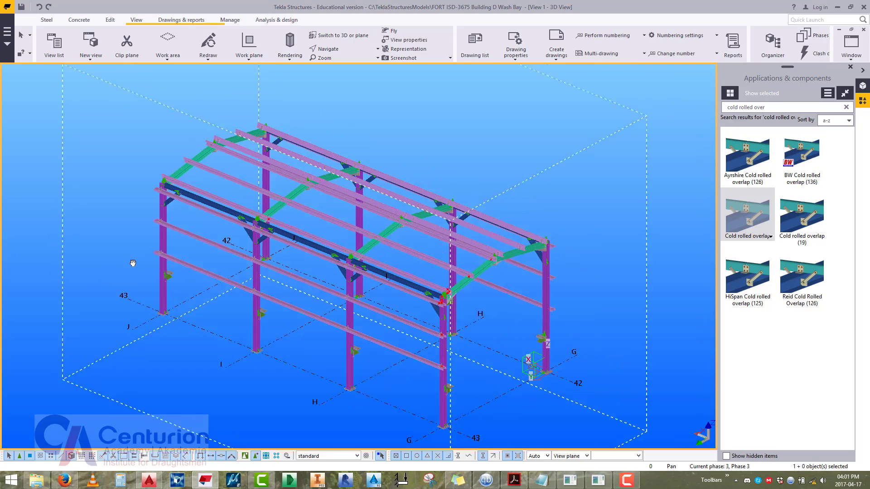
Search the applications and components catalog for "sagan".
{"action": "scroll", "coordinate": [184, 193], "scroll_direction": "up", "scroll_amount": 5}
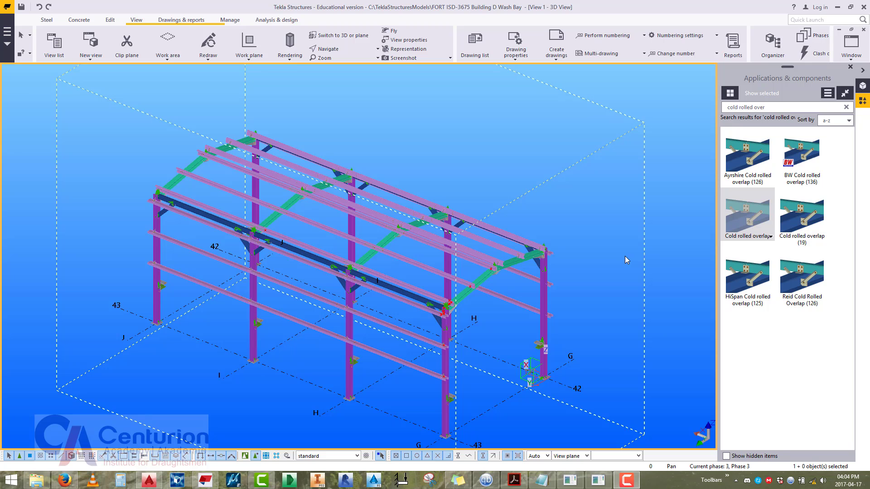
{"action": "middle_click_drag", "start_coordinate": [602, 244], "coordinate": [632, 258]}
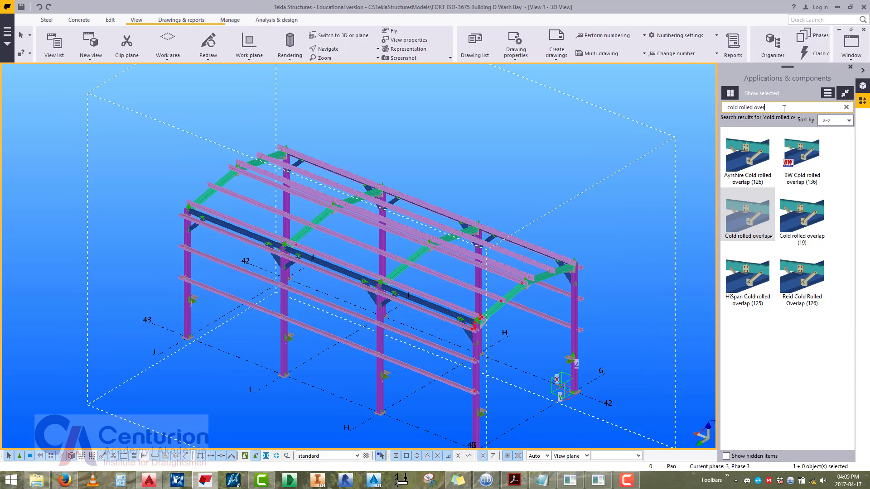
{"action": "middle_click_drag", "start_coordinate": [547, 160], "coordinate": [554, 112]}
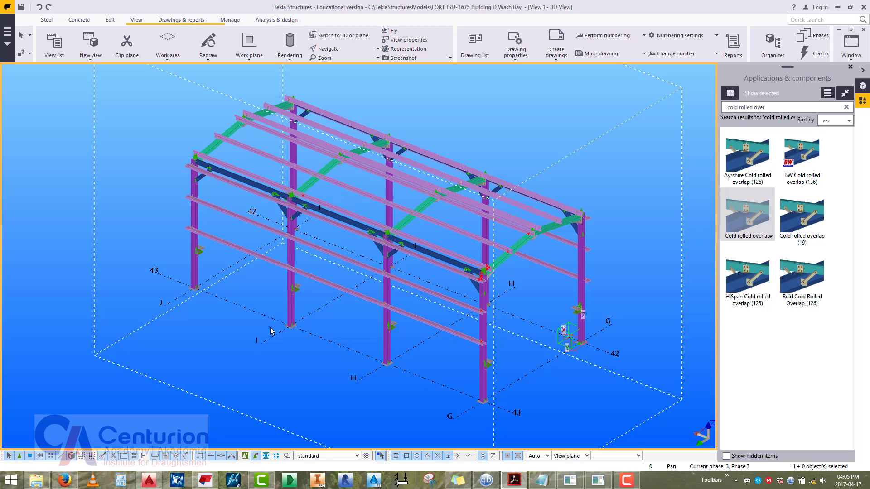
{"action": "left_click", "coordinate": [768, 107]}
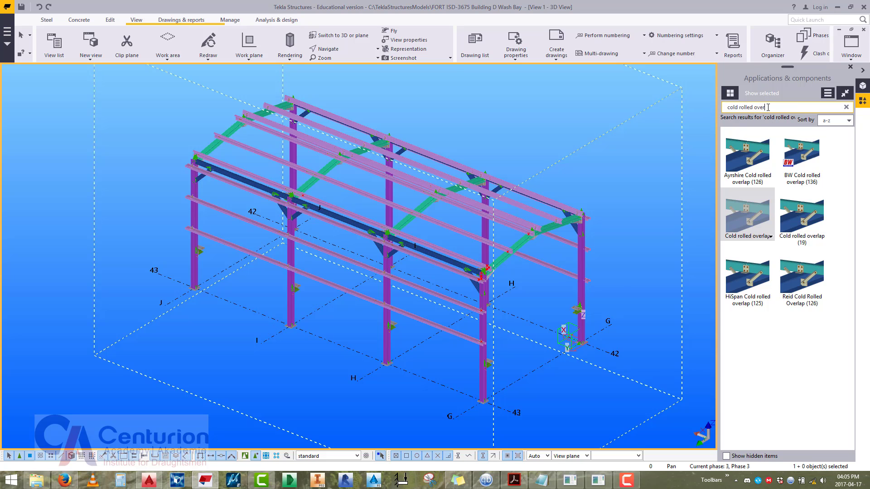
{"action": "type", "text": "sag"}
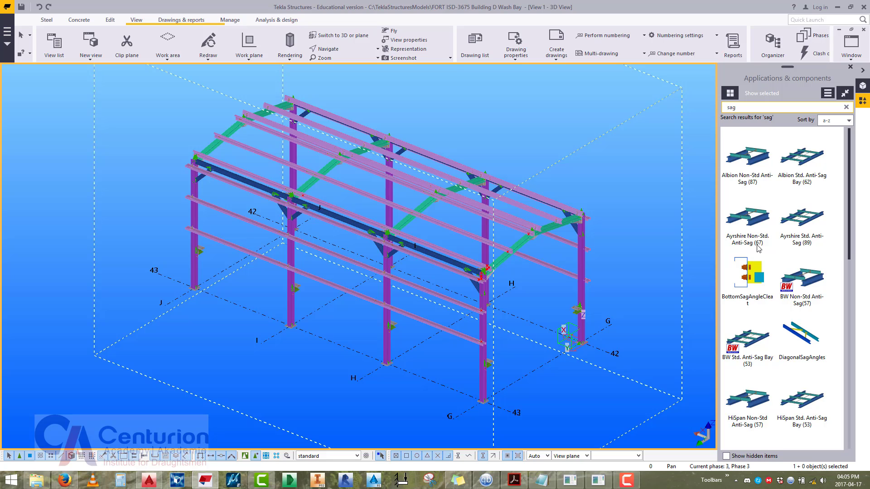
{"action": "type", "text": "an"}
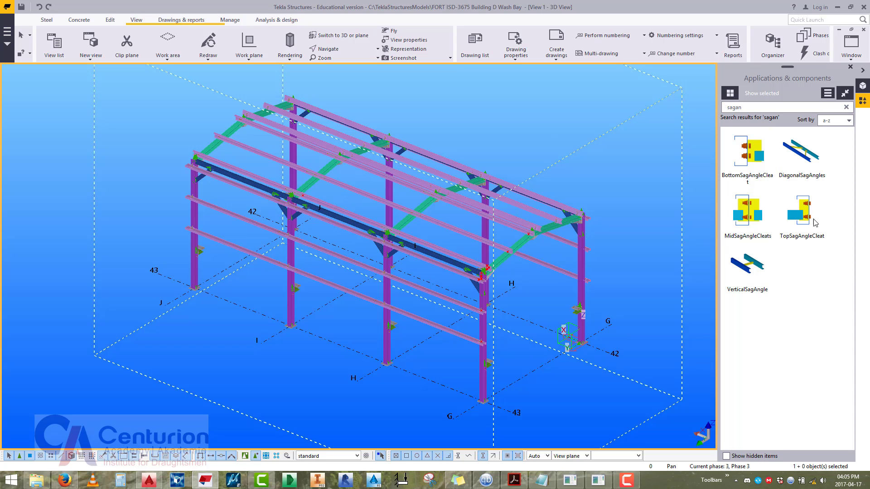
Create a view on the top part plane of the uppermost side channel between grids J and I.
{"action": "middle_click_drag", "start_coordinate": [520, 124], "coordinate": [497, 139]}
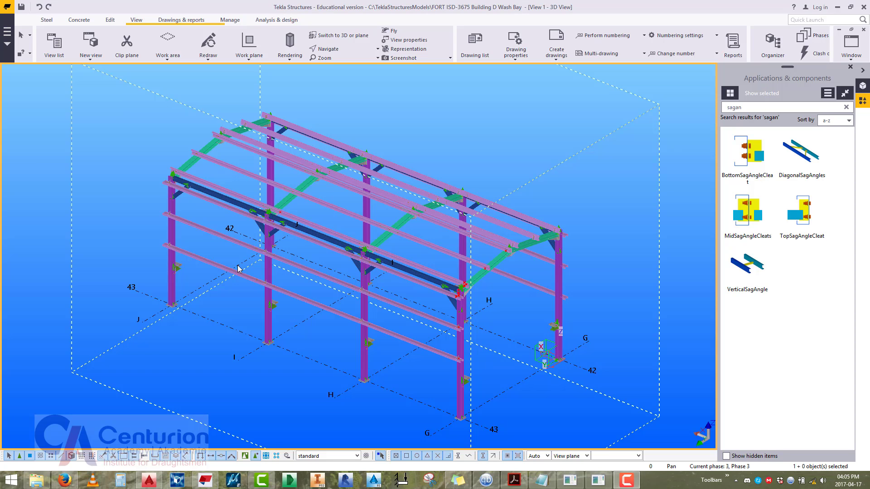
{"action": "scroll", "coordinate": [176, 196], "scroll_direction": "up", "scroll_amount": 2}
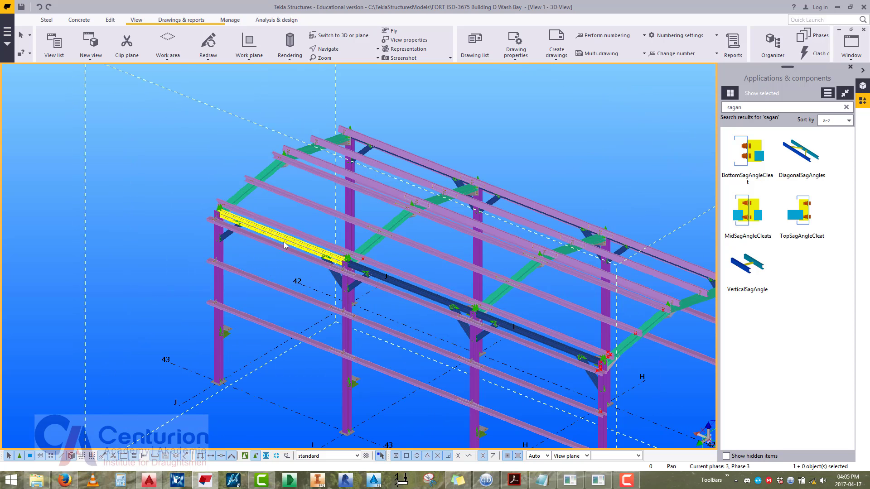
{"action": "right_click", "coordinate": [192, 196]}
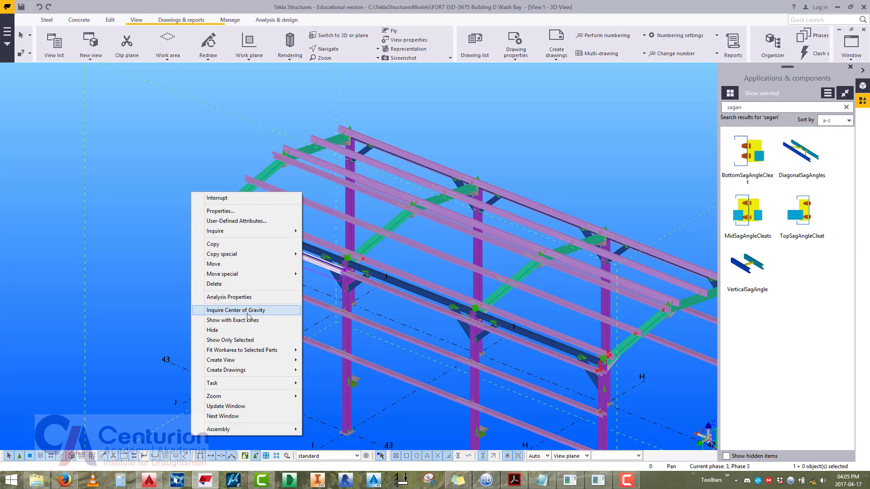
{"action": "mouse_move", "coordinate": [263, 360]}
{"action": "mouse_move", "coordinate": [327, 390]}
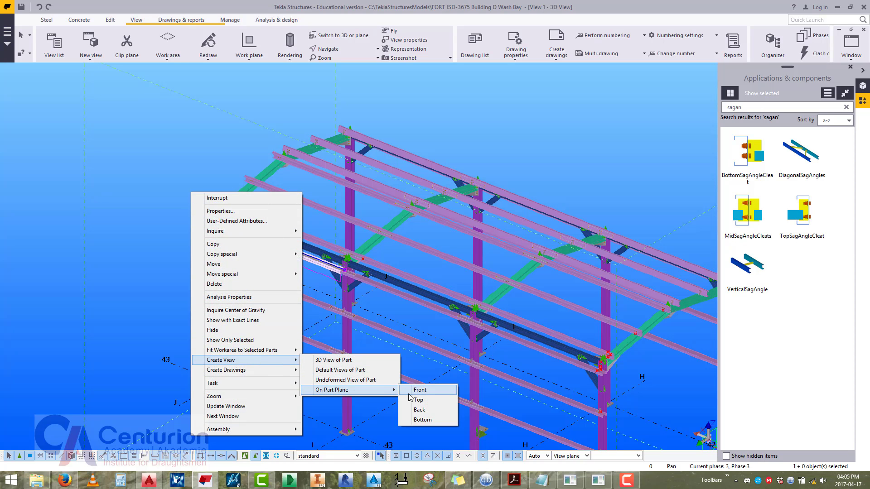
{"action": "left_click", "coordinate": [416, 400]}
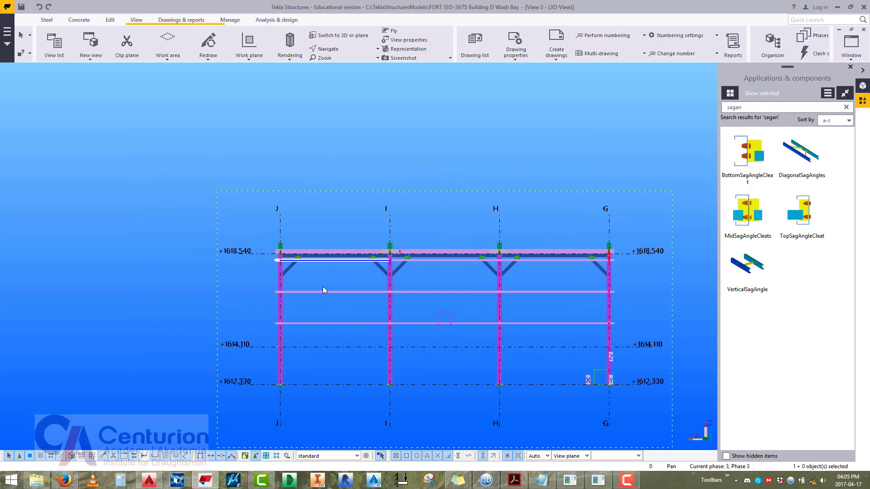
{"action": "scroll", "coordinate": [325, 287], "scroll_direction": "up", "scroll_amount": 5}
From View 1, create a view on the top part plane of the second purlin up the grid 43 slope between grids J and I.
{"action": "left_click", "coordinate": [860, 49]}
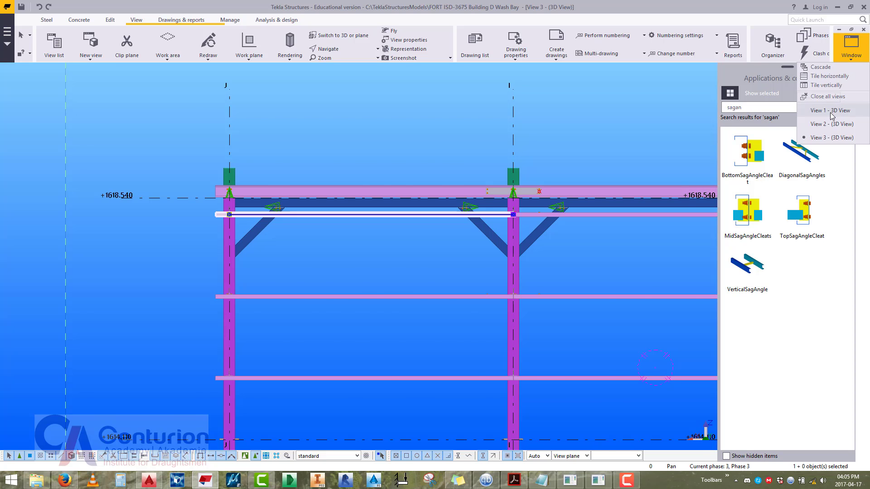
{"action": "left_click", "coordinate": [832, 111]}
{"action": "right_click", "coordinate": [315, 211]}
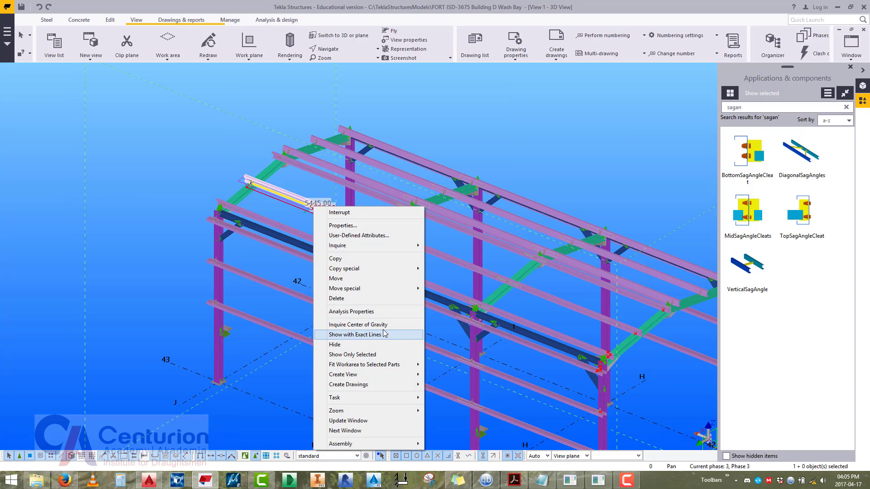
{"action": "mouse_move", "coordinate": [394, 375]}
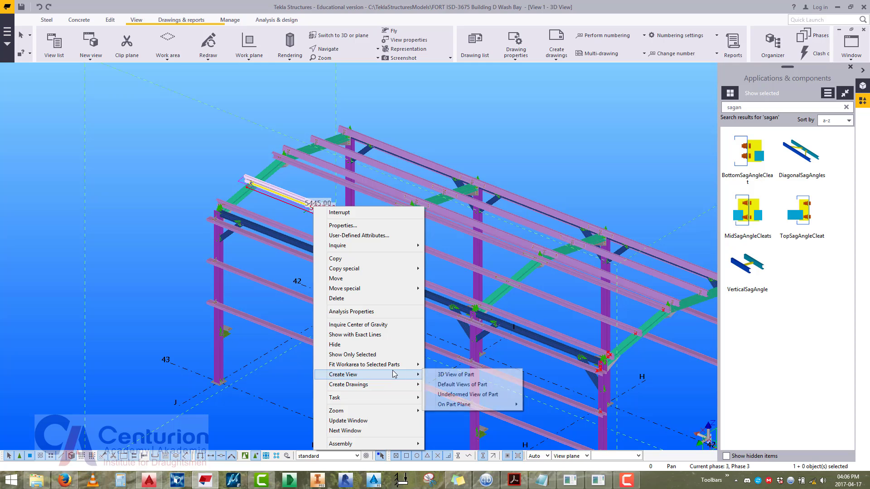
{"action": "mouse_move", "coordinate": [457, 405]}
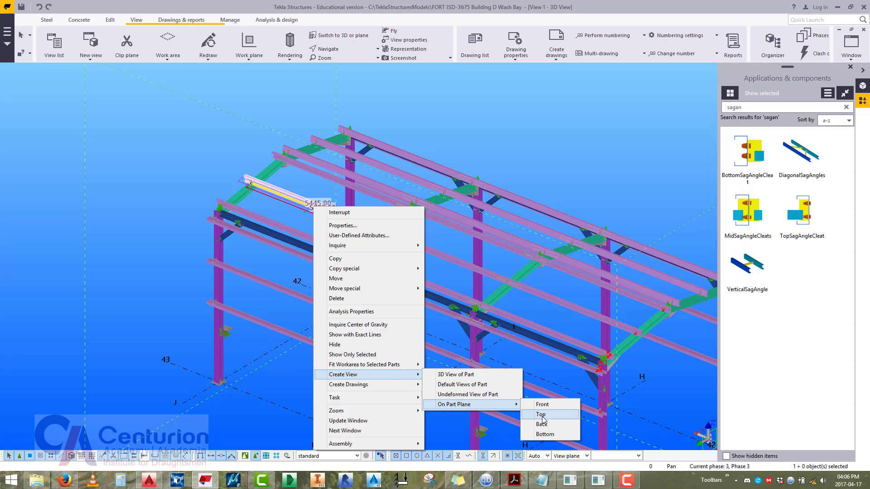
{"action": "left_click", "coordinate": [541, 415]}
{"action": "scroll", "coordinate": [344, 318], "scroll_direction": "up", "scroll_amount": 5}
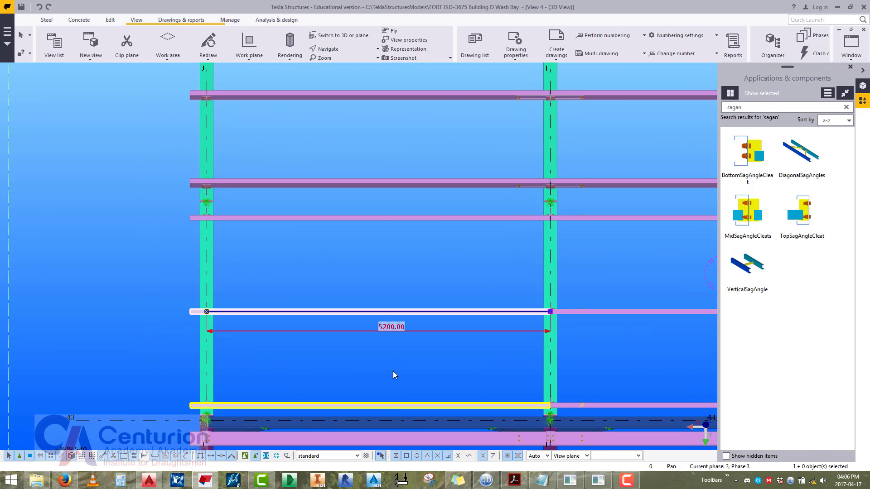
In View 4, draw a construction line across the purlins midway between grids J and I.
{"action": "middle_click_drag", "start_coordinate": [251, 349], "coordinate": [304, 409], "text": "ctrl"}
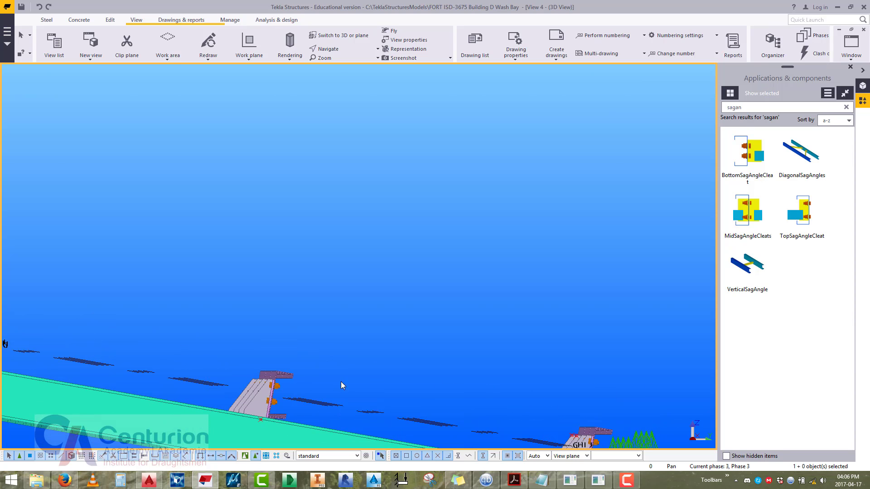
{"action": "middle_click_drag", "start_coordinate": [343, 385], "coordinate": [281, 400], "text": "ctrl"}
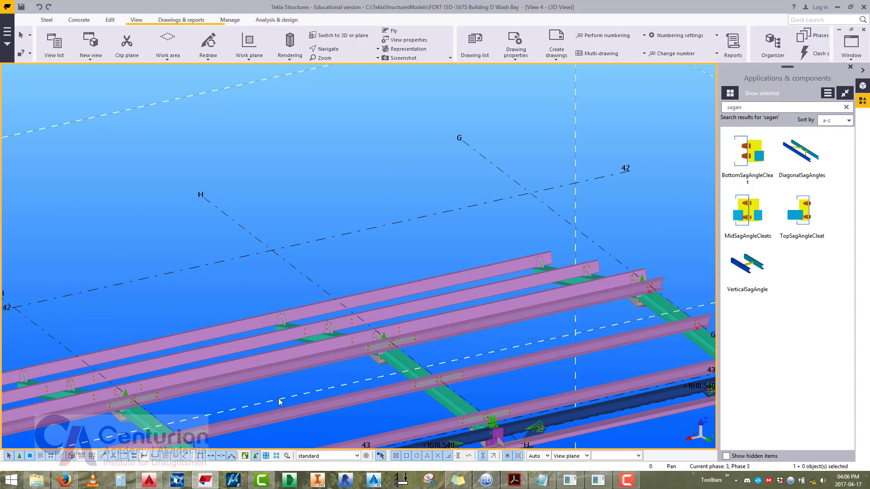
{"action": "key", "text": "ctrl+p"}
{"action": "scroll", "coordinate": [414, 385], "scroll_direction": "up", "scroll_amount": 5}
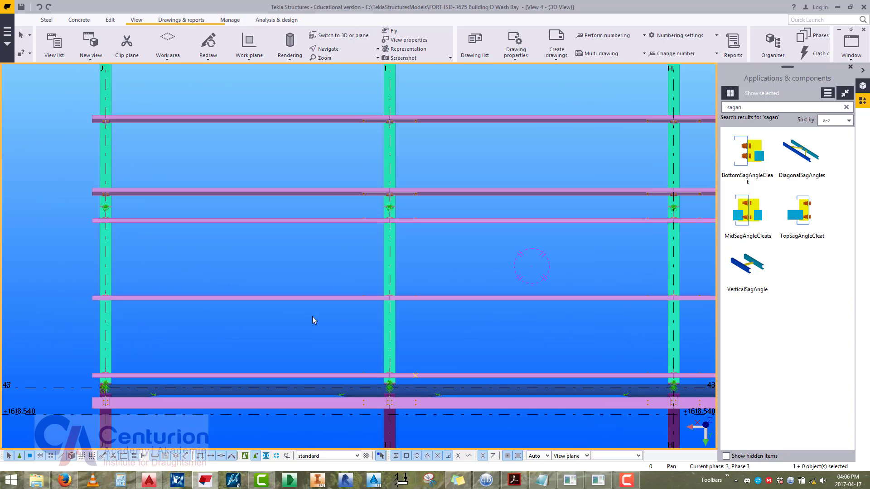
{"action": "scroll", "coordinate": [385, 289], "scroll_direction": "down", "scroll_amount": 4}
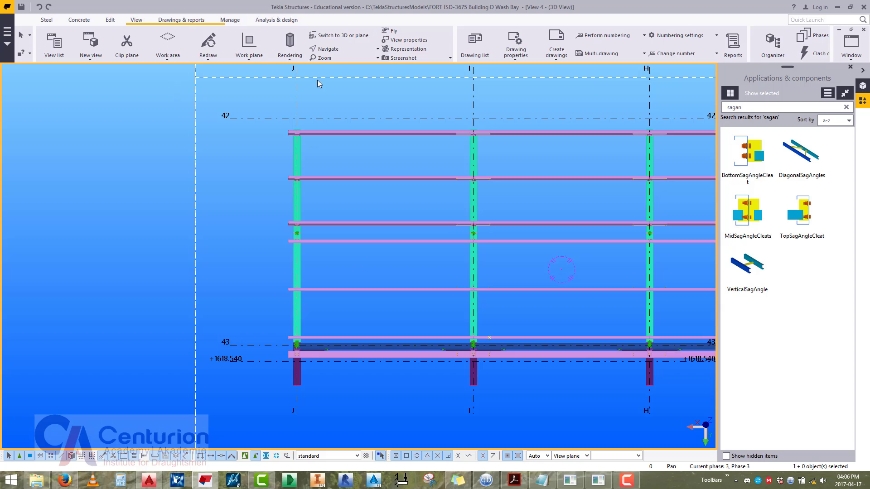
{"action": "left_click", "coordinate": [109, 22]}
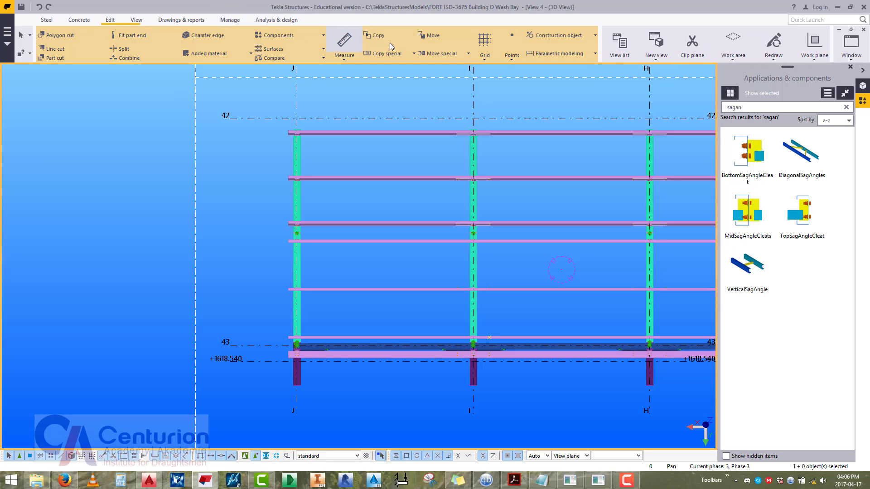
{"action": "left_click", "coordinate": [540, 39]}
{"action": "left_click", "coordinate": [539, 54]}
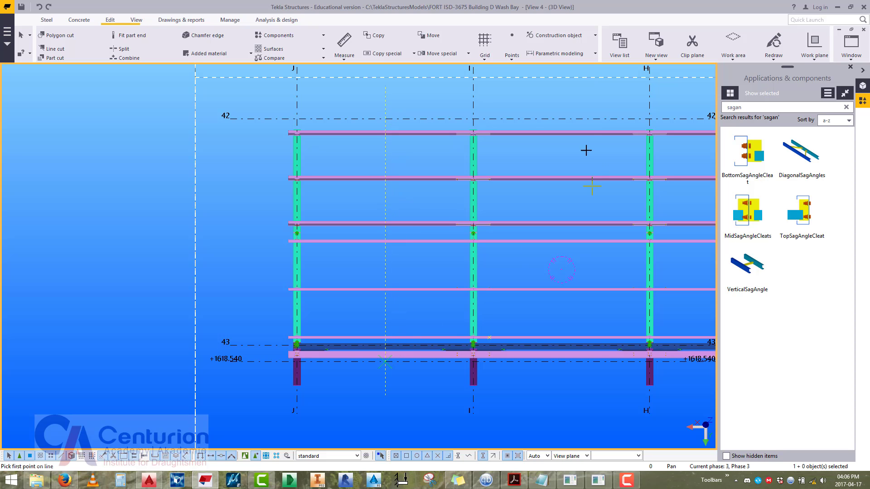
Switch to View 3 and draw a vertical construction line across the side channels midway between grids J and I.
{"action": "left_click", "coordinate": [852, 46]}
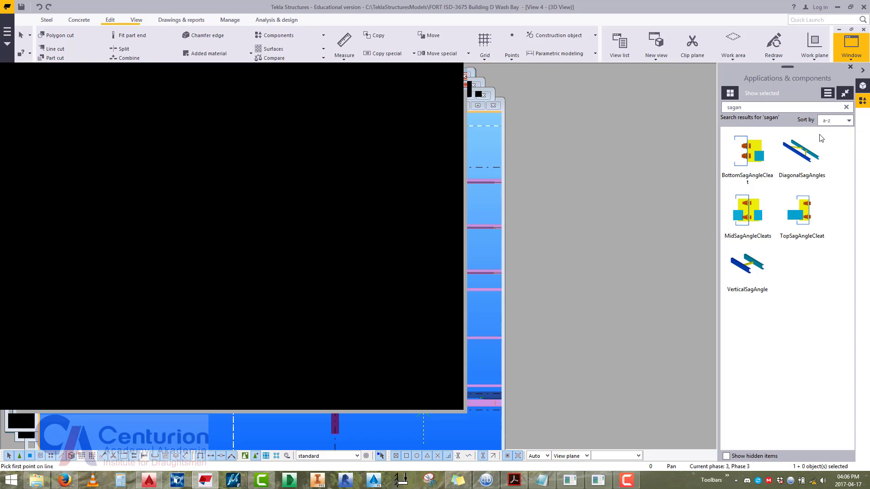
{"action": "left_click", "coordinate": [834, 131]}
{"action": "scroll", "coordinate": [426, 137], "scroll_direction": "up", "scroll_amount": 2}
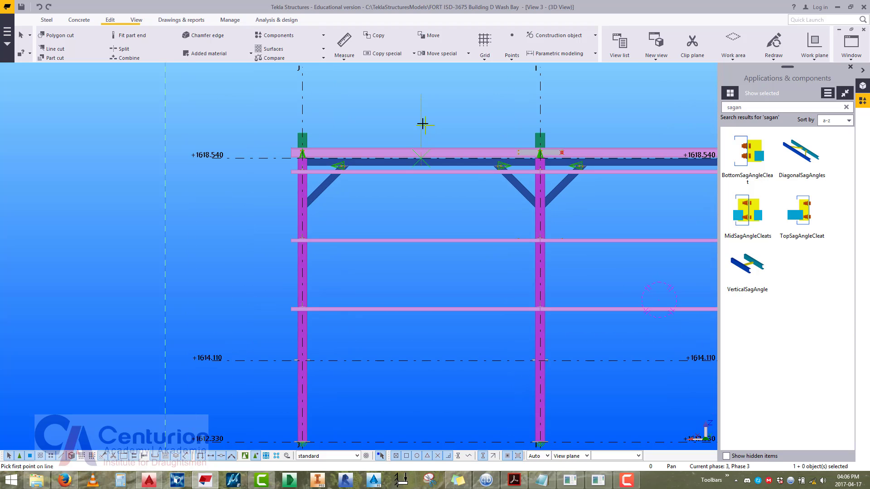
{"action": "left_click", "coordinate": [418, 123]}
{"action": "scroll", "coordinate": [418, 123], "scroll_direction": "down", "scroll_amount": 3}
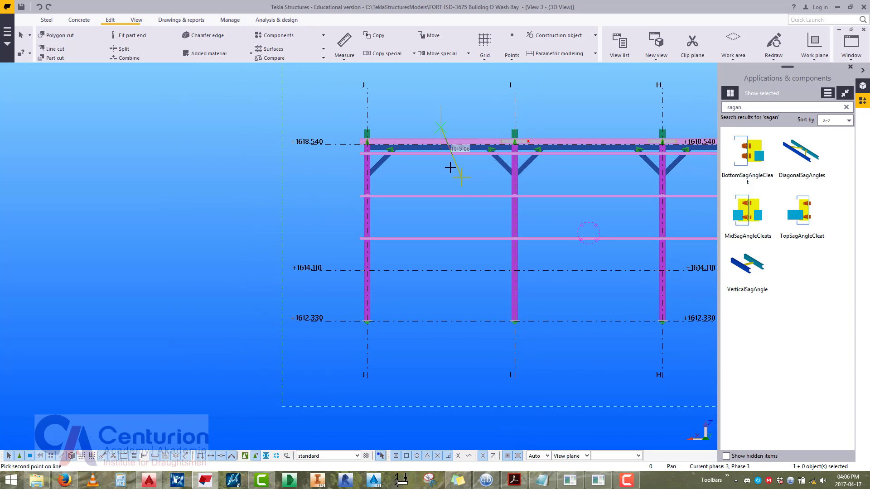
{"action": "left_click", "coordinate": [444, 321]}
{"action": "scroll", "coordinate": [430, 195], "scroll_direction": "up", "scroll_amount": 3}
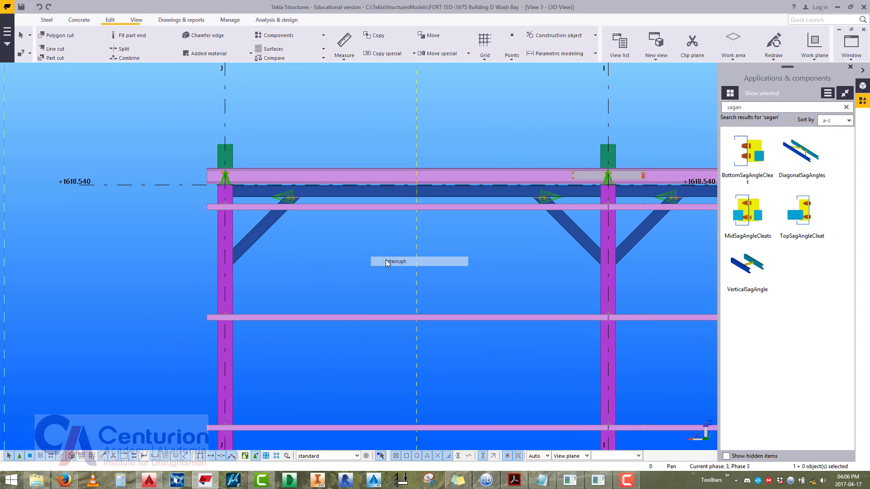
Edit the VerticalSagAngle component's cleat profile and material, keep the L50*50*3 sag angle profile, and apply the settings.
{"action": "middle_click_drag", "start_coordinate": [413, 284], "coordinate": [460, 242]}
{"action": "scroll", "coordinate": [512, 312], "scroll_direction": "up", "scroll_amount": 2}
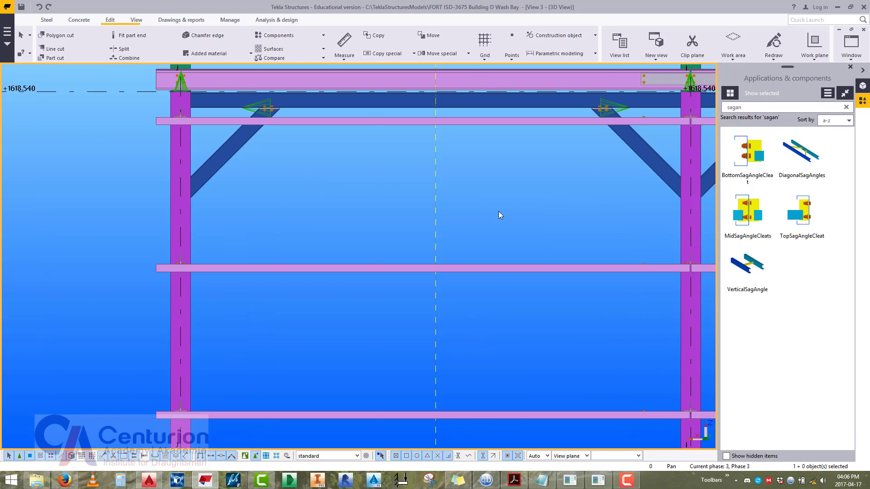
{"action": "middle_click_drag", "start_coordinate": [501, 213], "coordinate": [508, 232]}
{"action": "double_click", "coordinate": [749, 267]}
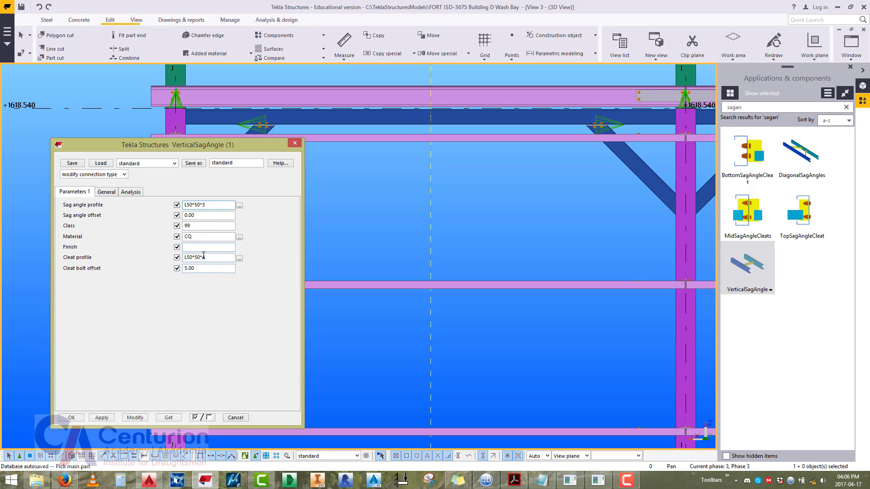
{"action": "double_click", "coordinate": [202, 259]}
{"action": "left_click_drag", "start_coordinate": [196, 235], "coordinate": [158, 235]}
{"action": "left_click", "coordinate": [102, 418]}
{"action": "left_click", "coordinate": [71, 418]}
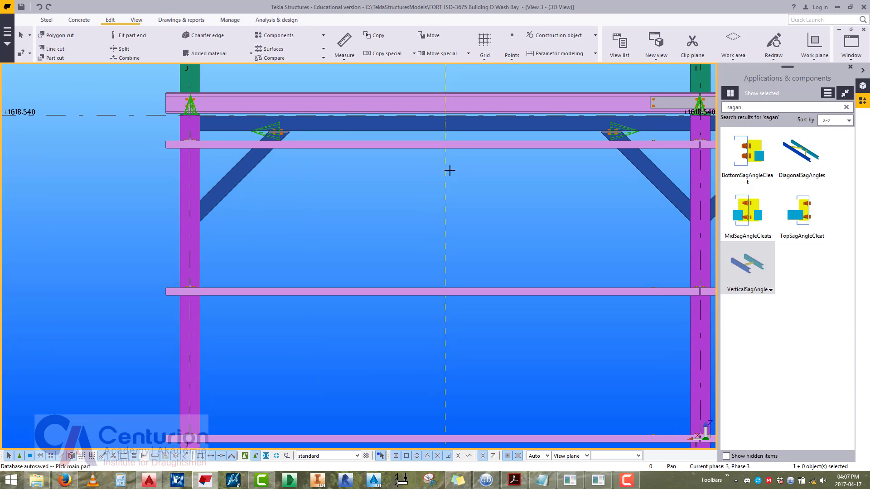
Add a vertical sag angle between the upper and middle side channels along the construction line between grids J and I.
{"action": "left_click", "coordinate": [466, 145]}
{"action": "left_click", "coordinate": [470, 291]}
{"action": "middle_click", "coordinate": [470, 292]}
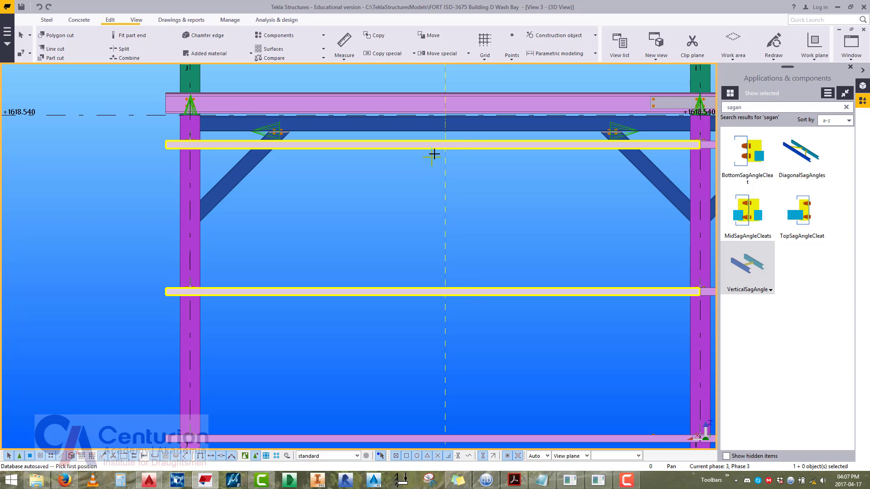
{"action": "left_click", "coordinate": [446, 156]}
{"action": "left_click", "coordinate": [448, 290]}
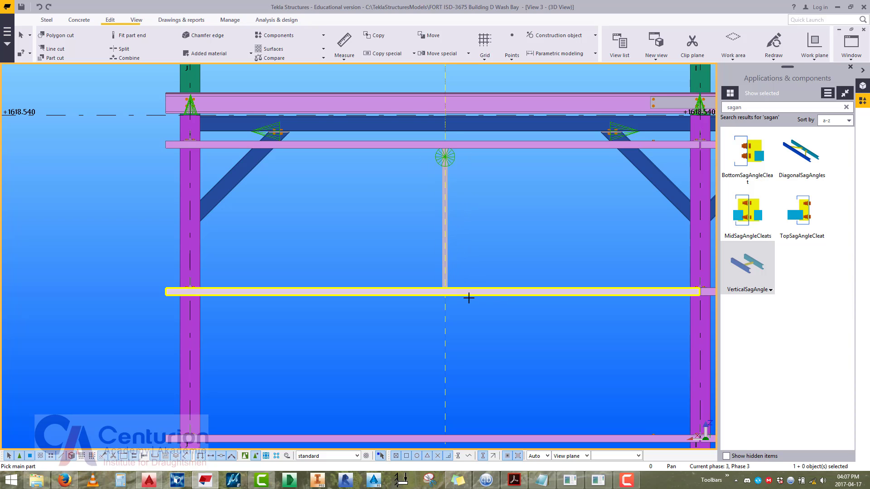
Add a second vertical sag angle between the middle and lower side channels on the same construction line.
{"action": "middle_click_drag", "start_coordinate": [466, 297], "coordinate": [470, 212]}
{"action": "left_click", "coordinate": [469, 212]}
{"action": "left_click", "coordinate": [469, 358]}
{"action": "middle_click", "coordinate": [468, 359]}
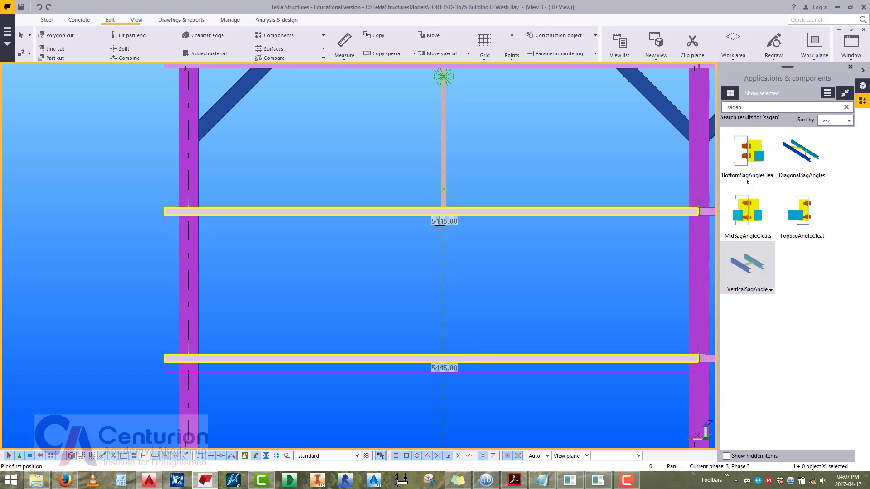
{"action": "left_click", "coordinate": [443, 222]}
{"action": "left_click", "coordinate": [445, 338]}
{"action": "right_click", "coordinate": [408, 281]}
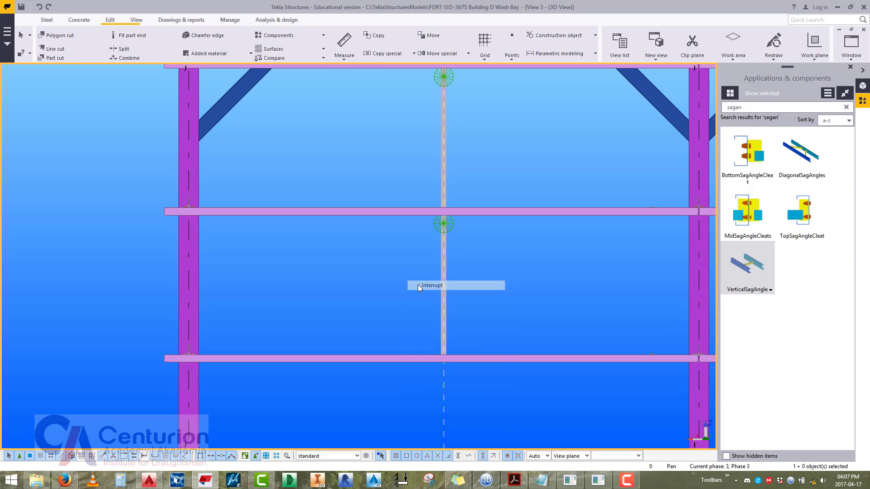
{"action": "left_click", "coordinate": [418, 285]}
Render the parts in View 3 transparent and inspect the sag angle ends at the side channels.
{"action": "middle_click_drag", "start_coordinate": [455, 285], "coordinate": [443, 310]}
{"action": "scroll", "coordinate": [434, 363], "scroll_direction": "up", "scroll_amount": 5}
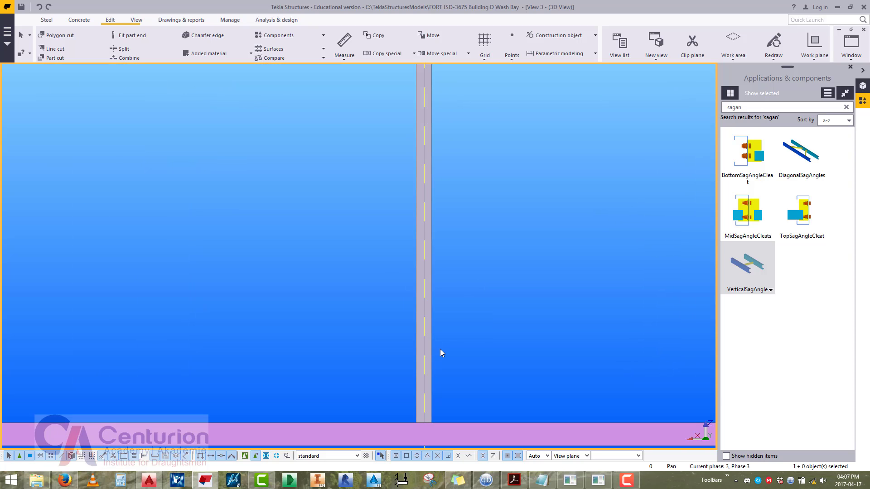
{"action": "scroll", "coordinate": [446, 313], "scroll_direction": "down", "scroll_amount": 5}
{"action": "scroll", "coordinate": [431, 272], "scroll_direction": "up", "scroll_amount": 6}
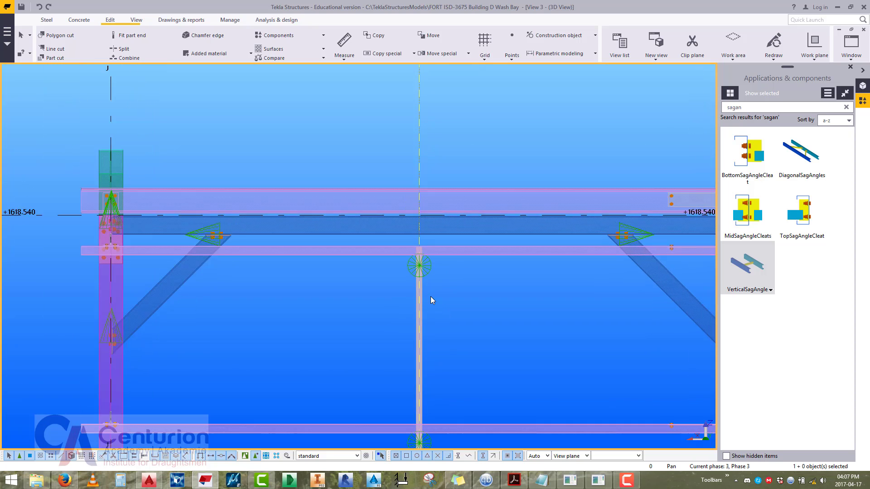
{"action": "scroll", "coordinate": [418, 245], "scroll_direction": "down", "scroll_amount": 5}
{"action": "scroll", "coordinate": [447, 311], "scroll_direction": "up", "scroll_amount": 2}
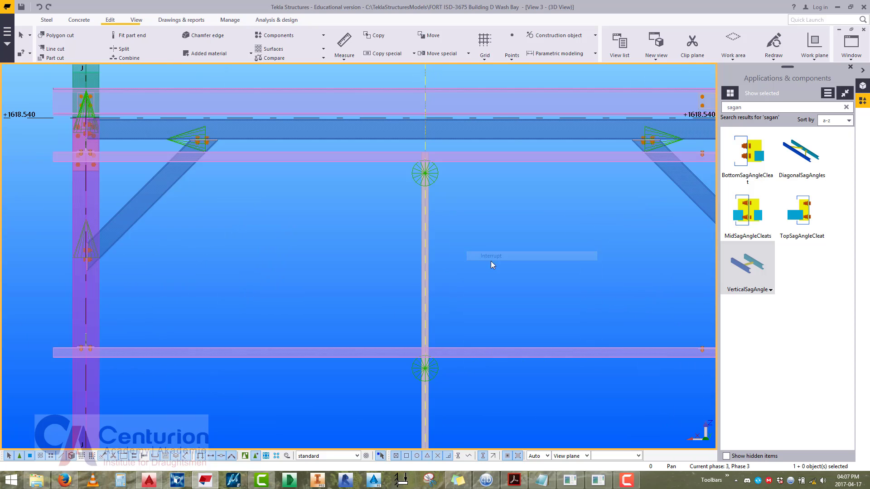
{"action": "scroll", "coordinate": [466, 295], "scroll_direction": "up", "scroll_amount": 1}
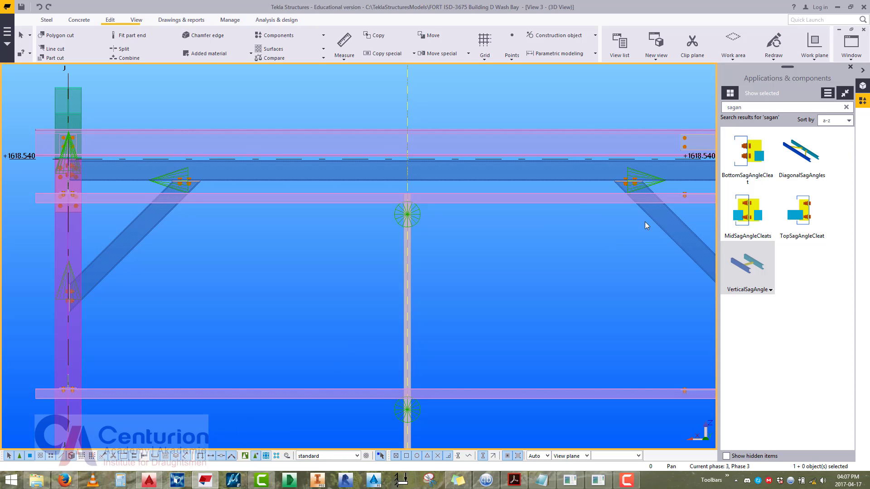
Set the cleat profile of the MidSagAngleCleats component to L50*50*3 and apply it.
{"action": "double_click", "coordinate": [741, 221]}
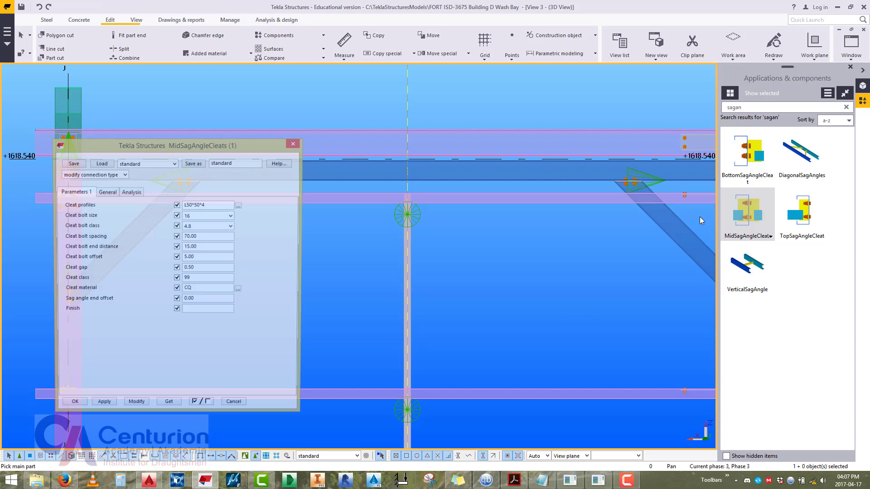
{"action": "left_click", "coordinate": [203, 207]}
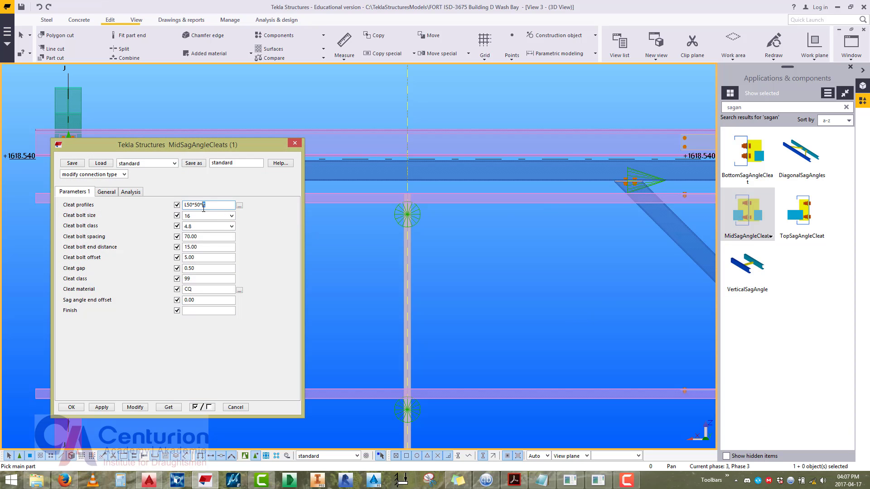
{"action": "type", "text": "3"}
{"action": "left_click", "coordinate": [102, 407]}
Add mid sag angle cleats at the middle side channel, joining it to the sag angles above and below.
{"action": "scroll", "coordinate": [424, 346], "scroll_direction": "up", "scroll_amount": 3}
{"action": "left_click", "coordinate": [418, 365]}
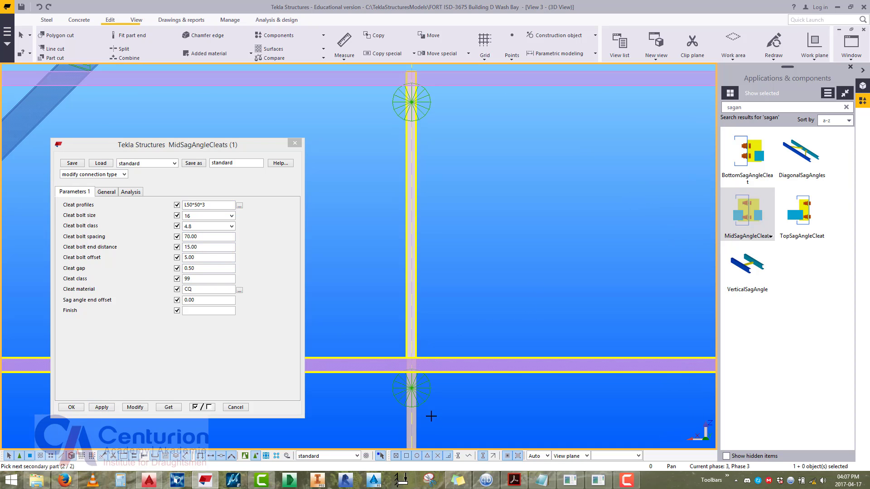
{"action": "left_click", "coordinate": [414, 411]}
{"action": "scroll", "coordinate": [448, 350], "scroll_direction": "up", "scroll_amount": 5}
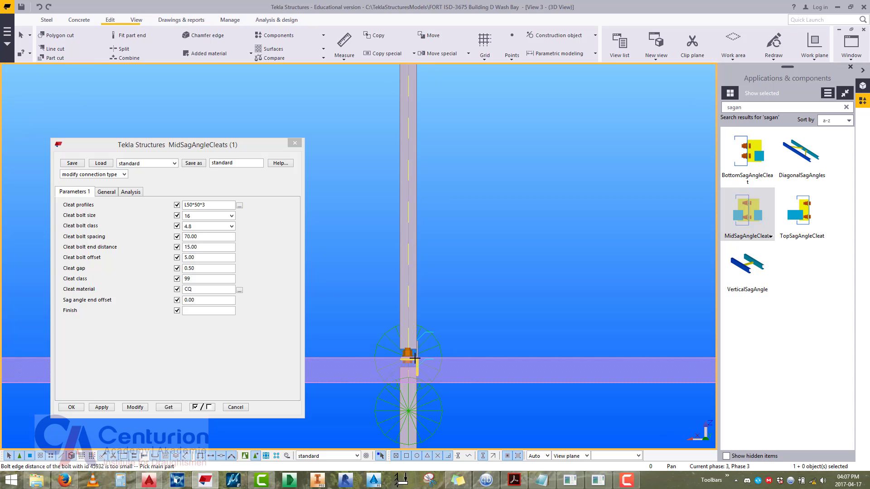
{"action": "scroll", "coordinate": [495, 272], "scroll_direction": "down", "scroll_amount": 5}
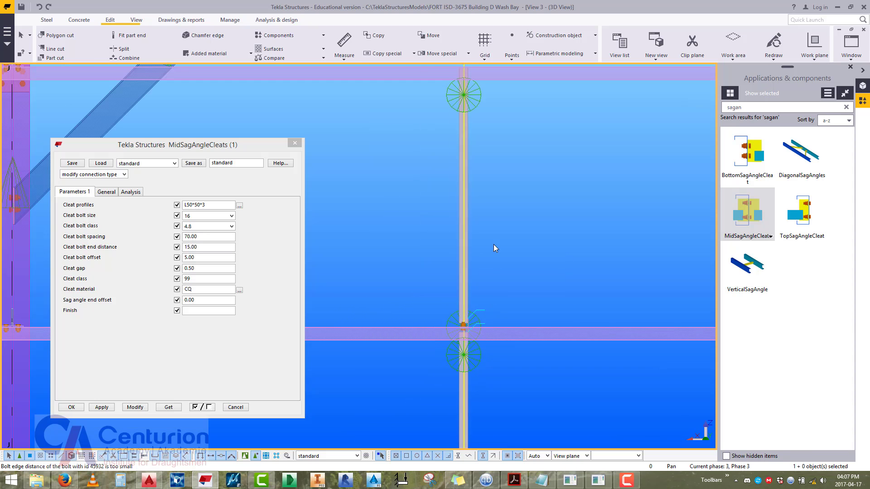
Set the BottomSagAngleCleat profile to L50*50*3 and apply the connection between the lowest girt and the lower sag angle.
{"action": "left_click", "coordinate": [742, 161]}
{"action": "scroll", "coordinate": [564, 244], "scroll_direction": "up", "scroll_amount": 3}
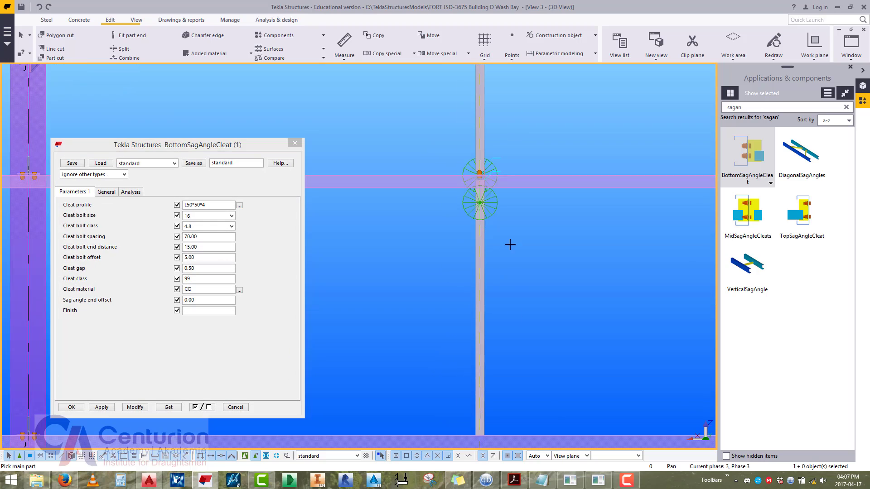
{"action": "scroll", "coordinate": [479, 290], "scroll_direction": "up", "scroll_amount": 3}
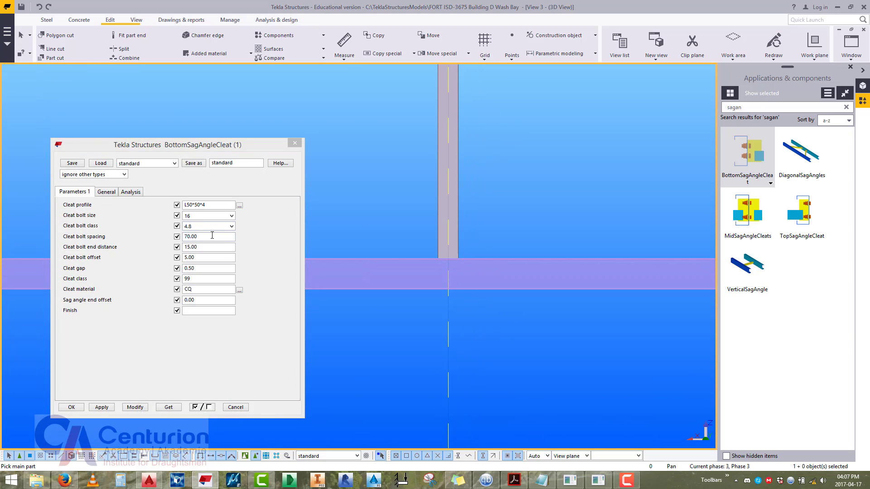
{"action": "left_click_drag", "start_coordinate": [206, 205], "coordinate": [203, 207]}
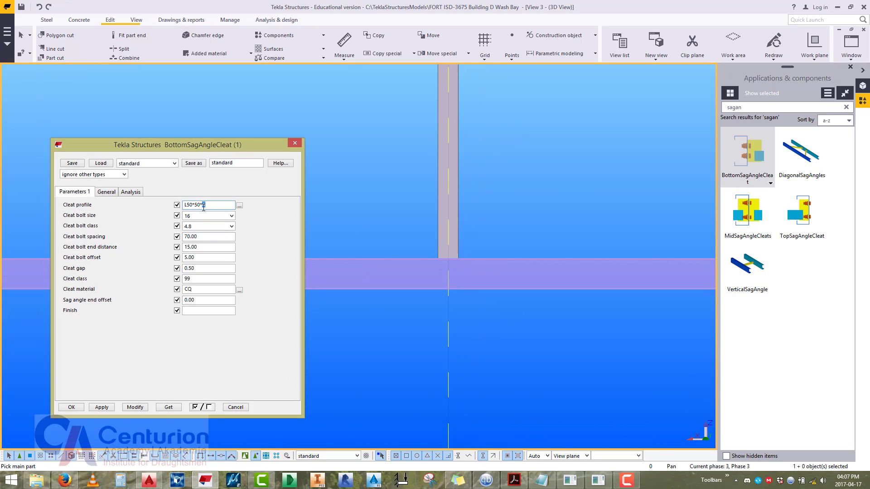
{"action": "type", "text": "3"}
{"action": "left_click", "coordinate": [102, 407]}
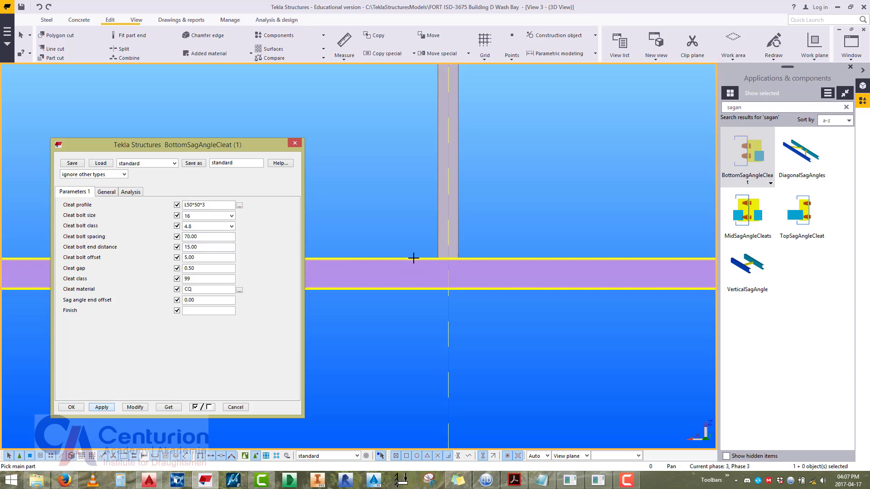
{"action": "left_click", "coordinate": [472, 256]}
{"action": "left_click", "coordinate": [460, 239]}
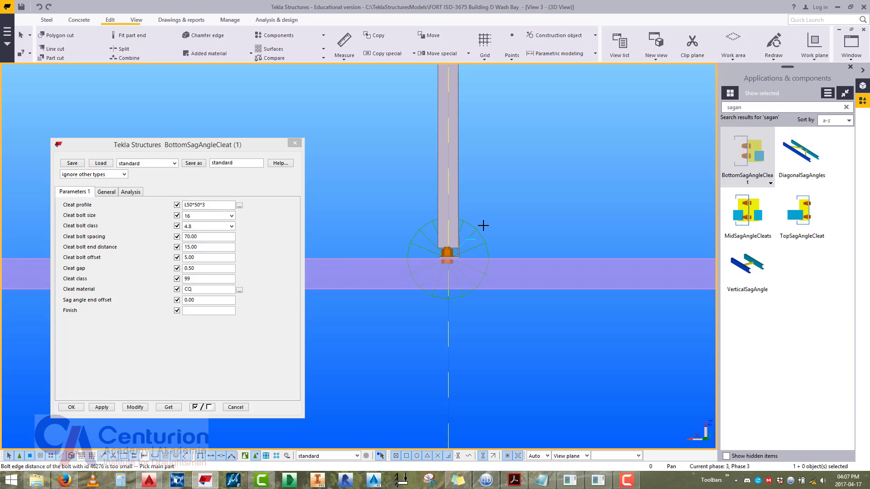
Apply a TopSagAngleCleat connection between the upper girt and the top of the upper sag angle.
{"action": "scroll", "coordinate": [468, 278], "scroll_direction": "down", "scroll_amount": 5}
{"action": "scroll", "coordinate": [468, 278], "scroll_direction": "up", "scroll_amount": 3}
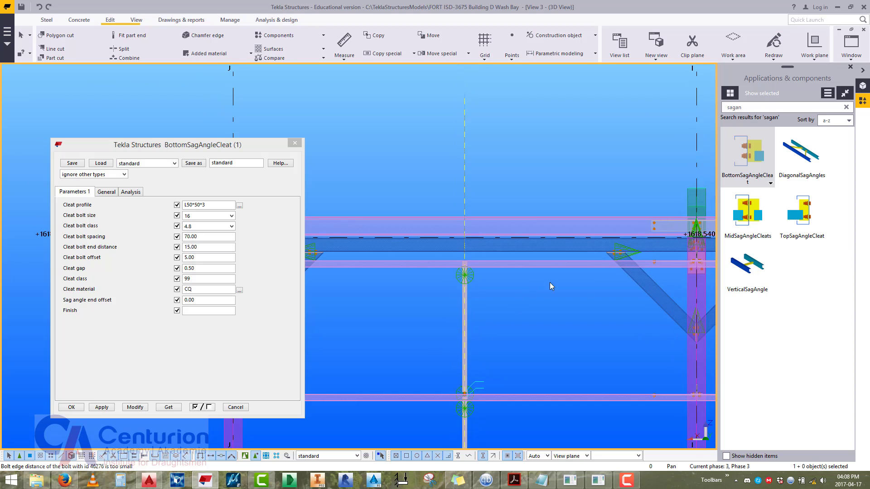
{"action": "left_click", "coordinate": [806, 216]}
{"action": "scroll", "coordinate": [472, 276], "scroll_direction": "up", "scroll_amount": 2}
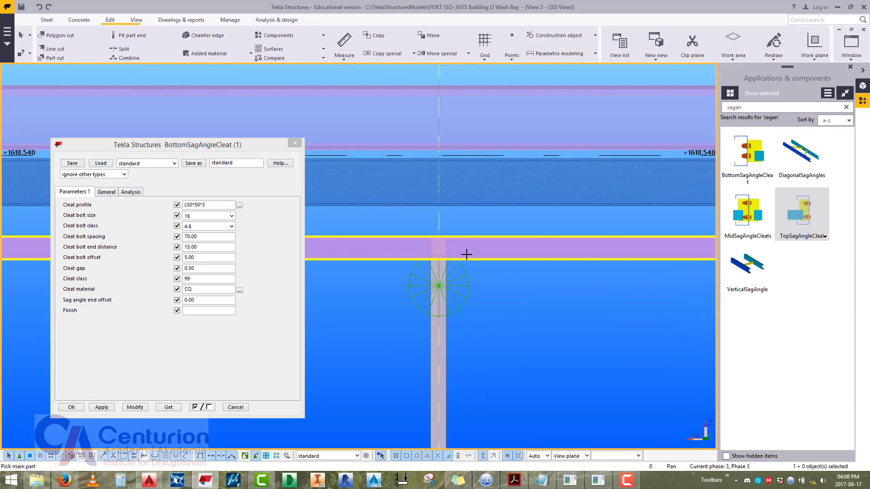
{"action": "left_click", "coordinate": [466, 256]}
{"action": "left_click", "coordinate": [438, 272]}
{"action": "right_click", "coordinate": [484, 228]}
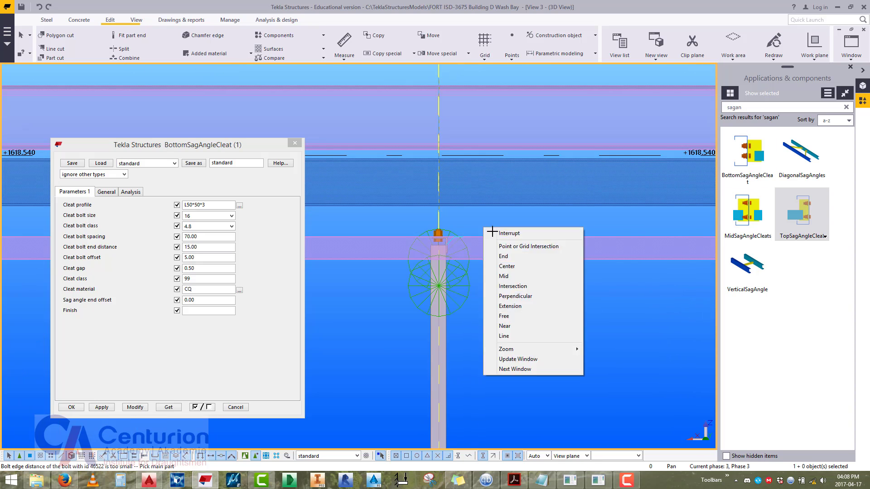
{"action": "left_click", "coordinate": [498, 232]}
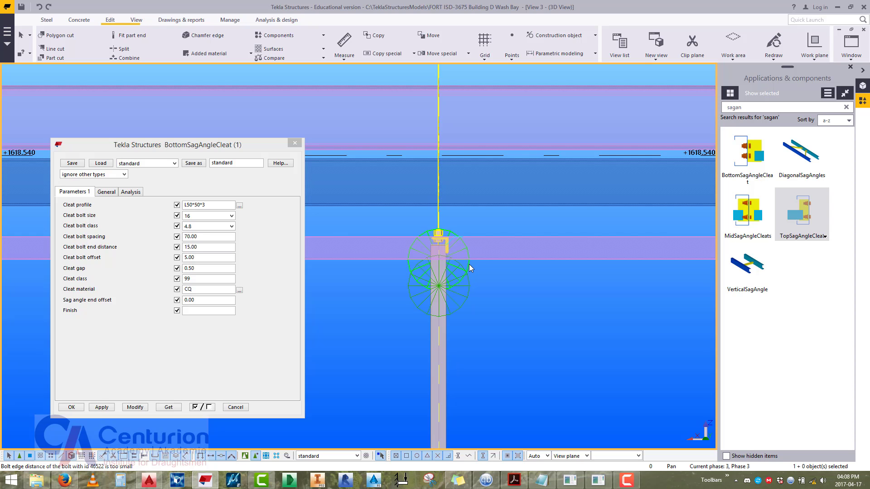
Change the placed TopSagAngleCleat's cleat profile to L50*50*3 and close the open connection dialogs.
{"action": "double_click", "coordinate": [470, 264]}
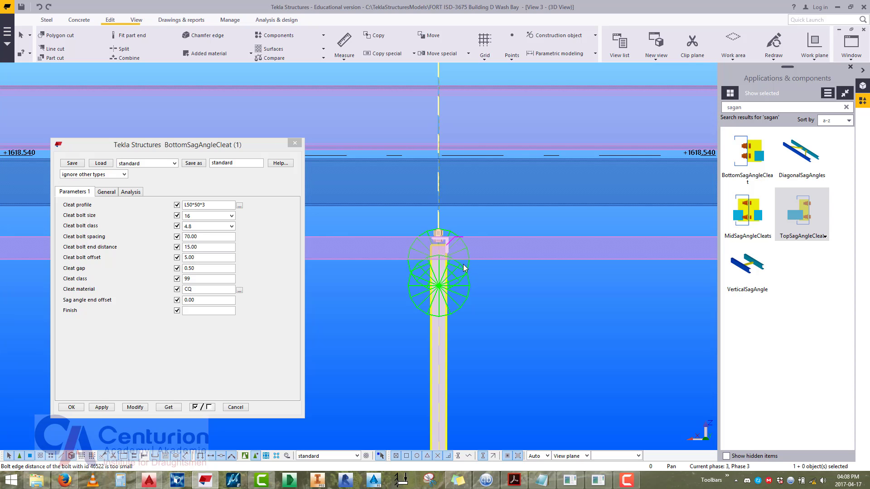
{"action": "double_click", "coordinate": [453, 230]}
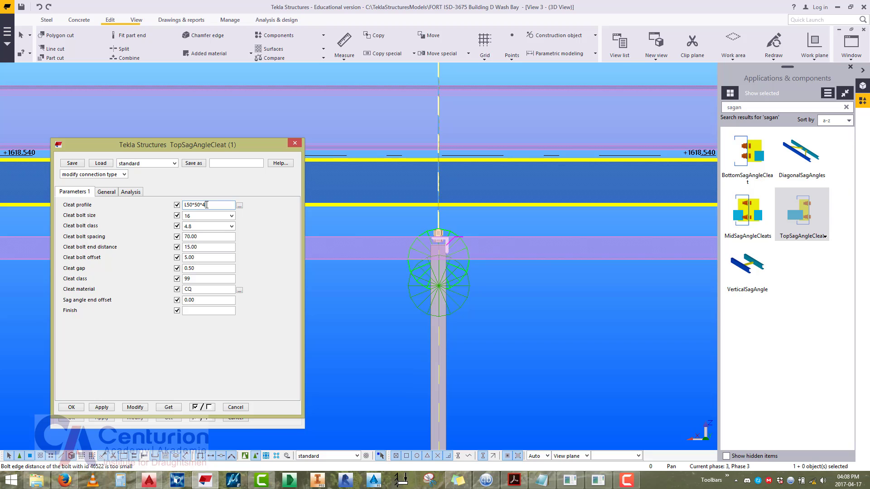
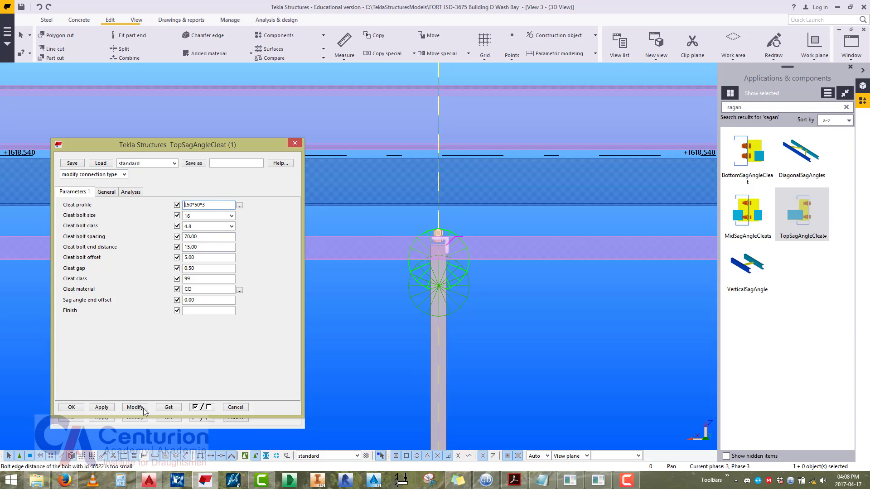
{"action": "left_click", "coordinate": [143, 408]}
{"action": "left_click", "coordinate": [294, 144]}
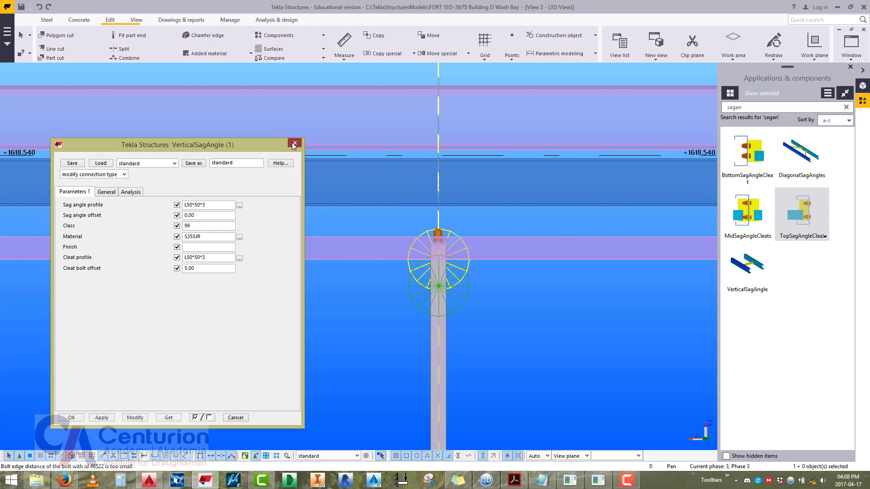
{"action": "left_click", "coordinate": [294, 144]}
{"action": "left_click", "coordinate": [295, 143]}
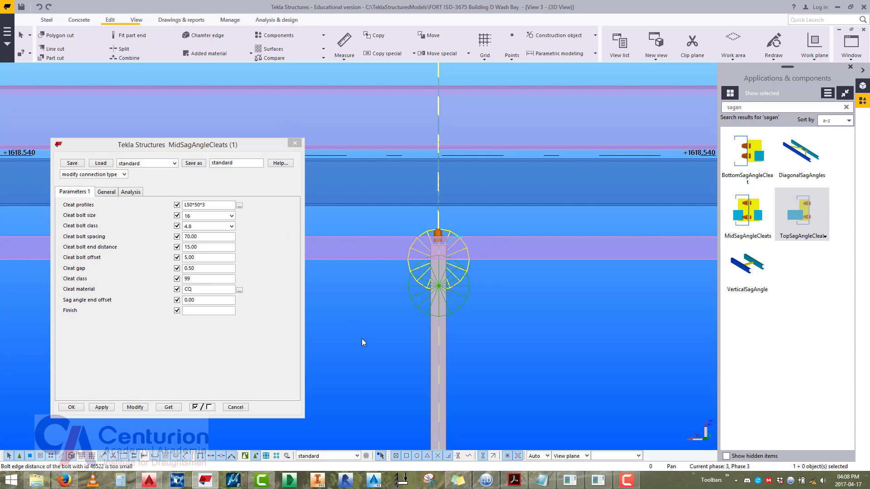
{"action": "left_click", "coordinate": [295, 144]}
Switch to the View 1 3D model window and examine the sag angle cleats at the girts from several sides.
{"action": "scroll", "coordinate": [314, 274], "scroll_direction": "down", "scroll_amount": 5}
{"action": "middle_click_drag", "start_coordinate": [315, 274], "coordinate": [314, 191]}
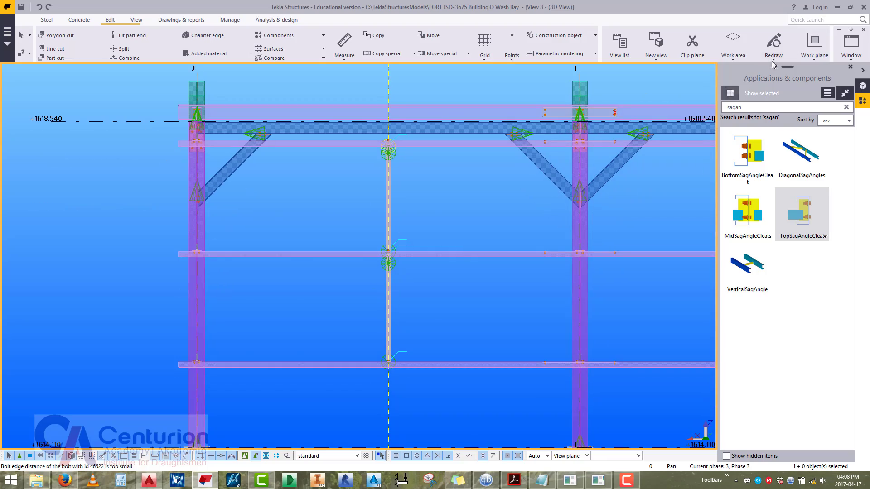
{"action": "left_click", "coordinate": [851, 45]}
{"action": "left_click", "coordinate": [820, 97]}
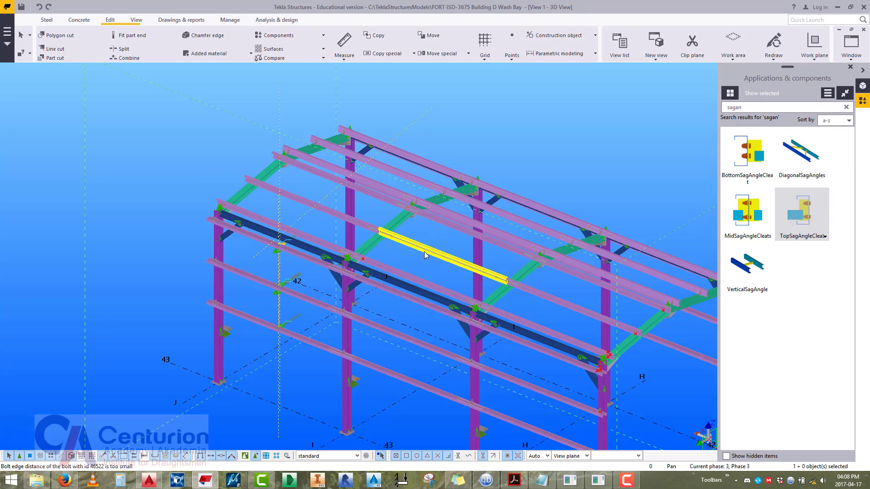
{"action": "middle_click_drag", "start_coordinate": [426, 255], "coordinate": [294, 313], "text": "ctrl"}
{"action": "scroll", "coordinate": [294, 310], "scroll_direction": "up", "scroll_amount": 5}
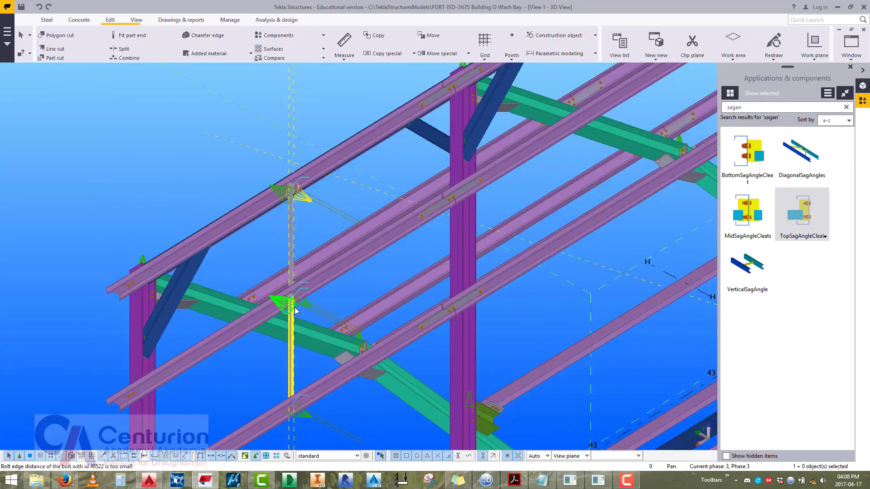
{"action": "scroll", "coordinate": [295, 310], "scroll_direction": "up", "scroll_amount": 8}
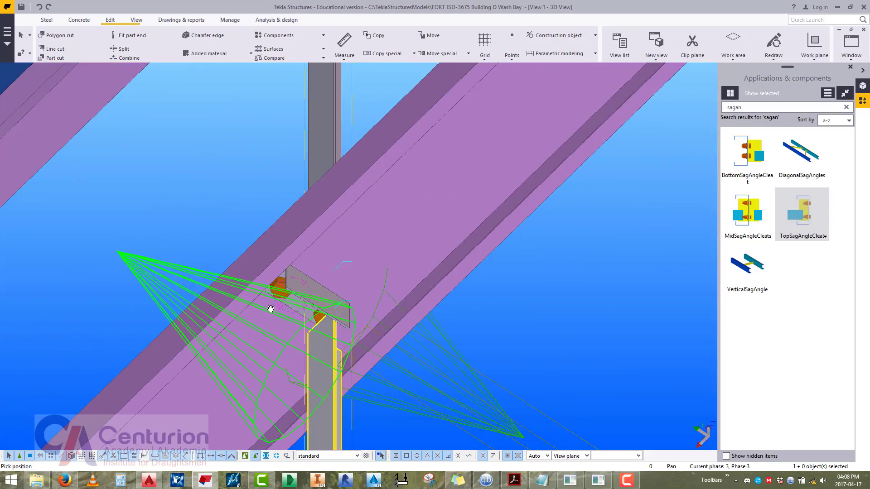
{"action": "middle_click_drag", "start_coordinate": [271, 309], "coordinate": [491, 305], "text": "ctrl"}
{"action": "right_click", "coordinate": [208, 181]}
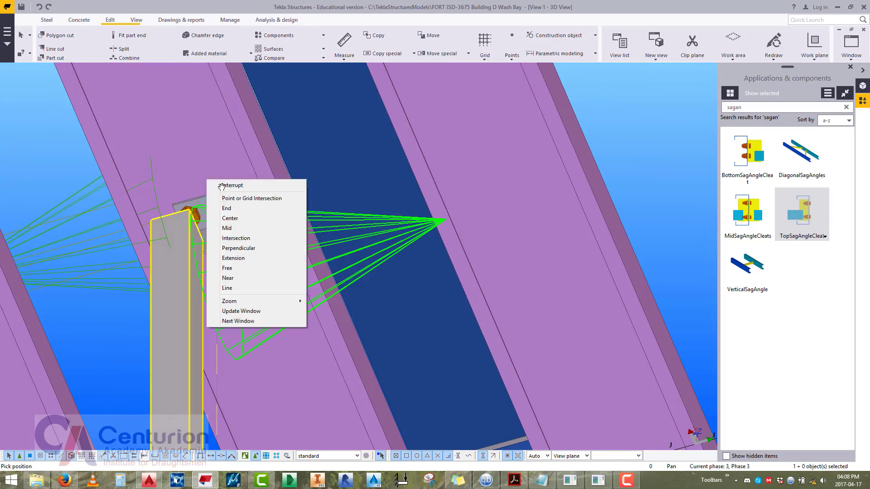
{"action": "middle_click_drag", "start_coordinate": [222, 187], "coordinate": [498, 294], "text": "ctrl"}
{"action": "scroll", "coordinate": [295, 266], "scroll_direction": "down", "scroll_amount": 5}
{"action": "scroll", "coordinate": [296, 284], "scroll_direction": "up", "scroll_amount": 2}
Set the up direction of the bottom sag angle cleat connection to +y and modify the connection.
{"action": "double_click", "coordinate": [294, 295]}
{"action": "scroll", "coordinate": [498, 294], "scroll_direction": "down", "scroll_amount": 5}
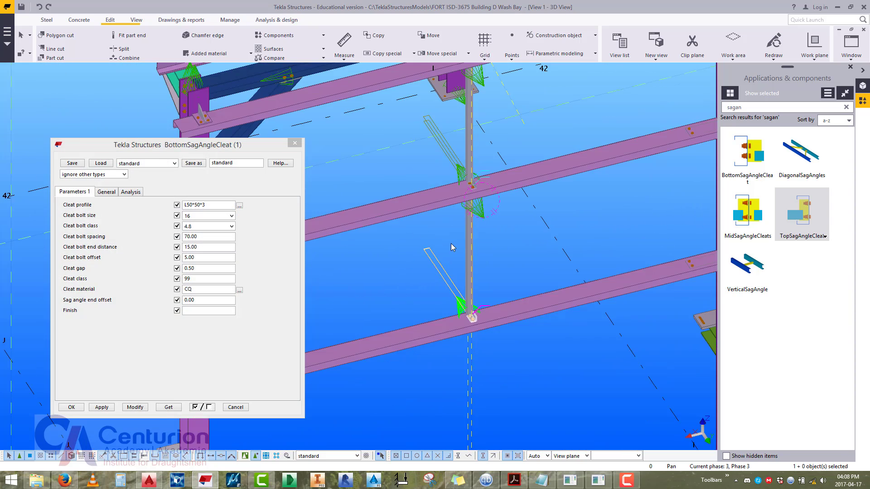
{"action": "scroll", "coordinate": [420, 299], "scroll_direction": "up", "scroll_amount": 4}
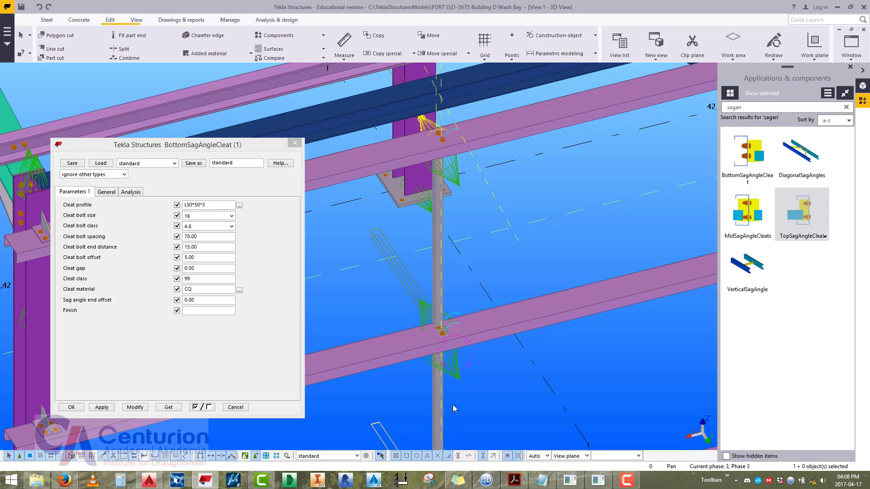
{"action": "scroll", "coordinate": [442, 331], "scroll_direction": "up", "scroll_amount": 5}
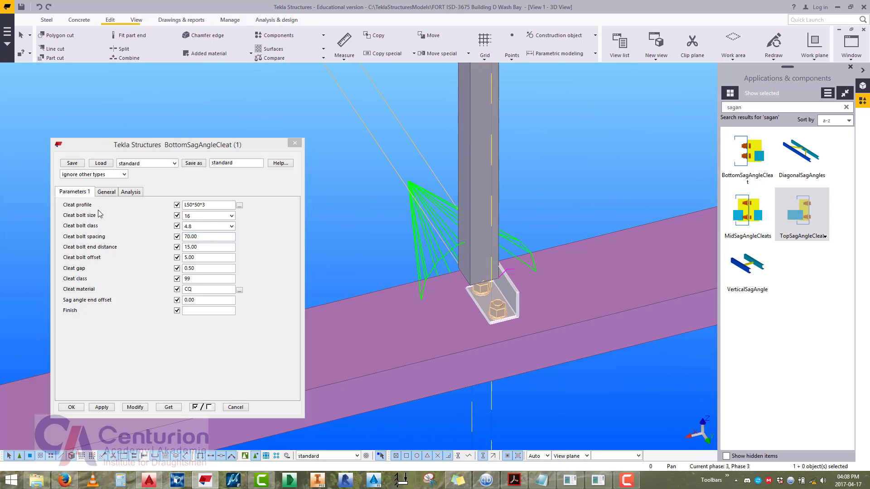
{"action": "left_click", "coordinate": [106, 192]}
{"action": "left_click", "coordinate": [198, 207]}
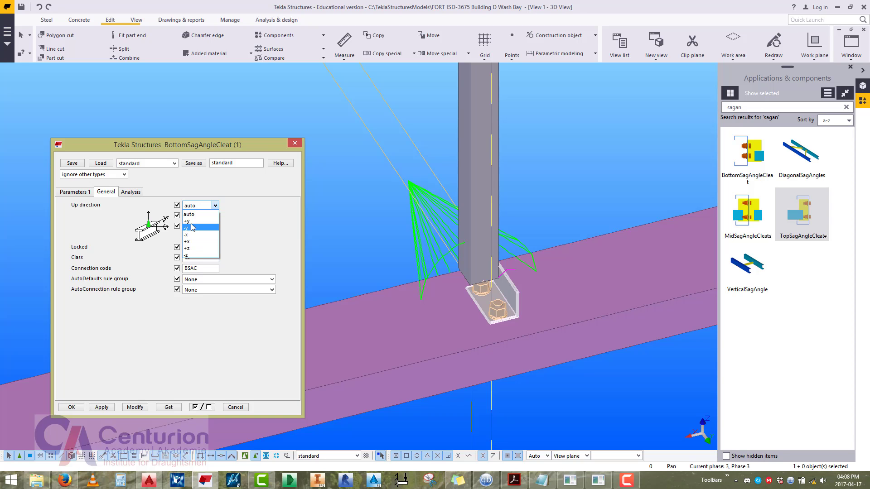
{"action": "left_click", "coordinate": [191, 222]}
{"action": "left_click", "coordinate": [135, 408]}
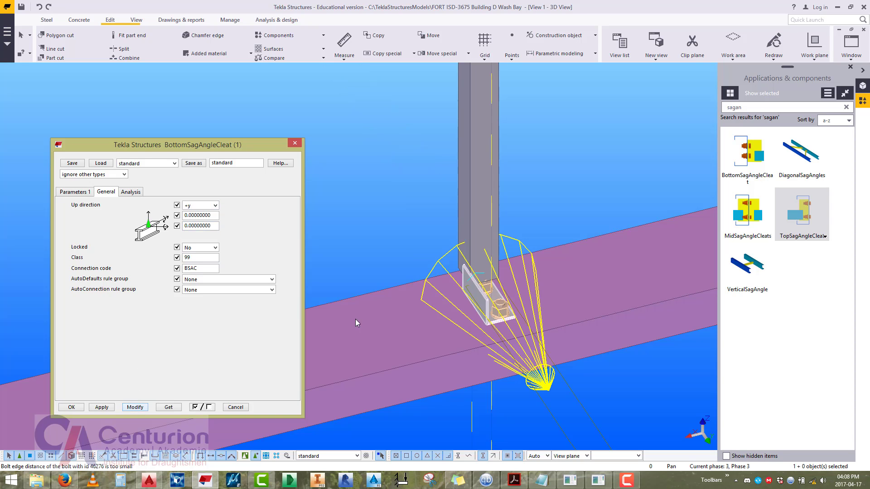
Undo and redo the up direction change to compare the bottom cleat's two orientations up close.
{"action": "middle_click_drag", "start_coordinate": [487, 262], "coordinate": [494, 299]}
{"action": "scroll", "coordinate": [493, 312], "scroll_direction": "up", "scroll_amount": 5}
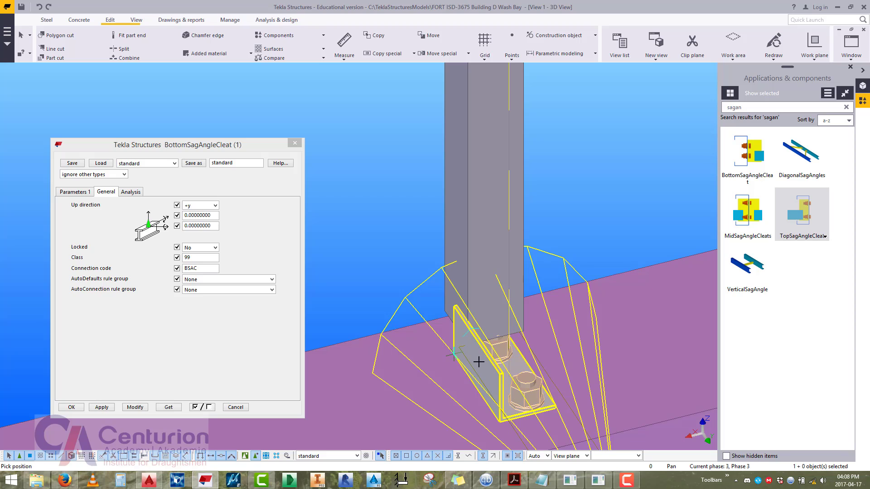
{"action": "middle_click_drag", "start_coordinate": [476, 359], "coordinate": [483, 368]}
{"action": "scroll", "coordinate": [483, 369], "scroll_direction": "up", "scroll_amount": 5}
{"action": "scroll", "coordinate": [498, 358], "scroll_direction": "down", "scroll_amount": 6}
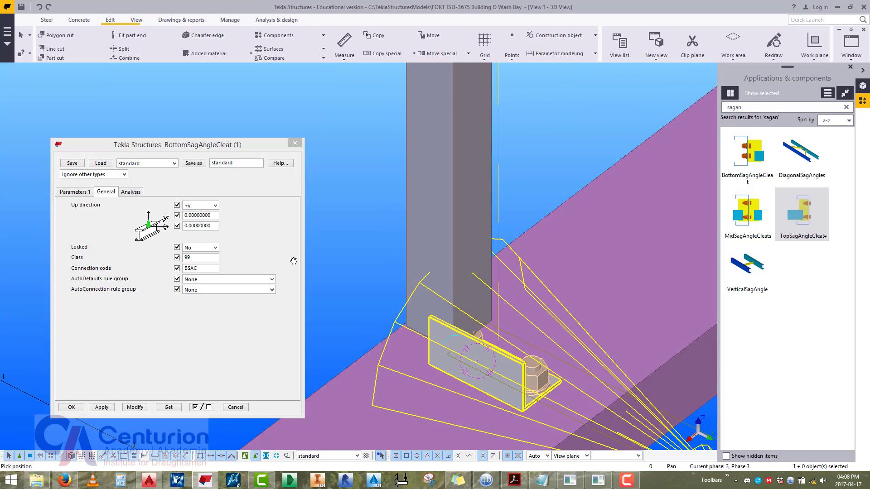
{"action": "left_click", "coordinate": [39, 7]}
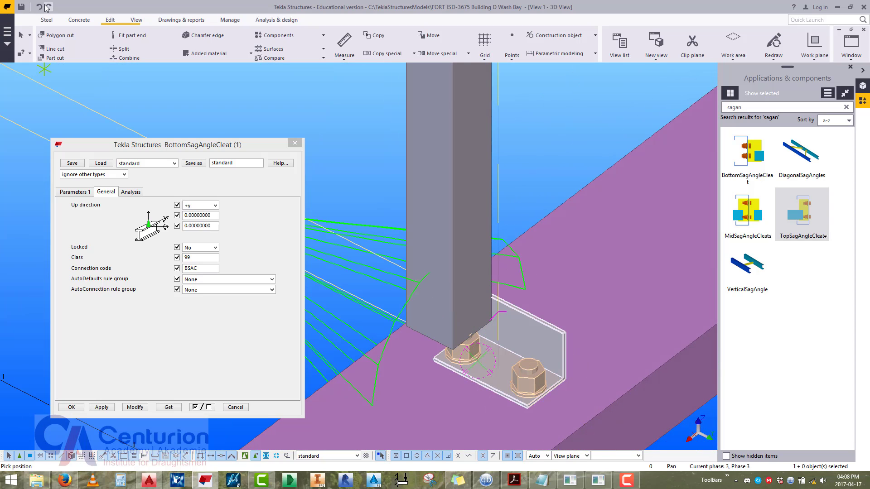
{"action": "left_click", "coordinate": [49, 8]}
{"action": "middle_click_drag", "start_coordinate": [443, 296], "coordinate": [427, 251]}
{"action": "right_click", "coordinate": [340, 214]}
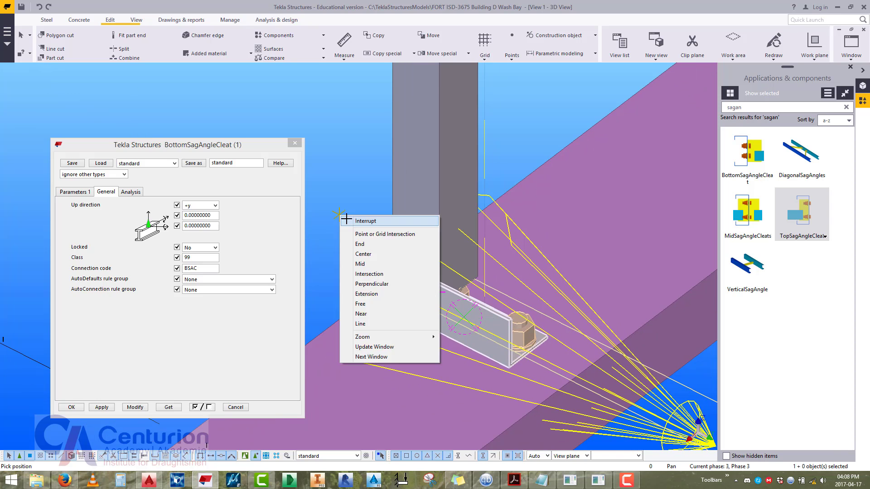
{"action": "left_click", "coordinate": [346, 220]}
Set the bottom sag angle cleat's bolt end distance to 25 and modify the connection.
{"action": "scroll", "coordinate": [379, 325], "scroll_direction": "down", "scroll_amount": 3}
{"action": "middle_click_drag", "start_coordinate": [379, 326], "coordinate": [379, 316]}
{"action": "scroll", "coordinate": [378, 316], "scroll_direction": "down", "scroll_amount": 4}
{"action": "scroll", "coordinate": [398, 314], "scroll_direction": "up", "scroll_amount": 3}
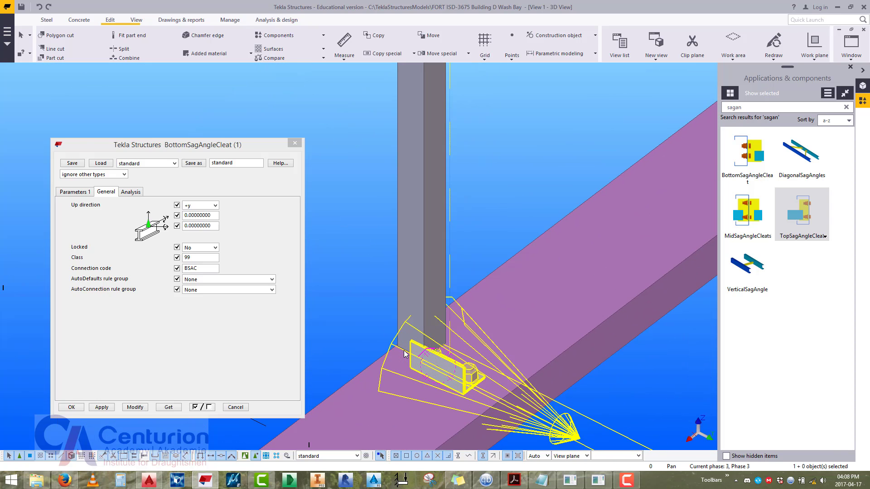
{"action": "left_click", "coordinate": [75, 192]}
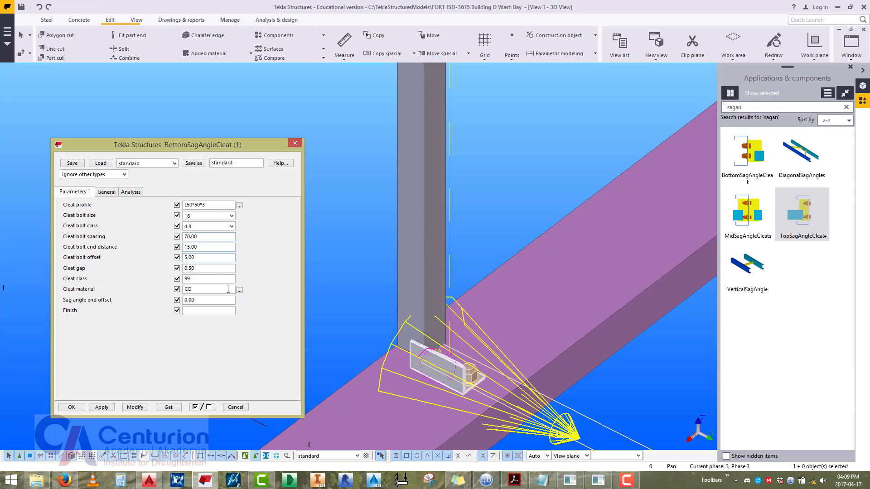
{"action": "left_click_drag", "start_coordinate": [202, 247], "coordinate": [167, 244]}
{"action": "type", "text": "25"}
{"action": "left_click", "coordinate": [136, 412]}
{"action": "middle_click_drag", "start_coordinate": [473, 369], "coordinate": [458, 311], "text": "ctrl"}
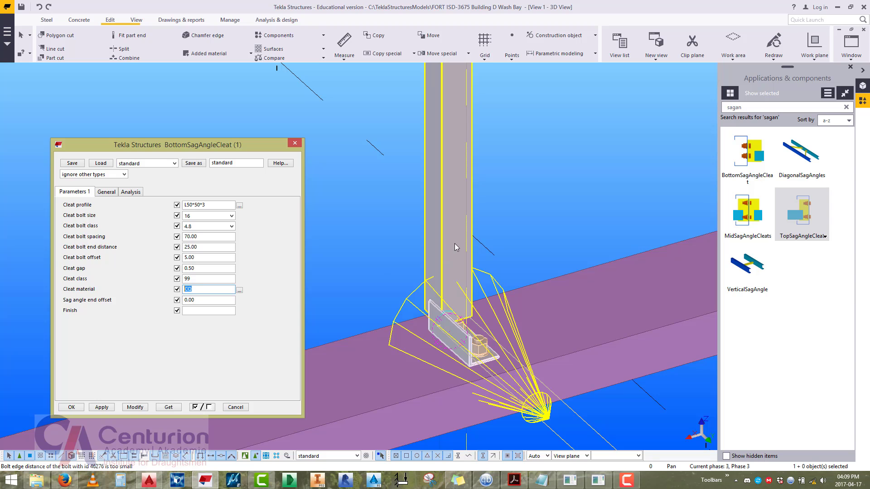
Copy the material S355JR from the sag angle's beam properties and apply it as the bottom cleat's material.
{"action": "double_click", "coordinate": [455, 243]}
{"action": "double_click", "coordinate": [631, 193]}
{"action": "key", "text": "ctrl+c"}
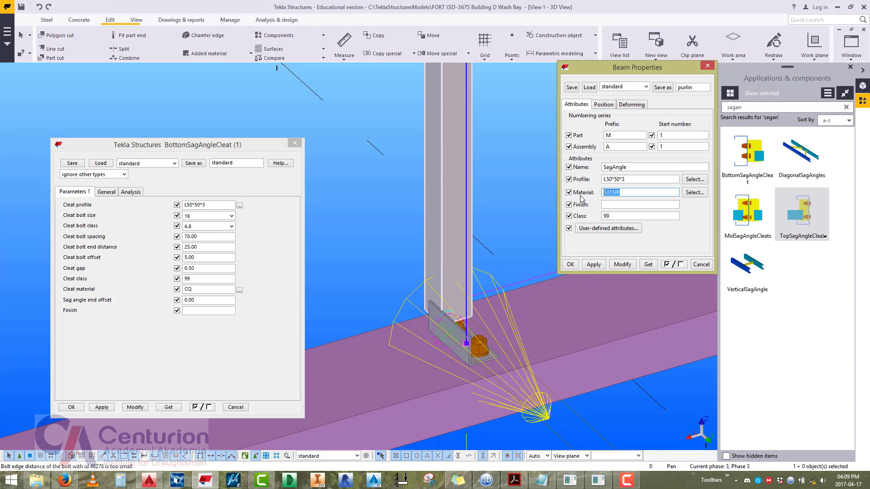
{"action": "left_click", "coordinate": [702, 265]}
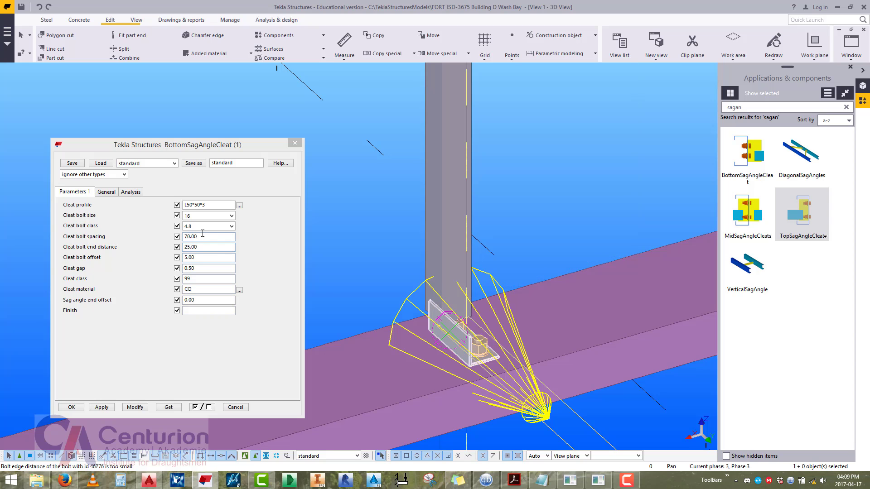
{"action": "double_click", "coordinate": [203, 289]}
{"action": "key", "text": "ctrl+v"}
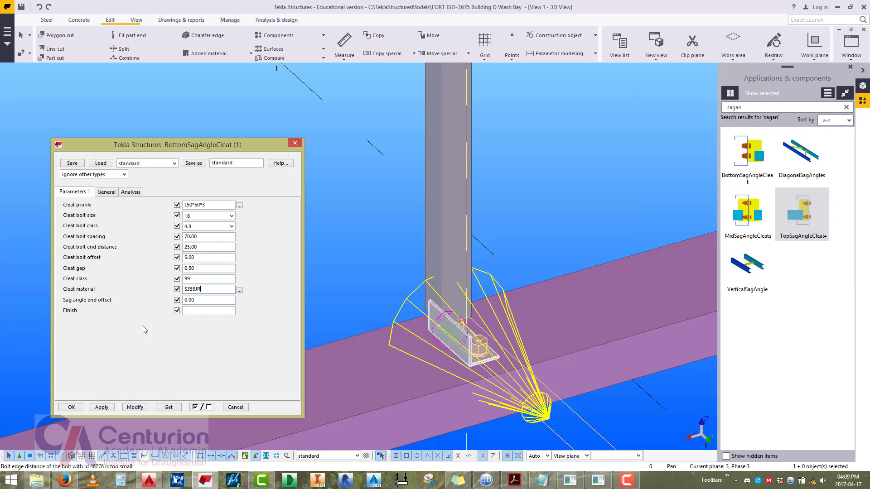
{"action": "left_click", "coordinate": [130, 408]}
{"action": "middle_click_drag", "start_coordinate": [490, 297], "coordinate": [435, 298], "text": "ctrl"}
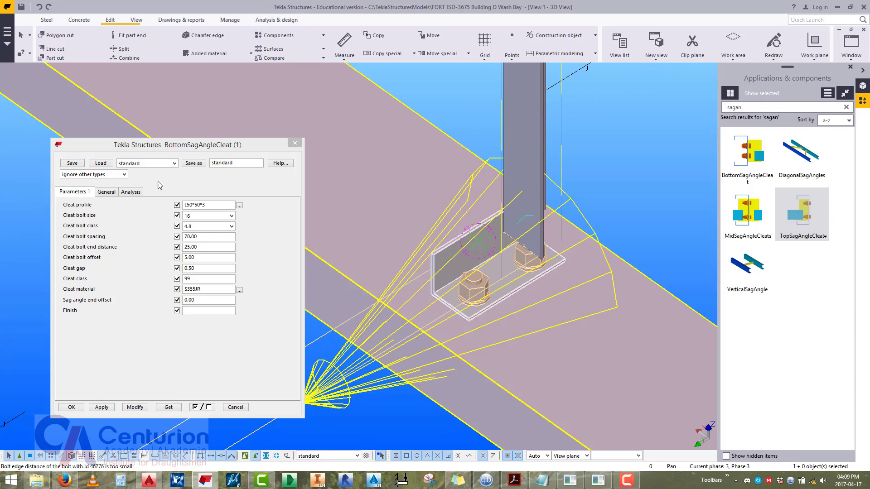
Select bolt class 4.8 for the bottom sag angle cleat, modify the connection and close its properties.
{"action": "left_click", "coordinate": [201, 227]}
{"action": "left_click", "coordinate": [186, 311]}
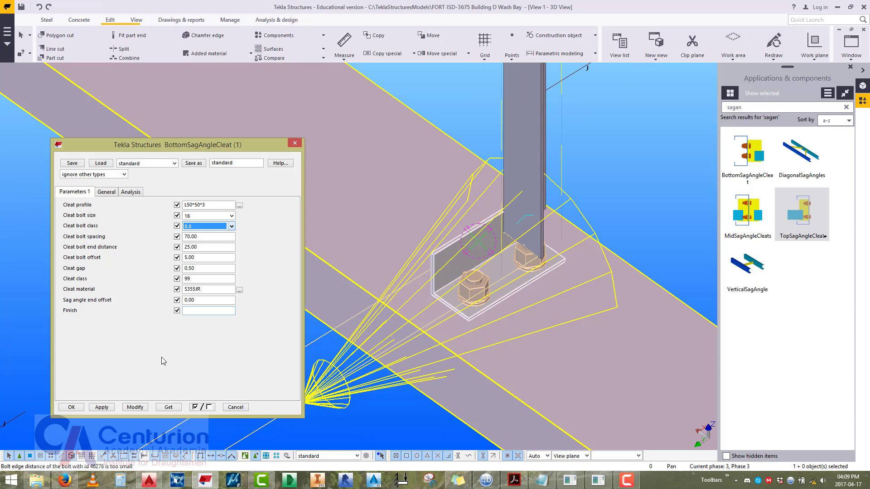
{"action": "left_click", "coordinate": [134, 407]}
{"action": "middle_click_drag", "start_coordinate": [284, 222], "coordinate": [308, 227]}
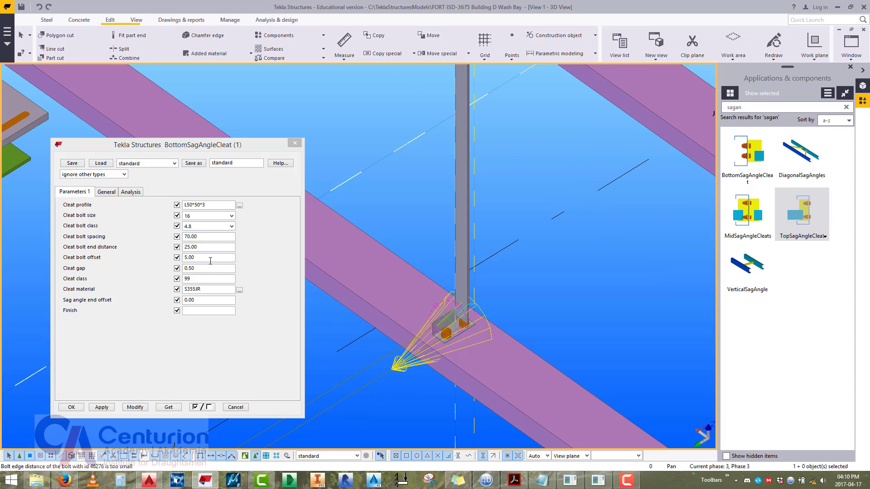
{"action": "scroll", "coordinate": [438, 336], "scroll_direction": "down", "scroll_amount": 2}
{"action": "middle_click_drag", "start_coordinate": [439, 336], "coordinate": [443, 414]}
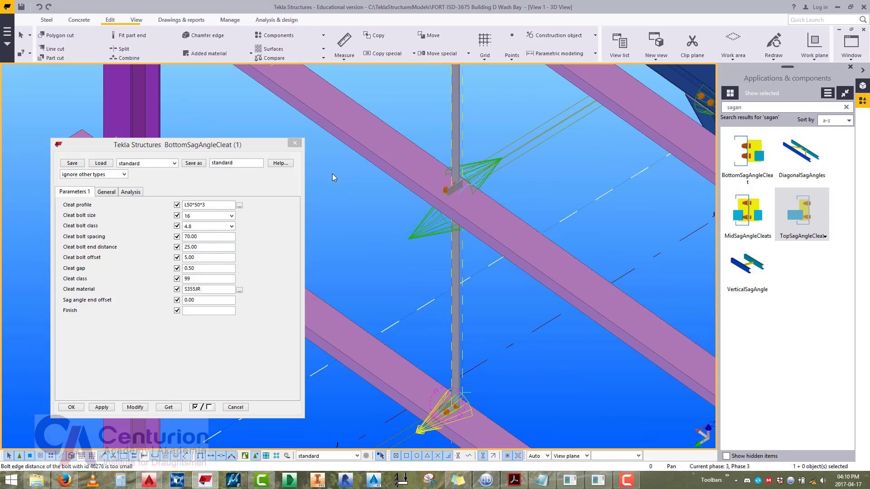
{"action": "left_click", "coordinate": [294, 143]}
Set the up direction of the mid sag angle cleats connection to +y and modify the connection.
{"action": "scroll", "coordinate": [381, 210], "scroll_direction": "up", "scroll_amount": 3}
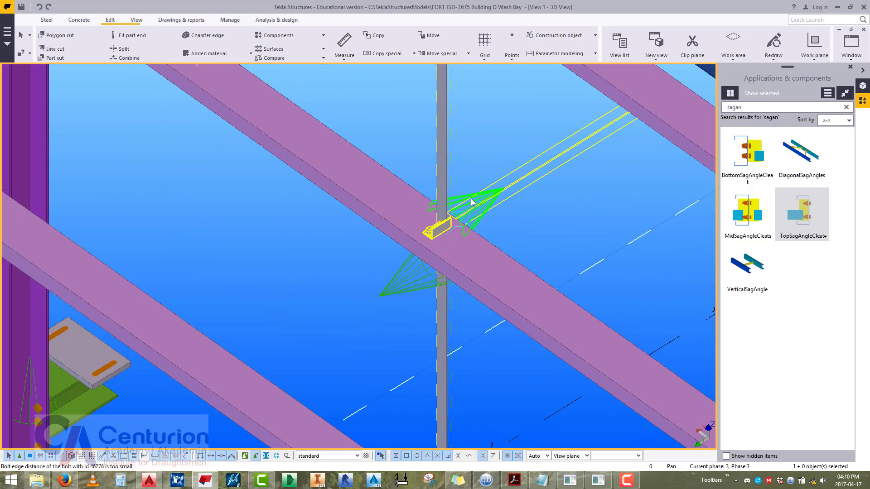
{"action": "double_click", "coordinate": [472, 199]}
{"action": "left_click", "coordinate": [105, 192]}
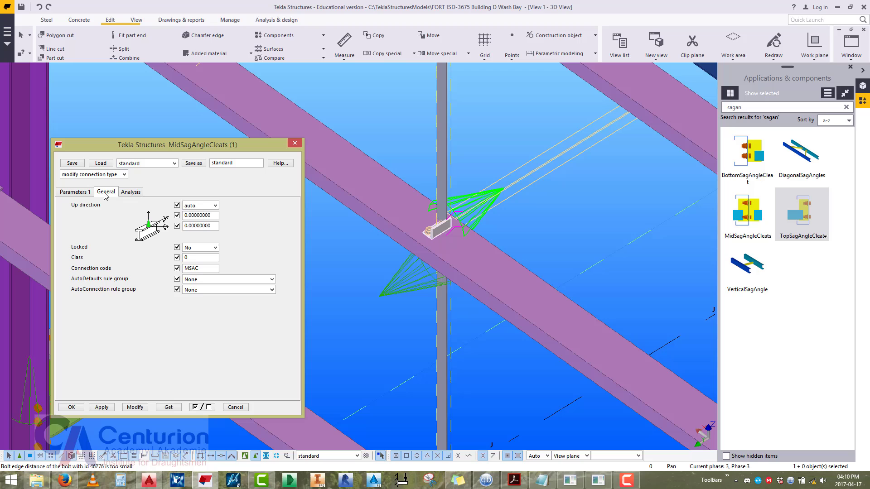
{"action": "left_click", "coordinate": [203, 205]}
{"action": "left_click", "coordinate": [190, 220]}
{"action": "left_click", "coordinate": [134, 407]}
Set the mid sag angle cleats' bolt end distance to 25 and material to S355JR, modify the connection and close its properties.
{"action": "left_click", "coordinate": [85, 193]}
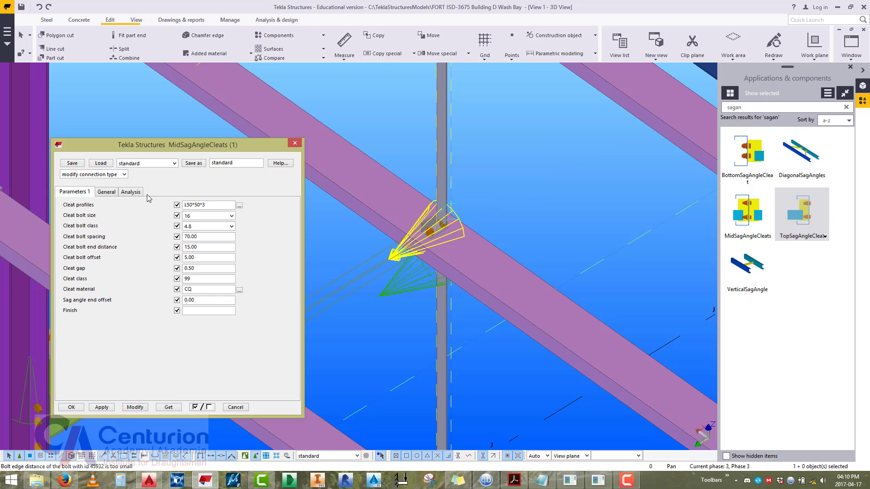
{"action": "double_click", "coordinate": [202, 248]}
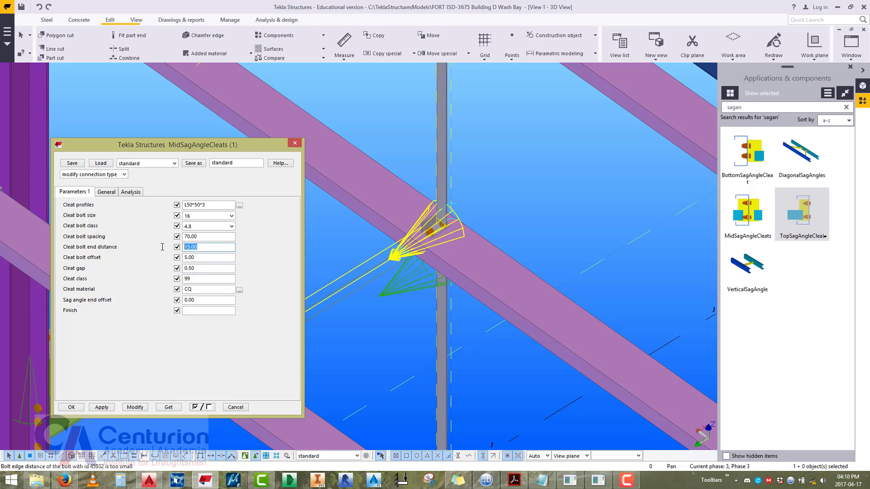
{"action": "type", "text": "25"}
{"action": "left_click_drag", "start_coordinate": [200, 288], "coordinate": [171, 289]}
{"action": "type", "text": "S355JR"}
{"action": "left_click", "coordinate": [134, 407]}
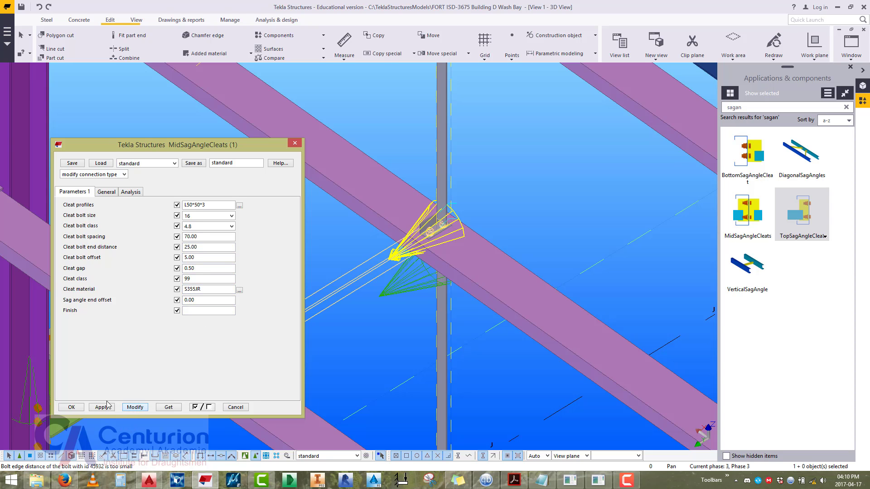
{"action": "left_click", "coordinate": [72, 409]}
Open the top sag angle cleat connection and enter a bolt end distance of 25 and the material S355JR.
{"action": "scroll", "coordinate": [413, 205], "scroll_direction": "up", "scroll_amount": 4}
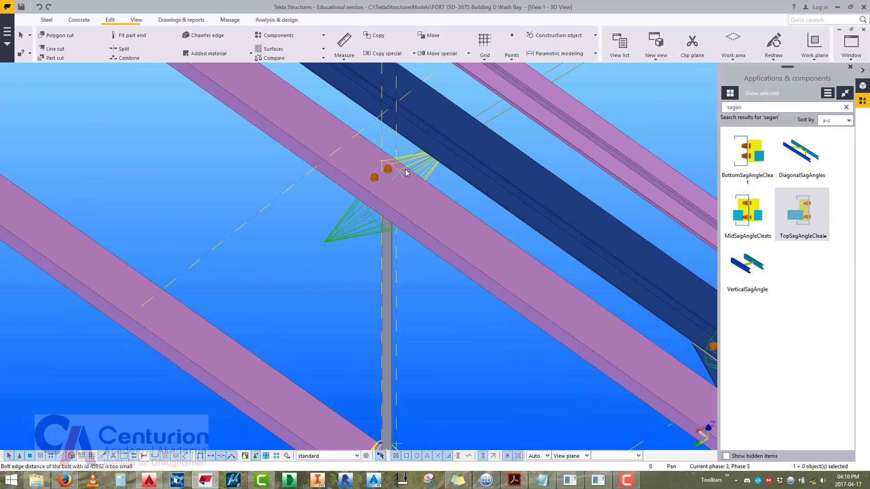
{"action": "double_click", "coordinate": [429, 169]}
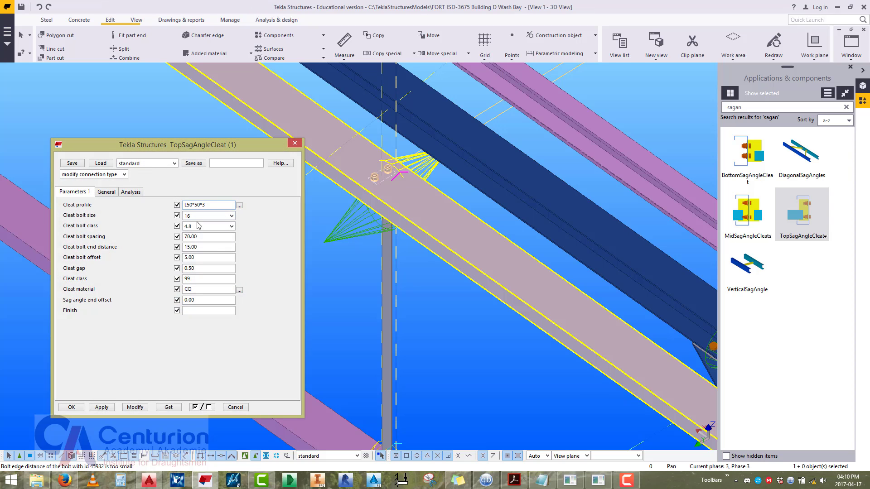
{"action": "left_click_drag", "start_coordinate": [200, 246], "coordinate": [139, 253]}
{"action": "type", "text": "25"}
{"action": "type", "text": "S355JR"}
Set the up direction of the top sag angle cleat connection to +y and modify the connection.
{"action": "left_click", "coordinate": [110, 193]}
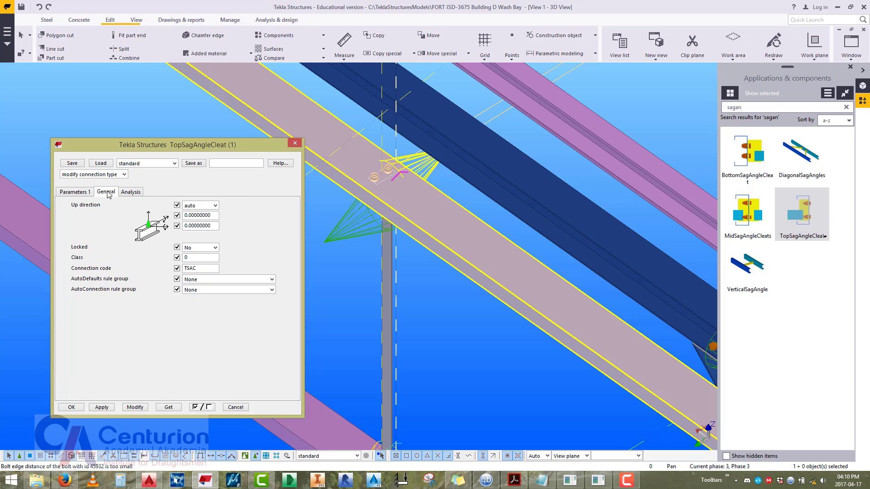
{"action": "left_click", "coordinate": [199, 205]}
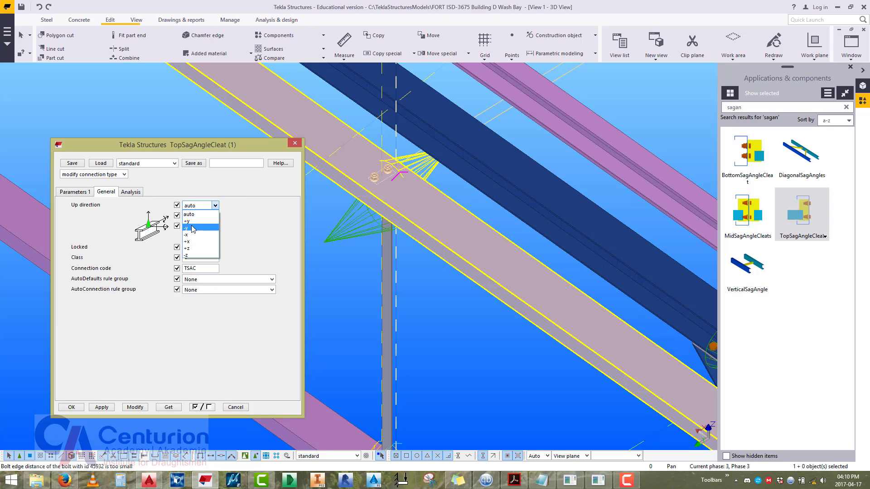
{"action": "left_click", "coordinate": [184, 244]}
{"action": "left_click", "coordinate": [135, 407]}
{"action": "middle_click_drag", "start_coordinate": [369, 346], "coordinate": [367, 286]}
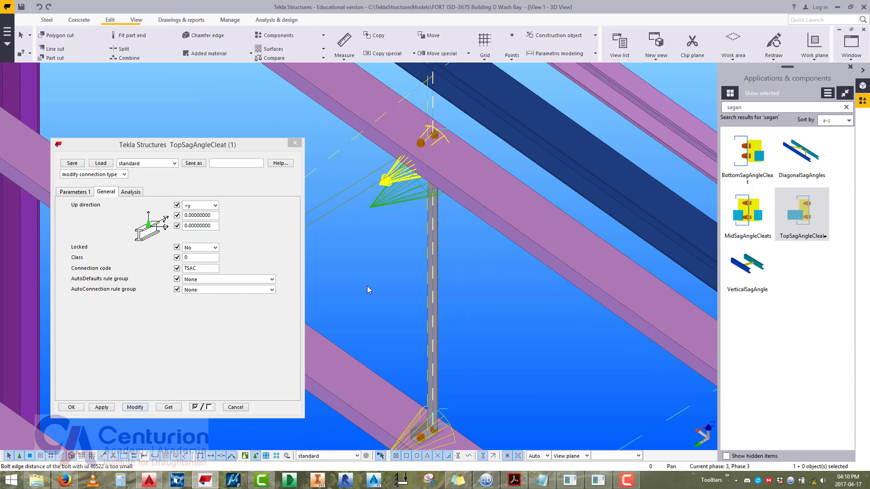
{"action": "left_click", "coordinate": [135, 407]}
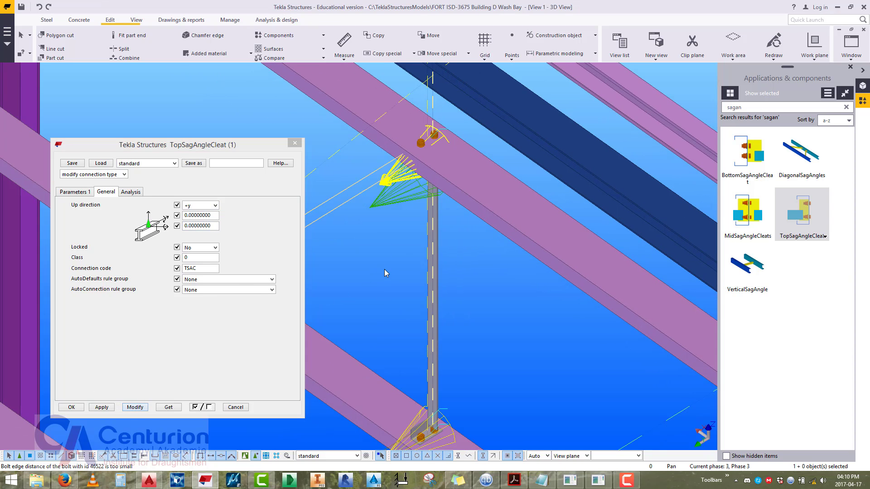
Switch to the plan view and explode the top sag angle cleat component on the girt at grid line 43.
{"action": "key", "text": "ctrl+p"}
{"action": "middle_click_drag", "start_coordinate": [497, 301], "coordinate": [449, 272]}
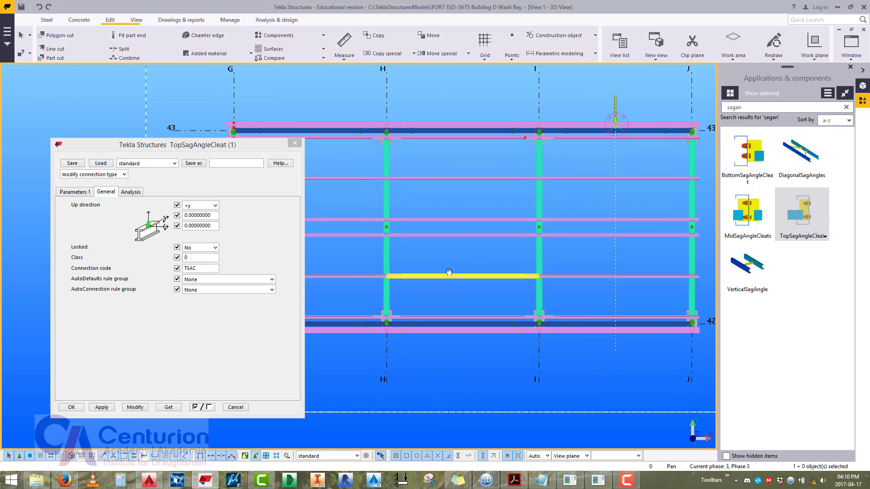
{"action": "scroll", "coordinate": [415, 327], "scroll_direction": "up", "scroll_amount": 5}
{"action": "middle_click_drag", "start_coordinate": [415, 326], "coordinate": [277, 319]}
{"action": "scroll", "coordinate": [423, 349], "scroll_direction": "down", "scroll_amount": 1}
{"action": "scroll", "coordinate": [423, 349], "scroll_direction": "down", "scroll_amount": 3}
{"action": "scroll", "coordinate": [686, 209], "scroll_direction": "up", "scroll_amount": 1}
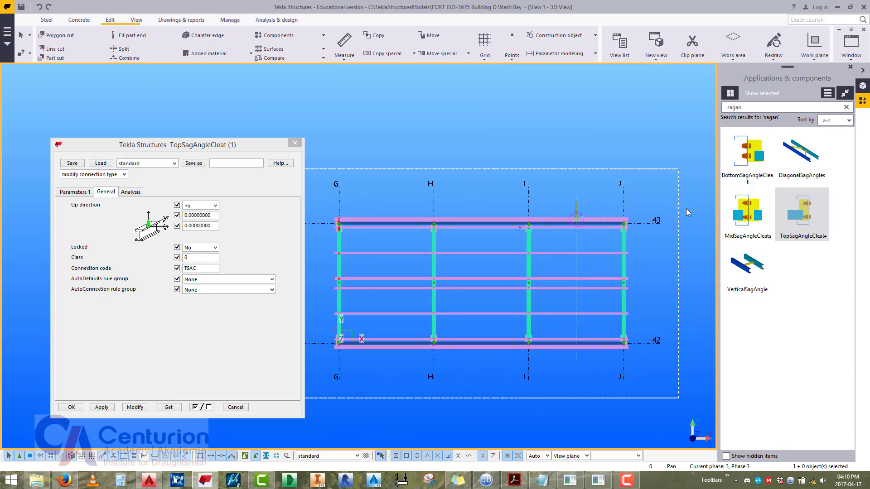
{"action": "scroll", "coordinate": [489, 224], "scroll_direction": "up", "scroll_amount": 4}
{"action": "scroll", "coordinate": [565, 194], "scroll_direction": "up", "scroll_amount": 4}
{"action": "scroll", "coordinate": [565, 194], "scroll_direction": "up", "scroll_amount": 2}
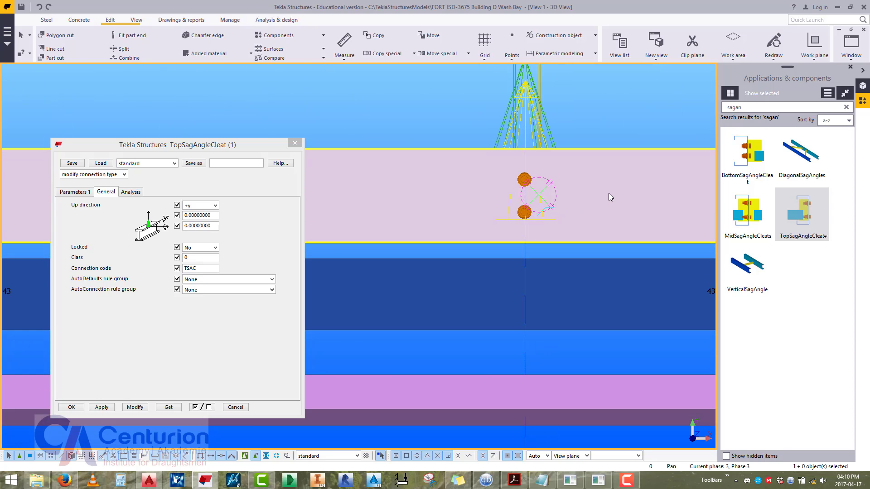
{"action": "middle_click_drag", "start_coordinate": [608, 193], "coordinate": [586, 293]}
{"action": "scroll", "coordinate": [562, 199], "scroll_direction": "up", "scroll_amount": 2}
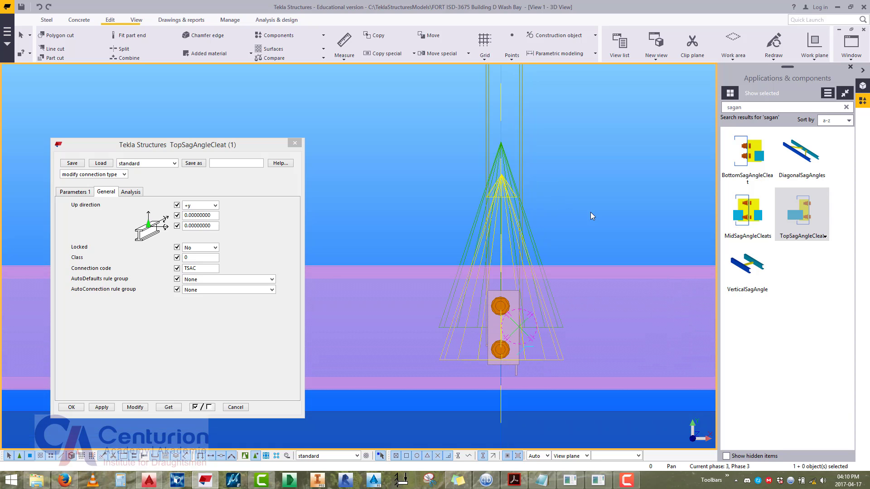
{"action": "right_click", "coordinate": [574, 213]}
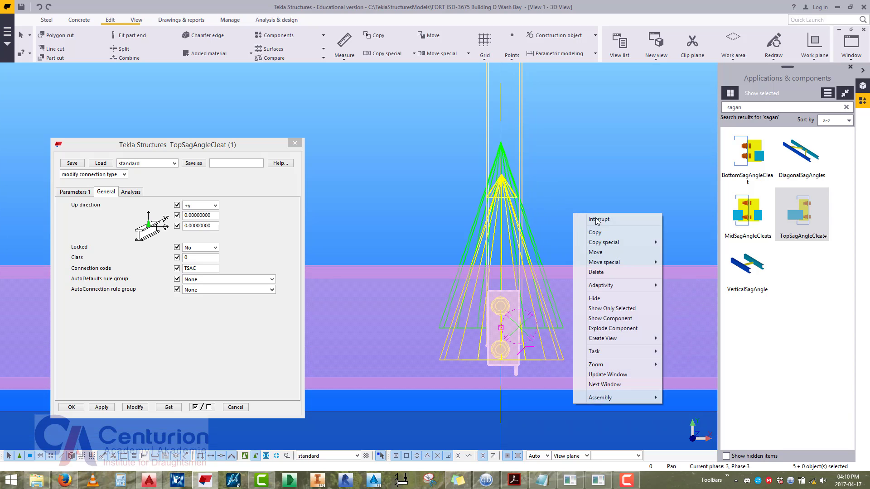
{"action": "left_click", "coordinate": [602, 327]}
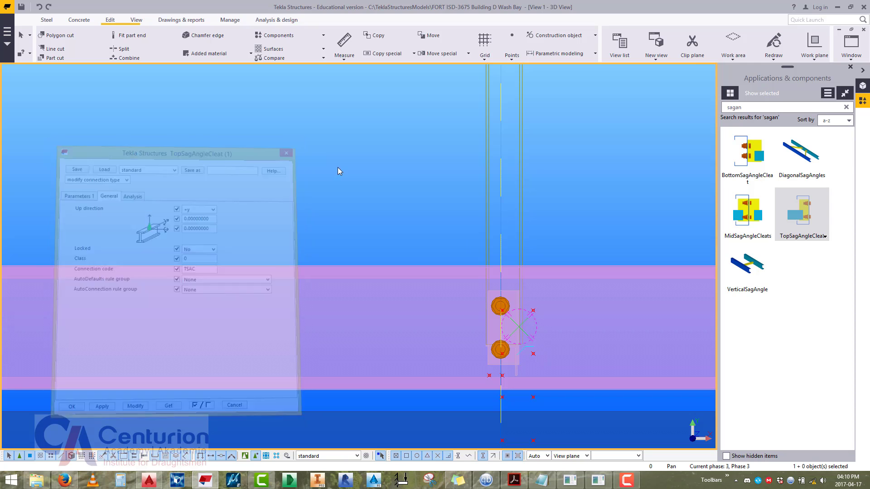
Open the beam properties of the sag angle at the exploded cleat, exclude all properties from modification and show its position settings.
{"action": "middle_click_drag", "start_coordinate": [518, 342], "coordinate": [469, 305]}
{"action": "left_click", "coordinate": [468, 306]}
{"action": "scroll", "coordinate": [469, 306], "scroll_direction": "up", "scroll_amount": 3}
{"action": "middle_click_drag", "start_coordinate": [473, 368], "coordinate": [475, 290]}
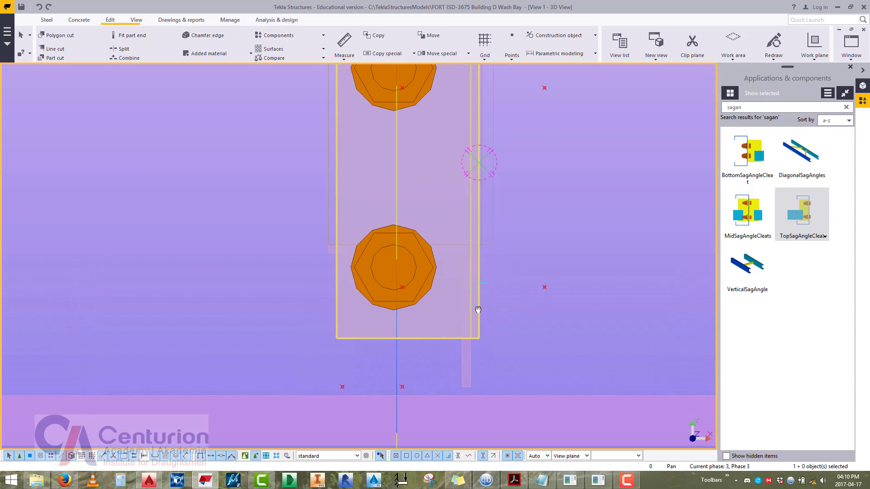
{"action": "scroll", "coordinate": [477, 355], "scroll_direction": "down", "scroll_amount": 3}
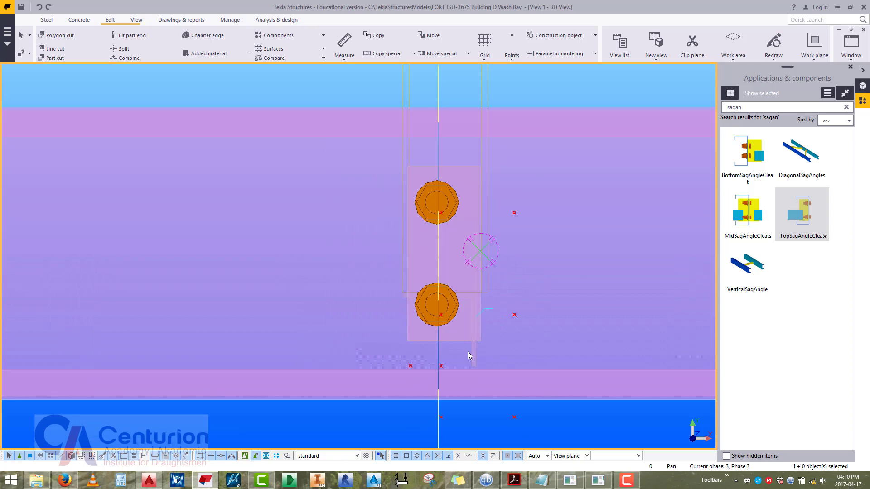
{"action": "double_click", "coordinate": [471, 357]}
{"action": "double_click", "coordinate": [472, 358]}
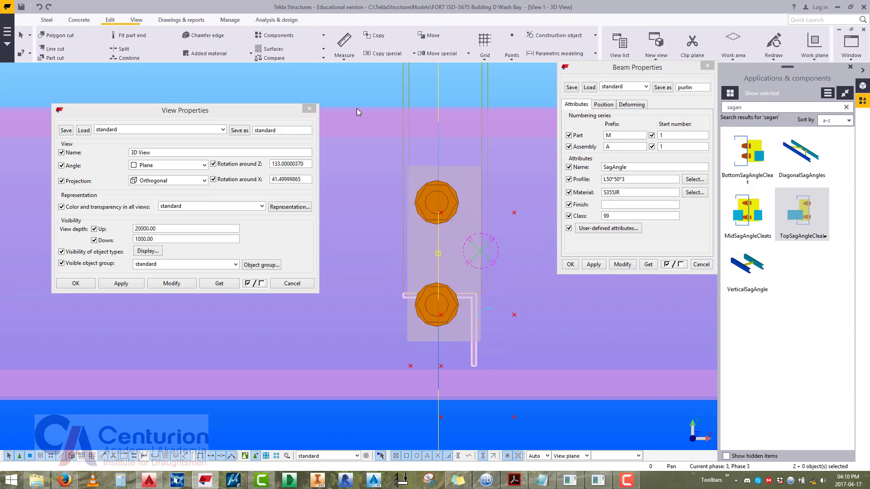
{"action": "left_click", "coordinate": [309, 108]}
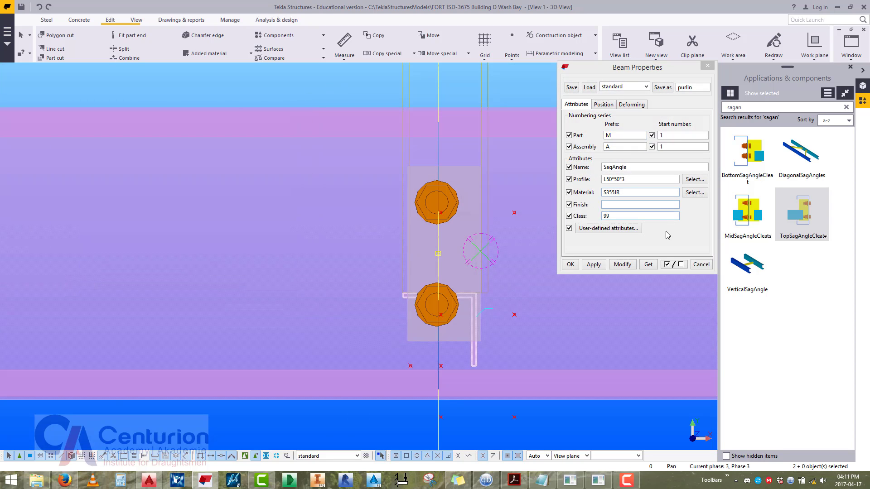
{"action": "left_click", "coordinate": [668, 265]}
{"action": "left_click", "coordinate": [603, 105]}
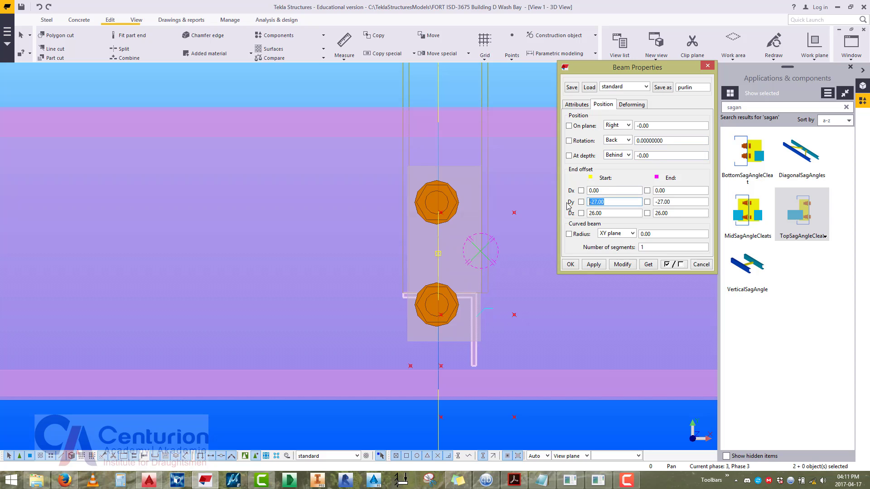
Set the sag angle's start and end offsets Dy and Dz to 0 and modify the beam.
{"action": "type", "text": "0"}
{"action": "double_click", "coordinate": [680, 213]}
{"action": "type", "text": "0"}
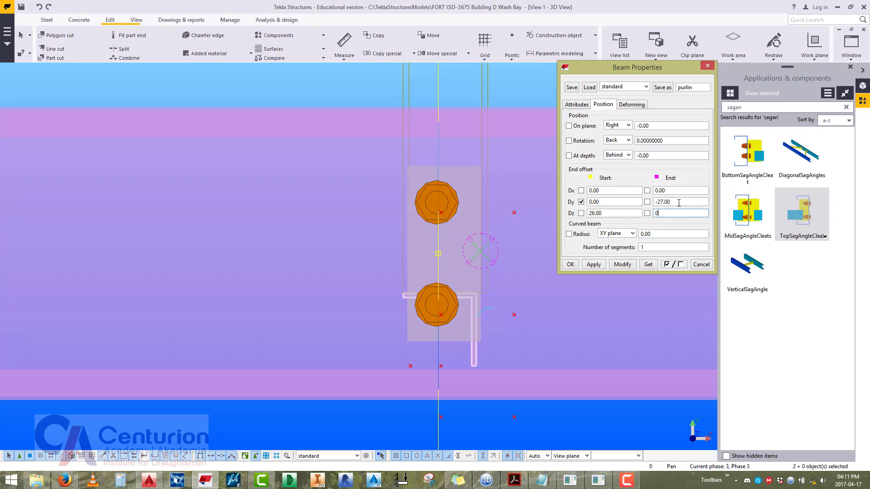
{"action": "double_click", "coordinate": [662, 202]}
{"action": "type", "text": "0"}
{"action": "double_click", "coordinate": [612, 213]}
{"action": "type", "text": "0"}
{"action": "left_click", "coordinate": [623, 265]}
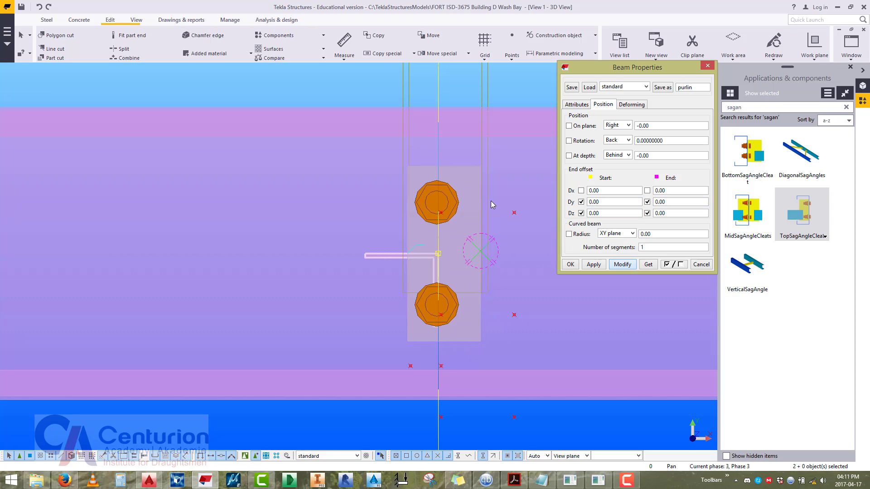
Move the sag angle sideways from its corner point towards the long edge of the cleat.
{"action": "middle_click_drag", "start_coordinate": [480, 202], "coordinate": [469, 237]}
{"action": "scroll", "coordinate": [435, 293], "scroll_direction": "up", "scroll_amount": 4}
{"action": "right_click", "coordinate": [446, 249]}
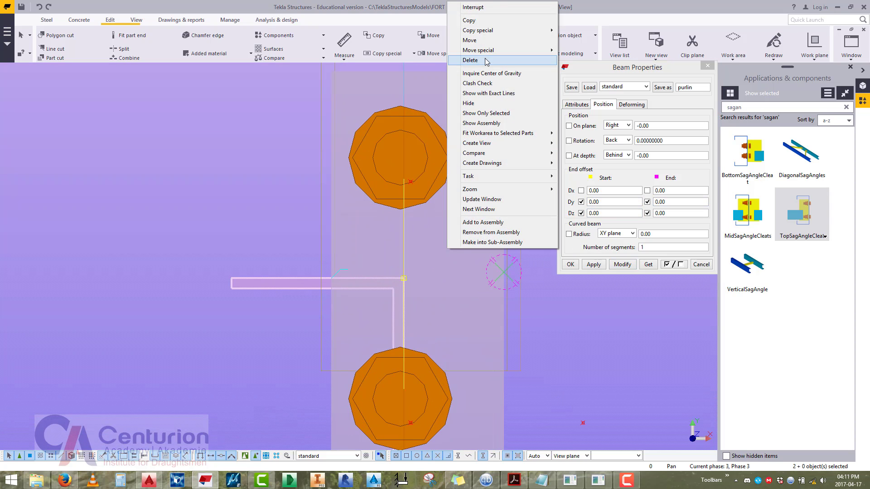
{"action": "left_click", "coordinate": [471, 40]}
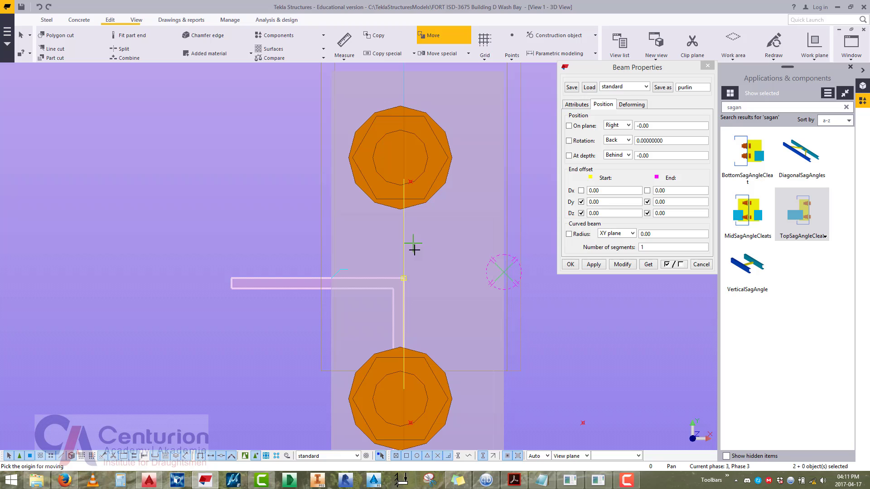
{"action": "left_click", "coordinate": [404, 278]}
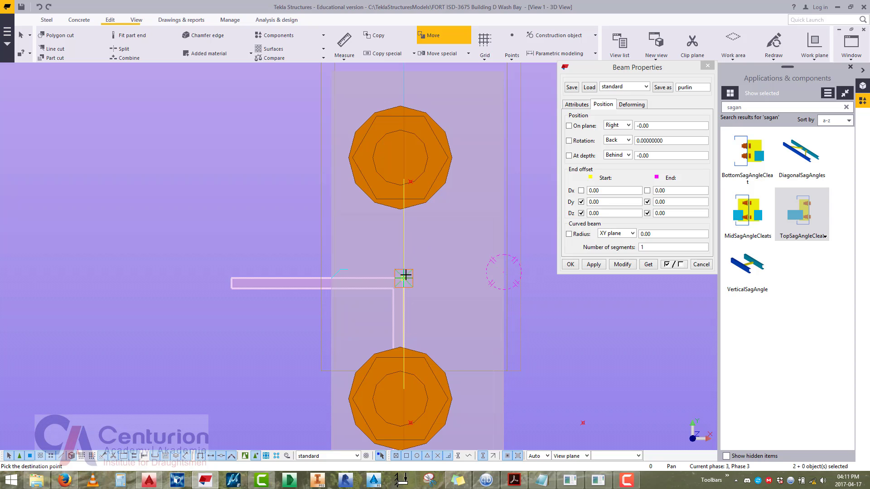
{"action": "left_click", "coordinate": [493, 278]}
{"action": "scroll", "coordinate": [467, 283], "scroll_direction": "down", "scroll_amount": 4}
{"action": "middle_click_drag", "start_coordinate": [451, 233], "coordinate": [467, 263]}
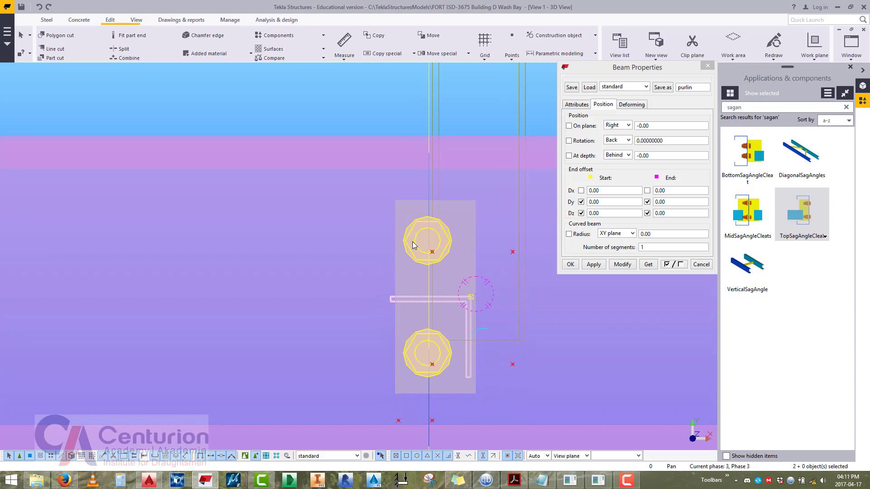
Move the cleat's bolt group sideways so that its centre lies on the vertical construction line.
{"action": "left_click", "coordinate": [413, 245]}
{"action": "right_click", "coordinate": [402, 217]}
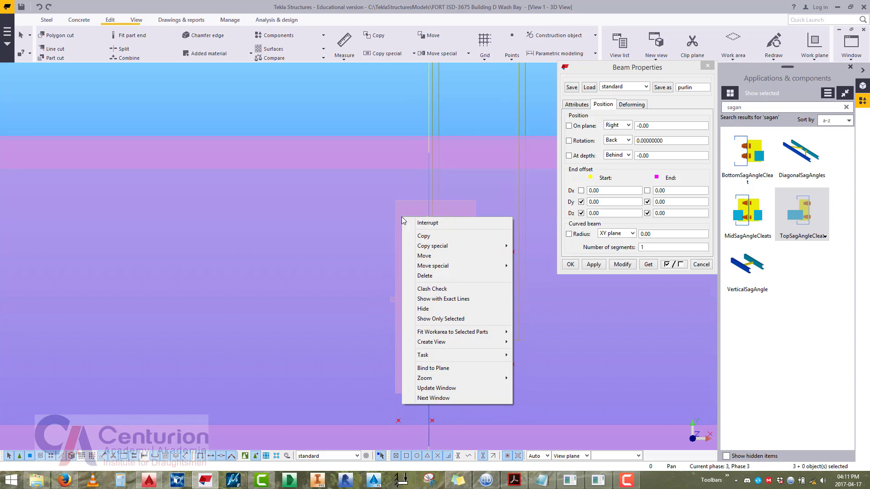
{"action": "left_click", "coordinate": [380, 219]}
{"action": "scroll", "coordinate": [381, 227], "scroll_direction": "down", "scroll_amount": 3}
{"action": "scroll", "coordinate": [397, 255], "scroll_direction": "up", "scroll_amount": 3}
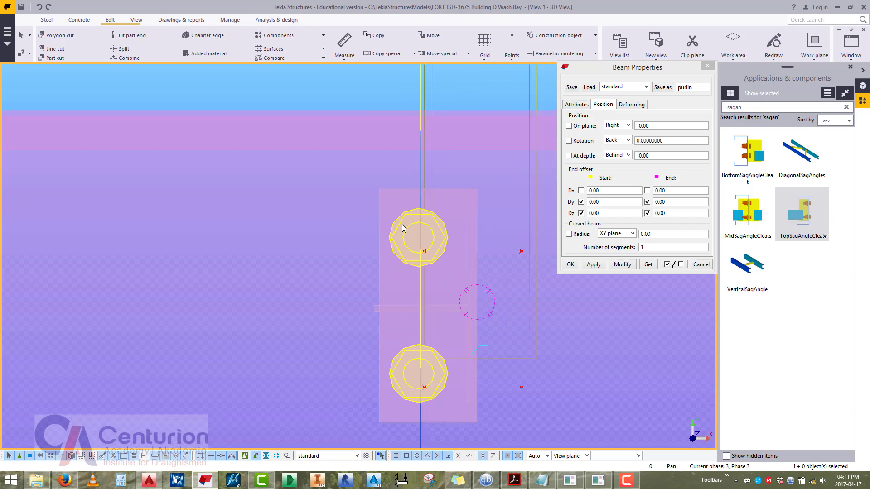
{"action": "right_click", "coordinate": [401, 263]}
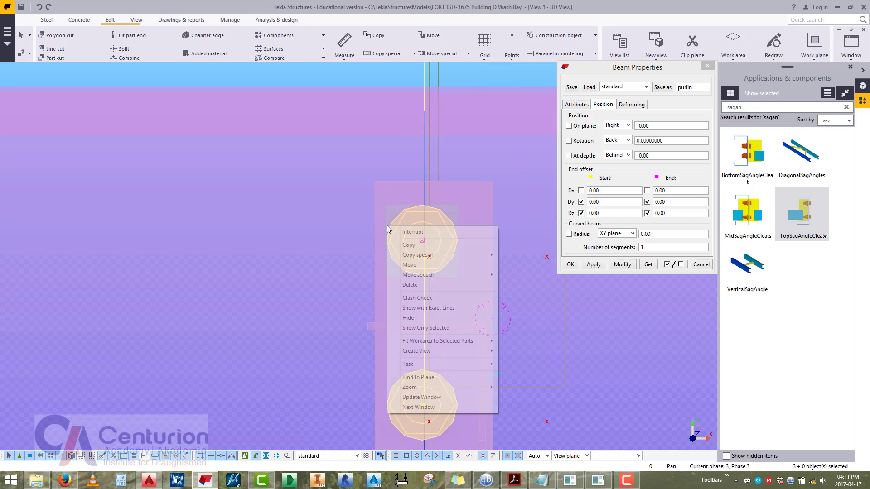
{"action": "left_click", "coordinate": [399, 266]}
{"action": "left_click", "coordinate": [421, 241]}
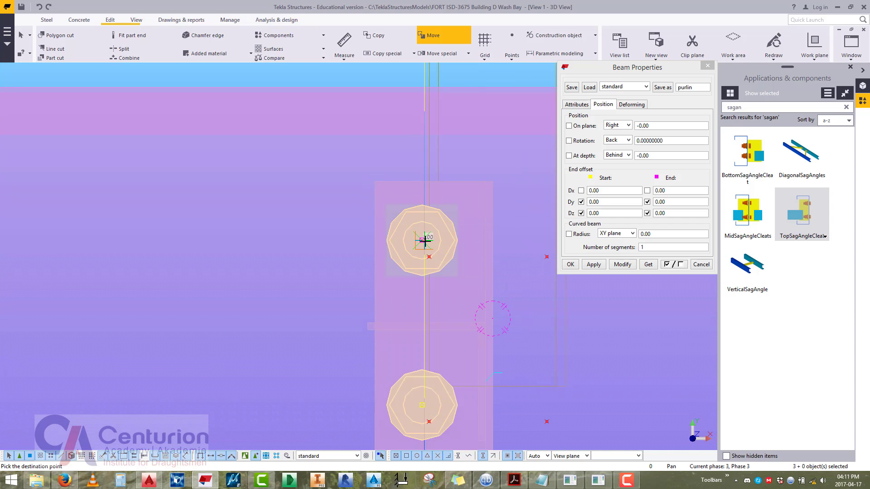
{"action": "left_click", "coordinate": [425, 240]}
{"action": "middle_click_drag", "start_coordinate": [400, 276], "coordinate": [393, 281]}
{"action": "scroll", "coordinate": [401, 281], "scroll_direction": "down", "scroll_amount": 5}
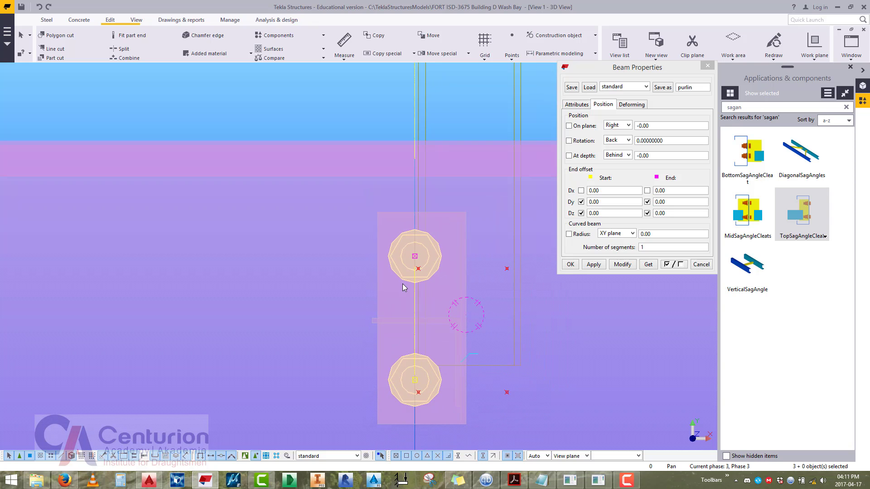
{"action": "middle_click_drag", "start_coordinate": [362, 286], "coordinate": [268, 292]}
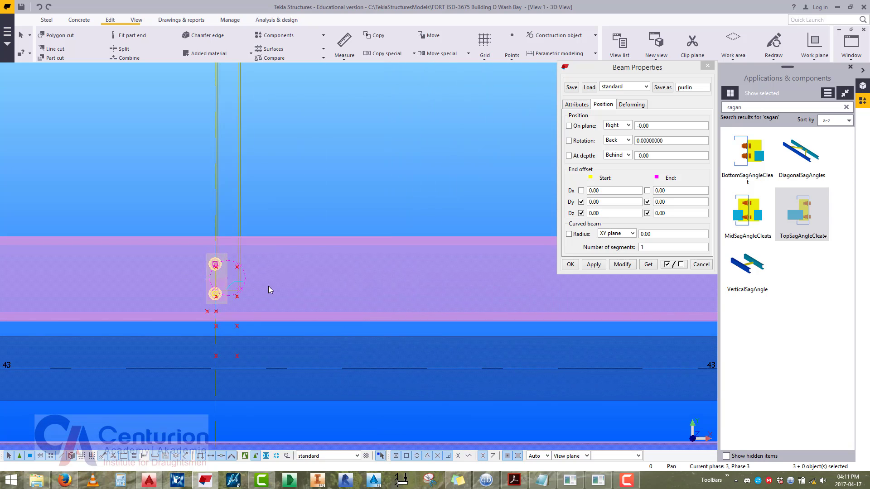
Add two horizontal construction lines along the girt through its upper and lower bolt hole rows.
{"action": "scroll", "coordinate": [381, 249], "scroll_direction": "down", "scroll_amount": 5}
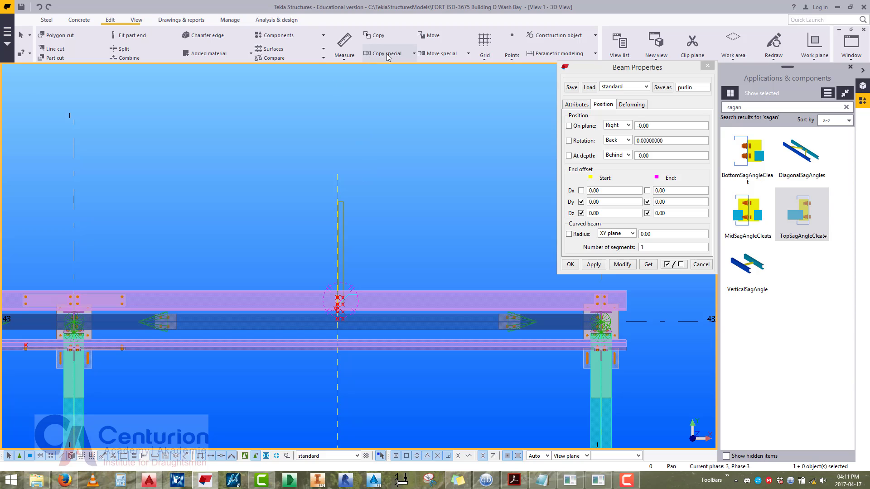
{"action": "left_click", "coordinate": [562, 35]}
{"action": "left_click", "coordinate": [562, 51]}
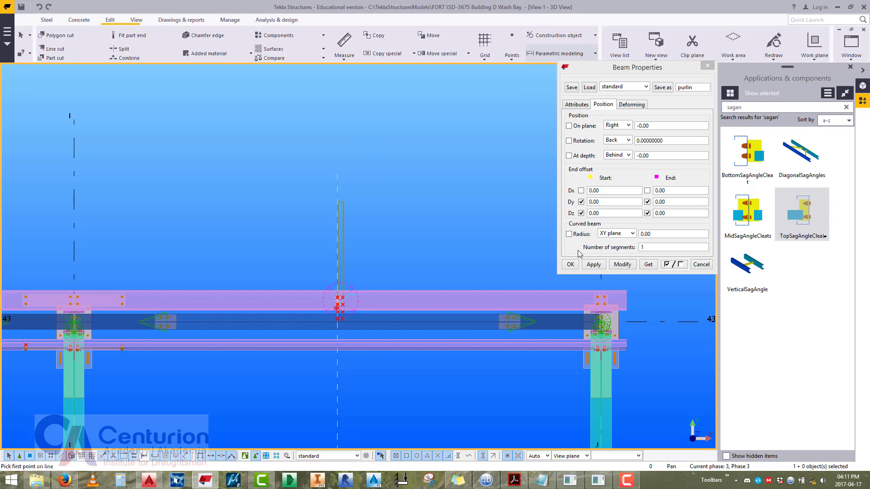
{"action": "left_click", "coordinate": [598, 298]}
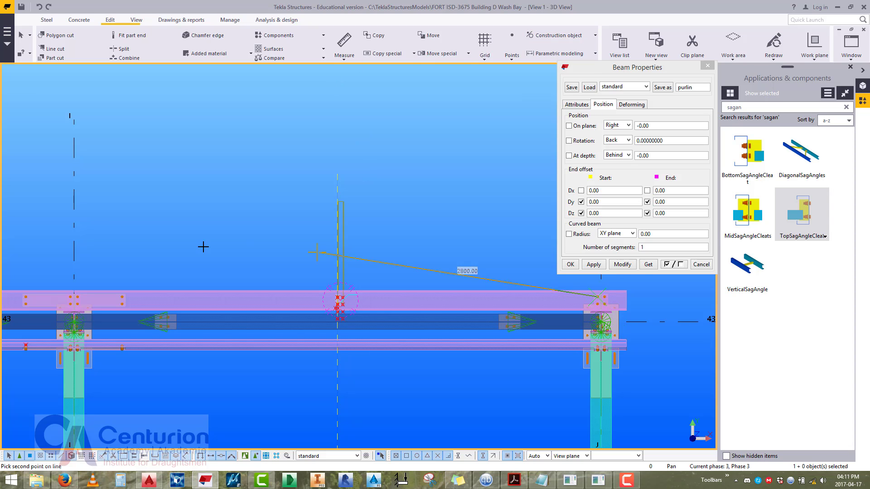
{"action": "left_click", "coordinate": [121, 301]}
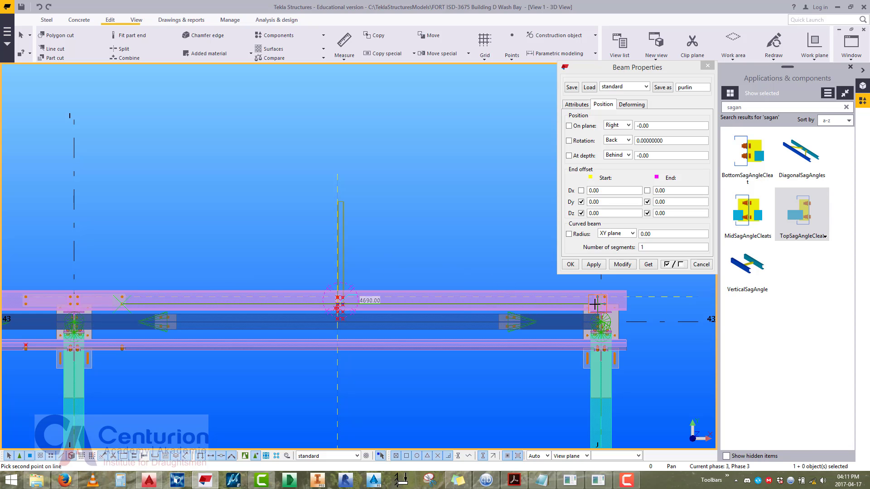
{"action": "right_click", "coordinate": [374, 219]}
{"action": "scroll", "coordinate": [335, 303], "scroll_direction": "up", "scroll_amount": 6}
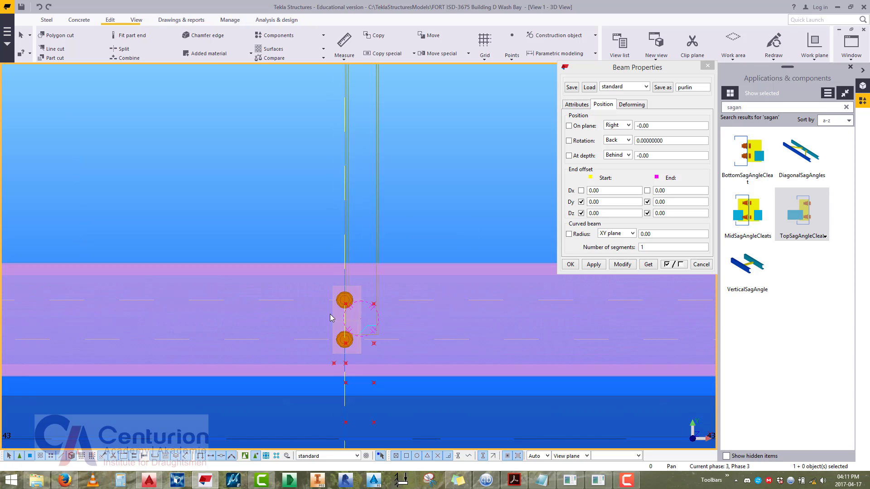
{"action": "middle_click_drag", "start_coordinate": [349, 309], "coordinate": [373, 302]}
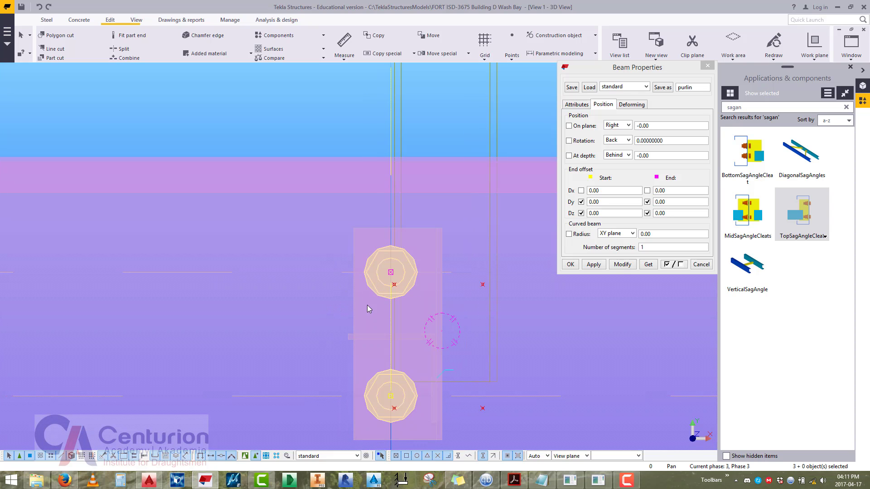
{"action": "left_click_drag", "start_coordinate": [369, 313], "coordinate": [313, 263]}
{"action": "right_click", "coordinate": [313, 263]}
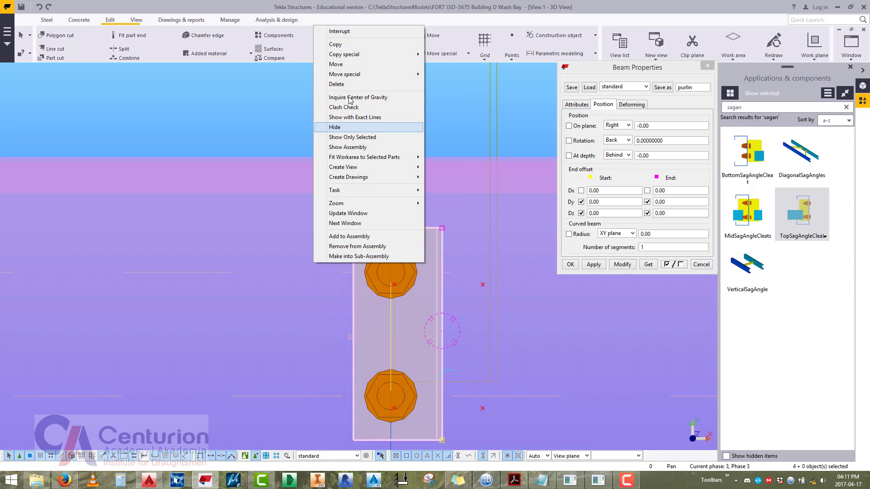
{"action": "left_click", "coordinate": [349, 64]}
{"action": "left_click", "coordinate": [442, 273]}
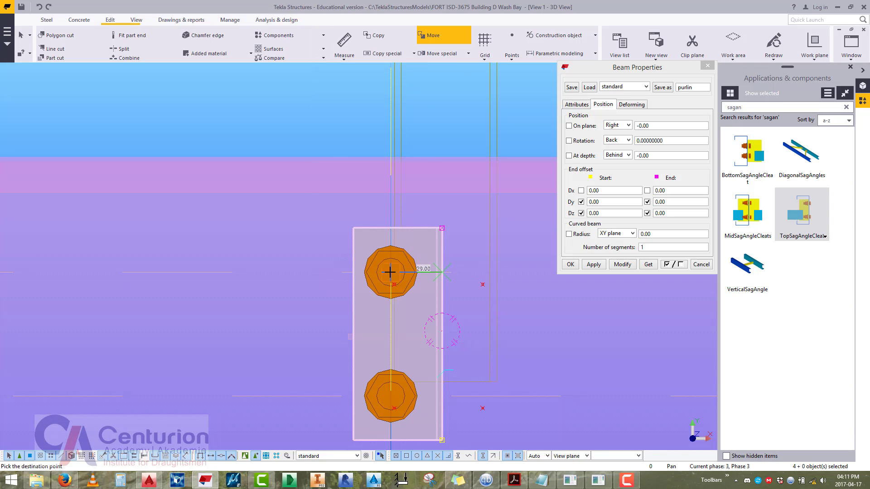
{"action": "left_click", "coordinate": [353, 235]}
{"action": "right_click", "coordinate": [337, 236]}
{"action": "left_click", "coordinate": [357, 252]}
{"action": "left_click", "coordinate": [354, 272]}
{"action": "key", "text": "Escape"}
{"action": "middle_click_drag", "start_coordinate": [329, 277], "coordinate": [385, 279]}
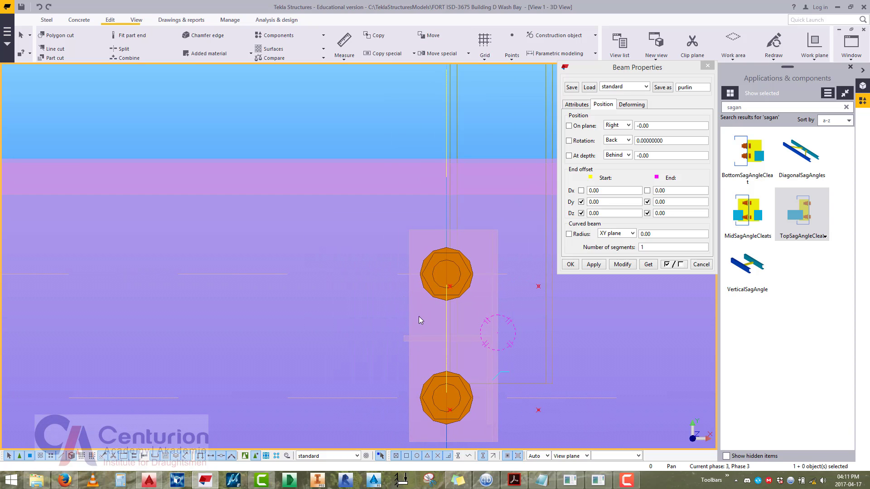
{"action": "middle_click_drag", "start_coordinate": [419, 317], "coordinate": [408, 304]}
{"action": "left_click_drag", "start_coordinate": [409, 305], "coordinate": [368, 312]}
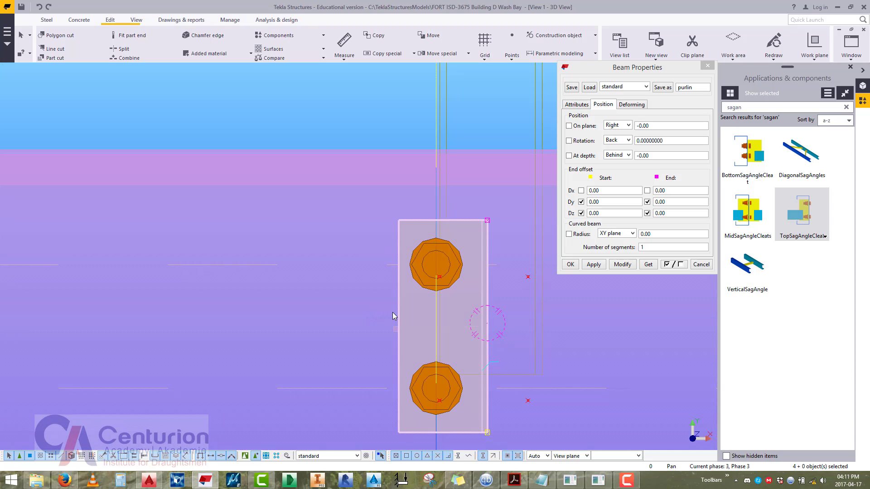
{"action": "left_click", "coordinate": [413, 328]}
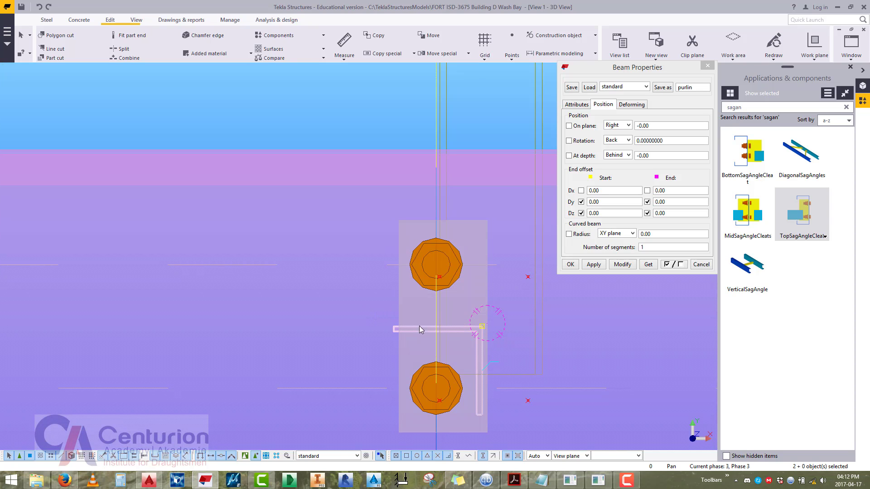
{"action": "left_click", "coordinate": [420, 343]}
Clear the leftover component symbol, its projecting outline and the construction lines from around the cleat.
{"action": "scroll", "coordinate": [340, 317], "scroll_direction": "down", "scroll_amount": 5}
{"action": "middle_click_drag", "start_coordinate": [368, 318], "coordinate": [401, 313]}
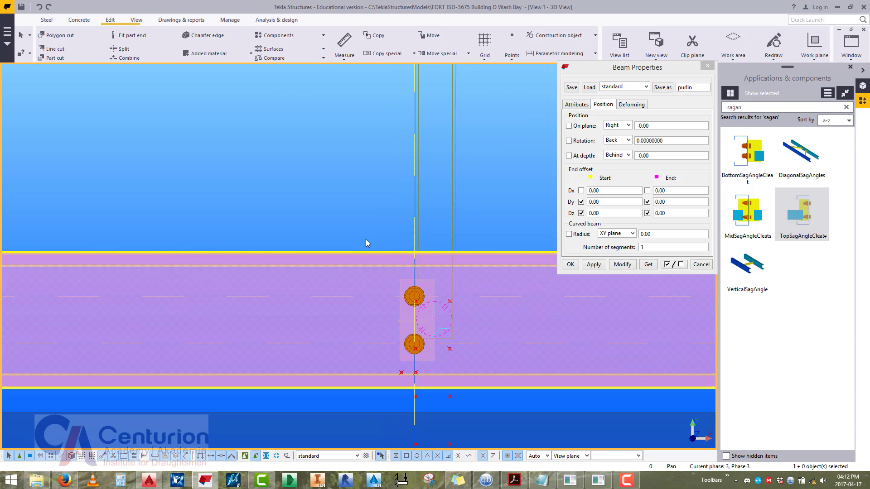
{"action": "right_click", "coordinate": [366, 213]}
{"action": "left_click", "coordinate": [381, 262]}
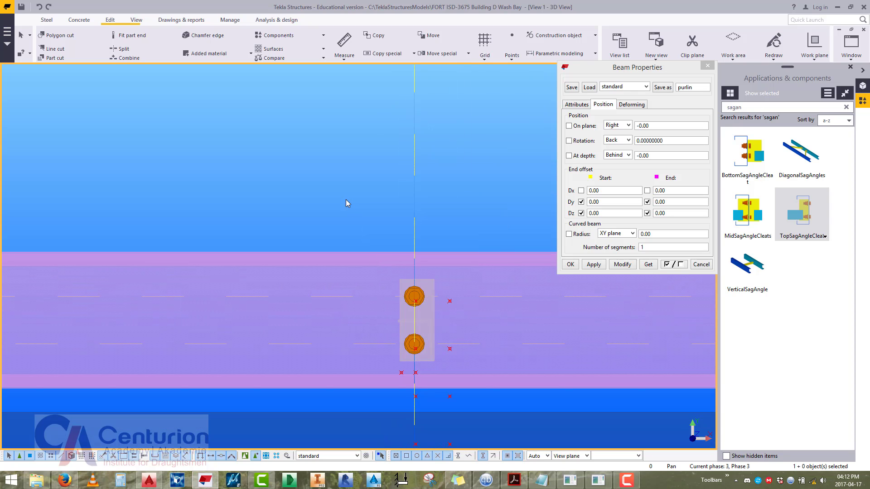
{"action": "left_click", "coordinate": [349, 172]}
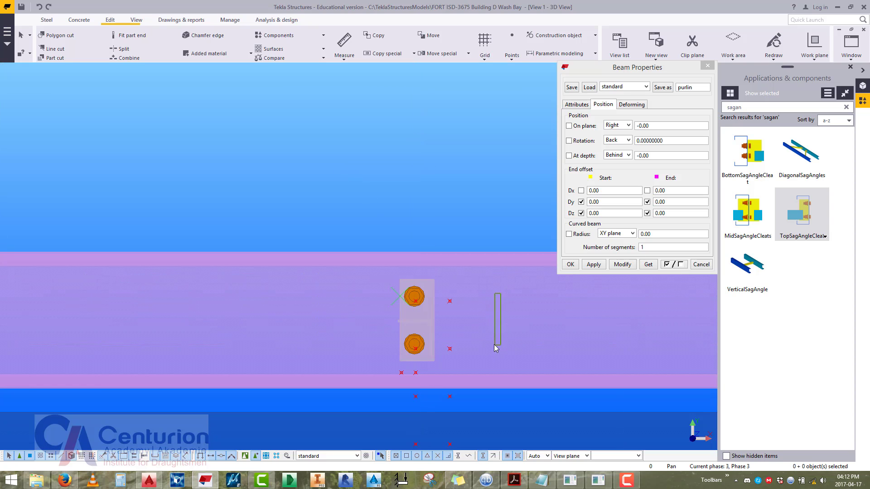
Delete the construction points beside and below the cleat.
{"action": "left_click", "coordinate": [495, 317]}
{"action": "left_click_drag", "start_coordinate": [467, 367], "coordinate": [469, 366]}
{"action": "middle_click_drag", "start_coordinate": [469, 366], "coordinate": [475, 306]}
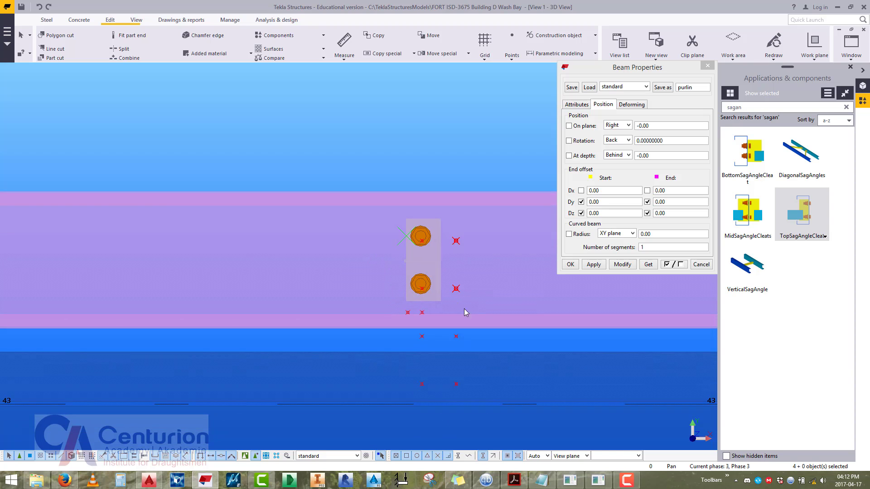
{"action": "key", "text": "Delete"}
{"action": "left_click_drag", "start_coordinate": [377, 307], "coordinate": [532, 427]}
{"action": "key", "text": "Delete"}
Select the sag angle together with the cleat angle and exclude all beam properties from modification.
{"action": "scroll", "coordinate": [426, 320], "scroll_direction": "up", "scroll_amount": 5}
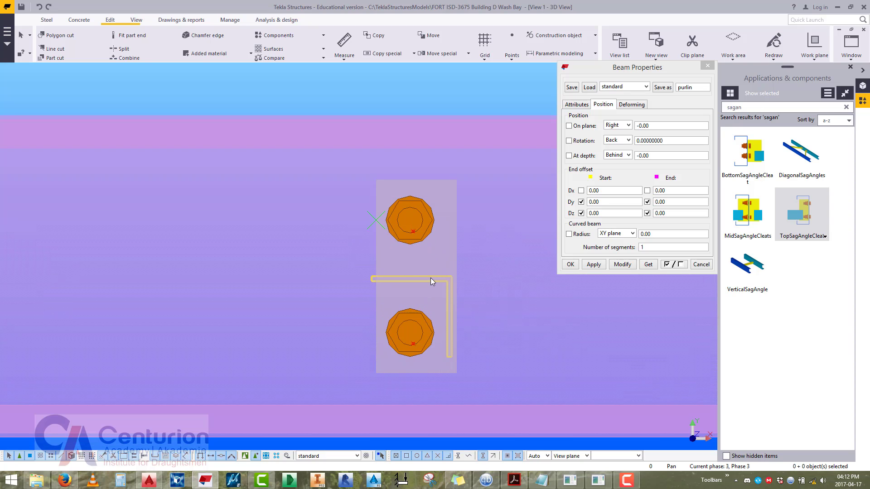
{"action": "left_click", "coordinate": [431, 278]}
{"action": "left_click_drag", "start_coordinate": [494, 264], "coordinate": [425, 292]}
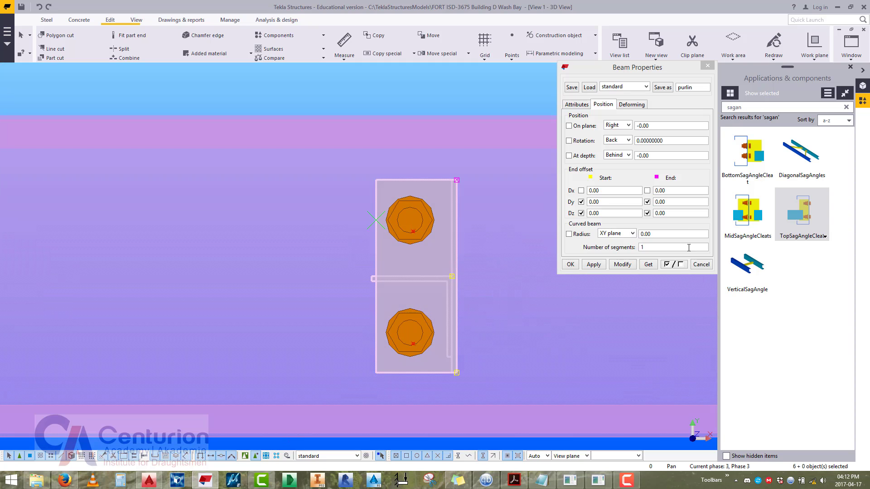
{"action": "left_click", "coordinate": [674, 265]}
{"action": "left_click", "coordinate": [669, 266]}
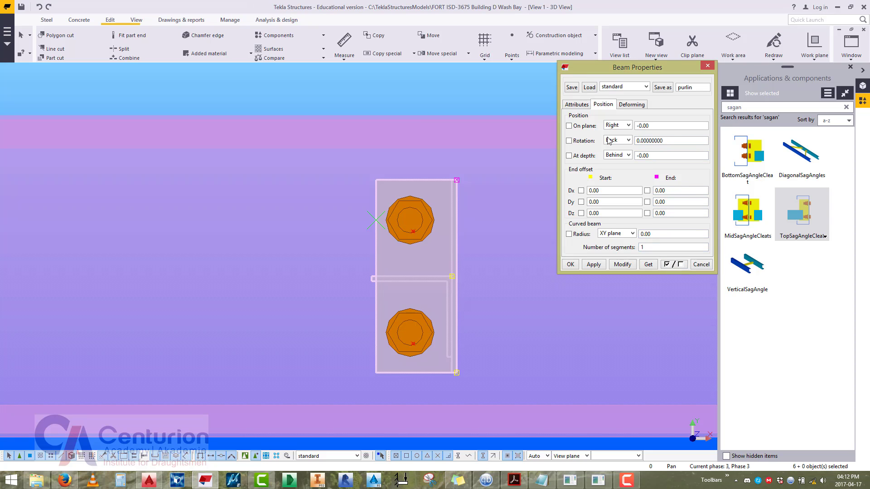
Modify both angles with part prefix m, assembly prefix SA, name SagAngle and profile L50*50*3.
{"action": "left_click", "coordinate": [575, 106]}
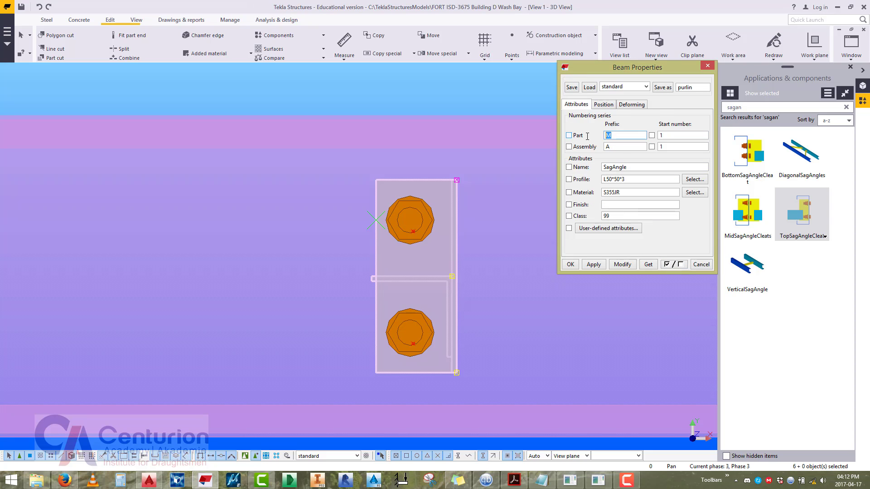
{"action": "type", "text": "m"}
{"action": "key", "text": "Tab"}
{"action": "left_click", "coordinate": [632, 168]}
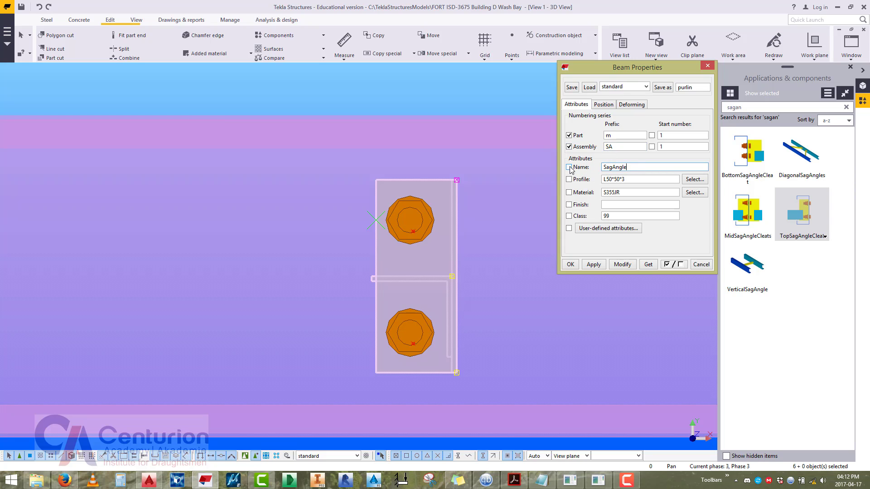
{"action": "left_click", "coordinate": [621, 265]}
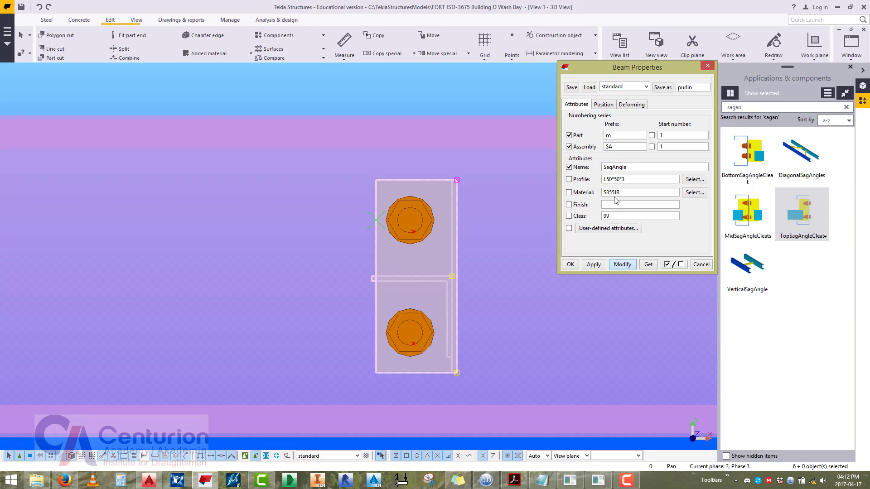
{"action": "left_click", "coordinate": [626, 265]}
{"action": "left_click", "coordinate": [500, 240]}
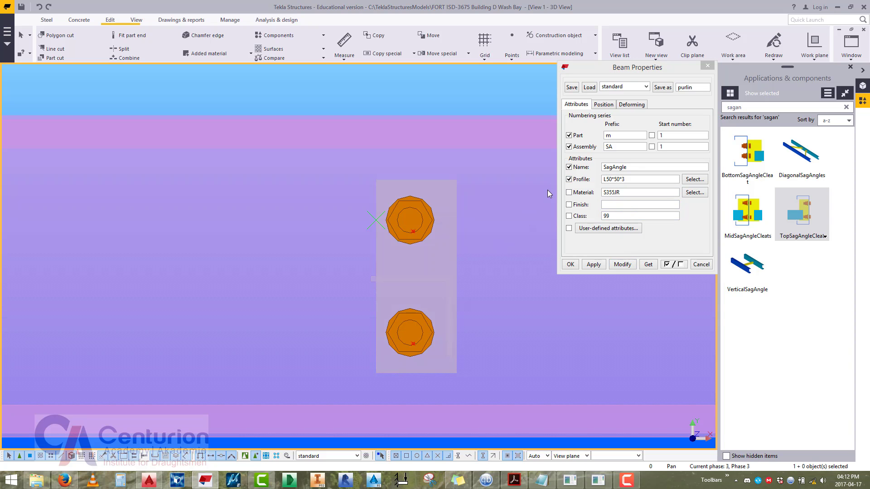
Apply material S355JR and class 13 to both the sag angle and the cleat angle.
{"action": "left_click", "coordinate": [438, 293]}
{"action": "left_click", "coordinate": [569, 193]}
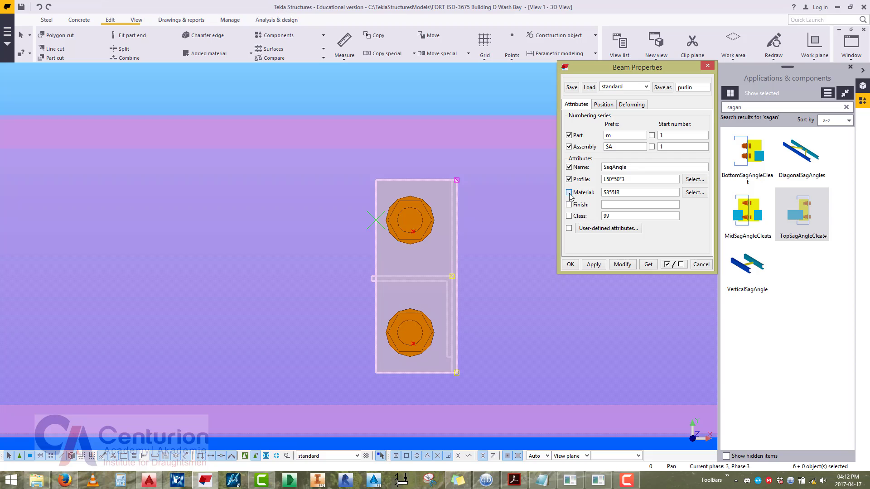
{"action": "left_click", "coordinate": [569, 216]}
{"action": "left_click", "coordinate": [621, 265]}
{"action": "left_click_drag", "start_coordinate": [615, 213], "coordinate": [564, 222]}
{"action": "left_click", "coordinate": [623, 264]}
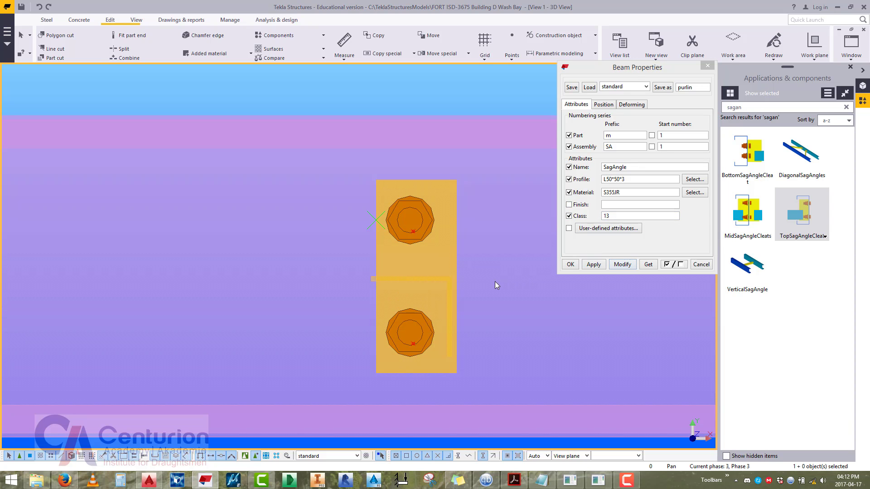
Switch to View 3, the elevation view, and examine the sag angles between the girts.
{"action": "scroll", "coordinate": [495, 281], "scroll_direction": "down", "scroll_amount": 1}
{"action": "left_click", "coordinate": [854, 47]}
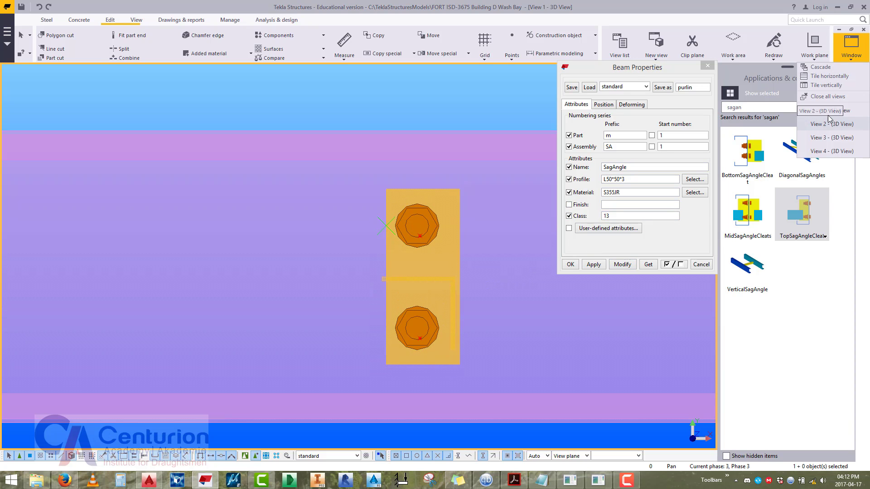
{"action": "left_click", "coordinate": [831, 151]}
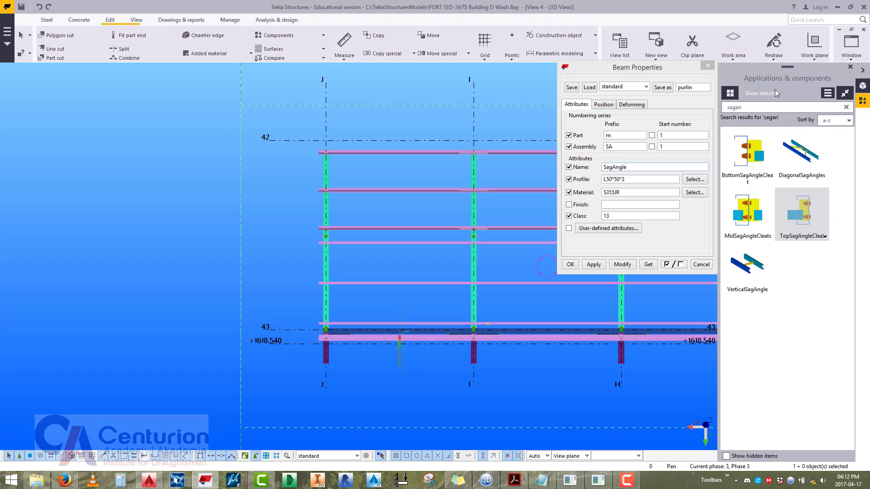
{"action": "left_click", "coordinate": [851, 45]}
{"action": "left_click", "coordinate": [829, 138]}
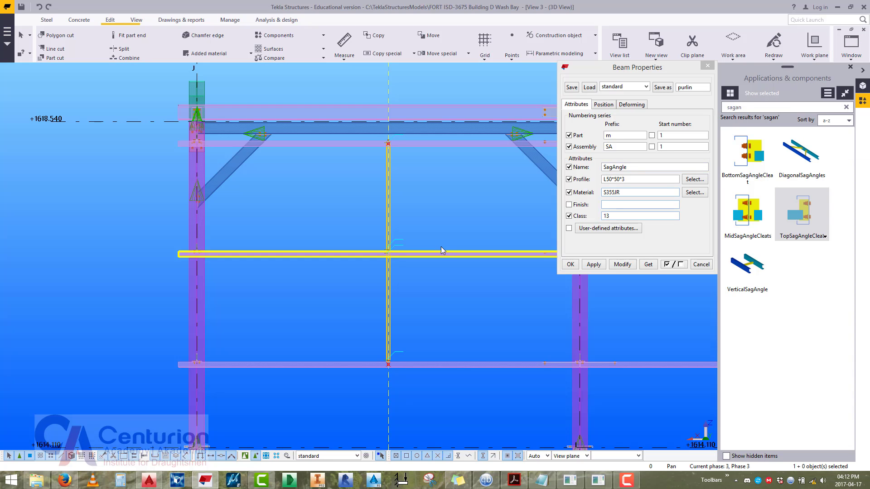
{"action": "right_click", "coordinate": [434, 216]}
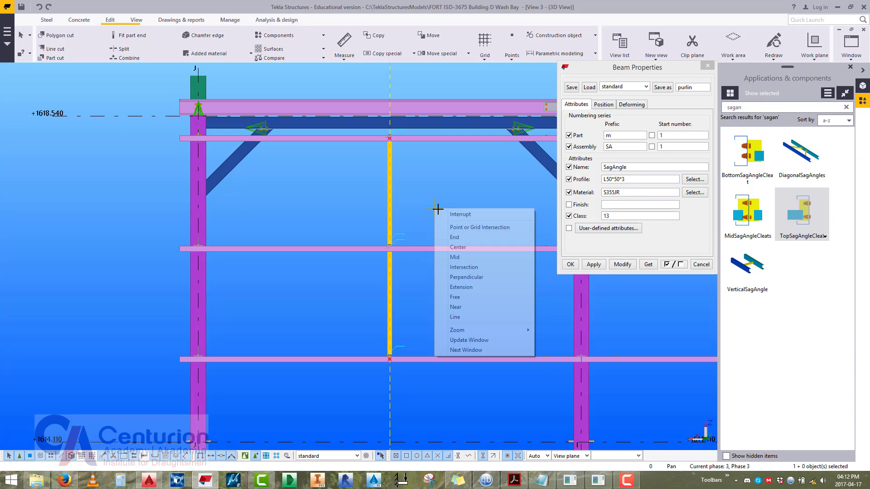
{"action": "scroll", "coordinate": [385, 234], "scroll_direction": "up", "scroll_amount": 5}
{"action": "scroll", "coordinate": [438, 164], "scroll_direction": "down", "scroll_amount": 6}
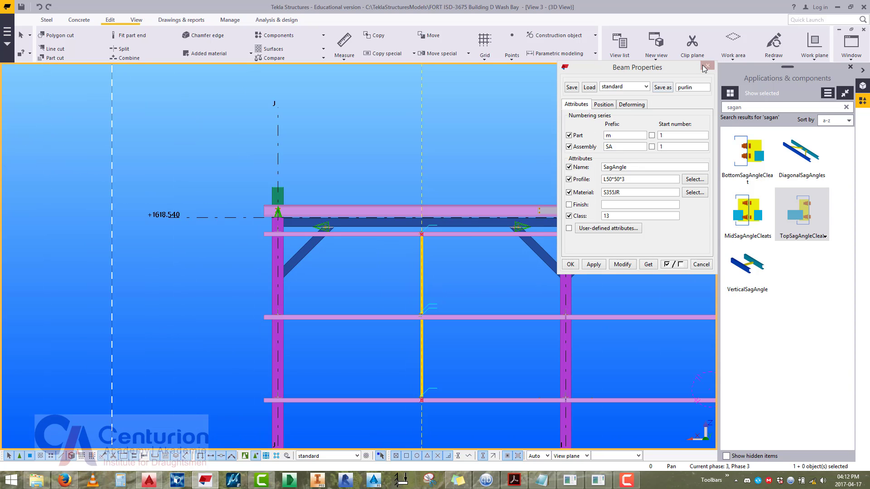
Add the DiagonalSagAngles component between the top two girts, using their intersections with the vertical sag angle's centreline as positions.
{"action": "left_click", "coordinate": [707, 67]}
{"action": "scroll", "coordinate": [559, 89], "scroll_direction": "up", "scroll_amount": 1}
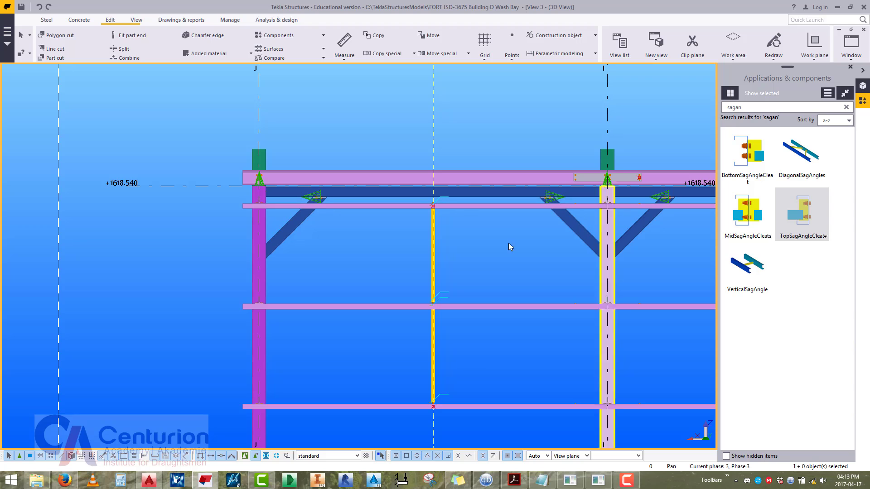
{"action": "left_click", "coordinate": [796, 152]}
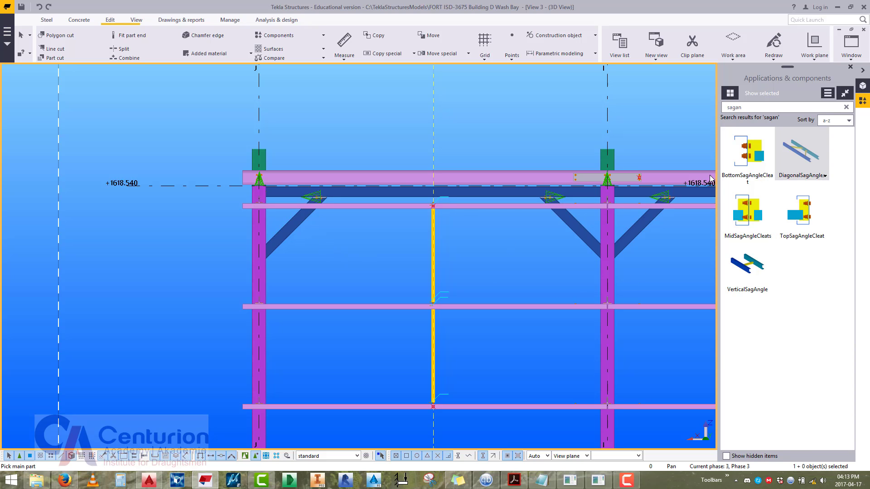
{"action": "left_click", "coordinate": [476, 207]}
{"action": "left_click", "coordinate": [458, 307]}
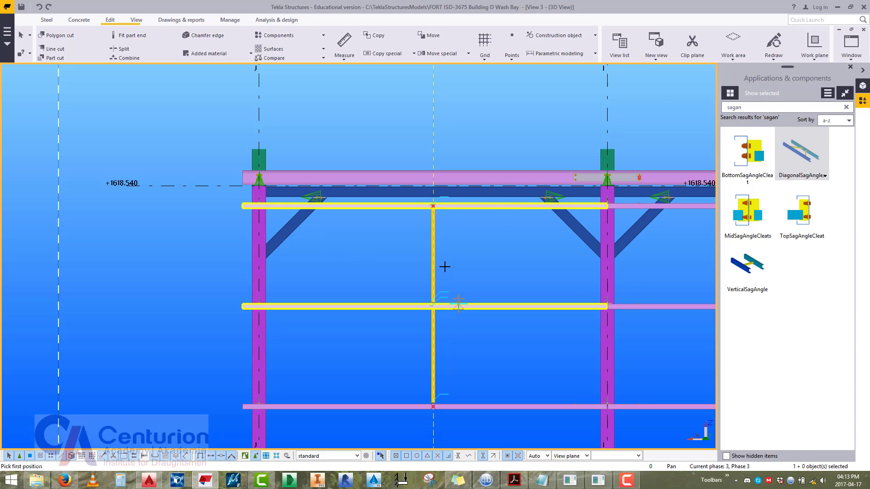
{"action": "scroll", "coordinate": [445, 266], "scroll_direction": "up", "scroll_amount": 6}
{"action": "left_click", "coordinate": [423, 213]}
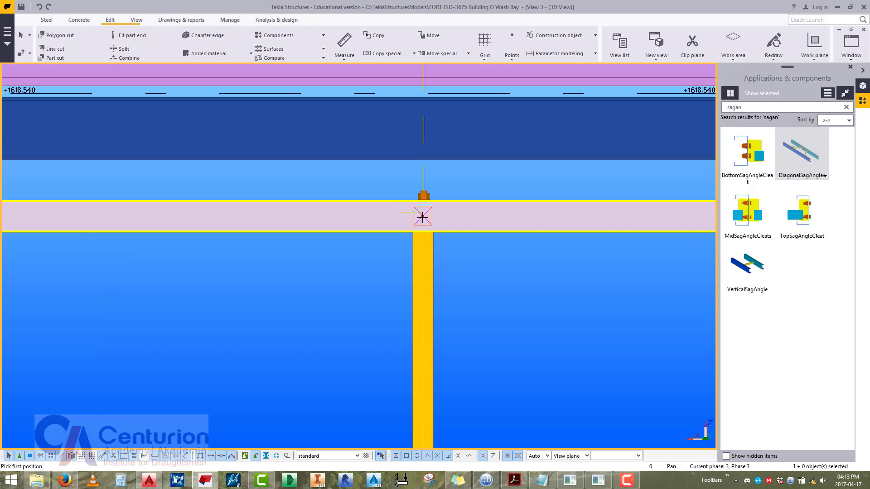
{"action": "scroll", "coordinate": [423, 207], "scroll_direction": "down", "scroll_amount": 4}
{"action": "scroll", "coordinate": [410, 339], "scroll_direction": "up", "scroll_amount": 4}
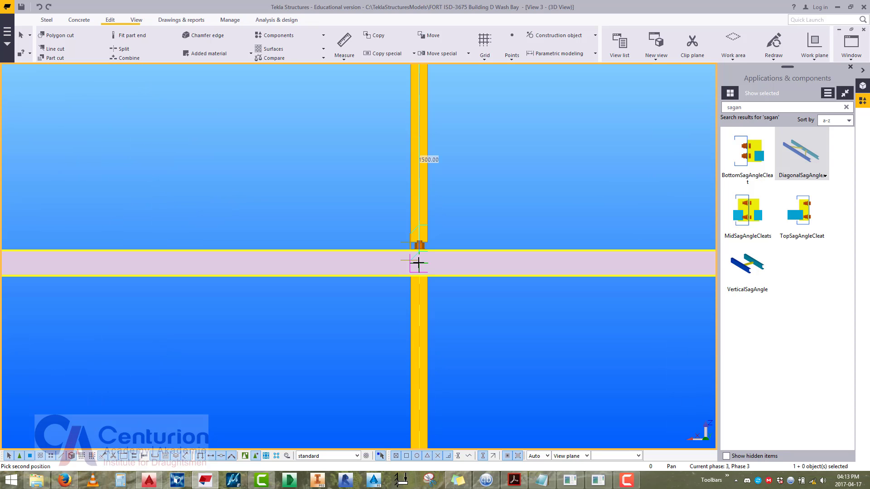
{"action": "left_click", "coordinate": [417, 265]}
{"action": "scroll", "coordinate": [414, 346], "scroll_direction": "down", "scroll_amount": 4}
{"action": "key", "text": "Escape"}
{"action": "scroll", "coordinate": [586, 232], "scroll_direction": "up", "scroll_amount": 5}
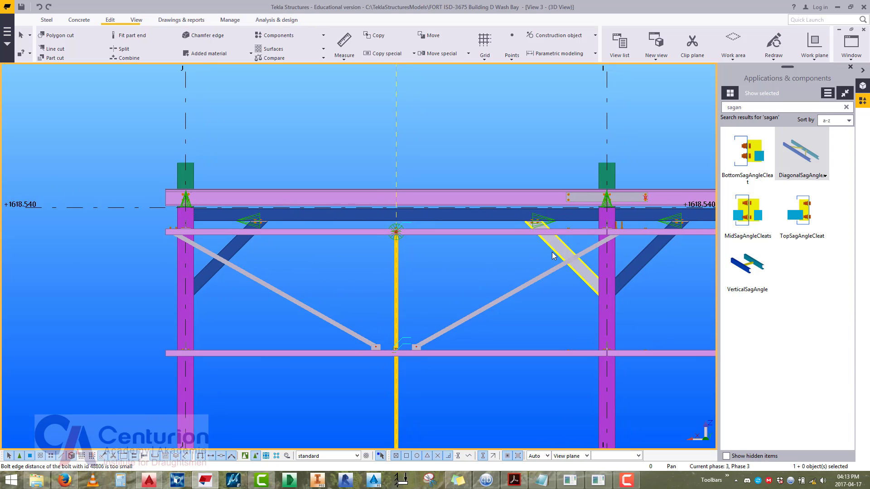
Open the diagonal sag angles component's properties and set the sag angle profile to L50*50*3.
{"action": "scroll", "coordinate": [602, 240], "scroll_direction": "down", "scroll_amount": 3}
{"action": "middle_click_drag", "start_coordinate": [609, 243], "coordinate": [616, 244]}
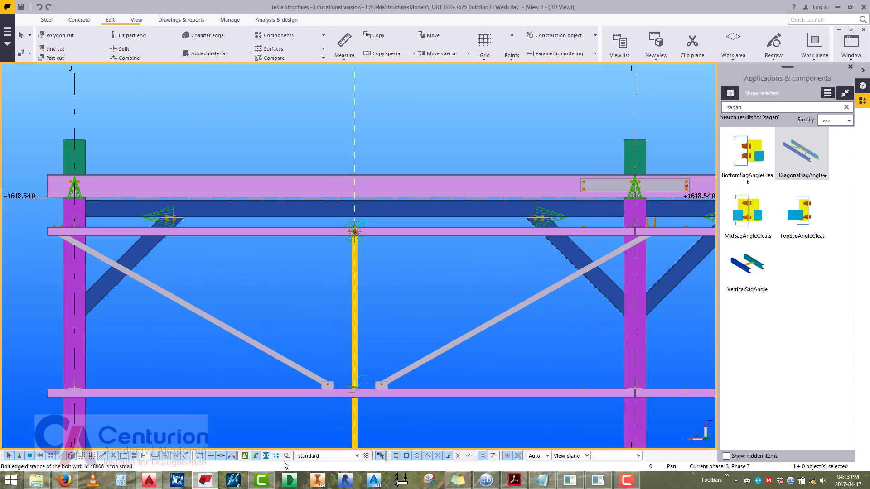
{"action": "middle_click_drag", "start_coordinate": [313, 369], "coordinate": [351, 353]}
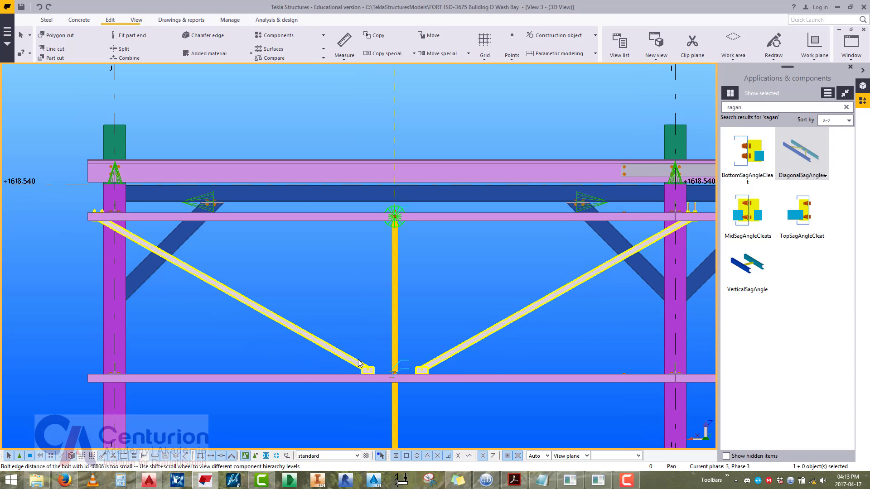
{"action": "double_click", "coordinate": [351, 358]}
{"action": "middle_click_drag", "start_coordinate": [410, 258], "coordinate": [493, 246]}
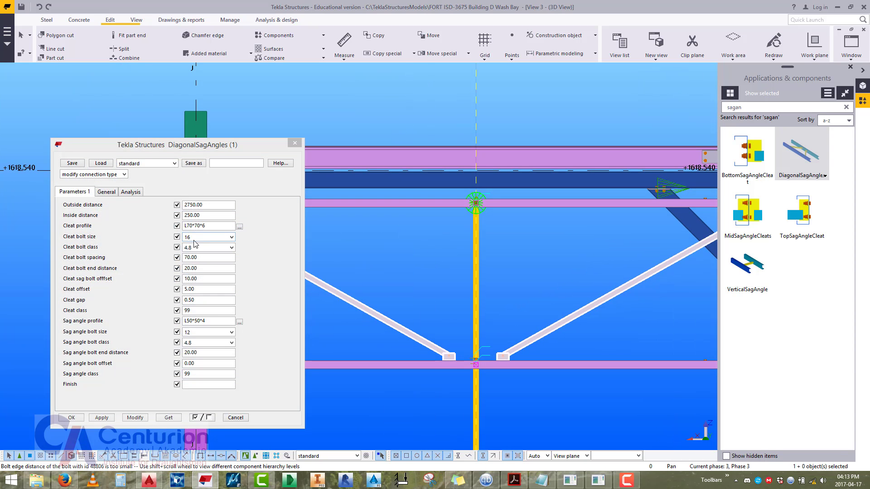
{"action": "left_click_drag", "start_coordinate": [206, 322], "coordinate": [203, 323]}
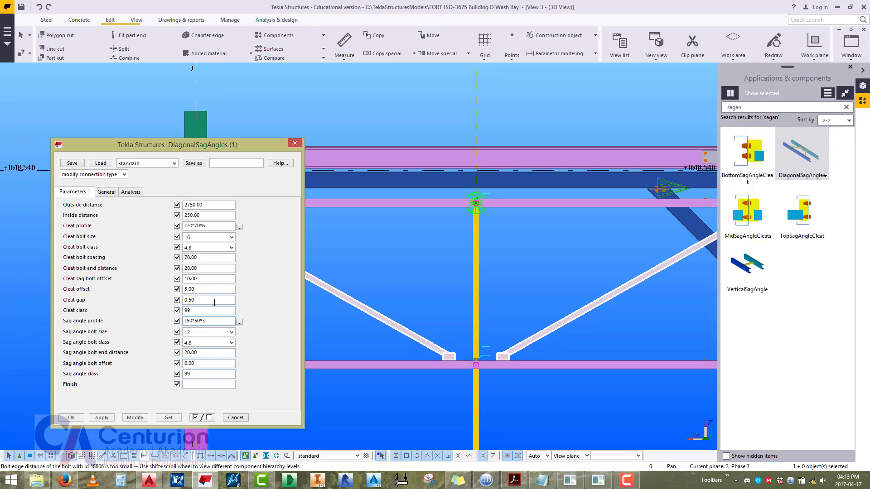
{"action": "left_click", "coordinate": [202, 337]}
{"action": "left_click", "coordinate": [199, 342]}
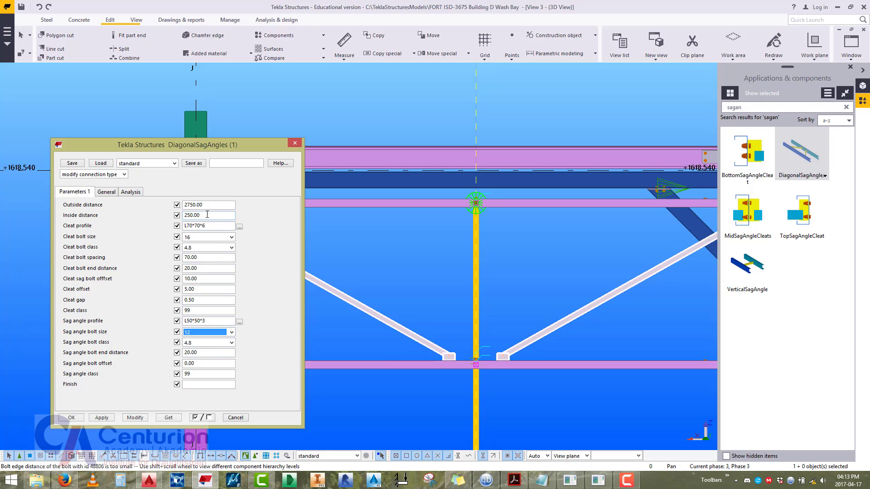
Set the cleat bolt end distance to 25 mm and apply the changes to the diagonal sag angles.
{"action": "double_click", "coordinate": [196, 268]}
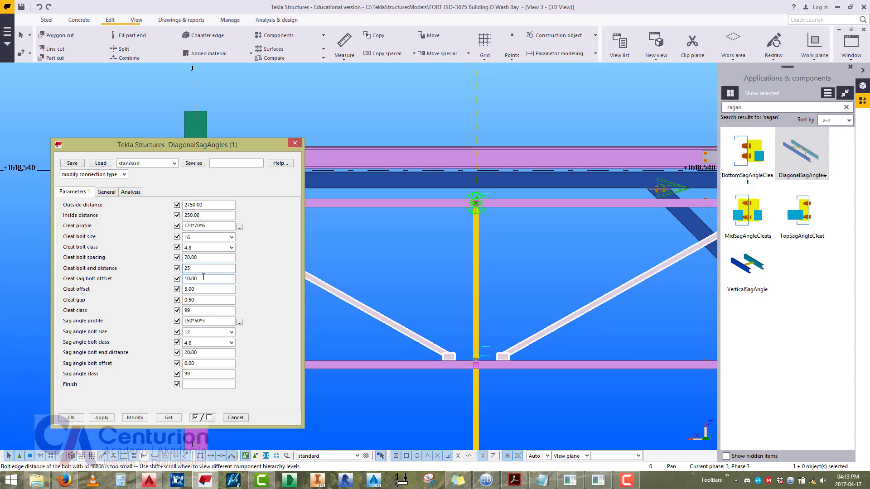
{"action": "left_click_drag", "start_coordinate": [208, 215], "coordinate": [180, 215]}
{"action": "middle_click_drag", "start_coordinate": [463, 310], "coordinate": [531, 325]}
{"action": "scroll", "coordinate": [460, 337], "scroll_direction": "down", "scroll_amount": 1}
{"action": "mouse_move", "coordinate": [460, 337]}
{"action": "middle_mouse_down"}
{"action": "mouse_move", "coordinate": [429, 339]}
{"action": "mouse_move", "coordinate": [446, 301]}
{"action": "mouse_move", "coordinate": [476, 341]}
{"action": "middle_mouse_up"}
{"action": "scroll", "coordinate": [446, 301], "scroll_direction": "down", "scroll_amount": 1}
{"action": "left_click", "coordinate": [140, 420]}
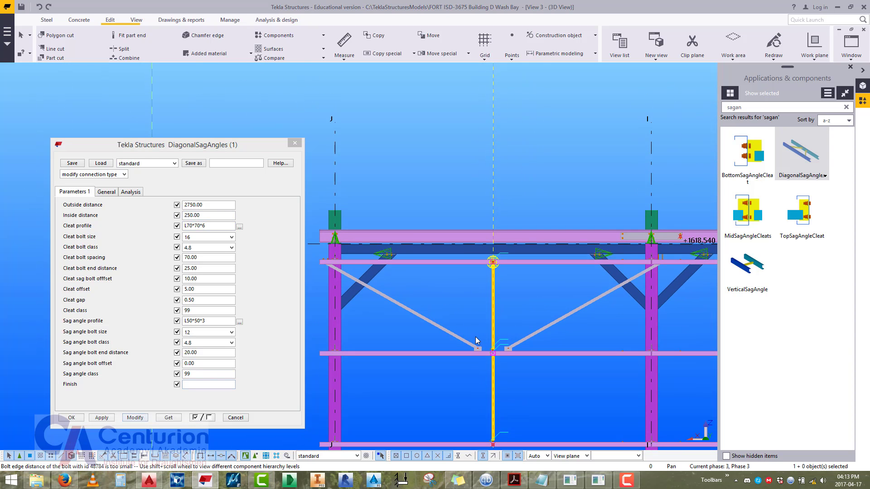
Measure from the lower cleat's bolt to the vertical sag angle, and enter an inside distance of 150 mm for the component.
{"action": "scroll", "coordinate": [474, 340], "scroll_direction": "up", "scroll_amount": 2}
{"action": "scroll", "coordinate": [461, 336], "scroll_direction": "down", "scroll_amount": 1}
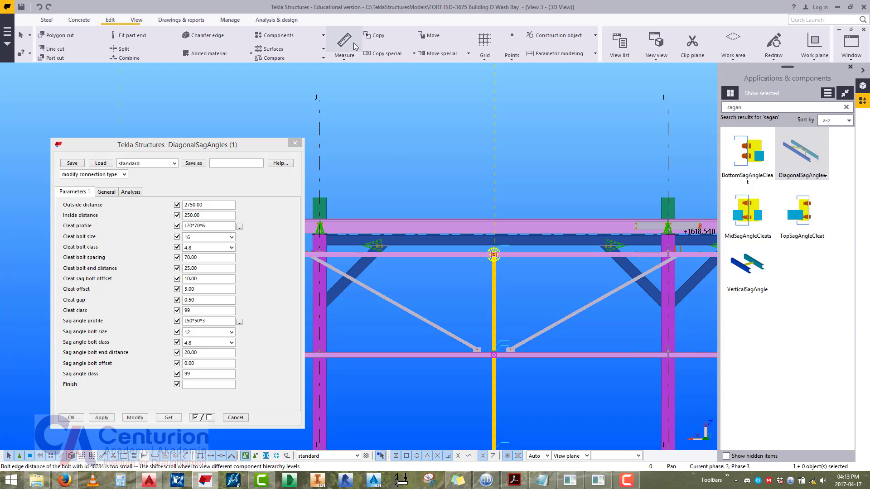
{"action": "scroll", "coordinate": [494, 347], "scroll_direction": "up", "scroll_amount": 10}
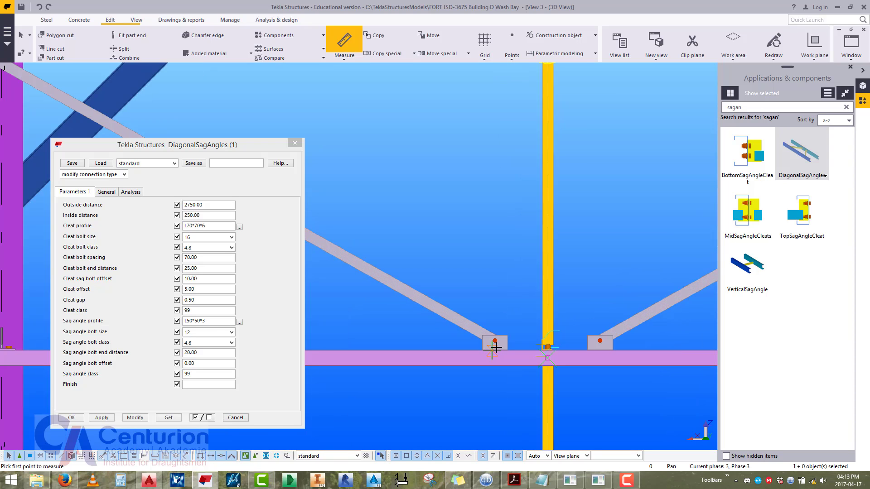
{"action": "left_click", "coordinate": [206, 215]}
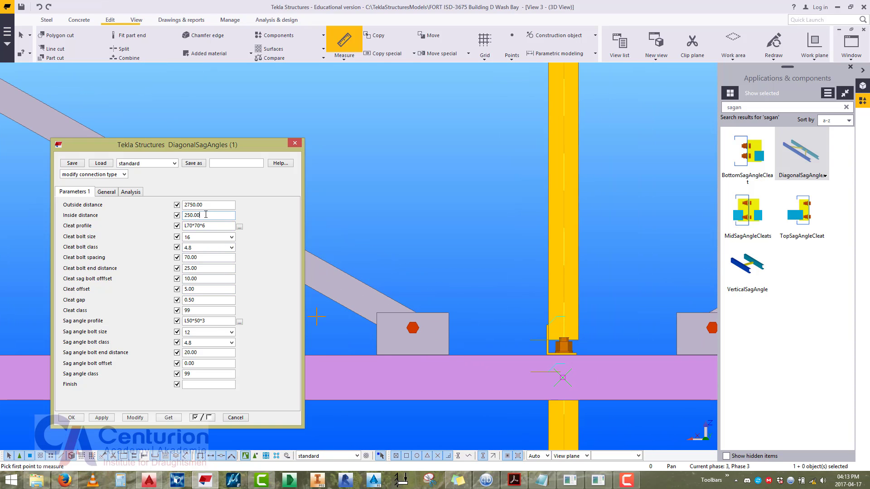
{"action": "left_click", "coordinate": [415, 355]}
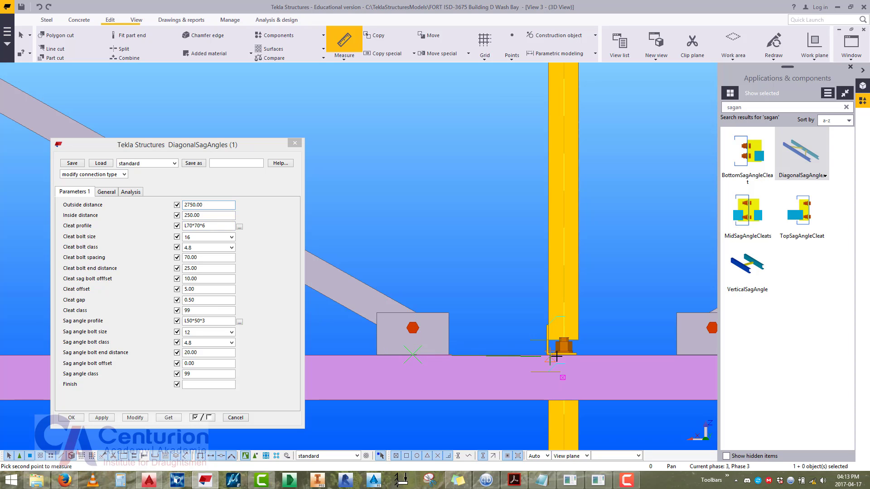
{"action": "middle_click_drag", "start_coordinate": [474, 283], "coordinate": [442, 276]}
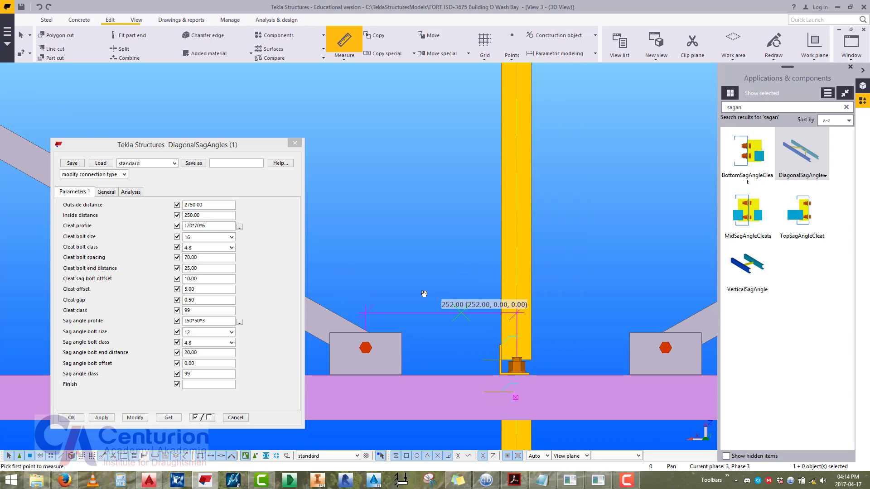
{"action": "right_click", "coordinate": [416, 250]}
{"action": "left_click", "coordinate": [433, 254]}
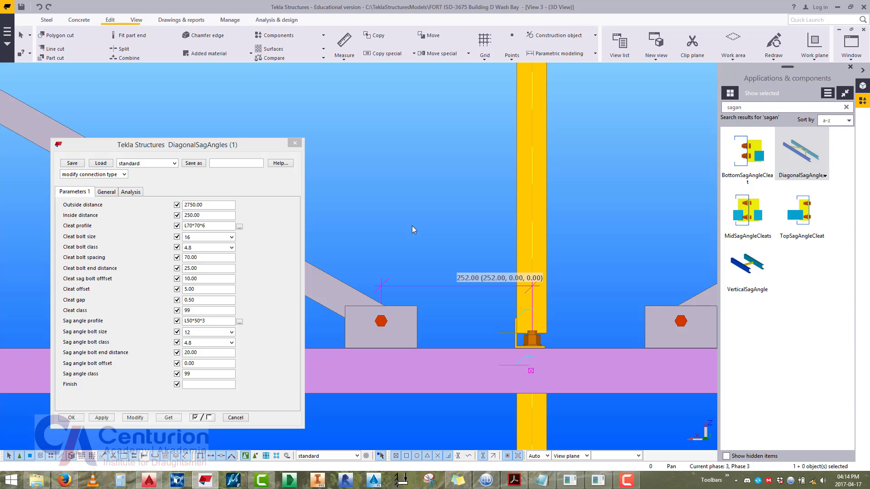
{"action": "left_click_drag", "start_coordinate": [206, 215], "coordinate": [159, 215]}
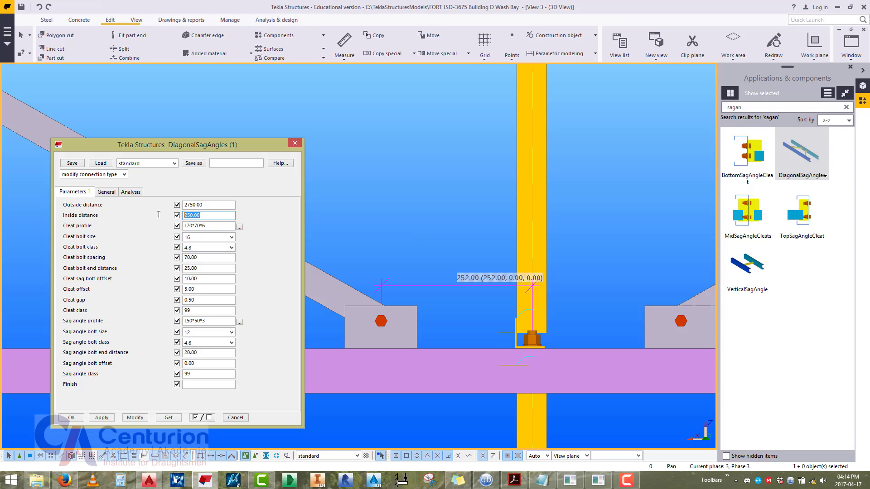
{"action": "left_click", "coordinate": [483, 209]}
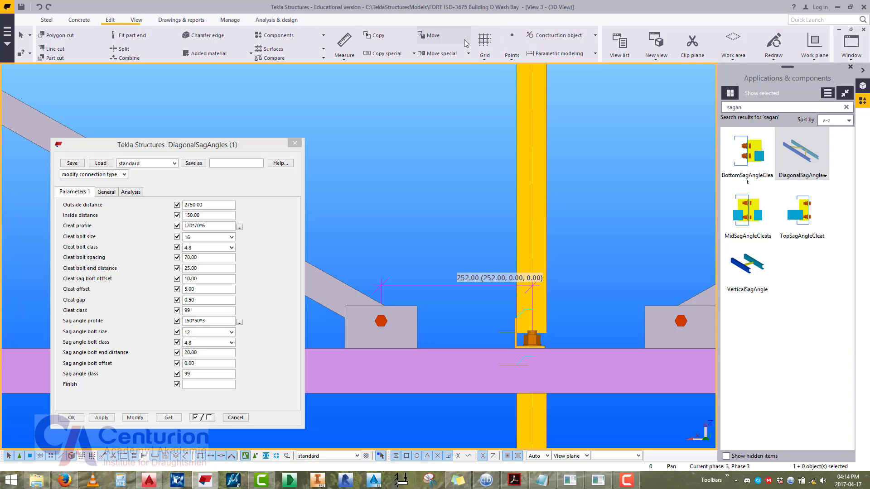
Measure along the top girt from the vertical sag angle to the edge of the girt cleat at column J.
{"action": "middle_click_drag", "start_coordinate": [424, 167], "coordinate": [468, 377]}
{"action": "scroll", "coordinate": [473, 385], "scroll_direction": "down", "scroll_amount": 6}
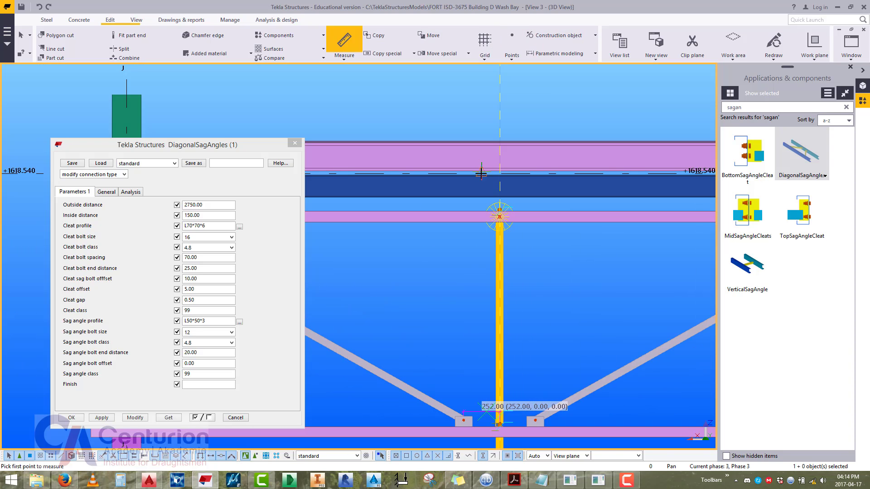
{"action": "scroll", "coordinate": [484, 177], "scroll_direction": "up", "scroll_amount": 3}
{"action": "left_click", "coordinate": [512, 222]}
{"action": "scroll", "coordinate": [512, 222], "scroll_direction": "up", "scroll_amount": 8}
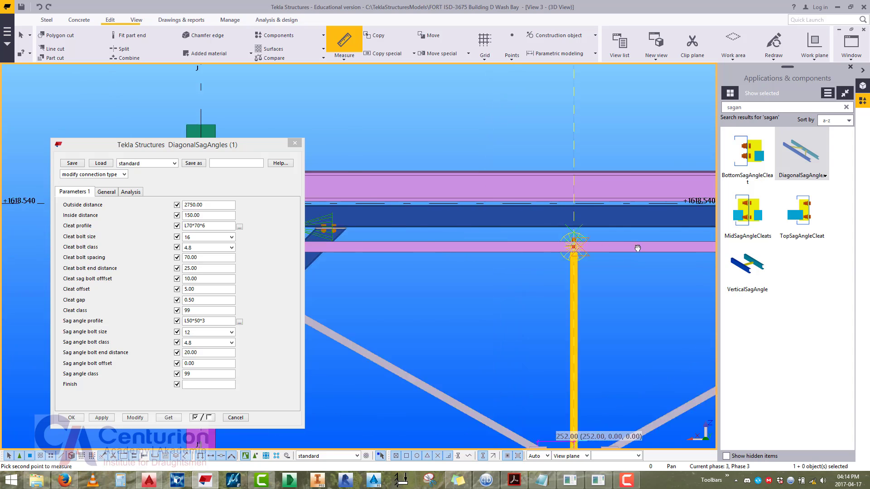
{"action": "scroll", "coordinate": [453, 246], "scroll_direction": "up", "scroll_amount": 2}
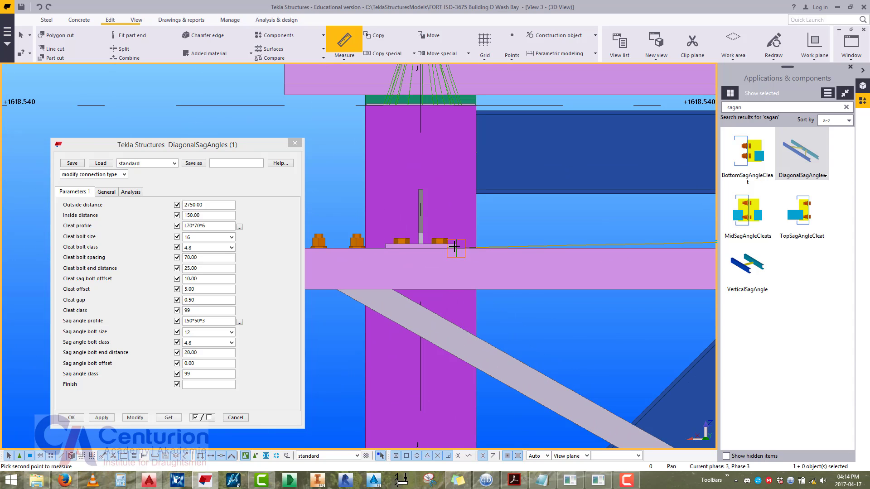
{"action": "middle_click_drag", "start_coordinate": [538, 227], "coordinate": [419, 238]}
{"action": "right_click", "coordinate": [421, 231]}
{"action": "left_click", "coordinate": [430, 237]}
{"action": "scroll", "coordinate": [430, 249], "scroll_direction": "down", "scroll_amount": 8}
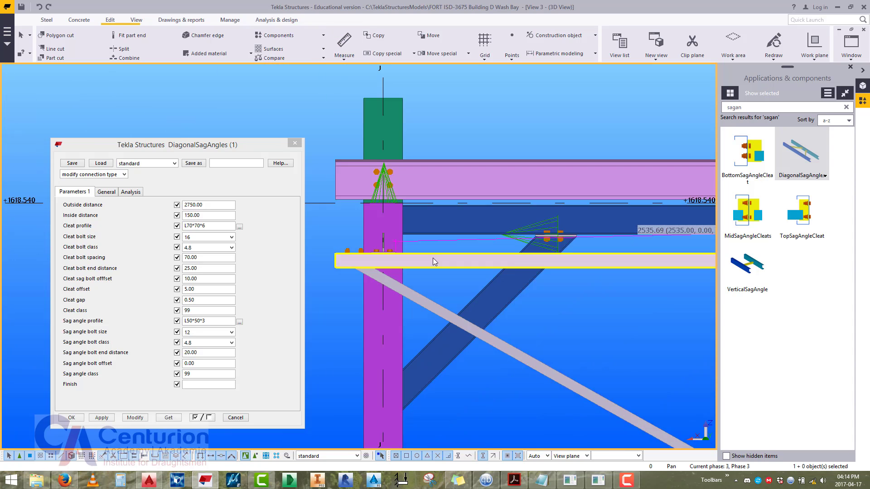
{"action": "scroll", "coordinate": [515, 246], "scroll_direction": "up", "scroll_amount": 5}
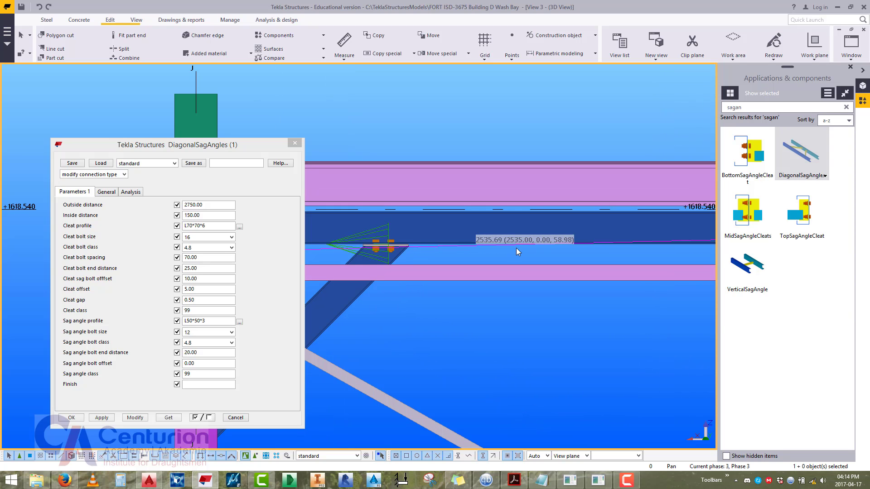
{"action": "scroll", "coordinate": [509, 246], "scroll_direction": "down", "scroll_amount": 3}
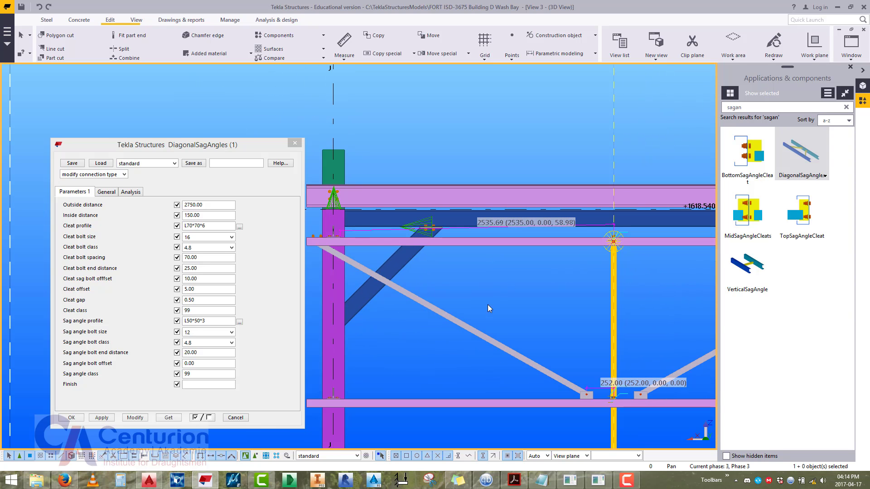
Apply an outside distance of 2450 mm to the diagonal sag angles and check the upper cleat's clearance at column J.
{"action": "left_click", "coordinate": [487, 342]}
{"action": "left_click", "coordinate": [195, 207]}
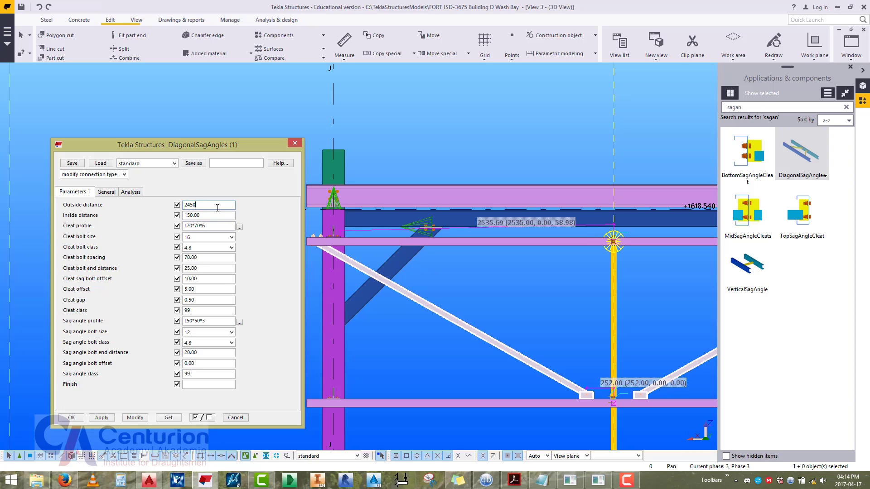
{"action": "scroll", "coordinate": [390, 277], "scroll_direction": "up", "scroll_amount": 10}
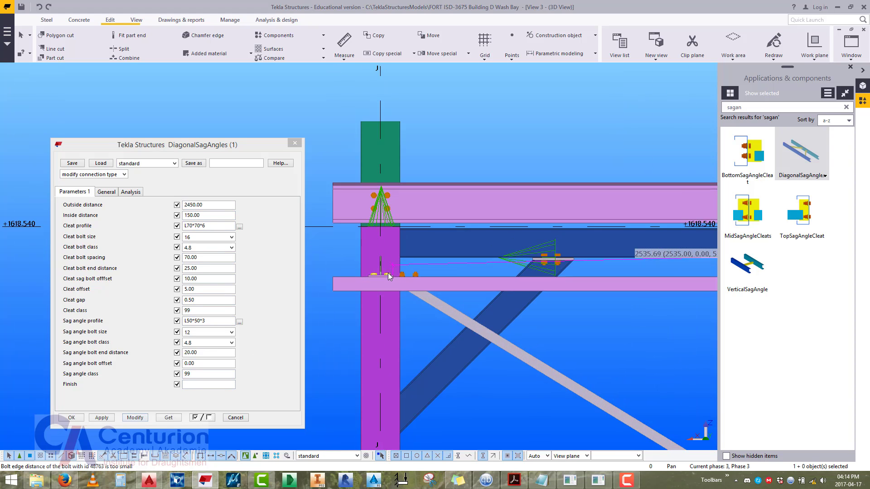
{"action": "scroll", "coordinate": [402, 281], "scroll_direction": "up", "scroll_amount": 4}
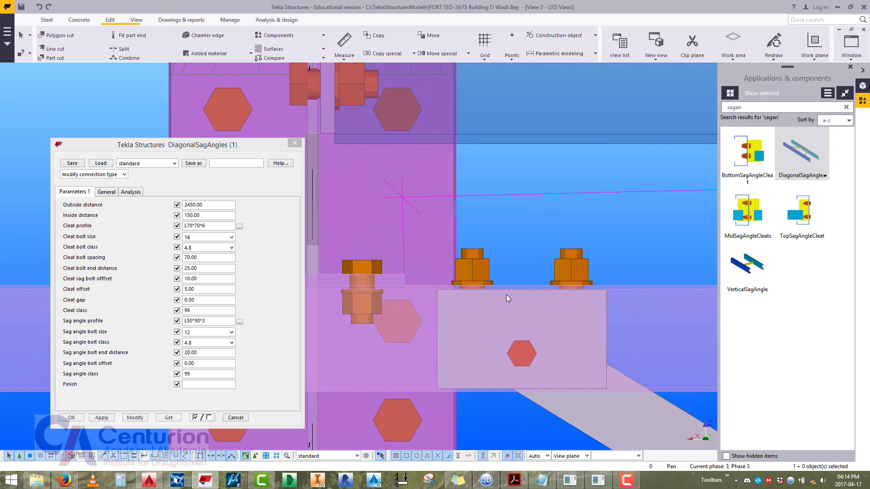
{"action": "scroll", "coordinate": [449, 296], "scroll_direction": "down", "scroll_amount": 3}
{"action": "scroll", "coordinate": [450, 270], "scroll_direction": "up", "scroll_amount": 4}
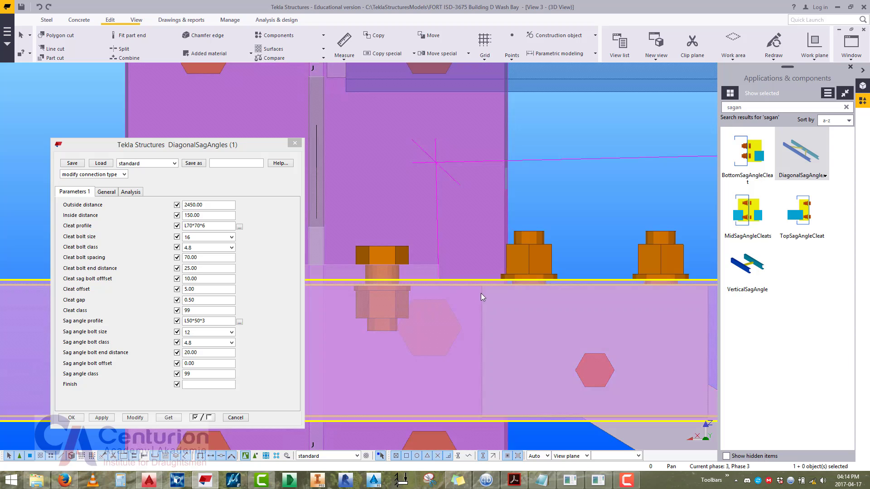
{"action": "scroll", "coordinate": [471, 287], "scroll_direction": "down", "scroll_amount": 3}
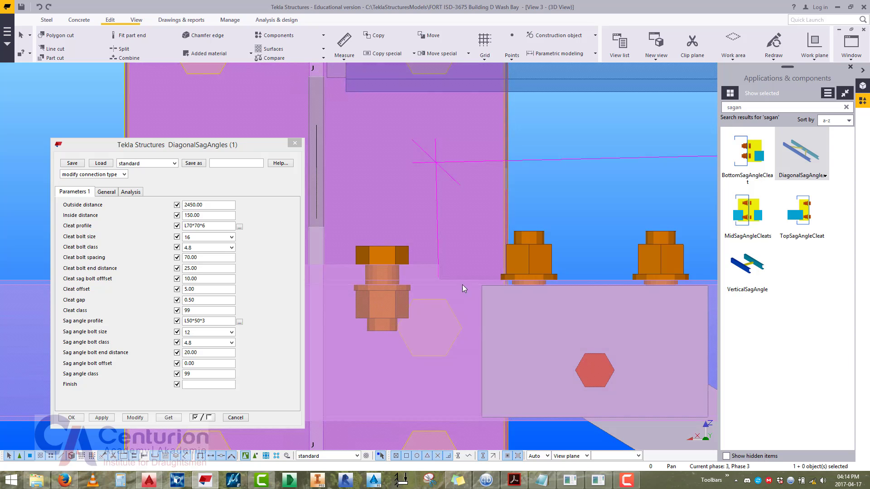
{"action": "scroll", "coordinate": [484, 269], "scroll_direction": "down", "scroll_amount": 5}
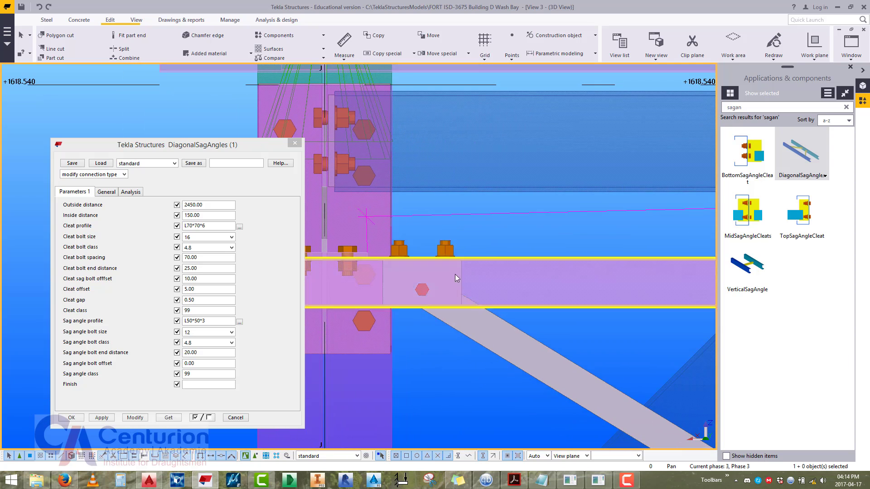
{"action": "scroll", "coordinate": [429, 290], "scroll_direction": "down", "scroll_amount": 3}
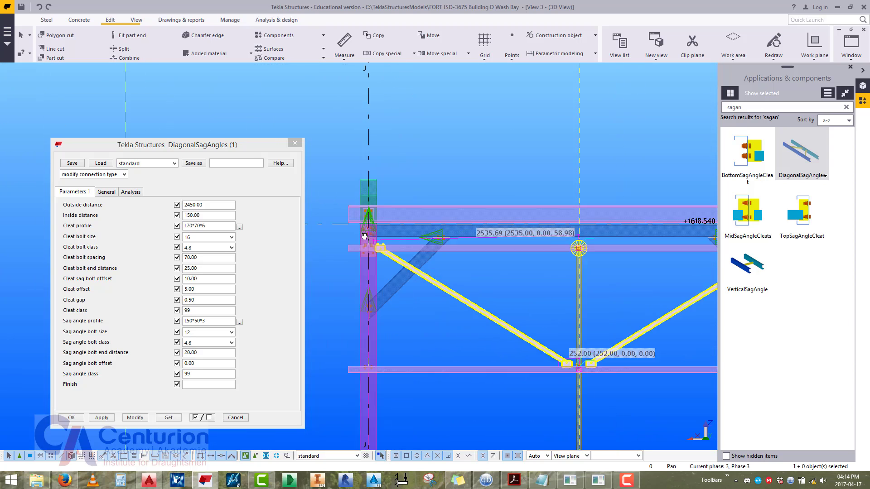
{"action": "left_click", "coordinate": [135, 417]}
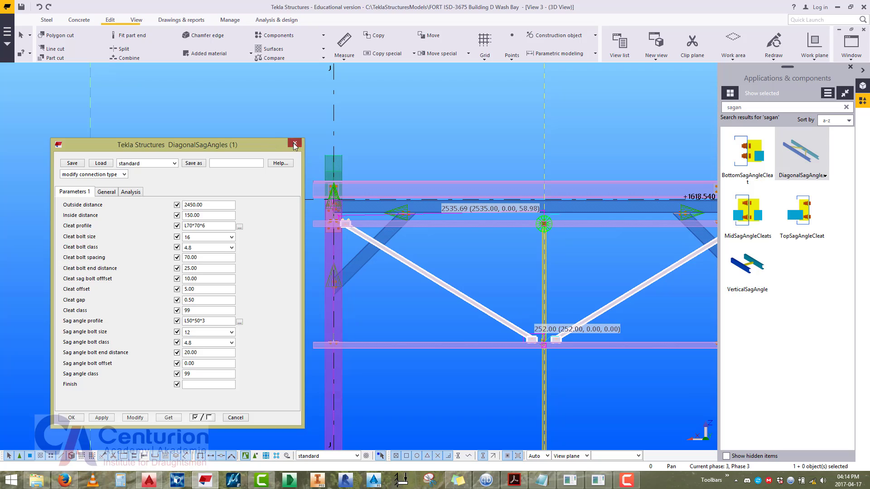
Close the component properties and inspect the diagonal sag angle's upper cleat at column J in View 1.
{"action": "left_click", "coordinate": [295, 145]}
{"action": "left_click", "coordinate": [838, 49]}
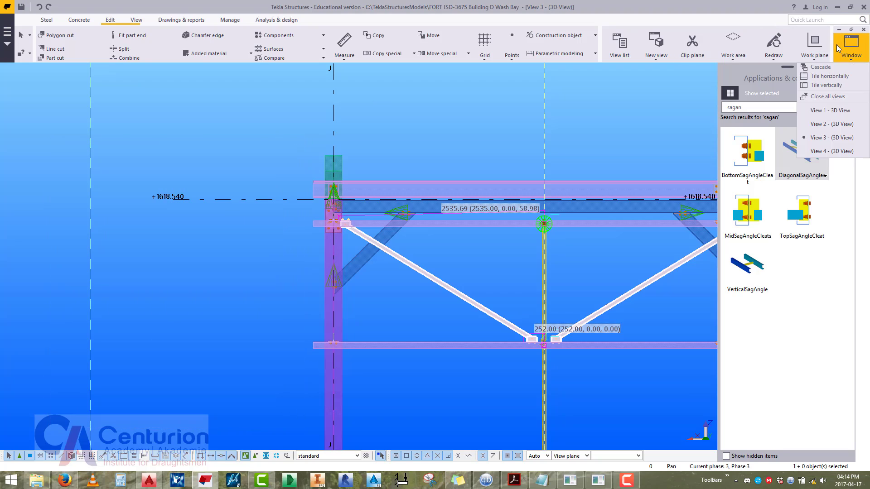
{"action": "left_click", "coordinate": [825, 111]}
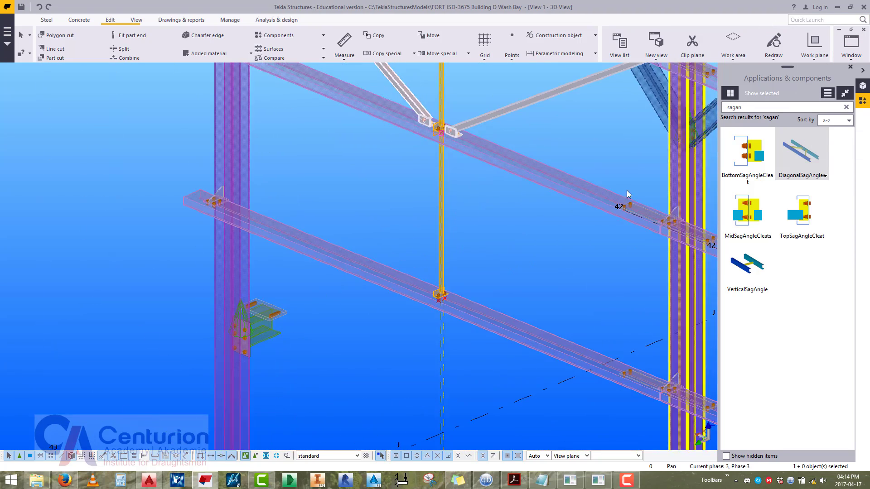
{"action": "scroll", "coordinate": [522, 236], "scroll_direction": "down", "scroll_amount": 5}
{"action": "scroll", "coordinate": [427, 279], "scroll_direction": "up", "scroll_amount": 8}
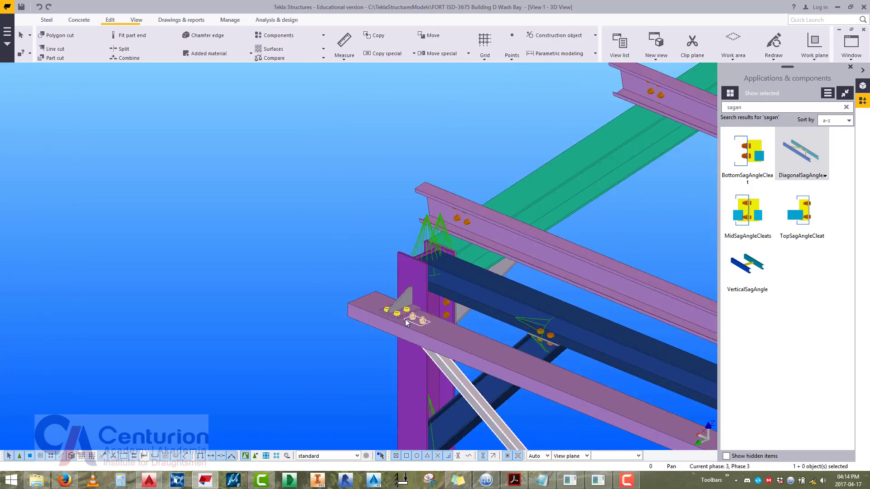
{"action": "scroll", "coordinate": [407, 323], "scroll_direction": "up", "scroll_amount": 4}
{"action": "middle_click_drag", "start_coordinate": [456, 343], "coordinate": [477, 269], "text": "ctrl"}
{"action": "scroll", "coordinate": [618, 195], "scroll_direction": "up", "scroll_amount": 10}
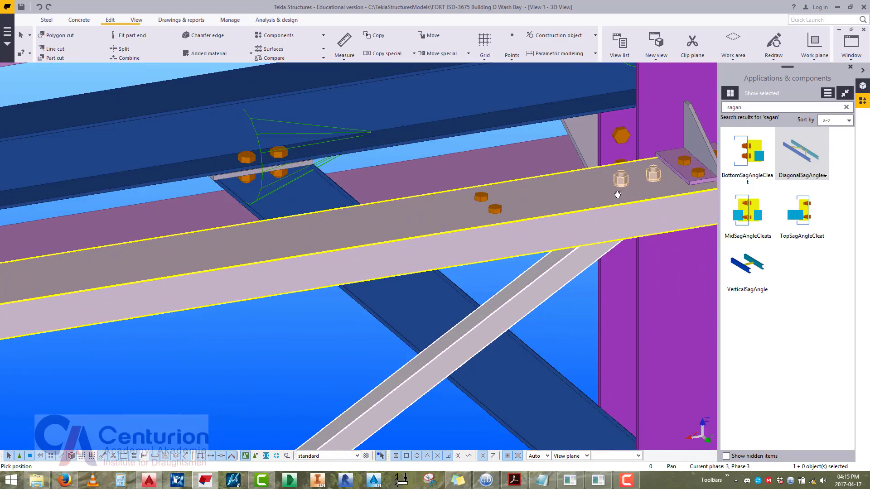
Inspect the other diagonal sag angle's upper cleat at column I for clearance from the girt connection bolts.
{"action": "middle_click_drag", "start_coordinate": [637, 224], "coordinate": [470, 87], "text": "ctrl"}
{"action": "middle_click_drag", "start_coordinate": [533, 89], "coordinate": [480, 181], "text": "ctrl"}
{"action": "scroll", "coordinate": [386, 174], "scroll_direction": "up", "scroll_amount": 3}
{"action": "scroll", "coordinate": [387, 175], "scroll_direction": "up", "scroll_amount": 12}
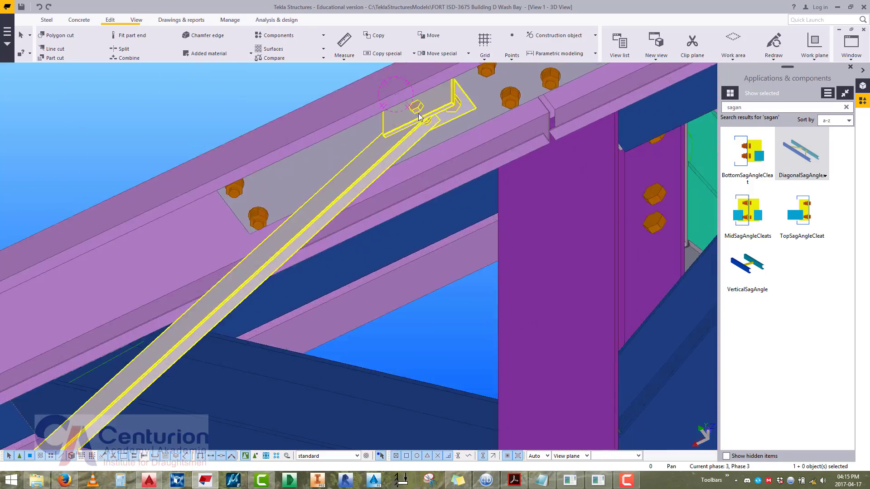
{"action": "scroll", "coordinate": [491, 253], "scroll_direction": "down", "scroll_amount": 15}
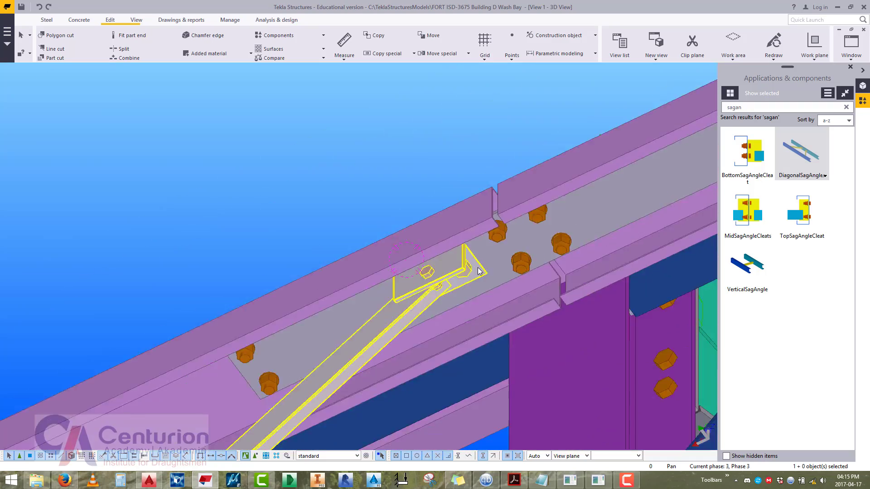
{"action": "scroll", "coordinate": [517, 179], "scroll_direction": "up", "scroll_amount": 10}
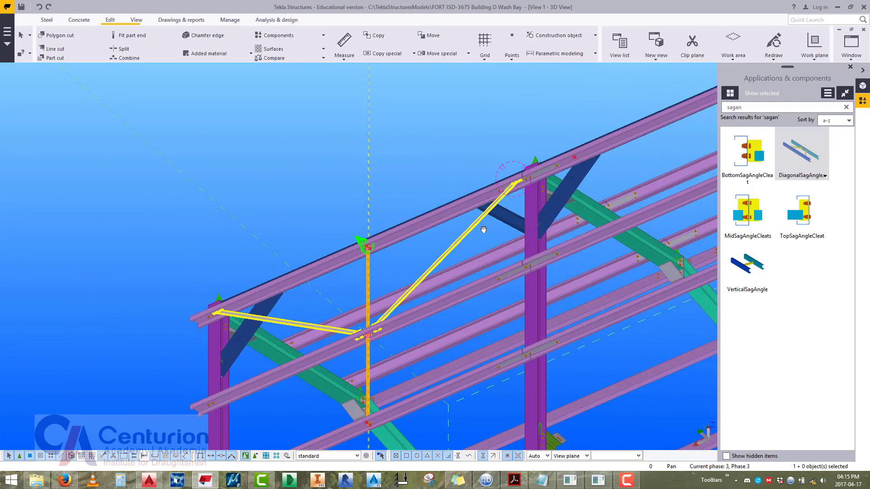
{"action": "scroll", "coordinate": [518, 180], "scroll_direction": "down", "scroll_amount": 8}
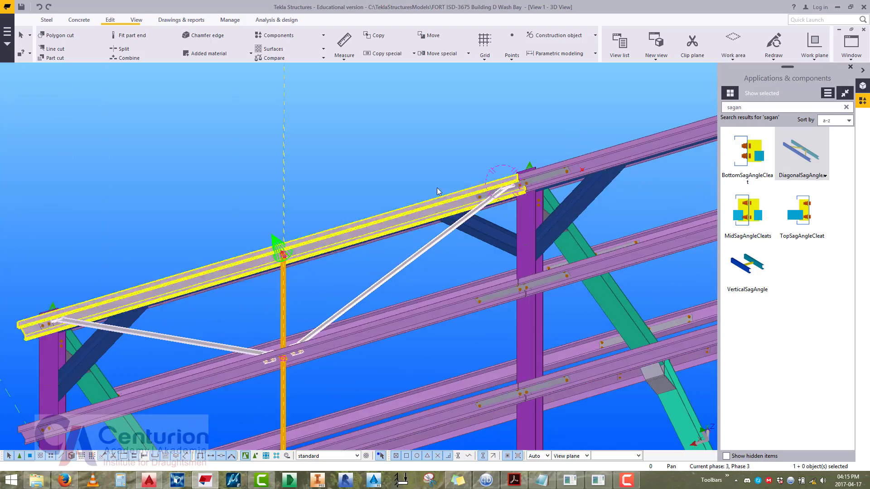
{"action": "middle_click_drag", "start_coordinate": [439, 193], "coordinate": [479, 240], "text": "ctrl"}
{"action": "scroll", "coordinate": [480, 240], "scroll_direction": "down", "scroll_amount": 5}
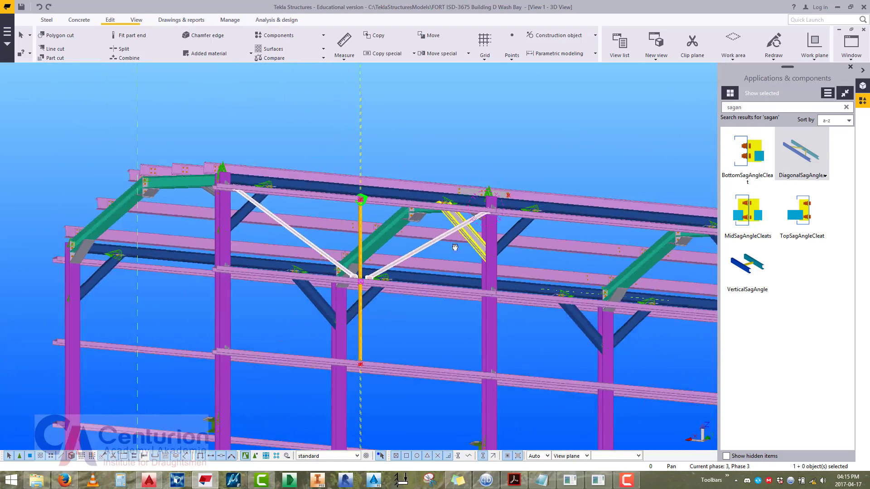
Explode the diagonal sag angles component into separate parts.
{"action": "scroll", "coordinate": [385, 240], "scroll_direction": "up", "scroll_amount": 8}
{"action": "middle_click_drag", "start_coordinate": [385, 240], "coordinate": [334, 197], "text": "ctrl"}
{"action": "right_click", "coordinate": [333, 198]}
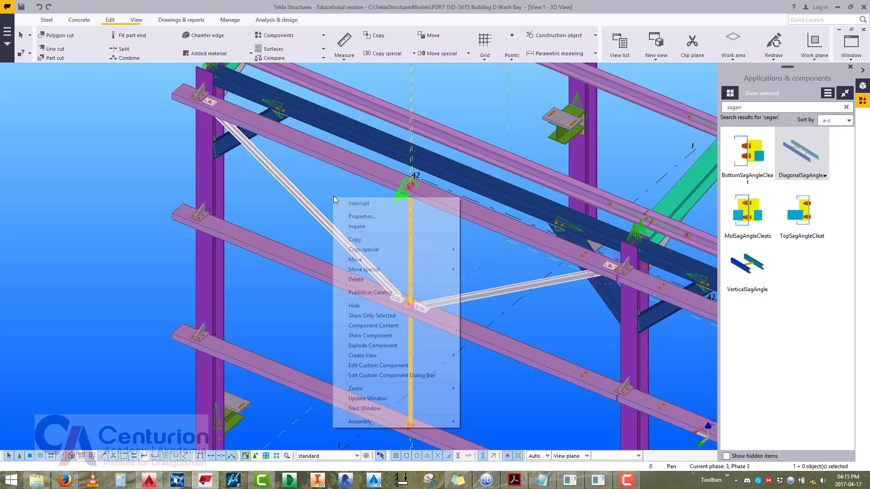
{"action": "left_click", "coordinate": [372, 347]}
Open the vertical sag angle's beam properties and enable only the part and assembly prefixes, name, material and class for modification.
{"action": "scroll", "coordinate": [413, 288], "scroll_direction": "up", "scroll_amount": 5}
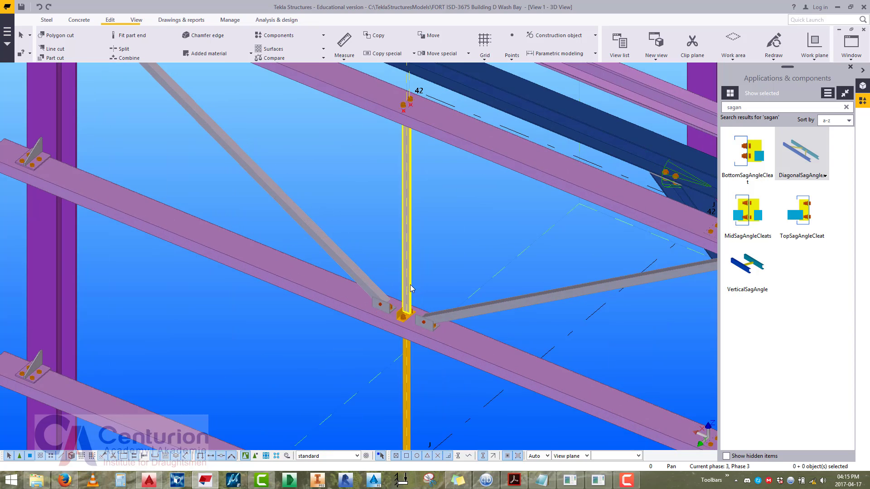
{"action": "double_click", "coordinate": [409, 278]}
{"action": "middle_click_drag", "start_coordinate": [491, 221], "coordinate": [483, 275]}
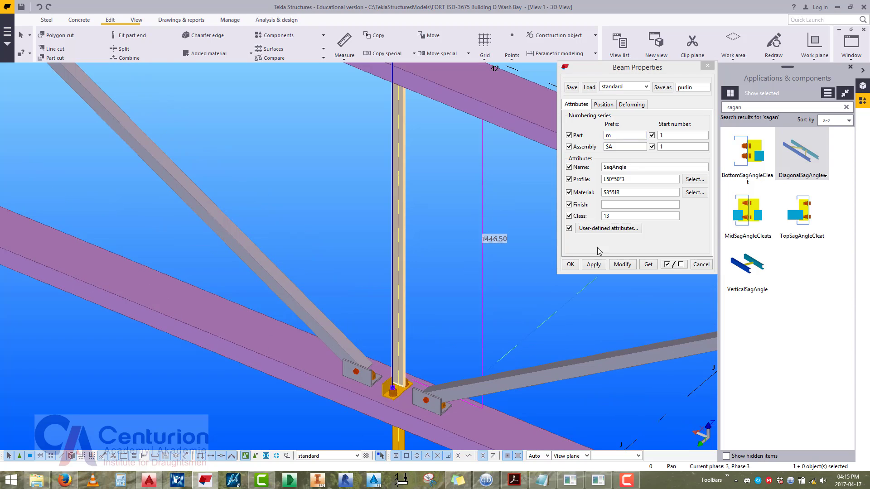
{"action": "left_click", "coordinate": [671, 267]}
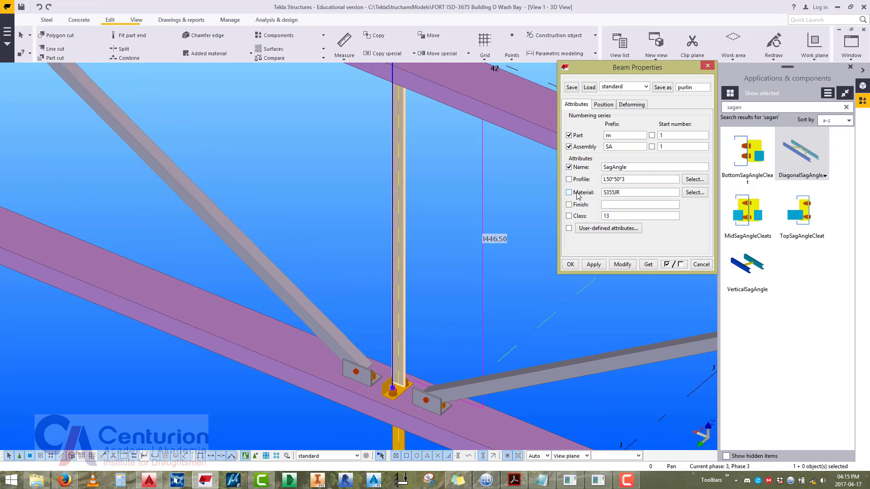
Give both diagonals and their four cleats part prefix m, assembly prefix SA, name SagAngle, material S355JR and class 13.
{"action": "scroll", "coordinate": [344, 328], "scroll_direction": "up", "scroll_amount": 5}
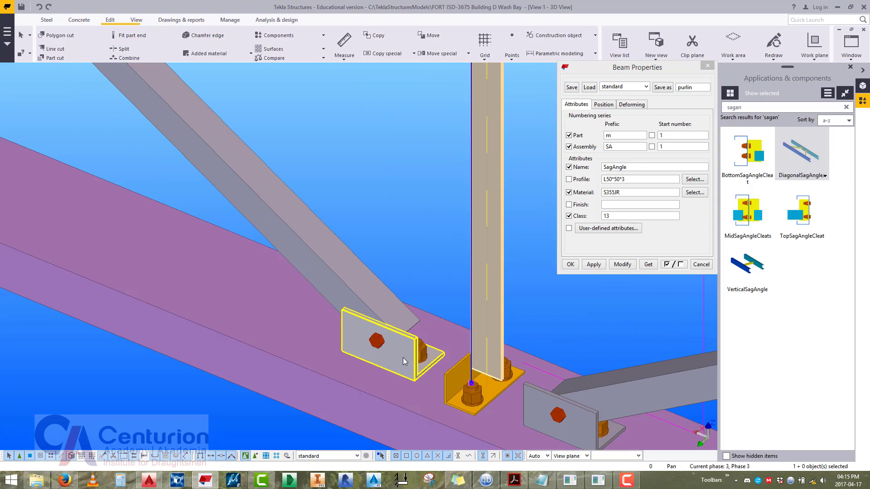
{"action": "left_click", "coordinate": [351, 282], "text": "shift"}
{"action": "scroll", "coordinate": [351, 282], "scroll_direction": "down", "scroll_amount": 6}
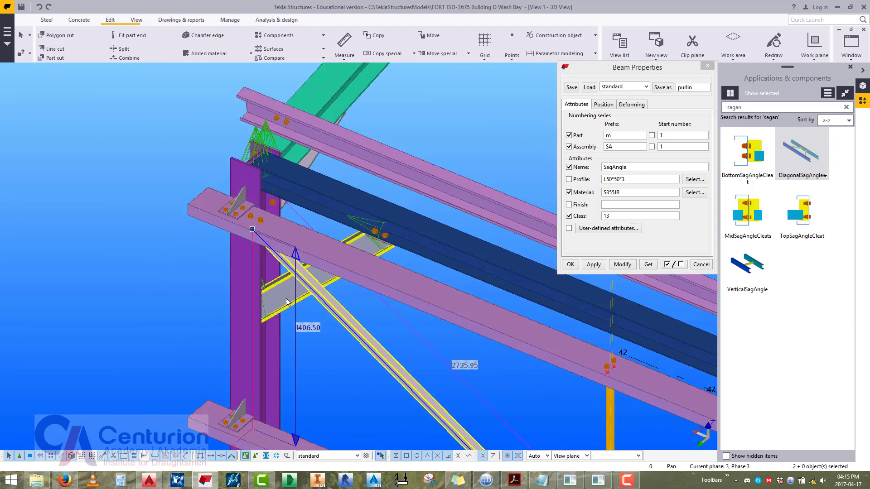
{"action": "middle_click_drag", "start_coordinate": [286, 302], "coordinate": [303, 145], "text": "ctrl"}
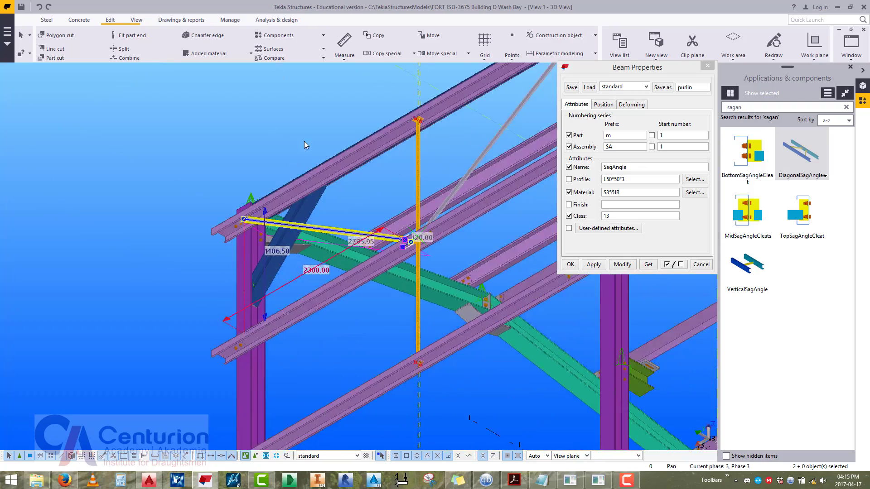
{"action": "scroll", "coordinate": [236, 218], "scroll_direction": "up", "scroll_amount": 6}
{"action": "scroll", "coordinate": [157, 301], "scroll_direction": "down", "scroll_amount": 6}
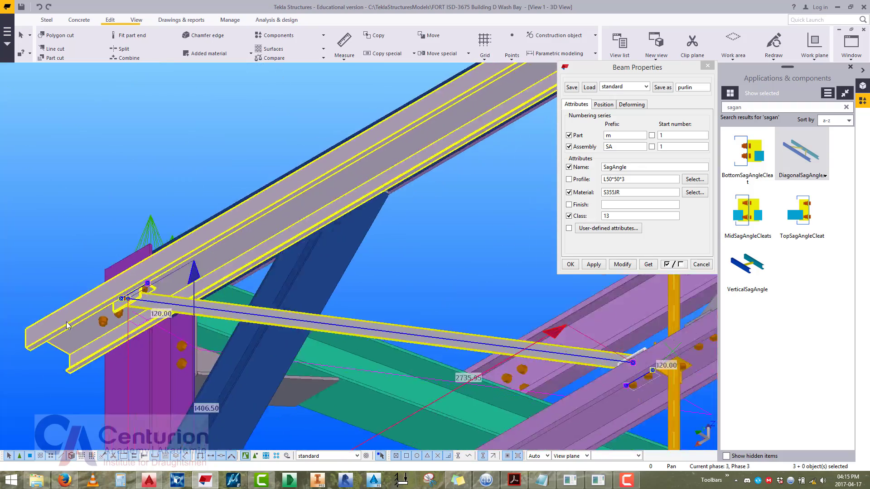
{"action": "middle_click_drag", "start_coordinate": [625, 287], "coordinate": [391, 234]}
{"action": "middle_click_drag", "start_coordinate": [415, 90], "coordinate": [368, 245]}
{"action": "scroll", "coordinate": [374, 241], "scroll_direction": "up", "scroll_amount": 5}
{"action": "scroll", "coordinate": [384, 262], "scroll_direction": "up", "scroll_amount": 2}
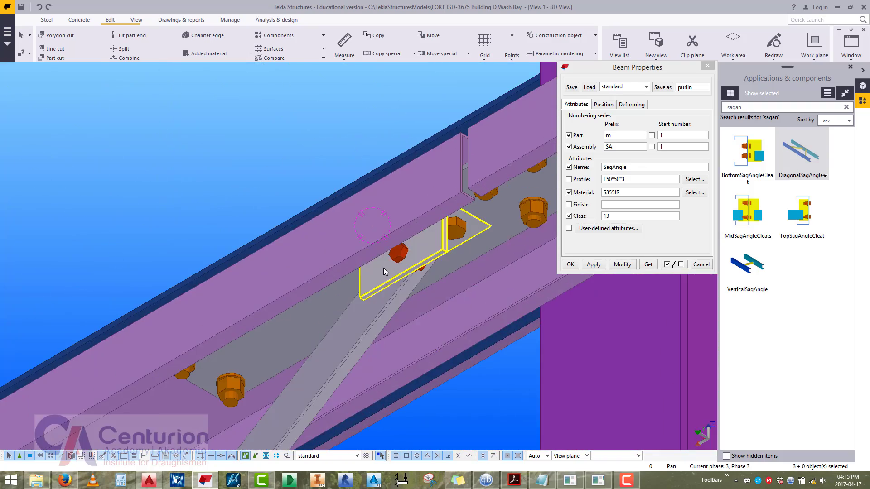
{"action": "left_click", "coordinate": [383, 268], "text": "ctrl"}
{"action": "left_click", "coordinate": [338, 344], "text": "ctrl"}
{"action": "scroll", "coordinate": [339, 343], "scroll_direction": "down", "scroll_amount": 5}
{"action": "middle_click_drag", "start_coordinate": [306, 432], "coordinate": [449, 190]}
{"action": "scroll", "coordinate": [449, 194], "scroll_direction": "down", "scroll_amount": 4}
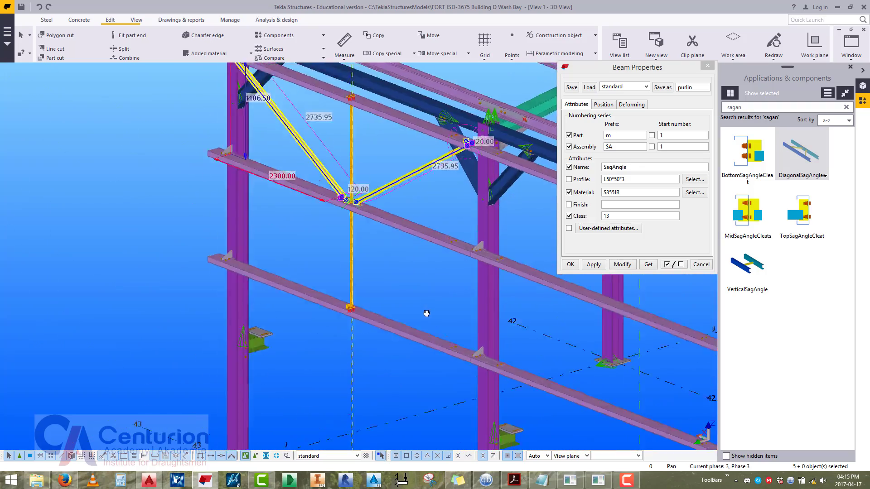
{"action": "scroll", "coordinate": [361, 240], "scroll_direction": "up", "scroll_amount": 6}
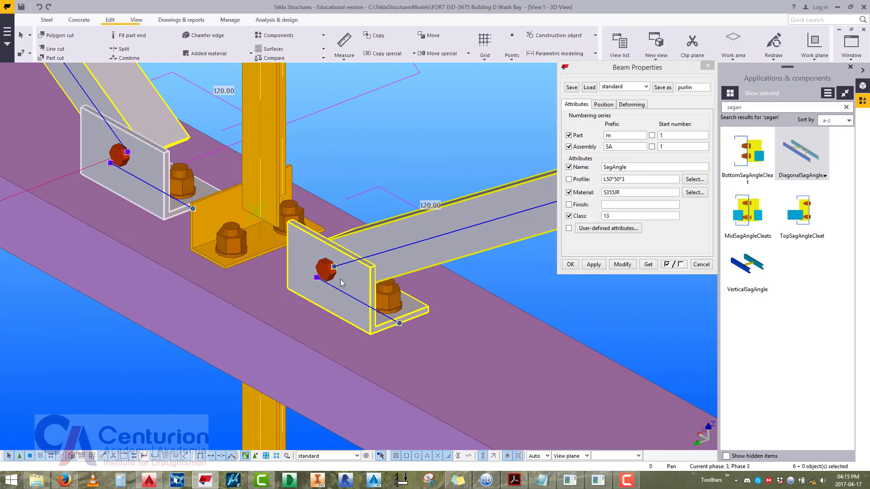
{"action": "scroll", "coordinate": [341, 279], "scroll_direction": "down", "scroll_amount": 8}
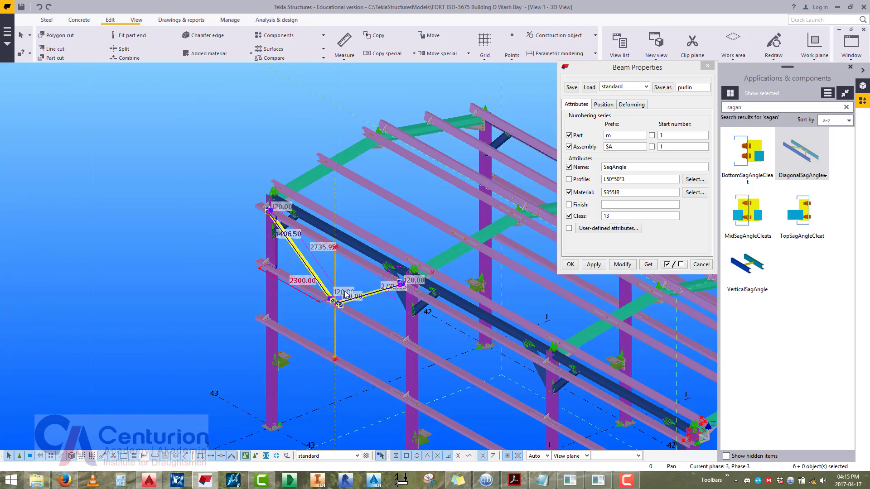
{"action": "scroll", "coordinate": [345, 294], "scroll_direction": "up", "scroll_amount": 3}
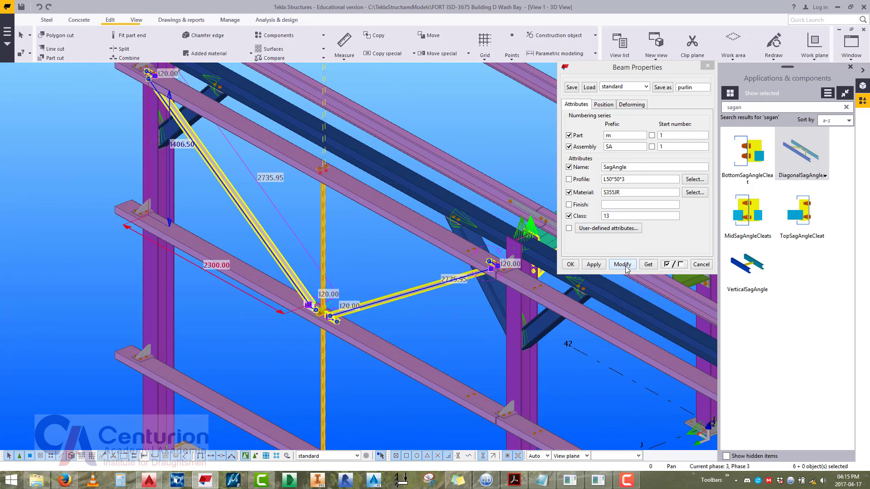
{"action": "left_click", "coordinate": [626, 265]}
{"action": "left_click", "coordinate": [392, 282]}
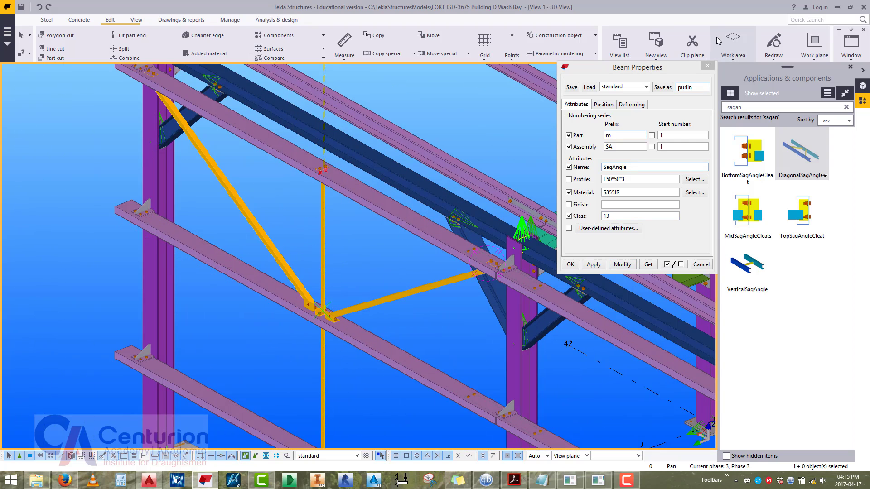
{"action": "left_click", "coordinate": [709, 65]}
{"action": "right_click", "coordinate": [424, 116]}
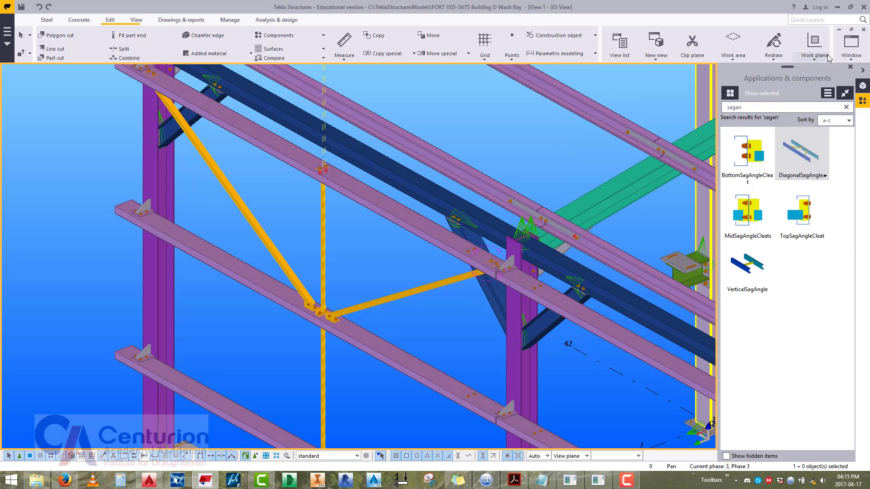
Delete the vertical construction line between columns J and I in View 3, and redraw the view to clear the measurements.
{"action": "left_click", "coordinate": [851, 52]}
{"action": "left_click", "coordinate": [831, 139]}
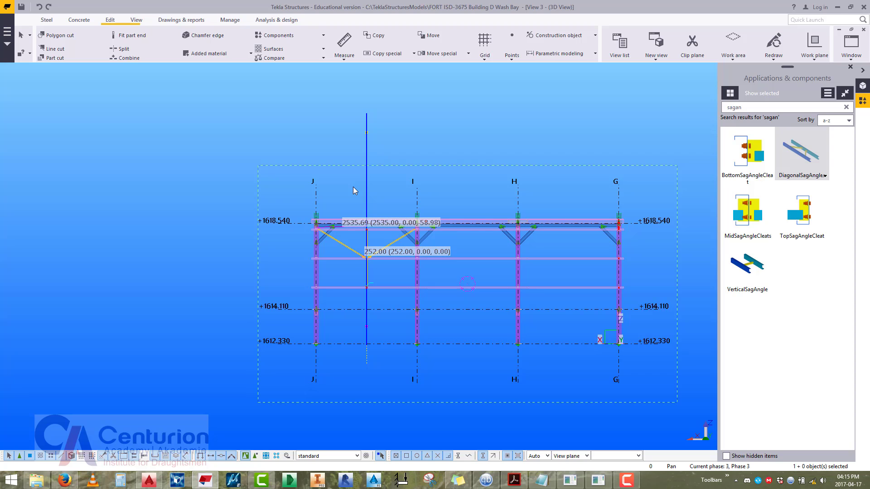
{"action": "left_click", "coordinate": [353, 187]}
{"action": "right_click", "coordinate": [360, 177]}
{"action": "left_click", "coordinate": [355, 201]}
{"action": "right_click", "coordinate": [358, 174]}
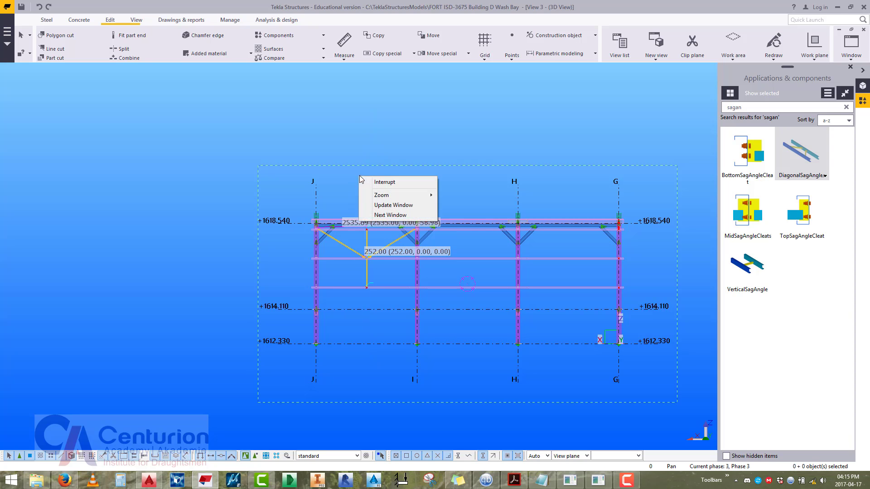
{"action": "left_click", "coordinate": [257, 137]}
{"action": "right_click", "coordinate": [213, 305]}
{"action": "left_click", "coordinate": [240, 352]}
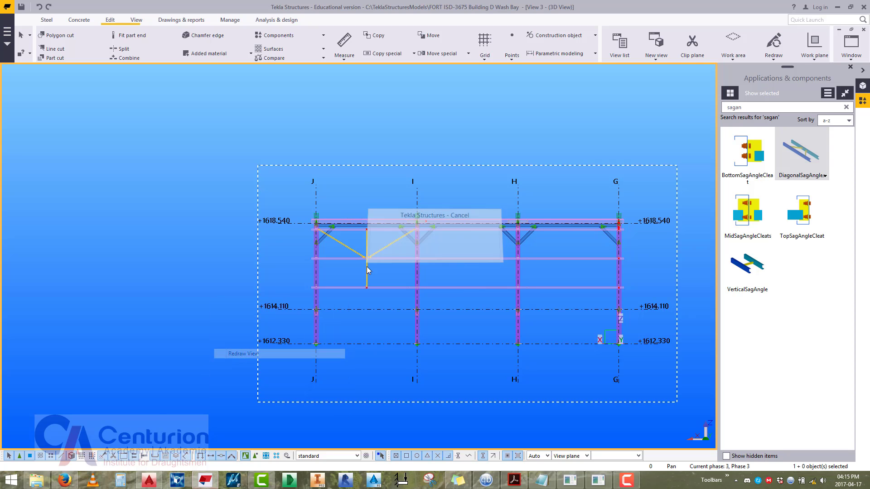
Copy the vertical and diagonal sag angle assemblies from bay J–I into bays I–H and H–G.
{"action": "right_click", "coordinate": [322, 112]}
{"action": "middle_click_drag", "start_coordinate": [341, 122], "coordinate": [308, 50]}
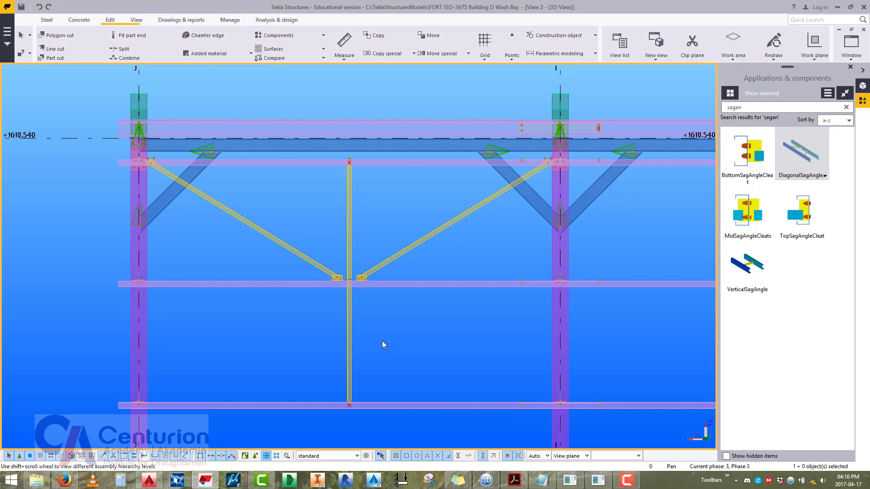
{"action": "scroll", "coordinate": [255, 239], "scroll_direction": "down", "scroll_amount": 5}
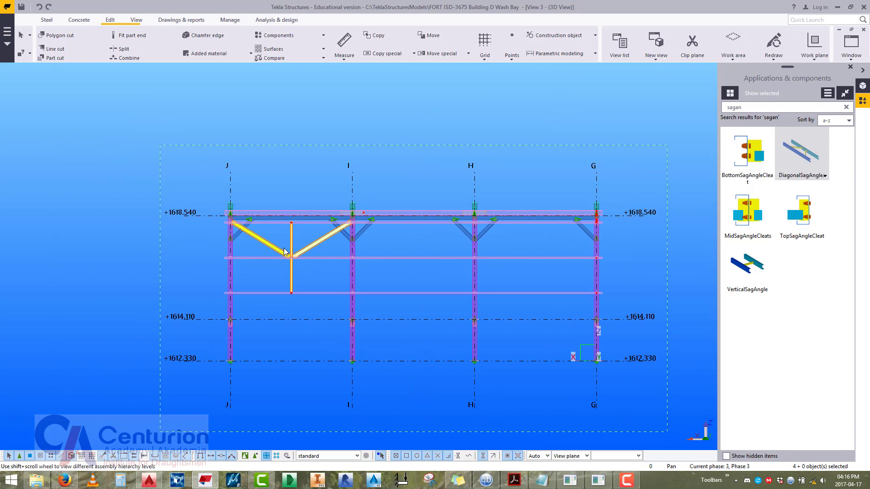
{"action": "right_click", "coordinate": [309, 191]}
{"action": "left_click", "coordinate": [330, 232]}
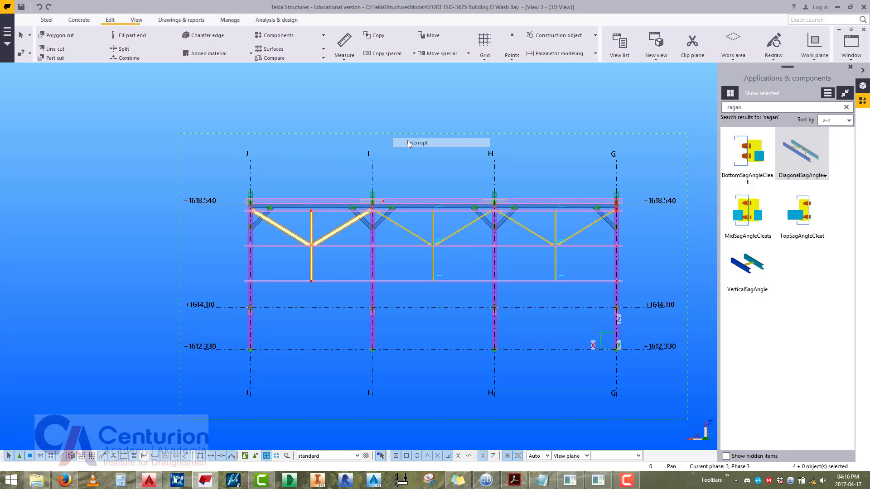
Examine the copied diagonals' upper cleats at columns G and I for clearance from the column connections.
{"action": "scroll", "coordinate": [464, 216], "scroll_direction": "up", "scroll_amount": 10}
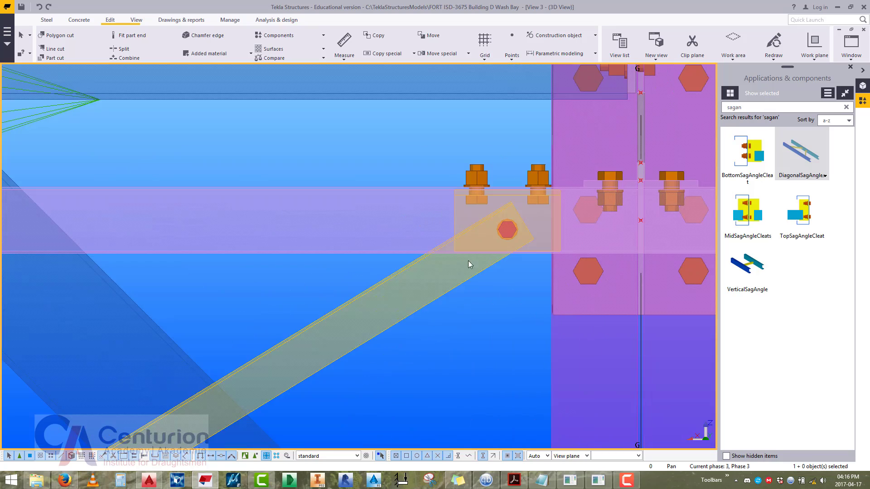
{"action": "scroll", "coordinate": [529, 252], "scroll_direction": "down", "scroll_amount": 6}
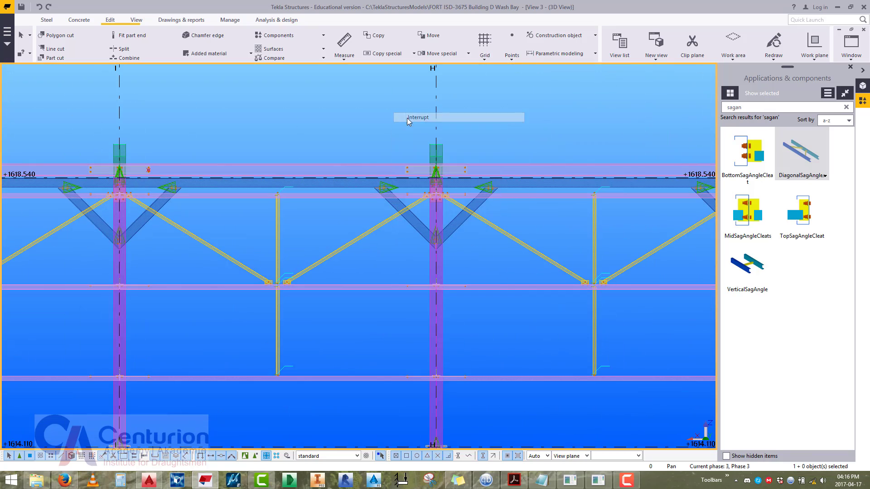
{"action": "left_click", "coordinate": [408, 118]}
{"action": "middle_click_drag", "start_coordinate": [280, 149], "coordinate": [428, 171]}
{"action": "scroll", "coordinate": [347, 228], "scroll_direction": "up", "scroll_amount": 8}
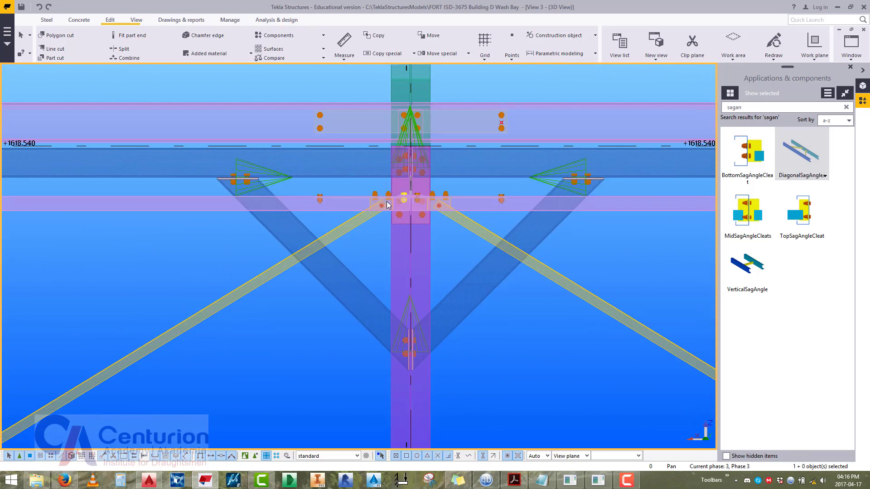
{"action": "scroll", "coordinate": [361, 190], "scroll_direction": "down", "scroll_amount": 10}
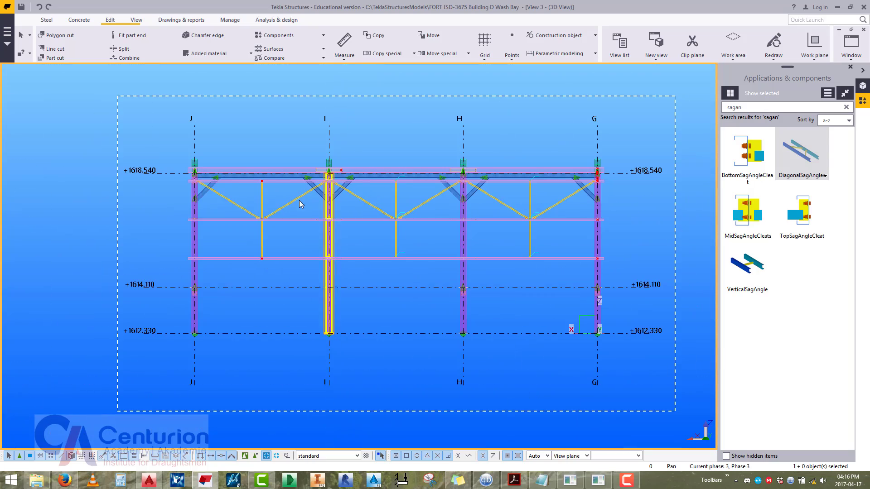
{"action": "left_click", "coordinate": [187, 181]}
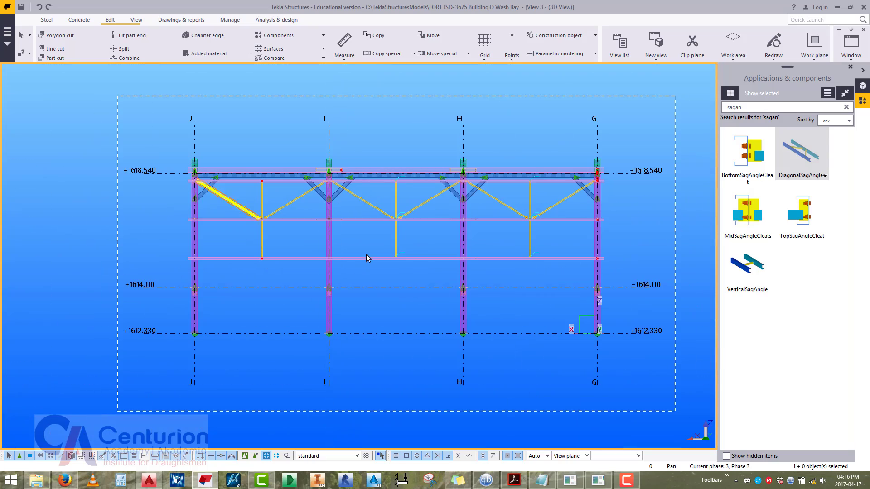
Move the diagonals' upper cleats on both sides of columns I and H down so they sit beneath the purlin splice plates.
{"action": "scroll", "coordinate": [460, 204], "scroll_direction": "up", "scroll_amount": 4}
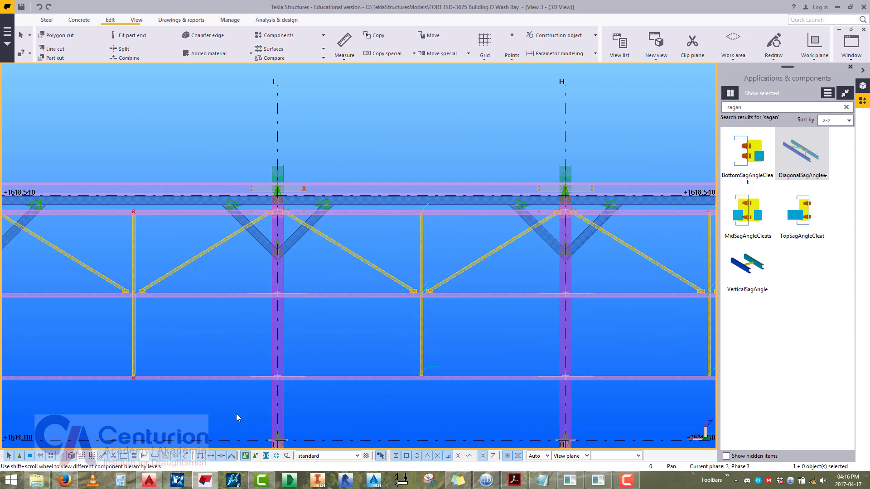
{"action": "scroll", "coordinate": [249, 248], "scroll_direction": "up", "scroll_amount": 10}
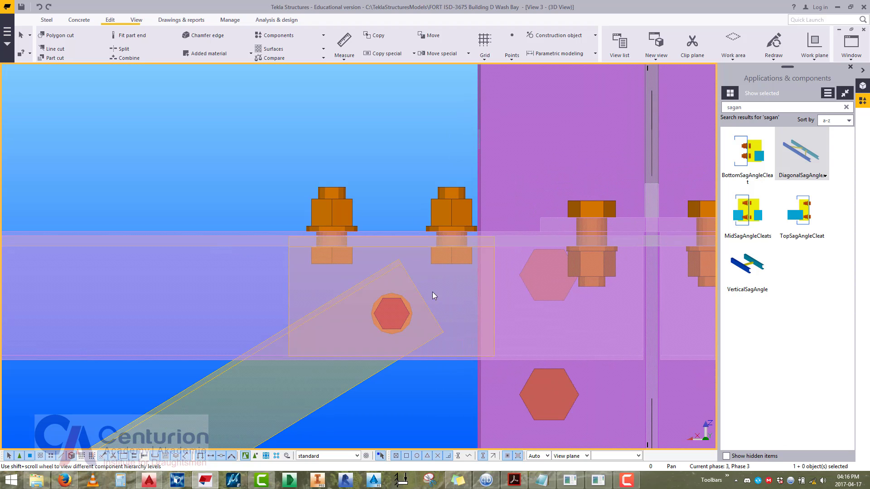
{"action": "left_click_drag", "start_coordinate": [245, 335], "coordinate": [247, 335]}
{"action": "scroll", "coordinate": [262, 317], "scroll_direction": "down", "scroll_amount": 3}
{"action": "scroll", "coordinate": [505, 281], "scroll_direction": "up", "scroll_amount": 3}
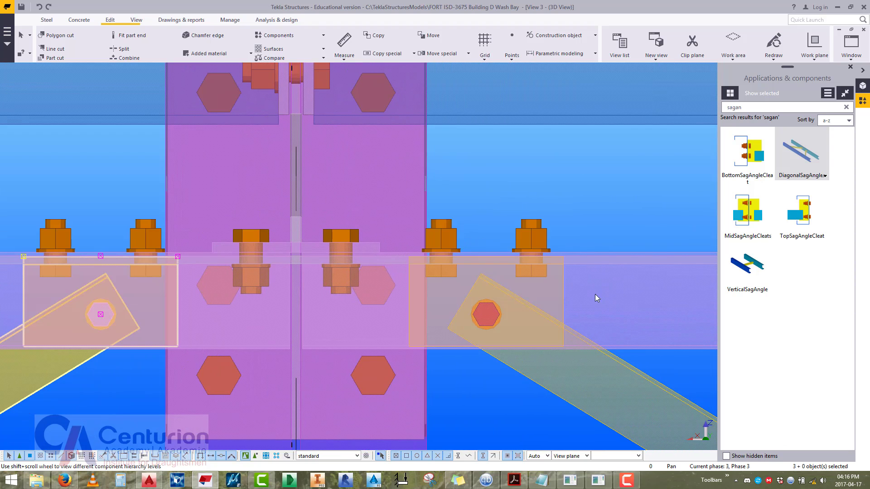
{"action": "left_click_drag", "start_coordinate": [461, 325], "coordinate": [462, 324], "text": "shift"}
{"action": "scroll", "coordinate": [332, 289], "scroll_direction": "down", "scroll_amount": 6}
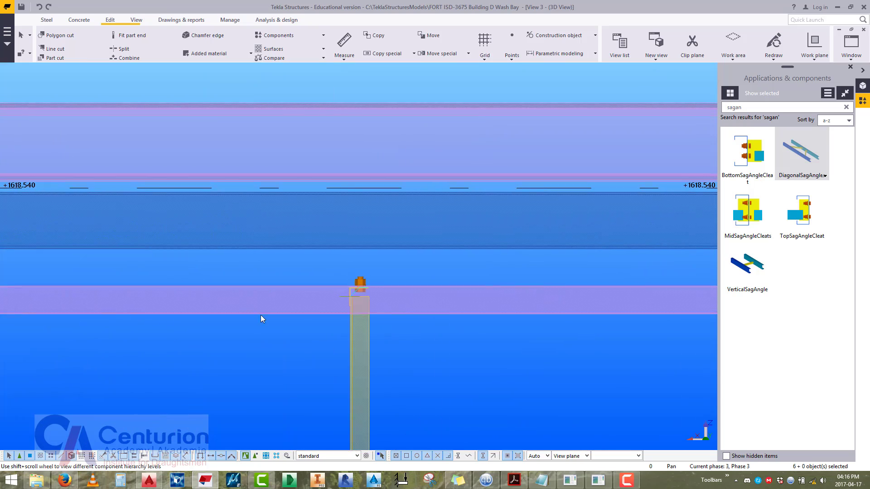
{"action": "middle_click_drag", "start_coordinate": [263, 317], "coordinate": [253, 335]}
{"action": "scroll", "coordinate": [584, 287], "scroll_direction": "up", "scroll_amount": 5}
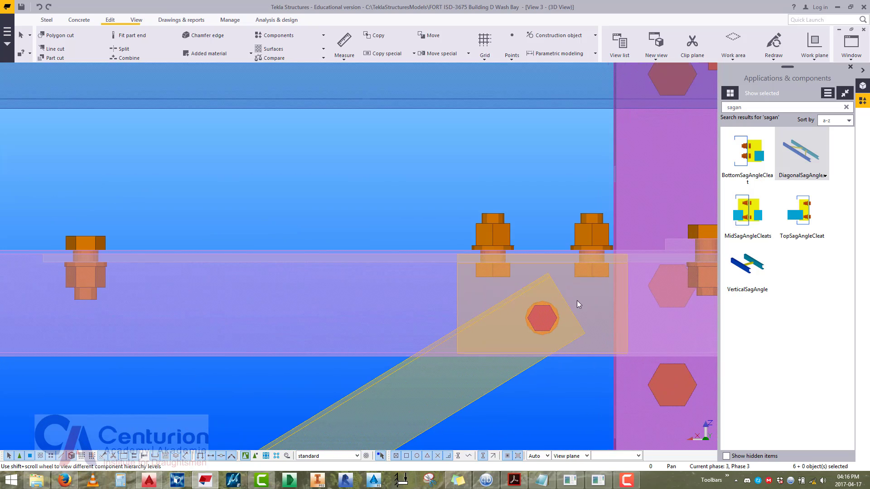
{"action": "left_click_drag", "start_coordinate": [423, 320], "coordinate": [422, 320], "text": "shift"}
{"action": "scroll", "coordinate": [290, 313], "scroll_direction": "down", "scroll_amount": 3}
{"action": "scroll", "coordinate": [428, 320], "scroll_direction": "up", "scroll_amount": 4}
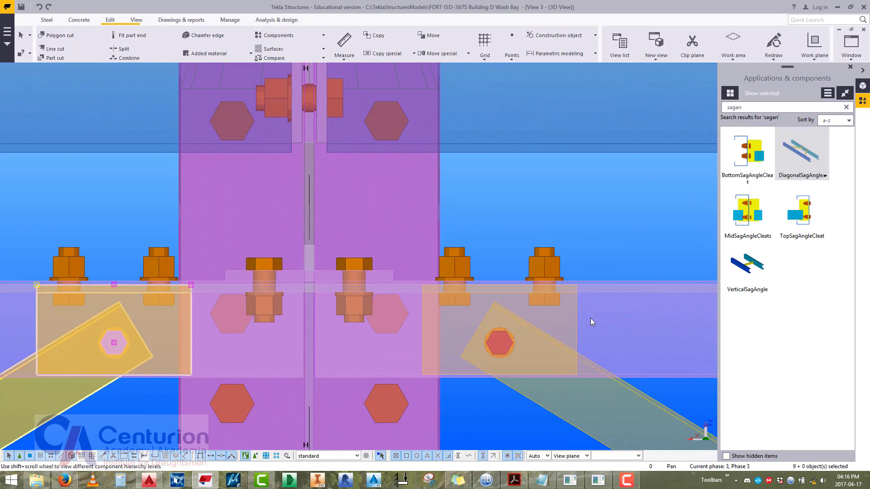
{"action": "left_click_drag", "start_coordinate": [591, 318], "coordinate": [451, 346], "text": "shift"}
{"action": "scroll", "coordinate": [463, 345], "scroll_direction": "down", "scroll_amount": 6}
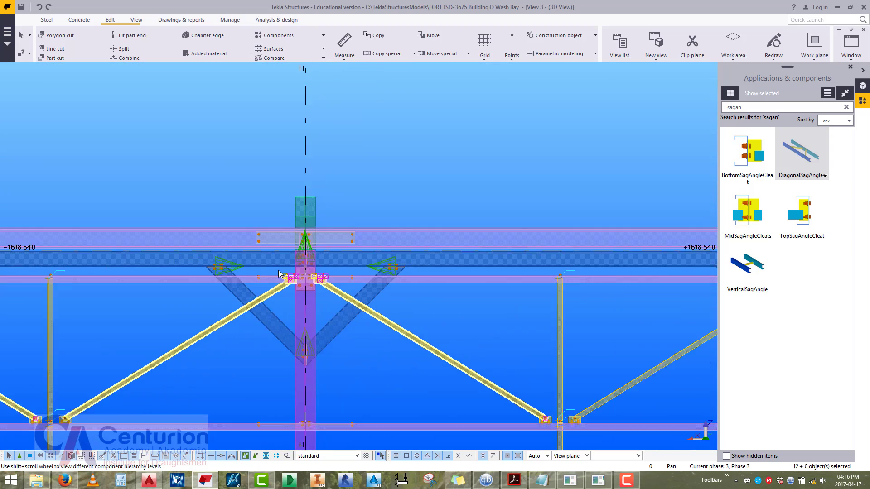
{"action": "middle_click_drag", "start_coordinate": [317, 287], "coordinate": [577, 241]}
{"action": "scroll", "coordinate": [572, 242], "scroll_direction": "down", "scroll_amount": 5}
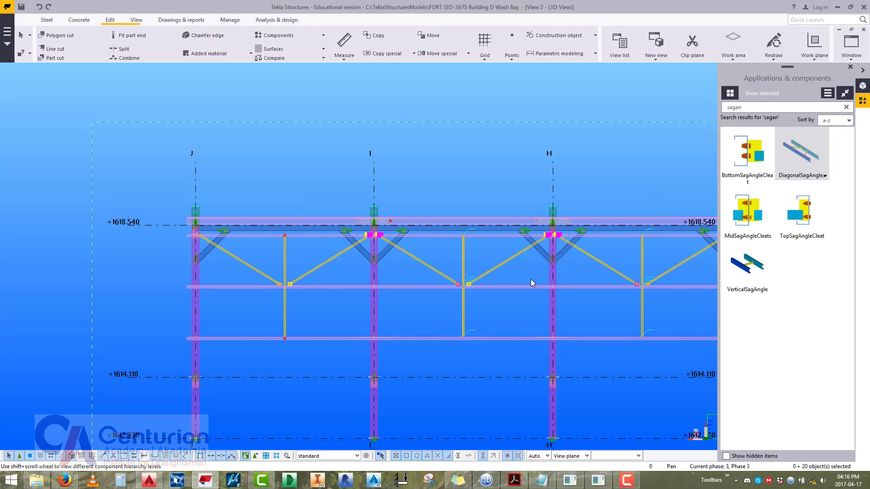
{"action": "middle_click_drag", "start_coordinate": [471, 222], "coordinate": [450, 264]}
{"action": "scroll", "coordinate": [325, 282], "scroll_direction": "up", "scroll_amount": 6}
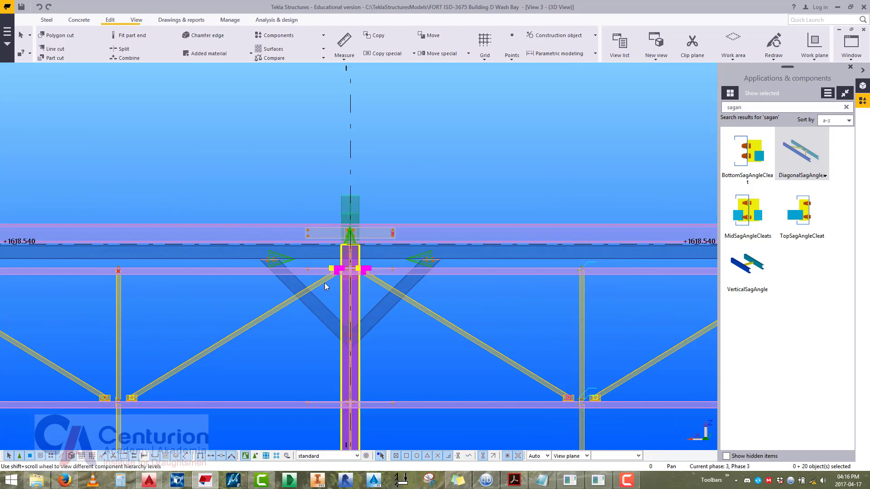
{"action": "scroll", "coordinate": [373, 261], "scroll_direction": "up", "scroll_amount": 8}
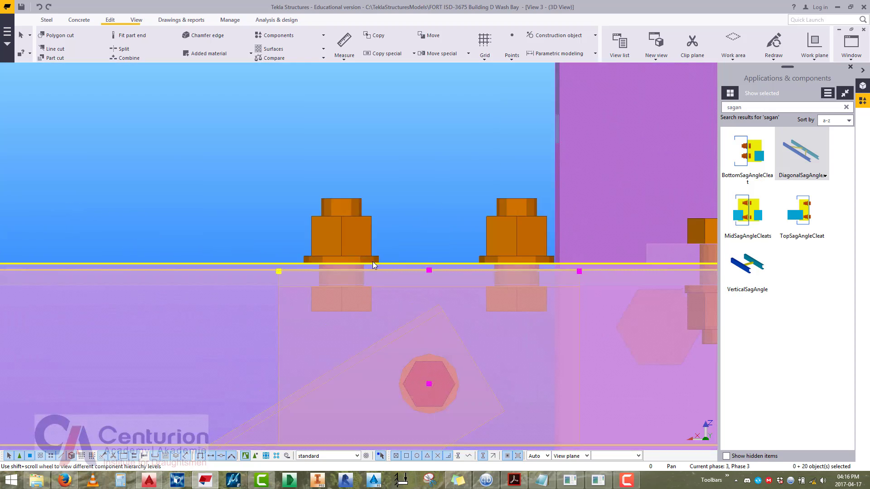
{"action": "right_click", "coordinate": [412, 211]}
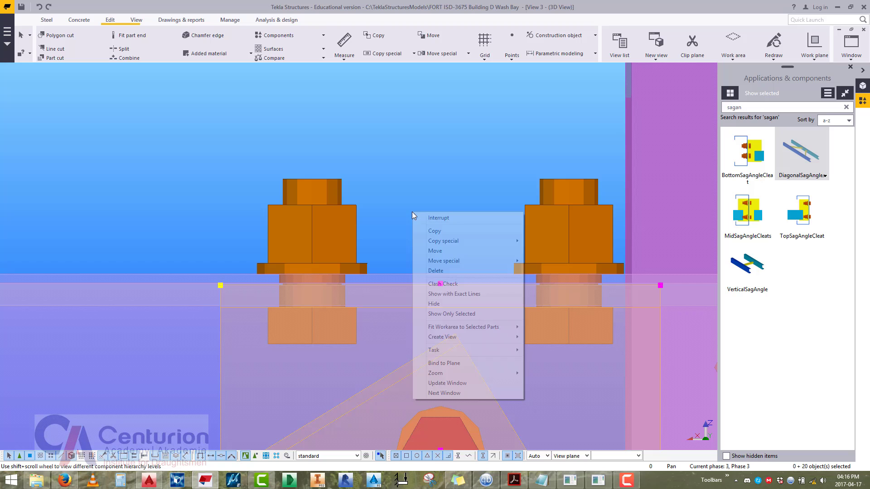
{"action": "left_click", "coordinate": [436, 252]}
{"action": "scroll", "coordinate": [344, 262], "scroll_direction": "up", "scroll_amount": 4}
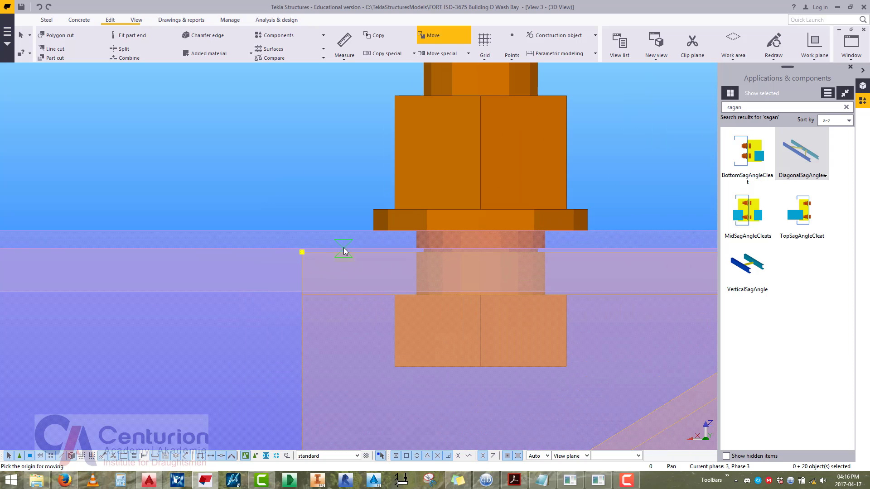
{"action": "left_click", "coordinate": [344, 293]}
{"action": "scroll", "coordinate": [287, 332], "scroll_direction": "down", "scroll_amount": 6}
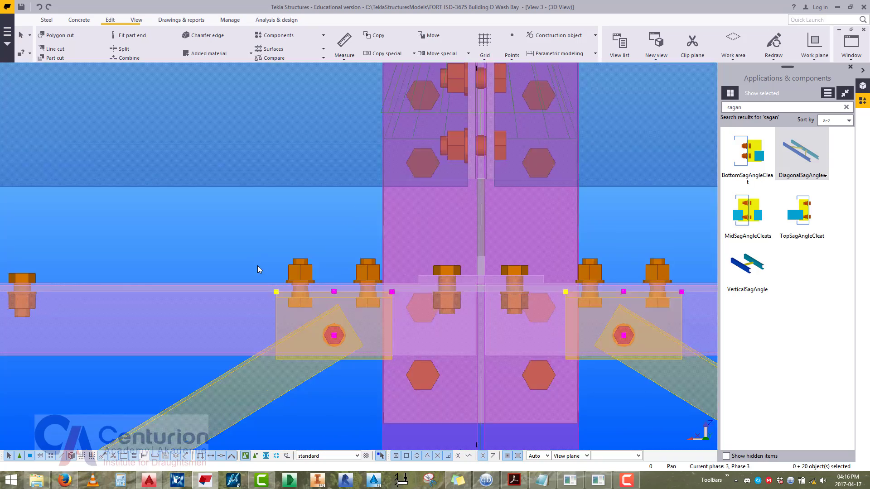
Reassign the upper cleat bolts on the bay J–I side of column I to connect the purlin, splice plate and cleat.
{"action": "scroll", "coordinate": [259, 269], "scroll_direction": "down", "scroll_amount": 8}
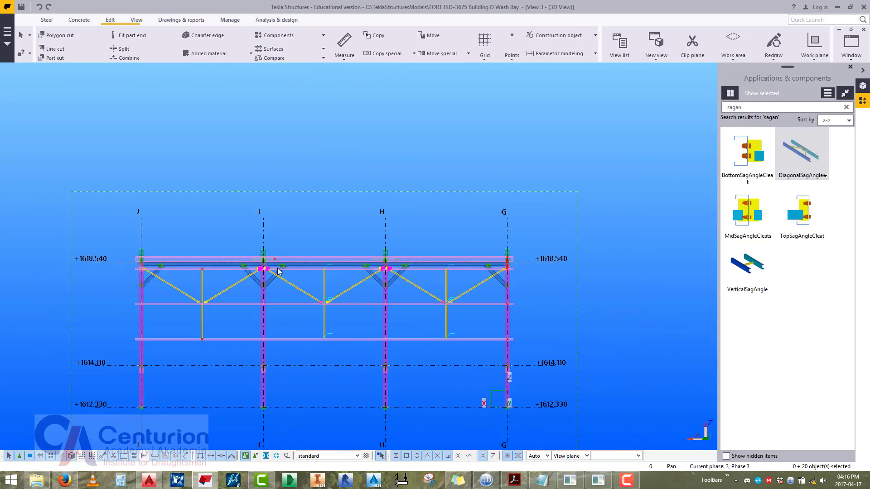
{"action": "scroll", "coordinate": [278, 271], "scroll_direction": "up", "scroll_amount": 10}
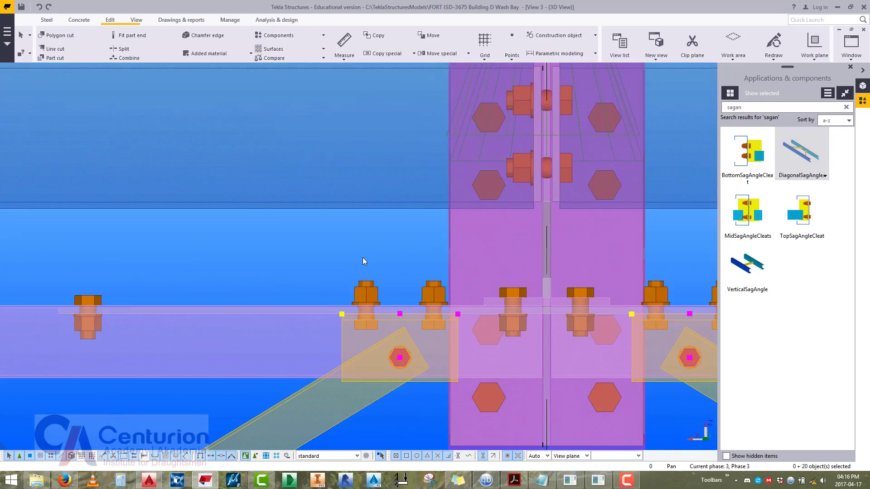
{"action": "left_click", "coordinate": [379, 312]}
{"action": "scroll", "coordinate": [379, 300], "scroll_direction": "up", "scroll_amount": 3}
{"action": "right_click", "coordinate": [323, 220]}
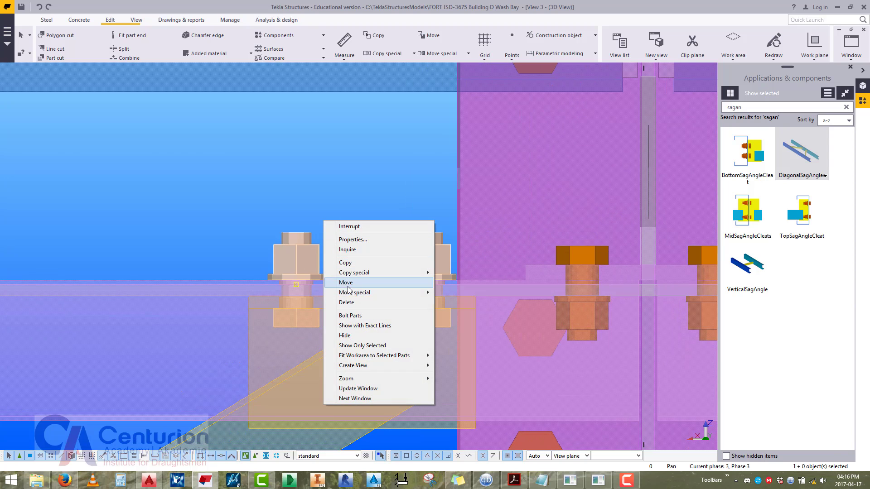
{"action": "left_click", "coordinate": [363, 311]}
{"action": "middle_click_drag", "start_coordinate": [242, 276], "coordinate": [333, 221]}
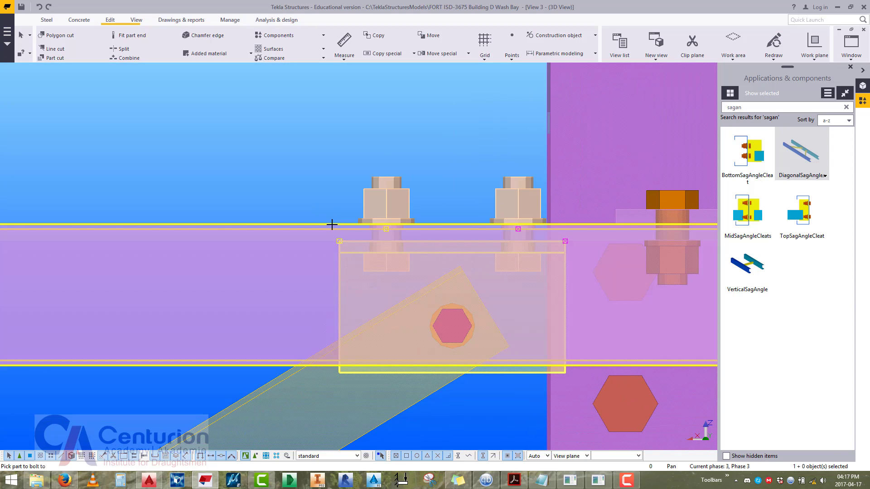
{"action": "left_click", "coordinate": [312, 248]}
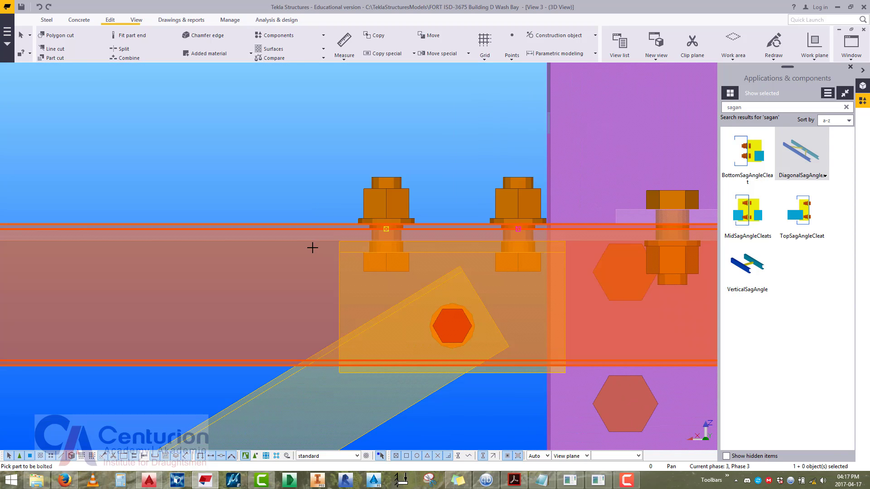
{"action": "left_click", "coordinate": [340, 250]}
Reassign the upper cleat bolts on the bay I–H side of column I to join the purlin, cleat and splice plate.
{"action": "middle_click_drag", "start_coordinate": [339, 249], "coordinate": [408, 201]}
{"action": "right_click", "coordinate": [408, 192]}
{"action": "left_click", "coordinate": [433, 286]}
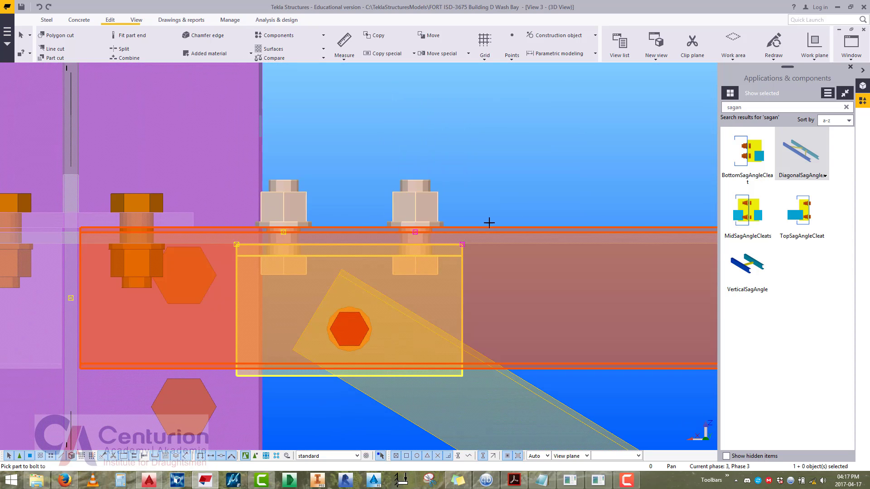
{"action": "left_click", "coordinate": [481, 248]}
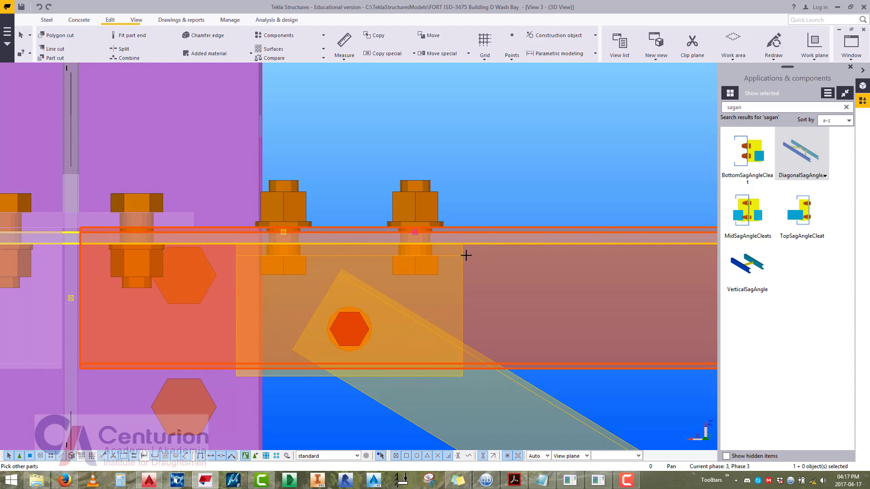
{"action": "middle_click", "coordinate": [465, 256]}
Use Bolt Parts to join the purlin, splice plate and upper cleat on the bay I–H side of column H.
{"action": "scroll", "coordinate": [232, 325], "scroll_direction": "down", "scroll_amount": 5}
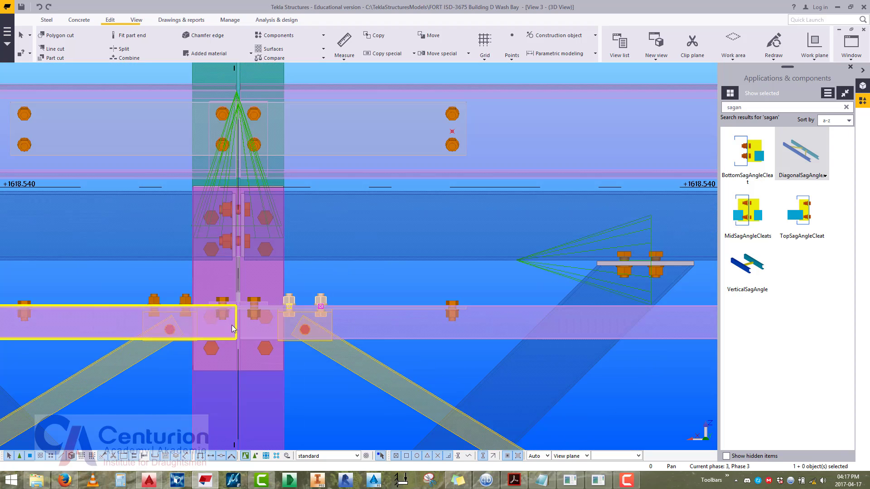
{"action": "middle_click_drag", "start_coordinate": [188, 299], "coordinate": [464, 300]}
{"action": "scroll", "coordinate": [510, 305], "scroll_direction": "up", "scroll_amount": 6}
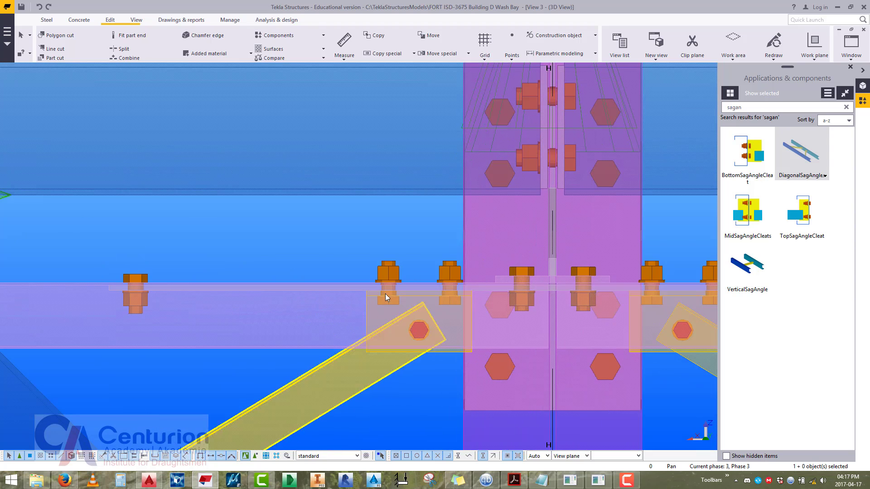
{"action": "right_click", "coordinate": [426, 216]}
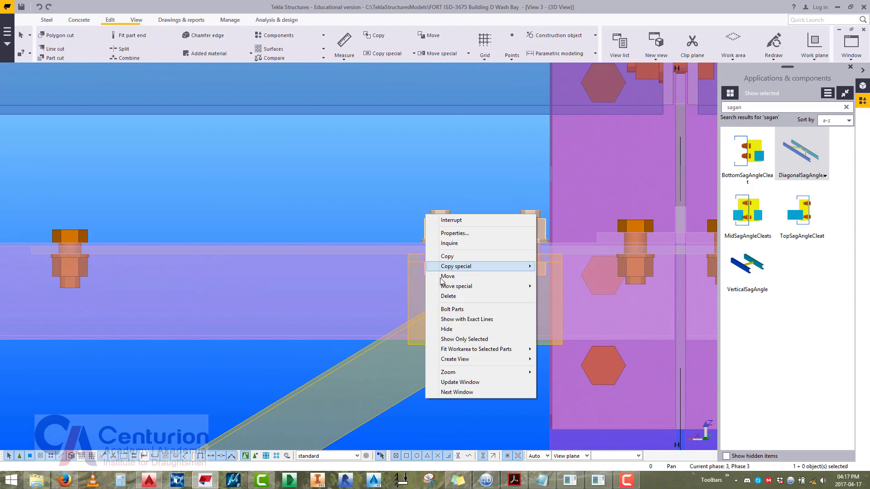
{"action": "left_click", "coordinate": [452, 309]}
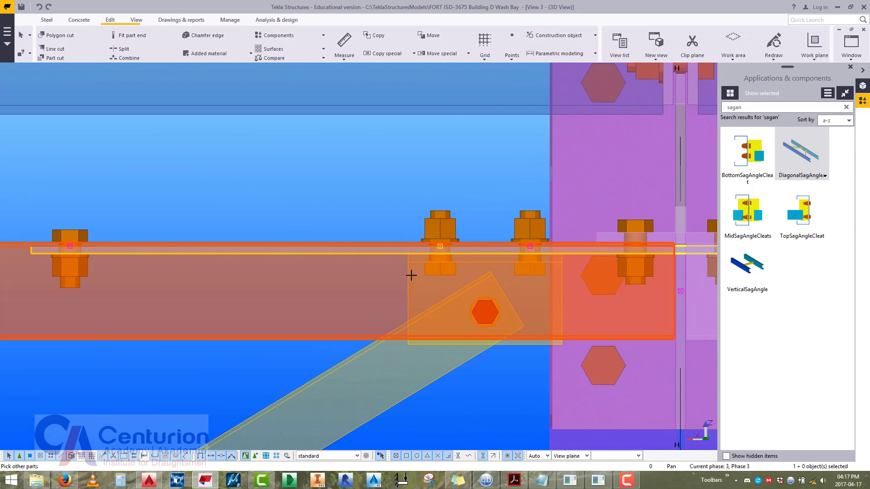
{"action": "left_click", "coordinate": [410, 276]}
{"action": "left_click", "coordinate": [367, 263]}
Use Bolt Parts to join the purlin, splice plate and upper cleat on the bay H–G side of column H.
{"action": "middle_click_drag", "start_coordinate": [20, 268], "coordinate": [499, 270]}
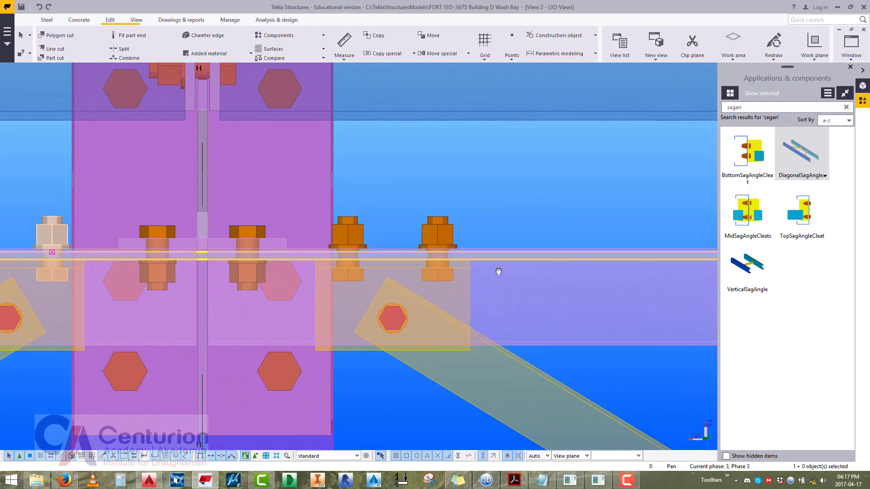
{"action": "right_click", "coordinate": [427, 228]}
{"action": "left_click", "coordinate": [453, 322]}
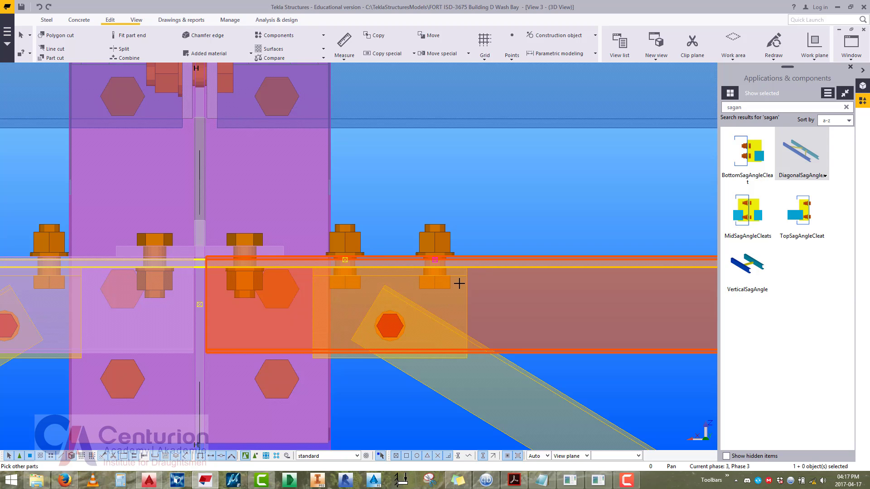
{"action": "left_click", "coordinate": [465, 278]}
{"action": "middle_click", "coordinate": [464, 277]}
{"action": "left_click", "coordinate": [469, 205]}
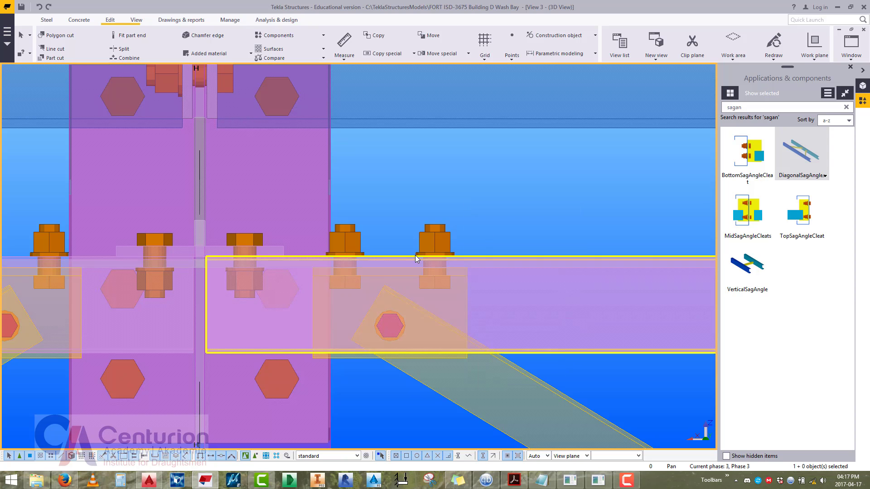
Close View 3 and mirror-copy all three bays' sag angle assemblies from gridline 43 to gridline 42 about the line midway between them in View 1.
{"action": "scroll", "coordinate": [343, 272], "scroll_direction": "down", "scroll_amount": 10}
{"action": "scroll", "coordinate": [338, 272], "scroll_direction": "down", "scroll_amount": 2}
{"action": "middle_click_drag", "start_coordinate": [338, 272], "coordinate": [453, 262]}
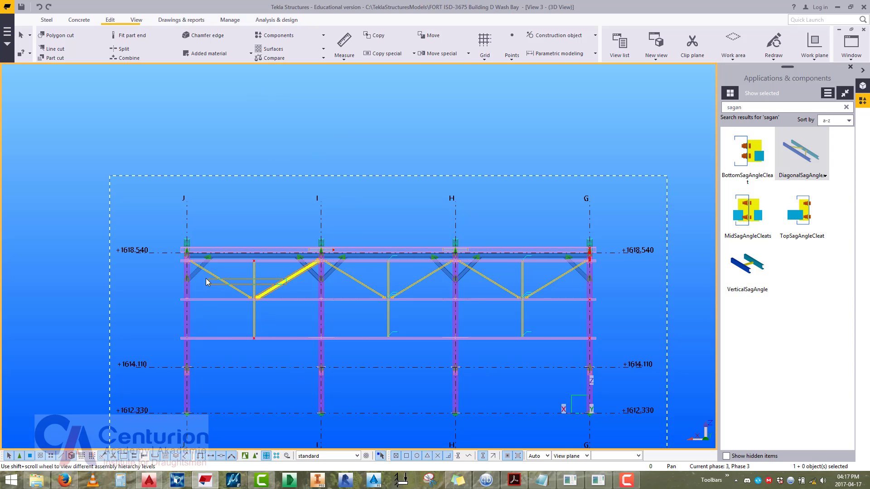
{"action": "left_click_drag", "start_coordinate": [206, 278], "coordinate": [204, 278]}
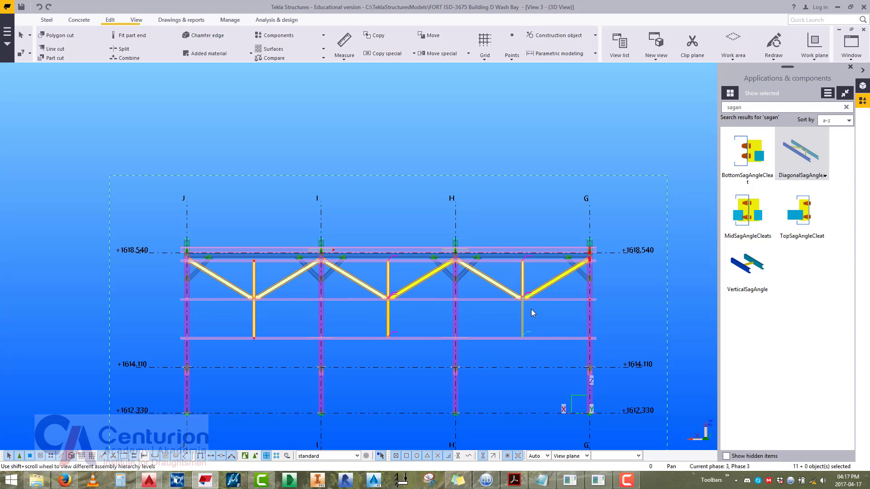
{"action": "left_click", "coordinate": [855, 39]}
{"action": "left_click", "coordinate": [864, 29]}
{"action": "left_click", "coordinate": [851, 43]}
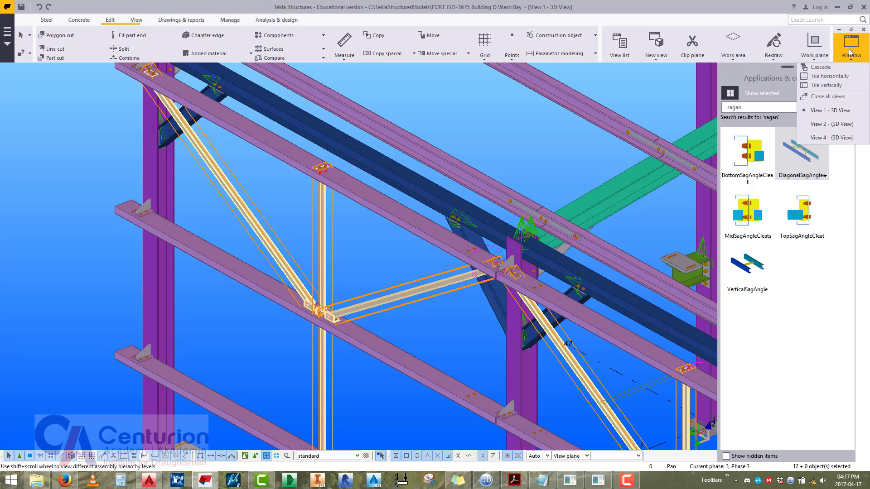
{"action": "left_click", "coordinate": [449, 9]}
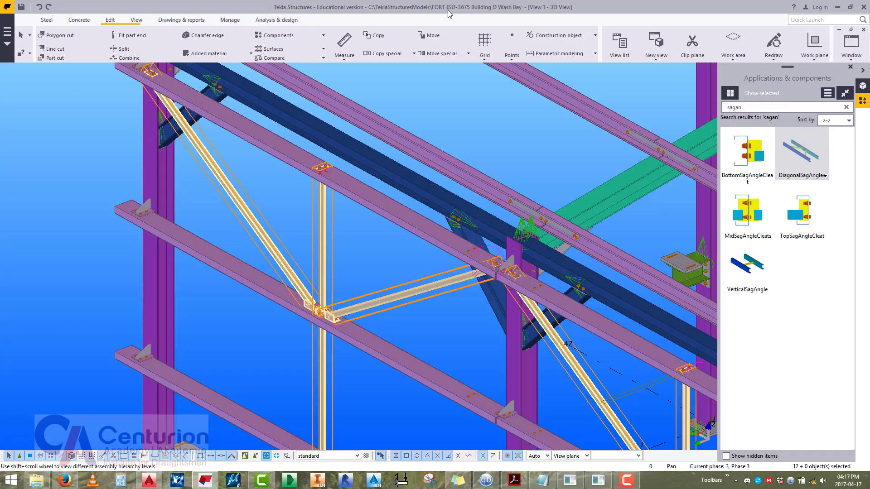
{"action": "scroll", "coordinate": [304, 199], "scroll_direction": "down", "scroll_amount": 8}
{"action": "middle_click_drag", "start_coordinate": [305, 198], "coordinate": [376, 271], "text": "ctrl"}
{"action": "right_click", "coordinate": [378, 275]}
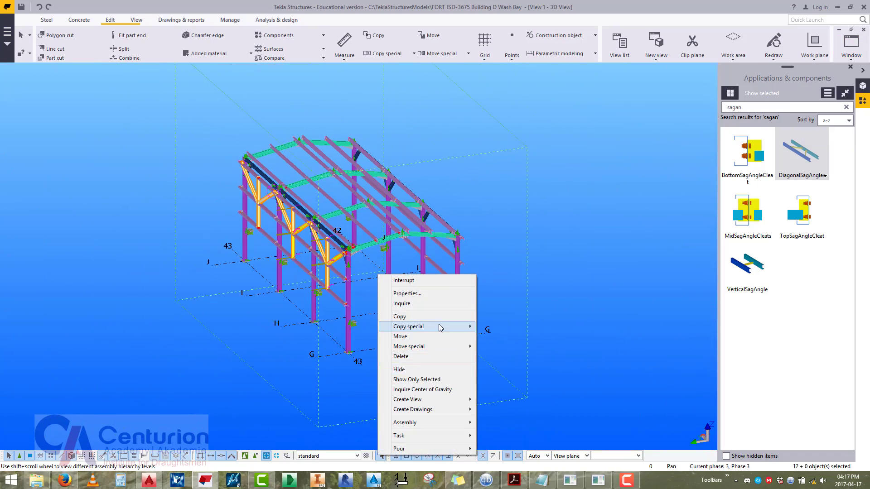
{"action": "mouse_move", "coordinate": [426, 326]}
{"action": "left_click", "coordinate": [499, 346]}
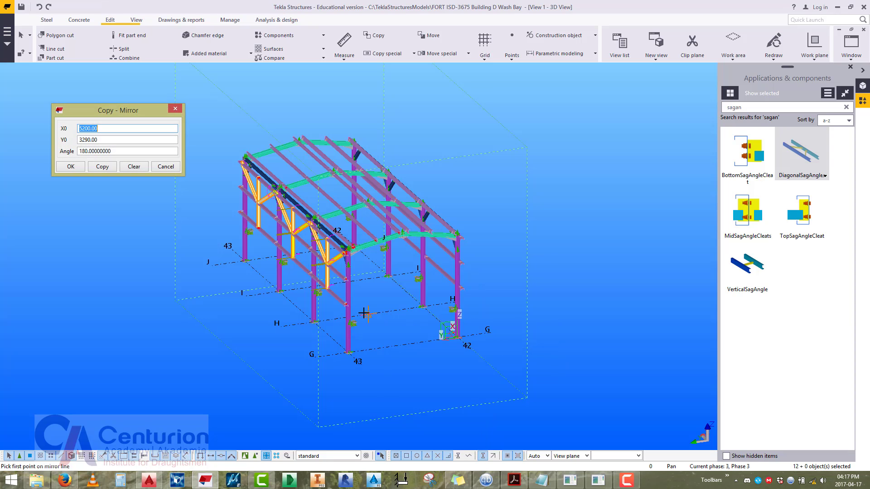
{"action": "left_click", "coordinate": [368, 313]}
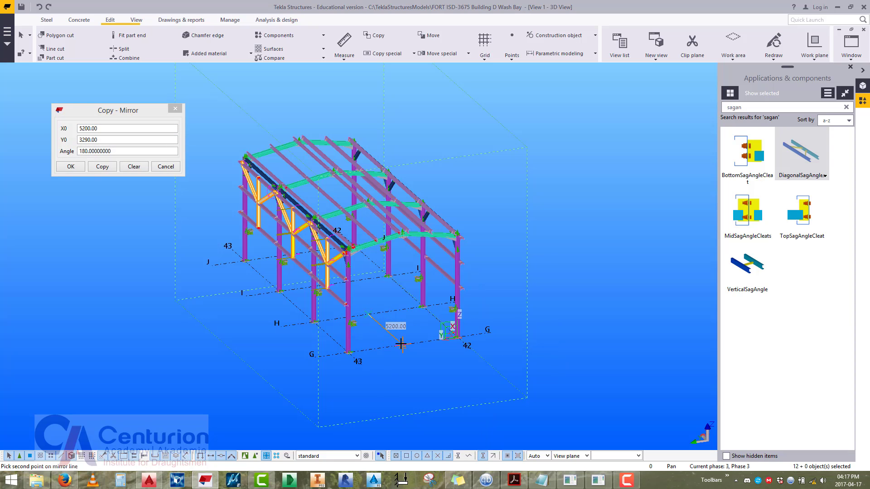
{"action": "left_click", "coordinate": [102, 167]}
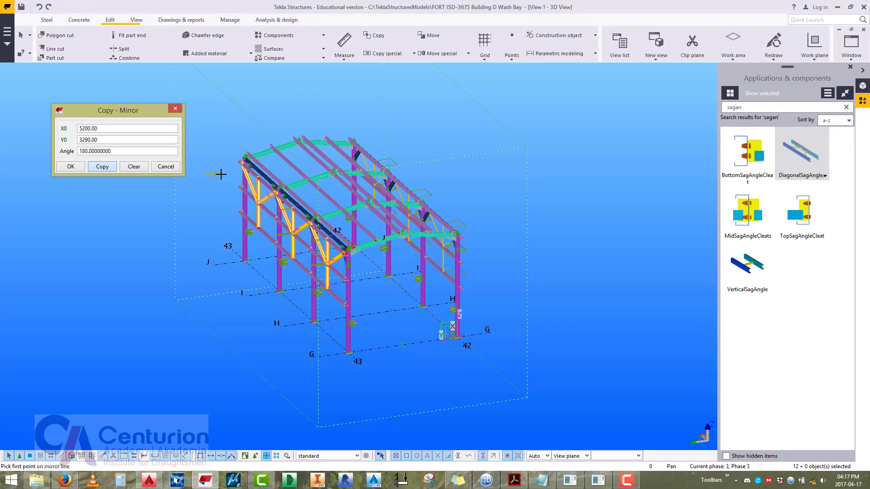
Examine the mirrored sag angles, cleats and bolts along gridlines 42 and 43 in all three bays.
{"action": "middle_click_drag", "start_coordinate": [349, 132], "coordinate": [380, 194]}
{"action": "middle_click_drag", "start_coordinate": [471, 292], "coordinate": [328, 276], "text": "ctrl"}
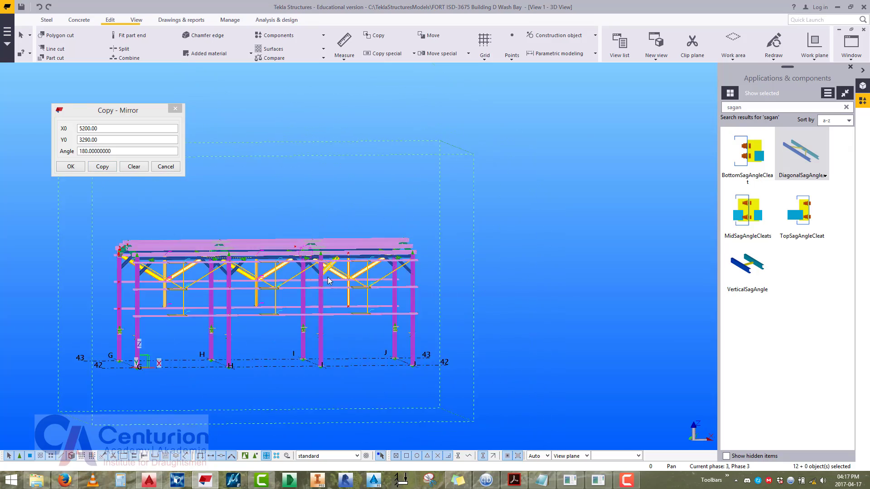
{"action": "scroll", "coordinate": [387, 290], "scroll_direction": "up", "scroll_amount": 4}
{"action": "middle_click_drag", "start_coordinate": [458, 281], "coordinate": [556, 251], "text": "ctrl"}
{"action": "scroll", "coordinate": [546, 408], "scroll_direction": "up", "scroll_amount": 5}
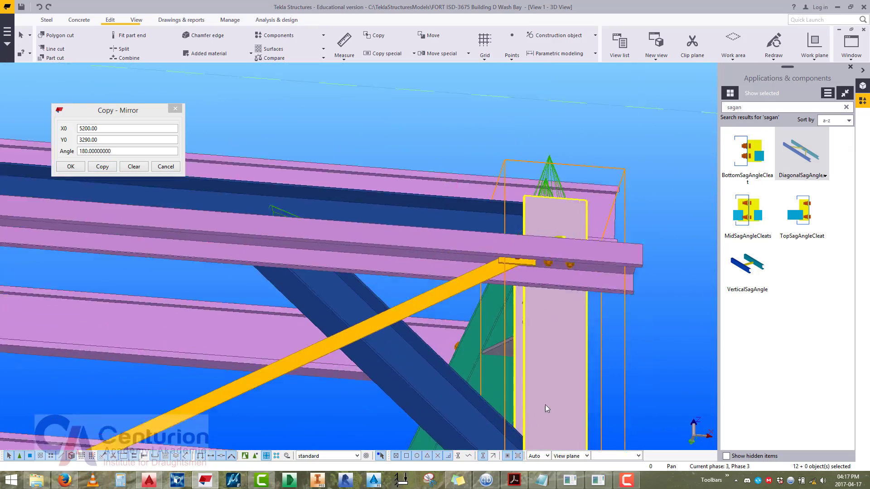
{"action": "middle_click_drag", "start_coordinate": [546, 408], "coordinate": [526, 301], "text": "ctrl"}
{"action": "scroll", "coordinate": [526, 301], "scroll_direction": "down", "scroll_amount": 8}
{"action": "scroll", "coordinate": [288, 288], "scroll_direction": "up", "scroll_amount": 5}
{"action": "scroll", "coordinate": [288, 288], "scroll_direction": "up", "scroll_amount": 3}
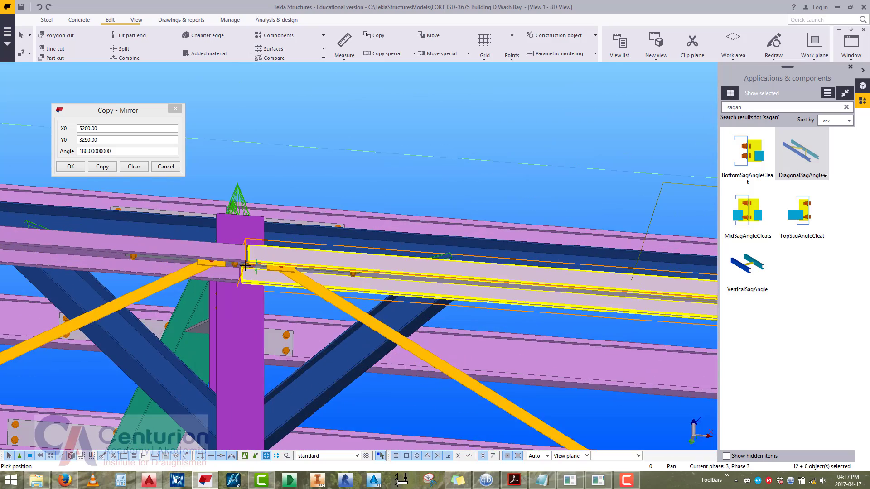
{"action": "middle_click_drag", "start_coordinate": [288, 289], "coordinate": [282, 252], "text": "ctrl"}
{"action": "scroll", "coordinate": [281, 252], "scroll_direction": "up", "scroll_amount": 3}
{"action": "scroll", "coordinate": [281, 252], "scroll_direction": "down", "scroll_amount": 5}
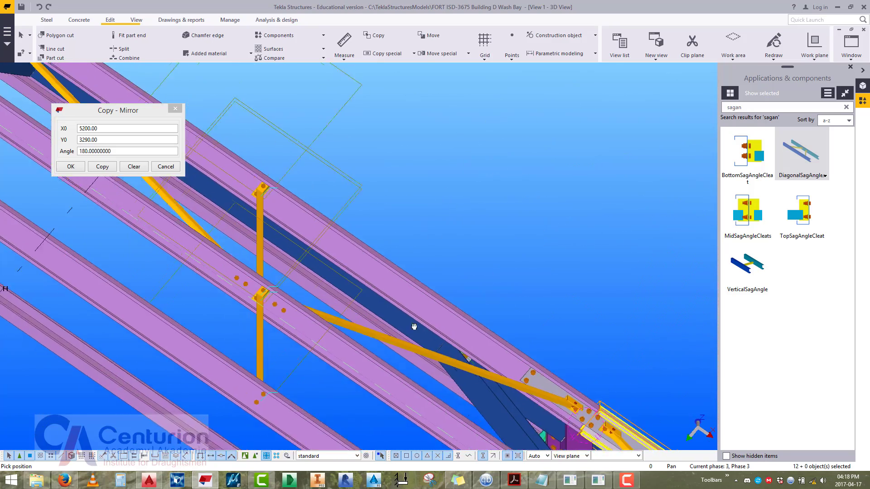
{"action": "middle_click_drag", "start_coordinate": [412, 330], "coordinate": [412, 334], "text": "ctrl"}
{"action": "scroll", "coordinate": [394, 192], "scroll_direction": "up", "scroll_amount": 6}
{"action": "scroll", "coordinate": [377, 199], "scroll_direction": "down", "scroll_amount": 6}
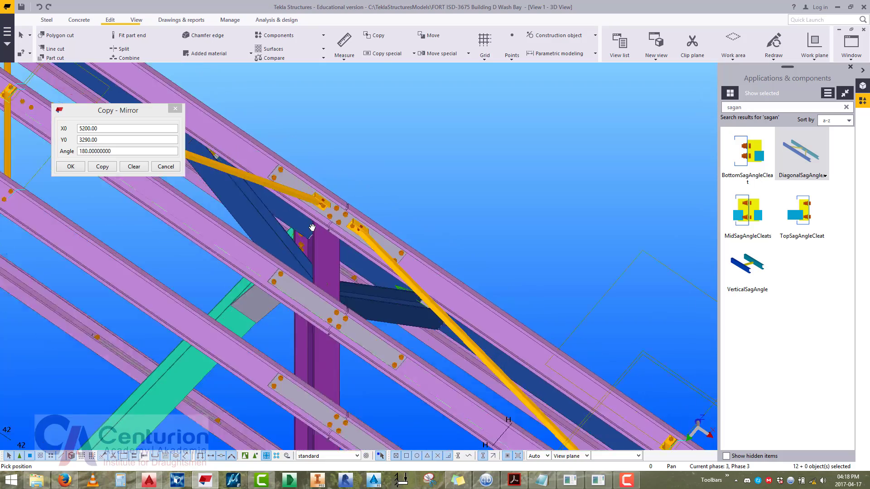
{"action": "scroll", "coordinate": [371, 165], "scroll_direction": "up", "scroll_amount": 1}
{"action": "scroll", "coordinate": [370, 165], "scroll_direction": "down", "scroll_amount": 8}
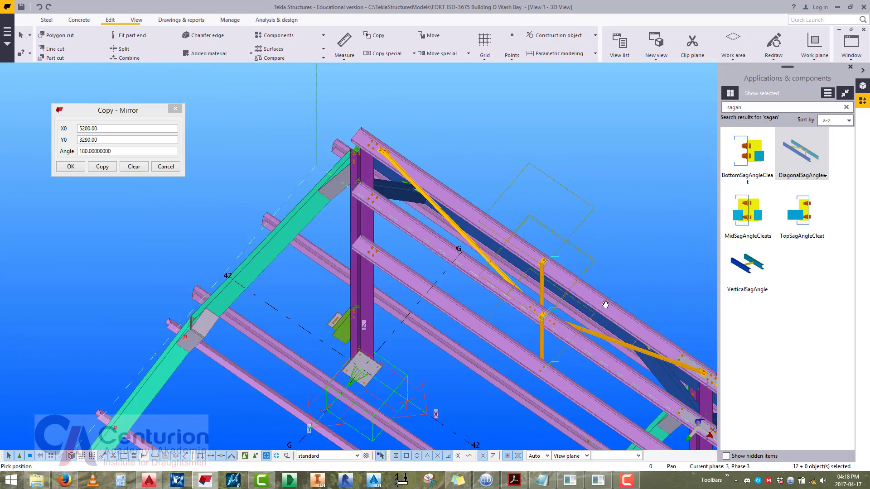
{"action": "middle_click_drag", "start_coordinate": [428, 181], "coordinate": [438, 302], "text": "ctrl"}
{"action": "scroll", "coordinate": [438, 302], "scroll_direction": "up", "scroll_amount": 7}
{"action": "scroll", "coordinate": [438, 302], "scroll_direction": "up", "scroll_amount": 4}
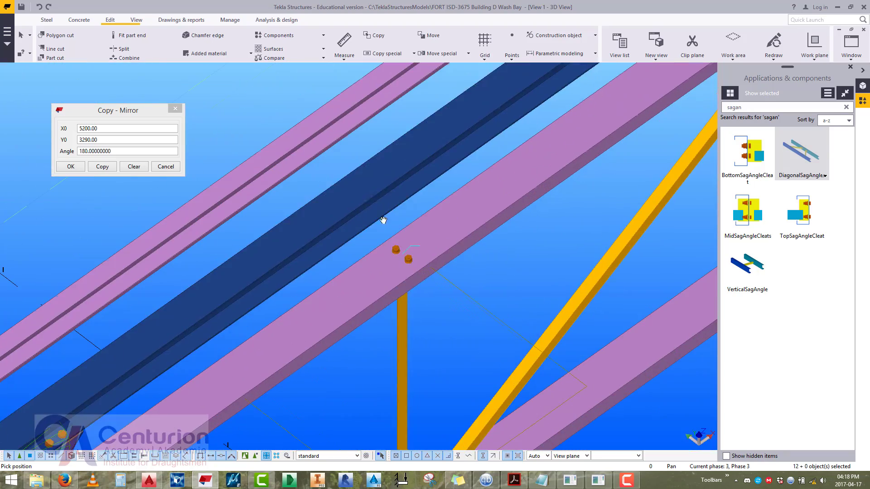
{"action": "scroll", "coordinate": [443, 321], "scroll_direction": "down", "scroll_amount": 4}
{"action": "left_click", "coordinate": [436, 231]}
{"action": "scroll", "coordinate": [436, 230], "scroll_direction": "down", "scroll_amount": 6}
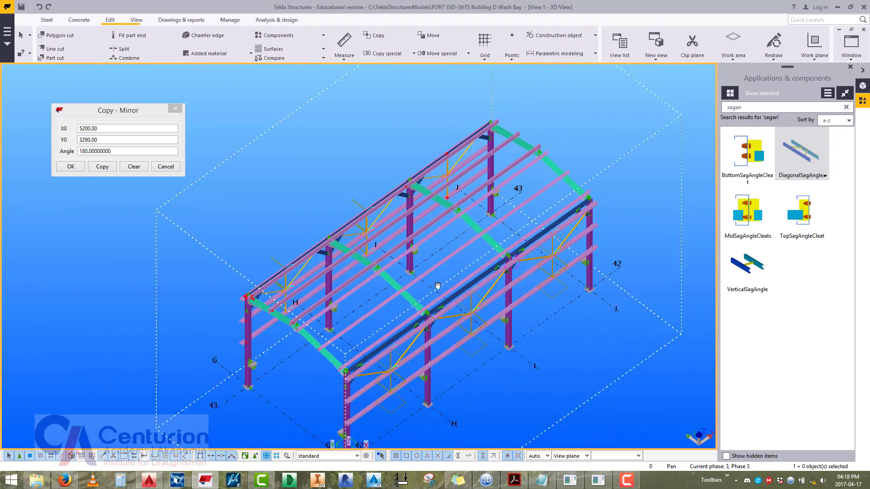
Close the Copy - Mirror dialog and redraw View 1.
{"action": "middle_click_drag", "start_coordinate": [436, 230], "coordinate": [184, 111], "text": "ctrl"}
{"action": "left_click", "coordinate": [176, 109]}
{"action": "right_click", "coordinate": [230, 105]}
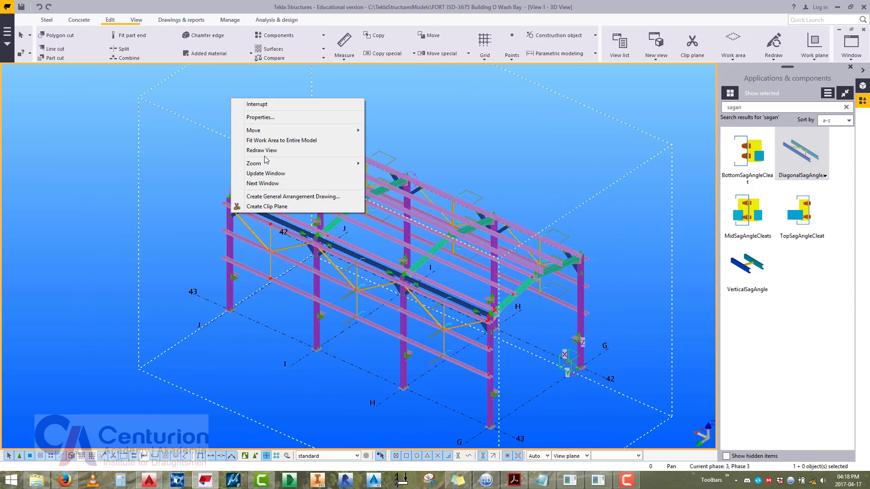
{"action": "left_click", "coordinate": [256, 151]}
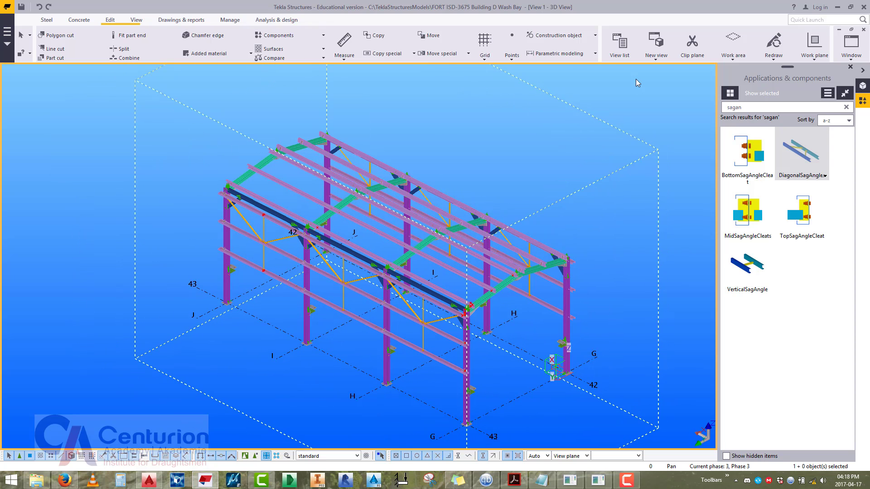
In View 4, draw a construction line midway between gridlines J and I, running from gridline 42 to gridline 43.
{"action": "left_click", "coordinate": [851, 43]}
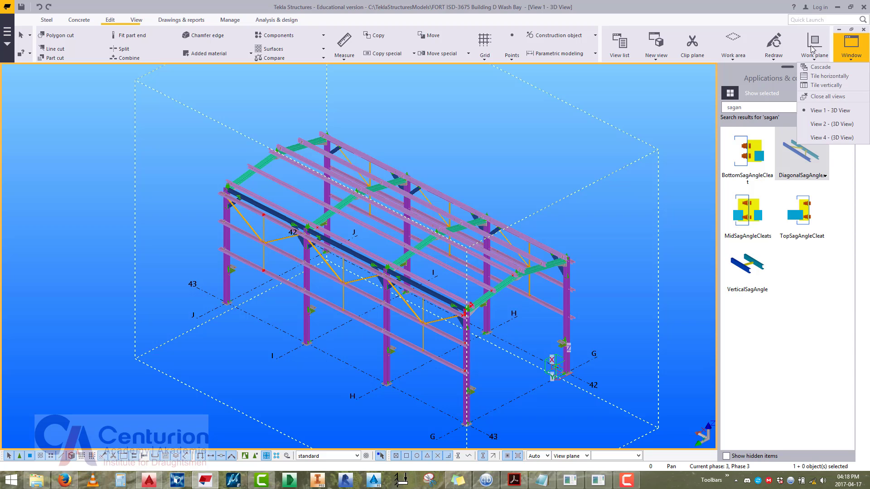
{"action": "left_click", "coordinate": [832, 137]}
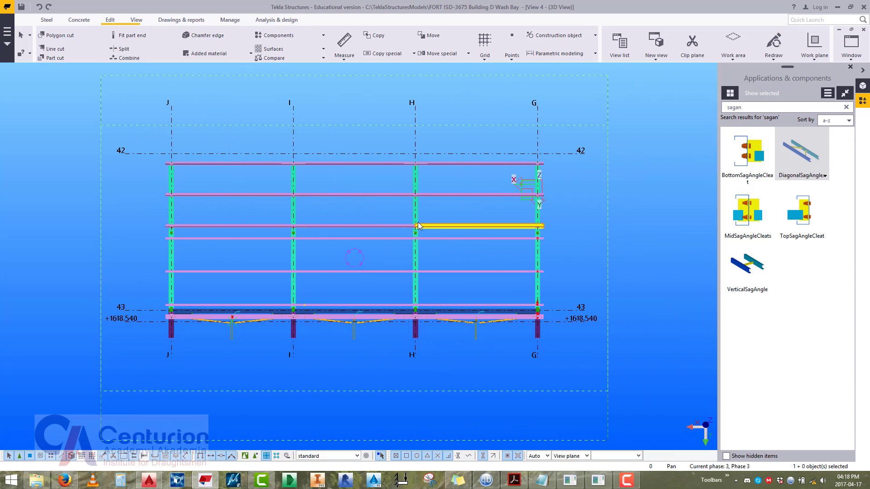
{"action": "scroll", "coordinate": [399, 309], "scroll_direction": "up", "scroll_amount": 2}
{"action": "middle_click_drag", "start_coordinate": [449, 258], "coordinate": [447, 295]}
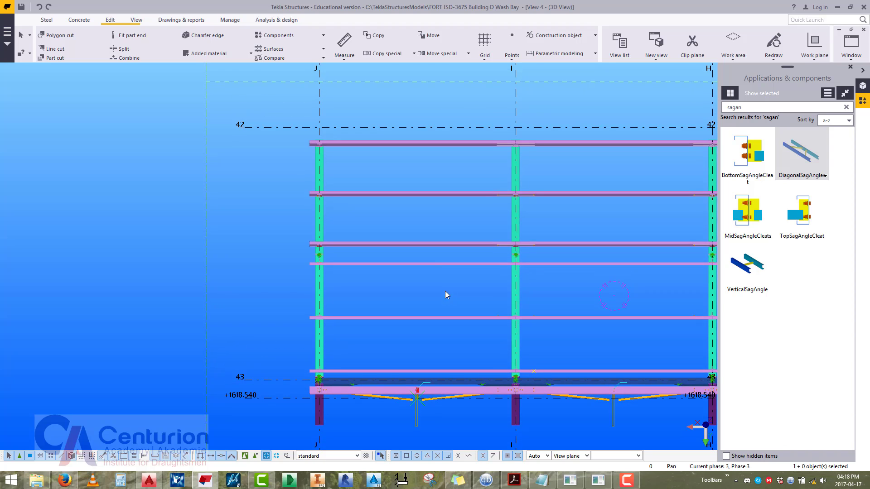
{"action": "left_click", "coordinate": [541, 36]}
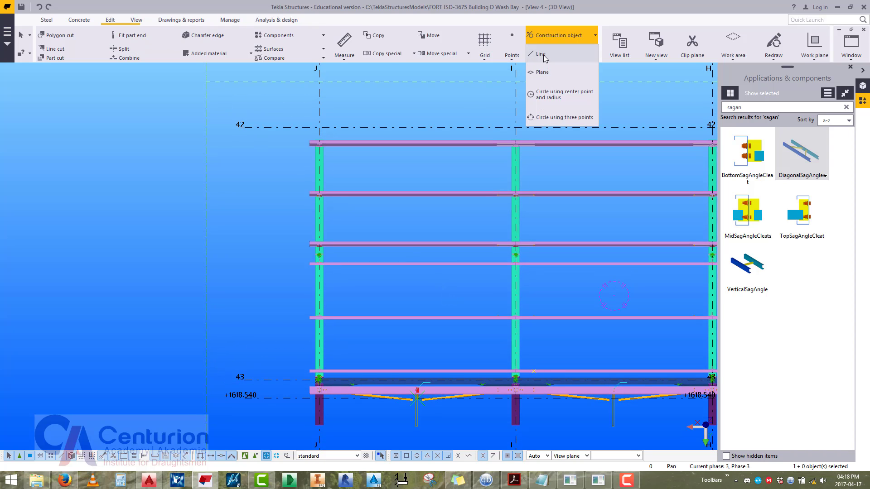
{"action": "left_click", "coordinate": [542, 54]}
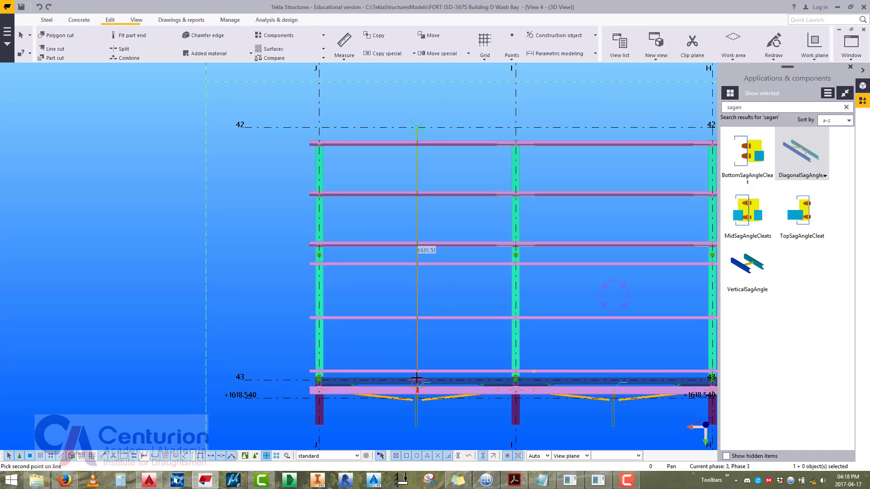
{"action": "scroll", "coordinate": [410, 320], "scroll_direction": "up", "scroll_amount": 3}
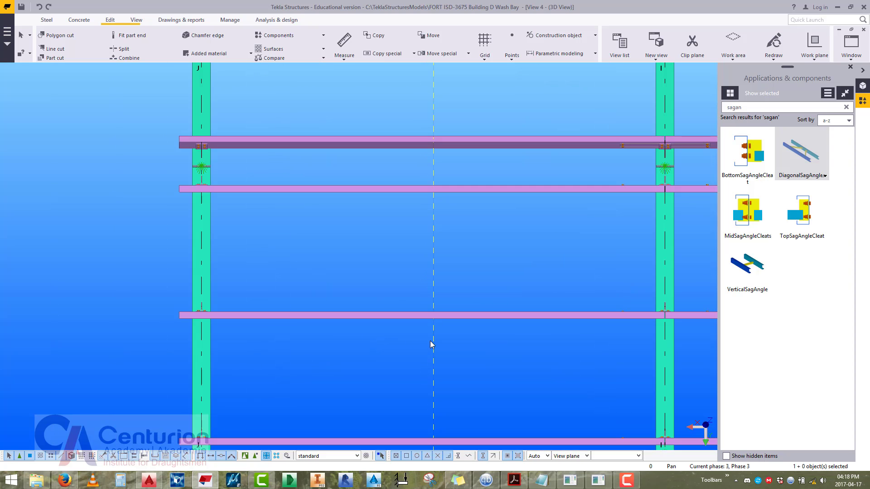
{"action": "middle_click_drag", "start_coordinate": [430, 200], "coordinate": [418, 252]}
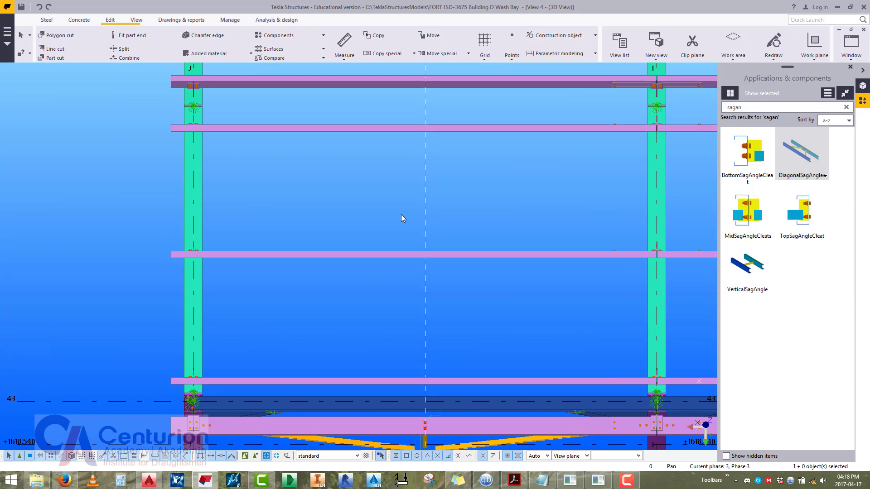
{"action": "middle_click_drag", "start_coordinate": [403, 218], "coordinate": [409, 237]}
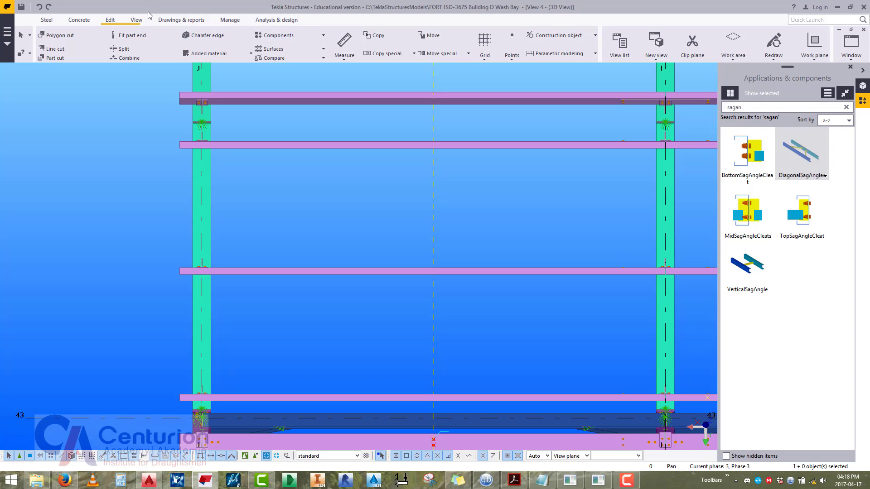
Set the work plane parallel to View 4.
{"action": "left_click", "coordinate": [135, 21]}
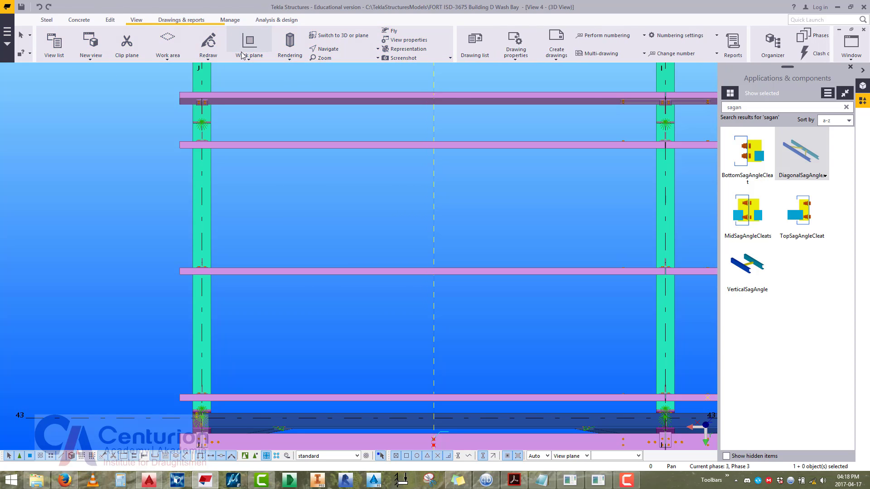
{"action": "left_click", "coordinate": [234, 55]}
{"action": "left_click", "coordinate": [255, 214]}
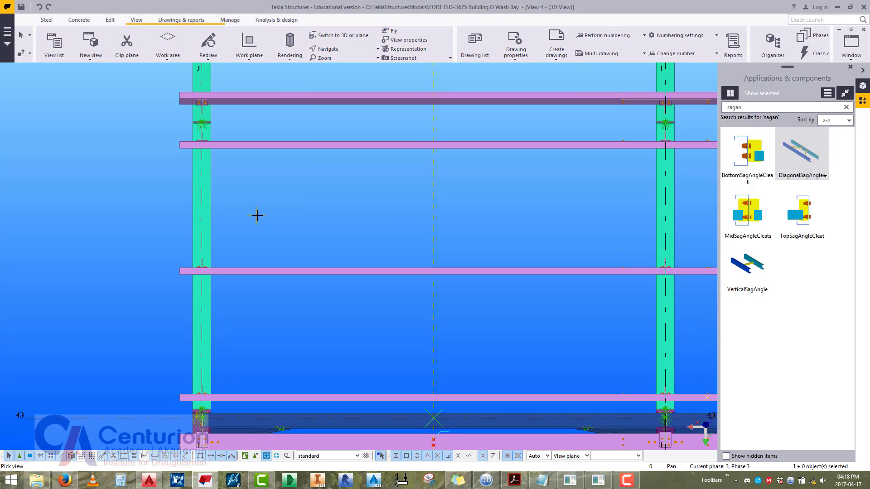
{"action": "left_click", "coordinate": [301, 182]}
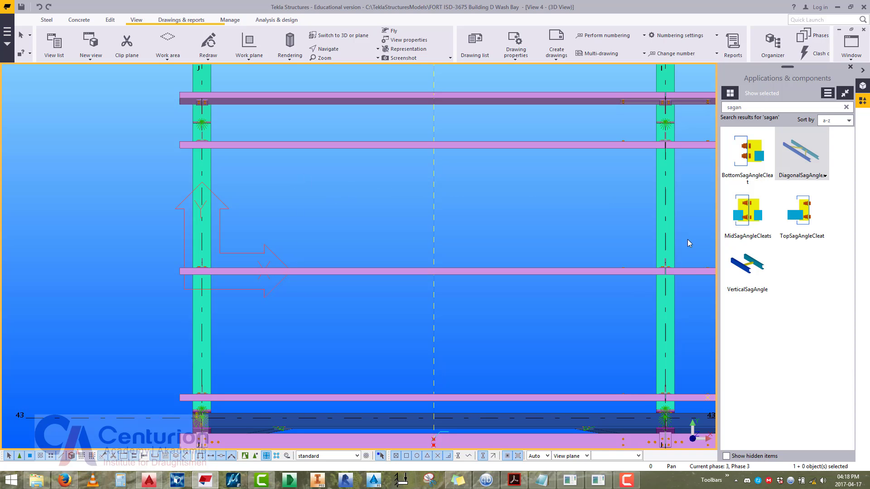
Place a VerticalSagAngle on the bay J–I construction line between the upper and middle roof purlins on the gridline 43 slope.
{"action": "left_click", "coordinate": [758, 262]}
{"action": "scroll", "coordinate": [564, 262], "scroll_direction": "up", "scroll_amount": 3}
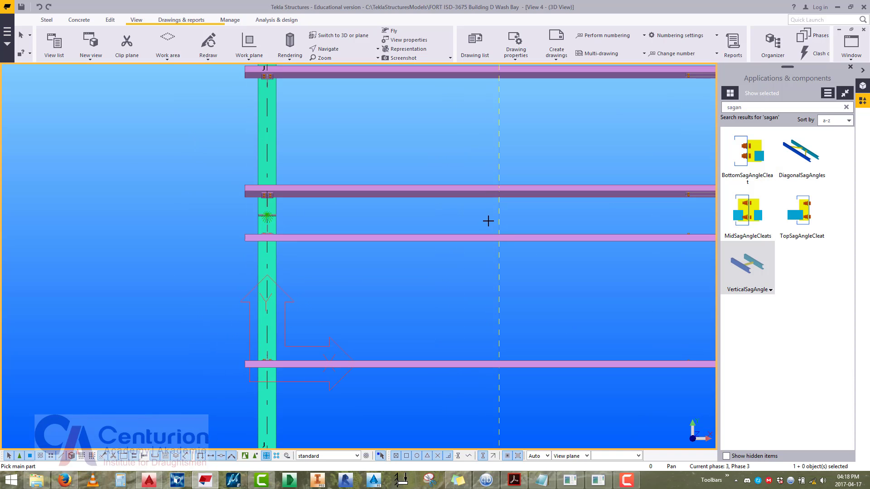
{"action": "left_click", "coordinate": [450, 337]}
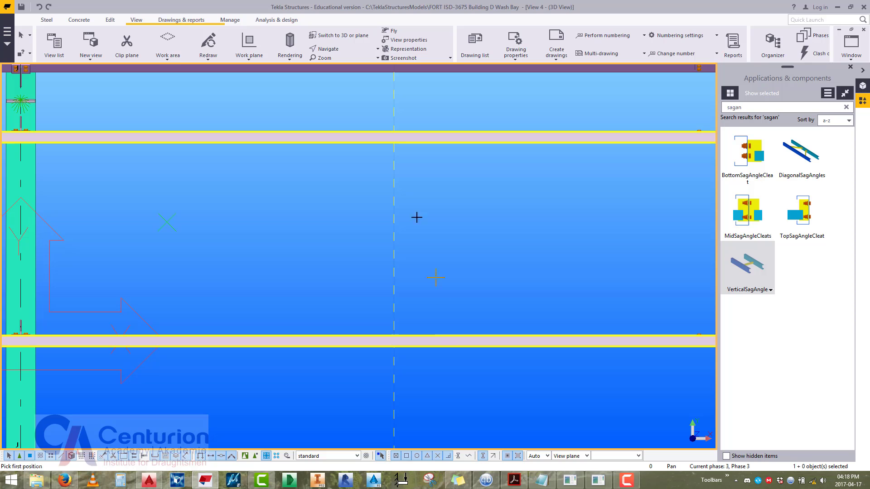
{"action": "left_click", "coordinate": [395, 315]}
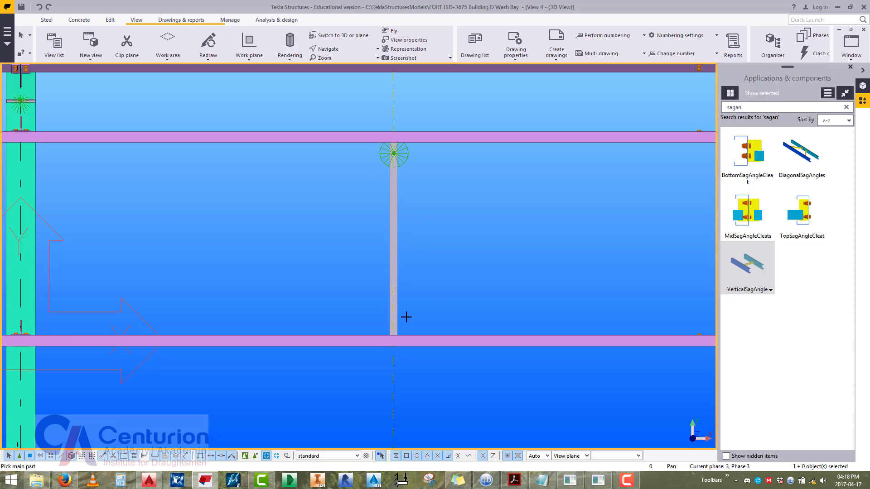
Place a second VerticalSagAngle on the same construction line between the middle roof purlin and the eaves purlin near gridline 43.
{"action": "scroll", "coordinate": [431, 188], "scroll_direction": "down", "scroll_amount": 2}
{"action": "scroll", "coordinate": [446, 204], "scroll_direction": "up", "scroll_amount": 1}
{"action": "left_click", "coordinate": [451, 369]}
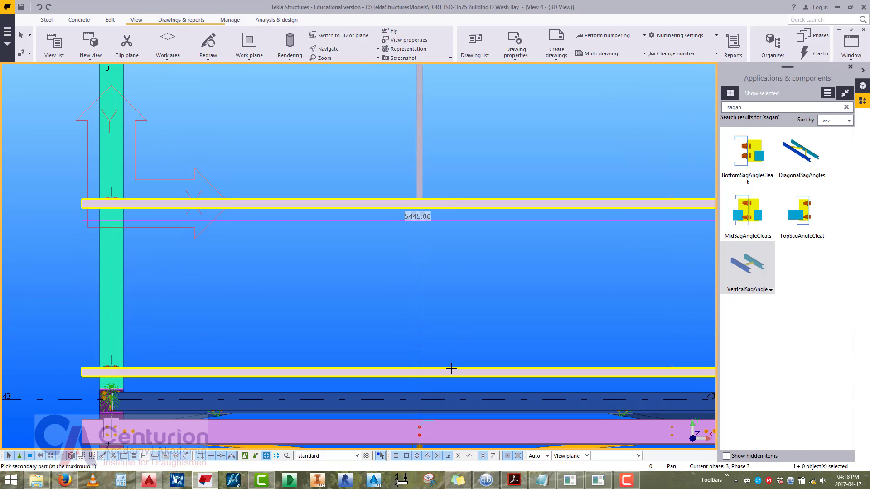
{"action": "left_click", "coordinate": [422, 354]}
{"action": "scroll", "coordinate": [434, 368], "scroll_direction": "up", "scroll_amount": 1}
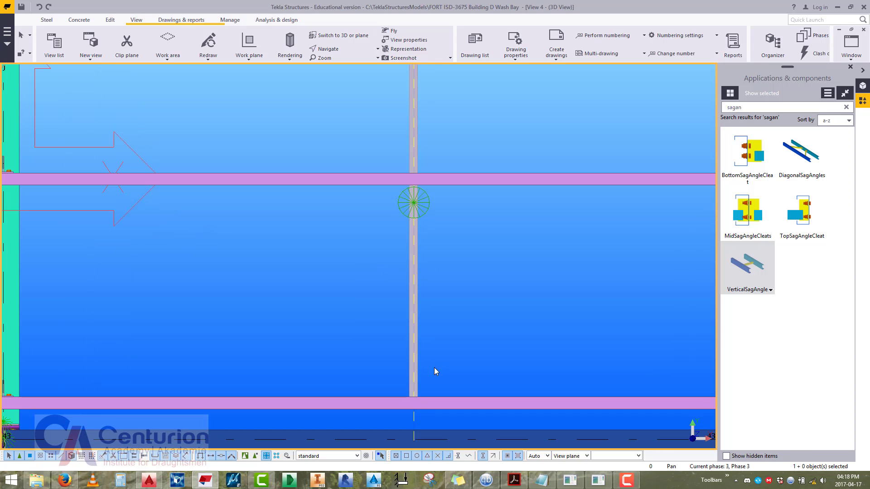
{"action": "scroll", "coordinate": [425, 358], "scroll_direction": "up", "scroll_amount": 5}
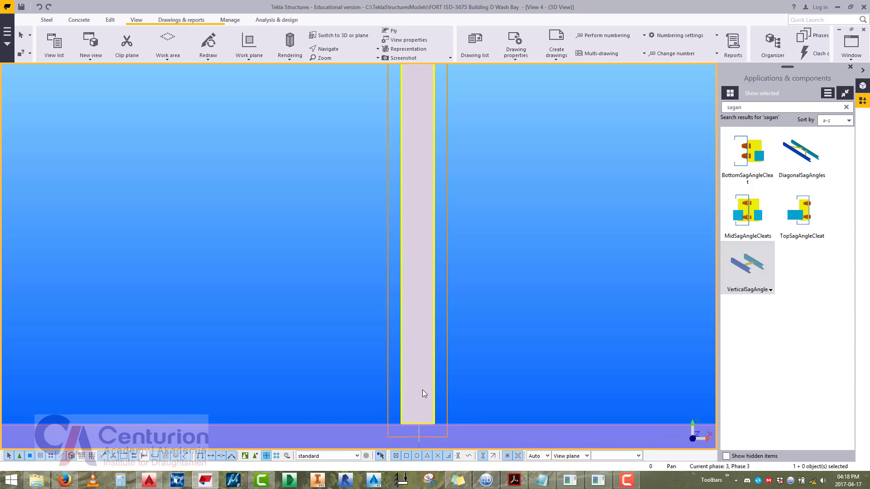
{"action": "scroll", "coordinate": [471, 216], "scroll_direction": "down", "scroll_amount": 6}
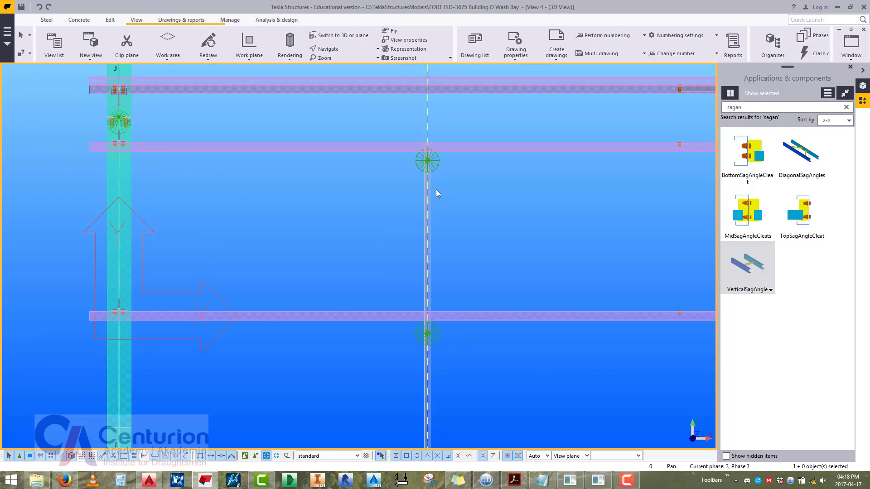
Add a TopSagAngleCleat connecting the upper sag angle's ridge-side end to its roof purlin.
{"action": "scroll", "coordinate": [424, 204], "scroll_direction": "up", "scroll_amount": 3}
{"action": "scroll", "coordinate": [411, 192], "scroll_direction": "up", "scroll_amount": 1}
{"action": "right_click", "coordinate": [384, 131]}
{"action": "left_click", "coordinate": [400, 137]}
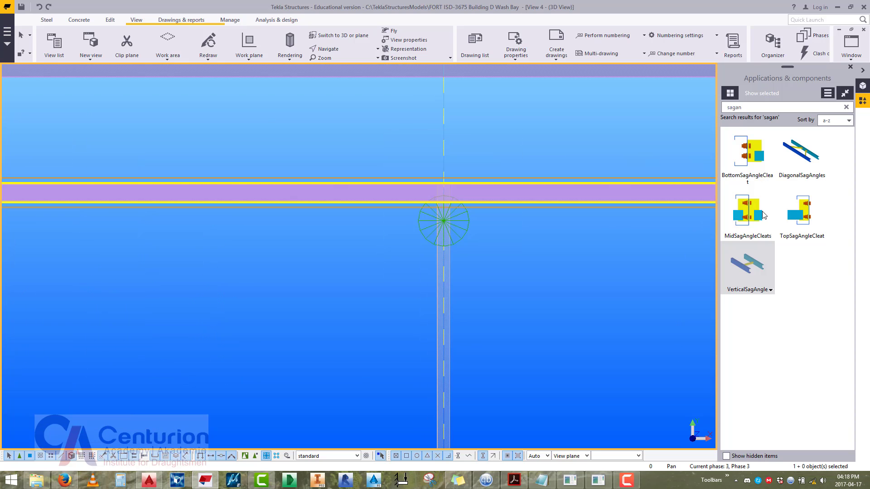
{"action": "left_click", "coordinate": [804, 217]}
{"action": "middle_click_drag", "start_coordinate": [491, 273], "coordinate": [493, 324]}
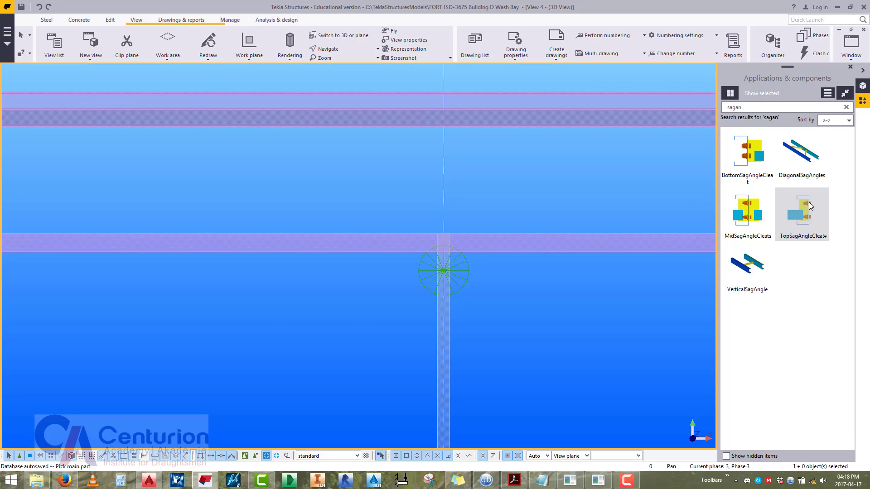
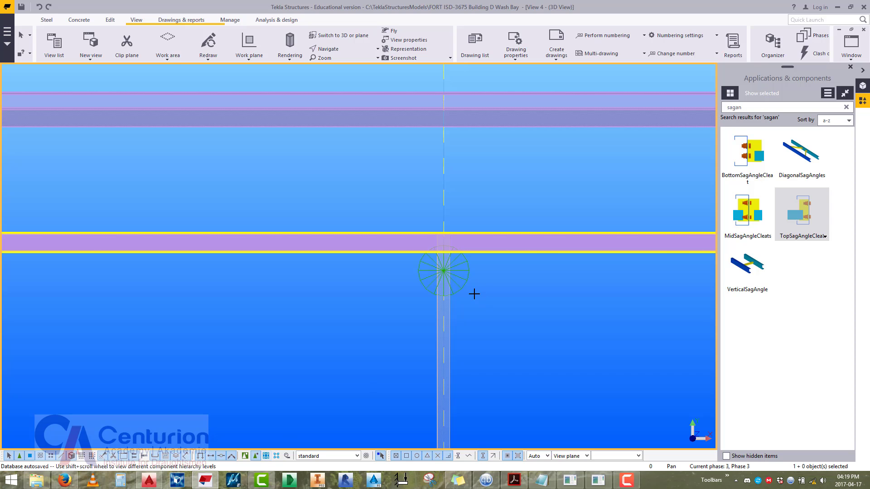
{"action": "left_click", "coordinate": [450, 305]}
{"action": "scroll", "coordinate": [451, 188], "scroll_direction": "down", "scroll_amount": 2}
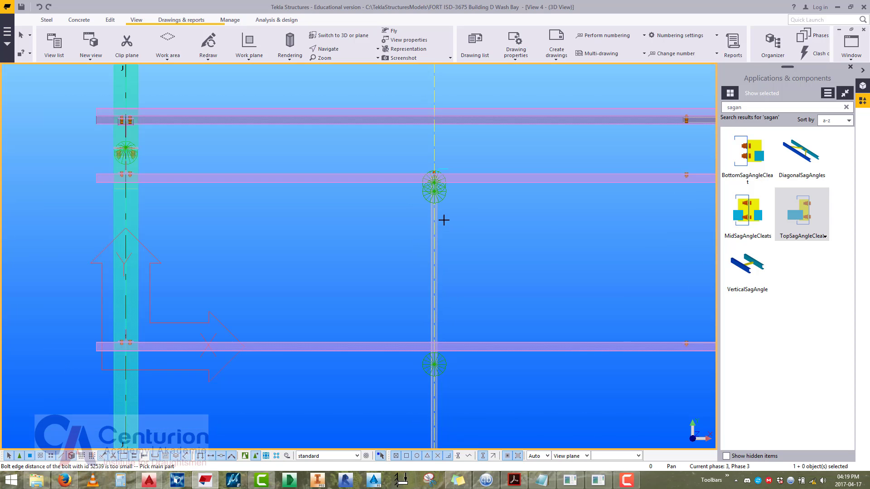
Add a BottomSagAngleCleat connecting the lower sag angle's end to the eaves purlin near gridline 43.
{"action": "scroll", "coordinate": [458, 227], "scroll_direction": "down", "scroll_amount": 2}
{"action": "key", "text": "Escape"}
{"action": "left_click", "coordinate": [747, 161]}
{"action": "scroll", "coordinate": [499, 367], "scroll_direction": "up", "scroll_amount": 5}
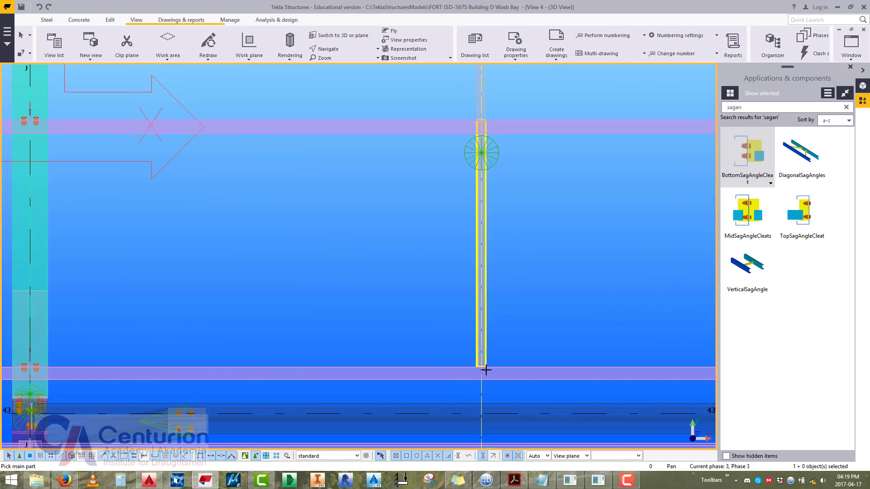
{"action": "left_click", "coordinate": [473, 331]}
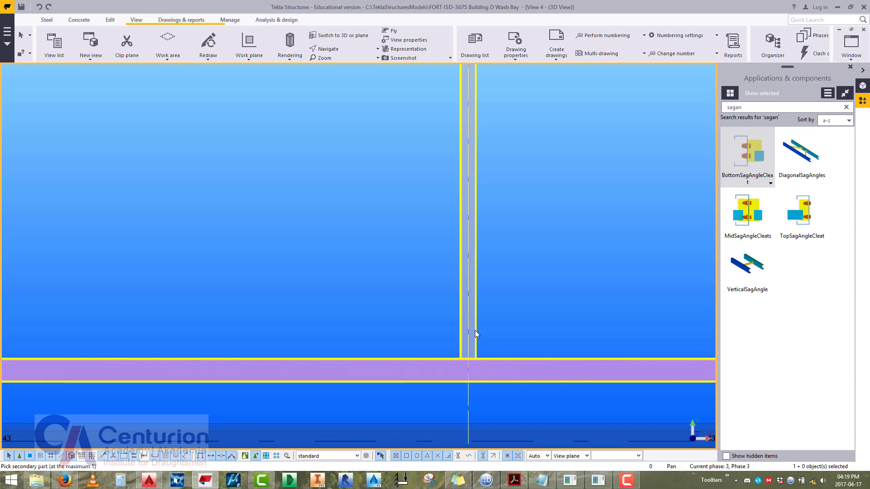
{"action": "right_click", "coordinate": [355, 263]}
{"action": "left_click", "coordinate": [365, 263]}
Try to add MidSagAngleCleats connecting the upper and lower sag angles to the middle roof purlin in bay J–I.
{"action": "left_click", "coordinate": [750, 216]}
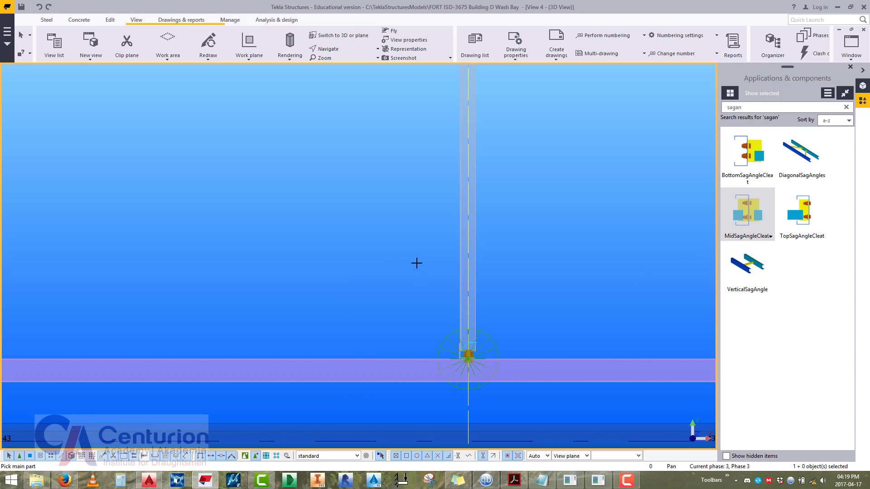
{"action": "scroll", "coordinate": [476, 286], "scroll_direction": "up", "scroll_amount": 3}
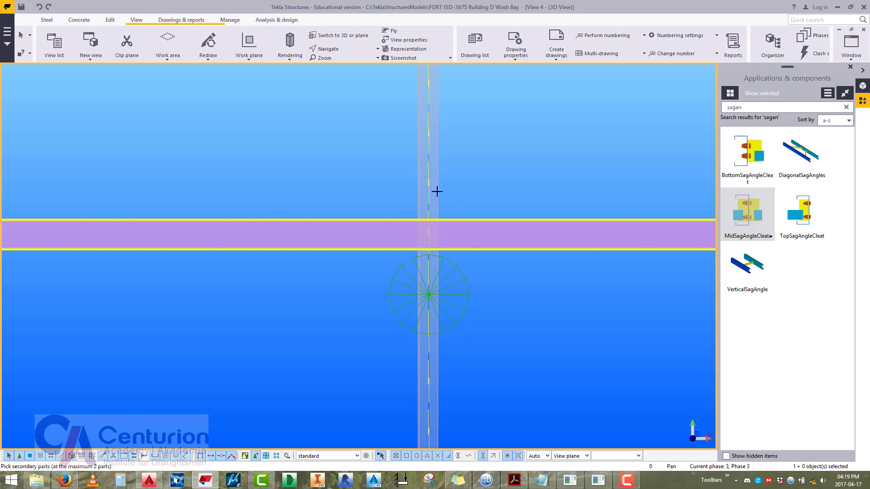
{"action": "middle_click", "coordinate": [495, 278]}
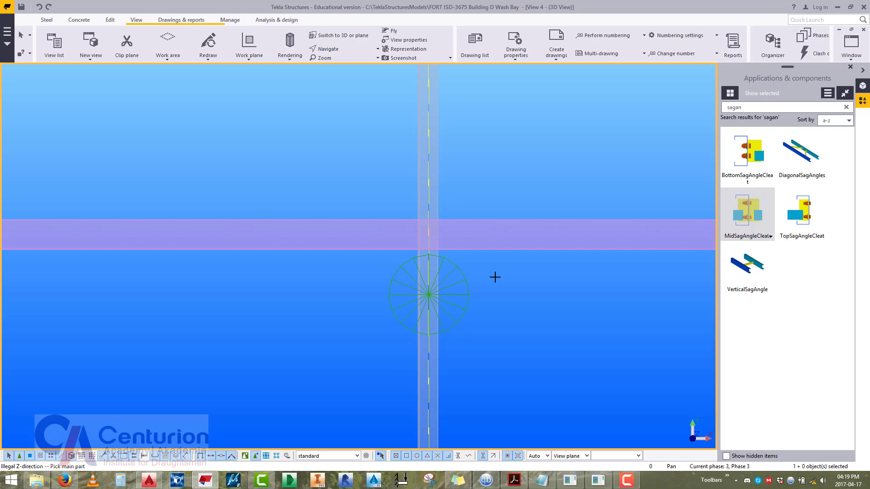
{"action": "middle_click_drag", "start_coordinate": [458, 213], "coordinate": [447, 286]}
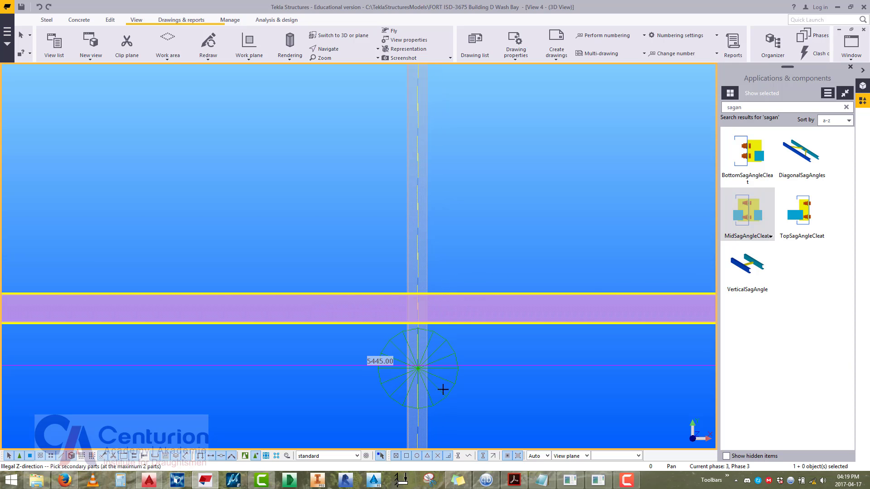
{"action": "left_click", "coordinate": [429, 409]}
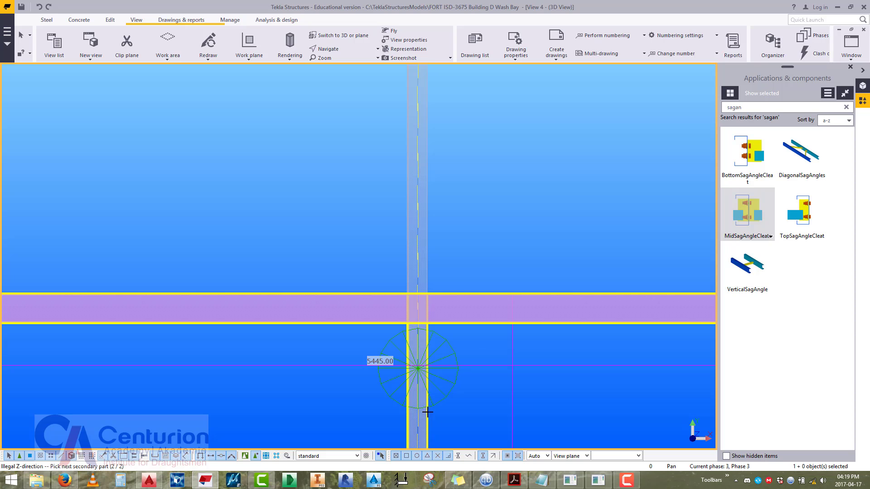
{"action": "left_click", "coordinate": [425, 257]}
{"action": "scroll", "coordinate": [385, 266], "scroll_direction": "down", "scroll_amount": 6}
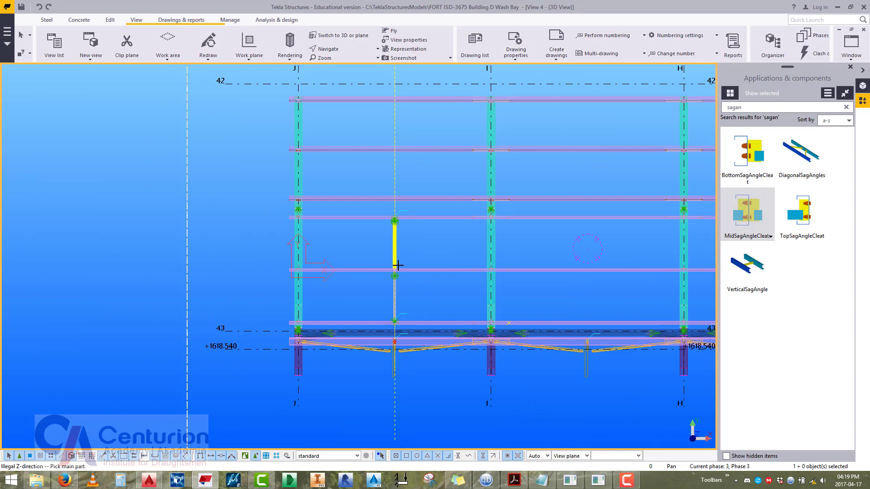
{"action": "scroll", "coordinate": [398, 266], "scroll_direction": "up", "scroll_amount": 5}
{"action": "right_click", "coordinate": [427, 222]}
{"action": "left_click", "coordinate": [435, 230]}
{"action": "scroll", "coordinate": [439, 267], "scroll_direction": "down", "scroll_amount": 3}
{"action": "scroll", "coordinate": [403, 195], "scroll_direction": "up", "scroll_amount": 2}
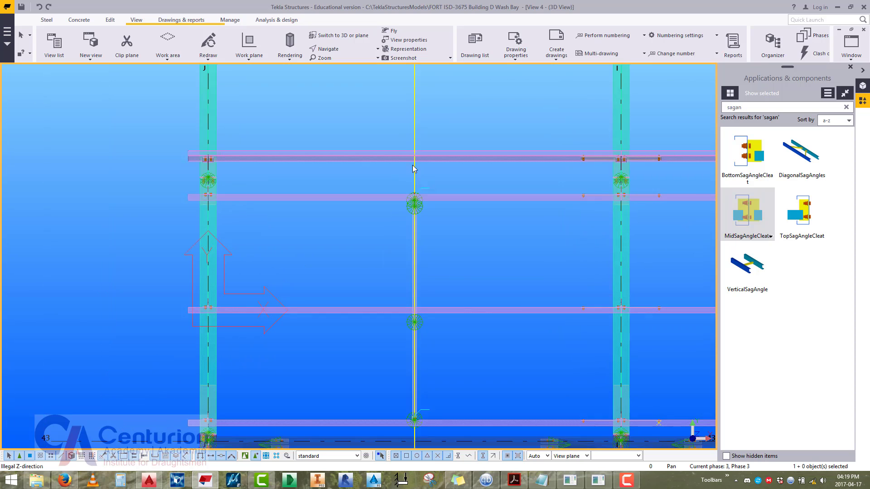
Explode the upper and lower VerticalSagAngle components on the gridline 43 roof slope.
{"action": "scroll", "coordinate": [414, 169], "scroll_direction": "up", "scroll_amount": 3}
{"action": "scroll", "coordinate": [428, 231], "scroll_direction": "down", "scroll_amount": 6}
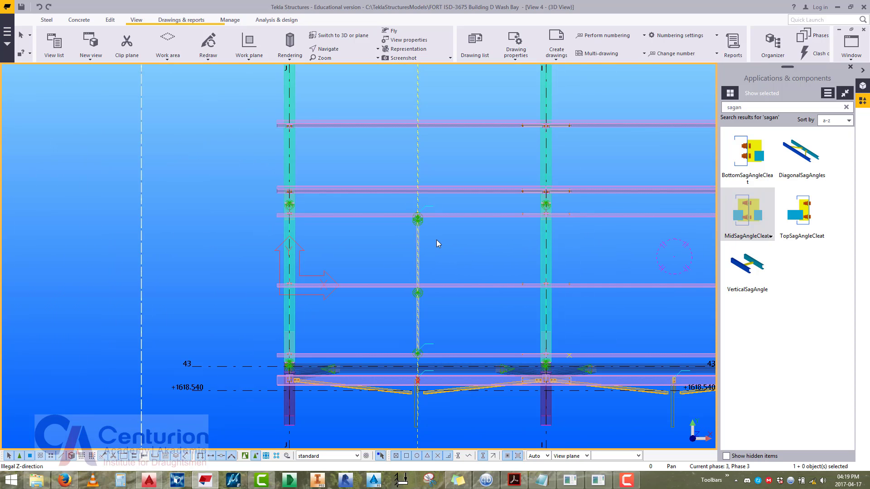
{"action": "scroll", "coordinate": [453, 218], "scroll_direction": "up", "scroll_amount": 2}
{"action": "scroll", "coordinate": [387, 216], "scroll_direction": "up", "scroll_amount": 1}
{"action": "middle_click_drag", "start_coordinate": [387, 215], "coordinate": [425, 202]}
{"action": "scroll", "coordinate": [453, 208], "scroll_direction": "up", "scroll_amount": 3}
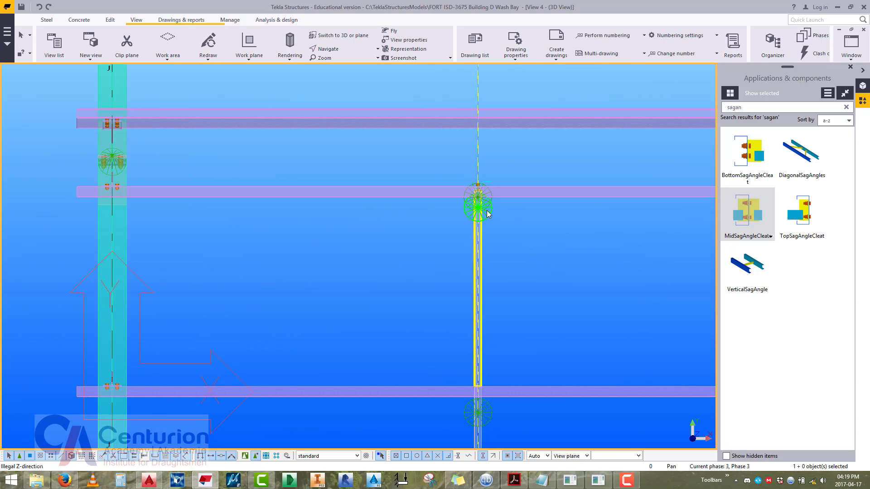
{"action": "scroll", "coordinate": [488, 213], "scroll_direction": "up", "scroll_amount": 2}
{"action": "scroll", "coordinate": [469, 219], "scroll_direction": "down", "scroll_amount": 5}
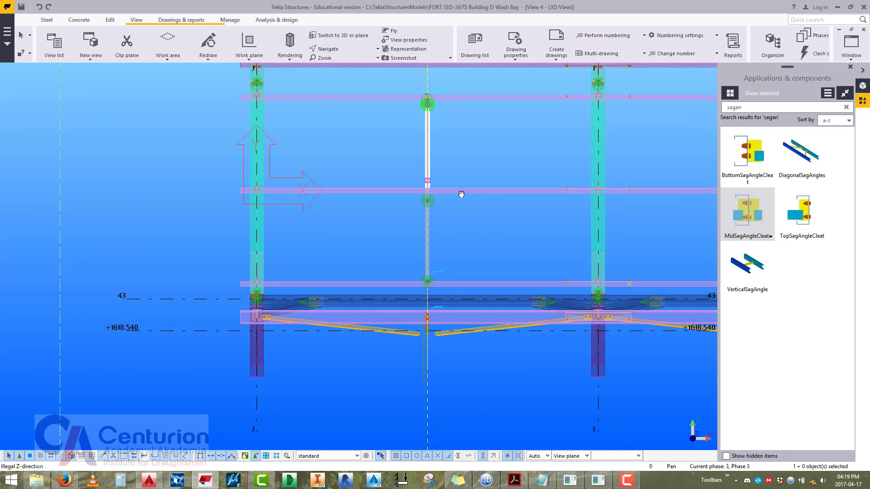
{"action": "scroll", "coordinate": [423, 192], "scroll_direction": "up", "scroll_amount": 4}
{"action": "left_click", "coordinate": [399, 169], "text": "ctrl"}
{"action": "scroll", "coordinate": [399, 176], "scroll_direction": "down", "scroll_amount": 5}
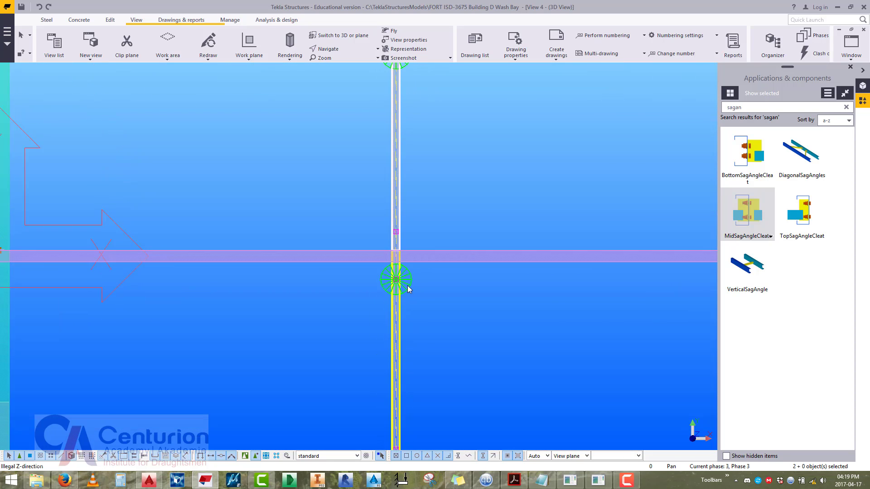
{"action": "right_click", "coordinate": [443, 189]}
{"action": "left_click", "coordinate": [481, 303]}
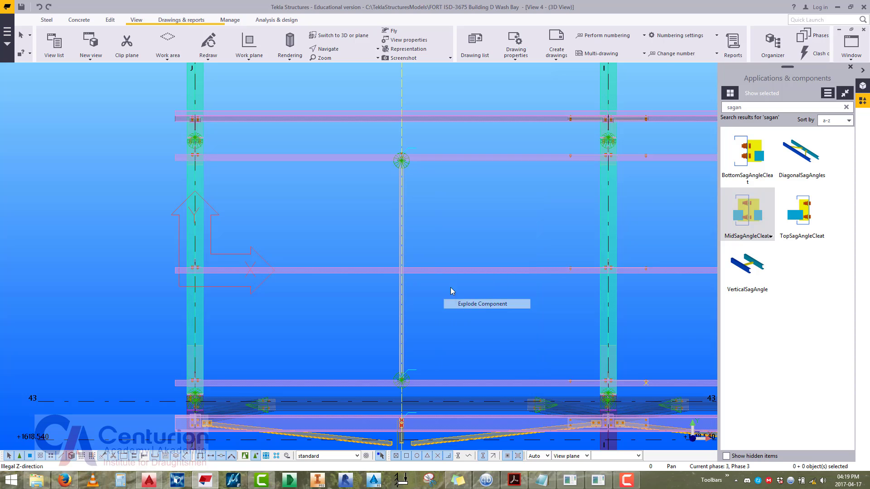
Retry MidSagAngleCleats on the middle roof purlin with the two exploded sag angles.
{"action": "scroll", "coordinate": [450, 287], "scroll_direction": "up", "scroll_amount": 3}
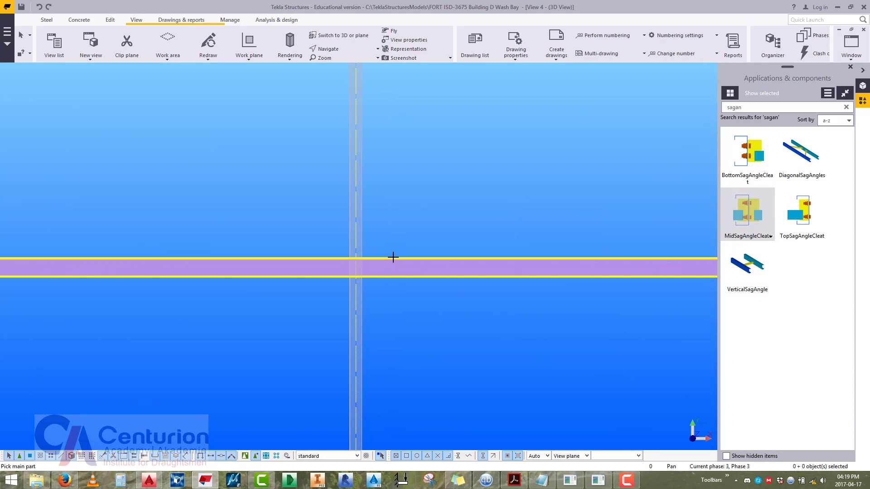
{"action": "left_click", "coordinate": [361, 241]}
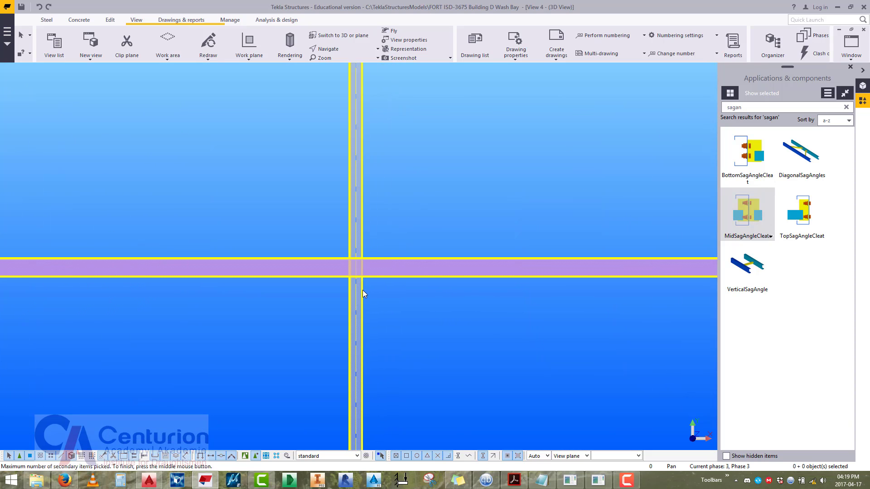
{"action": "middle_click", "coordinate": [404, 228]}
{"action": "scroll", "coordinate": [410, 215], "scroll_direction": "down", "scroll_amount": 5}
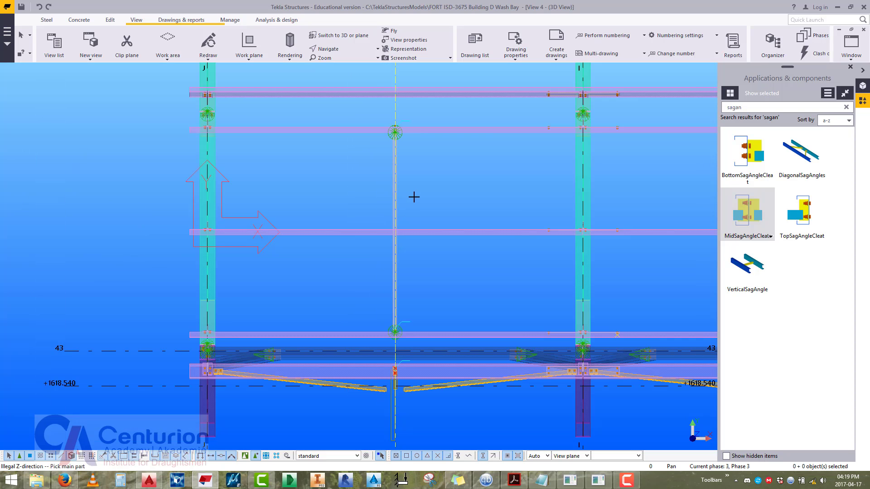
Modify the BottomSagAngleCleat at the eaves purlin, setting the cleat bolt end distance to 25 and the cleat material to S355JR.
{"action": "scroll", "coordinate": [388, 336], "scroll_direction": "up", "scroll_amount": 4}
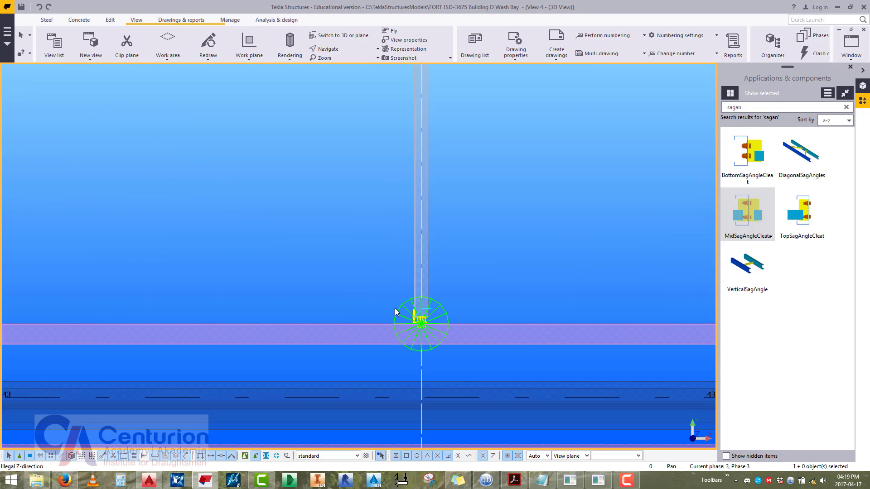
{"action": "scroll", "coordinate": [405, 363], "scroll_direction": "down", "scroll_amount": 3}
{"action": "scroll", "coordinate": [410, 332], "scroll_direction": "up", "scroll_amount": 3}
{"action": "double_click", "coordinate": [410, 332]}
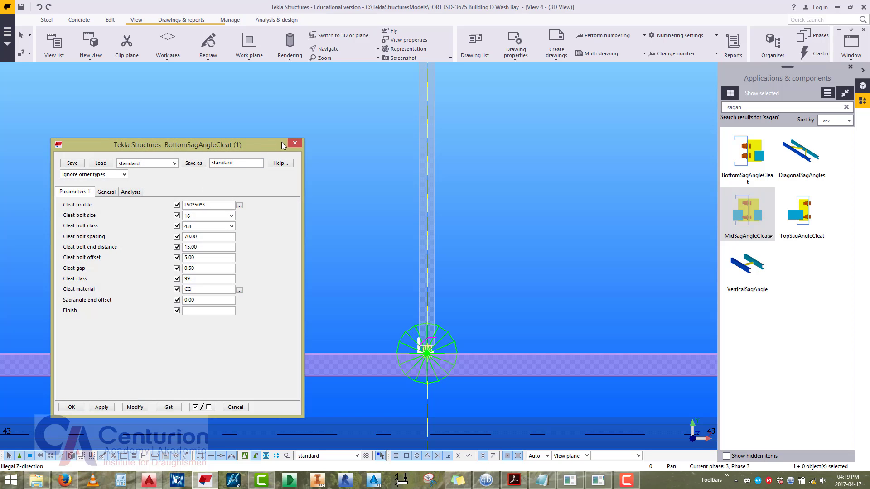
{"action": "scroll", "coordinate": [410, 380], "scroll_direction": "down", "scroll_amount": 4}
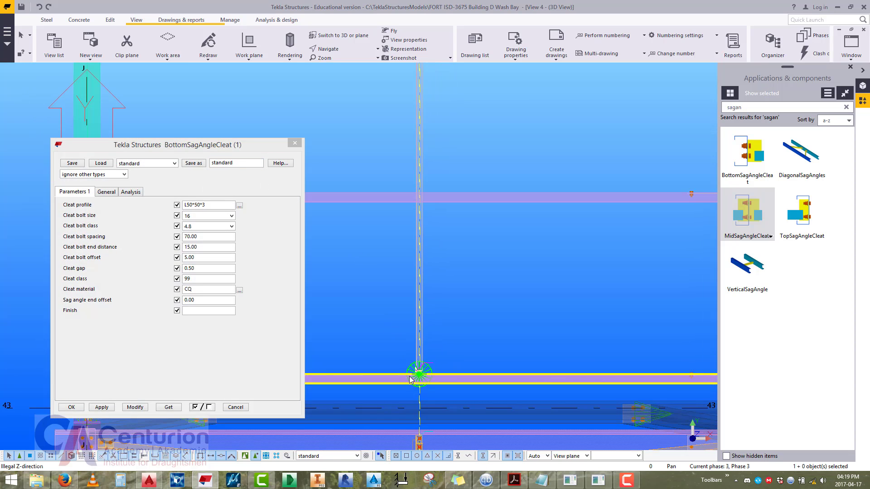
{"action": "scroll", "coordinate": [410, 379], "scroll_direction": "down", "scroll_amount": 3}
{"action": "scroll", "coordinate": [415, 321], "scroll_direction": "up", "scroll_amount": 3}
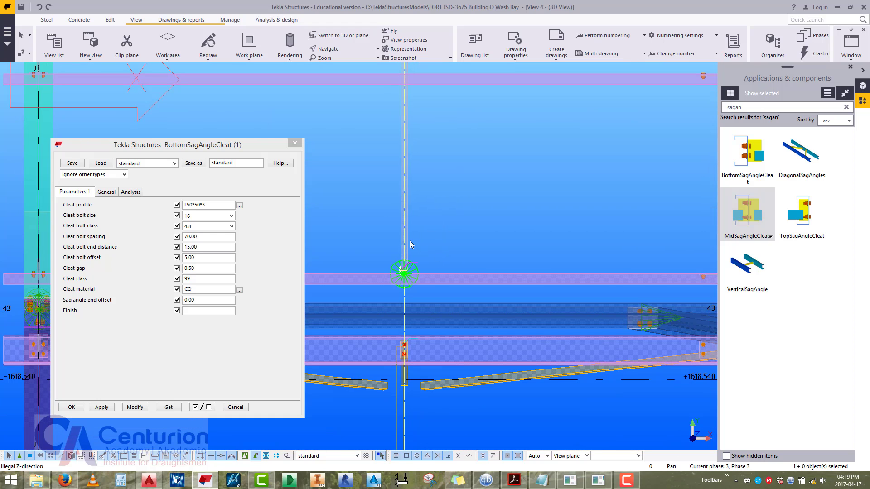
{"action": "left_click_drag", "start_coordinate": [201, 249], "coordinate": [155, 249]}
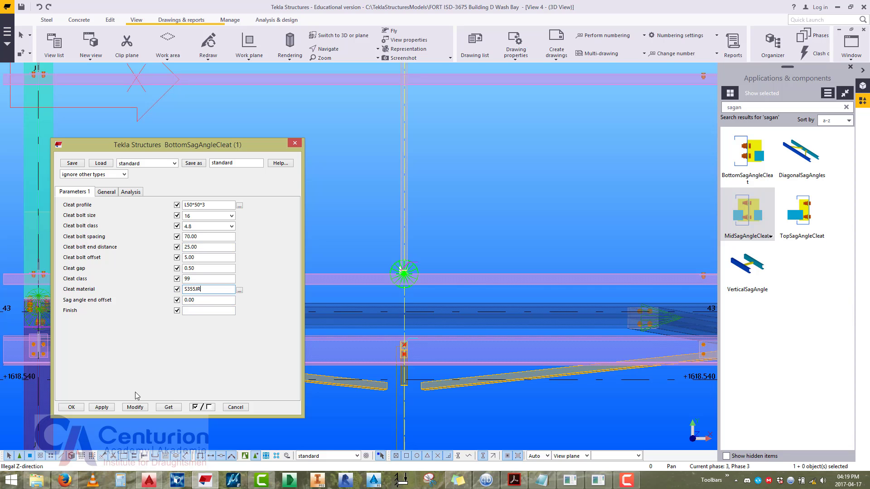
{"action": "left_click", "coordinate": [134, 407]}
{"action": "scroll", "coordinate": [398, 294], "scroll_direction": "up", "scroll_amount": 9}
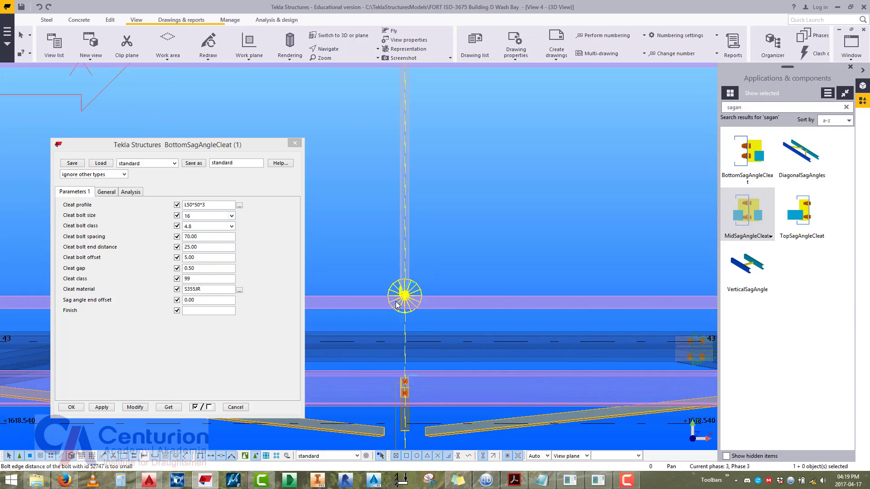
{"action": "left_click", "coordinate": [101, 408]}
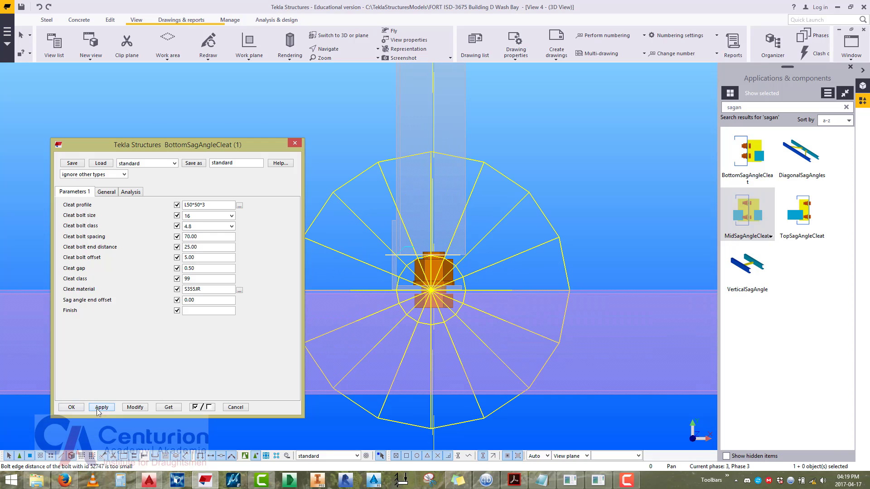
{"action": "left_click", "coordinate": [71, 408]}
Explode the BottomSagAngleCleat component at the eaves purlin near gridline 43.
{"action": "scroll", "coordinate": [471, 295], "scroll_direction": "down", "scroll_amount": 8}
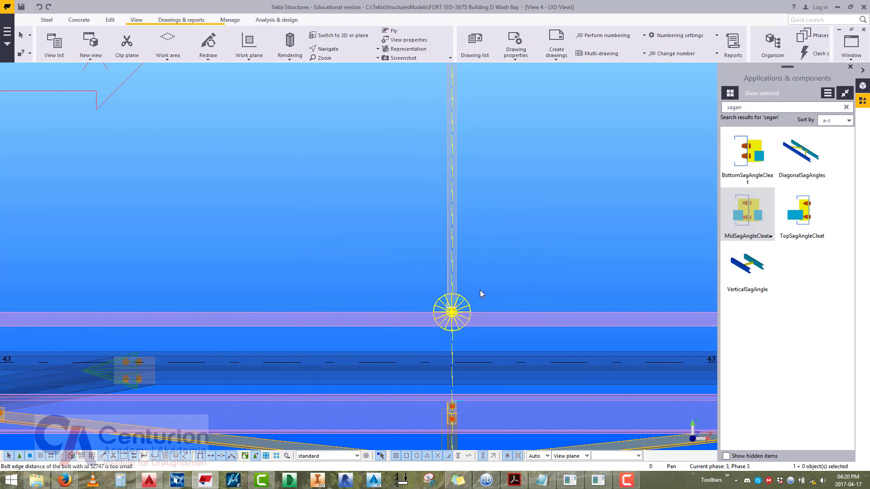
{"action": "right_click", "coordinate": [480, 291]}
{"action": "left_click", "coordinate": [503, 203]}
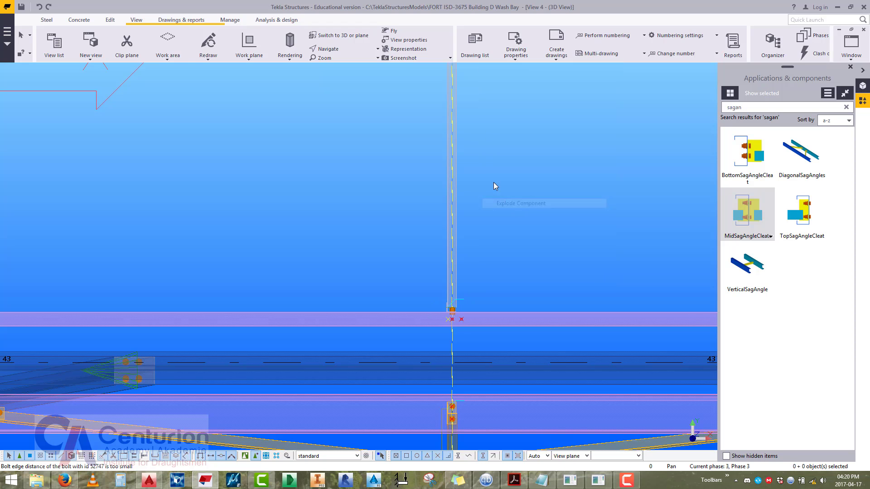
Modify the TopSagAngleCleat at the upper roof purlin, setting the cleat bolt end distance to 25 and the cleat material to S355JR.
{"action": "scroll", "coordinate": [467, 357], "scroll_direction": "down", "scroll_amount": 5}
{"action": "scroll", "coordinate": [443, 194], "scroll_direction": "up", "scroll_amount": 10}
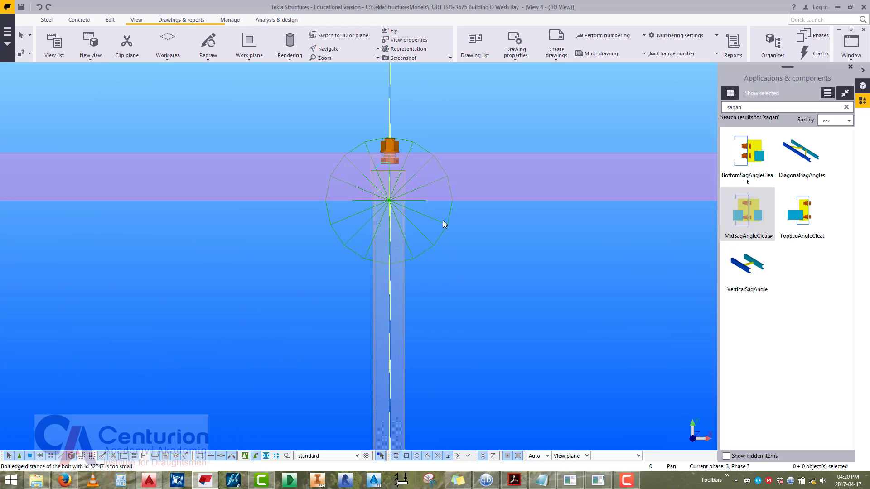
{"action": "double_click", "coordinate": [446, 223]}
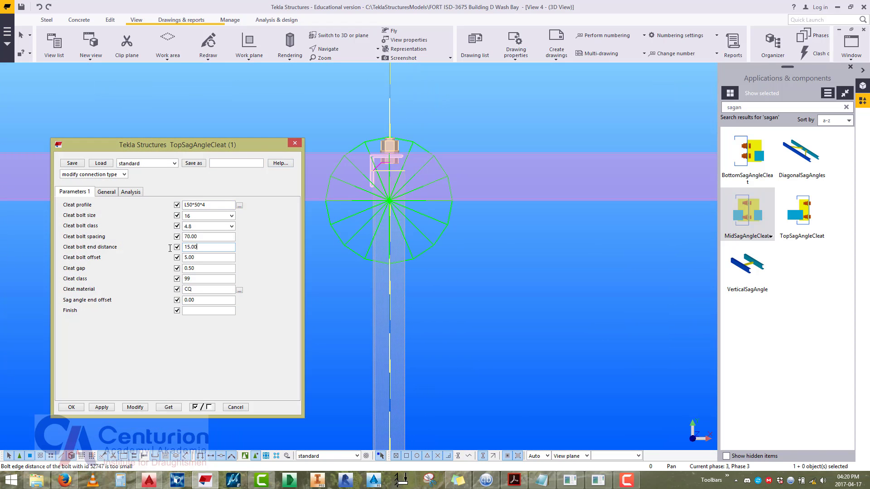
{"action": "type", "text": "25"}
{"action": "left_click", "coordinate": [139, 407]}
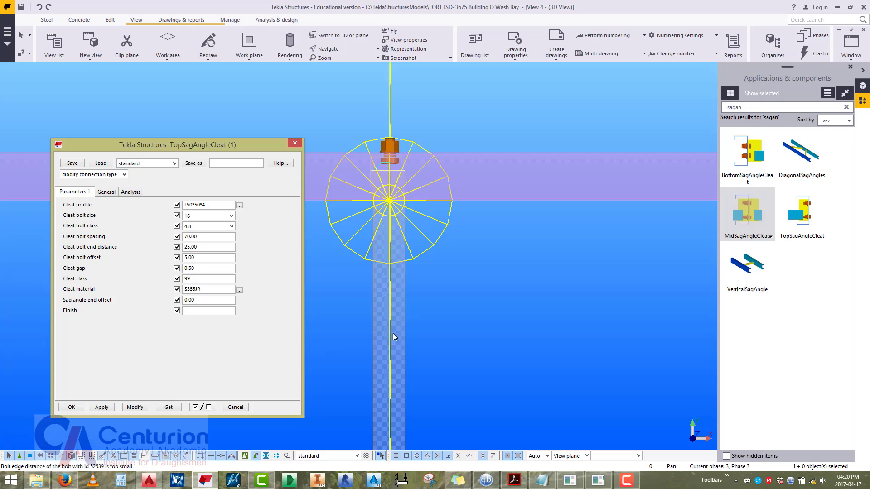
Explode the TopSagAngleCleat component at the upper roof purlin and close its properties.
{"action": "middle_click_drag", "start_coordinate": [393, 333], "coordinate": [445, 307]}
{"action": "right_click", "coordinate": [363, 293]}
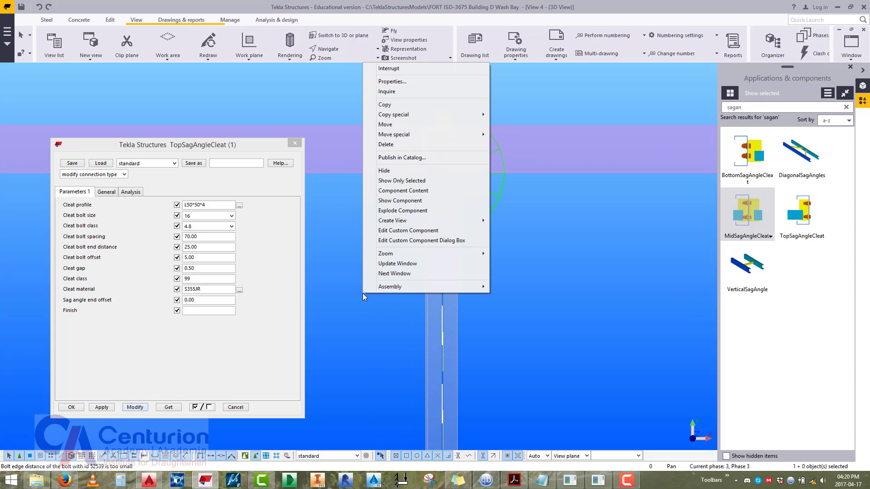
{"action": "left_click", "coordinate": [347, 325]}
{"action": "middle_click_drag", "start_coordinate": [430, 236], "coordinate": [406, 324]}
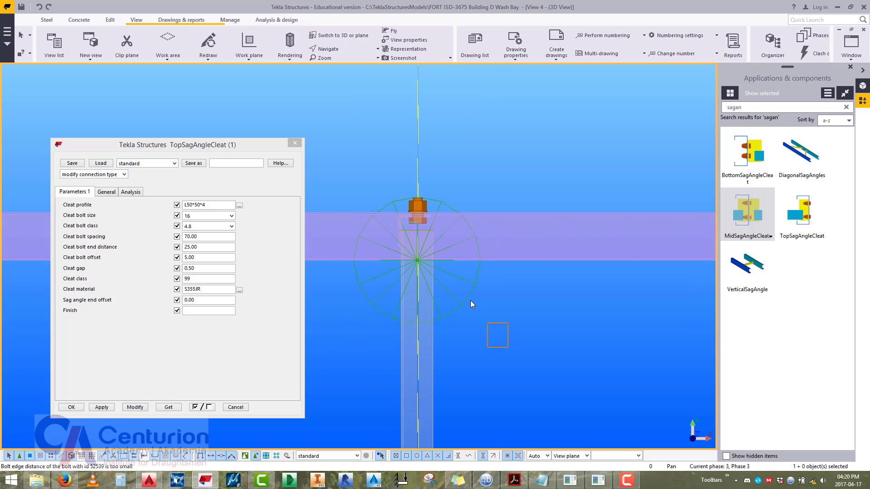
{"action": "right_click", "coordinate": [398, 327]}
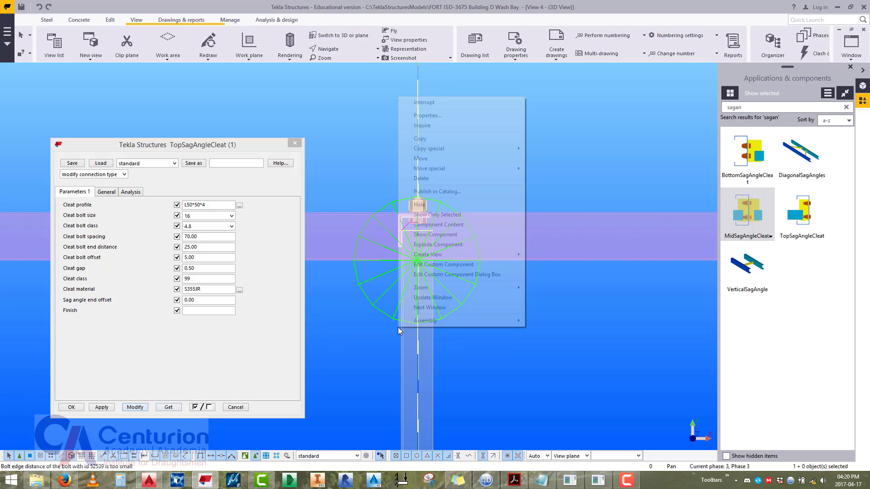
{"action": "left_click", "coordinate": [438, 245]}
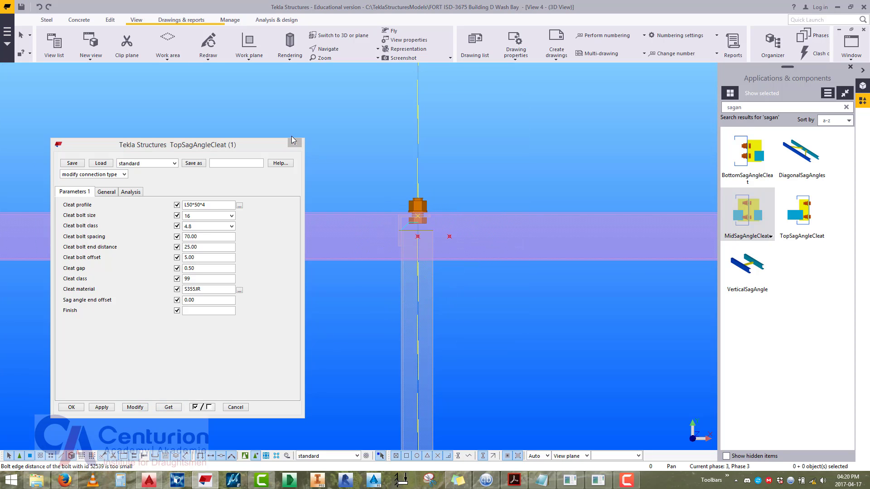
{"action": "left_click", "coordinate": [295, 144]}
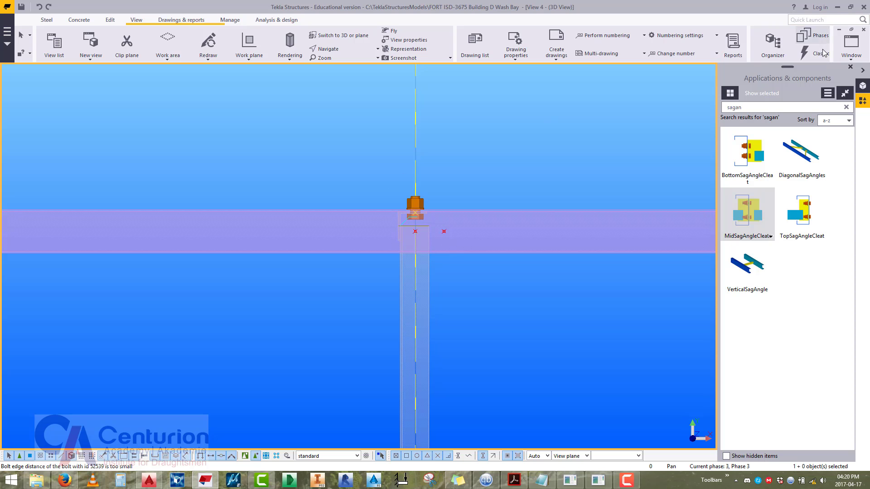
Delete the existing construction lines running along the sag angle midway between gridlines J and I.
{"action": "scroll", "coordinate": [431, 150], "scroll_direction": "down", "scroll_amount": 5}
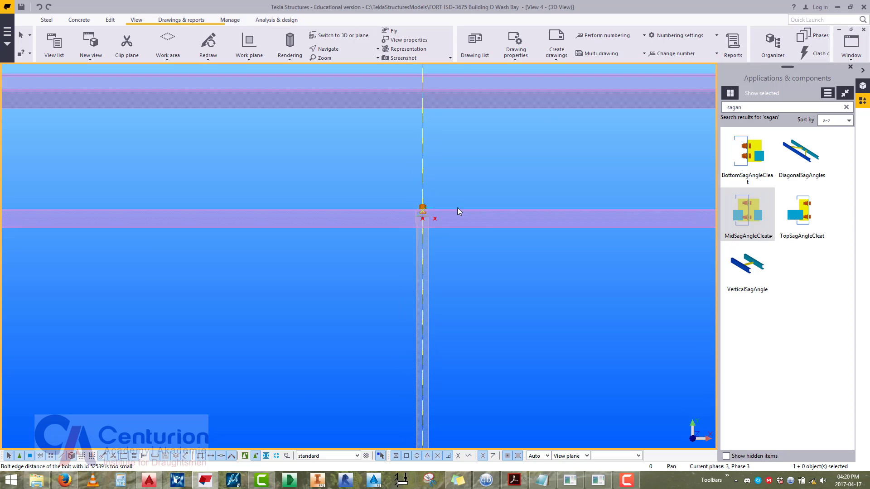
{"action": "scroll", "coordinate": [446, 317], "scroll_direction": "down", "scroll_amount": 5}
{"action": "scroll", "coordinate": [451, 238], "scroll_direction": "up", "scroll_amount": 10}
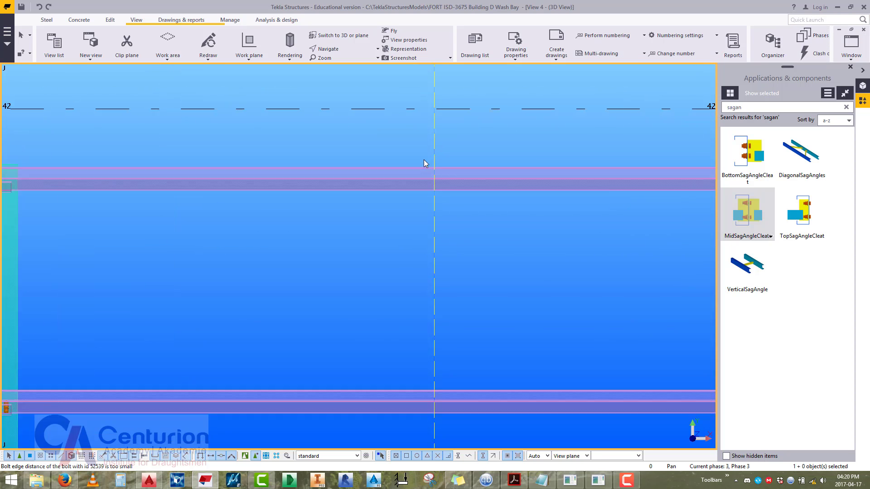
{"action": "scroll", "coordinate": [443, 200], "scroll_direction": "down", "scroll_amount": 6}
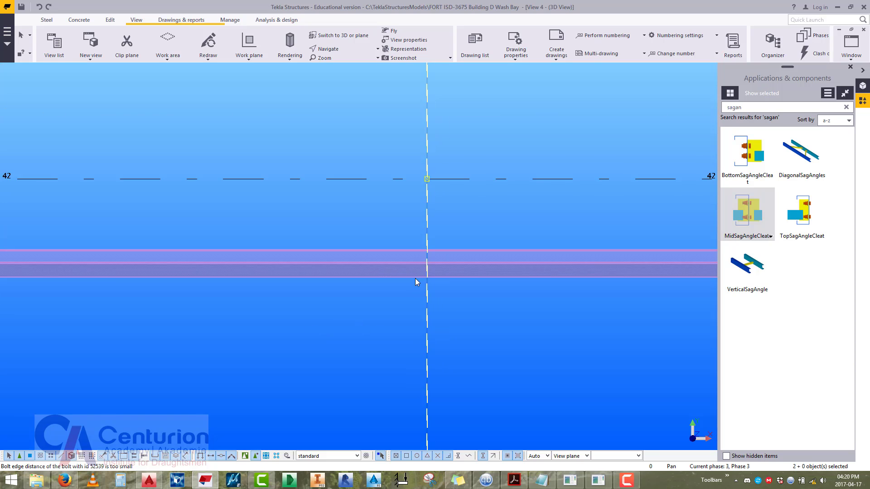
{"action": "key", "text": "Delete"}
{"action": "middle_click_drag", "start_coordinate": [436, 287], "coordinate": [438, 244]}
{"action": "right_click", "coordinate": [401, 164]}
{"action": "left_click", "coordinate": [418, 170]}
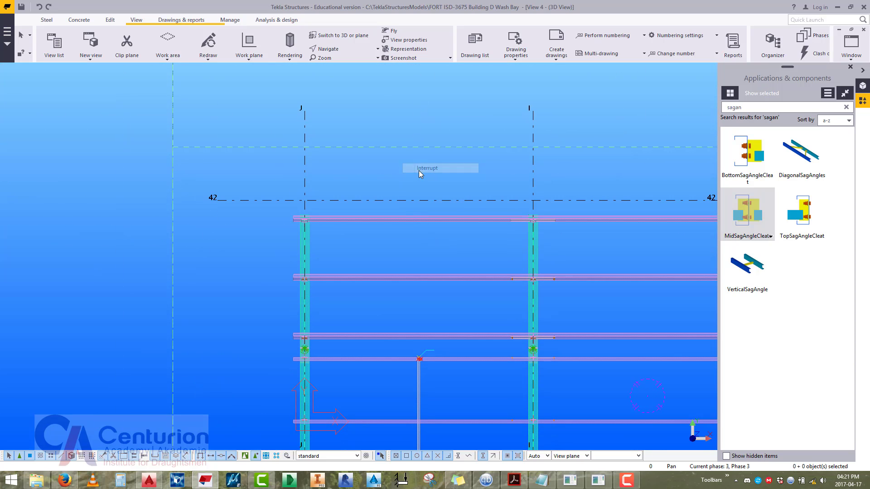
{"action": "left_click", "coordinate": [399, 157]}
Draw a construction line from gridline 42's midpoint between gridlines J and I to the sag angle location beyond gridline 43.
{"action": "left_click", "coordinate": [113, 19]}
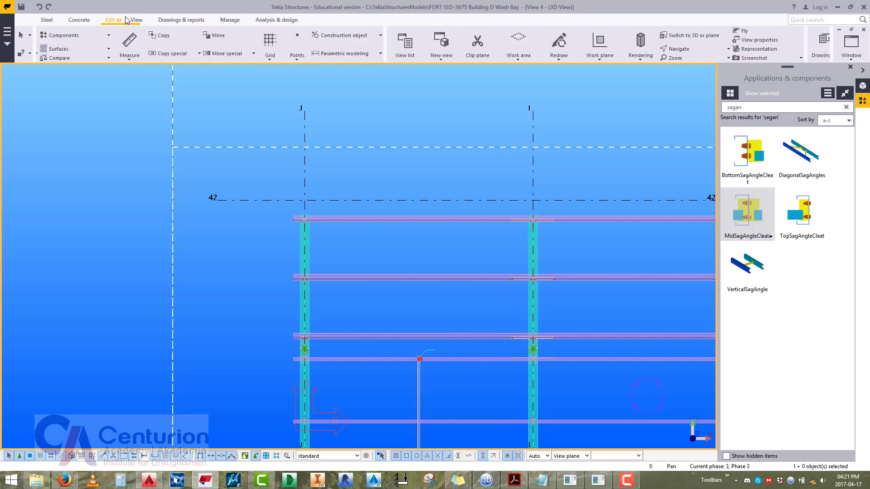
{"action": "left_click", "coordinate": [542, 42]}
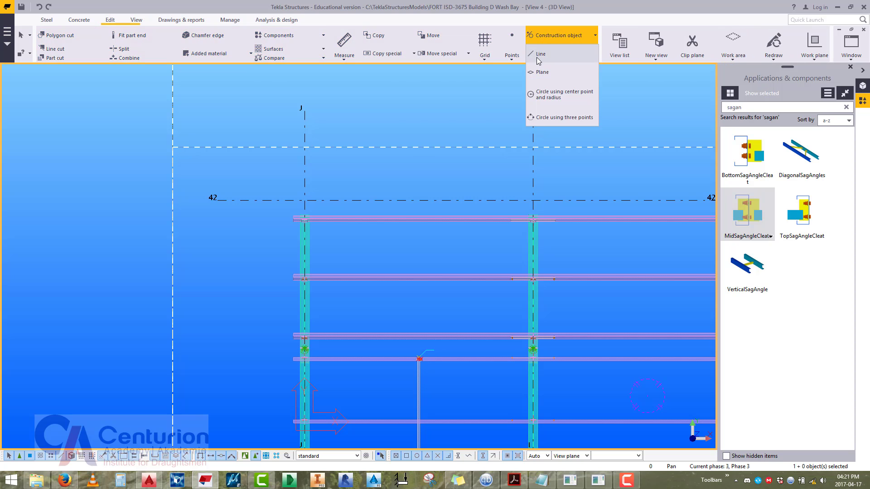
{"action": "left_click", "coordinate": [551, 68]}
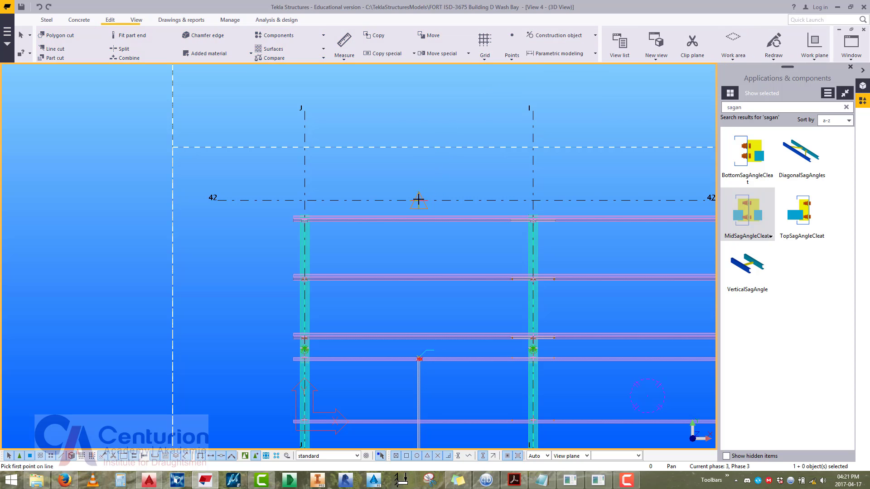
{"action": "left_click", "coordinate": [418, 200]}
{"action": "scroll", "coordinate": [419, 201], "scroll_direction": "down", "scroll_amount": 2}
{"action": "middle_click_drag", "start_coordinate": [395, 408], "coordinate": [394, 350]}
{"action": "scroll", "coordinate": [411, 338], "scroll_direction": "up", "scroll_amount": 6}
{"action": "middle_click_drag", "start_coordinate": [428, 229], "coordinate": [431, 264]}
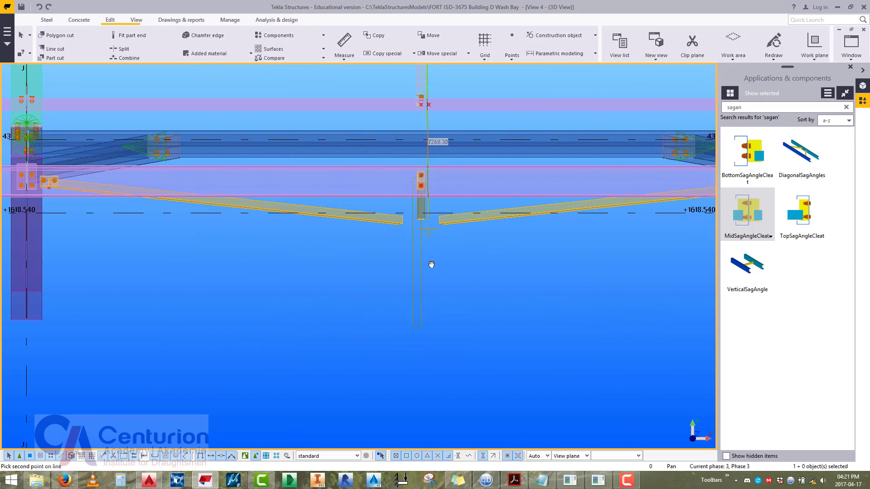
{"action": "scroll", "coordinate": [431, 264], "scroll_direction": "up", "scroll_amount": 4}
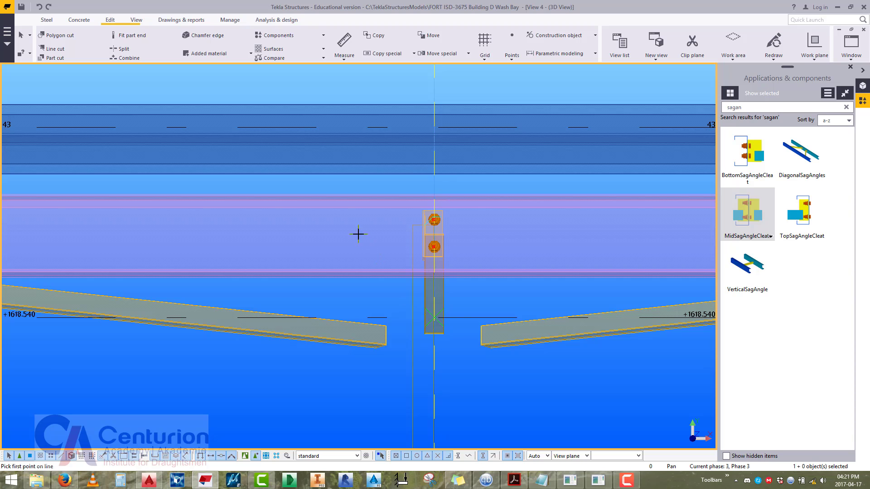
Create a new view using two points along the sag angle's centreline.
{"action": "scroll", "coordinate": [458, 329], "scroll_direction": "up", "scroll_amount": 8}
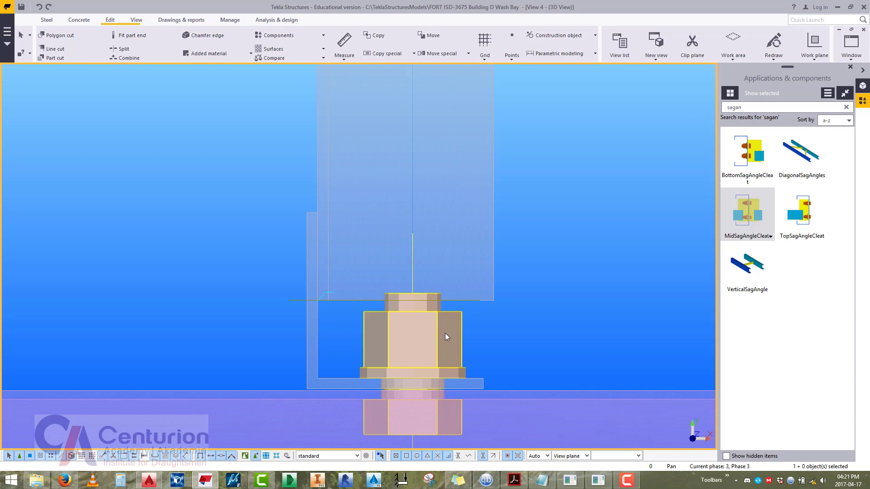
{"action": "scroll", "coordinate": [416, 425], "scroll_direction": "down", "scroll_amount": 8}
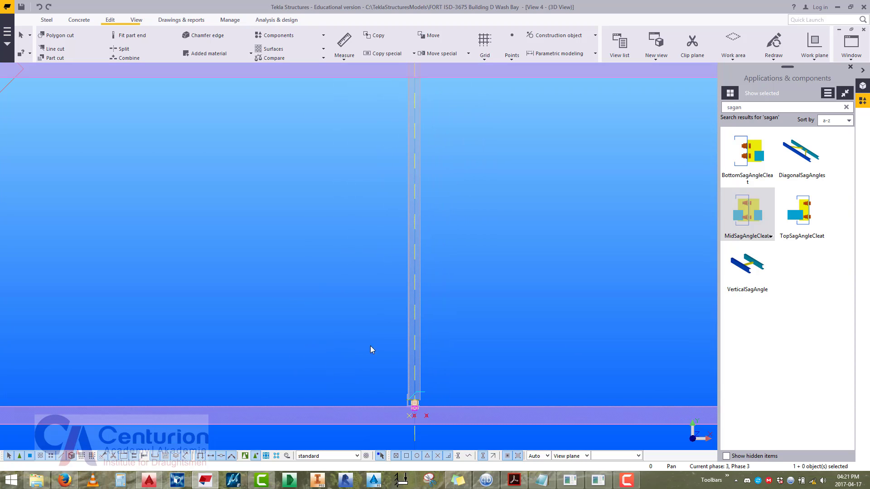
{"action": "left_click", "coordinate": [134, 20]}
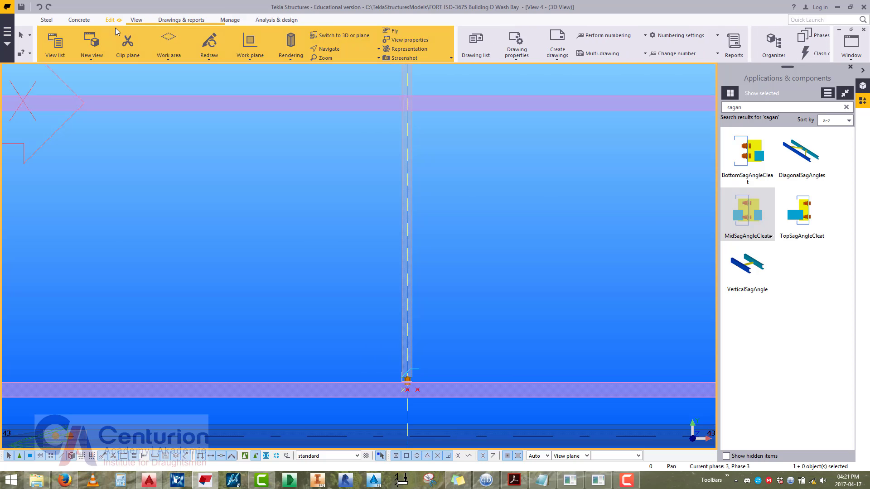
{"action": "left_click", "coordinate": [90, 47]}
{"action": "left_click", "coordinate": [110, 91]}
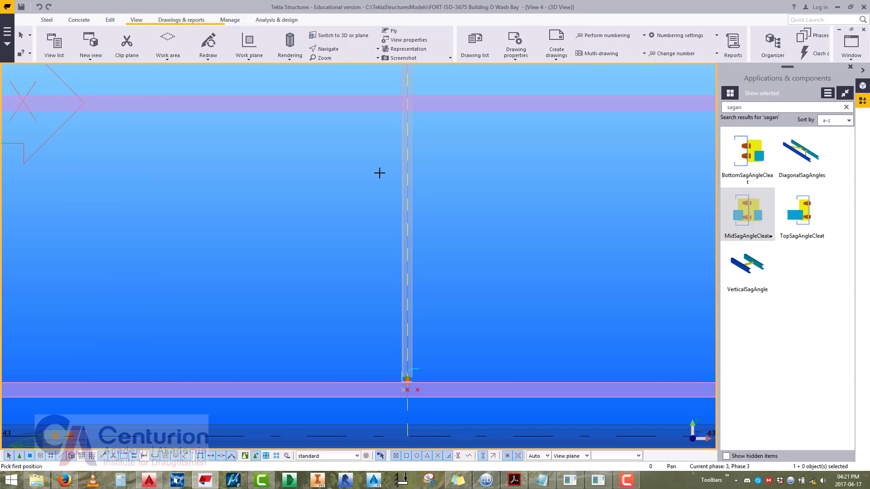
{"action": "scroll", "coordinate": [395, 270], "scroll_direction": "up", "scroll_amount": 3}
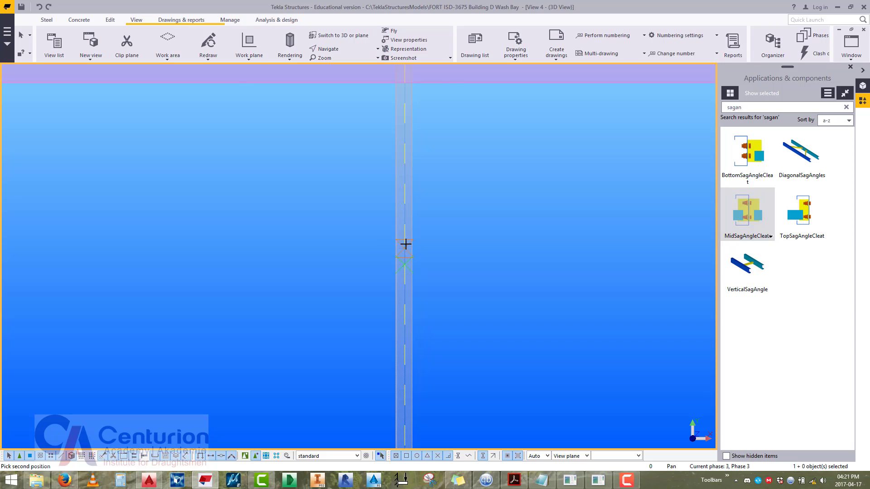
{"action": "left_click", "coordinate": [406, 245]}
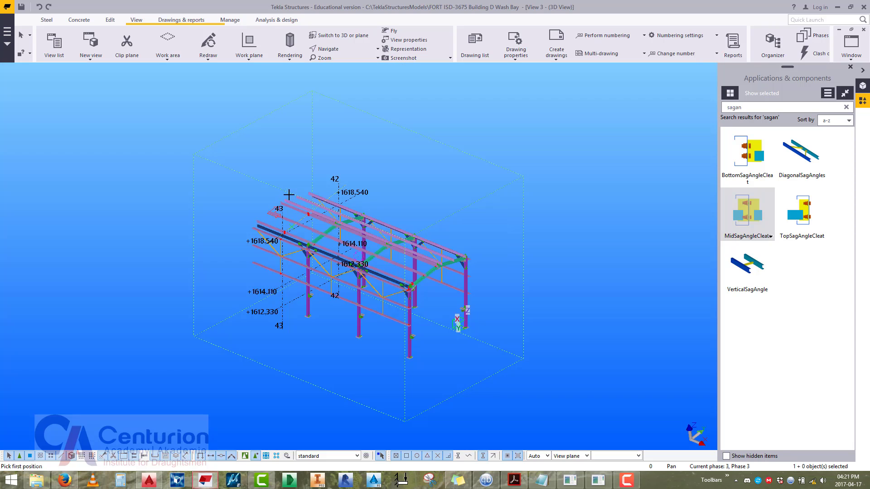
Modify the new section view's depth to 200 up and 200 down, and close its properties.
{"action": "double_click", "coordinate": [396, 173]}
{"action": "middle_click_drag", "start_coordinate": [389, 169], "coordinate": [465, 181]}
{"action": "scroll", "coordinate": [463, 182], "scroll_direction": "up", "scroll_amount": 3}
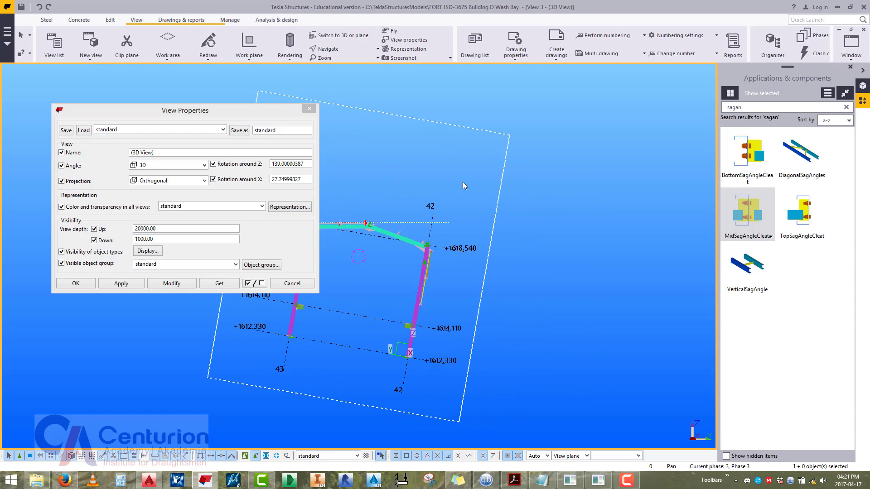
{"action": "scroll", "coordinate": [390, 306], "scroll_direction": "up", "scroll_amount": 4}
{"action": "scroll", "coordinate": [389, 306], "scroll_direction": "up", "scroll_amount": 5}
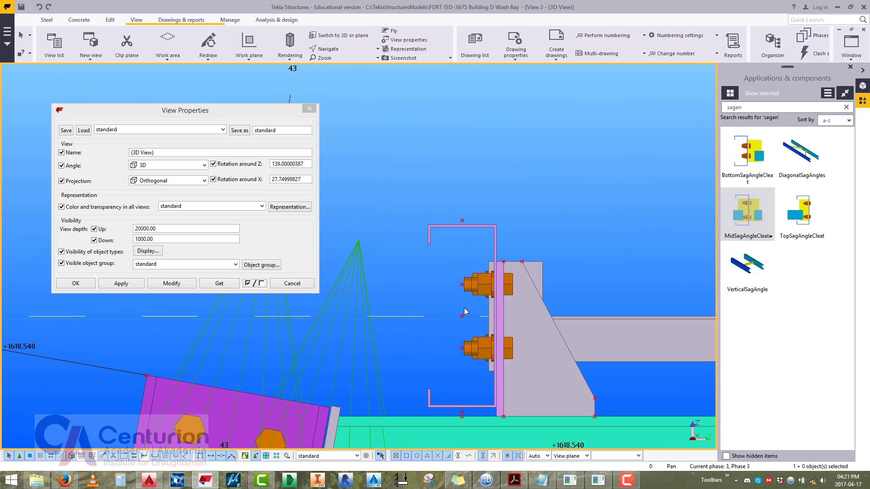
{"action": "scroll", "coordinate": [520, 311], "scroll_direction": "down", "scroll_amount": 8}
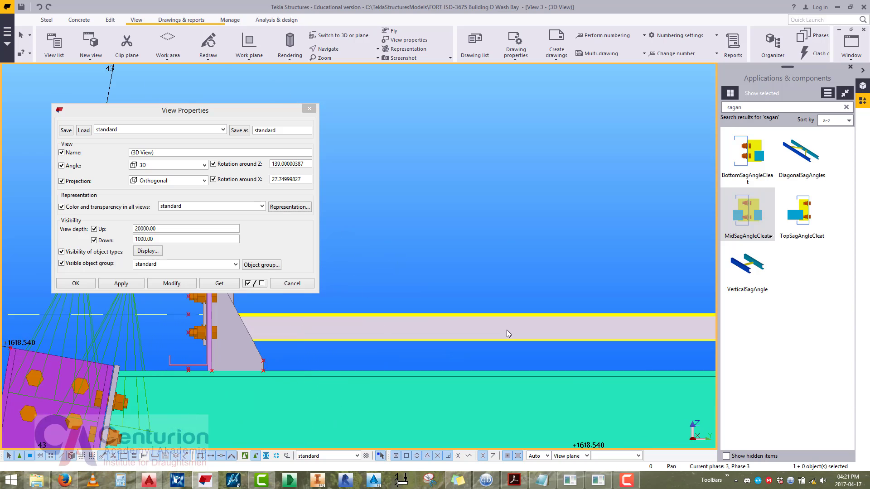
{"action": "scroll", "coordinate": [337, 334], "scroll_direction": "up", "scroll_amount": 6}
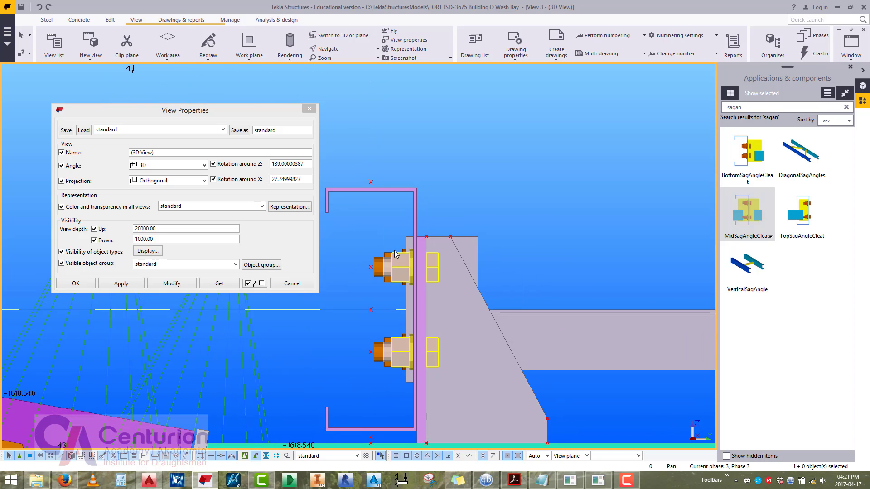
{"action": "double_click", "coordinate": [185, 229]}
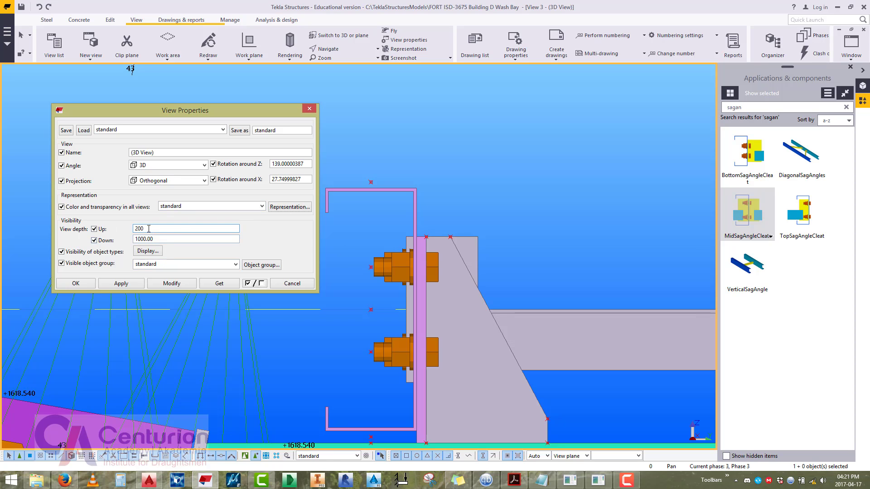
{"action": "left_click", "coordinate": [171, 284]}
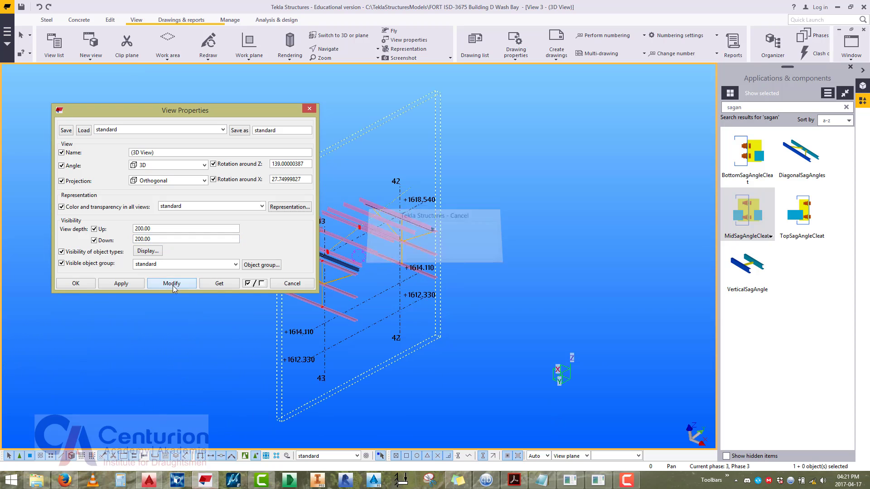
{"action": "left_click", "coordinate": [292, 284]}
Switch the section view to plane and examine the roof sag angles and their cleats at the end and middle purlins.
{"action": "middle_click_drag", "start_coordinate": [389, 287], "coordinate": [357, 257]}
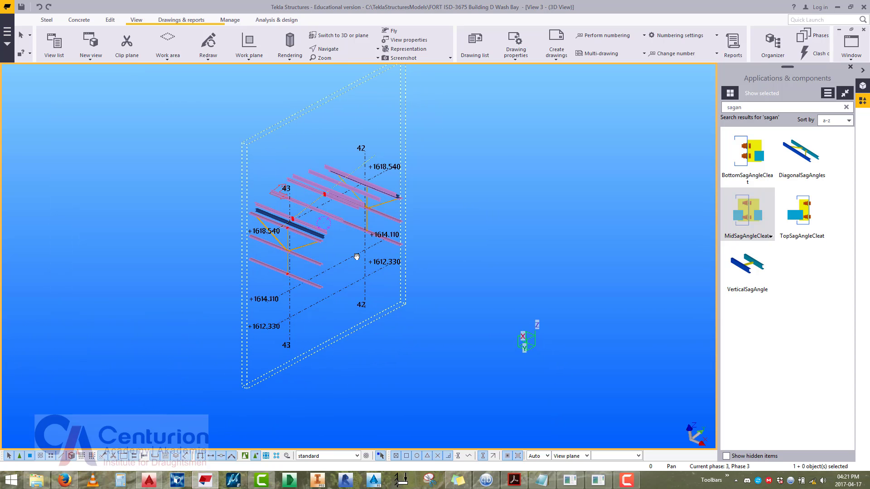
{"action": "key", "text": "ctrl+p"}
{"action": "scroll", "coordinate": [337, 231], "scroll_direction": "up", "scroll_amount": 10}
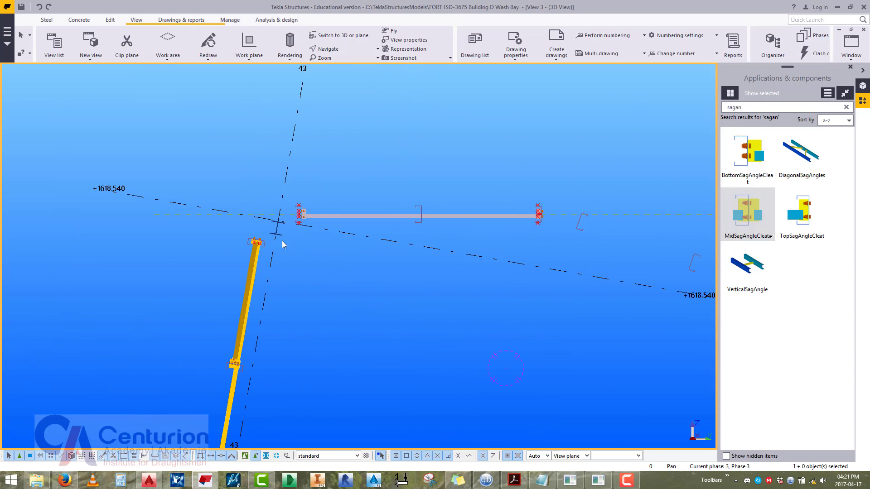
{"action": "scroll", "coordinate": [344, 226], "scroll_direction": "up", "scroll_amount": 5}
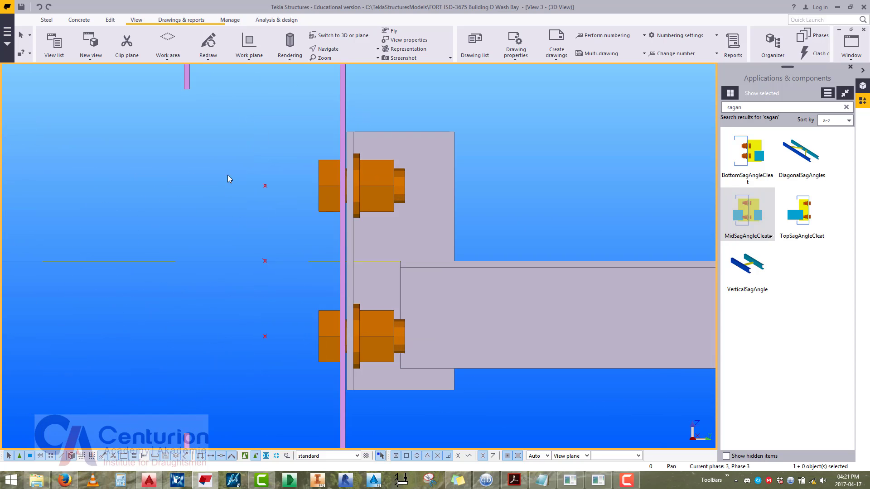
{"action": "scroll", "coordinate": [240, 194], "scroll_direction": "down", "scroll_amount": 5}
{"action": "middle_click_drag", "start_coordinate": [244, 268], "coordinate": [437, 297], "text": "ctrl"}
{"action": "scroll", "coordinate": [438, 297], "scroll_direction": "up", "scroll_amount": 2}
{"action": "scroll", "coordinate": [401, 267], "scroll_direction": "down", "scroll_amount": 10}
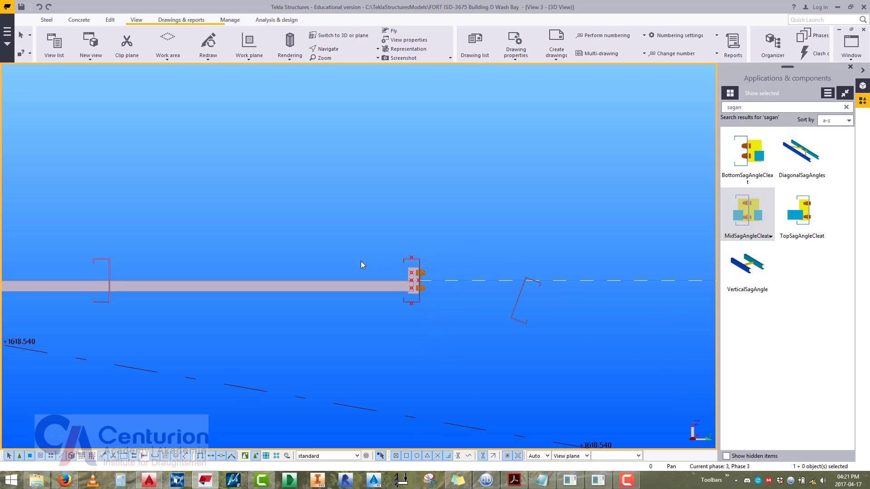
{"action": "scroll", "coordinate": [421, 268], "scroll_direction": "up", "scroll_amount": 5}
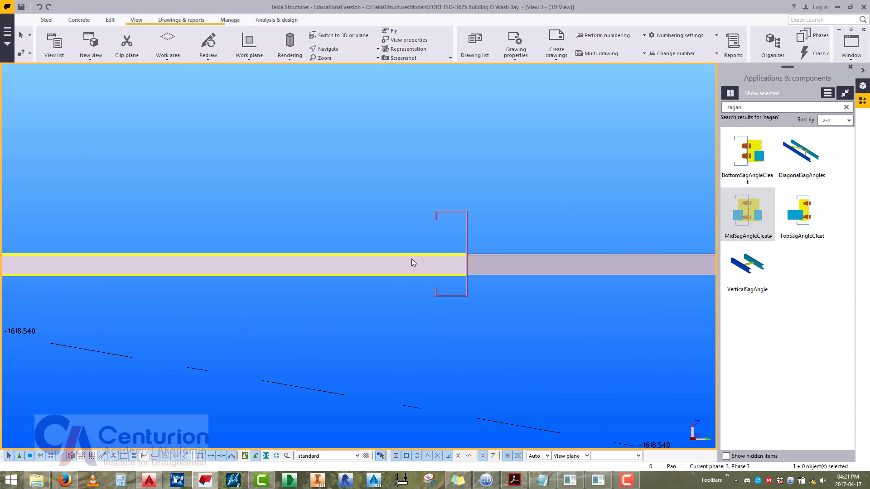
{"action": "middle_click_drag", "start_coordinate": [377, 265], "coordinate": [534, 231]}
{"action": "scroll", "coordinate": [264, 228], "scroll_direction": "up", "scroll_amount": 3}
{"action": "scroll", "coordinate": [199, 237], "scroll_direction": "up", "scroll_amount": 6}
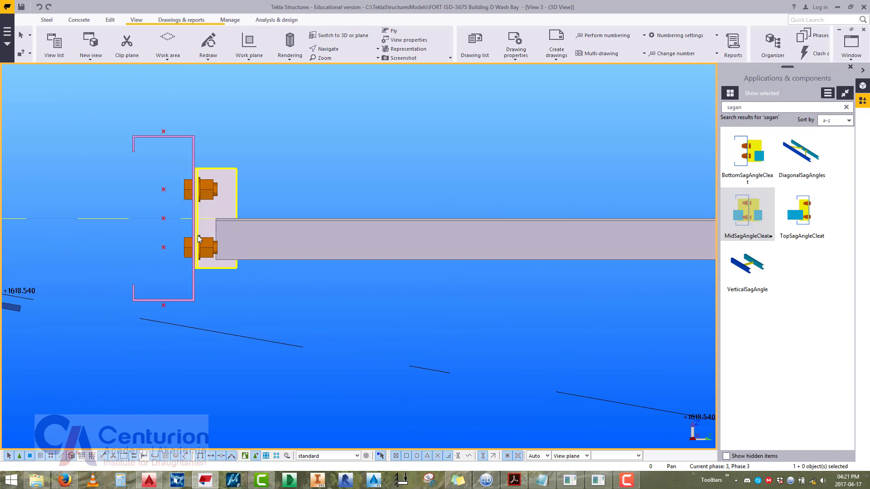
Try to delete the roof sag angle between the purlin near gridline 43 and the middle purlin, and undo it.
{"action": "left_click", "coordinate": [336, 244]}
{"action": "scroll", "coordinate": [188, 220], "scroll_direction": "down", "scroll_amount": 6}
{"action": "scroll", "coordinate": [156, 216], "scroll_direction": "down", "scroll_amount": 4}
{"action": "scroll", "coordinate": [431, 218], "scroll_direction": "up", "scroll_amount": 2}
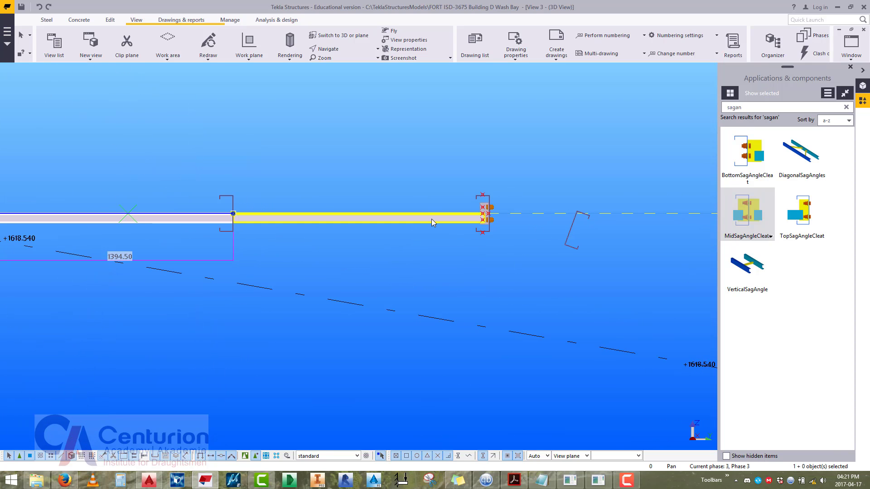
{"action": "key", "text": "Delete"}
{"action": "key", "text": "ctrl+z"}
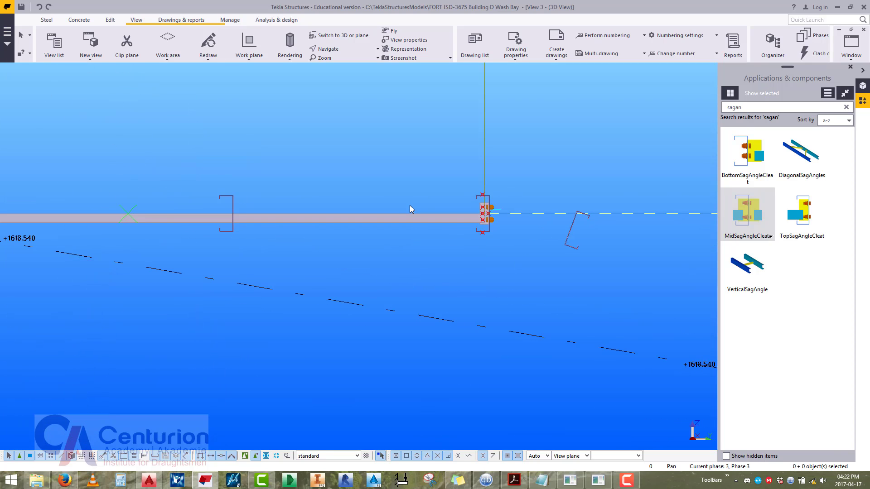
Move the cleat and the fitting line at the purlin near gridline 43 by 1420 mm to the middle purlin's matching corner.
{"action": "middle_click_drag", "start_coordinate": [410, 206], "coordinate": [316, 248]}
{"action": "scroll", "coordinate": [248, 232], "scroll_direction": "up", "scroll_amount": 5}
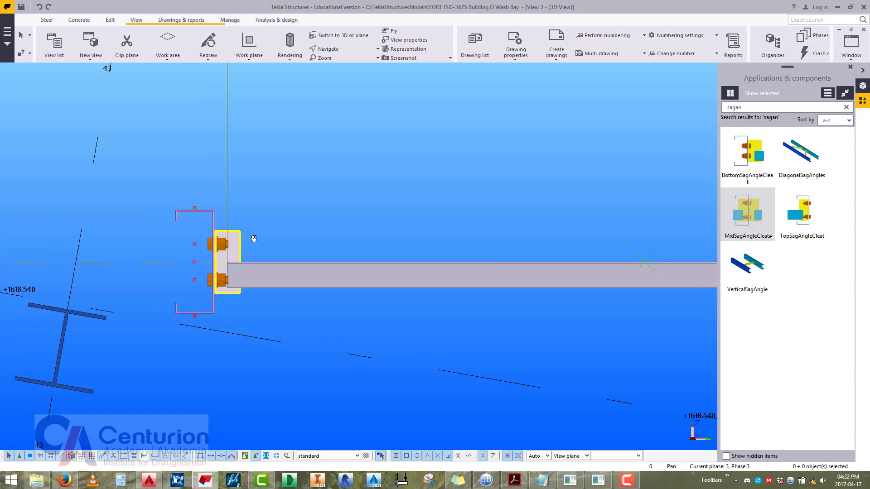
{"action": "scroll", "coordinate": [237, 194], "scroll_direction": "up", "scroll_amount": 2}
{"action": "left_click", "coordinate": [243, 188]}
{"action": "scroll", "coordinate": [306, 148], "scroll_direction": "up", "scroll_amount": 2}
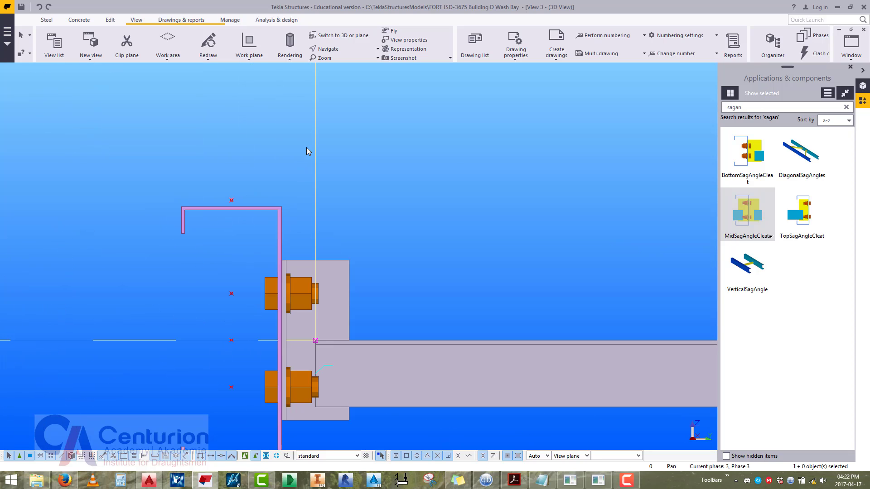
{"action": "middle_click_drag", "start_coordinate": [337, 280], "coordinate": [408, 299]}
{"action": "scroll", "coordinate": [408, 299], "scroll_direction": "down", "scroll_amount": 1}
{"action": "right_click", "coordinate": [320, 262]}
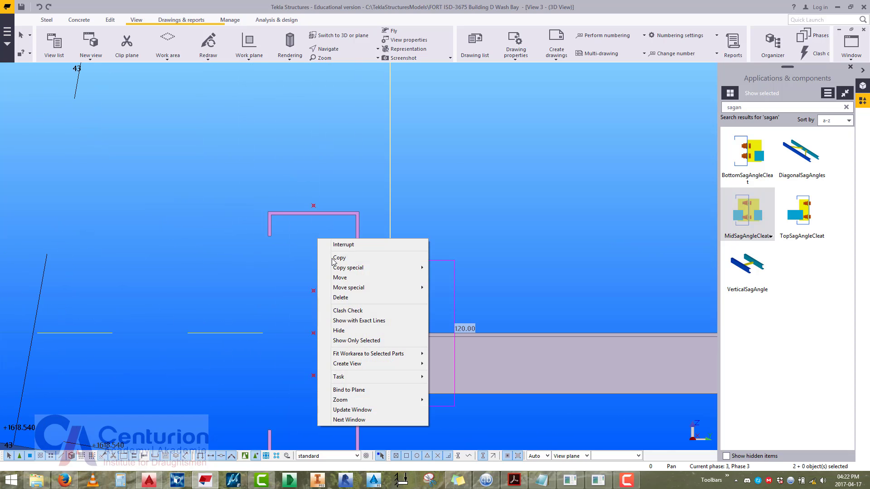
{"action": "left_click", "coordinate": [340, 278]}
{"action": "left_click", "coordinate": [359, 211]}
{"action": "scroll", "coordinate": [181, 285], "scroll_direction": "down", "scroll_amount": 2}
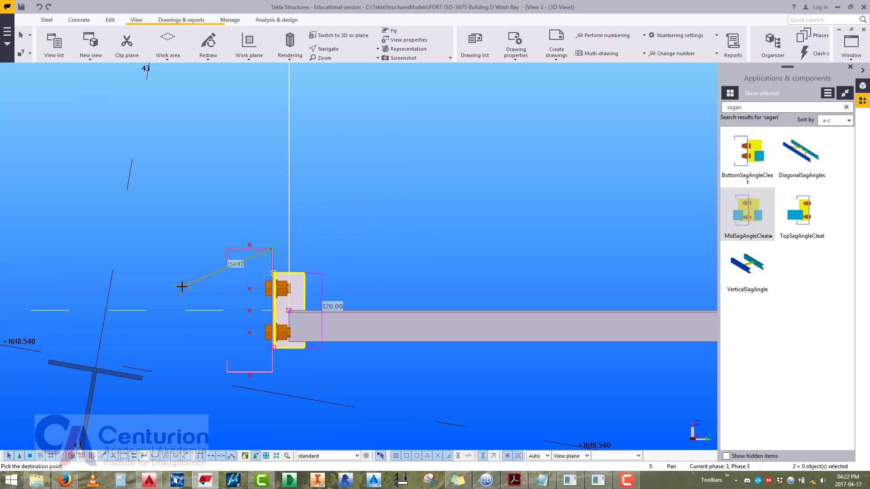
{"action": "scroll", "coordinate": [222, 249], "scroll_direction": "up", "scroll_amount": 5}
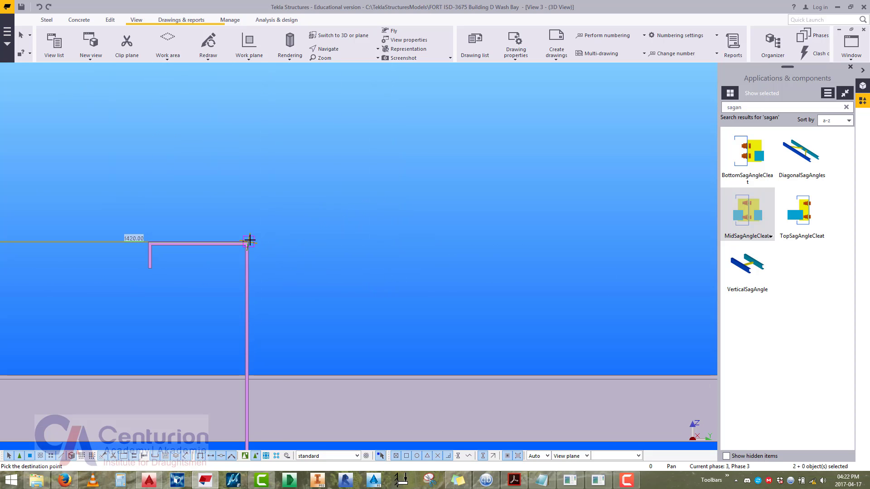
{"action": "left_click", "coordinate": [249, 240]}
{"action": "scroll", "coordinate": [304, 208], "scroll_direction": "down", "scroll_amount": 4}
{"action": "left_click", "coordinate": [333, 257]}
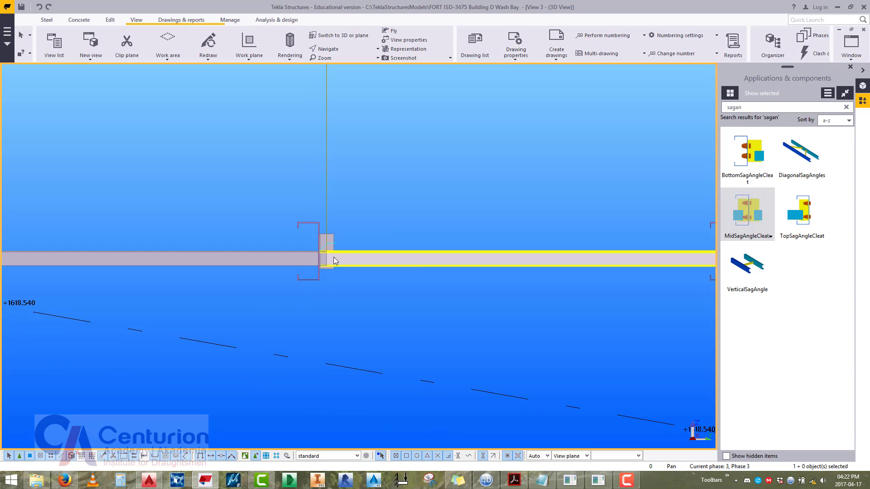
Copy the far purlin's cleat, bolts and fitting line from the purlin's upper corner to the middle purlin's matching corner, 1420 mm away.
{"action": "scroll", "coordinate": [394, 247], "scroll_direction": "down", "scroll_amount": 1}
{"action": "middle_click_drag", "start_coordinate": [698, 231], "coordinate": [421, 230]}
{"action": "scroll", "coordinate": [410, 239], "scroll_direction": "up", "scroll_amount": 7}
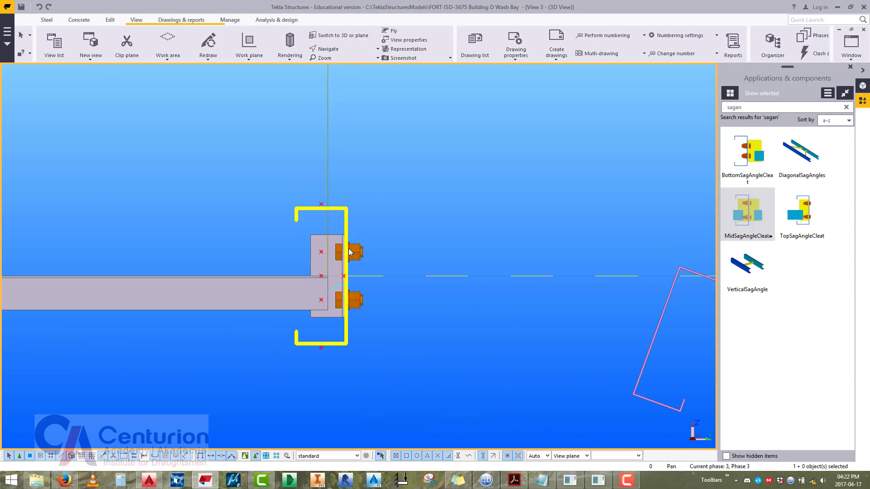
{"action": "left_click", "coordinate": [323, 241]}
{"action": "left_click", "coordinate": [314, 208], "text": "ctrl"}
{"action": "right_click", "coordinate": [370, 149]}
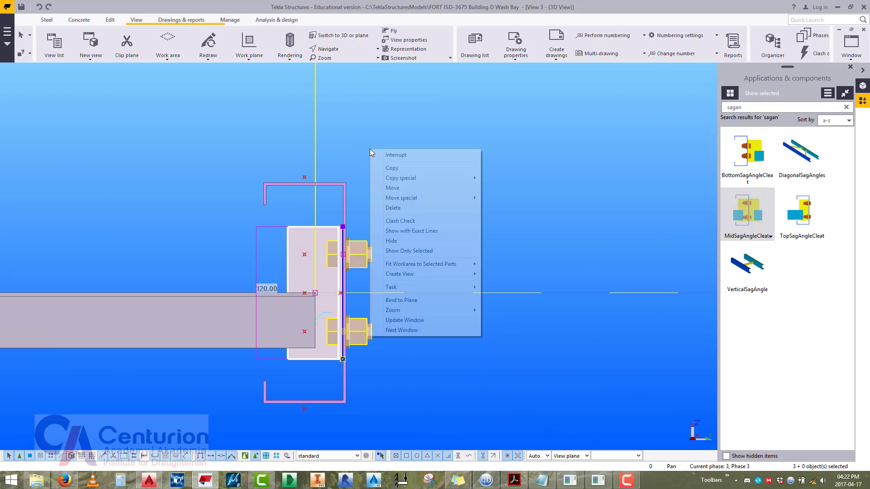
{"action": "left_click", "coordinate": [392, 168]}
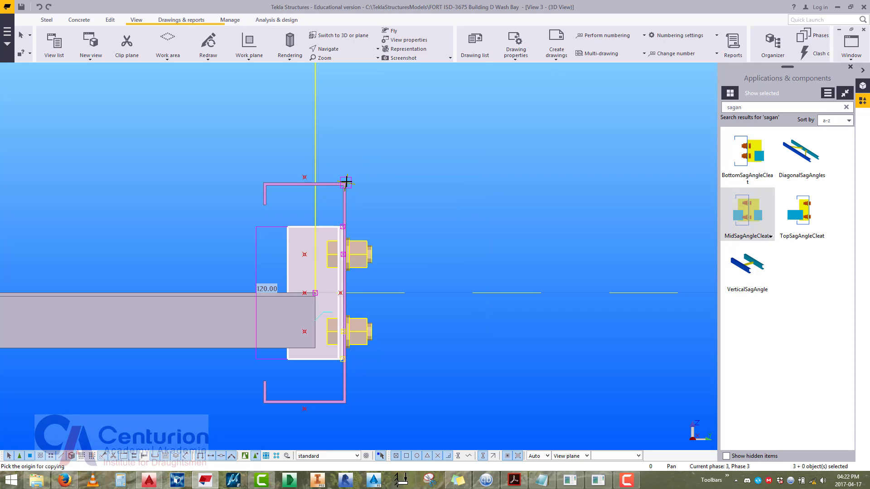
{"action": "left_click", "coordinate": [348, 182]}
{"action": "scroll", "coordinate": [524, 243], "scroll_direction": "down", "scroll_amount": 3}
{"action": "scroll", "coordinate": [558, 255], "scroll_direction": "up", "scroll_amount": 6}
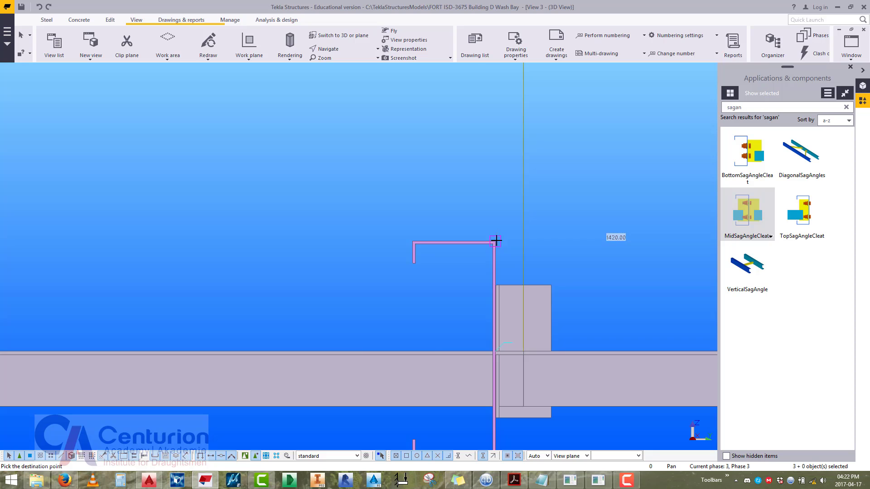
{"action": "left_click", "coordinate": [497, 240]}
Reassign the middle purlin's bolts to connect the cleat on one side, the purlin and the cleat on the other side.
{"action": "scroll", "coordinate": [548, 285], "scroll_direction": "up", "scroll_amount": 5}
{"action": "scroll", "coordinate": [360, 258], "scroll_direction": "up", "scroll_amount": 1}
{"action": "left_click", "coordinate": [360, 258]}
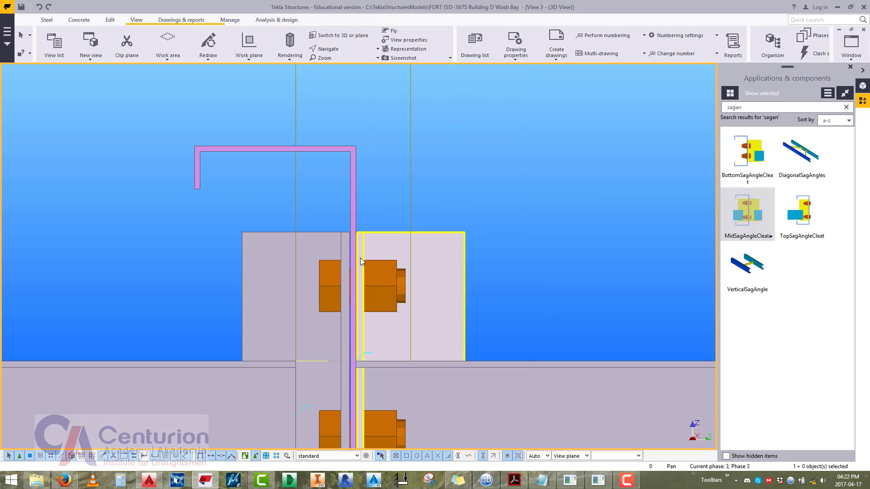
{"action": "middle_click_drag", "start_coordinate": [360, 258], "coordinate": [429, 272]}
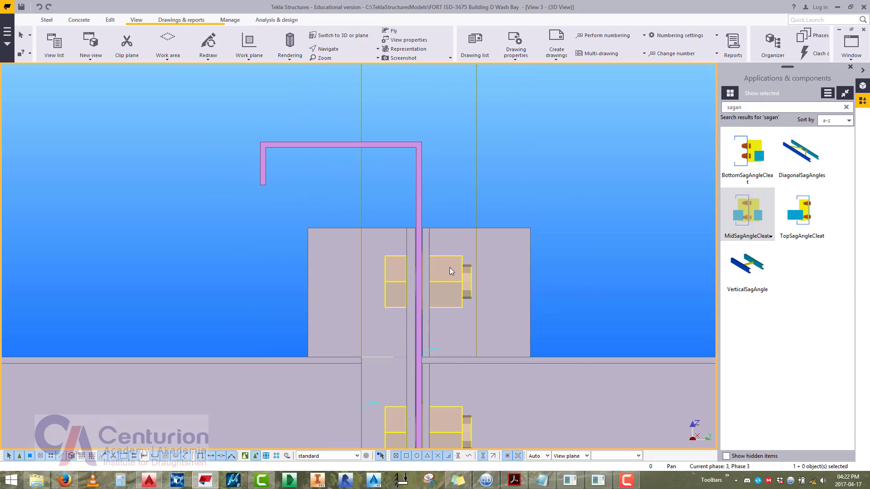
{"action": "scroll", "coordinate": [358, 270], "scroll_direction": "down", "scroll_amount": 6}
{"action": "middle_click_drag", "start_coordinate": [450, 267], "coordinate": [500, 270]}
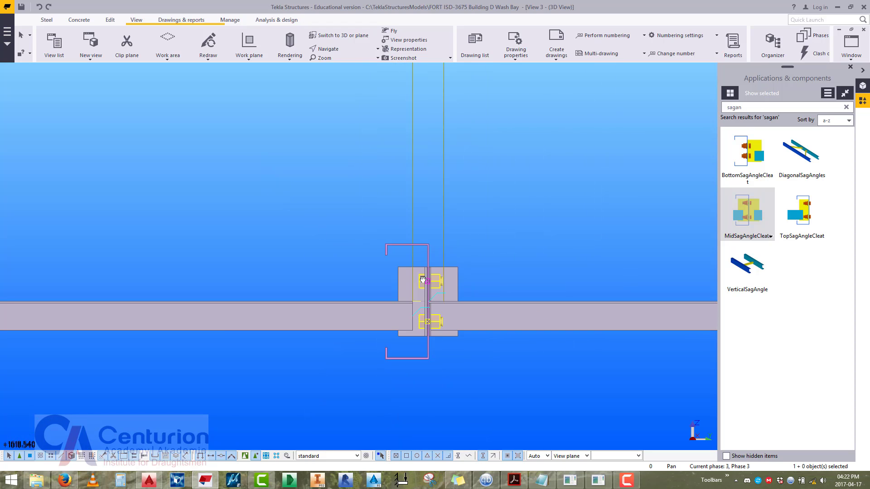
{"action": "scroll", "coordinate": [408, 267], "scroll_direction": "up", "scroll_amount": 5}
{"action": "right_click", "coordinate": [384, 198]}
{"action": "left_click", "coordinate": [406, 292]}
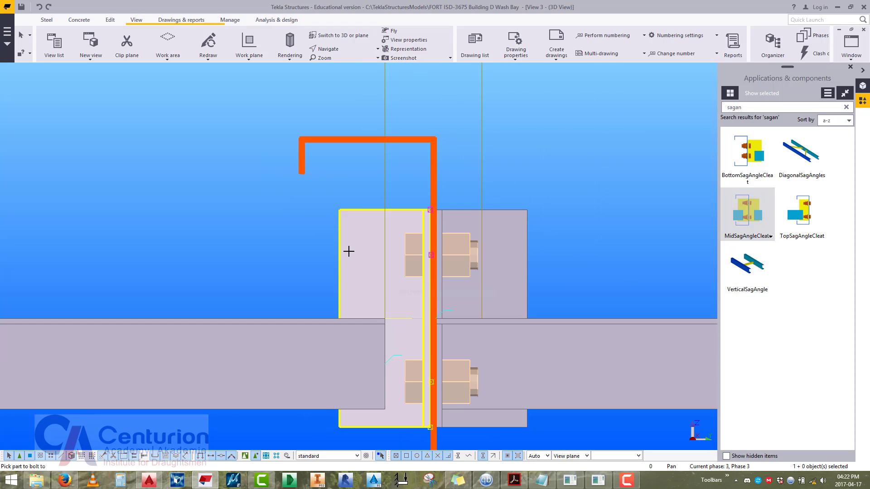
{"action": "left_click", "coordinate": [346, 248]}
{"action": "left_click", "coordinate": [432, 189]}
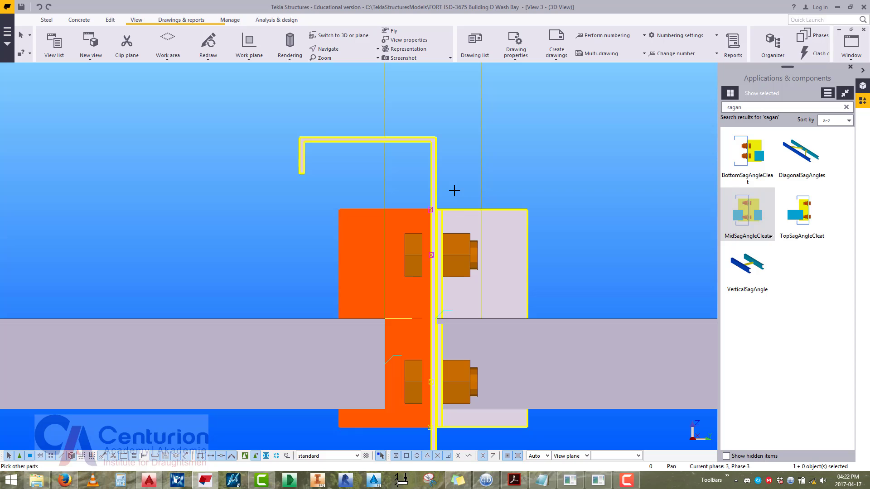
{"action": "right_click", "coordinate": [454, 159]}
{"action": "left_click", "coordinate": [472, 251]}
{"action": "scroll", "coordinate": [475, 272], "scroll_direction": "down", "scroll_amount": 2}
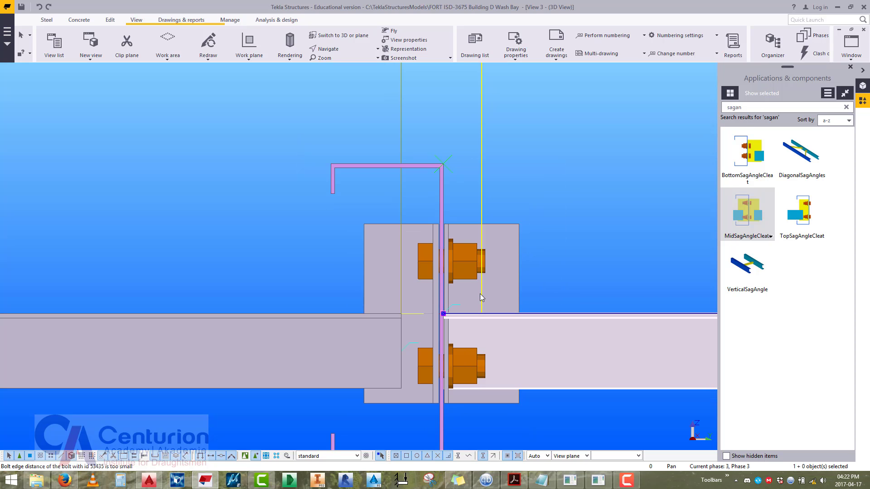
{"action": "scroll", "coordinate": [529, 322], "scroll_direction": "down", "scroll_amount": 3}
{"action": "scroll", "coordinate": [523, 303], "scroll_direction": "up", "scroll_amount": 5}
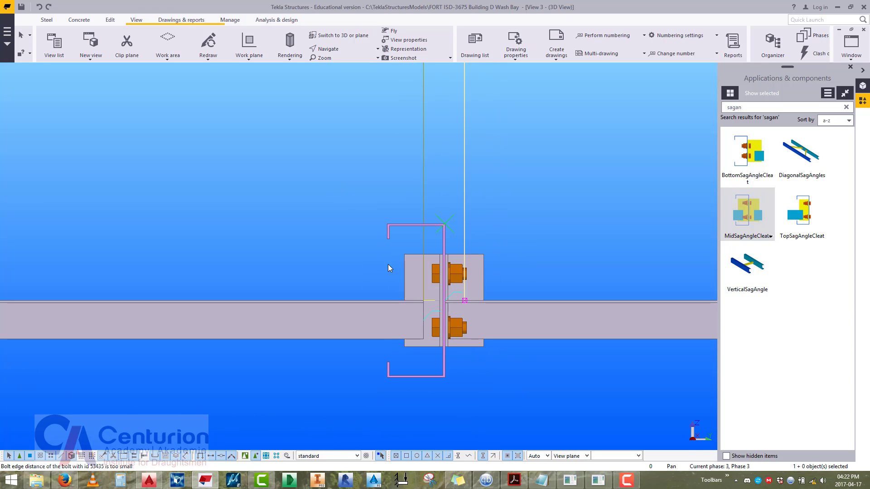
{"action": "left_click", "coordinate": [111, 21]}
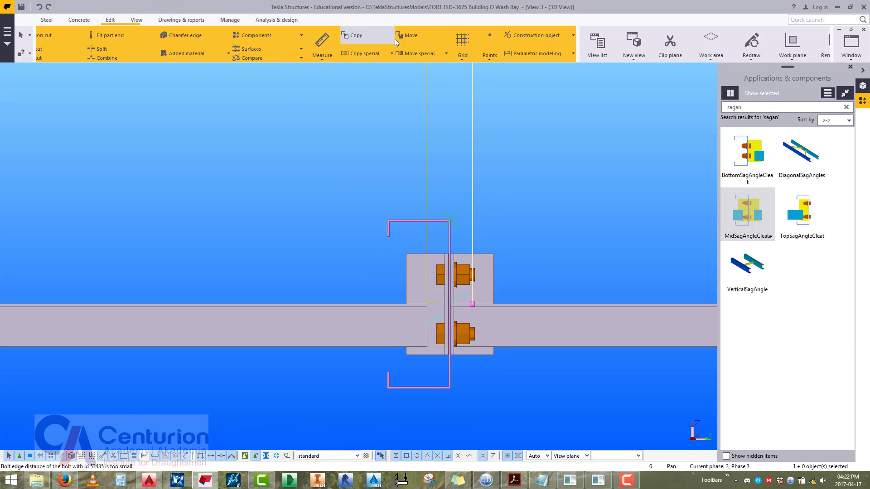
{"action": "left_click", "coordinate": [512, 48]}
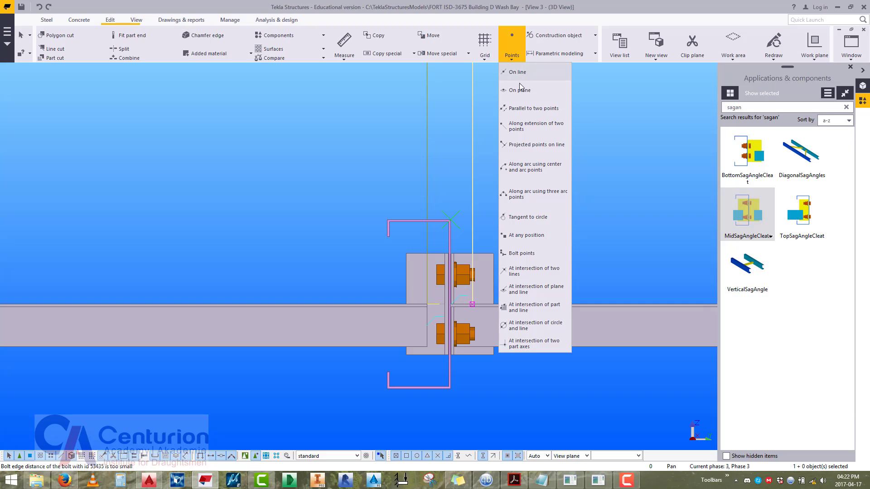
{"action": "left_click", "coordinate": [515, 242]}
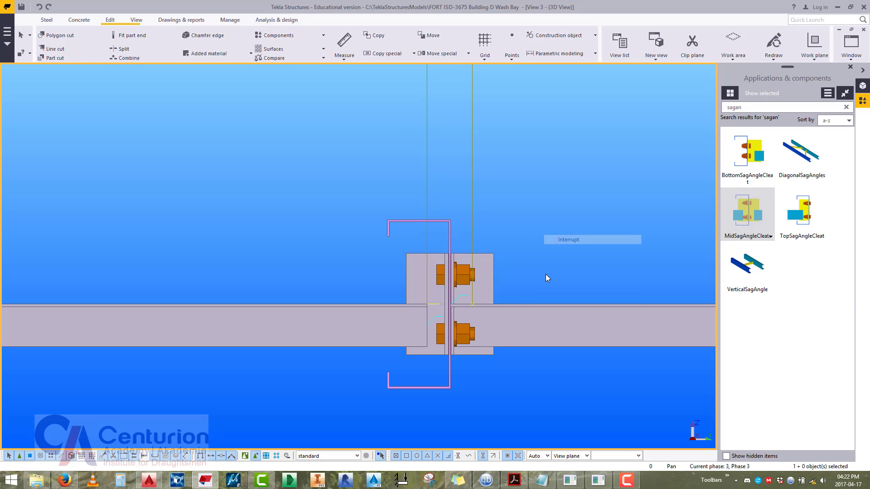
Delete the loose fitting line at the middle purlin and fit the adjoining sag angle's end at that position.
{"action": "scroll", "coordinate": [487, 325], "scroll_direction": "up", "scroll_amount": 3}
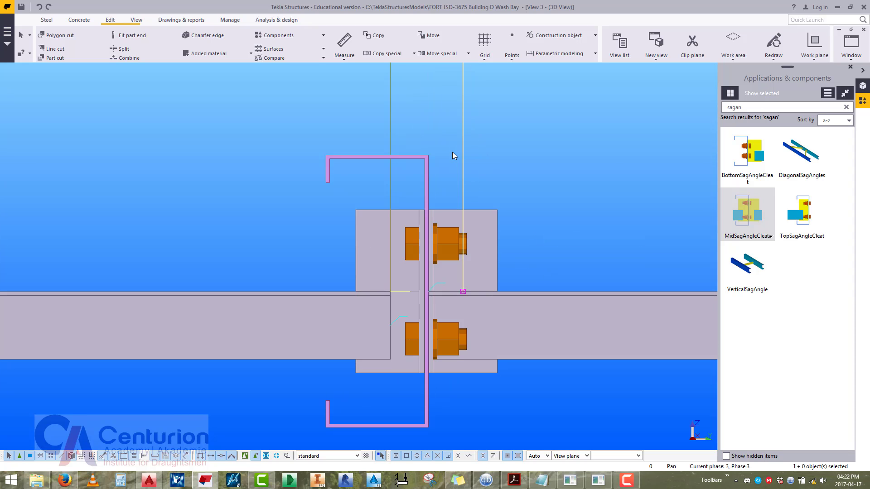
{"action": "right_click", "coordinate": [513, 167]}
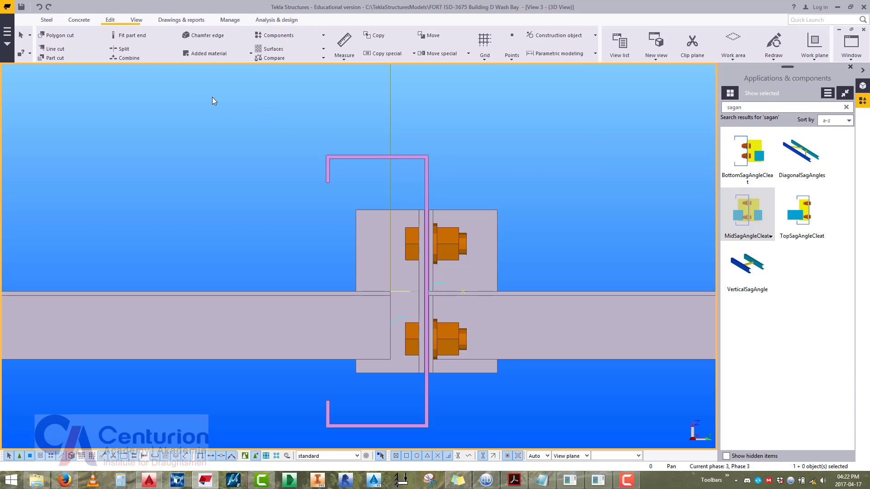
{"action": "left_click", "coordinate": [120, 36]}
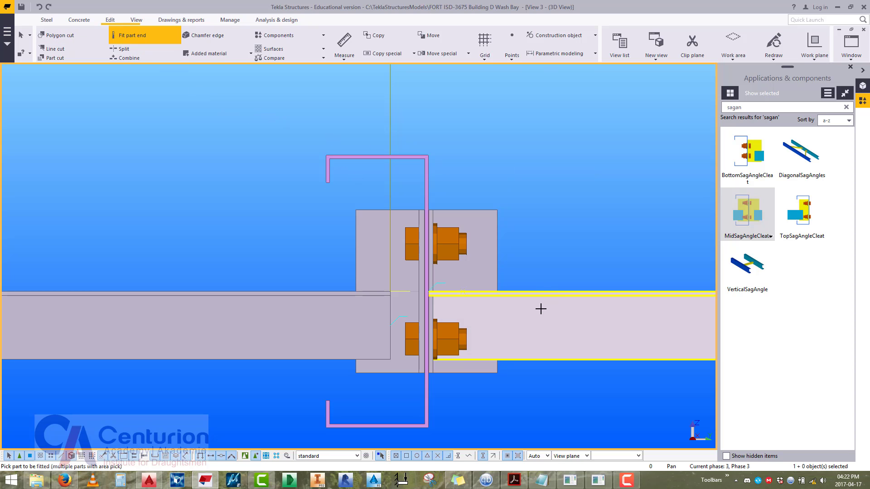
{"action": "left_click", "coordinate": [463, 359]}
{"action": "right_click", "coordinate": [513, 198]}
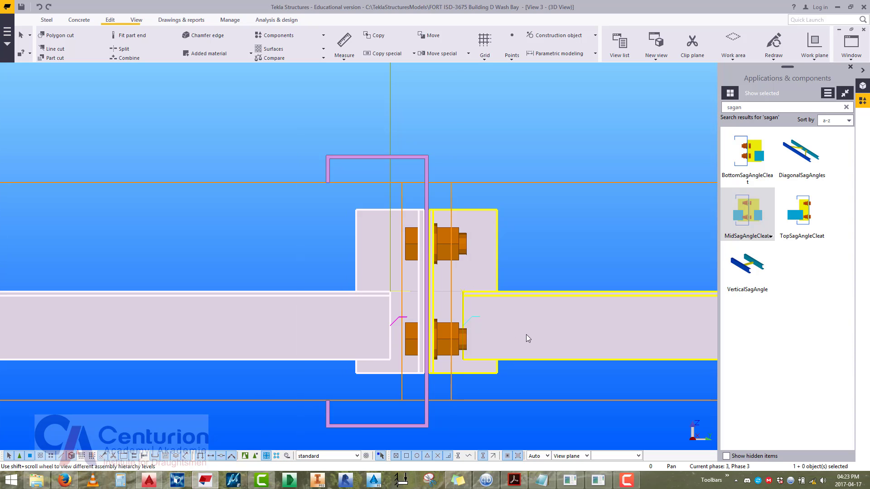
{"action": "right_click", "coordinate": [562, 238]}
{"action": "left_click", "coordinate": [580, 288]}
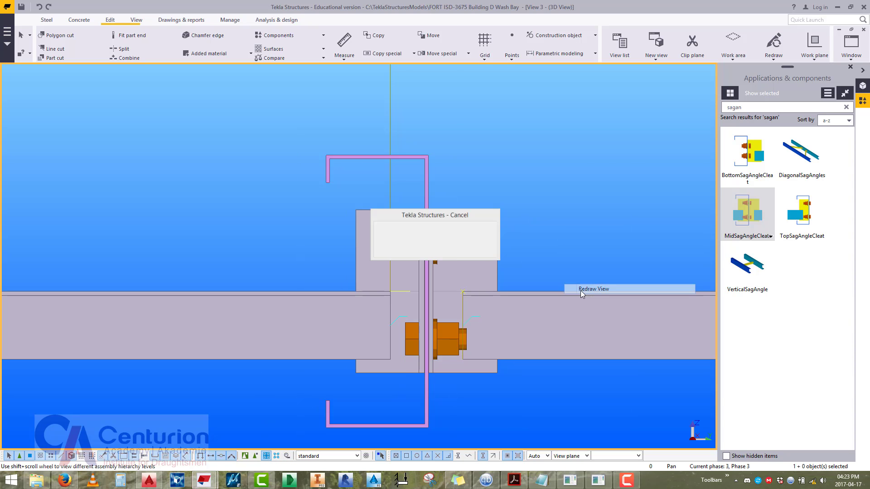
{"action": "scroll", "coordinate": [352, 293], "scroll_direction": "down", "scroll_amount": 10}
{"action": "right_click", "coordinate": [365, 227]}
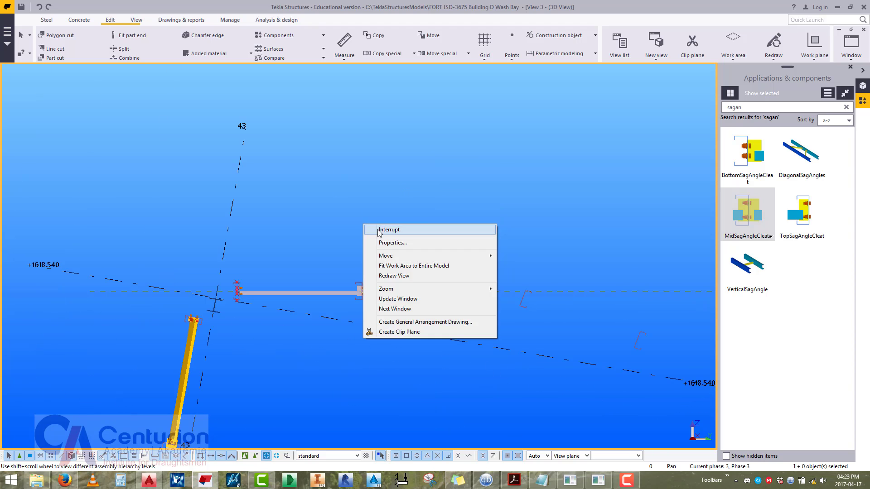
{"action": "key", "text": "Escape"}
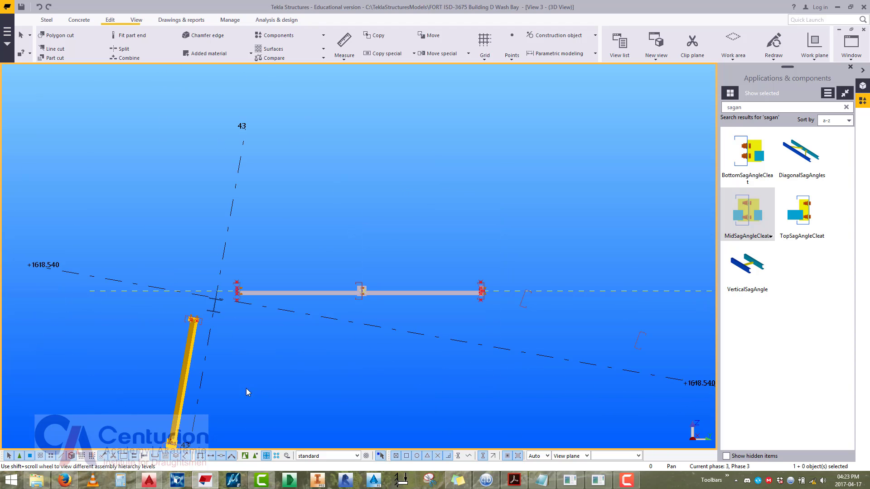
Open the beam properties of the yellow sag angle beside gridline 43 and examine the roof sag angles at the purlins.
{"action": "scroll", "coordinate": [157, 369], "scroll_direction": "up", "scroll_amount": 5}
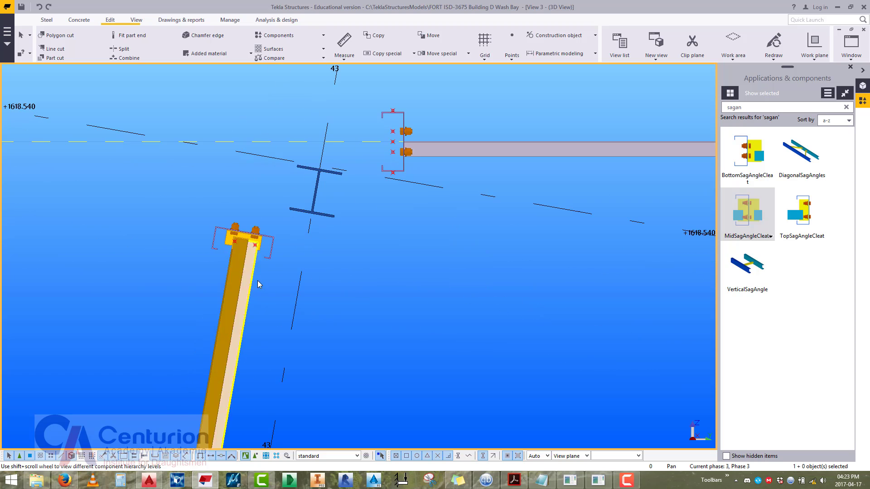
{"action": "double_click", "coordinate": [238, 271]}
{"action": "scroll", "coordinate": [445, 292], "scroll_direction": "down", "scroll_amount": 2}
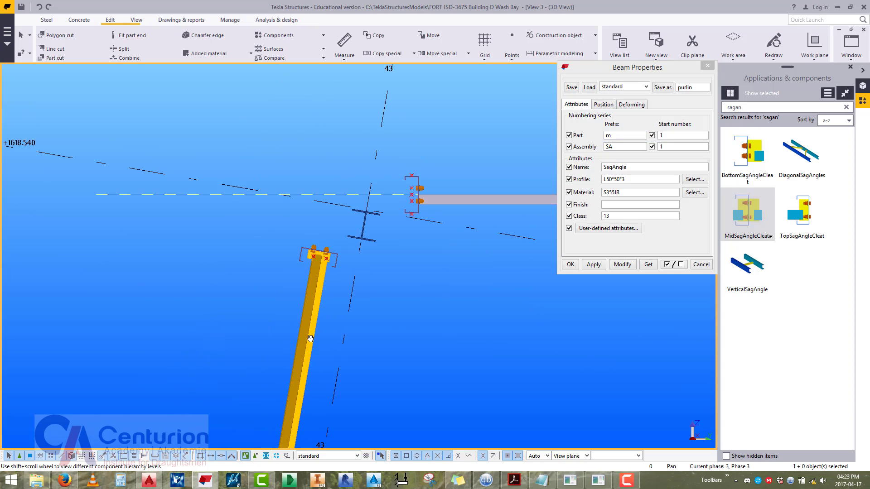
{"action": "middle_click_drag", "start_coordinate": [546, 204], "coordinate": [297, 295]}
{"action": "scroll", "coordinate": [159, 281], "scroll_direction": "up", "scroll_amount": 5}
{"action": "scroll", "coordinate": [219, 271], "scroll_direction": "down", "scroll_amount": 3}
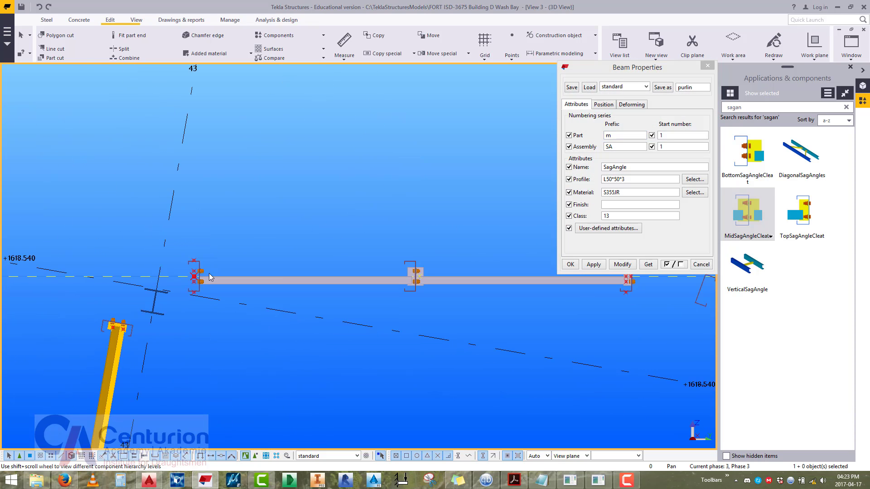
Undo the cleat, bolt and fitting changes made at the middle purlin.
{"action": "scroll", "coordinate": [363, 240], "scroll_direction": "up", "scroll_amount": 2}
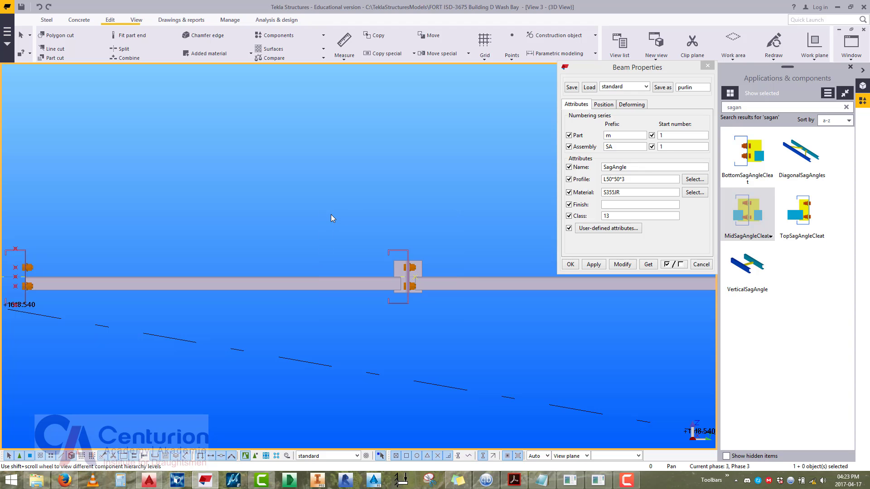
{"action": "key", "text": "ctrl+z"}
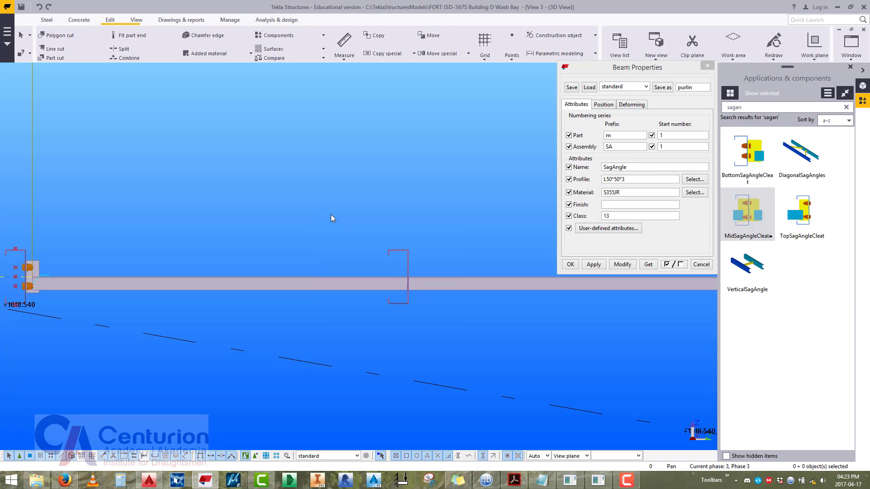
{"action": "scroll", "coordinate": [254, 271], "scroll_direction": "up", "scroll_amount": 5}
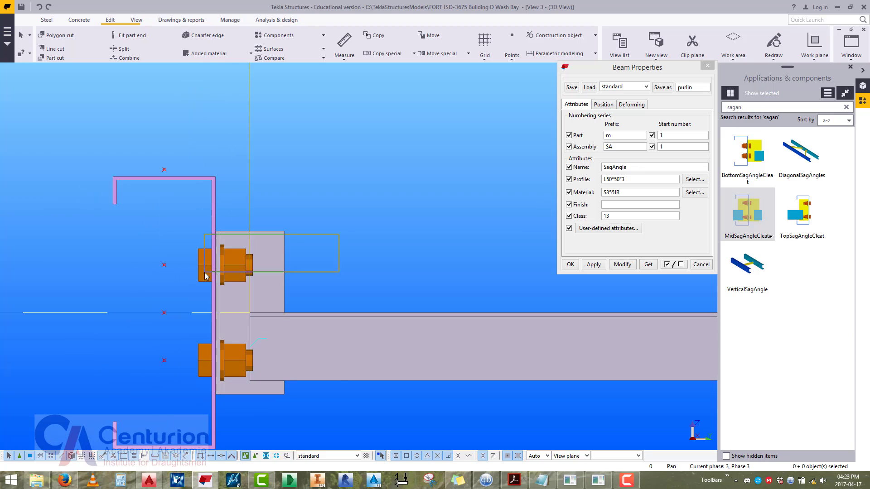
Copy the cleat, bolts and fitting line at the purlin near gridline 43 to the middle purlin's matching corner.
{"action": "left_click_drag", "start_coordinate": [205, 275], "coordinate": [205, 275]}
{"action": "right_click", "coordinate": [230, 193]}
{"action": "left_click", "coordinate": [245, 208]}
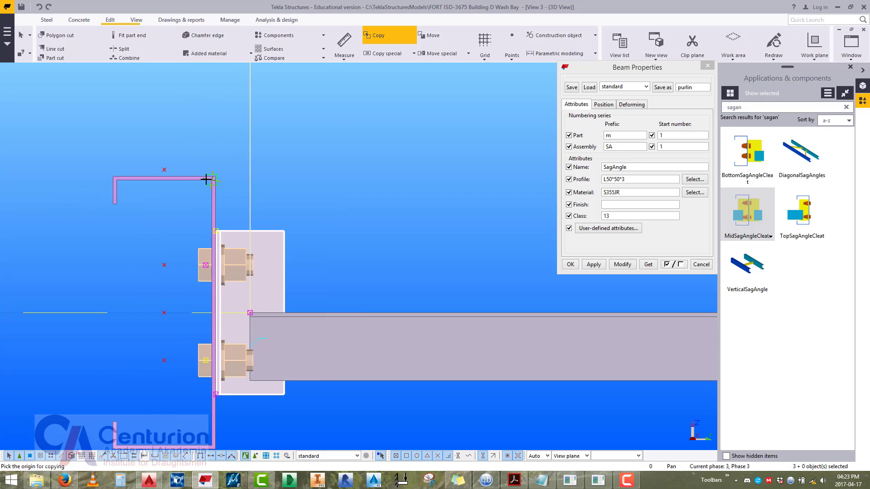
{"action": "left_click", "coordinate": [215, 175]}
{"action": "scroll", "coordinate": [136, 225], "scroll_direction": "down", "scroll_amount": 5}
{"action": "scroll", "coordinate": [404, 270], "scroll_direction": "up", "scroll_amount": 4}
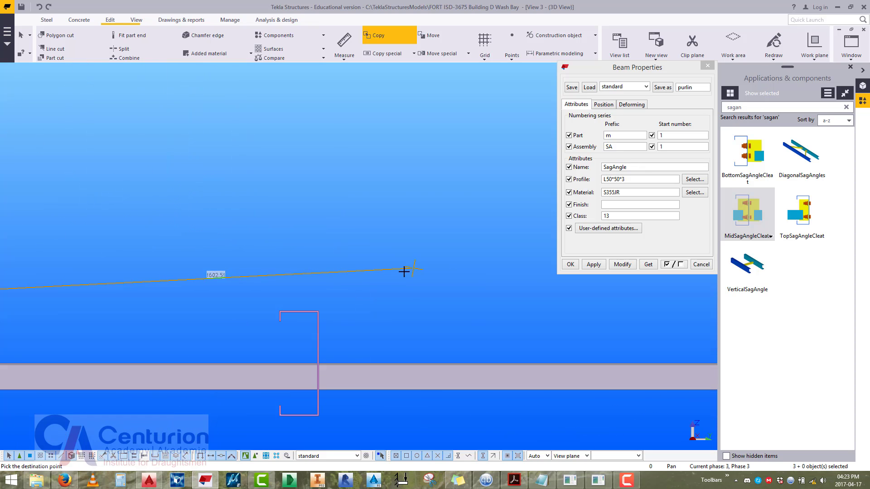
{"action": "left_click", "coordinate": [294, 327]}
{"action": "right_click", "coordinate": [295, 267]}
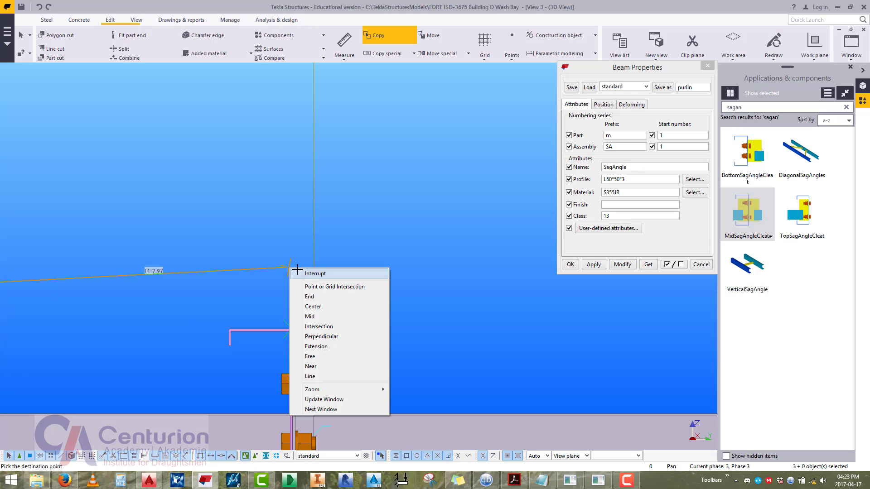
{"action": "left_click", "coordinate": [308, 274]}
Copy the cleat and fitting line at the purlin farthest from gridline 43 to the middle purlin's matching corner.
{"action": "scroll", "coordinate": [309, 277], "scroll_direction": "down", "scroll_amount": 5}
{"action": "scroll", "coordinate": [415, 287], "scroll_direction": "up", "scroll_amount": 5}
{"action": "left_click", "coordinate": [480, 317]}
{"action": "key", "text": "Escape"}
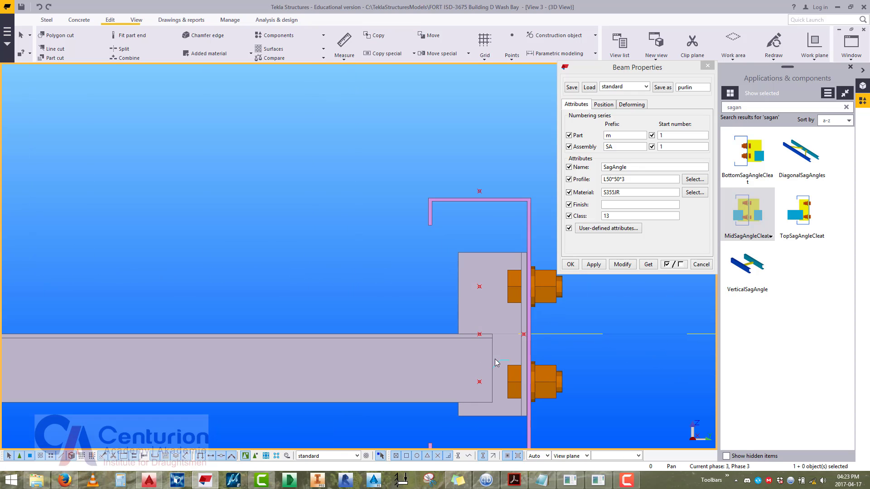
{"action": "scroll", "coordinate": [490, 362], "scroll_direction": "up", "scroll_amount": 2}
{"action": "left_click", "coordinate": [490, 363]}
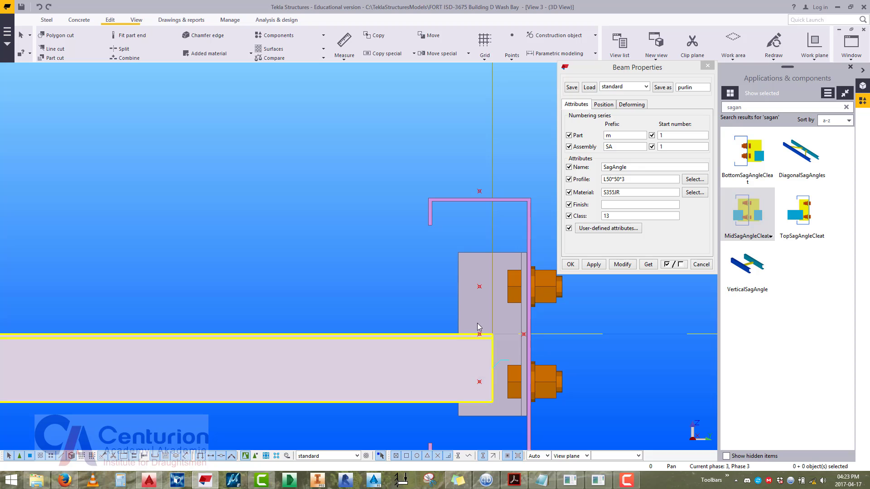
{"action": "left_click", "coordinate": [462, 271], "text": "shift"}
{"action": "right_click", "coordinate": [455, 247]}
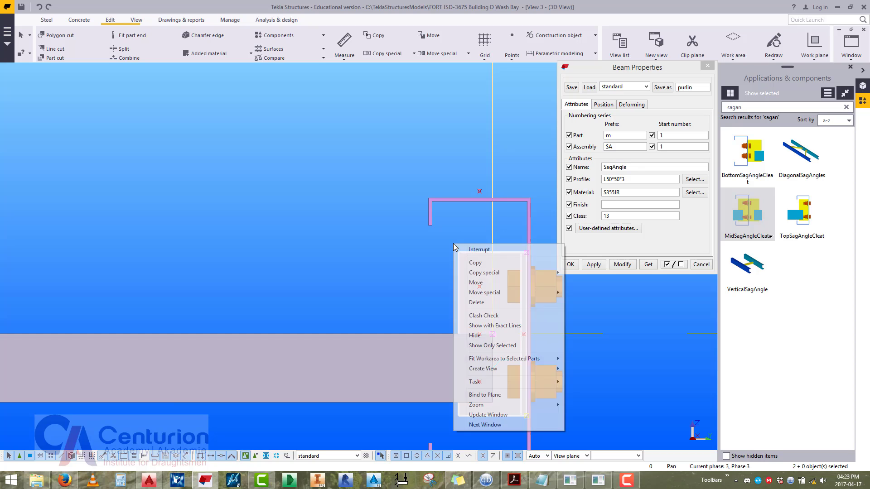
{"action": "left_click", "coordinate": [476, 263]}
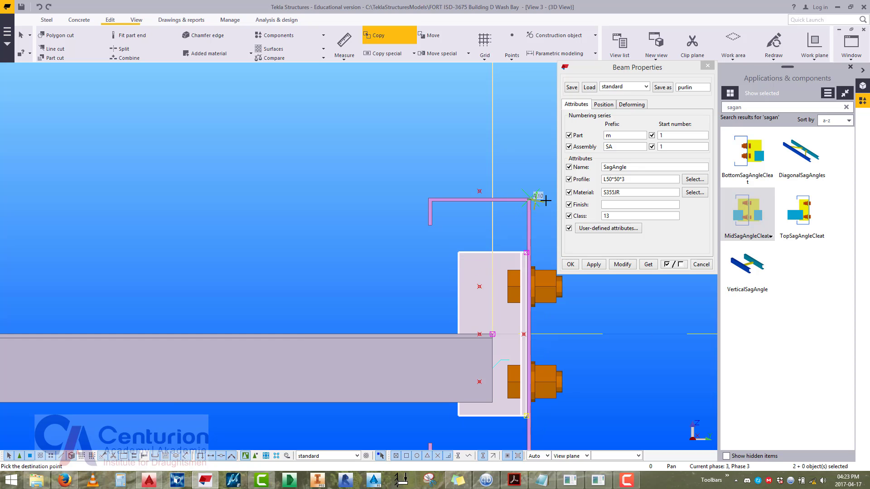
{"action": "middle_click_drag", "start_coordinate": [186, 236], "coordinate": [274, 243]}
{"action": "scroll", "coordinate": [173, 276], "scroll_direction": "down", "scroll_amount": 7}
{"action": "middle_click_drag", "start_coordinate": [144, 274], "coordinate": [367, 243]}
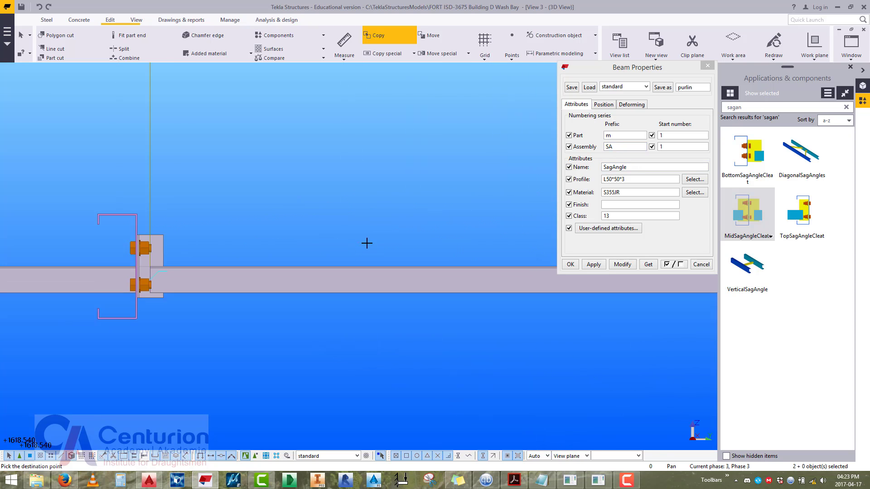
{"action": "middle_click_drag", "start_coordinate": [123, 225], "coordinate": [285, 210]}
{"action": "scroll", "coordinate": [285, 209], "scroll_direction": "up", "scroll_amount": 5}
{"action": "left_click", "coordinate": [320, 194]}
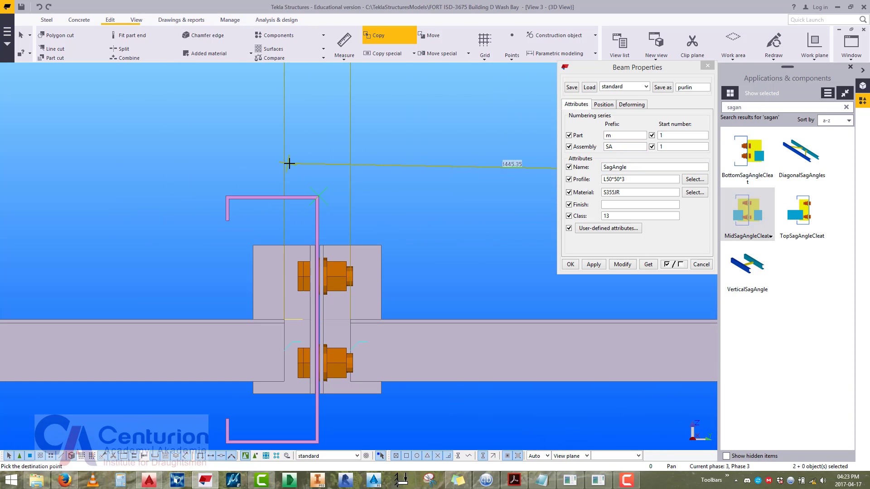
Apply the SagAngle name, prefixes m and SA, profile L50*50*3, material S355JR and class 13 to the roof cleats and both sag angles.
{"action": "left_click", "coordinate": [666, 265]}
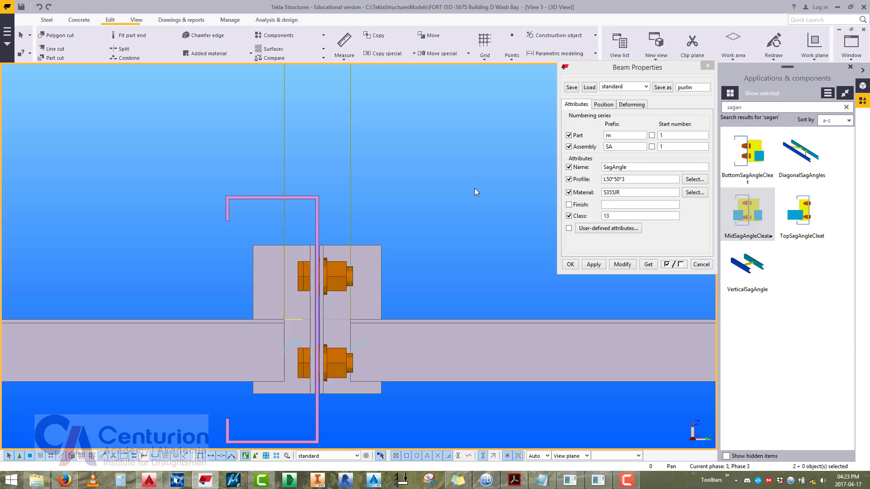
{"action": "scroll", "coordinate": [434, 264], "scroll_direction": "up", "scroll_amount": 2}
{"action": "left_click", "coordinate": [435, 264]}
{"action": "left_click", "coordinate": [288, 254], "text": "ctrl"}
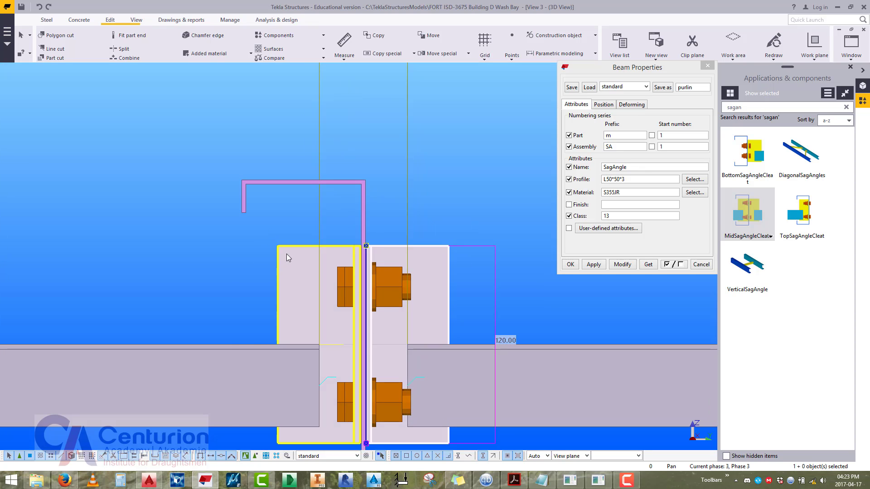
{"action": "left_click", "coordinate": [251, 360], "text": "ctrl"}
{"action": "left_click", "coordinate": [518, 377], "text": "ctrl"}
{"action": "scroll", "coordinate": [344, 319], "scroll_direction": "down", "scroll_amount": 2}
{"action": "scroll", "coordinate": [344, 315], "scroll_direction": "down", "scroll_amount": 2}
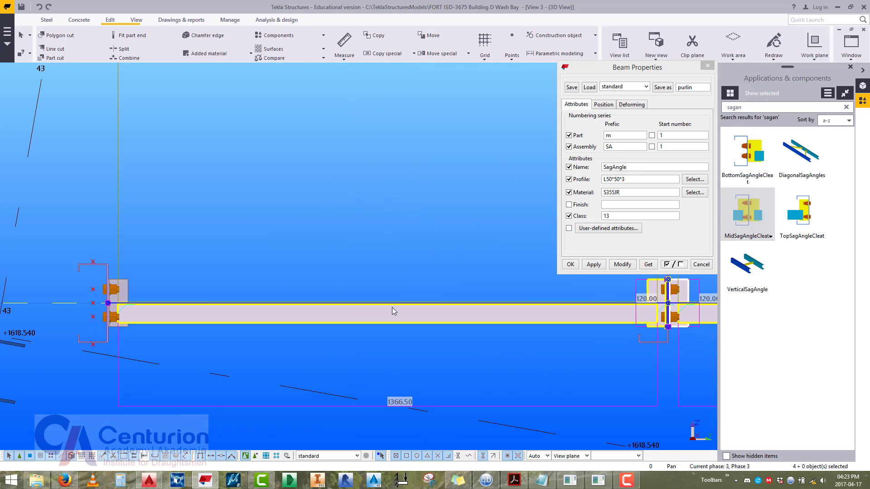
{"action": "scroll", "coordinate": [121, 279], "scroll_direction": "up", "scroll_amount": 1}
{"action": "scroll", "coordinate": [273, 290], "scroll_direction": "down", "scroll_amount": 2}
{"action": "scroll", "coordinate": [447, 342], "scroll_direction": "up", "scroll_amount": 3}
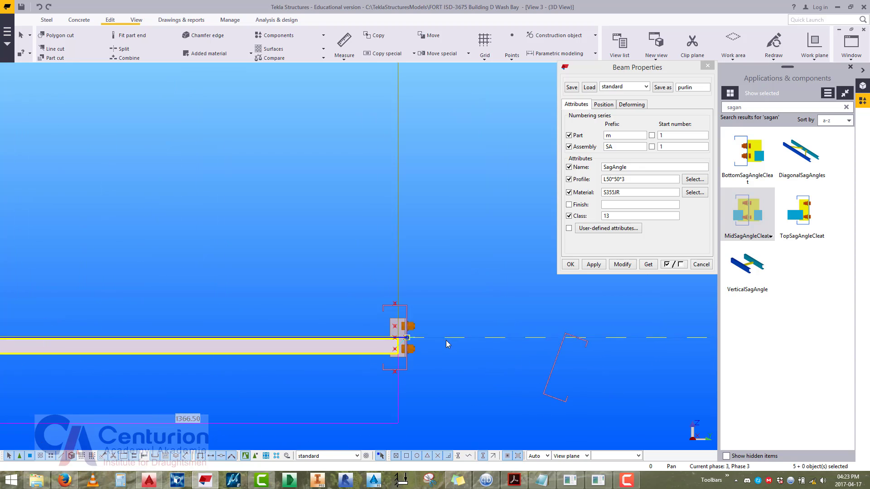
{"action": "left_click", "coordinate": [352, 312], "text": "ctrl"}
{"action": "scroll", "coordinate": [275, 323], "scroll_direction": "down", "scroll_amount": 1}
{"action": "middle_click_drag", "start_coordinate": [6, 338], "coordinate": [490, 317]}
{"action": "middle_click_drag", "start_coordinate": [94, 316], "coordinate": [268, 327]}
{"action": "scroll", "coordinate": [268, 326], "scroll_direction": "up", "scroll_amount": 5}
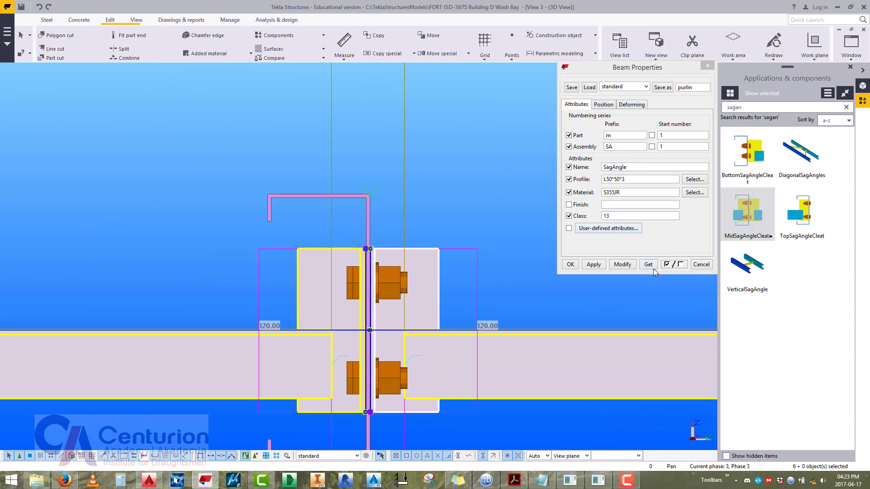
{"action": "left_click", "coordinate": [623, 264]}
{"action": "left_click", "coordinate": [390, 238]}
Redefine the middle purlin's bolt group so that it connects both cleats and the purlin.
{"action": "scroll", "coordinate": [399, 272], "scroll_direction": "up", "scroll_amount": 2}
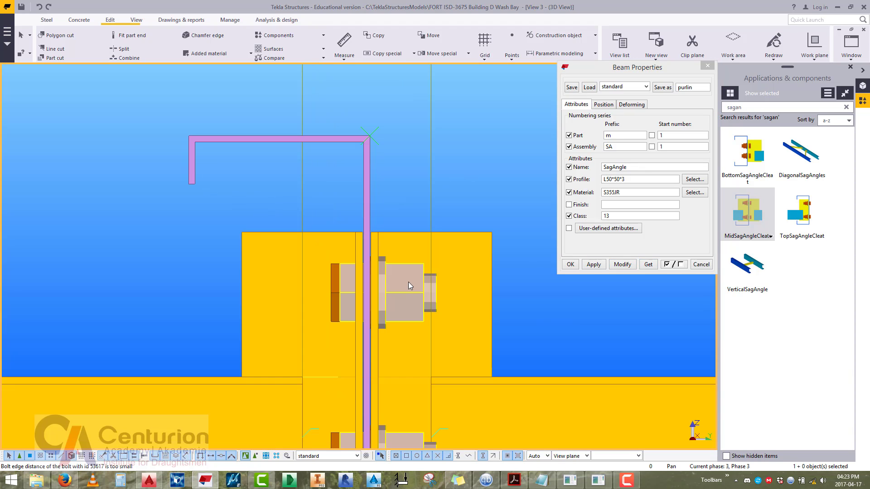
{"action": "key", "text": "Escape"}
{"action": "right_click", "coordinate": [334, 283]}
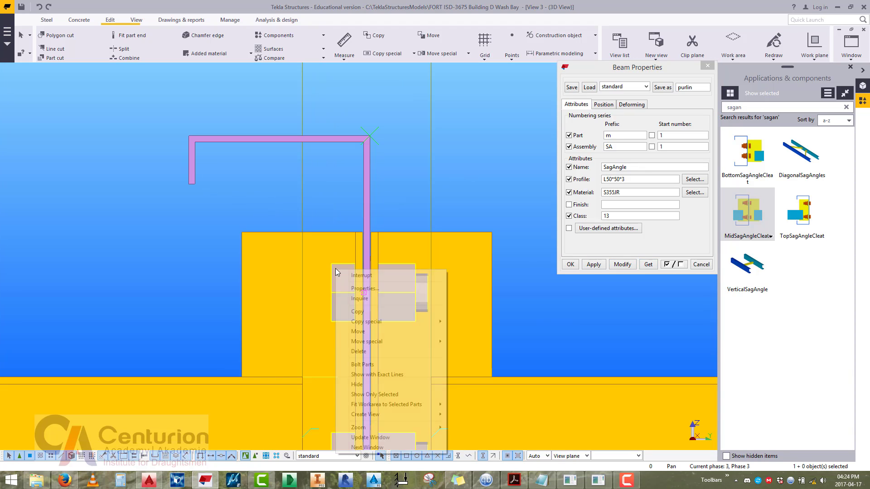
{"action": "left_click", "coordinate": [362, 365]}
{"action": "left_click", "coordinate": [320, 245]}
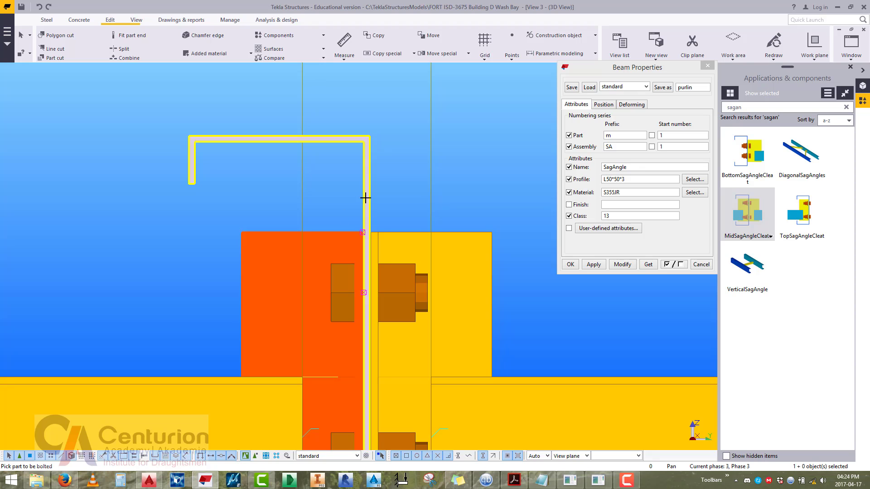
{"action": "middle_click", "coordinate": [402, 198]}
{"action": "right_click", "coordinate": [389, 154]}
{"action": "left_click", "coordinate": [400, 159]}
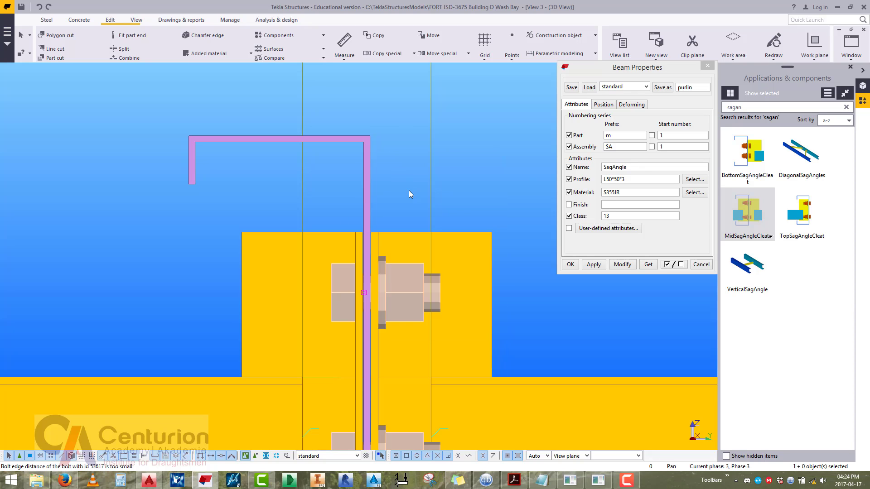
{"action": "left_click", "coordinate": [409, 191]}
Redraw the section view and close it together with the beam properties.
{"action": "left_click", "coordinate": [708, 67]}
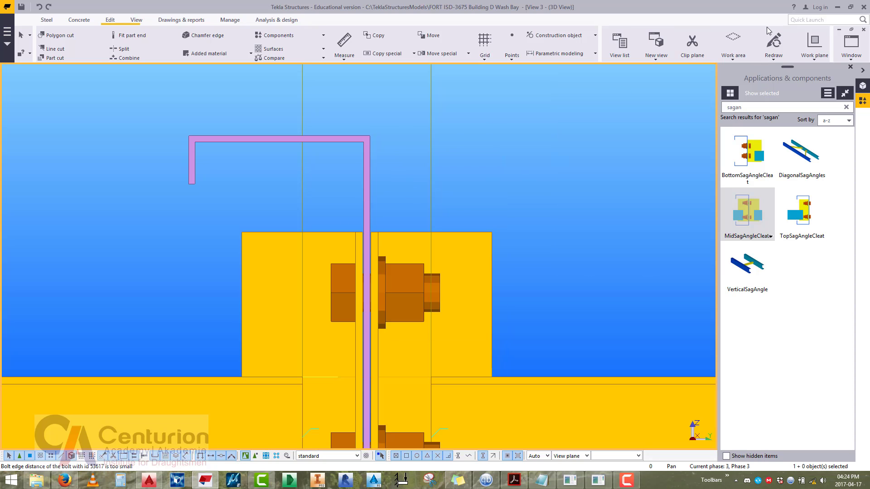
{"action": "left_click", "coordinate": [851, 49]}
{"action": "left_click", "coordinate": [625, 148]}
{"action": "scroll", "coordinate": [358, 225], "scroll_direction": "down", "scroll_amount": 10}
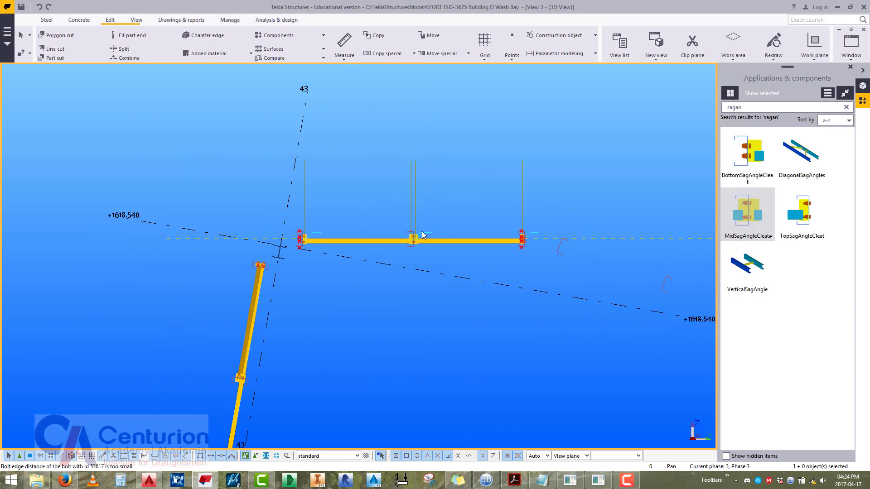
{"action": "scroll", "coordinate": [421, 233], "scroll_direction": "up", "scroll_amount": 3}
{"action": "right_click", "coordinate": [476, 184]}
{"action": "left_click", "coordinate": [489, 236]}
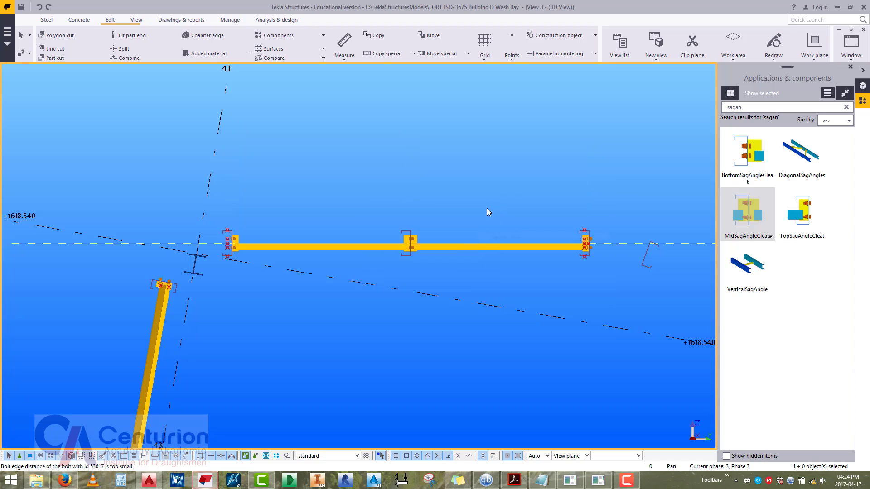
{"action": "left_click", "coordinate": [863, 30]}
Start the DiagonalSagAngles component for the roof bay between gridlines J and I and show its settings beside the model.
{"action": "scroll", "coordinate": [390, 257], "scroll_direction": "down", "scroll_amount": 5}
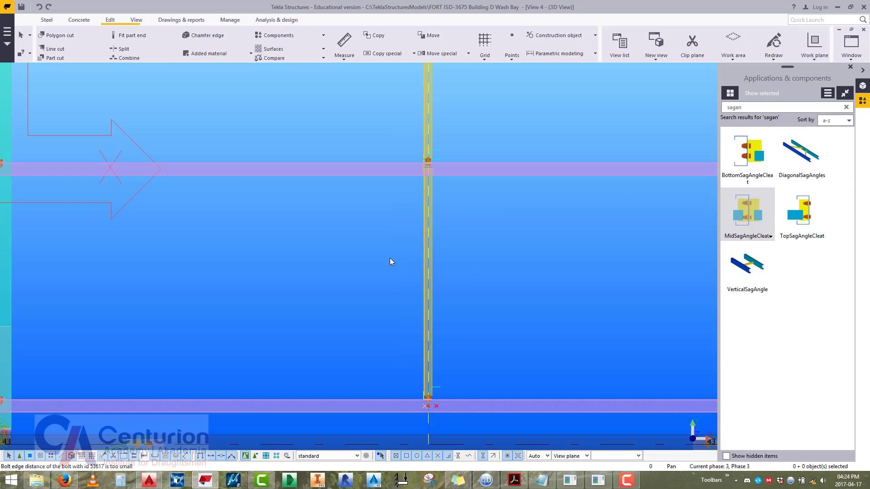
{"action": "scroll", "coordinate": [384, 240], "scroll_direction": "up", "scroll_amount": 3}
{"action": "scroll", "coordinate": [384, 238], "scroll_direction": "up", "scroll_amount": 5}
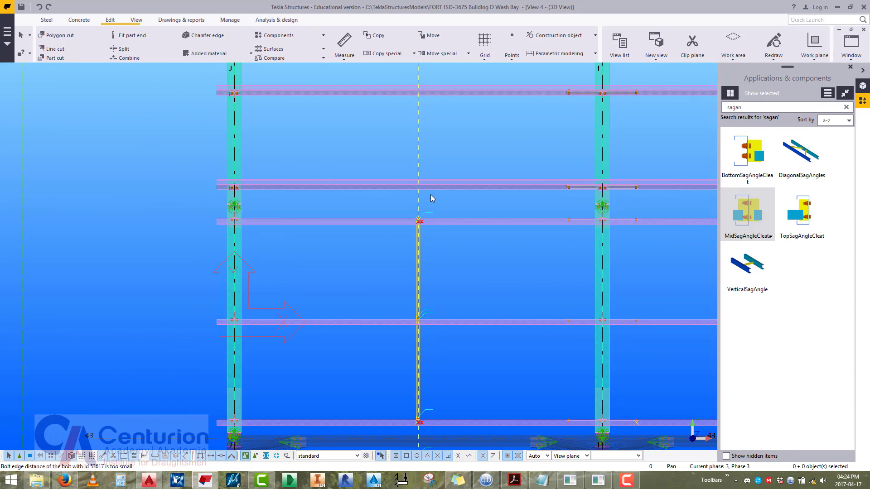
{"action": "scroll", "coordinate": [442, 252], "scroll_direction": "down", "scroll_amount": 1}
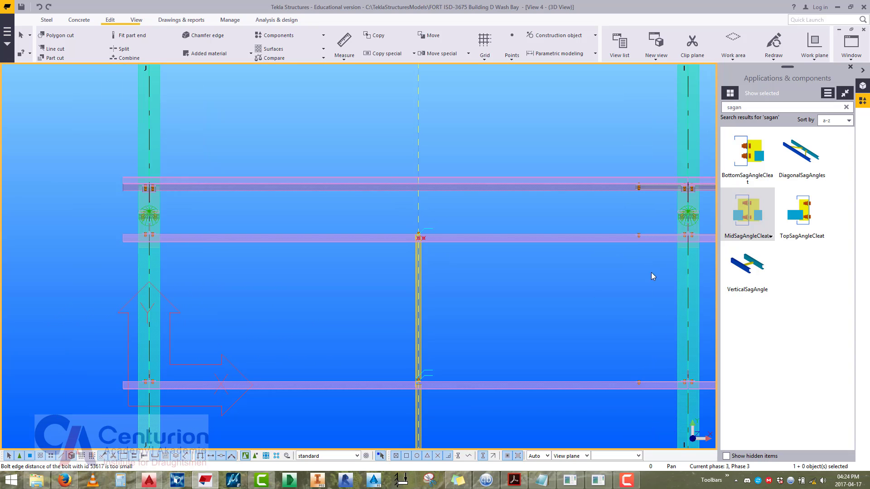
{"action": "middle_click_drag", "start_coordinate": [638, 301], "coordinate": [658, 272]}
{"action": "double_click", "coordinate": [802, 154]}
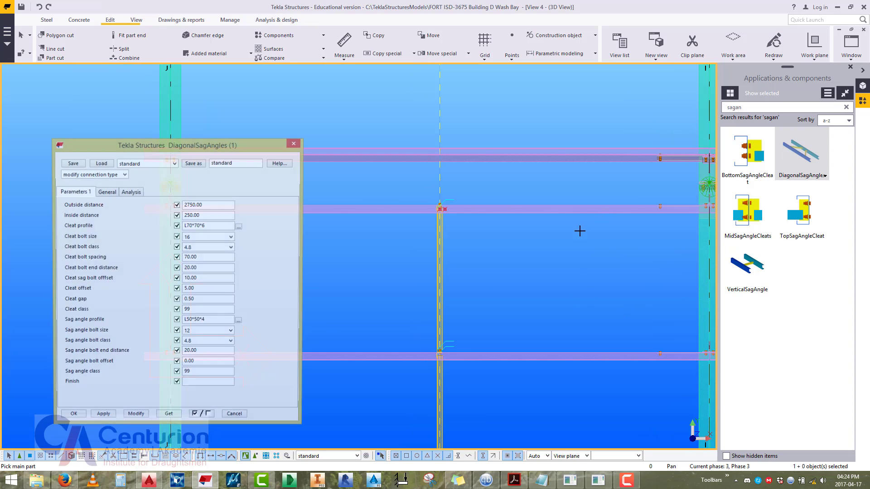
{"action": "left_click_drag", "start_coordinate": [214, 152], "coordinate": [164, 74]}
Try to place diagonal sag angles between the middle and upper sag-angle purlins, with the first position at the middle purlin.
{"action": "scroll", "coordinate": [453, 349], "scroll_direction": "up", "scroll_amount": 5}
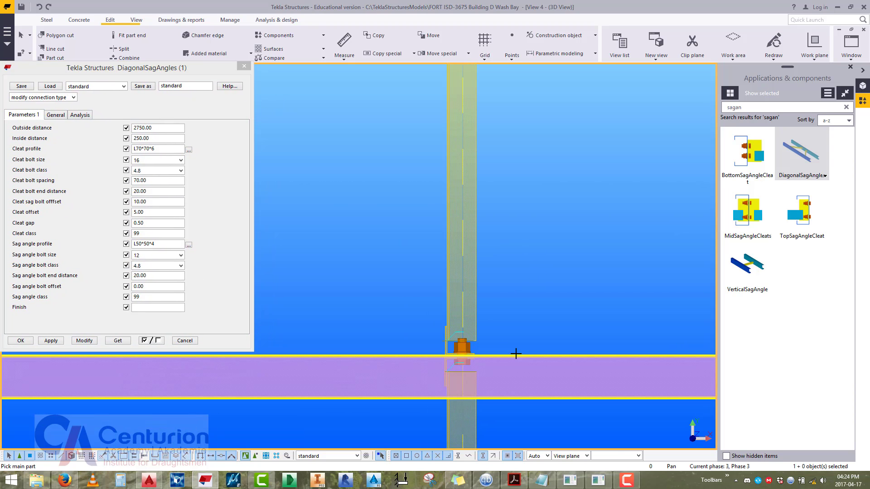
{"action": "scroll", "coordinate": [502, 301], "scroll_direction": "down", "scroll_amount": 5}
{"action": "left_click", "coordinate": [528, 272]}
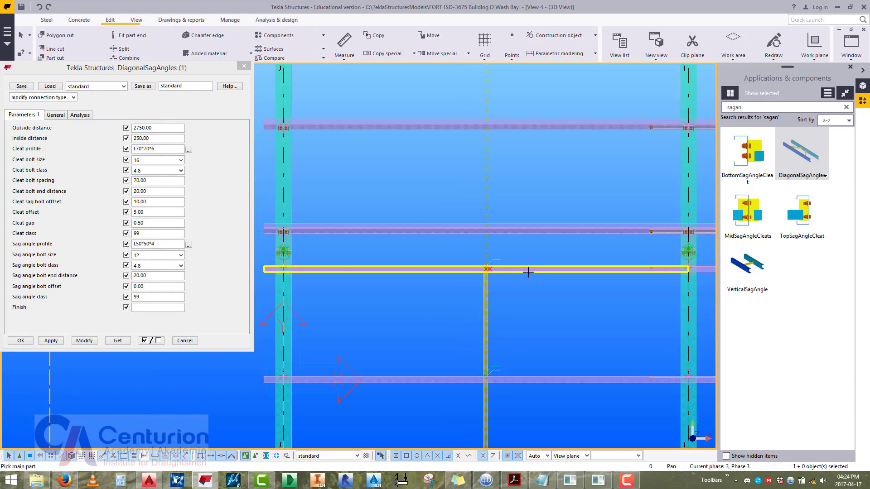
{"action": "scroll", "coordinate": [489, 361], "scroll_direction": "up", "scroll_amount": 5}
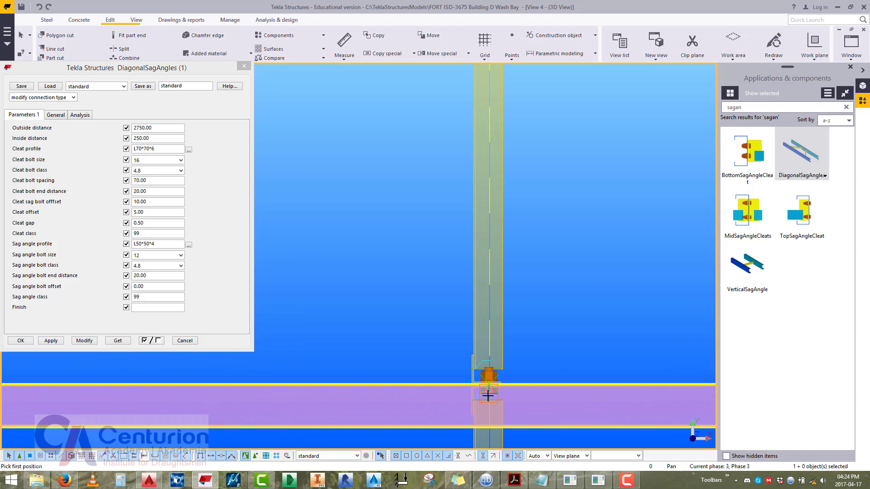
{"action": "scroll", "coordinate": [447, 395], "scroll_direction": "down", "scroll_amount": 5}
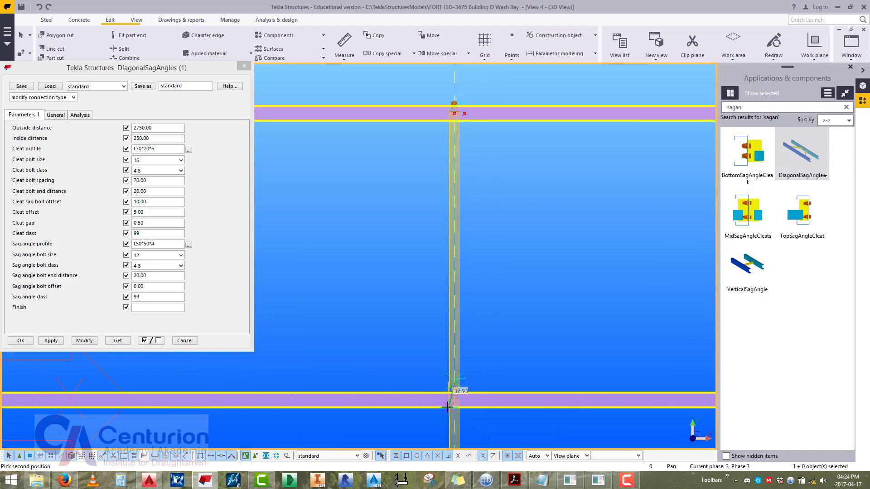
{"action": "scroll", "coordinate": [453, 281], "scroll_direction": "up", "scroll_amount": 3}
{"action": "left_click", "coordinate": [446, 252]}
{"action": "scroll", "coordinate": [385, 276], "scroll_direction": "down", "scroll_amount": 3}
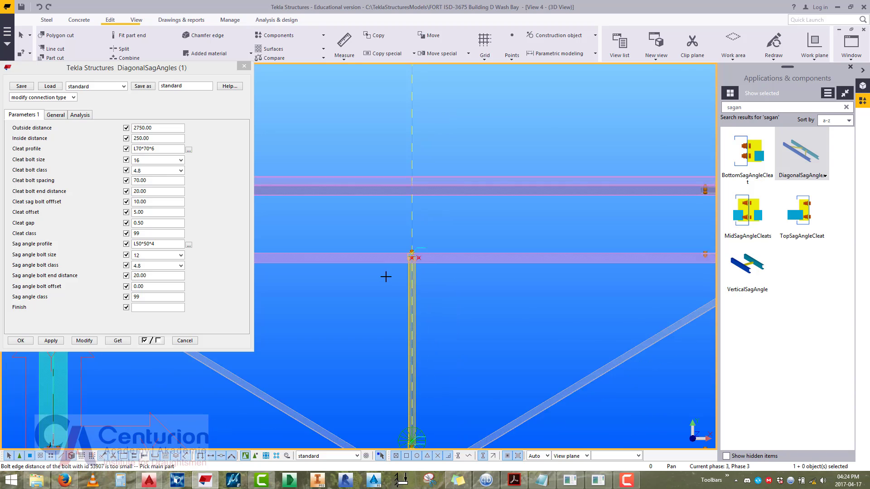
{"action": "scroll", "coordinate": [398, 379], "scroll_direction": "up", "scroll_amount": 4}
{"action": "scroll", "coordinate": [417, 372], "scroll_direction": "down", "scroll_amount": 4}
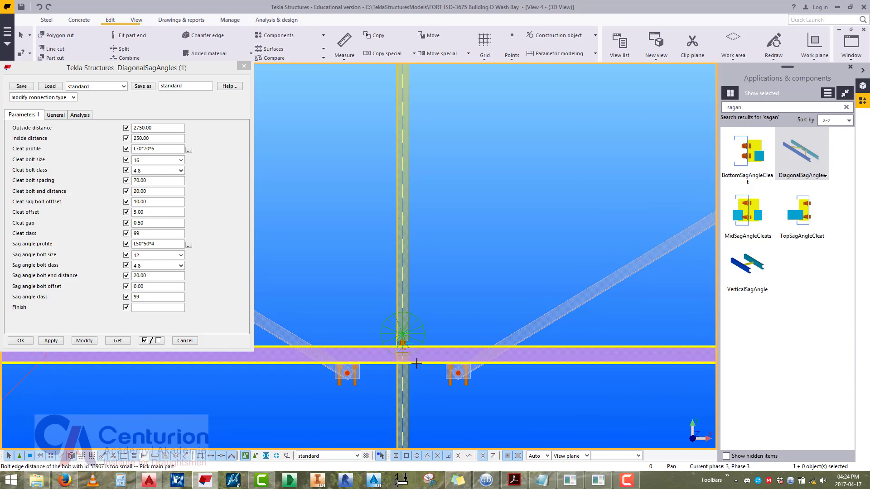
Place diagonal sag angles with the upper purlin as main part and first position, and the middle purlin as secondary part and second position.
{"action": "left_click", "coordinate": [490, 218]}
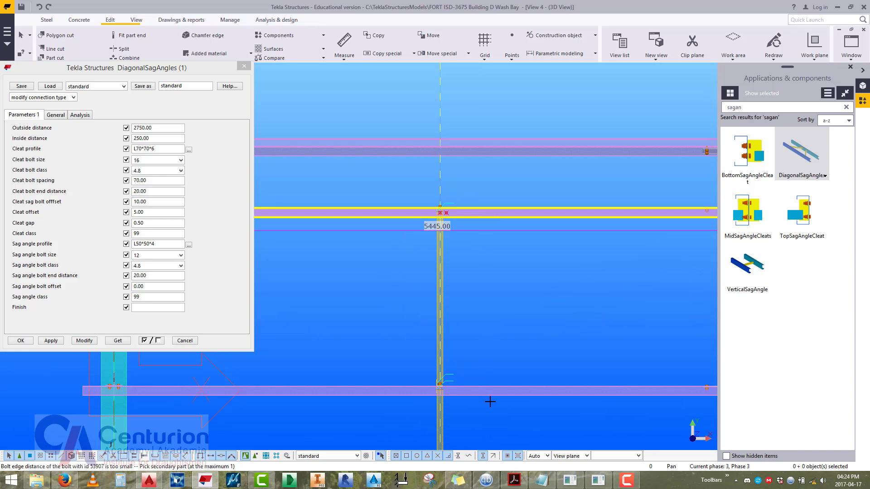
{"action": "scroll", "coordinate": [439, 239], "scroll_direction": "up", "scroll_amount": 3}
{"action": "left_click", "coordinate": [439, 217]}
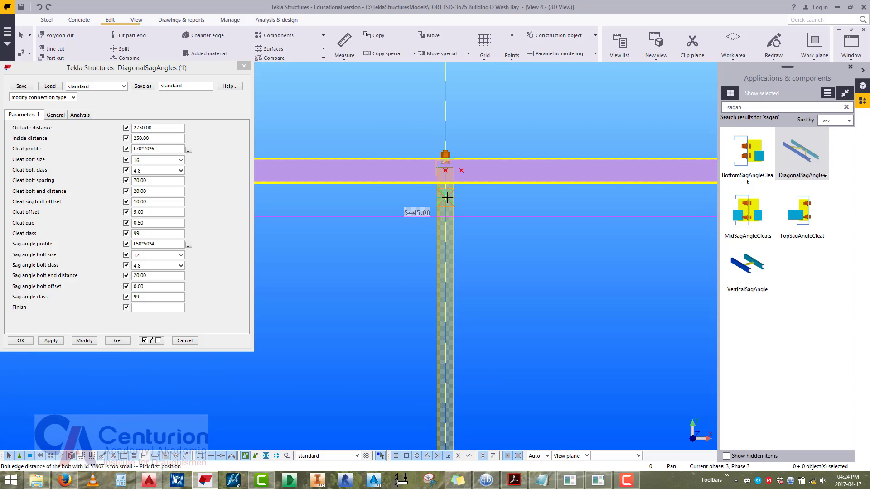
{"action": "scroll", "coordinate": [460, 382], "scroll_direction": "down", "scroll_amount": 3}
{"action": "scroll", "coordinate": [443, 285], "scroll_direction": "up", "scroll_amount": 2}
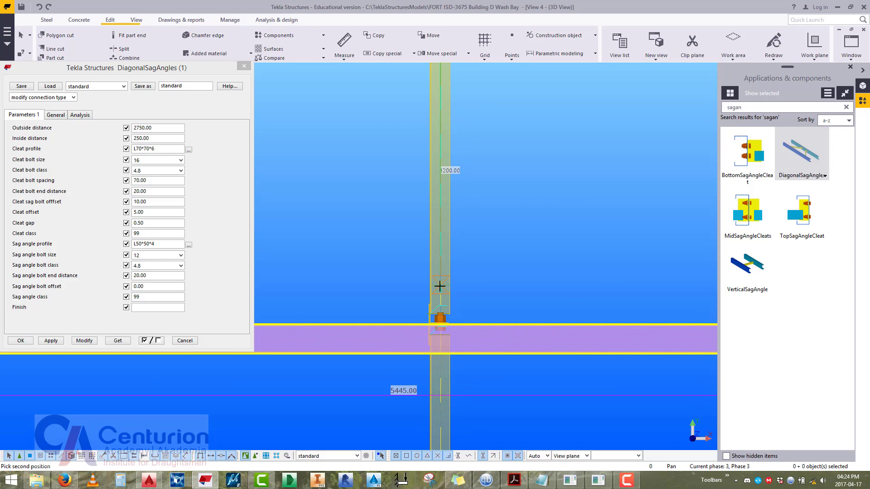
{"action": "left_click", "coordinate": [439, 285]}
{"action": "scroll", "coordinate": [423, 293], "scroll_direction": "down", "scroll_amount": 4}
{"action": "middle_click_drag", "start_coordinate": [417, 295], "coordinate": [479, 329]}
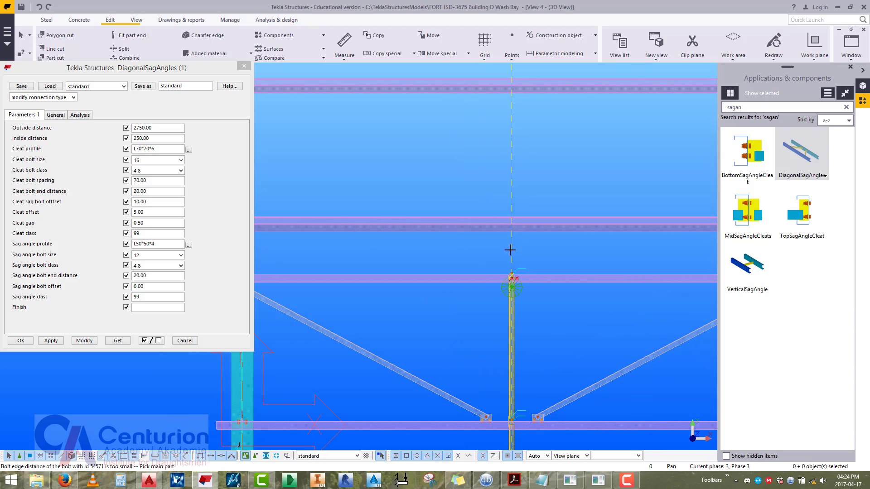
Modify the placed diagonal sag angles to an outside distance of 2450 and an inside distance of 150.
{"action": "left_click", "coordinate": [494, 409]}
{"action": "scroll", "coordinate": [494, 398], "scroll_direction": "up", "scroll_amount": 6}
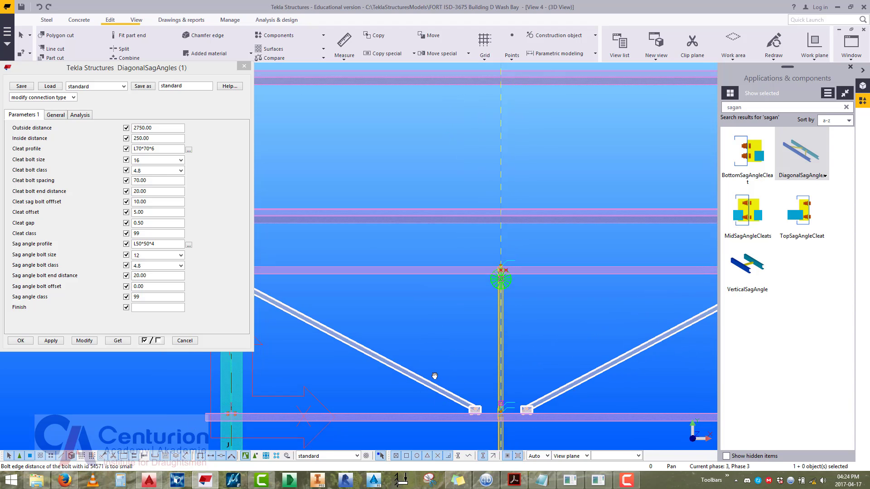
{"action": "scroll", "coordinate": [494, 398], "scroll_direction": "down", "scroll_amount": 8}
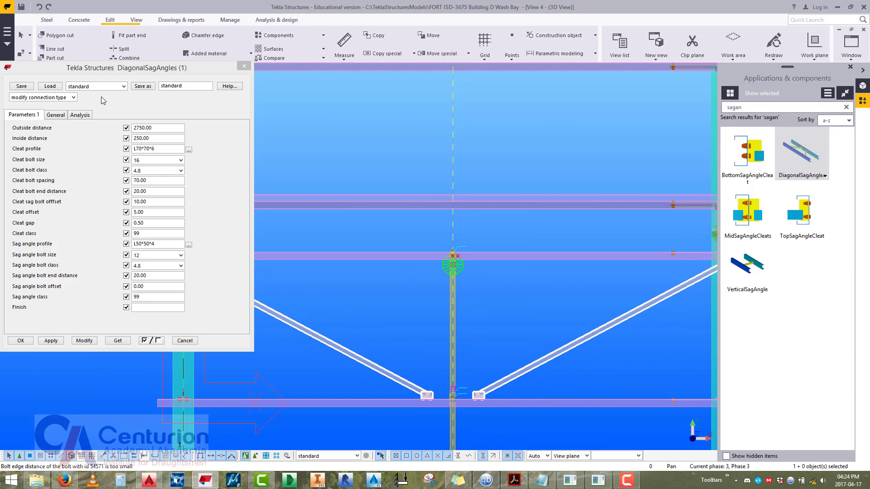
{"action": "left_click", "coordinate": [152, 128]}
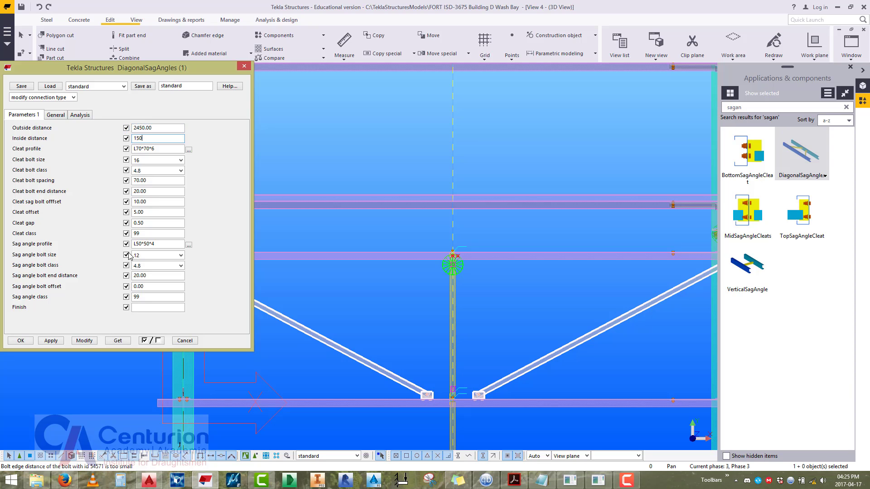
Set the cleat bolt end distance of the diagonal sag angles to 25 and apply it to the placed component.
{"action": "scroll", "coordinate": [397, 254], "scroll_direction": "up", "scroll_amount": 6}
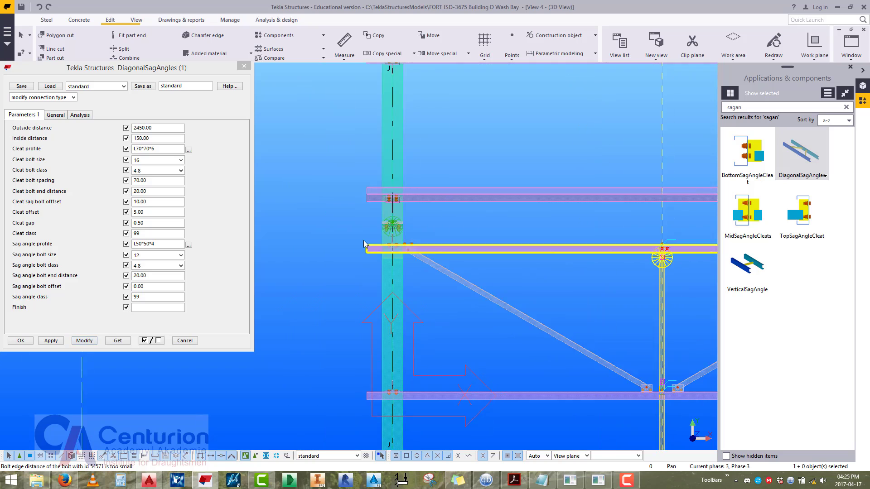
{"action": "scroll", "coordinate": [397, 253], "scroll_direction": "down", "scroll_amount": 4}
{"action": "scroll", "coordinate": [591, 273], "scroll_direction": "up", "scroll_amount": 6}
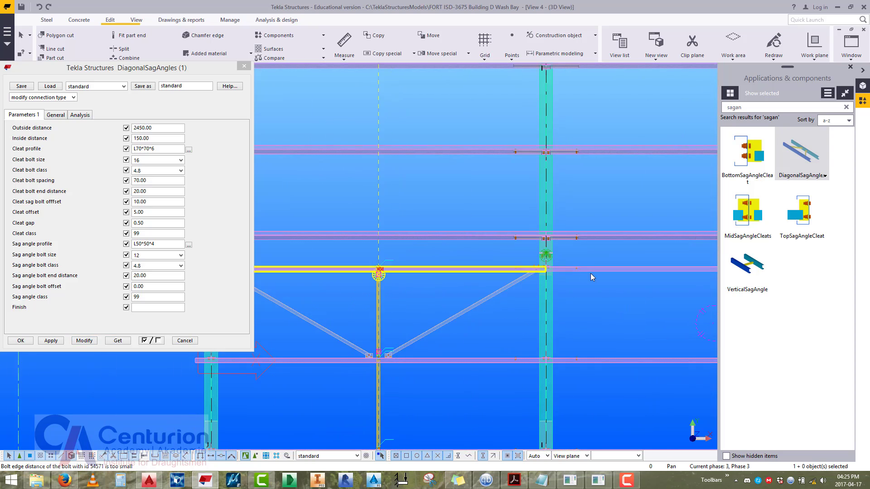
{"action": "scroll", "coordinate": [518, 250], "scroll_direction": "down", "scroll_amount": 8}
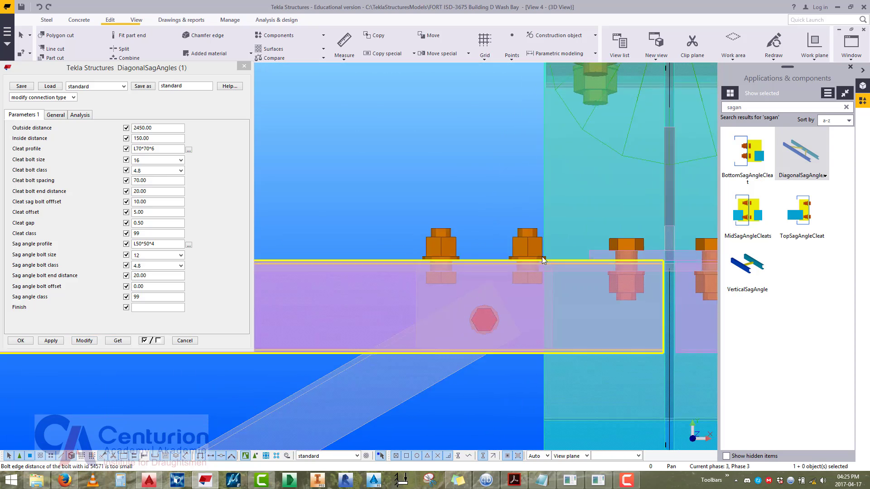
{"action": "scroll", "coordinate": [580, 217], "scroll_direction": "down", "scroll_amount": 3}
{"action": "scroll", "coordinate": [494, 236], "scroll_direction": "up", "scroll_amount": 8}
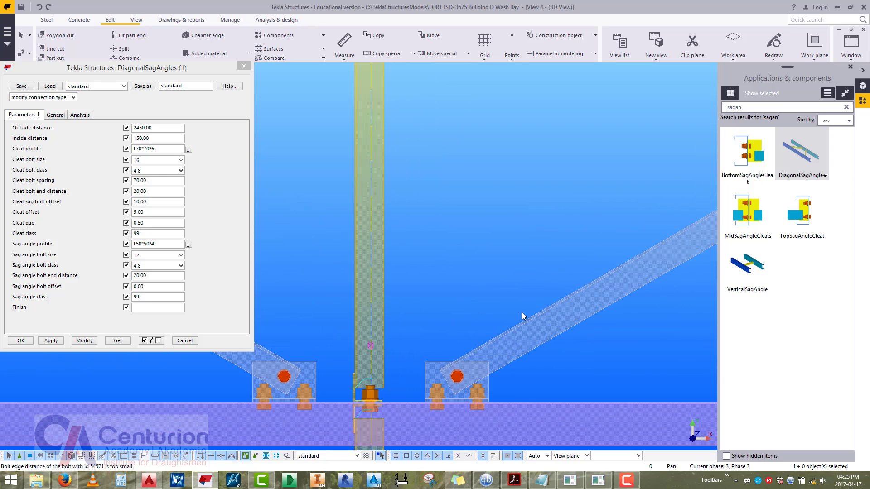
{"action": "left_click_drag", "start_coordinate": [156, 190], "coordinate": [112, 192]}
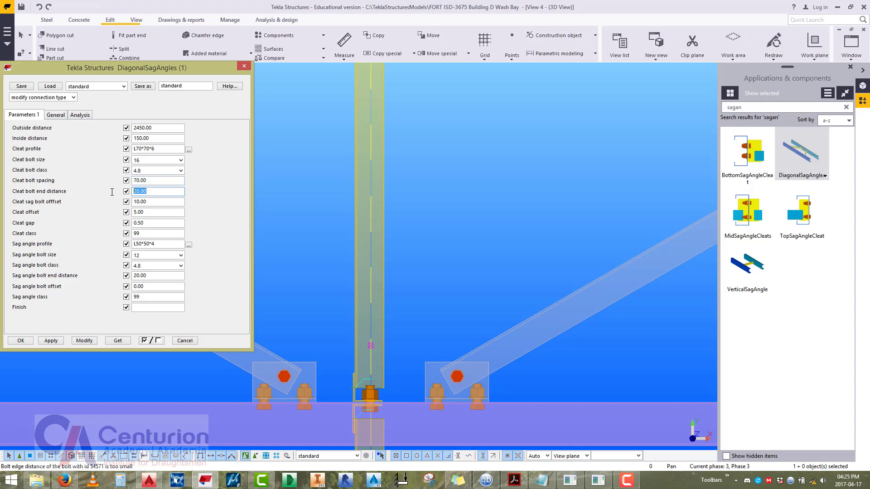
{"action": "left_click", "coordinate": [436, 387]}
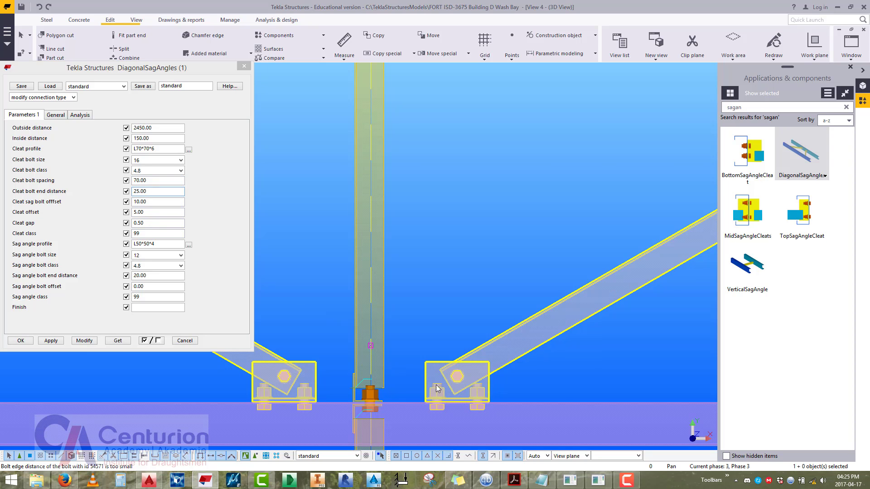
{"action": "left_click", "coordinate": [79, 344]}
Change the diagonal sag angle profile to L50*50*3, close the component settings and explode the component.
{"action": "scroll", "coordinate": [391, 332], "scroll_direction": "down", "scroll_amount": 4}
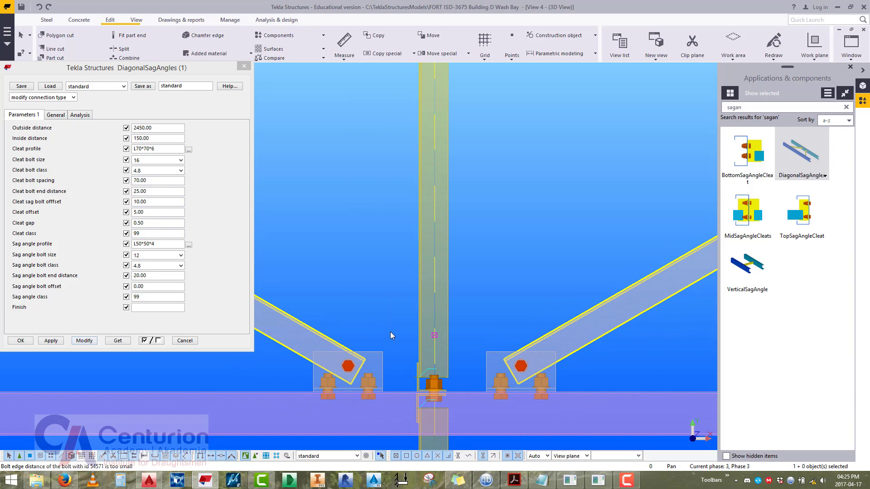
{"action": "scroll", "coordinate": [393, 337], "scroll_direction": "down", "scroll_amount": 3}
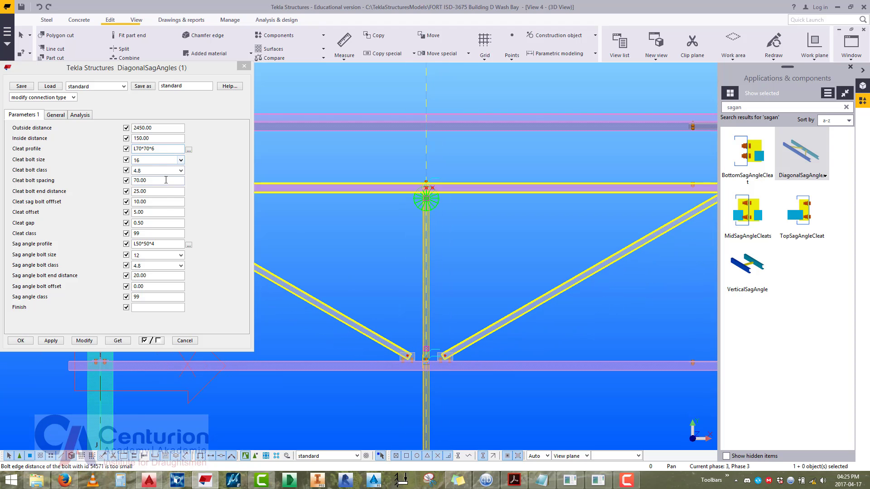
{"action": "double_click", "coordinate": [154, 245]}
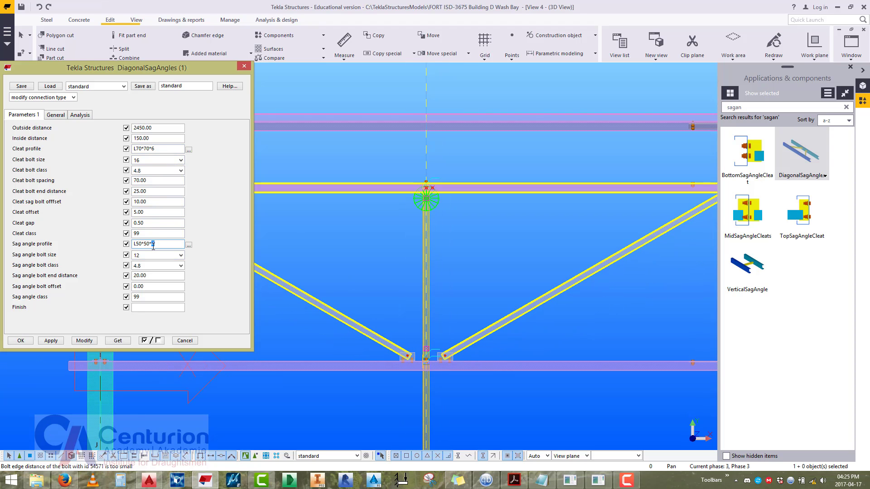
{"action": "type", "text": "3"}
{"action": "left_click", "coordinate": [84, 341]}
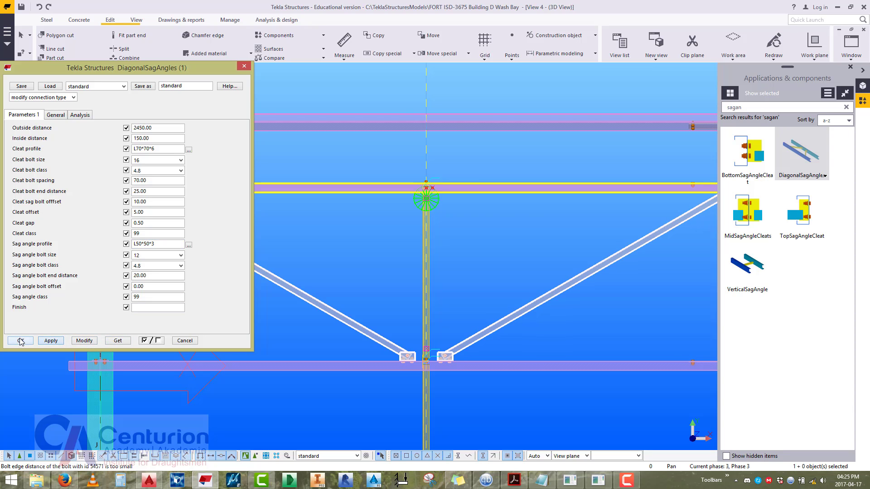
{"action": "left_click", "coordinate": [21, 341]}
{"action": "right_click", "coordinate": [329, 253]}
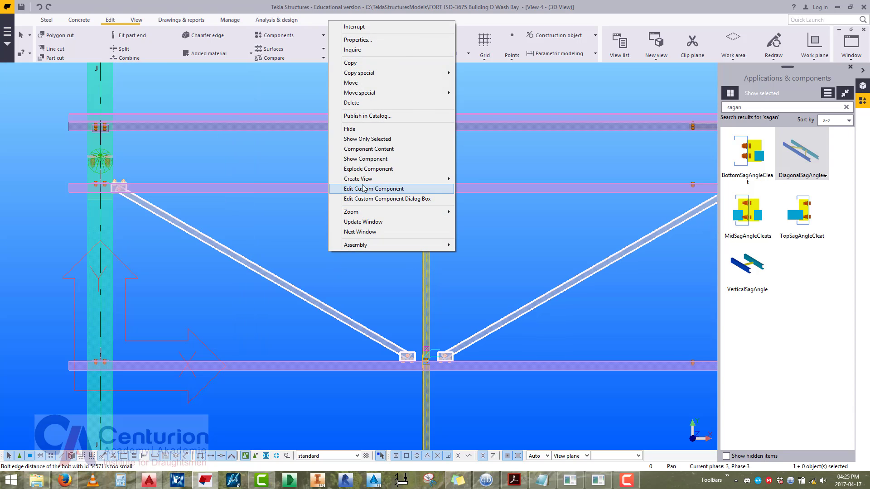
{"action": "left_click", "coordinate": [368, 169]}
Open the vertical sag angle's beam properties and select both exploded diagonal sag angles together with their four cleats.
{"action": "scroll", "coordinate": [402, 356], "scroll_direction": "up", "scroll_amount": 2}
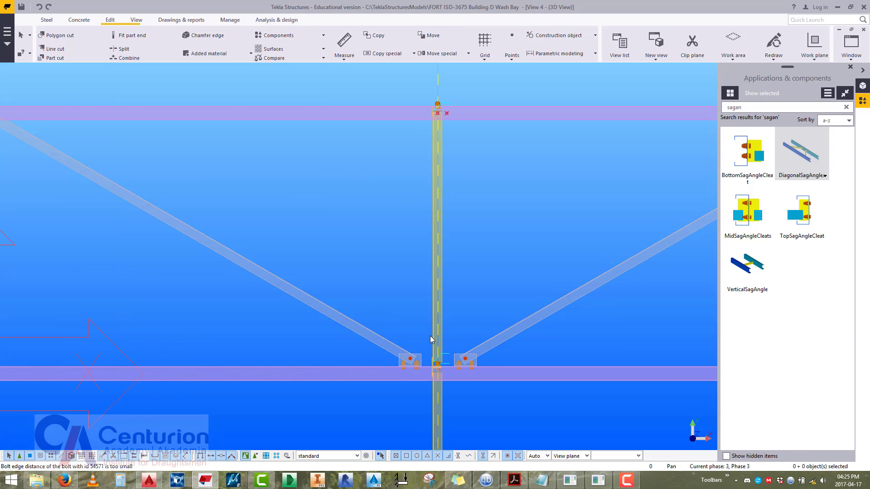
{"action": "double_click", "coordinate": [436, 339]}
{"action": "scroll", "coordinate": [399, 349], "scroll_direction": "up", "scroll_amount": 5}
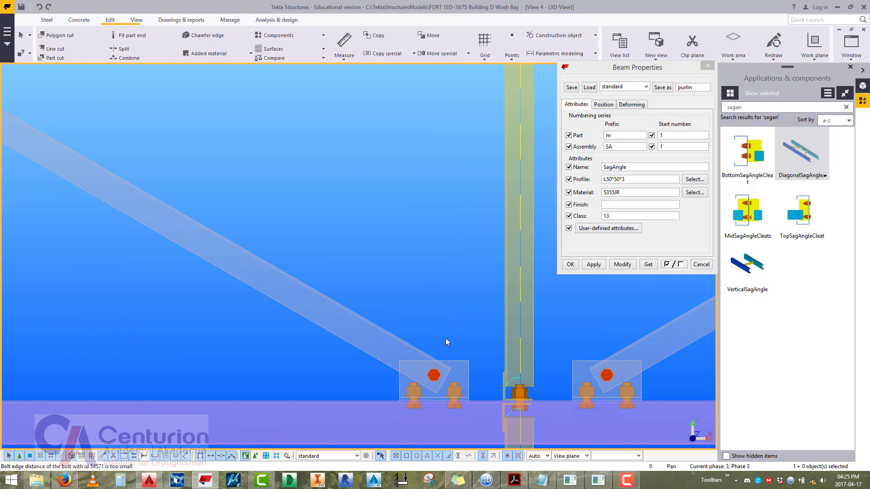
{"action": "left_click", "coordinate": [425, 368], "text": "ctrl"}
{"action": "middle_click_drag", "start_coordinate": [637, 348], "coordinate": [548, 348]}
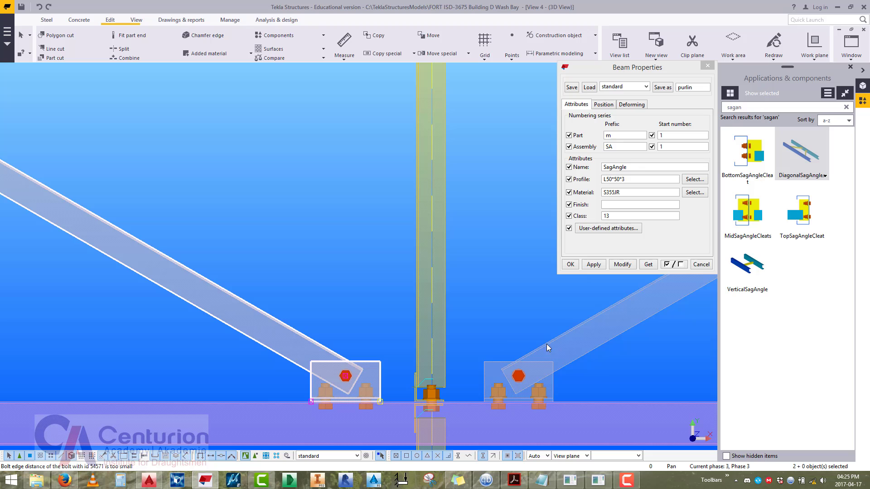
{"action": "left_click", "coordinate": [502, 370], "text": "ctrl"}
{"action": "scroll", "coordinate": [502, 370], "scroll_direction": "down", "scroll_amount": 5}
{"action": "scroll", "coordinate": [429, 371], "scroll_direction": "up", "scroll_amount": 5}
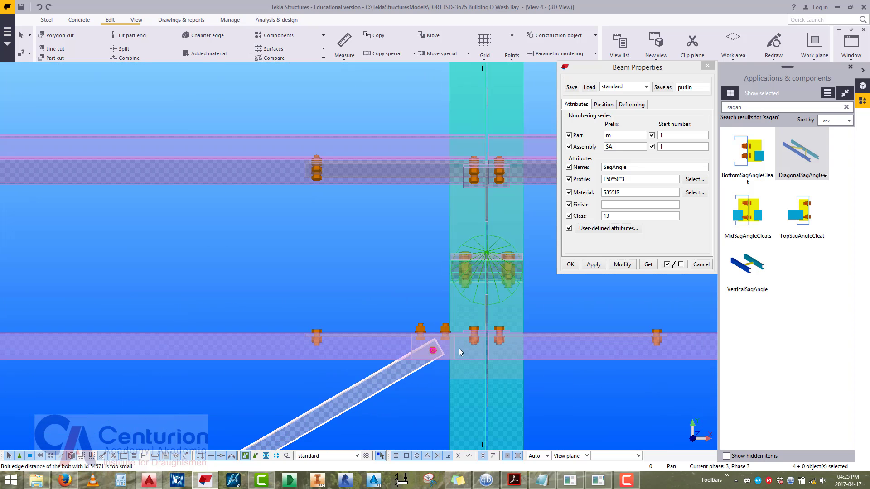
{"action": "left_click", "coordinate": [454, 346], "text": "ctrl"}
{"action": "scroll", "coordinate": [453, 347], "scroll_direction": "down", "scroll_amount": 5}
{"action": "scroll", "coordinate": [205, 247], "scroll_direction": "up", "scroll_amount": 5}
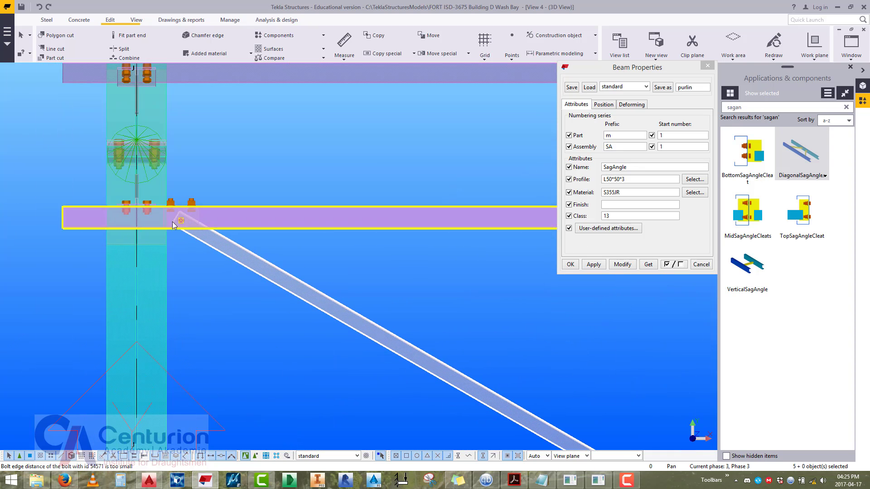
{"action": "scroll", "coordinate": [183, 218], "scroll_direction": "up", "scroll_amount": 1}
{"action": "left_click", "coordinate": [203, 220], "text": "ctrl"}
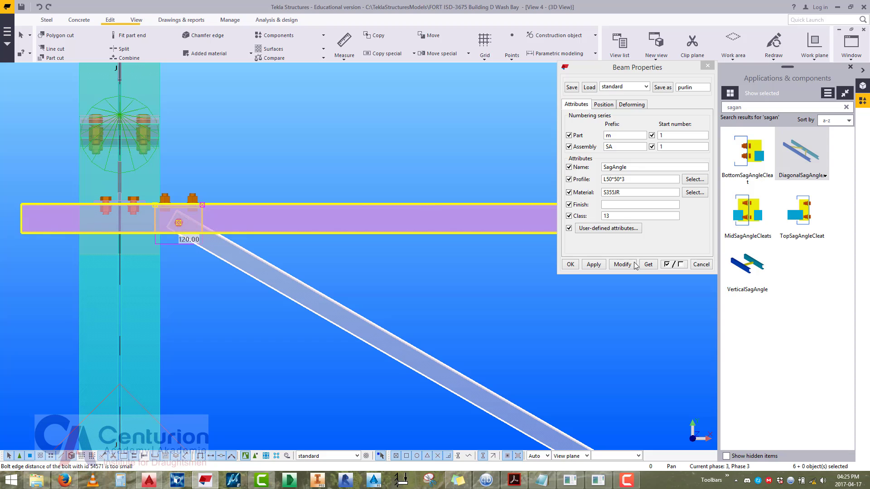
Try applying prefixes m and SA, name SagAngle, profile L50*50*3, material S355JR and class 13 to all selected angles and cleats, and undo the change.
{"action": "left_click", "coordinate": [669, 266]}
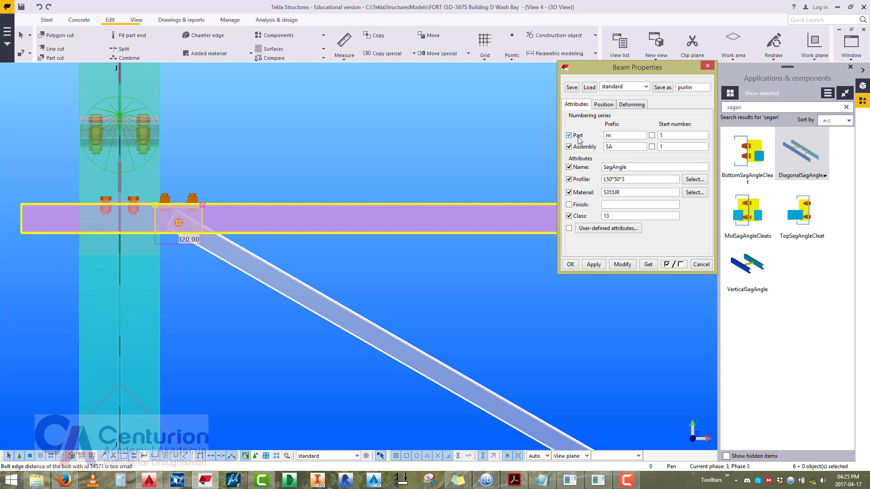
{"action": "left_click", "coordinate": [623, 266]}
{"action": "middle_click_drag", "start_coordinate": [484, 298], "coordinate": [465, 292]}
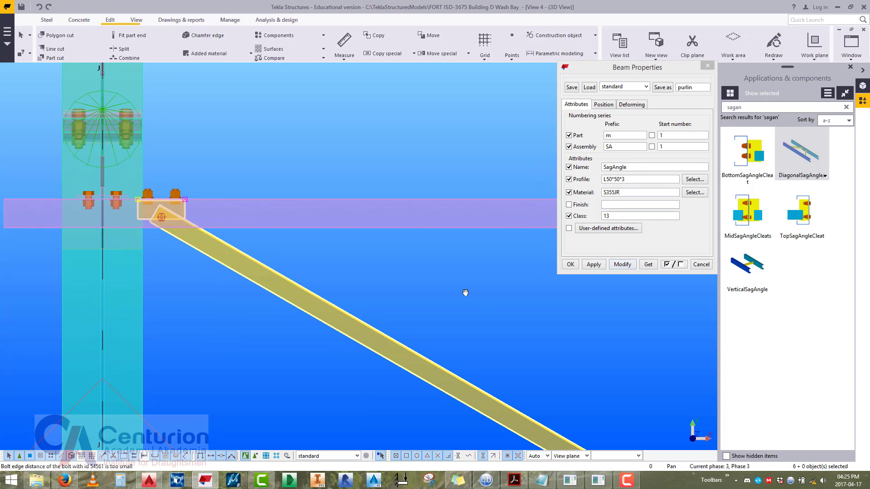
{"action": "left_click", "coordinate": [41, 7]}
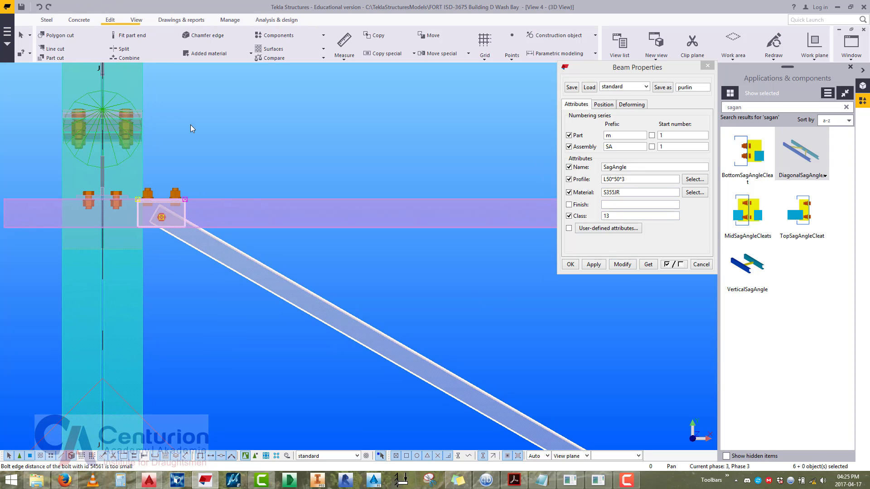
Apply the SagAngle attributes with assembly prefix SA, material S355JR and class 13 to the selected parts, excluding the profile, and inspect the diagonal angle.
{"action": "left_click", "coordinate": [569, 179]}
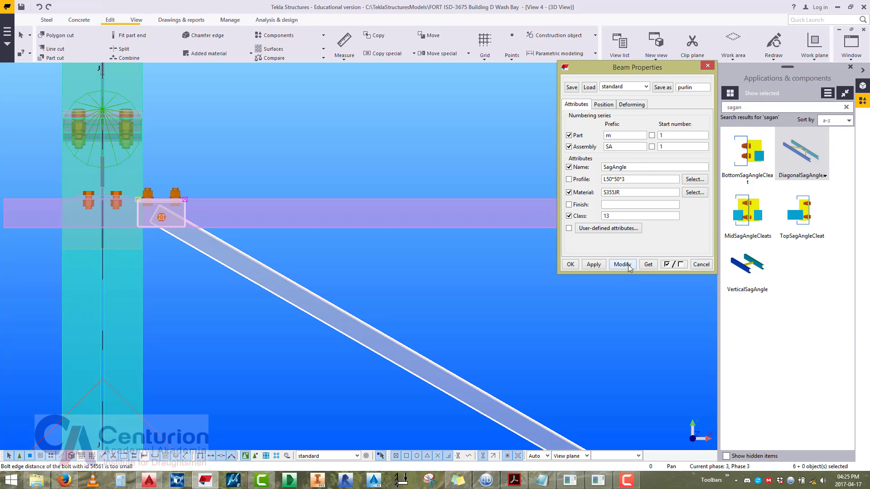
{"action": "left_click", "coordinate": [291, 282]}
{"action": "double_click", "coordinate": [291, 282]}
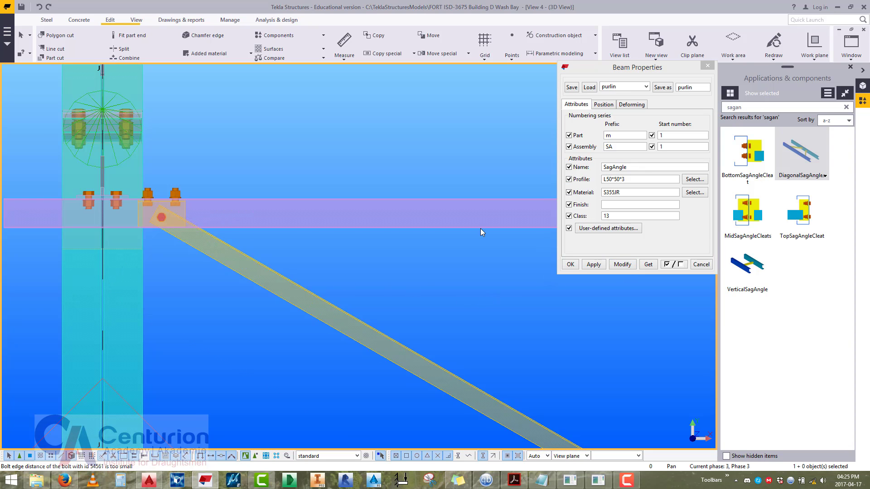
{"action": "left_click", "coordinate": [701, 264]}
Check the beam properties of the upper vertical sag angle and of the cleat at its top end.
{"action": "scroll", "coordinate": [398, 251], "scroll_direction": "down", "scroll_amount": 5}
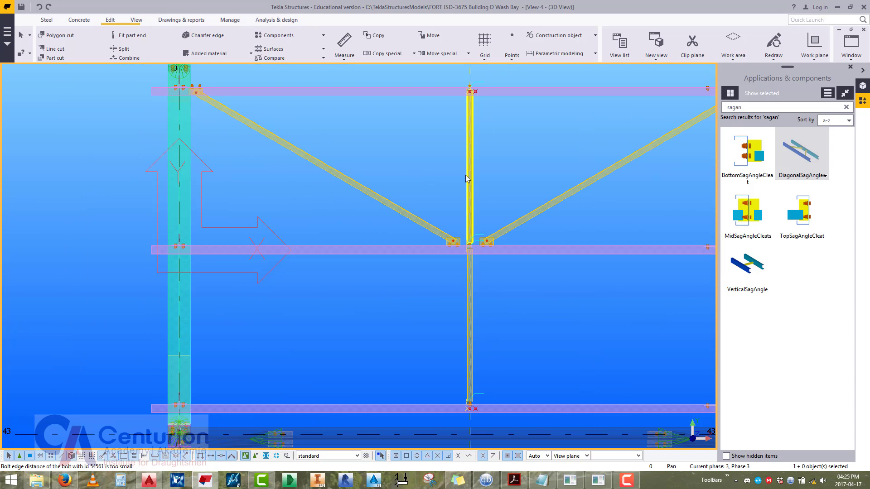
{"action": "double_click", "coordinate": [466, 177]}
{"action": "scroll", "coordinate": [467, 104], "scroll_direction": "up", "scroll_amount": 5}
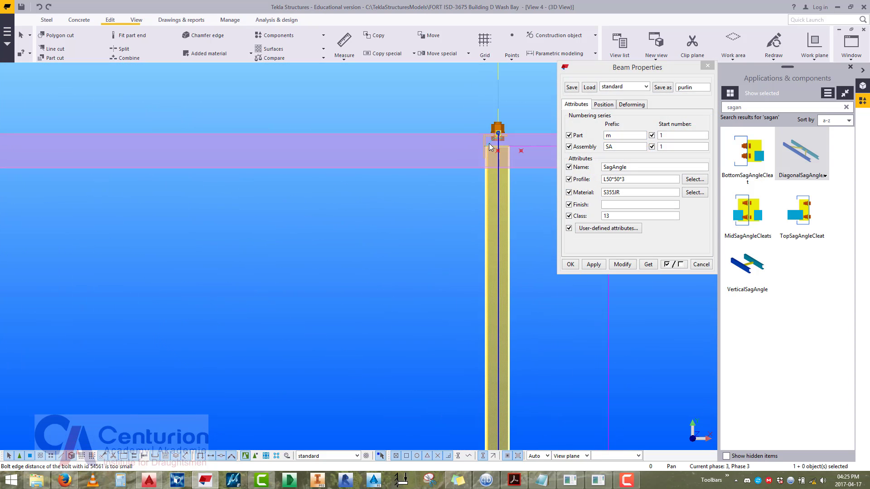
{"action": "double_click", "coordinate": [483, 140]}
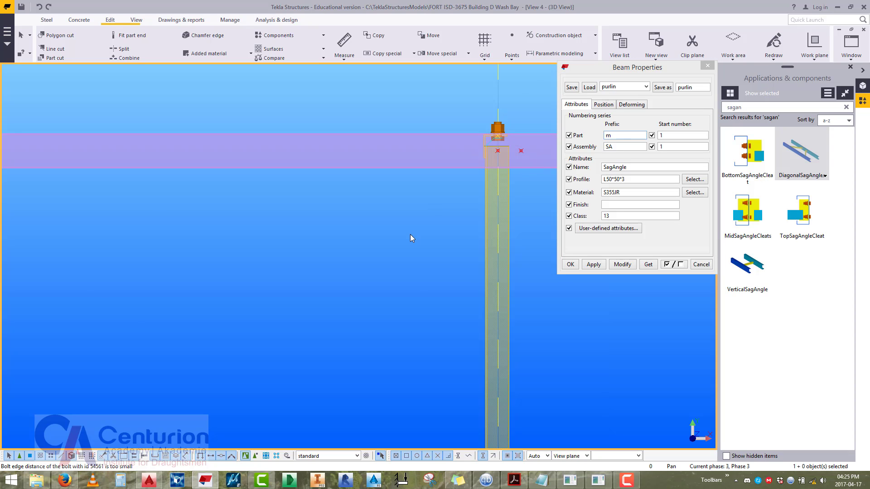
{"action": "scroll", "coordinate": [411, 238], "scroll_direction": "down", "scroll_amount": 2}
{"action": "left_click", "coordinate": [701, 264]}
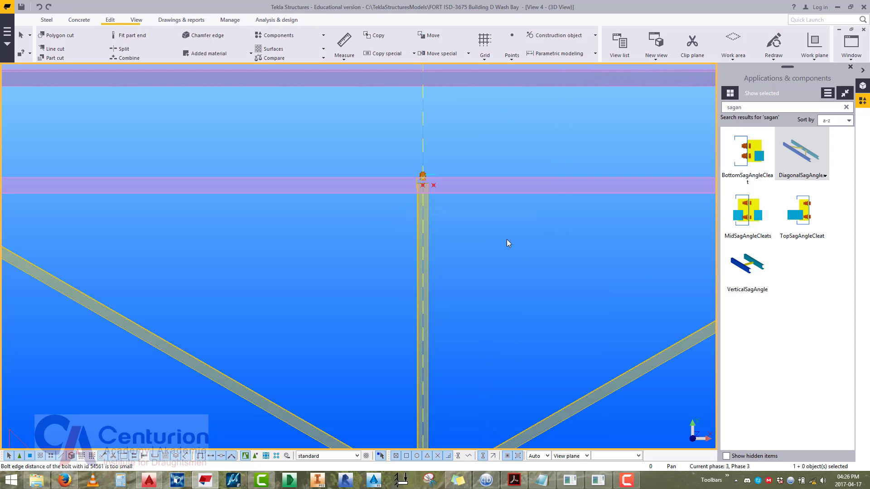
{"action": "scroll", "coordinate": [396, 244], "scroll_direction": "down", "scroll_amount": 3}
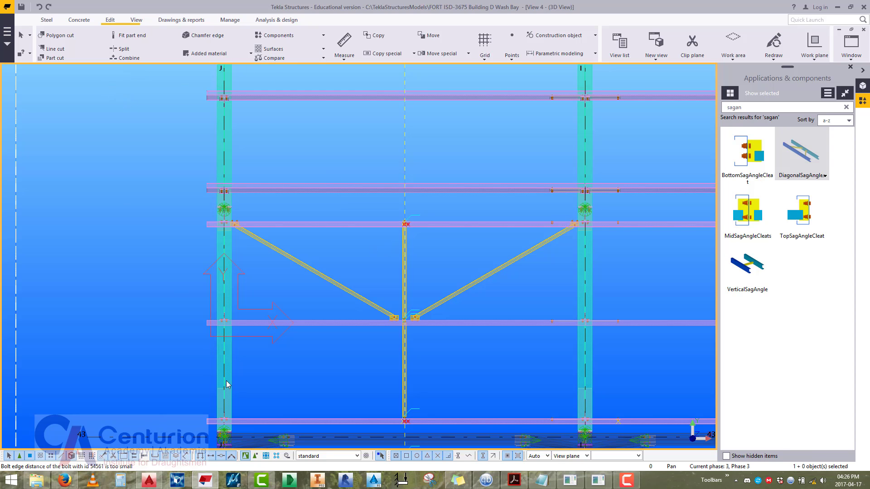
Copy the four diagonal and vertical sag angle assemblies from bay J–I into bays I–H and H–G.
{"action": "left_click", "coordinate": [266, 457]}
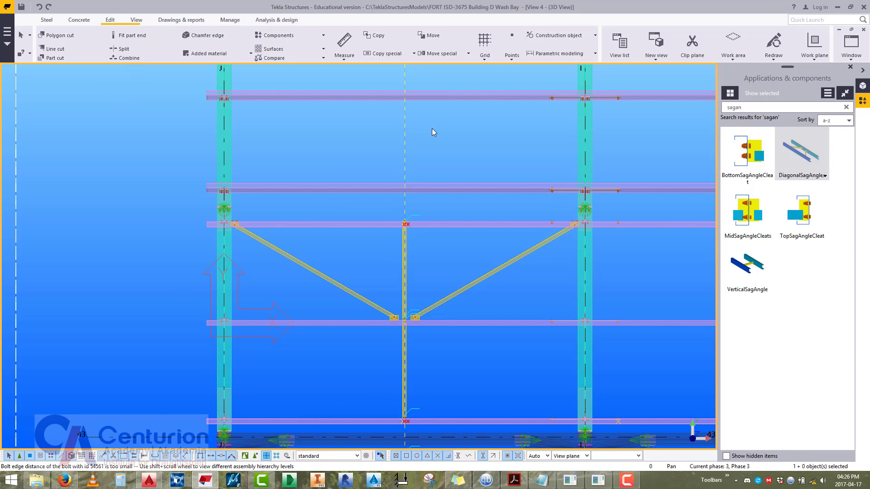
{"action": "left_click", "coordinate": [388, 140]}
{"action": "left_click_drag", "start_coordinate": [301, 269], "coordinate": [301, 278]}
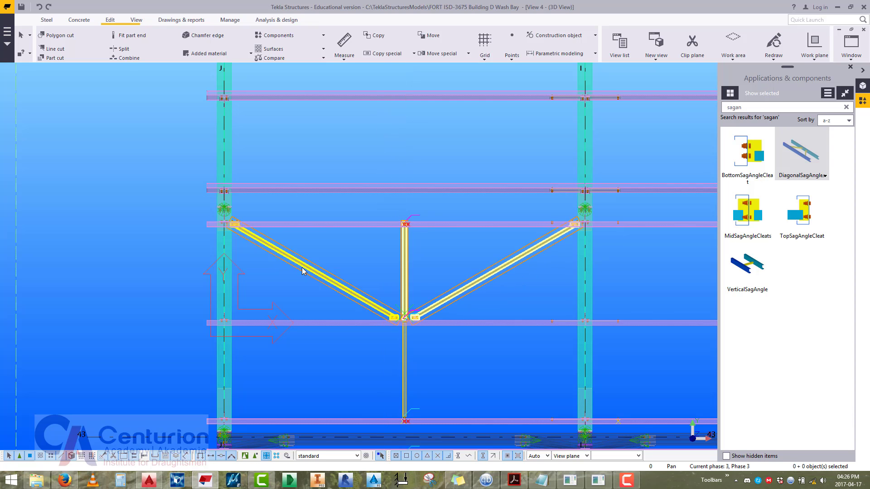
{"action": "scroll", "coordinate": [277, 326], "scroll_direction": "down", "scroll_amount": 4}
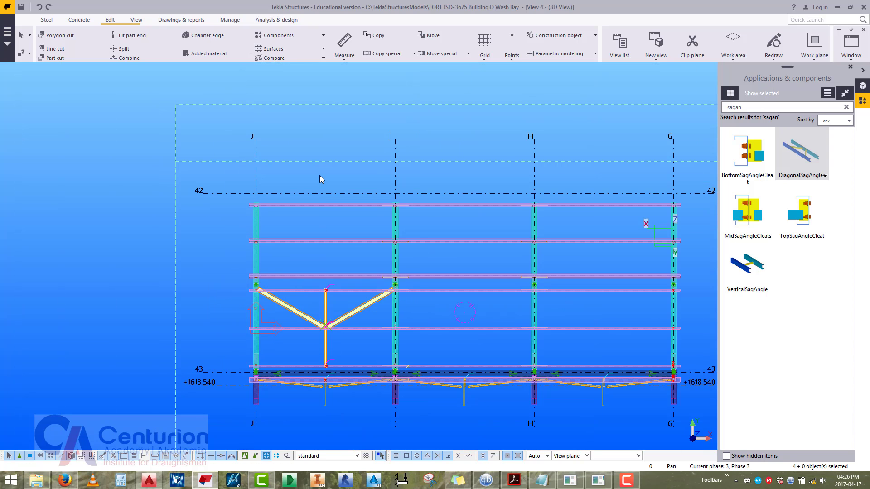
{"action": "right_click", "coordinate": [320, 177]}
{"action": "left_click", "coordinate": [342, 218]}
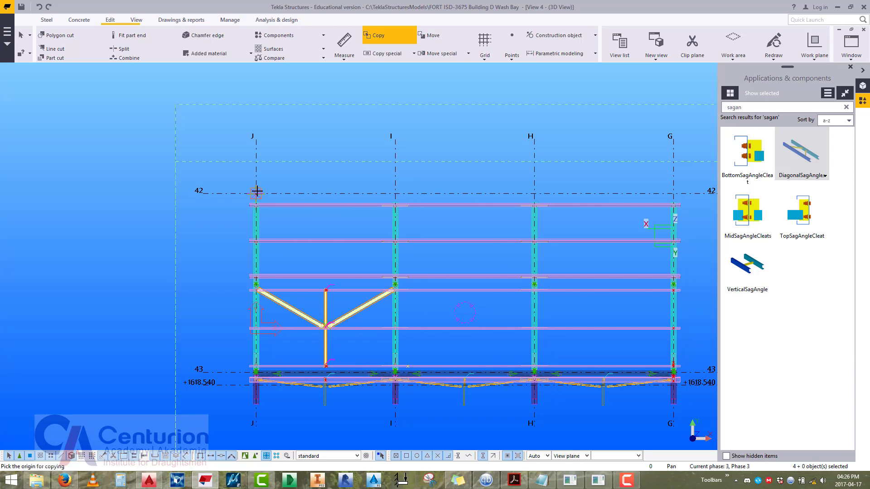
{"action": "left_click", "coordinate": [393, 189]}
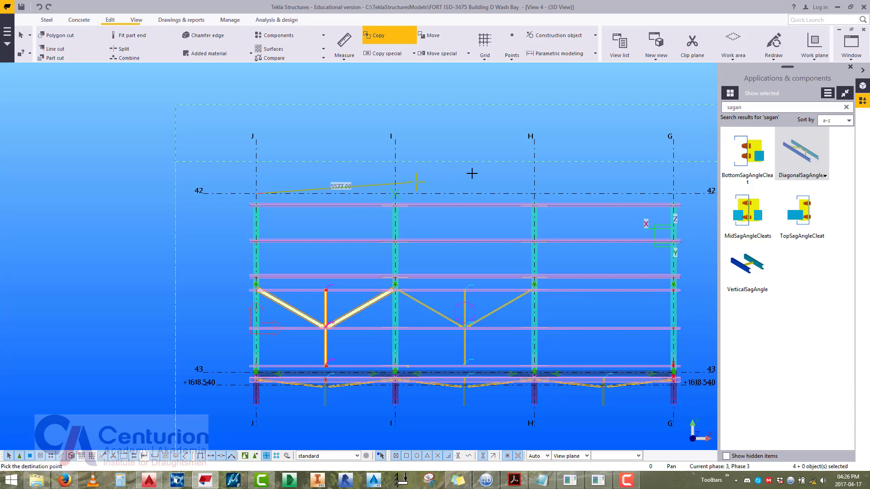
{"action": "left_click", "coordinate": [532, 191]}
{"action": "right_click", "coordinate": [430, 136]}
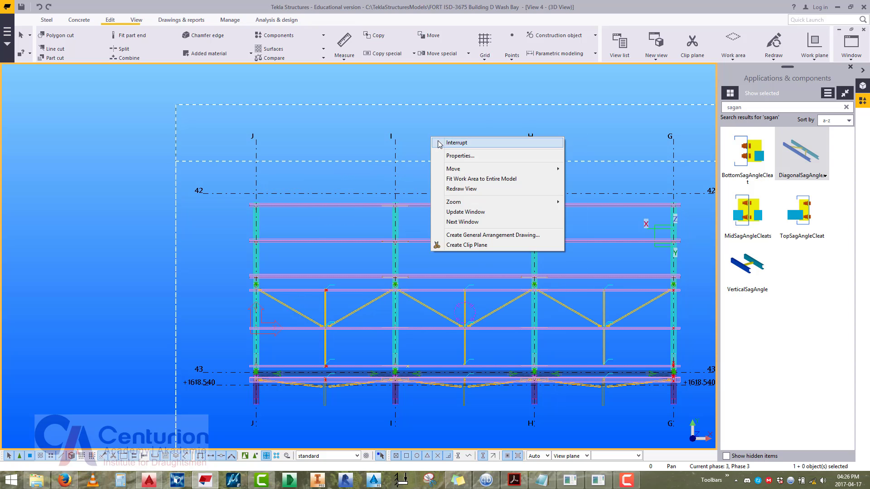
{"action": "left_click", "coordinate": [449, 141]}
Select the handles of the upper diagonal sag angle cleats and their bolts on both sides of gridlines I and H.
{"action": "scroll", "coordinate": [393, 288], "scroll_direction": "up", "scroll_amount": 10}
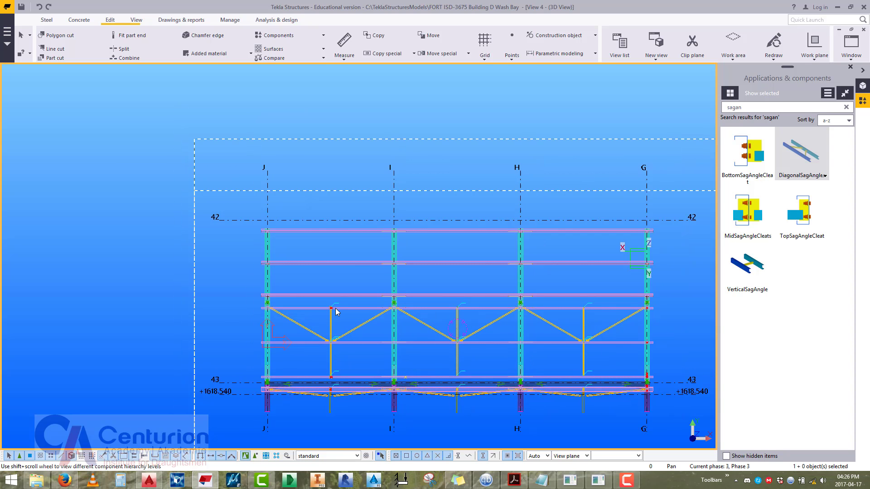
{"action": "scroll", "coordinate": [393, 341], "scroll_direction": "up", "scroll_amount": 8}
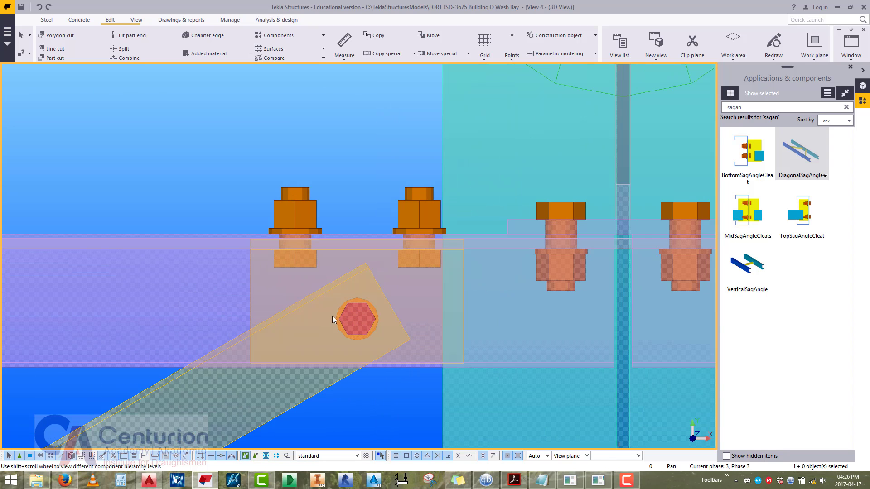
{"action": "left_click_drag", "start_coordinate": [222, 299], "coordinate": [222, 300]}
{"action": "scroll", "coordinate": [190, 272], "scroll_direction": "down", "scroll_amount": 4}
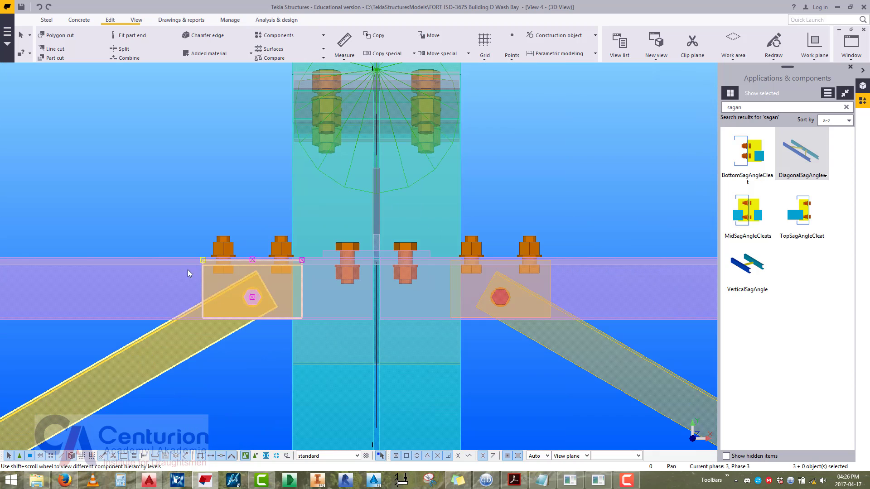
{"action": "left_click_drag", "start_coordinate": [493, 303], "coordinate": [492, 304], "text": "ctrl"}
{"action": "scroll", "coordinate": [302, 273], "scroll_direction": "down", "scroll_amount": 4}
{"action": "middle_click_drag", "start_coordinate": [512, 251], "coordinate": [340, 248]}
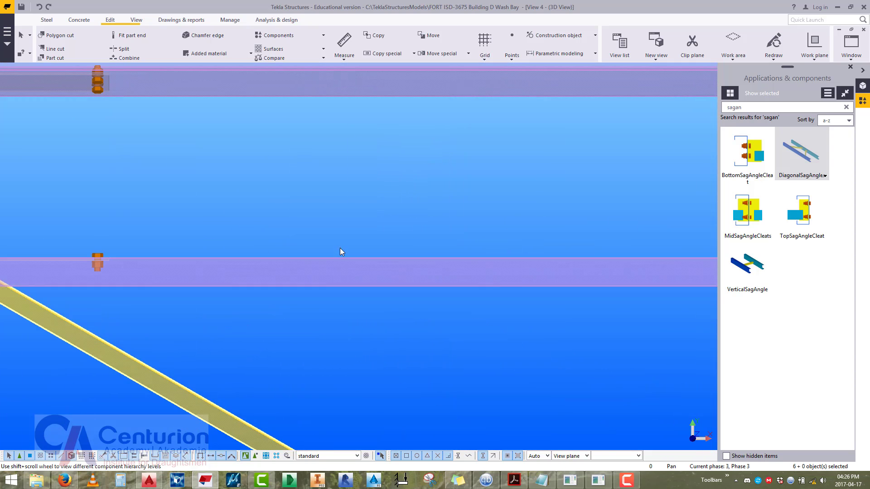
{"action": "middle_click_drag", "start_coordinate": [475, 249], "coordinate": [113, 235]}
{"action": "middle_click_drag", "start_coordinate": [626, 257], "coordinate": [317, 249]}
{"action": "scroll", "coordinate": [490, 268], "scroll_direction": "up", "scroll_amount": 4}
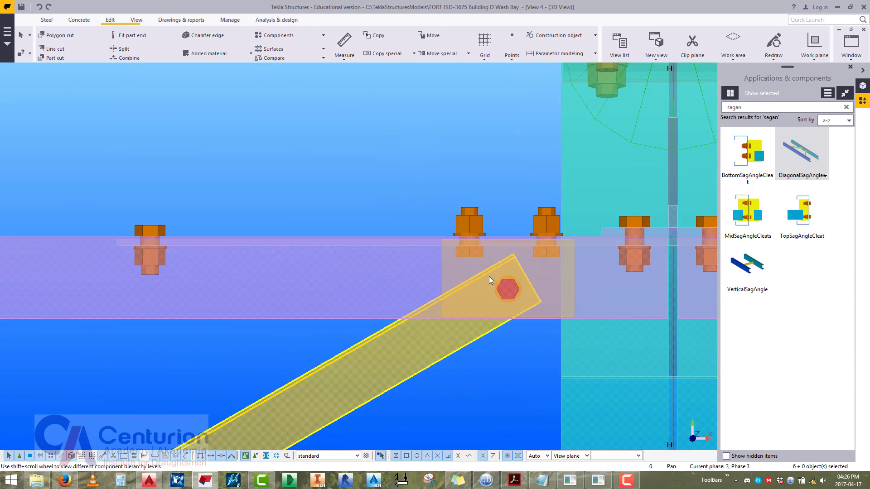
{"action": "left_click_drag", "start_coordinate": [527, 268], "coordinate": [418, 297], "text": "ctrl"}
{"action": "middle_click_drag", "start_coordinate": [463, 285], "coordinate": [150, 286]}
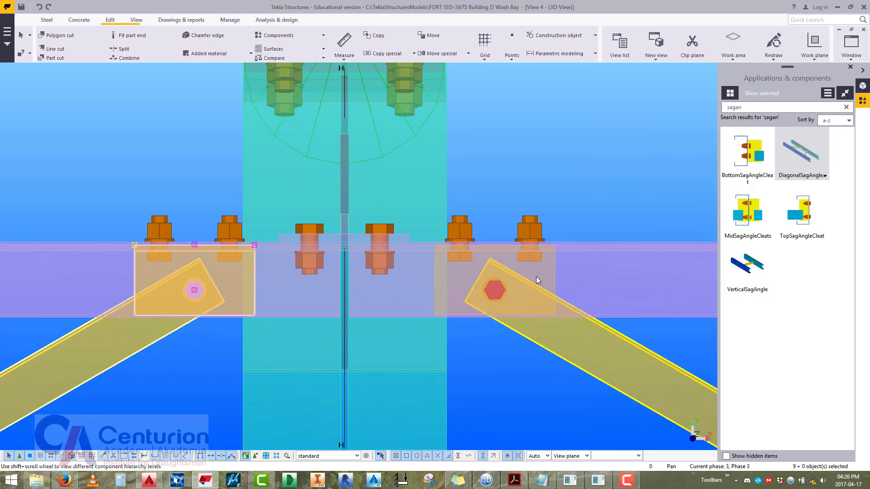
{"action": "left_click_drag", "start_coordinate": [572, 271], "coordinate": [478, 296], "text": "ctrl"}
{"action": "scroll", "coordinate": [416, 286], "scroll_direction": "down", "scroll_amount": 8}
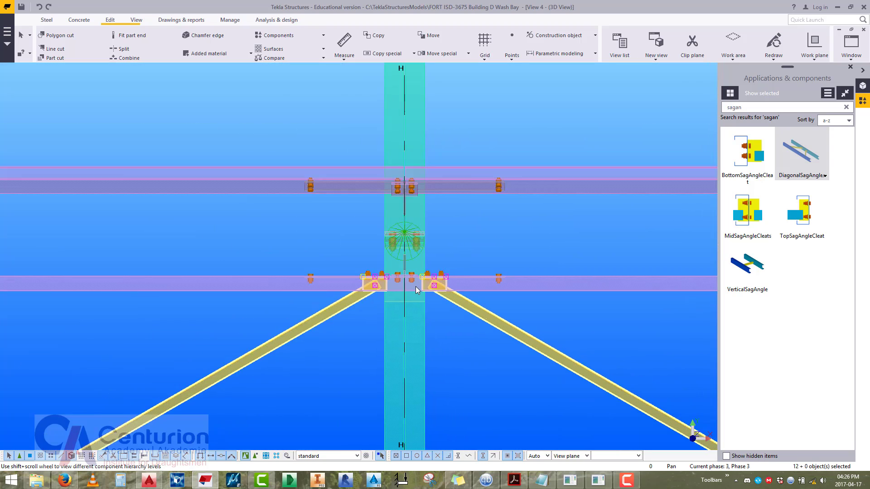
{"action": "left_click_drag", "start_coordinate": [207, 253], "coordinate": [537, 304], "text": "ctrl"}
Move the selected cleat handles down to the lower line beneath the purlin's upper flange.
{"action": "scroll", "coordinate": [465, 286], "scroll_direction": "up", "scroll_amount": 8}
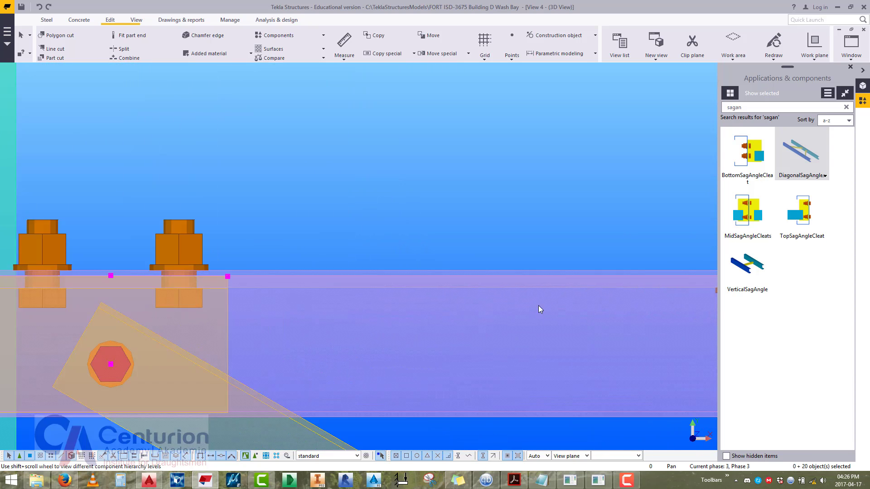
{"action": "scroll", "coordinate": [539, 307], "scroll_direction": "up", "scroll_amount": 1}
{"action": "right_click", "coordinate": [504, 206]}
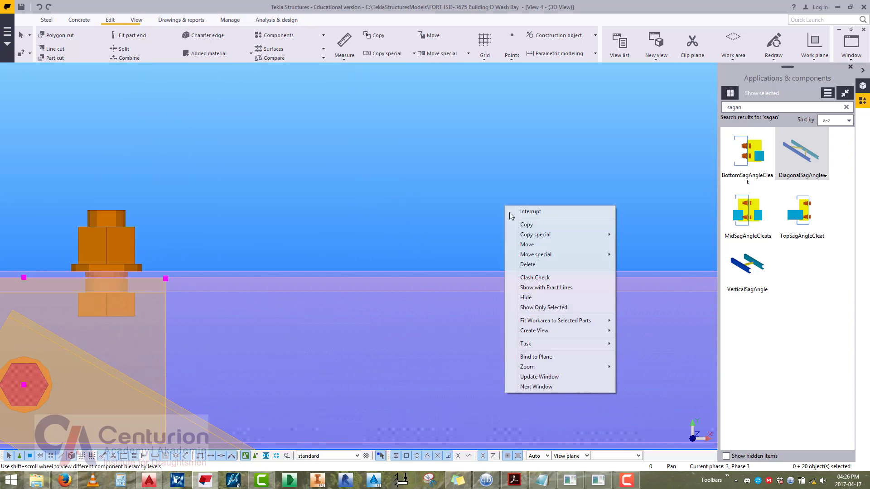
{"action": "left_click", "coordinate": [521, 246]}
{"action": "left_click", "coordinate": [514, 292]}
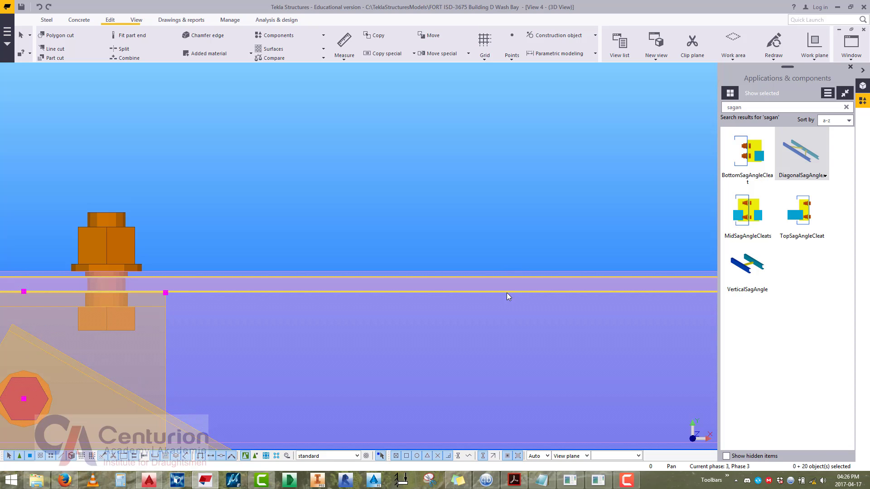
{"action": "scroll", "coordinate": [403, 235], "scroll_direction": "down", "scroll_amount": 5}
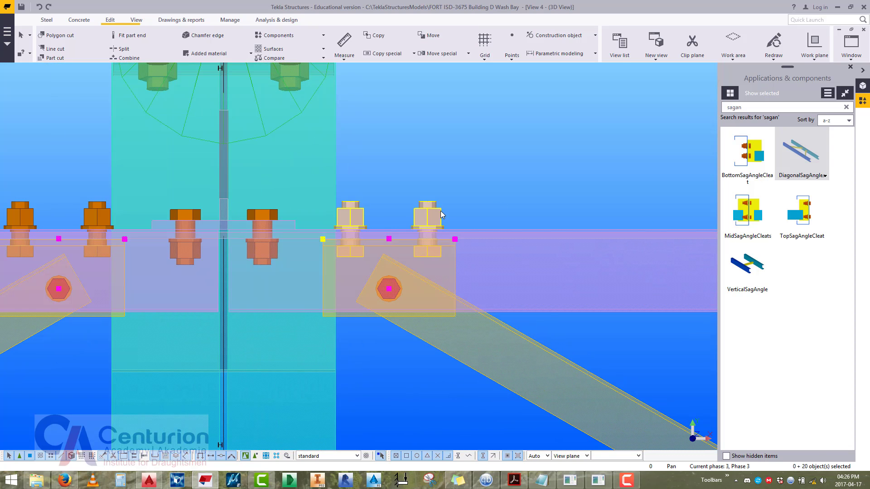
Redefine the bolted parts for the purlin-to-cleat bolts on the G side of gridline H.
{"action": "right_click", "coordinate": [441, 210]}
{"action": "left_click", "coordinate": [453, 290]}
{"action": "scroll", "coordinate": [487, 228], "scroll_direction": "up", "scroll_amount": 2}
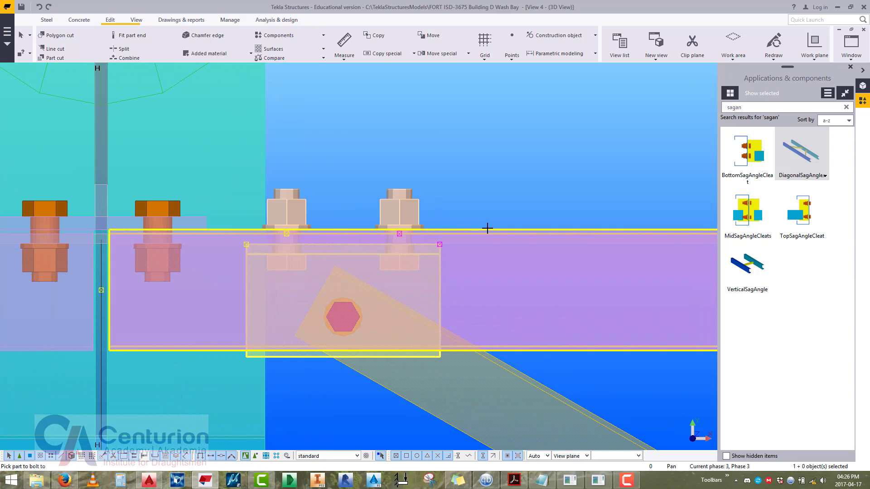
{"action": "left_click", "coordinate": [485, 245]}
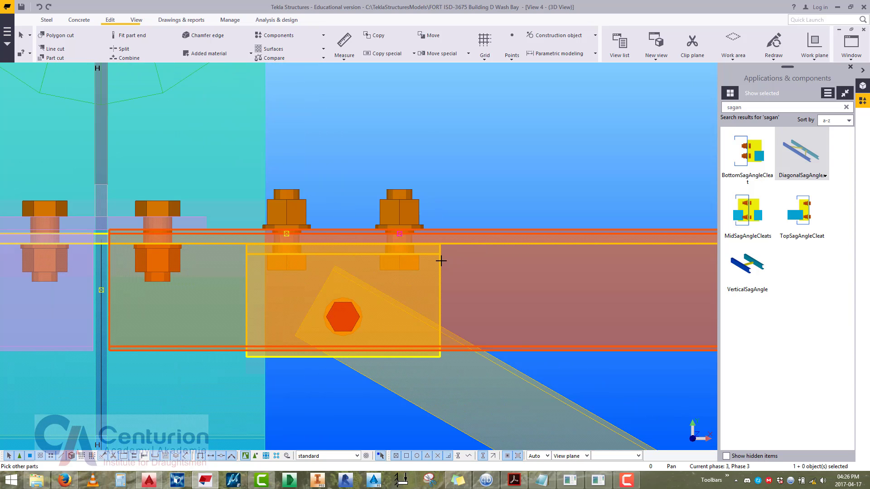
Redefine the bolted parts for the purlin-to-cleat bolts on the I side of gridline H.
{"action": "middle_click_drag", "start_coordinate": [441, 261], "coordinate": [752, 237]}
{"action": "middle_click_drag", "start_coordinate": [171, 177], "coordinate": [327, 159]}
{"action": "right_click", "coordinate": [359, 140]}
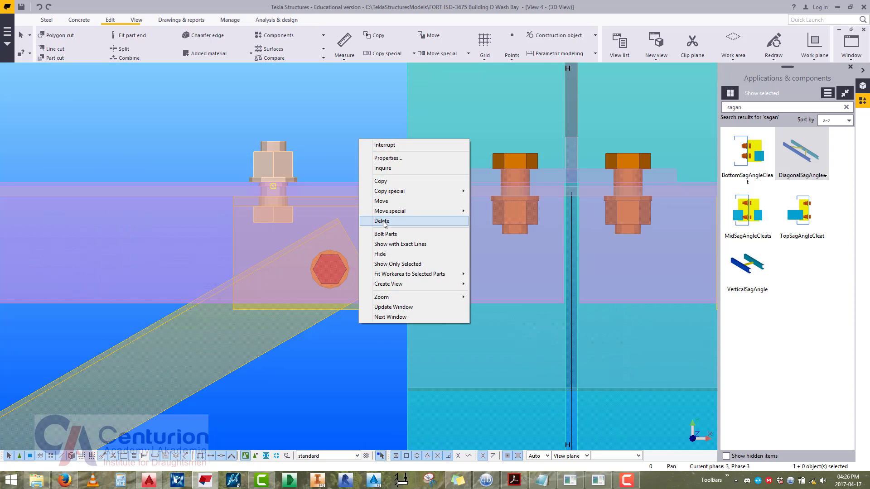
{"action": "left_click", "coordinate": [385, 234]}
{"action": "left_click", "coordinate": [220, 196]}
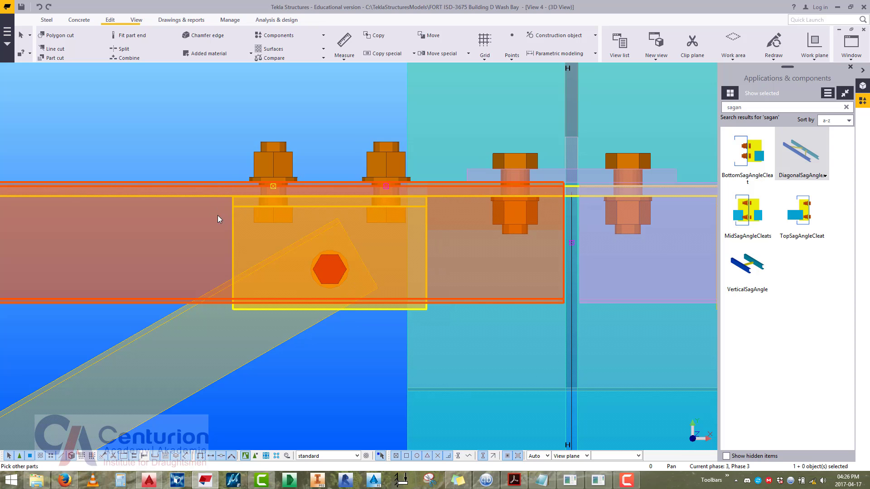
Redefine the bolted parts for the purlin-to-cleat bolts on the H side of gridline I.
{"action": "scroll", "coordinate": [220, 219], "scroll_direction": "down", "scroll_amount": 2}
{"action": "middle_click_drag", "start_coordinate": [179, 204], "coordinate": [499, 256]}
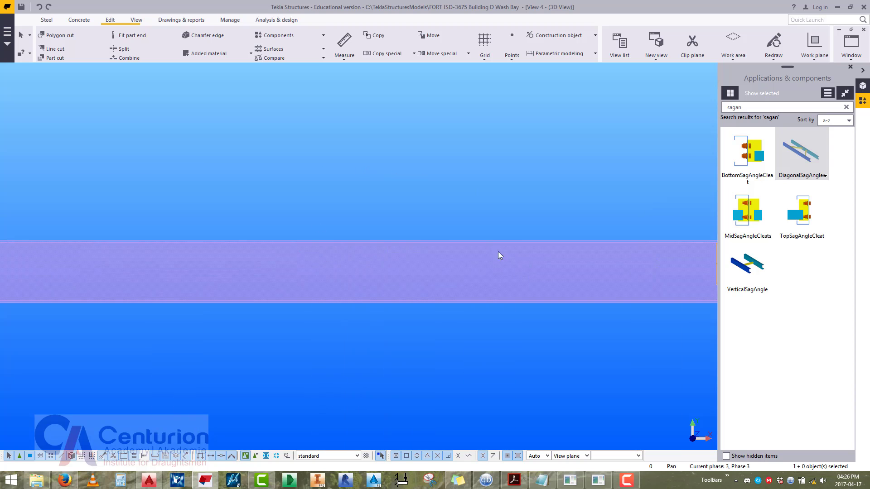
{"action": "middle_click_drag", "start_coordinate": [55, 232], "coordinate": [743, 231]}
{"action": "scroll", "coordinate": [77, 263], "scroll_direction": "down", "scroll_amount": 2}
{"action": "scroll", "coordinate": [354, 226], "scroll_direction": "up", "scroll_amount": 4}
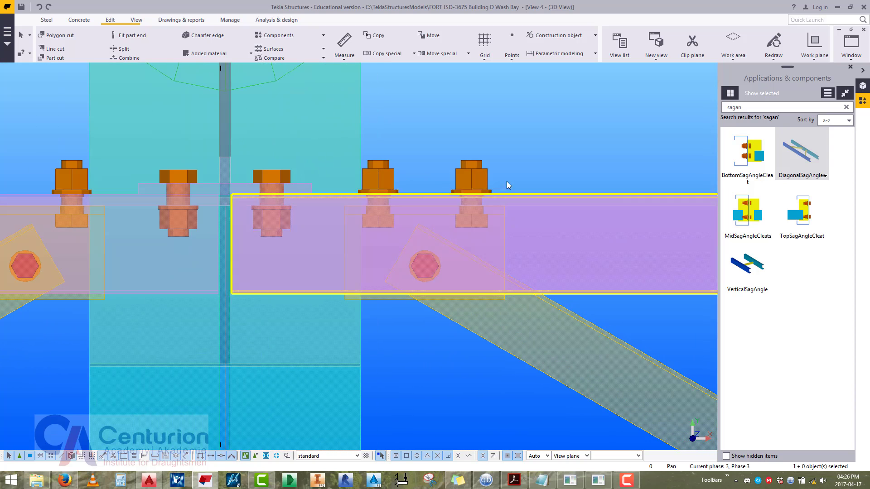
{"action": "right_click", "coordinate": [473, 175]}
{"action": "left_click", "coordinate": [500, 266]}
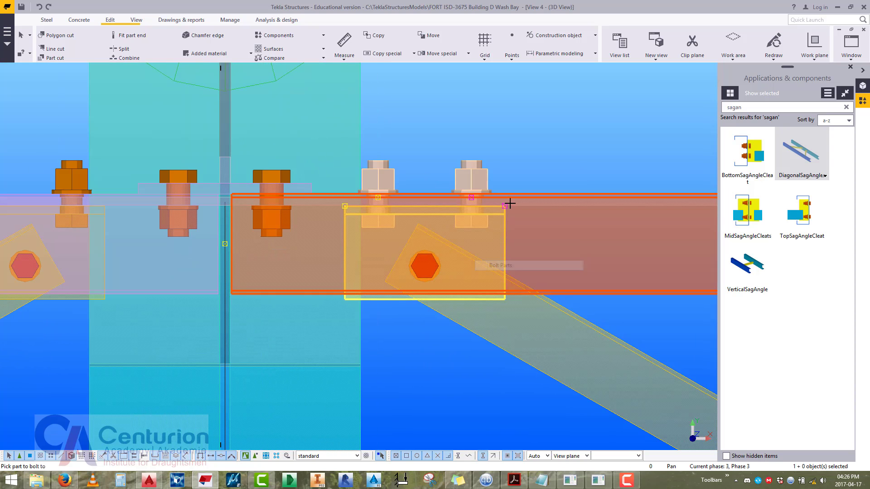
{"action": "scroll", "coordinate": [512, 202], "scroll_direction": "up", "scroll_amount": 1}
{"action": "left_click", "coordinate": [519, 204]}
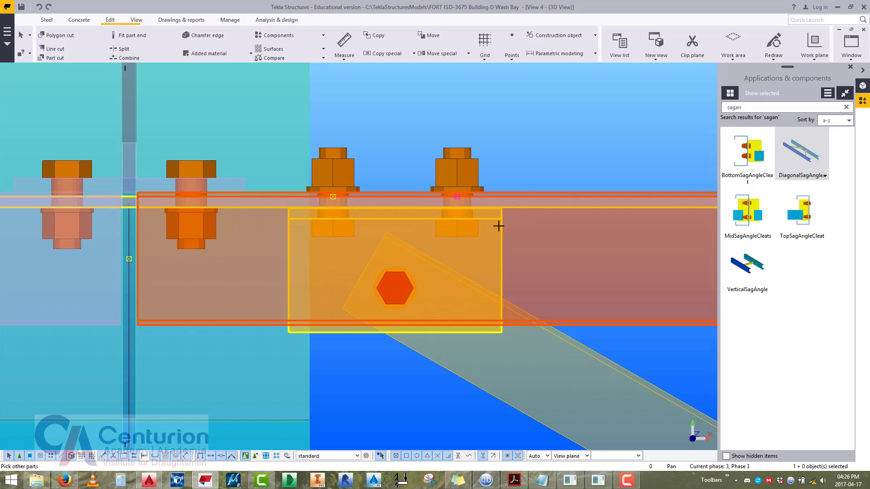
Redefine the bolted parts for the purlin-to-cleat bolts on the J side of gridline I and end the command.
{"action": "middle_click_drag", "start_coordinate": [501, 225], "coordinate": [244, 210], "text": "ctrl"}
{"action": "right_click", "coordinate": [247, 209]}
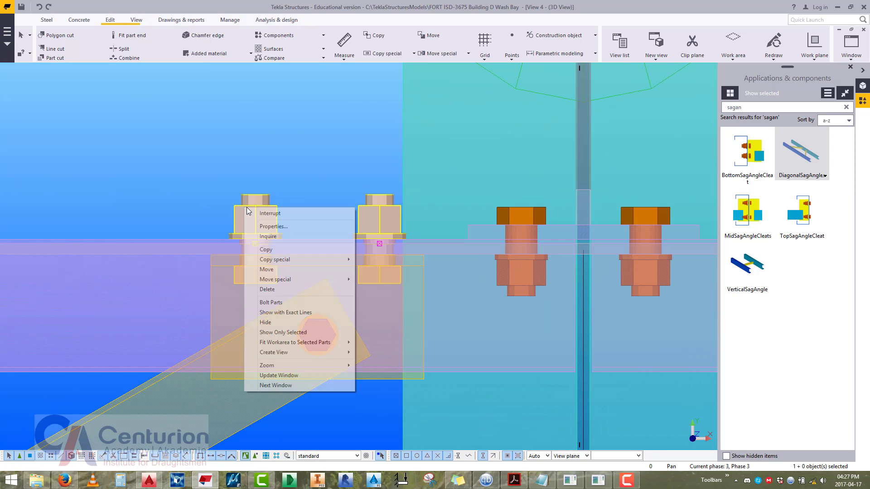
{"action": "left_click", "coordinate": [281, 302]}
{"action": "left_click", "coordinate": [210, 239]}
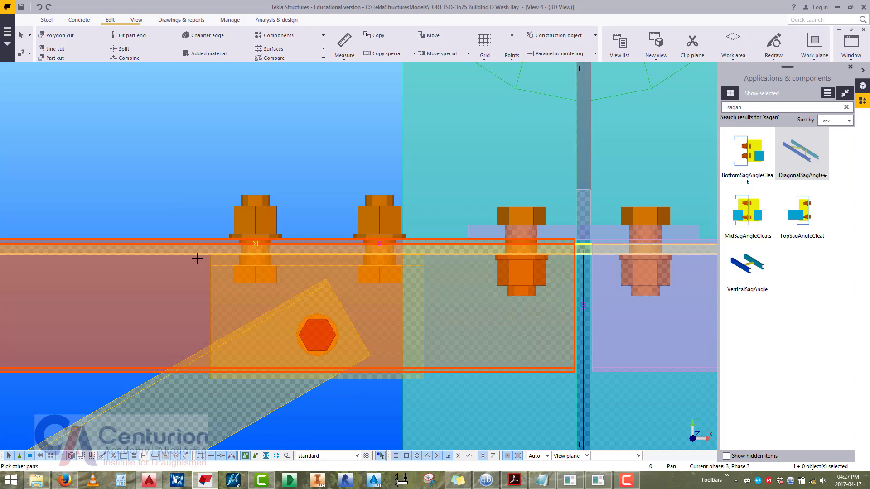
{"action": "middle_click", "coordinate": [183, 185]}
{"action": "right_click", "coordinate": [154, 153]}
{"action": "left_click", "coordinate": [168, 158]}
{"action": "left_click", "coordinate": [178, 199]}
{"action": "scroll", "coordinate": [178, 201], "scroll_direction": "down", "scroll_amount": 18}
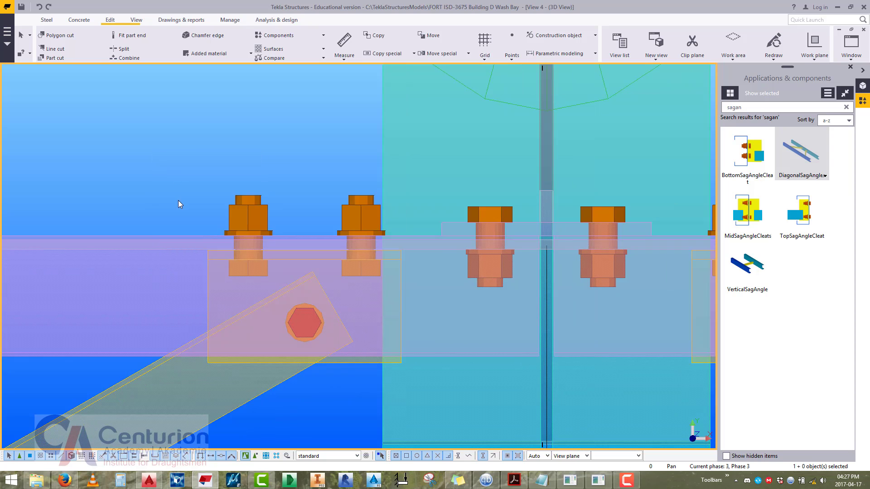
Redraw the roof view and examine the sag angle connections along the purlins and the leftover points around them.
{"action": "right_click", "coordinate": [178, 170]}
{"action": "left_click", "coordinate": [200, 220]}
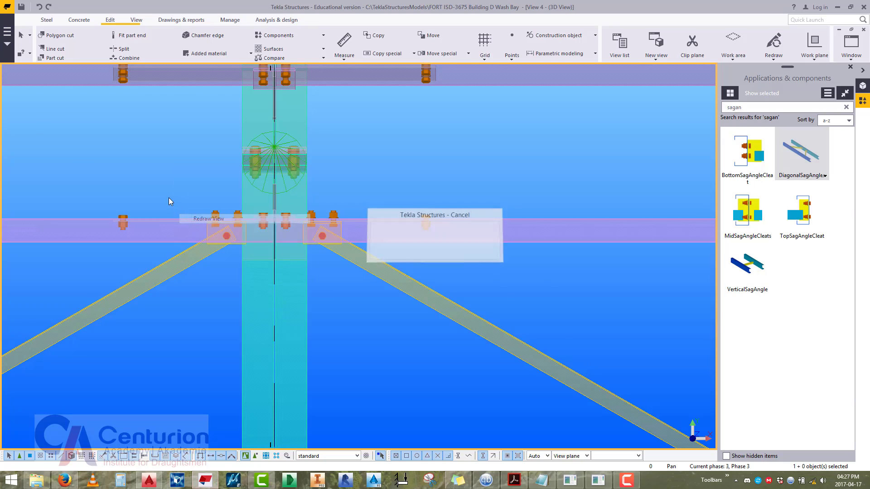
{"action": "scroll", "coordinate": [299, 254], "scroll_direction": "down", "scroll_amount": 5}
{"action": "middle_click_drag", "start_coordinate": [299, 254], "coordinate": [364, 186], "text": "ctrl"}
{"action": "scroll", "coordinate": [233, 210], "scroll_direction": "up", "scroll_amount": 5}
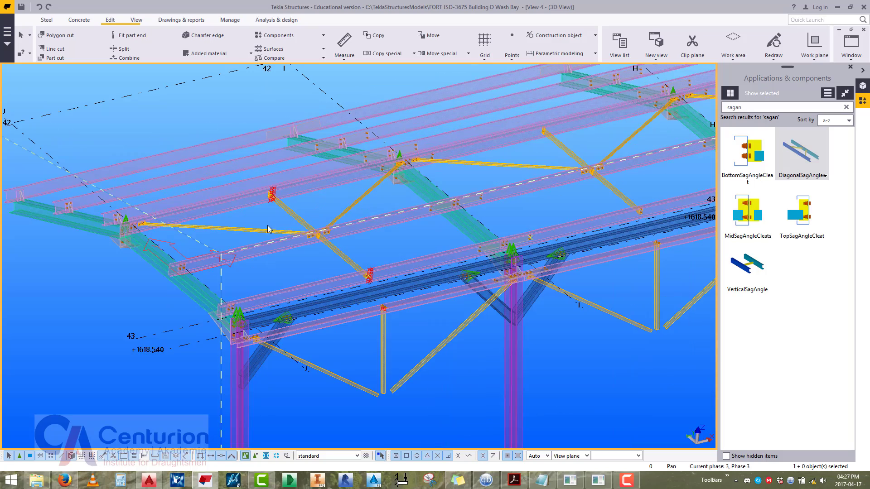
{"action": "scroll", "coordinate": [372, 273], "scroll_direction": "up", "scroll_amount": 7}
{"action": "middle_click_drag", "start_coordinate": [113, 100], "coordinate": [440, 403]}
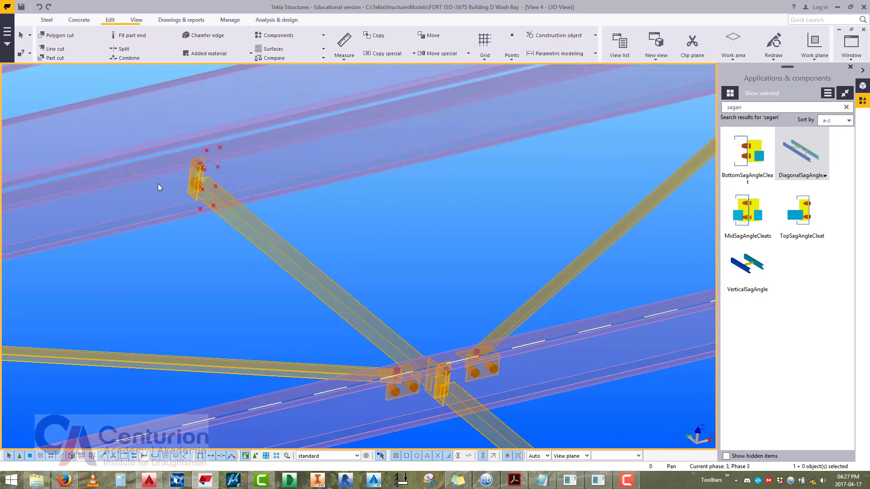
{"action": "scroll", "coordinate": [198, 199], "scroll_direction": "down", "scroll_amount": 4}
{"action": "scroll", "coordinate": [239, 200], "scroll_direction": "down", "scroll_amount": 4}
{"action": "middle_click_drag", "start_coordinate": [239, 201], "coordinate": [310, 217]}
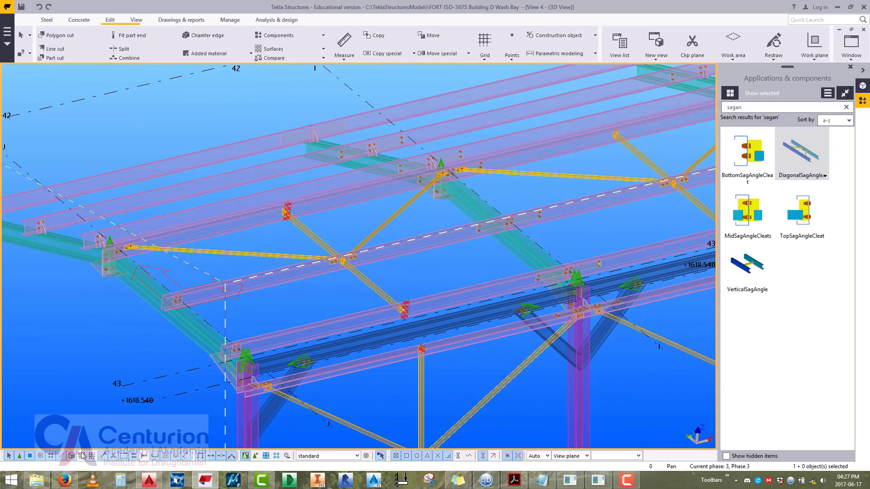
{"action": "scroll", "coordinate": [294, 226], "scroll_direction": "down", "scroll_amount": 8}
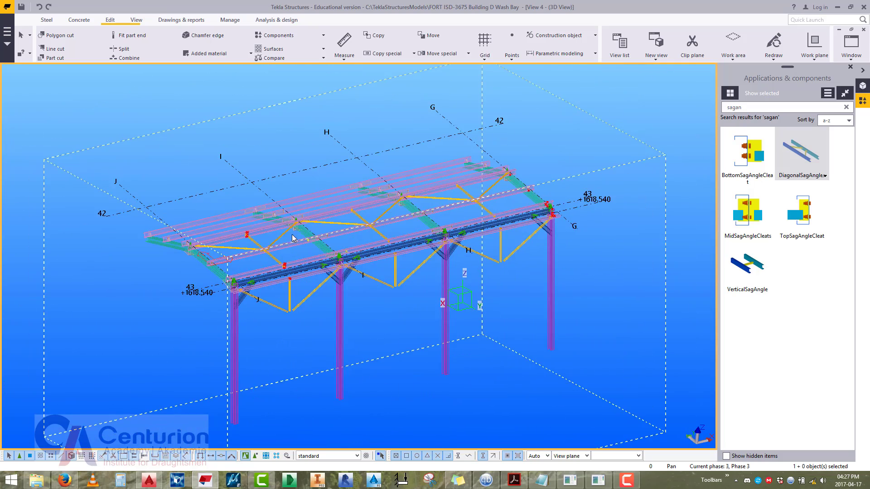
{"action": "scroll", "coordinate": [290, 237], "scroll_direction": "up", "scroll_amount": 2}
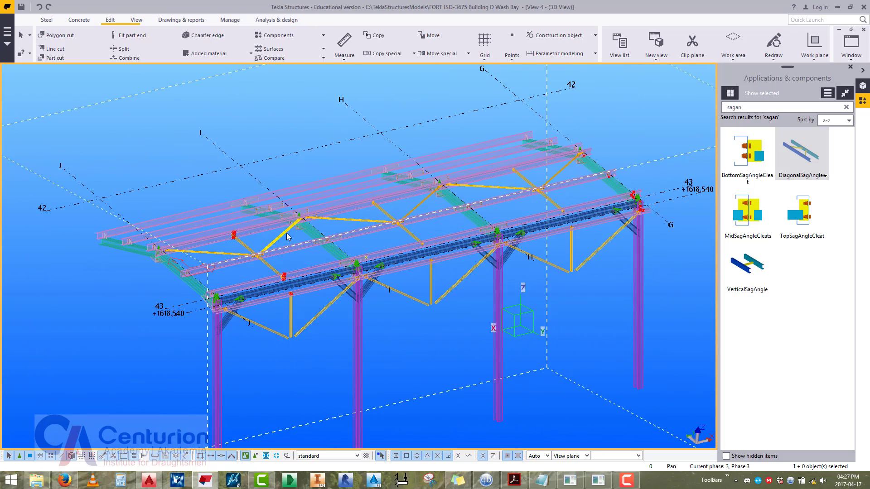
Delete the leftover points around the roof sag angles using points-only selection and close the roof view.
{"action": "left_click", "coordinate": [52, 456]}
{"action": "left_click_drag", "start_coordinate": [164, 104], "coordinate": [646, 354]}
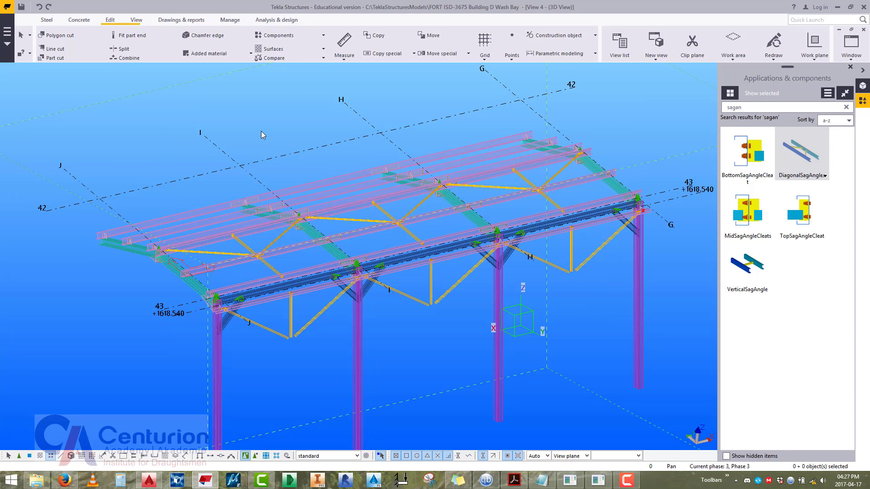
{"action": "left_click", "coordinate": [863, 29]}
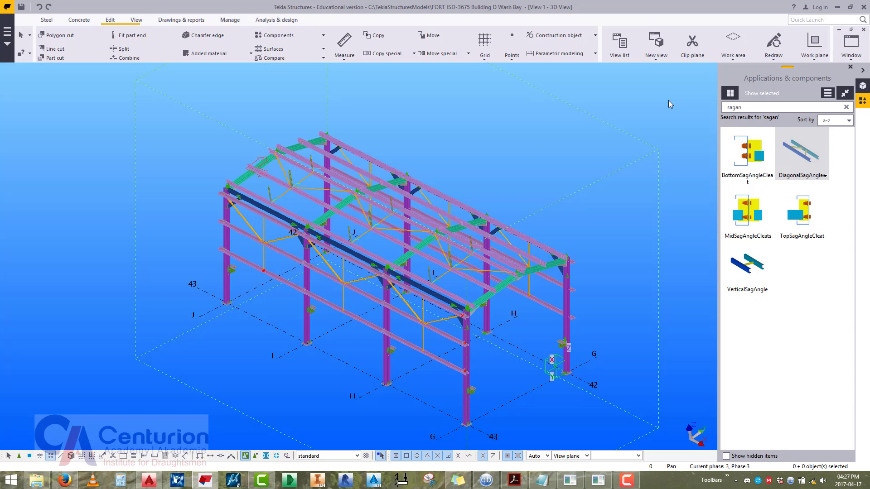
Set the work plane parallel to the view plane of the 3D view showing the whole wash bay.
{"action": "scroll", "coordinate": [489, 168], "scroll_direction": "down", "scroll_amount": 3}
{"action": "middle_click_drag", "start_coordinate": [489, 168], "coordinate": [234, 318], "text": "ctrl"}
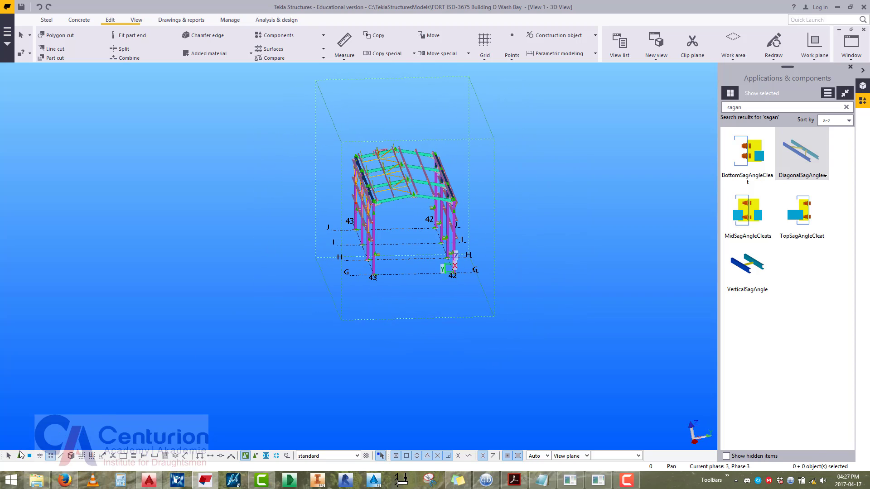
{"action": "middle_click_drag", "start_coordinate": [249, 255], "coordinate": [229, 299]}
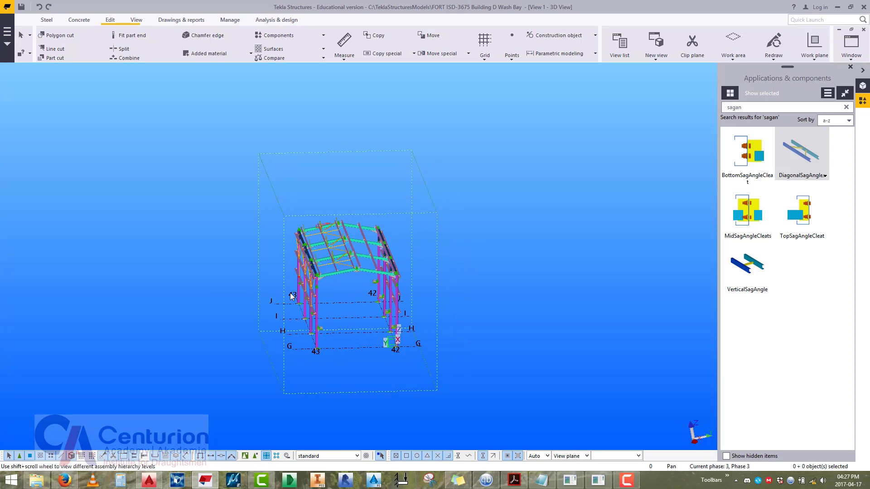
{"action": "left_click", "coordinate": [136, 20]}
{"action": "left_click", "coordinate": [249, 50]}
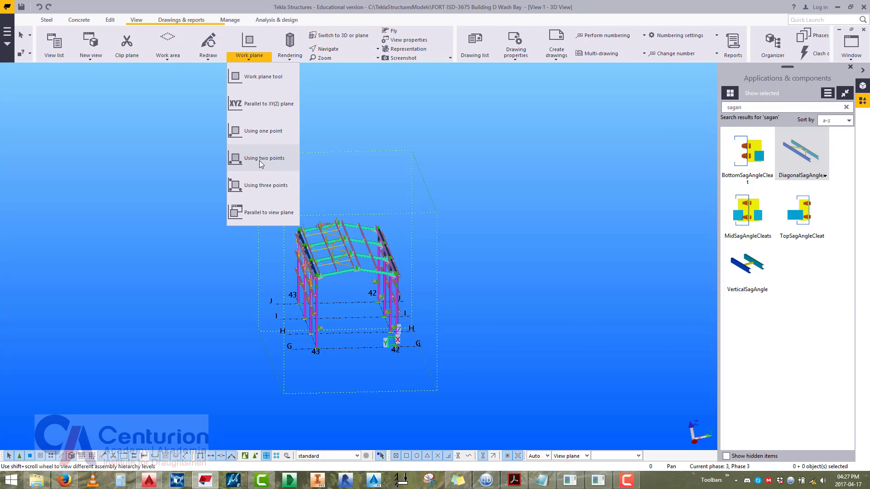
{"action": "left_click", "coordinate": [252, 213]}
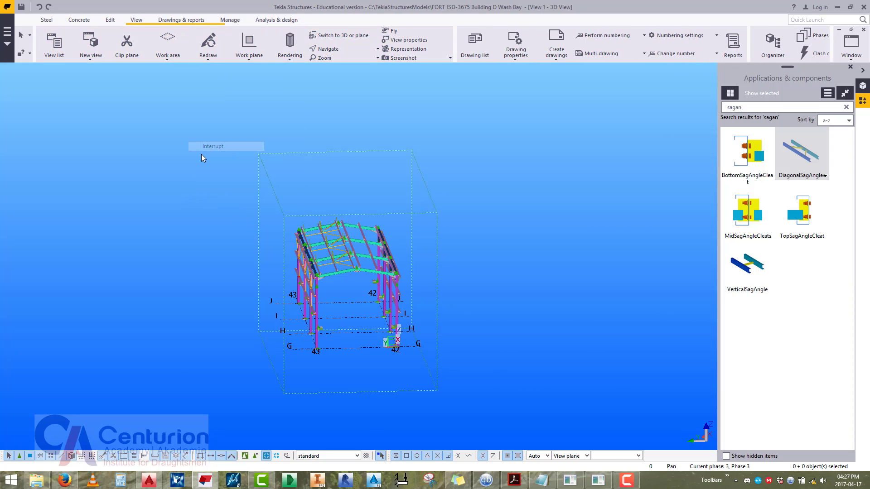
{"action": "left_click", "coordinate": [201, 154]}
Copy-mirror the diagonal and straight roof sag angle assemblies of all three bays across the building centreline, with X0 5200, Y0 3290 and angle 0.
{"action": "scroll", "coordinate": [366, 215], "scroll_direction": "up", "scroll_amount": 6}
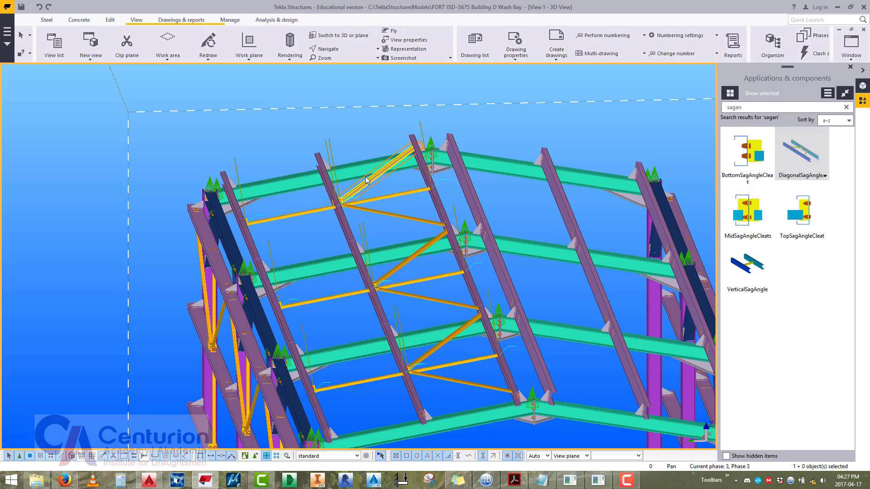
{"action": "left_click", "coordinate": [370, 178]}
{"action": "left_click", "coordinate": [385, 197], "text": "shift"}
{"action": "left_click", "coordinate": [383, 212], "text": "shift"}
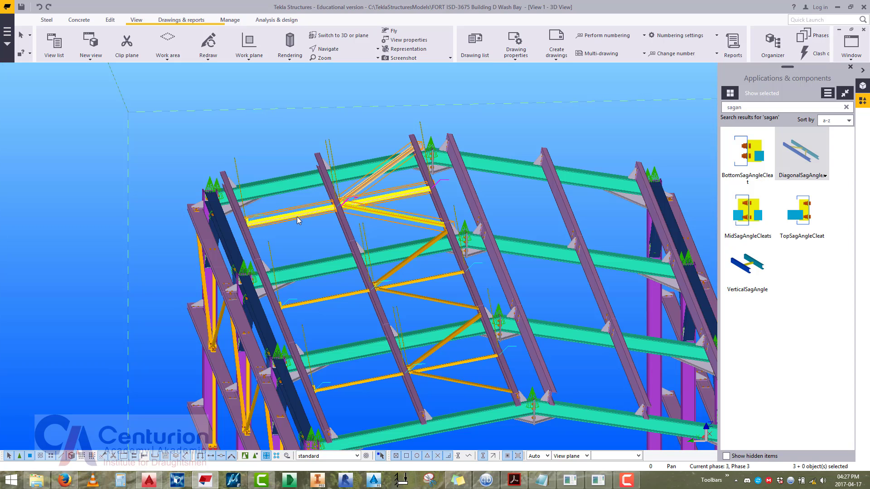
{"action": "left_click", "coordinate": [295, 216], "text": "shift"}
{"action": "left_click", "coordinate": [414, 289], "text": "shift"}
{"action": "left_click", "coordinate": [417, 300], "text": "shift"}
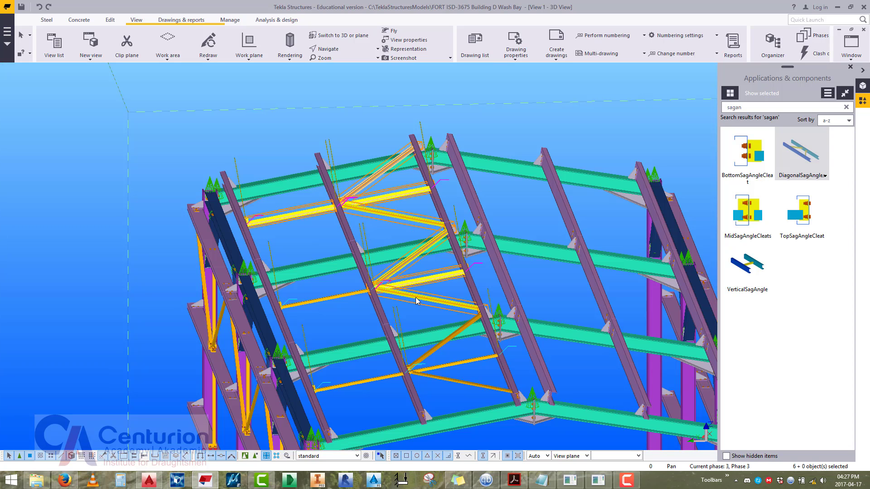
{"action": "left_click", "coordinate": [346, 298], "text": "shift"}
{"action": "middle_click_drag", "start_coordinate": [358, 302], "coordinate": [334, 245]}
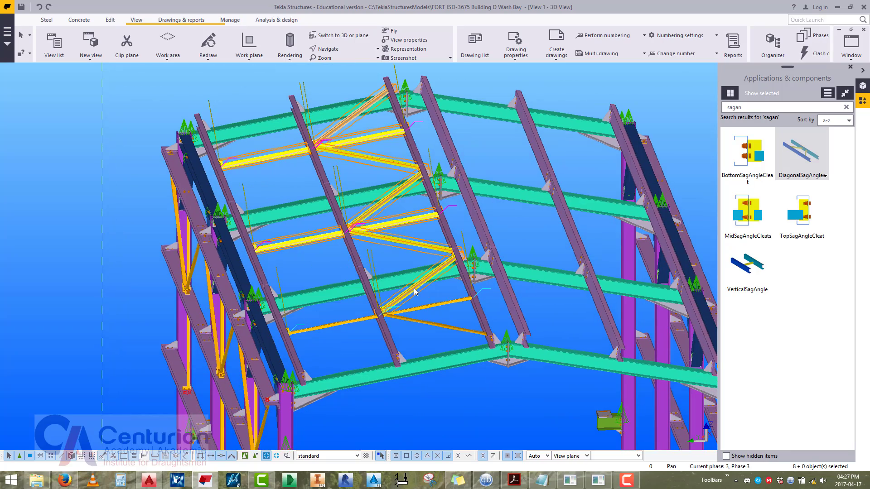
{"action": "left_click", "coordinate": [424, 312], "text": "shift"}
{"action": "left_click", "coordinate": [426, 329], "text": "shift"}
{"action": "left_click", "coordinate": [360, 323], "text": "shift"}
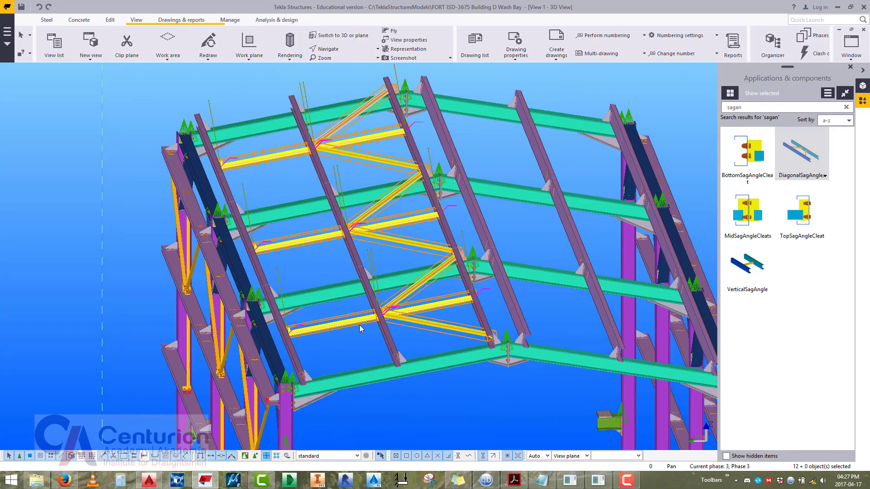
{"action": "scroll", "coordinate": [362, 327], "scroll_direction": "down", "scroll_amount": 3}
{"action": "middle_click_drag", "start_coordinate": [361, 327], "coordinate": [385, 250]}
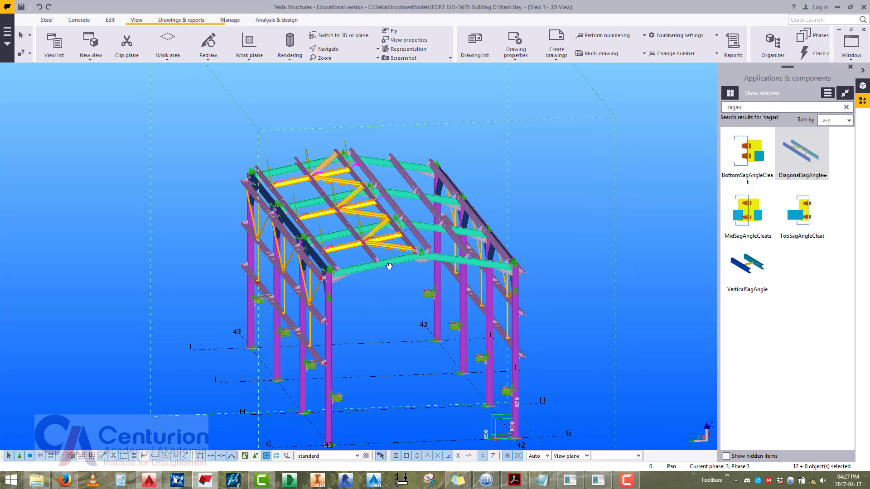
{"action": "right_click", "coordinate": [385, 250]}
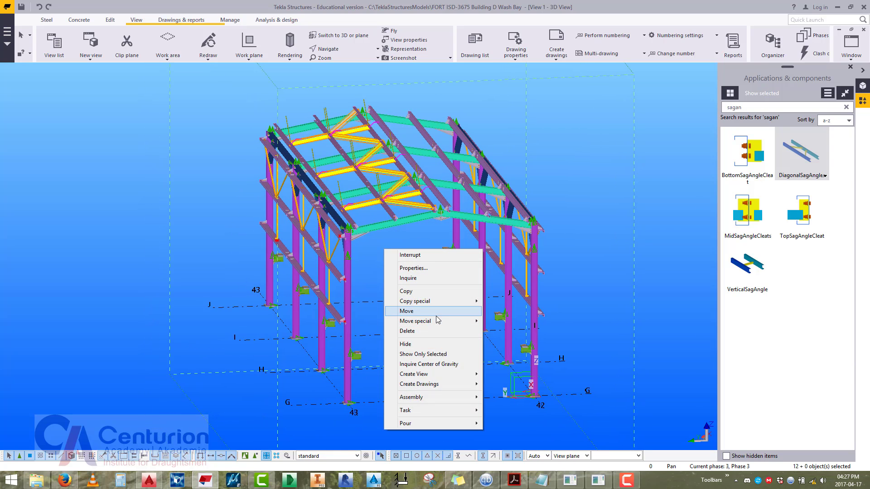
{"action": "mouse_move", "coordinate": [446, 301]}
{"action": "left_click", "coordinate": [513, 322]}
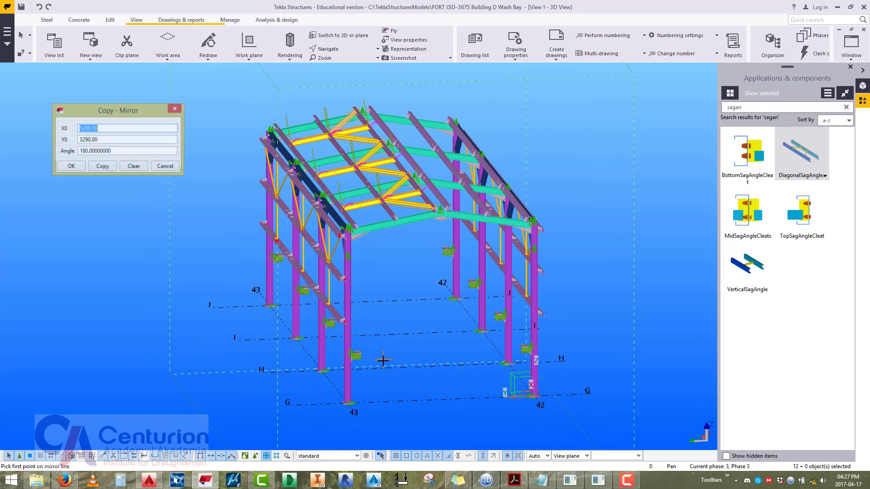
{"action": "left_click", "coordinate": [415, 367]}
{"action": "left_click", "coordinate": [388, 333]}
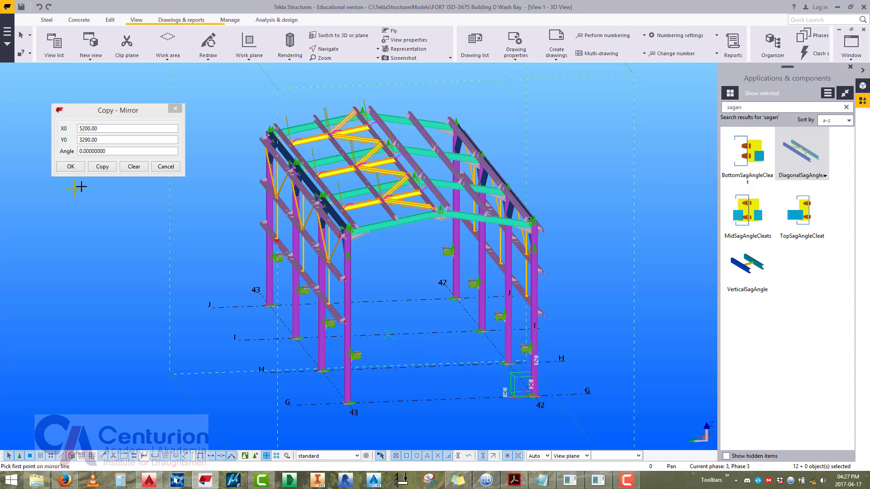
{"action": "left_click", "coordinate": [102, 166]}
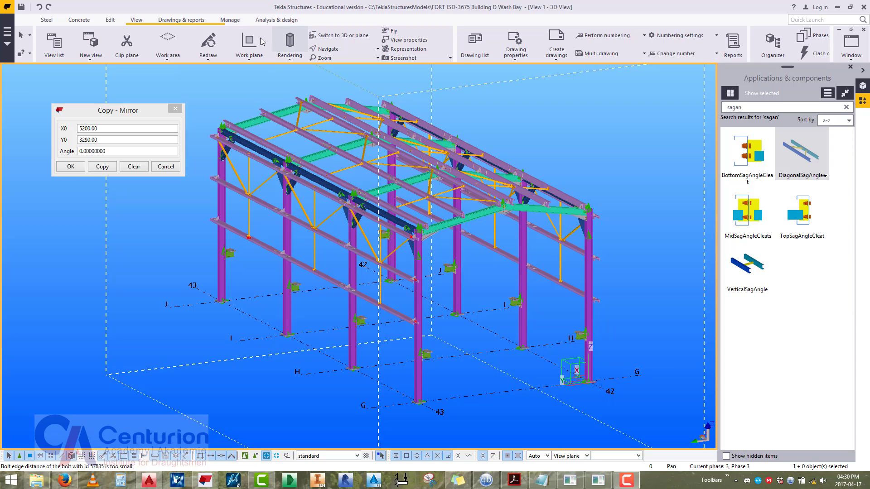
Open the Phase Manager and select all objects belonging to Phase 3 to check them in the model.
{"action": "left_click", "coordinate": [230, 20]}
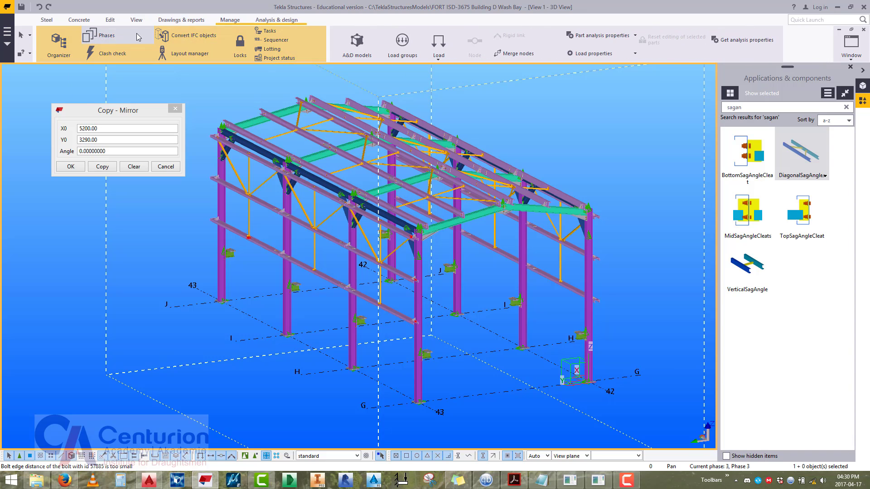
{"action": "left_click", "coordinate": [102, 36]}
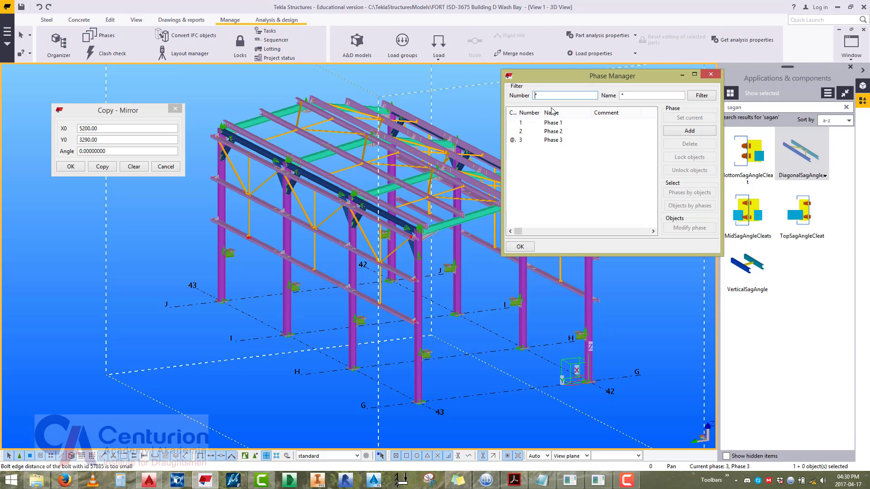
{"action": "left_click", "coordinate": [566, 141]}
{"action": "left_click", "coordinate": [690, 205]}
{"action": "scroll", "coordinate": [279, 254], "scroll_direction": "up", "scroll_amount": 2}
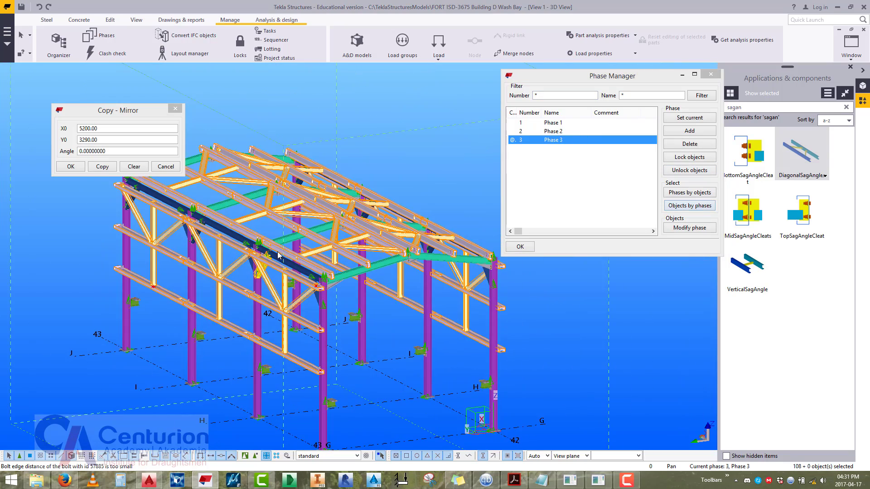
{"action": "middle_click_drag", "start_coordinate": [278, 254], "coordinate": [356, 294], "text": "ctrl"}
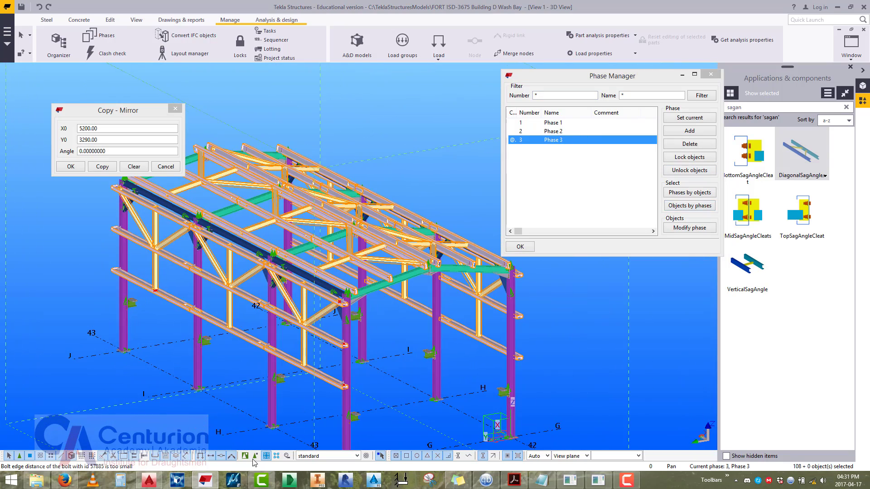
Reselect the Phase 3 objects at individual object level within components and examine the purlins, sag angles, cleats and bolts included.
{"action": "left_click", "coordinate": [491, 288]}
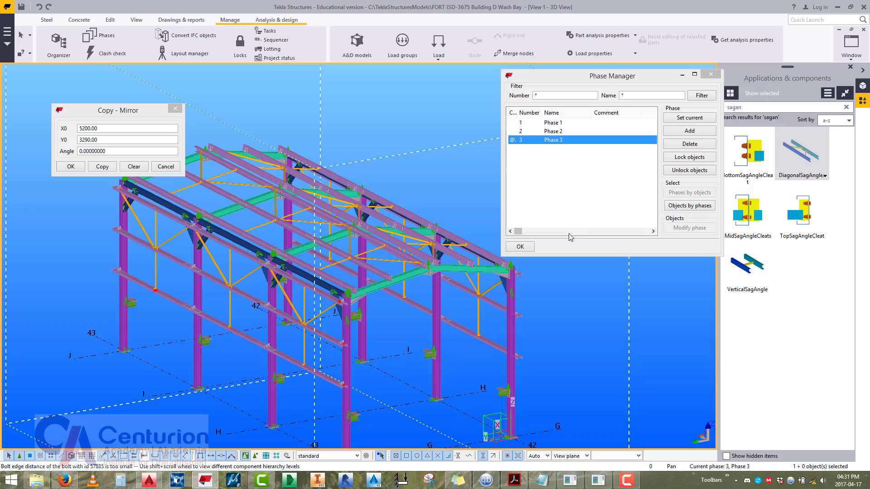
{"action": "left_click", "coordinate": [688, 206]}
{"action": "scroll", "coordinate": [321, 330], "scroll_direction": "up", "scroll_amount": 8}
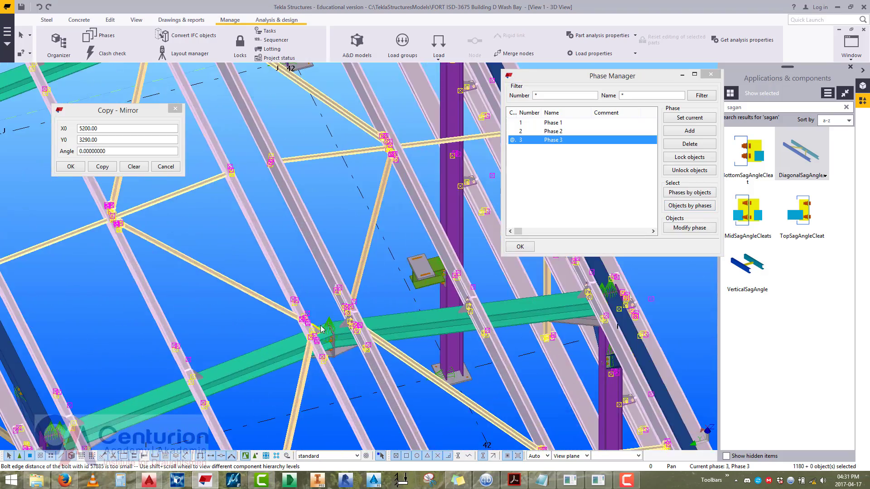
{"action": "scroll", "coordinate": [321, 330], "scroll_direction": "down", "scroll_amount": 12}
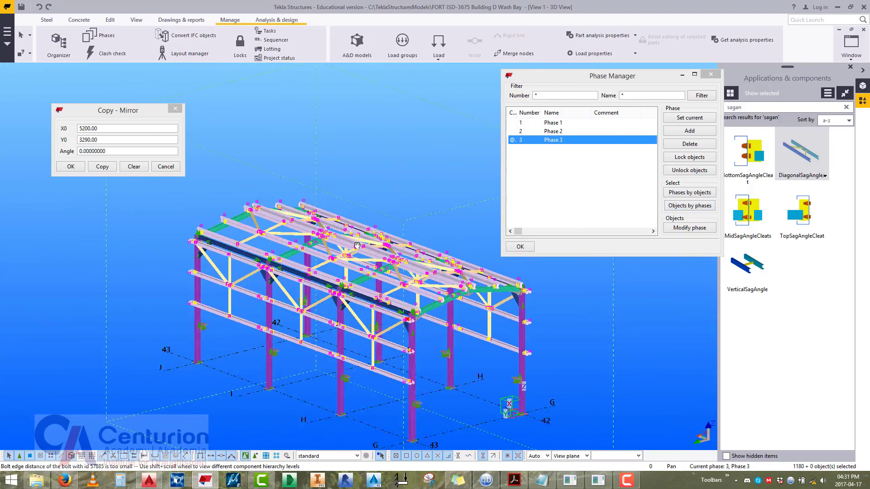
{"action": "scroll", "coordinate": [248, 236], "scroll_direction": "up", "scroll_amount": 10}
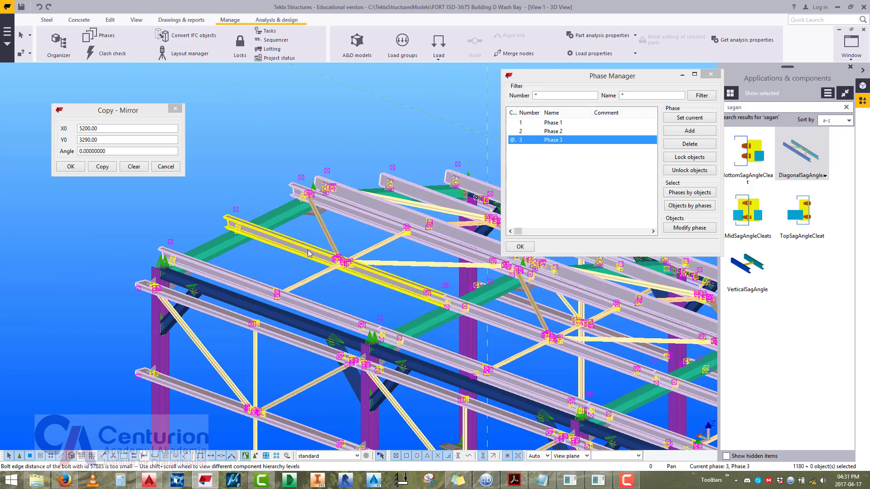
{"action": "scroll", "coordinate": [225, 341], "scroll_direction": "down", "scroll_amount": 5}
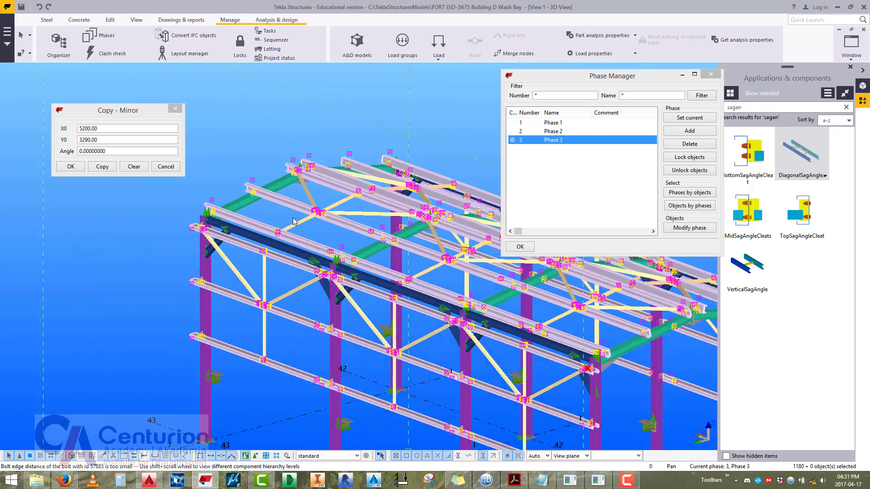
{"action": "scroll", "coordinate": [294, 222], "scroll_direction": "down", "scroll_amount": 4}
Select the objects of Phase 1 and of Phase 2 in turn to check which members belong to each phase.
{"action": "left_click", "coordinate": [549, 124]}
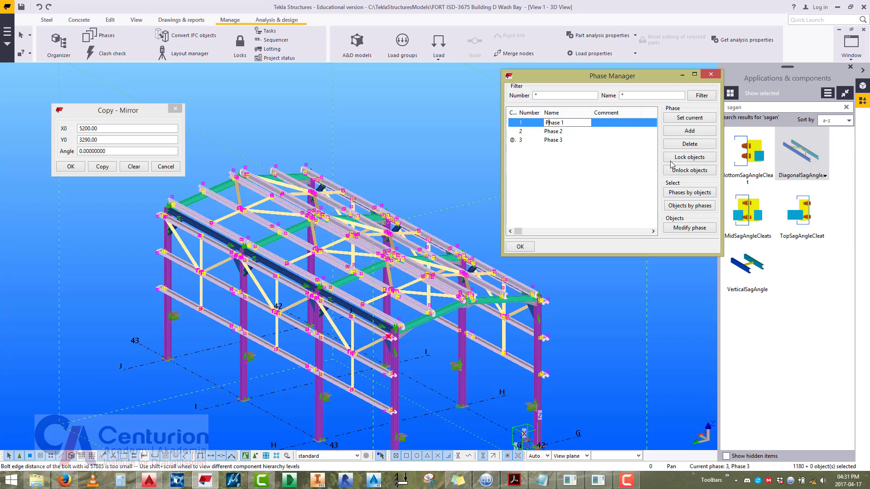
{"action": "left_click", "coordinate": [690, 205]}
{"action": "middle_click_drag", "start_coordinate": [408, 272], "coordinate": [446, 314], "text": "ctrl"}
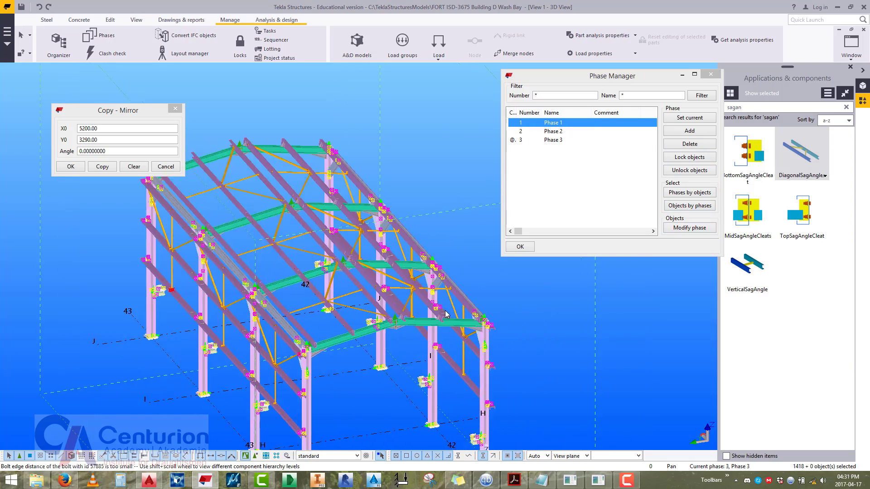
{"action": "scroll", "coordinate": [446, 314], "scroll_direction": "up", "scroll_amount": 5}
{"action": "left_click", "coordinate": [552, 131]}
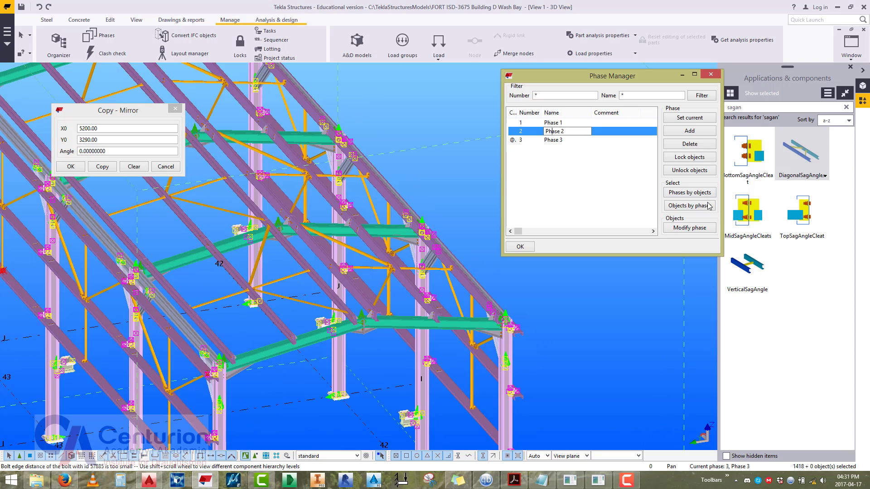
{"action": "left_click", "coordinate": [688, 207]}
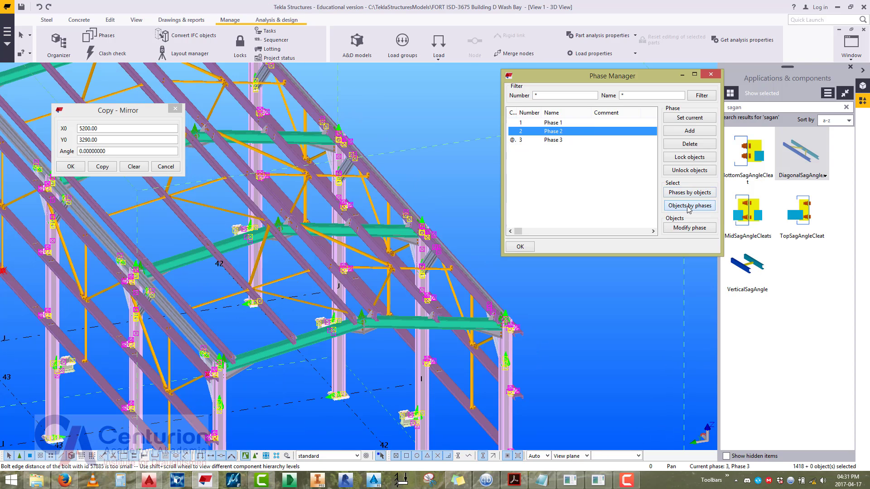
Make Phase 2 the current phase and close the Phase Manager.
{"action": "left_click", "coordinate": [690, 118]}
{"action": "scroll", "coordinate": [318, 254], "scroll_direction": "down", "scroll_amount": 4}
{"action": "middle_click_drag", "start_coordinate": [317, 253], "coordinate": [291, 314]}
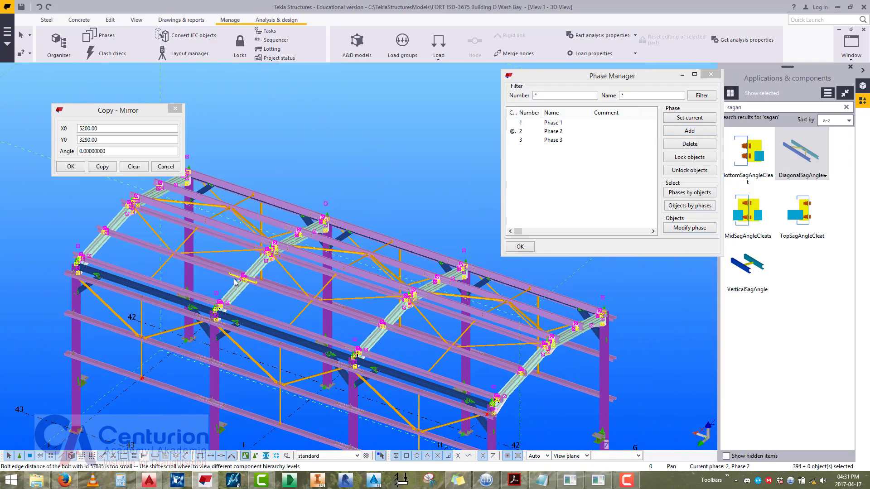
{"action": "left_click", "coordinate": [709, 75]}
{"action": "scroll", "coordinate": [708, 82], "scroll_direction": "down", "scroll_amount": 2}
Switch to View 2 and show the rafter near grid line 43 and its purlin cleat up close.
{"action": "left_click", "coordinate": [851, 45]}
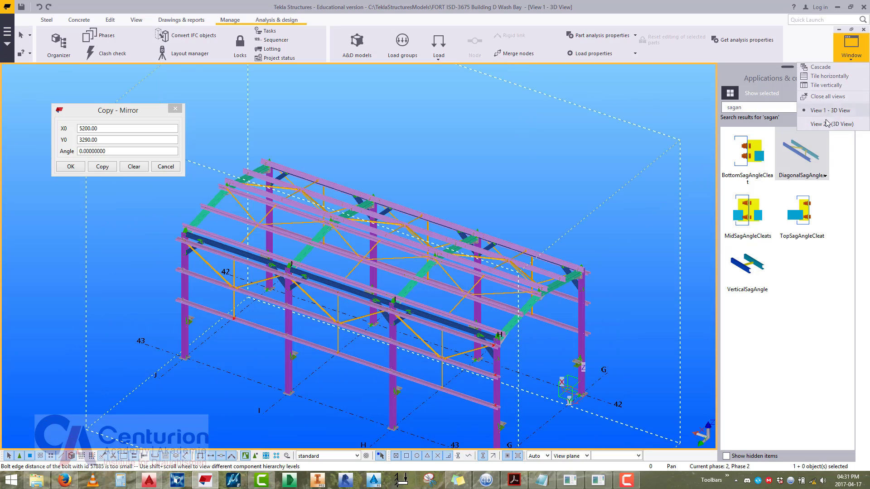
{"action": "left_click", "coordinate": [832, 124]}
{"action": "scroll", "coordinate": [350, 241], "scroll_direction": "down", "scroll_amount": 2}
{"action": "scroll", "coordinate": [367, 217], "scroll_direction": "up", "scroll_amount": 6}
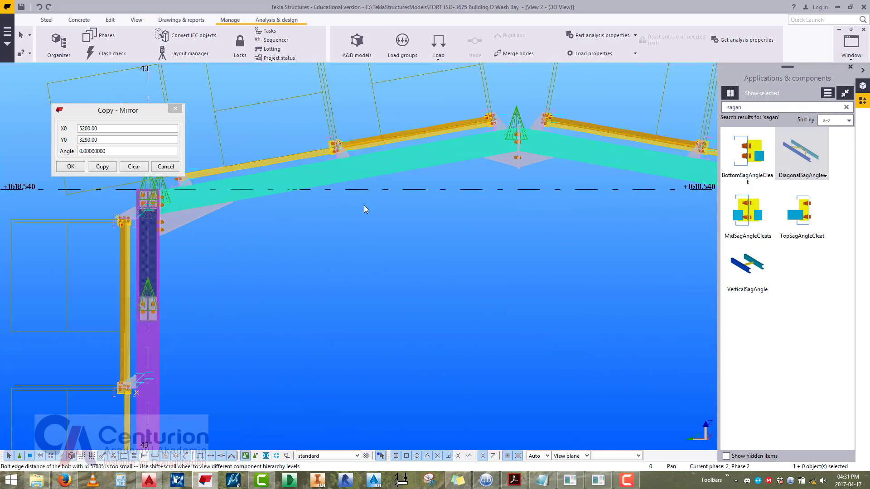
{"action": "middle_click_drag", "start_coordinate": [317, 154], "coordinate": [347, 263]}
{"action": "scroll", "coordinate": [340, 264], "scroll_direction": "up", "scroll_amount": 9}
{"action": "middle_click_drag", "start_coordinate": [340, 296], "coordinate": [405, 288]}
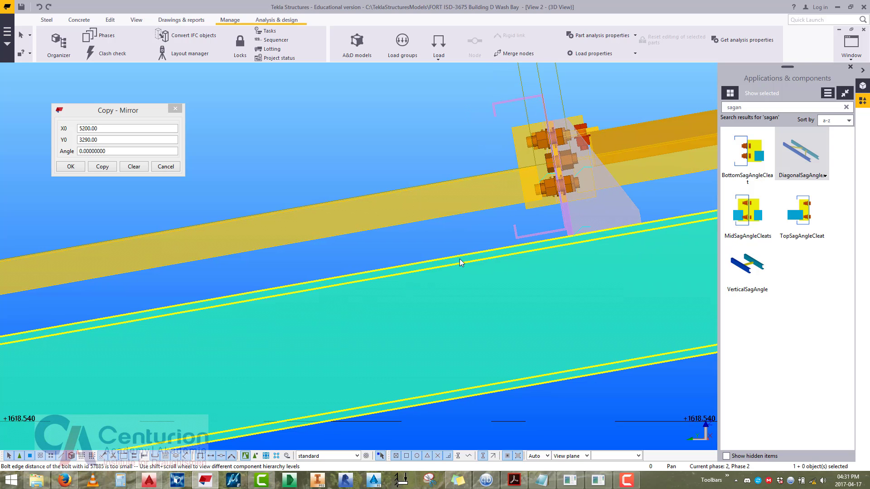
Create a new view from two points picked along the top flange of the sloping rafter near grid line 43.
{"action": "left_click", "coordinate": [135, 21]}
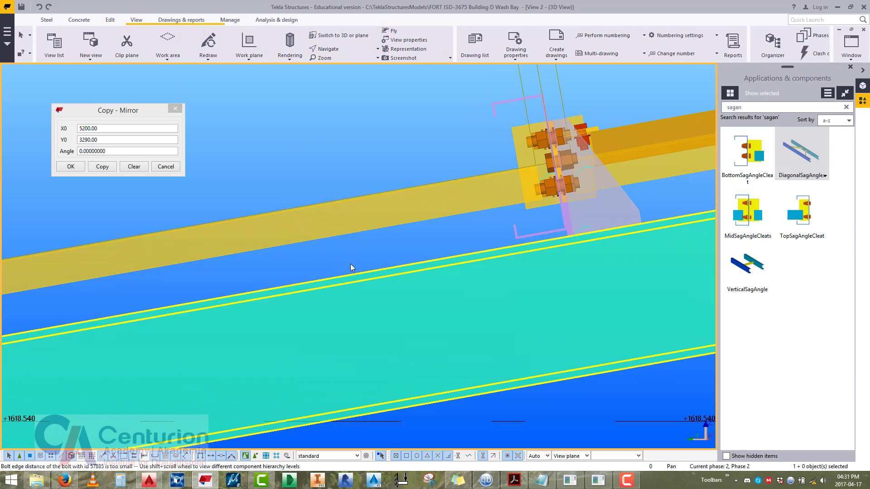
{"action": "left_click", "coordinate": [100, 45]}
{"action": "left_click", "coordinate": [104, 100]}
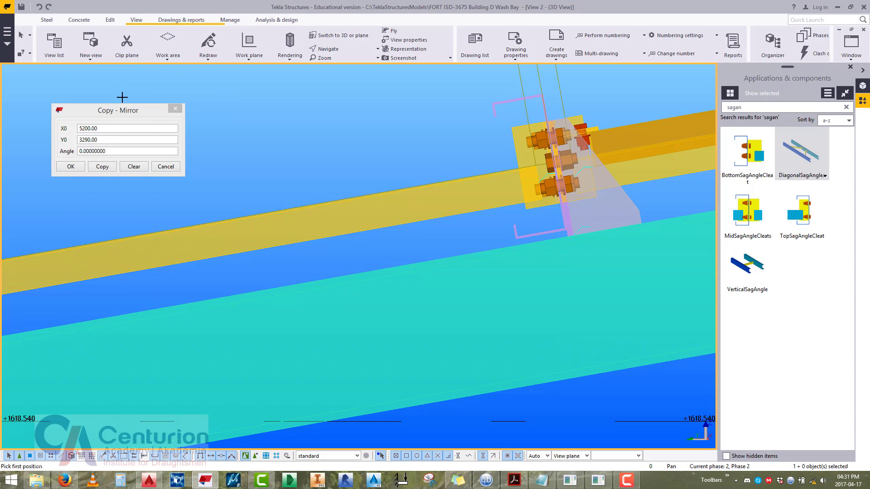
{"action": "left_click", "coordinate": [420, 262]}
{"action": "left_click", "coordinate": [294, 284]}
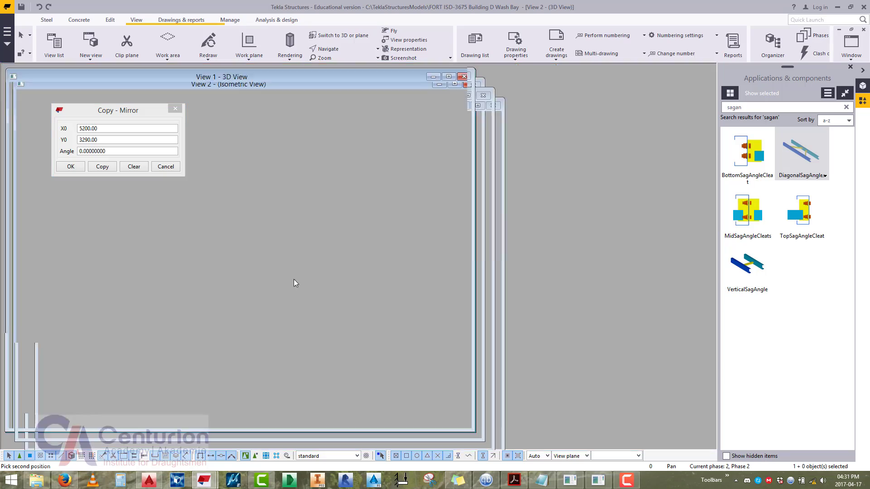
{"action": "right_click", "coordinate": [294, 189]}
{"action": "key", "text": "Escape"}
Switch the new roof-slope view to plane view and inspect the rafters and sag angles around grid H.
{"action": "scroll", "coordinate": [265, 279], "scroll_direction": "up", "scroll_amount": 15}
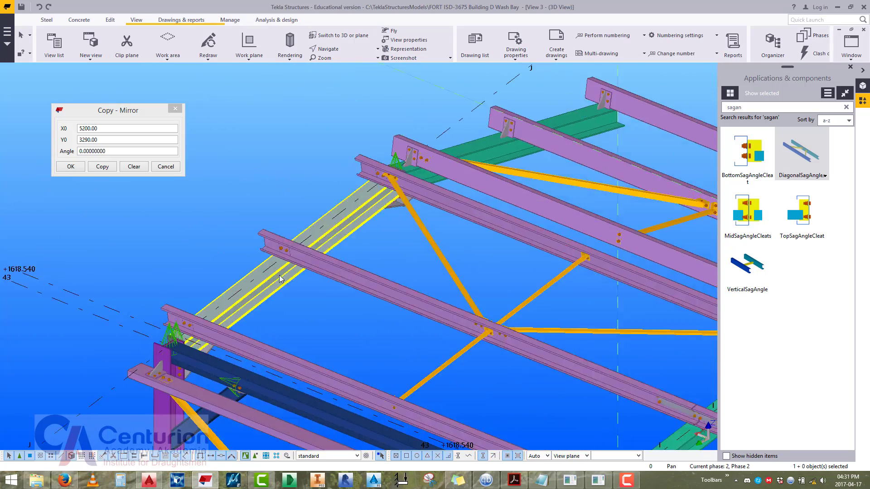
{"action": "middle_click_drag", "start_coordinate": [270, 282], "coordinate": [252, 239], "text": "ctrl"}
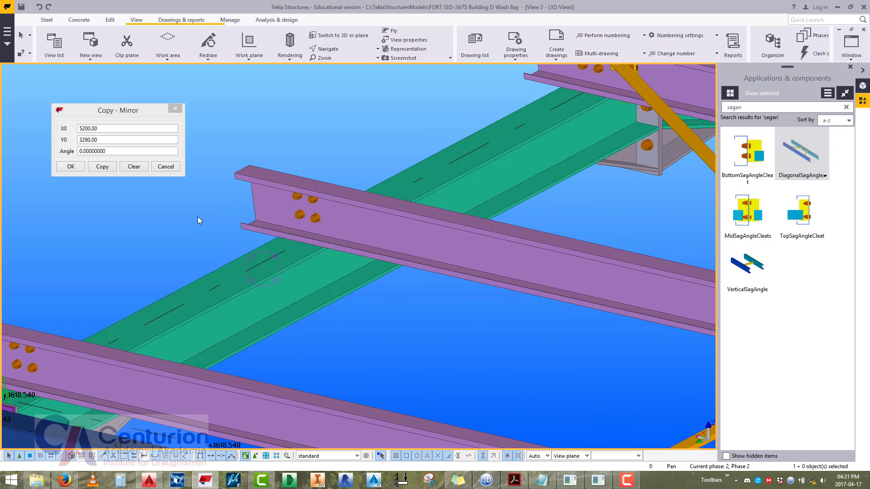
{"action": "key", "text": "ctrl+p"}
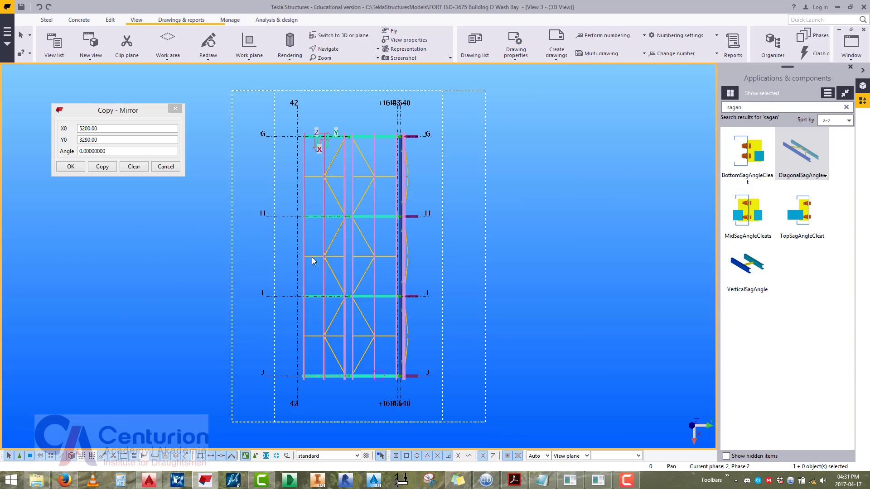
{"action": "scroll", "coordinate": [353, 235], "scroll_direction": "up", "scroll_amount": 5}
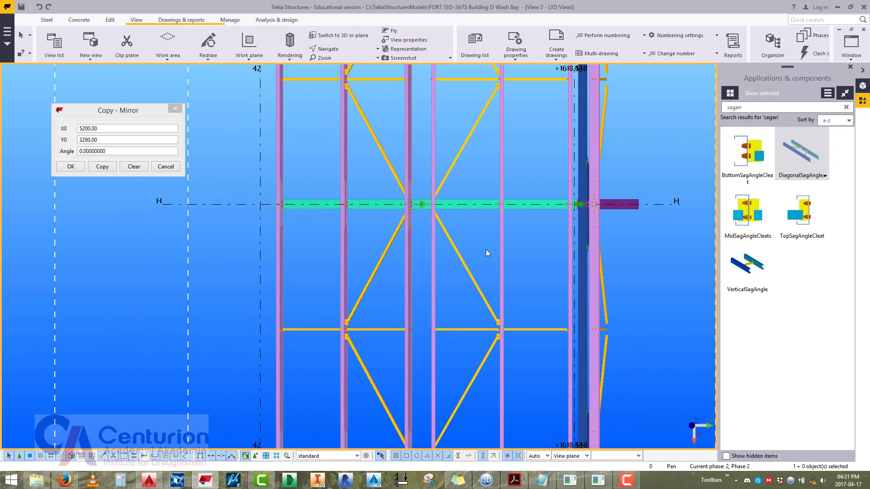
{"action": "scroll", "coordinate": [486, 249], "scroll_direction": "down", "scroll_amount": 1}
{"action": "scroll", "coordinate": [424, 229], "scroll_direction": "up", "scroll_amount": 5}
{"action": "middle_click_drag", "start_coordinate": [382, 258], "coordinate": [522, 293]}
{"action": "middle_click_drag", "start_coordinate": [643, 183], "coordinate": [416, 86]}
{"action": "scroll", "coordinate": [419, 220], "scroll_direction": "down", "scroll_amount": 8}
{"action": "scroll", "coordinate": [418, 220], "scroll_direction": "down", "scroll_amount": 3}
{"action": "scroll", "coordinate": [399, 240], "scroll_direction": "up", "scroll_amount": 5}
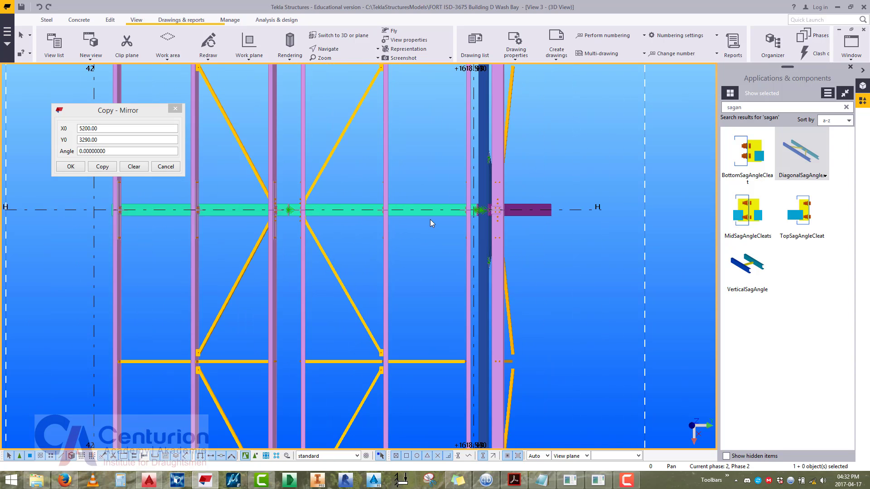
Select the grid H and grid I rafters on the roof slope next to grid line 43.
{"action": "scroll", "coordinate": [427, 236], "scroll_direction": "down", "scroll_amount": 2}
{"action": "left_click", "coordinate": [425, 331], "text": "ctrl"}
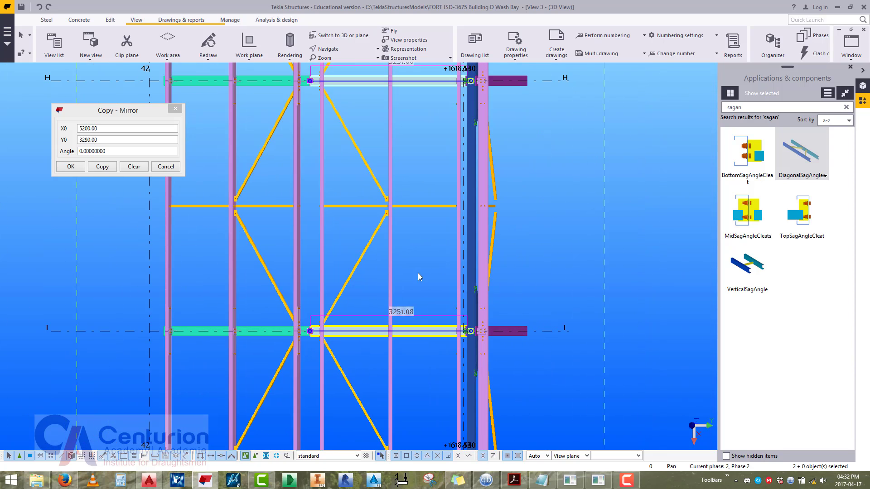
{"action": "middle_click_drag", "start_coordinate": [407, 186], "coordinate": [408, 241]}
{"action": "scroll", "coordinate": [399, 223], "scroll_direction": "up", "scroll_amount": 1}
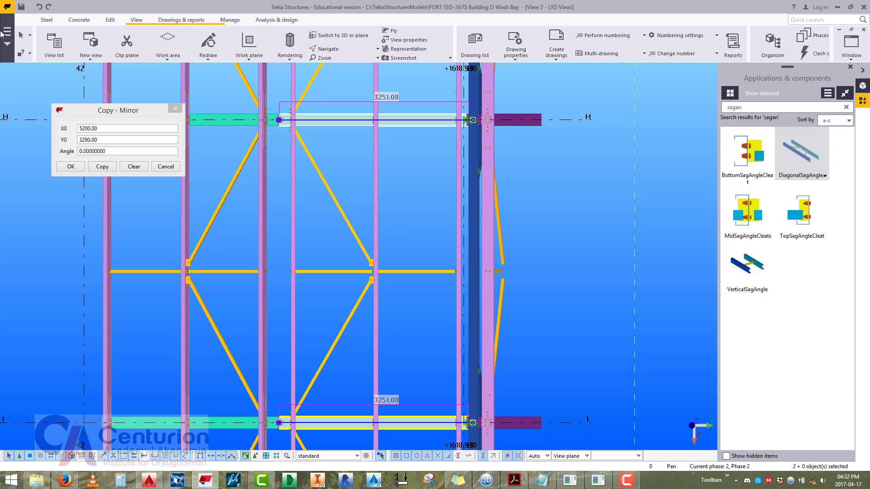
Load the standard steel beam attributes, then set part prefix m, assembly prefix BR, name Bracing, profile L100*100*8 and class 6.
{"action": "left_click", "coordinate": [44, 22]}
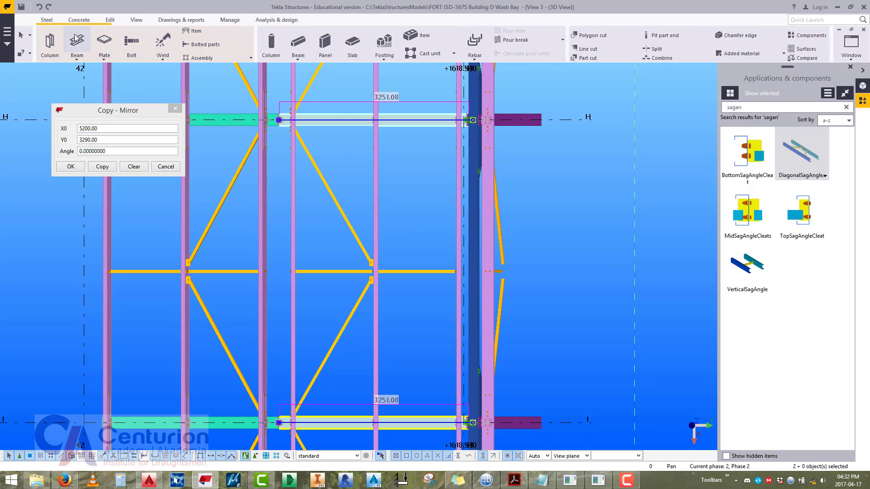
{"action": "double_click", "coordinate": [77, 43]}
{"action": "left_click", "coordinate": [176, 110]}
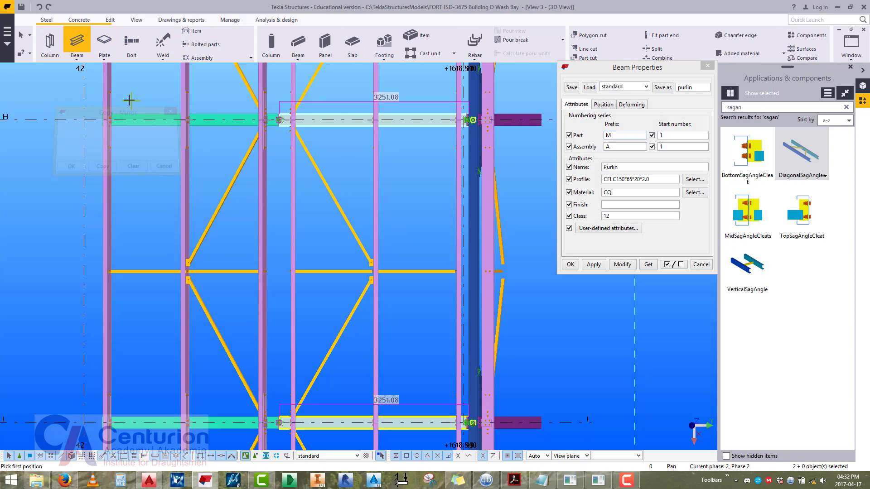
{"action": "right_click", "coordinate": [126, 97]}
{"action": "left_click", "coordinate": [136, 104]}
{"action": "left_click", "coordinate": [625, 136]}
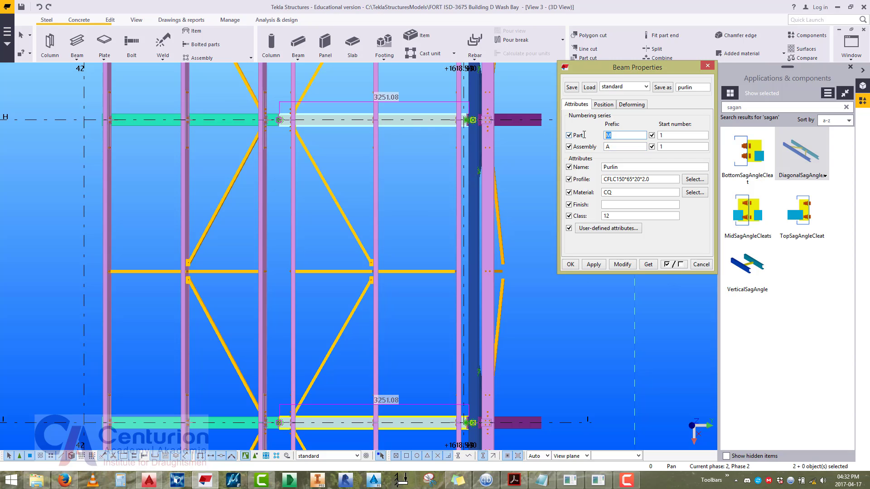
{"action": "left_click", "coordinate": [590, 88]}
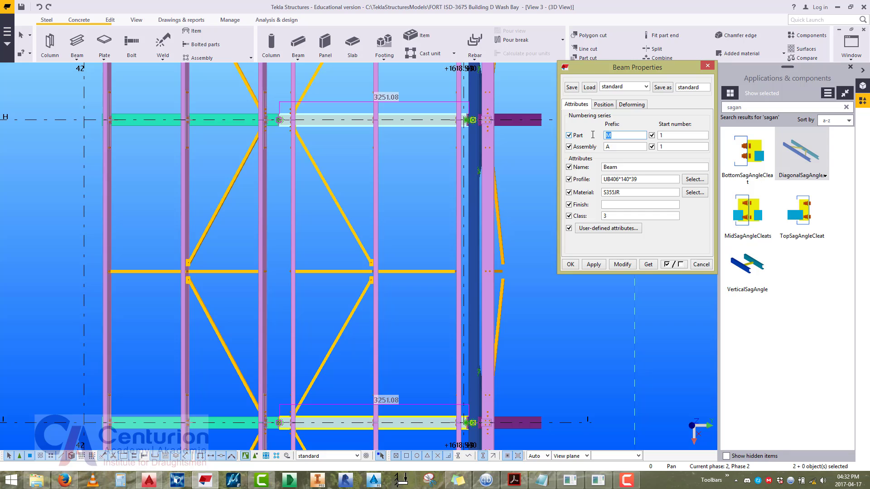
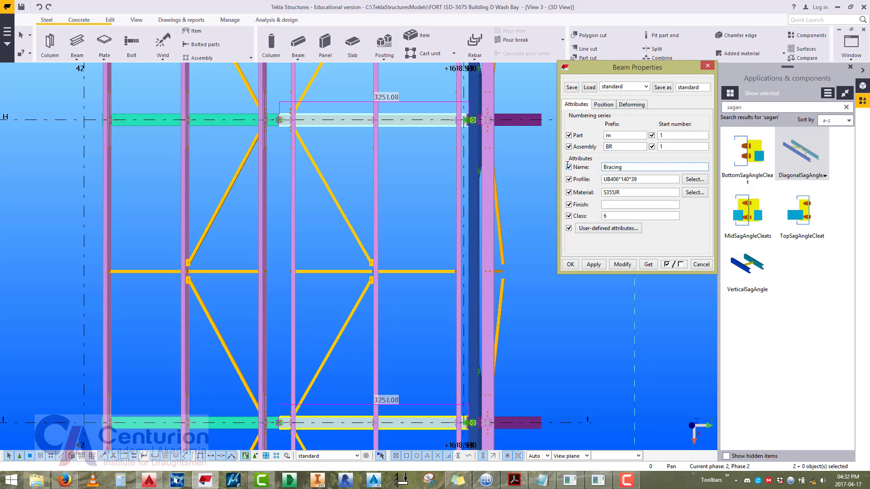
{"action": "left_click_drag", "start_coordinate": [597, 182], "coordinate": [586, 186]}
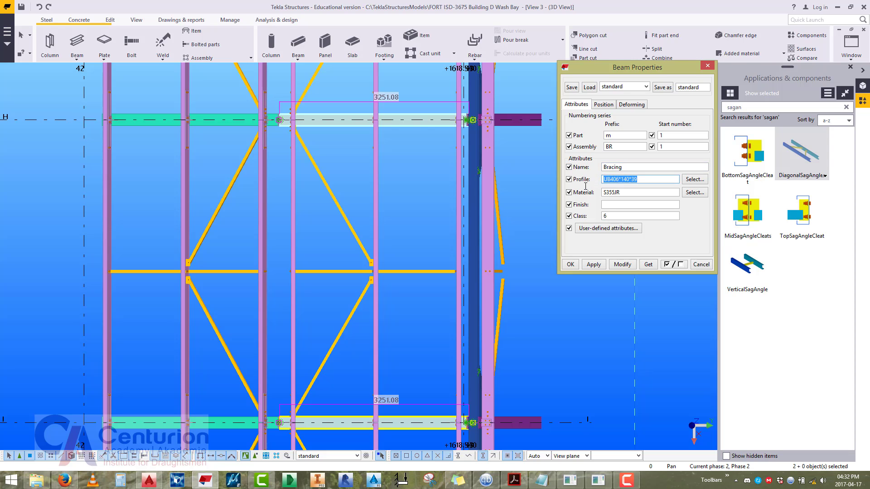
{"action": "type", "text": "L100*100*8"}
Try modifying the selected grid H and I rafters with the L100*100*8 bracing properties and check the ridge connection.
{"action": "left_click", "coordinate": [622, 265]}
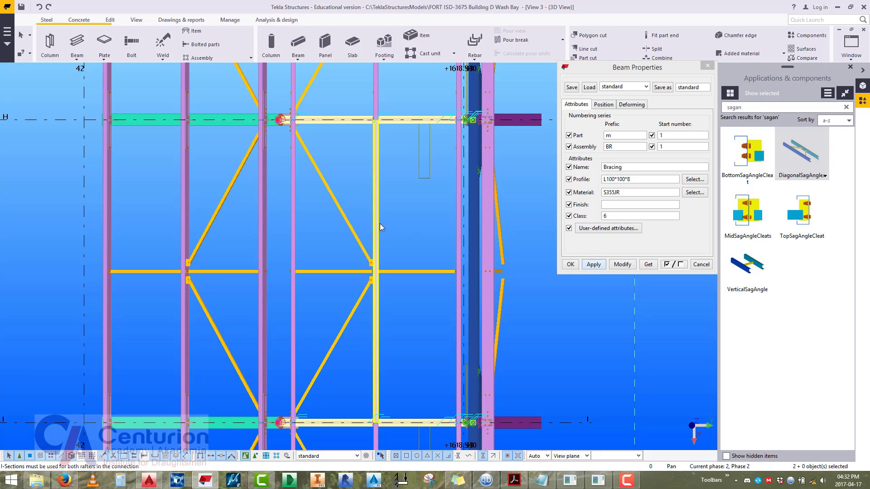
{"action": "middle_click_drag", "start_coordinate": [379, 227], "coordinate": [390, 208]}
{"action": "left_click", "coordinate": [73, 37]}
{"action": "scroll", "coordinate": [271, 114], "scroll_direction": "up", "scroll_amount": 10}
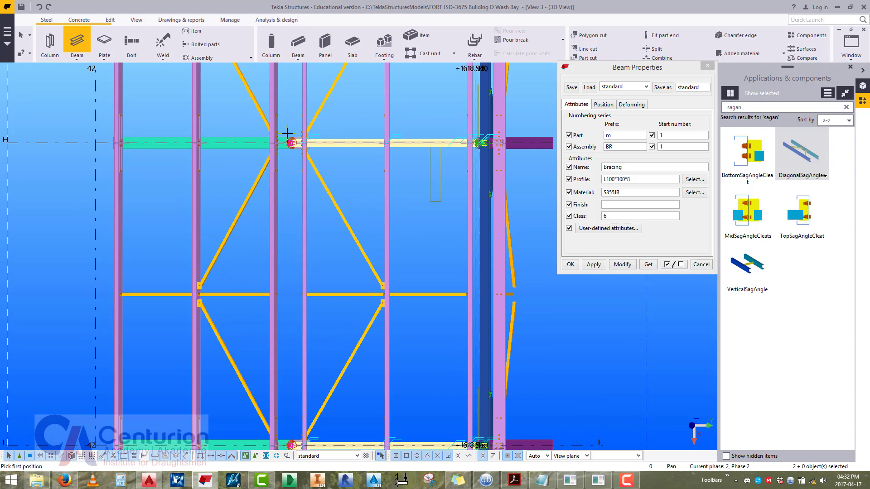
{"action": "key", "text": "Escape"}
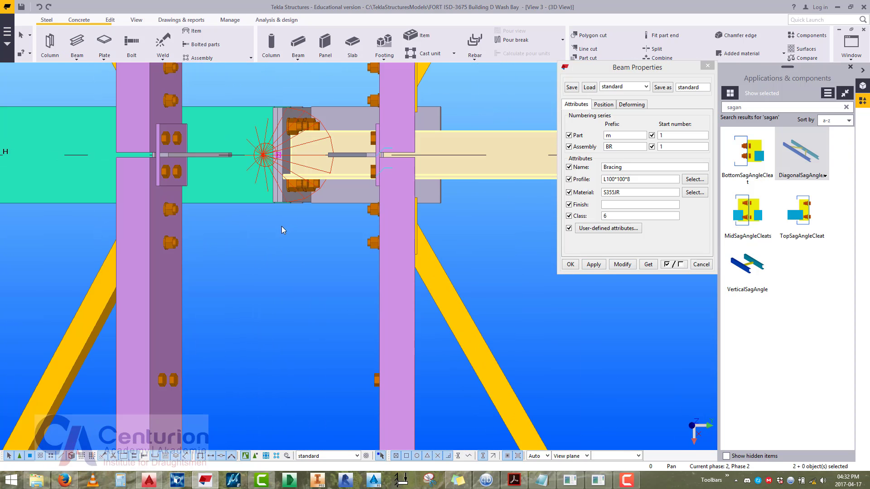
{"action": "left_click", "coordinate": [268, 158]}
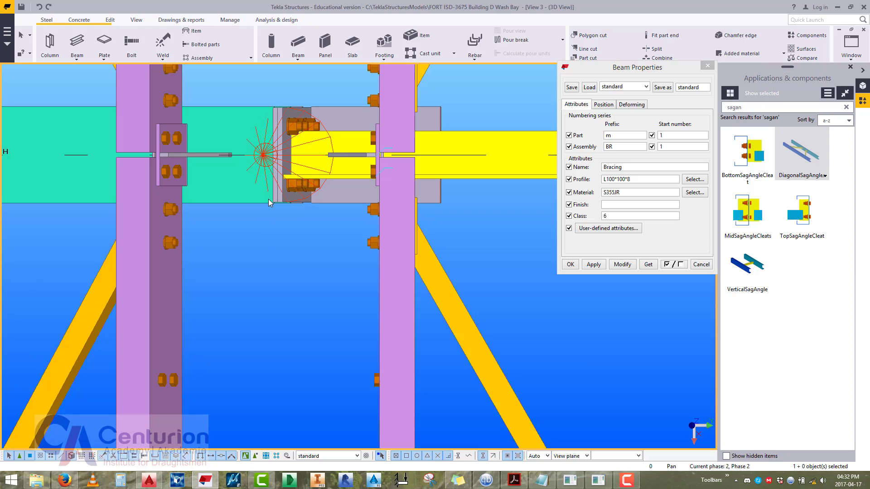
{"action": "scroll", "coordinate": [248, 172], "scroll_direction": "down", "scroll_amount": 8}
{"action": "scroll", "coordinate": [277, 161], "scroll_direction": "down", "scroll_amount": 3}
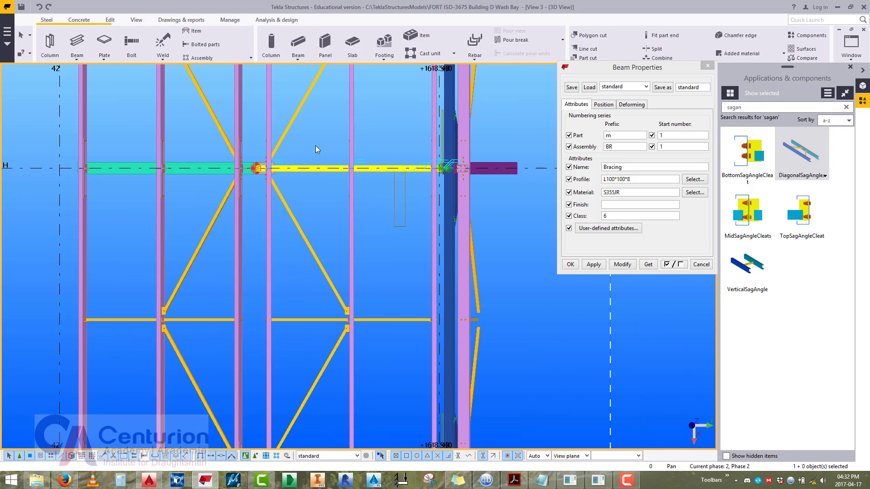
{"action": "left_click", "coordinate": [318, 150]}
Reselect the grid H and grid I rafters and apply the Bracing properties for new beams.
{"action": "left_click", "coordinate": [332, 170]}
{"action": "scroll", "coordinate": [330, 178], "scroll_direction": "down", "scroll_amount": 4}
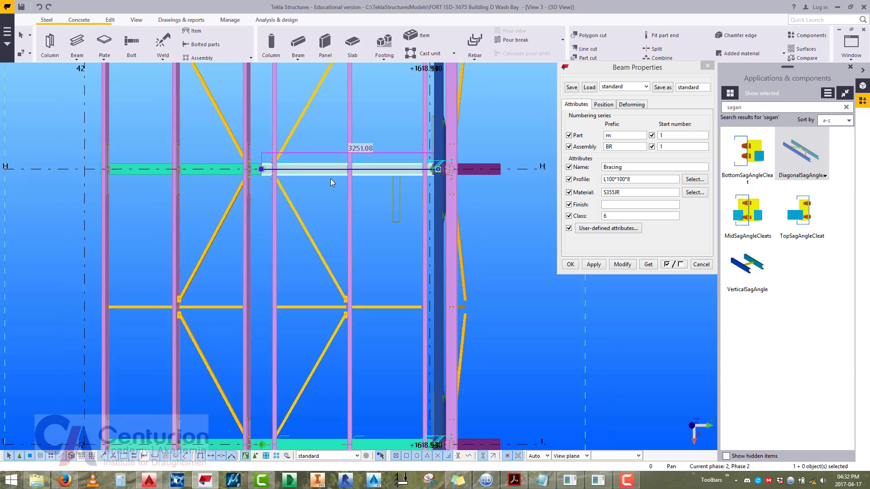
{"action": "left_click", "coordinate": [343, 292], "text": "ctrl"}
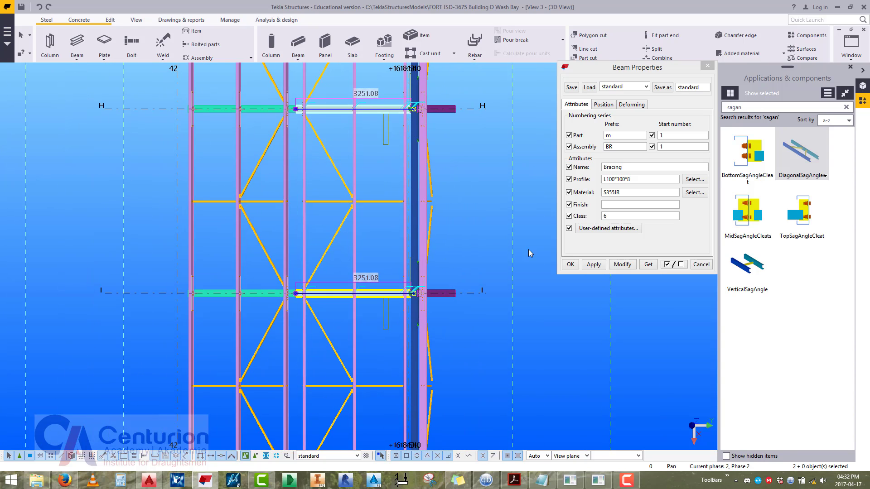
{"action": "left_click", "coordinate": [590, 265]}
{"action": "scroll", "coordinate": [399, 189], "scroll_direction": "up", "scroll_amount": 1}
Try to place an L100*100*8 brace from the grid H rafter's ridge end to the grid I rafter's eave end.
{"action": "left_click", "coordinate": [77, 43]}
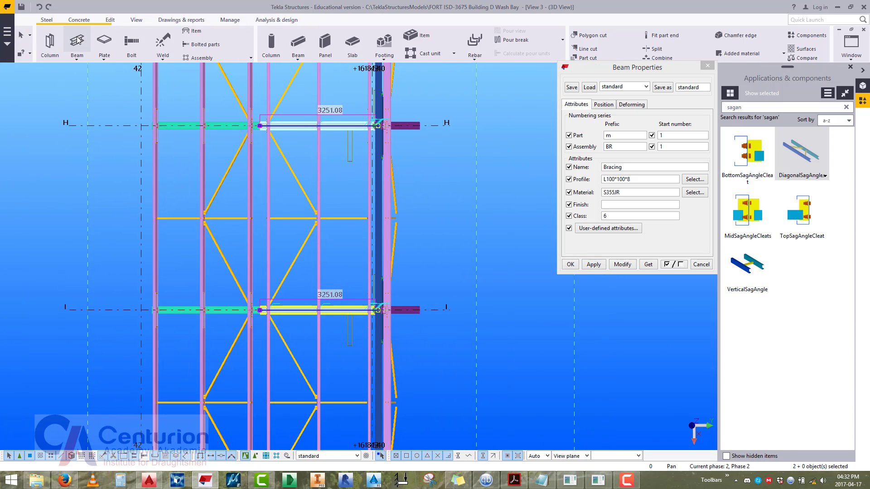
{"action": "scroll", "coordinate": [265, 169], "scroll_direction": "up", "scroll_amount": 2}
{"action": "scroll", "coordinate": [265, 168], "scroll_direction": "up", "scroll_amount": 2}
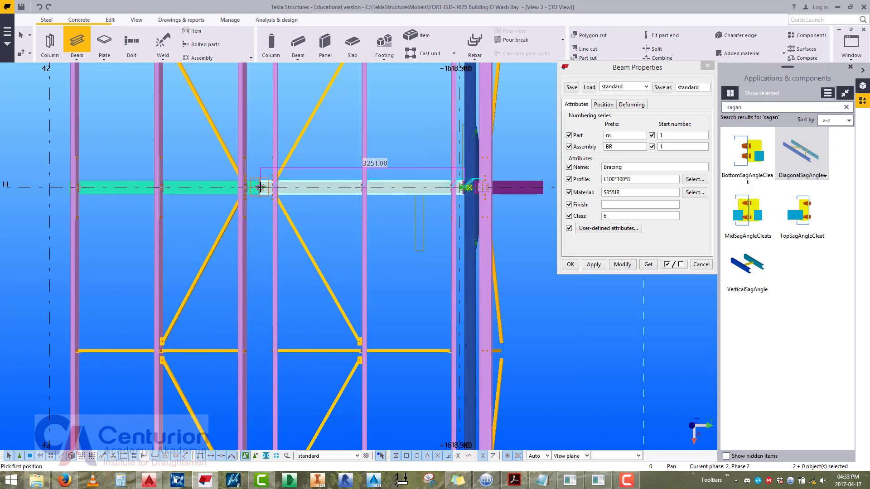
{"action": "left_click", "coordinate": [260, 187]}
{"action": "scroll", "coordinate": [465, 187], "scroll_direction": "down", "scroll_amount": 2}
{"action": "scroll", "coordinate": [466, 377], "scroll_direction": "up", "scroll_amount": 3}
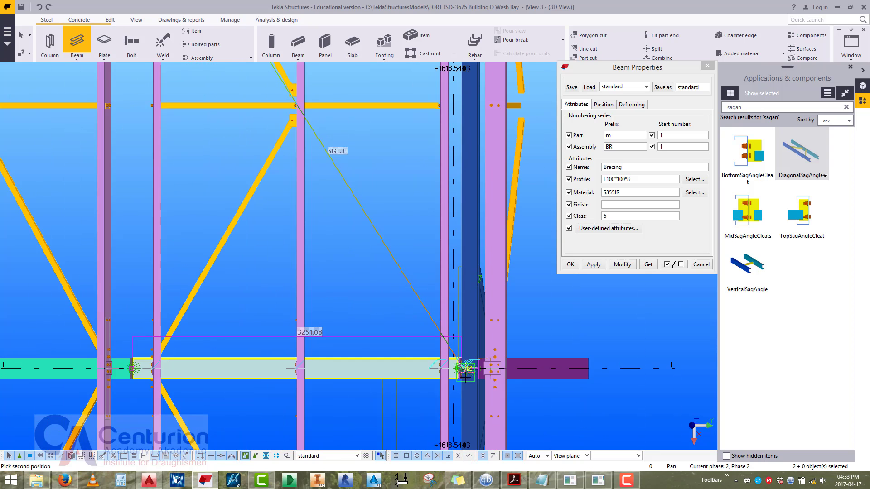
{"action": "left_click", "coordinate": [466, 377]}
{"action": "scroll", "coordinate": [275, 410], "scroll_direction": "up", "scroll_amount": 1}
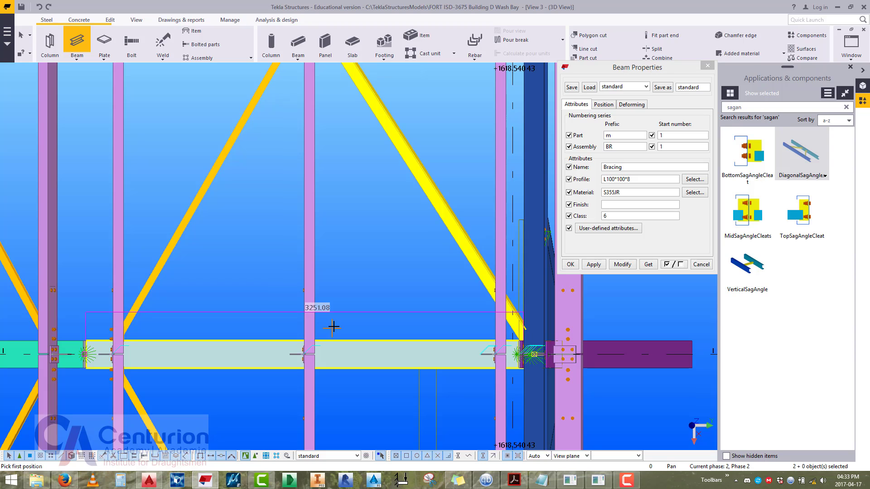
{"action": "scroll", "coordinate": [358, 316], "scroll_direction": "down", "scroll_amount": 4}
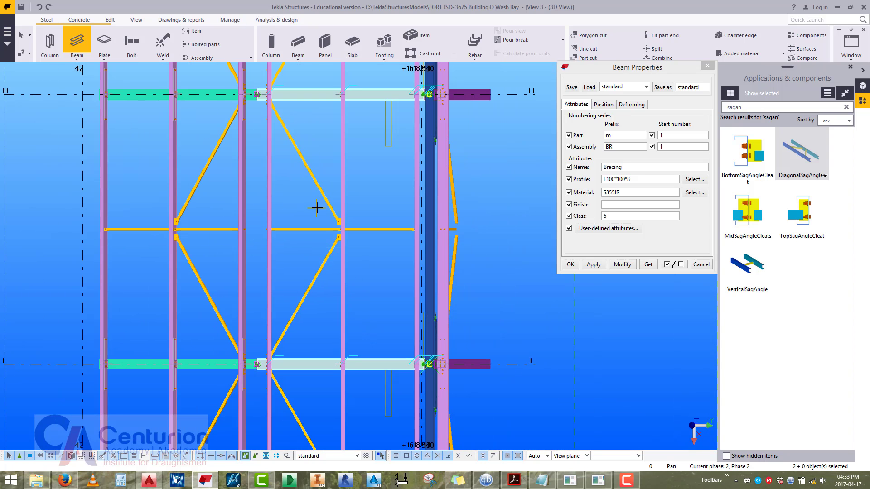
Set the work plane parallel to the view plane of the roof-slope view.
{"action": "left_click", "coordinate": [136, 19]}
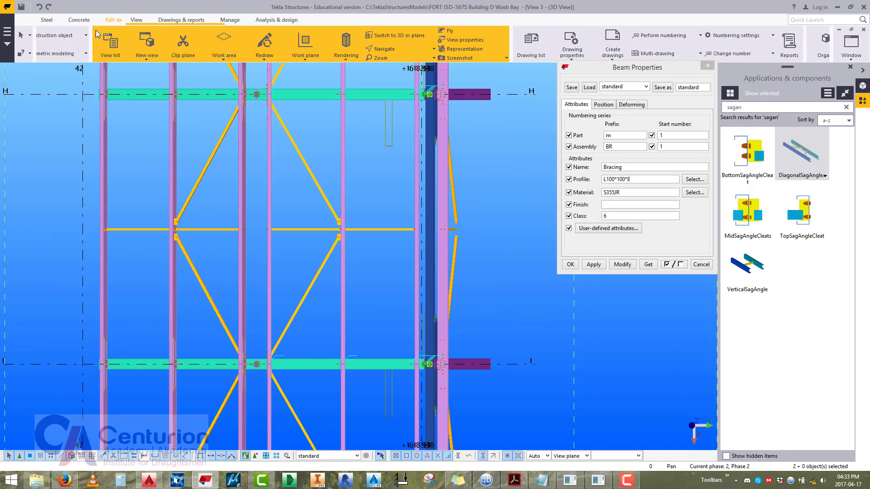
{"action": "left_click", "coordinate": [249, 43]}
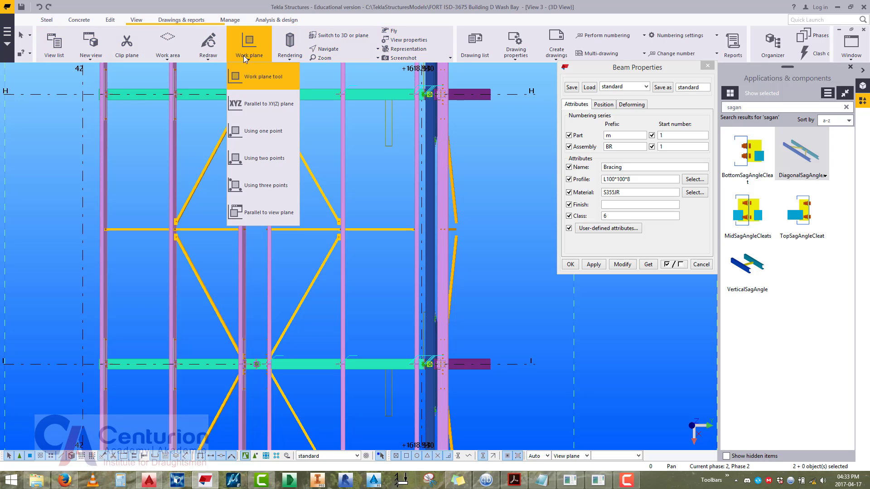
{"action": "left_click", "coordinate": [256, 212]}
{"action": "right_click", "coordinate": [373, 157]}
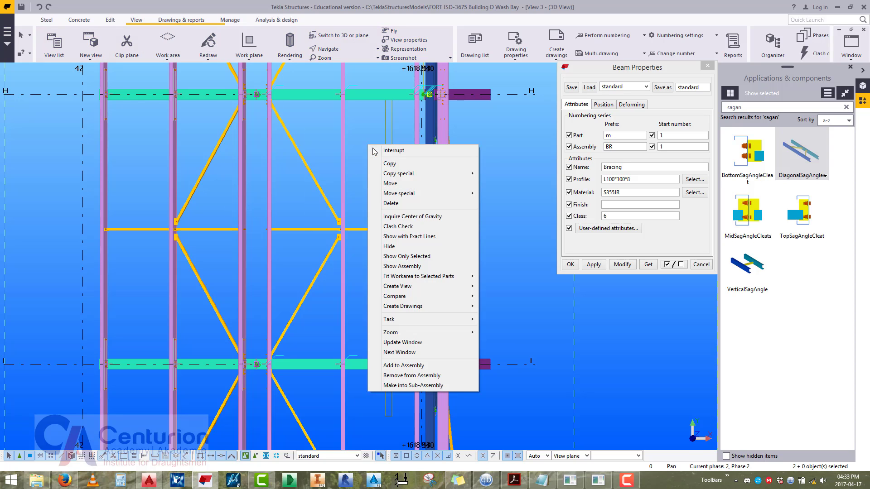
Place an L100*100*8 brace from the grid I rafter's ridge end to the grid H rafter's eave end on grid line 43.
{"action": "key", "text": "Escape"}
{"action": "scroll", "coordinate": [68, 48], "scroll_direction": "up", "scroll_amount": 3}
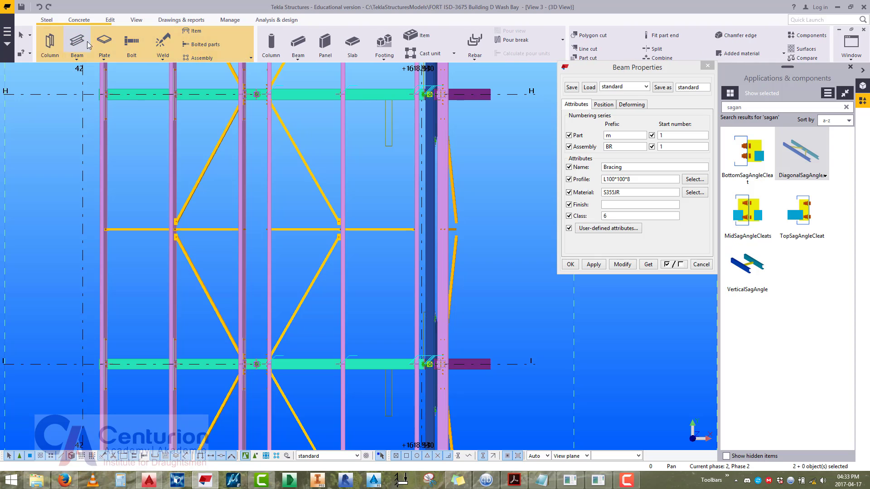
{"action": "left_click", "coordinate": [85, 44]}
{"action": "scroll", "coordinate": [261, 327], "scroll_direction": "up", "scroll_amount": 2}
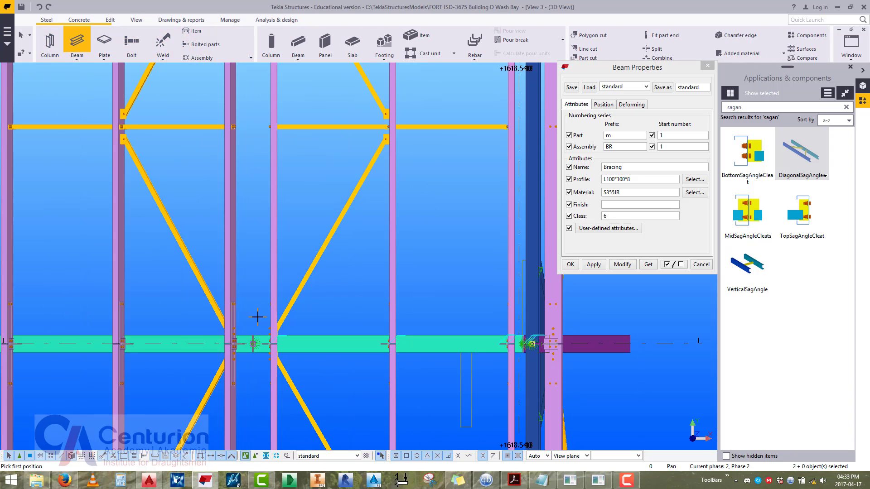
{"action": "scroll", "coordinate": [259, 339], "scroll_direction": "up", "scroll_amount": 4}
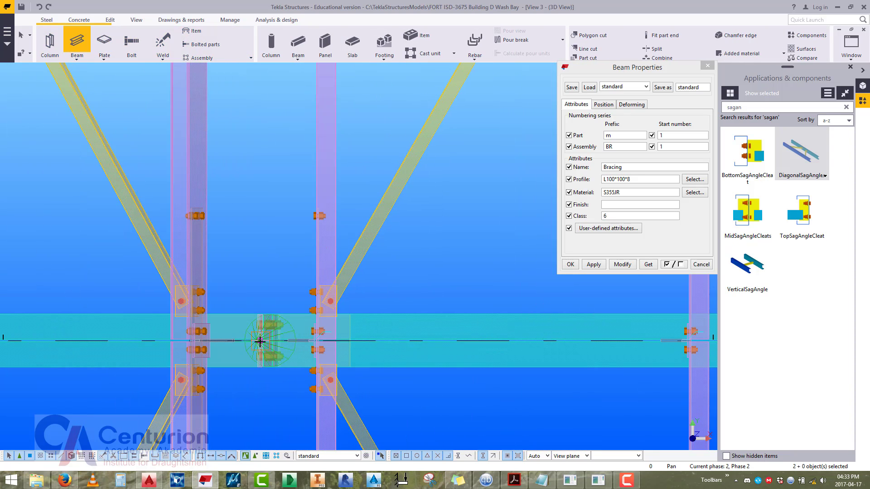
{"action": "left_click", "coordinate": [259, 365]}
{"action": "scroll", "coordinate": [254, 390], "scroll_direction": "down", "scroll_amount": 5}
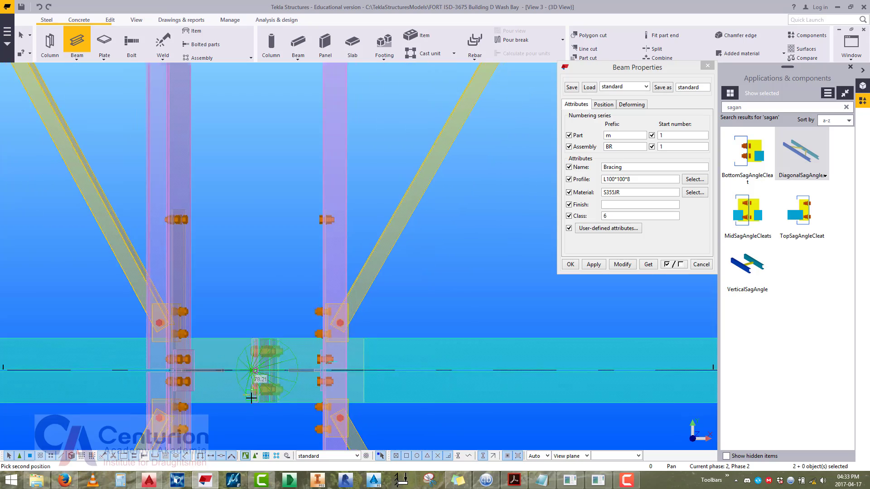
{"action": "scroll", "coordinate": [439, 223], "scroll_direction": "up", "scroll_amount": 6}
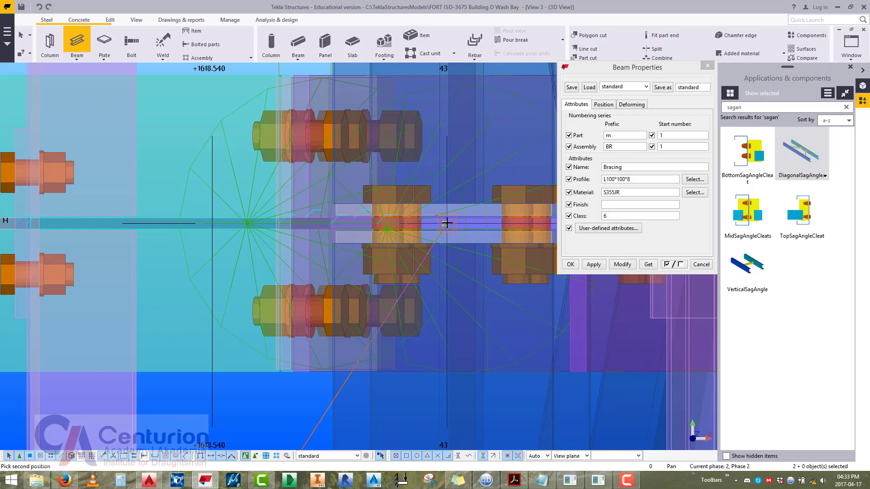
{"action": "left_click", "coordinate": [447, 223]}
{"action": "scroll", "coordinate": [442, 204], "scroll_direction": "down", "scroll_amount": 7}
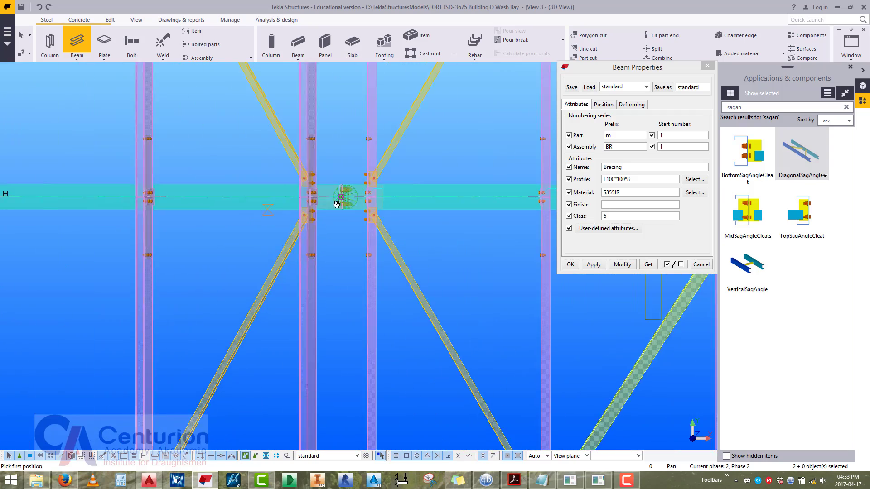
Place the crossing L100*100*8 brace from the grid H rafter's ridge end to the grid I rafter's eave end.
{"action": "scroll", "coordinate": [442, 200], "scroll_direction": "up", "scroll_amount": 5}
{"action": "left_click", "coordinate": [444, 194]}
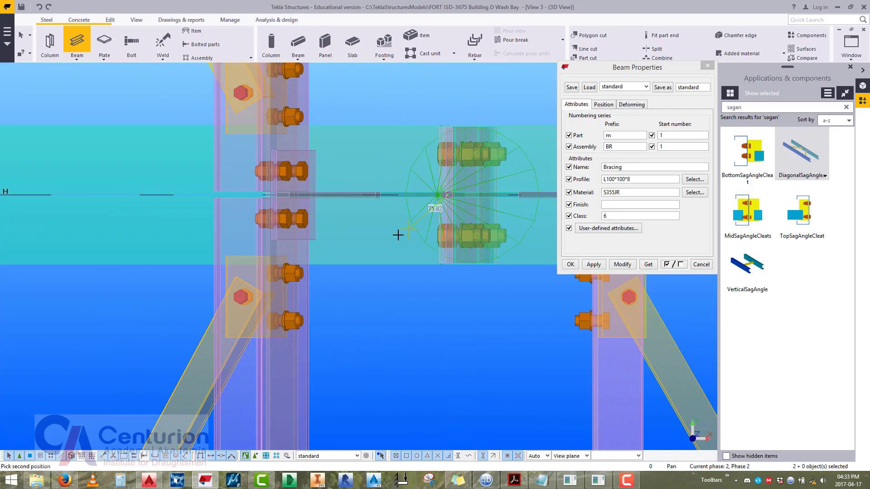
{"action": "scroll", "coordinate": [364, 180], "scroll_direction": "down", "scroll_amount": 2}
{"action": "scroll", "coordinate": [407, 272], "scroll_direction": "down", "scroll_amount": 3}
{"action": "scroll", "coordinate": [518, 345], "scroll_direction": "up", "scroll_amount": 6}
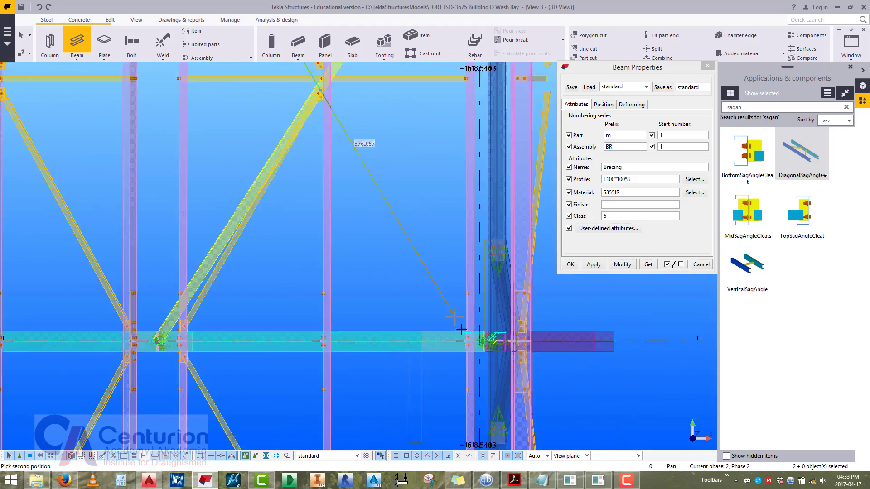
{"action": "scroll", "coordinate": [518, 345], "scroll_direction": "up", "scroll_amount": 5}
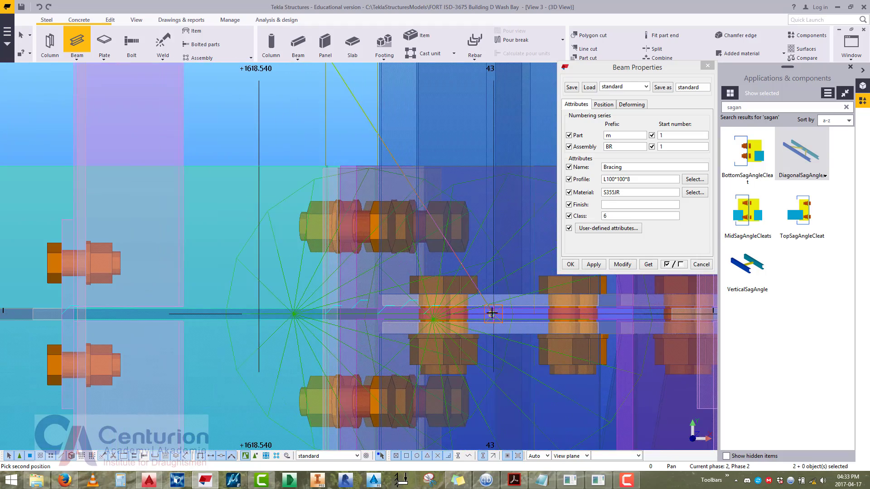
{"action": "left_click", "coordinate": [493, 313]}
{"action": "scroll", "coordinate": [493, 313], "scroll_direction": "down", "scroll_amount": 10}
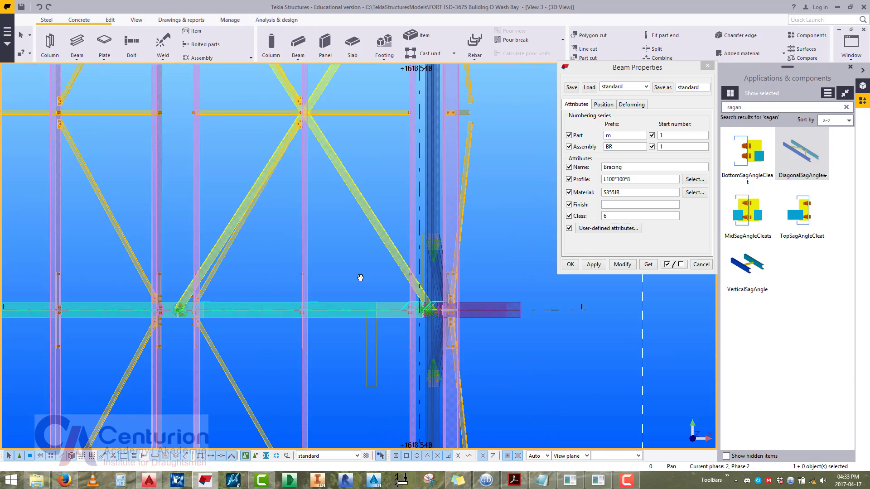
Set the roof-slope view's upward view depth to 0.
{"action": "middle_click_drag", "start_coordinate": [361, 278], "coordinate": [363, 286]}
{"action": "scroll", "coordinate": [362, 286], "scroll_direction": "up", "scroll_amount": 4}
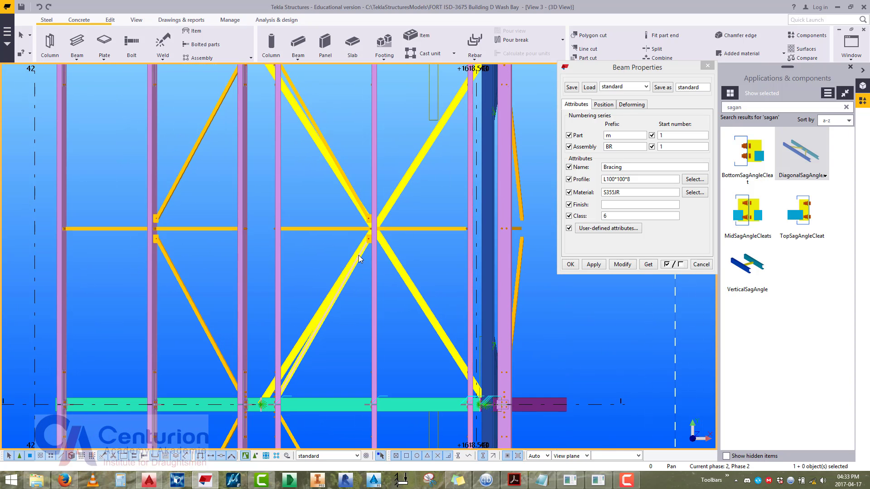
{"action": "scroll", "coordinate": [354, 245], "scroll_direction": "down", "scroll_amount": 2}
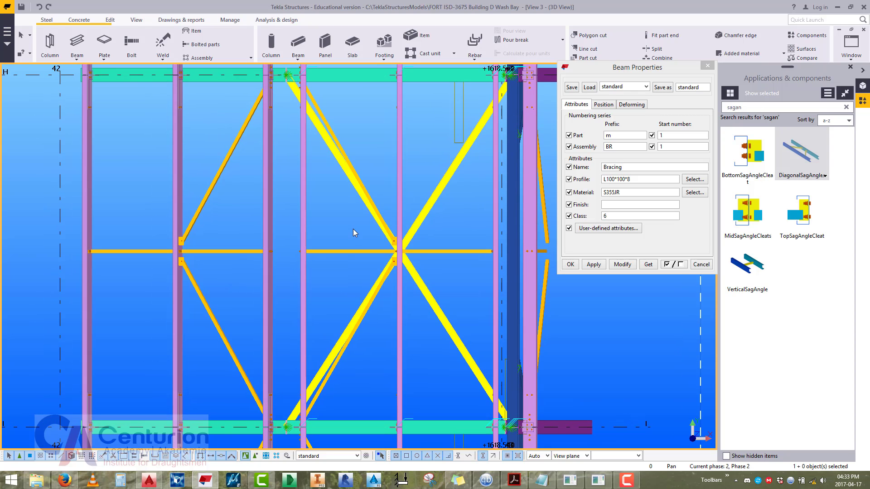
{"action": "double_click", "coordinate": [352, 226]}
{"action": "left_click", "coordinate": [154, 228]}
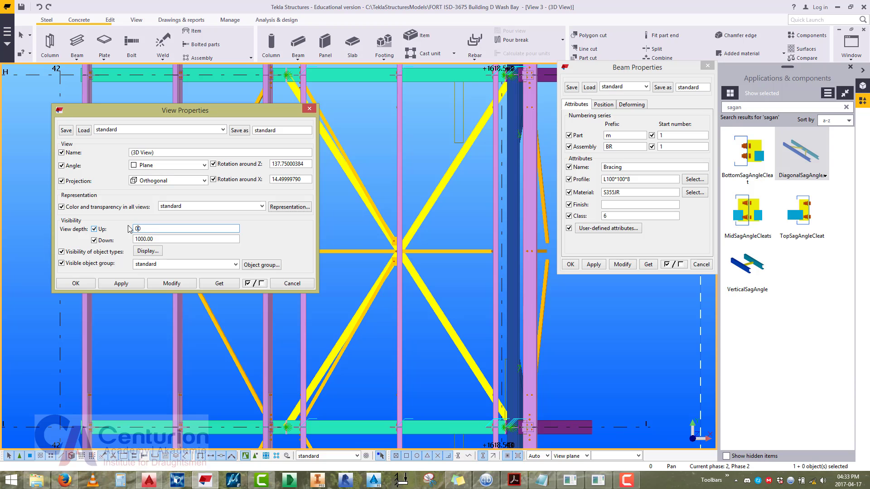
{"action": "left_click", "coordinate": [162, 284]}
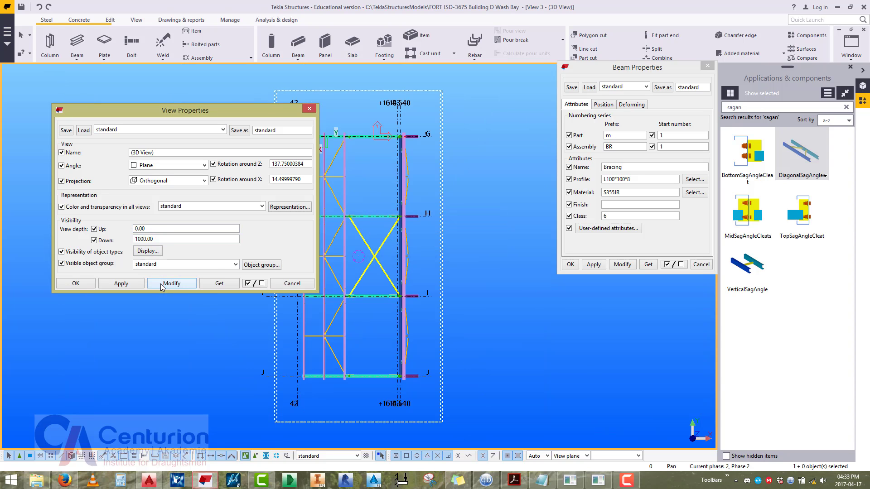
{"action": "left_click", "coordinate": [309, 109]}
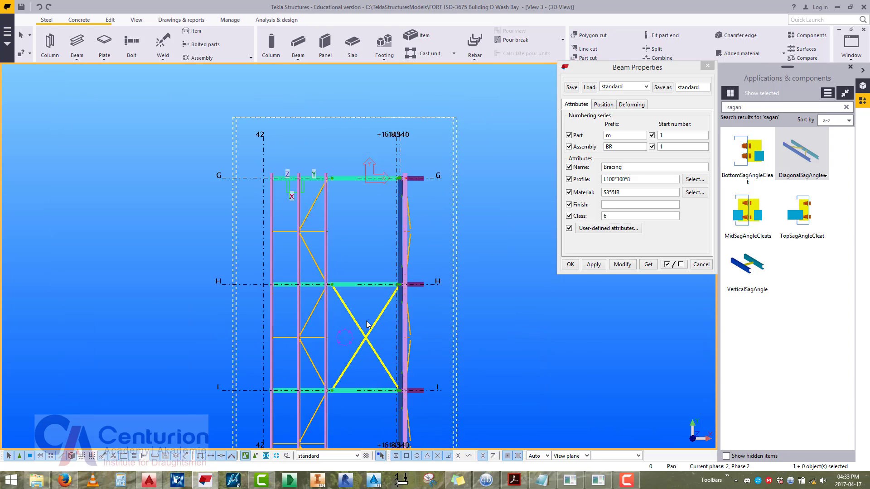
Set the rotation of both crossing L100*100*8 braces between grids H and I to Below.
{"action": "scroll", "coordinate": [221, 252], "scroll_direction": "up", "scroll_amount": 4}
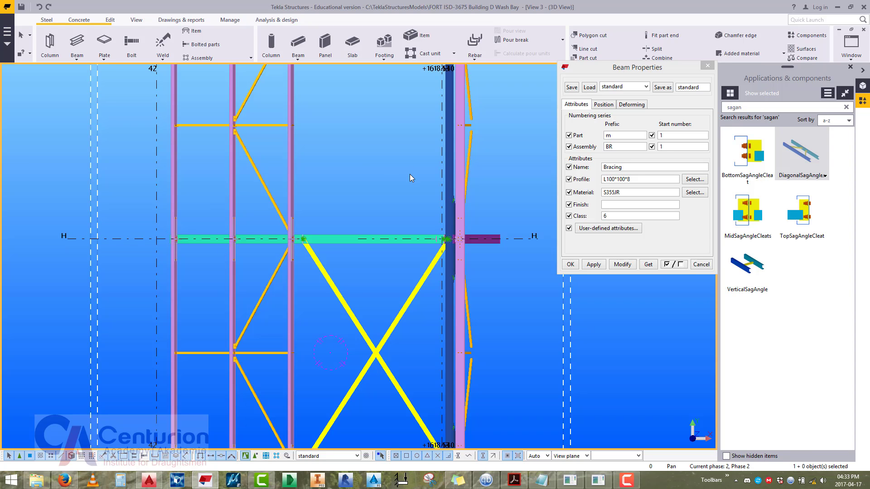
{"action": "scroll", "coordinate": [410, 174], "scroll_direction": "up", "scroll_amount": 3}
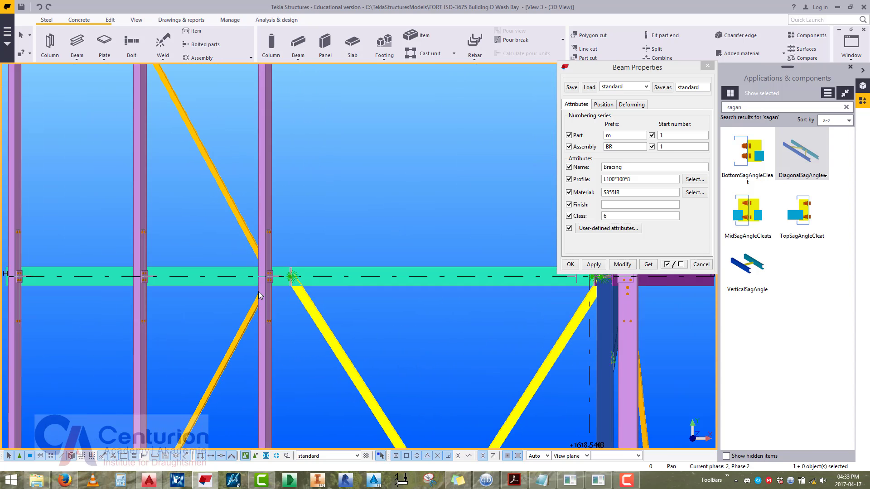
{"action": "scroll", "coordinate": [258, 292], "scroll_direction": "up", "scroll_amount": 6}
{"action": "scroll", "coordinate": [262, 185], "scroll_direction": "down", "scroll_amount": 3}
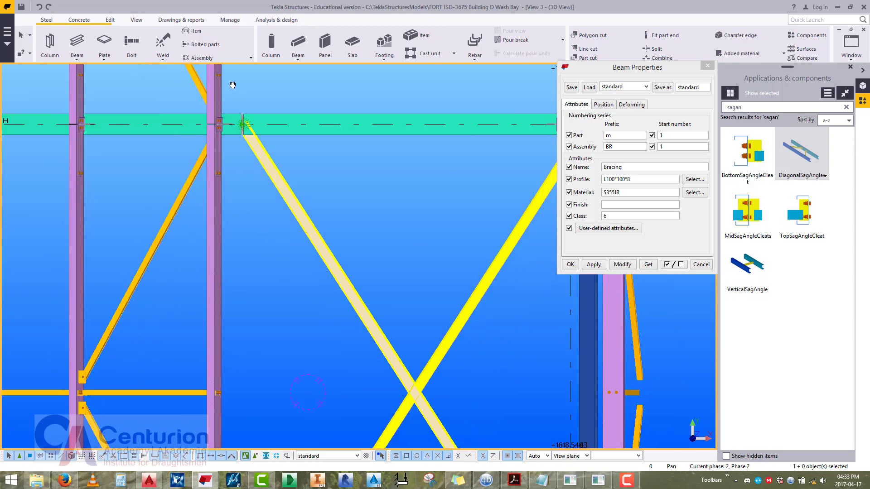
{"action": "scroll", "coordinate": [362, 295], "scroll_direction": "up", "scroll_amount": 6}
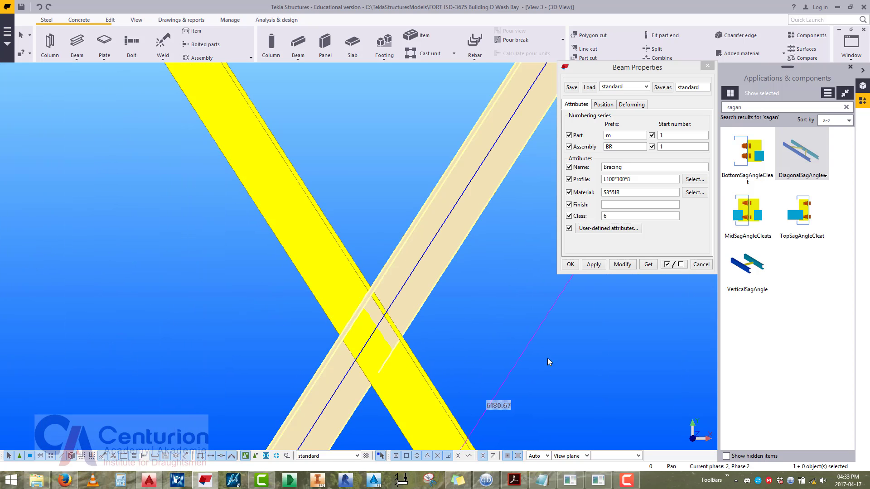
{"action": "left_click_drag", "start_coordinate": [547, 358], "coordinate": [341, 314]}
{"action": "left_click", "coordinate": [622, 265]}
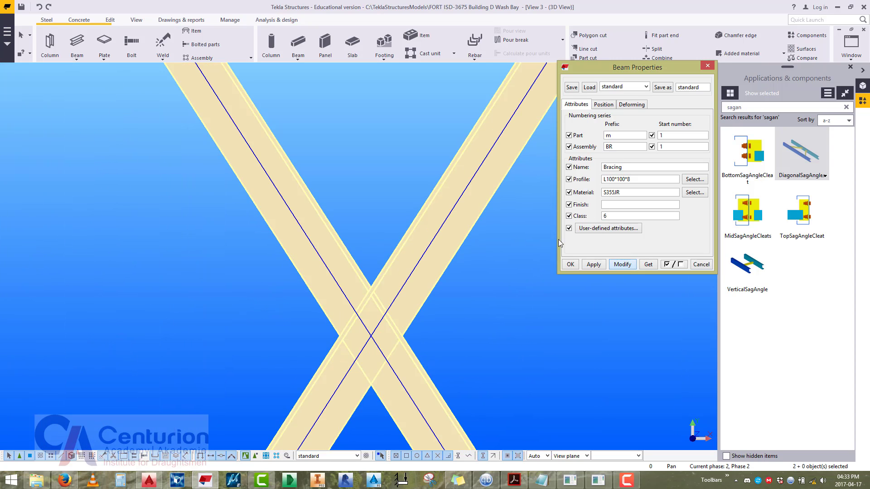
{"action": "left_click", "coordinate": [599, 105]}
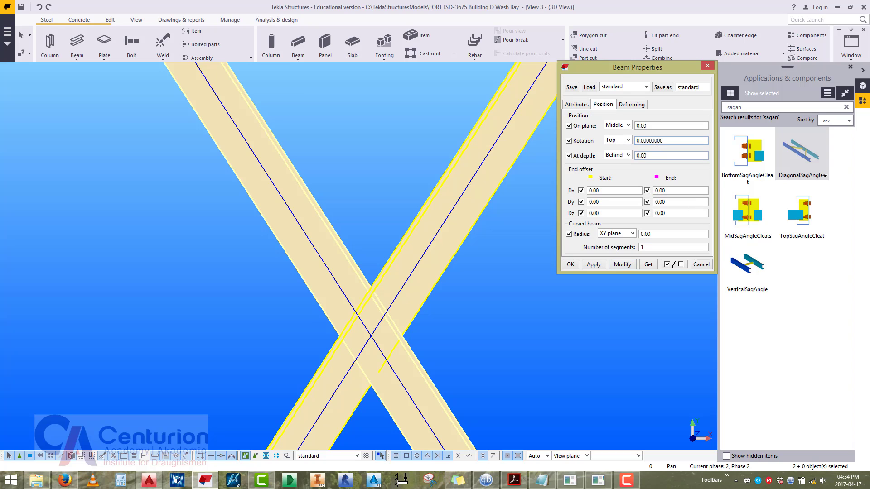
{"action": "left_click", "coordinate": [629, 141]}
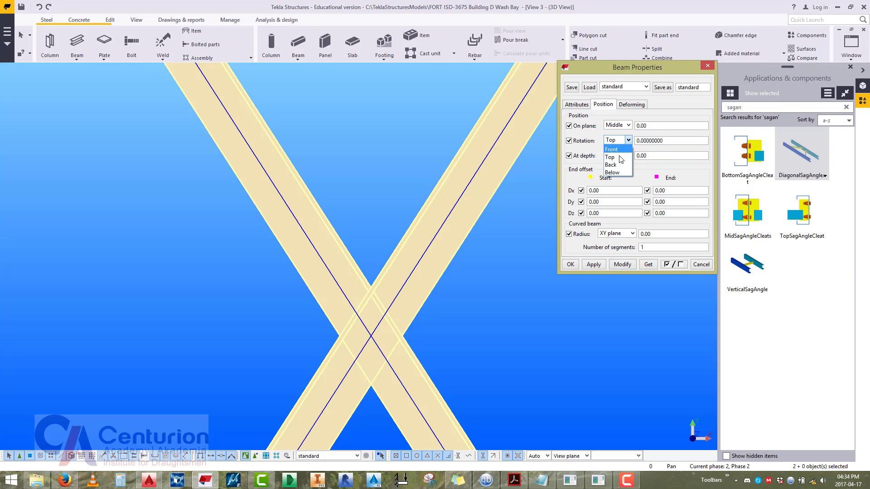
{"action": "left_click", "coordinate": [617, 176]}
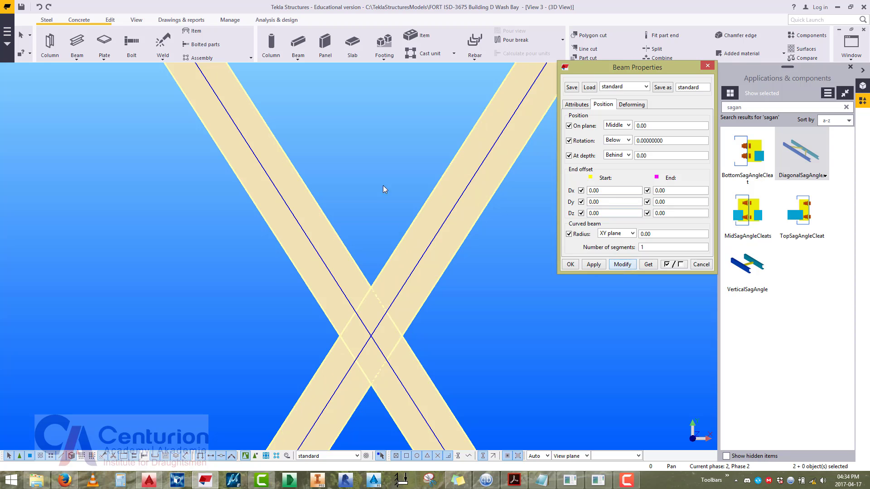
{"action": "left_click", "coordinate": [385, 200]}
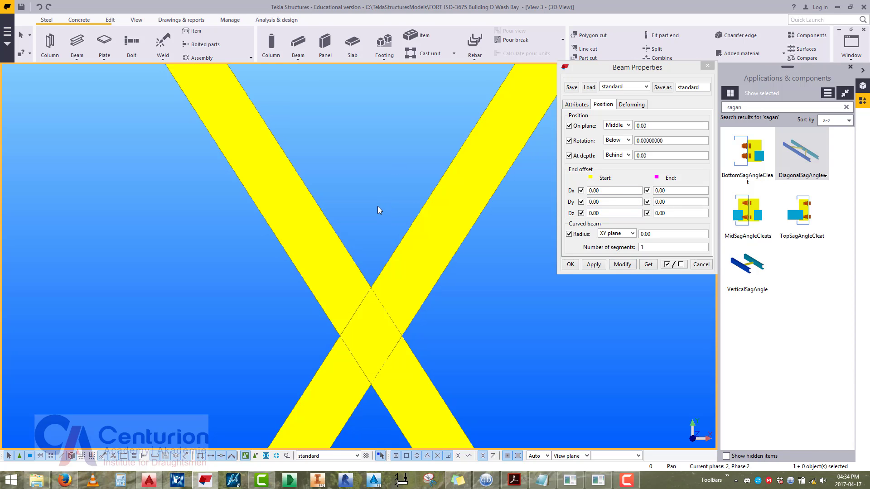
Reselect both crossing braces between the grid H and I rafters.
{"action": "scroll", "coordinate": [376, 211], "scroll_direction": "down", "scroll_amount": 5}
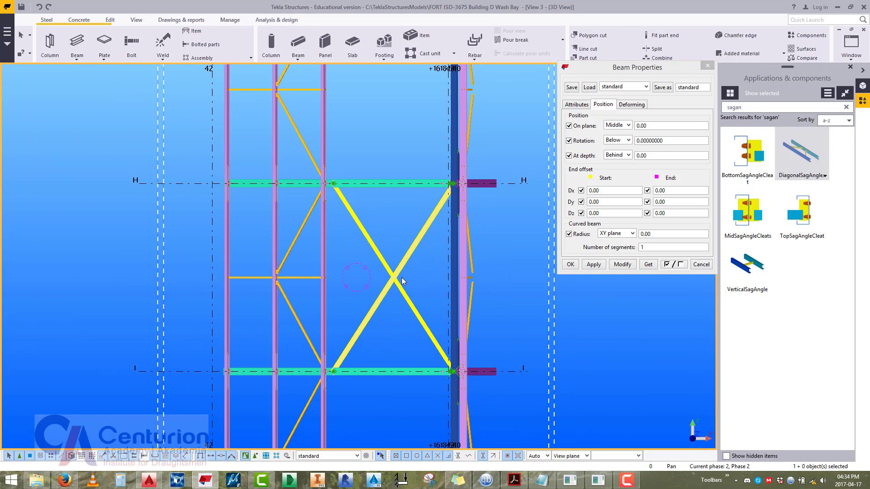
{"action": "middle_click_drag", "start_coordinate": [436, 275], "coordinate": [478, 276]}
{"action": "scroll", "coordinate": [459, 280], "scroll_direction": "up", "scroll_amount": 5}
{"action": "left_click_drag", "start_coordinate": [456, 282], "coordinate": [384, 293]}
{"action": "scroll", "coordinate": [419, 279], "scroll_direction": "up", "scroll_amount": 6}
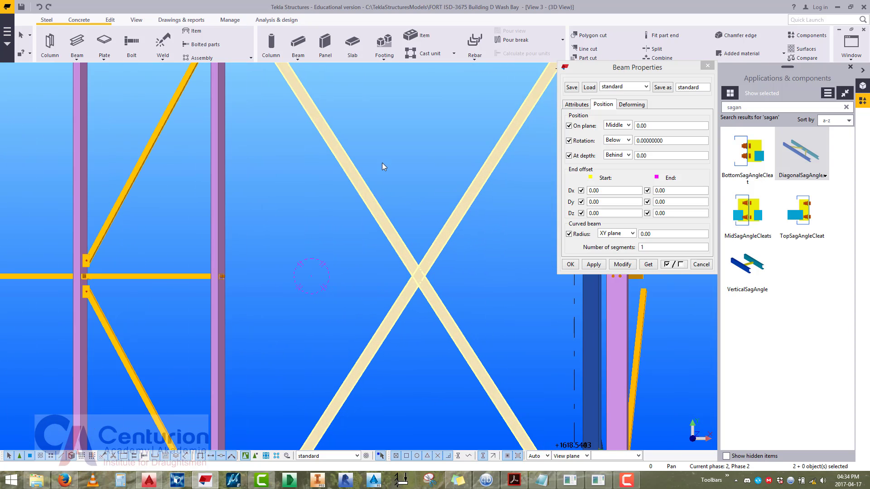
{"action": "middle_click_drag", "start_coordinate": [308, 80], "coordinate": [407, 295]}
{"action": "left_click", "coordinate": [402, 300]}
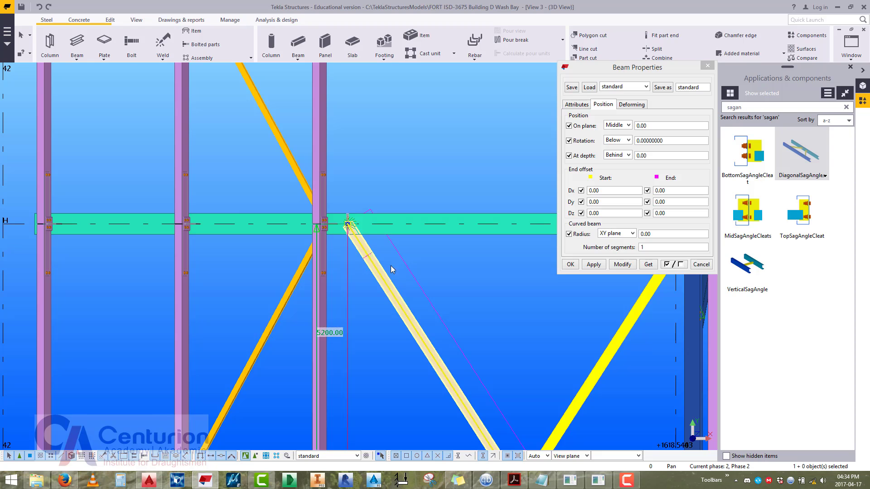
{"action": "middle_click_drag", "start_coordinate": [430, 361], "coordinate": [322, 240]}
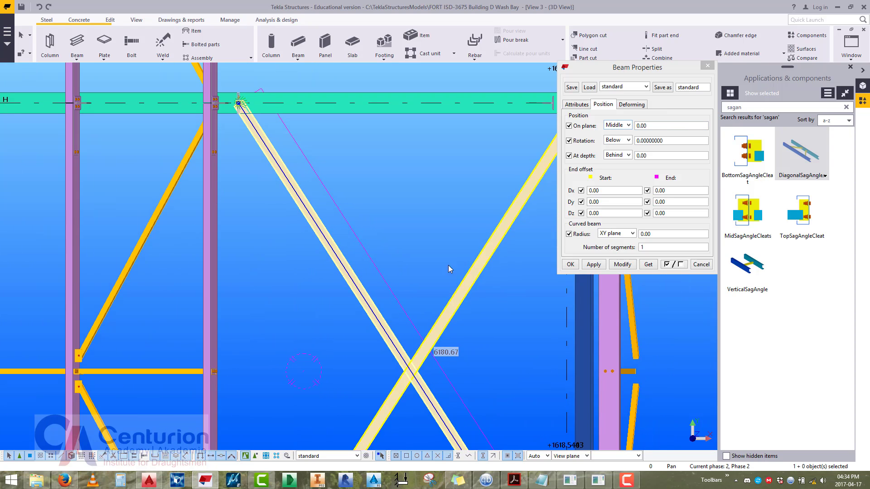
{"action": "middle_click_drag", "start_coordinate": [447, 265], "coordinate": [424, 189]}
{"action": "left_click_drag", "start_coordinate": [469, 327], "coordinate": [381, 335]}
{"action": "scroll", "coordinate": [407, 244], "scroll_direction": "down", "scroll_amount": 1}
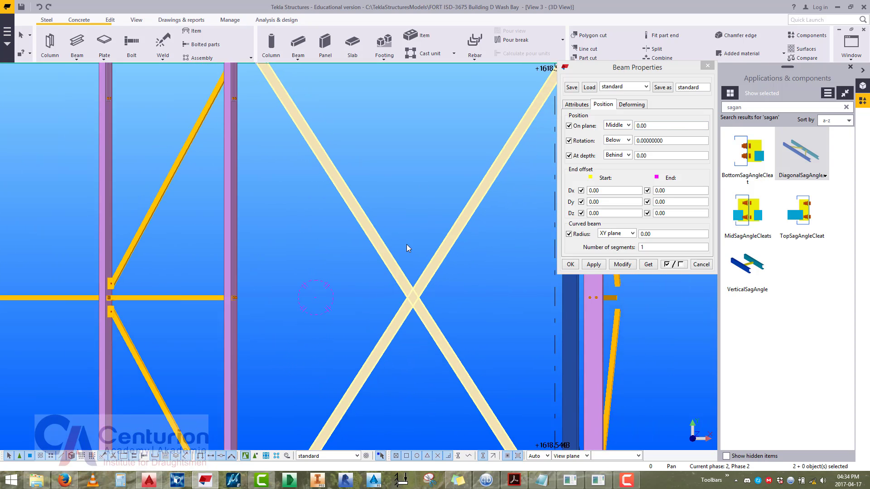
{"action": "scroll", "coordinate": [406, 244], "scroll_direction": "down", "scroll_amount": 3}
Switch to View 2 and examine how the crossed braces sit against the rafter's top flange near the ridge.
{"action": "left_click", "coordinate": [861, 45]}
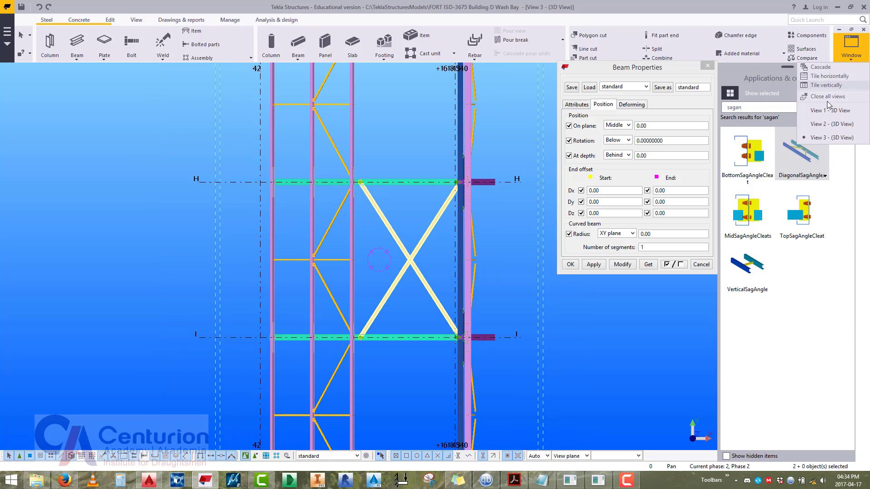
{"action": "left_click", "coordinate": [832, 128]}
{"action": "scroll", "coordinate": [279, 161], "scroll_direction": "down", "scroll_amount": 6}
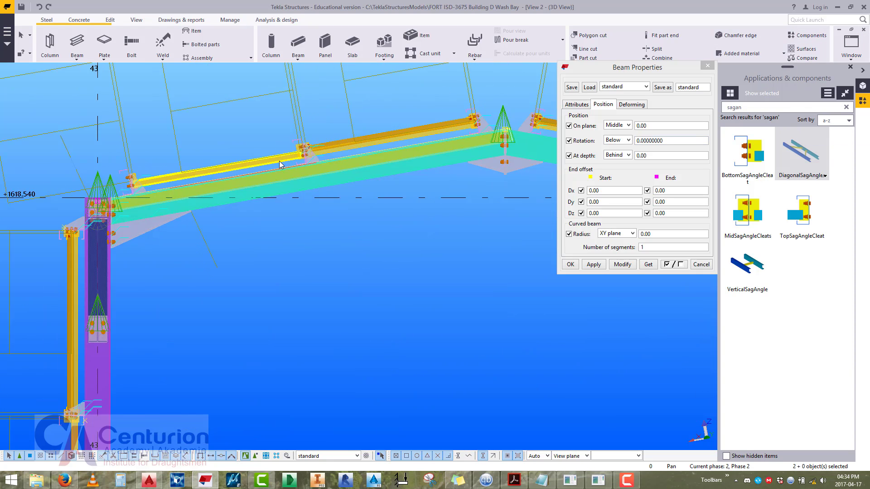
{"action": "scroll", "coordinate": [377, 205], "scroll_direction": "up", "scroll_amount": 4}
{"action": "middle_click_drag", "start_coordinate": [377, 204], "coordinate": [351, 198]}
{"action": "scroll", "coordinate": [351, 198], "scroll_direction": "up", "scroll_amount": 5}
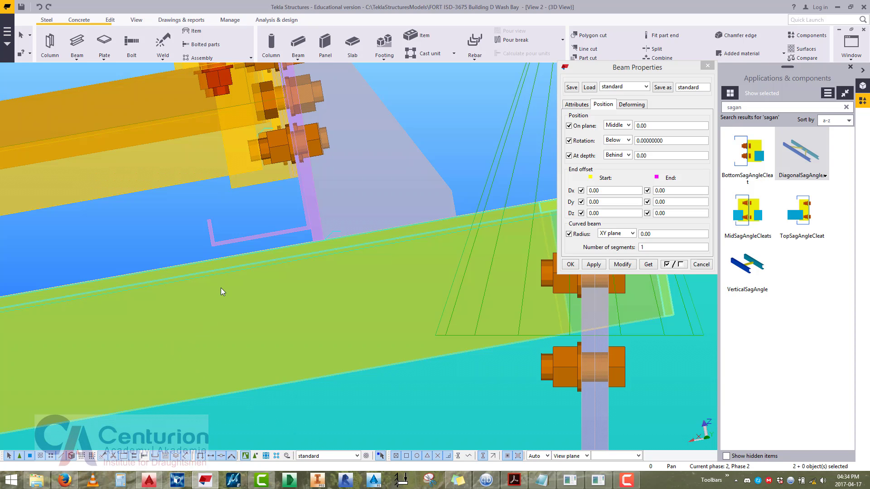
{"action": "middle_click_drag", "start_coordinate": [221, 287], "coordinate": [374, 303]}
{"action": "scroll", "coordinate": [293, 266], "scroll_direction": "down", "scroll_amount": 4}
{"action": "scroll", "coordinate": [331, 291], "scroll_direction": "up", "scroll_amount": 4}
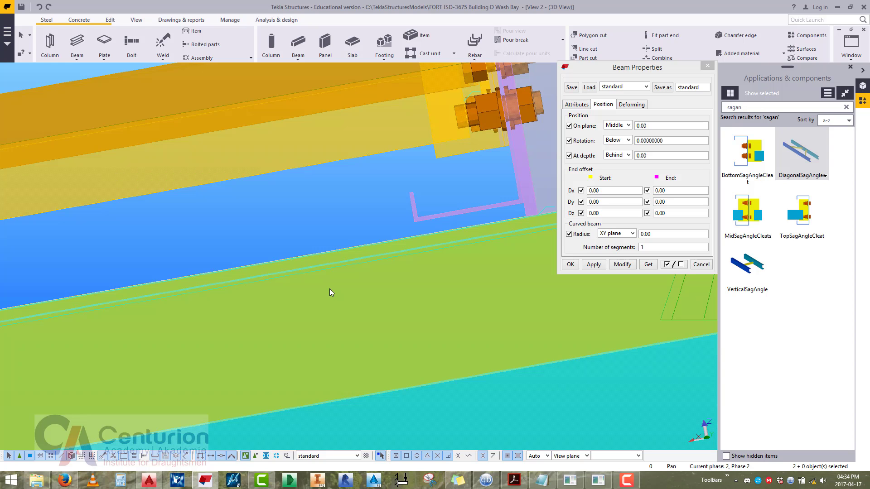
{"action": "middle_click_drag", "start_coordinate": [330, 289], "coordinate": [300, 270]}
{"action": "scroll", "coordinate": [369, 387], "scroll_direction": "down", "scroll_amount": 4}
{"action": "scroll", "coordinate": [289, 313], "scroll_direction": "up", "scroll_amount": 3}
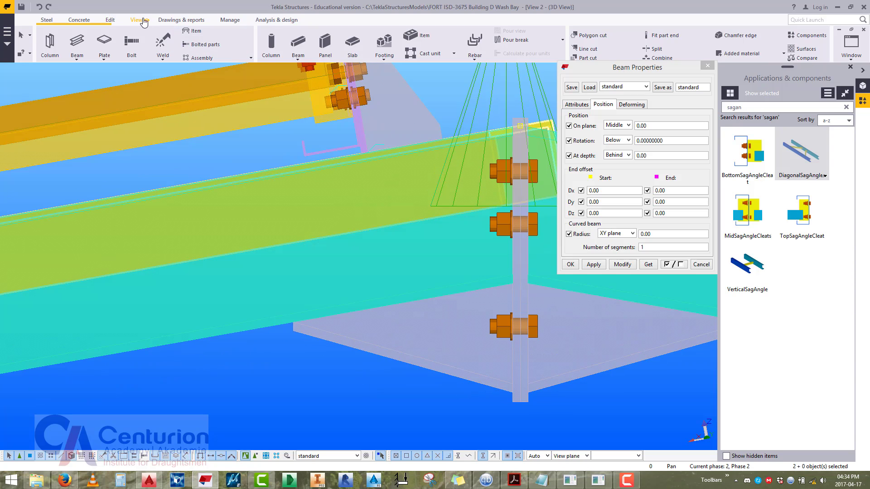
Measure the thickness of the rafter's bottom flange.
{"action": "left_click", "coordinate": [110, 21]}
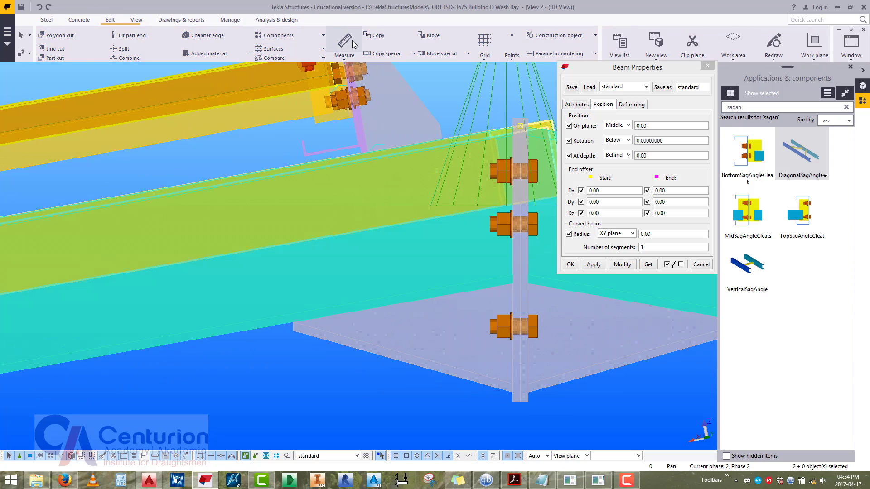
{"action": "left_click", "coordinate": [345, 41]}
{"action": "middle_click_drag", "start_coordinate": [222, 314], "coordinate": [302, 285]}
{"action": "scroll", "coordinate": [306, 289], "scroll_direction": "up", "scroll_amount": 2}
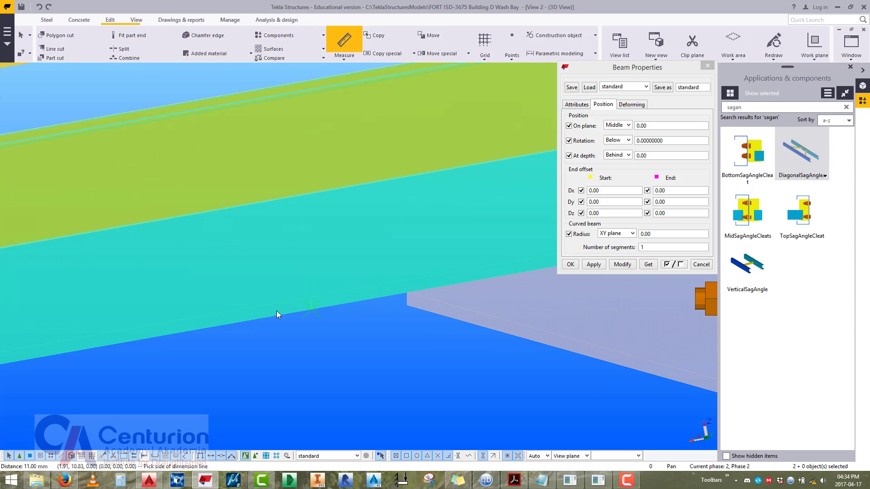
{"action": "right_click", "coordinate": [269, 251]}
{"action": "left_click", "coordinate": [271, 252]}
{"action": "middle_click_drag", "start_coordinate": [324, 219], "coordinate": [289, 305]}
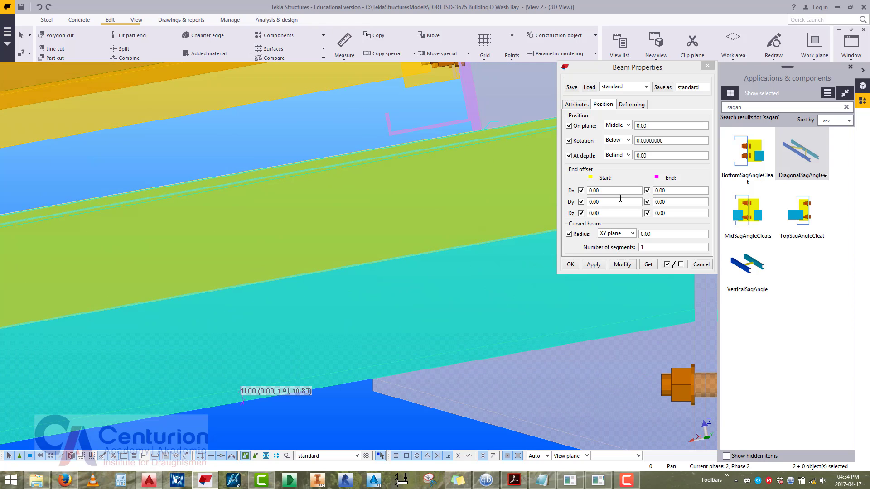
Set the depth position of both crossing L100*100*8 braces to Behind with a 21 mm offset.
{"action": "double_click", "coordinate": [648, 155]}
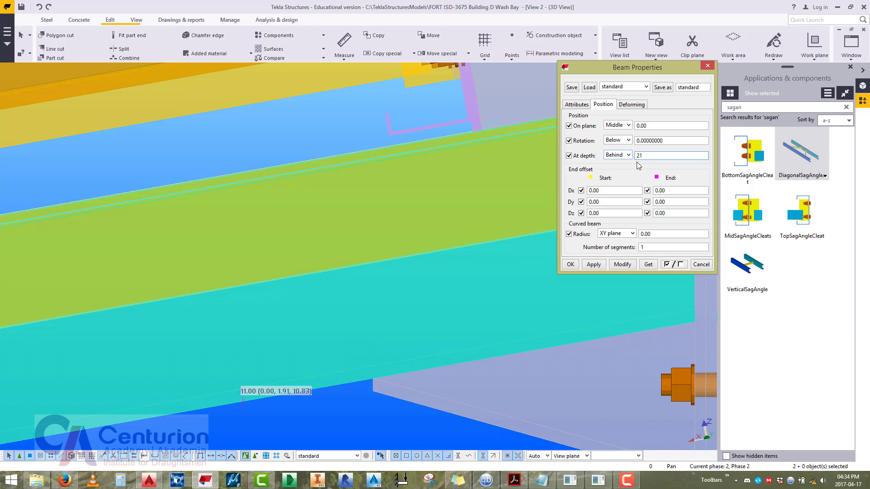
{"action": "left_click", "coordinate": [623, 266]}
{"action": "middle_click_drag", "start_coordinate": [433, 231], "coordinate": [151, 344]}
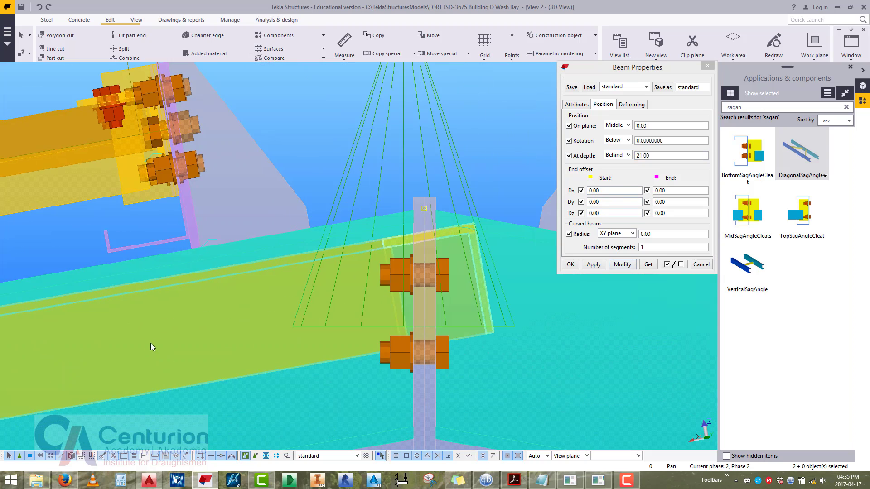
{"action": "scroll", "coordinate": [152, 345], "scroll_direction": "down", "scroll_amount": 1}
{"action": "scroll", "coordinate": [342, 237], "scroll_direction": "up", "scroll_amount": 1}
{"action": "middle_click_drag", "start_coordinate": [345, 237], "coordinate": [436, 234]}
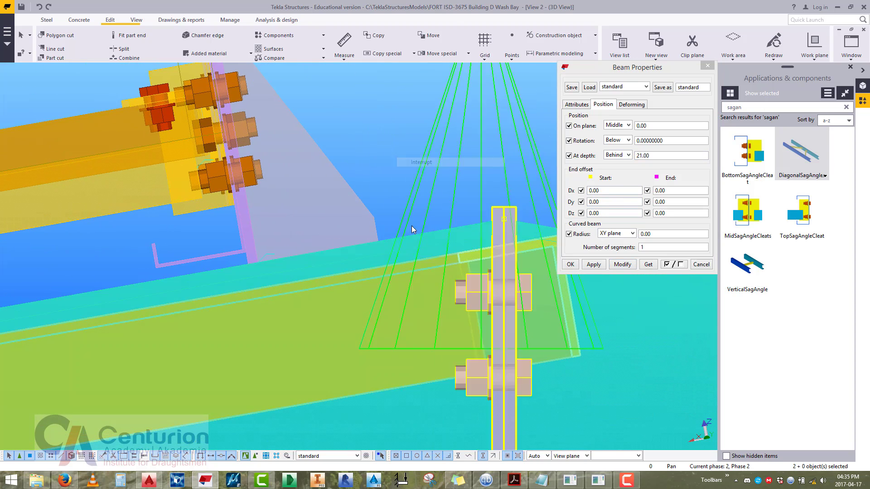
{"action": "scroll", "coordinate": [411, 226], "scroll_direction": "down", "scroll_amount": 2}
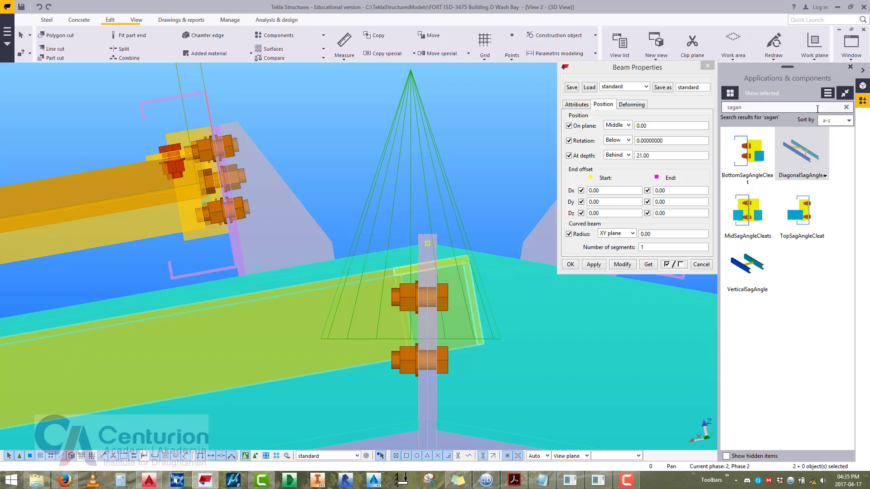
Find component 11 and add a Bolted gusset (11) in View 3 between the grid H rafter and its ridge-end brace.
{"action": "left_click", "coordinate": [846, 107]}
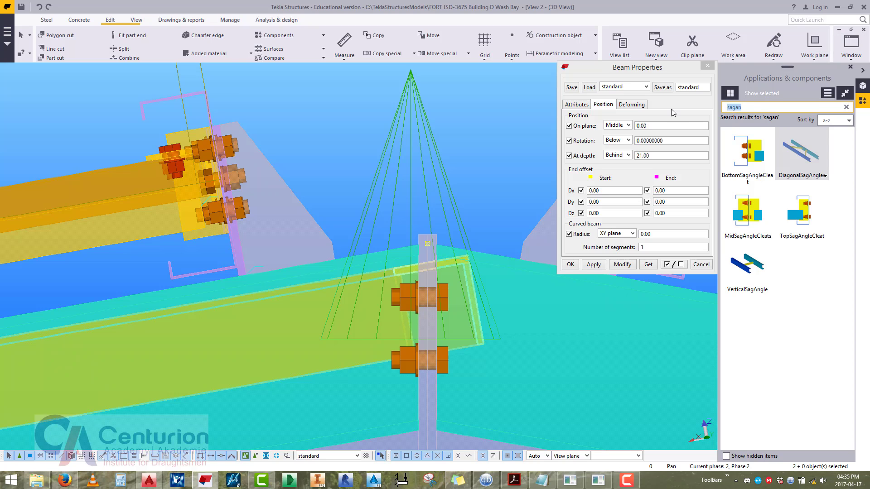
{"action": "type", "text": "11"}
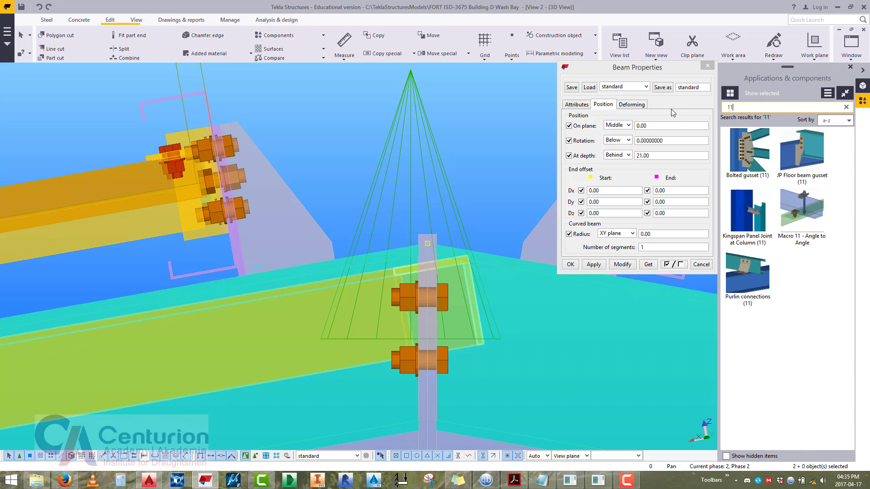
{"action": "left_click", "coordinate": [761, 159]}
{"action": "left_click", "coordinate": [852, 45]}
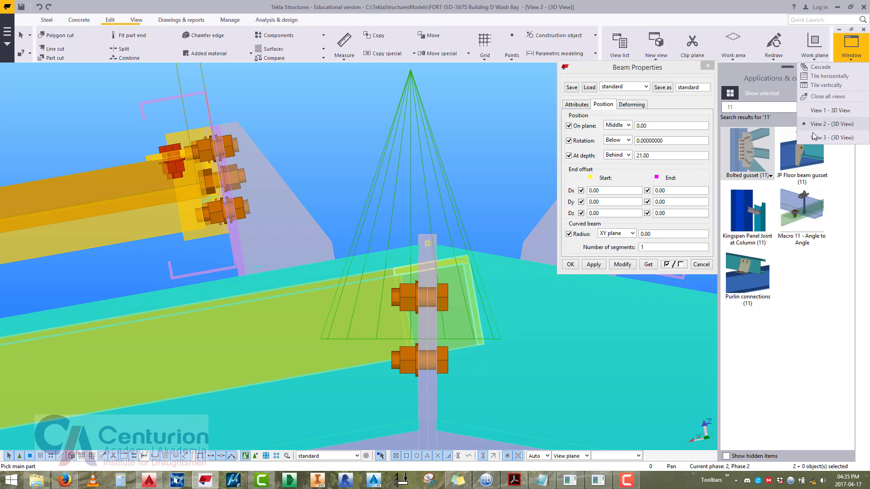
{"action": "left_click", "coordinate": [829, 136]}
{"action": "scroll", "coordinate": [431, 217], "scroll_direction": "up", "scroll_amount": 5}
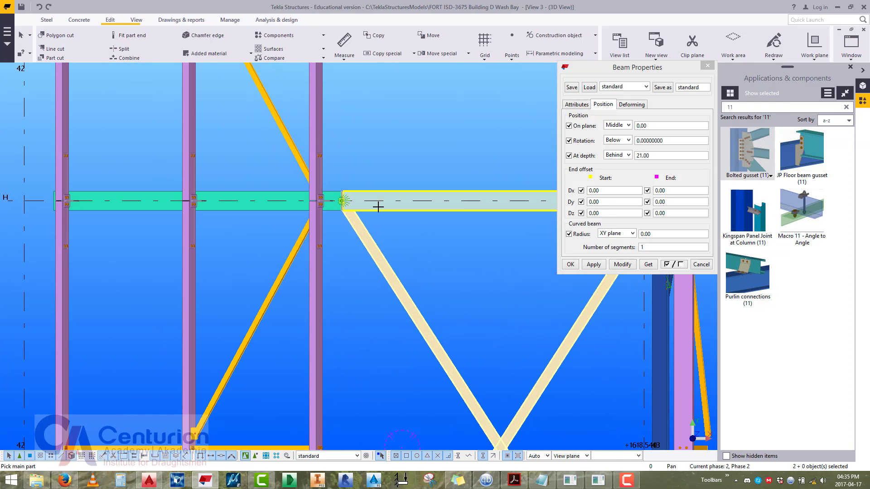
{"action": "left_click", "coordinate": [378, 208]}
{"action": "left_click", "coordinate": [365, 239]}
{"action": "middle_click", "coordinate": [507, 193]}
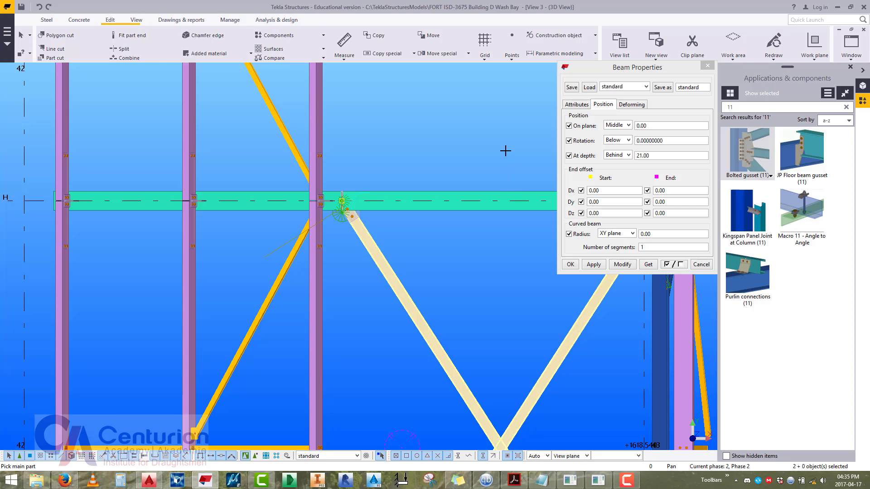
Add a Bolted gusset (11) between the grid H rafter and the brace at its eave end.
{"action": "middle_click_drag", "start_coordinate": [506, 150], "coordinate": [302, 151]}
{"action": "scroll", "coordinate": [373, 225], "scroll_direction": "up", "scroll_amount": 1}
{"action": "scroll", "coordinate": [373, 224], "scroll_direction": "up", "scroll_amount": 1}
{"action": "left_click", "coordinate": [476, 198]}
{"action": "left_click", "coordinate": [455, 236]}
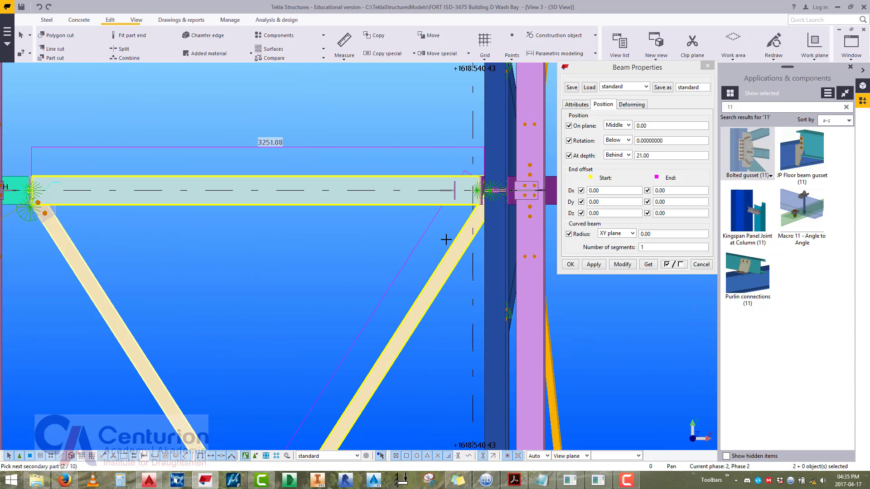
Add a Bolted gusset (11) between the grid I rafter and the brace at its ridge end.
{"action": "scroll", "coordinate": [417, 80], "scroll_direction": "down", "scroll_amount": 5}
{"action": "scroll", "coordinate": [272, 326], "scroll_direction": "up", "scroll_amount": 4}
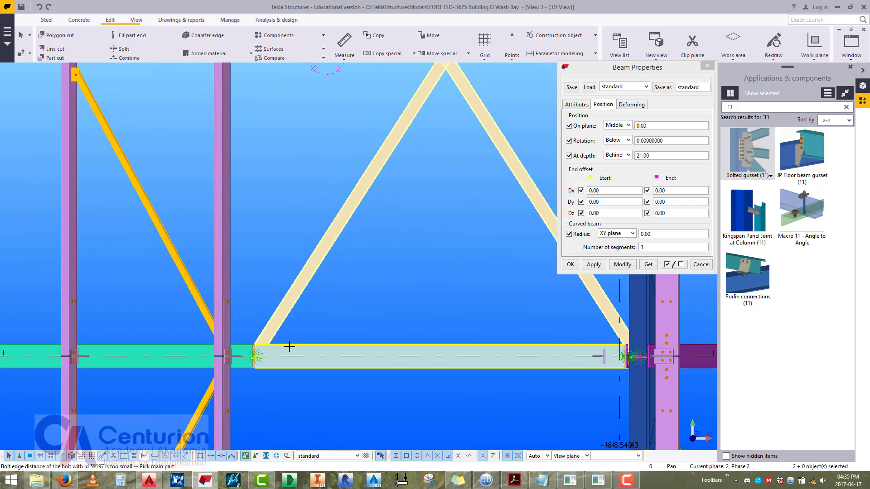
{"action": "left_click", "coordinate": [287, 348]}
Add a Bolted gusset (11) between the grid I rafter and its eave-end brace, and end the component command.
{"action": "middle_click_drag", "start_coordinate": [314, 270], "coordinate": [110, 254]}
{"action": "scroll", "coordinate": [393, 330], "scroll_direction": "up", "scroll_amount": 2}
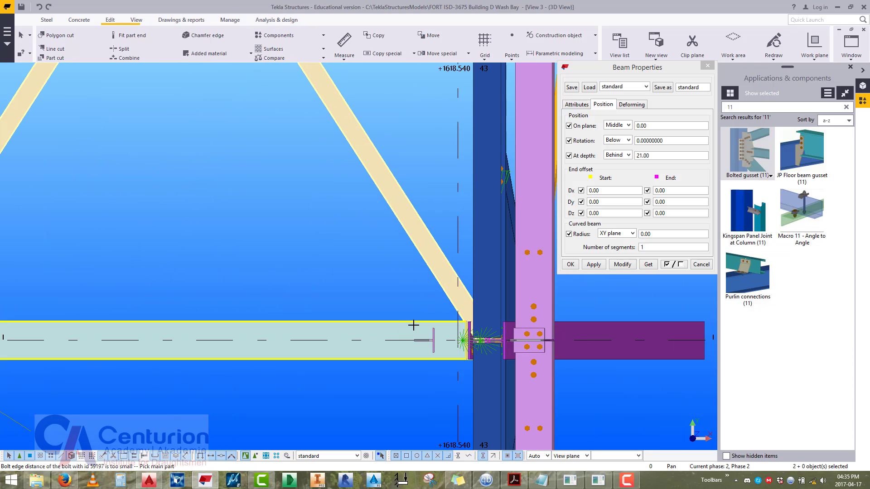
{"action": "left_click", "coordinate": [445, 291]}
{"action": "middle_click", "coordinate": [420, 275]}
{"action": "right_click", "coordinate": [316, 214]}
{"action": "left_click", "coordinate": [326, 220]}
{"action": "middle_click_drag", "start_coordinate": [169, 290], "coordinate": [426, 267]}
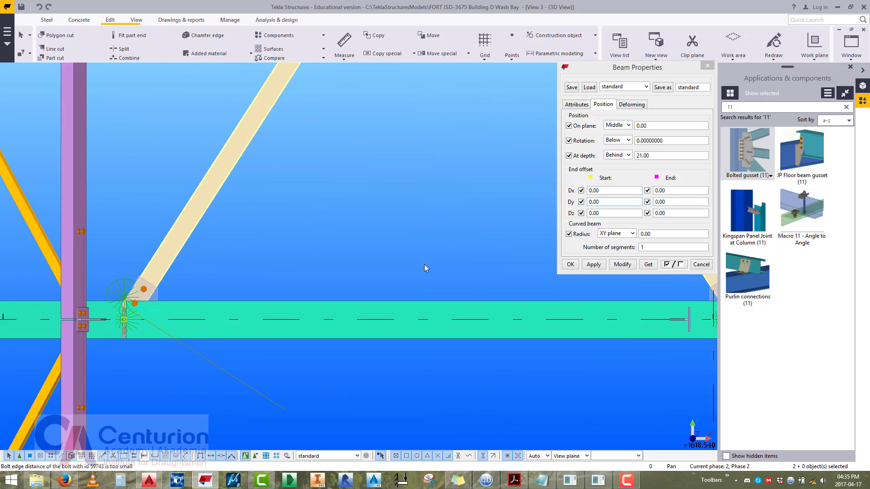
{"action": "scroll", "coordinate": [369, 297], "scroll_direction": "down", "scroll_amount": 3}
Switch to the View 1 3D view and inspect the bolted gusset connection at the rafter ridge.
{"action": "left_click", "coordinate": [852, 45]}
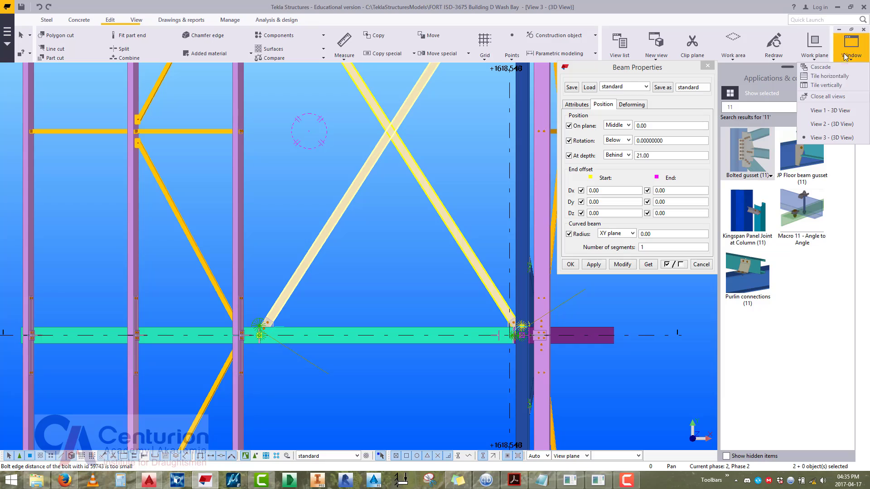
{"action": "left_click", "coordinate": [830, 110]}
{"action": "scroll", "coordinate": [376, 251], "scroll_direction": "up", "scroll_amount": 6}
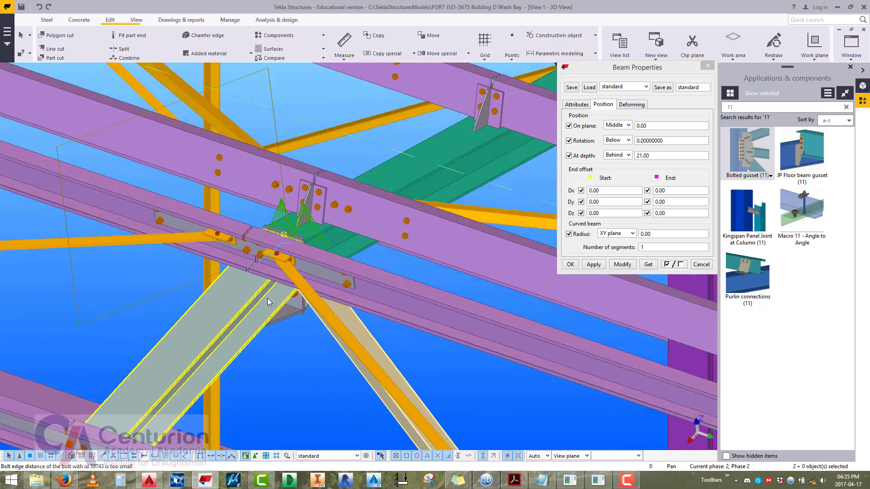
{"action": "middle_click_drag", "start_coordinate": [267, 298], "coordinate": [334, 251], "text": "ctrl"}
{"action": "middle_click_drag", "start_coordinate": [311, 204], "coordinate": [309, 238], "text": "ctrl"}
{"action": "scroll", "coordinate": [456, 312], "scroll_direction": "up", "scroll_amount": 5}
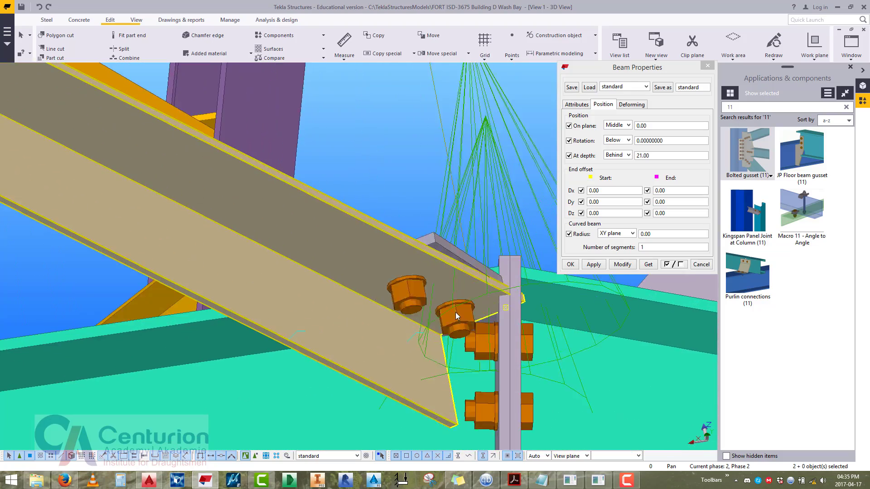
{"action": "scroll", "coordinate": [445, 267], "scroll_direction": "down", "scroll_amount": 8}
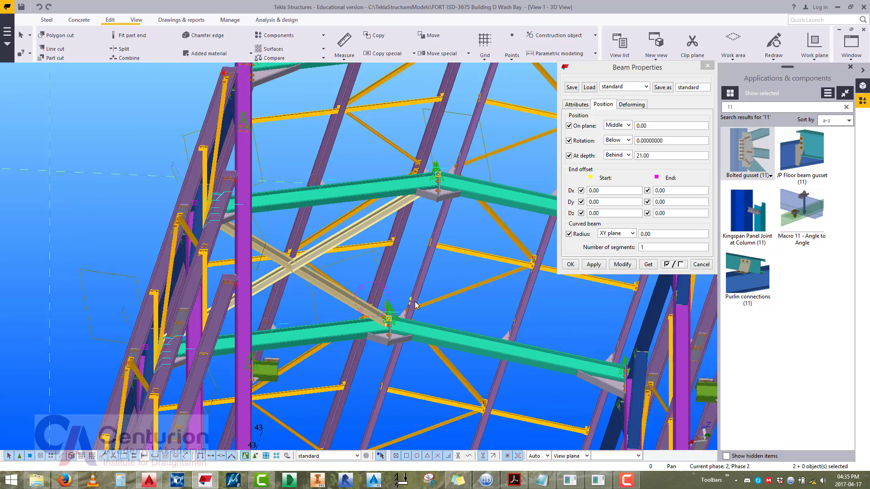
Move the ridge-end points of both crossing braces linearly by 150 mm in X.
{"action": "left_click_drag", "start_coordinate": [369, 138], "coordinate": [419, 392]}
{"action": "scroll", "coordinate": [368, 313], "scroll_direction": "up", "scroll_amount": 2}
{"action": "scroll", "coordinate": [369, 317], "scroll_direction": "up", "scroll_amount": 6}
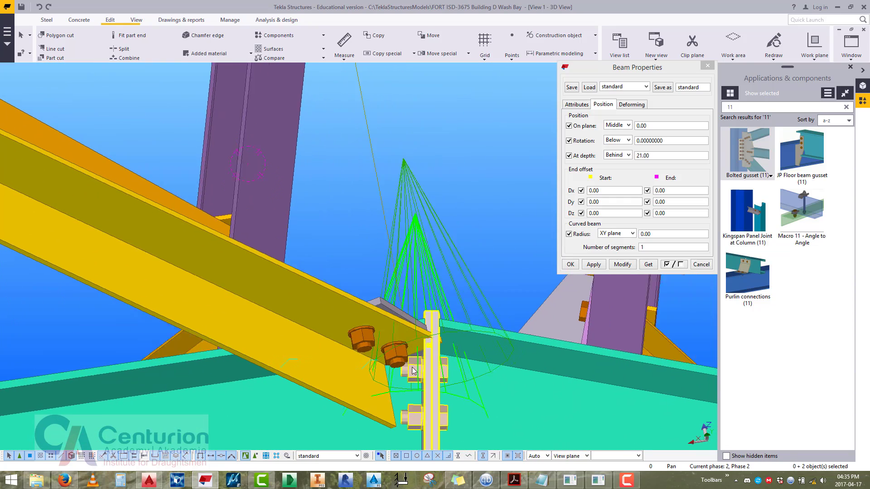
{"action": "right_click", "coordinate": [472, 218]}
{"action": "mouse_move", "coordinate": [527, 266]}
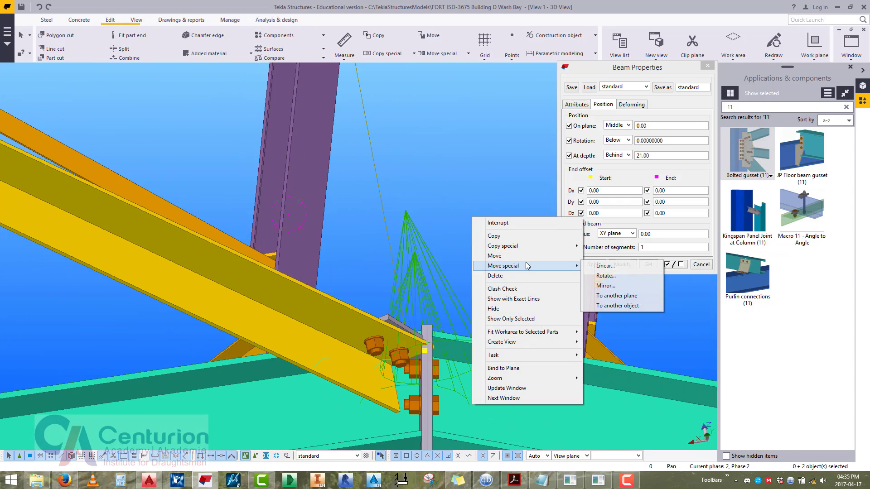
{"action": "left_click", "coordinate": [605, 266]}
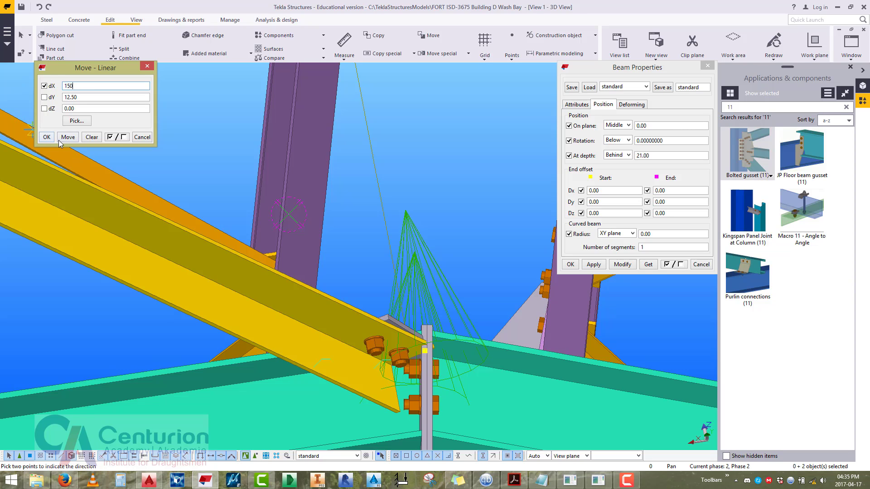
{"action": "right_click", "coordinate": [328, 160]}
{"action": "left_click", "coordinate": [344, 166]}
Move the eave-end points of both crossing braces linearly by -250 mm in X.
{"action": "middle_click_drag", "start_coordinate": [389, 217], "coordinate": [440, 218]}
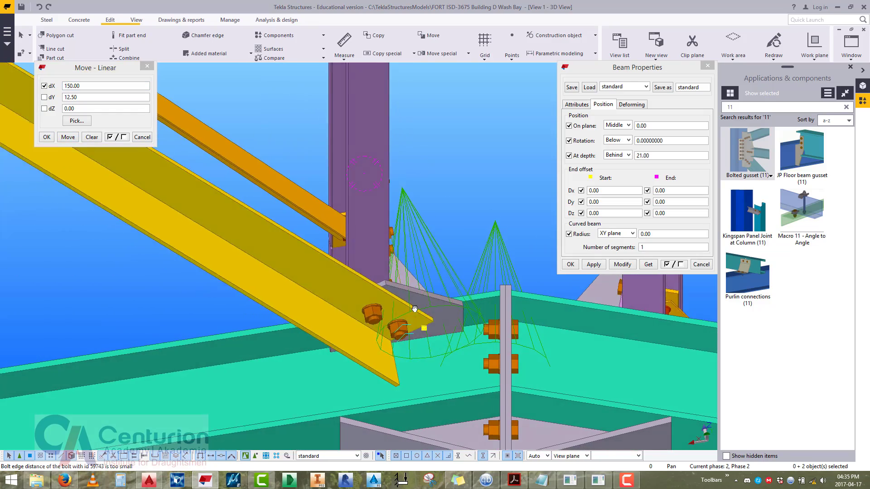
{"action": "mouse_move", "coordinate": [440, 336]}
{"action": "middle_mouse_down", "text": "ctrl"}
{"action": "mouse_move", "coordinate": [408, 341]}
{"action": "mouse_move", "coordinate": [431, 288]}
{"action": "mouse_move", "coordinate": [443, 317]}
{"action": "mouse_move", "coordinate": [436, 347]}
{"action": "middle_mouse_up", "text": "ctrl"}
{"action": "scroll", "coordinate": [436, 346], "scroll_direction": "down", "scroll_amount": 5}
{"action": "middle_click_drag", "start_coordinate": [376, 363], "coordinate": [299, 181], "text": "ctrl"}
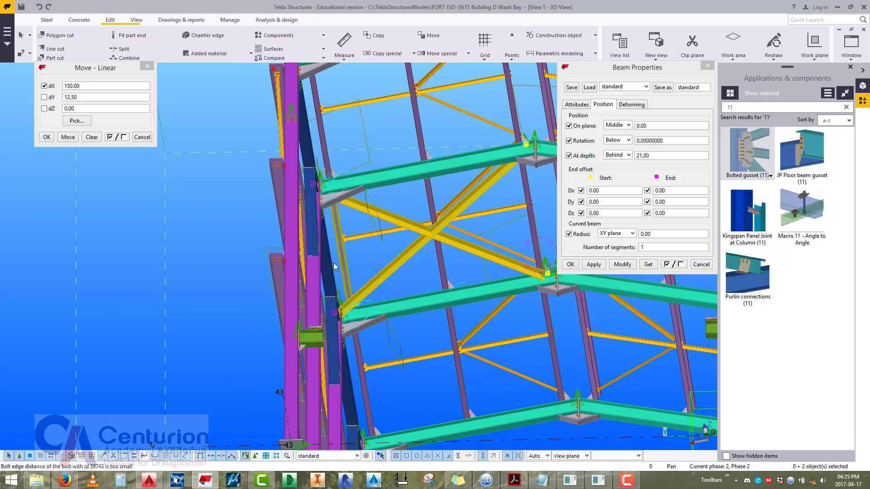
{"action": "scroll", "coordinate": [363, 342], "scroll_direction": "up", "scroll_amount": 5}
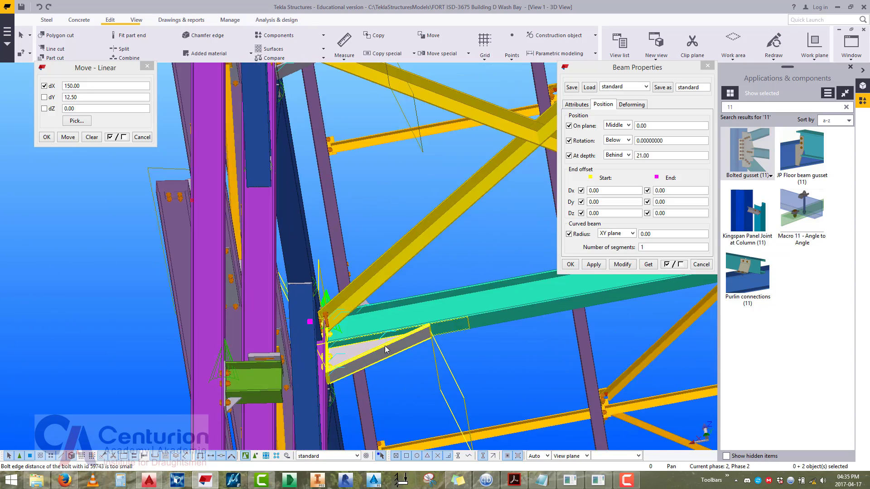
{"action": "scroll", "coordinate": [364, 342], "scroll_direction": "up", "scroll_amount": 4}
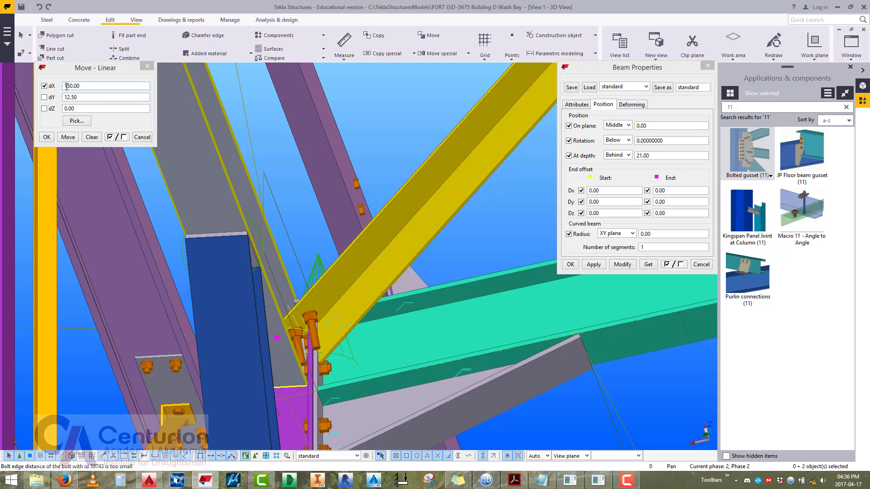
{"action": "left_click_drag", "start_coordinate": [67, 86], "coordinate": [68, 88]}
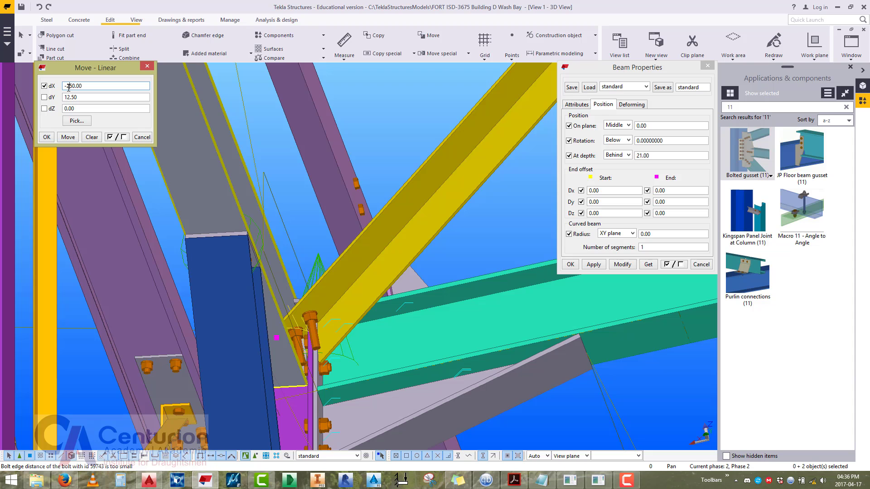
{"action": "left_click", "coordinate": [68, 137]}
Inspect the bolted gusset connections at the eave and ridge ends of the crossed roof braces.
{"action": "scroll", "coordinate": [318, 363], "scroll_direction": "up", "scroll_amount": 4}
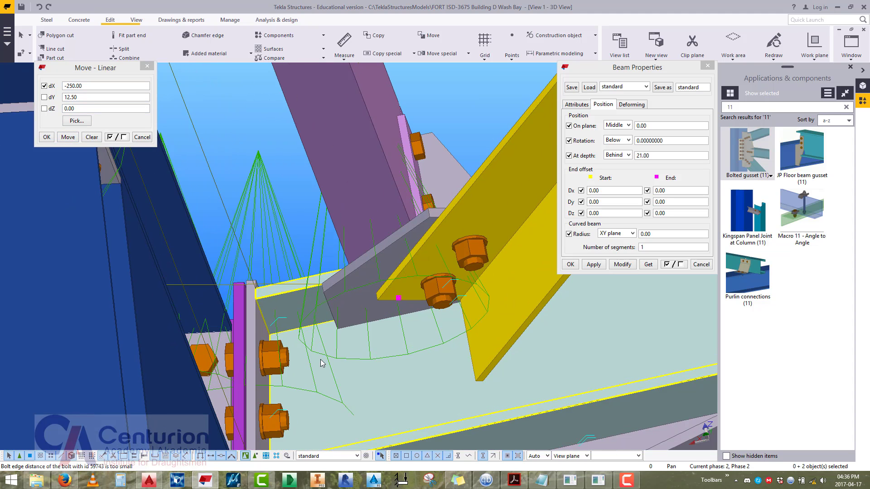
{"action": "key", "text": "v"}
{"action": "left_click", "coordinate": [369, 323]}
{"action": "middle_click_drag", "start_coordinate": [369, 324], "coordinate": [357, 295], "text": "ctrl"}
{"action": "right_click", "coordinate": [266, 228]}
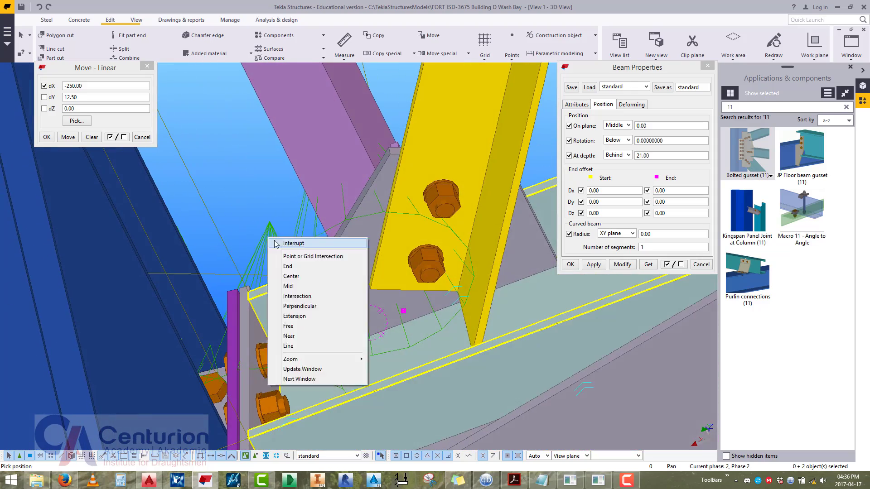
{"action": "left_click", "coordinate": [285, 236]}
{"action": "scroll", "coordinate": [245, 356], "scroll_direction": "down", "scroll_amount": 8}
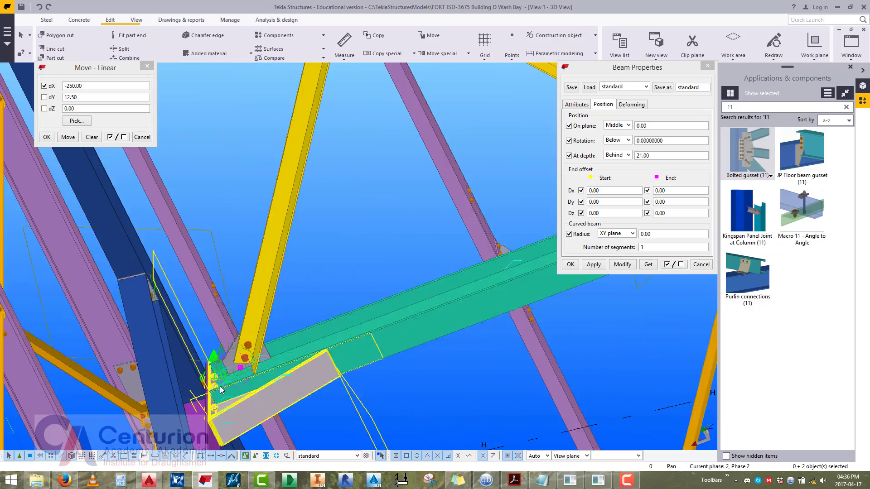
{"action": "middle_click_drag", "start_coordinate": [245, 362], "coordinate": [352, 387], "text": "ctrl"}
{"action": "scroll", "coordinate": [554, 395], "scroll_direction": "up", "scroll_amount": 4}
{"action": "scroll", "coordinate": [208, 395], "scroll_direction": "up", "scroll_amount": 1}
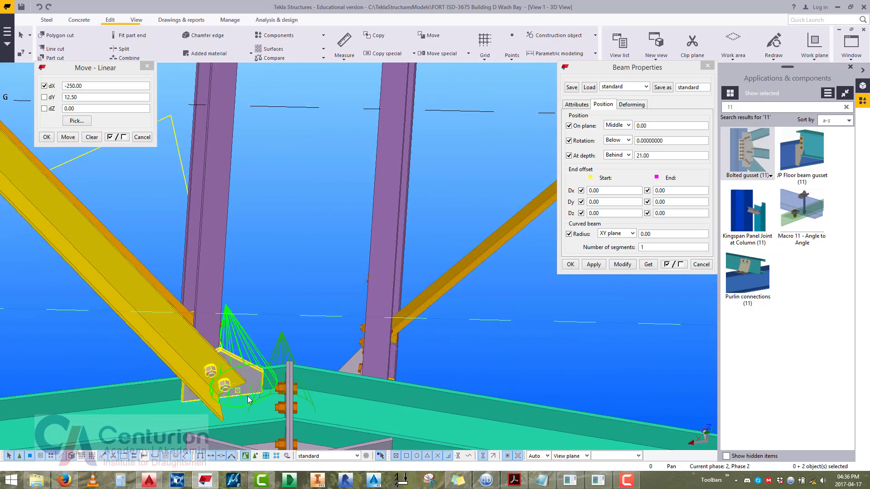
{"action": "scroll", "coordinate": [470, 378], "scroll_direction": "down", "scroll_amount": 3}
{"action": "middle_click_drag", "start_coordinate": [250, 398], "coordinate": [494, 408]}
{"action": "scroll", "coordinate": [470, 378], "scroll_direction": "down", "scroll_amount": 2}
{"action": "middle_click_drag", "start_coordinate": [333, 325], "coordinate": [356, 406], "text": "ctrl"}
{"action": "scroll", "coordinate": [357, 406], "scroll_direction": "up", "scroll_amount": 8}
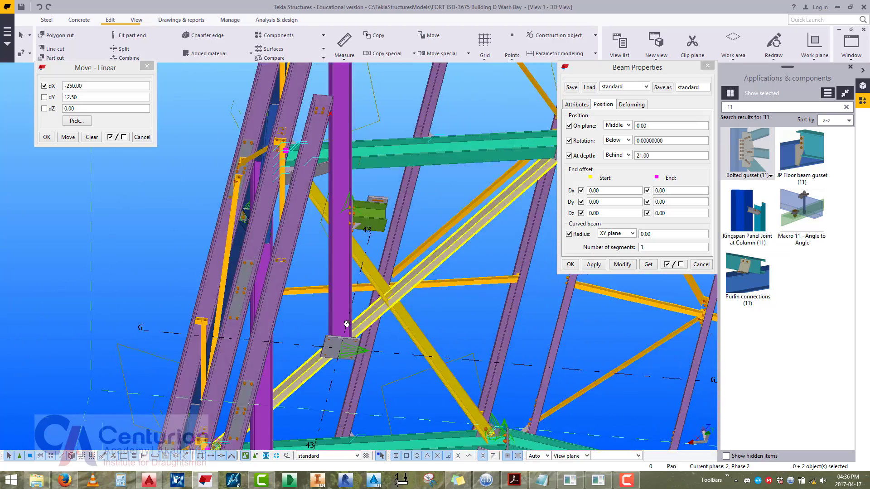
{"action": "scroll", "coordinate": [324, 291], "scroll_direction": "up", "scroll_amount": 4}
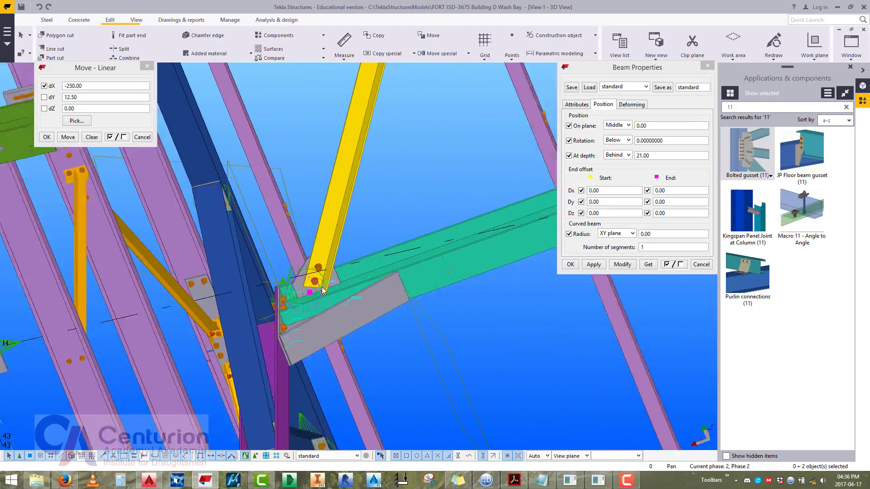
{"action": "middle_click_drag", "start_coordinate": [380, 105], "coordinate": [400, 253]}
{"action": "scroll", "coordinate": [401, 182], "scroll_direction": "up", "scroll_amount": 2}
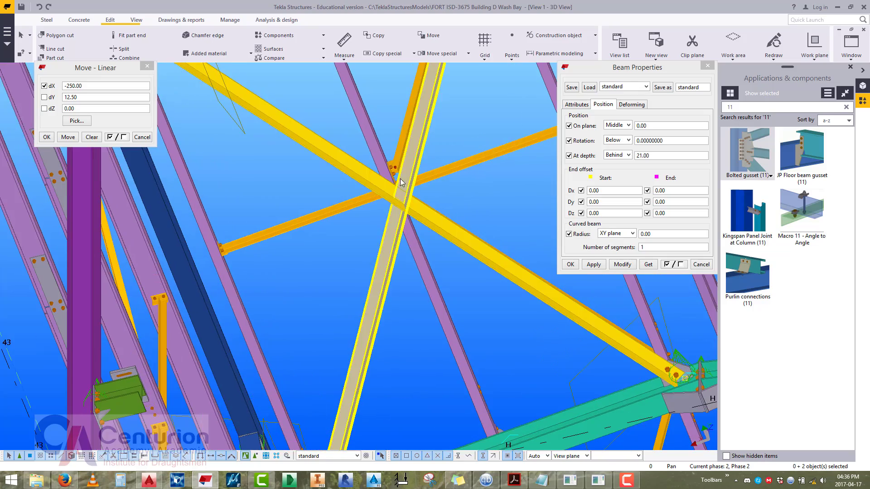
{"action": "scroll", "coordinate": [344, 317], "scroll_direction": "down", "scroll_amount": 3}
Select the four bolted gusset connections at the eave and ridge ends of the crossed roof braces.
{"action": "scroll", "coordinate": [290, 383], "scroll_direction": "up", "scroll_amount": 6}
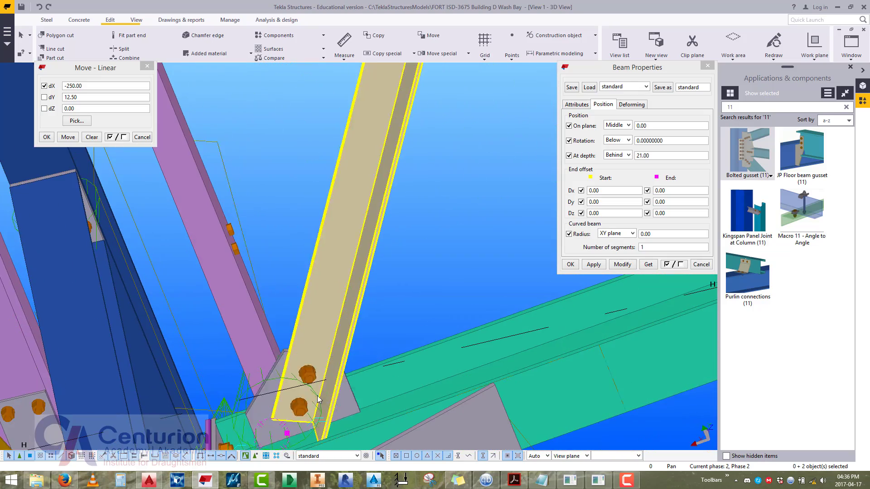
{"action": "scroll", "coordinate": [290, 383], "scroll_direction": "down", "scroll_amount": 5}
{"action": "left_click", "coordinate": [480, 308]}
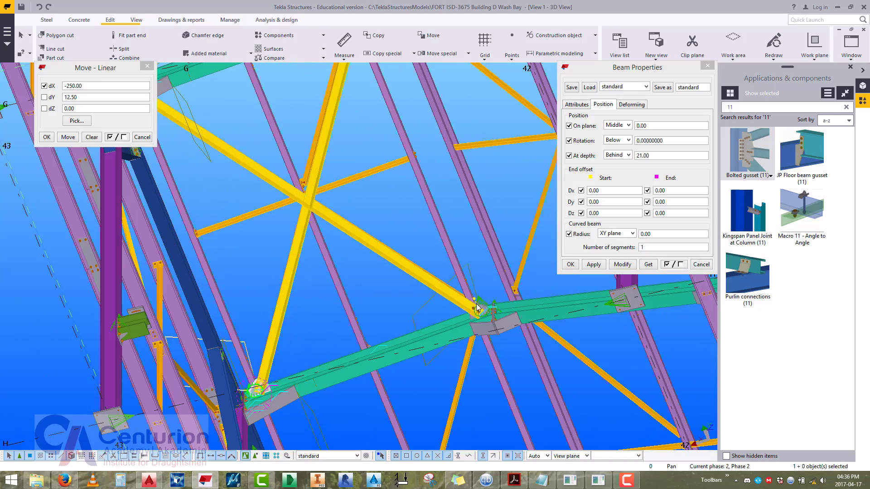
{"action": "scroll", "coordinate": [479, 308], "scroll_direction": "down", "scroll_amount": 5}
{"action": "scroll", "coordinate": [377, 198], "scroll_direction": "up", "scroll_amount": 3}
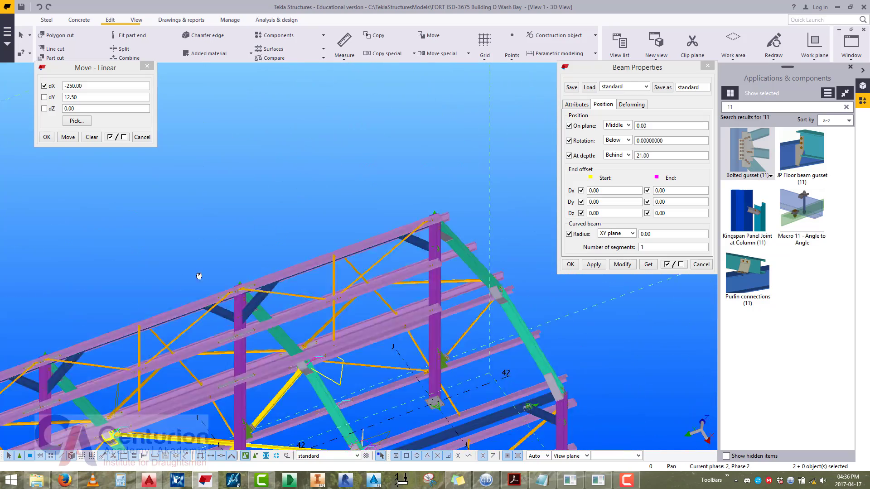
{"action": "scroll", "coordinate": [265, 327], "scroll_direction": "up", "scroll_amount": 5}
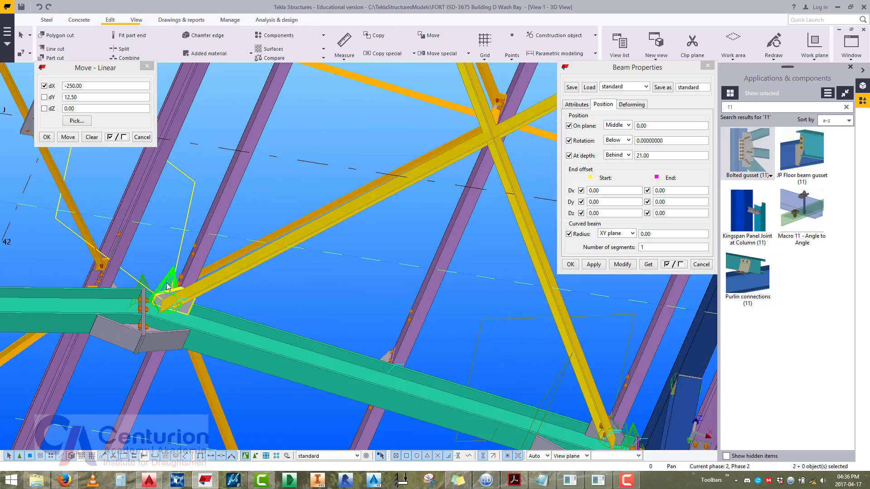
{"action": "middle_click_drag", "start_coordinate": [413, 187], "coordinate": [290, 86]}
{"action": "scroll", "coordinate": [363, 213], "scroll_direction": "up", "scroll_amount": 2}
{"action": "left_click", "coordinate": [398, 163], "text": "ctrl"}
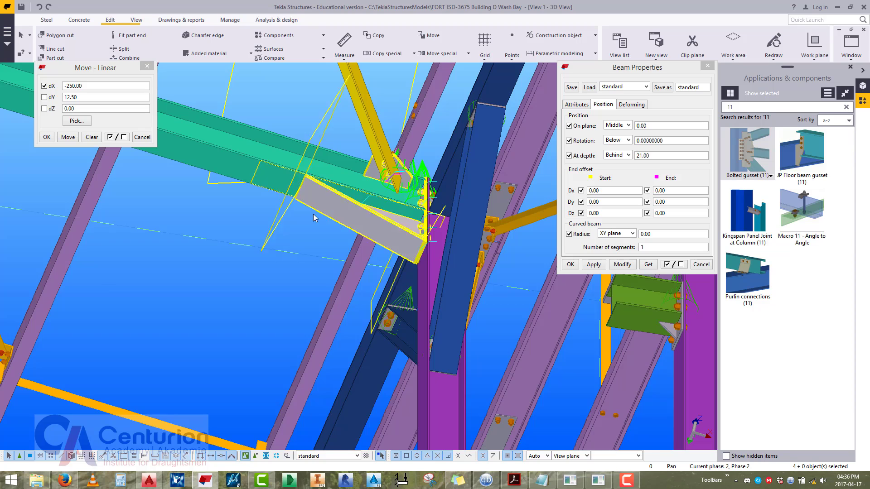
{"action": "scroll", "coordinate": [316, 217], "scroll_direction": "down", "scroll_amount": 3}
Switch to View 3 and display the parts transparently around the eave-end gusset on grid I.
{"action": "left_click", "coordinate": [851, 44]}
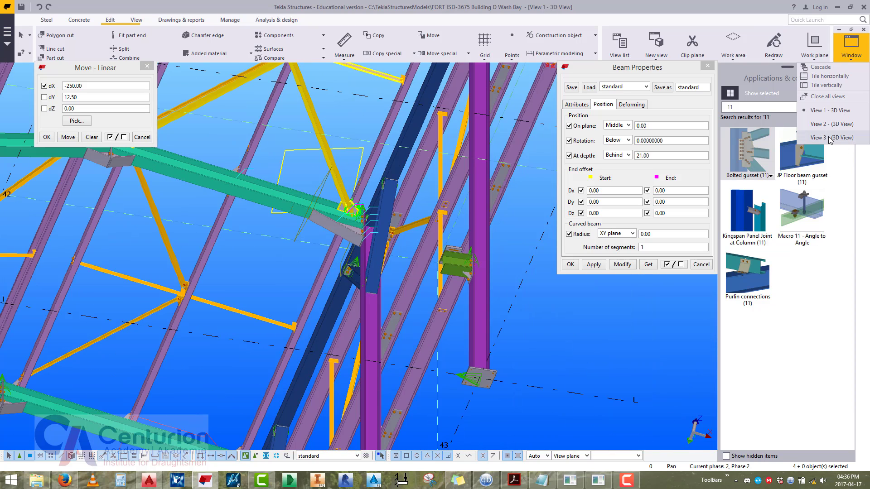
{"action": "left_click", "coordinate": [830, 138]}
{"action": "scroll", "coordinate": [246, 361], "scroll_direction": "up", "scroll_amount": 5}
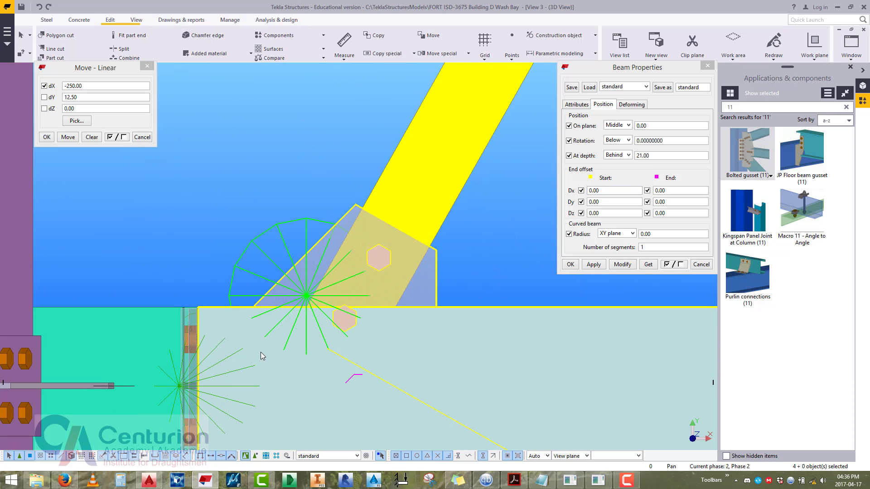
{"action": "key", "text": "ctrl+2"}
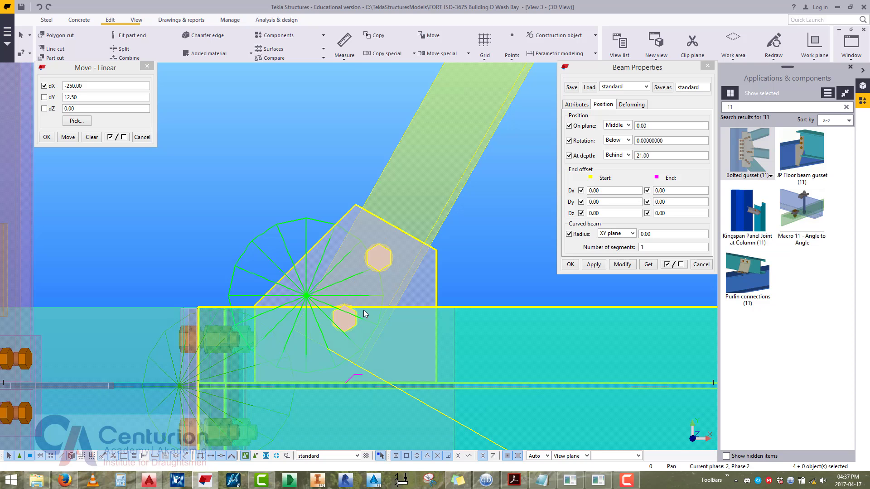
{"action": "middle_click_drag", "start_coordinate": [433, 216], "coordinate": [423, 179]}
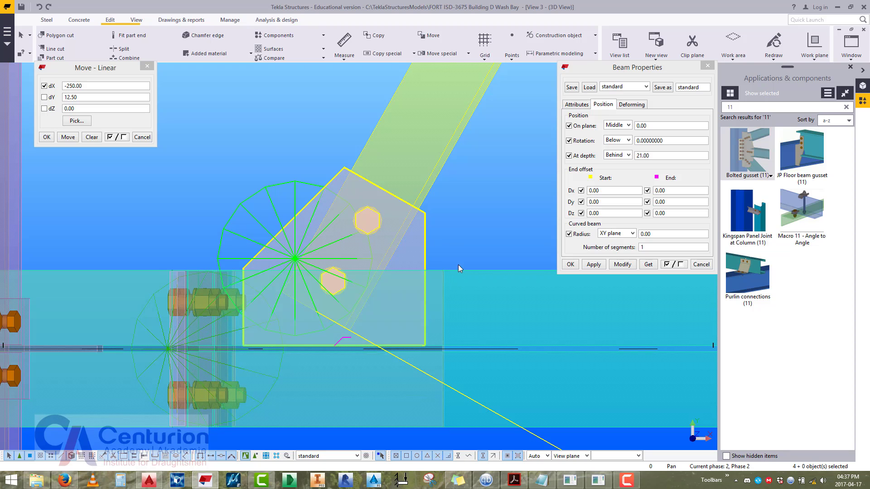
In the Bolted gusset (11) properties, set the first brace's two bolts to 70 mm spacing and 40 mm edge distances, and modify the selected connections.
{"action": "scroll", "coordinate": [458, 265], "scroll_direction": "down", "scroll_amount": 2}
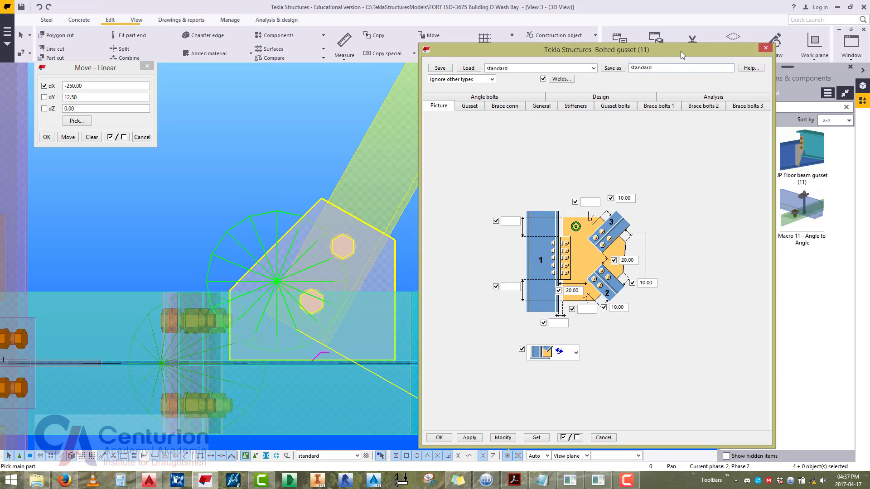
{"action": "left_click_drag", "start_coordinate": [681, 51], "coordinate": [265, 59]}
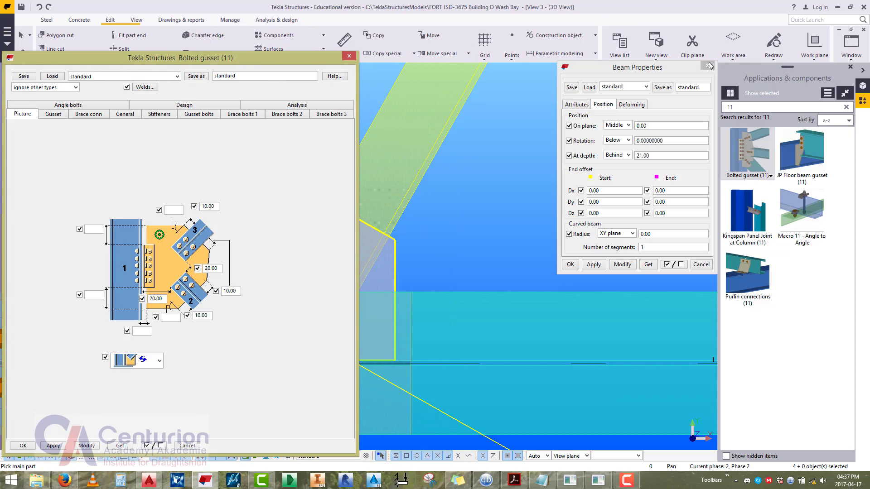
{"action": "right_click", "coordinate": [542, 144]}
{"action": "scroll", "coordinate": [521, 190], "scroll_direction": "down", "scroll_amount": 3}
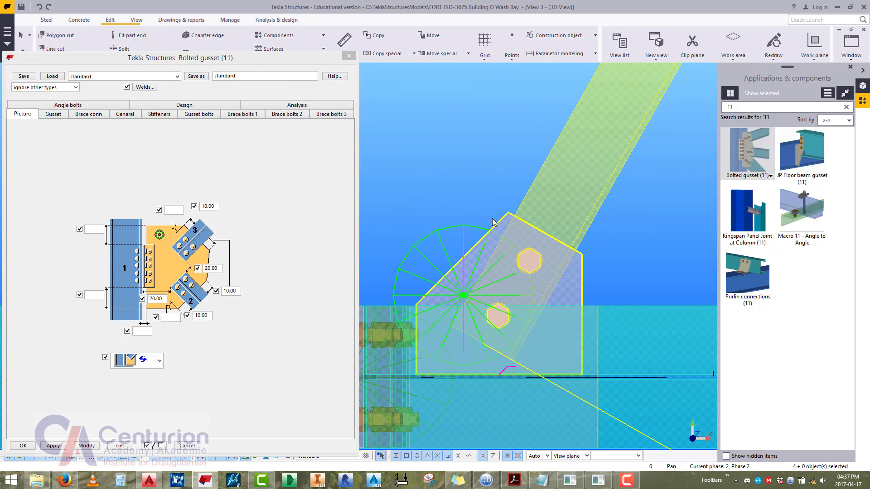
{"action": "left_click", "coordinate": [241, 114]}
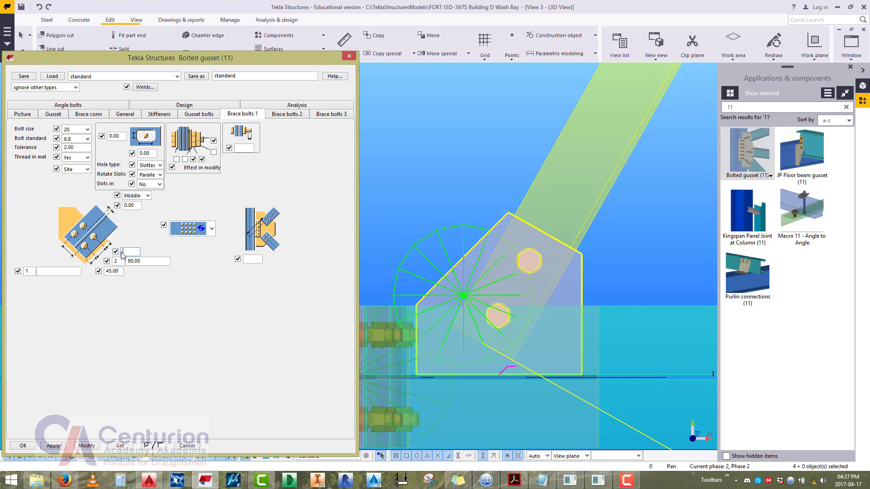
{"action": "key", "text": "Tab"}
{"action": "double_click", "coordinate": [109, 271]}
{"action": "key", "text": "Return"}
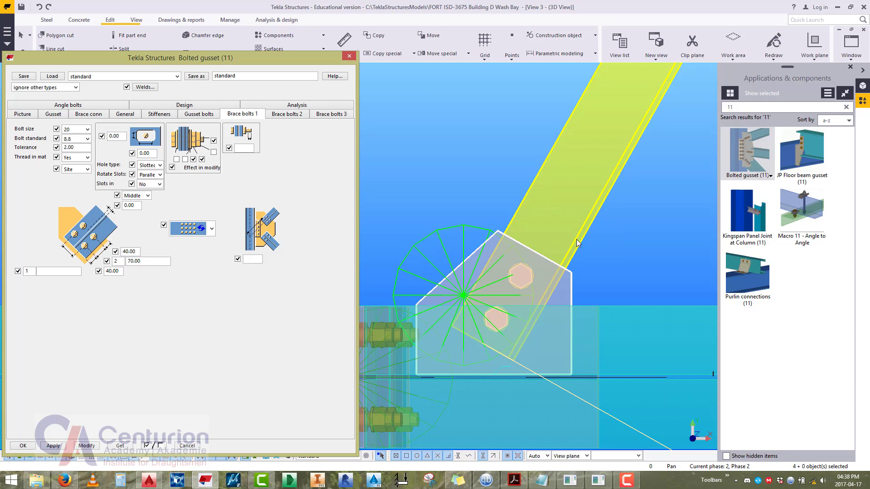
{"action": "middle_click_drag", "start_coordinate": [521, 293], "coordinate": [484, 314]}
{"action": "scroll", "coordinate": [497, 348], "scroll_direction": "down", "scroll_amount": 1}
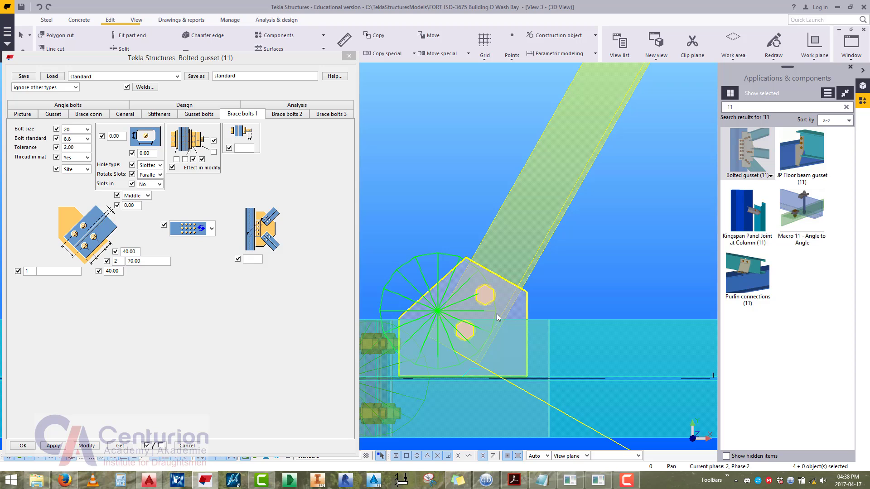
{"action": "middle_click_drag", "start_coordinate": [501, 309], "coordinate": [505, 305]}
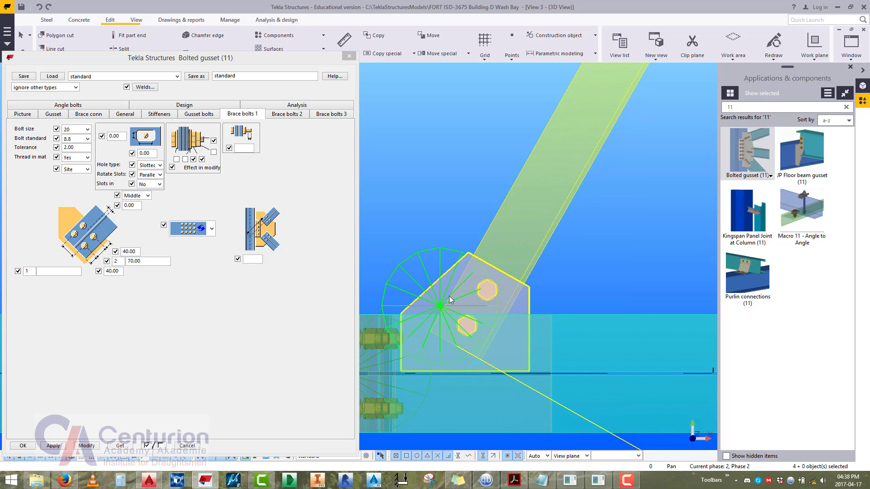
{"action": "mouse_move", "coordinate": [482, 285]}
{"action": "middle_mouse_down"}
{"action": "mouse_move", "coordinate": [478, 314]}
{"action": "mouse_move", "coordinate": [490, 286]}
{"action": "middle_mouse_up"}
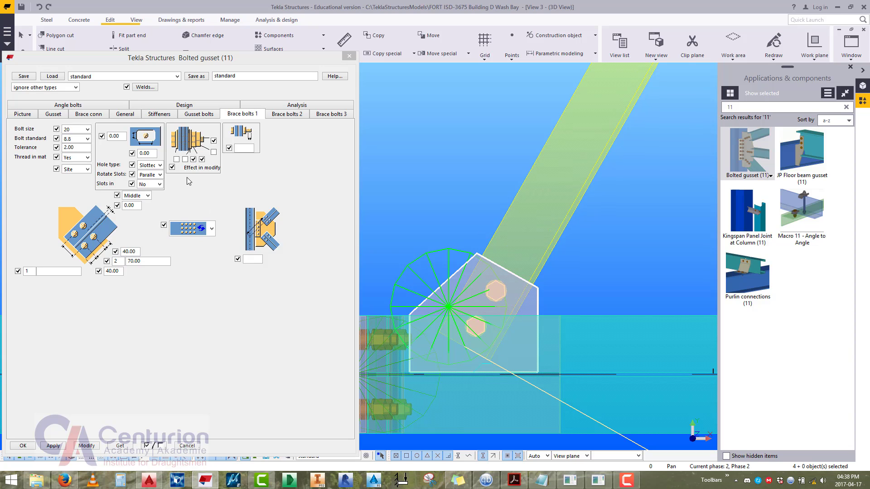
Clear the 100 mm gusset plate dimension and modify the selected bolted gusset connections.
{"action": "left_click", "coordinate": [53, 114]}
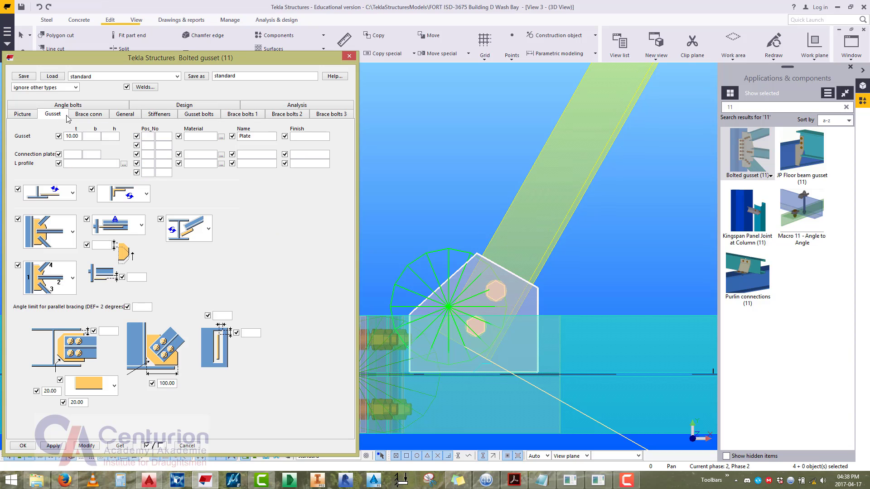
{"action": "left_click", "coordinate": [23, 115]}
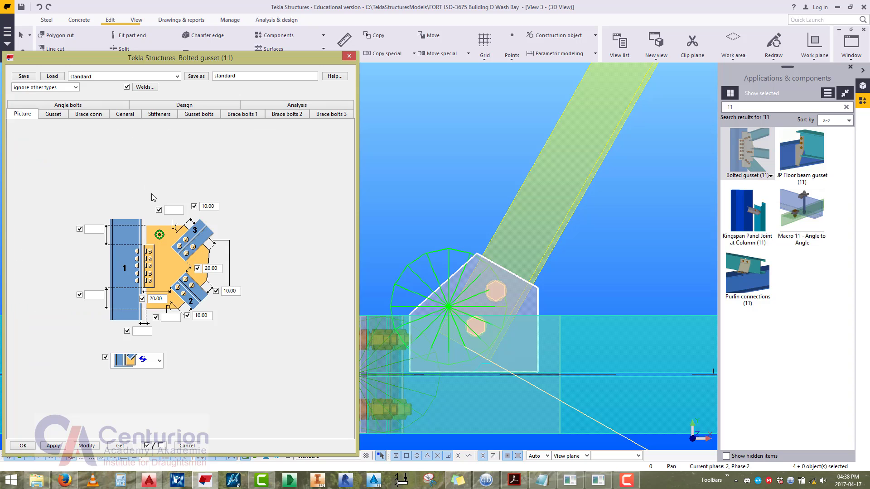
{"action": "left_click", "coordinate": [65, 116]}
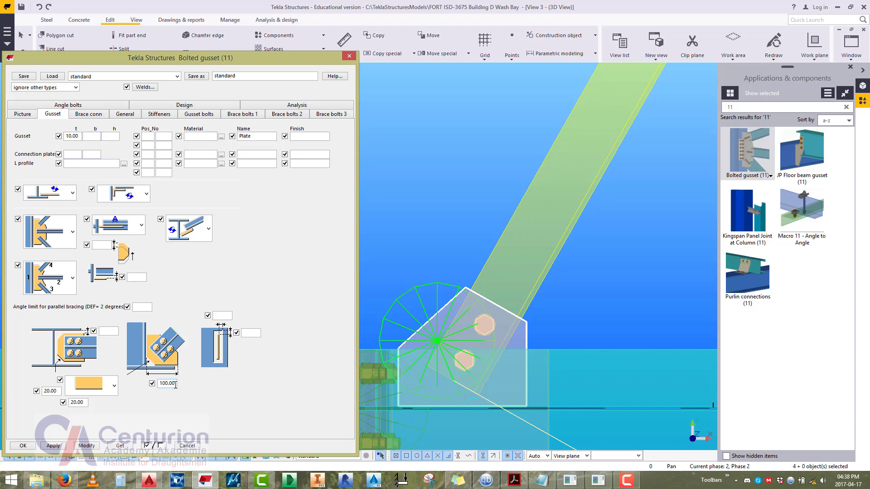
{"action": "key", "text": "BackSpace"}
{"action": "left_click", "coordinate": [504, 314]}
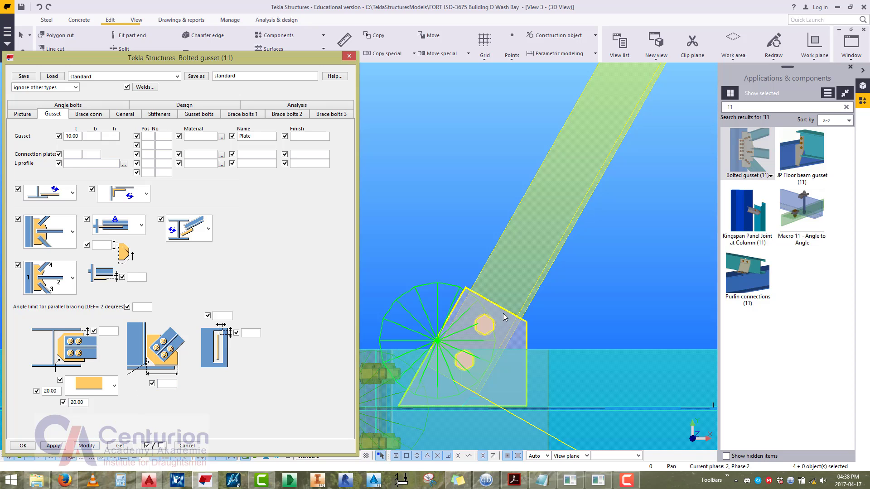
{"action": "middle_click_drag", "start_coordinate": [504, 314], "coordinate": [478, 289]}
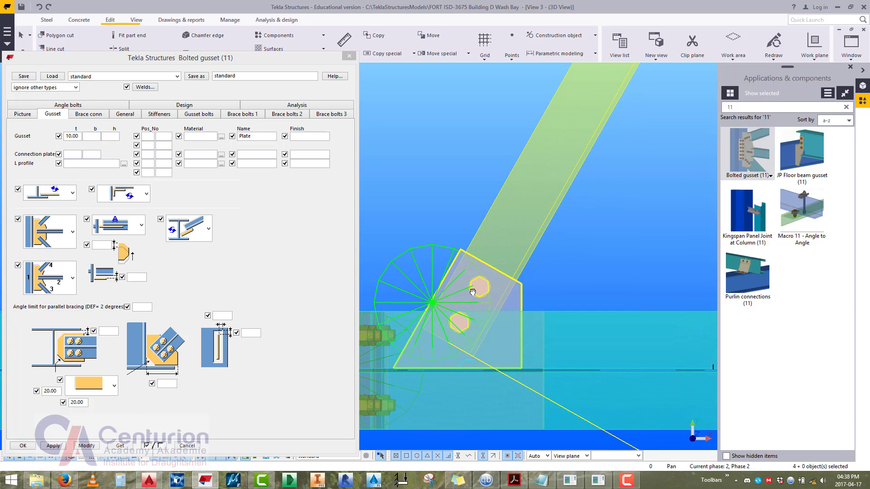
Set the clearance between the main part and the brace to 0.00 and modify the selected gusset connections.
{"action": "left_click", "coordinate": [20, 114]}
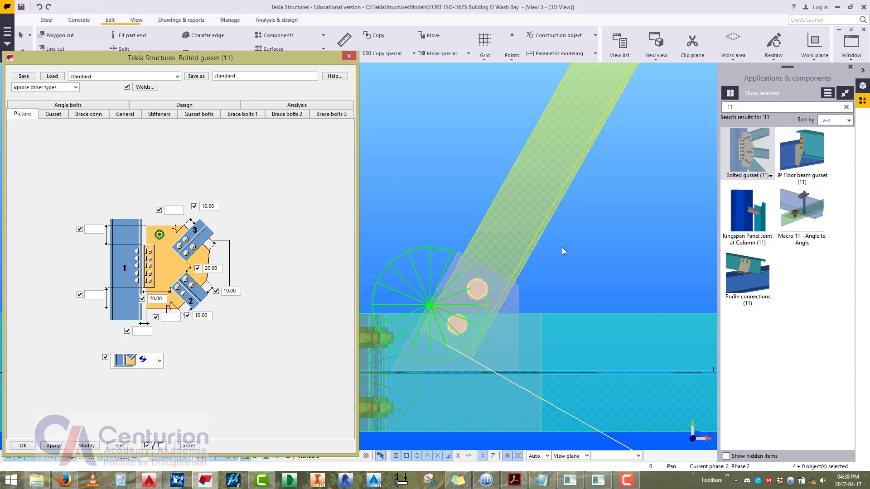
{"action": "middle_click_drag", "start_coordinate": [564, 265], "coordinate": [562, 301]}
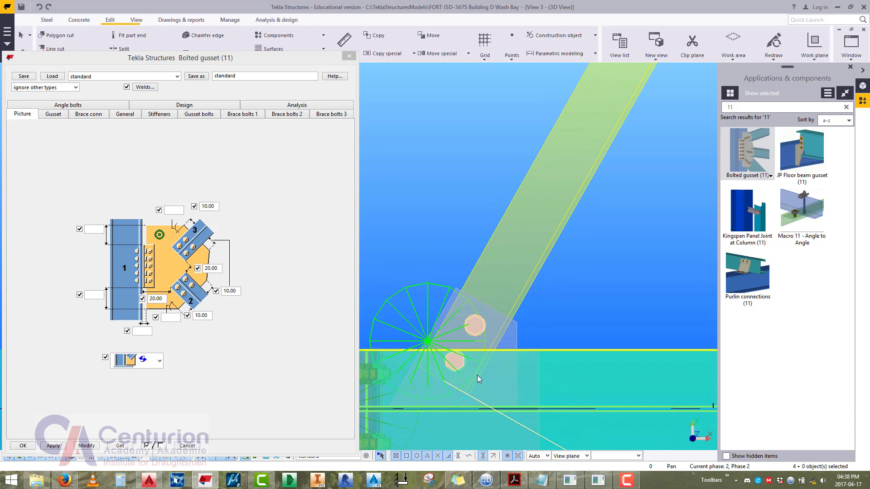
{"action": "middle_click_drag", "start_coordinate": [477, 381], "coordinate": [460, 381]}
{"action": "left_click", "coordinate": [165, 299]}
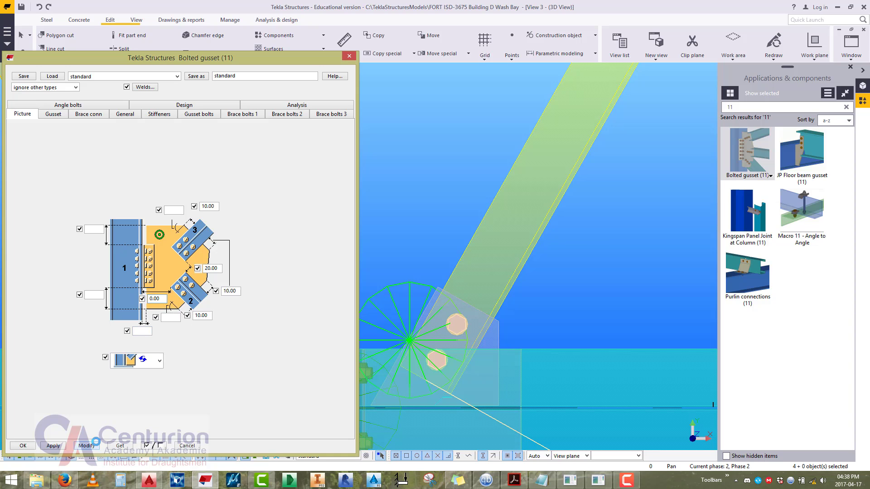
{"action": "middle_click_drag", "start_coordinate": [499, 366], "coordinate": [509, 361]}
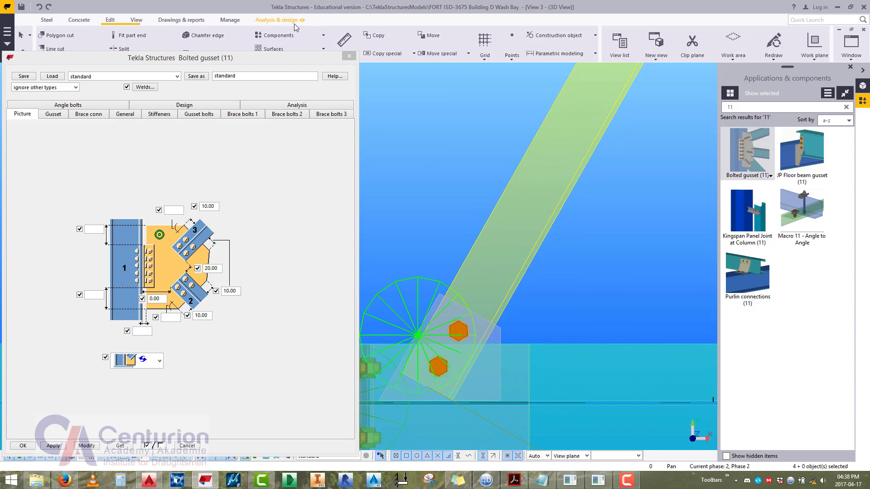
Measure the perpendicular distance from the gusset plate's base edge to the rafter flange edge on grid I.
{"action": "left_click", "coordinate": [344, 40]}
{"action": "scroll", "coordinate": [463, 401], "scroll_direction": "up", "scroll_amount": 3}
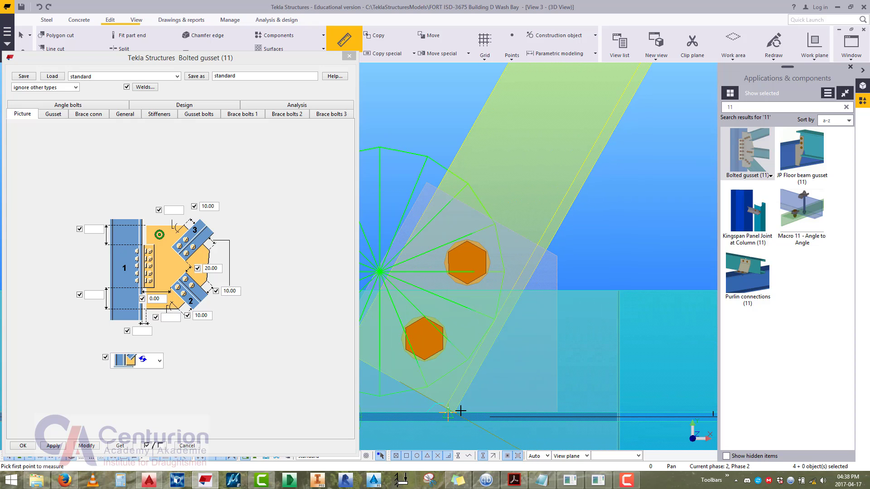
{"action": "left_click", "coordinate": [455, 413]}
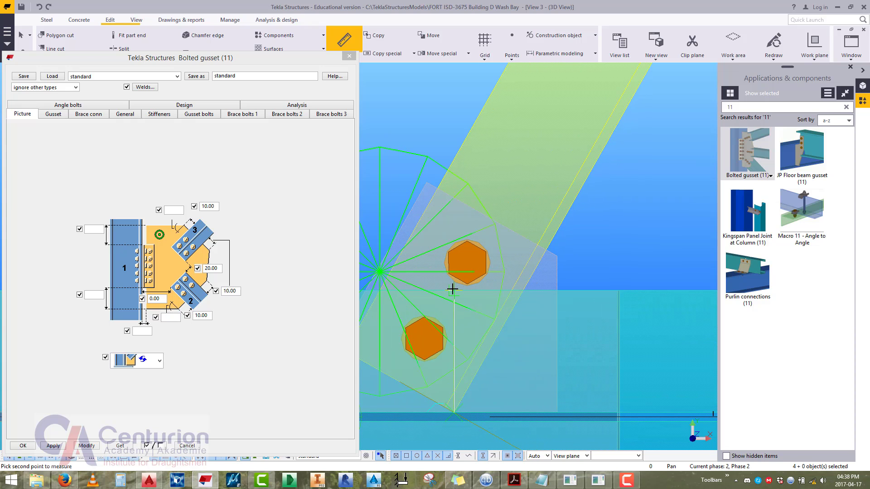
{"action": "left_click", "coordinate": [488, 339]}
{"action": "right_click", "coordinate": [431, 268]}
{"action": "left_click", "coordinate": [444, 269]}
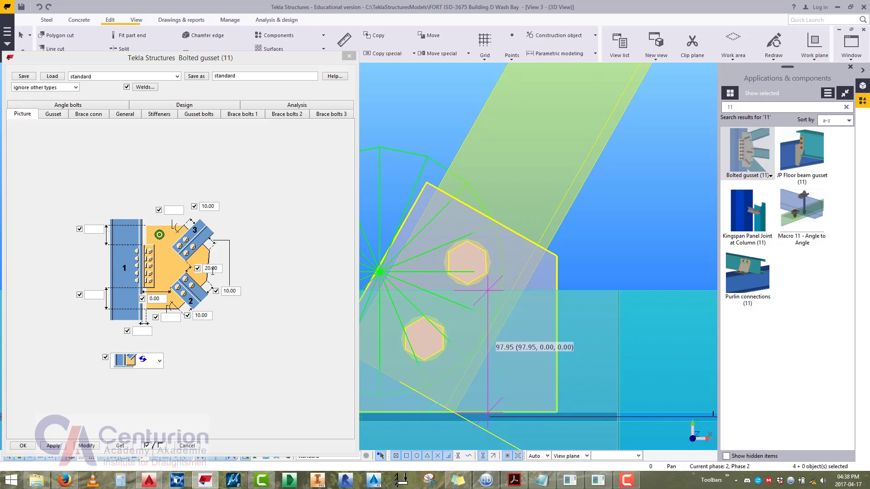
Set the clearance between the main part and the brace to 98.00 and modify the selected bolted gusset connections.
{"action": "left_click", "coordinate": [156, 299]}
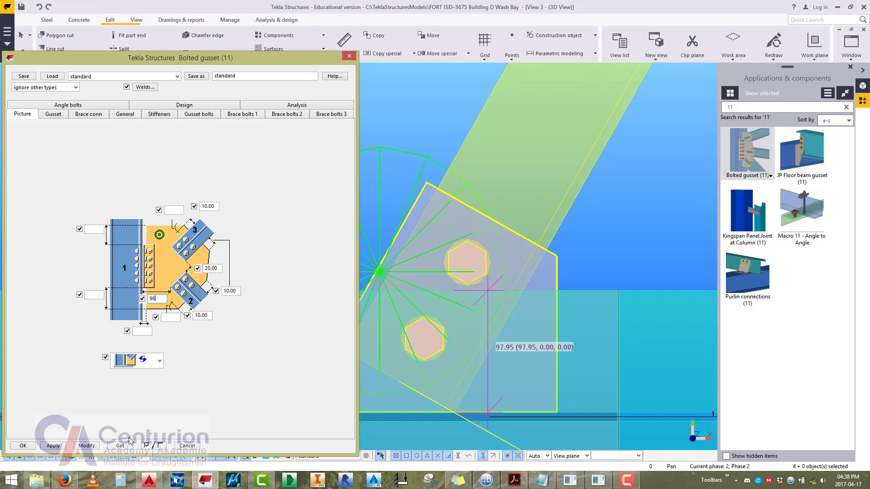
{"action": "left_click", "coordinate": [86, 446]}
{"action": "scroll", "coordinate": [487, 288], "scroll_direction": "up", "scroll_amount": 5}
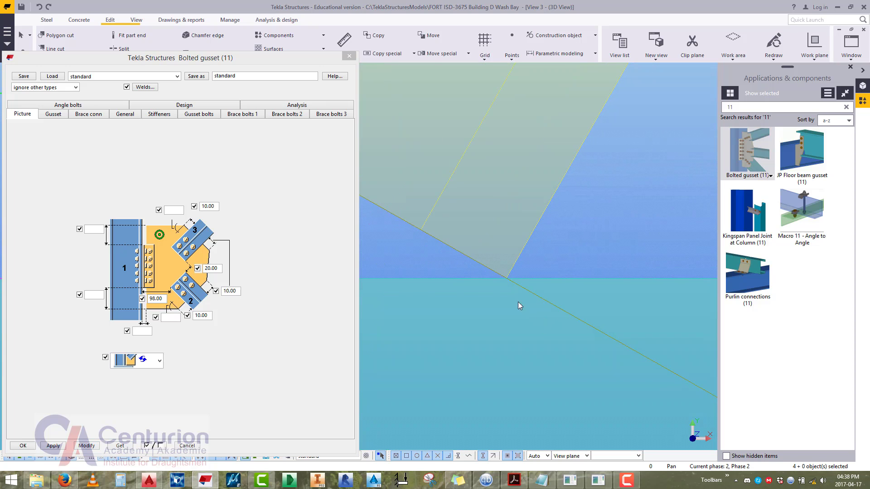
{"action": "scroll", "coordinate": [519, 304], "scroll_direction": "down", "scroll_amount": 4}
{"action": "middle_click_drag", "start_coordinate": [534, 301], "coordinate": [552, 308]}
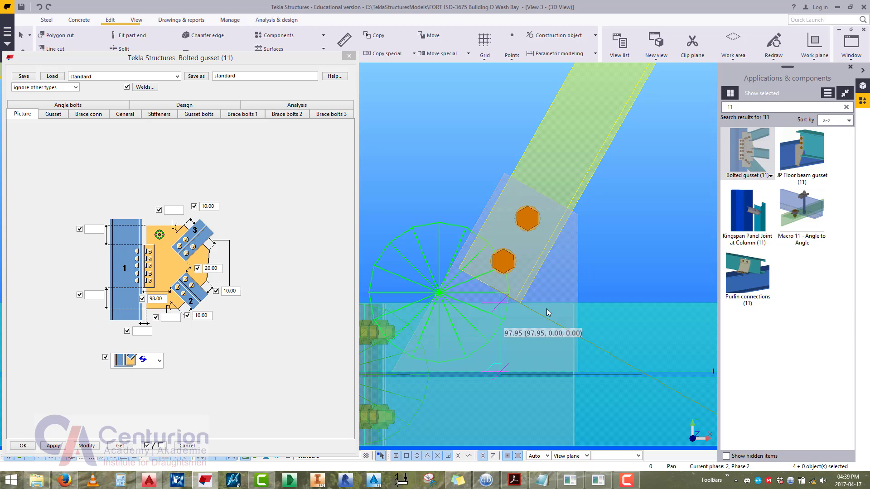
{"action": "scroll", "coordinate": [574, 371], "scroll_direction": "up", "scroll_amount": 2}
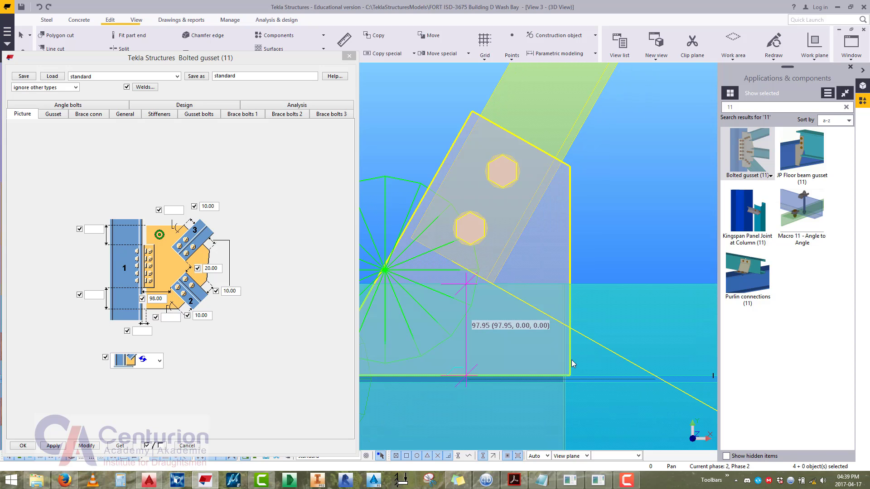
{"action": "middle_click_drag", "start_coordinate": [572, 360], "coordinate": [634, 373]}
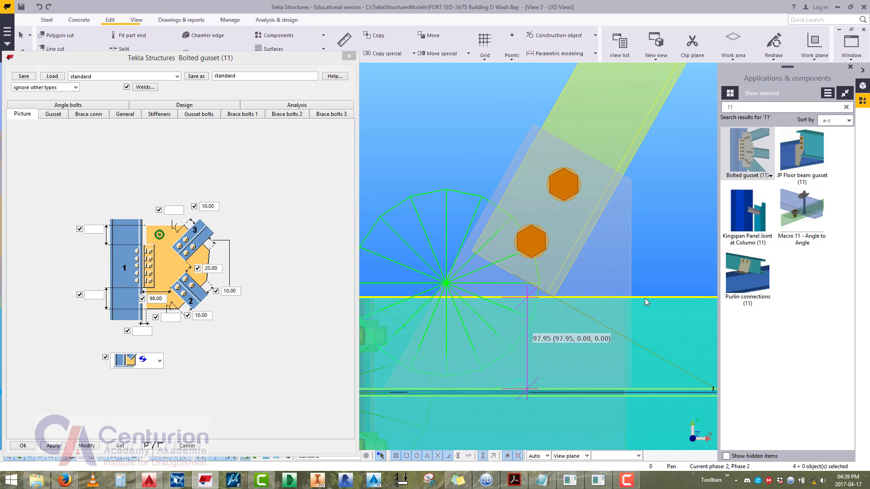
{"action": "middle_click_drag", "start_coordinate": [641, 336], "coordinate": [610, 316]}
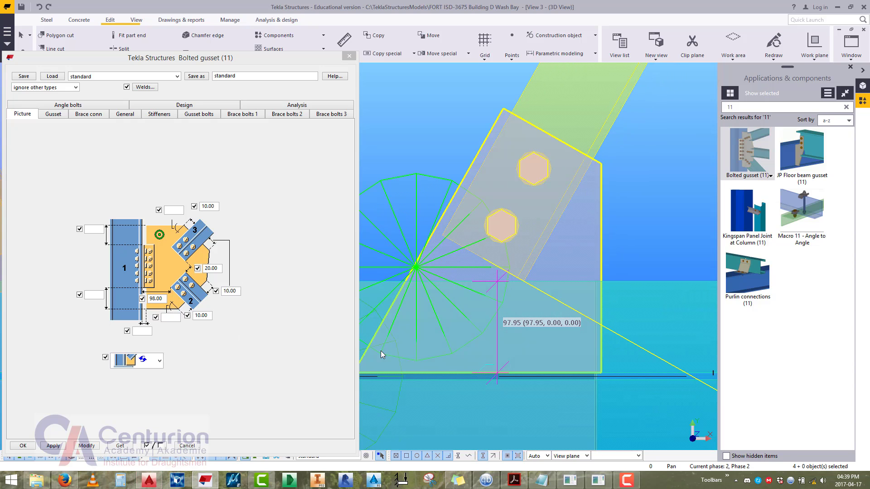
Set the gap between the main part and the gusset plate to 37.50 and modify the selected connection.
{"action": "left_click", "coordinate": [144, 330]}
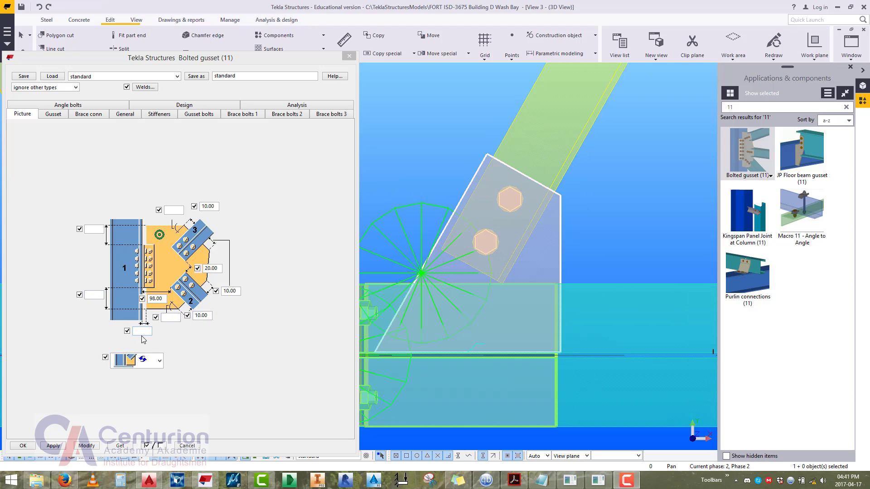
{"action": "left_click", "coordinate": [143, 331]}
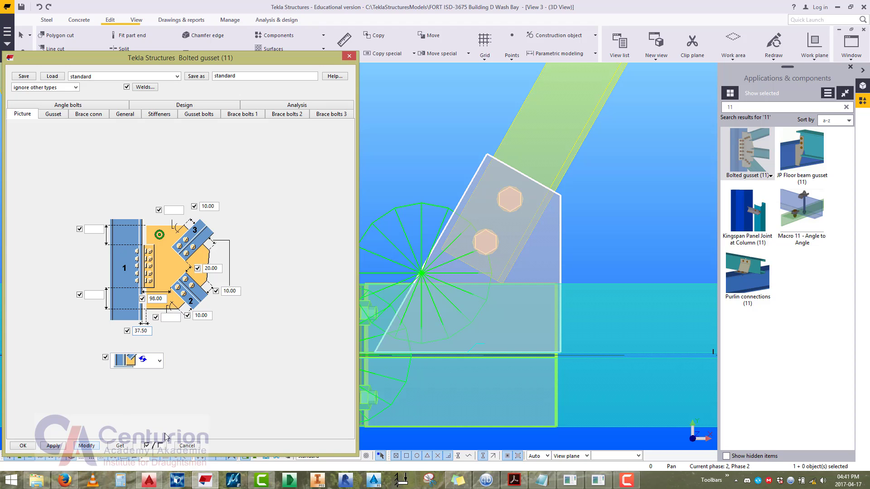
{"action": "left_click", "coordinate": [86, 446]}
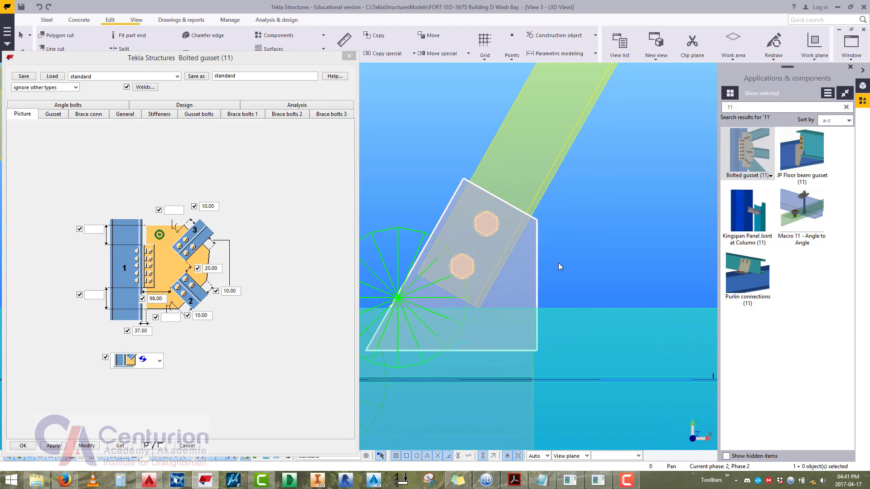
Measure how far the gusset plate overlaps the rafter, from the flange edge to the plate's base edge.
{"action": "left_click", "coordinate": [344, 39]}
{"action": "left_click", "coordinate": [503, 288]}
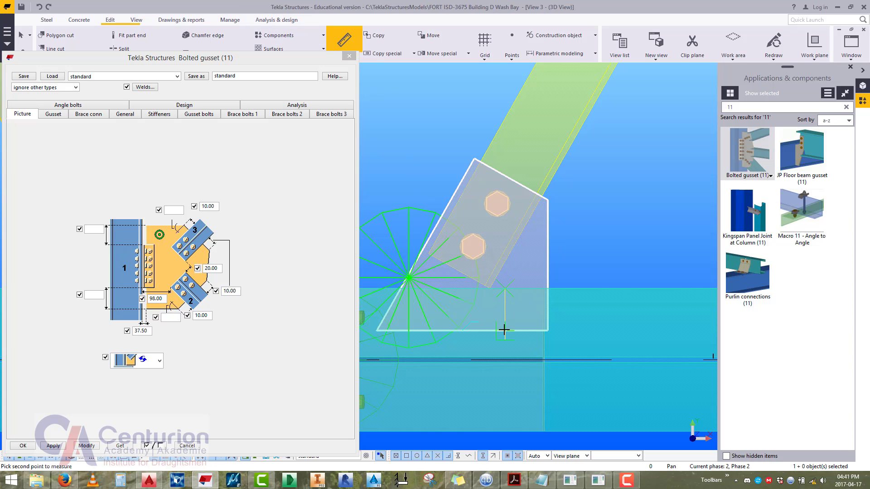
{"action": "left_click", "coordinate": [504, 330]}
{"action": "right_click", "coordinate": [526, 256]}
{"action": "left_click", "coordinate": [536, 260]}
{"action": "scroll", "coordinate": [530, 317], "scroll_direction": "up", "scroll_amount": 2}
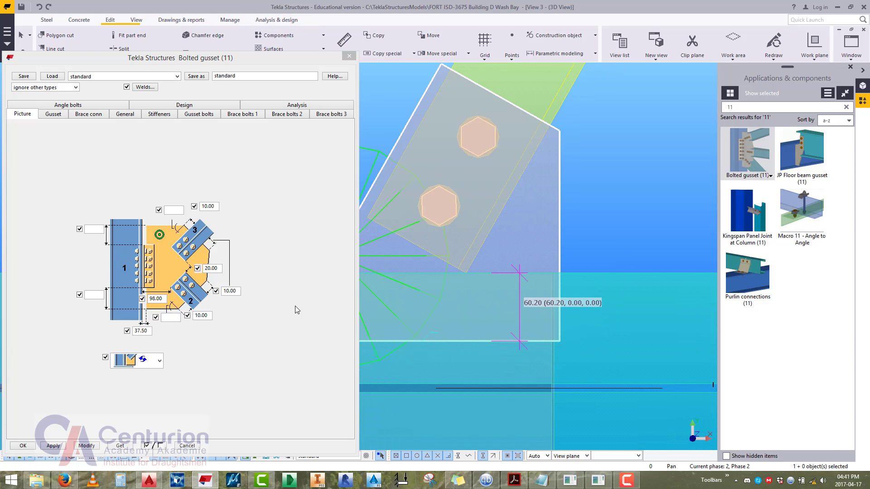
Set the gap between the main part and the gusset plate to 37.70, modify the connection and remeasure its overlap on the rafter.
{"action": "left_click_drag", "start_coordinate": [148, 332], "coordinate": [143, 334]}
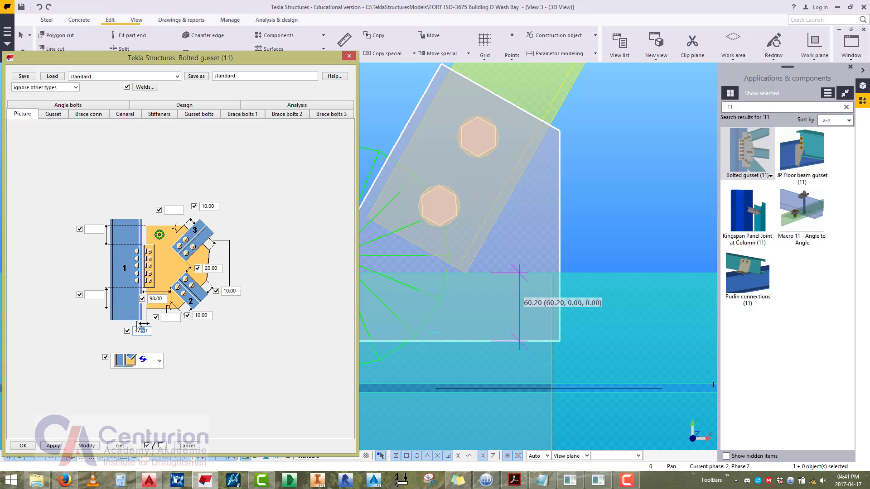
{"action": "middle_click_drag", "start_coordinate": [594, 315], "coordinate": [641, 326]}
{"action": "left_click", "coordinate": [343, 41]}
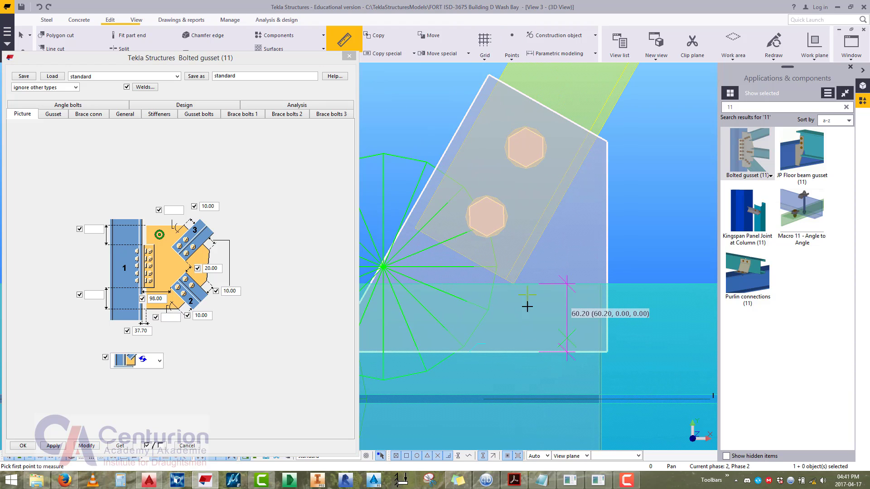
{"action": "left_click", "coordinate": [525, 352]}
{"action": "left_click", "coordinate": [523, 284]}
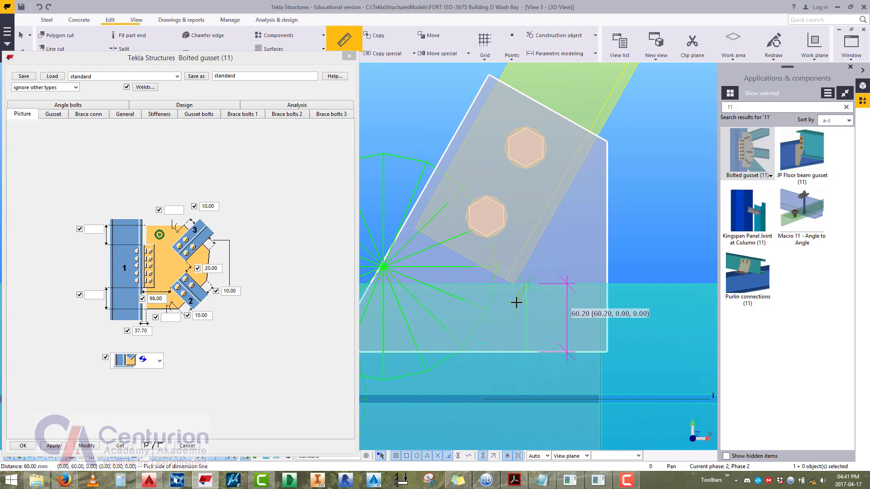
{"action": "left_click", "coordinate": [517, 303]}
{"action": "right_click", "coordinate": [496, 273]}
{"action": "left_click", "coordinate": [554, 284]}
{"action": "scroll", "coordinate": [564, 282], "scroll_direction": "down", "scroll_amount": 10}
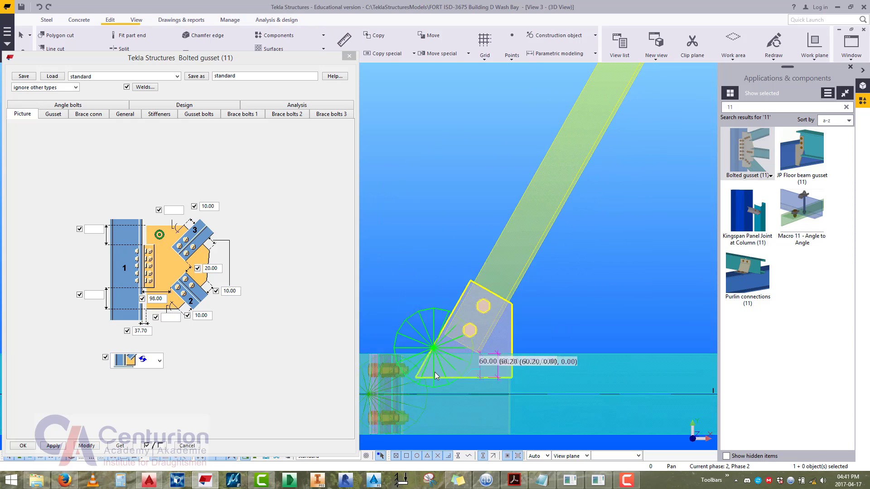
Add the other three brace gusset connections on grids I and H to the selection and modify them with the same properties.
{"action": "scroll", "coordinate": [589, 368], "scroll_direction": "up", "scroll_amount": 5}
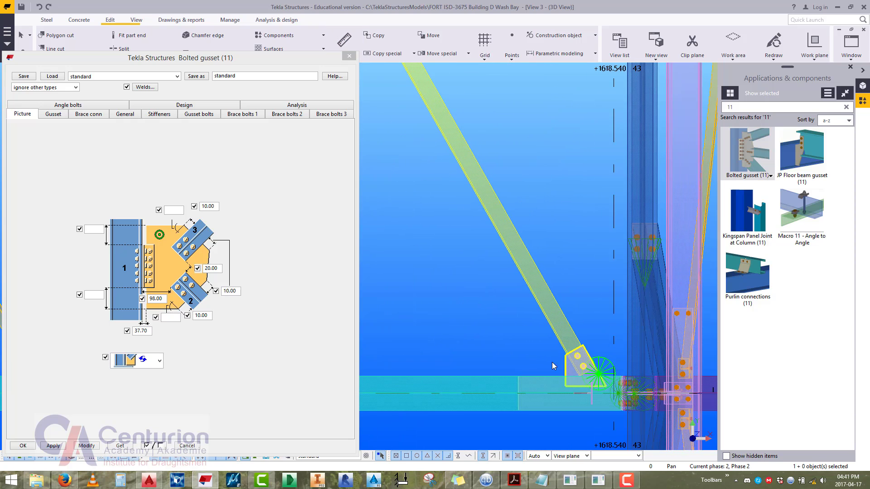
{"action": "scroll", "coordinate": [612, 358], "scroll_direction": "down", "scroll_amount": 4}
{"action": "left_click", "coordinate": [414, 351], "text": "ctrl"}
{"action": "middle_click_drag", "start_coordinate": [516, 286], "coordinate": [523, 480]}
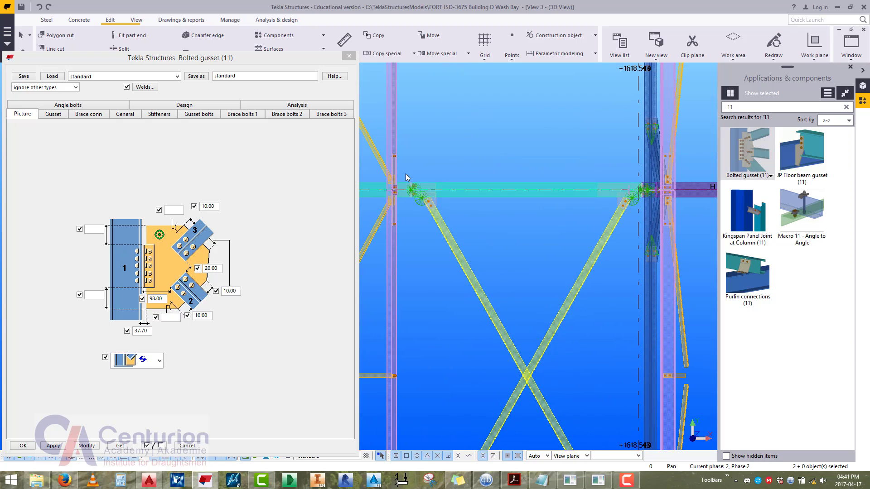
{"action": "left_click", "coordinate": [631, 204], "text": "ctrl"}
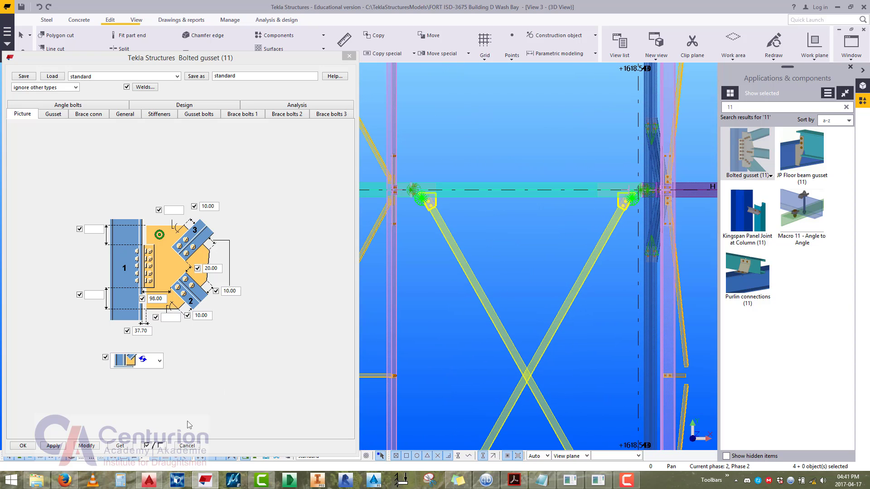
{"action": "left_click", "coordinate": [88, 446]}
{"action": "scroll", "coordinate": [442, 195], "scroll_direction": "up", "scroll_amount": 5}
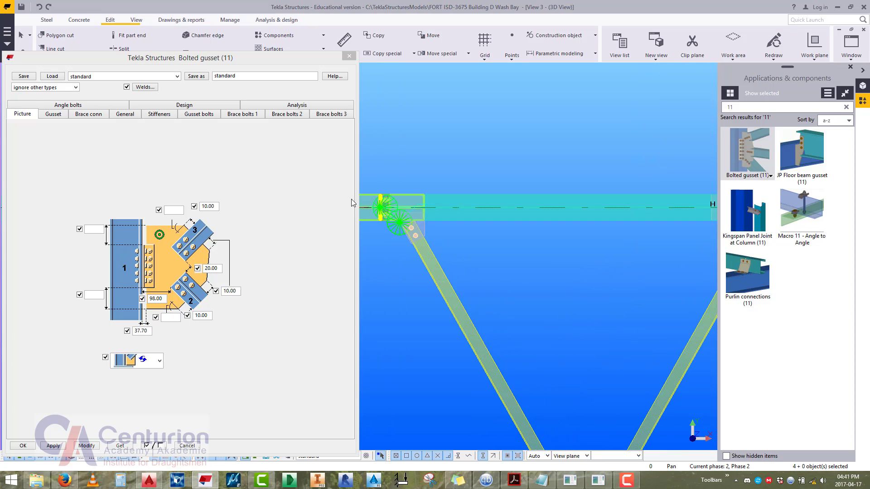
{"action": "scroll", "coordinate": [450, 232], "scroll_direction": "up", "scroll_amount": 5}
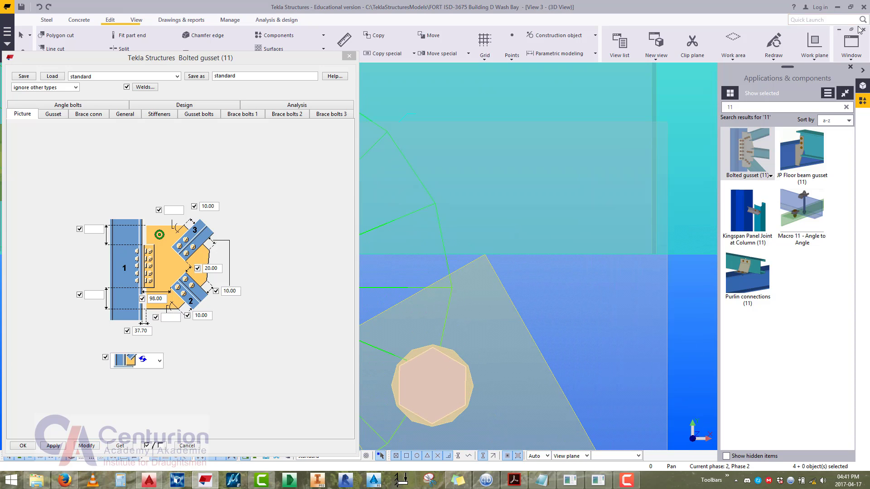
Switch to the View 1 3D model and examine how the modified gusset, its bolts and the brace fit against the rafter and purlins.
{"action": "left_click", "coordinate": [854, 46]}
{"action": "left_click", "coordinate": [829, 113]}
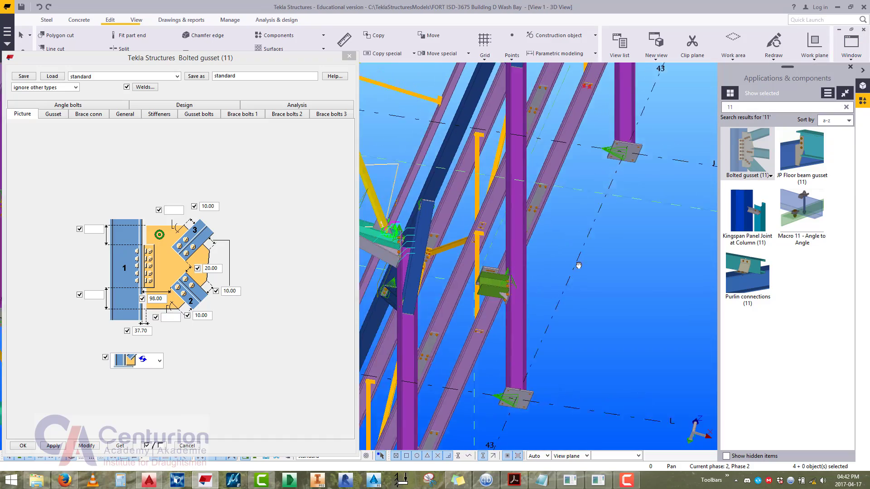
{"action": "scroll", "coordinate": [570, 257], "scroll_direction": "up", "scroll_amount": 10}
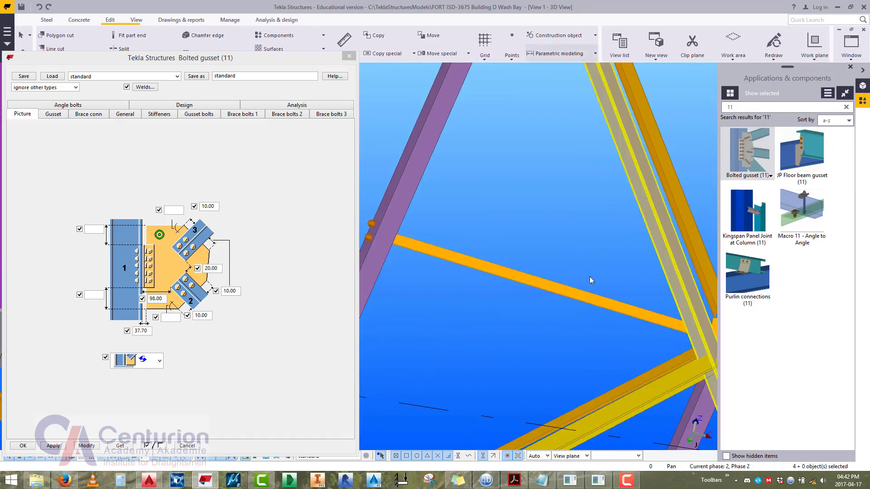
{"action": "scroll", "coordinate": [590, 186], "scroll_direction": "down", "scroll_amount": 10}
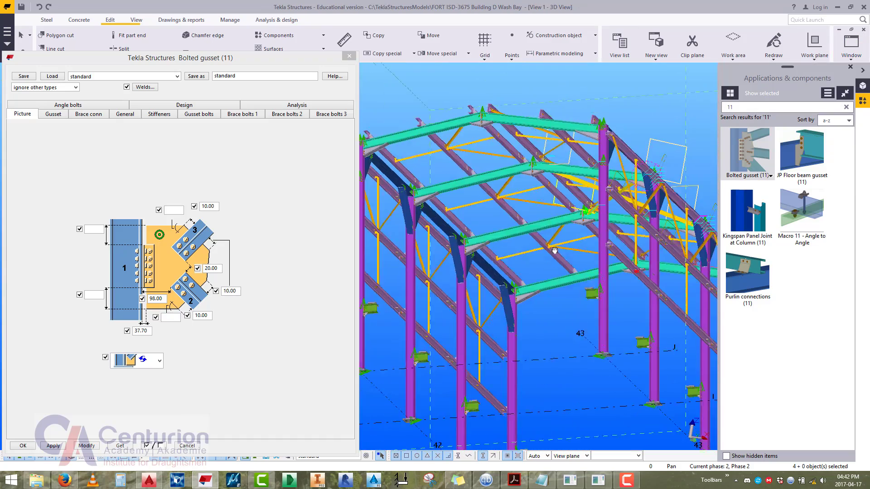
{"action": "scroll", "coordinate": [529, 248], "scroll_direction": "up", "scroll_amount": 10}
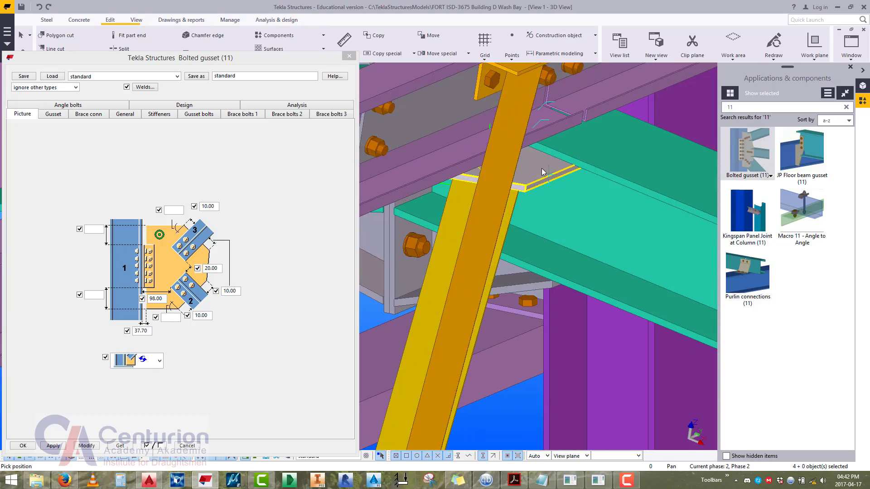
{"action": "middle_click_drag", "start_coordinate": [529, 150], "coordinate": [537, 259], "text": "ctrl"}
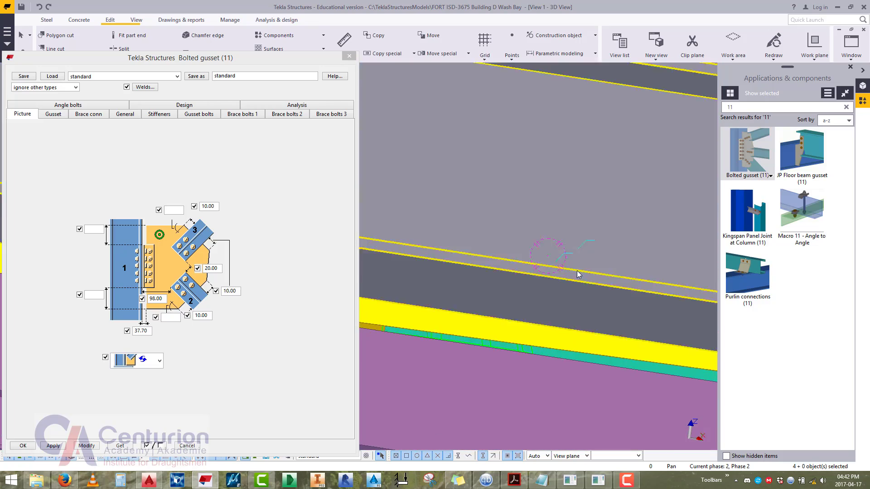
{"action": "middle_click_drag", "start_coordinate": [579, 274], "coordinate": [538, 241], "text": "ctrl"}
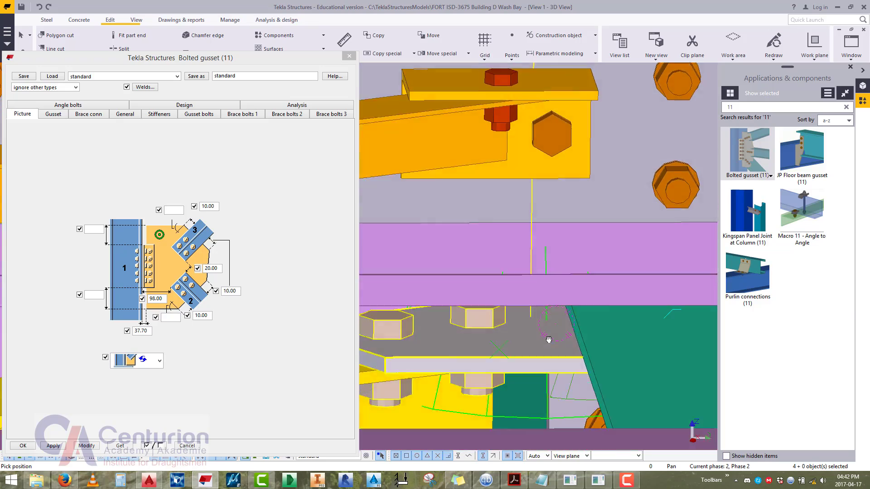
{"action": "middle_click_drag", "start_coordinate": [542, 320], "coordinate": [464, 308], "text": "ctrl"}
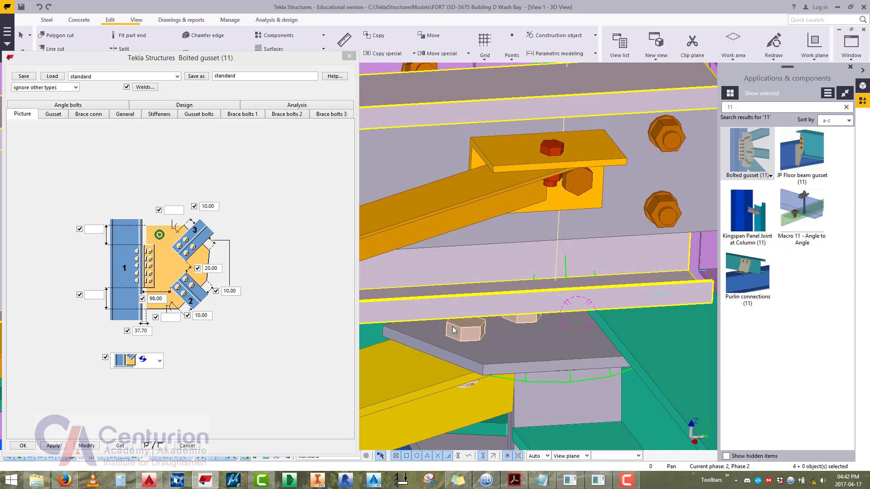
{"action": "middle_click_drag", "start_coordinate": [453, 371], "coordinate": [567, 335], "text": "ctrl"}
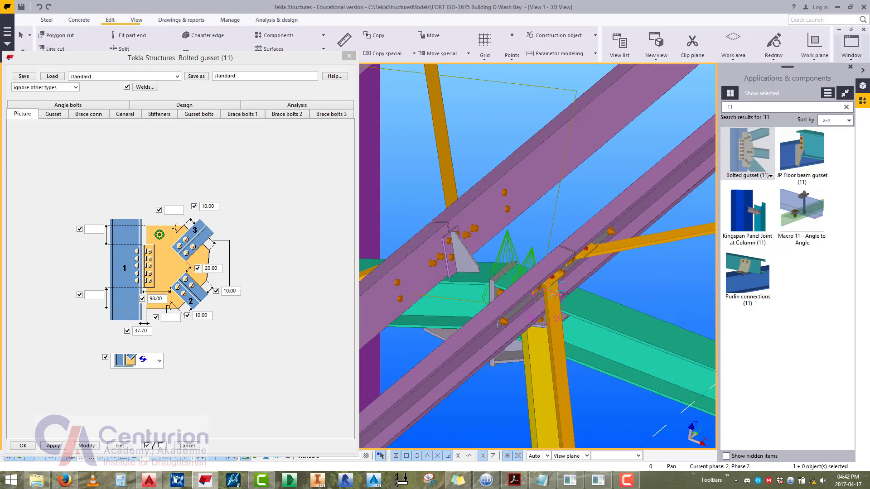
Return to View 3 at the grid H brace gusset and redraw the view.
{"action": "left_click", "coordinate": [851, 50]}
{"action": "left_click", "coordinate": [821, 142]}
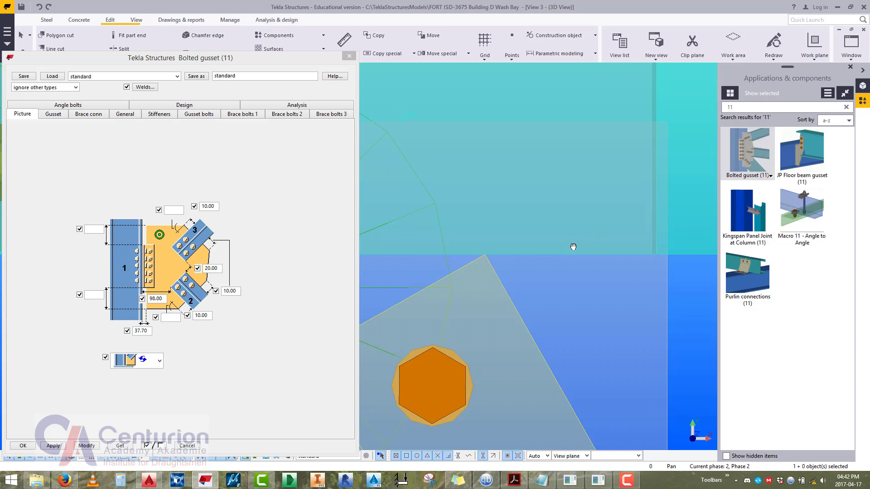
{"action": "scroll", "coordinate": [511, 287], "scroll_direction": "down", "scroll_amount": 5}
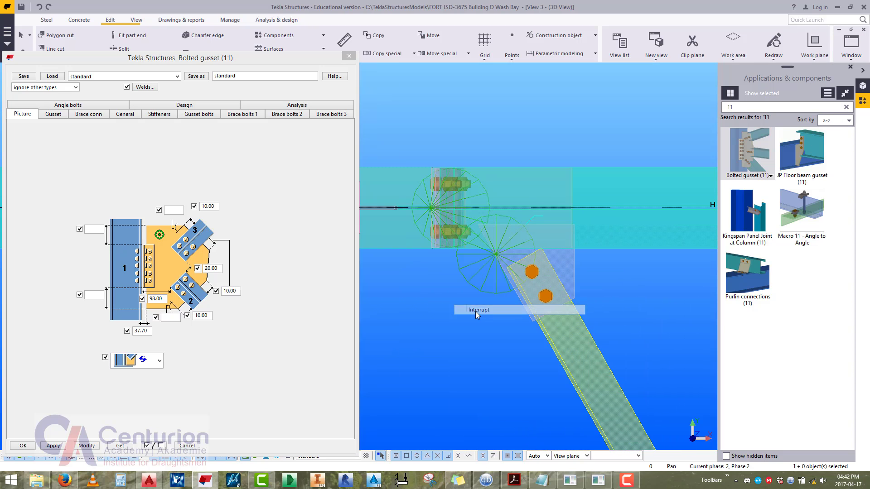
{"action": "right_click", "coordinate": [462, 338]}
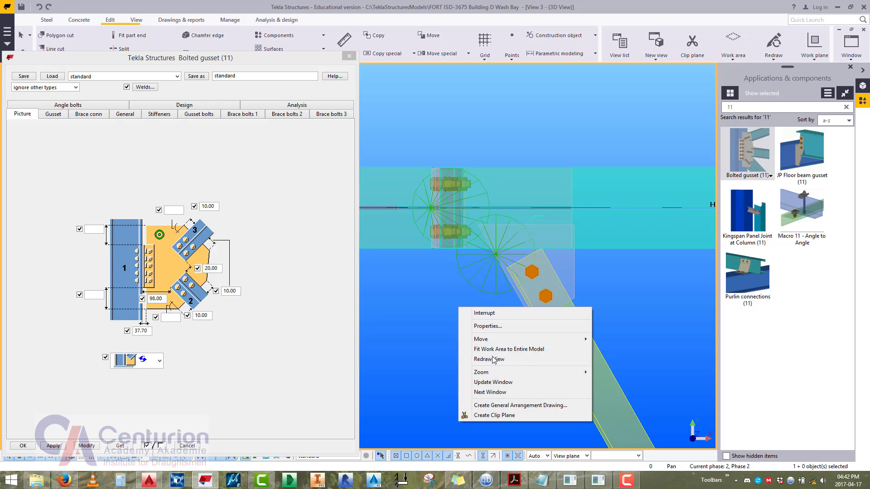
{"action": "left_click", "coordinate": [490, 360]}
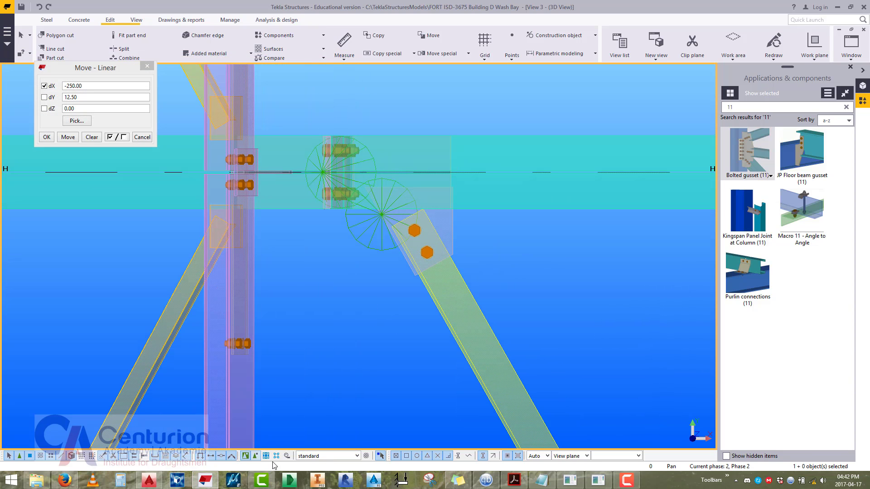
Enable selecting objects in components, close the move dialog and line-cut the pointed corner off the grid H gusset nearest the purlin.
{"action": "left_click", "coordinate": [256, 456]}
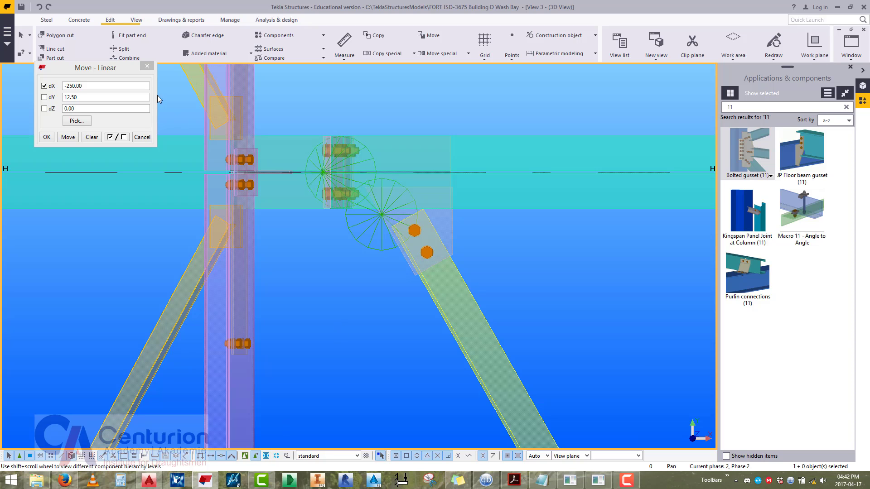
{"action": "left_click", "coordinate": [147, 66]}
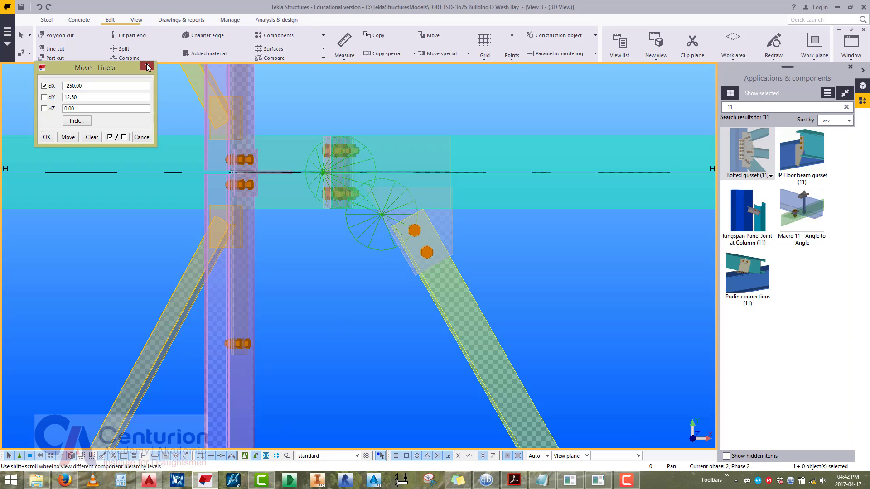
{"action": "left_click", "coordinate": [45, 49]}
{"action": "scroll", "coordinate": [408, 175], "scroll_direction": "up", "scroll_amount": 3}
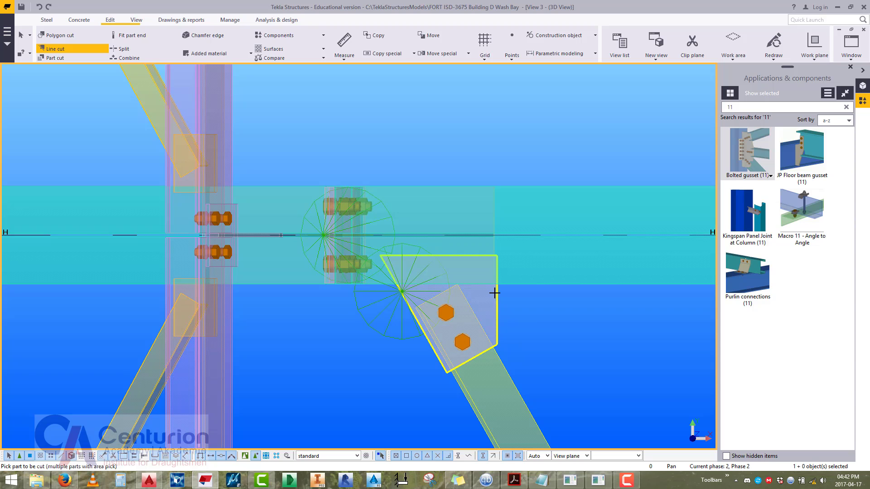
{"action": "left_click", "coordinate": [493, 291]}
{"action": "scroll", "coordinate": [390, 286], "scroll_direction": "up", "scroll_amount": 3}
{"action": "left_click", "coordinate": [403, 232]}
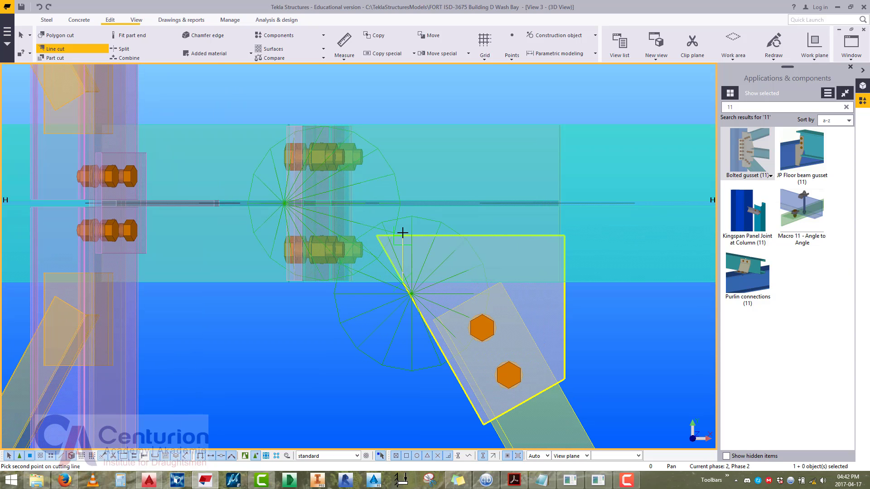
{"action": "left_click", "coordinate": [393, 239]}
{"action": "left_click", "coordinate": [393, 239]}
Line-cut the pointed corner off the grid H brace gusset near the +1618.540 grid line.
{"action": "scroll", "coordinate": [390, 243], "scroll_direction": "down", "scroll_amount": 5}
{"action": "scroll", "coordinate": [603, 251], "scroll_direction": "up", "scroll_amount": 2}
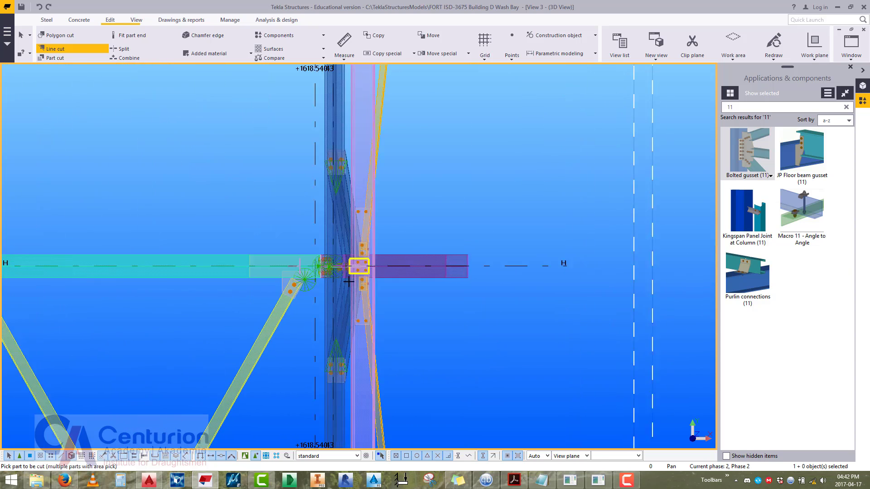
{"action": "scroll", "coordinate": [272, 272], "scroll_direction": "up", "scroll_amount": 5}
{"action": "left_click", "coordinate": [262, 291]}
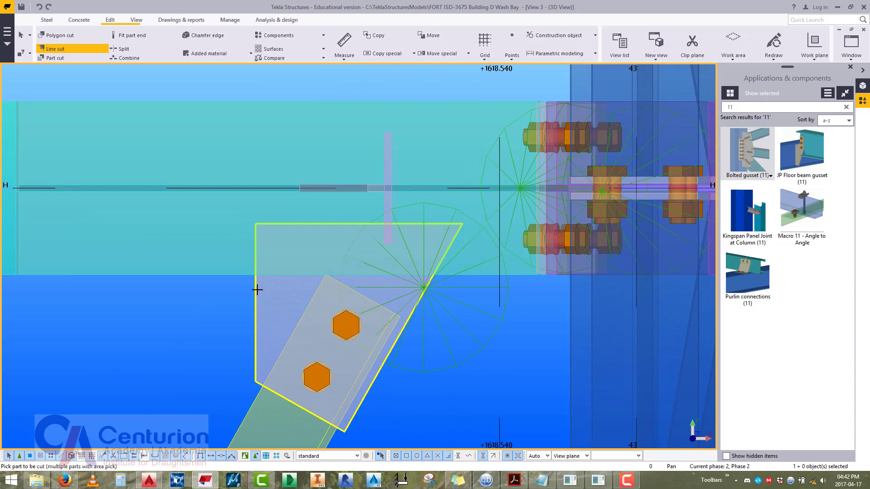
{"action": "left_click", "coordinate": [436, 272]}
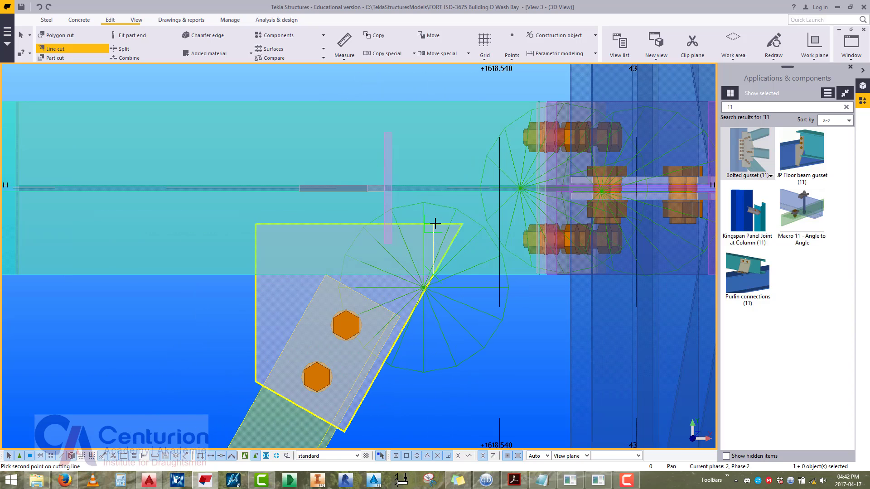
{"action": "left_click", "coordinate": [435, 224]}
Try to line-cut the pointed corner off the grid I brace gusset near the +1618.540 grid line.
{"action": "scroll", "coordinate": [423, 272], "scroll_direction": "down", "scroll_amount": 6}
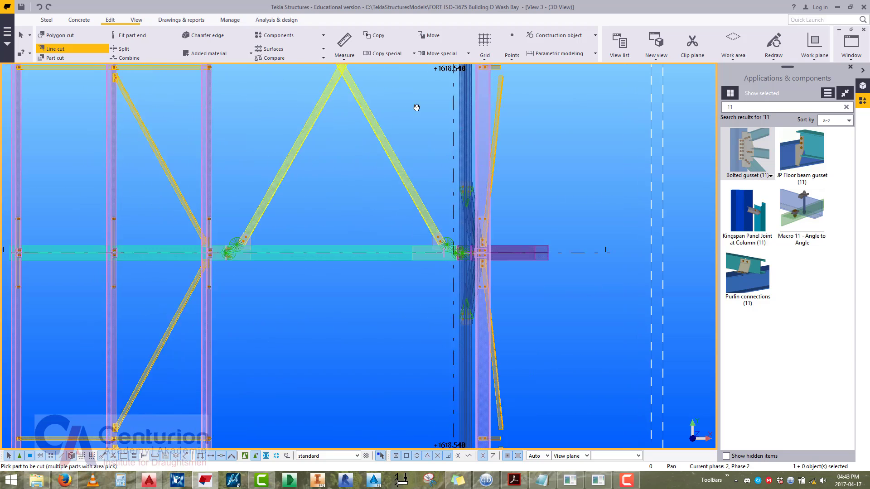
{"action": "scroll", "coordinate": [462, 182], "scroll_direction": "up", "scroll_amount": 8}
{"action": "left_click", "coordinate": [464, 186]}
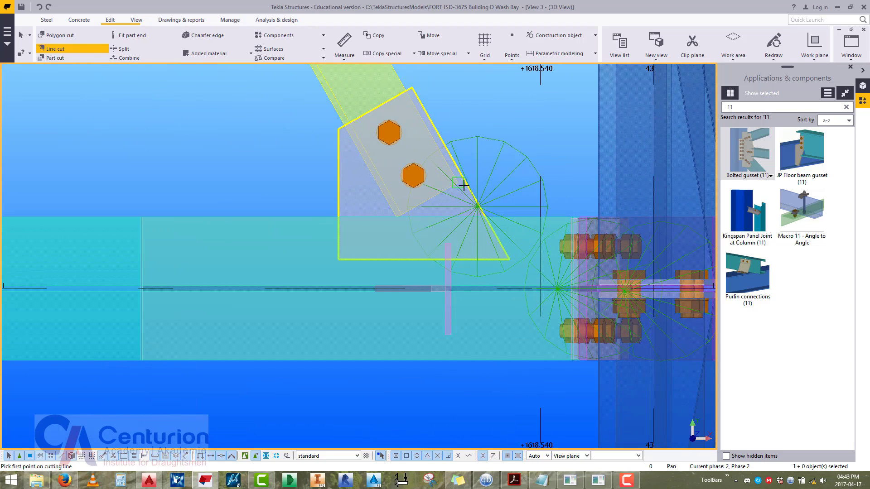
{"action": "left_click", "coordinate": [487, 221]}
{"action": "left_click", "coordinate": [501, 252]}
Line-cut the pointed corner off the grid I gusset nearest the purlin, then view and accept its bolted gusset connection properties.
{"action": "scroll", "coordinate": [324, 192], "scroll_direction": "down", "scroll_amount": 5}
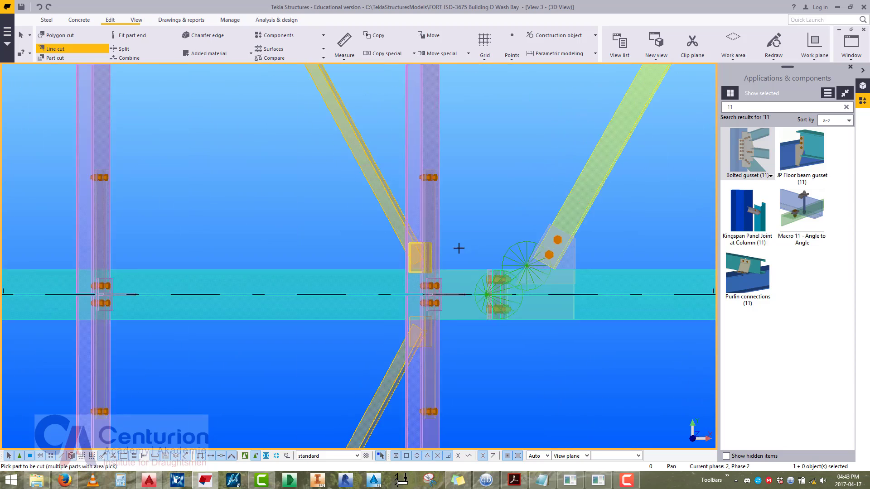
{"action": "scroll", "coordinate": [377, 194], "scroll_direction": "up", "scroll_amount": 6}
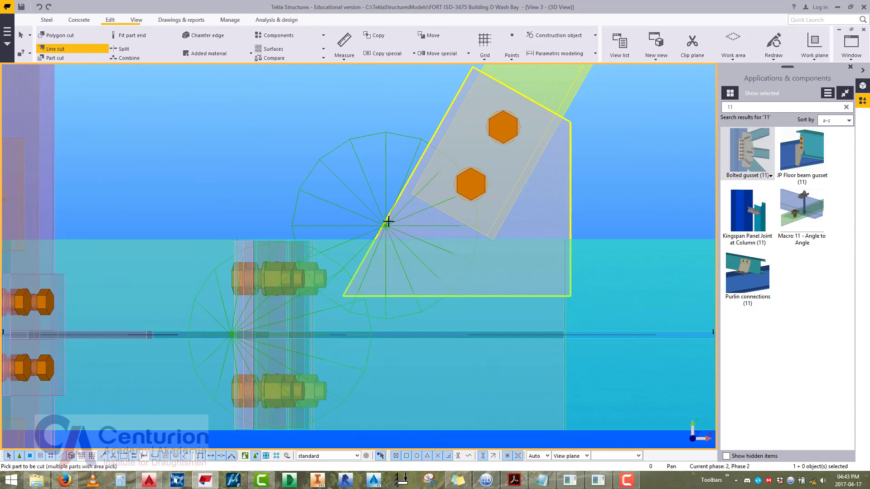
{"action": "left_click", "coordinate": [375, 239]}
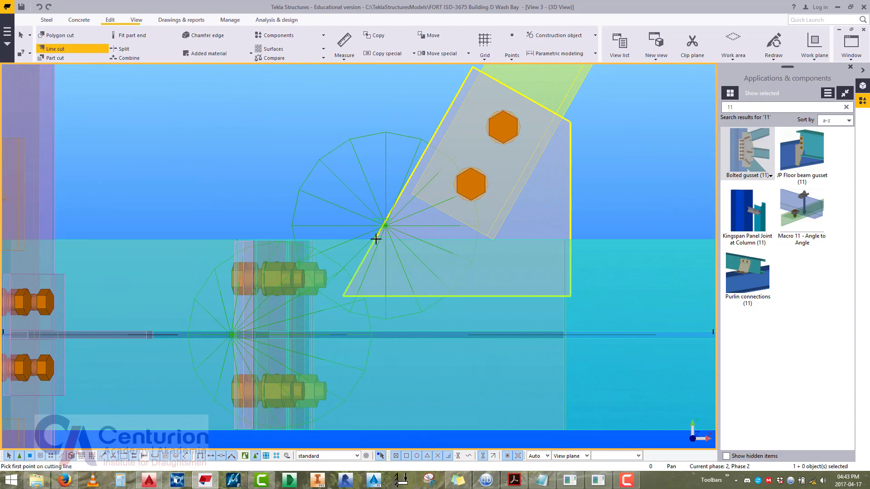
{"action": "left_click", "coordinate": [376, 239]}
{"action": "left_click", "coordinate": [375, 295]}
{"action": "left_click", "coordinate": [361, 284]}
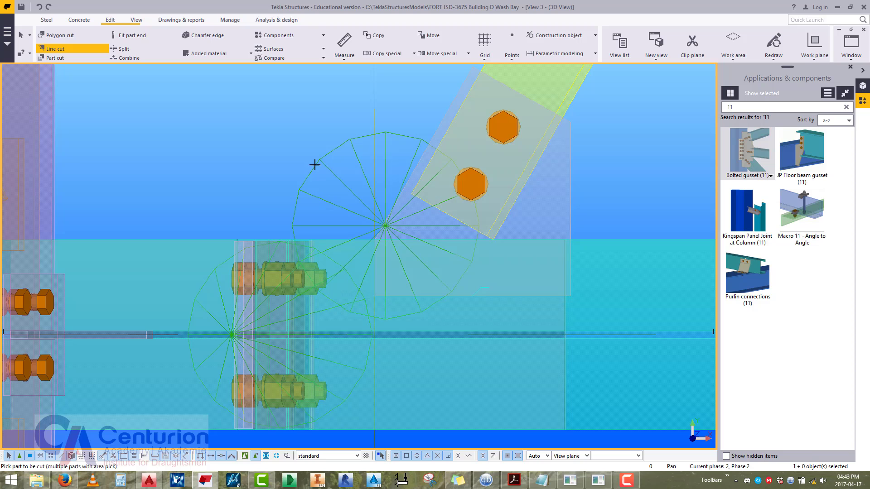
{"action": "right_click", "coordinate": [320, 162]}
{"action": "left_click", "coordinate": [332, 166]}
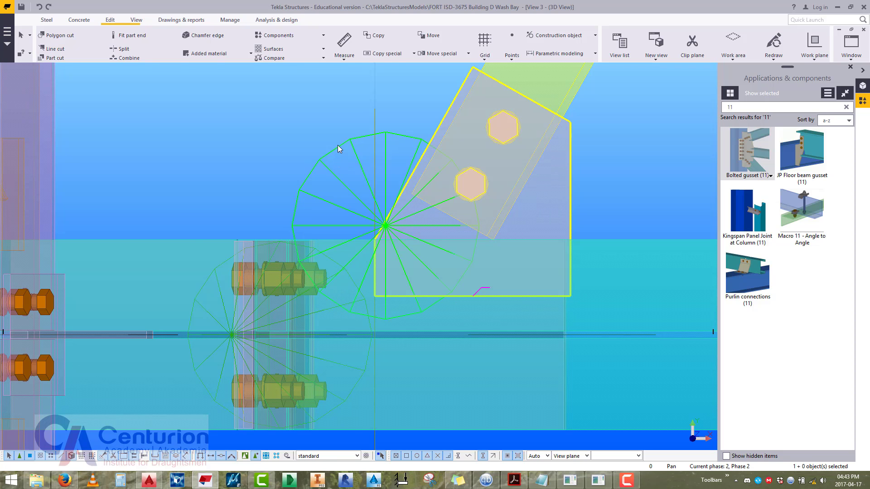
{"action": "double_click", "coordinate": [338, 145]}
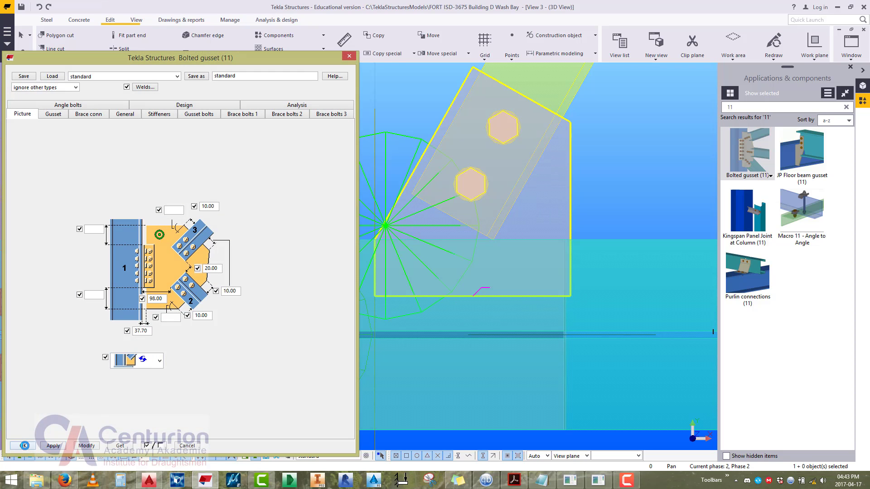
{"action": "left_click", "coordinate": [25, 445]}
Split the brace running from upper left to lower right at the point where the two roof braces cross.
{"action": "scroll", "coordinate": [288, 260], "scroll_direction": "down", "scroll_amount": 10}
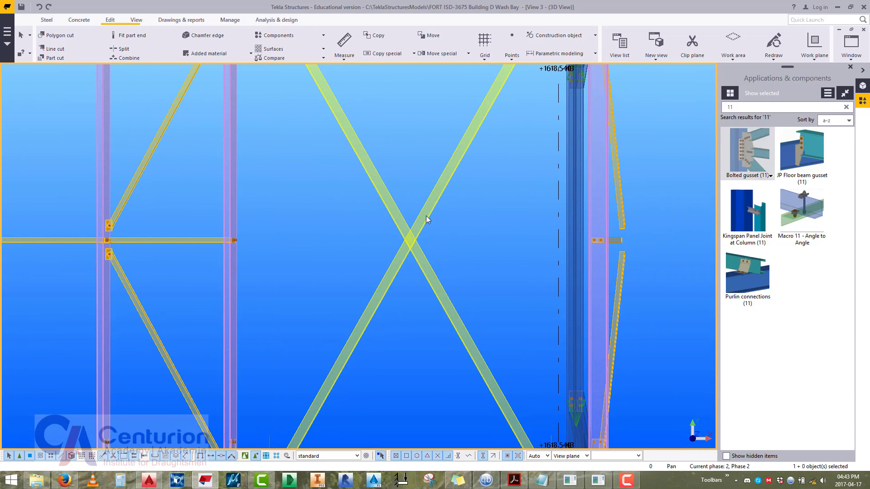
{"action": "left_click", "coordinate": [148, 49]}
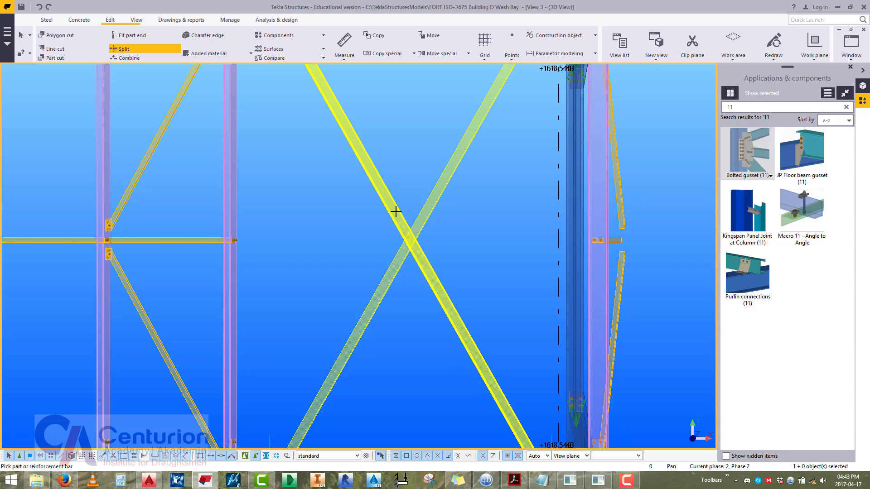
{"action": "left_click", "coordinate": [398, 212]}
{"action": "left_click", "coordinate": [412, 240]}
{"action": "right_click", "coordinate": [338, 214]}
{"action": "left_click", "coordinate": [359, 221]}
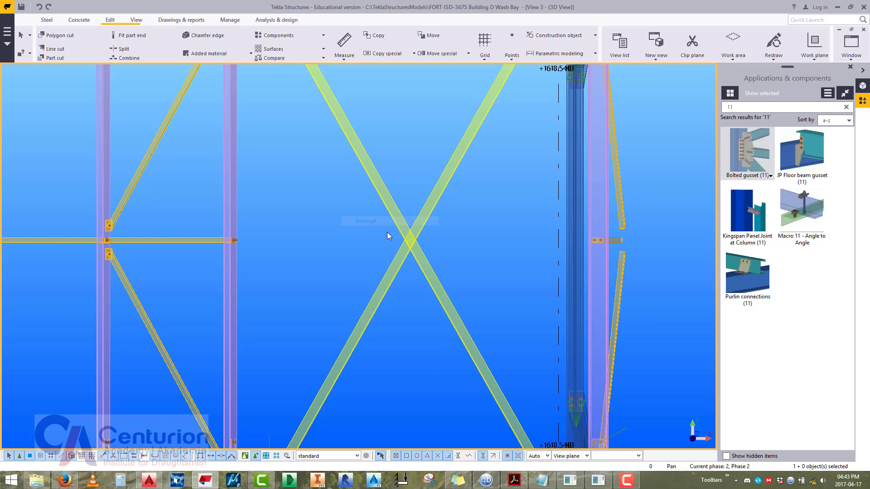
Redo the line cut that trims the pointed corner off the grid I gusset near the +1618.540 grid line.
{"action": "scroll", "coordinate": [389, 233], "scroll_direction": "down", "scroll_amount": 2}
{"action": "scroll", "coordinate": [486, 365], "scroll_direction": "up", "scroll_amount": 3}
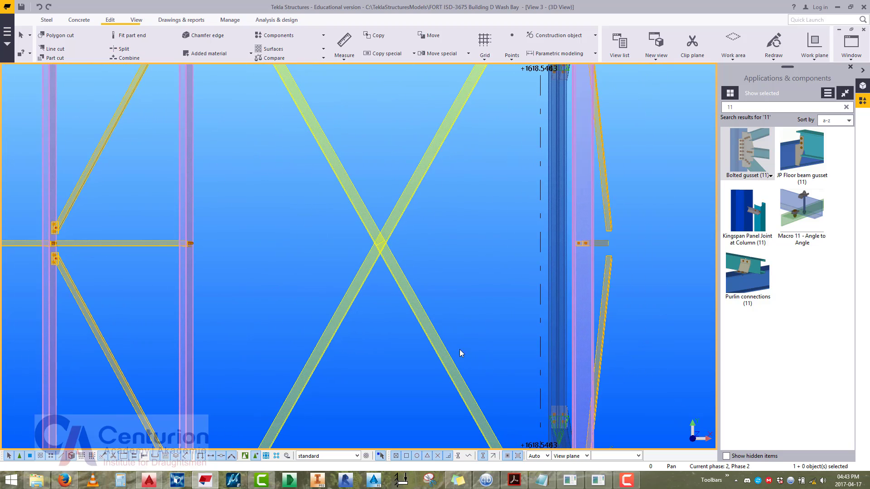
{"action": "scroll", "coordinate": [432, 350], "scroll_direction": "up", "scroll_amount": 2}
{"action": "scroll", "coordinate": [287, 223], "scroll_direction": "up", "scroll_amount": 4}
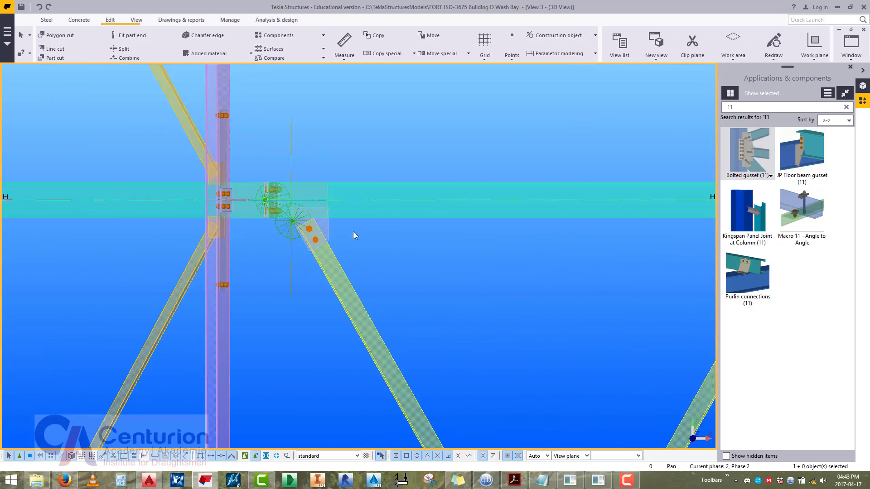
{"action": "scroll", "coordinate": [285, 221], "scroll_direction": "down", "scroll_amount": 5}
{"action": "middle_click_drag", "start_coordinate": [375, 363], "coordinate": [321, 142]}
{"action": "middle_click_drag", "start_coordinate": [462, 379], "coordinate": [410, 155]}
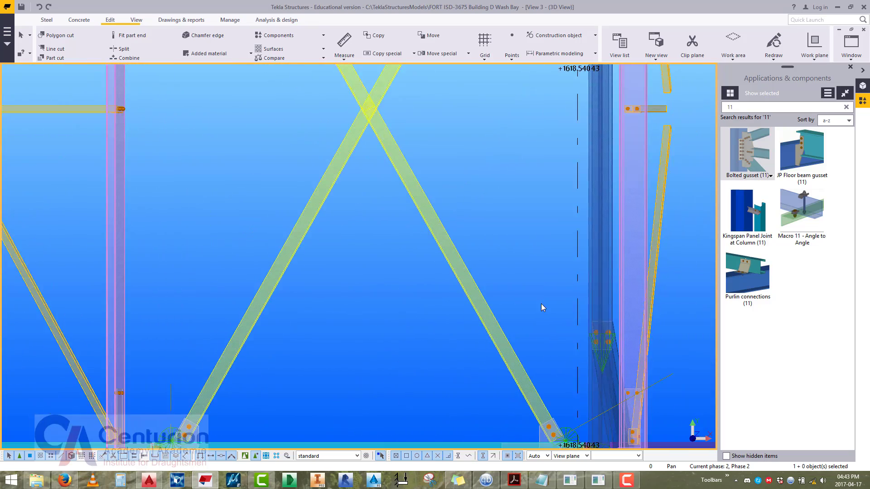
{"action": "middle_click_drag", "start_coordinate": [549, 391], "coordinate": [448, 248]}
{"action": "scroll", "coordinate": [448, 248], "scroll_direction": "up", "scroll_amount": 1}
{"action": "scroll", "coordinate": [466, 303], "scroll_direction": "up", "scroll_amount": 5}
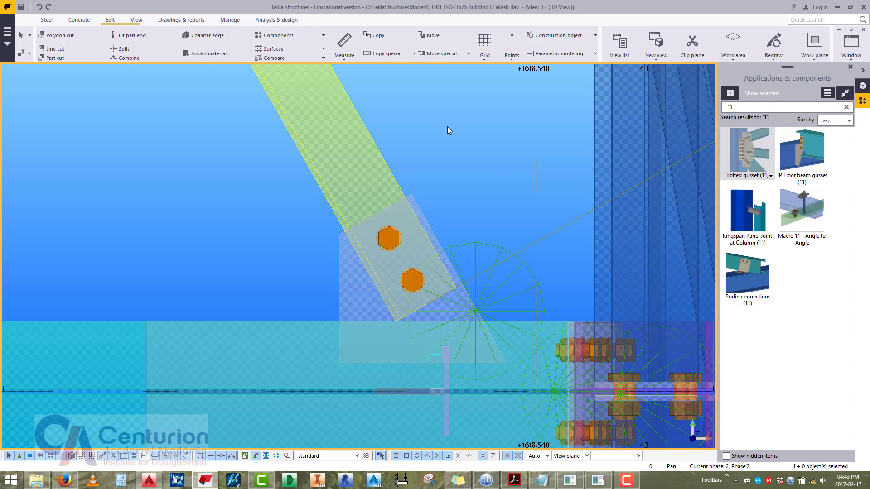
{"action": "left_click", "coordinate": [55, 49]}
{"action": "left_click", "coordinate": [476, 299]}
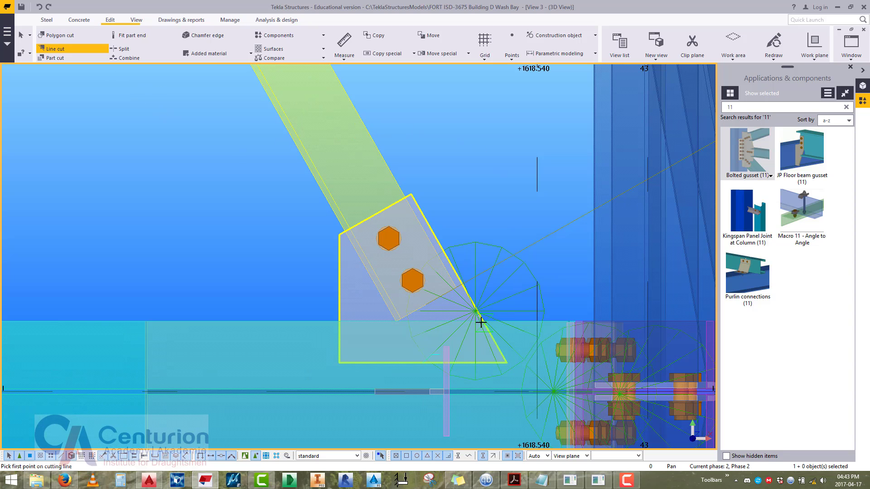
{"action": "left_click", "coordinate": [482, 319]}
{"action": "left_click", "coordinate": [489, 353]}
Examine the trimmed brace gussets along the grid I and grid H rafters.
{"action": "scroll", "coordinate": [305, 146], "scroll_direction": "down", "scroll_amount": 5}
{"action": "middle_click_drag", "start_coordinate": [305, 146], "coordinate": [365, 273]}
{"action": "scroll", "coordinate": [365, 273], "scroll_direction": "down", "scroll_amount": 3}
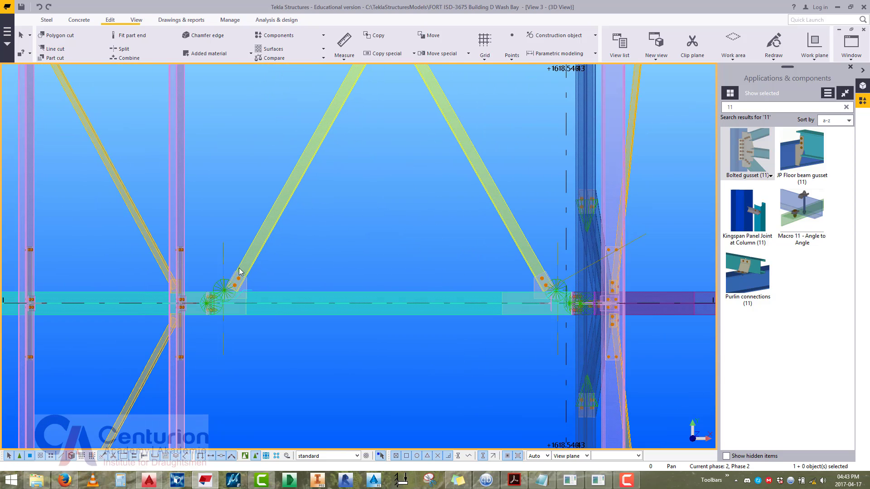
{"action": "scroll", "coordinate": [234, 296], "scroll_direction": "up", "scroll_amount": 3}
{"action": "scroll", "coordinate": [515, 285], "scroll_direction": "up", "scroll_amount": 5}
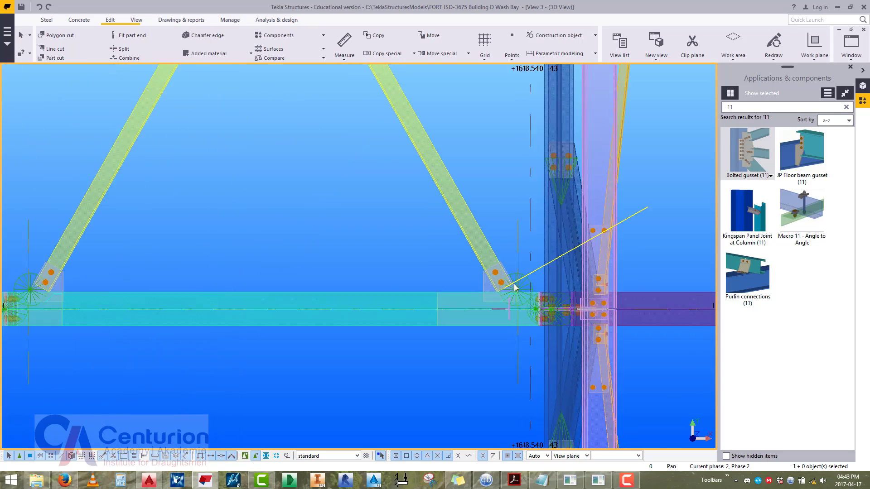
{"action": "scroll", "coordinate": [511, 285], "scroll_direction": "down", "scroll_amount": 6}
{"action": "middle_click_drag", "start_coordinate": [442, 202], "coordinate": [438, 380]}
{"action": "middle_click_drag", "start_coordinate": [466, 104], "coordinate": [481, 254]}
{"action": "scroll", "coordinate": [513, 181], "scroll_direction": "up", "scroll_amount": 7}
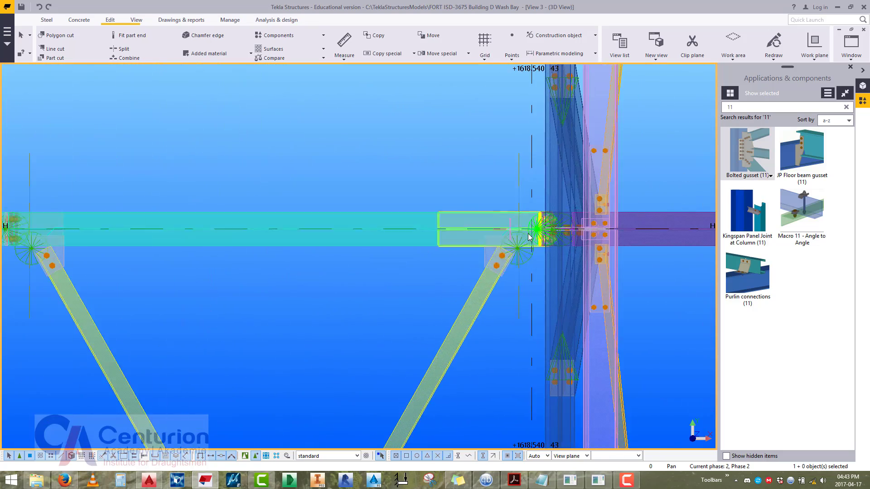
Apply a Bolted gusset (11) connection at the brace crossing, joining both halves of the split brace to the continuous brace.
{"action": "scroll", "coordinate": [533, 236], "scroll_direction": "down", "scroll_amount": 6}
{"action": "middle_click_drag", "start_coordinate": [489, 208], "coordinate": [540, 83]}
{"action": "scroll", "coordinate": [490, 290], "scroll_direction": "up", "scroll_amount": 8}
{"action": "middle_click_drag", "start_coordinate": [402, 394], "coordinate": [450, 281]}
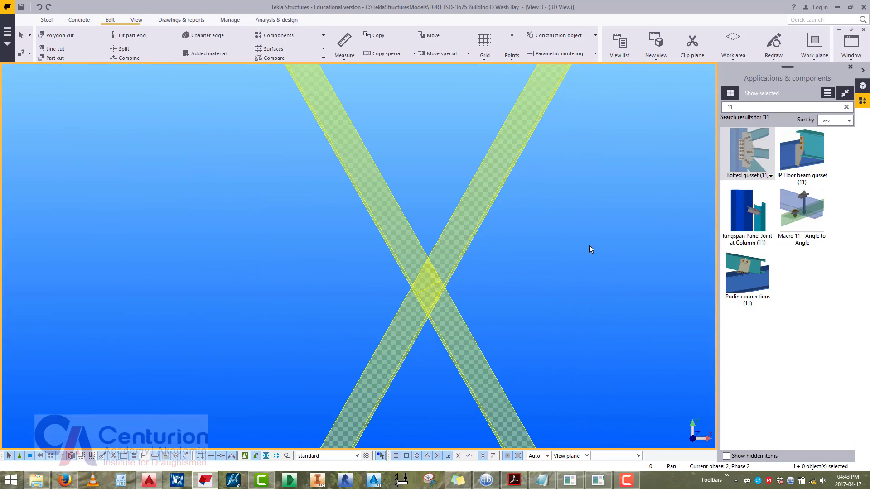
{"action": "left_click", "coordinate": [419, 240]}
{"action": "left_click", "coordinate": [455, 304]}
{"action": "scroll", "coordinate": [494, 249], "scroll_direction": "down", "scroll_amount": 6}
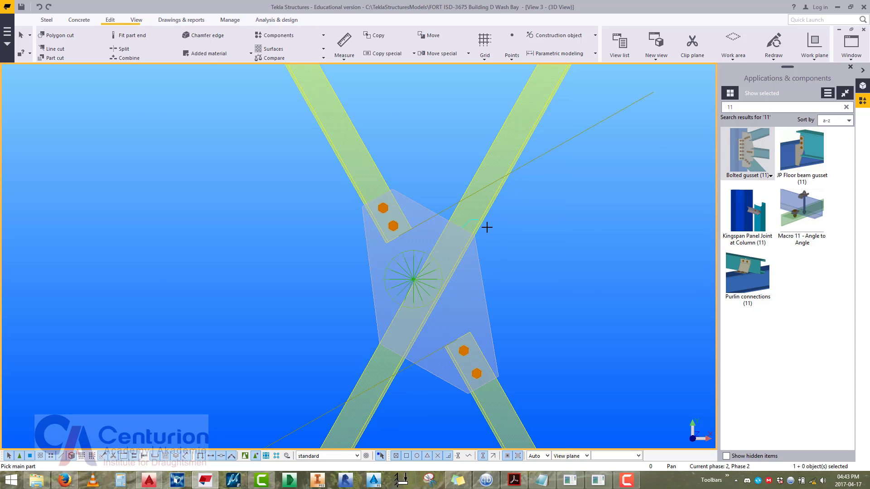
Clear the crossing gusset's gap to the main part, set the brace end clearance to 20.00 and modify the connection.
{"action": "scroll", "coordinate": [489, 349], "scroll_direction": "up", "scroll_amount": 3}
{"action": "scroll", "coordinate": [489, 348], "scroll_direction": "up", "scroll_amount": 2}
{"action": "middle_click_drag", "start_coordinate": [467, 316], "coordinate": [510, 429]}
{"action": "scroll", "coordinate": [495, 421], "scroll_direction": "up", "scroll_amount": 3}
{"action": "scroll", "coordinate": [494, 420], "scroll_direction": "down", "scroll_amount": 6}
{"action": "middle_click_drag", "start_coordinate": [357, 190], "coordinate": [384, 294]}
{"action": "scroll", "coordinate": [394, 311], "scroll_direction": "up", "scroll_amount": 4}
{"action": "scroll", "coordinate": [395, 313], "scroll_direction": "up", "scroll_amount": 2}
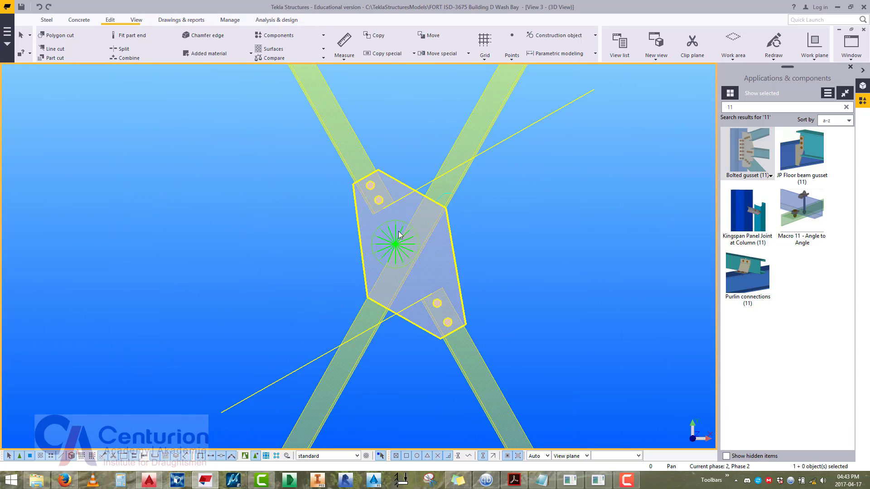
{"action": "double_click", "coordinate": [399, 231]}
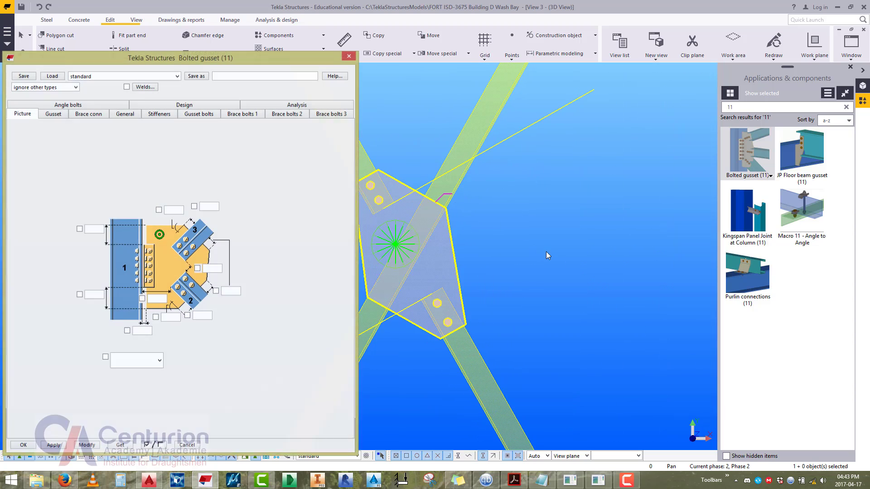
{"action": "middle_click_drag", "start_coordinate": [548, 256], "coordinate": [589, 260]}
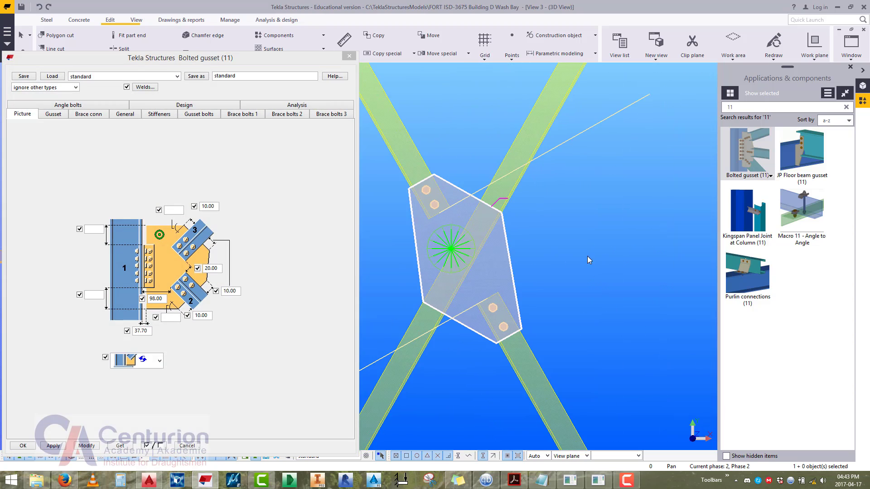
{"action": "double_click", "coordinate": [150, 331]}
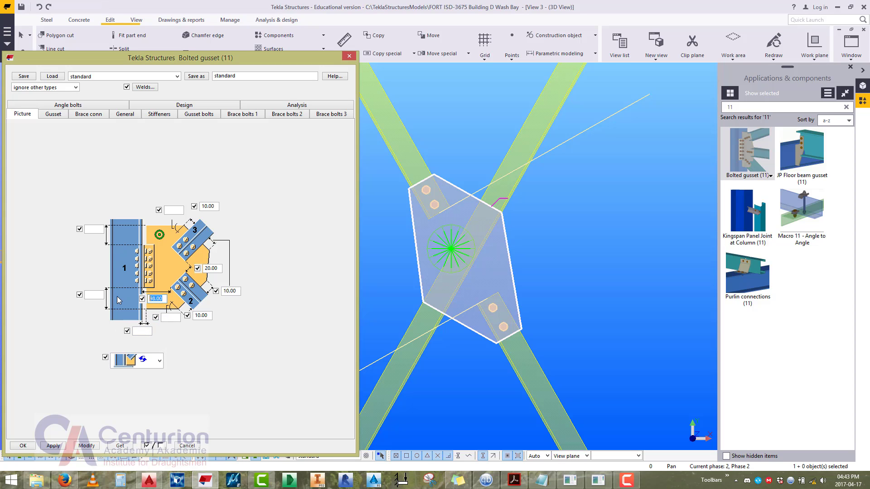
{"action": "left_click", "coordinate": [87, 445]}
Check the modified gusset at the brace crossing and close the Bolted gusset (11) settings.
{"action": "scroll", "coordinate": [422, 228], "scroll_direction": "up", "scroll_amount": 4}
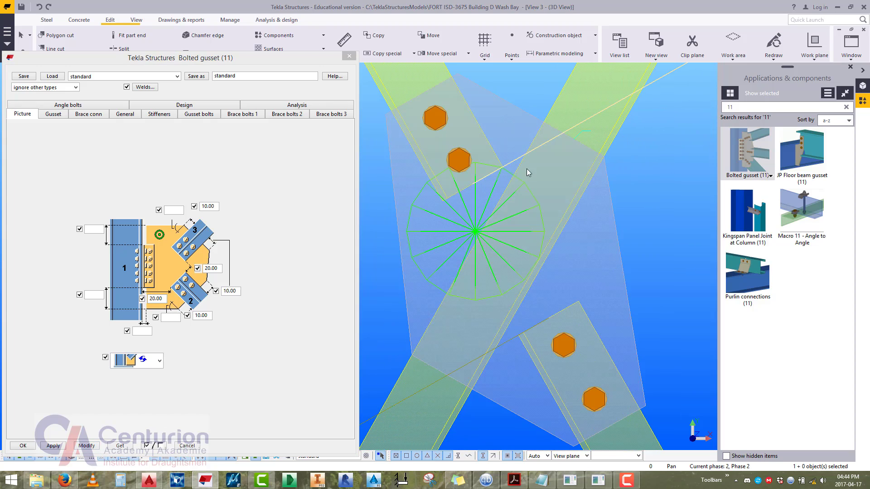
{"action": "scroll", "coordinate": [509, 272], "scroll_direction": "down", "scroll_amount": 5}
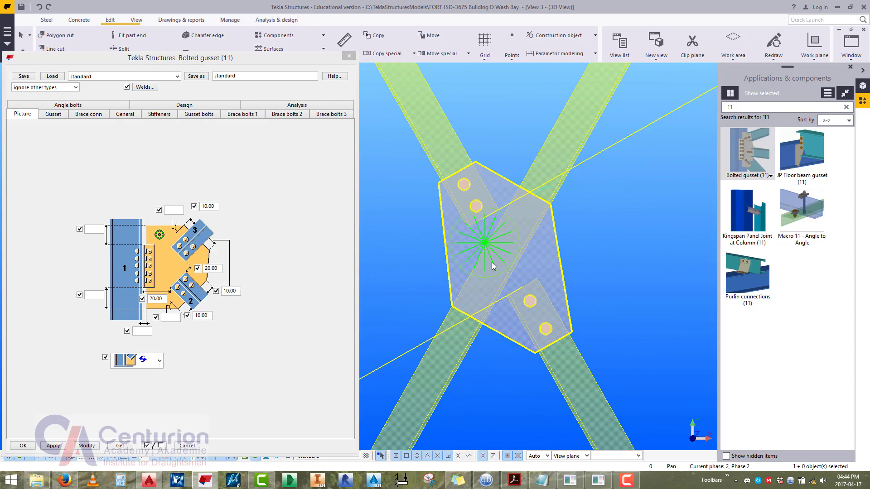
{"action": "scroll", "coordinate": [501, 270], "scroll_direction": "up", "scroll_amount": 2}
{"action": "left_click", "coordinate": [176, 210]}
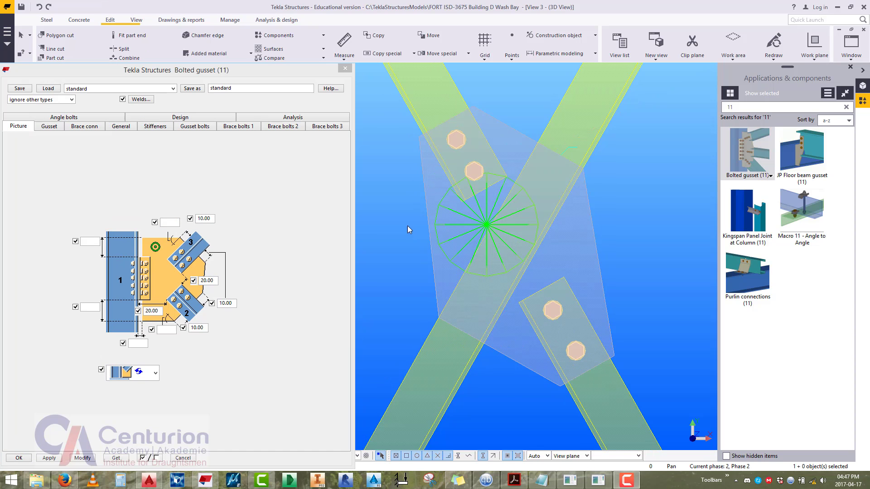
{"action": "right_click", "coordinate": [407, 225]}
{"action": "left_click", "coordinate": [417, 230]}
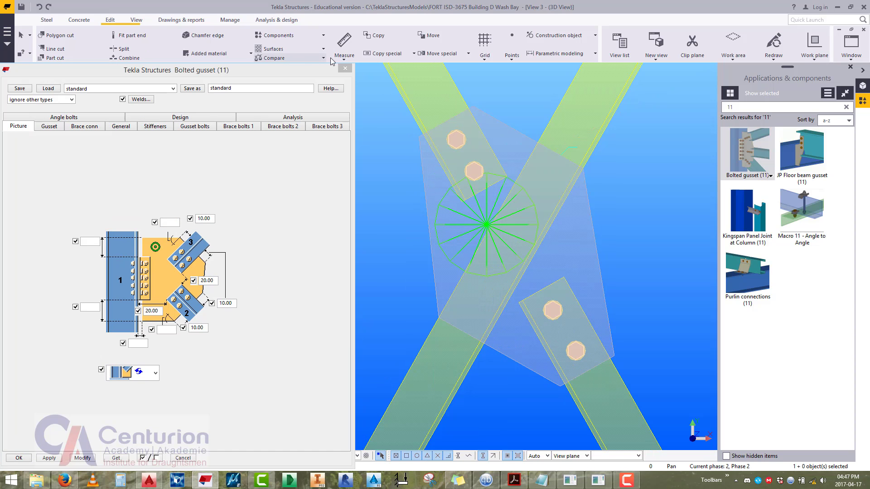
{"action": "left_click", "coordinate": [346, 68]}
{"action": "right_click", "coordinate": [320, 146]}
{"action": "left_click", "coordinate": [344, 150]}
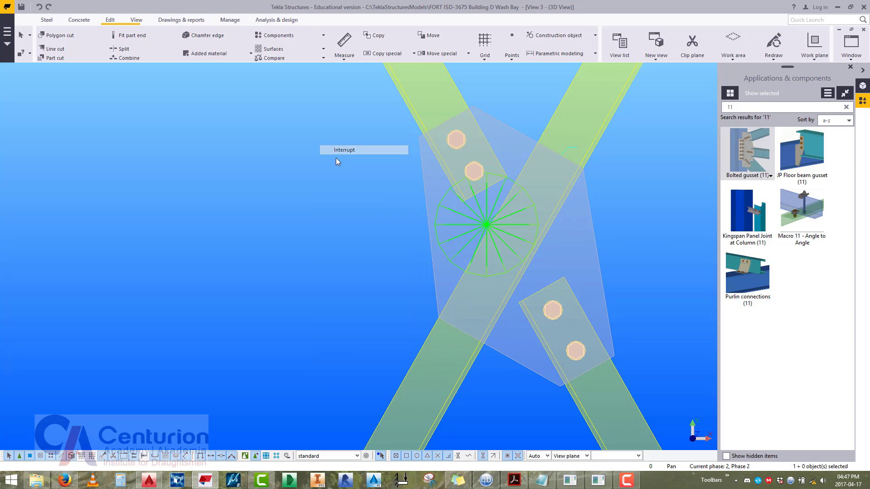
Add a construction line through the bolts of both split brace halves, passing across the continuous brace.
{"action": "middle_click_drag", "start_coordinate": [364, 208], "coordinate": [286, 225]}
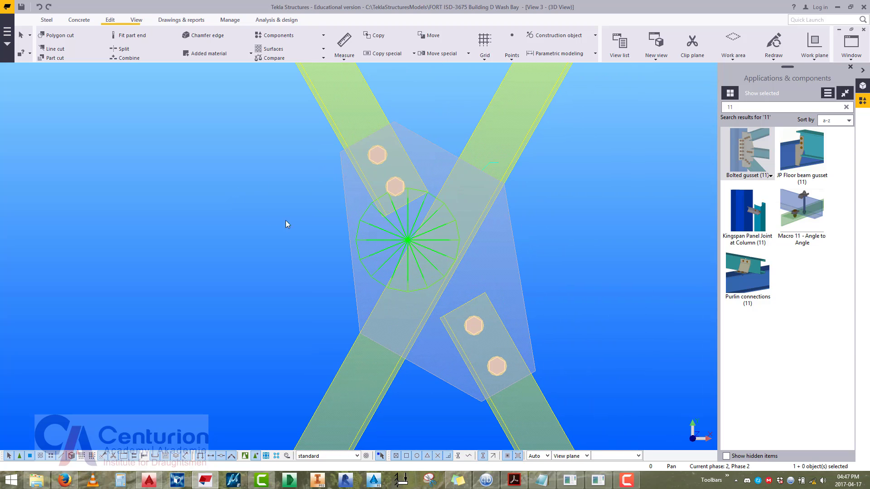
{"action": "left_click", "coordinate": [536, 37]}
{"action": "left_click", "coordinate": [539, 55]}
{"action": "right_click", "coordinate": [622, 211]}
{"action": "left_click", "coordinate": [636, 218]}
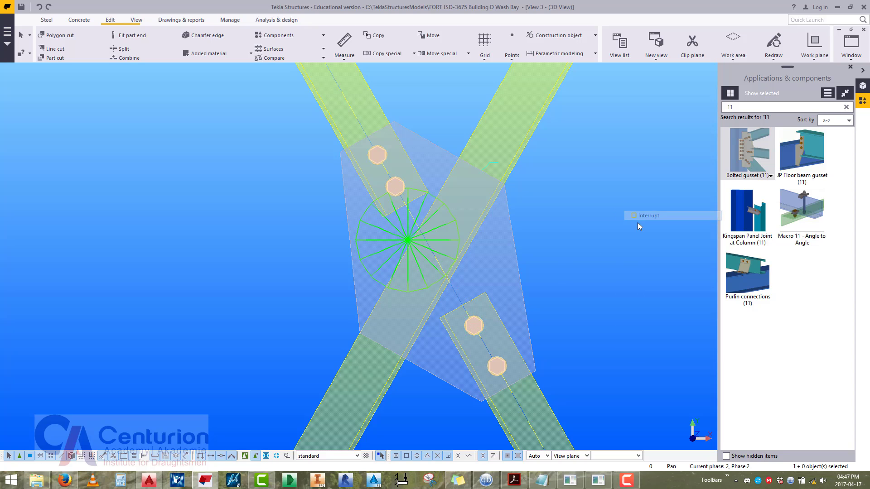
Start the Bolt command and choose the M20grade8.8 settings in its bolt properties.
{"action": "left_click", "coordinate": [45, 20]}
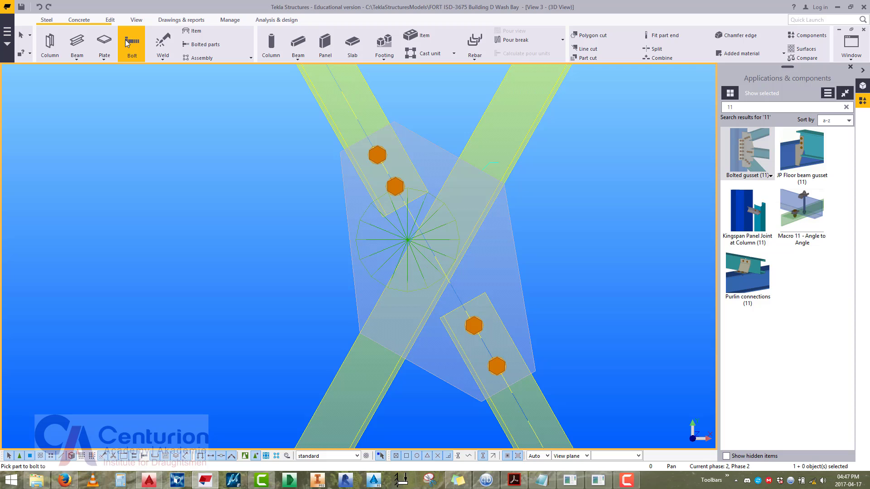
{"action": "double_click", "coordinate": [127, 43]}
{"action": "left_click", "coordinate": [485, 91]}
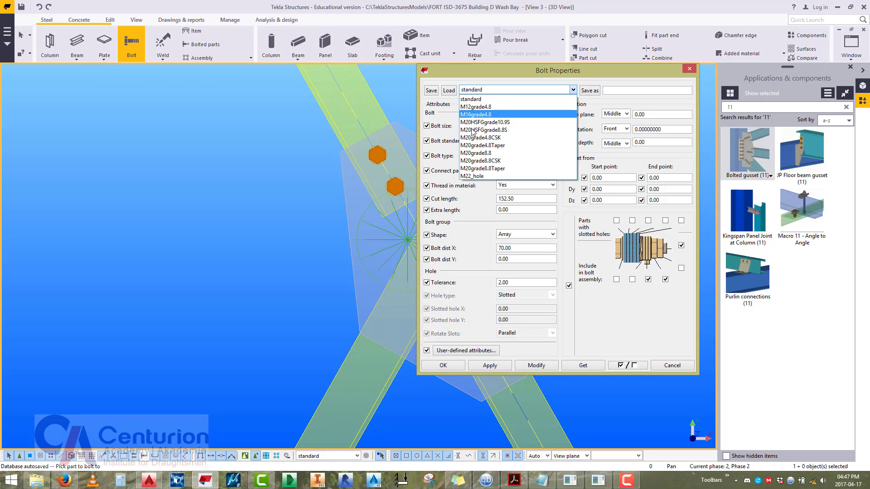
{"action": "left_click", "coordinate": [480, 154]}
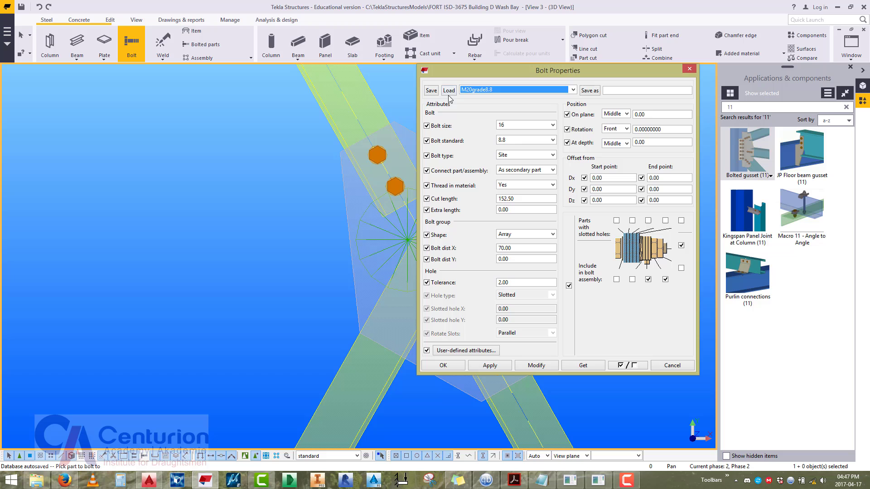
{"action": "left_click", "coordinate": [459, 365]}
{"action": "scroll", "coordinate": [390, 300], "scroll_direction": "up", "scroll_amount": 3}
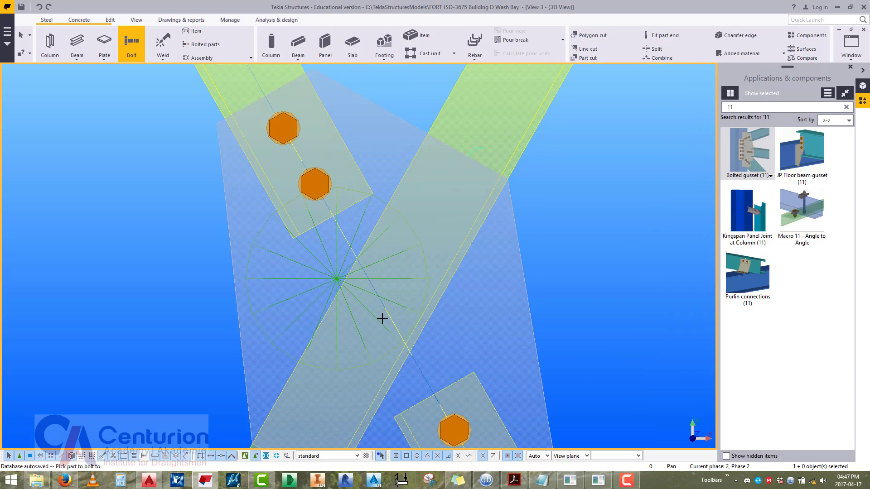
Place one divided-line point midway between the construction line's intersections with the continuous brace's two edges.
{"action": "left_click", "coordinate": [113, 20]}
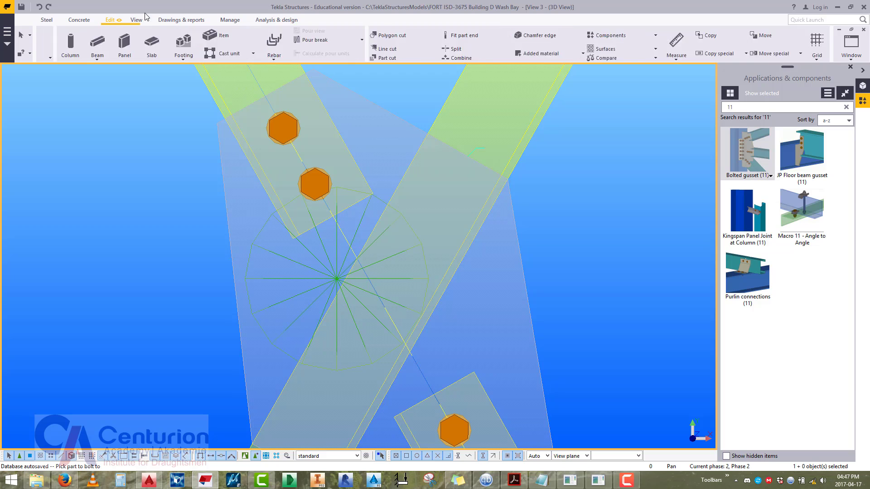
{"action": "left_click", "coordinate": [513, 52]}
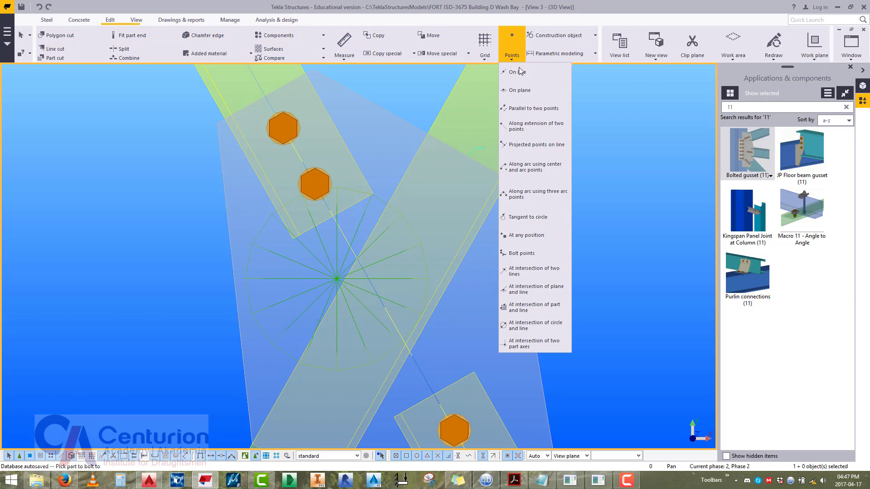
{"action": "left_click", "coordinate": [534, 89]}
{"action": "left_click", "coordinate": [357, 256]}
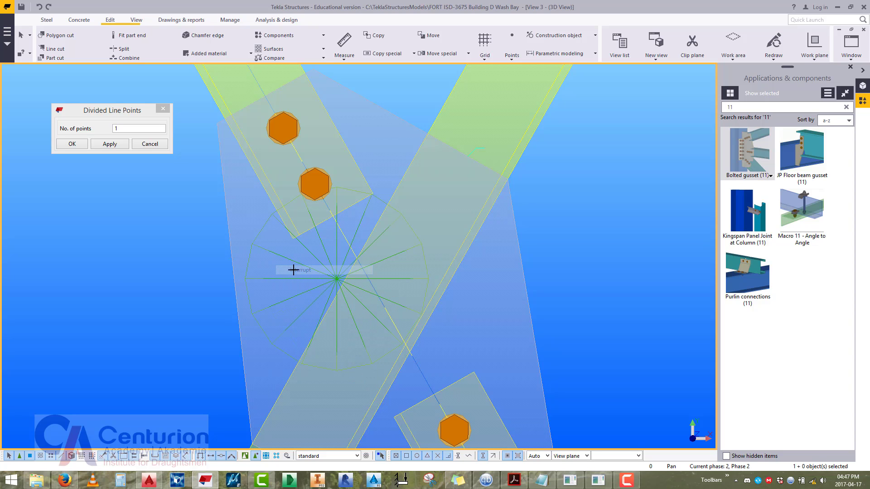
{"action": "left_click", "coordinate": [515, 53]}
{"action": "left_click", "coordinate": [514, 74]}
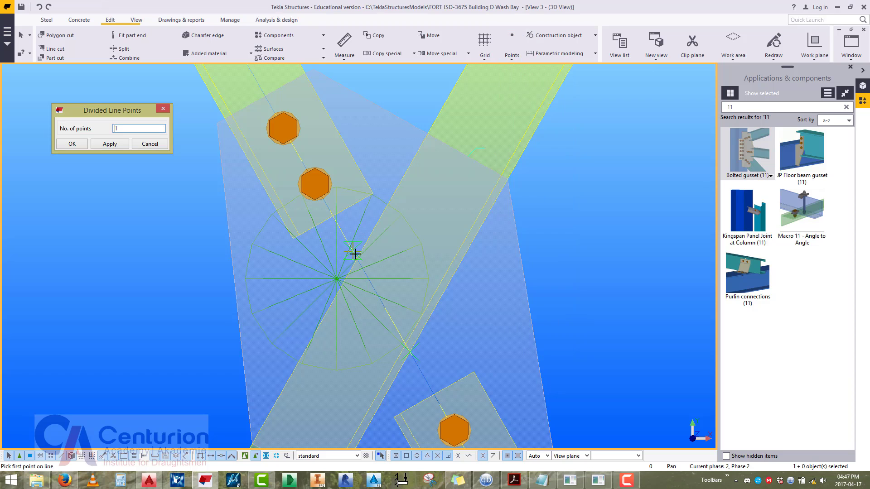
{"action": "left_click", "coordinate": [357, 260]}
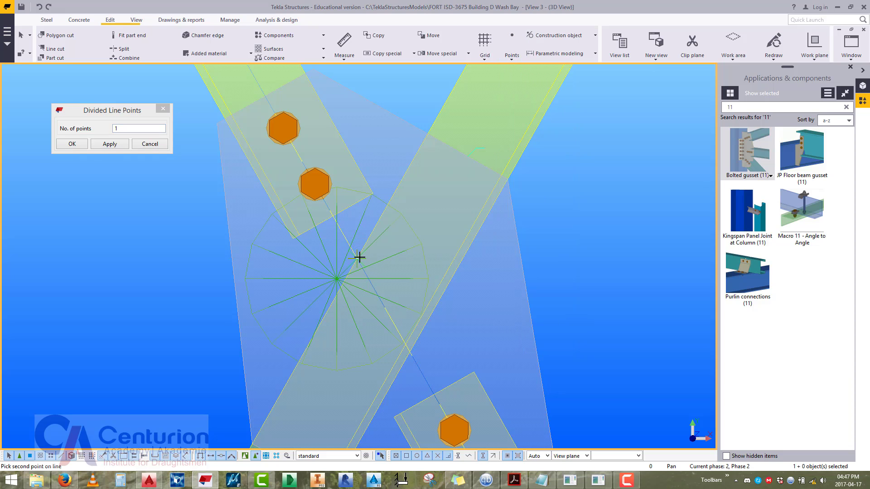
{"action": "left_click", "coordinate": [410, 353]}
{"action": "scroll", "coordinate": [414, 317], "scroll_direction": "down", "scroll_amount": 3}
{"action": "scroll", "coordinate": [412, 319], "scroll_direction": "up", "scroll_amount": 4}
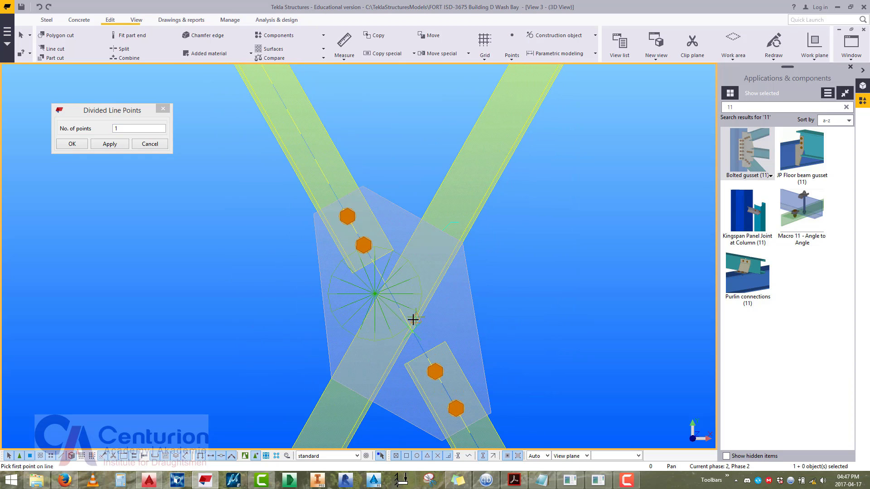
{"action": "right_click", "coordinate": [399, 266]}
{"action": "left_click", "coordinate": [421, 270]}
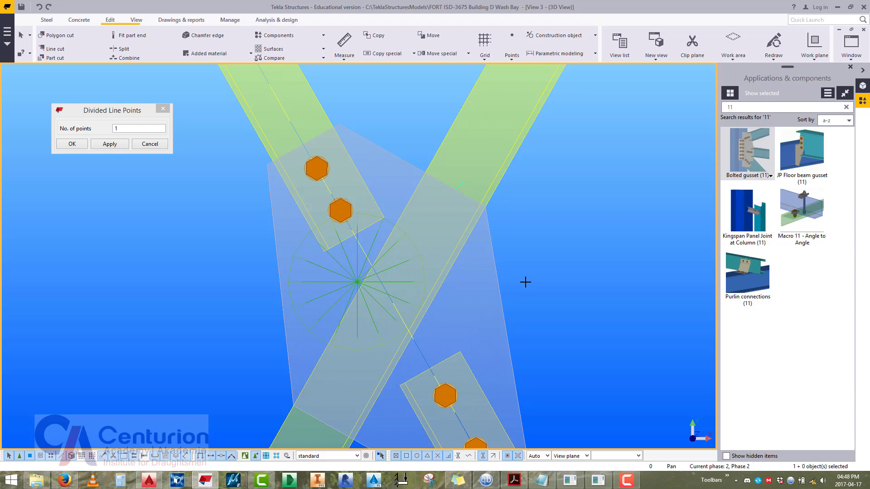
Set the upward view depth to 10.00 and modify the view so the new point can be picked.
{"action": "double_click", "coordinate": [545, 304]}
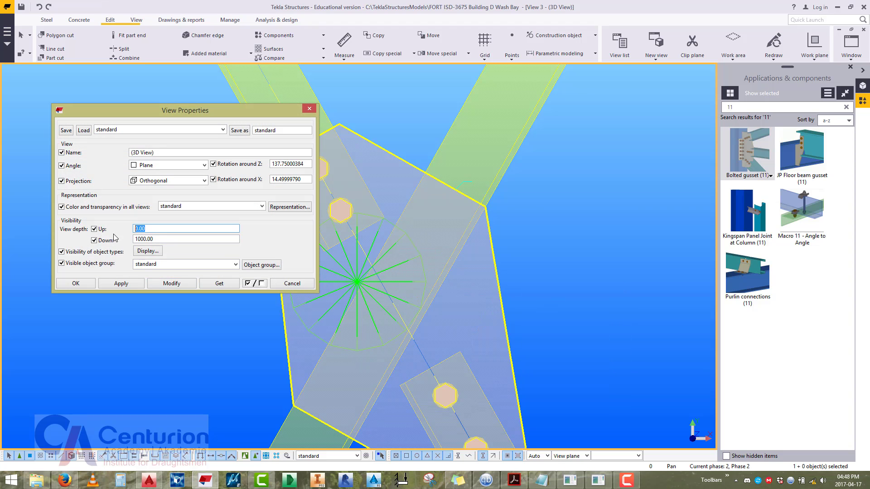
{"action": "left_click", "coordinate": [162, 284]}
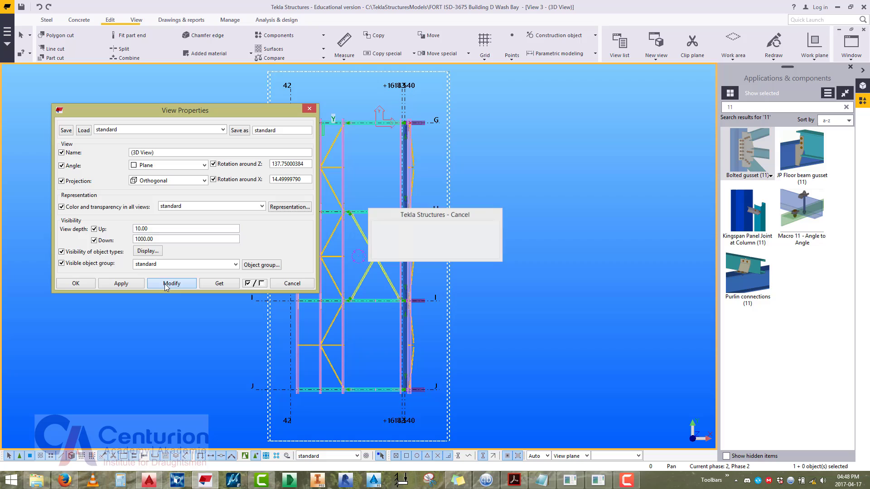
{"action": "left_click", "coordinate": [290, 284]}
{"action": "scroll", "coordinate": [363, 283], "scroll_direction": "up", "scroll_amount": 10}
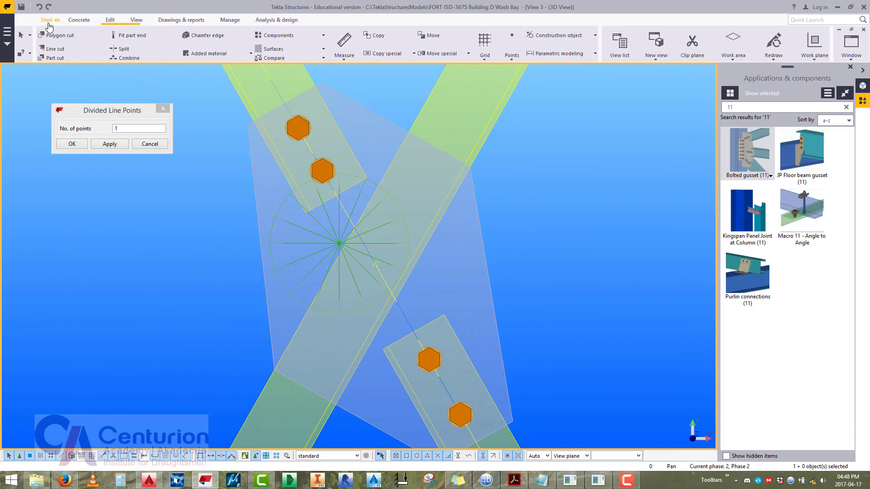
Bolt the crossing gusset to the continuous brace with a single bolt at the divided-line point.
{"action": "left_click", "coordinate": [48, 22]}
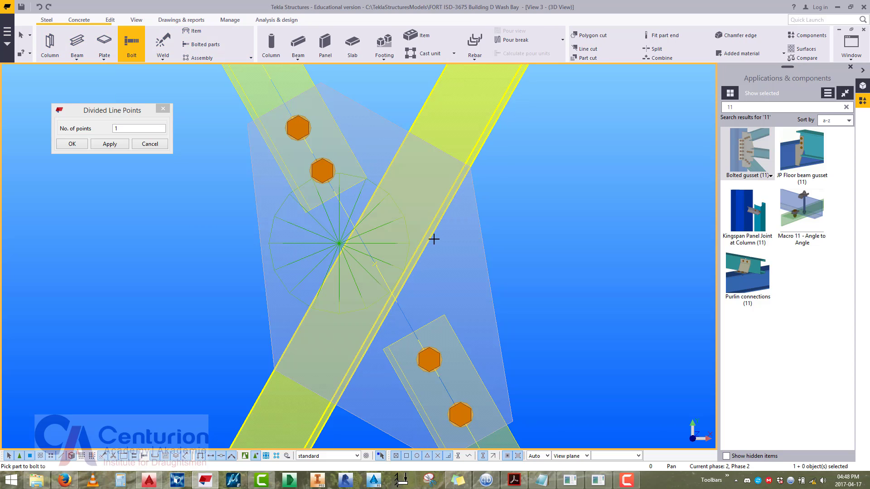
{"action": "left_click", "coordinate": [444, 214]}
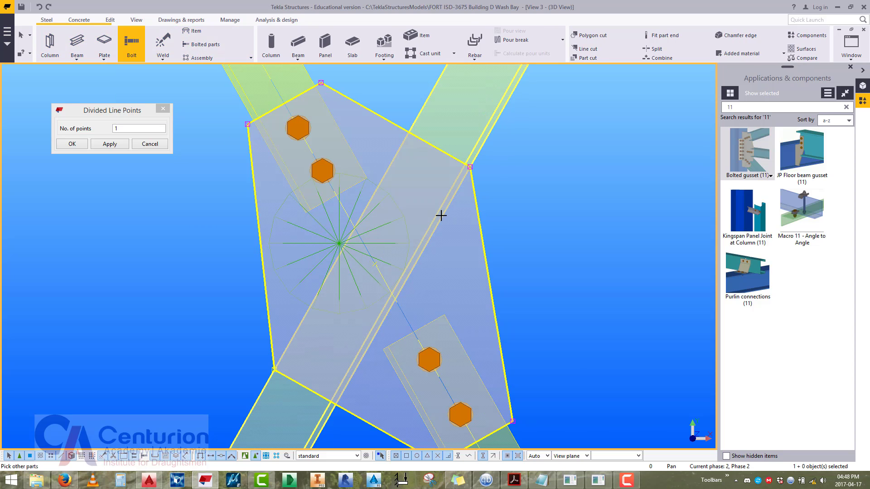
{"action": "left_click", "coordinate": [438, 148]}
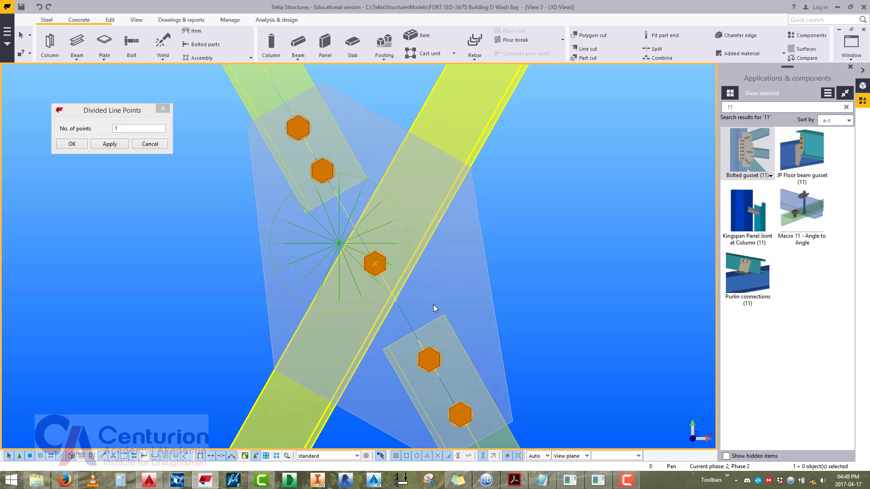
{"action": "scroll", "coordinate": [380, 272], "scroll_direction": "up", "scroll_amount": 3}
{"action": "scroll", "coordinate": [390, 297], "scroll_direction": "down", "scroll_amount": 2}
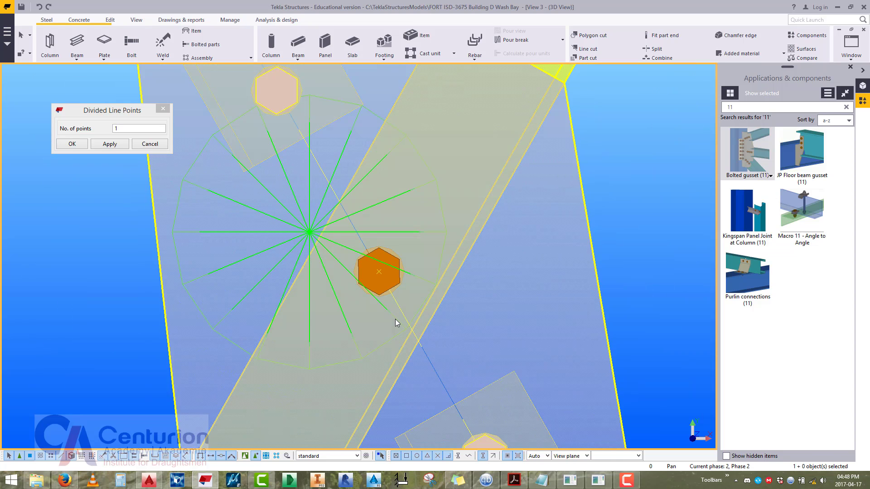
{"action": "middle_click_drag", "start_coordinate": [396, 297], "coordinate": [434, 260], "text": "ctrl"}
{"action": "scroll", "coordinate": [392, 309], "scroll_direction": "down", "scroll_amount": 3}
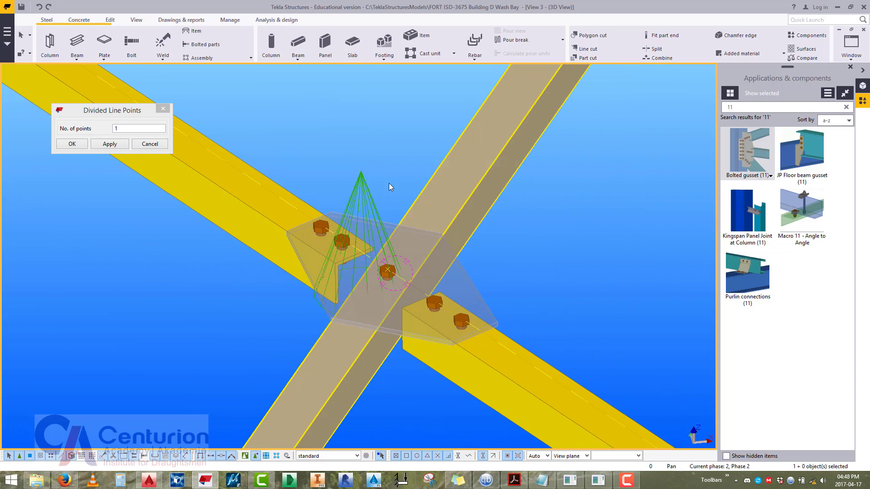
{"action": "right_click", "coordinate": [389, 183]}
{"action": "left_click", "coordinate": [414, 235]}
Examine the bolted brace crossing and the brace end connections at the grid H and grid I rafters in 3D.
{"action": "scroll", "coordinate": [415, 234], "scroll_direction": "down", "scroll_amount": 5}
{"action": "scroll", "coordinate": [398, 271], "scroll_direction": "up", "scroll_amount": 4}
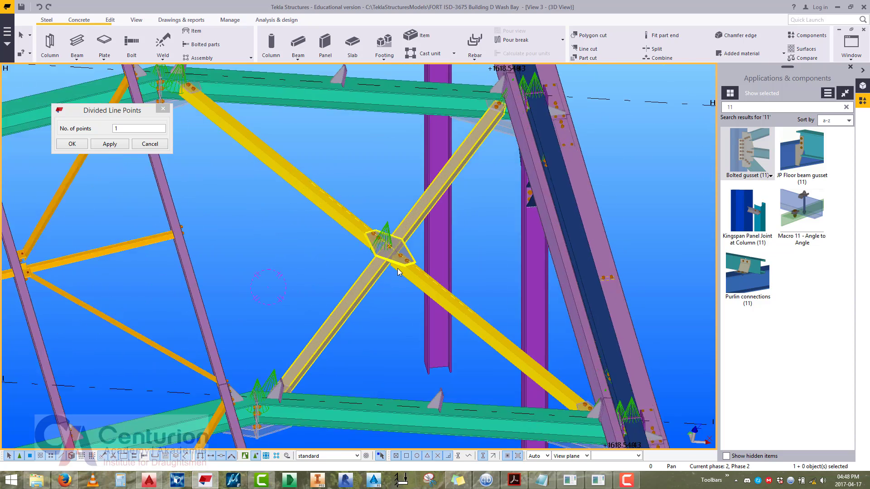
{"action": "scroll", "coordinate": [394, 262], "scroll_direction": "up", "scroll_amount": 3}
{"action": "right_click", "coordinate": [360, 122]}
{"action": "left_click", "coordinate": [369, 127]}
{"action": "scroll", "coordinate": [383, 306], "scroll_direction": "down", "scroll_amount": 5}
{"action": "scroll", "coordinate": [261, 174], "scroll_direction": "up", "scroll_amount": 2}
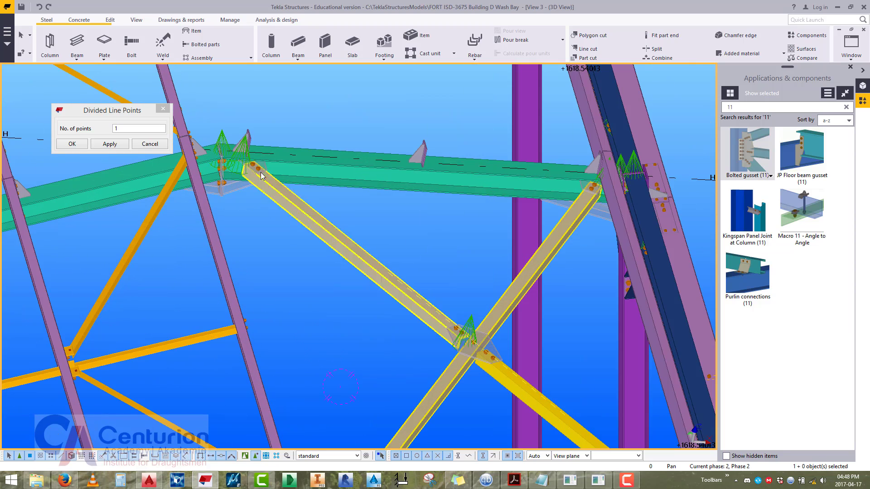
{"action": "left_click", "coordinate": [595, 189], "text": "ctrl"}
{"action": "middle_click_drag", "start_coordinate": [595, 190], "coordinate": [603, 317]}
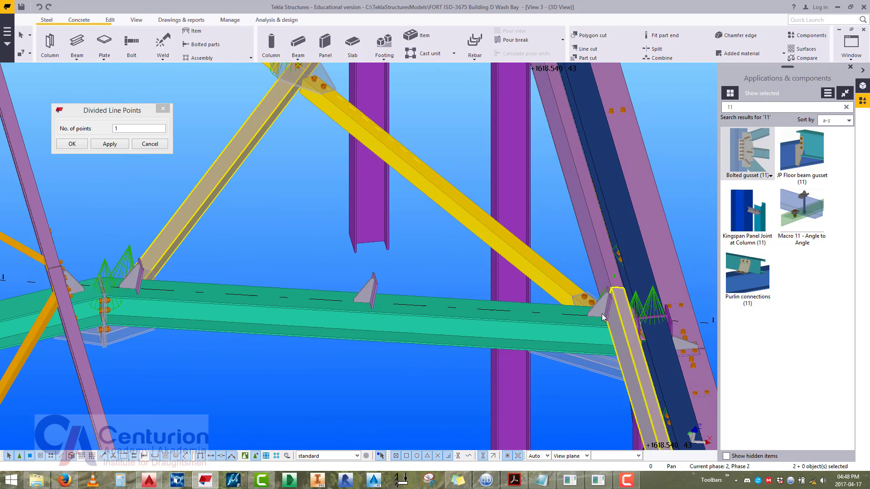
{"action": "scroll", "coordinate": [599, 296], "scroll_direction": "up", "scroll_amount": 2}
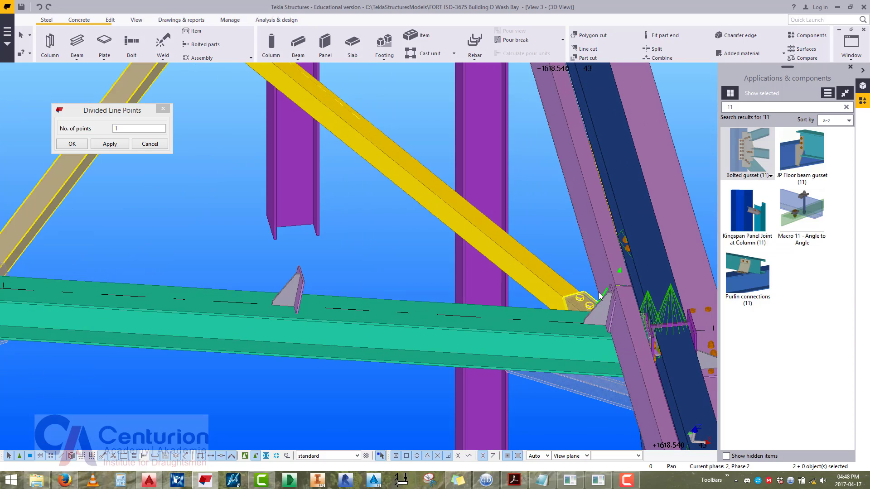
{"action": "left_click", "coordinate": [599, 294], "text": "ctrl"}
{"action": "right_click", "coordinate": [384, 246]}
{"action": "left_click", "coordinate": [388, 250]}
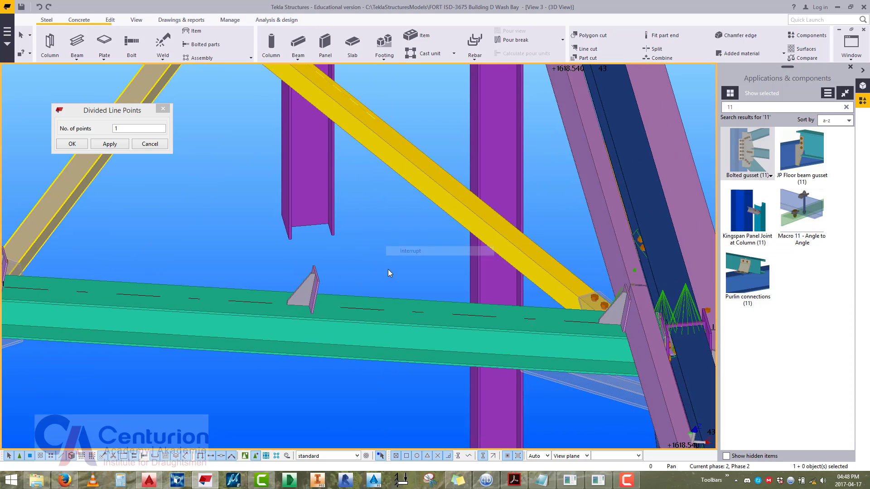
{"action": "scroll", "coordinate": [388, 270], "scroll_direction": "down", "scroll_amount": 3}
{"action": "middle_click_drag", "start_coordinate": [182, 273], "coordinate": [389, 375]}
{"action": "scroll", "coordinate": [389, 376], "scroll_direction": "up", "scroll_amount": 5}
{"action": "scroll", "coordinate": [438, 331], "scroll_direction": "up", "scroll_amount": 3}
{"action": "scroll", "coordinate": [433, 336], "scroll_direction": "down", "scroll_amount": 5}
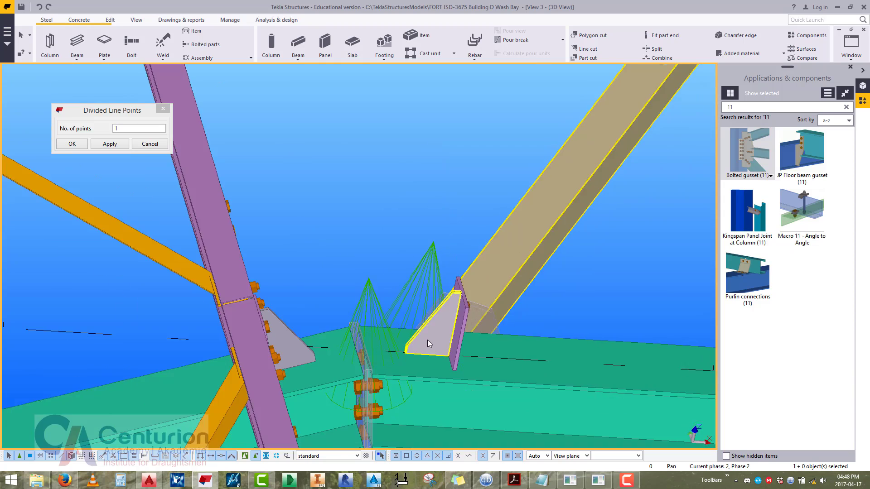
Explode the four bolted gusset components at the brace ends on the grid H and grid I rafters.
{"action": "key", "text": "ctrl+p"}
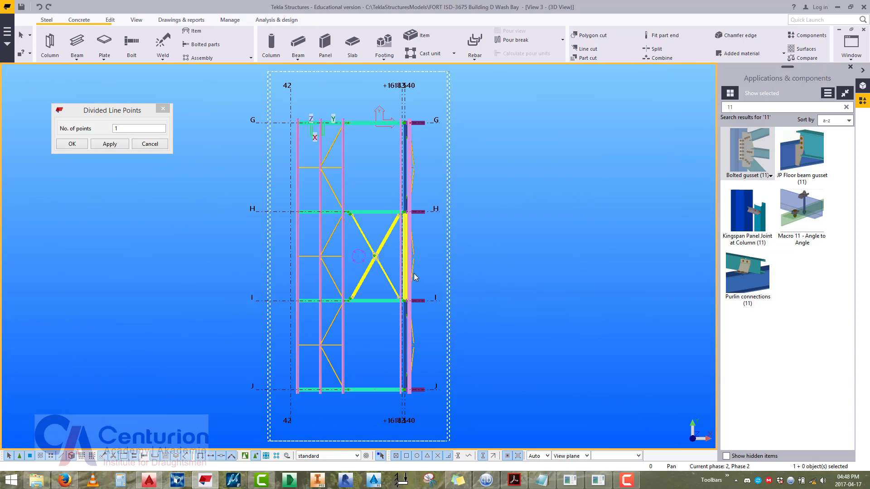
{"action": "scroll", "coordinate": [355, 293], "scroll_direction": "up", "scroll_amount": 5}
{"action": "scroll", "coordinate": [355, 293], "scroll_direction": "up", "scroll_amount": 3}
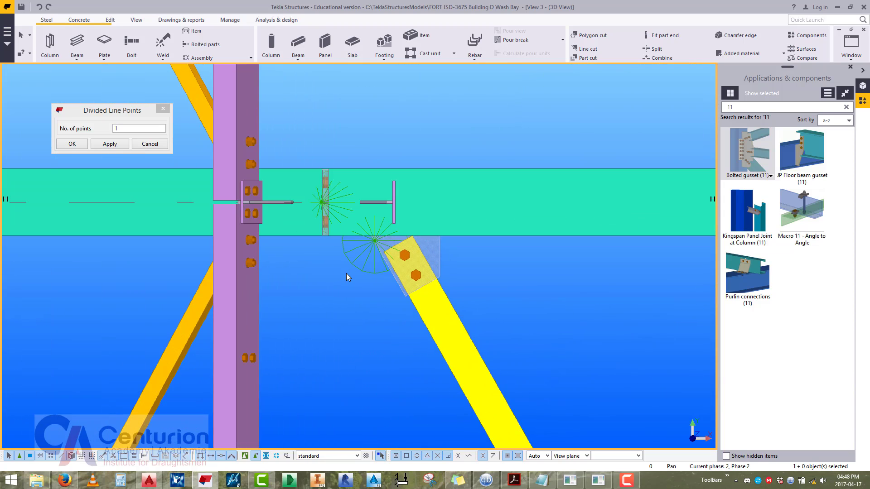
{"action": "scroll", "coordinate": [346, 273], "scroll_direction": "up", "scroll_amount": 4}
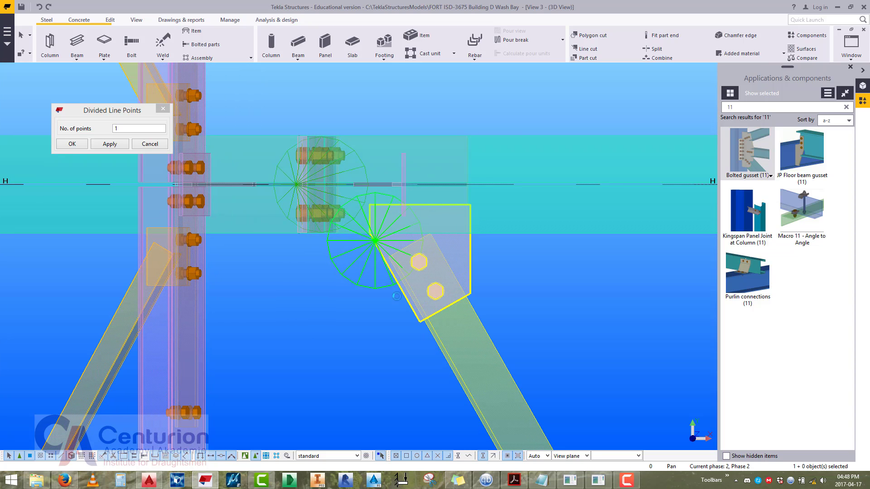
{"action": "scroll", "coordinate": [462, 311], "scroll_direction": "down", "scroll_amount": 5}
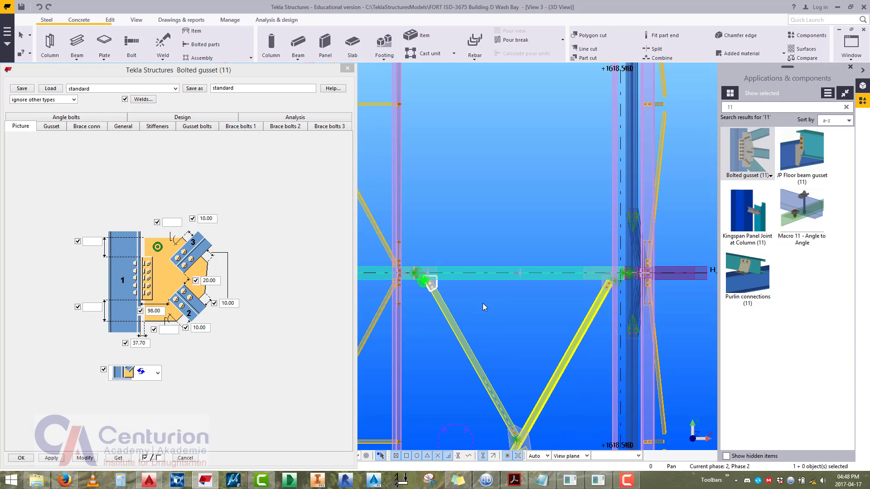
{"action": "scroll", "coordinate": [611, 286], "scroll_direction": "up", "scroll_amount": 3}
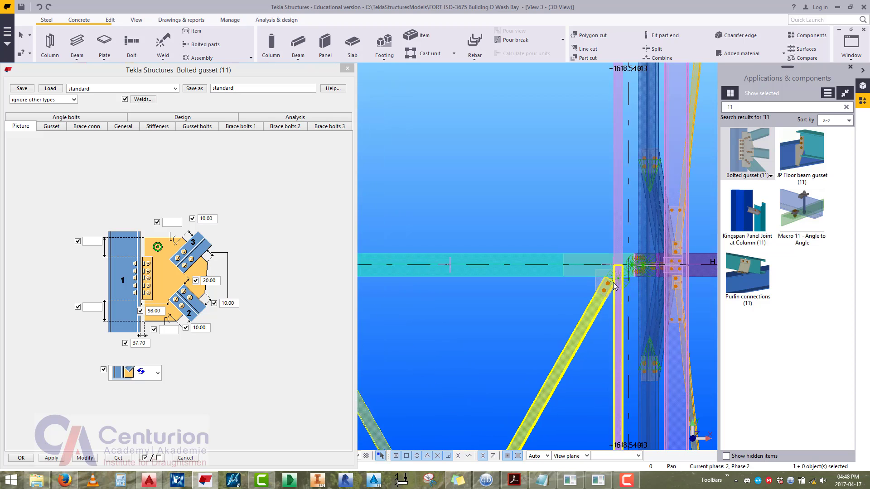
{"action": "left_click", "coordinate": [625, 281]}
{"action": "middle_click_drag", "start_coordinate": [625, 281], "coordinate": [602, 281], "text": "ctrl"}
{"action": "left_click", "coordinate": [602, 279], "text": "ctrl"}
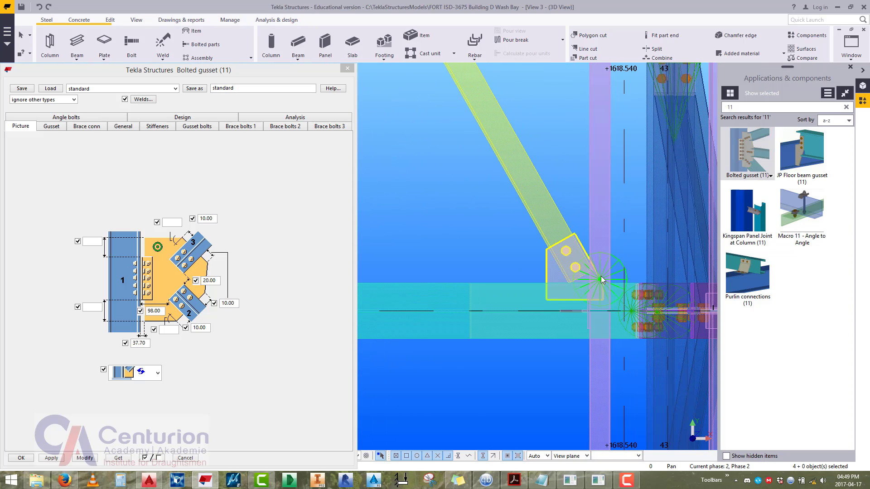
{"action": "middle_click_drag", "start_coordinate": [600, 230], "coordinate": [597, 285]}
{"action": "right_click", "coordinate": [485, 221]}
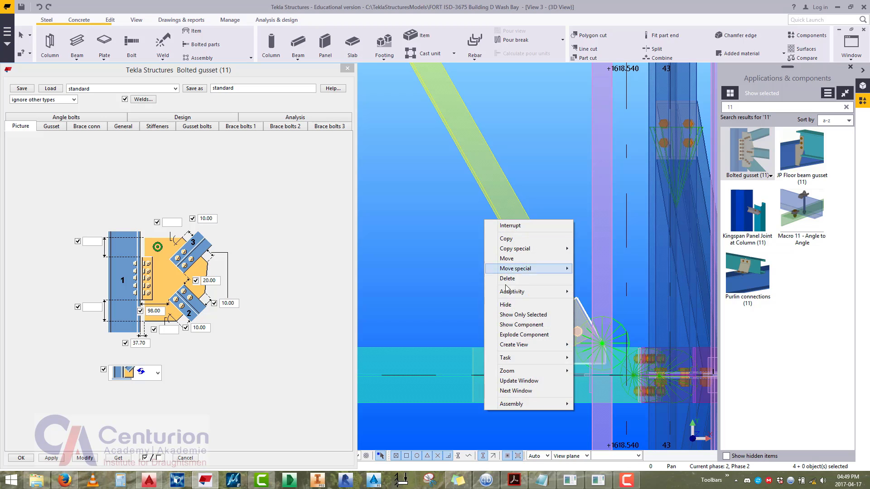
{"action": "left_click", "coordinate": [514, 335]}
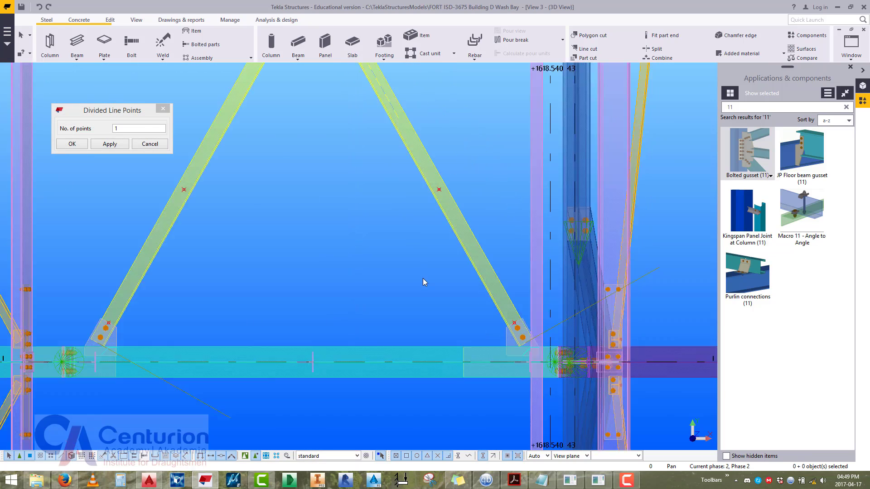
Explode the gusset component at the centre of the brace crossing.
{"action": "scroll", "coordinate": [399, 254], "scroll_direction": "up", "scroll_amount": 5}
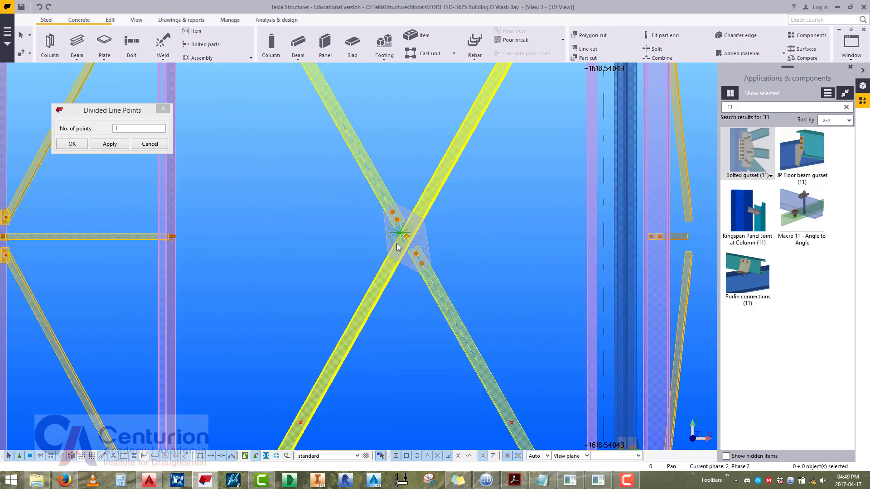
{"action": "left_click", "coordinate": [397, 247]}
{"action": "right_click", "coordinate": [349, 198]}
{"action": "mouse_move", "coordinate": [361, 373]}
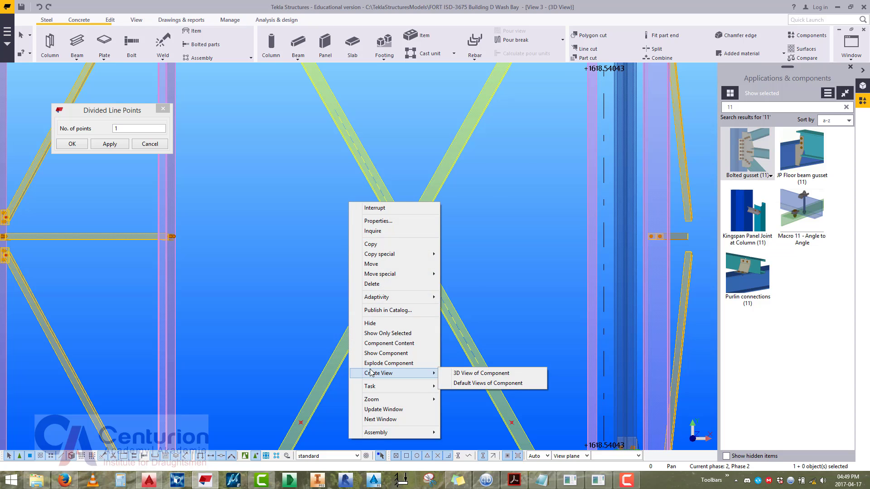
{"action": "left_click", "coordinate": [471, 373]}
Select the crossing gusset plate together with the continuous brace and the two half braces.
{"action": "scroll", "coordinate": [408, 242], "scroll_direction": "up", "scroll_amount": 2}
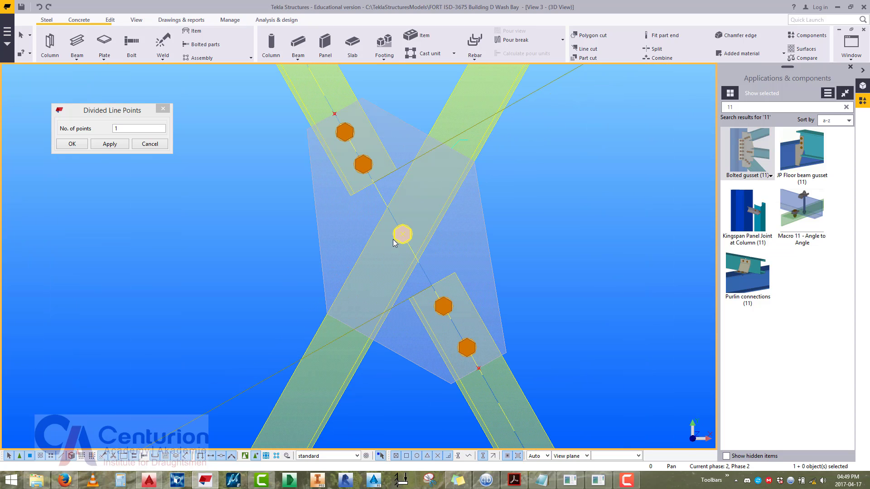
{"action": "scroll", "coordinate": [295, 273], "scroll_direction": "down", "scroll_amount": 3}
{"action": "left_click", "coordinate": [350, 198]}
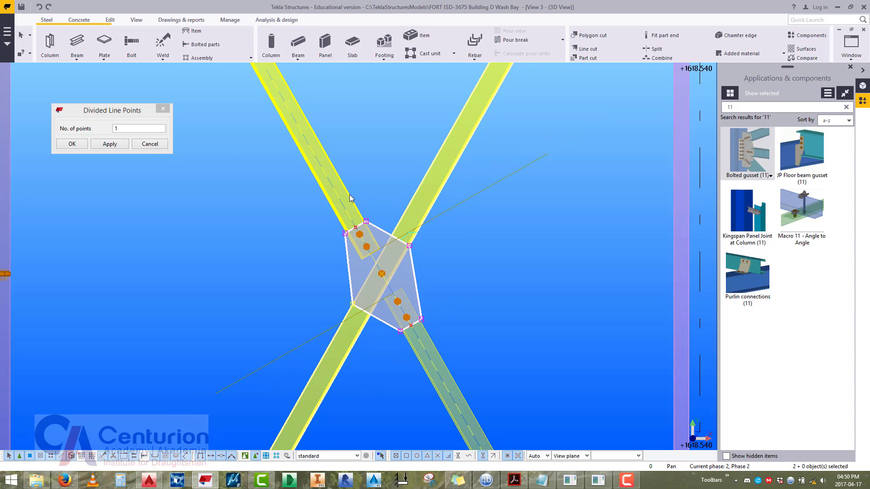
{"action": "scroll", "coordinate": [431, 346], "scroll_direction": "down", "scroll_amount": 5}
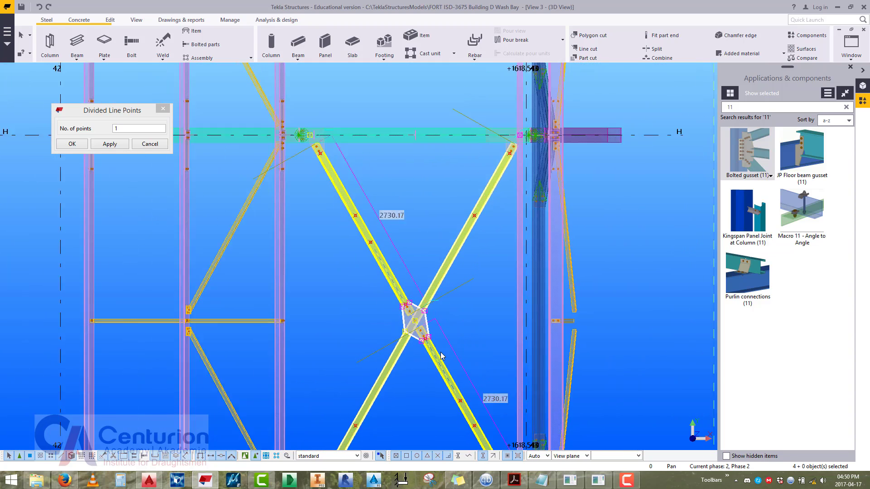
Add the four brace end gusset plates at the grid H and grid I rafters to the selection.
{"action": "middle_click_drag", "start_coordinate": [441, 355], "coordinate": [422, 195]}
{"action": "scroll", "coordinate": [492, 347], "scroll_direction": "up", "scroll_amount": 5}
{"action": "left_click", "coordinate": [506, 343], "text": "ctrl"}
{"action": "left_click", "coordinate": [507, 343], "text": "ctrl"}
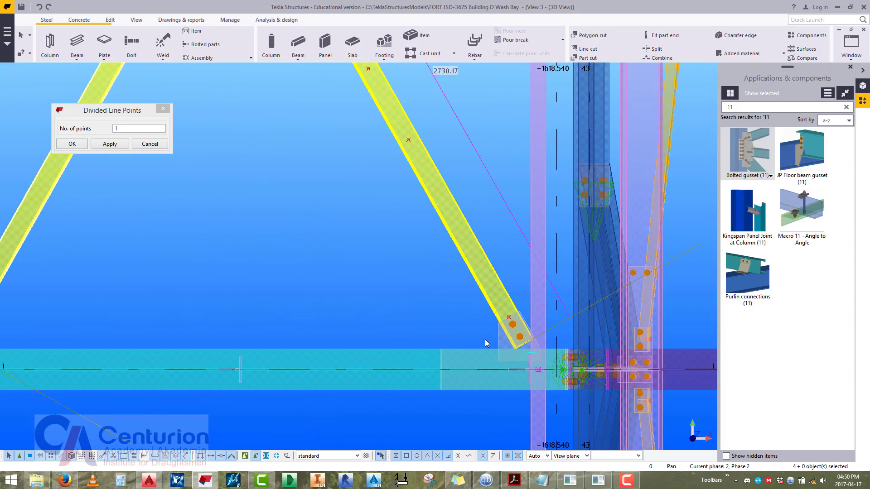
{"action": "scroll", "coordinate": [275, 309], "scroll_direction": "down", "scroll_amount": 4}
{"action": "scroll", "coordinate": [279, 327], "scroll_direction": "up", "scroll_amount": 4}
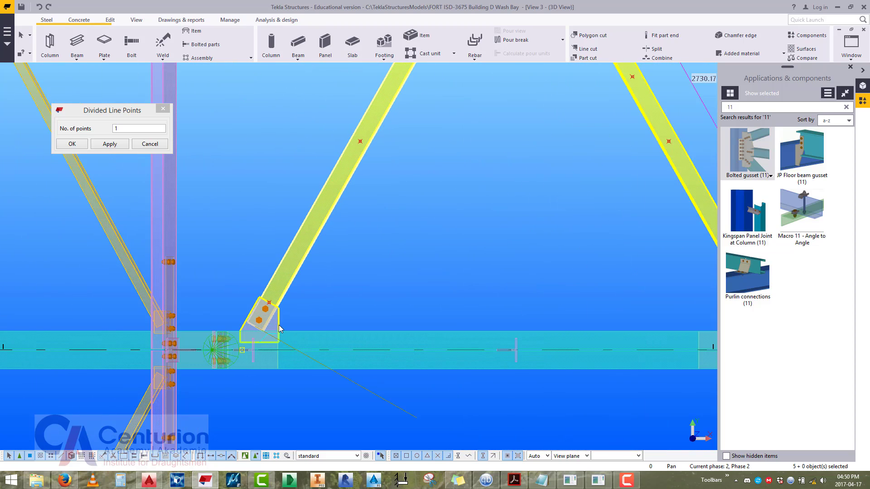
{"action": "scroll", "coordinate": [304, 319], "scroll_direction": "down", "scroll_amount": 3}
{"action": "middle_click_drag", "start_coordinate": [347, 91], "coordinate": [339, 448]}
{"action": "scroll", "coordinate": [295, 234], "scroll_direction": "up", "scroll_amount": 4}
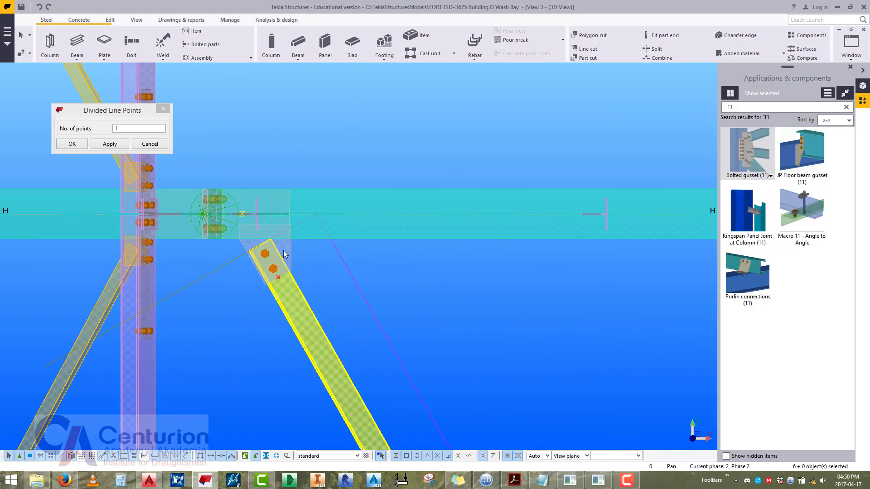
{"action": "scroll", "coordinate": [290, 254], "scroll_direction": "down", "scroll_amount": 3}
{"action": "scroll", "coordinate": [593, 257], "scroll_direction": "up", "scroll_amount": 4}
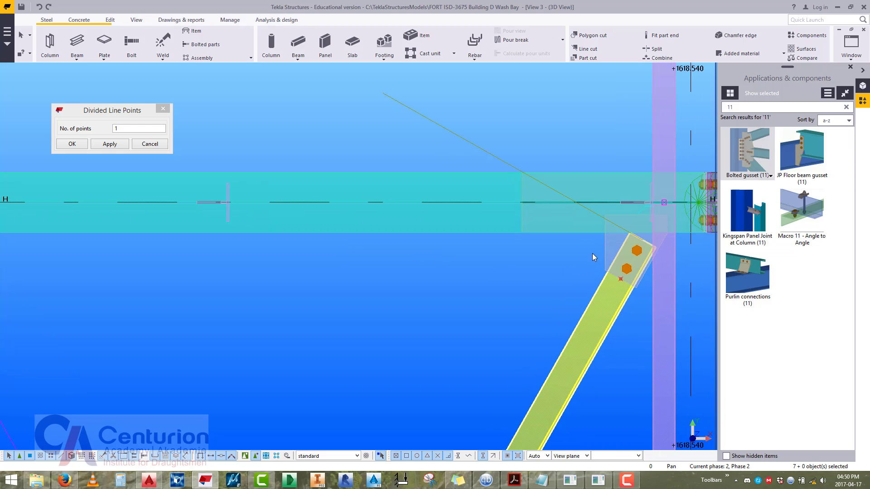
{"action": "scroll", "coordinate": [607, 249], "scroll_direction": "down", "scroll_amount": 5}
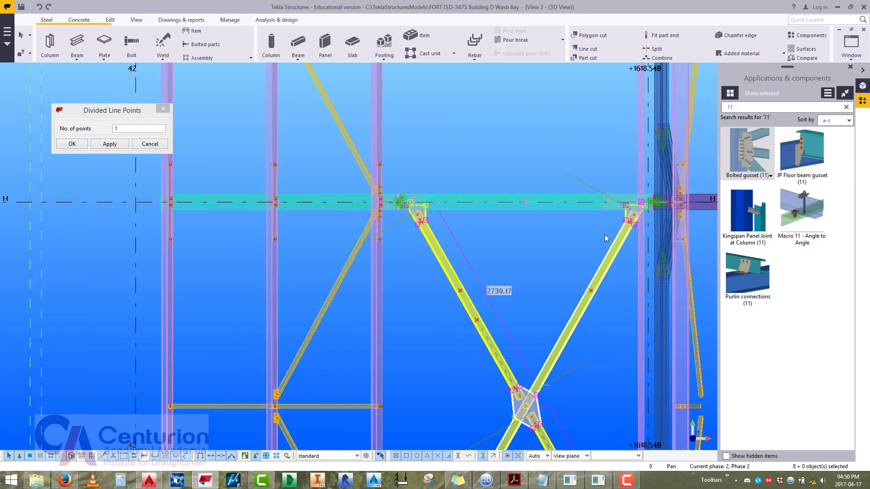
{"action": "middle_click_drag", "start_coordinate": [605, 235], "coordinate": [637, 103]}
Switch to View 1 - 3D View and set the work plane parallel to its view plane.
{"action": "left_click", "coordinate": [842, 58]}
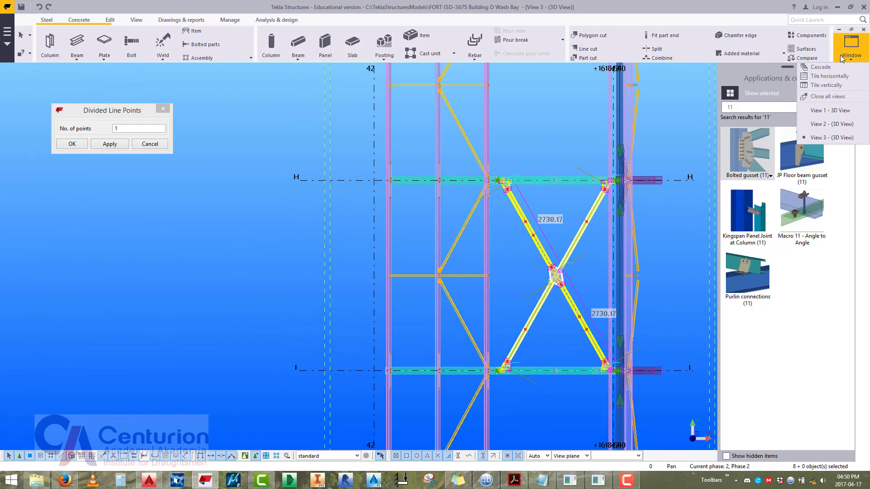
{"action": "left_click", "coordinate": [826, 111]}
{"action": "scroll", "coordinate": [523, 198], "scroll_direction": "down", "scroll_amount": 8}
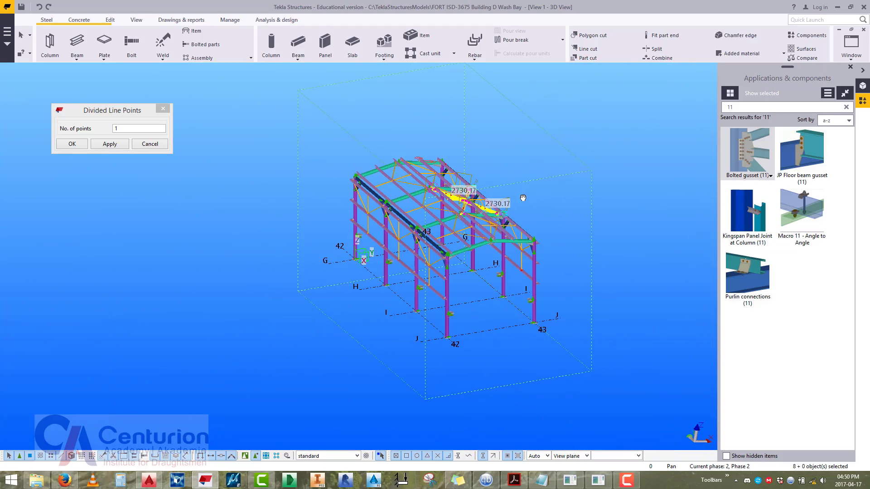
{"action": "scroll", "coordinate": [232, 45], "scroll_direction": "down", "scroll_amount": 3}
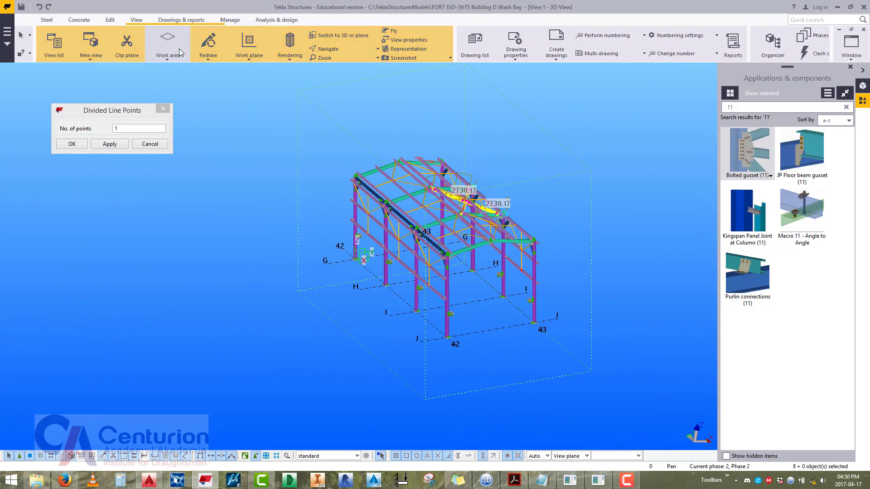
{"action": "left_click", "coordinate": [249, 55]}
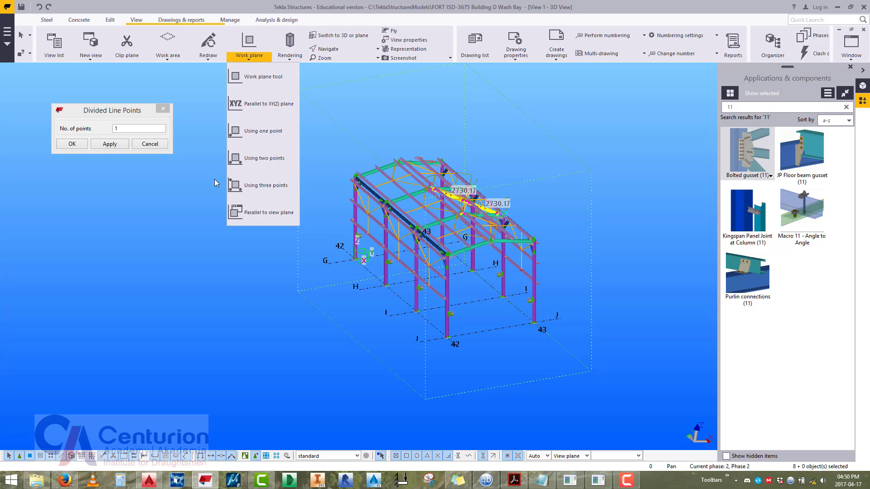
{"action": "left_click", "coordinate": [239, 214]}
{"action": "right_click", "coordinate": [222, 140]}
{"action": "left_click", "coordinate": [247, 144]}
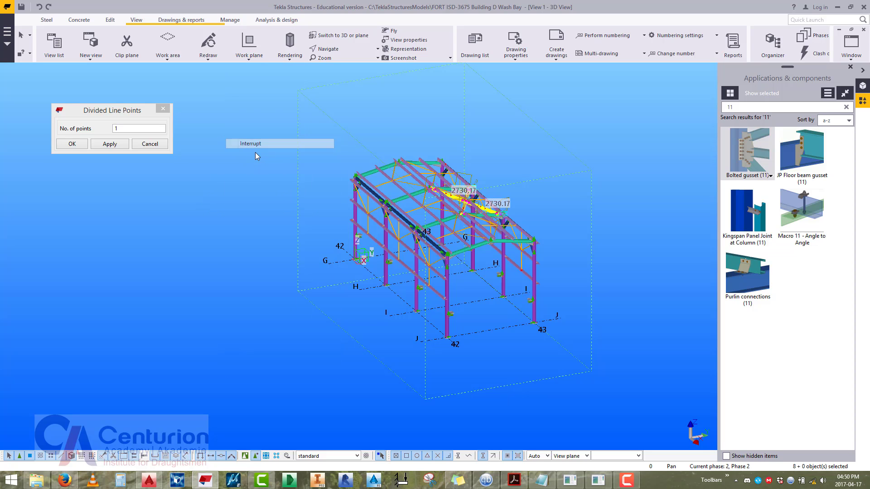
Mirror-copy the selected braces and gussets to the opposite roof slope about a line through X0 5200.00, Y0 3290.00 at angle 0.
{"action": "right_click", "coordinate": [255, 153]}
{"action": "mouse_move", "coordinate": [318, 185]}
{"action": "left_click", "coordinate": [383, 201]}
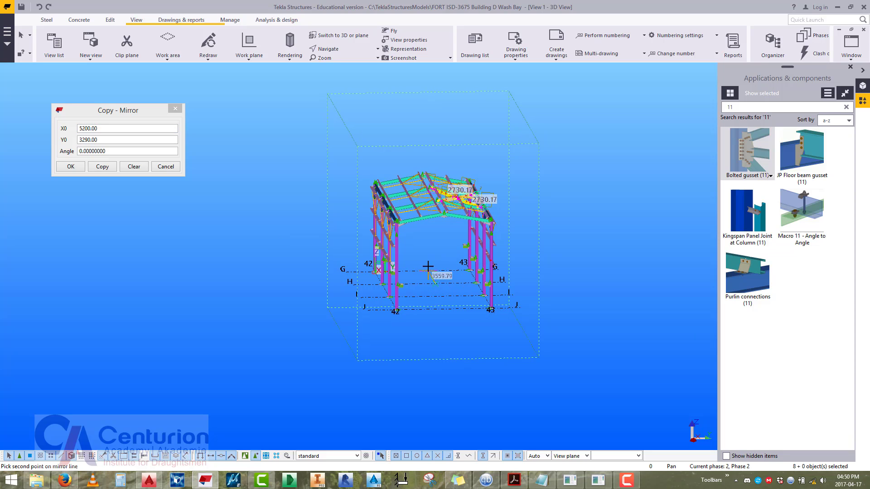
{"action": "right_click", "coordinate": [434, 250]}
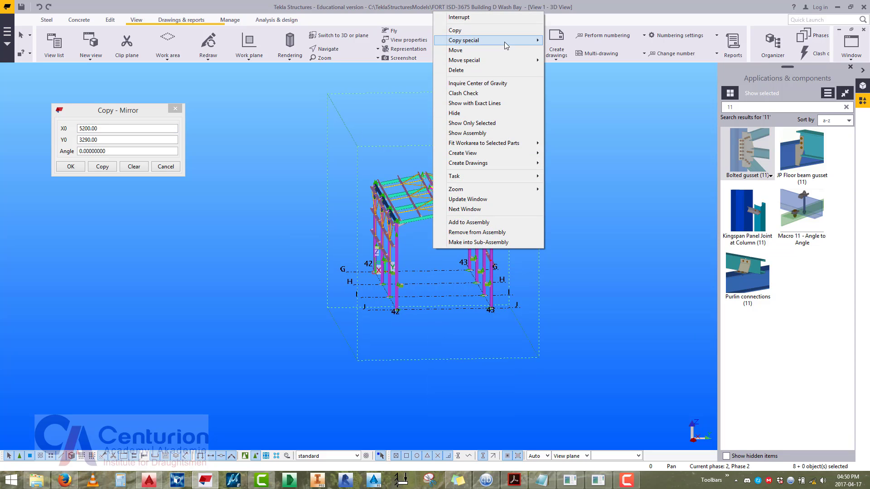
{"action": "mouse_move", "coordinate": [505, 42]}
{"action": "left_click", "coordinate": [562, 60]}
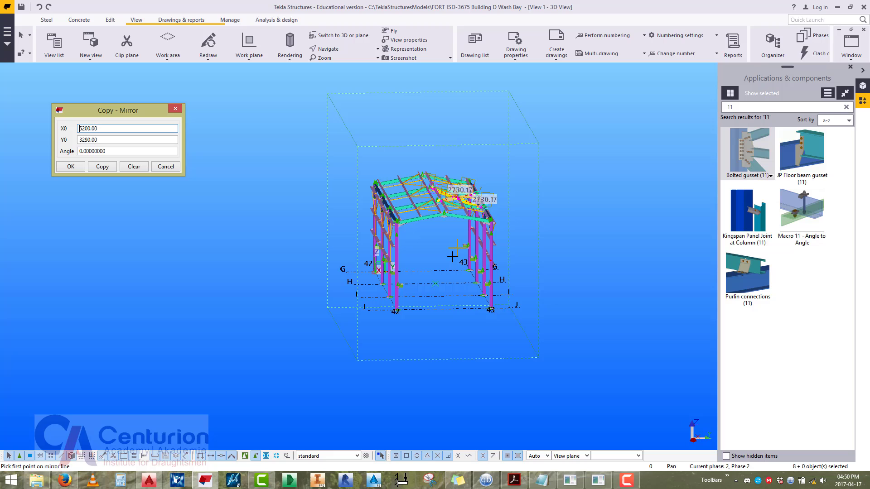
{"action": "left_click", "coordinate": [429, 284]}
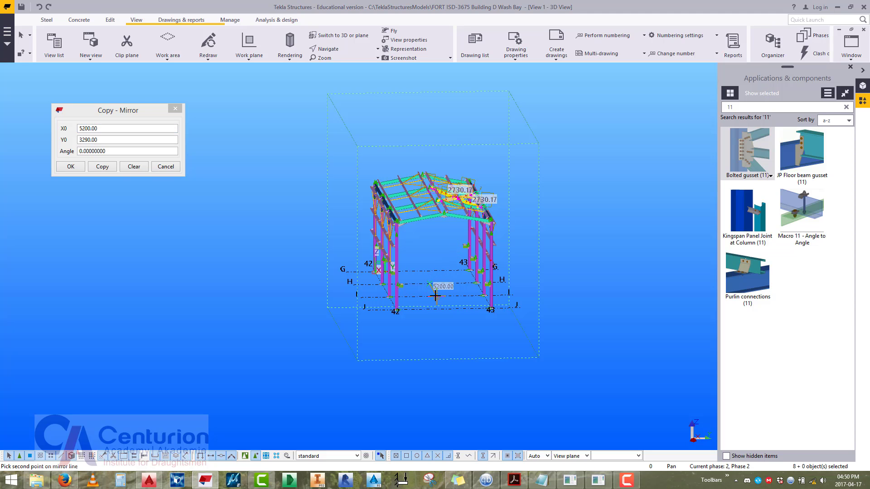
{"action": "left_click", "coordinate": [110, 170]}
{"action": "key", "text": "Escape"}
{"action": "middle_click_drag", "start_coordinate": [335, 206], "coordinate": [417, 172], "text": "ctrl"}
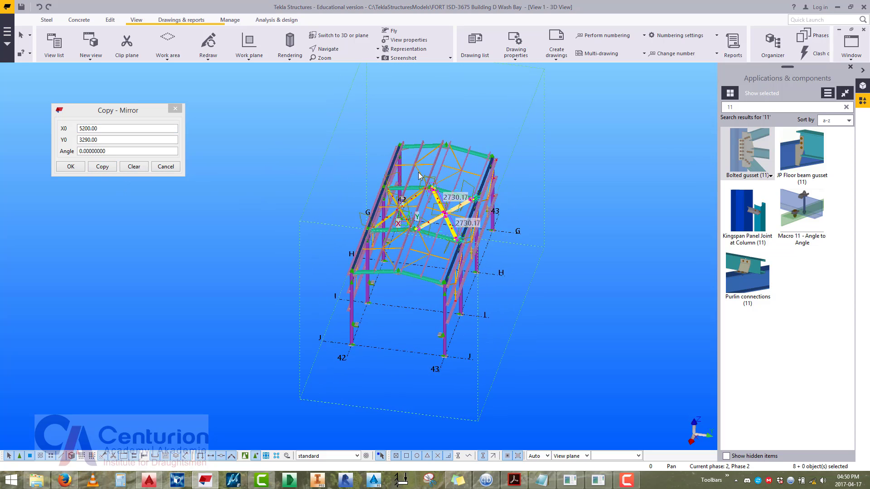
Examine the mirrored braces, their bolted crossing and their end gussets at the rafters on the opposite roof slope.
{"action": "scroll", "coordinate": [418, 173], "scroll_direction": "up", "scroll_amount": 5}
{"action": "scroll", "coordinate": [323, 211], "scroll_direction": "up", "scroll_amount": 8}
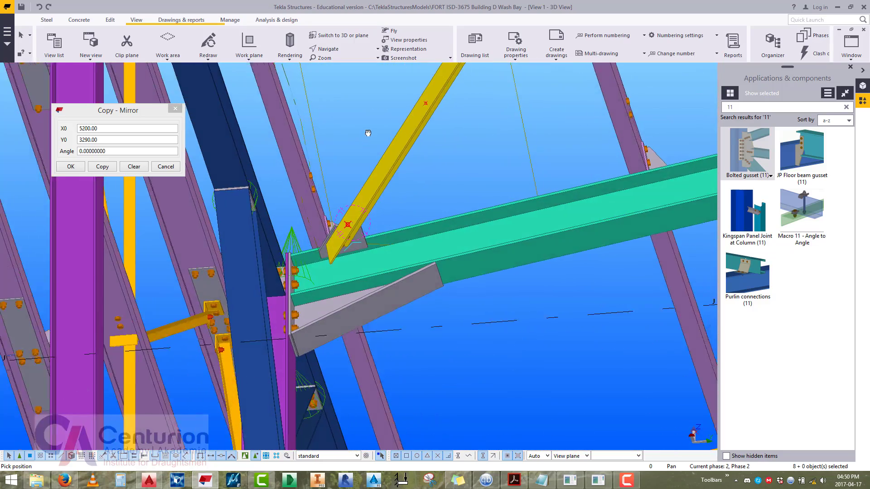
{"action": "scroll", "coordinate": [411, 229], "scroll_direction": "down", "scroll_amount": 10}
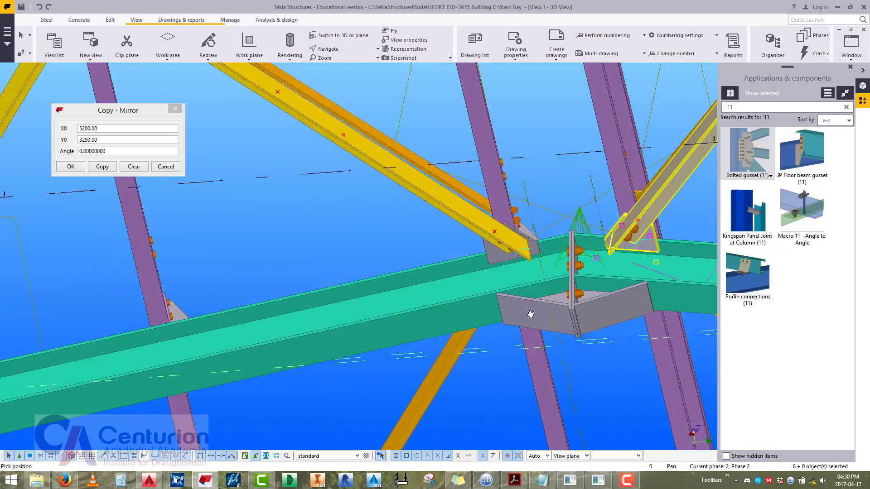
{"action": "scroll", "coordinate": [373, 224], "scroll_direction": "up", "scroll_amount": 10}
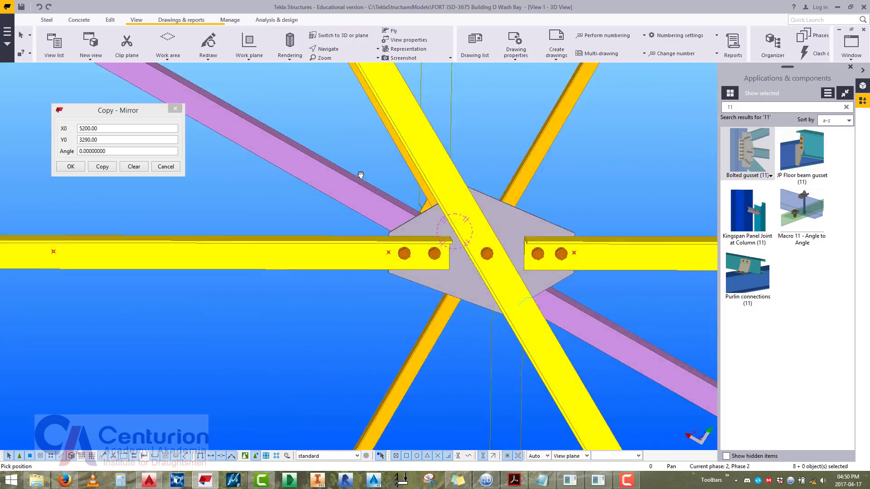
{"action": "scroll", "coordinate": [259, 269], "scroll_direction": "down", "scroll_amount": 6}
{"action": "scroll", "coordinate": [508, 382], "scroll_direction": "up", "scroll_amount": 10}
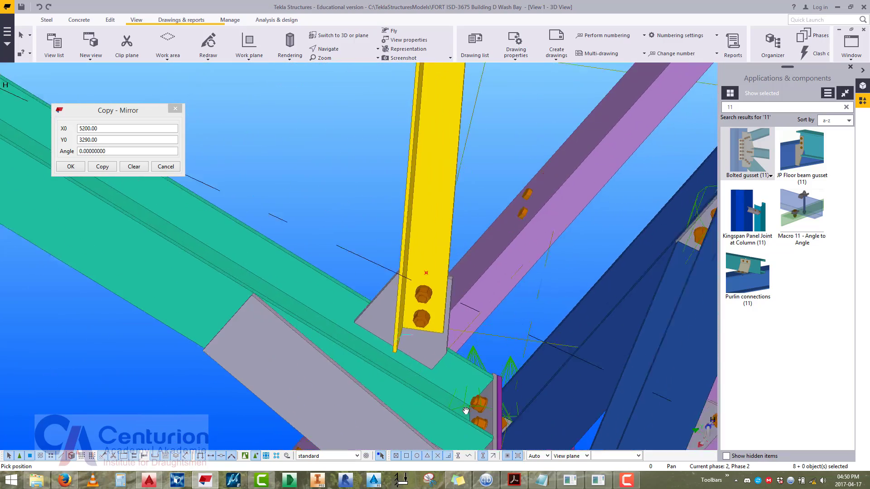
{"action": "scroll", "coordinate": [508, 382], "scroll_direction": "down", "scroll_amount": 4}
{"action": "scroll", "coordinate": [347, 278], "scroll_direction": "up", "scroll_amount": 6}
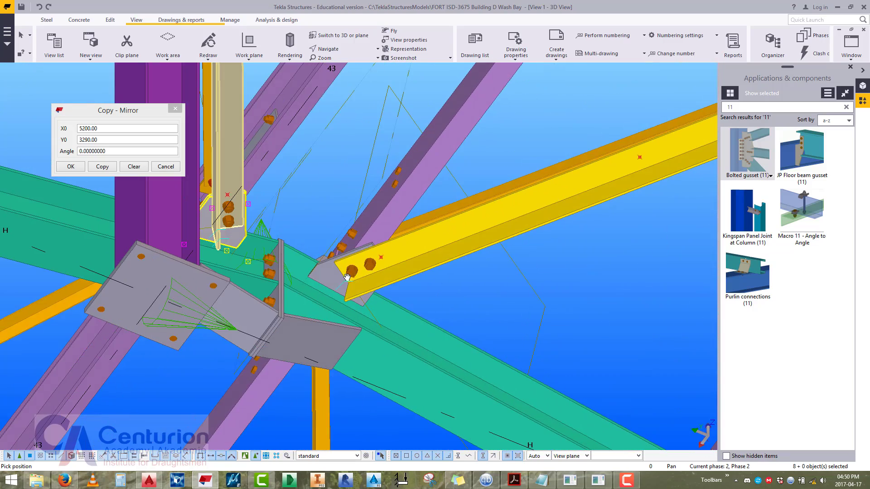
{"action": "middle_click_drag", "start_coordinate": [337, 280], "coordinate": [291, 268], "text": "ctrl"}
{"action": "right_click", "coordinate": [290, 268]}
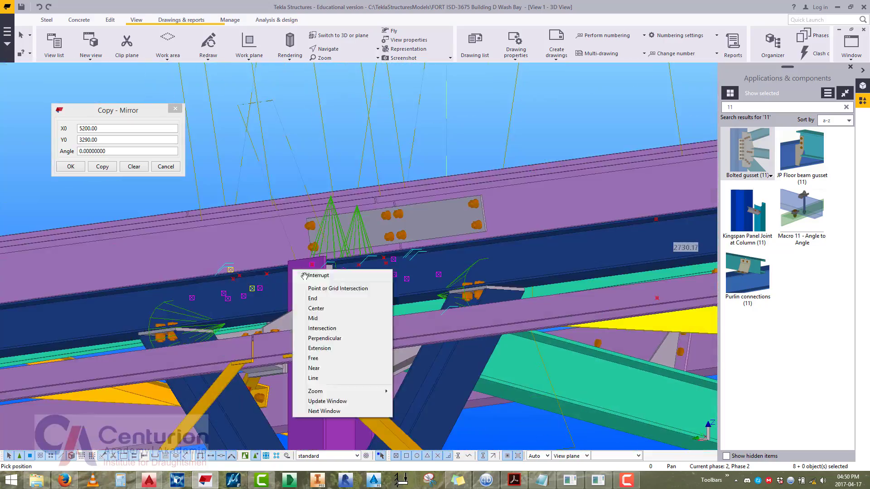
{"action": "left_click", "coordinate": [304, 275]}
{"action": "scroll", "coordinate": [277, 265], "scroll_direction": "down", "scroll_amount": 3}
{"action": "scroll", "coordinate": [278, 265], "scroll_direction": "down", "scroll_amount": 10}
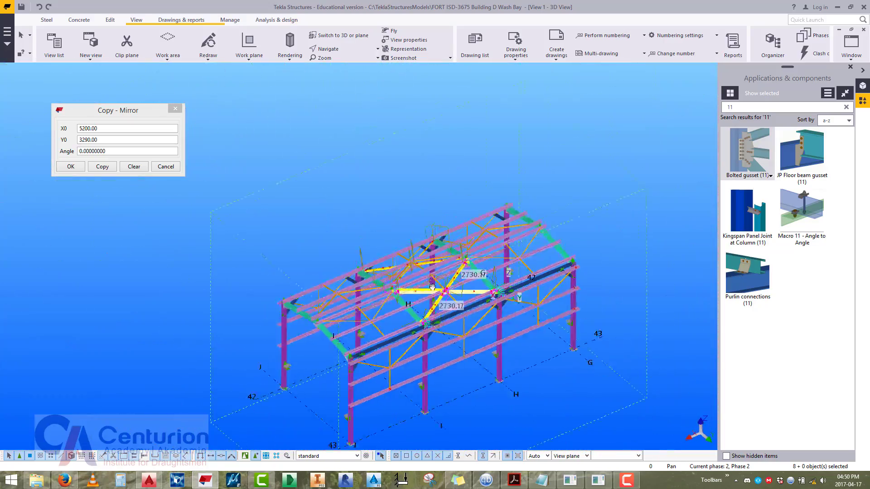
Redraw the 3D view, close the leftover dialogs and end the mirror copy command.
{"action": "scroll", "coordinate": [391, 274], "scroll_direction": "up", "scroll_amount": 2}
{"action": "middle_click_drag", "start_coordinate": [388, 239], "coordinate": [558, 235], "text": "ctrl"}
{"action": "scroll", "coordinate": [470, 219], "scroll_direction": "up", "scroll_amount": 1}
{"action": "right_click", "coordinate": [250, 97]}
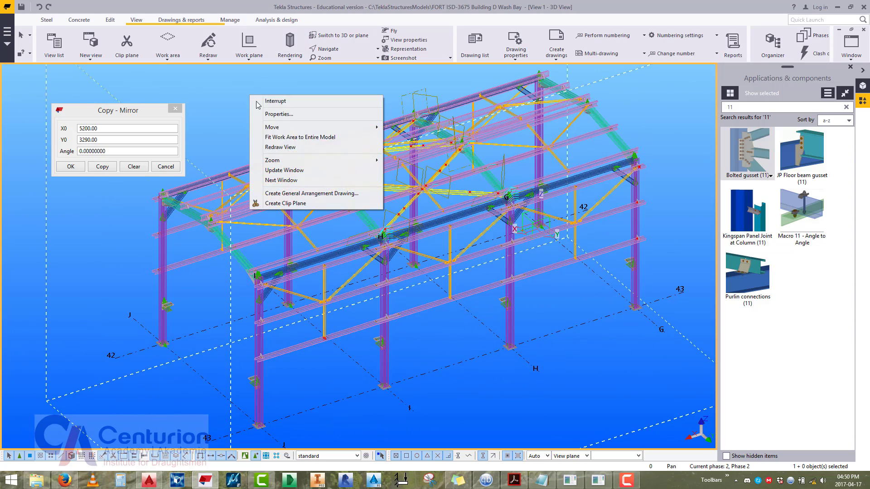
{"action": "left_click", "coordinate": [286, 151]}
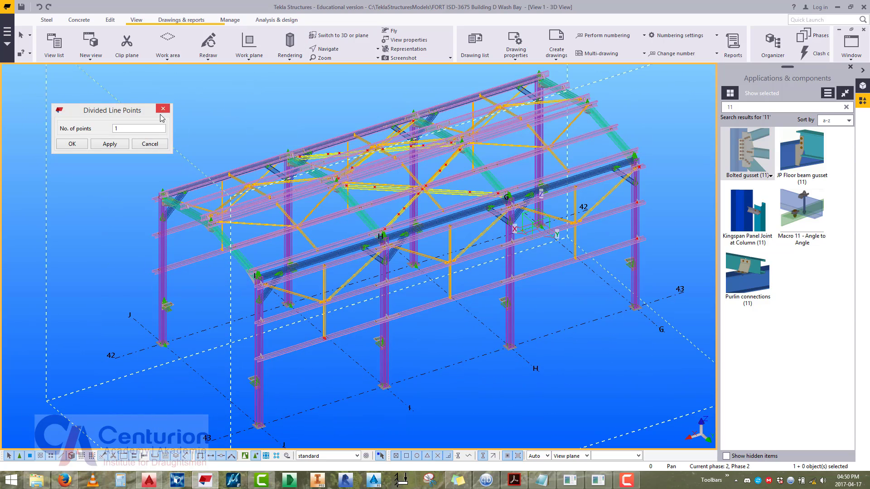
{"action": "left_click", "coordinate": [163, 109]}
{"action": "right_click", "coordinate": [189, 106]}
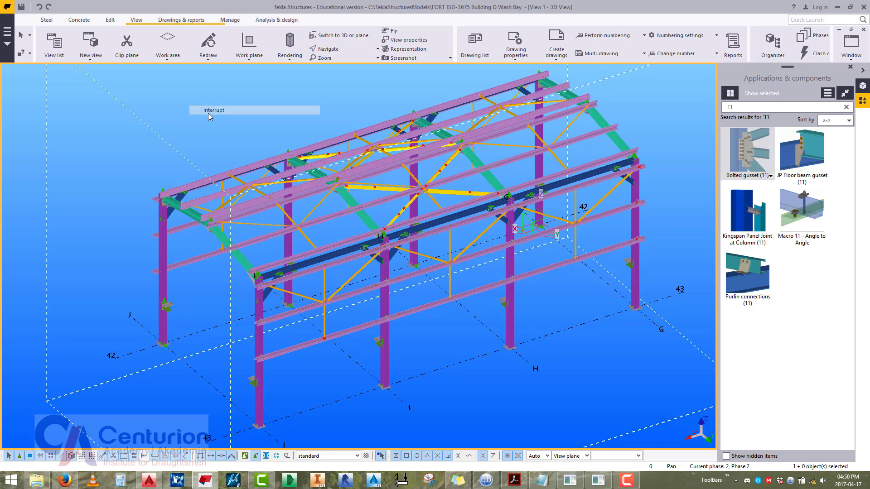
{"action": "left_click", "coordinate": [208, 113]}
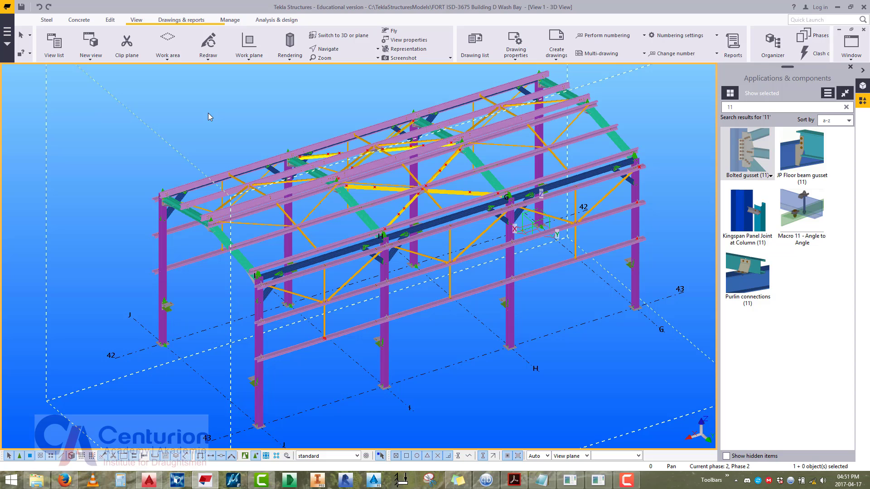
{"action": "middle_click_drag", "start_coordinate": [209, 113], "coordinate": [216, 117]}
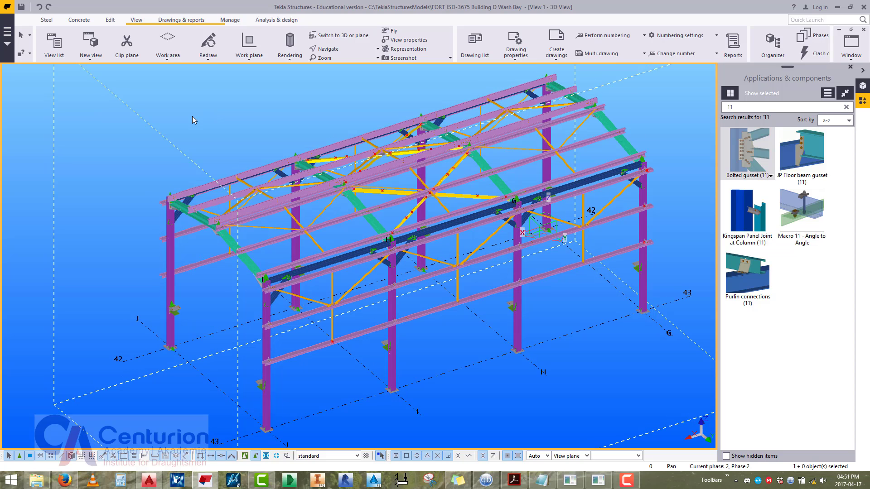
Edit the project properties, setting the project number to ISD-3675 and the name to Germin Truck Depot.
{"action": "left_click", "coordinate": [5, 32]}
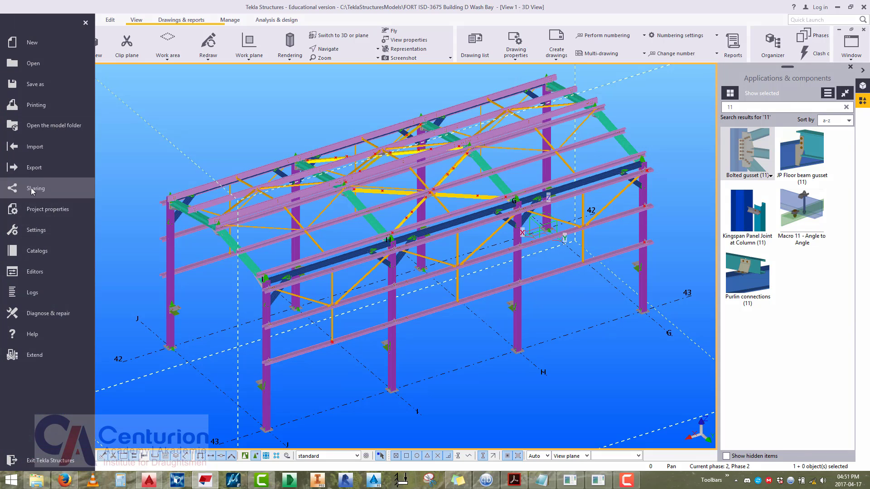
{"action": "left_click", "coordinate": [31, 211]}
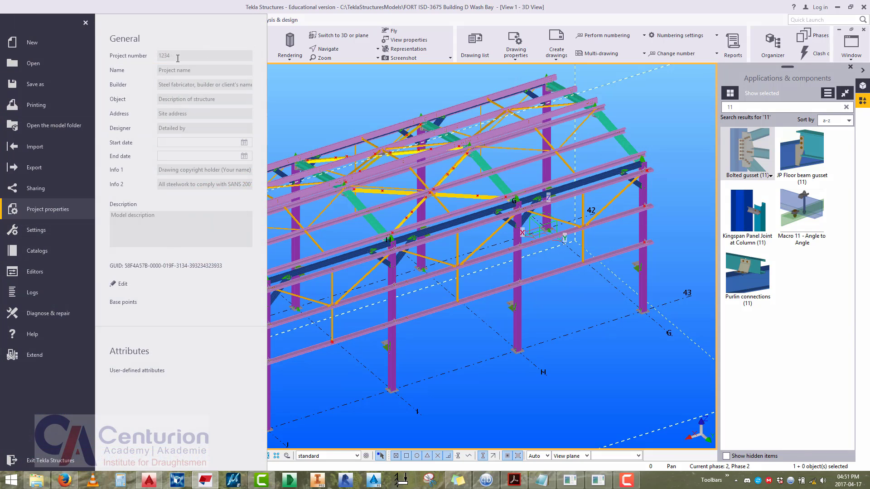
{"action": "left_click", "coordinate": [114, 284]}
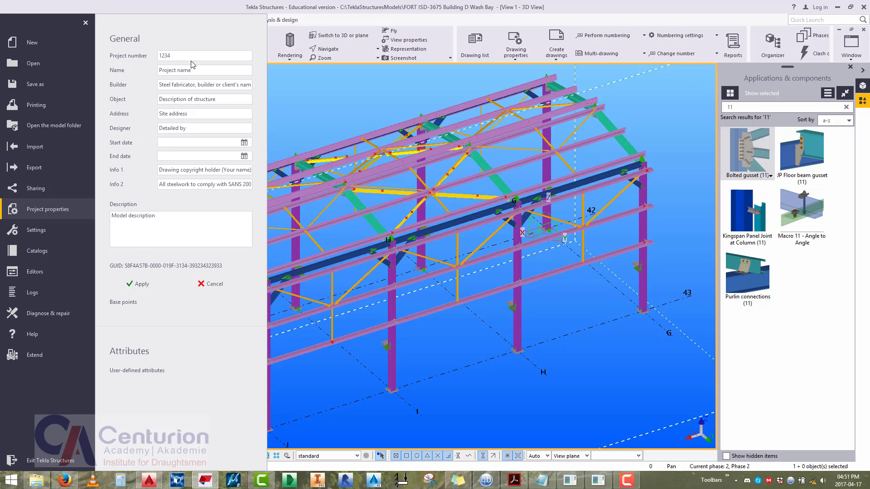
{"action": "left_click_drag", "start_coordinate": [192, 57], "coordinate": [103, 57]}
{"action": "type", "text": "ISD-3675"}
{"action": "left_click_drag", "start_coordinate": [194, 70], "coordinate": [155, 76]}
{"action": "key", "text": "BackSpace"}
Set the project's builder to Third Left Engineering and its object to Building D: Wash Bay.
{"action": "key", "text": "ctrl+a"}
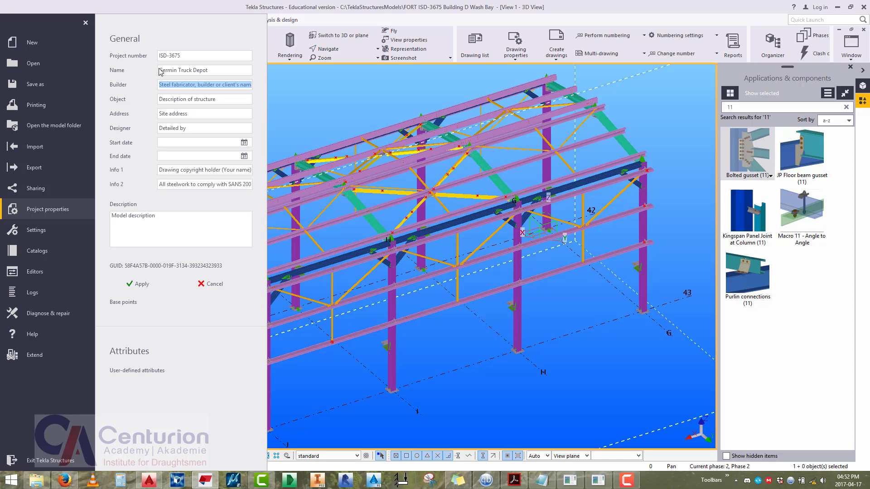
{"action": "type", "text": "Third Left Enginee"}
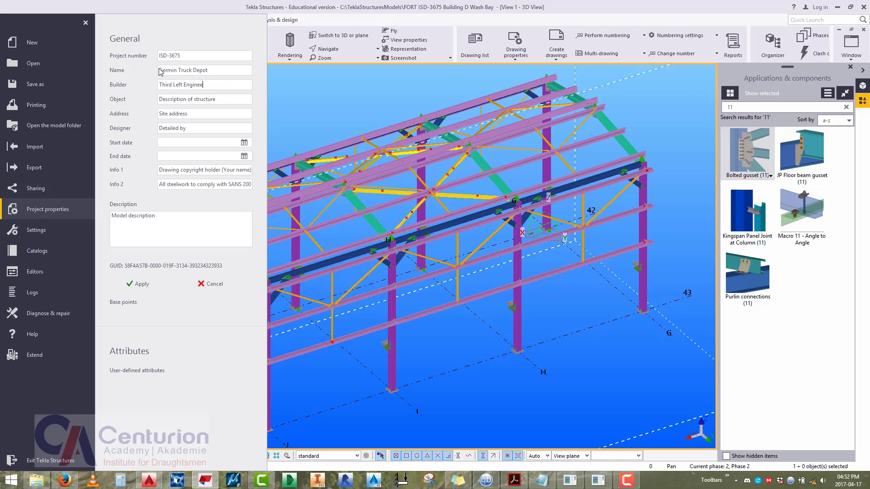
{"action": "type", "text": "ring"}
{"action": "key", "text": "ctrl+a"}
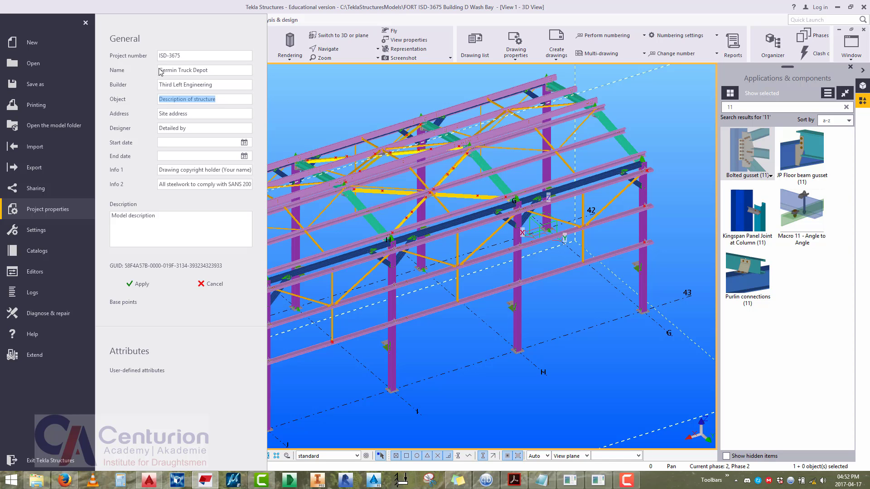
{"action": "type", "text": "Bui"}
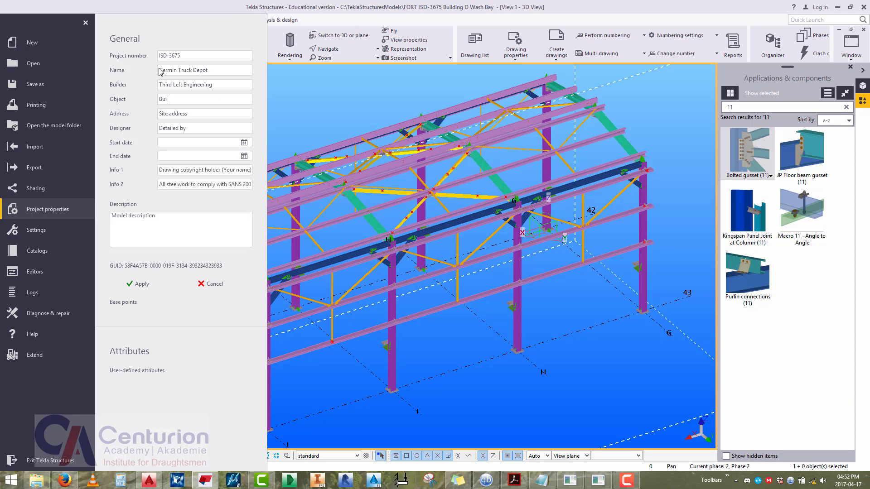
{"action": "type", "text": "lding D: Wash Bay"}
Fill in the project's site address, set the designer to FORT and apply the project properties.
{"action": "key", "text": "Tab"}
{"action": "type", "text": "C"}
{"action": "double_click", "coordinate": [211, 114]}
{"action": "type", "text": "Rd"}
{"action": "key", "text": "Tab"}
{"action": "type", "text": "Fort"}
{"action": "key", "text": "Tab"}
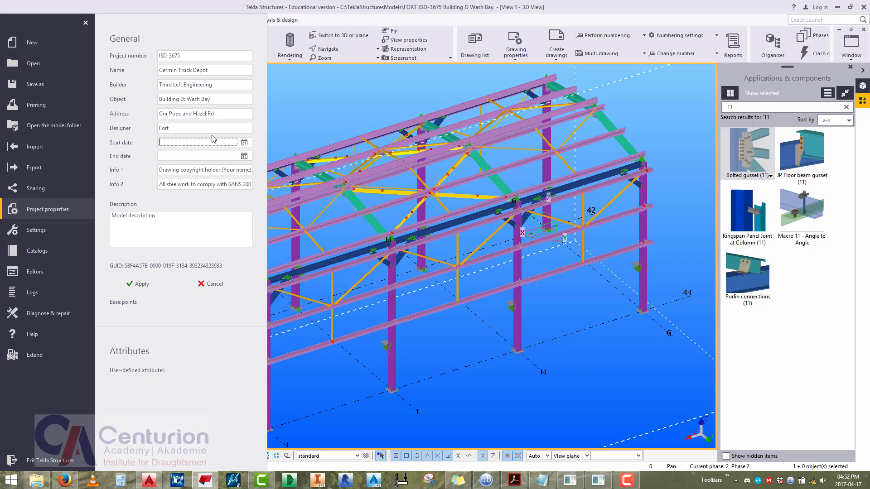
{"action": "key", "text": "shift+Tab"}
{"action": "type", "text": "FORT"}
{"action": "left_click", "coordinate": [138, 284]}
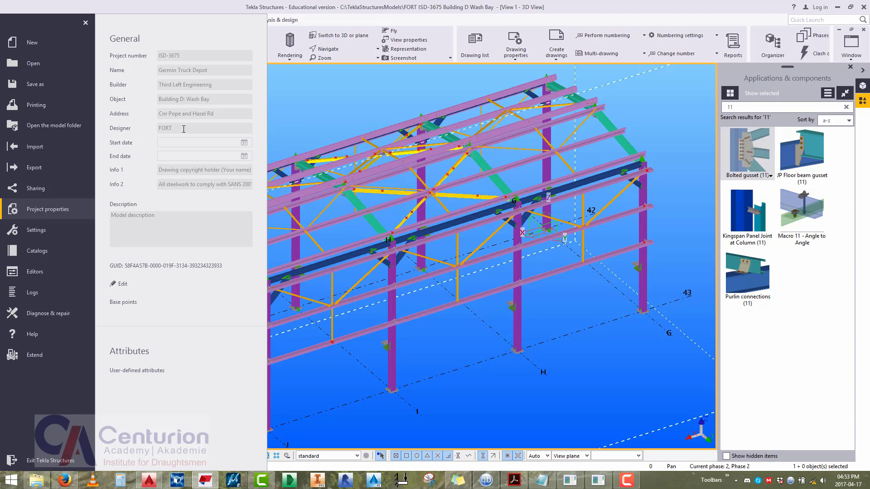
{"action": "left_click", "coordinate": [333, 103]}
Try a clash check on the whole structure with selection limited to parts.
{"action": "middle_click_drag", "start_coordinate": [250, 109], "coordinate": [207, 102]}
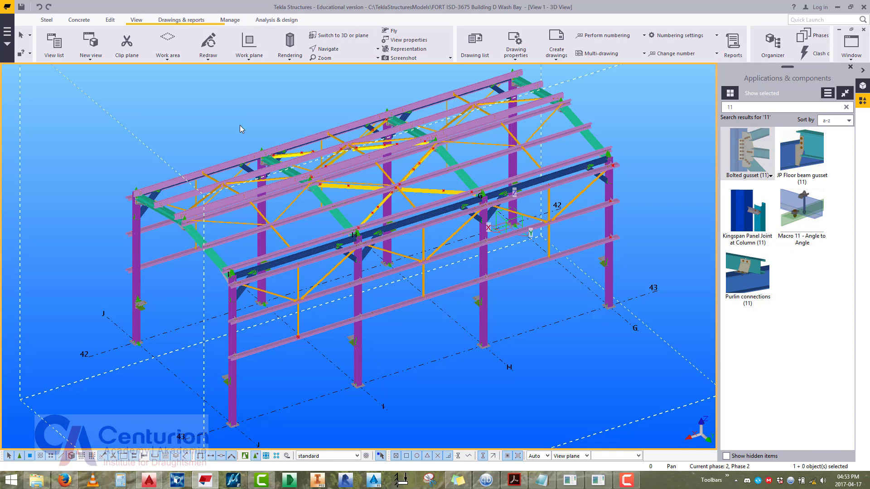
{"action": "left_click", "coordinate": [230, 19]}
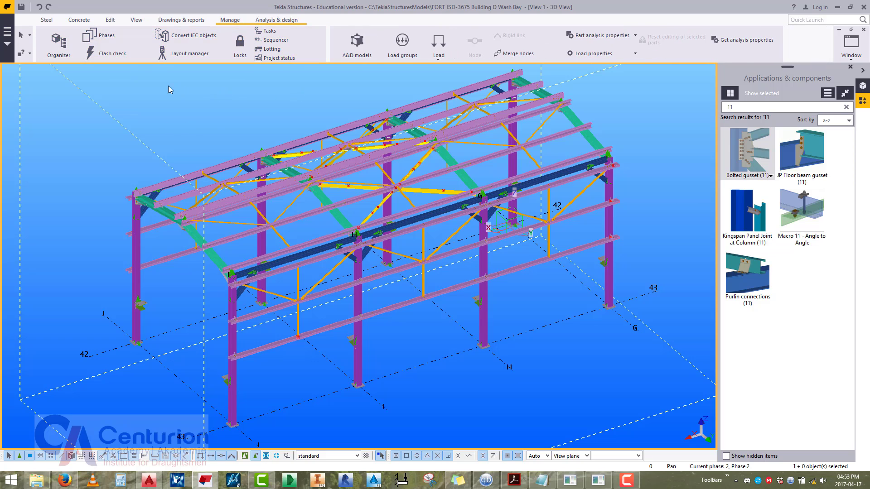
{"action": "left_click", "coordinate": [111, 54]}
{"action": "left_click", "coordinate": [240, 375]}
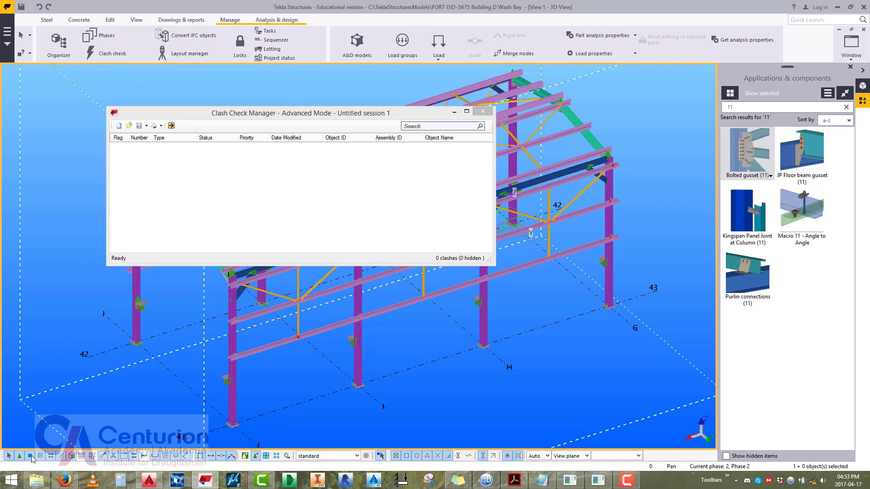
{"action": "scroll", "coordinate": [241, 374], "scroll_direction": "down", "scroll_amount": 5}
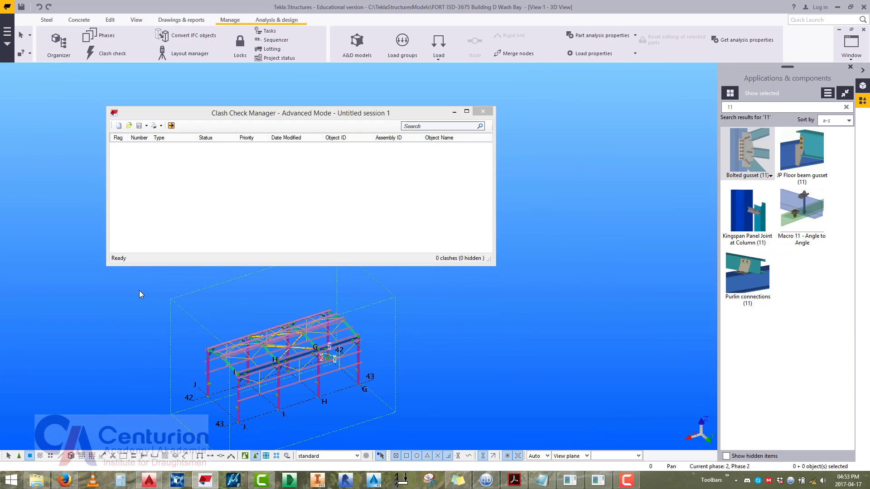
{"action": "left_click_drag", "start_coordinate": [139, 290], "coordinate": [447, 451]}
{"action": "left_click", "coordinate": [171, 126]}
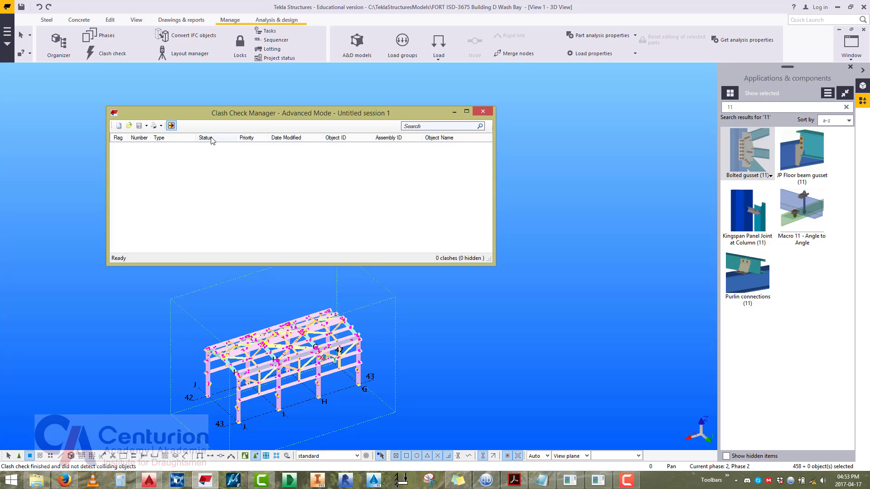
{"action": "left_click", "coordinate": [481, 111]}
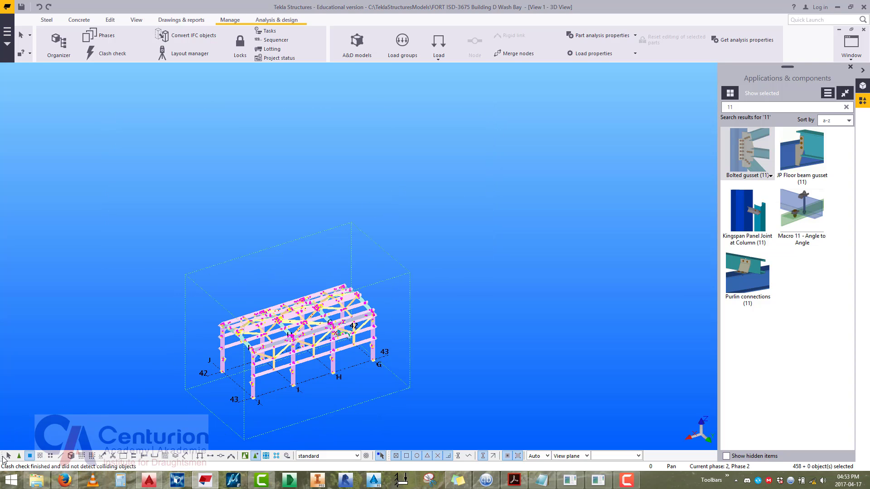
Select the whole structure with all object types selectable and run the clash check again.
{"action": "key", "text": "ctrl+a"}
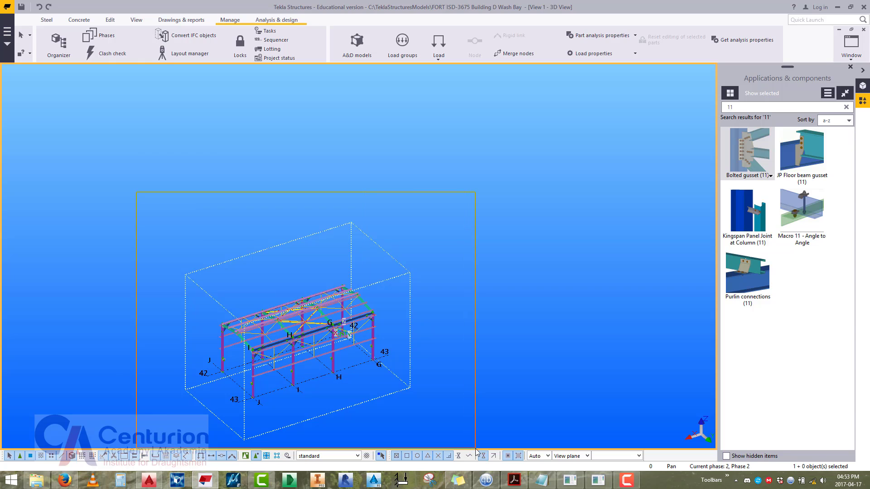
{"action": "left_click", "coordinate": [105, 51]}
{"action": "left_click", "coordinate": [171, 126]}
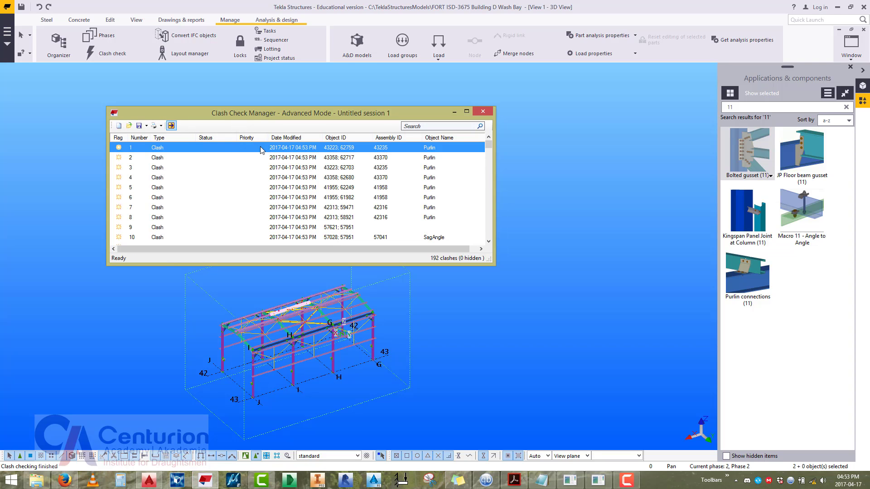
Examine the first purlin clashes in the list, numbers 1 to 5, on the steelwork at the roof bracing.
{"action": "scroll", "coordinate": [285, 309], "scroll_direction": "up", "scroll_amount": 8}
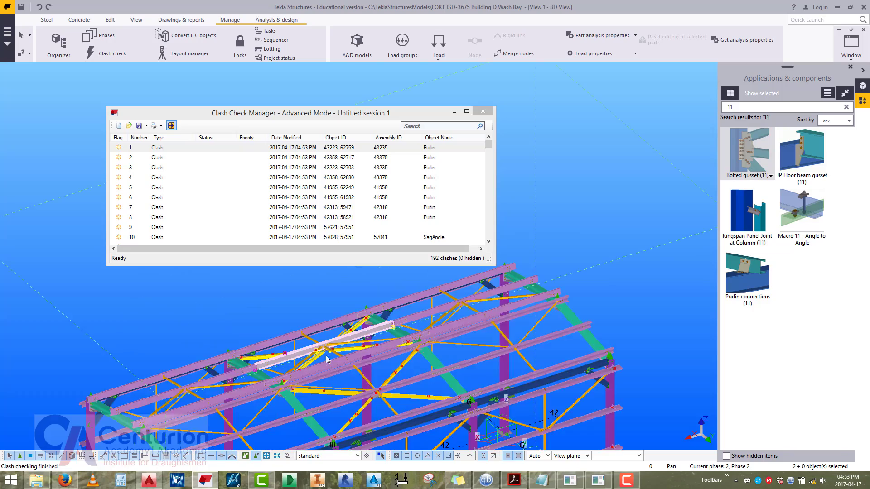
{"action": "middle_click_drag", "start_coordinate": [361, 345], "coordinate": [541, 326], "text": "ctrl"}
{"action": "right_click", "coordinate": [466, 334]}
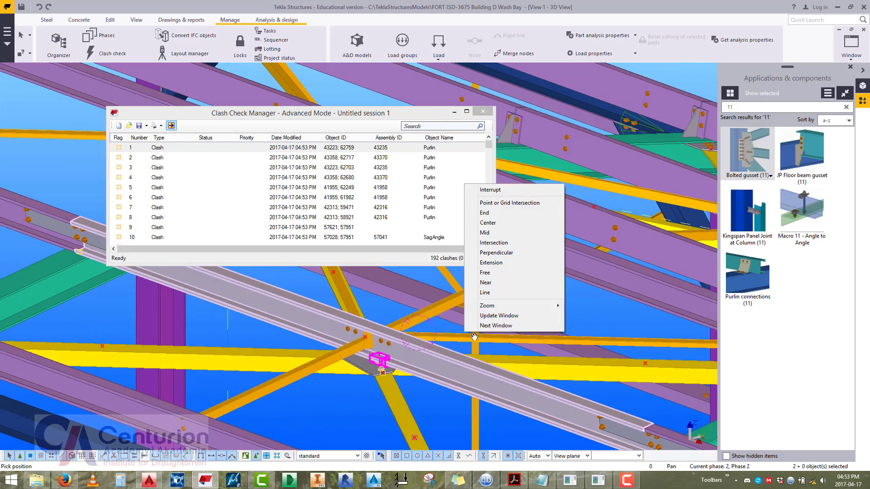
{"action": "left_click", "coordinate": [507, 189]}
{"action": "left_click", "coordinate": [291, 157]}
{"action": "left_click", "coordinate": [295, 168]}
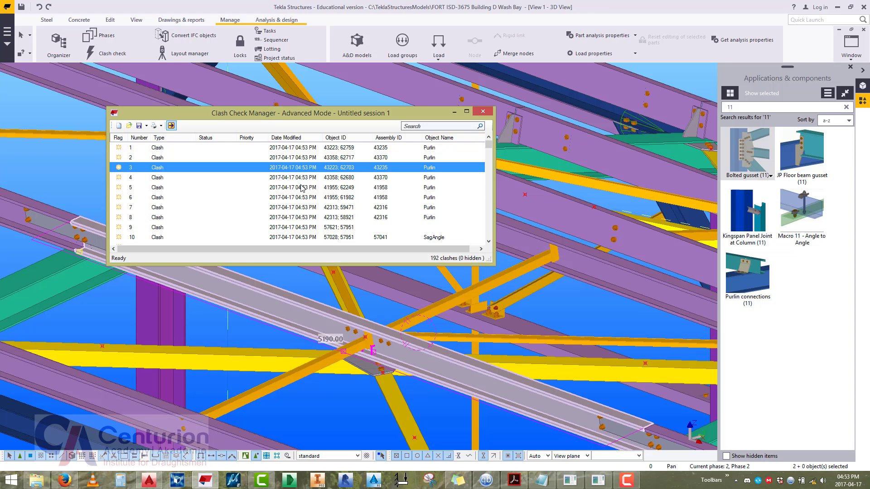
{"action": "left_click", "coordinate": [301, 185]}
Examine clash 10 at the bolted ends of the sag angle between the roof purlins.
{"action": "left_click", "coordinate": [399, 237]}
{"action": "scroll", "coordinate": [399, 242], "scroll_direction": "down", "scroll_amount": 2}
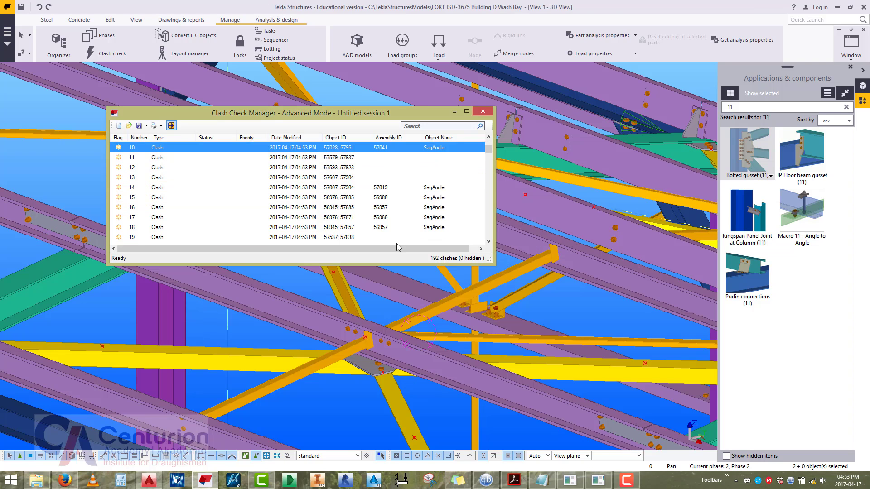
{"action": "scroll", "coordinate": [537, 356], "scroll_direction": "down", "scroll_amount": 5}
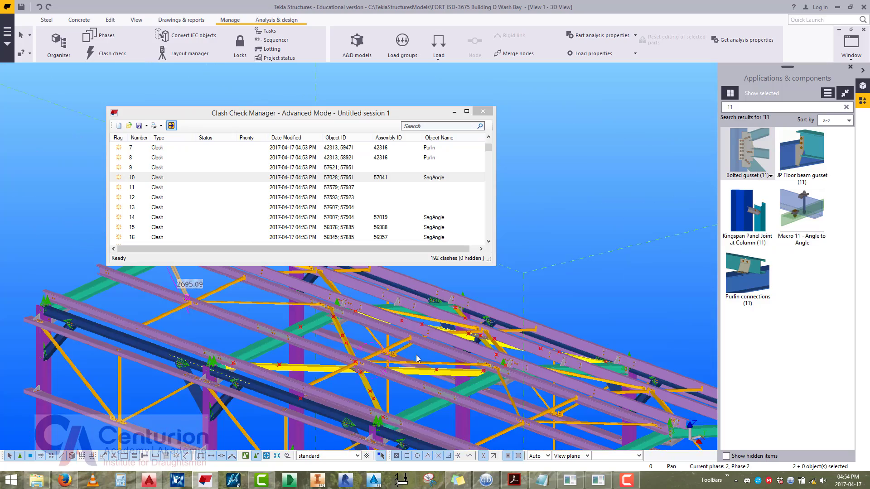
{"action": "scroll", "coordinate": [469, 421], "scroll_direction": "up", "scroll_amount": 6}
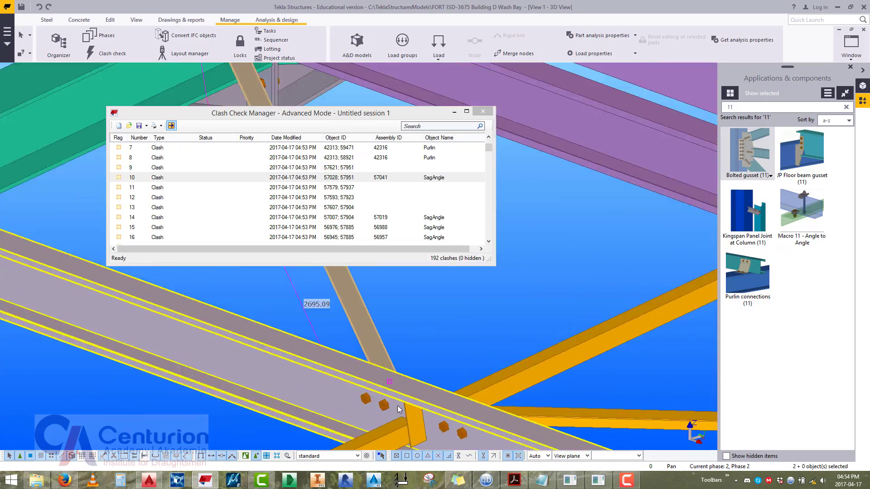
{"action": "scroll", "coordinate": [409, 371], "scroll_direction": "up", "scroll_amount": 8}
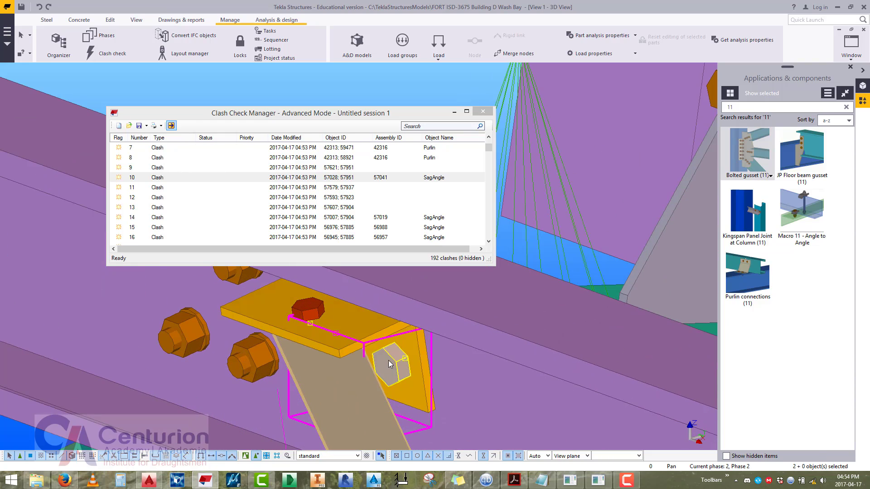
{"action": "scroll", "coordinate": [359, 397], "scroll_direction": "down", "scroll_amount": 8}
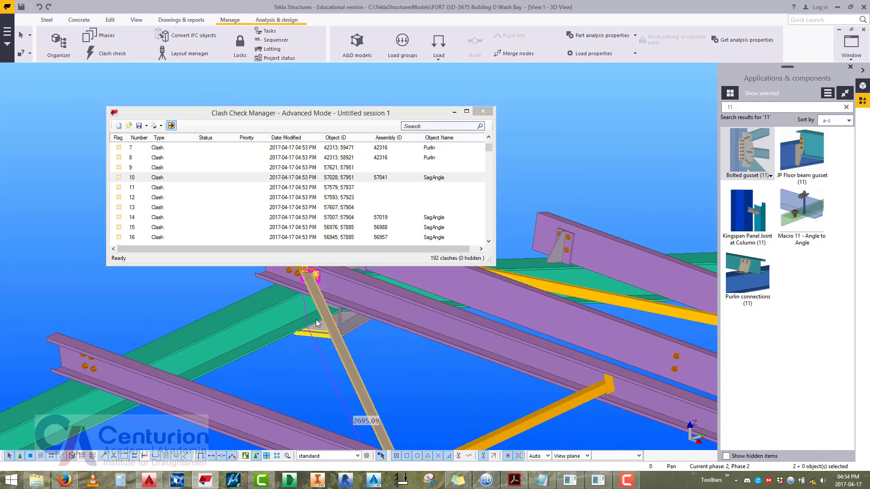
{"action": "scroll", "coordinate": [360, 389], "scroll_direction": "down", "scroll_amount": 10}
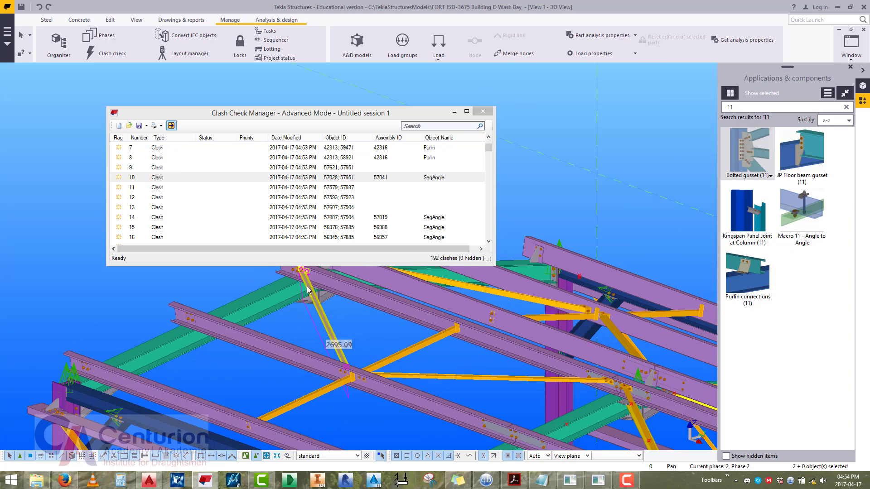
Go through further sag angle clashes, including 14, and examine clash 32 up close at its bolted purlin connection.
{"action": "left_click", "coordinate": [217, 188]}
{"action": "left_click", "coordinate": [272, 218]}
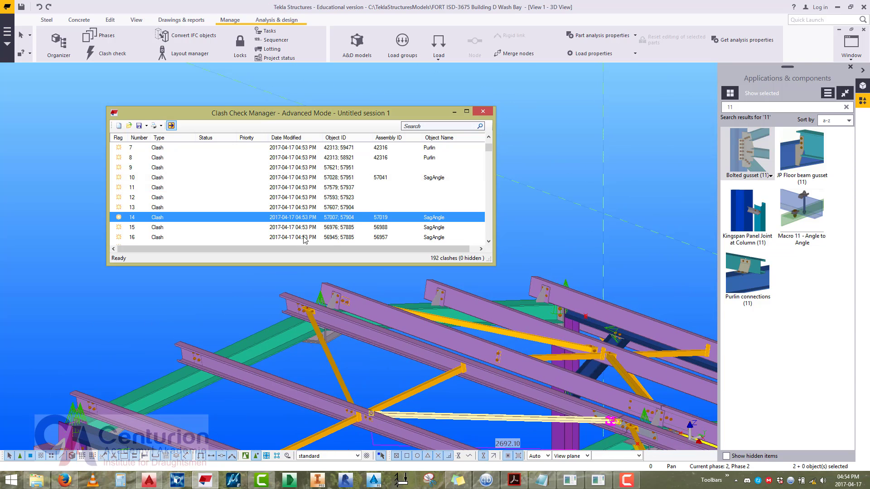
{"action": "left_click", "coordinate": [319, 231]}
{"action": "scroll", "coordinate": [319, 233], "scroll_direction": "down", "scroll_amount": 7}
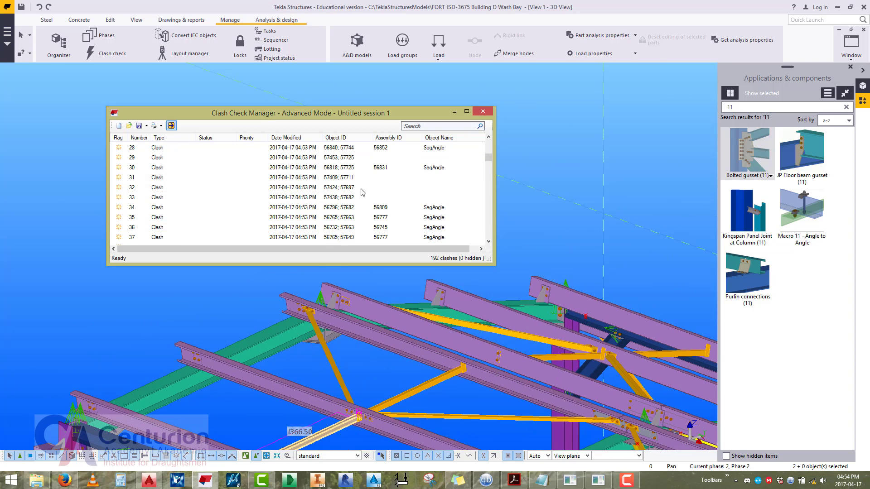
{"action": "left_click", "coordinate": [364, 189]}
{"action": "scroll", "coordinate": [378, 358], "scroll_direction": "down", "scroll_amount": 6}
{"action": "scroll", "coordinate": [494, 352], "scroll_direction": "up", "scroll_amount": 6}
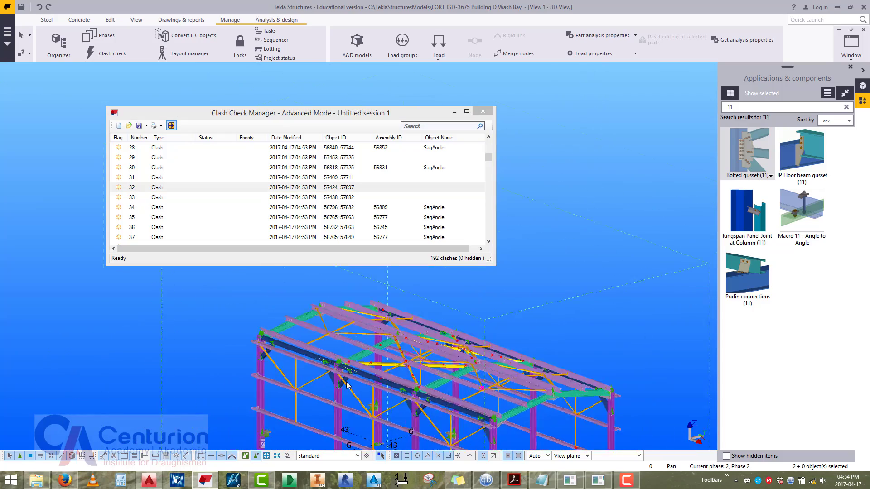
{"action": "middle_click_drag", "start_coordinate": [524, 356], "coordinate": [388, 365], "text": "ctrl"}
{"action": "scroll", "coordinate": [387, 366], "scroll_direction": "up", "scroll_amount": 5}
{"action": "scroll", "coordinate": [388, 363], "scroll_direction": "down", "scroll_amount": 4}
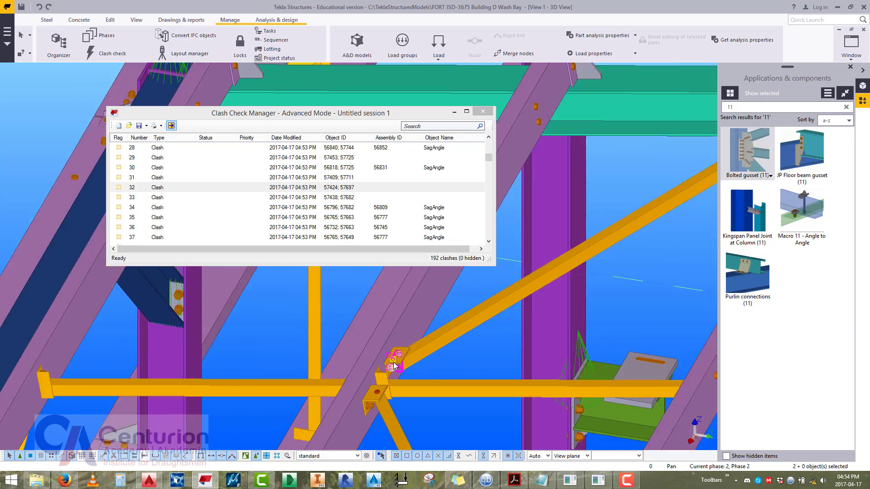
Look through the remaining clash list from sag angle clash 35 down to the knee brace and eaves beam entries.
{"action": "left_click", "coordinate": [336, 218]}
{"action": "scroll", "coordinate": [335, 215], "scroll_direction": "down", "scroll_amount": 17}
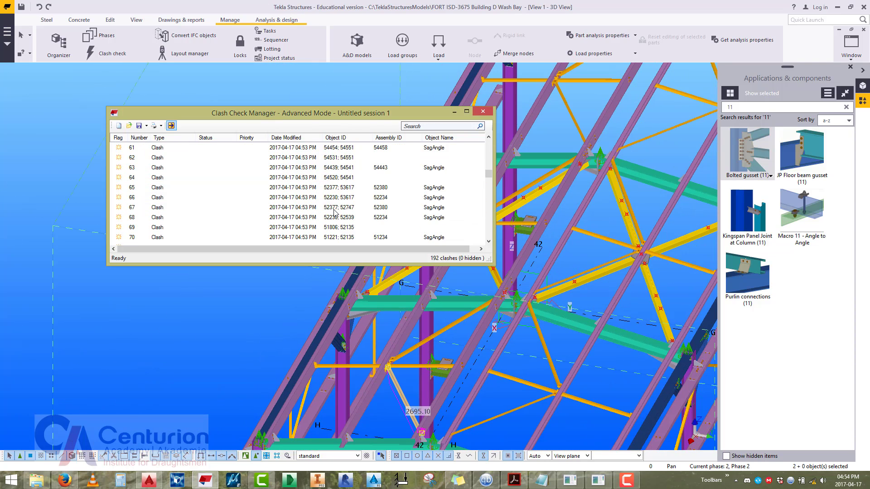
{"action": "scroll", "coordinate": [335, 213], "scroll_direction": "down", "scroll_amount": 13}
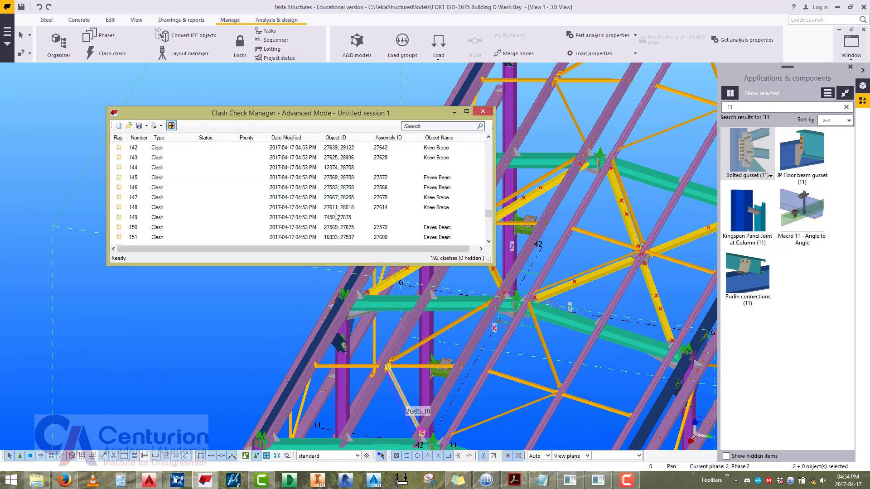
{"action": "scroll", "coordinate": [342, 215], "scroll_direction": "down", "scroll_amount": 2}
{"action": "scroll", "coordinate": [363, 207], "scroll_direction": "up", "scroll_amount": 1}
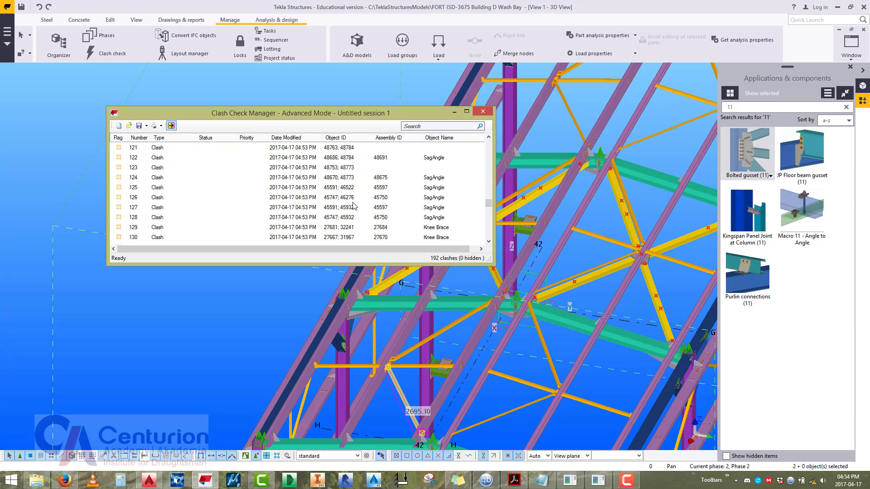
{"action": "scroll", "coordinate": [390, 219], "scroll_direction": "down", "scroll_amount": 1}
Examine knee brace clash 130 up close where the brace meets the column.
{"action": "left_click", "coordinate": [383, 207]}
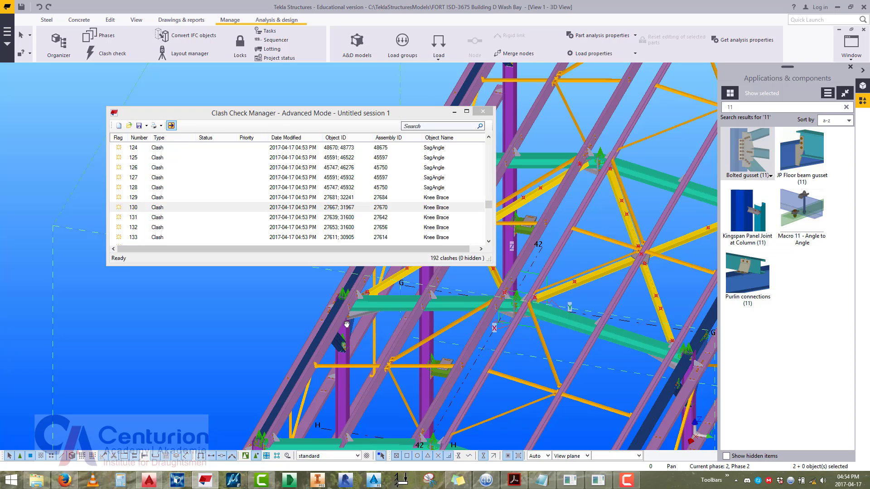
{"action": "scroll", "coordinate": [335, 334], "scroll_direction": "down", "scroll_amount": 3}
{"action": "middle_click_drag", "start_coordinate": [340, 335], "coordinate": [553, 306], "text": "ctrl"}
{"action": "scroll", "coordinate": [551, 317], "scroll_direction": "up", "scroll_amount": 10}
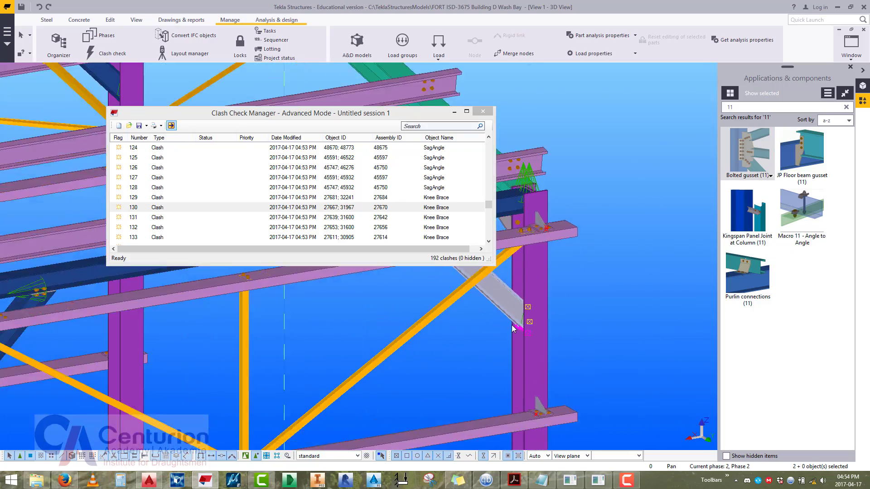
{"action": "scroll", "coordinate": [546, 326], "scroll_direction": "down", "scroll_amount": 5}
{"action": "middle_click_drag", "start_coordinate": [546, 326], "coordinate": [485, 358], "text": "ctrl"}
{"action": "scroll", "coordinate": [551, 344], "scroll_direction": "down", "scroll_amount": 5}
Go through knee brace clashes 132 and 142 and examine eaves beam clash 140 up close at the column.
{"action": "left_click", "coordinate": [390, 227]}
{"action": "scroll", "coordinate": [390, 226], "scroll_direction": "down", "scroll_amount": 5}
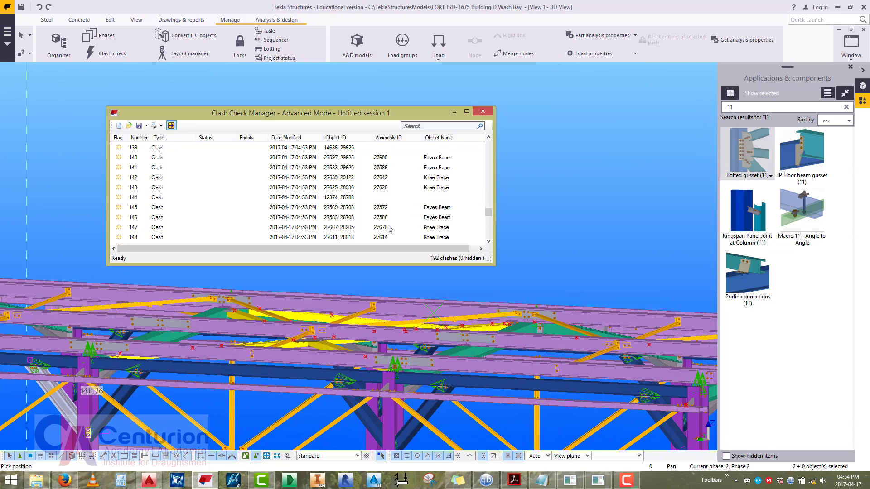
{"action": "double_click", "coordinate": [401, 180]}
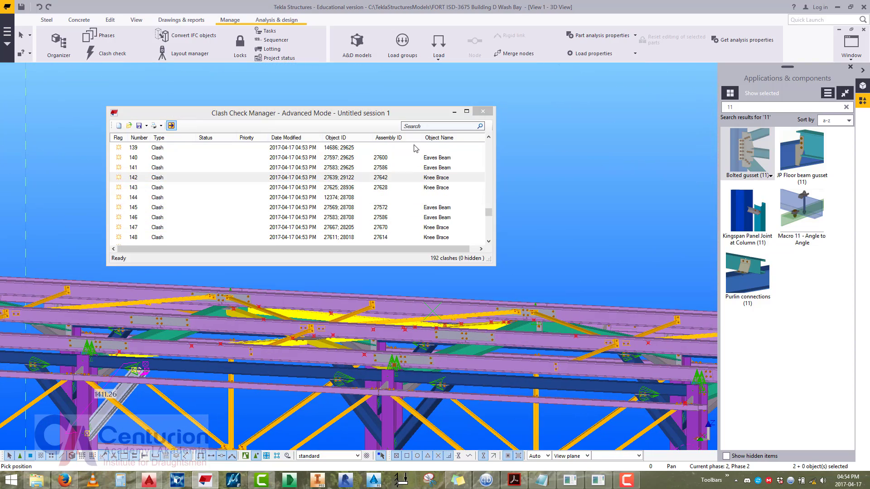
{"action": "double_click", "coordinate": [408, 159]}
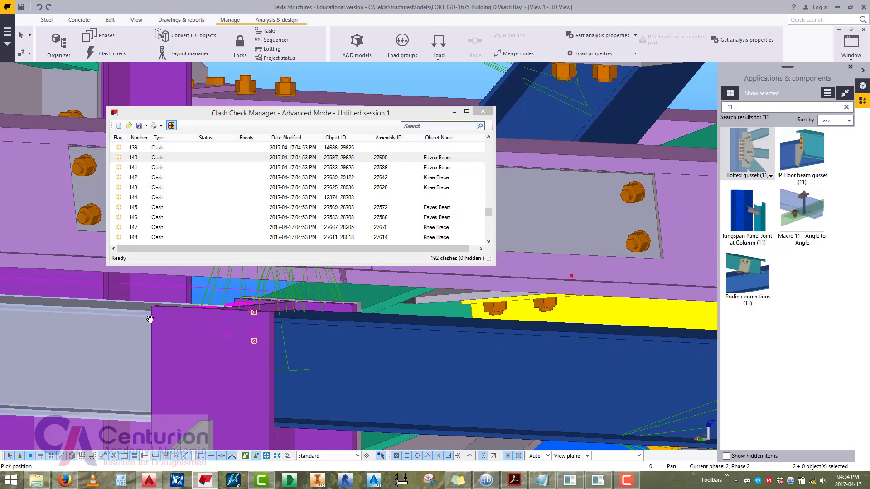
{"action": "middle_click_drag", "start_coordinate": [150, 320], "coordinate": [358, 322], "text": "ctrl"}
{"action": "middle_click_drag", "start_coordinate": [388, 316], "coordinate": [353, 326], "text": "ctrl"}
{"action": "scroll", "coordinate": [353, 325], "scroll_direction": "down", "scroll_amount": 10}
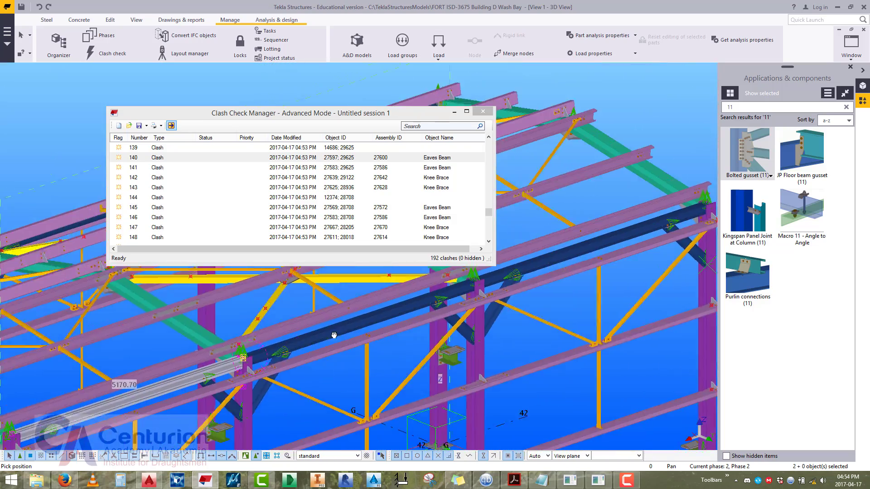
Examine haunch clash 188 near the end of the list, up close at the bolted column connection.
{"action": "scroll", "coordinate": [332, 220], "scroll_direction": "down", "scroll_amount": 6}
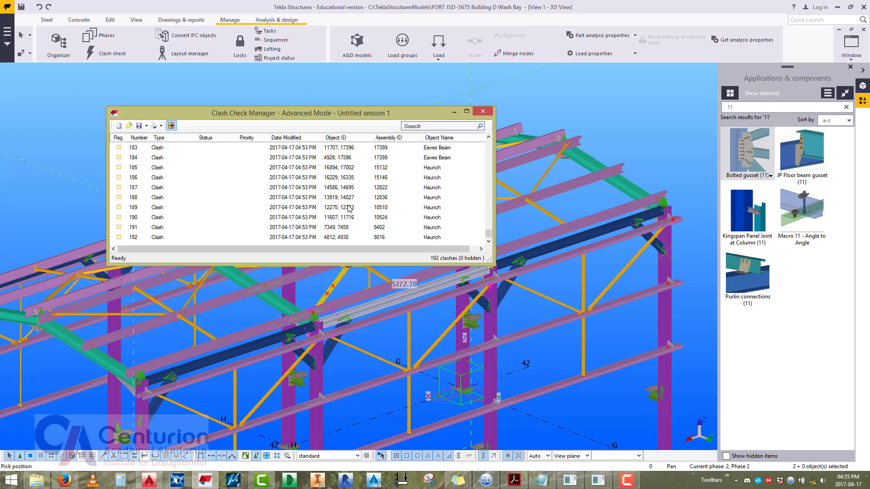
{"action": "scroll", "coordinate": [495, 376], "scroll_direction": "up", "scroll_amount": 8}
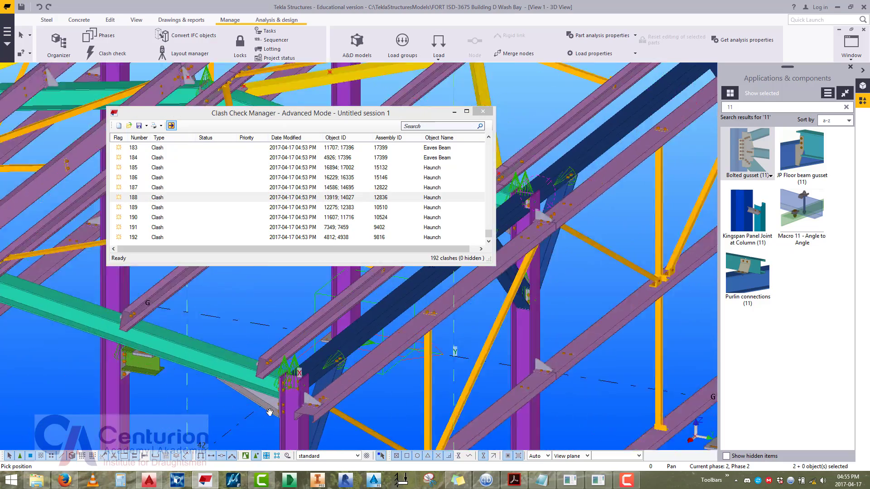
{"action": "scroll", "coordinate": [238, 361], "scroll_direction": "up", "scroll_amount": 10}
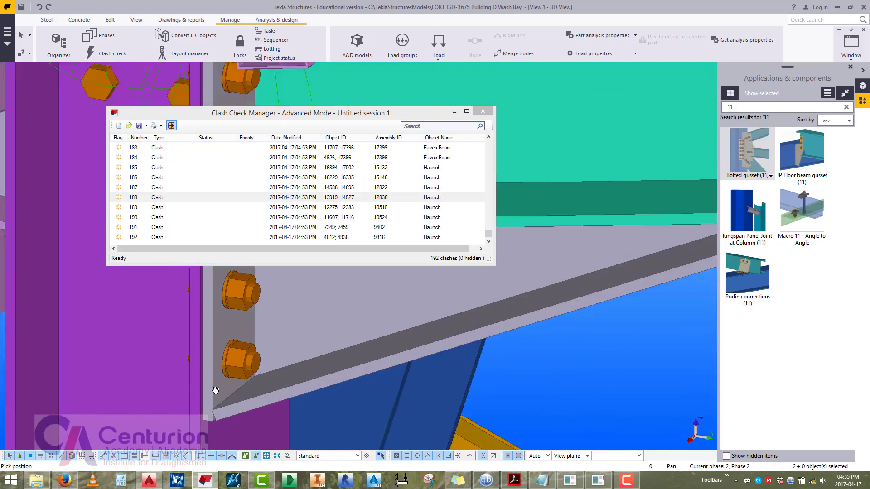
{"action": "scroll", "coordinate": [274, 398], "scroll_direction": "down", "scroll_amount": 12}
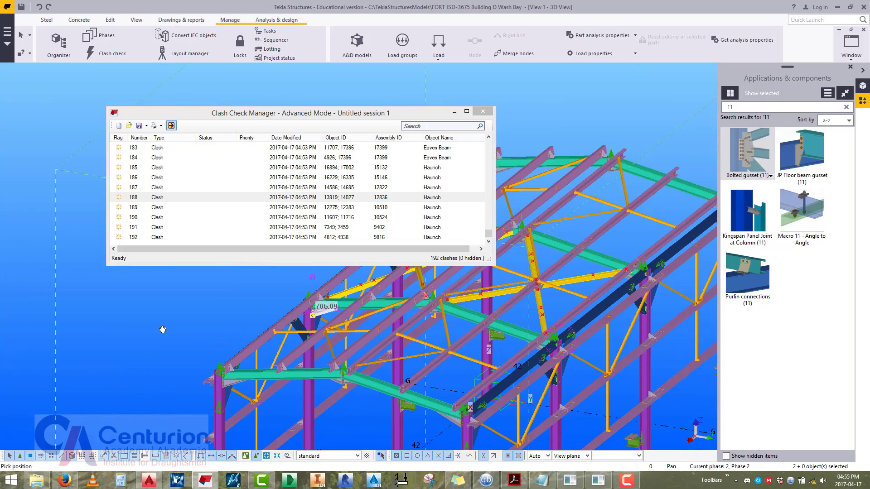
{"action": "scroll", "coordinate": [290, 310], "scroll_direction": "up", "scroll_amount": 6}
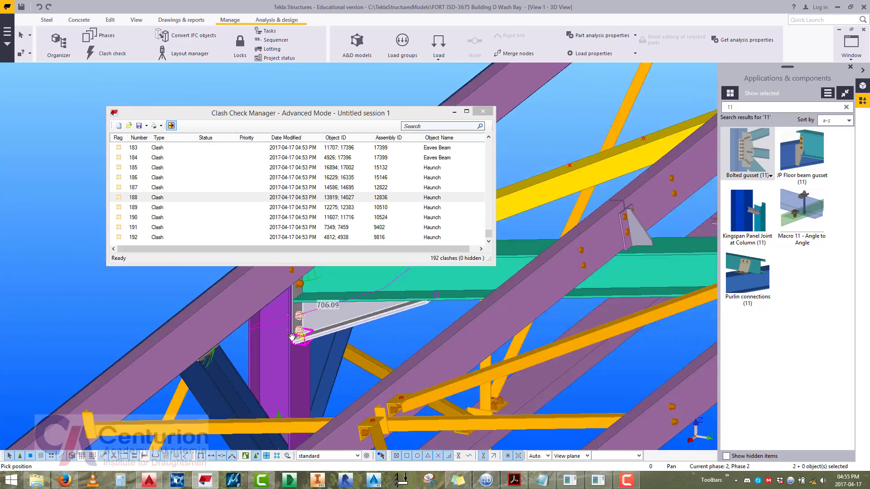
Close the clash check session without saving it.
{"action": "scroll", "coordinate": [274, 341], "scroll_direction": "down", "scroll_amount": 7}
{"action": "scroll", "coordinate": [274, 341], "scroll_direction": "down", "scroll_amount": 3}
{"action": "left_click", "coordinate": [483, 111]}
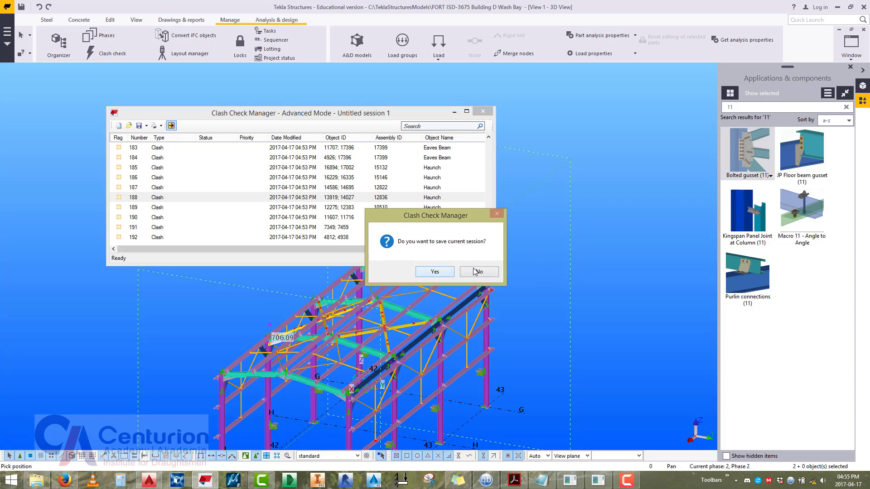
{"action": "left_click", "coordinate": [469, 273]}
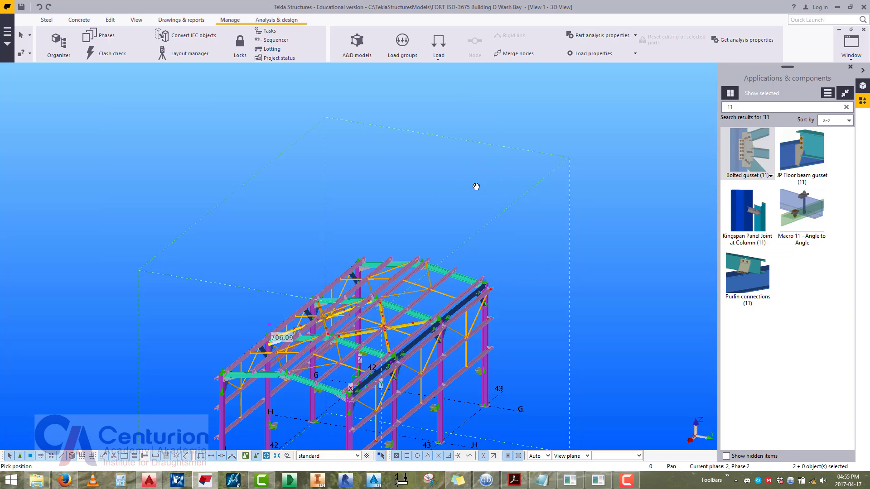
Load the standard view properties and apply them to the 3D view of the whole structure.
{"action": "scroll", "coordinate": [483, 203], "scroll_direction": "up", "scroll_amount": 6}
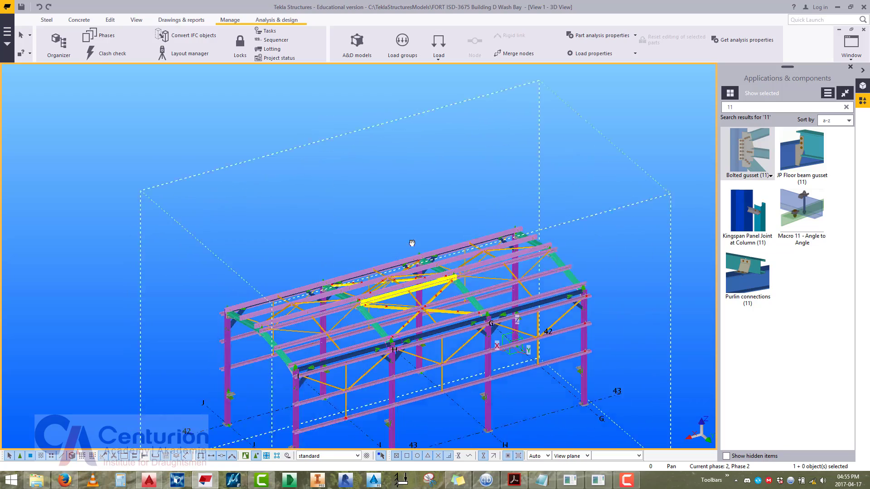
{"action": "middle_click_drag", "start_coordinate": [425, 259], "coordinate": [332, 183], "text": "ctrl"}
{"action": "double_click", "coordinate": [252, 119]}
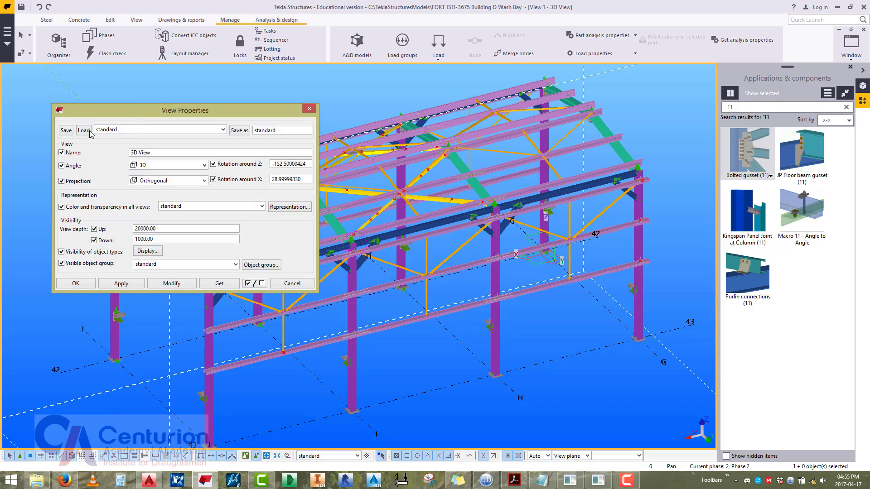
{"action": "left_click", "coordinate": [171, 284]}
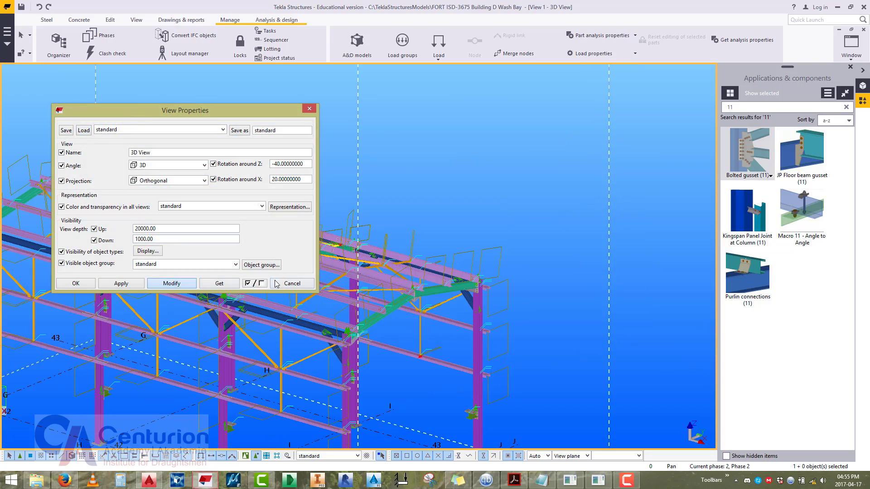
{"action": "left_click", "coordinate": [292, 284]}
{"action": "middle_click_drag", "start_coordinate": [457, 247], "coordinate": [468, 90], "text": "ctrl"}
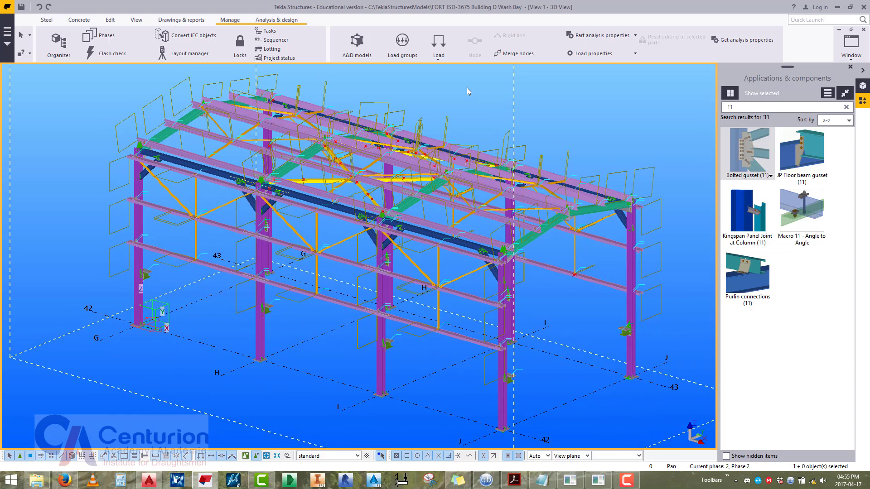
Hide welds, cuts and added material, and fittings in the display settings of the 3D view.
{"action": "double_click", "coordinate": [467, 88]}
{"action": "left_click", "coordinate": [141, 252]}
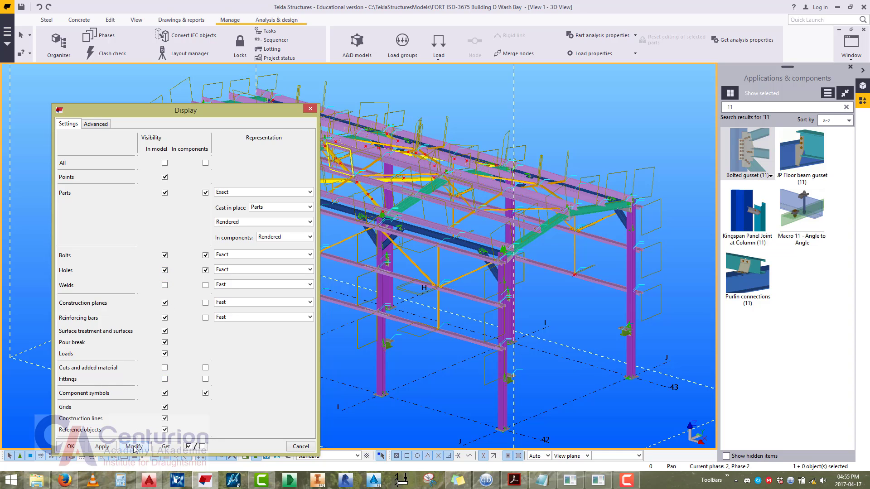
{"action": "left_click", "coordinate": [70, 447]}
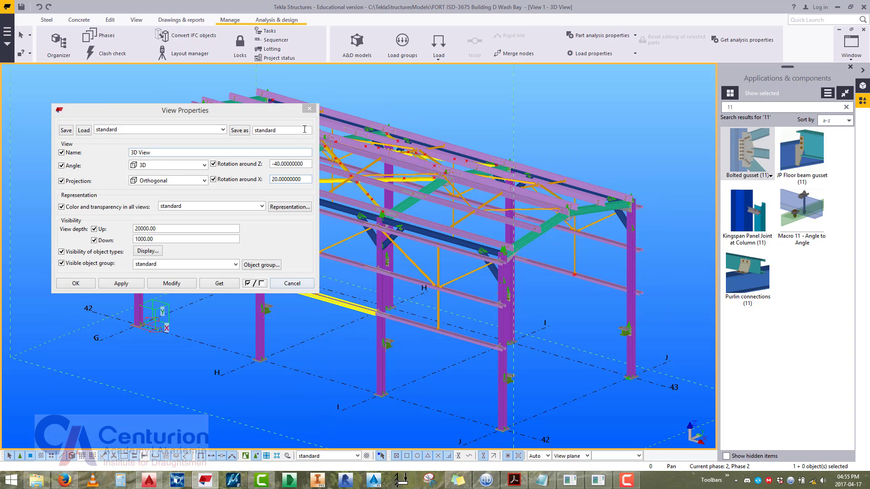